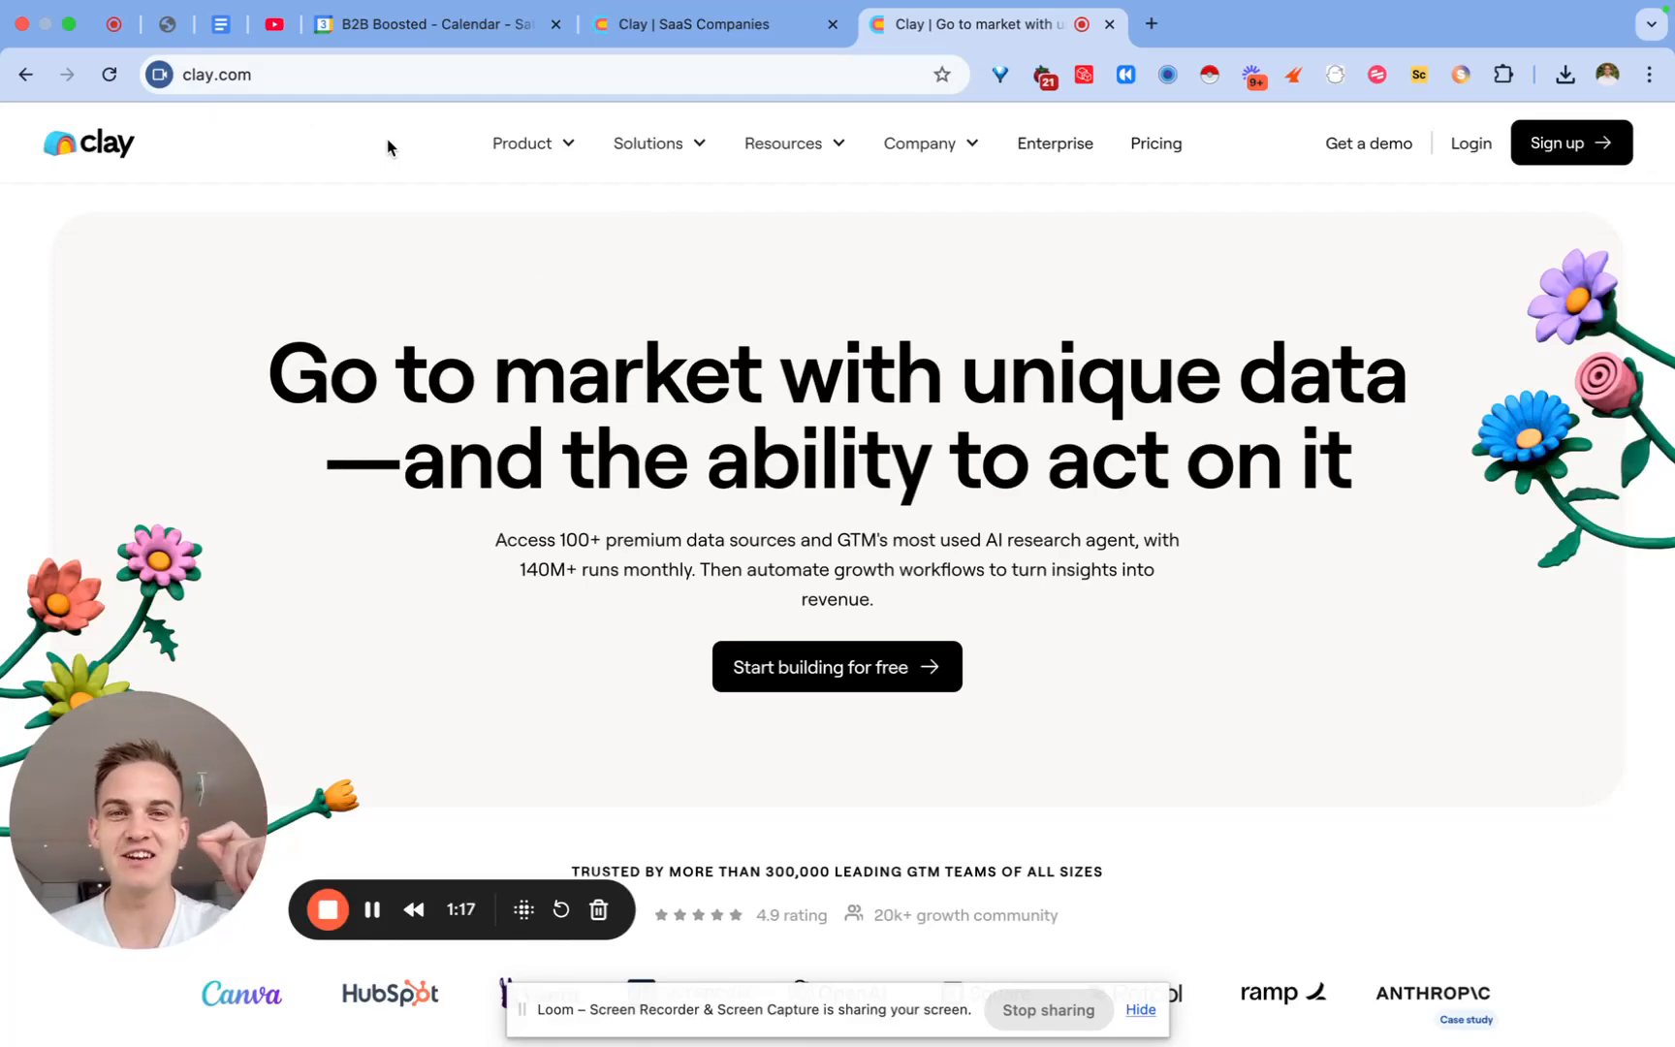
Step: Go to the Clay pricing page from the top navigation
left_click(1150, 152)
Step: Switch the plan comparison to monthly billing and highlight Starter's $149/month price
scroll(736, 460, "down", 7)
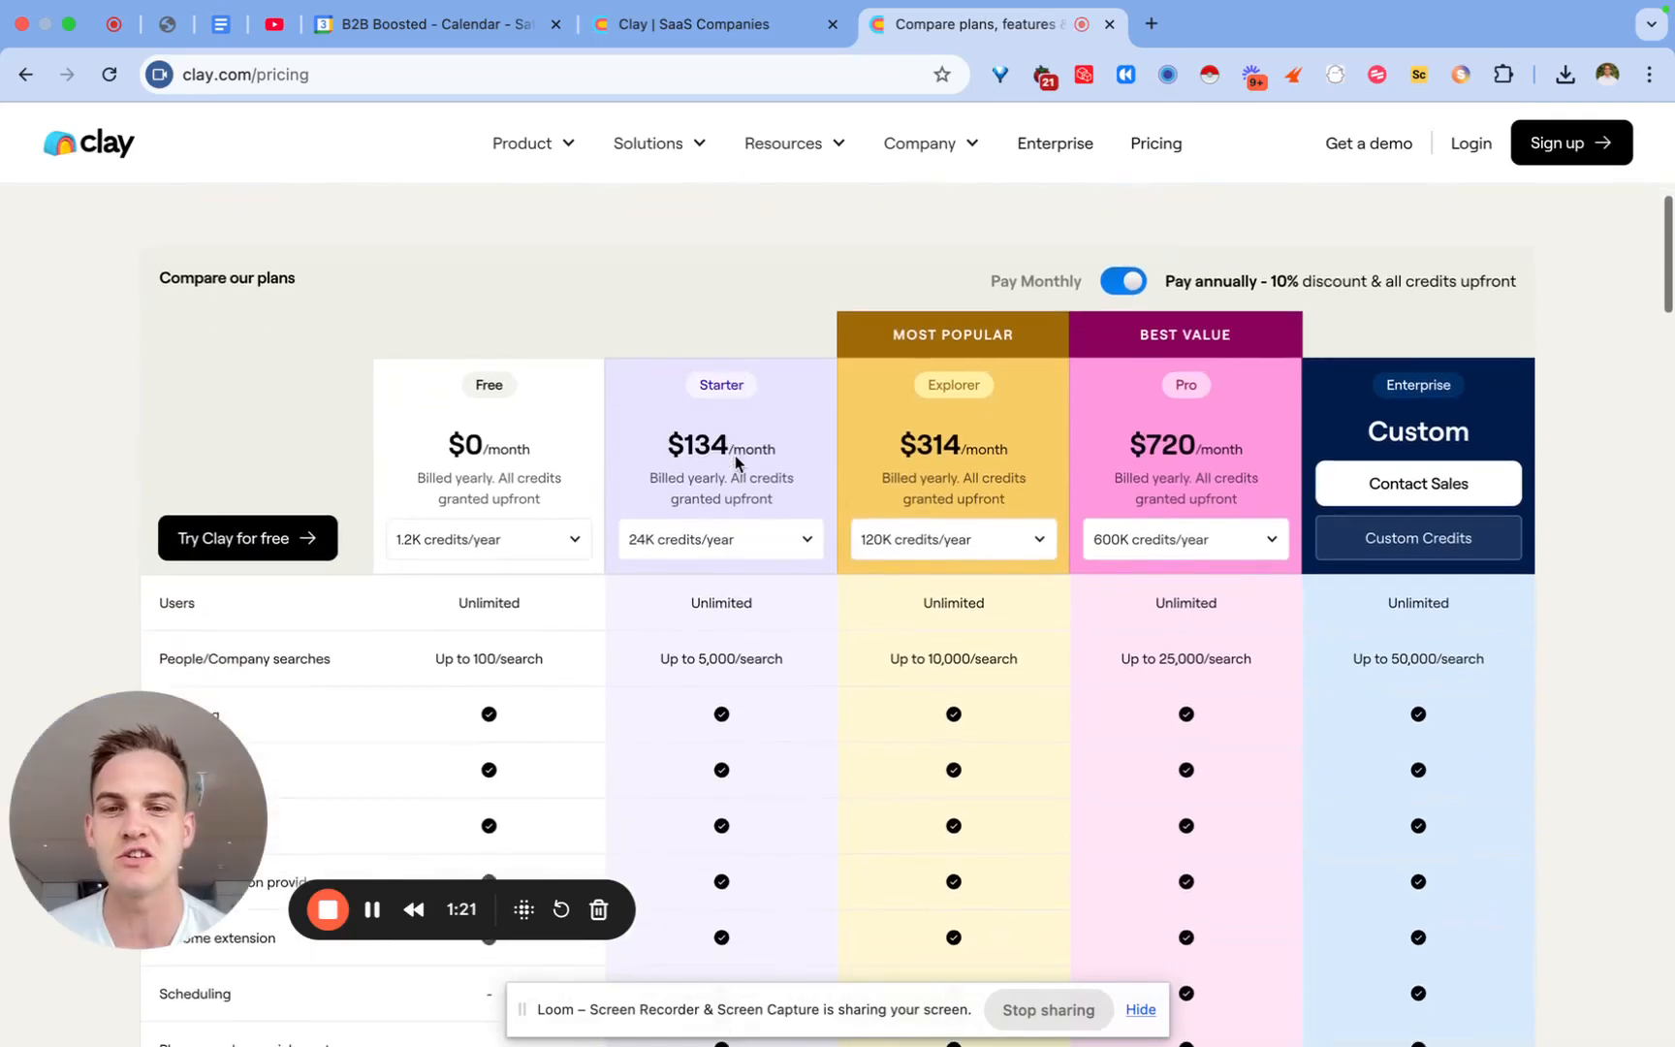
left_click(1122, 282)
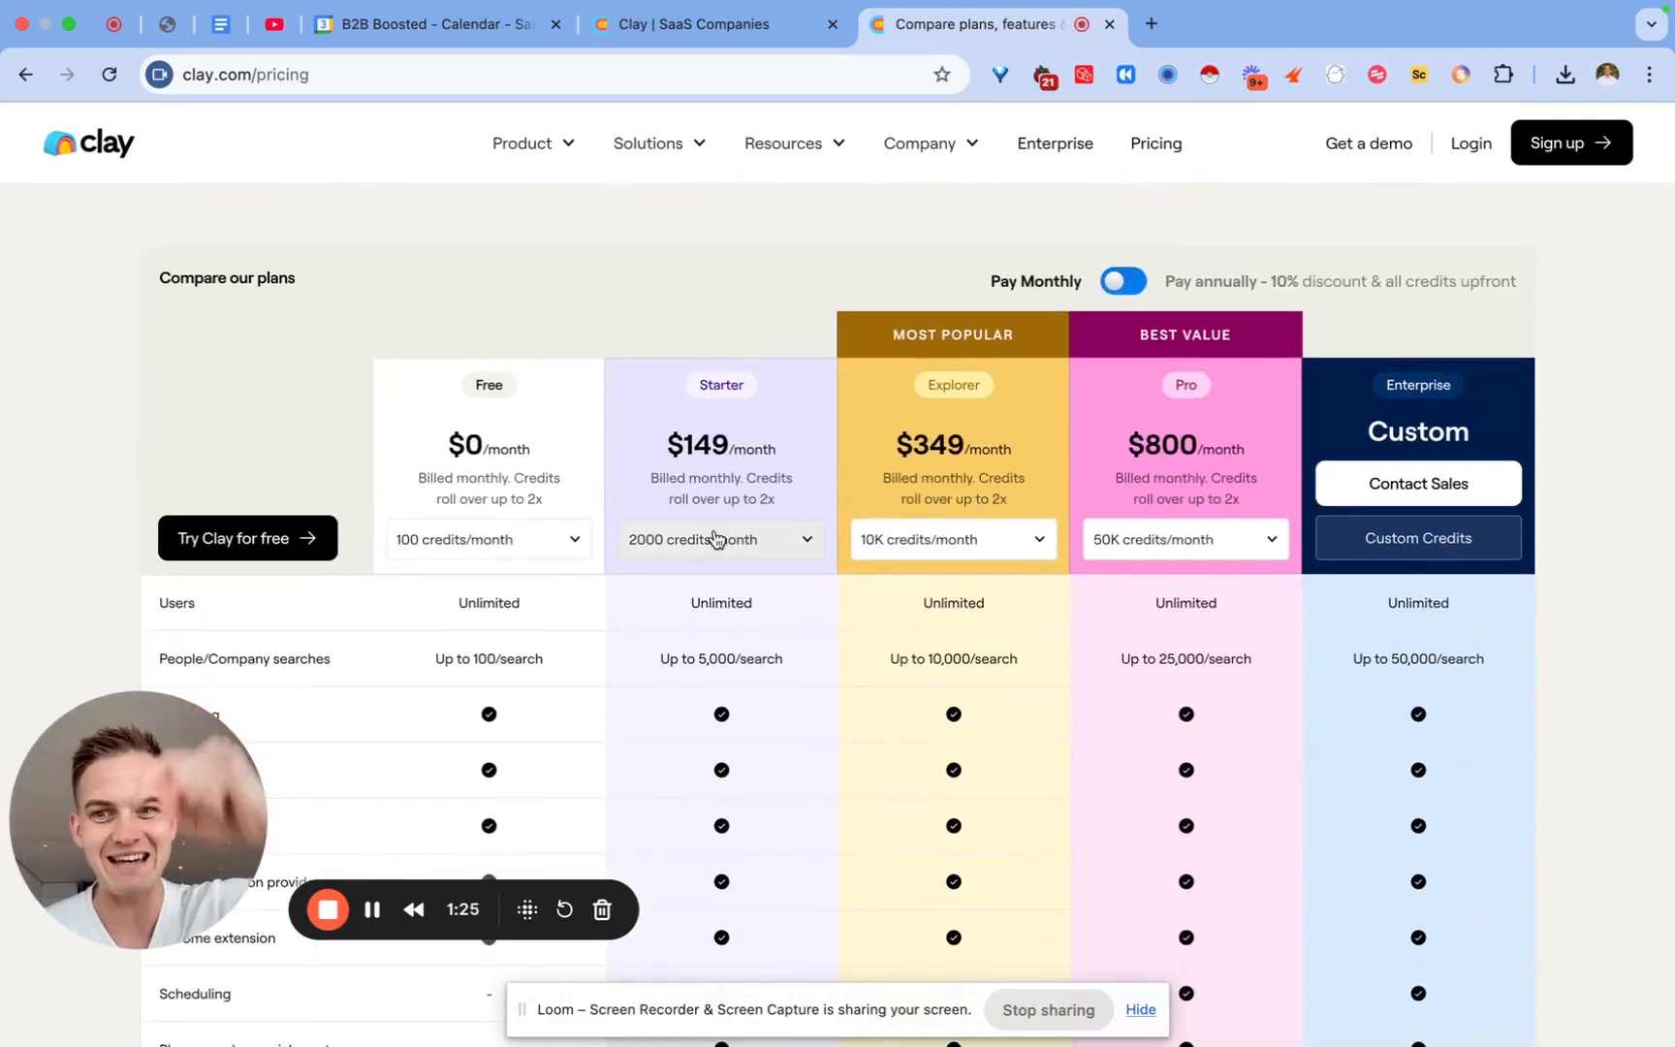
left_click_drag(665, 441, 745, 440)
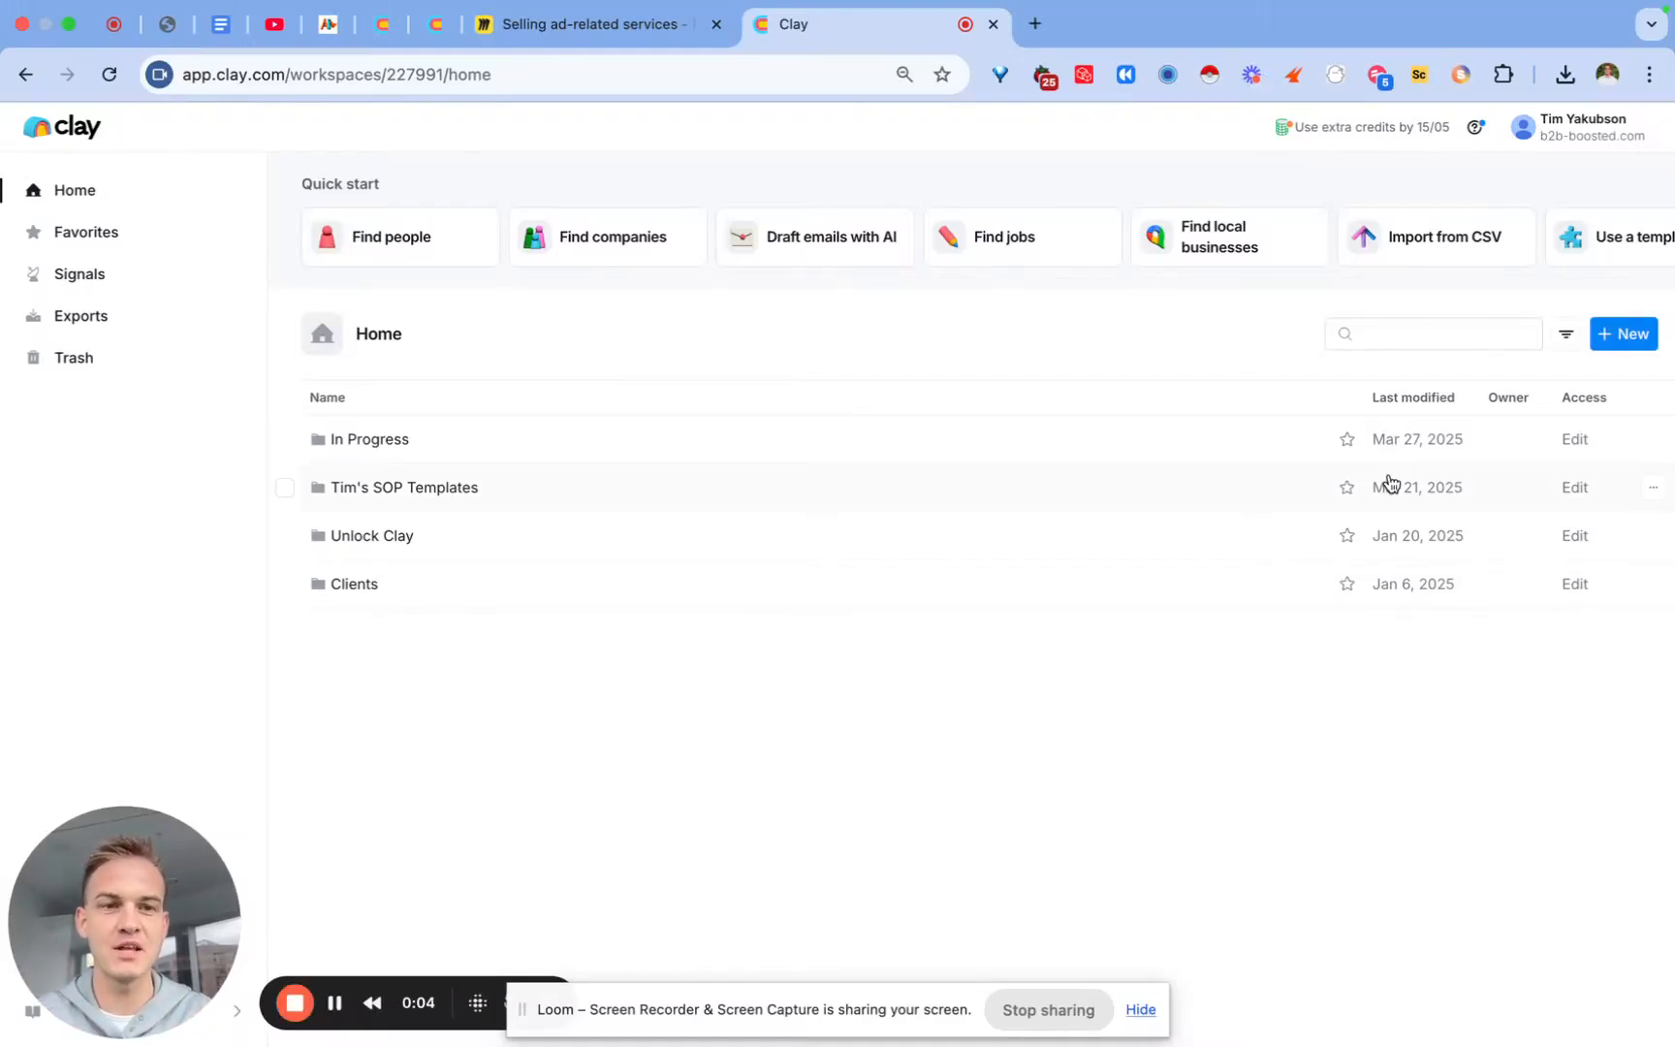
Step: Create a new Clay workbook, begin a CSV import, then return to the Miro board
left_click(1632, 336)
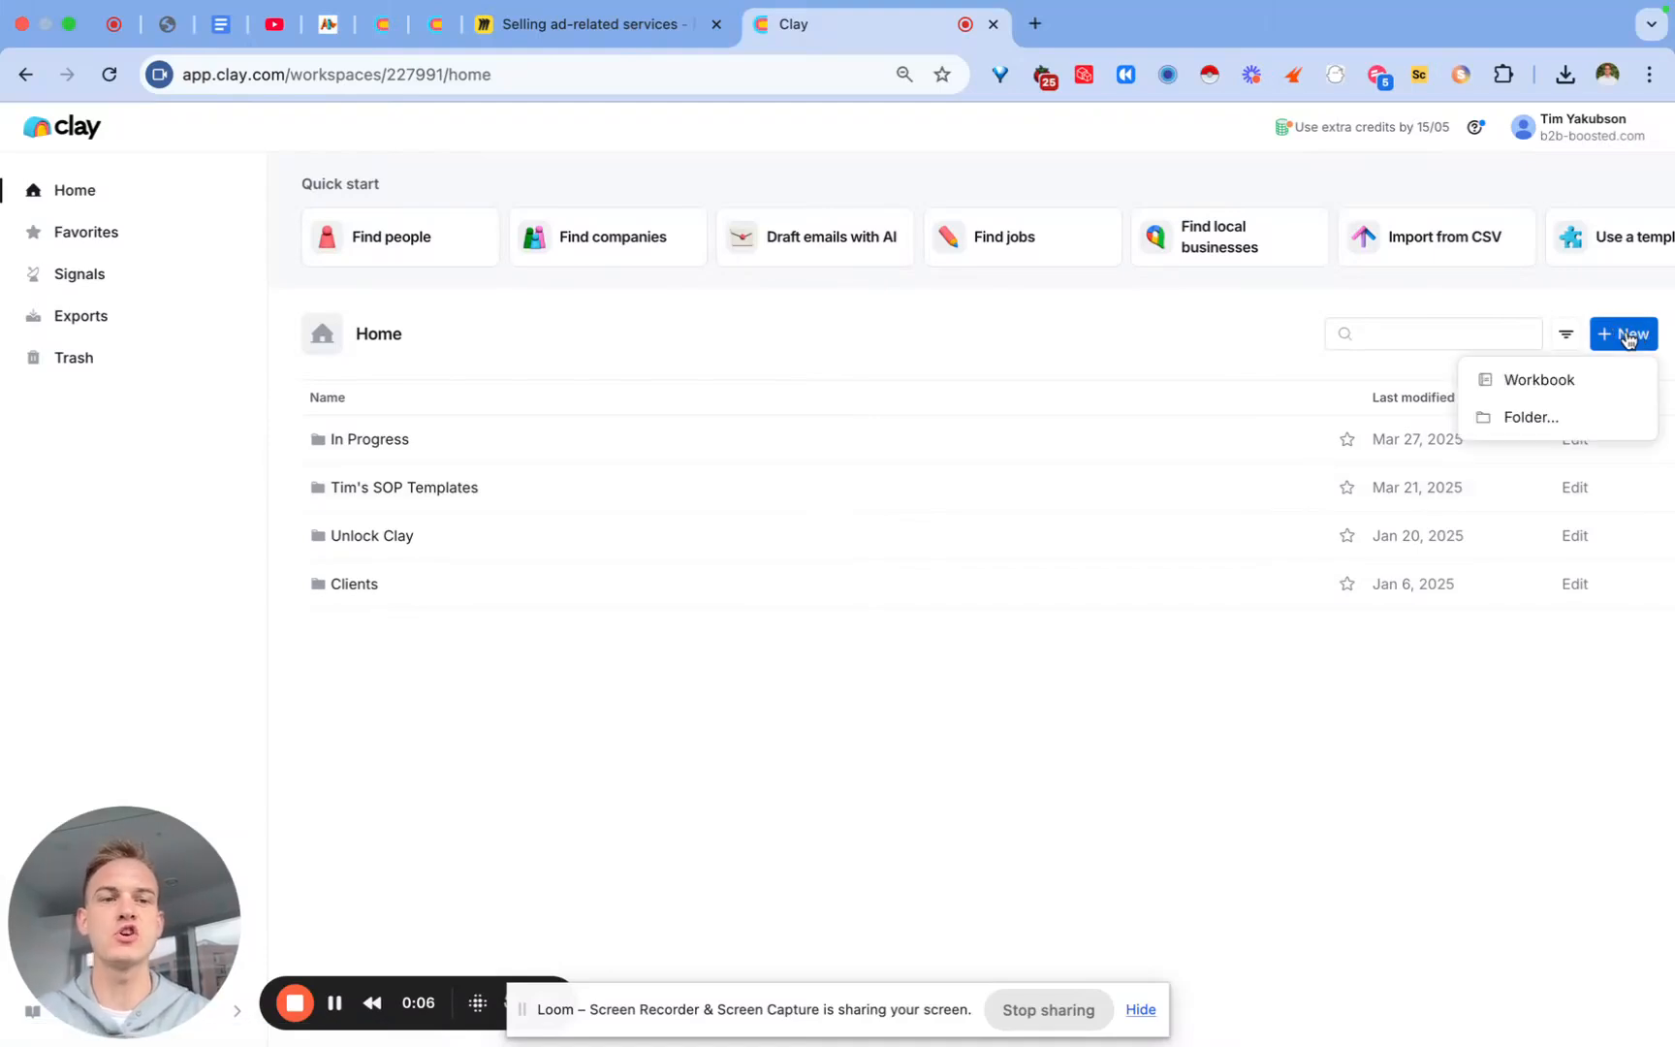
left_click(1571, 386)
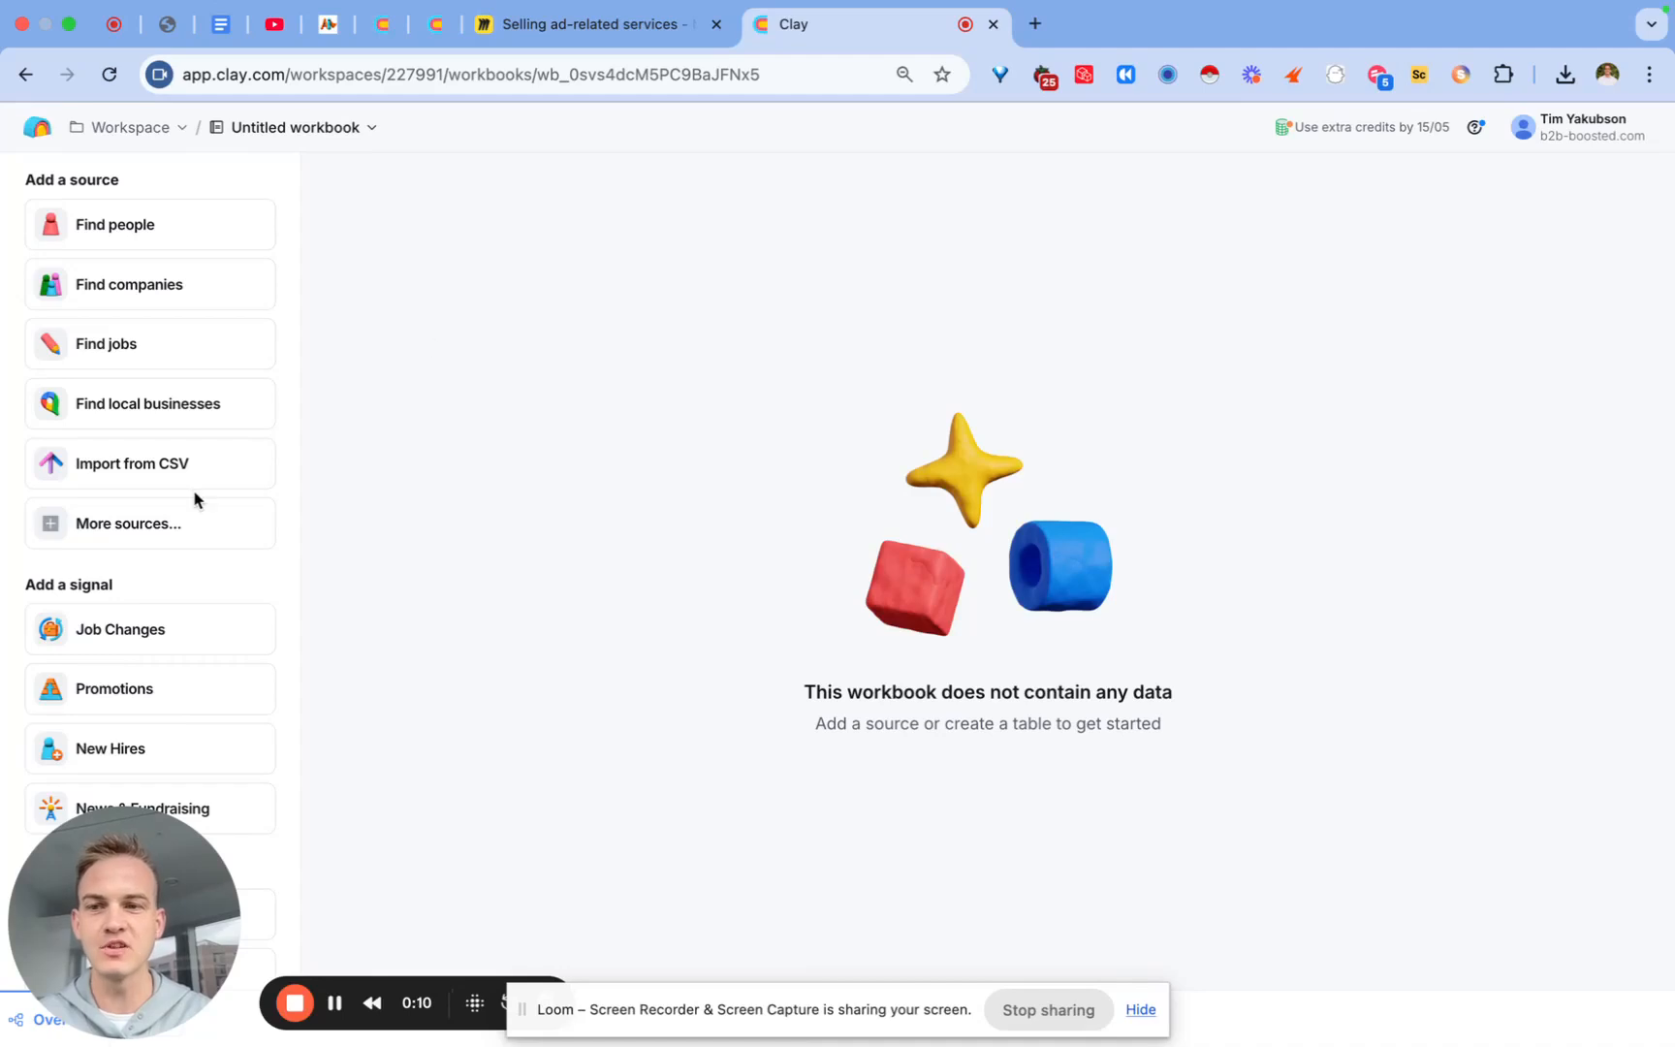
left_click(130, 480)
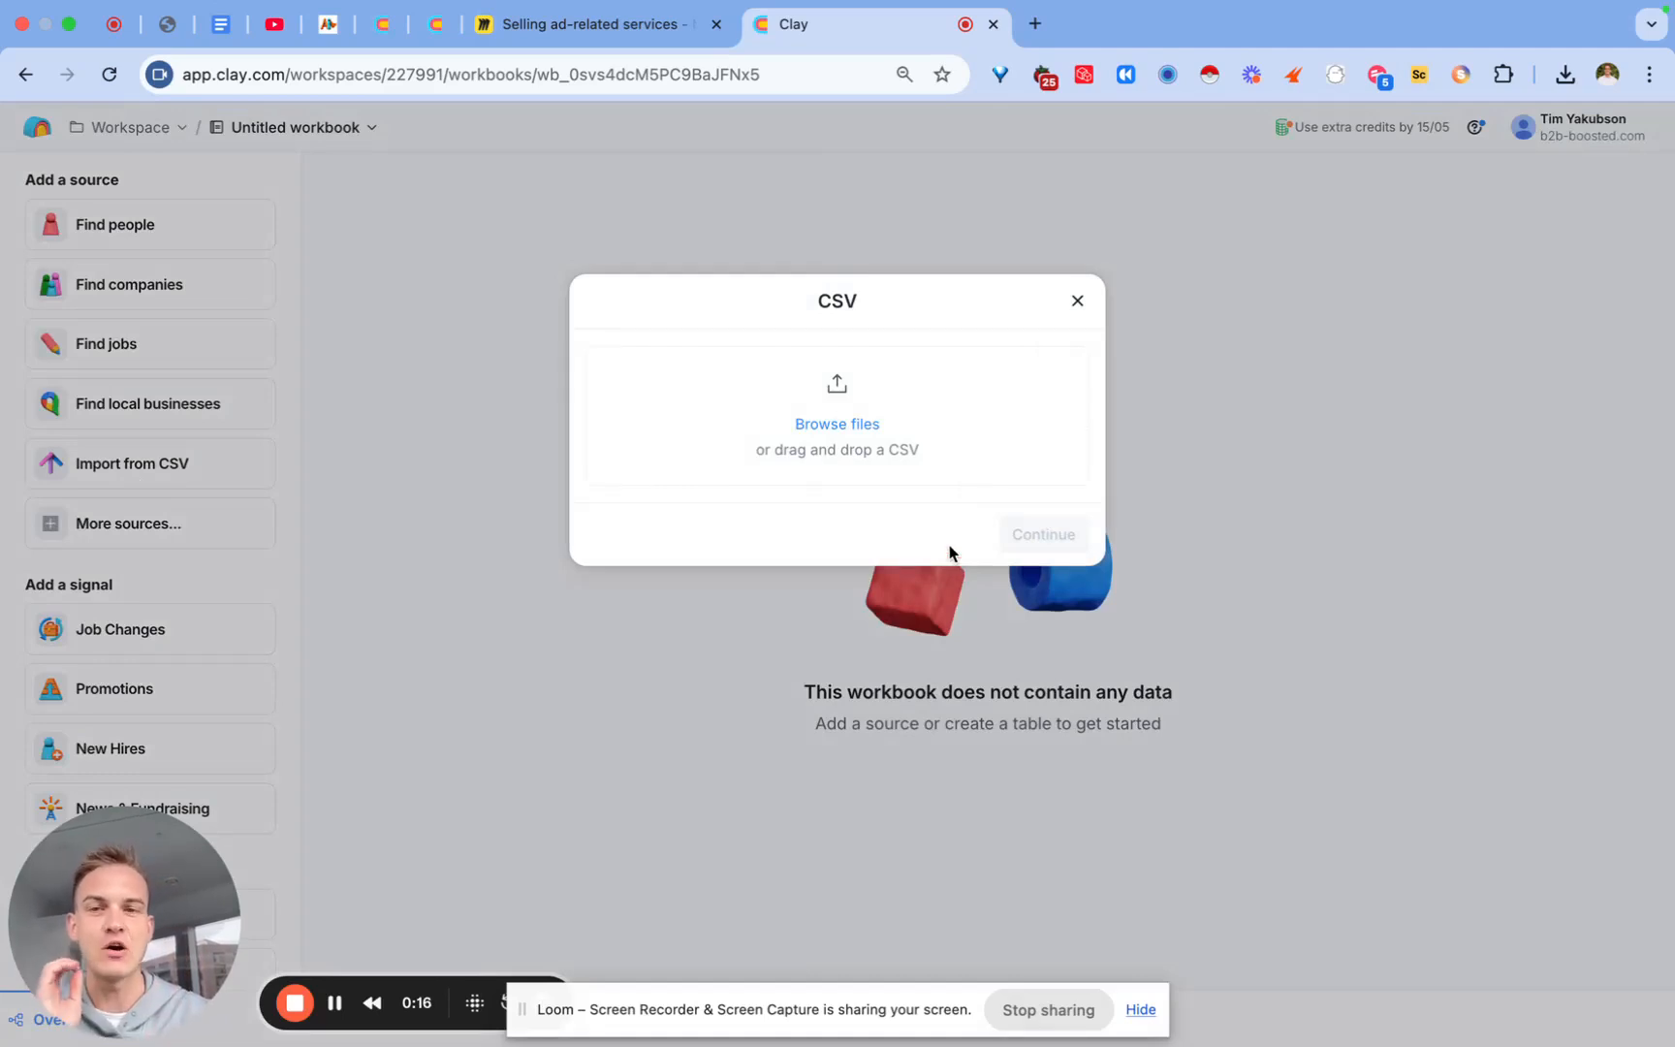
left_click(647, 32)
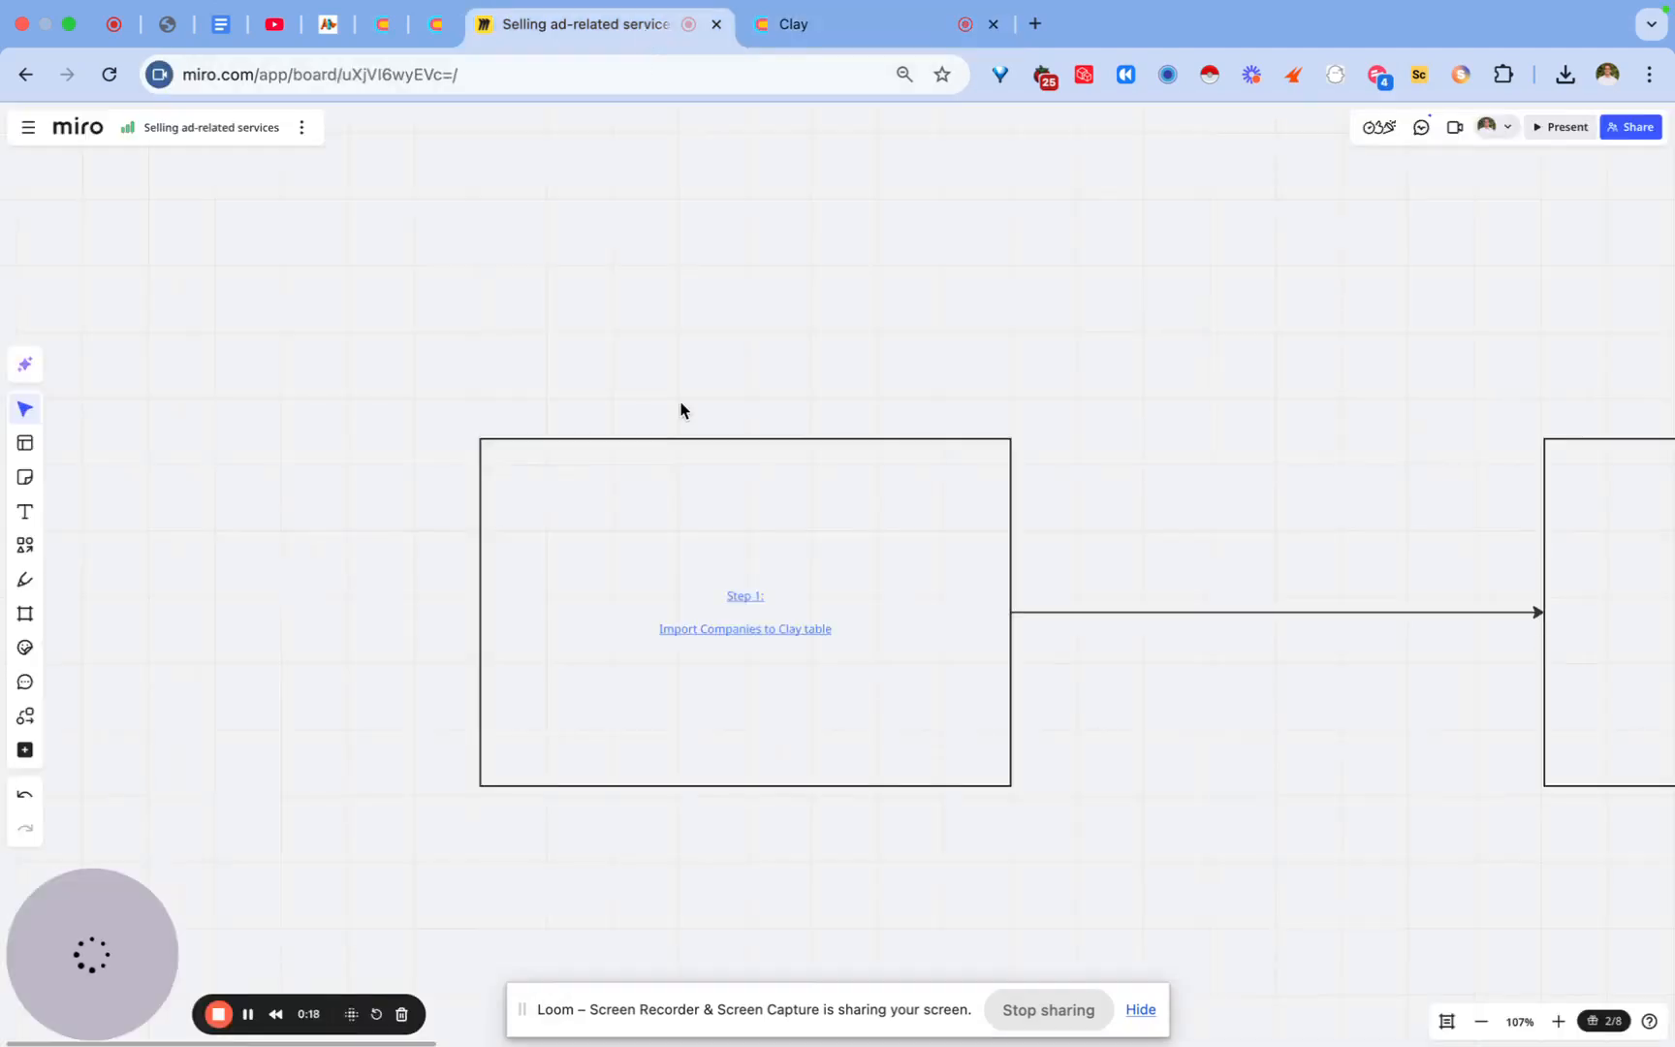
Step: Zoom into Step 1 and select the linked 'Import Companies to Clay table' text
scroll(681, 409, "right", 3)
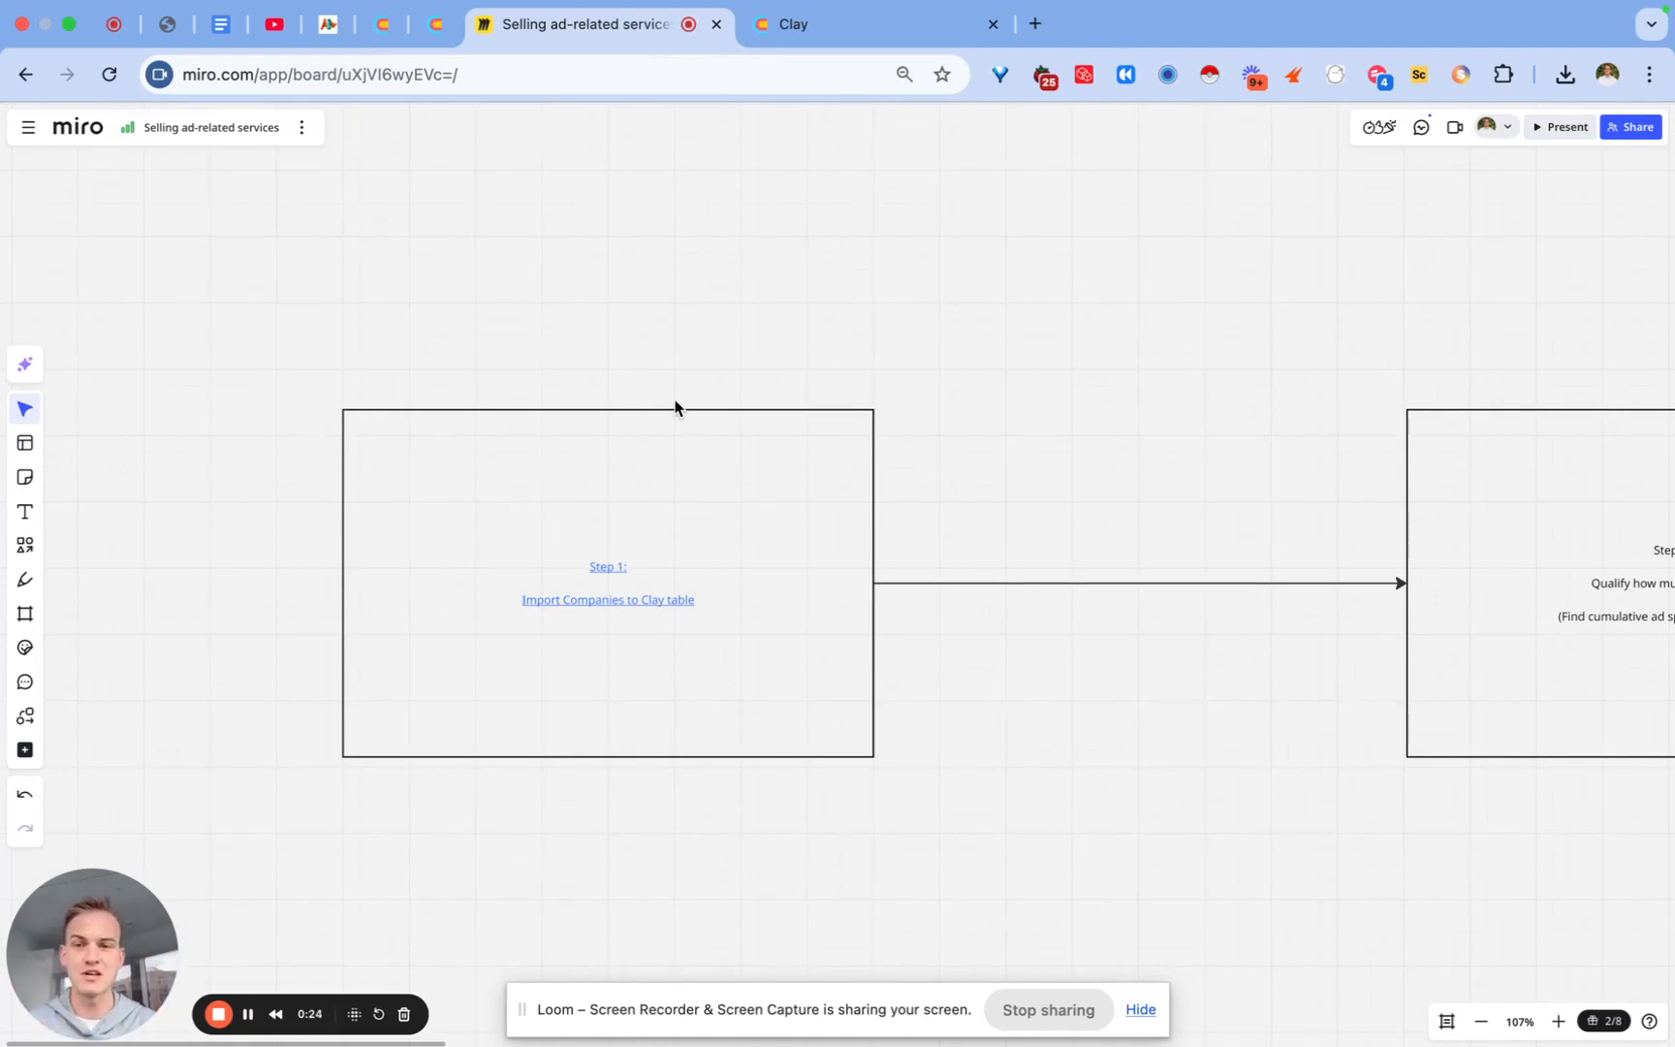
scroll(624, 676, "up", 5)
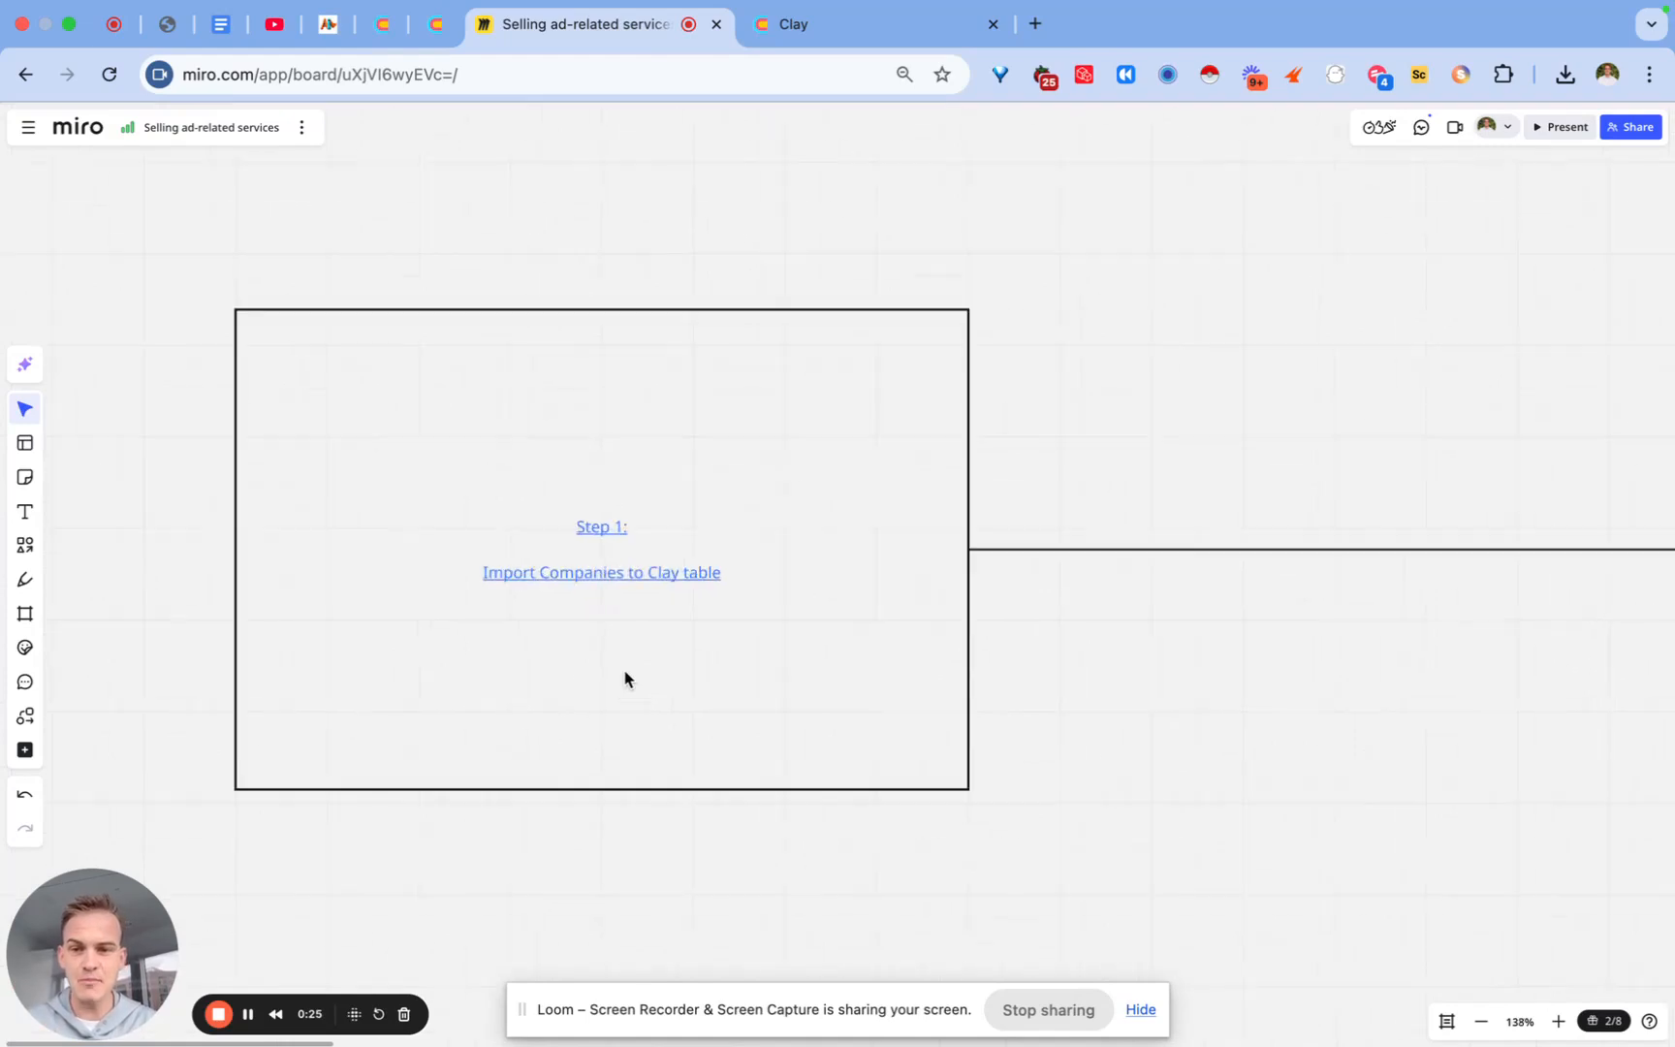
left_click(594, 548)
Step: Open the linked test-data Google Sheet of website URLs, then switch back to the Miro tab
left_click(560, 585)
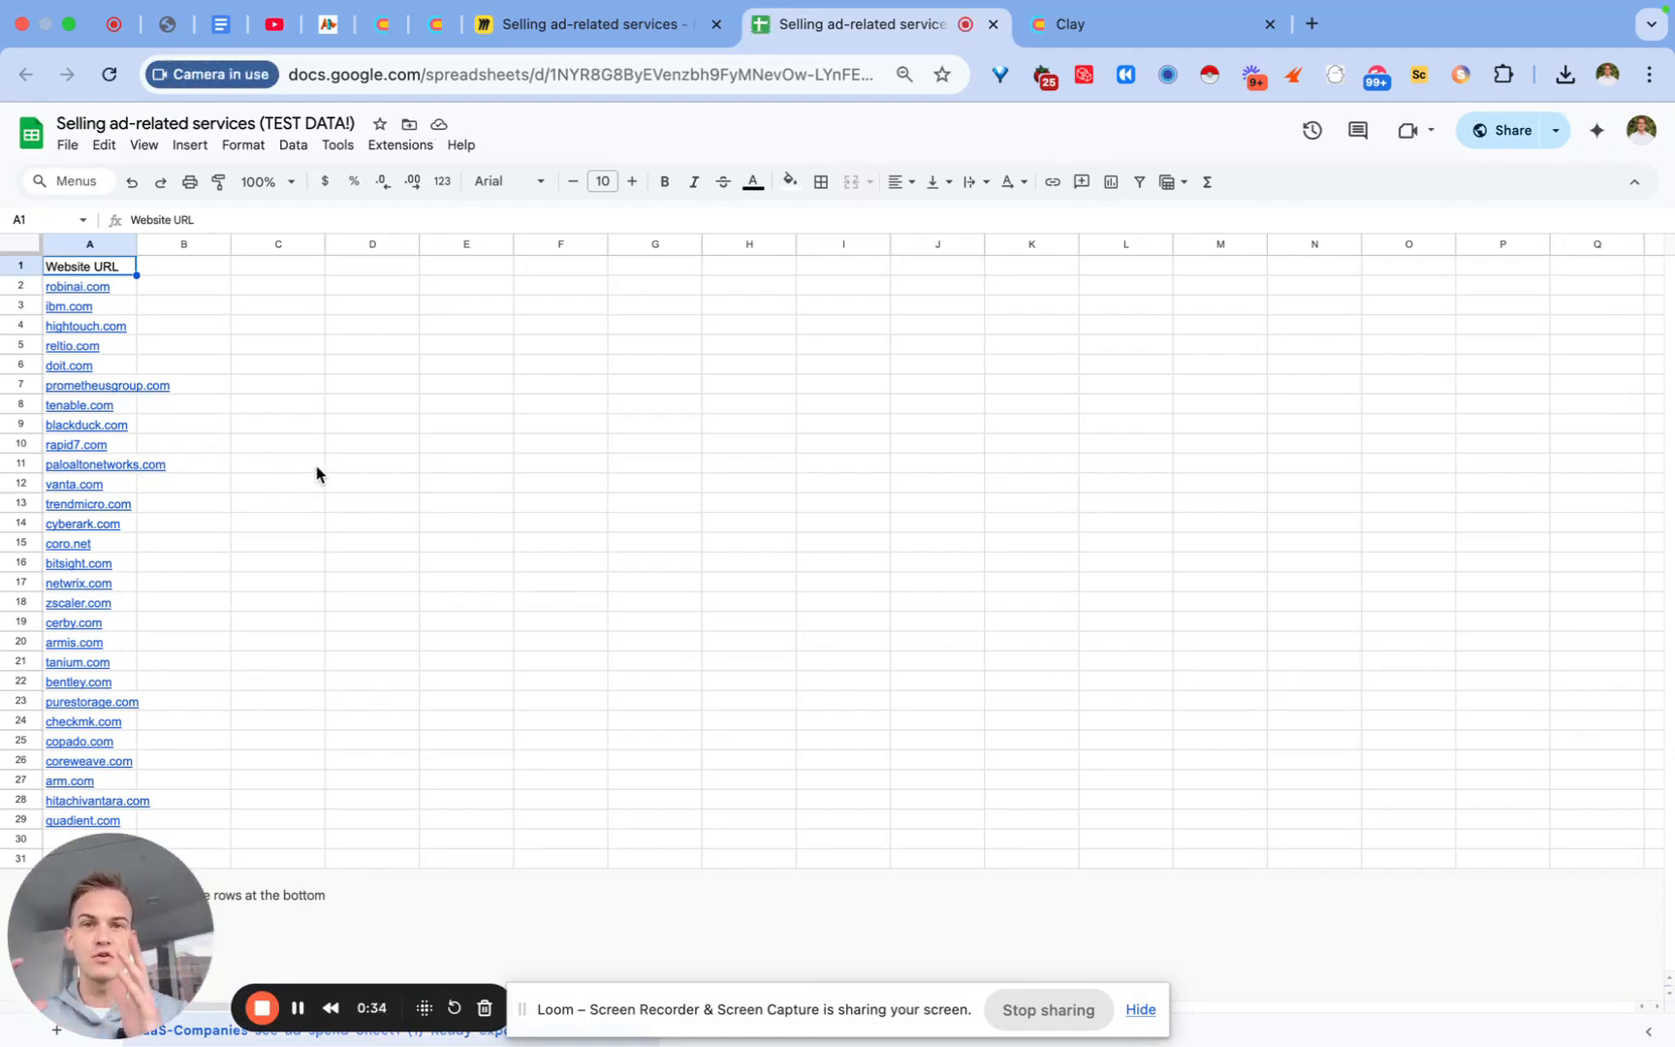
left_click(506, 13)
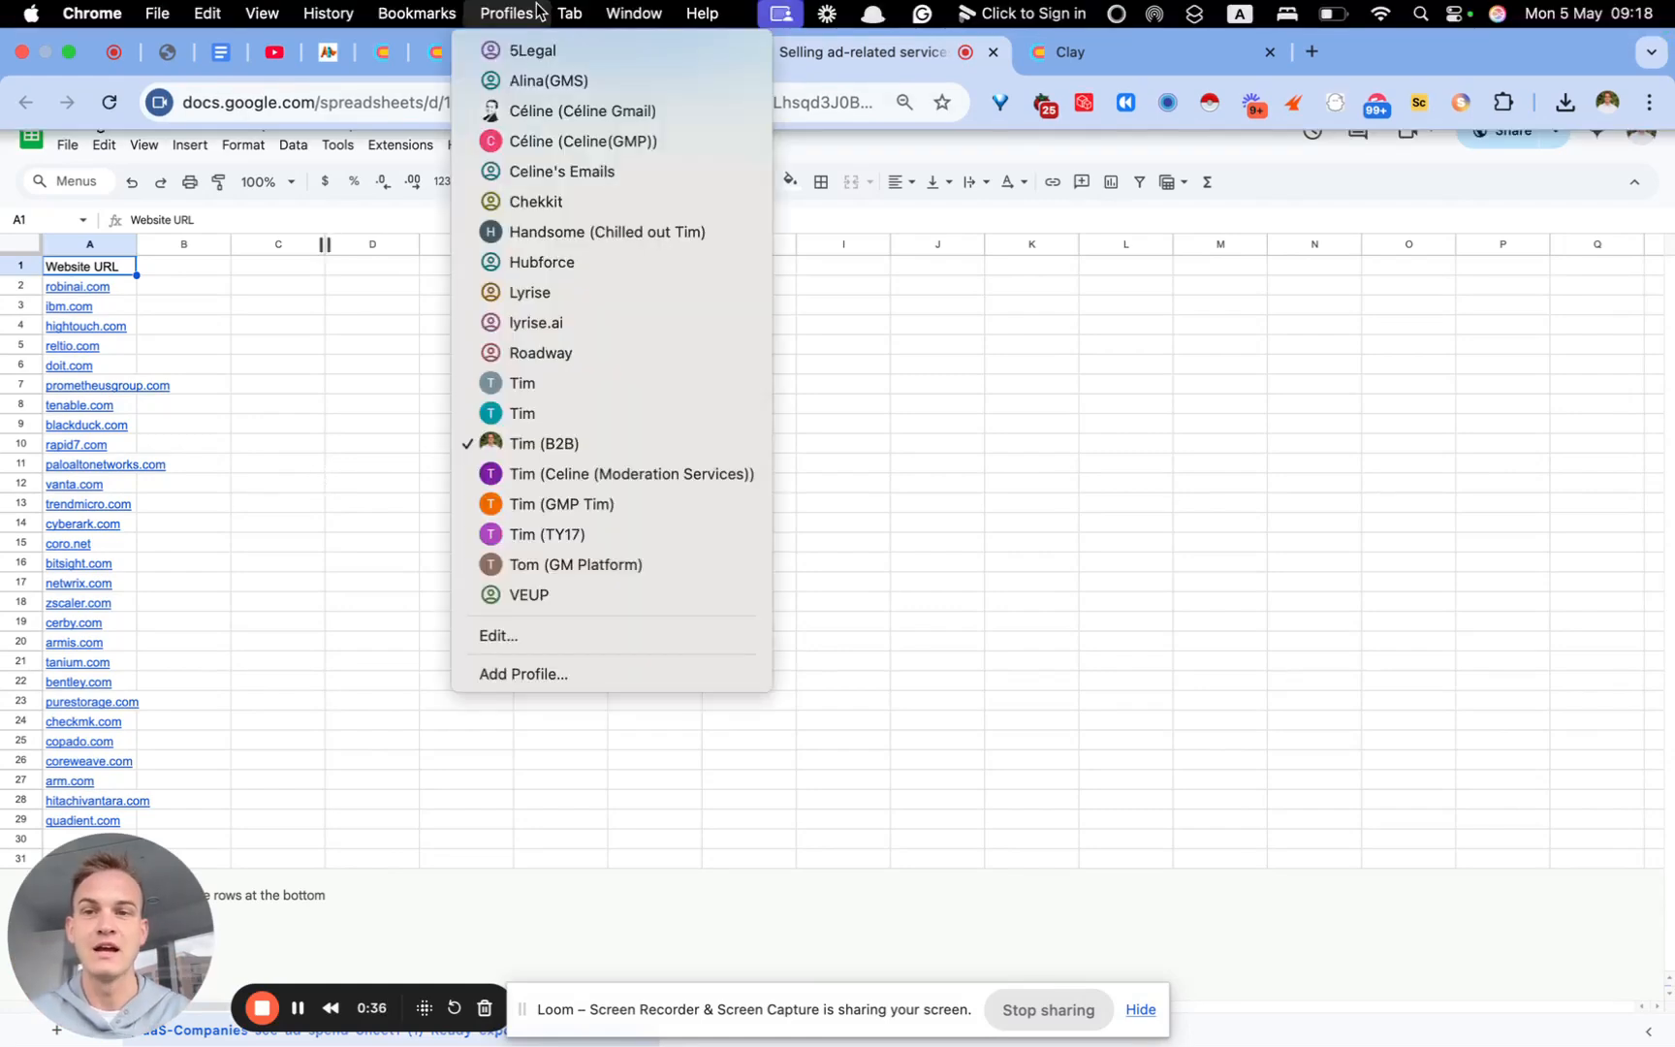
left_click(567, 31)
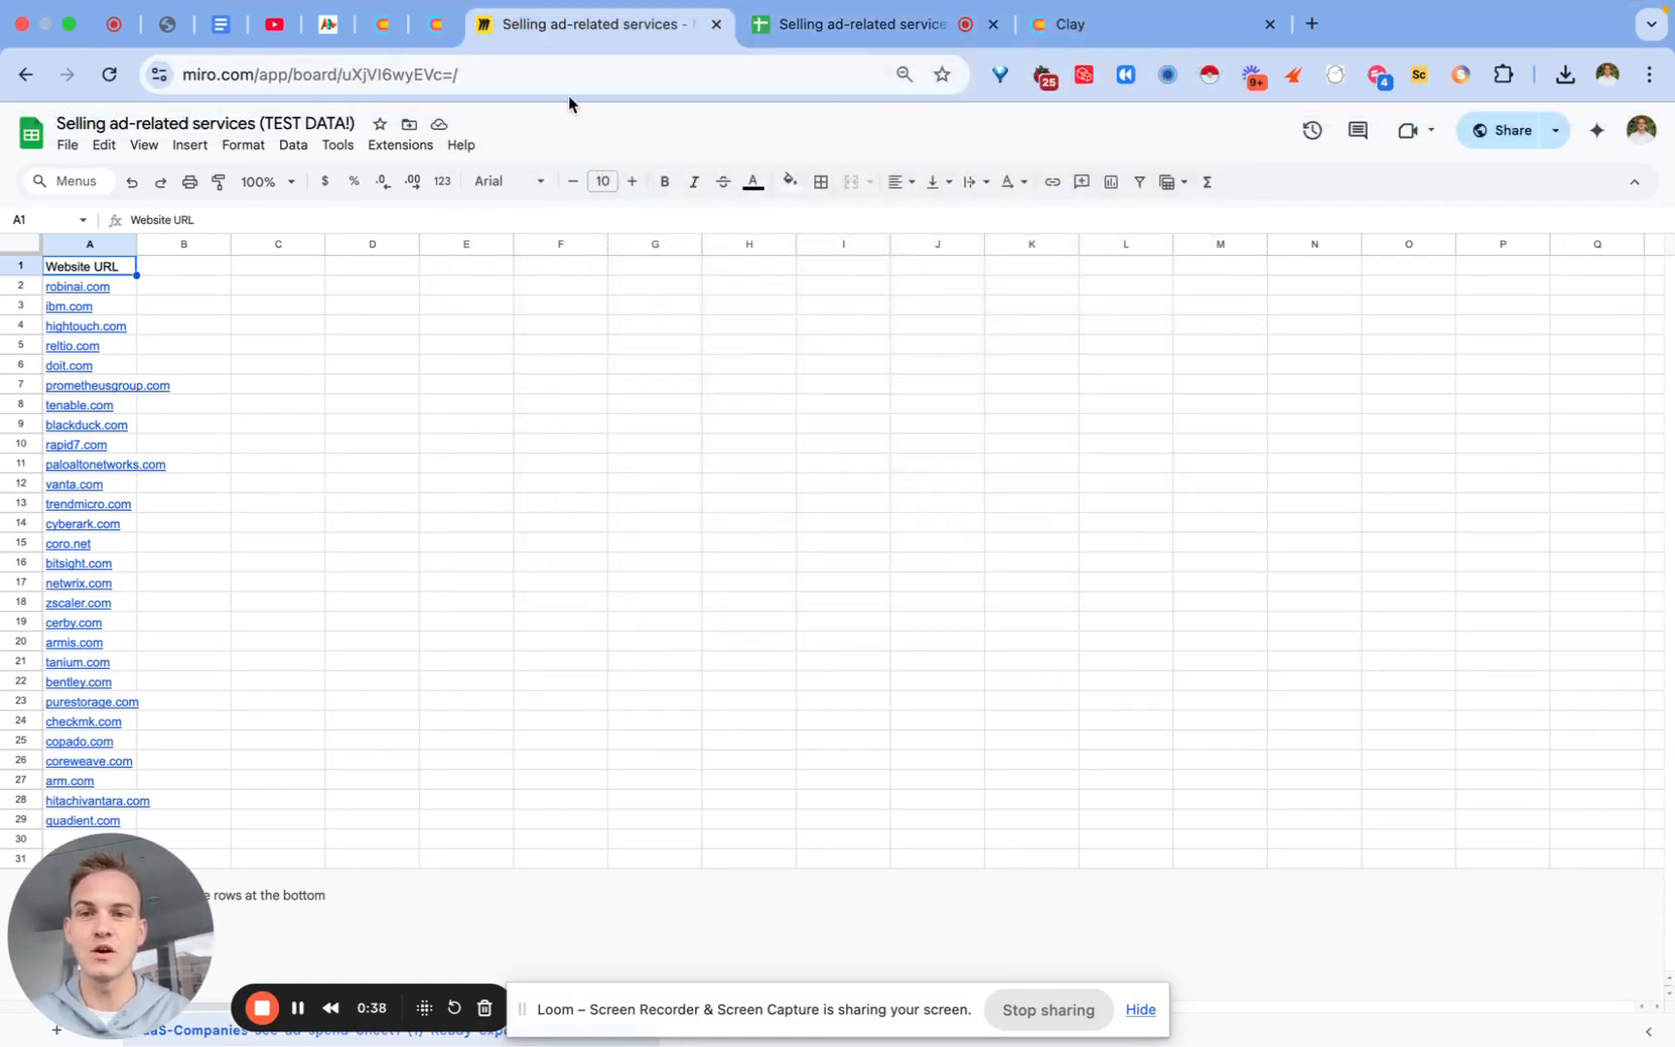
Step: Pan right across the Step 2–5 frames to reach the Step 6 email-prompt frame
scroll(625, 554, "right", 5)
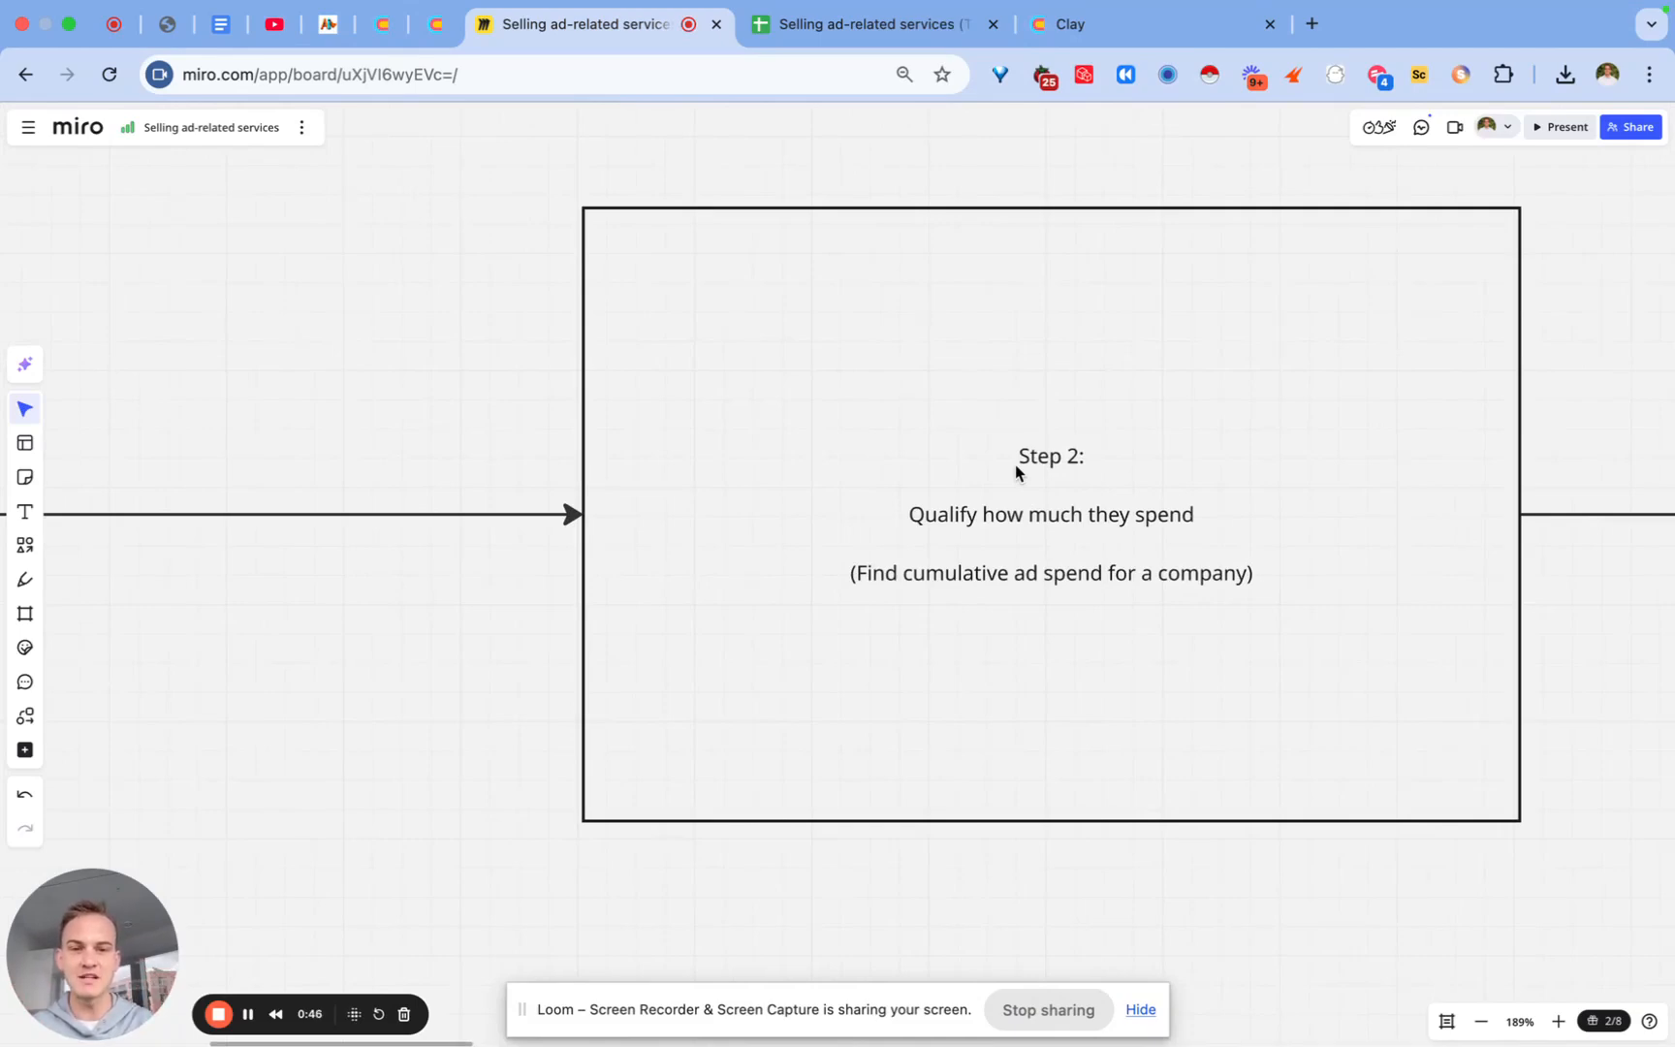
scroll(1015, 472, "right", 15)
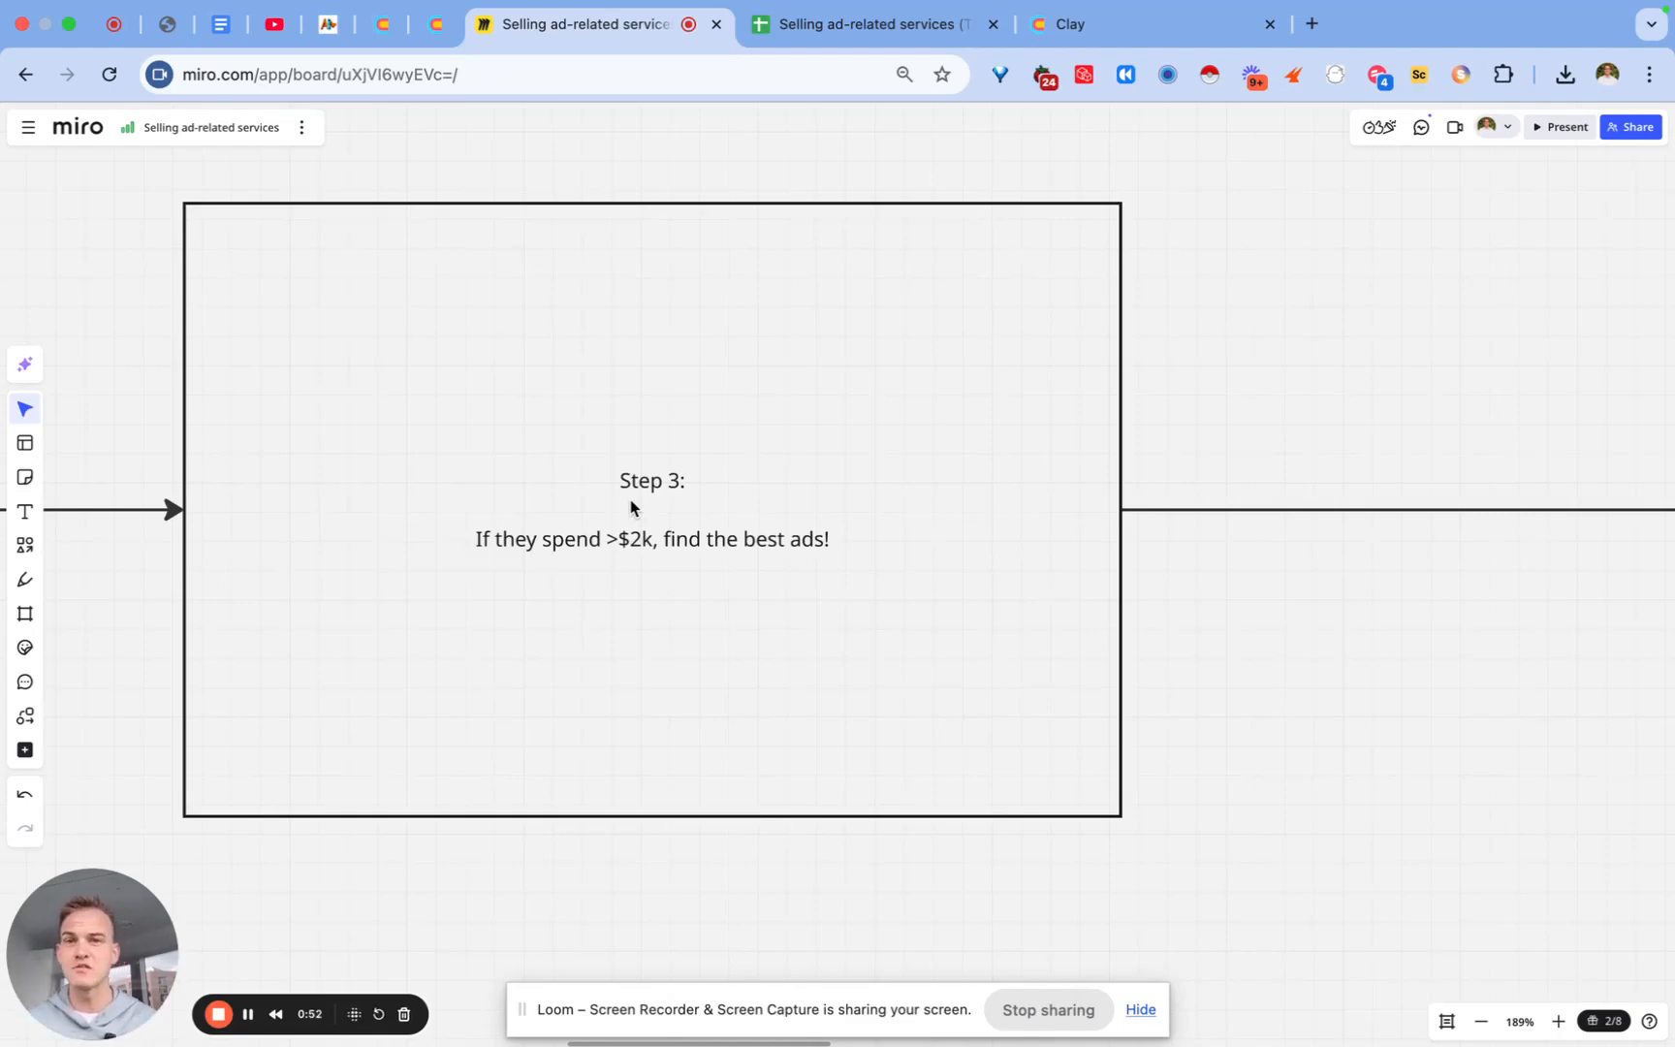
scroll(629, 498, "right", 15)
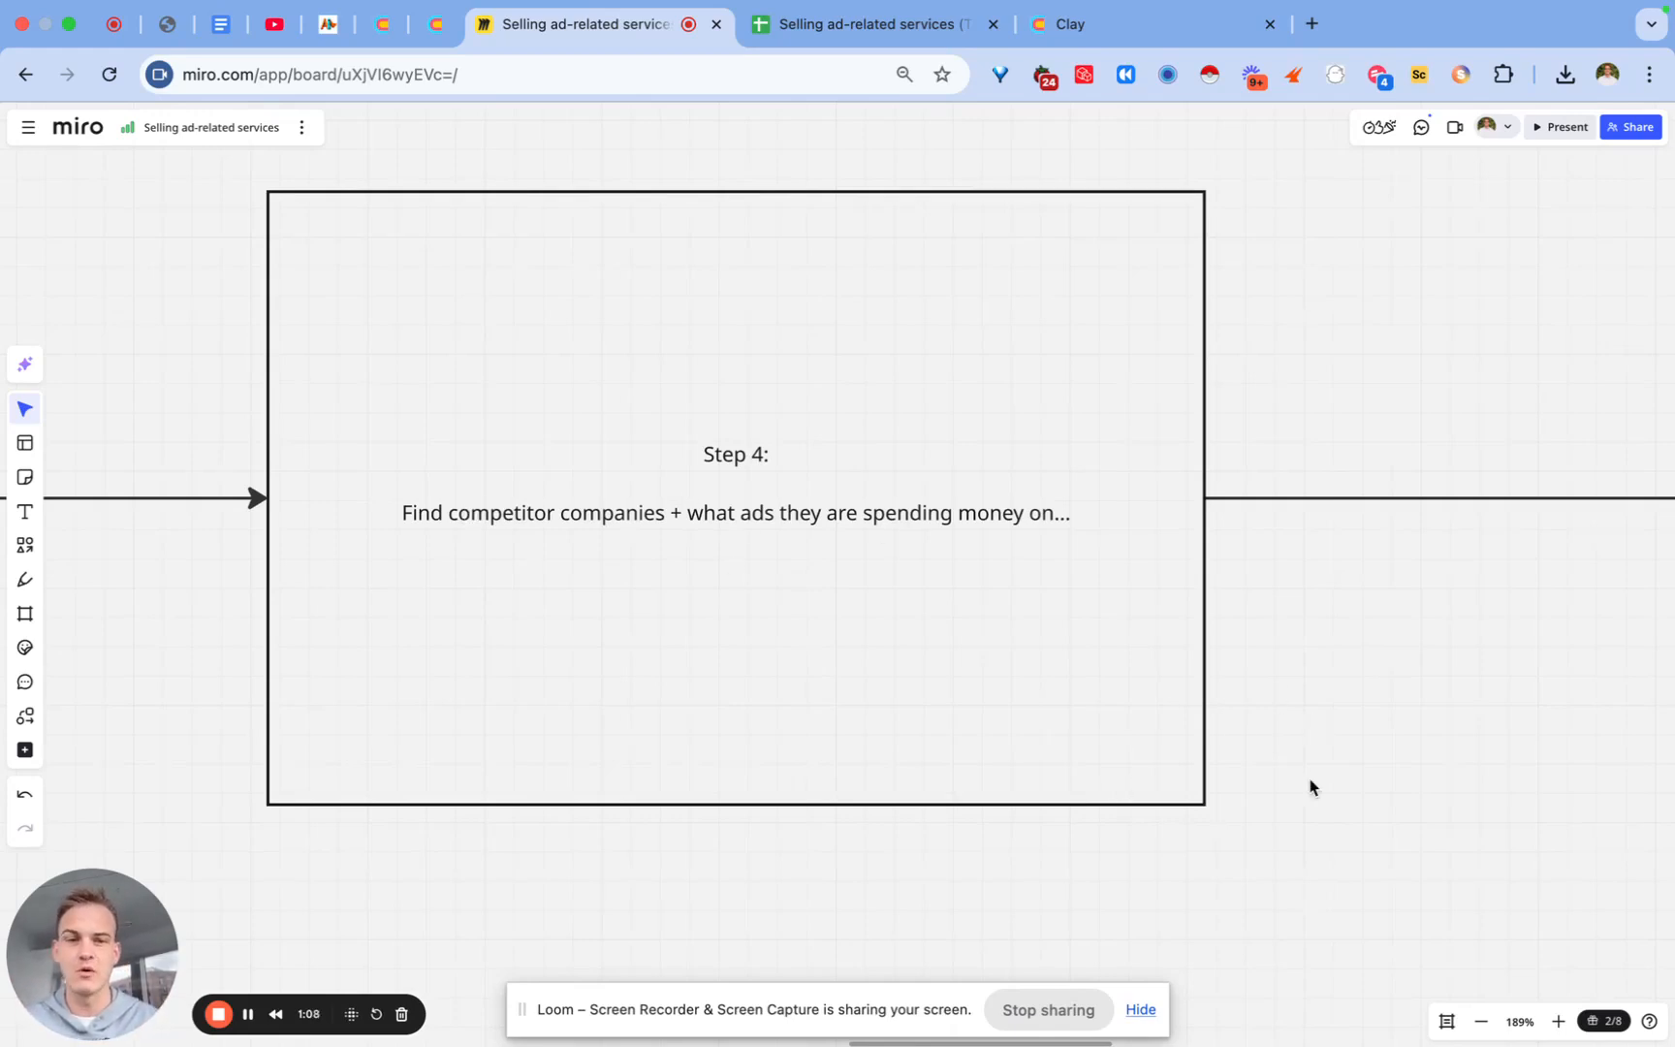
scroll(1309, 785, "right", 10)
scroll(1223, 753, "right", 2)
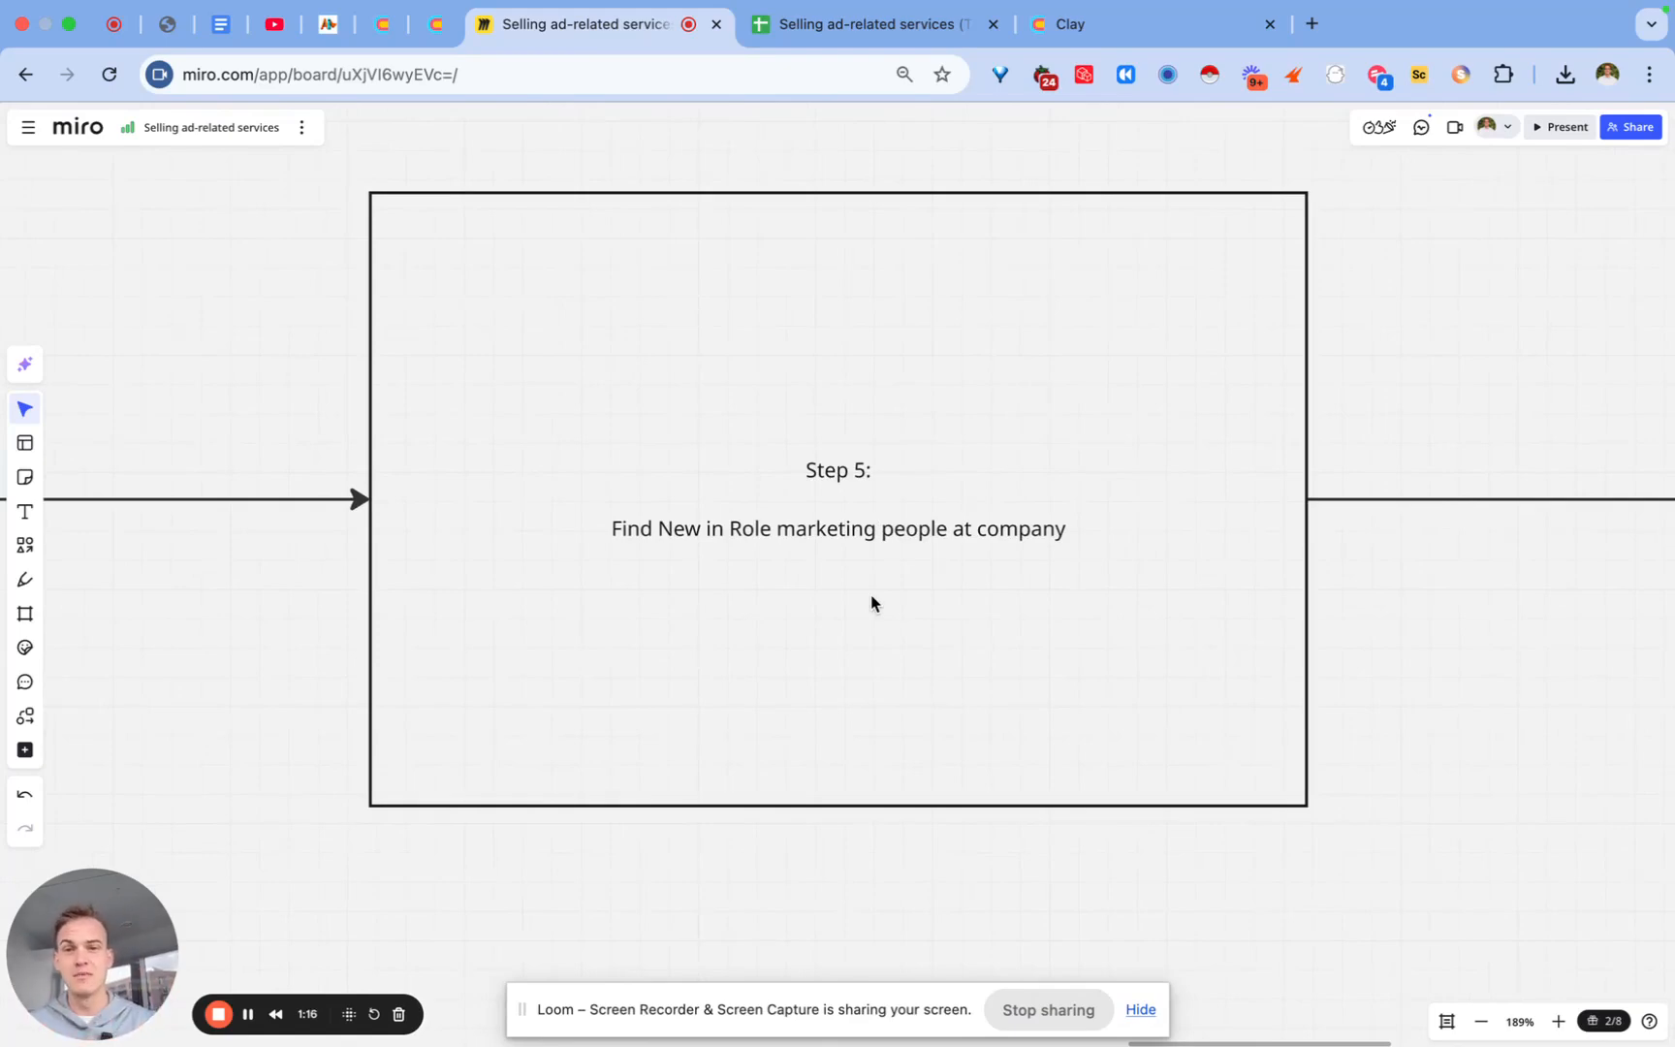
scroll(870, 601, "right", 10)
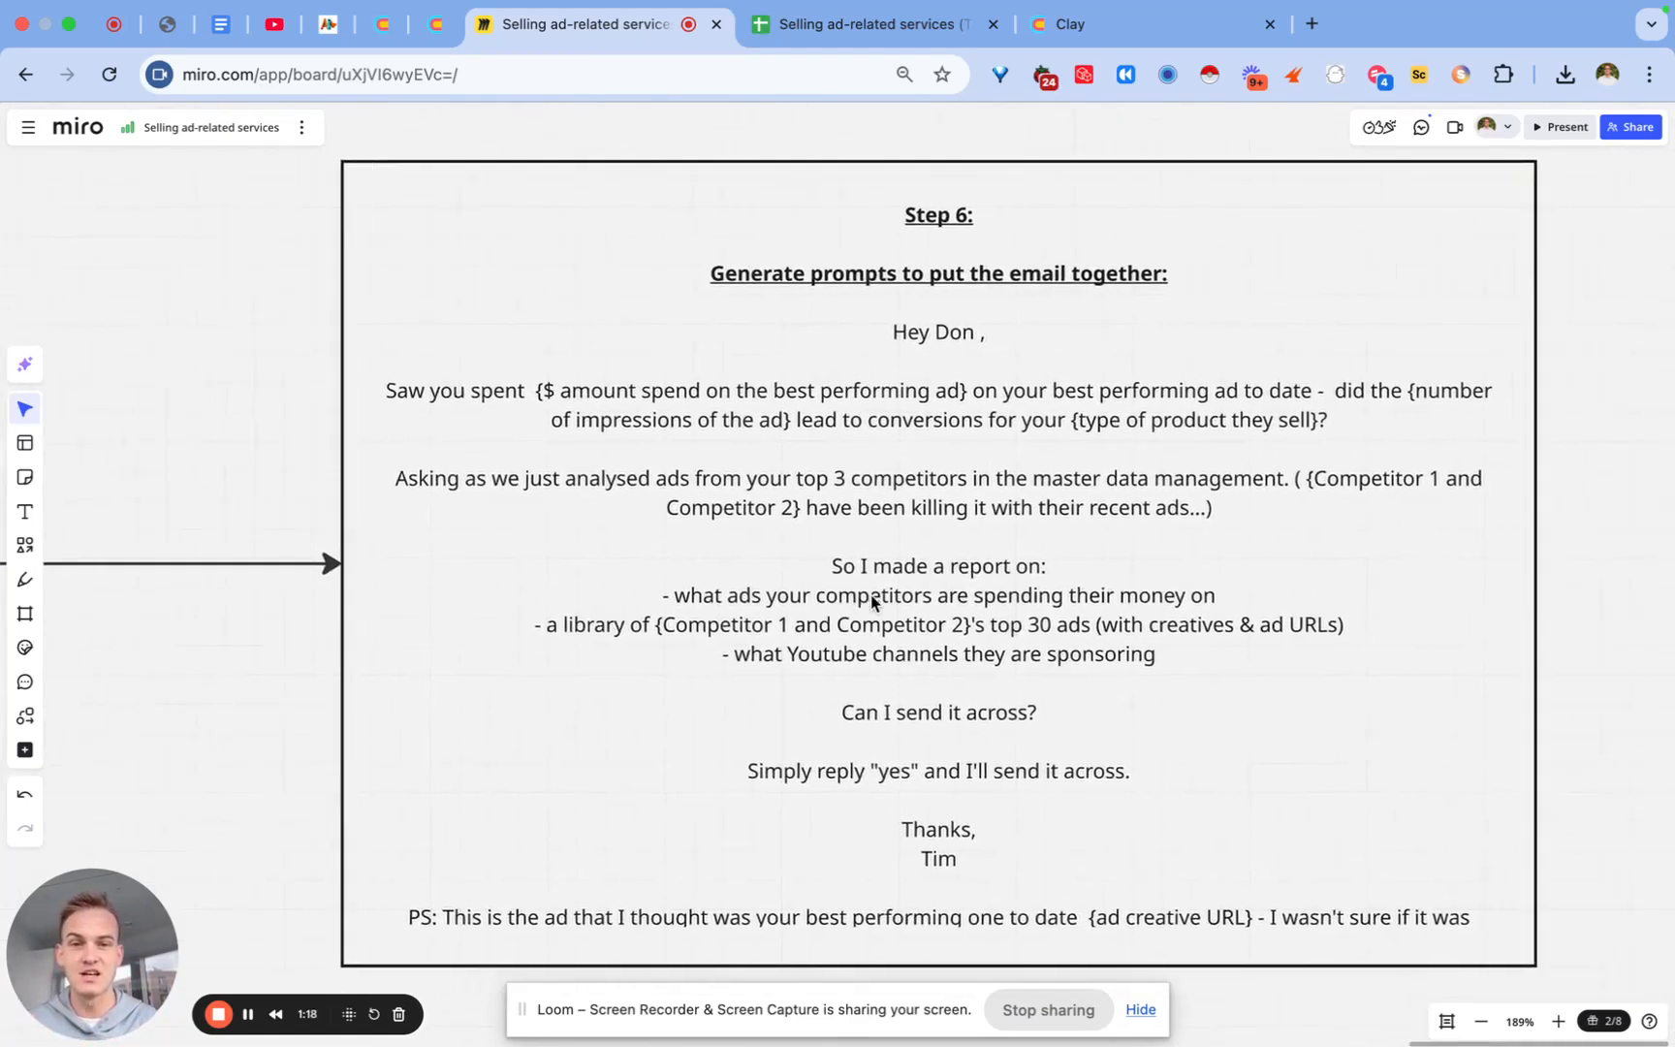
scroll(872, 601, "right", 2)
Step: Replace the greeting's recipient name with {first name} so it reads 'Hey {first name},'
left_click(890, 334)
left_click(885, 339)
double_click(877, 334)
key("BackSpace")
type("{first name}")
key("BackSpace")
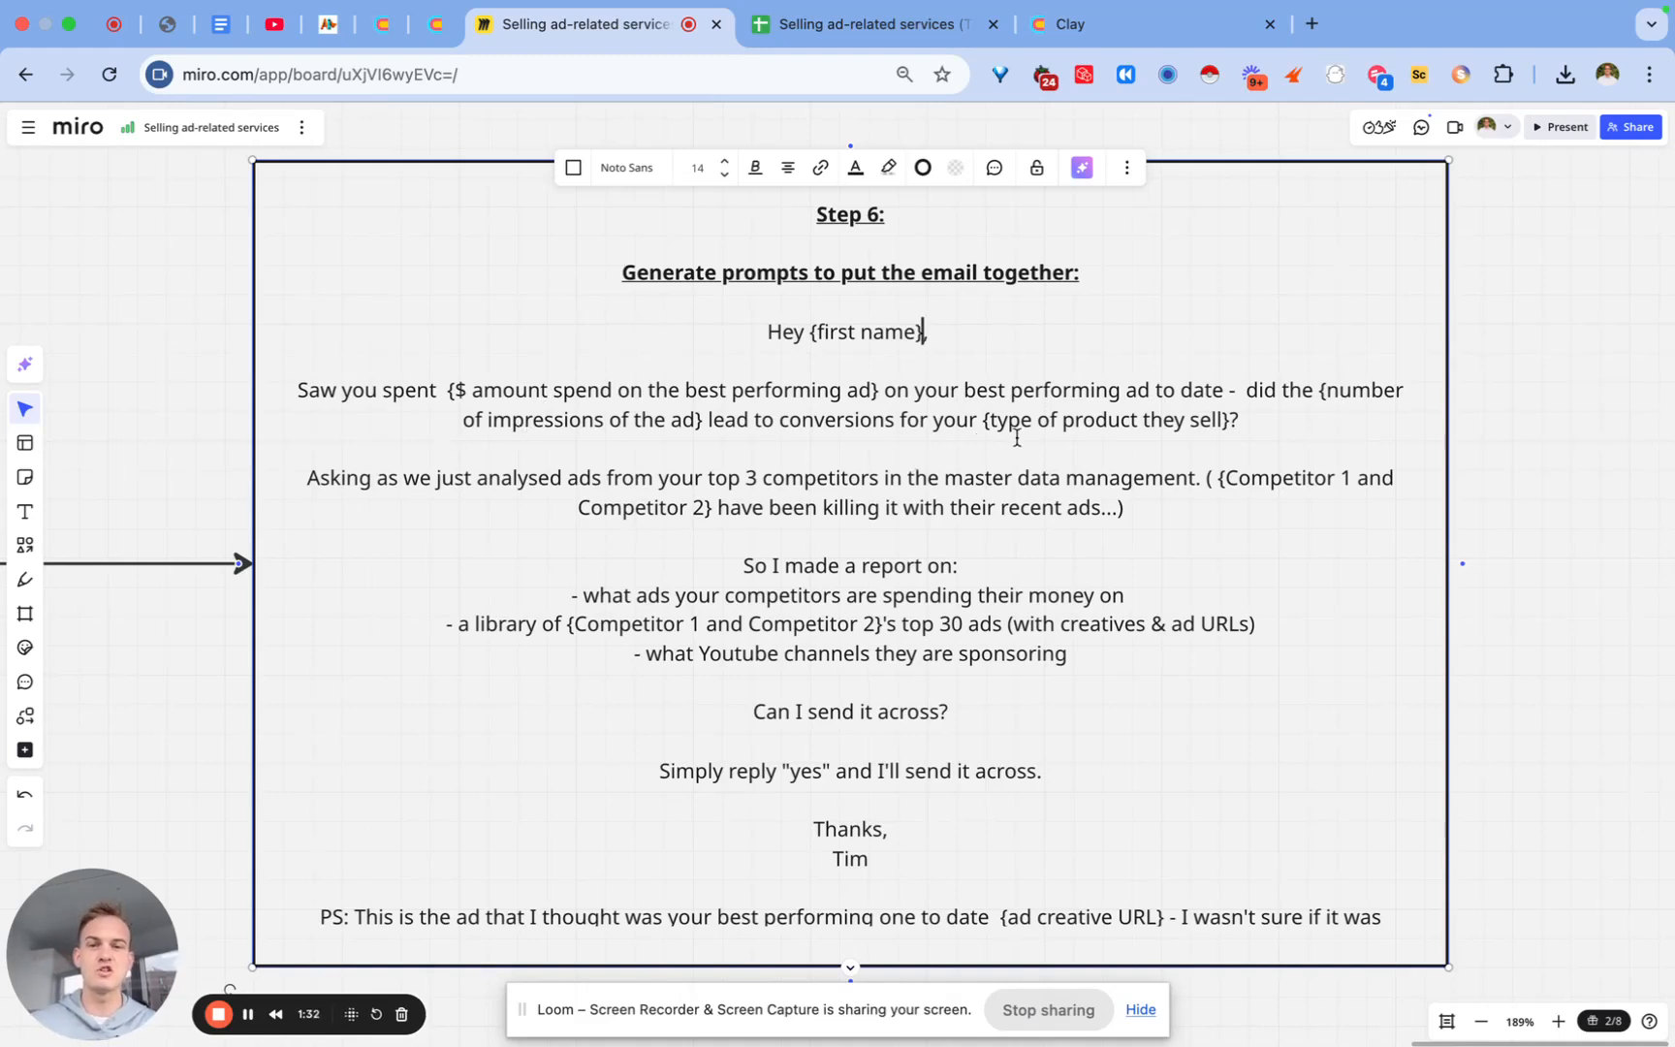
left_click_drag(977, 420, 1169, 450)
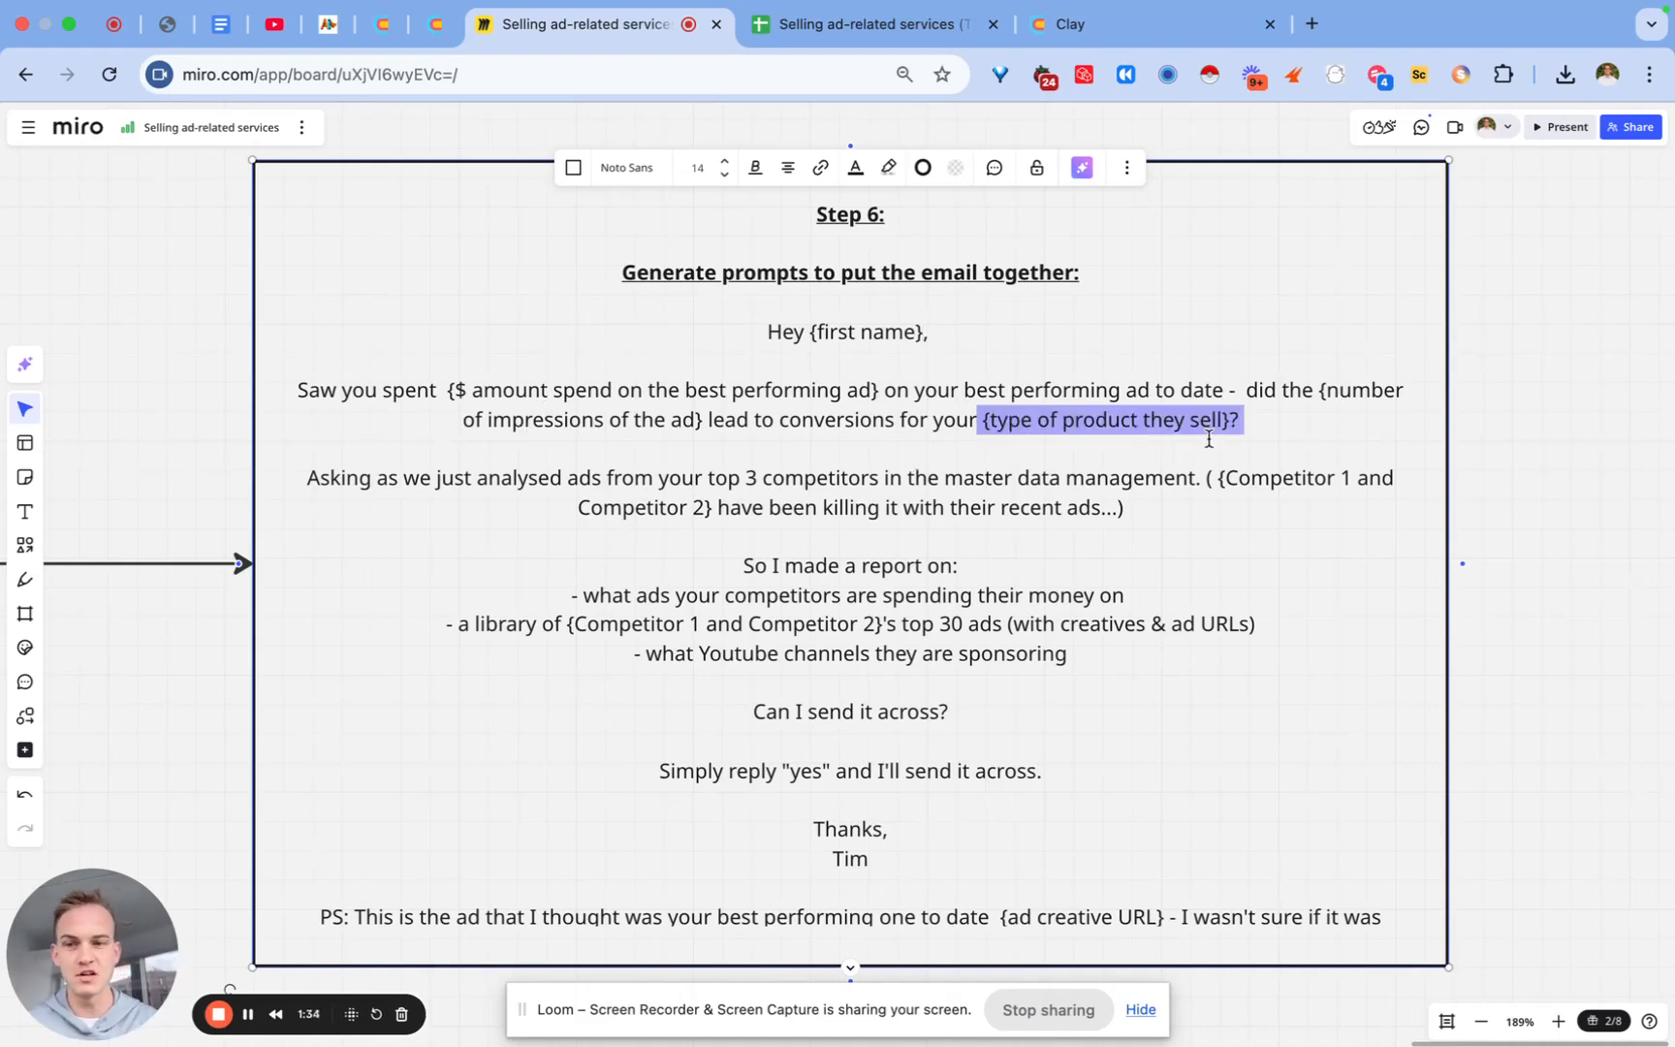
left_click(576, 488)
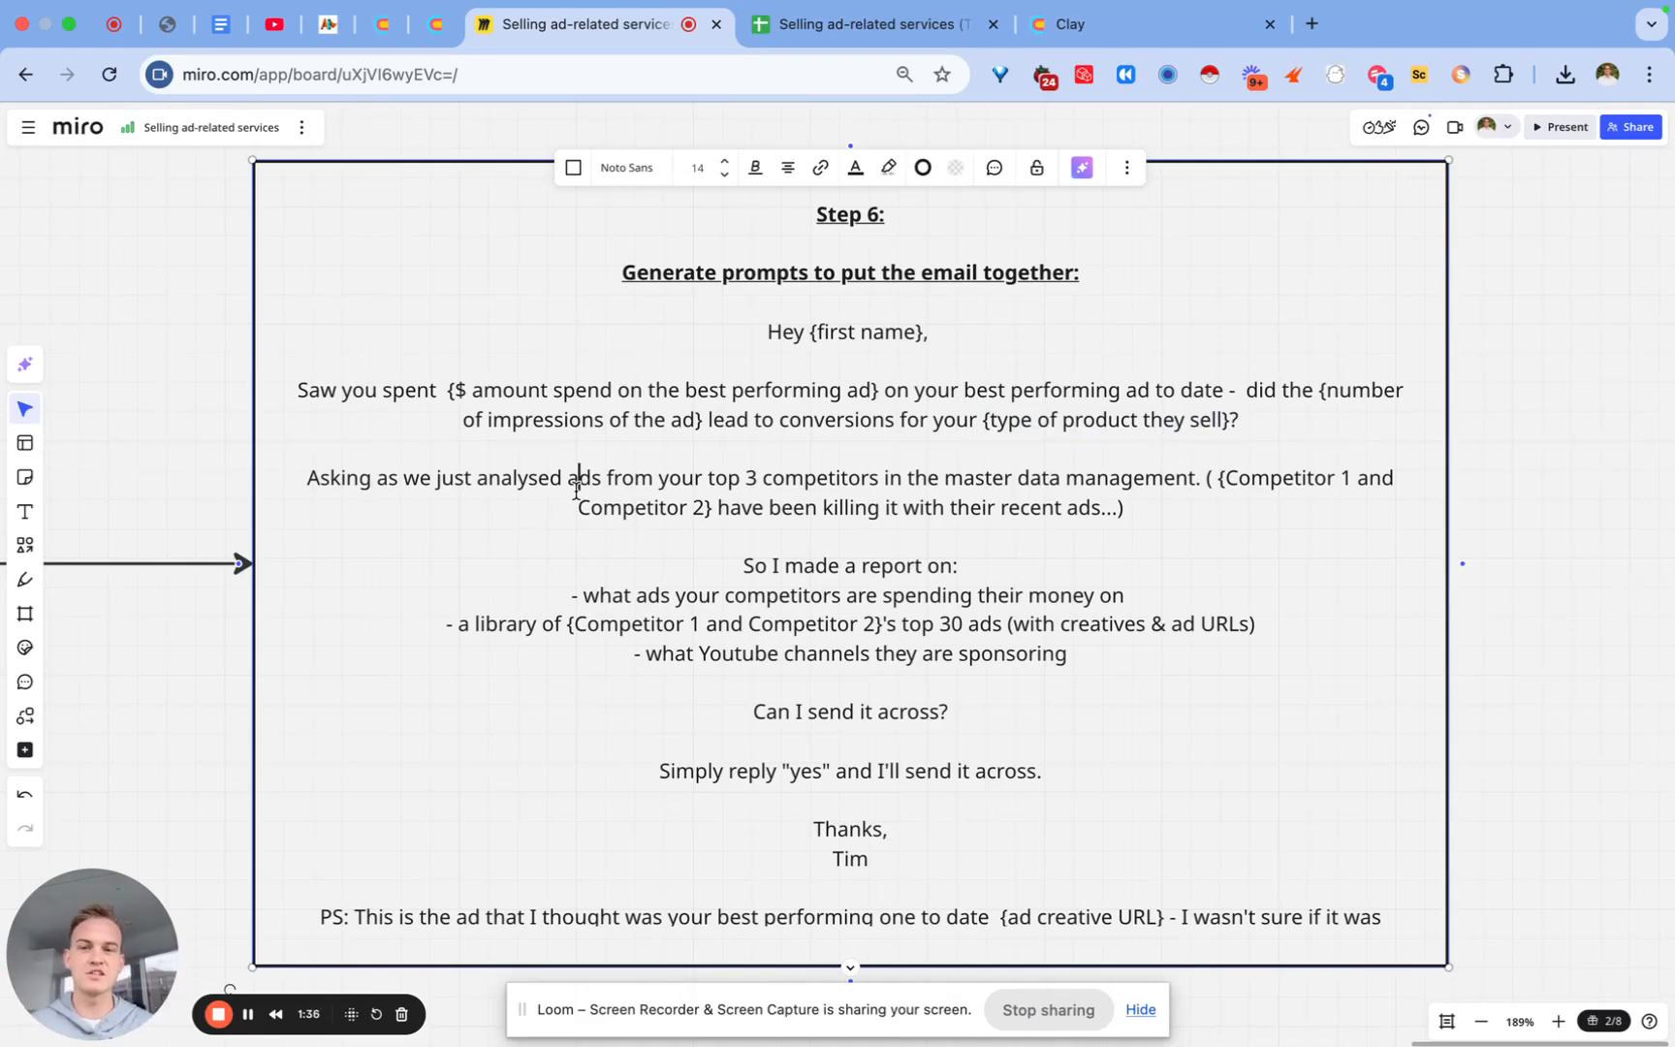
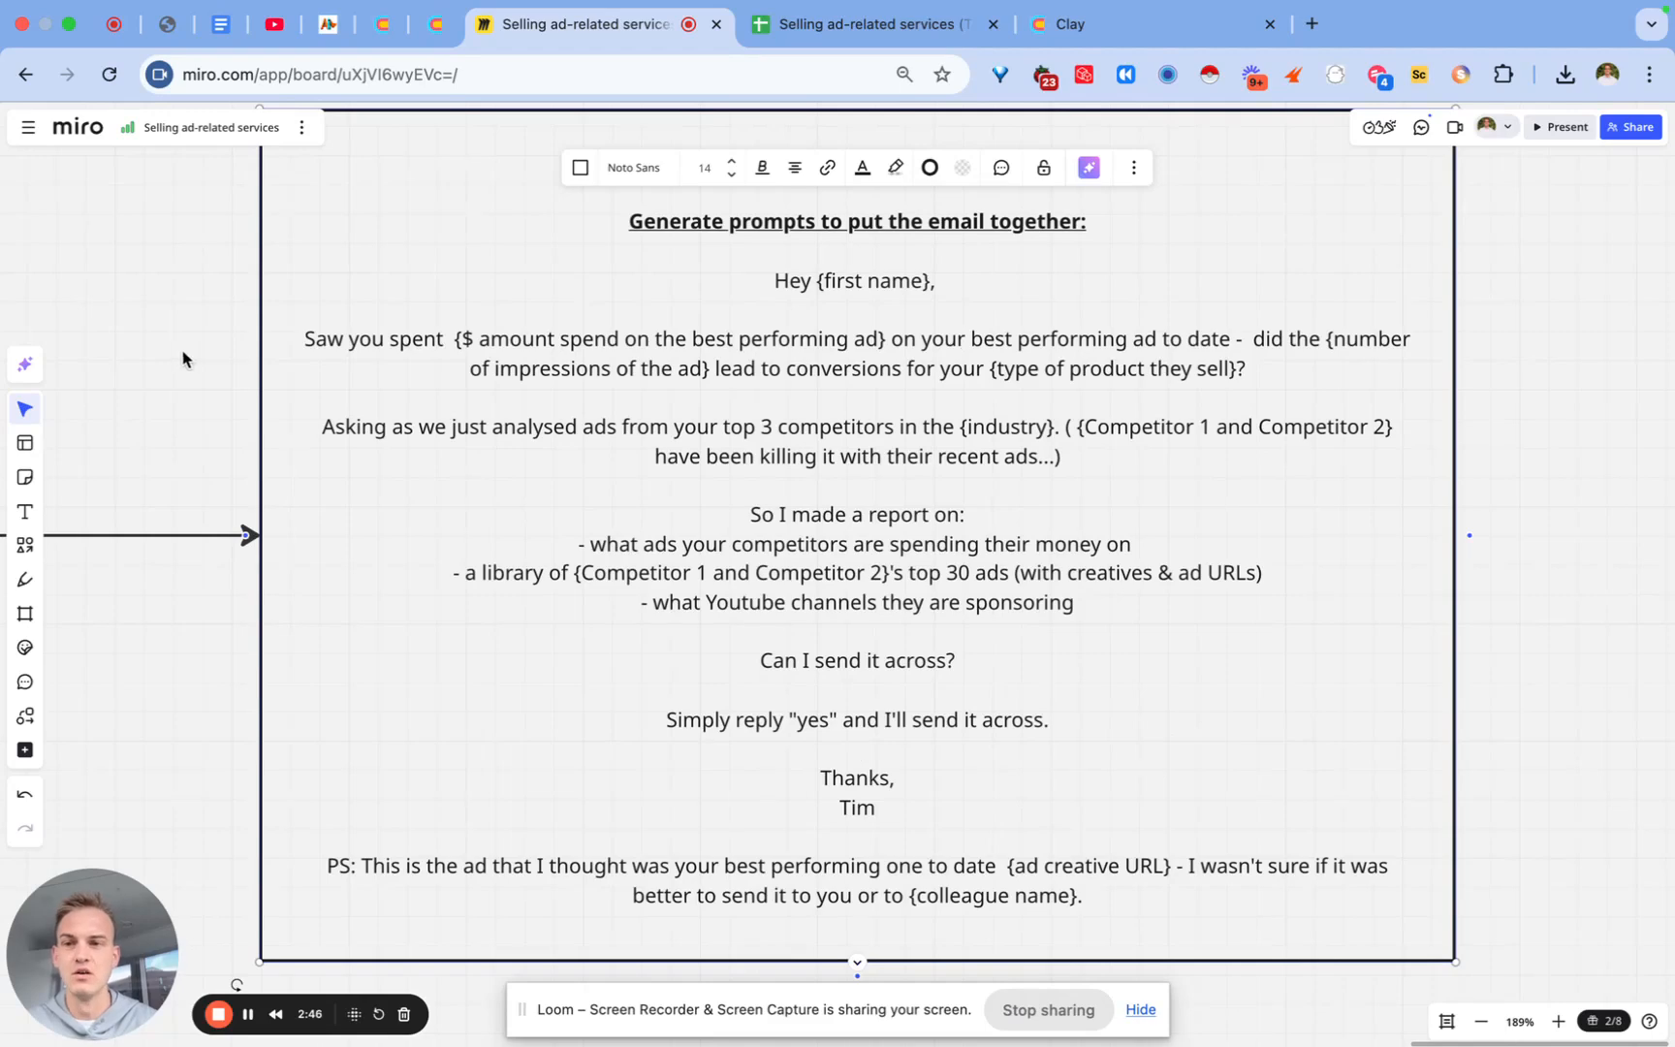
Step: Deselect the email template frame and pan back left across the Miro board
left_click(147, 344)
scroll(146, 344, "left", 15)
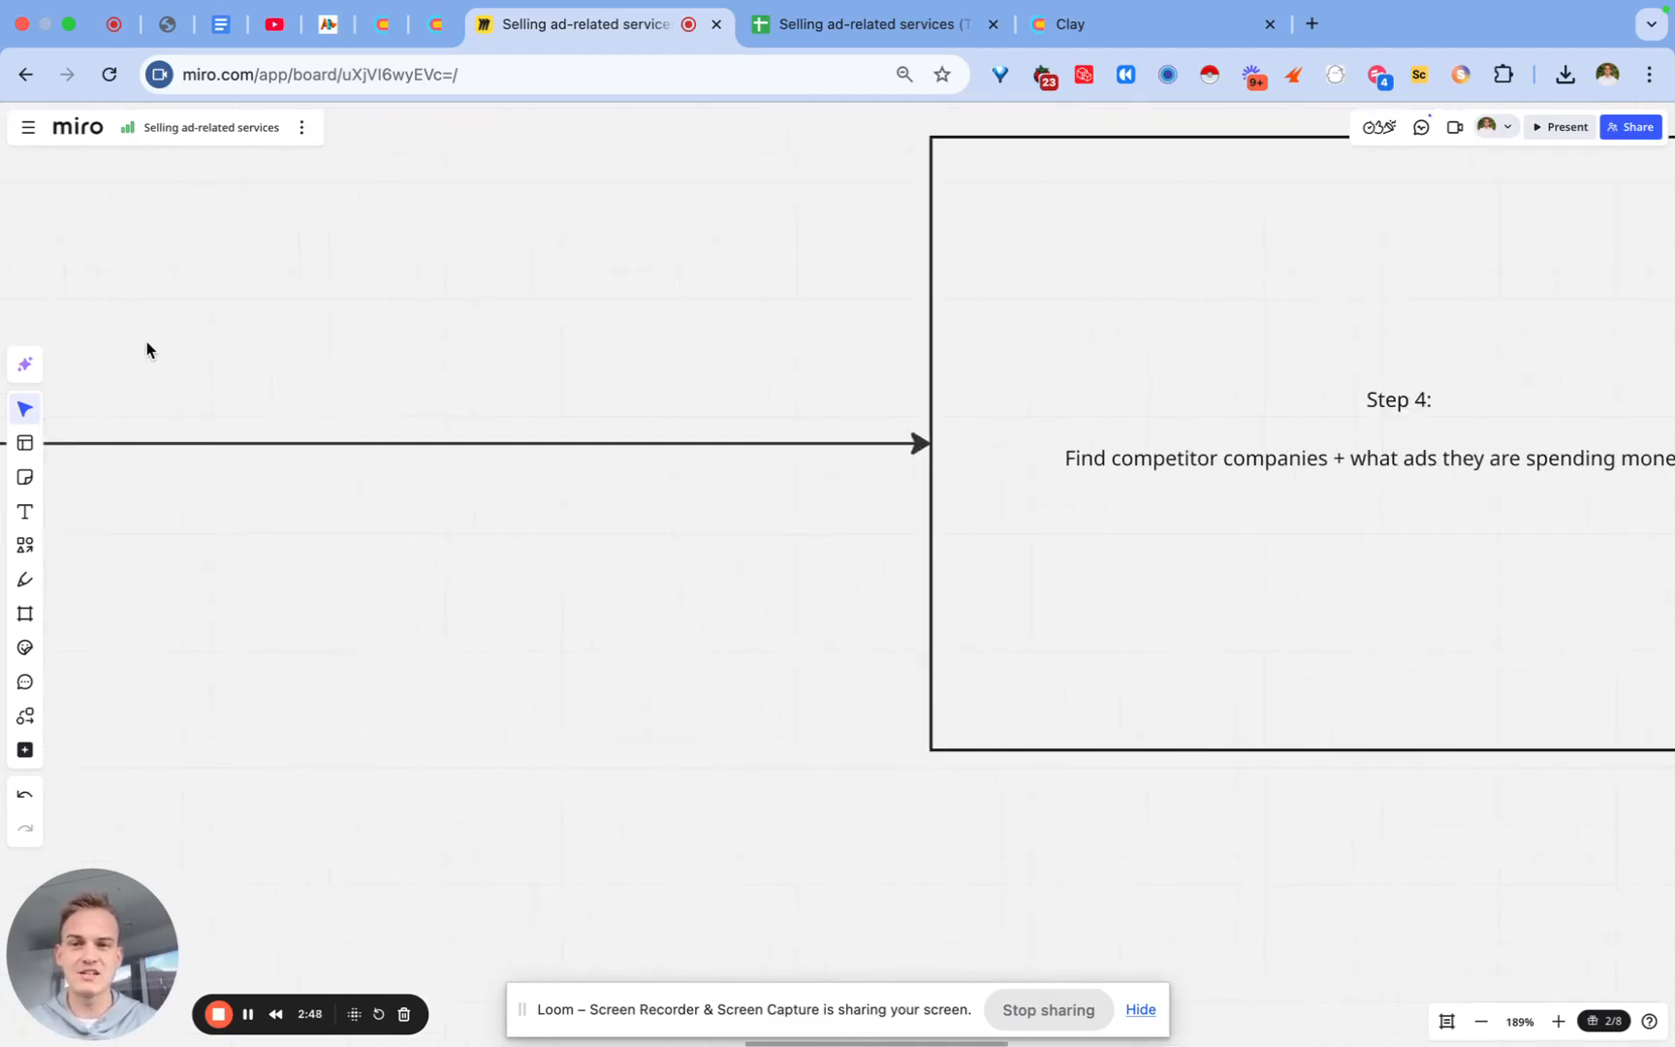
scroll(147, 342, "left", 20)
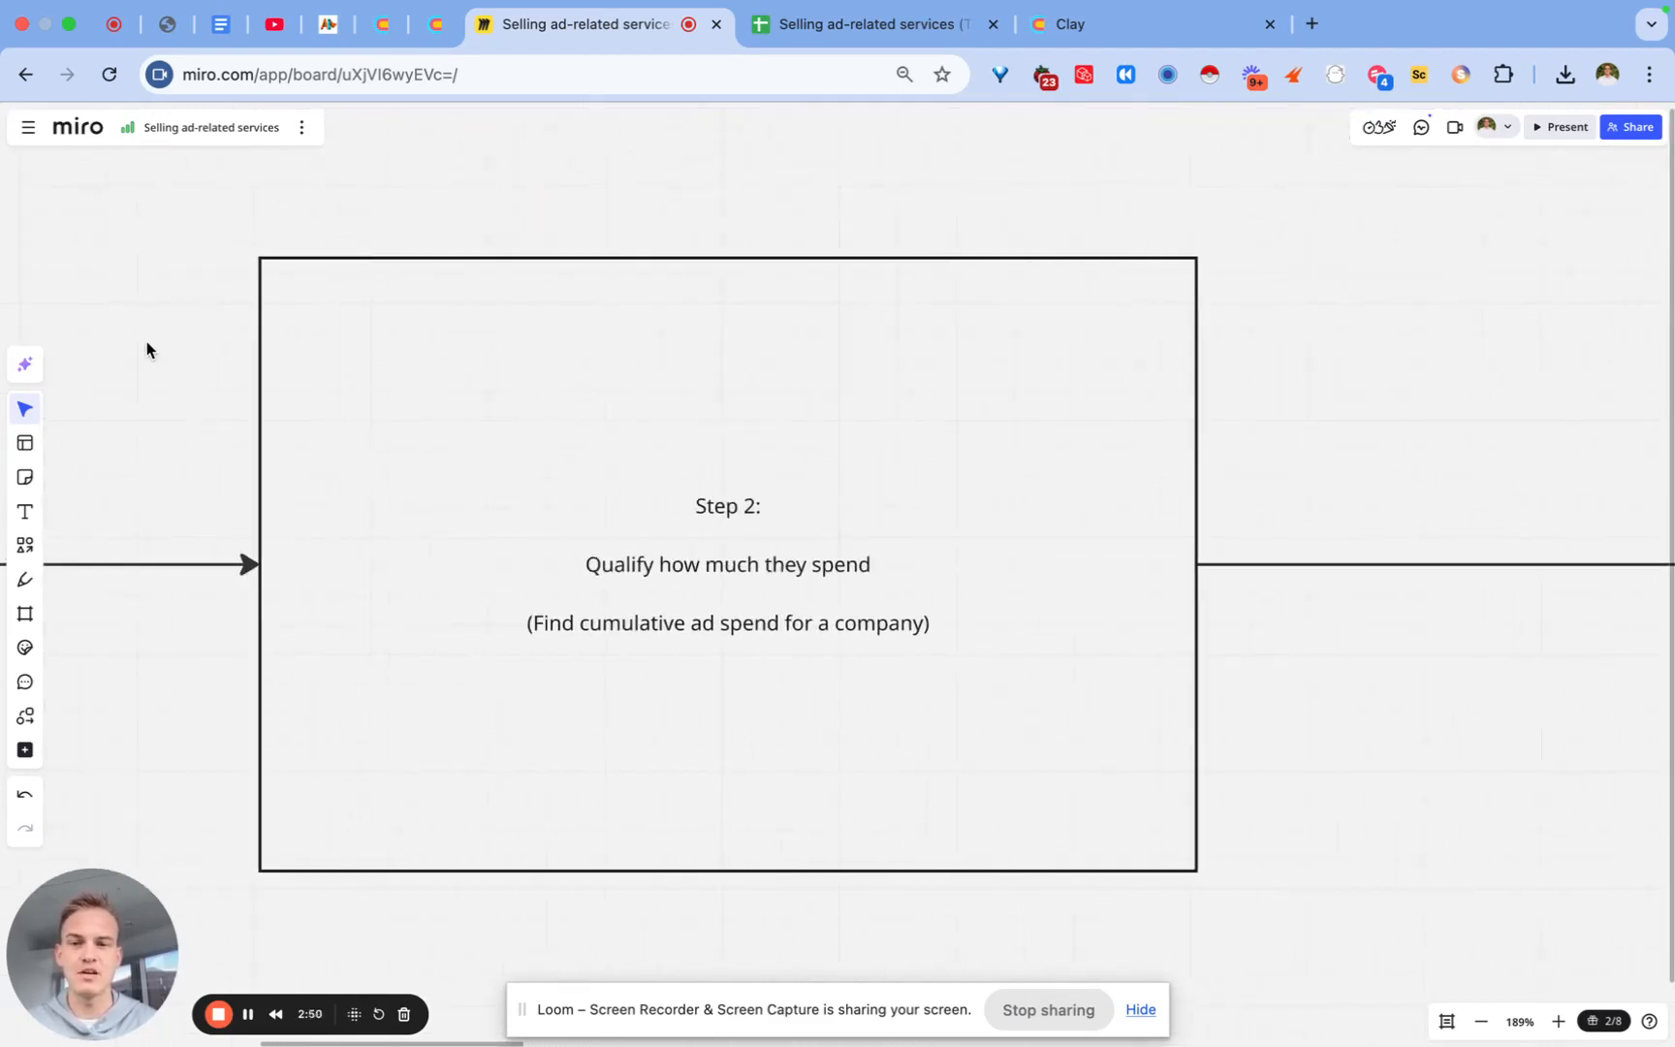
scroll(147, 344, "left", 15)
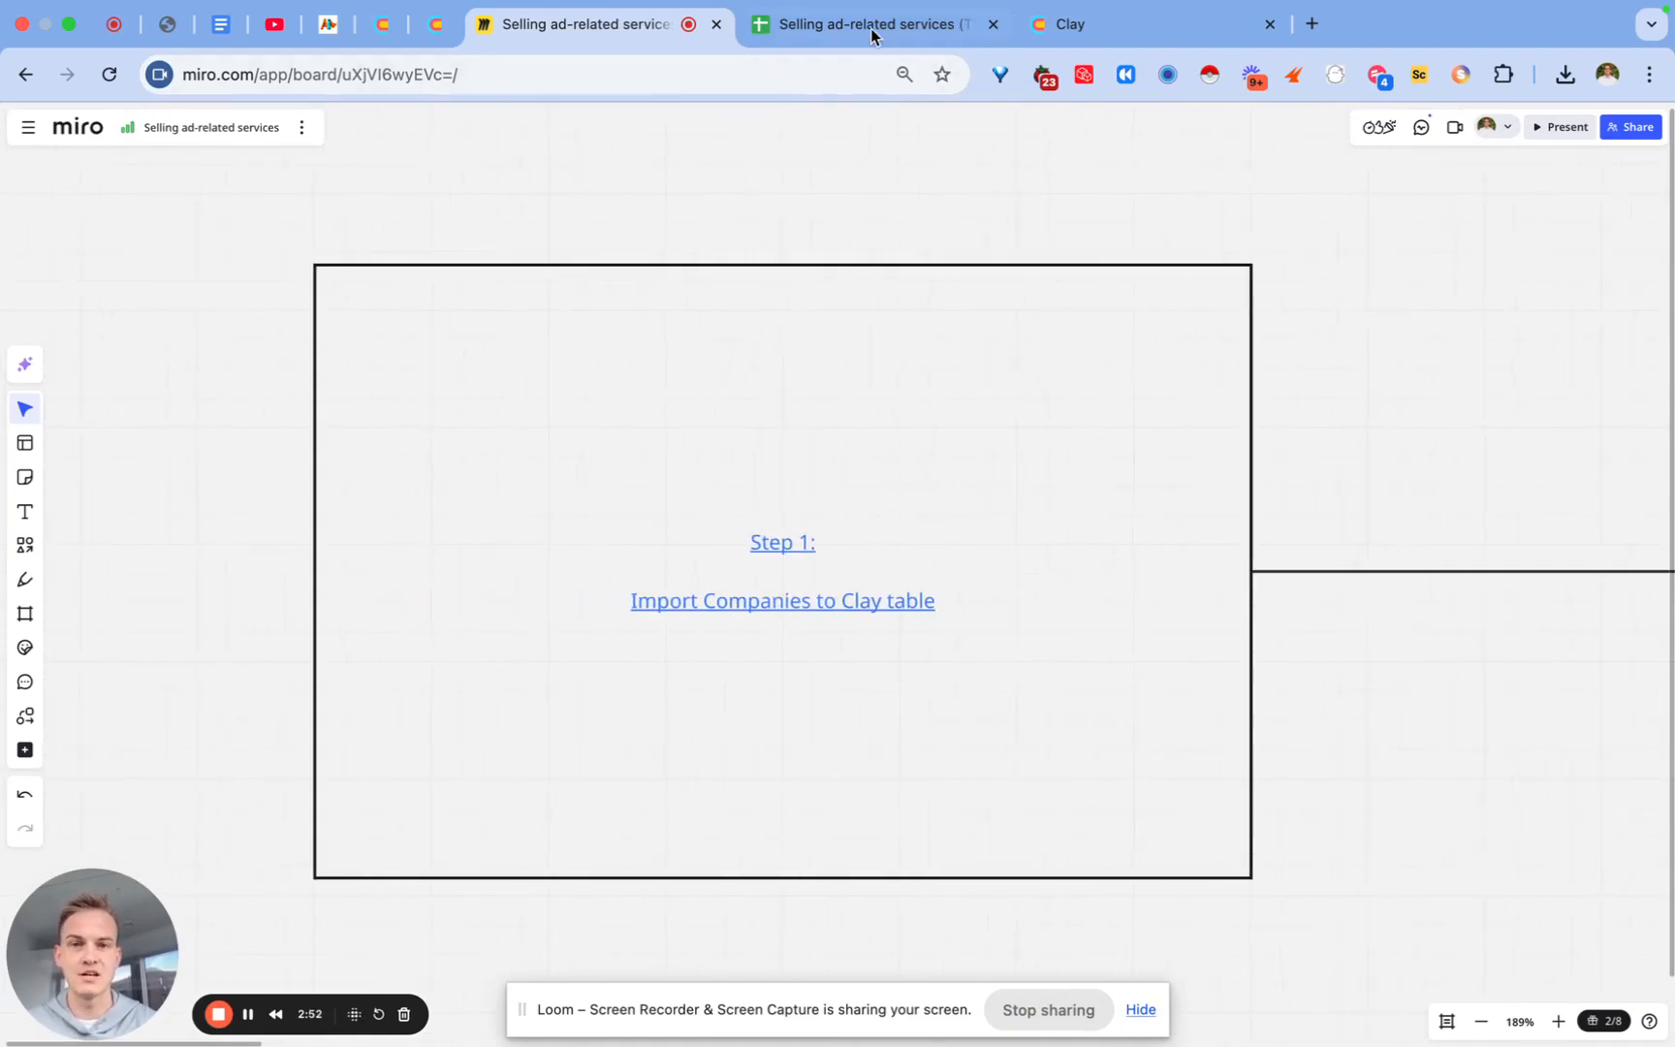
Step: Download the Google Sheet of website URLs as a CSV file
left_click(871, 29)
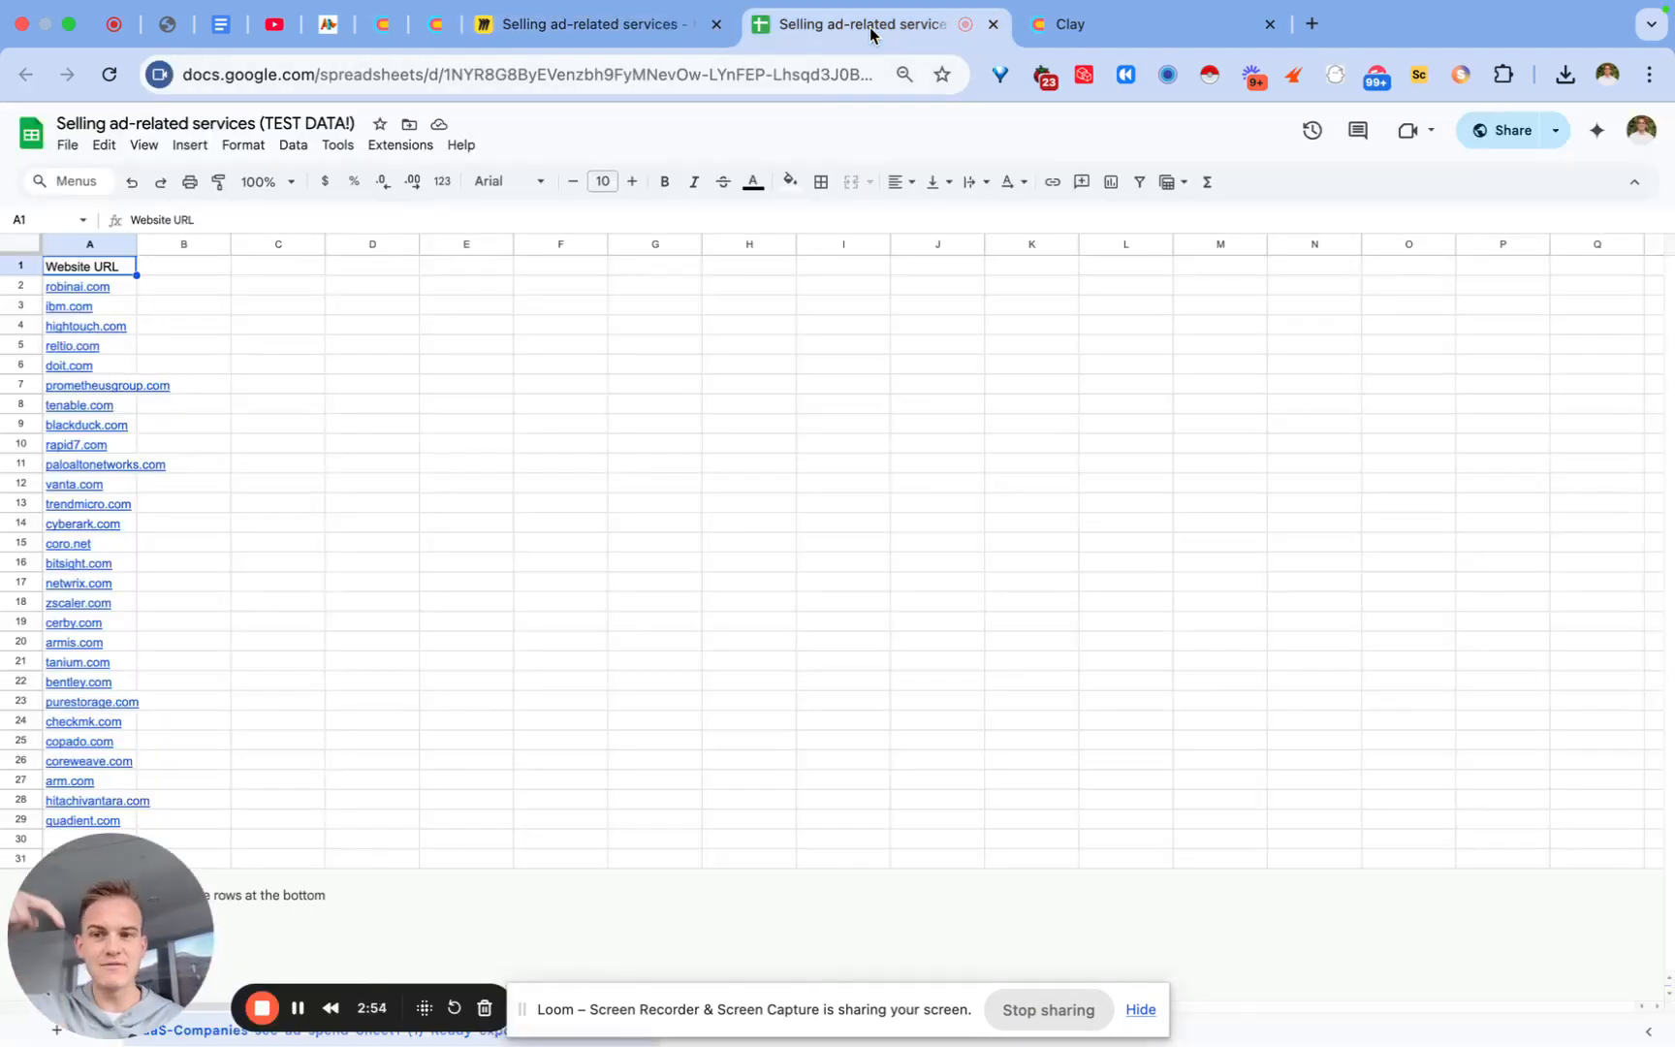
left_click(67, 145)
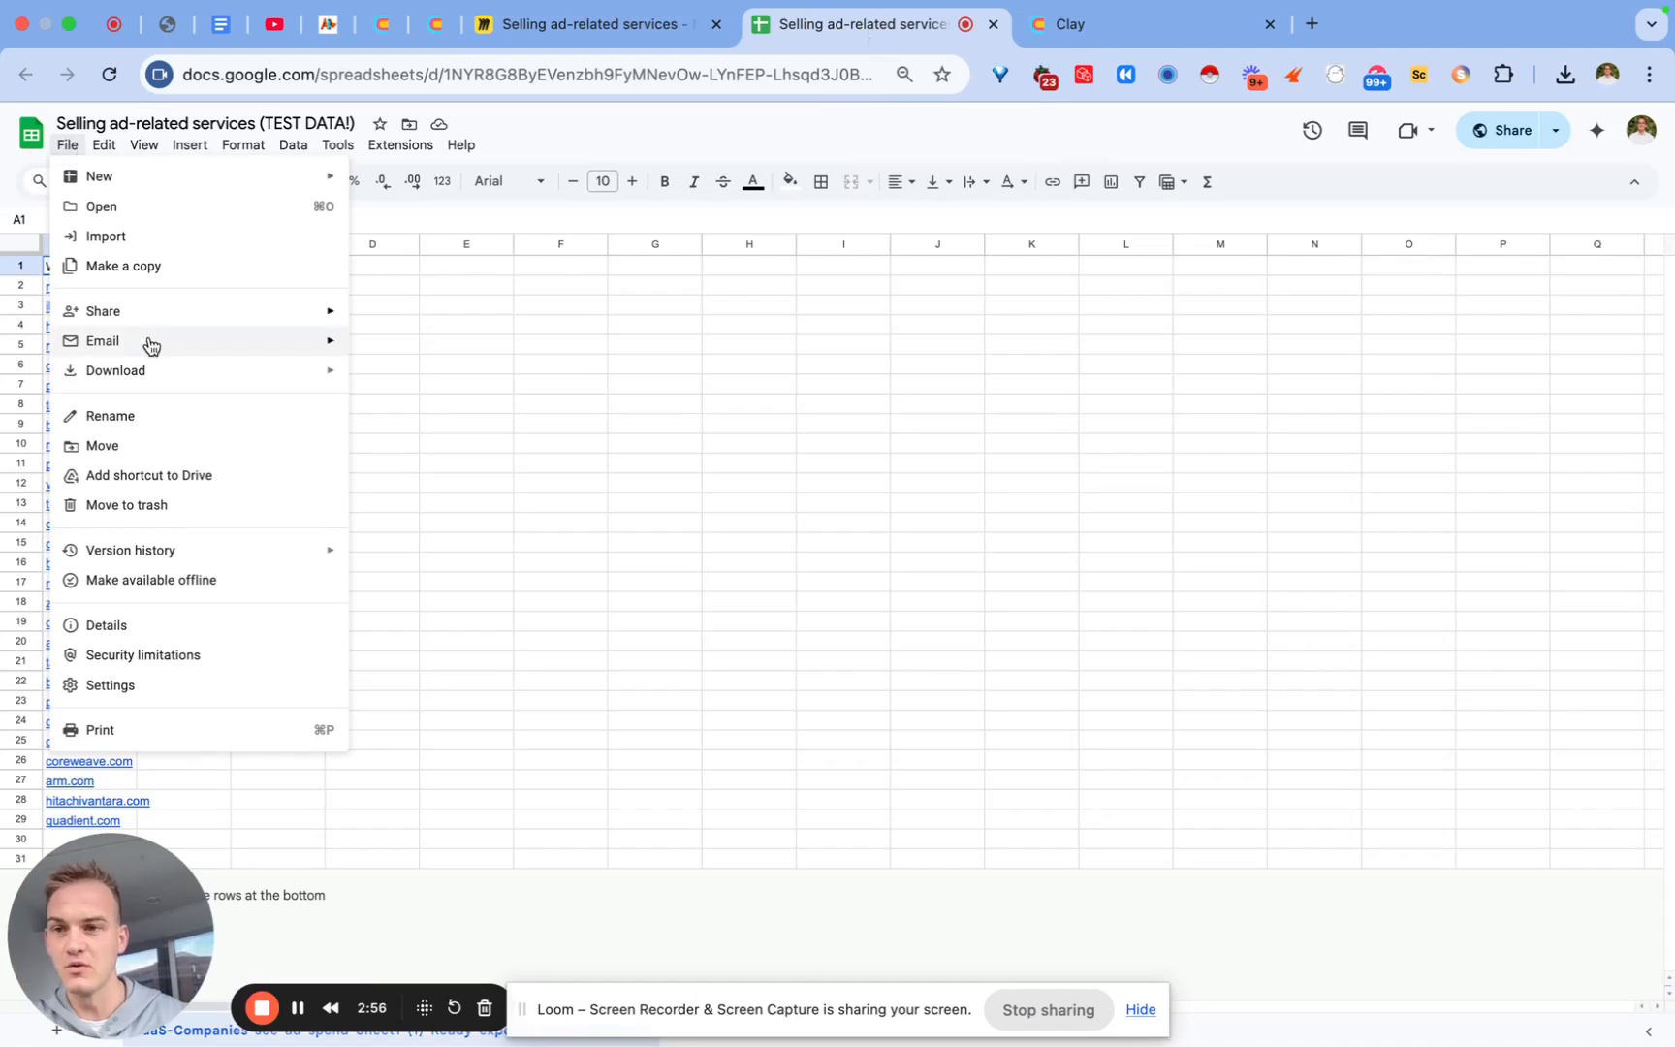
mouse_move(134, 374)
left_click(528, 498)
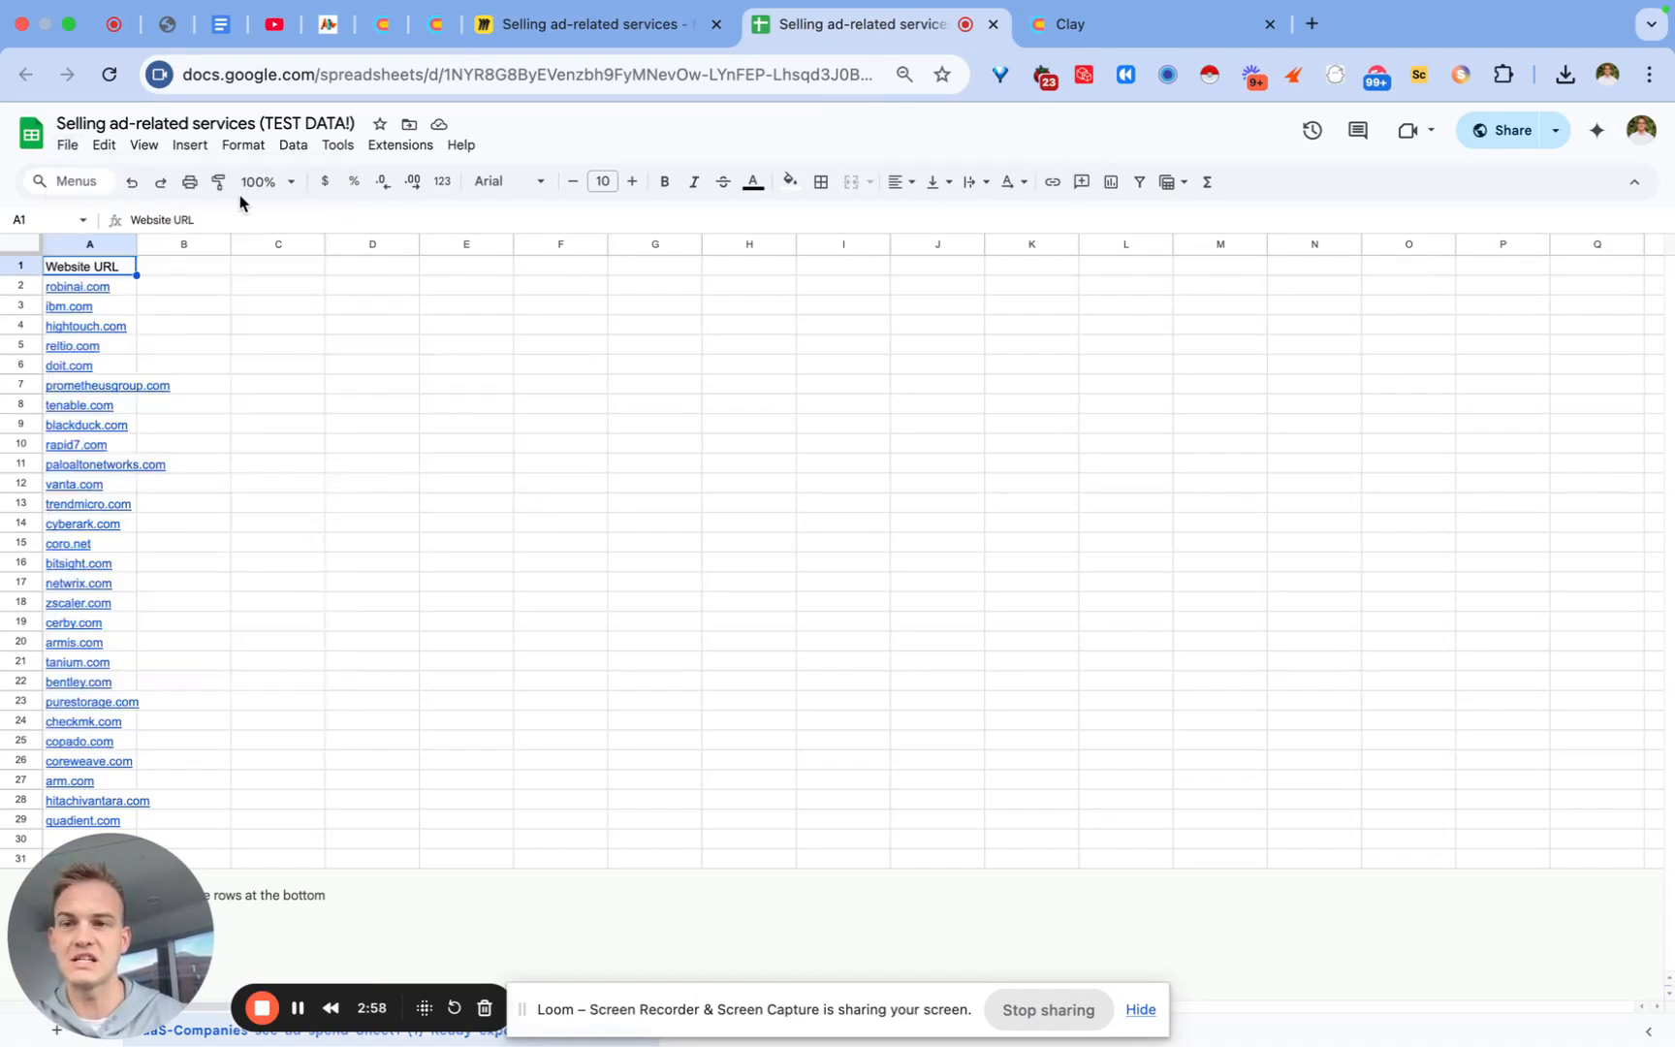
Step: Import the downloaded CSV into the Clay workbook as a new table
left_click(1086, 30)
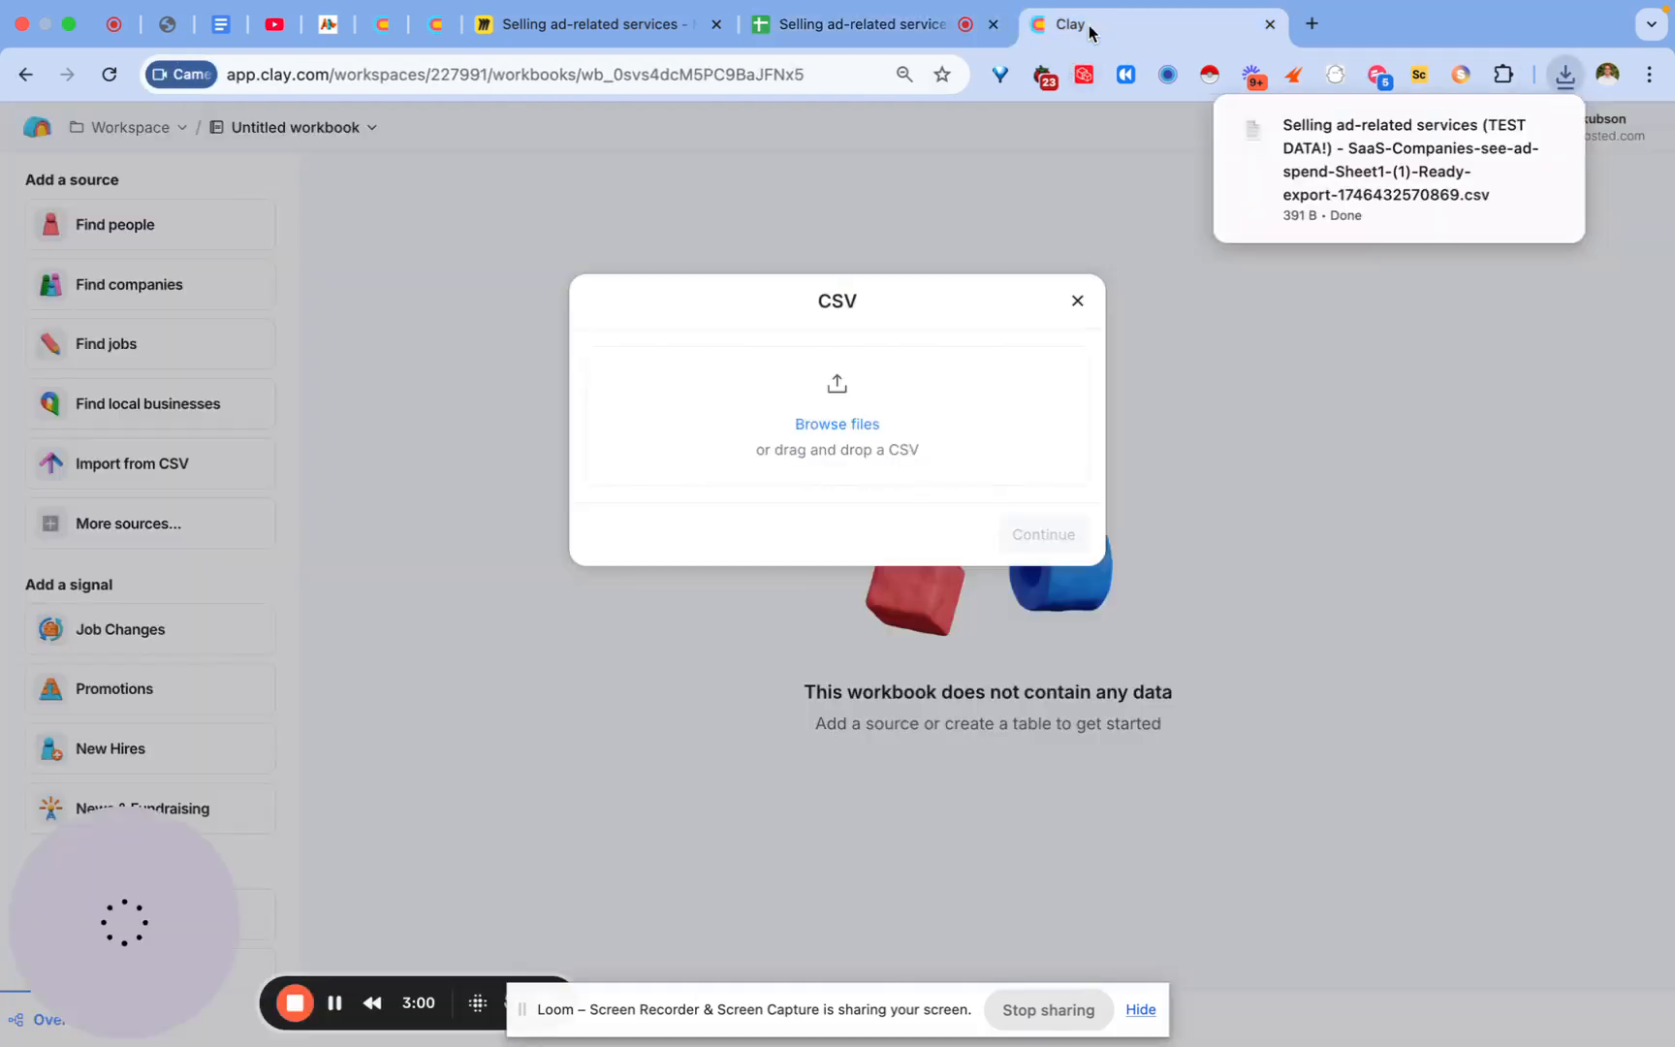
left_click(724, 208)
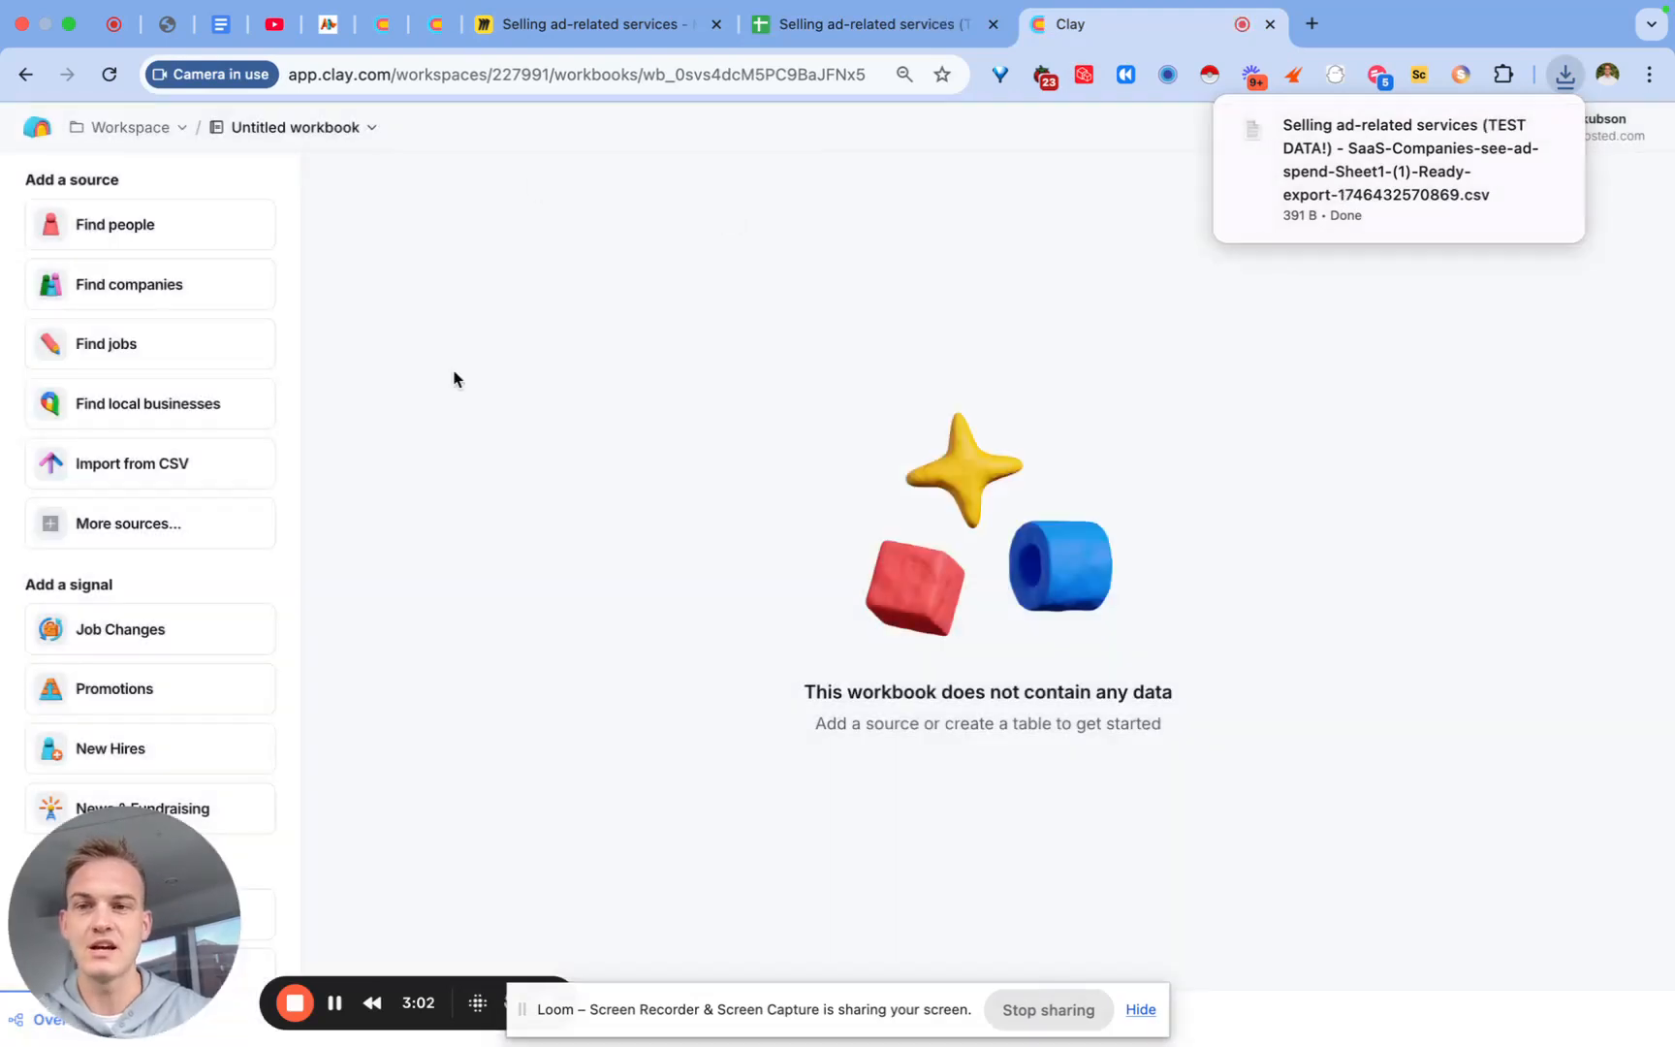
left_click(126, 470)
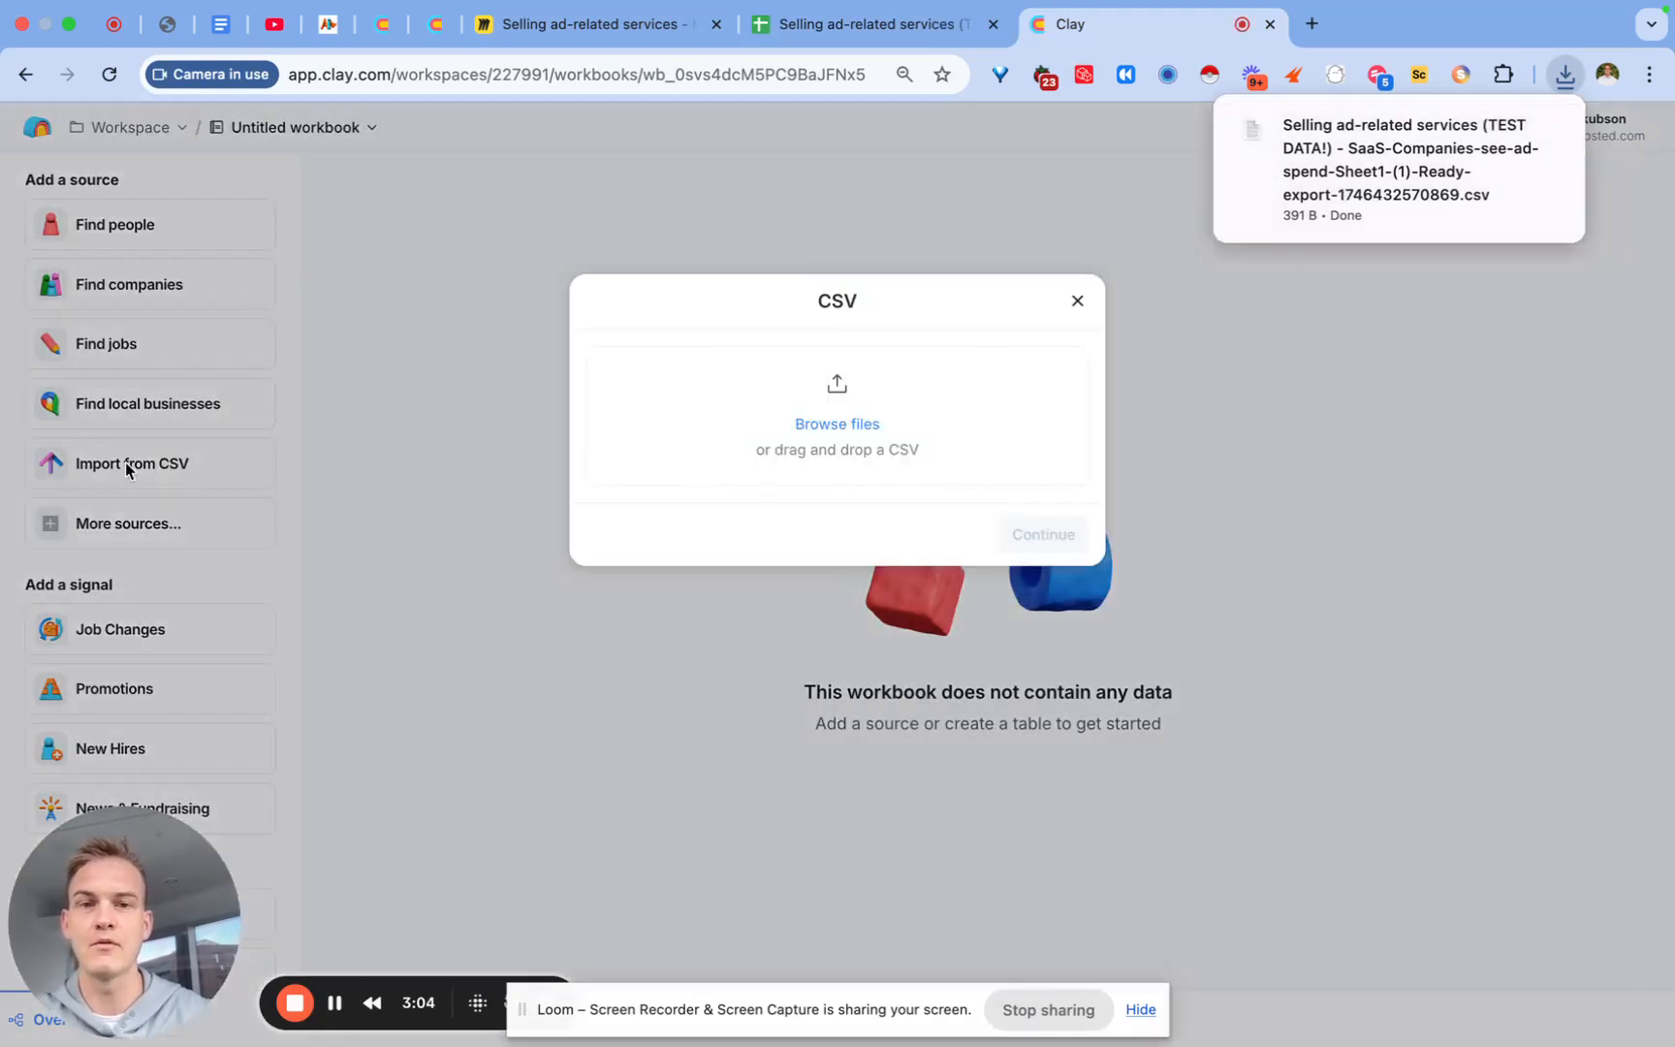
left_click_drag(1281, 210, 913, 376)
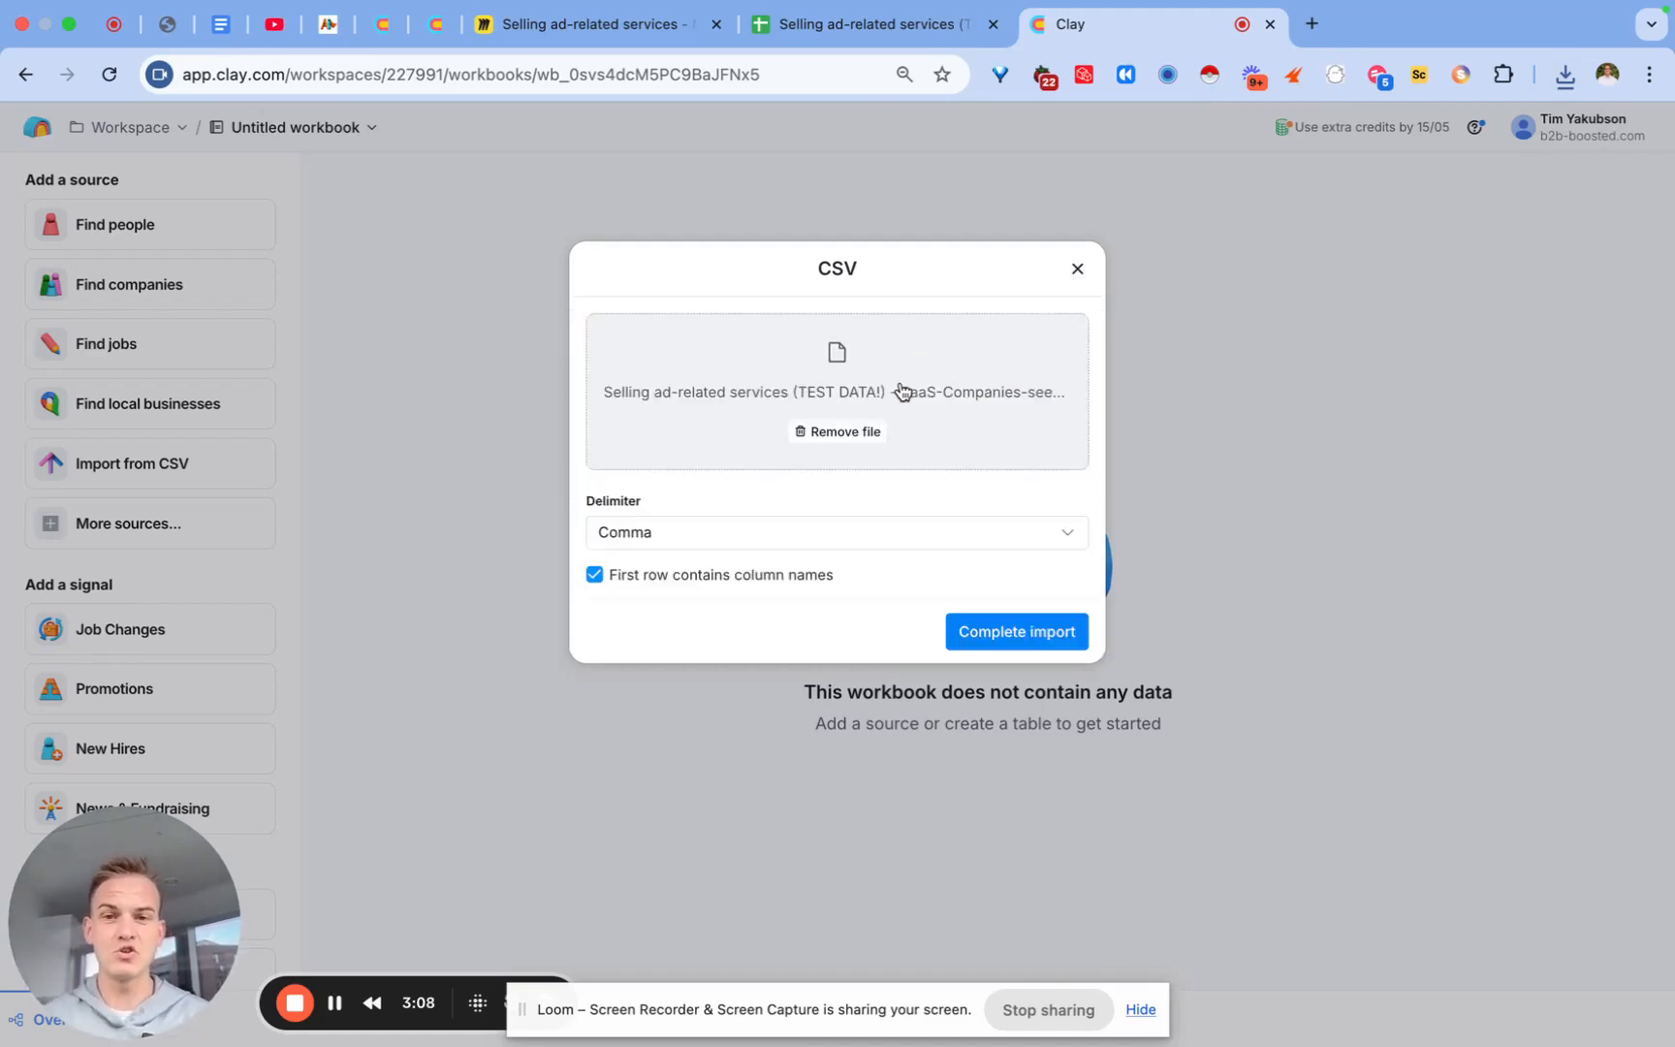
left_click(991, 635)
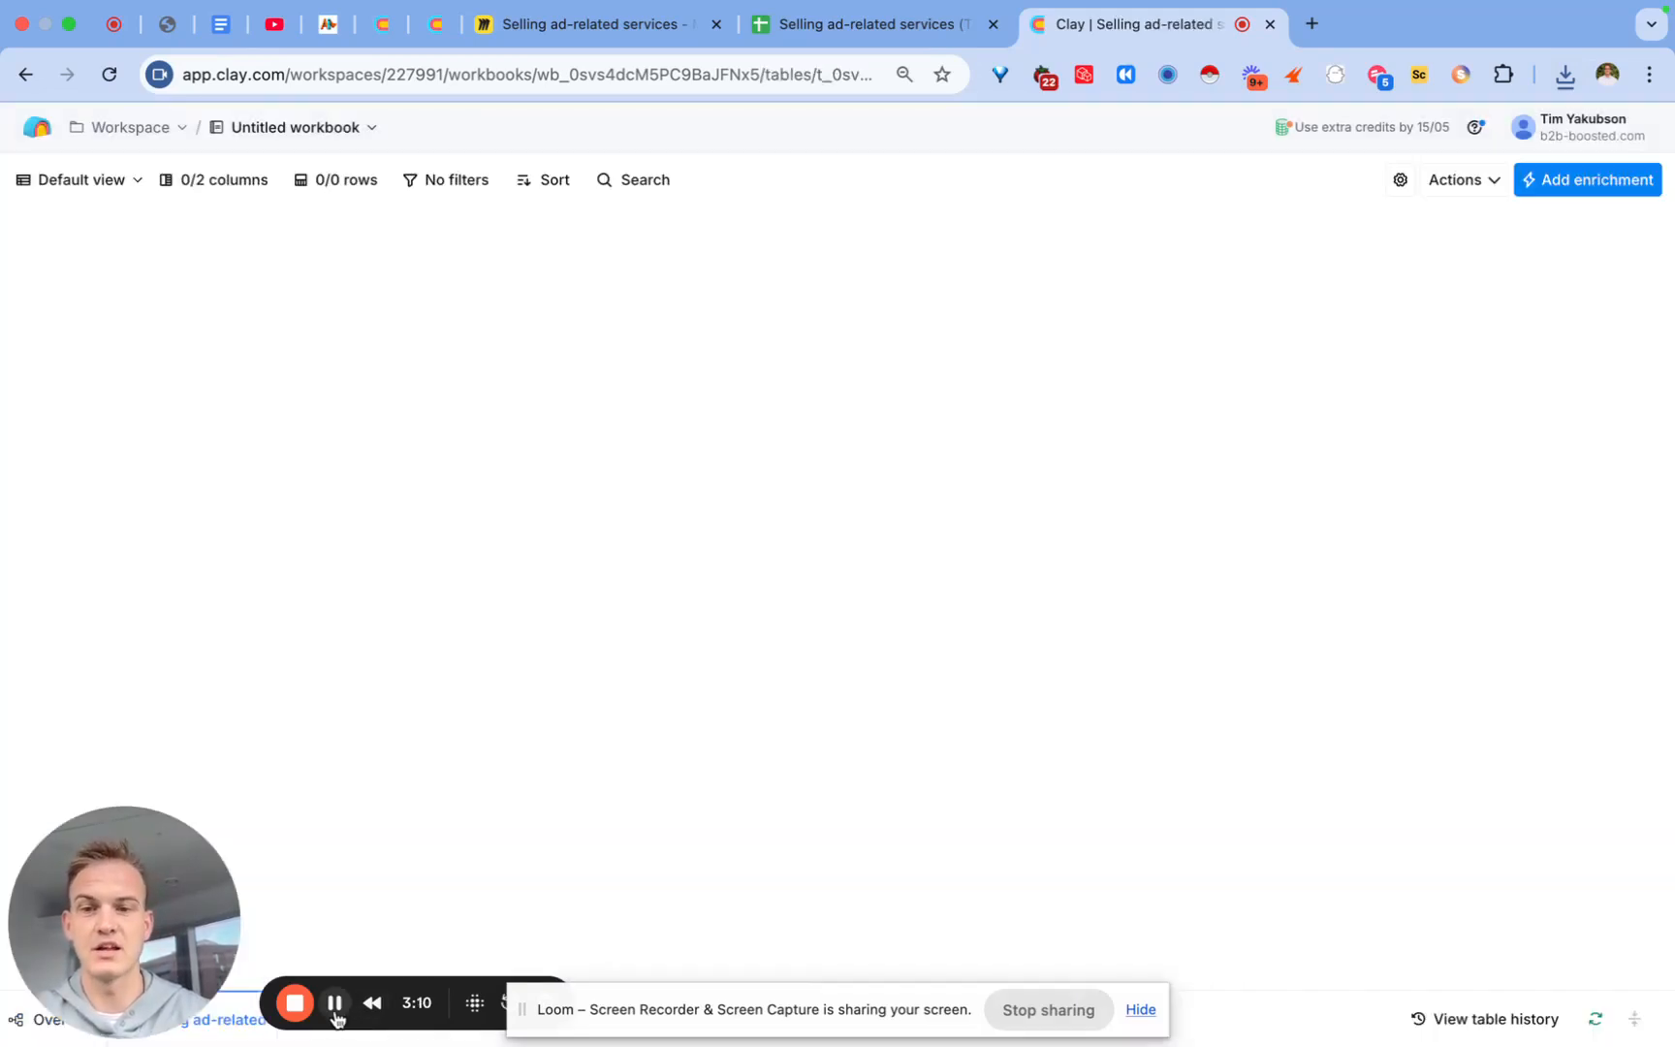
Step: Change the Website URL column's type to URL
left_click(197, 254)
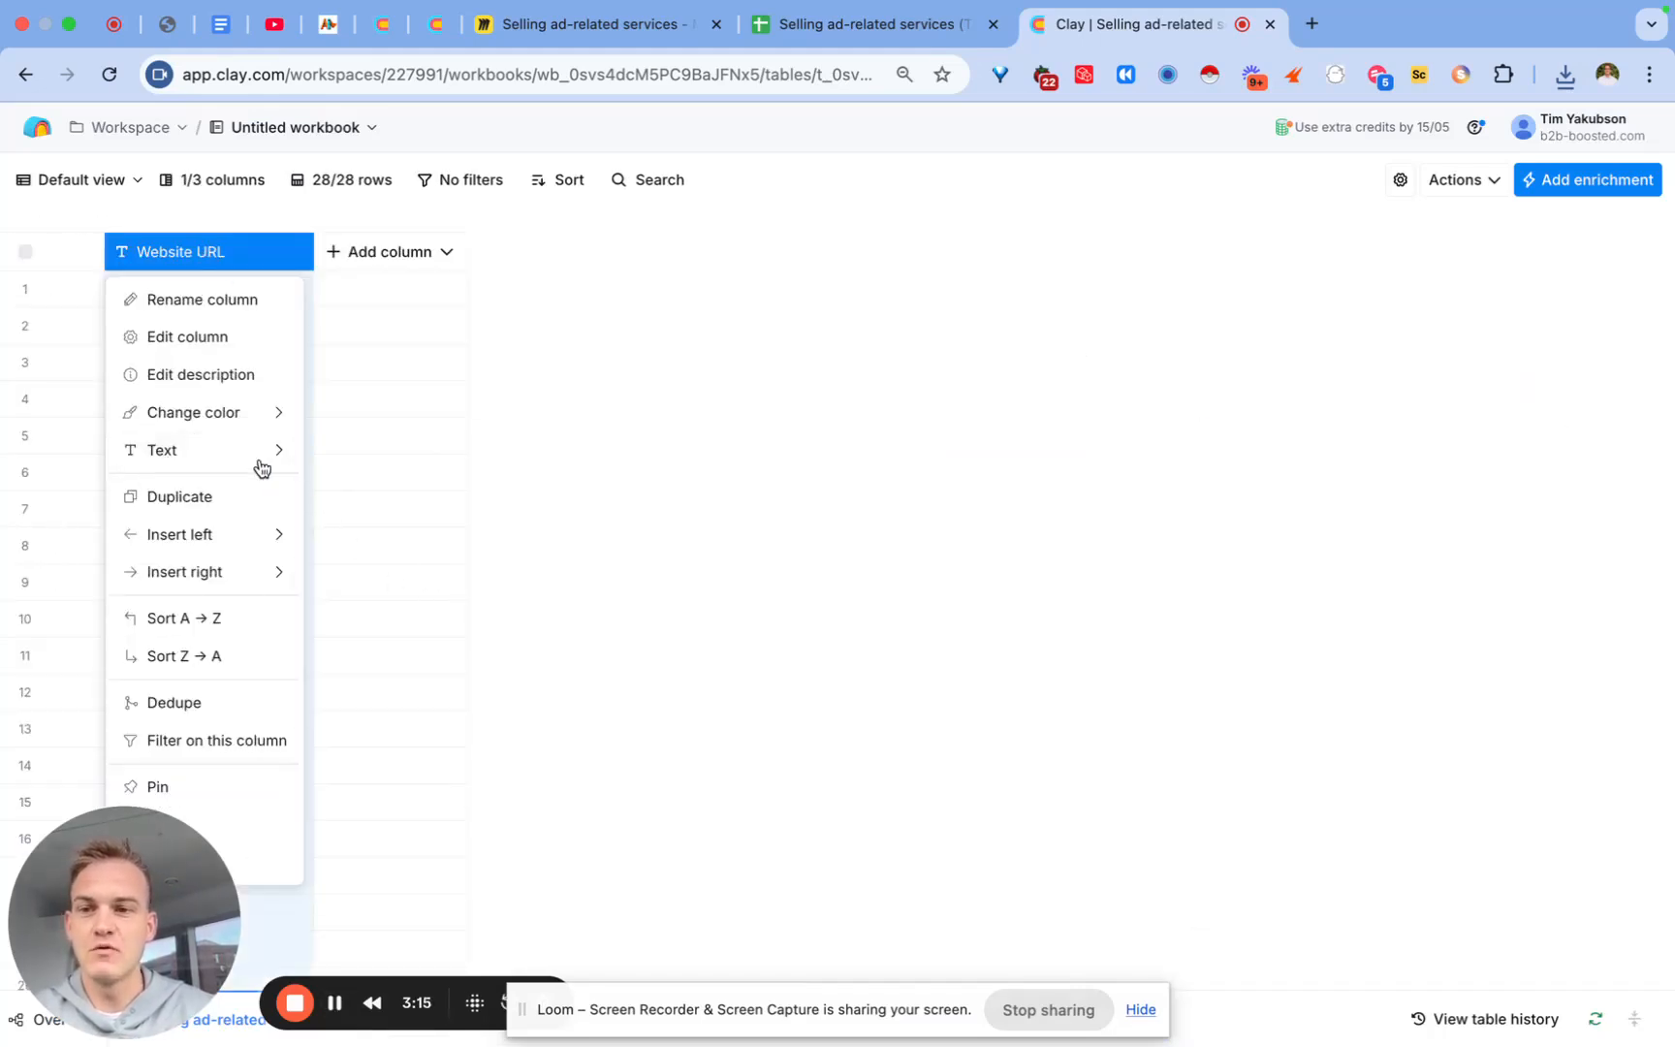
mouse_move(218, 450)
left_click(403, 594)
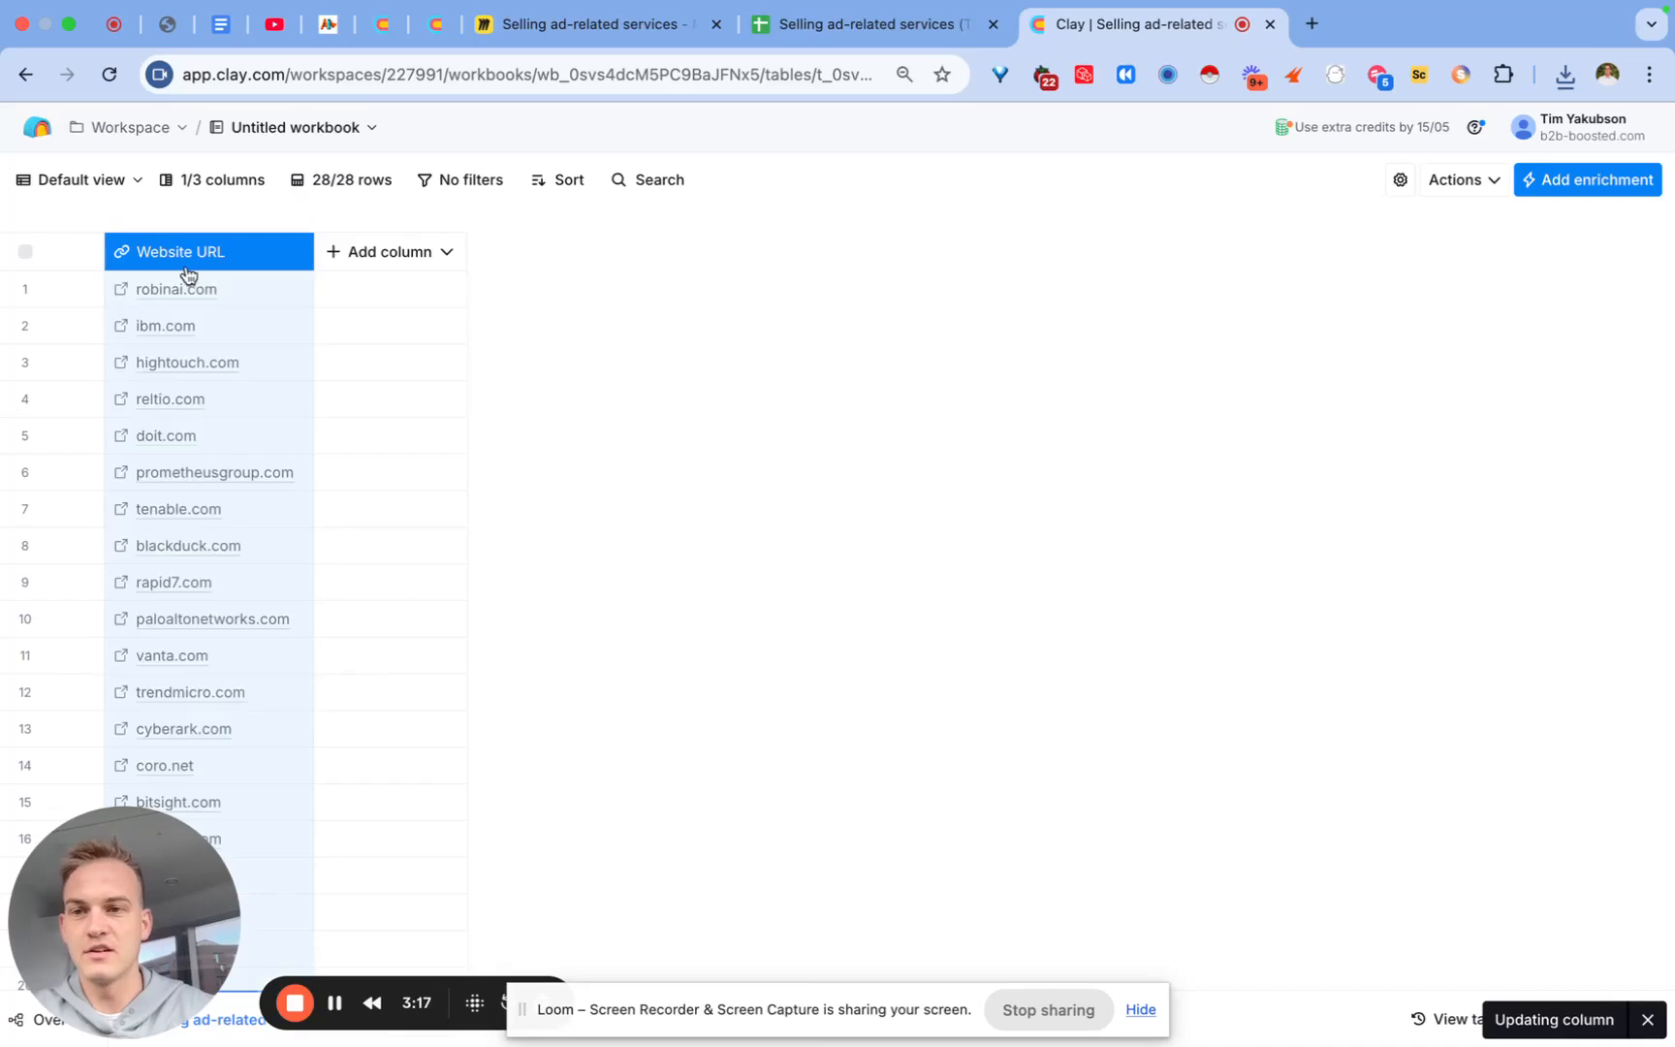
left_click(732, 445)
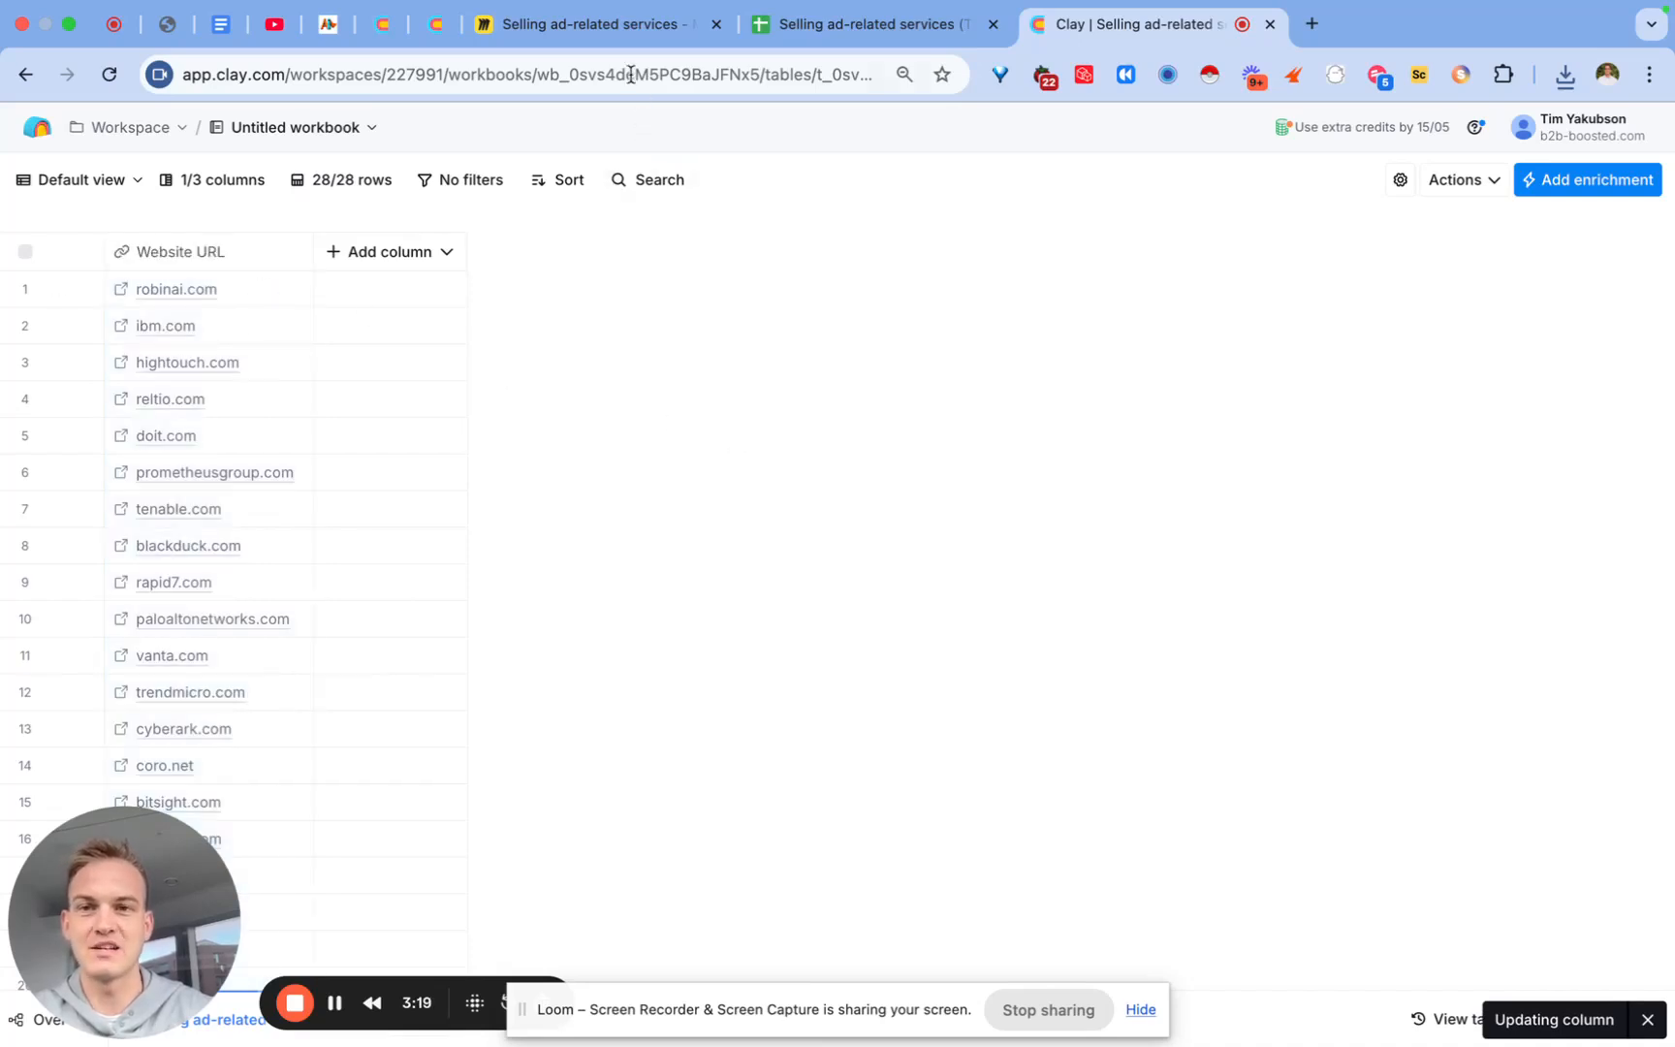
Step: On the Miro board, select the Step 2 line 'Qualify how much they spend'
left_click(614, 31)
scroll(582, 439, "right", 10)
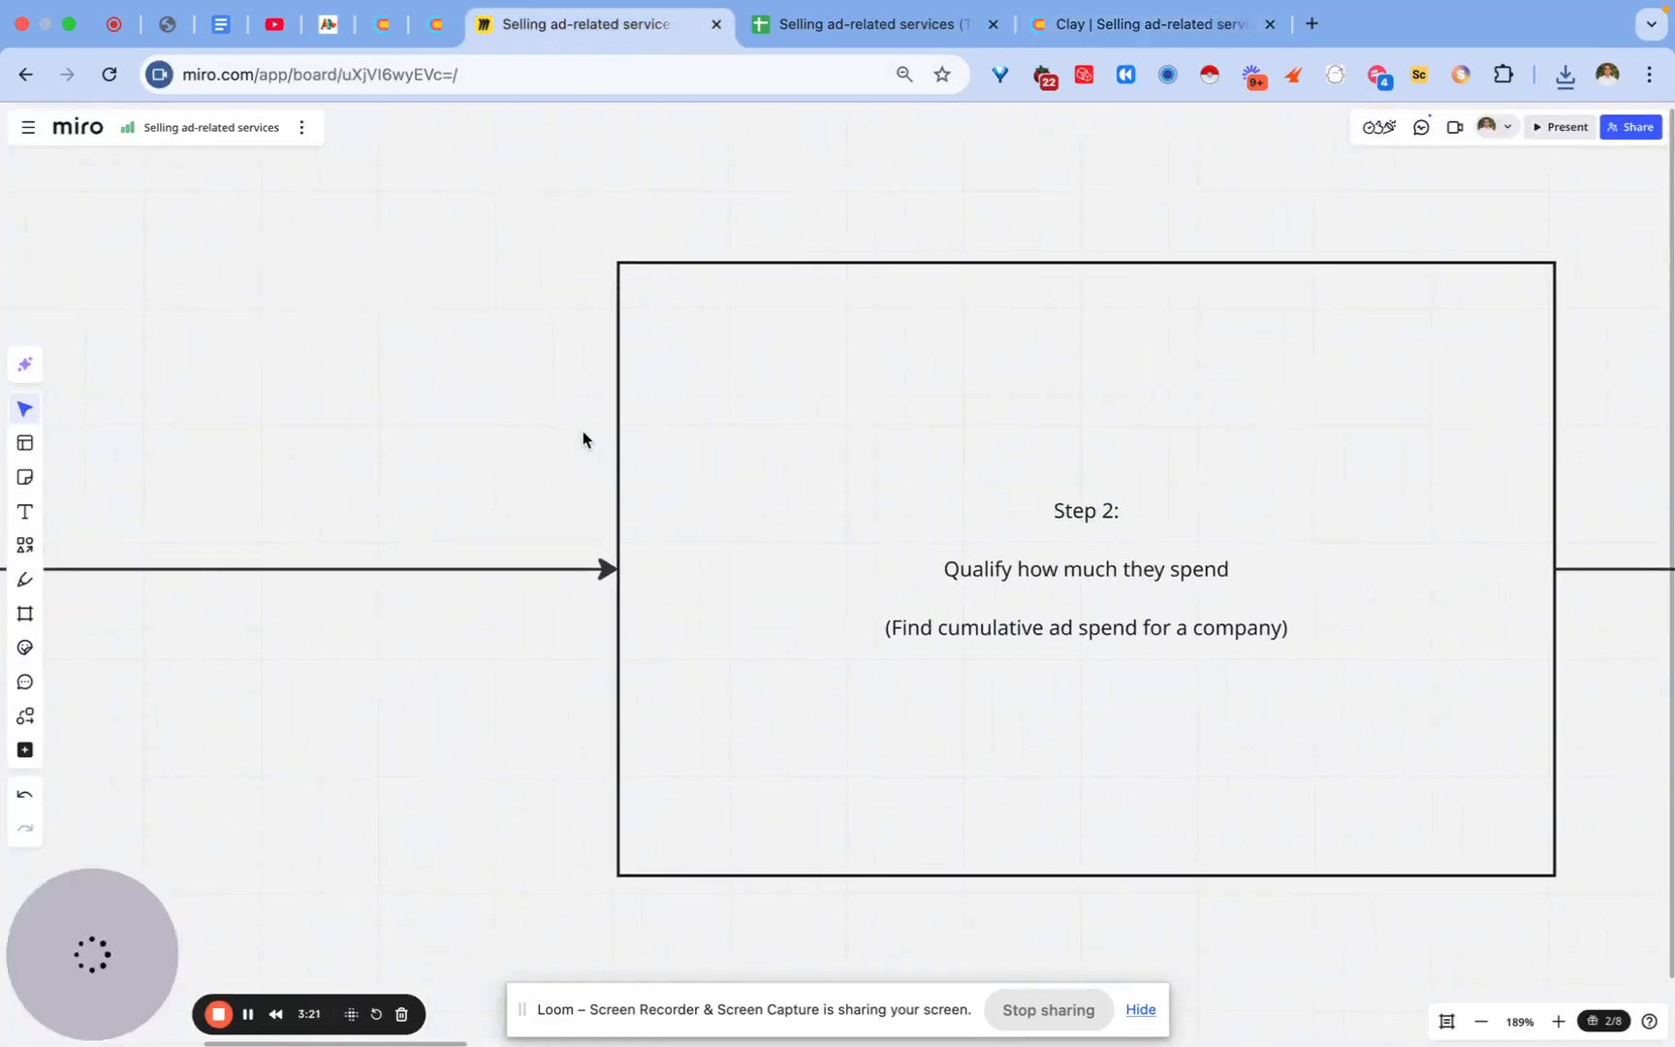
left_click(853, 599)
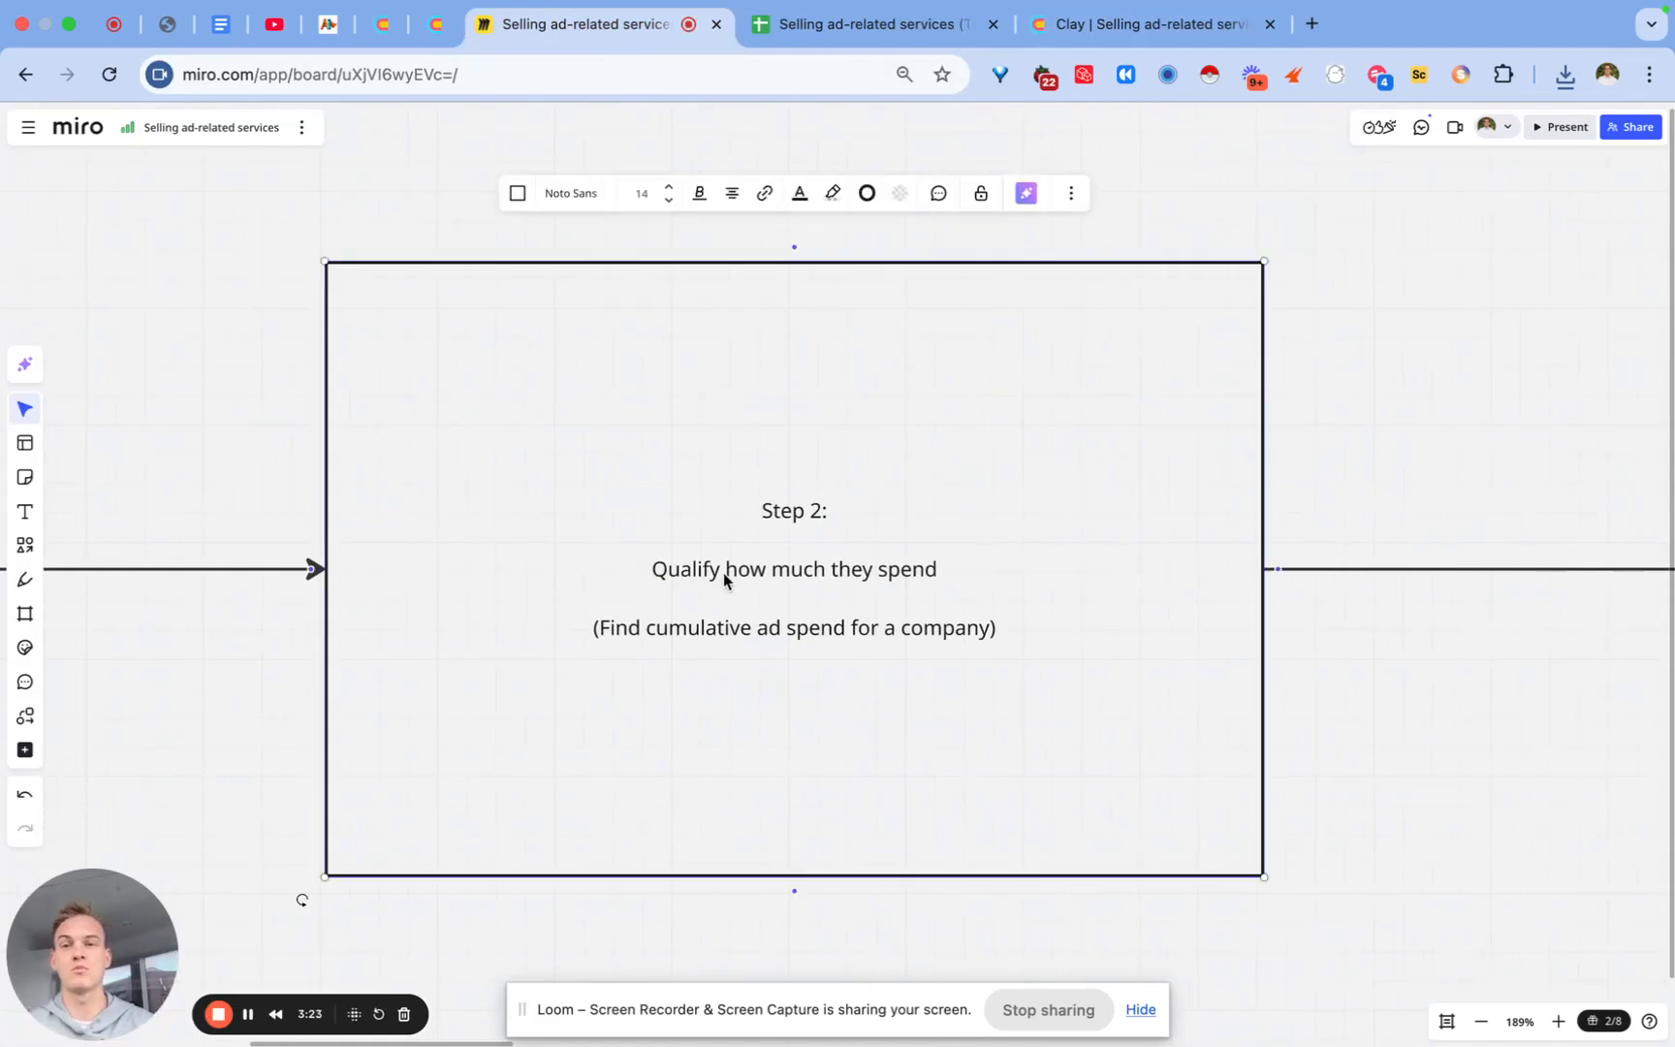
left_click(676, 572)
left_click_drag(650, 577, 909, 578)
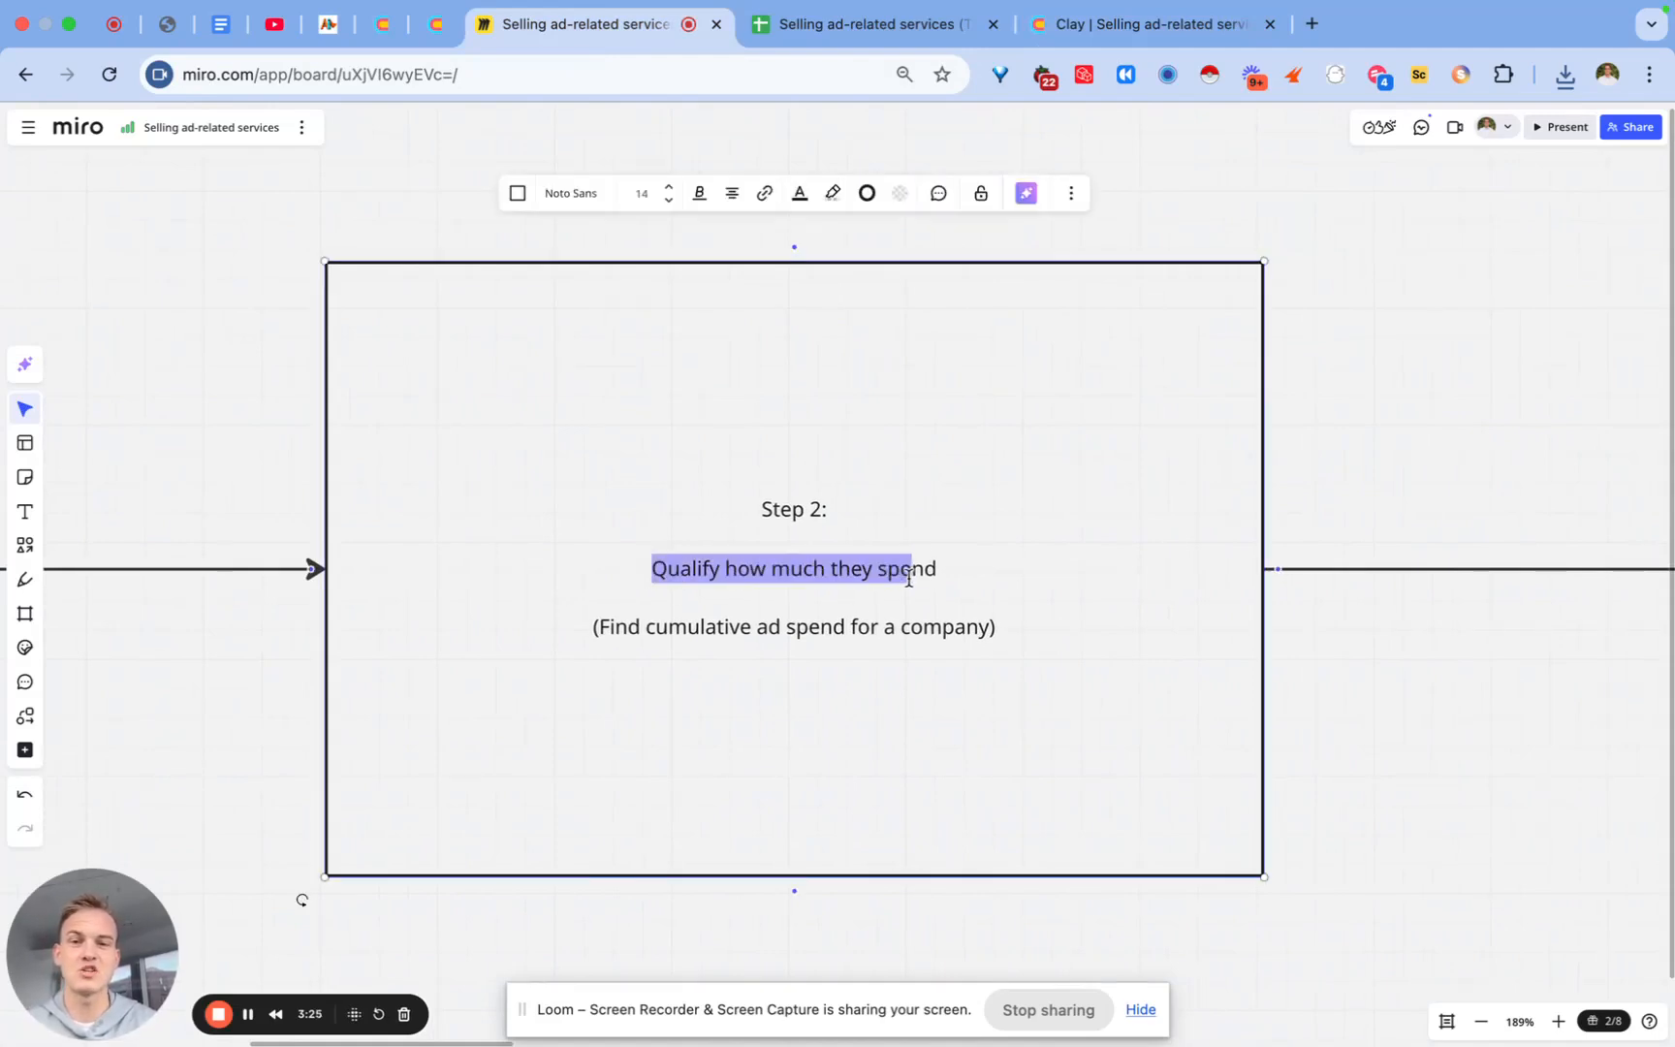
Step: Add the Adbeat 'Find cumulative ad spend for a company' enrichment to the table
left_click(1147, 29)
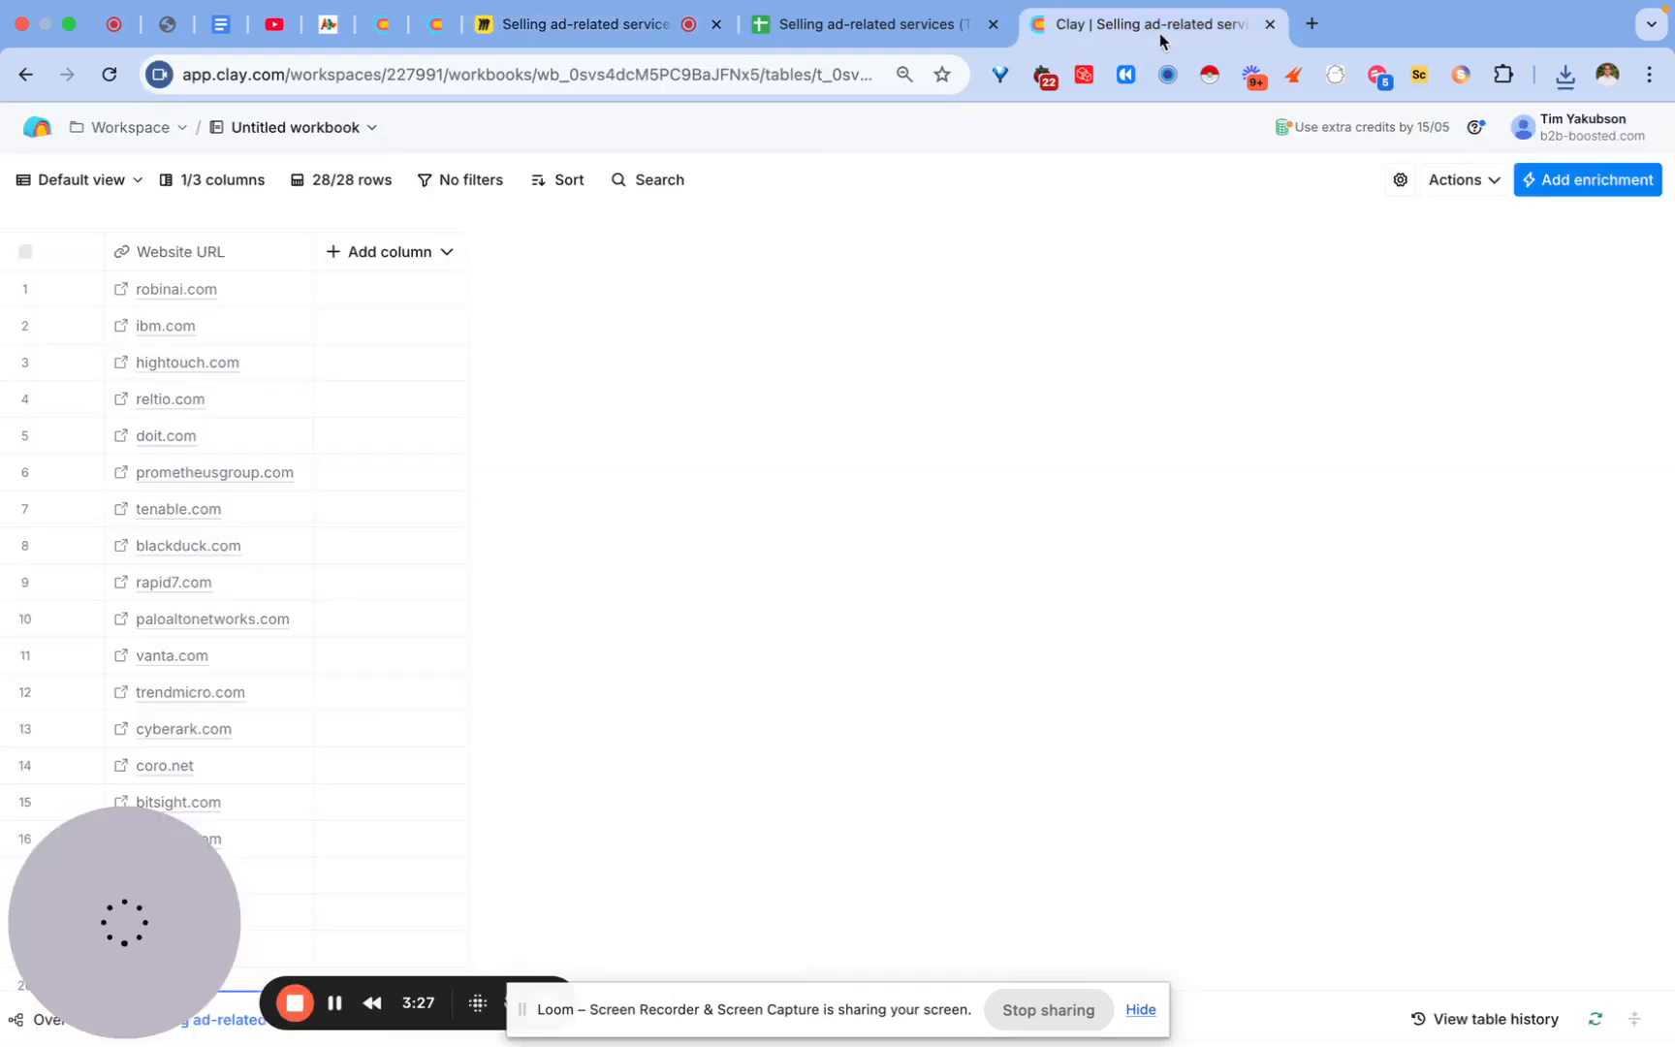
left_click(1573, 193)
type("adbeat")
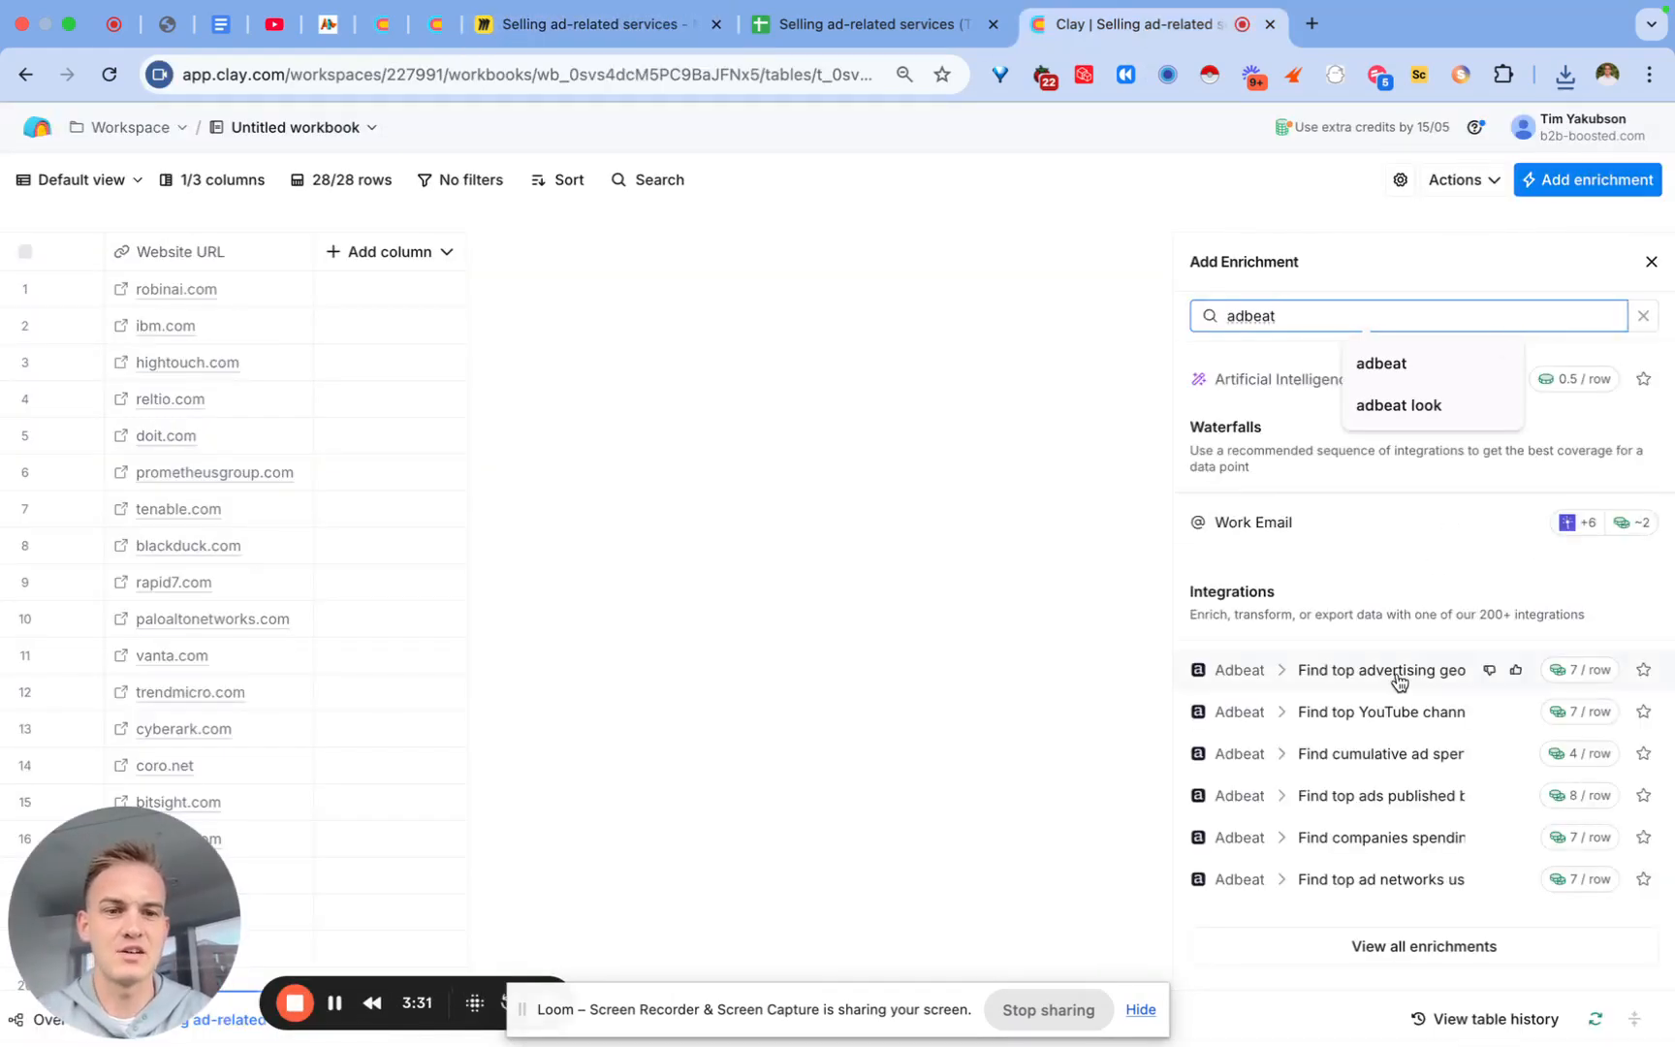
scroll(1392, 770, "down", 1)
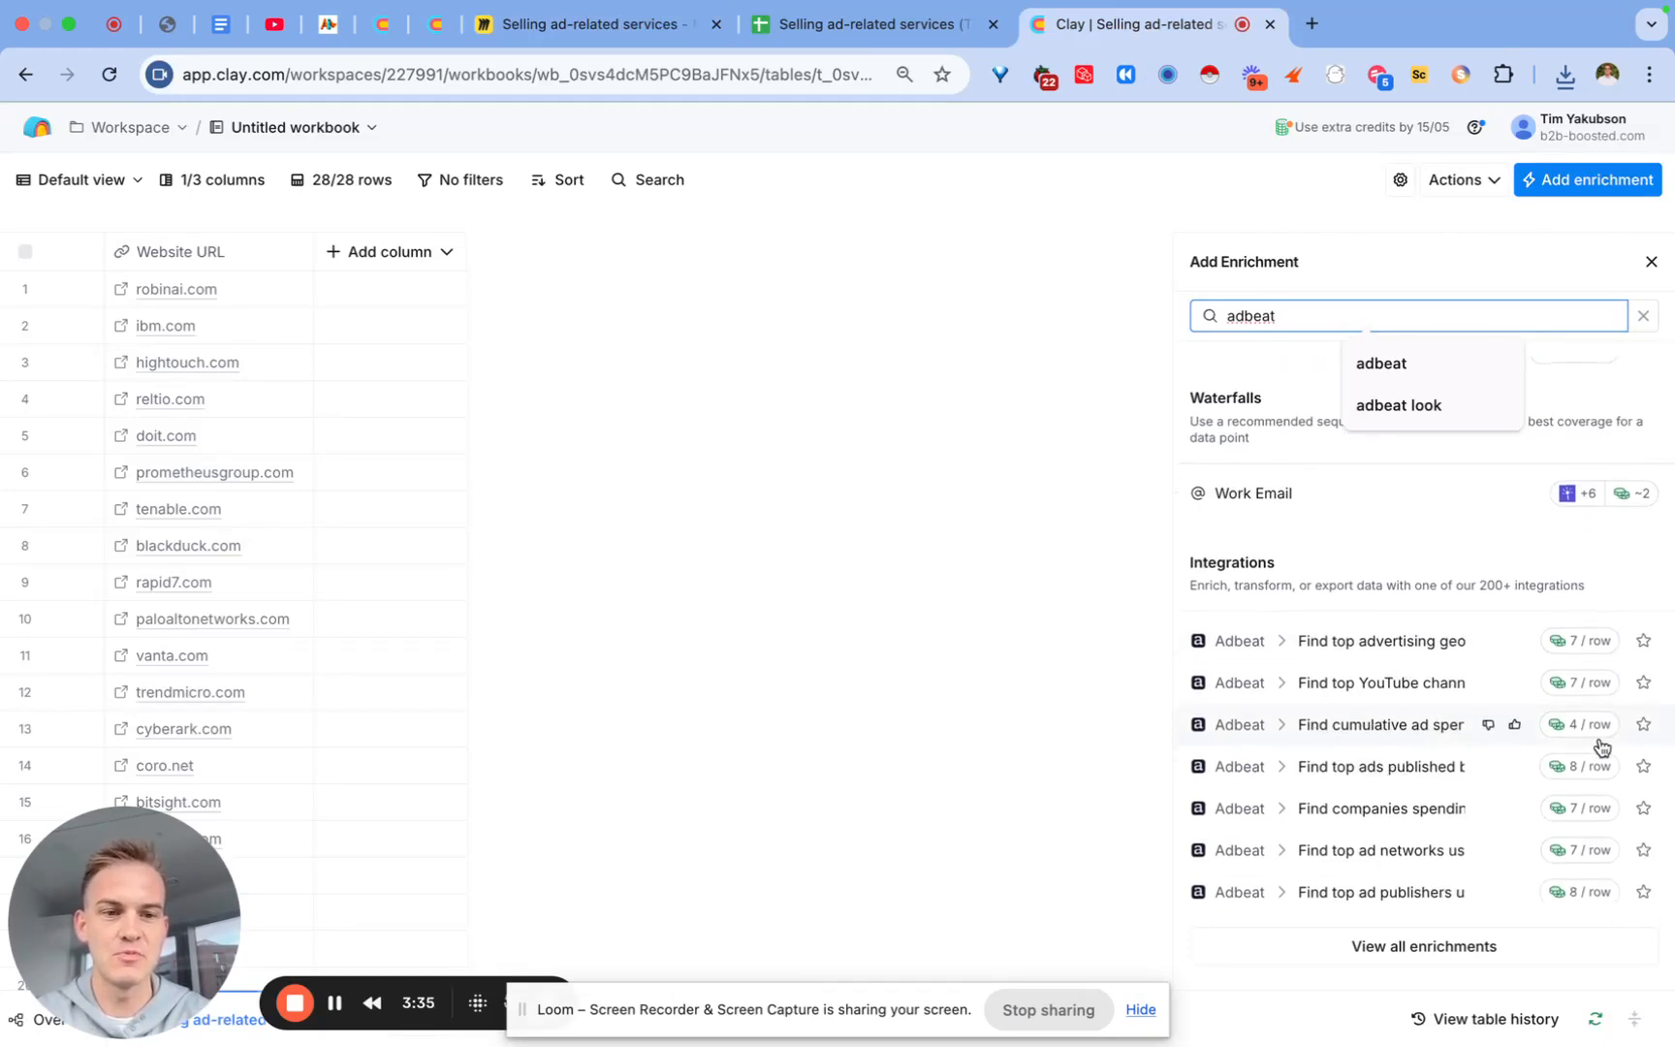
left_click(1391, 729)
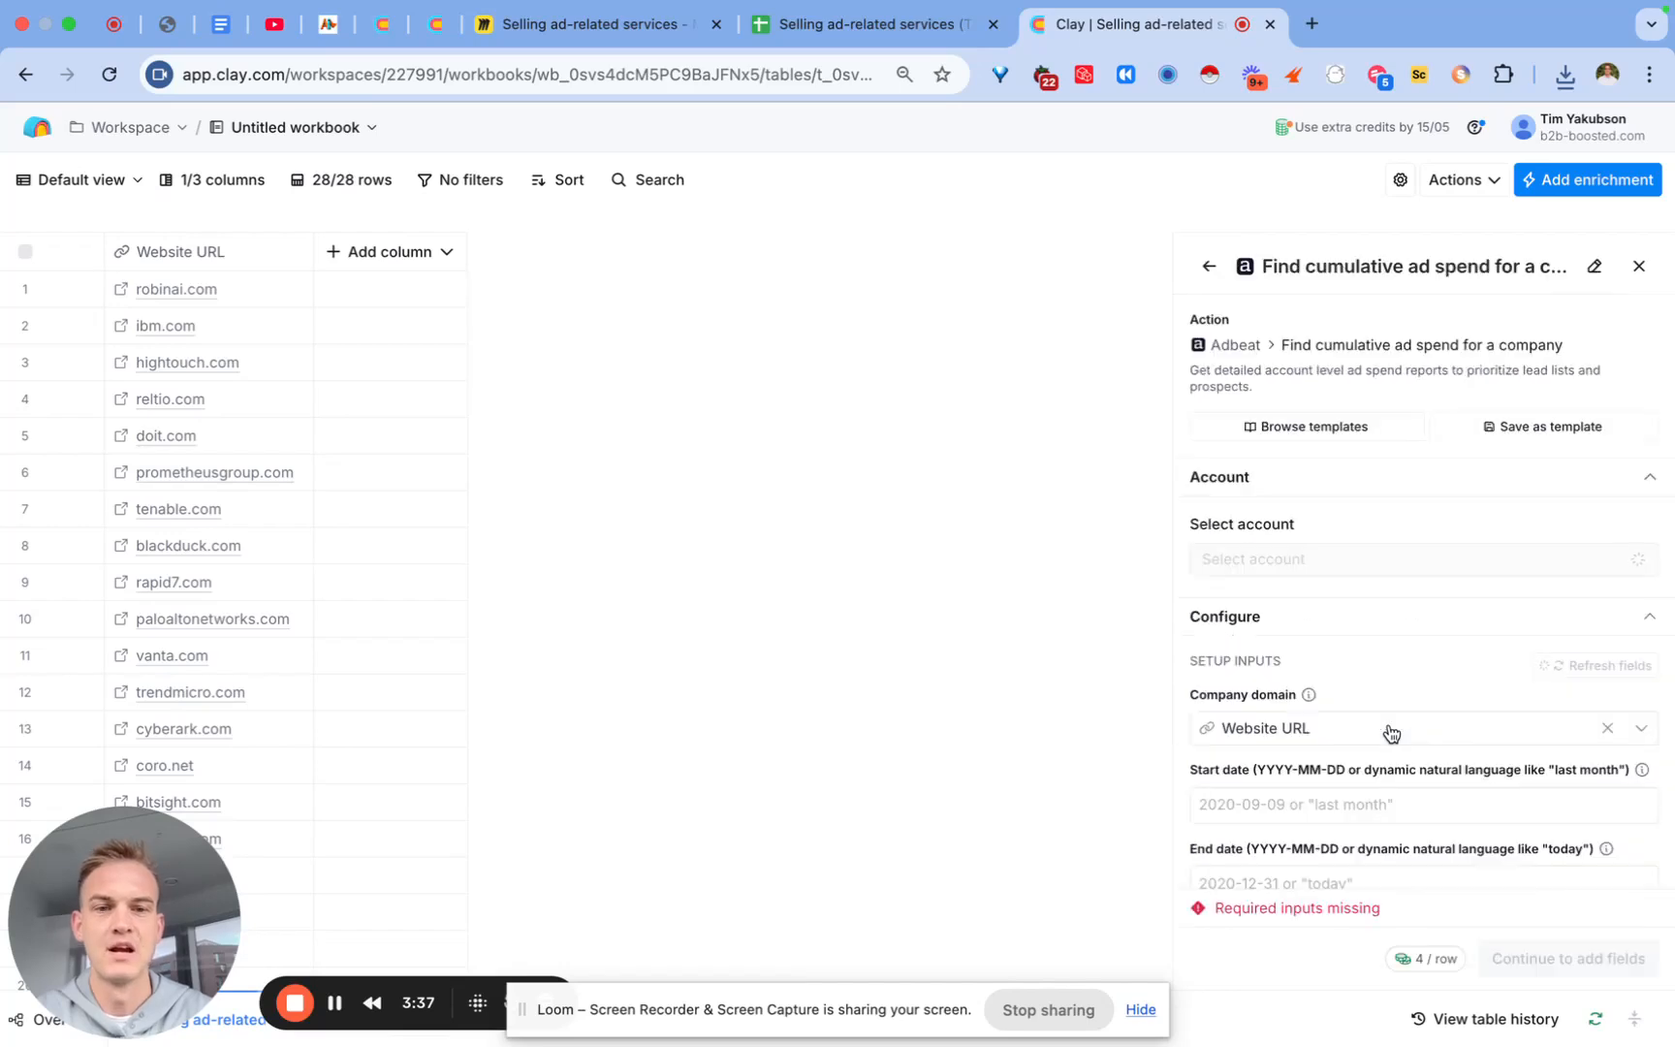
Step: Set the lookup's start date to 2025-01-01 and end date to today
scroll(1341, 628, "down", 3)
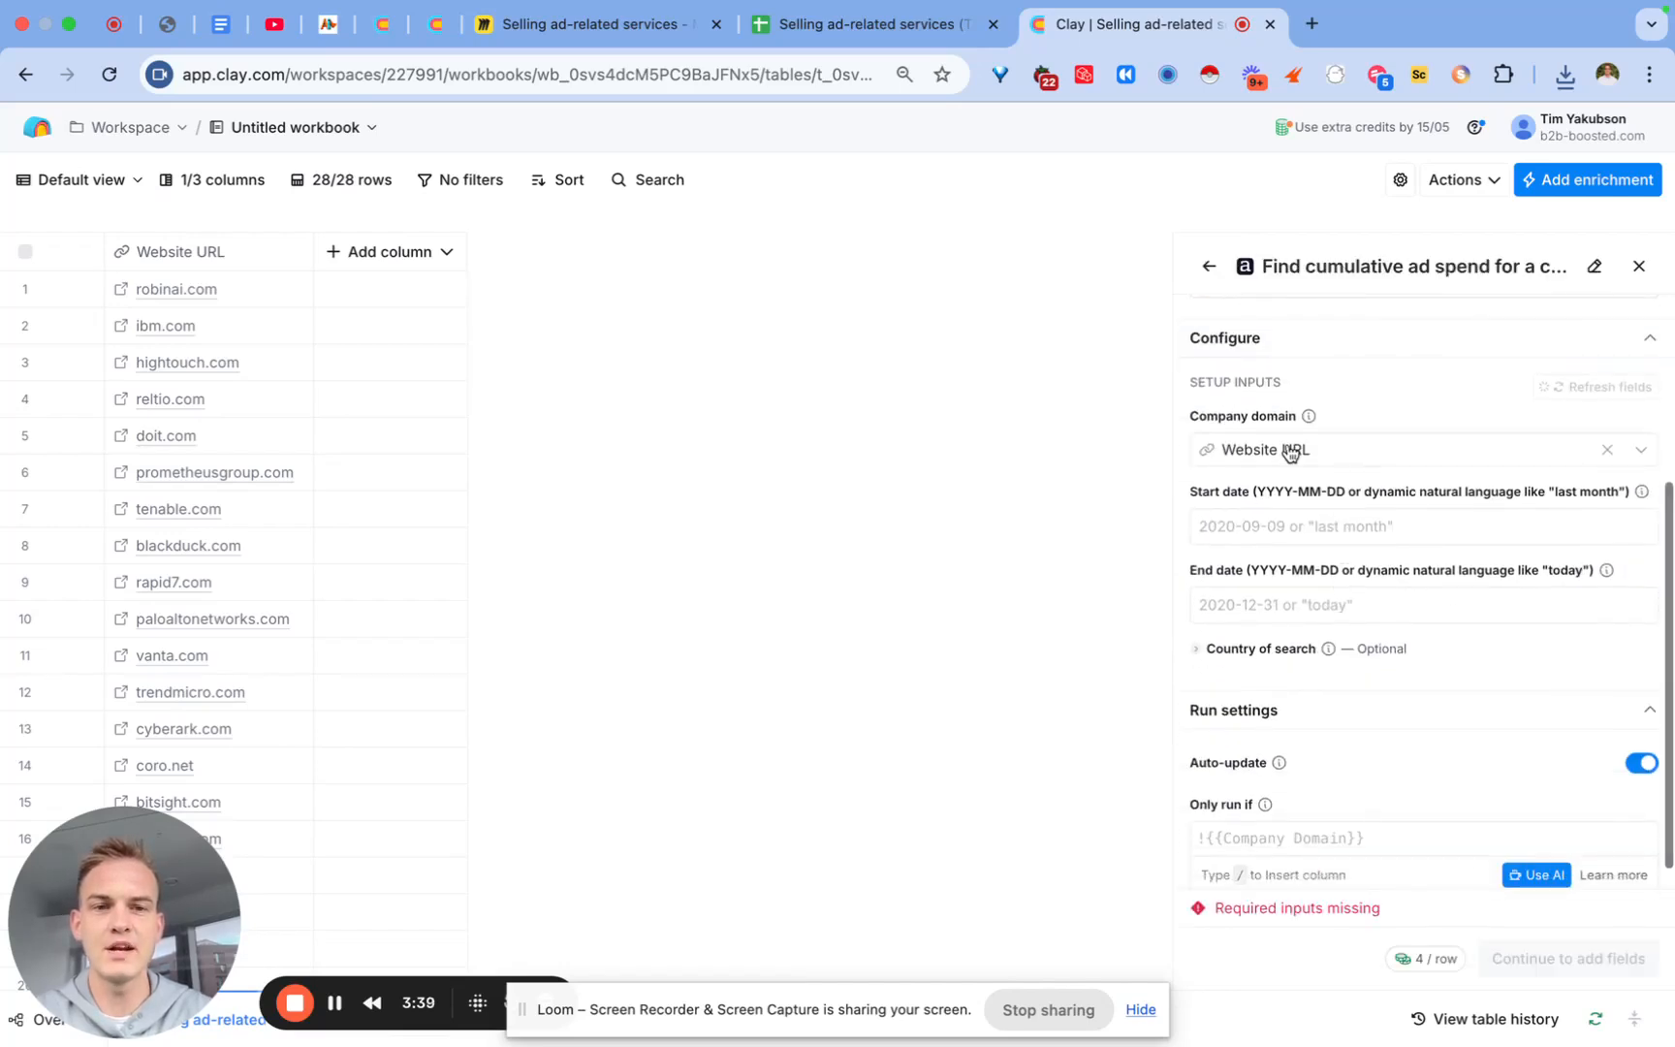
mouse_move(1279, 453)
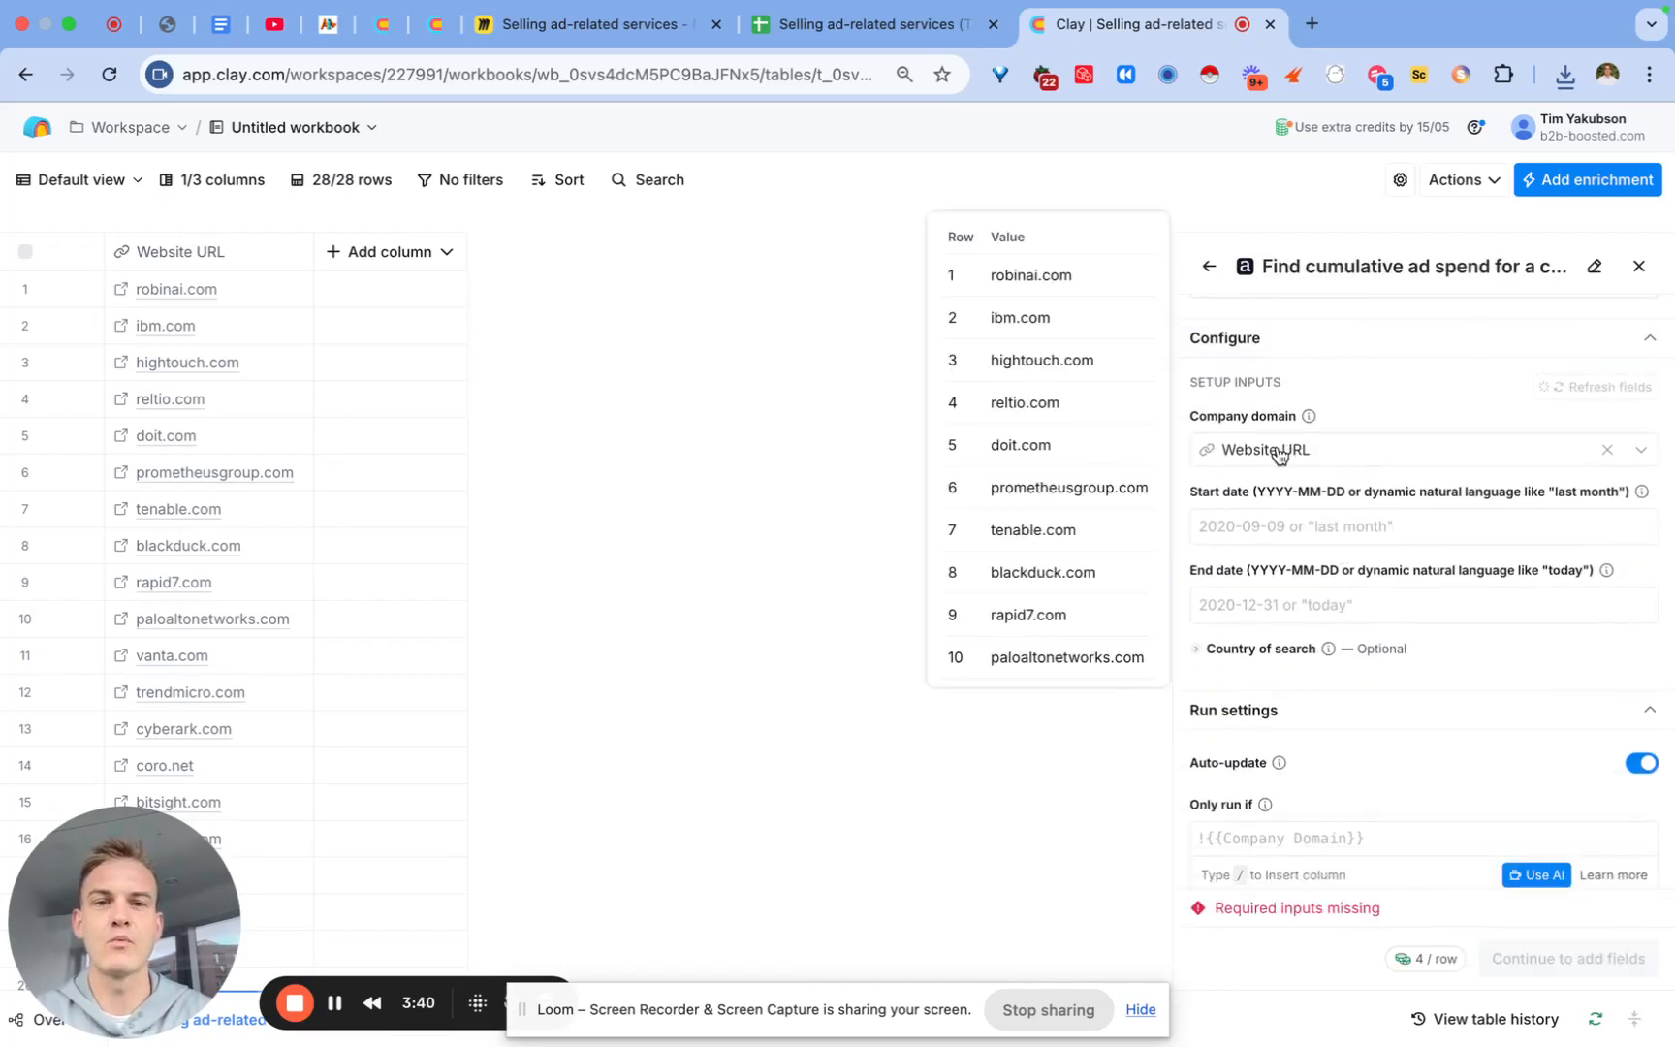
left_click(1273, 525)
type("l")
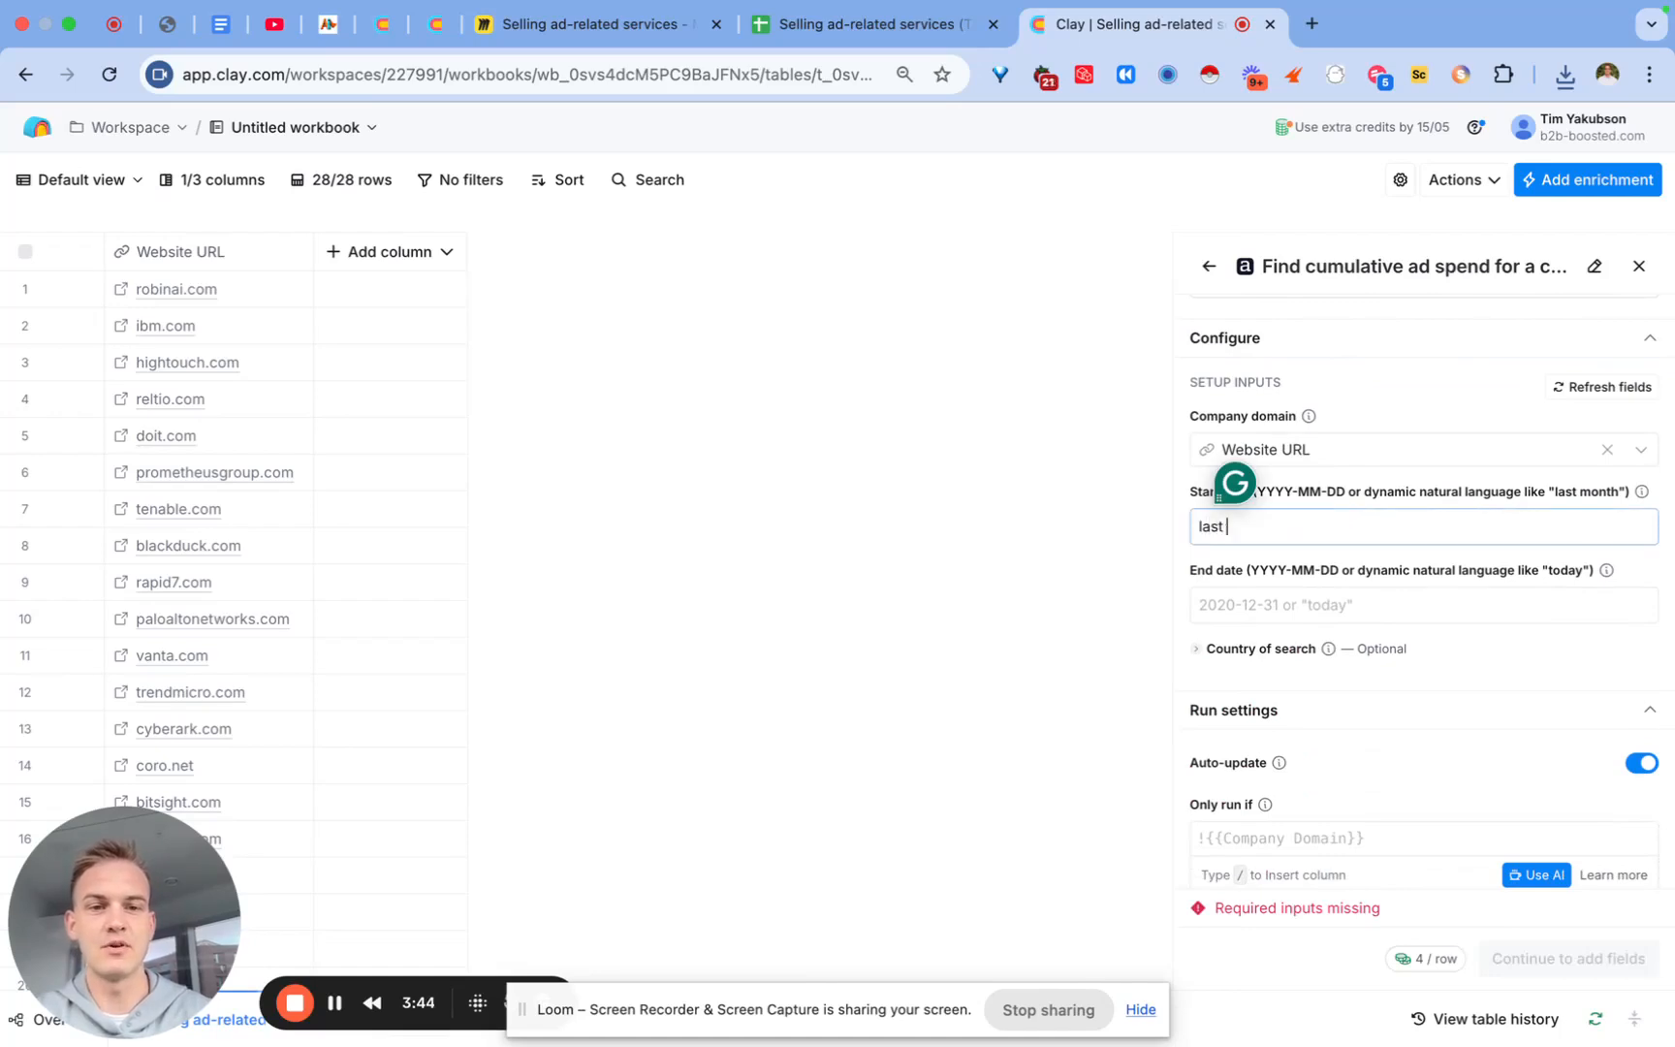
type("ast")
key("BackSpace")
key("BackSpace")
key("BackSpace")
key("BackSpace")
type("2025-0")
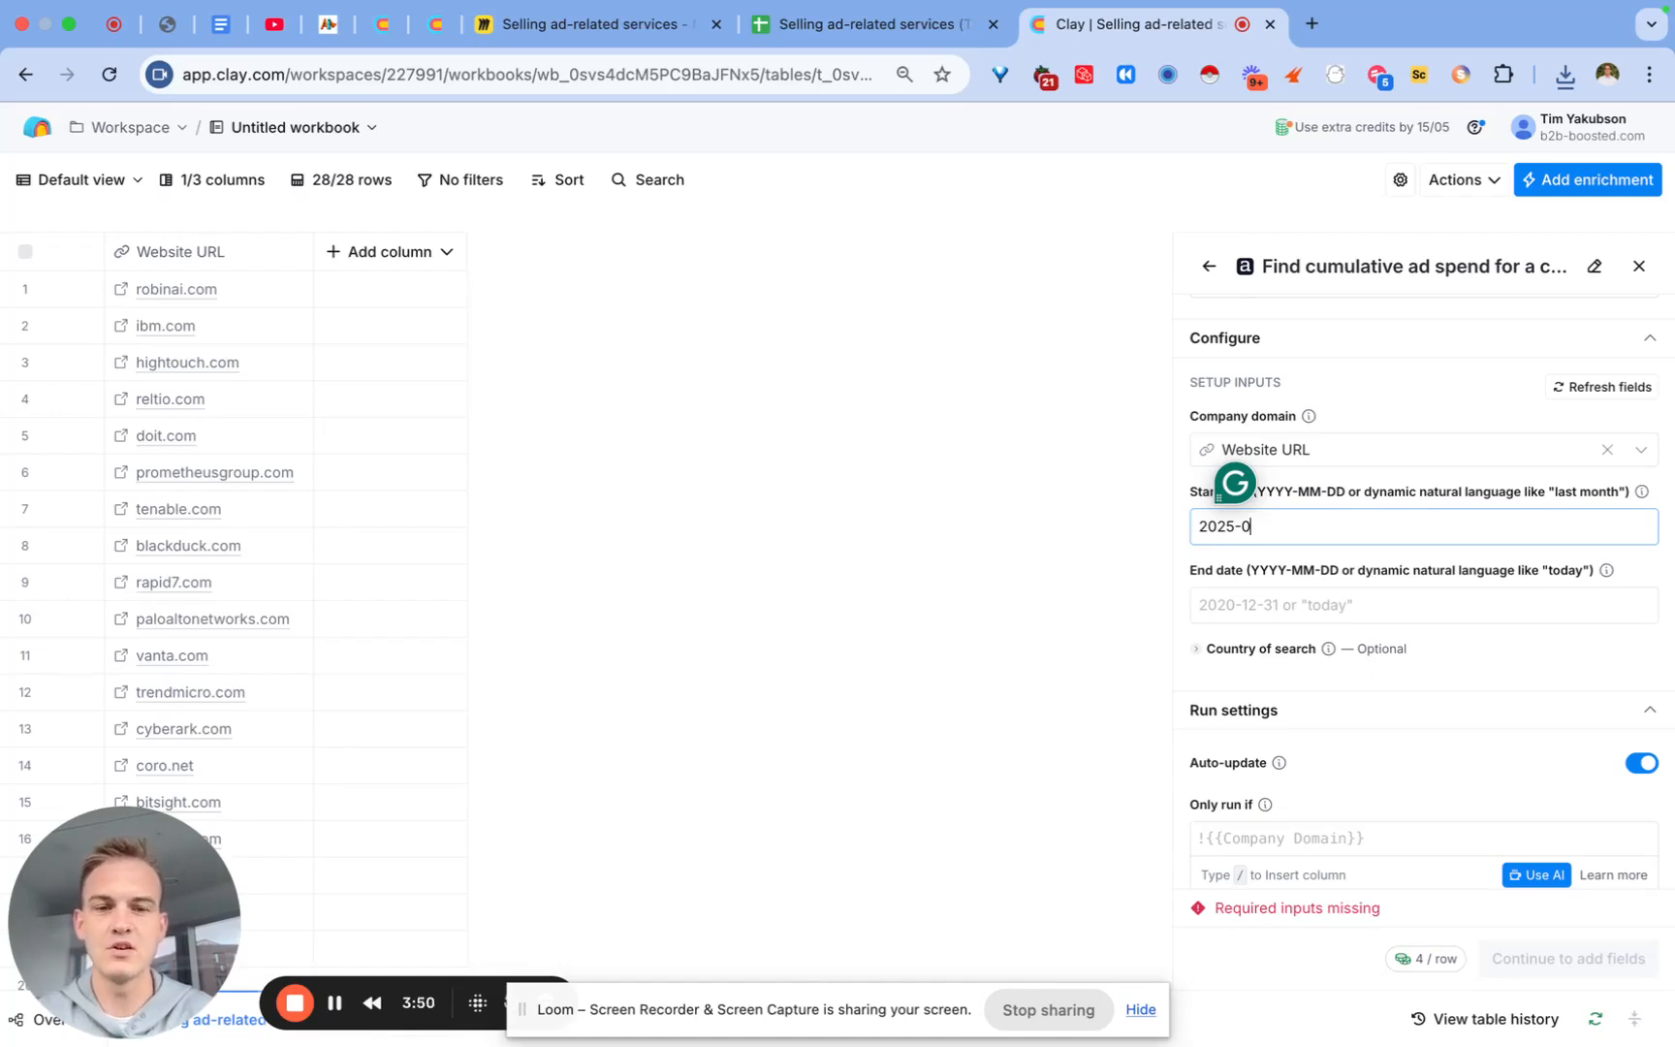
type("1-01")
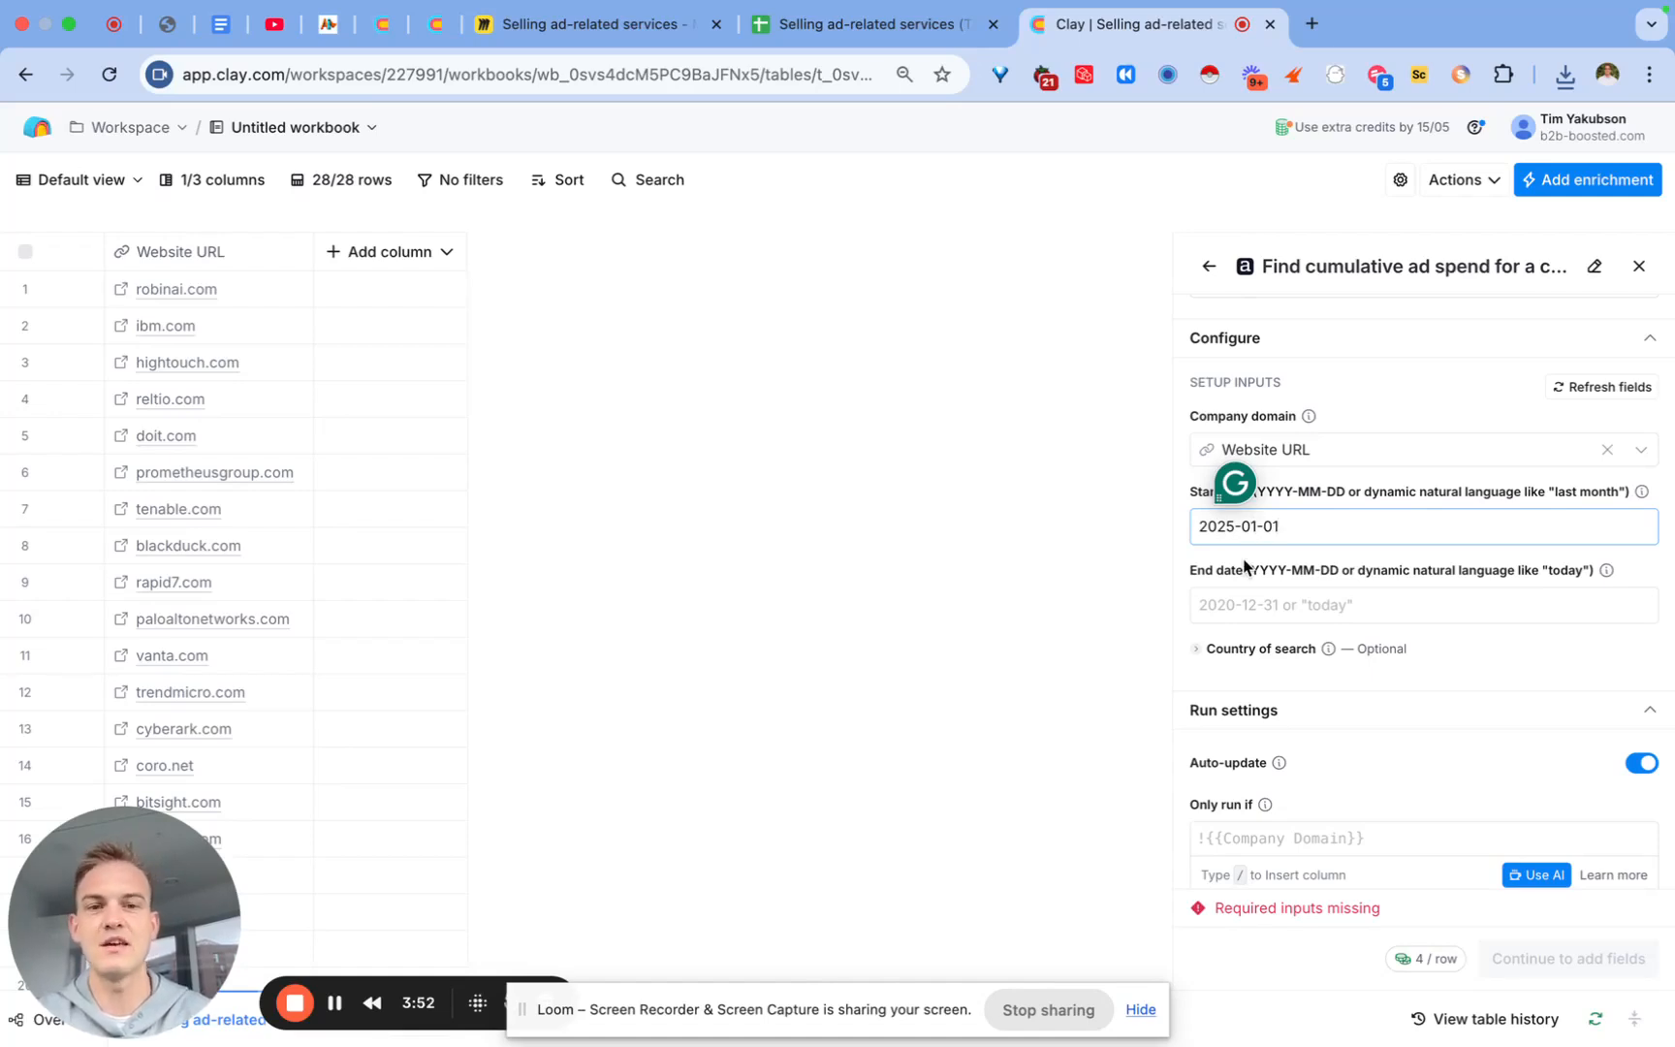
left_click(1243, 593)
type("today")
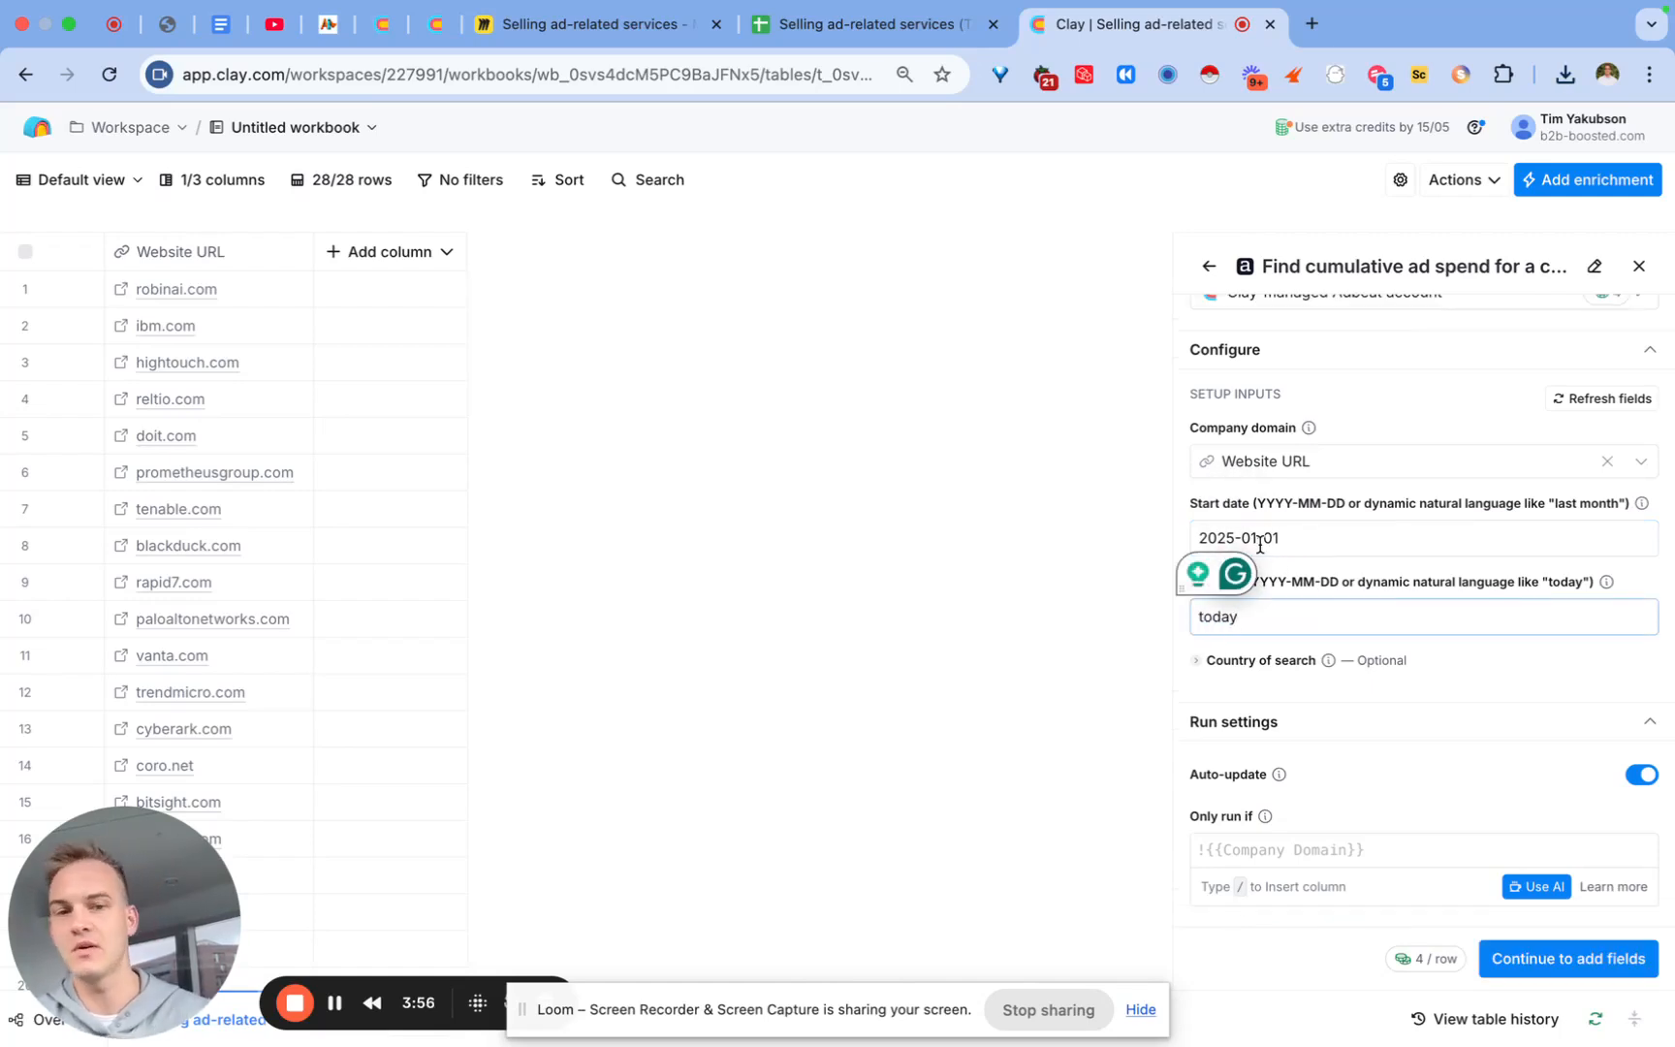
Step: Set the country of search to United States
left_click(1260, 660)
left_click(1246, 696)
type("state")
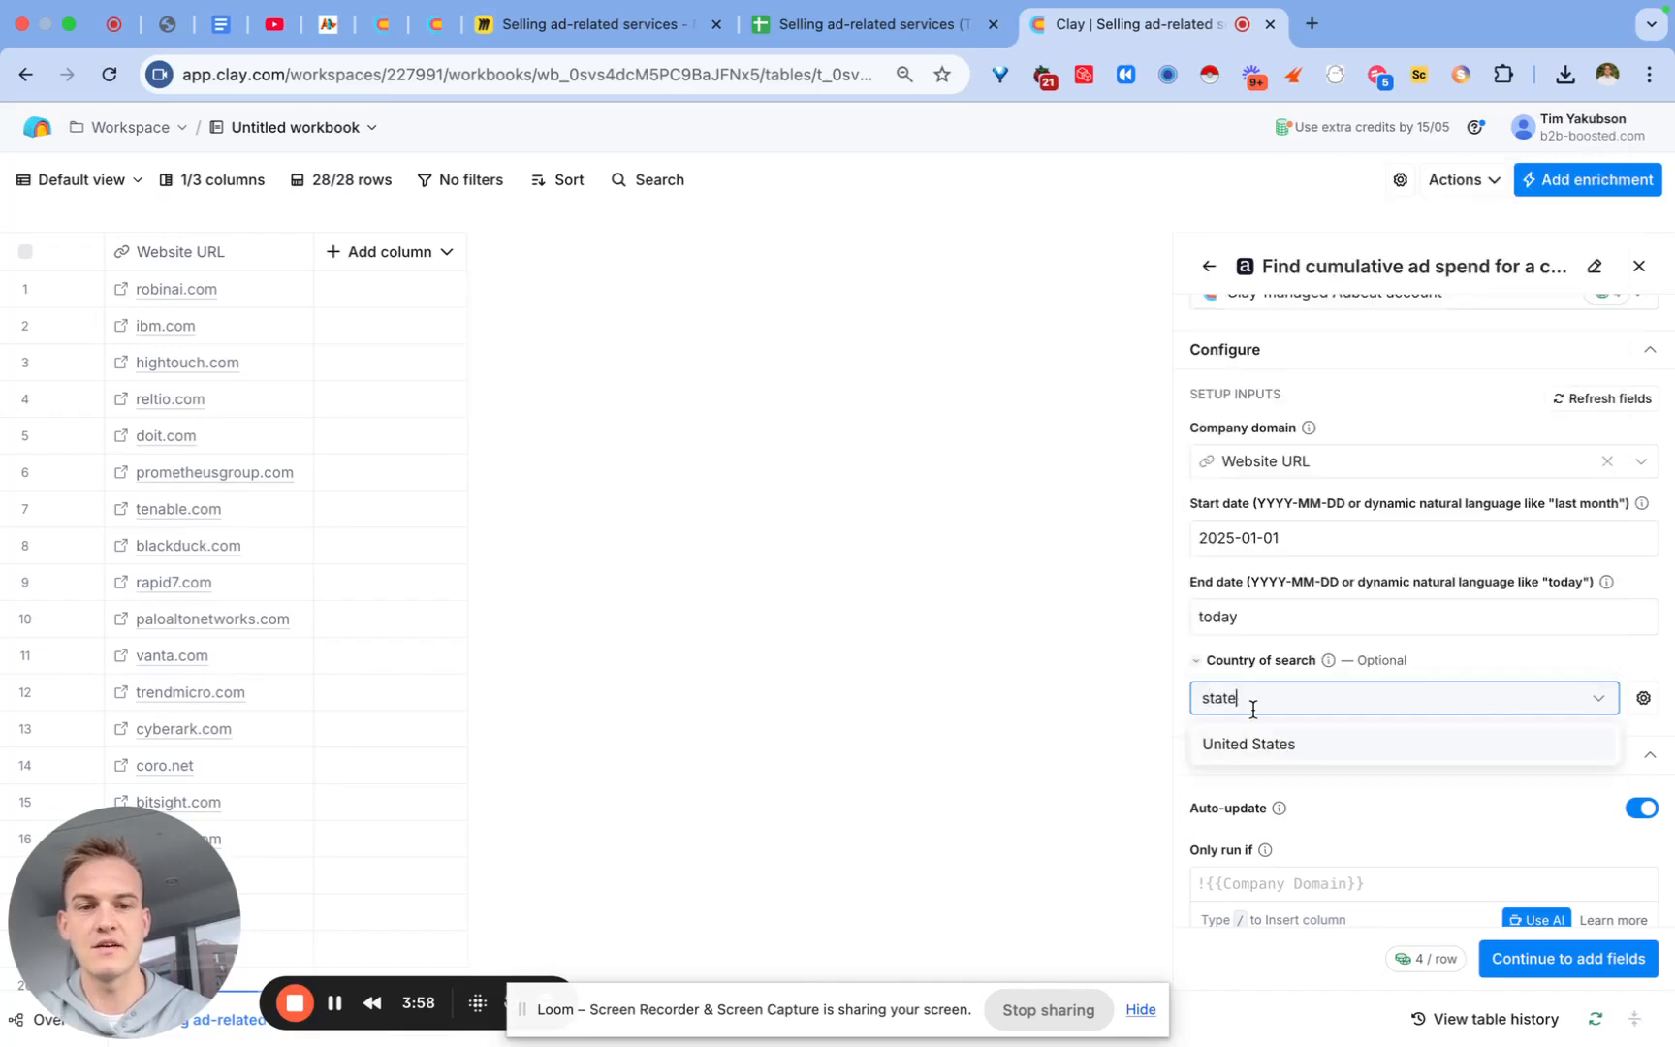
left_click(1244, 741)
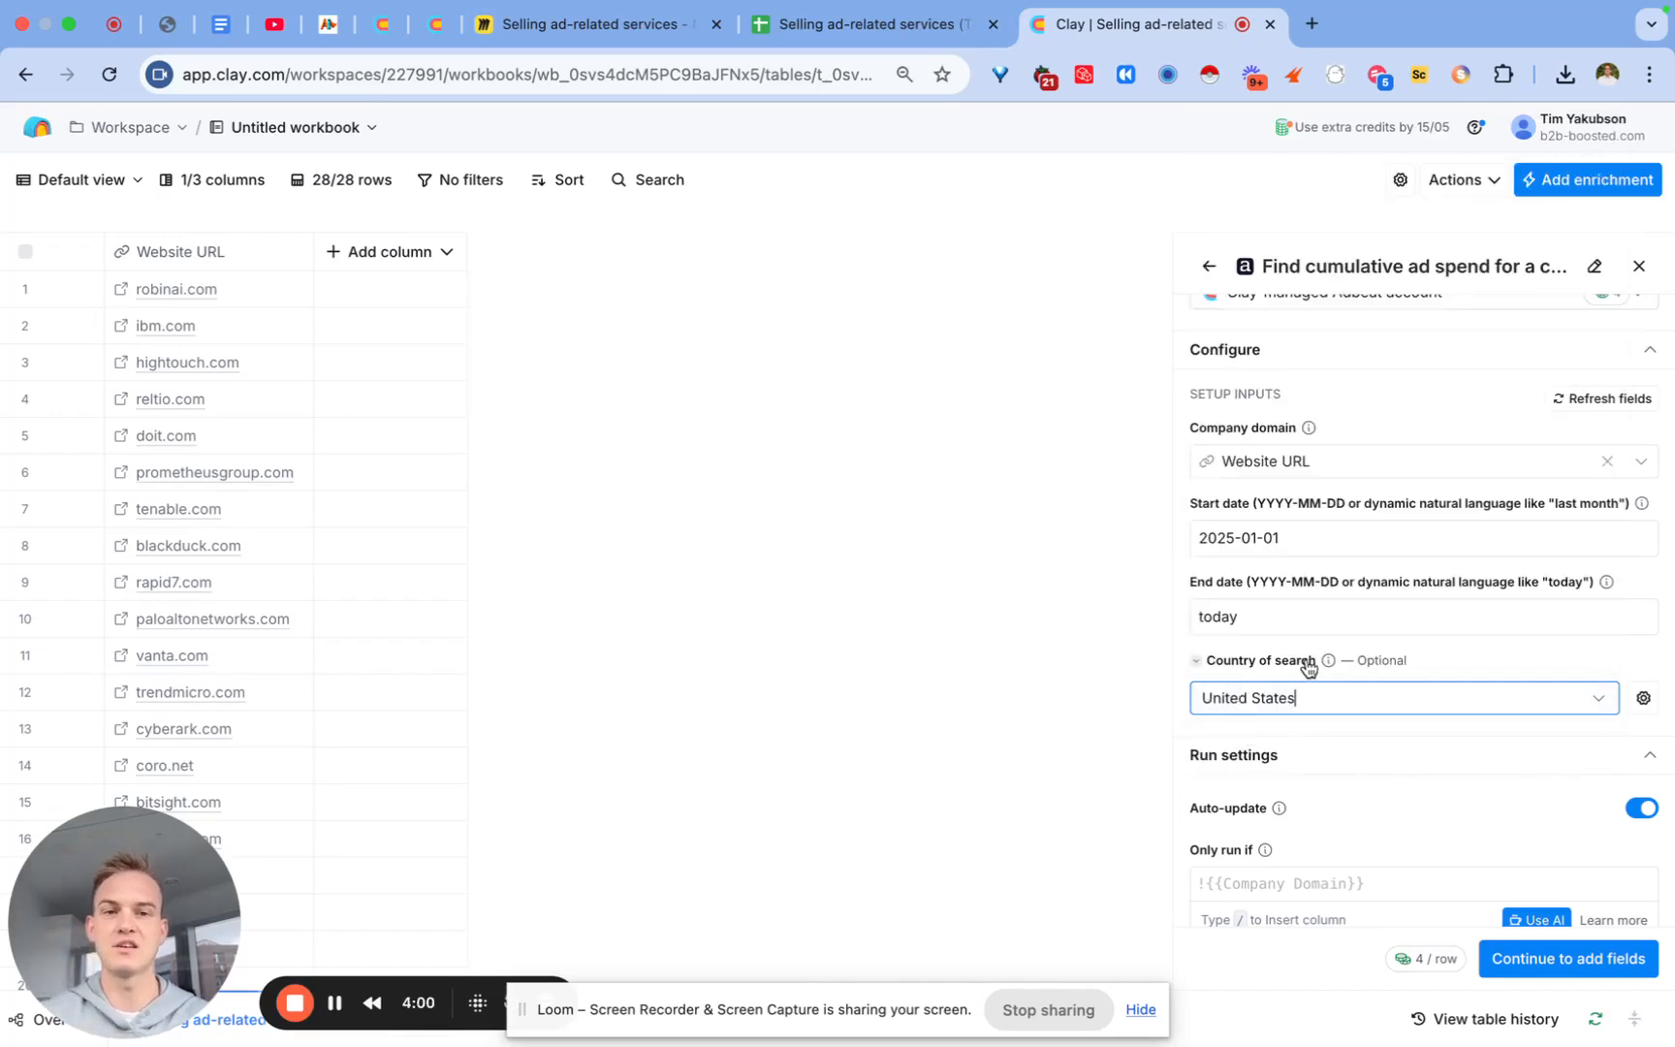
scroll(1306, 667, "up", 5)
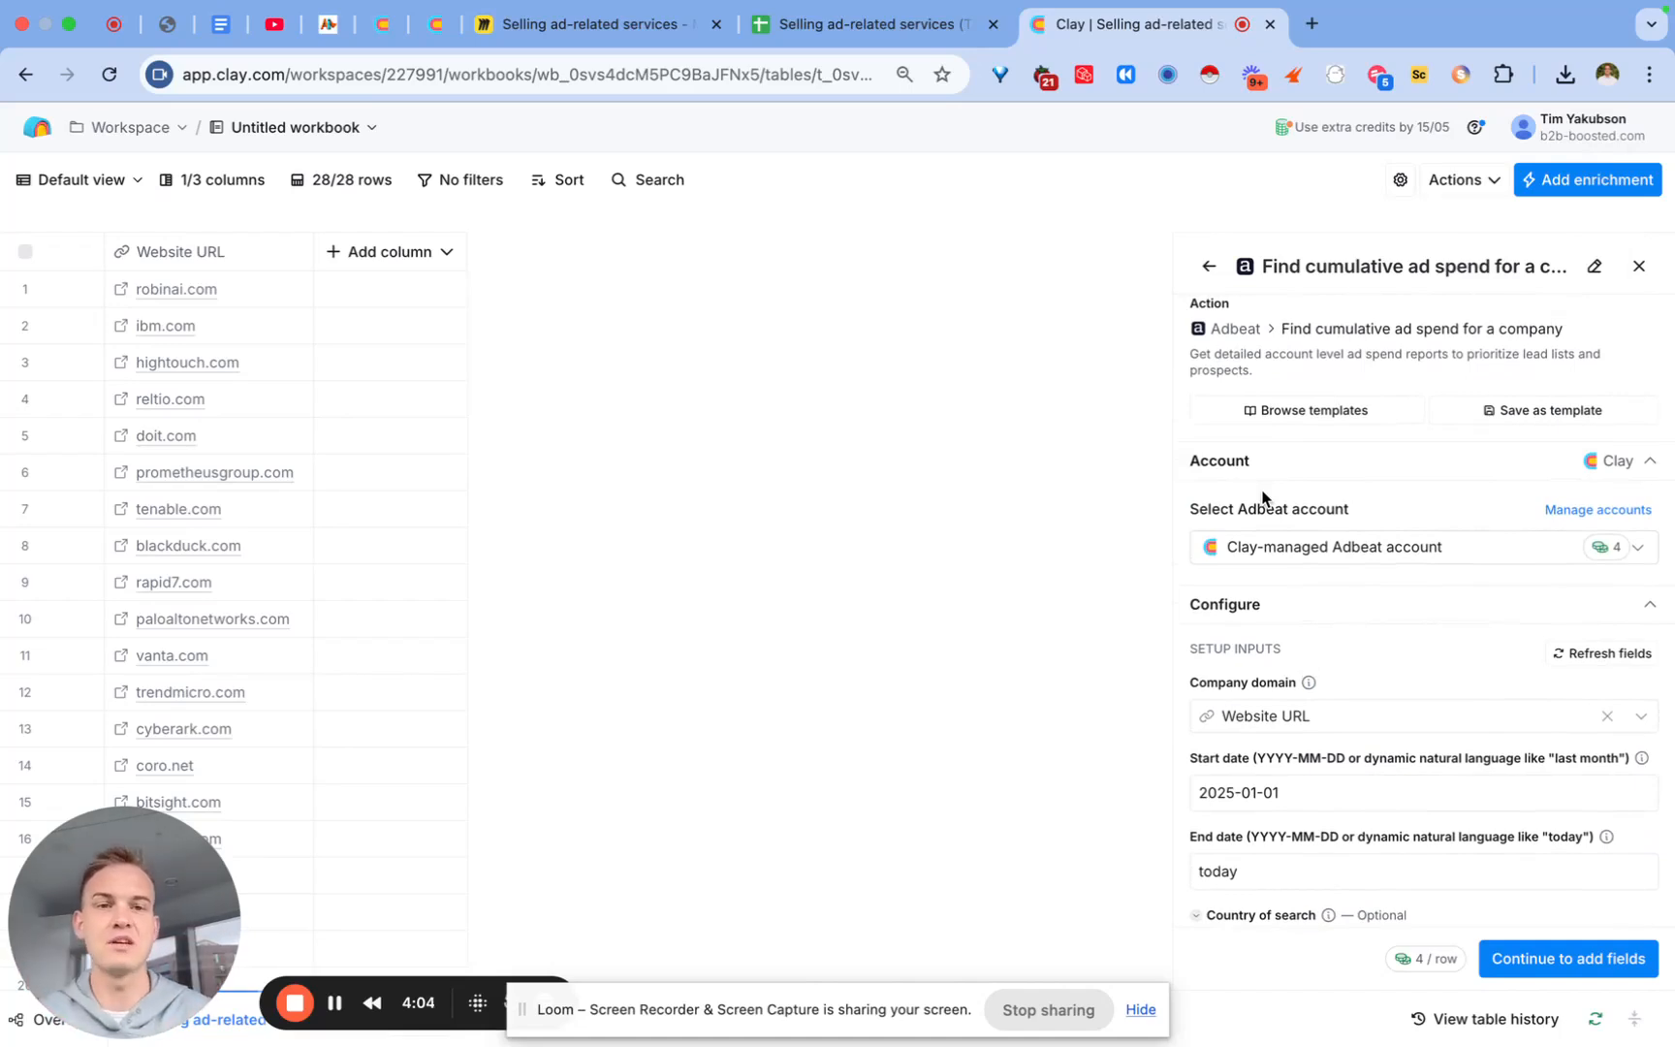
left_click_drag(1307, 265, 1468, 266)
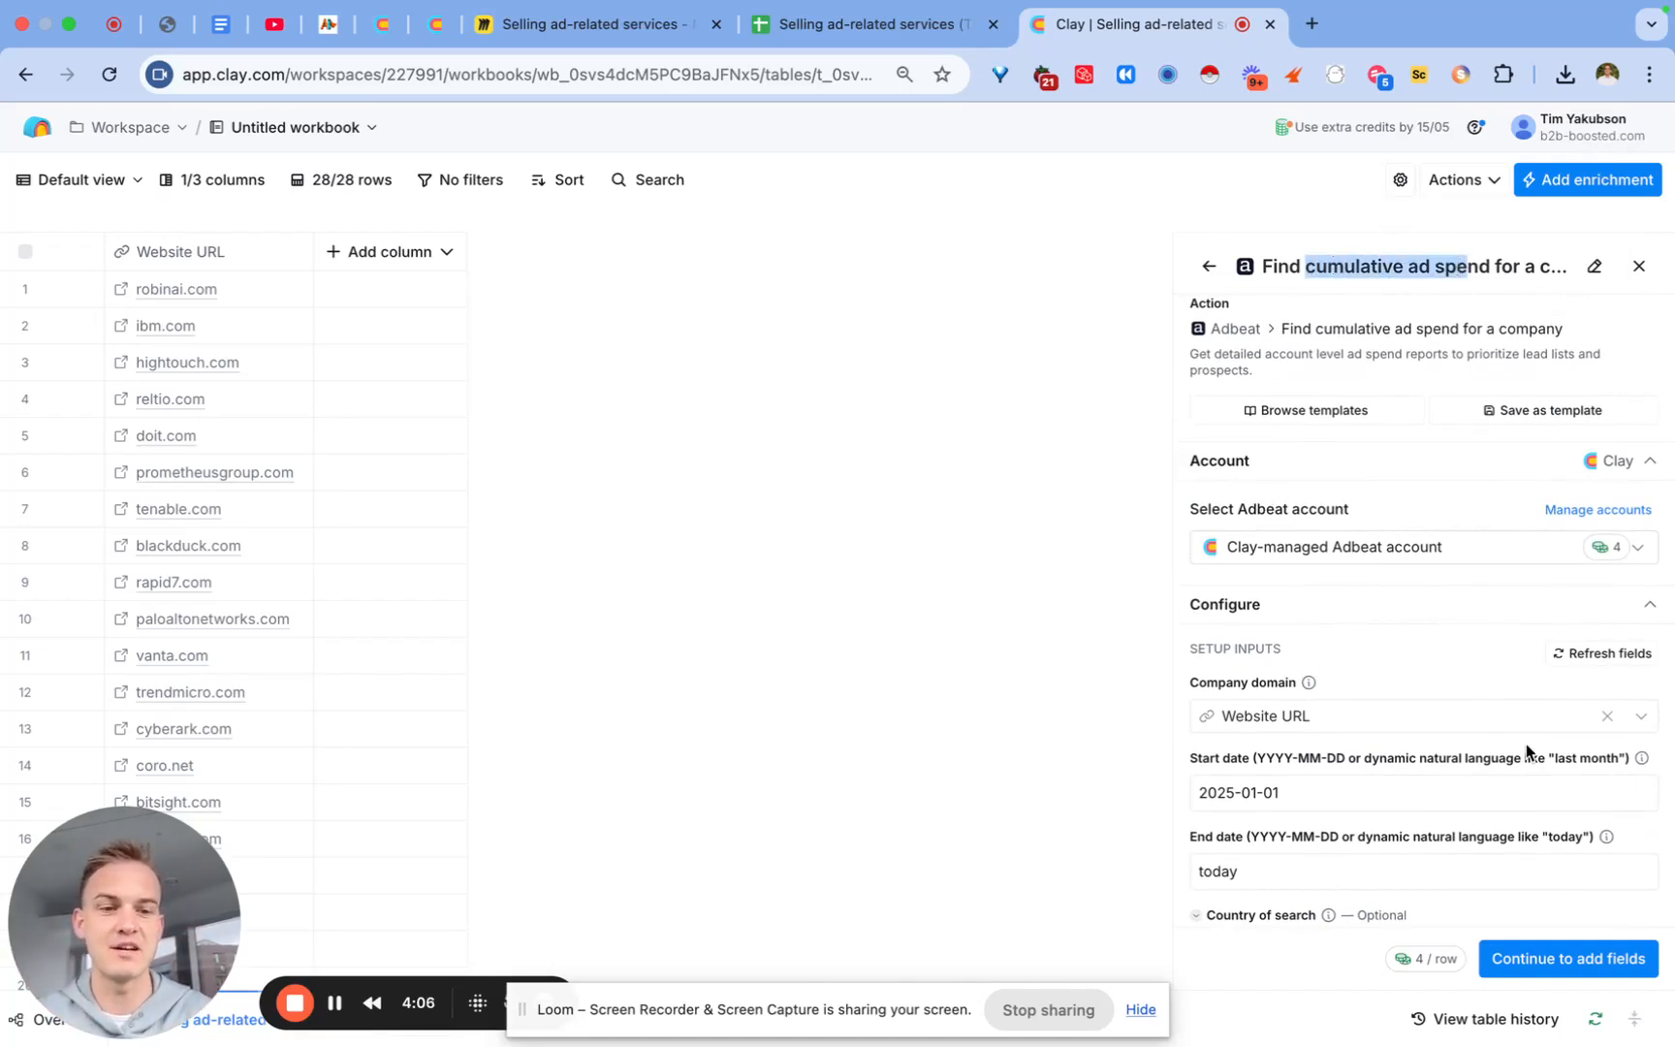
Step: Save and run the ad spend enrichment on all 28 rows, renaming its column 'Step 1 ->'
left_click(1557, 959)
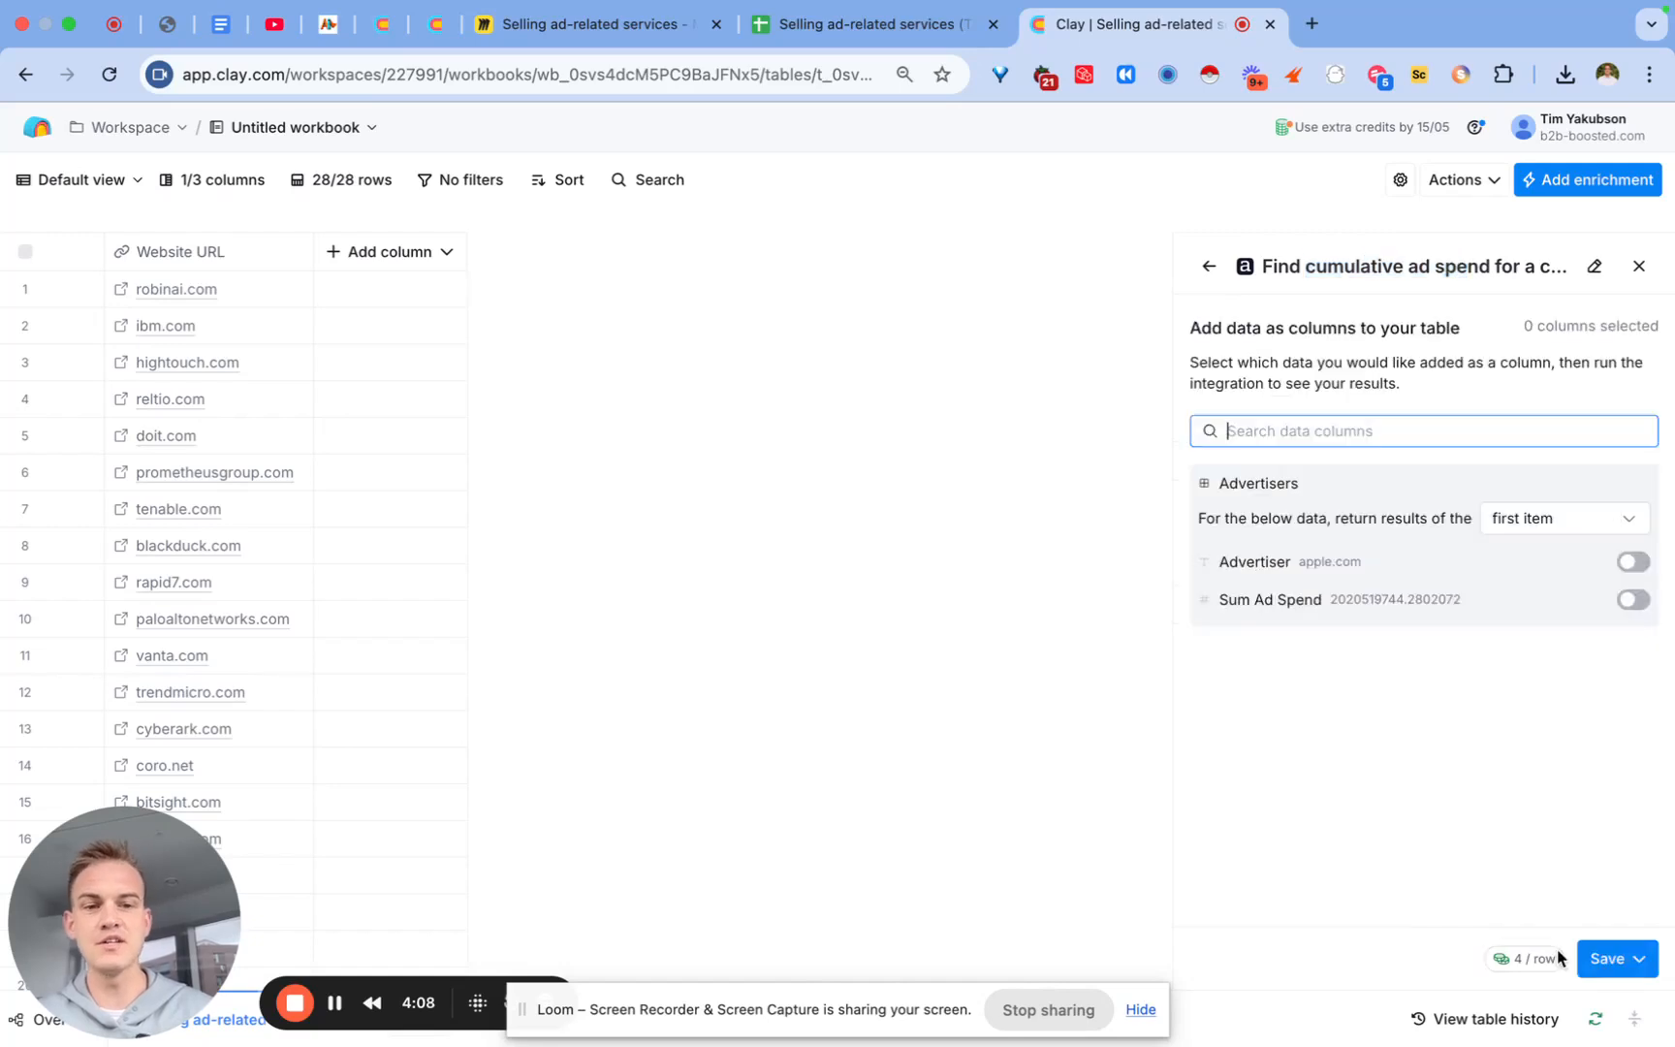
left_click(1623, 958)
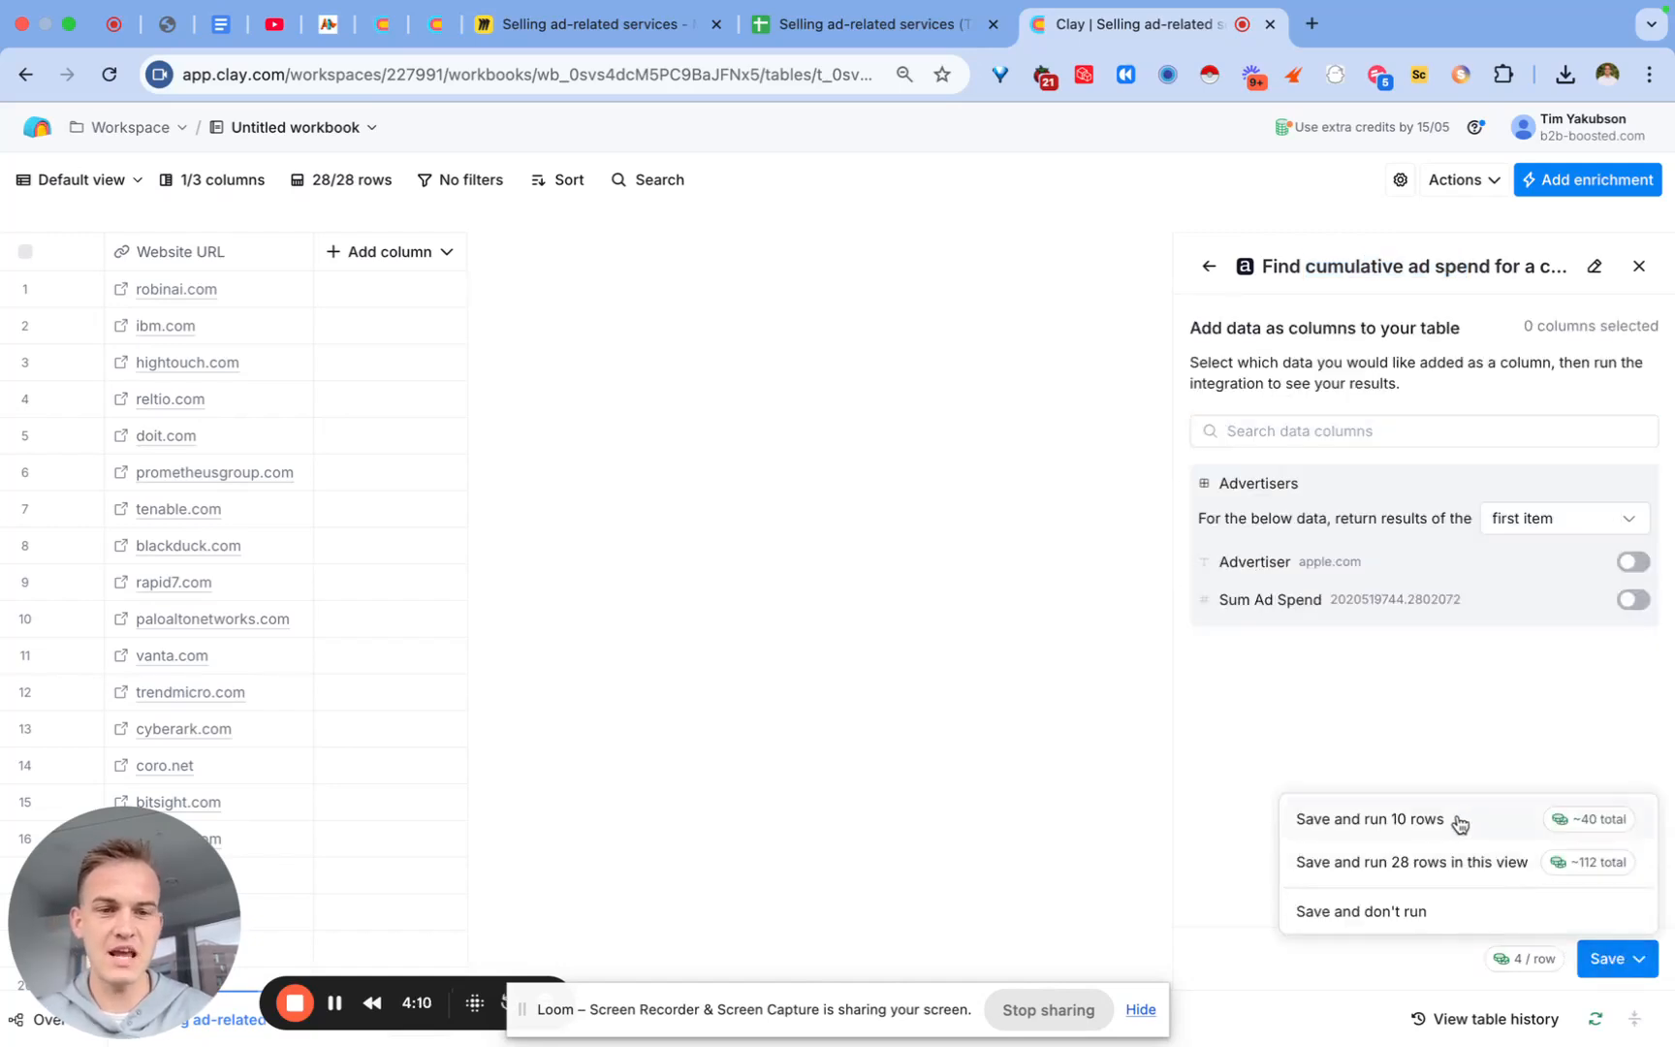
left_click(1447, 858)
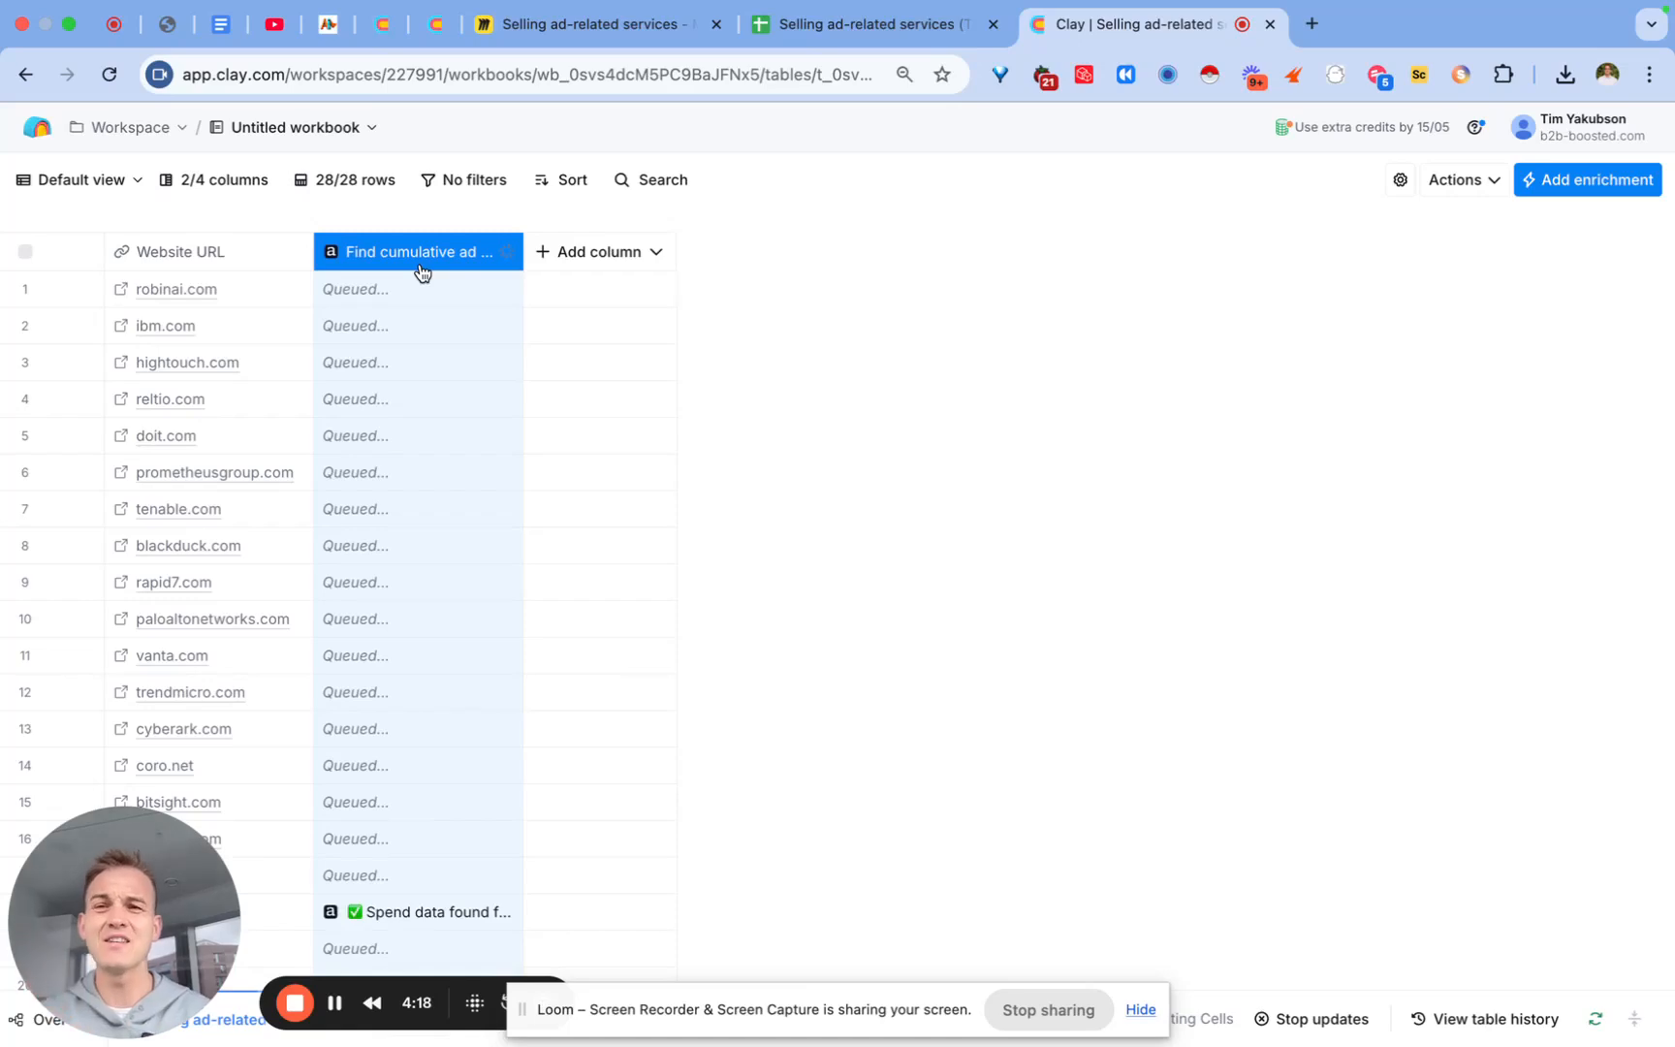
double_click(420, 265)
type("Step 1 -")
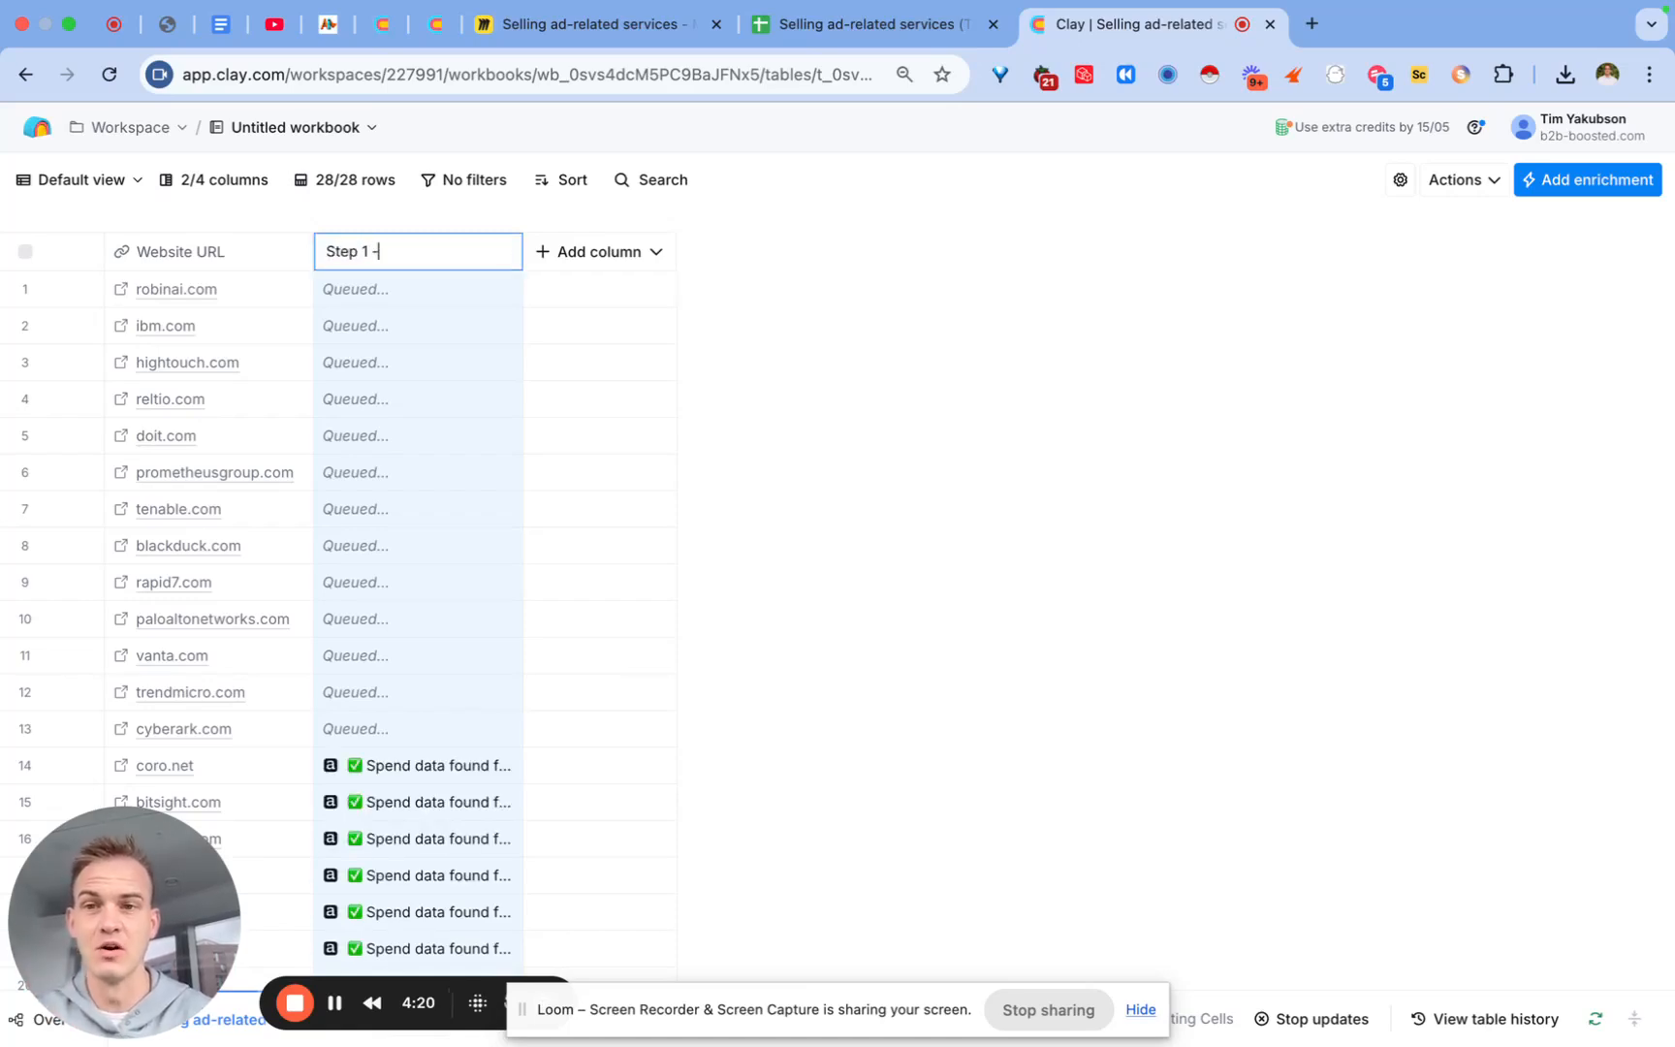
type(">")
key("Escape")
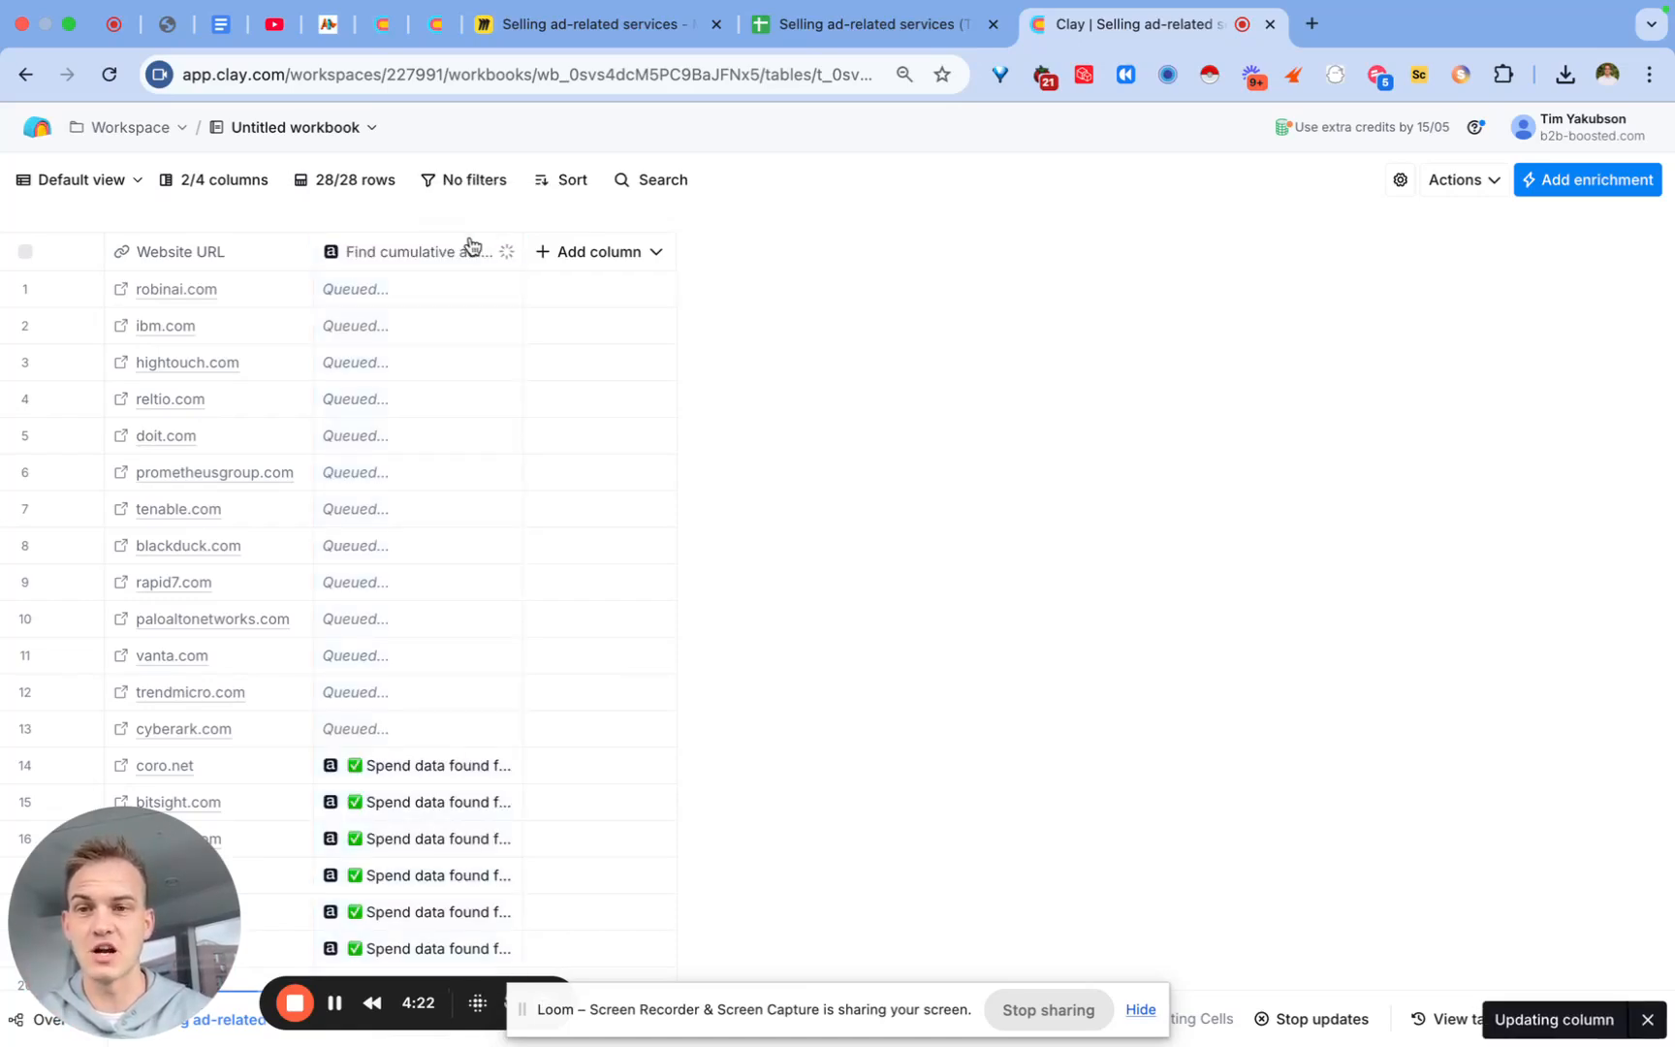
left_click(467, 251)
left_click(410, 374)
key("Escape")
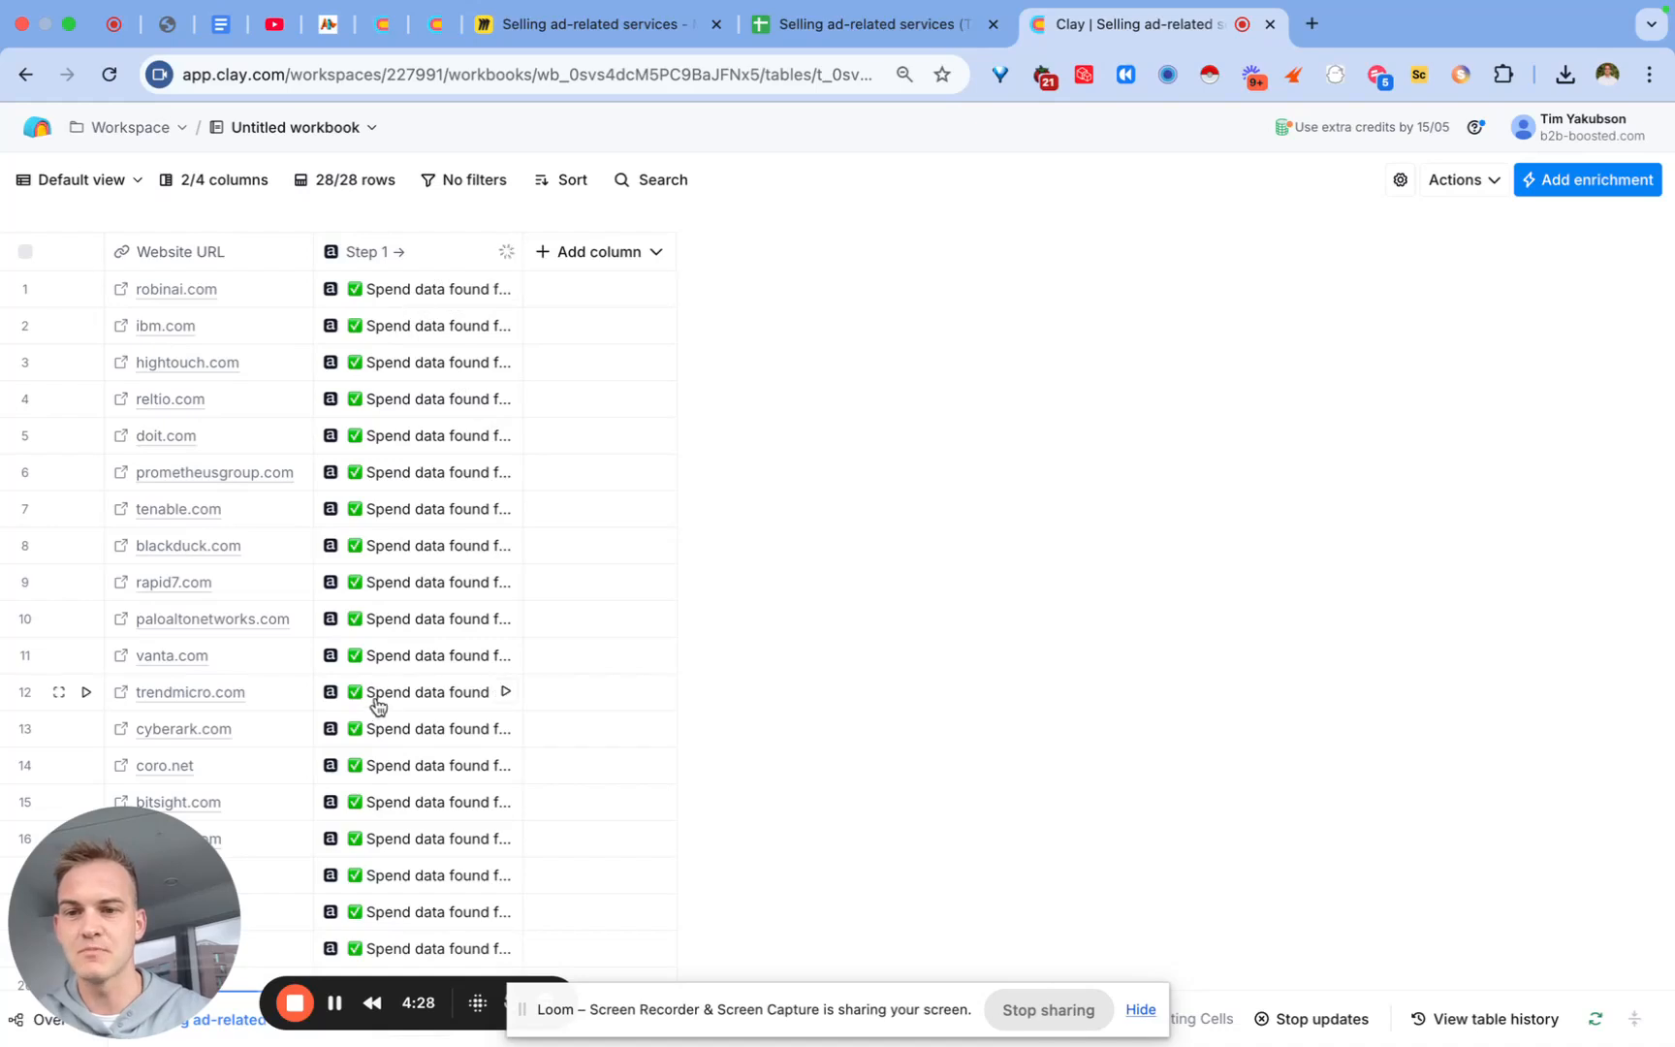
Step: Open netwrix.com's ad spend cell details and expand Advertisers and its first entry
scroll(374, 636, "down", 4)
left_click(380, 489)
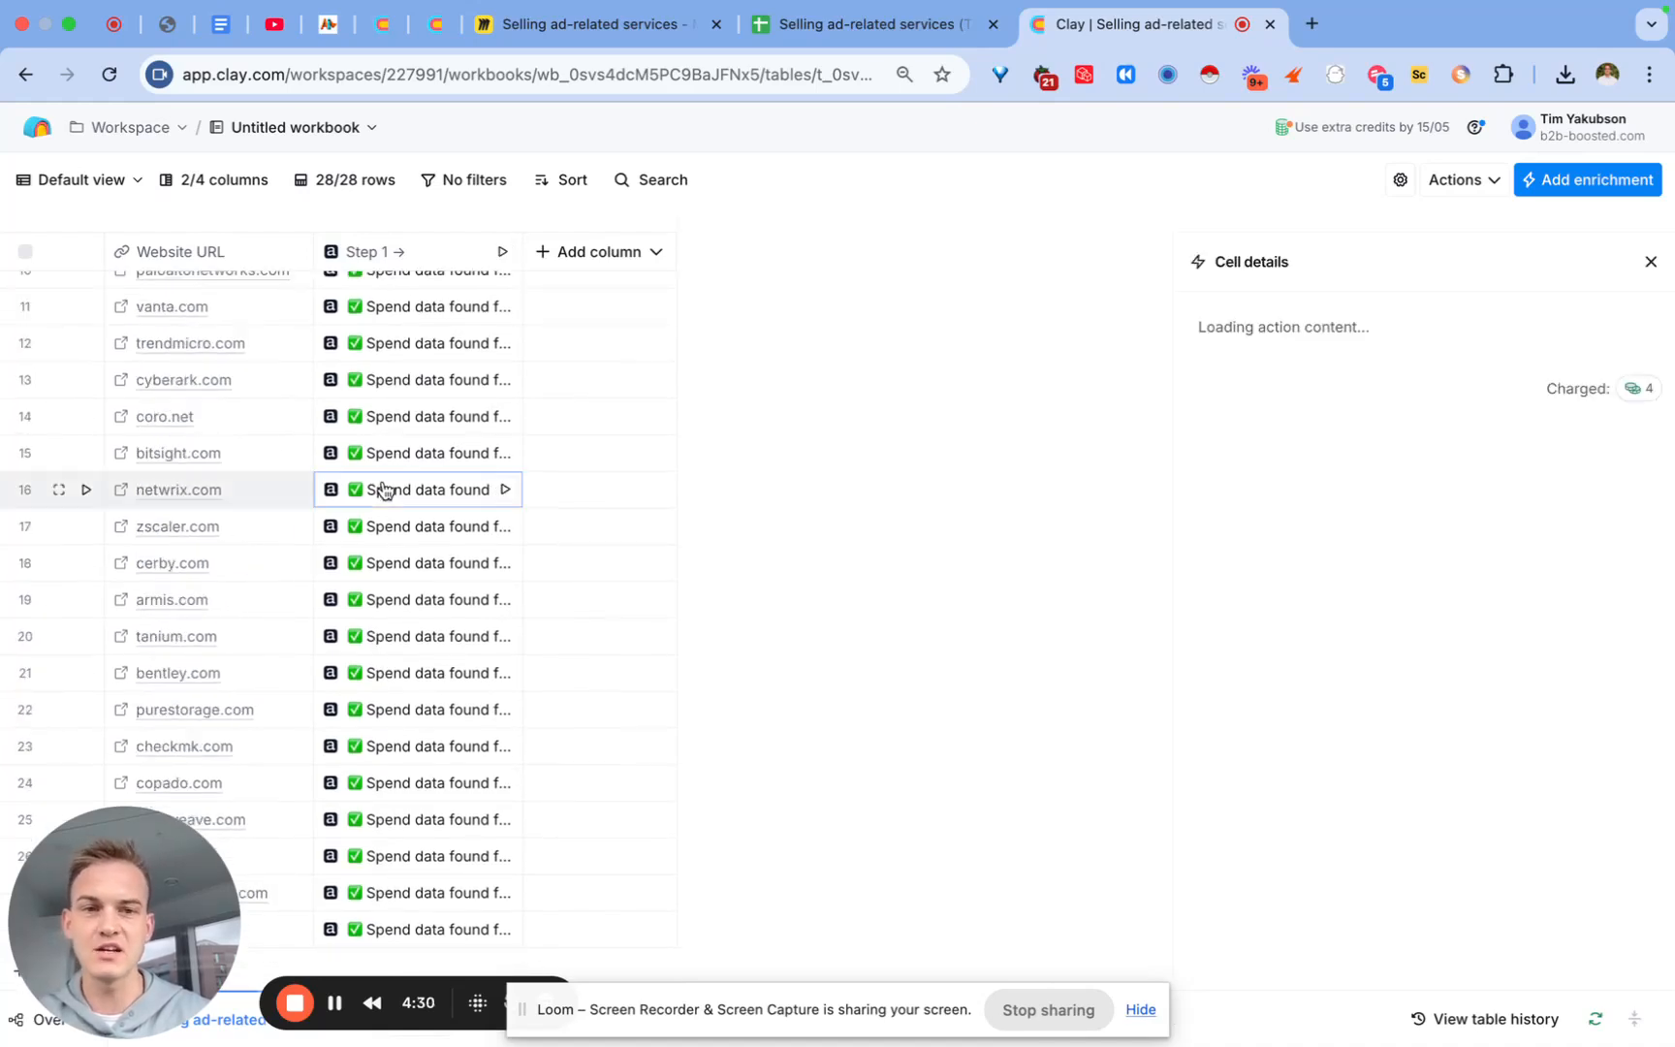
left_click(1303, 369)
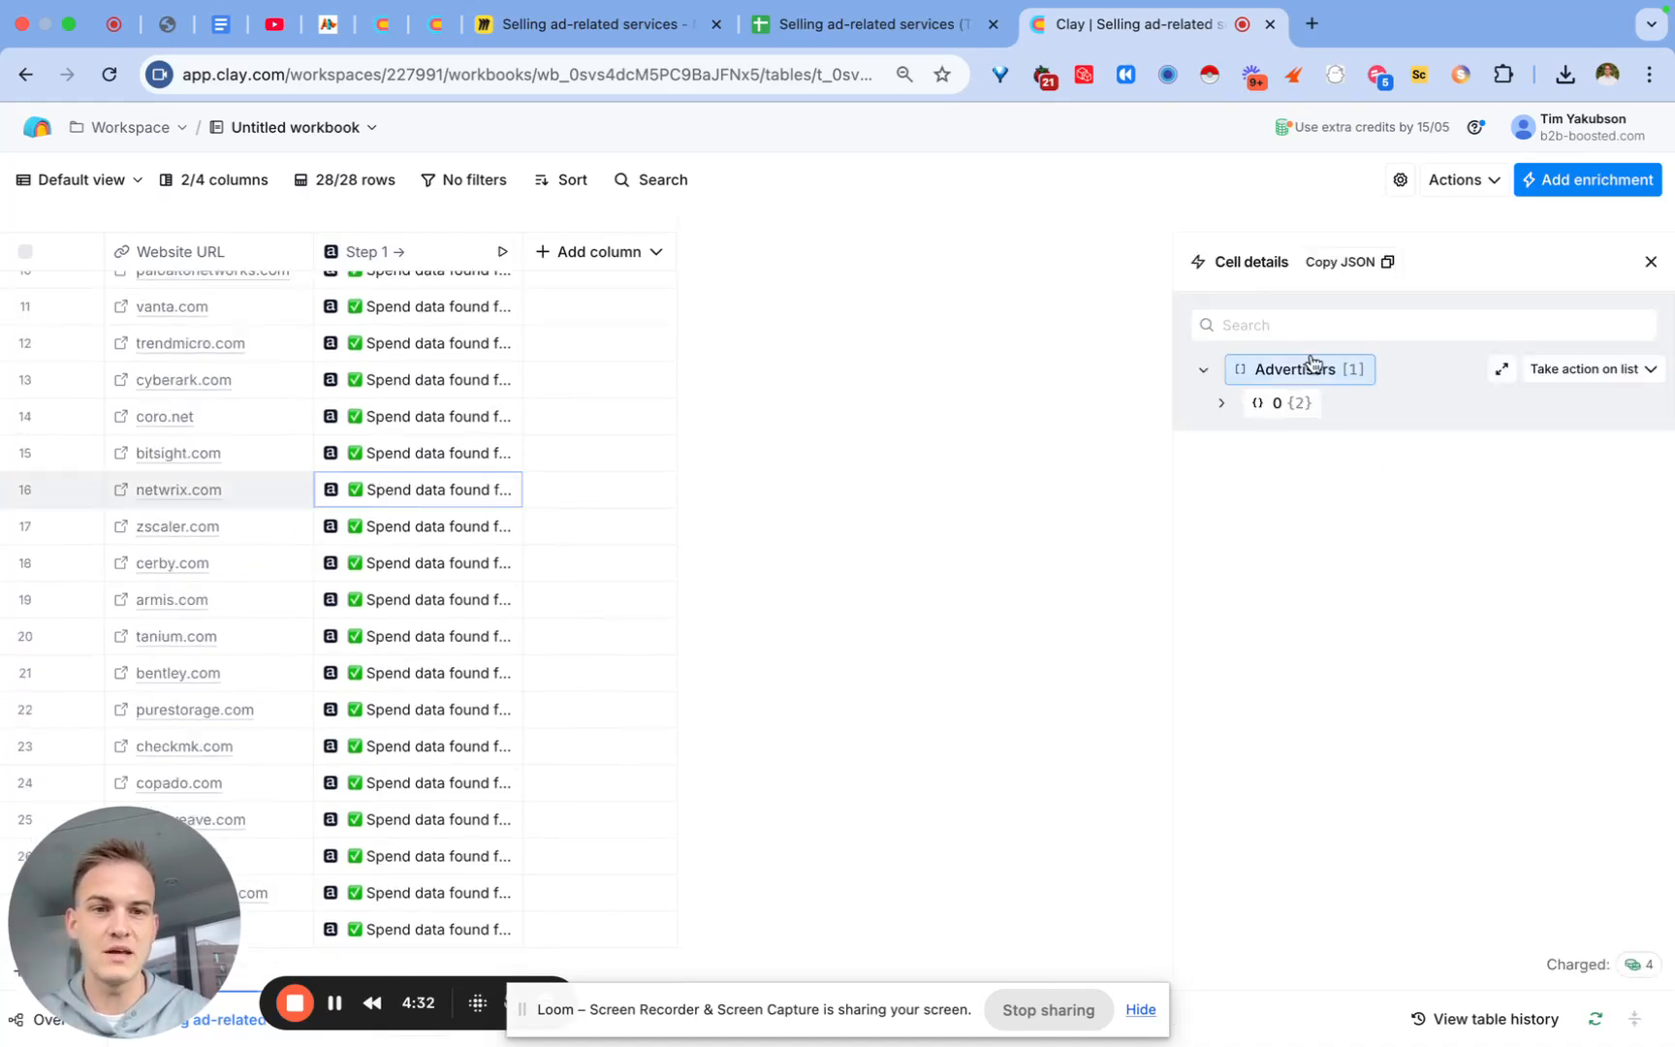
left_click(1279, 403)
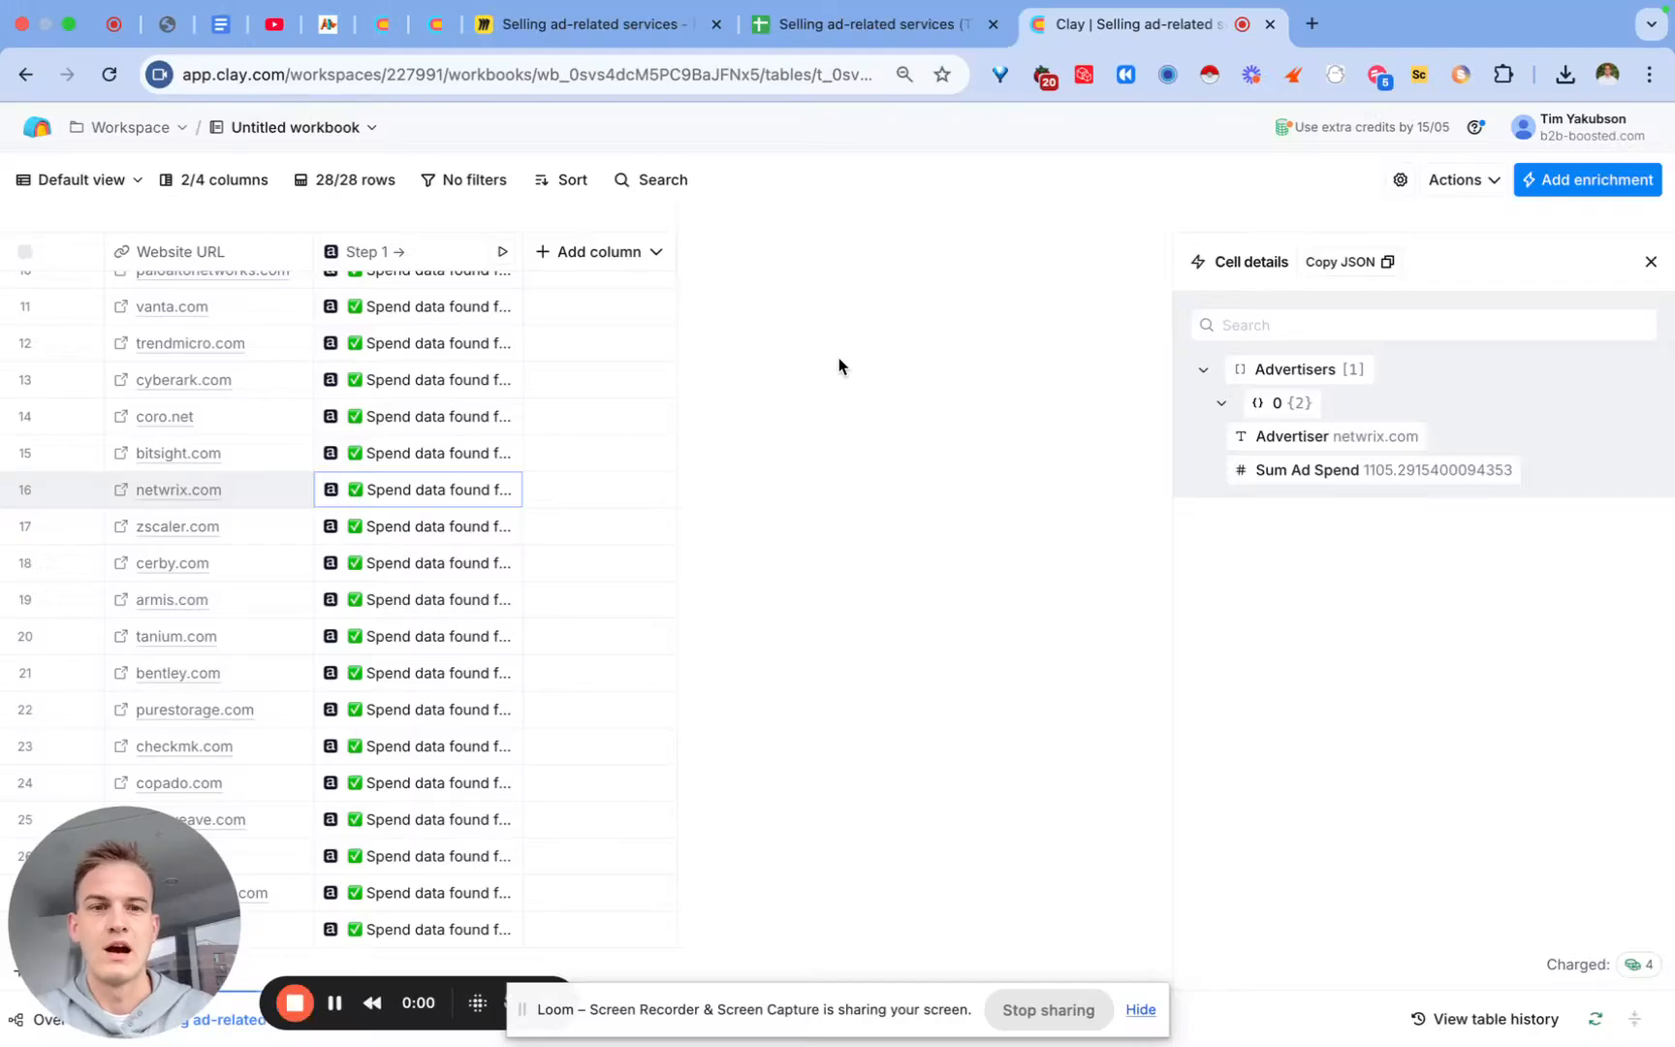
mouse_move(1357, 474)
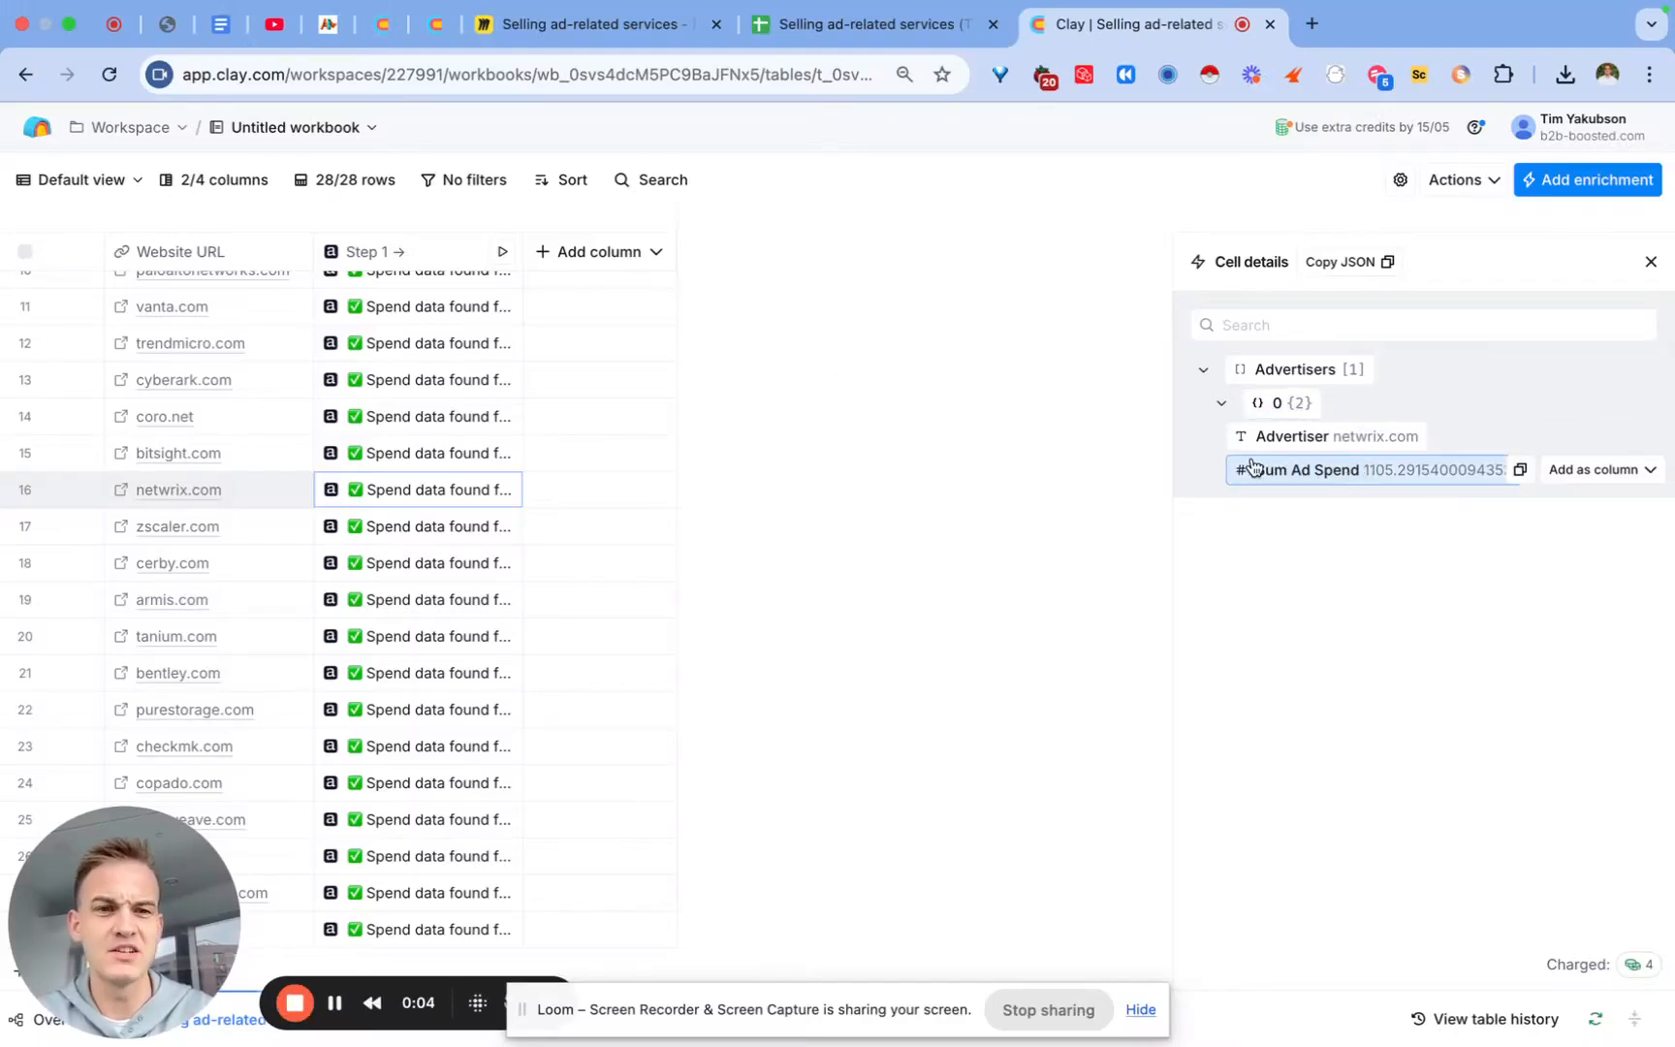
Step: Add Sum Ad Spend as a column named 'Ad Spending in 2025', then close cell details
left_click(1577, 470)
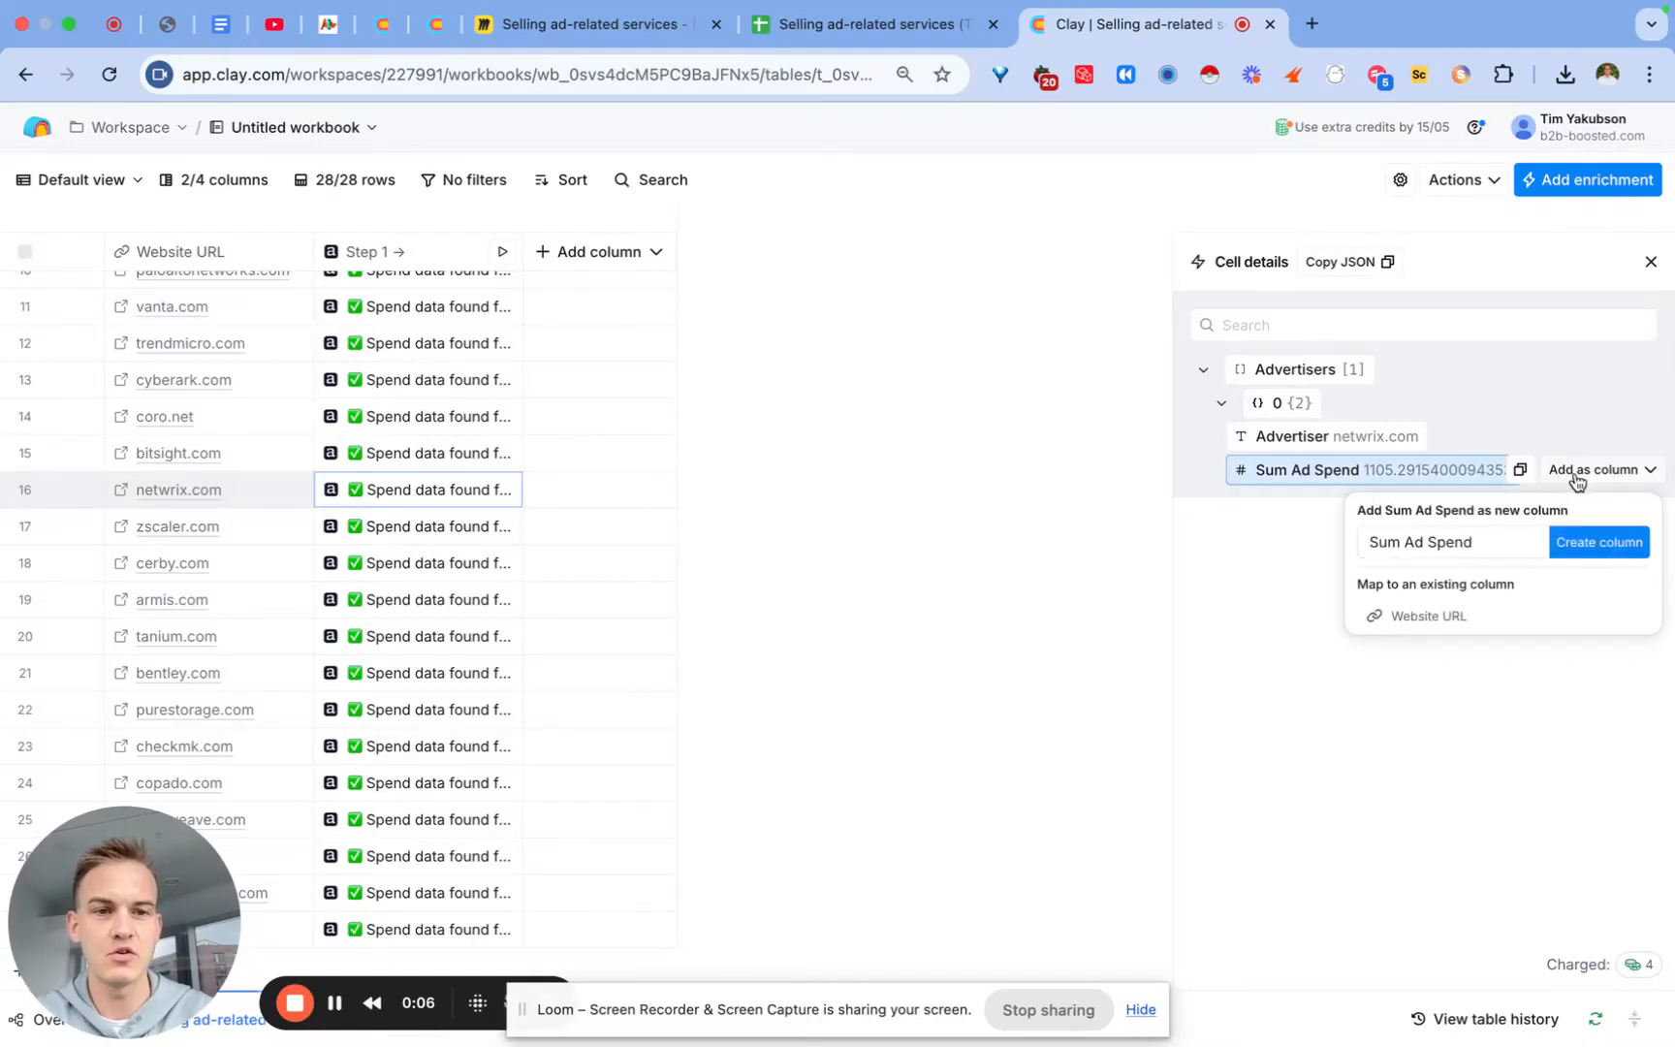
triple_click(1471, 545)
key("BackSpace")
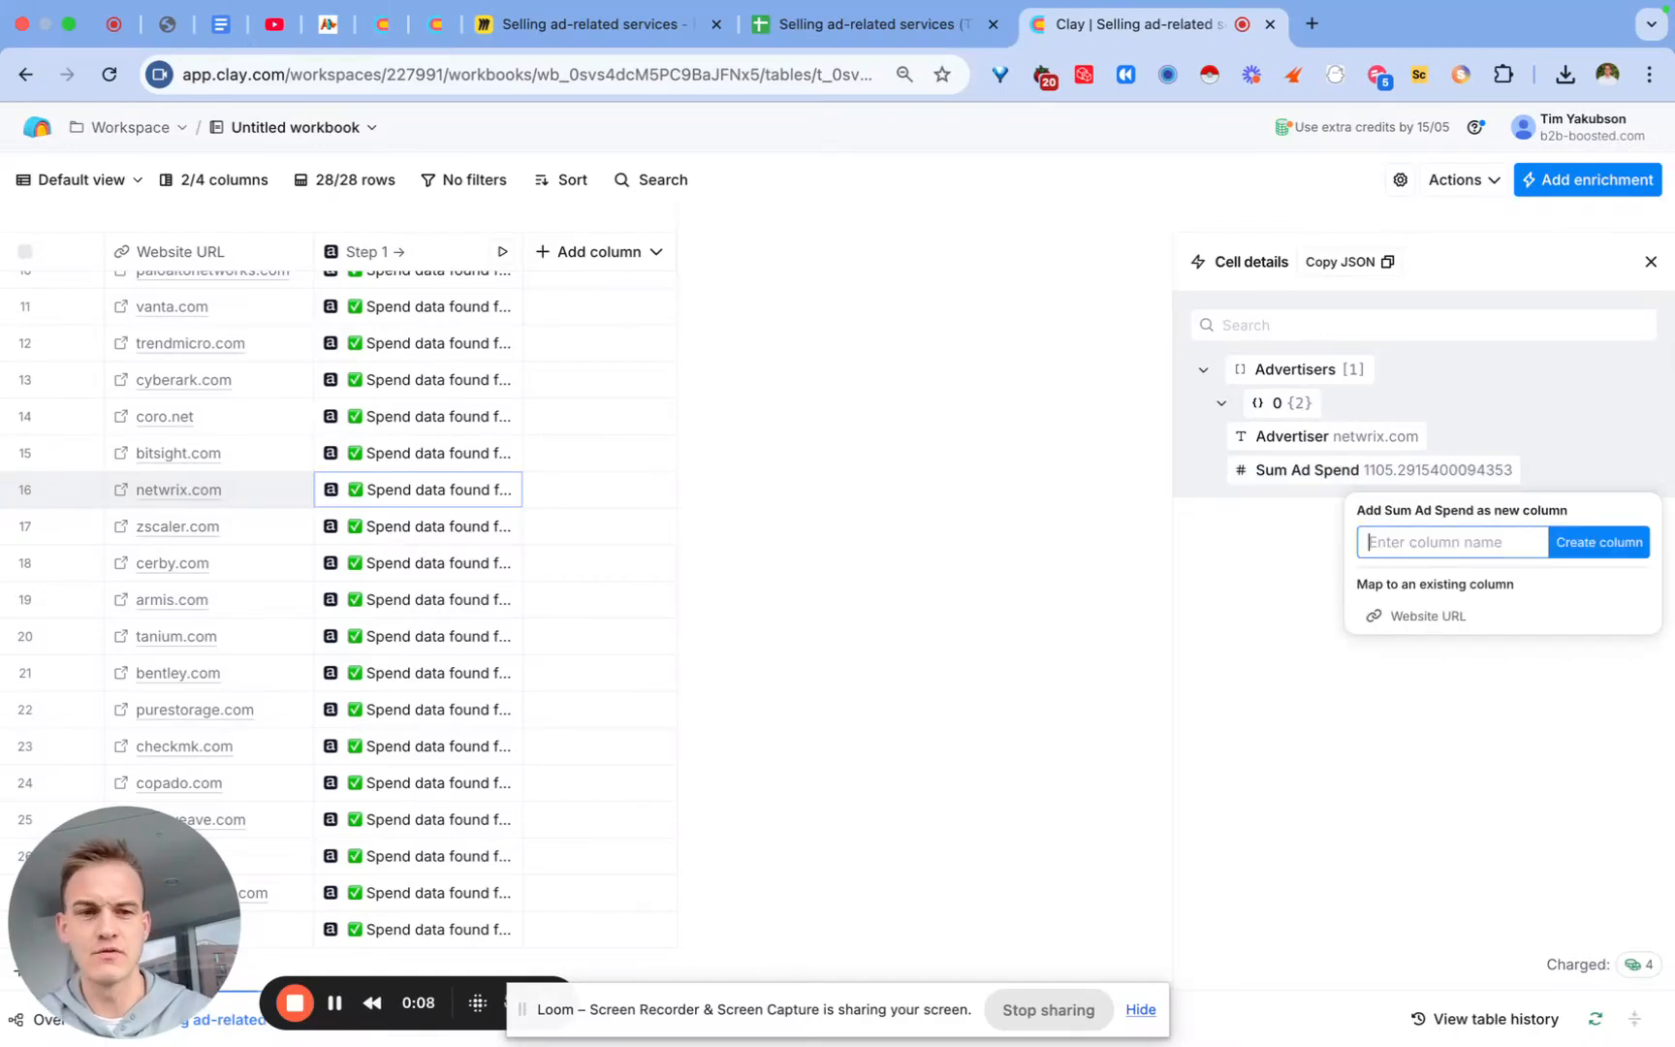
type("Ad Sp")
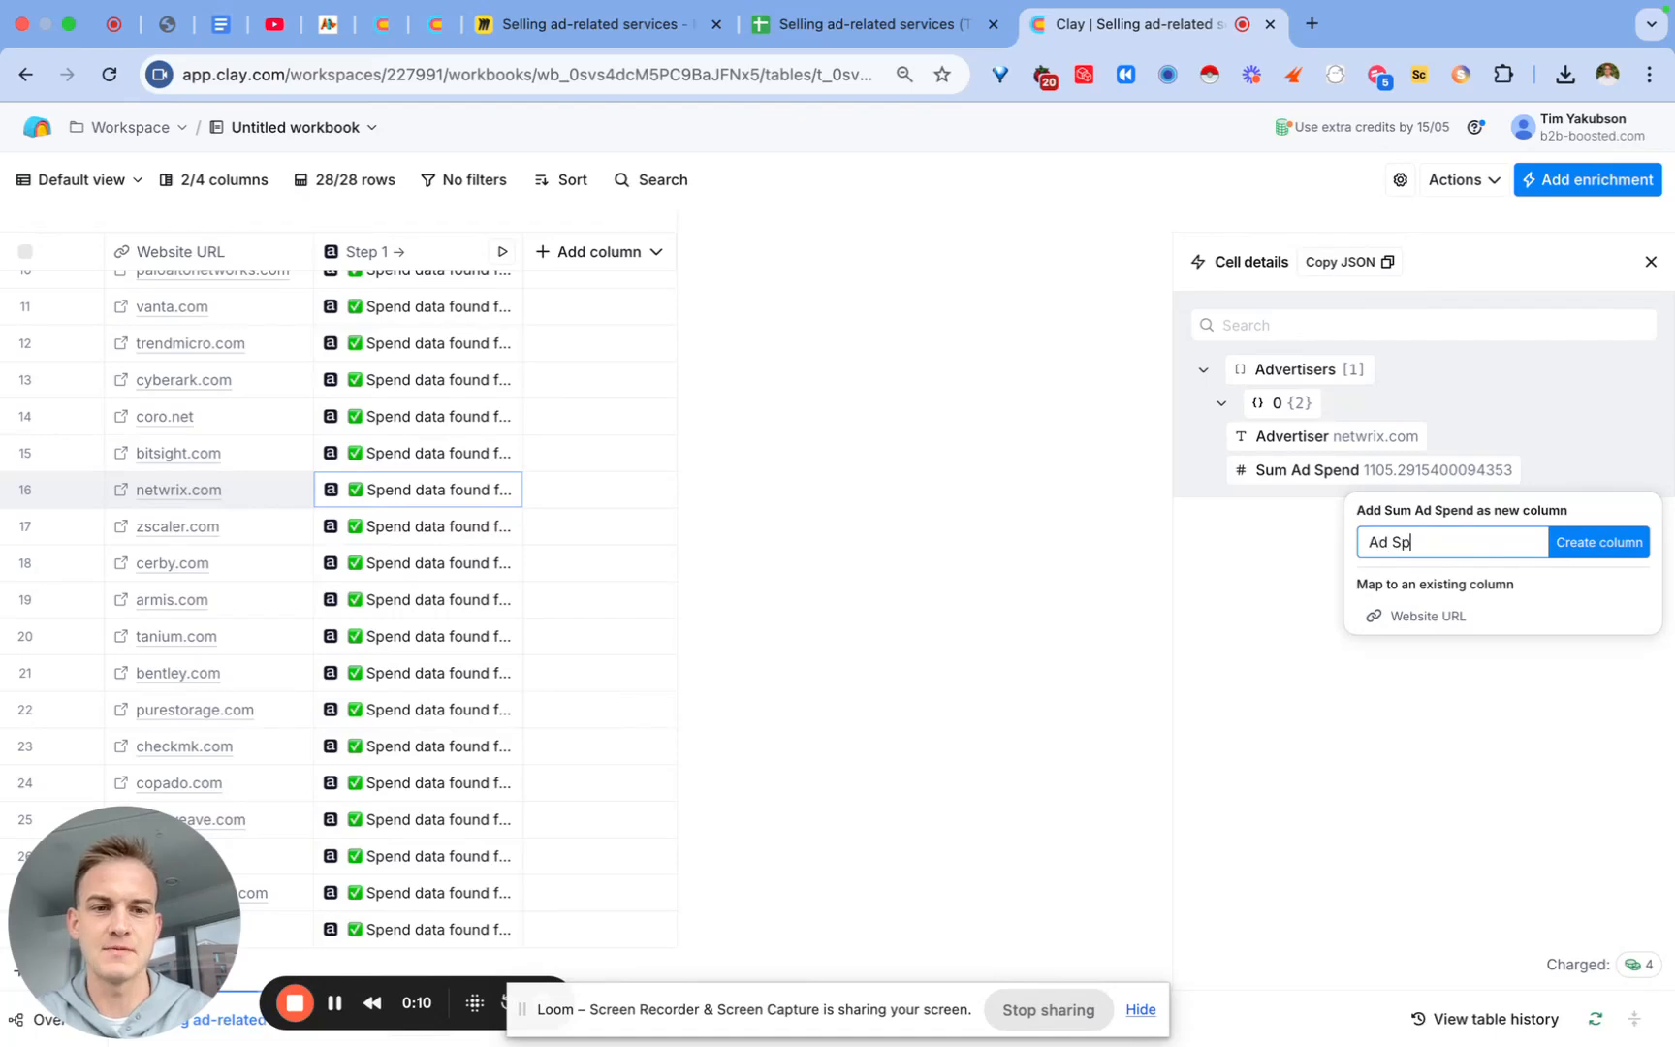
type("ending in 2025")
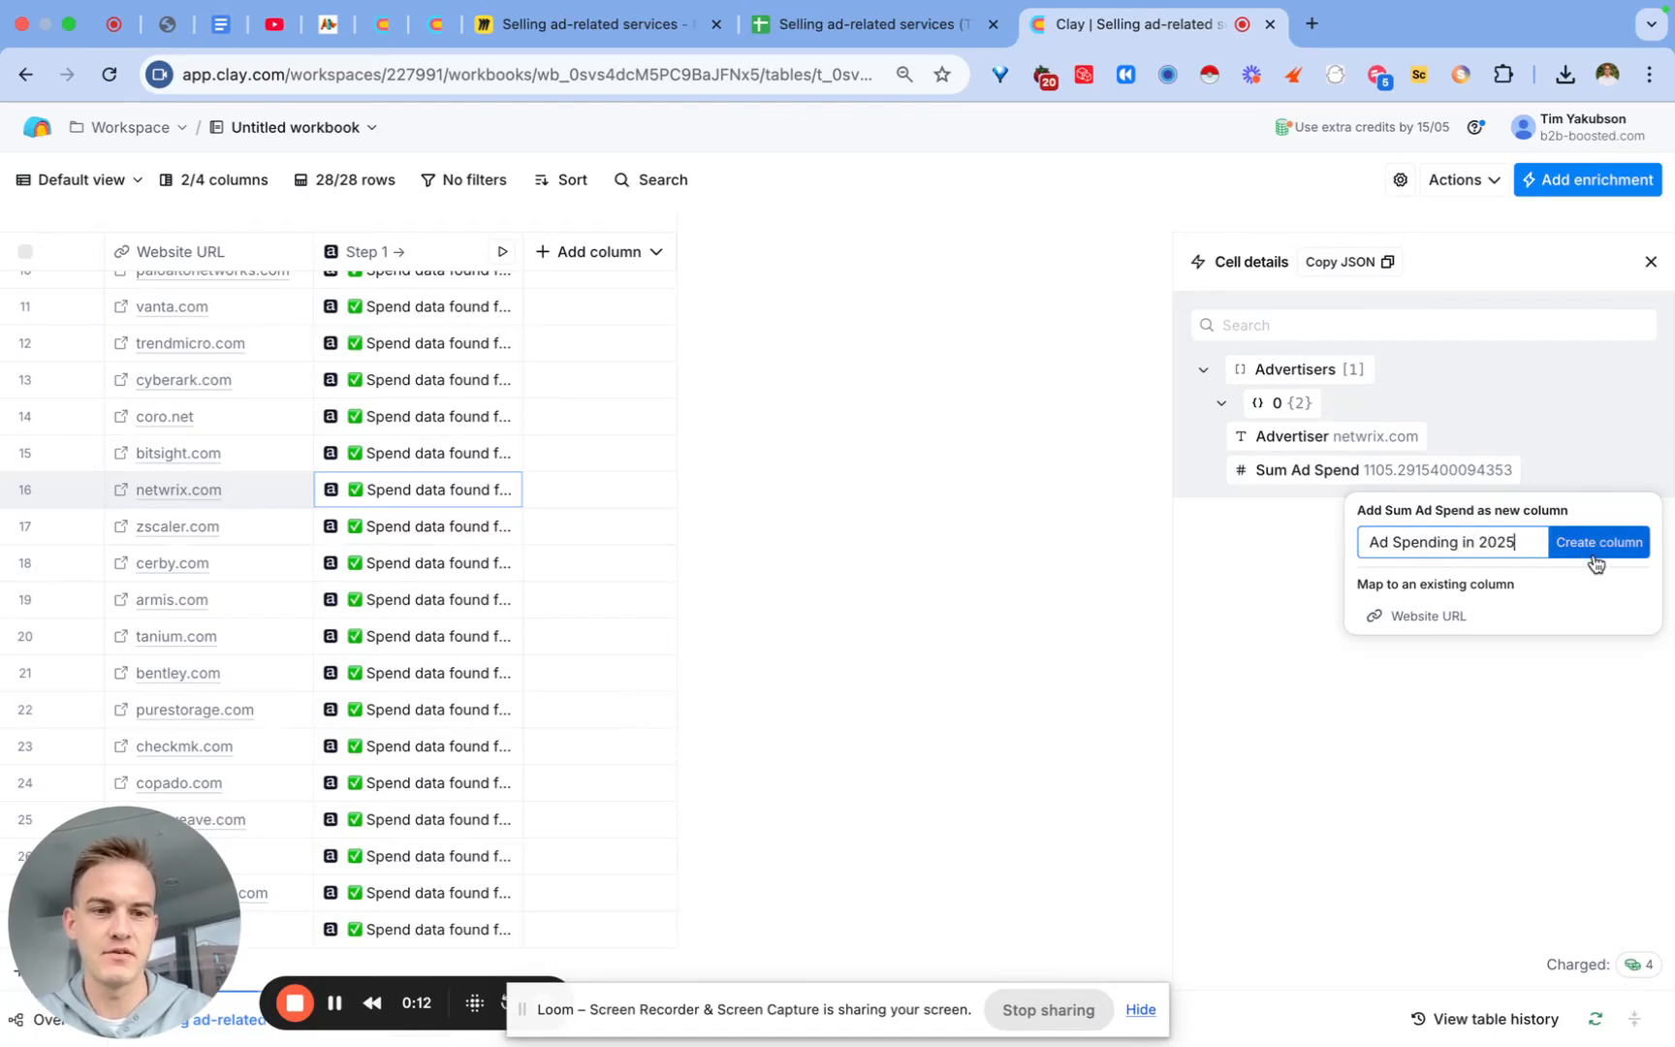
left_click(1597, 550)
left_click(1650, 262)
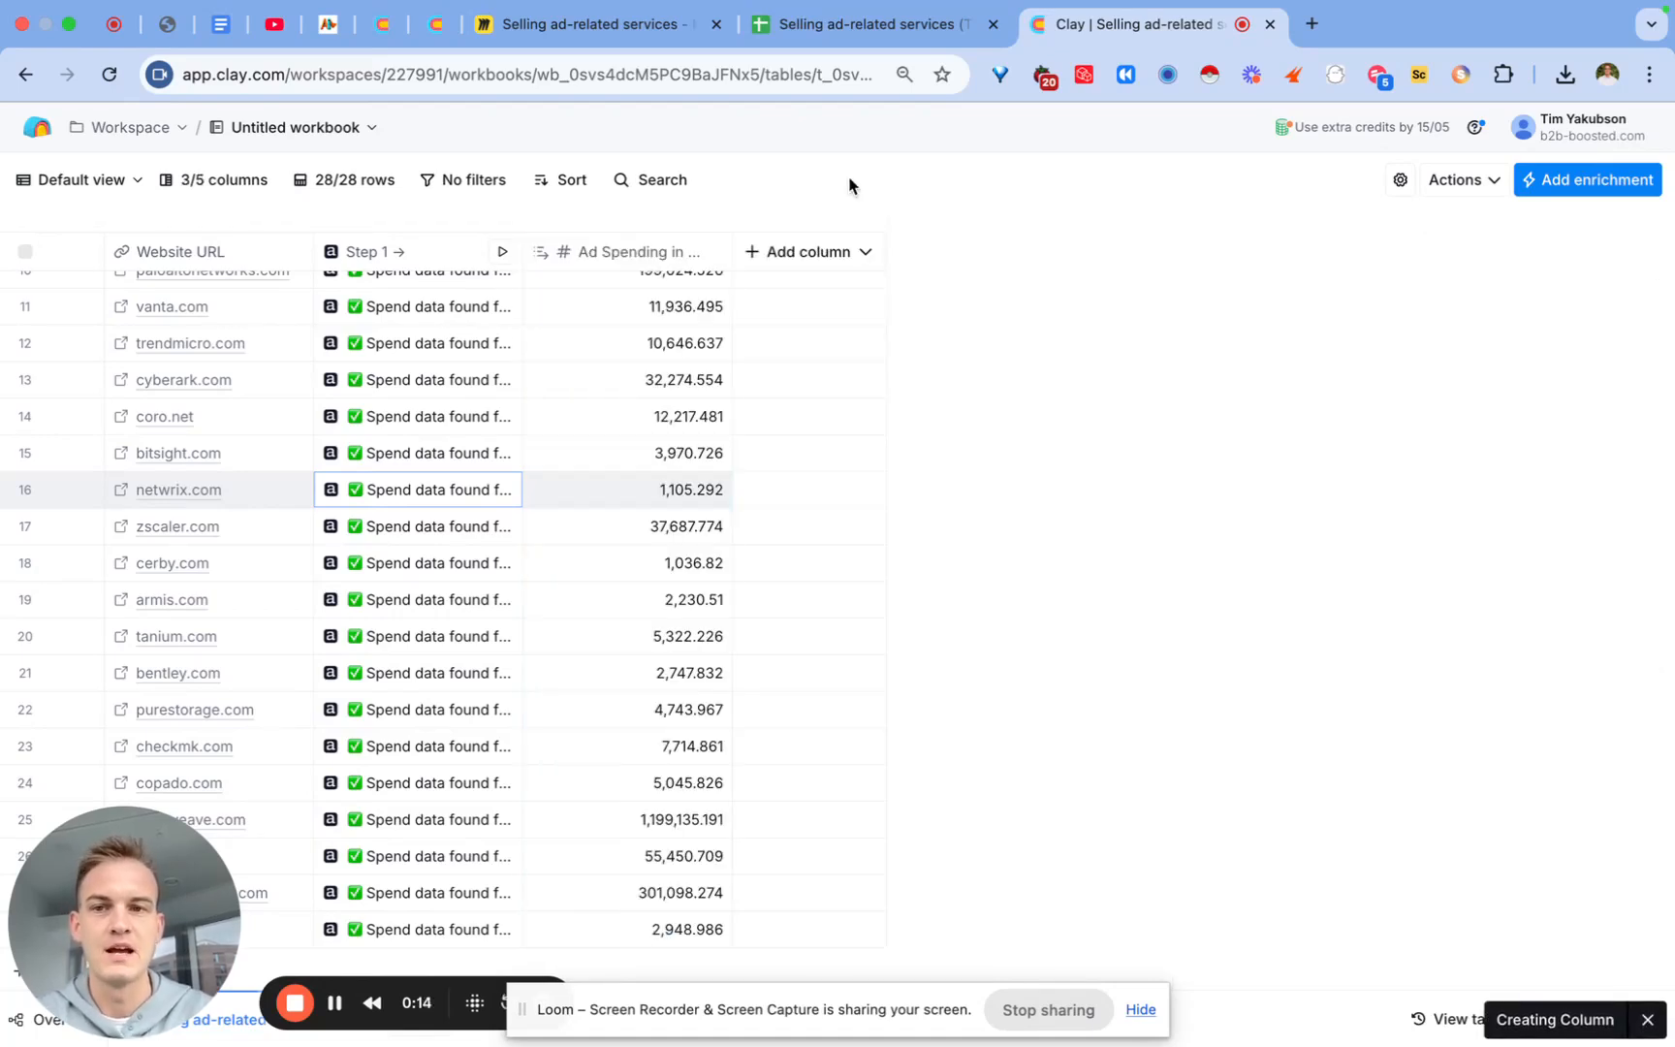
Step: In Miro, pan right and select the Step 3 box 'If they spend >$2k, find the best ads!'
left_click(658, 25)
scroll(776, 475, "right", 10)
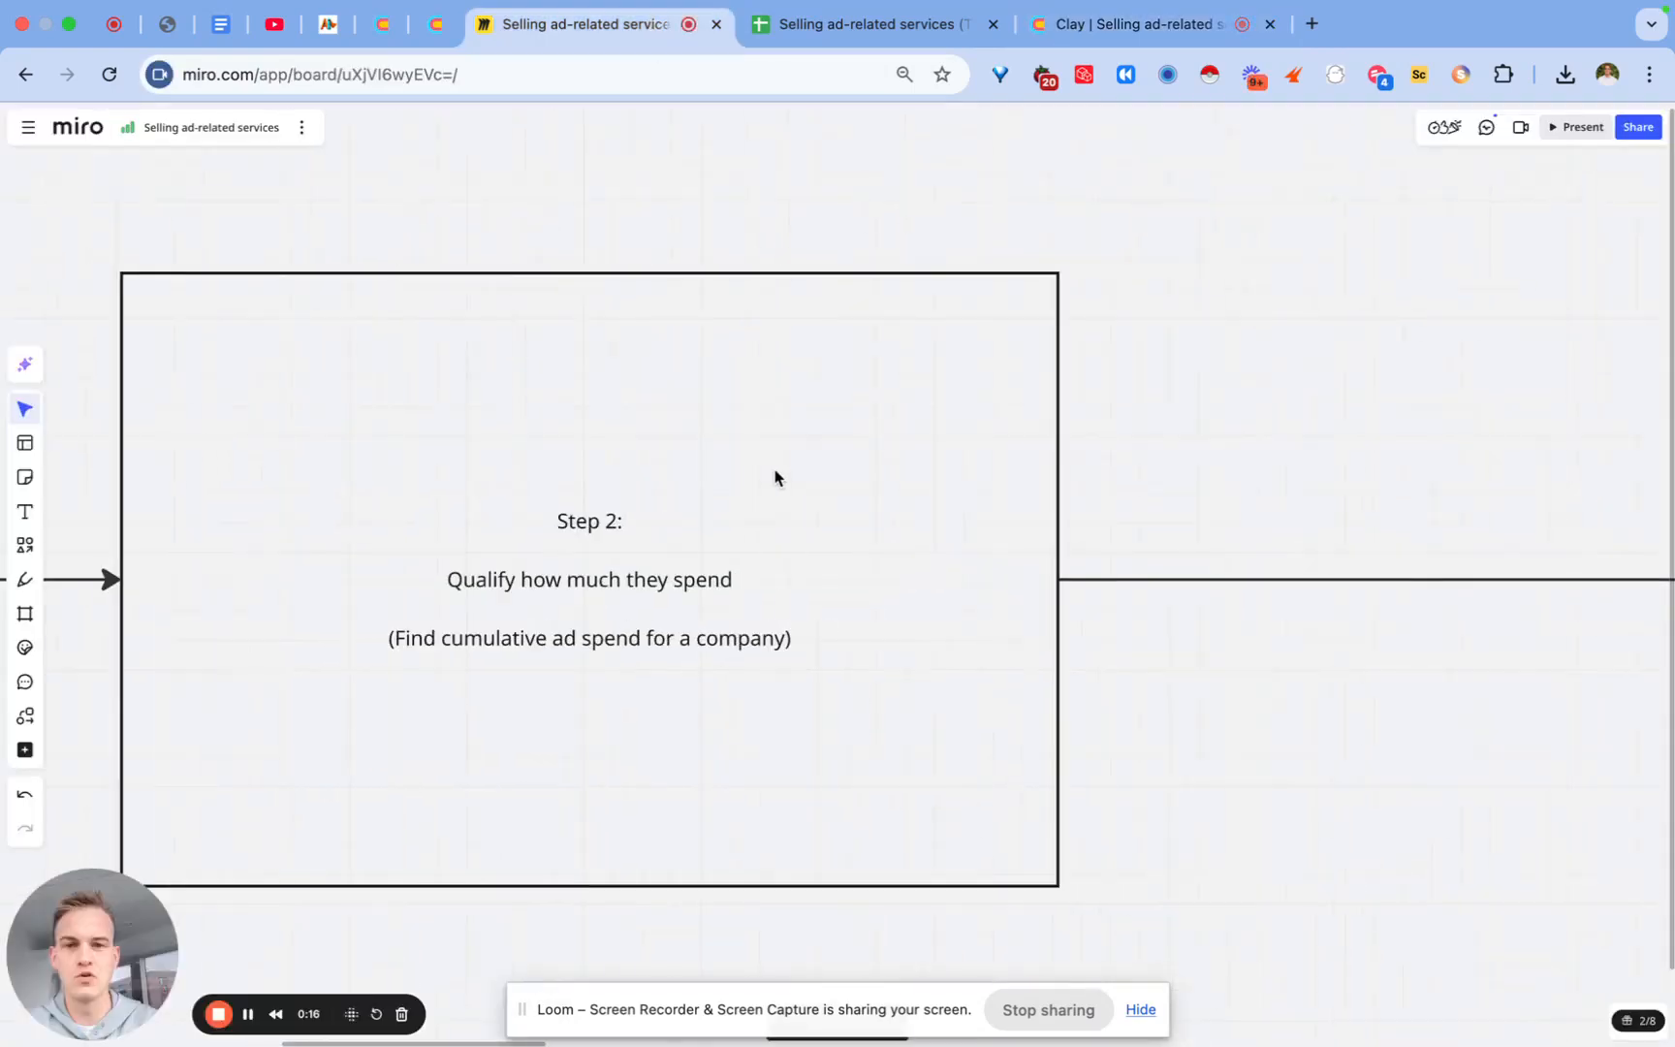
scroll(775, 475, "right", 7)
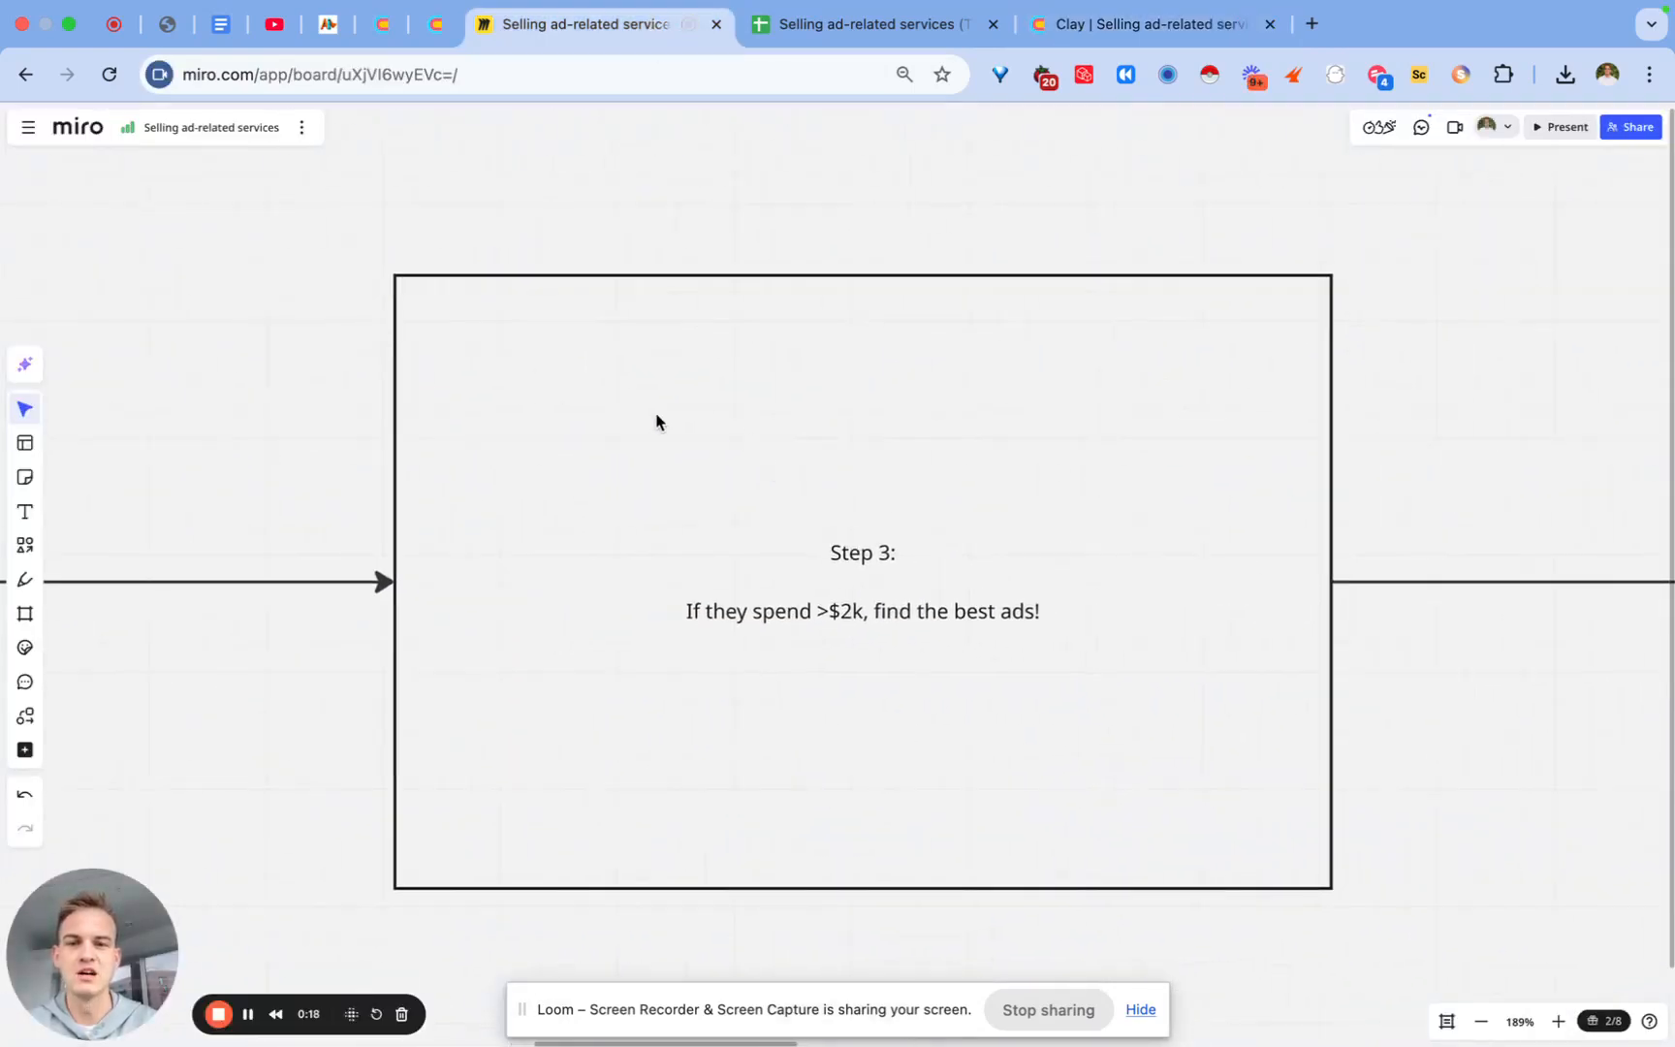
left_click(736, 613)
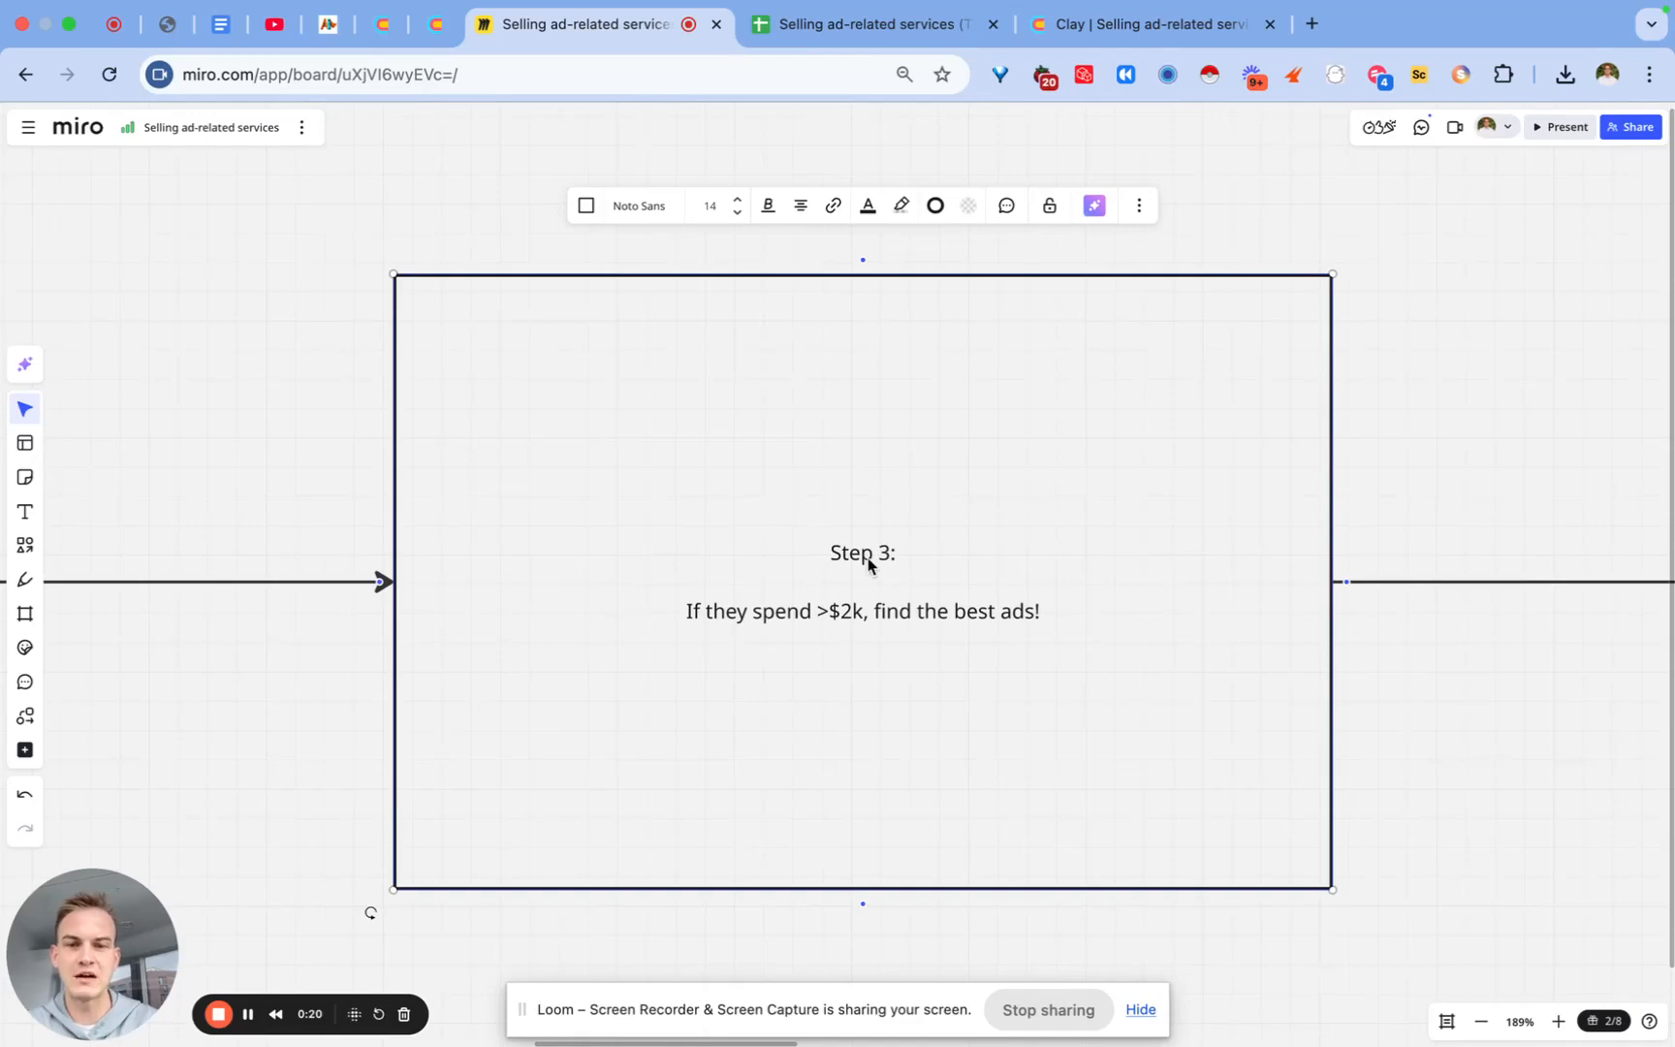
Step: Add the Adbeat 'Find top ads published by a company' enrichment to the table
left_click(1071, 35)
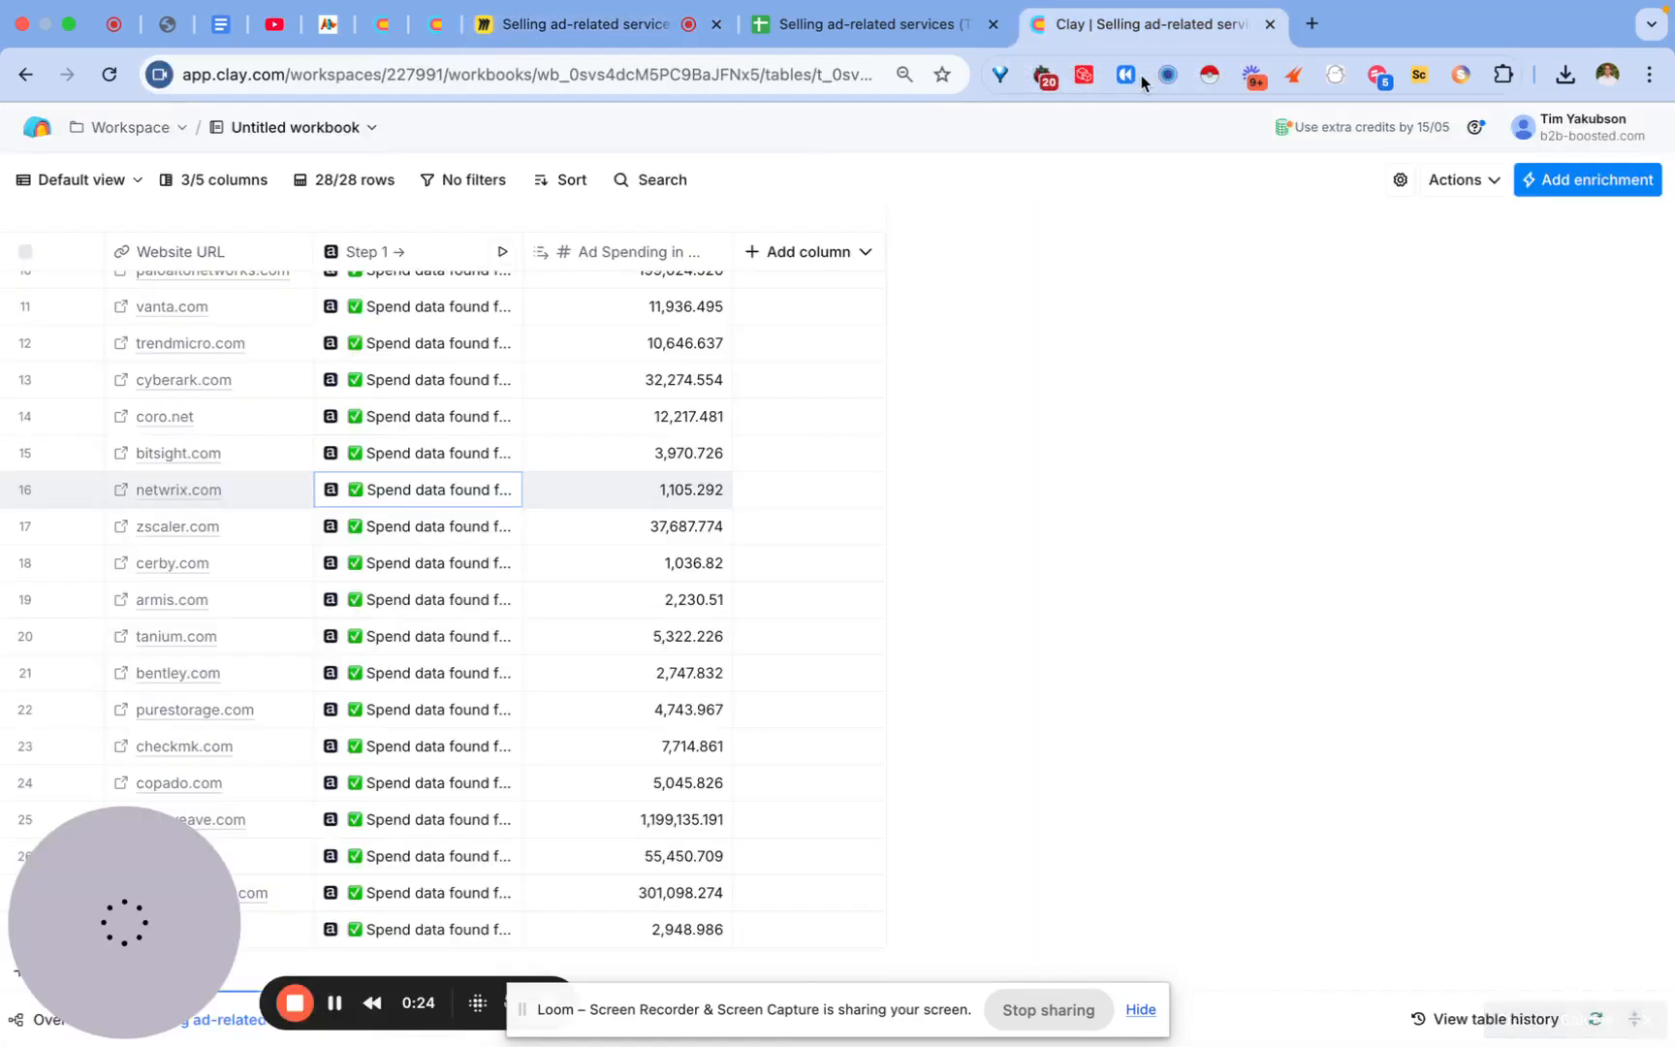
left_click(1575, 180)
type("adbeat")
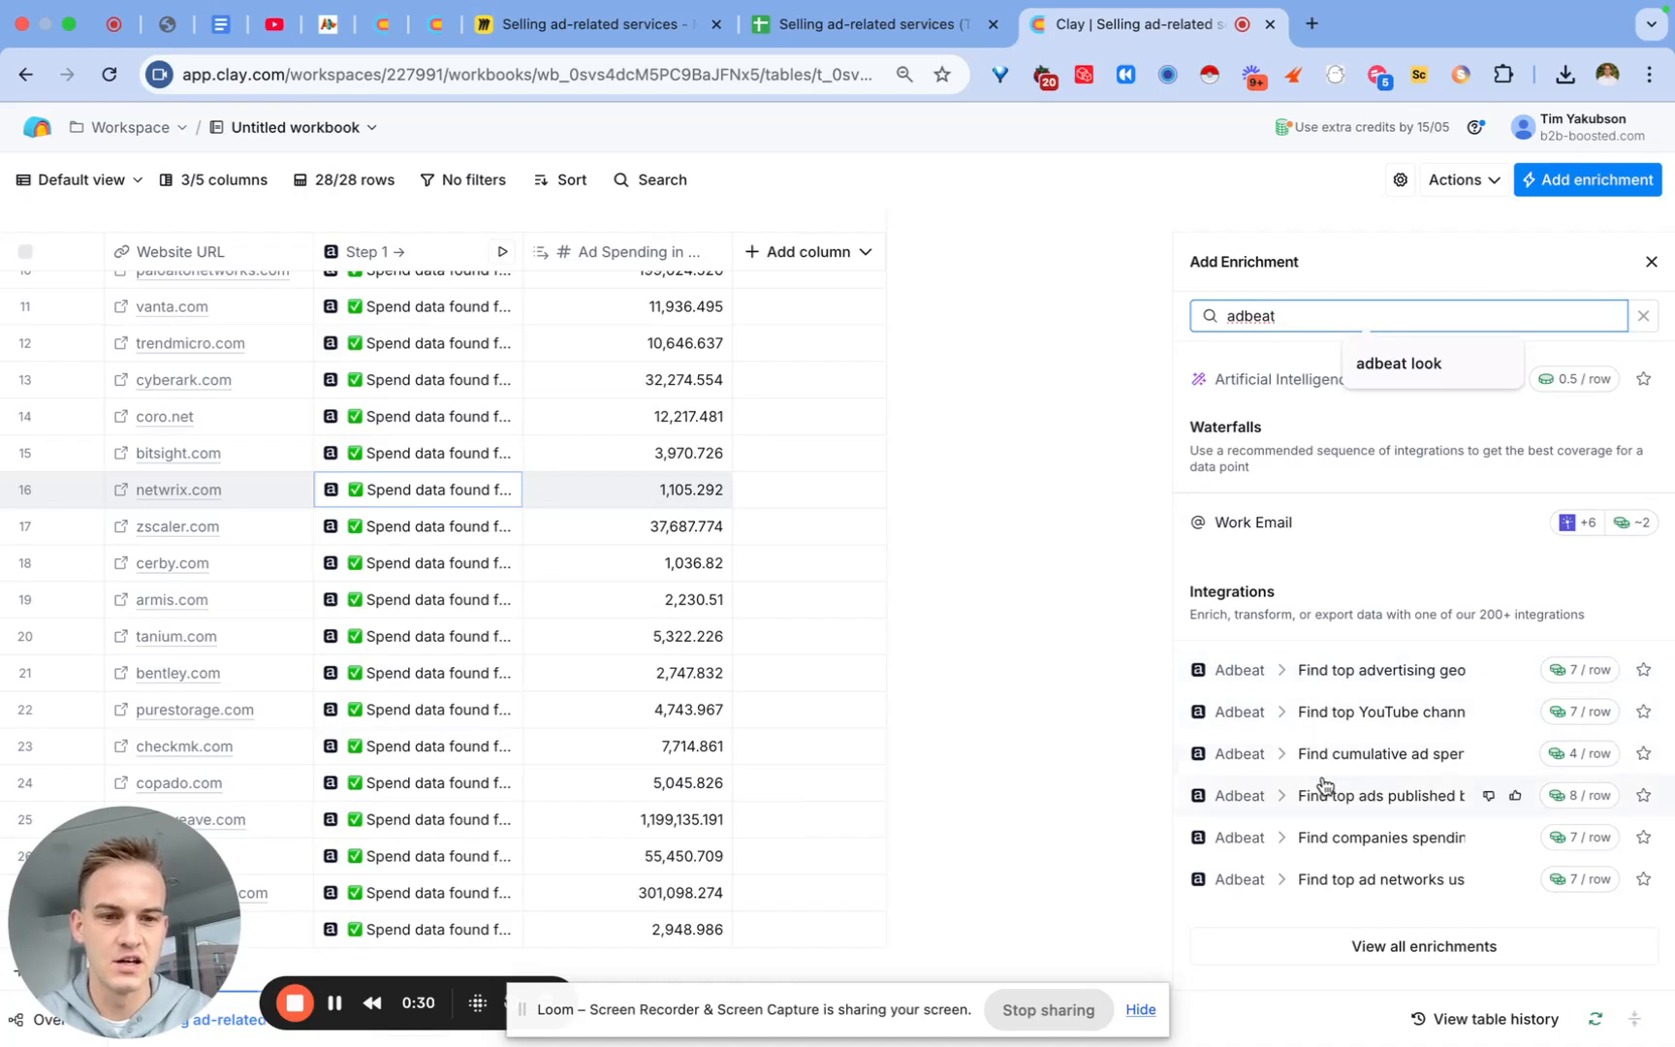
left_click(1367, 804)
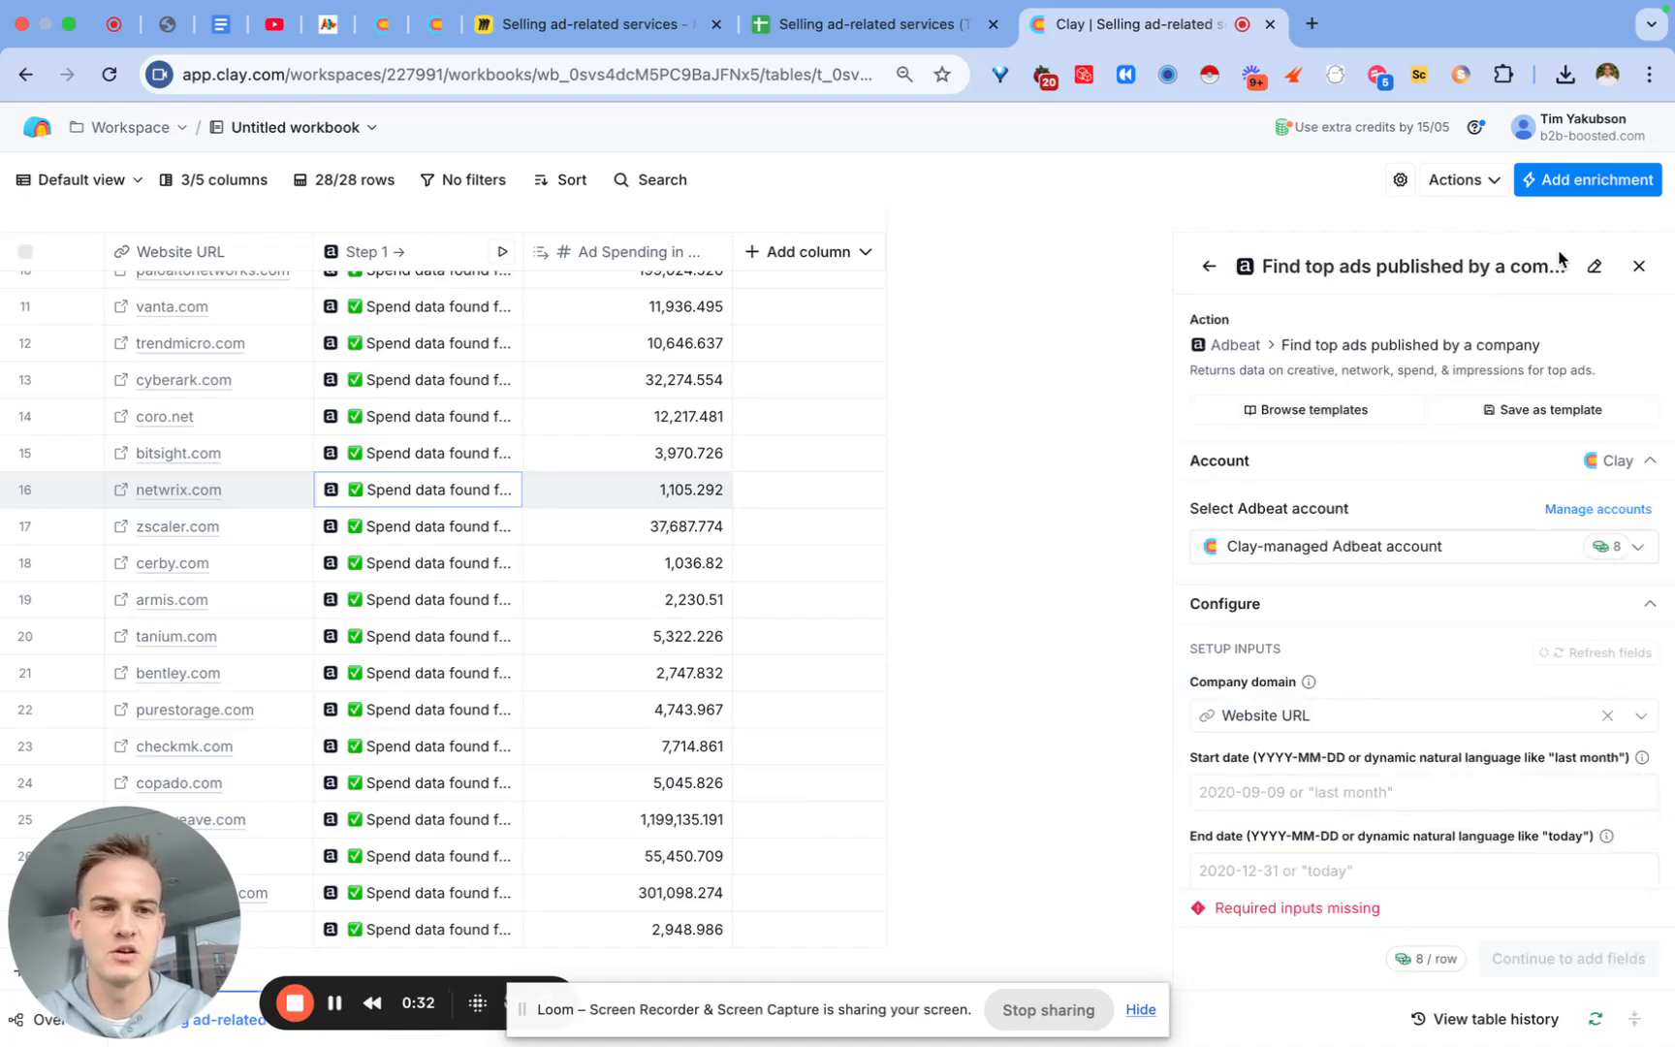
Step: Set the top-ads lookup's start date to 2025-01-01 and end date to today
scroll(1265, 581, "down", 3)
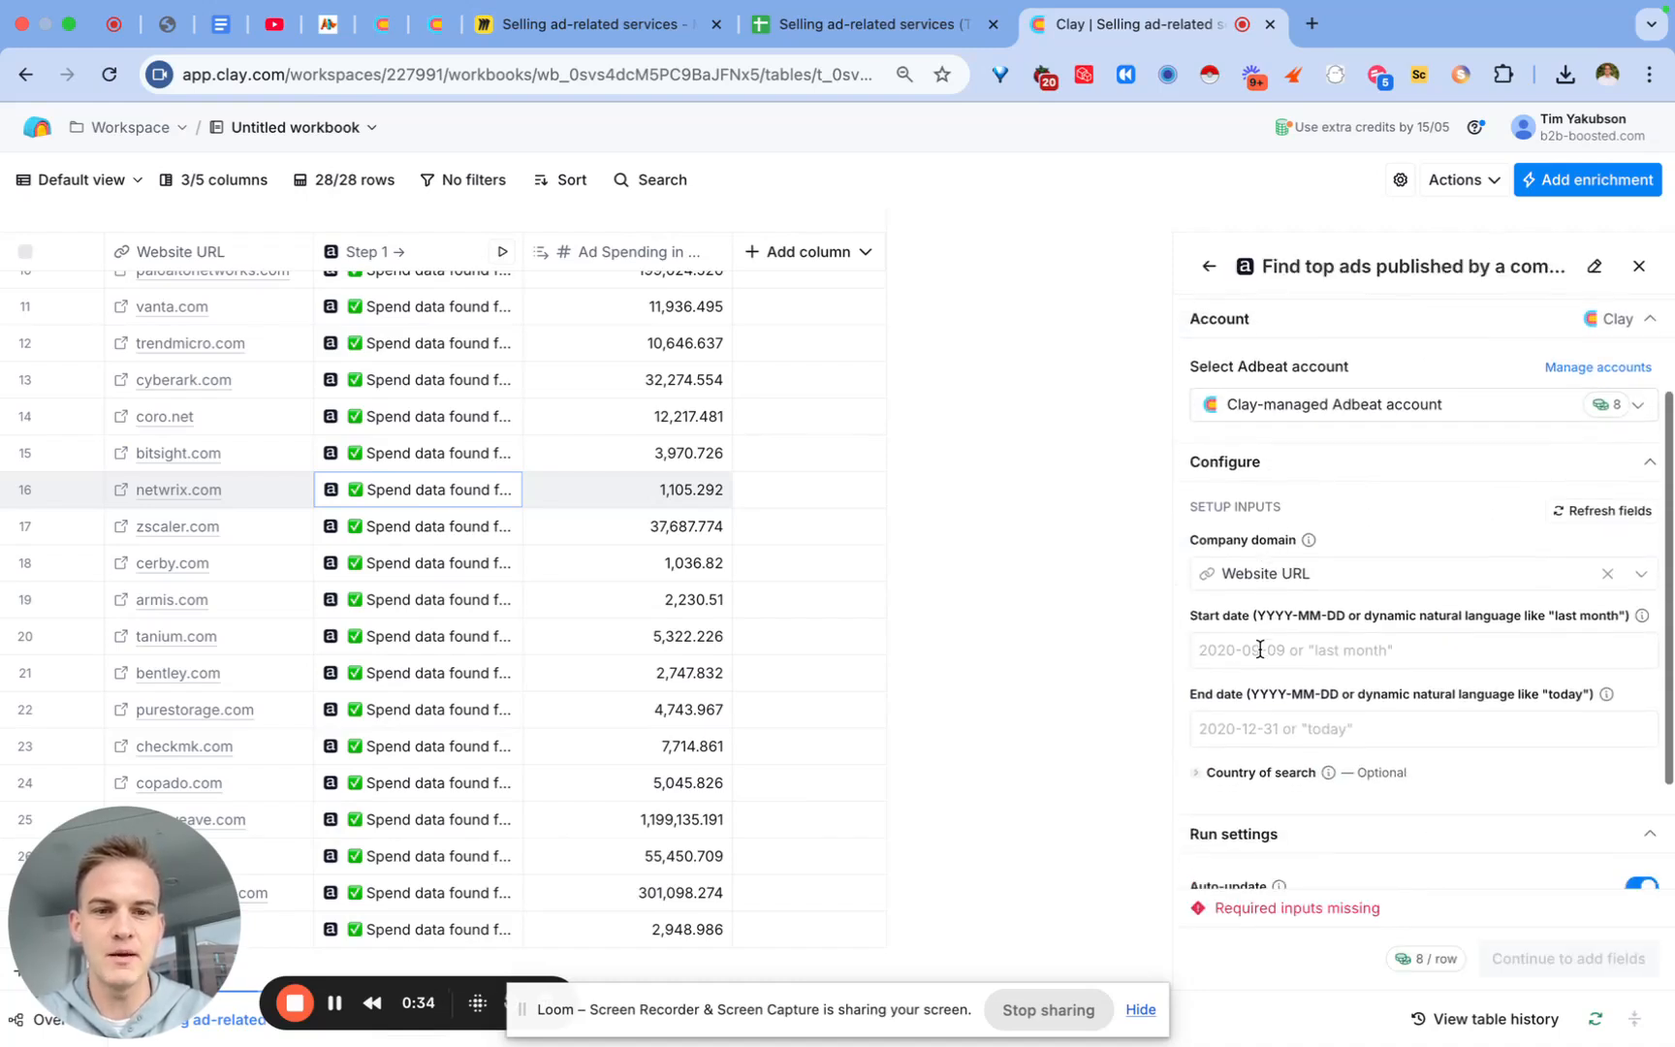
left_click(1260, 650)
type("2025-01-01")
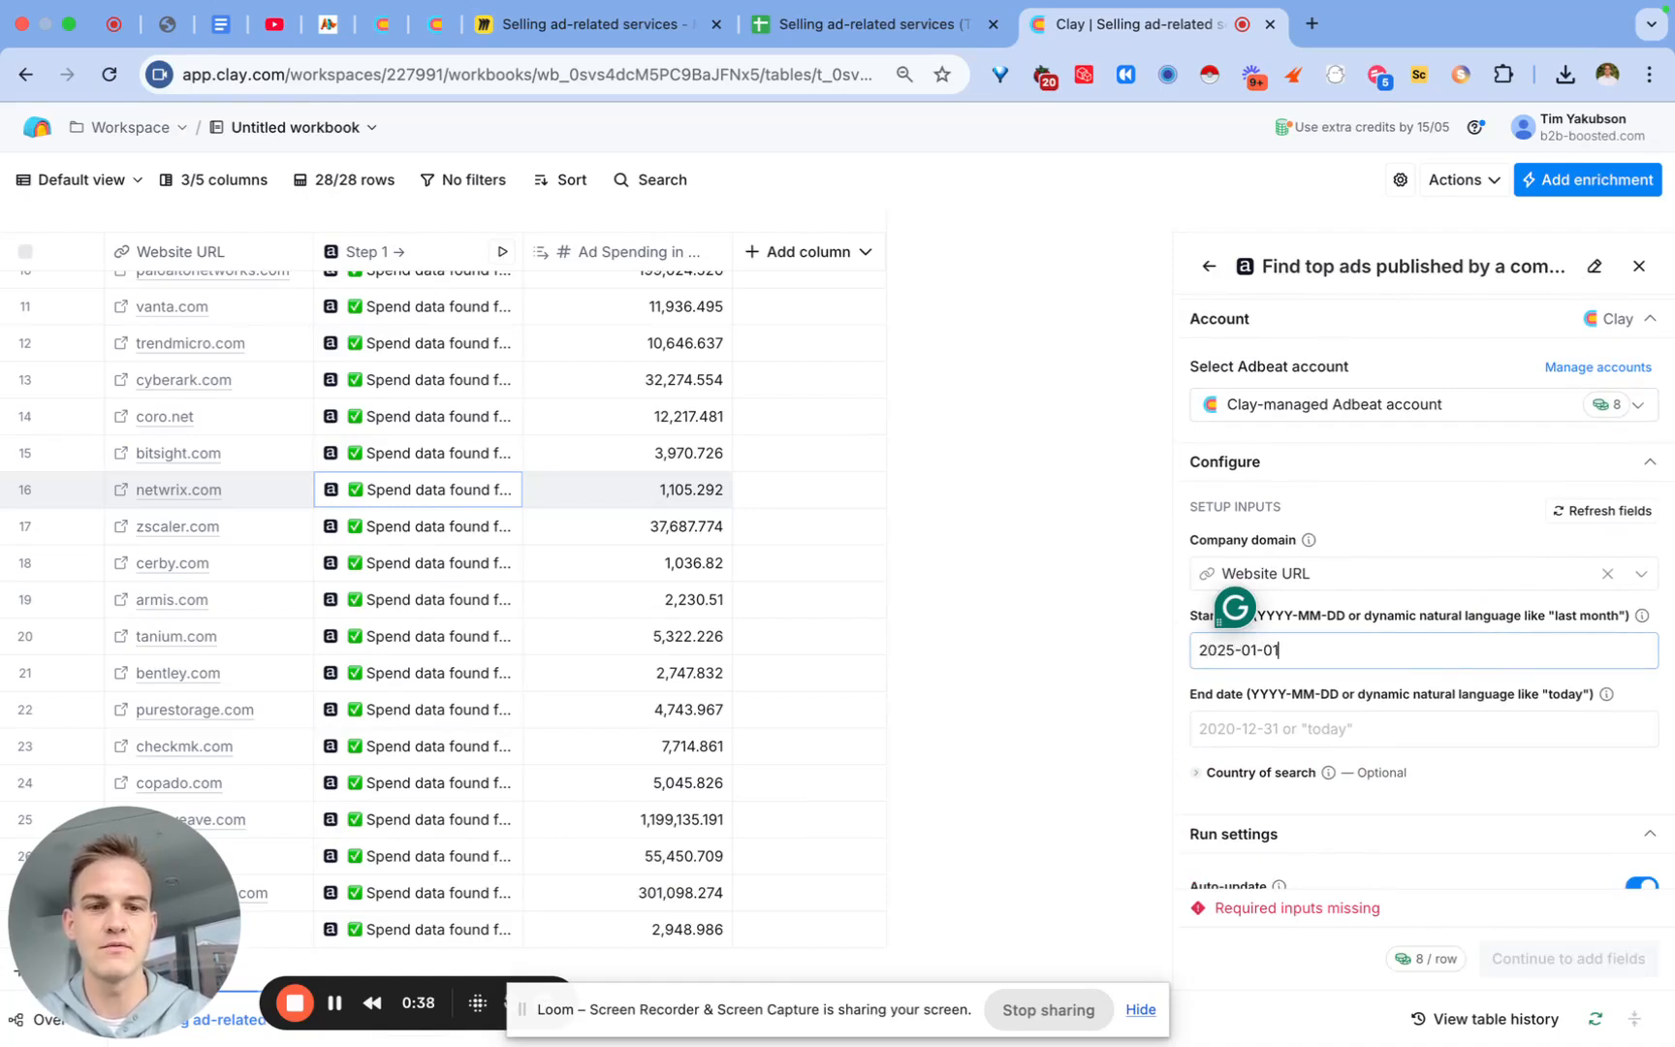
key("Tab")
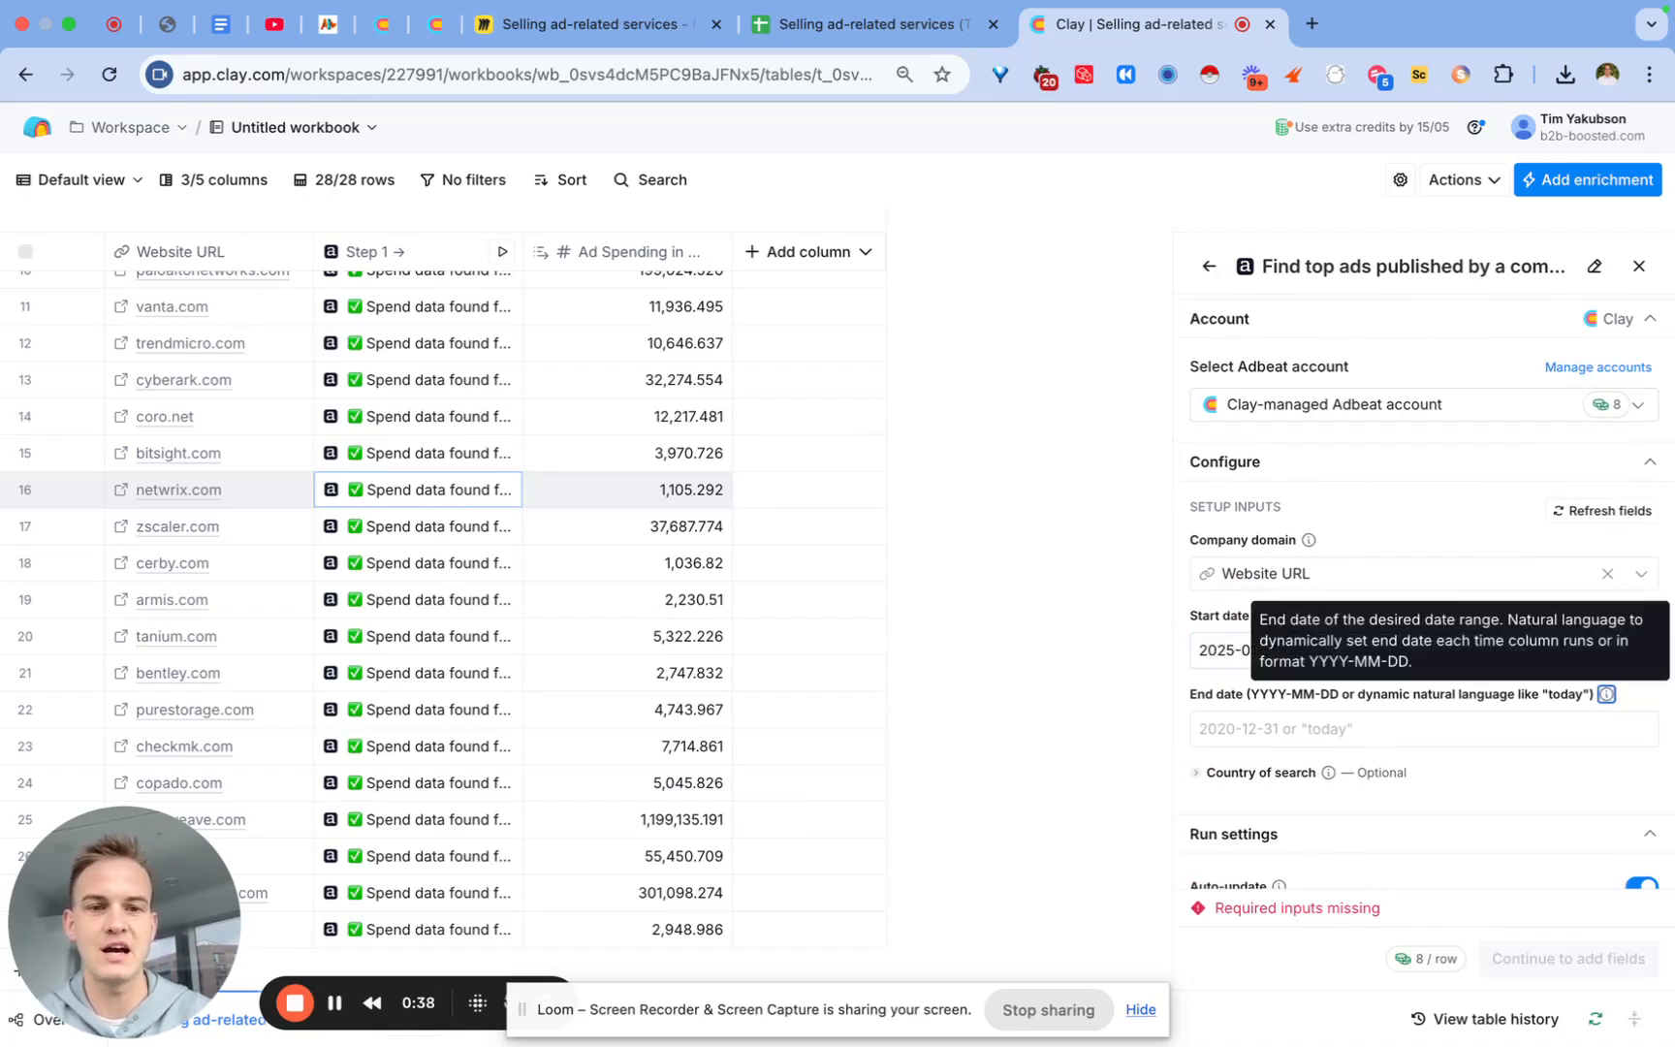
left_click(1245, 734)
type("today")
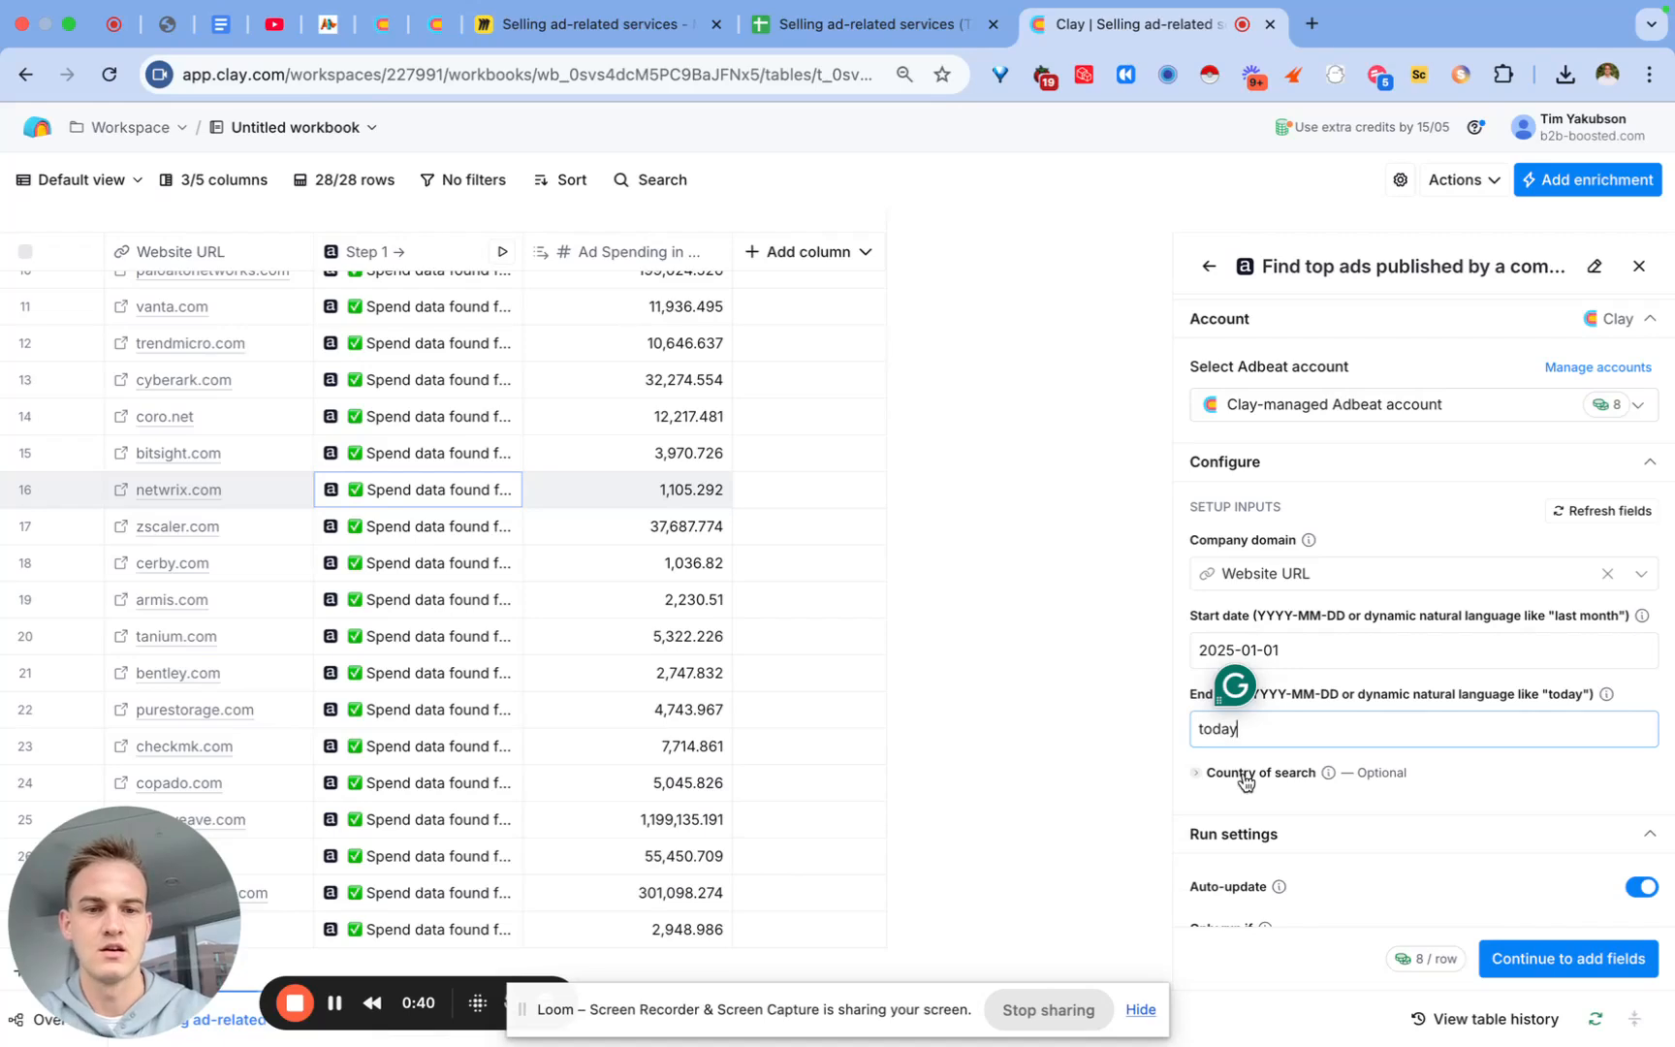
Step: Set the top-ads lookup's country of search to United States
left_click(1246, 772)
left_click(1245, 809)
type("uni")
left_click(1241, 857)
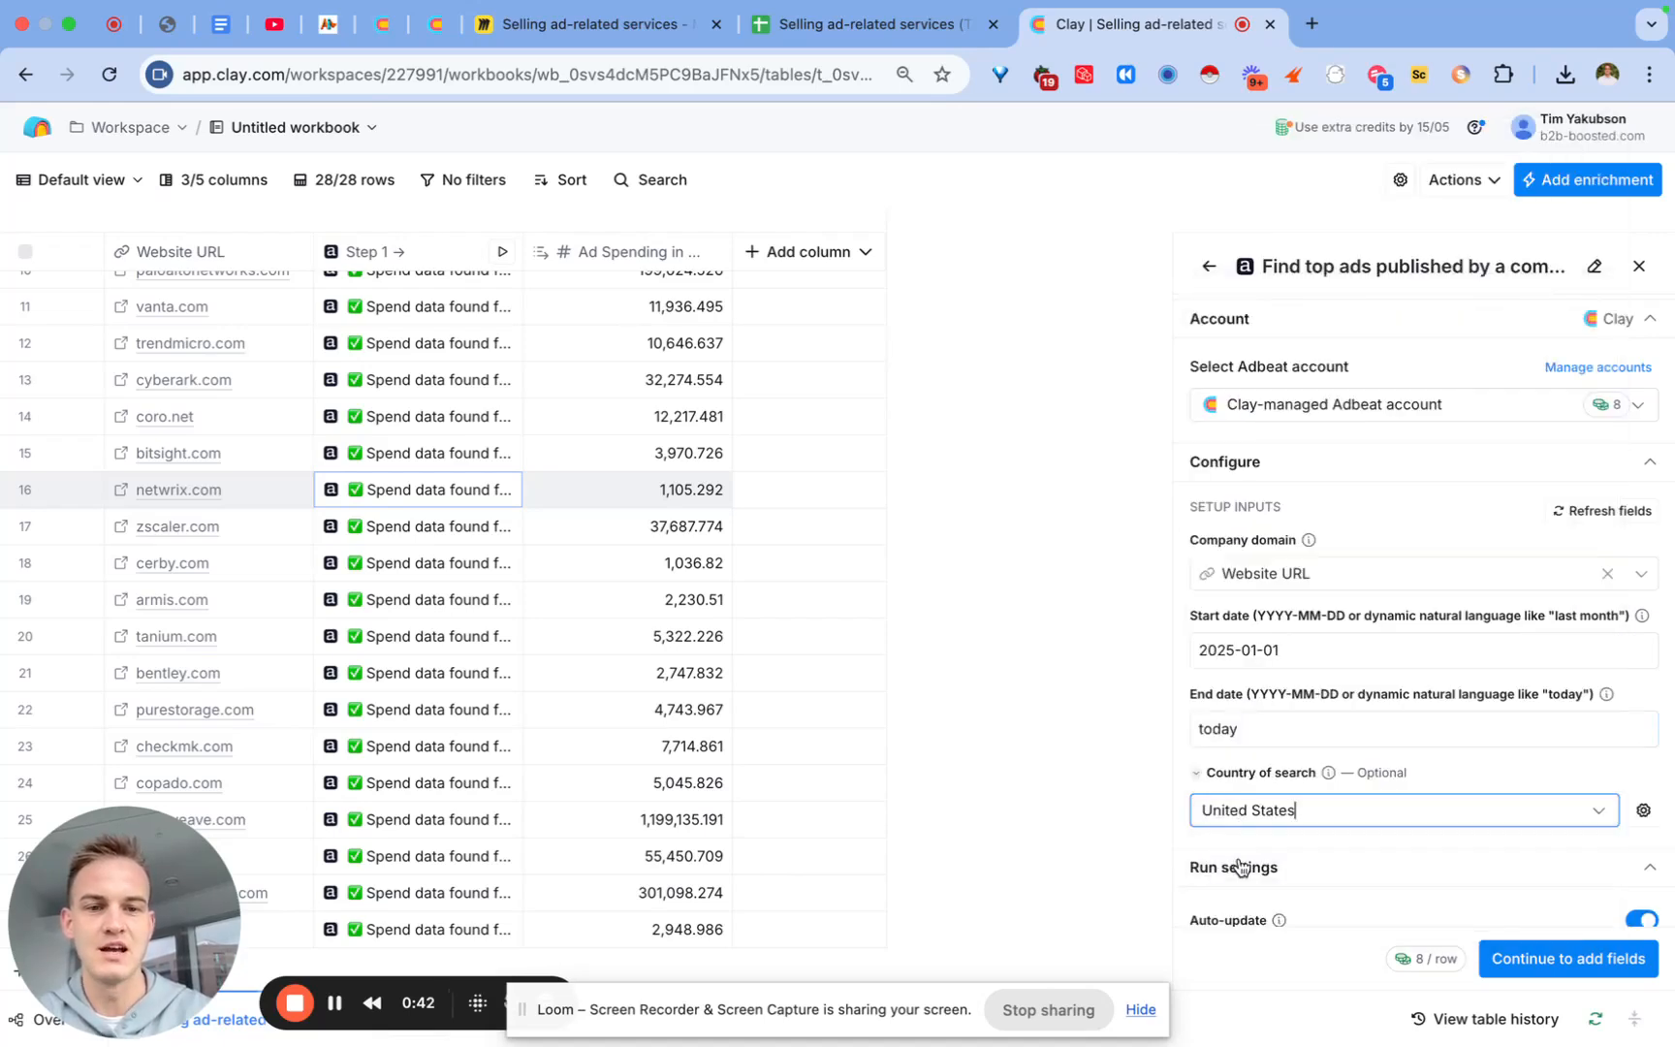
left_click(1451, 773)
scroll(1449, 773, "down", 3)
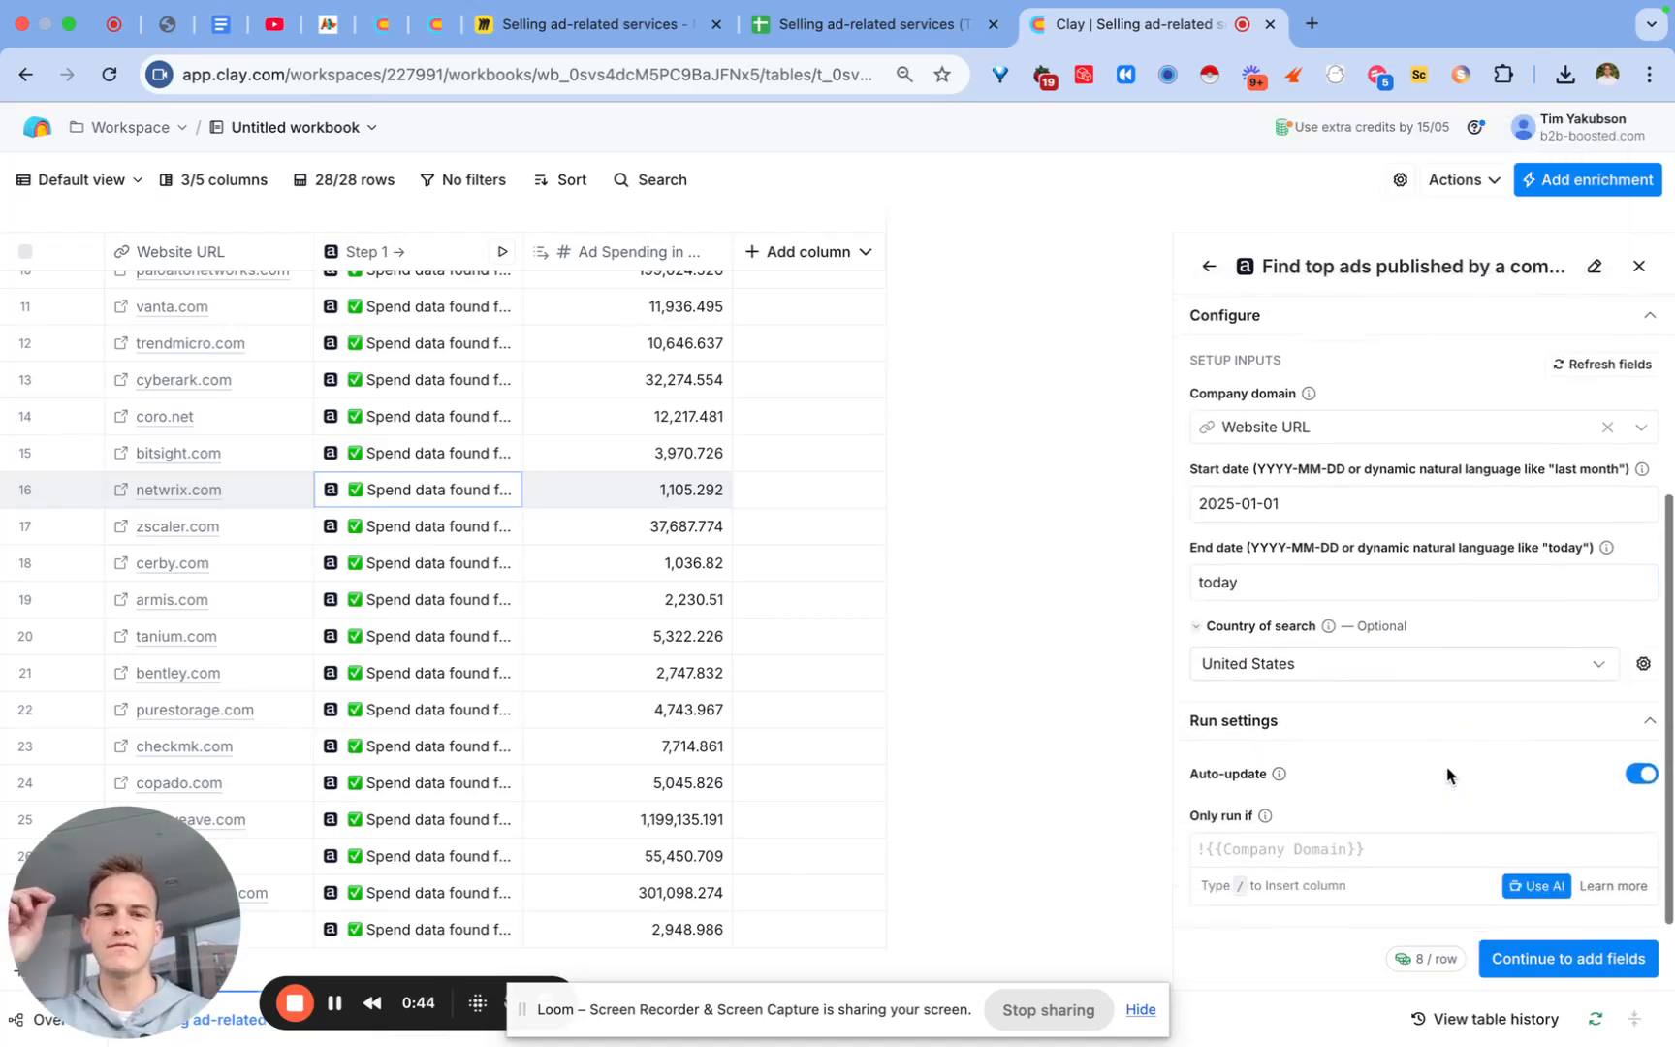
scroll(602, 535, "up", 5)
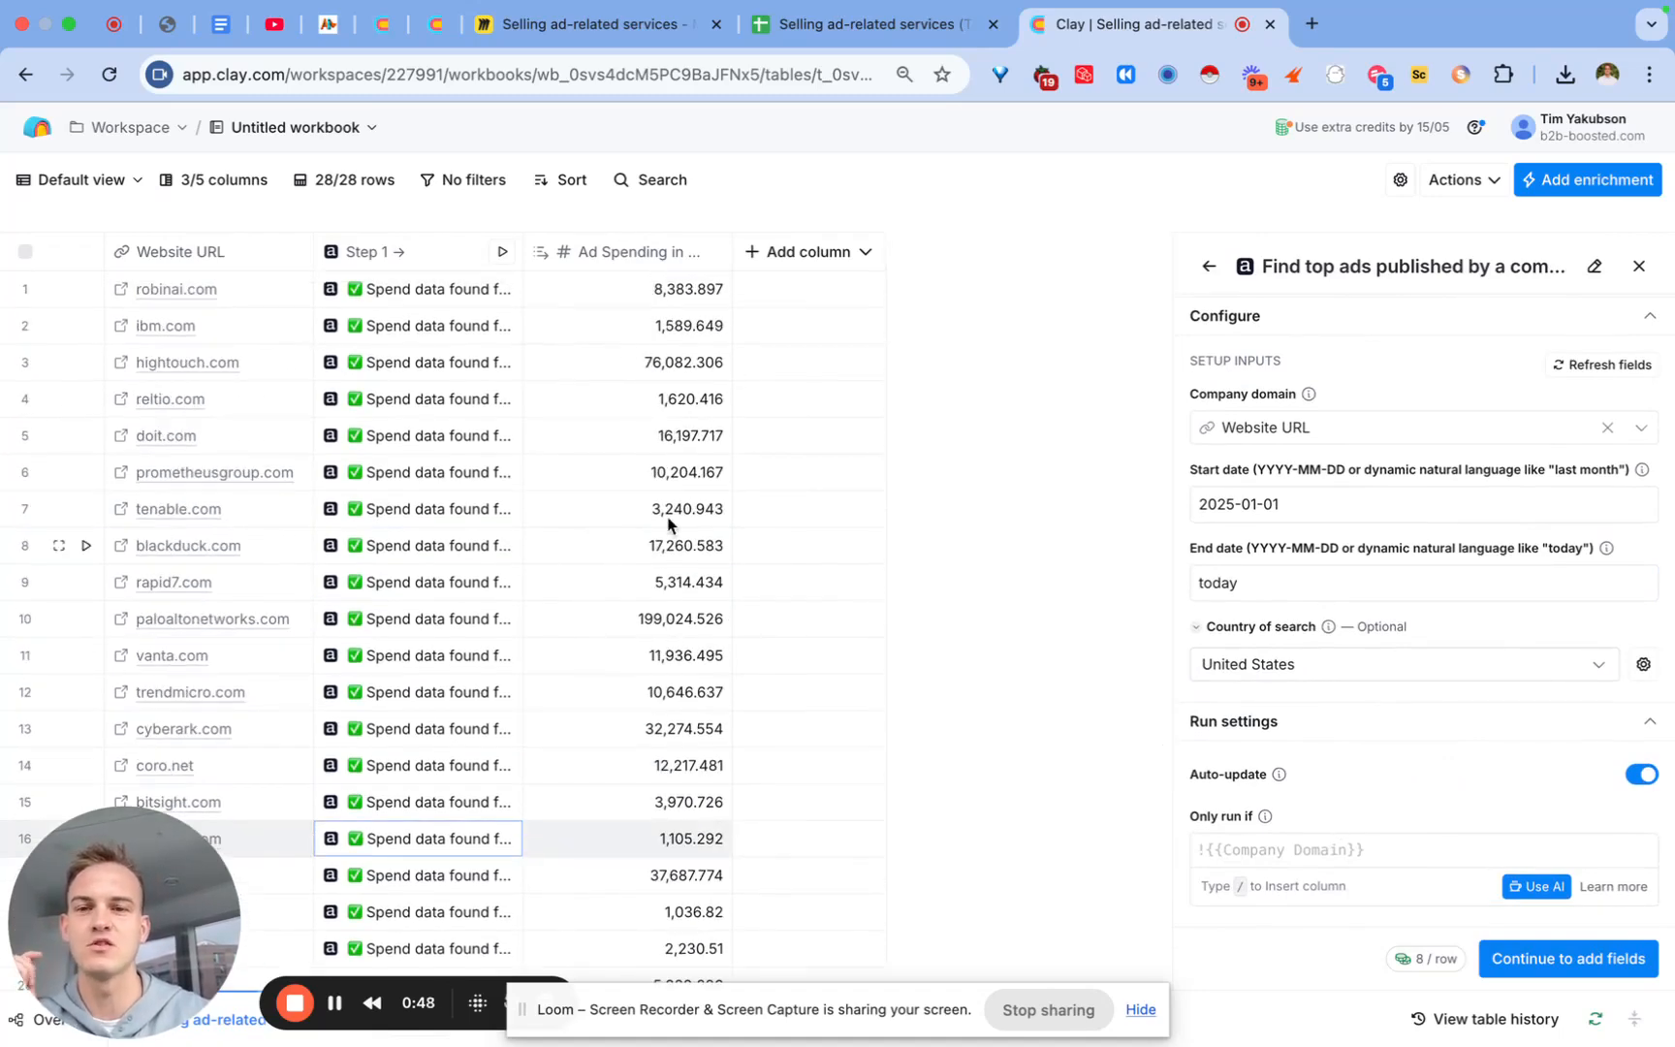
scroll(704, 692, "down", 5)
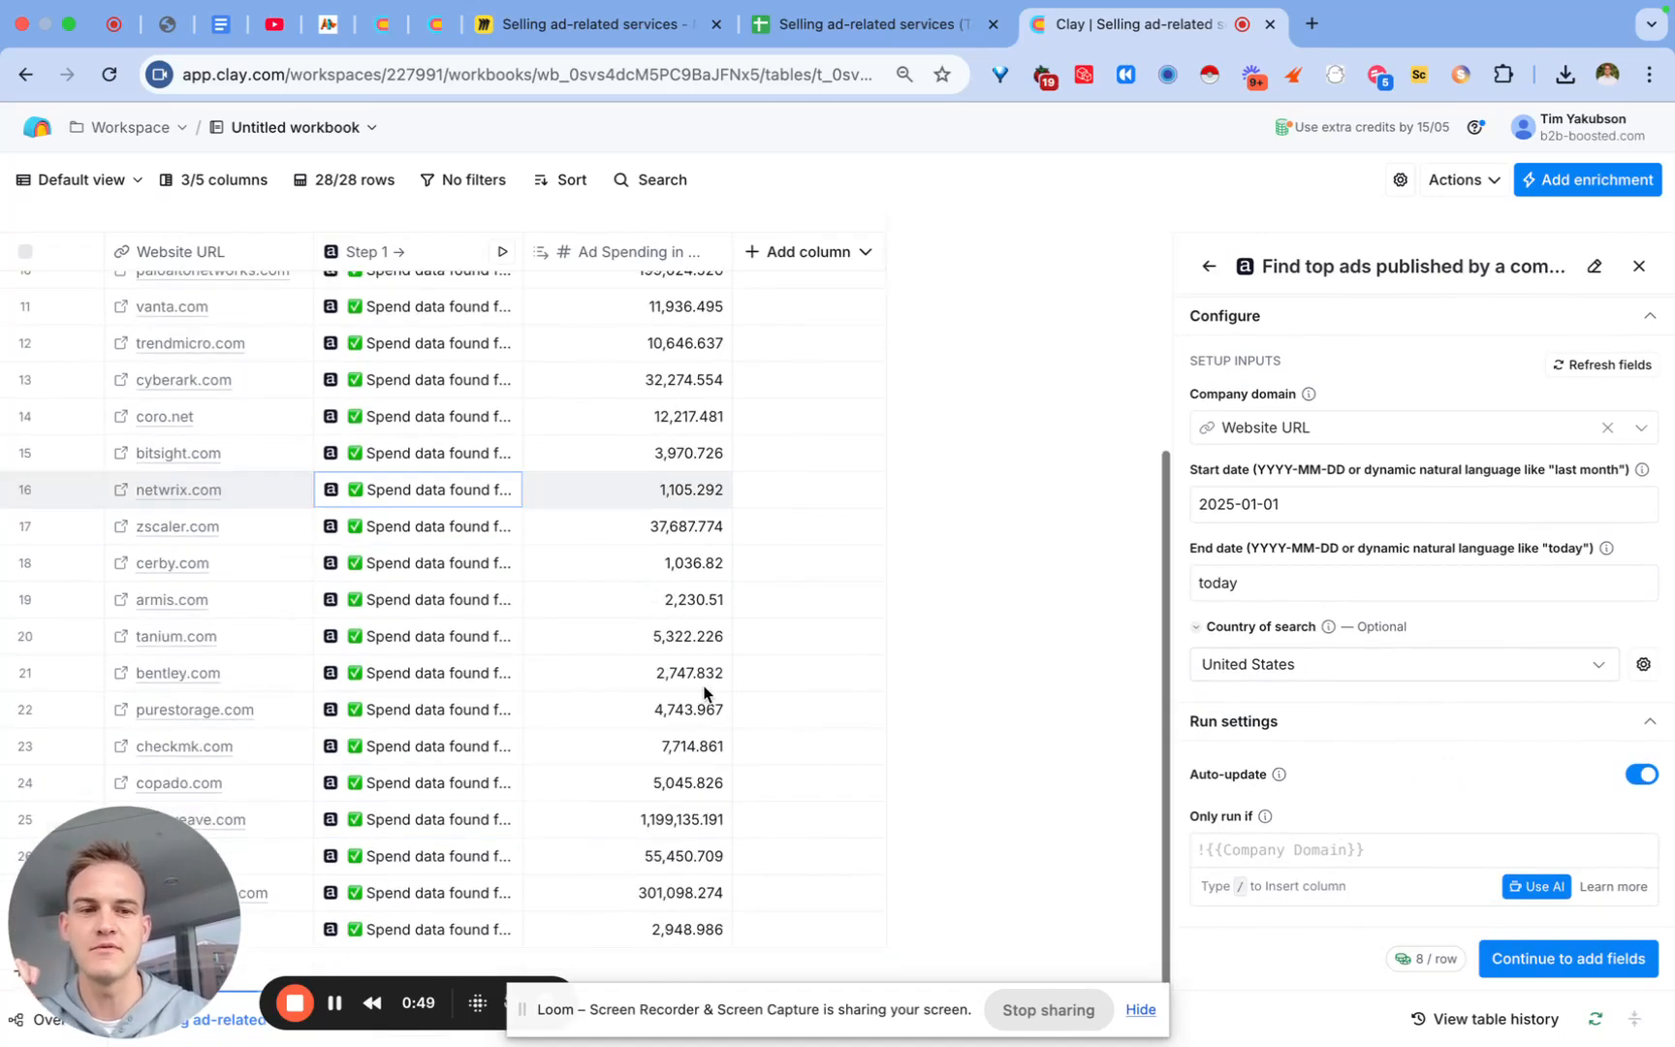
Step: Use AI to generate and save the run condition {{Ad Spending in 2025}} > 1000
left_click(1556, 897)
type("o")
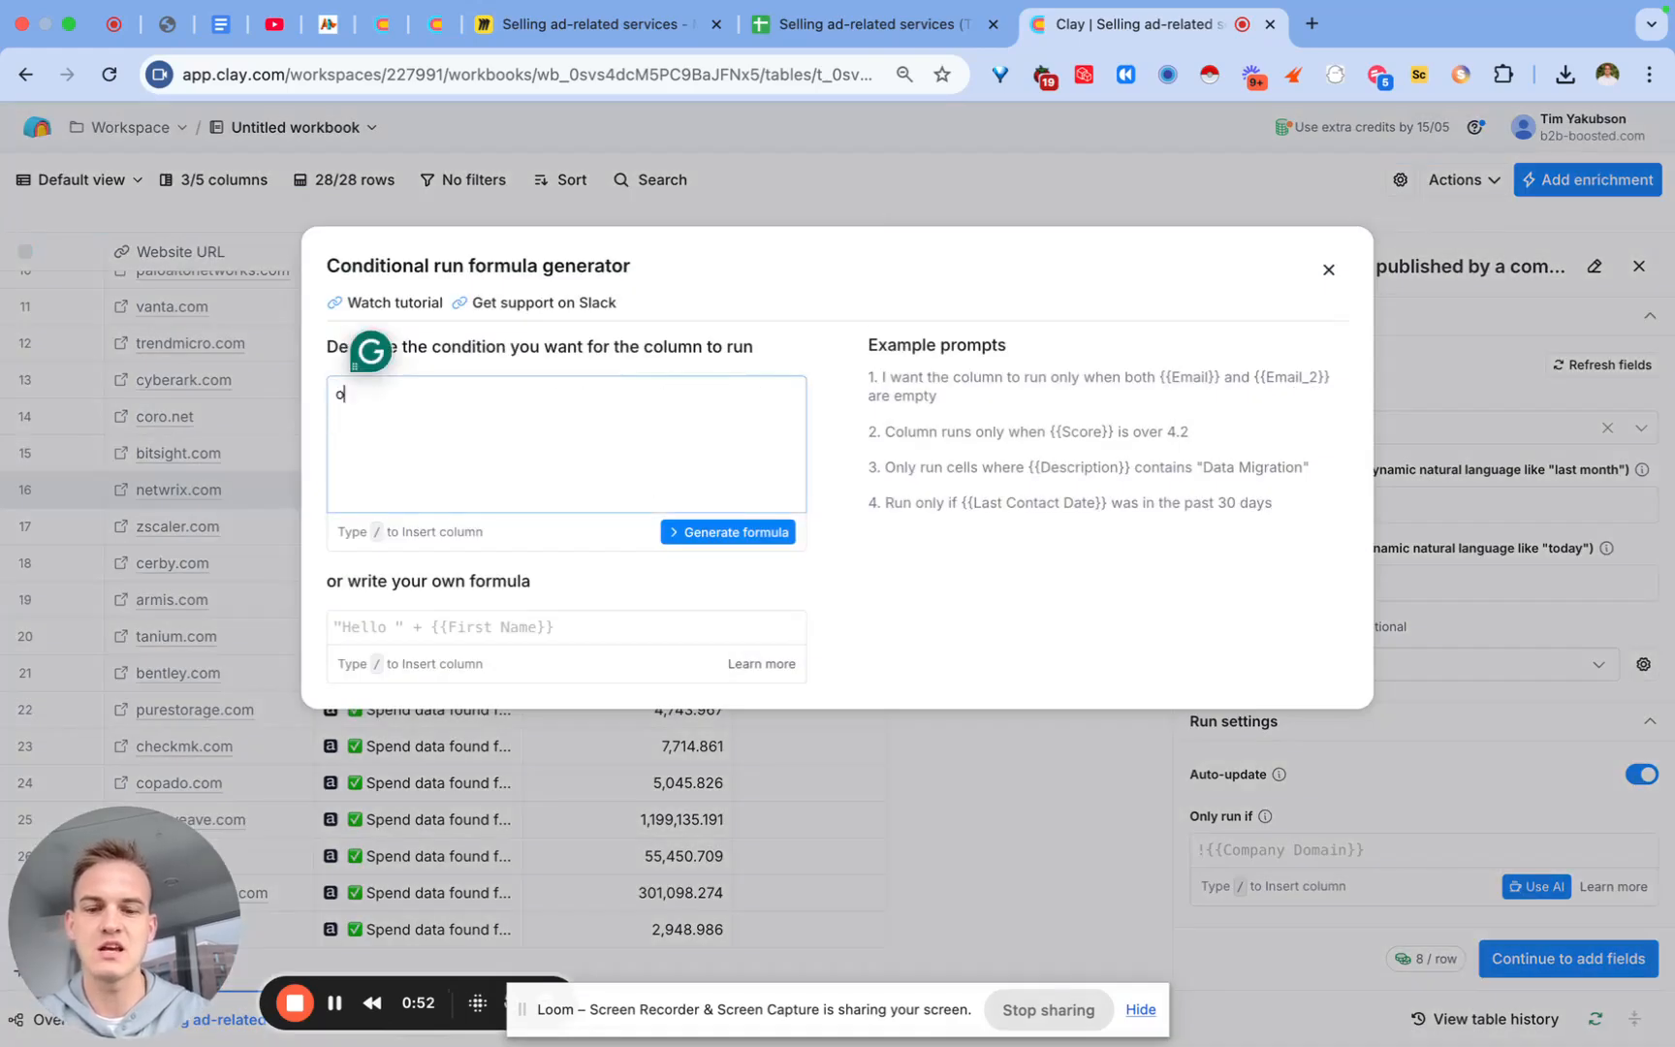
type("nly run if /")
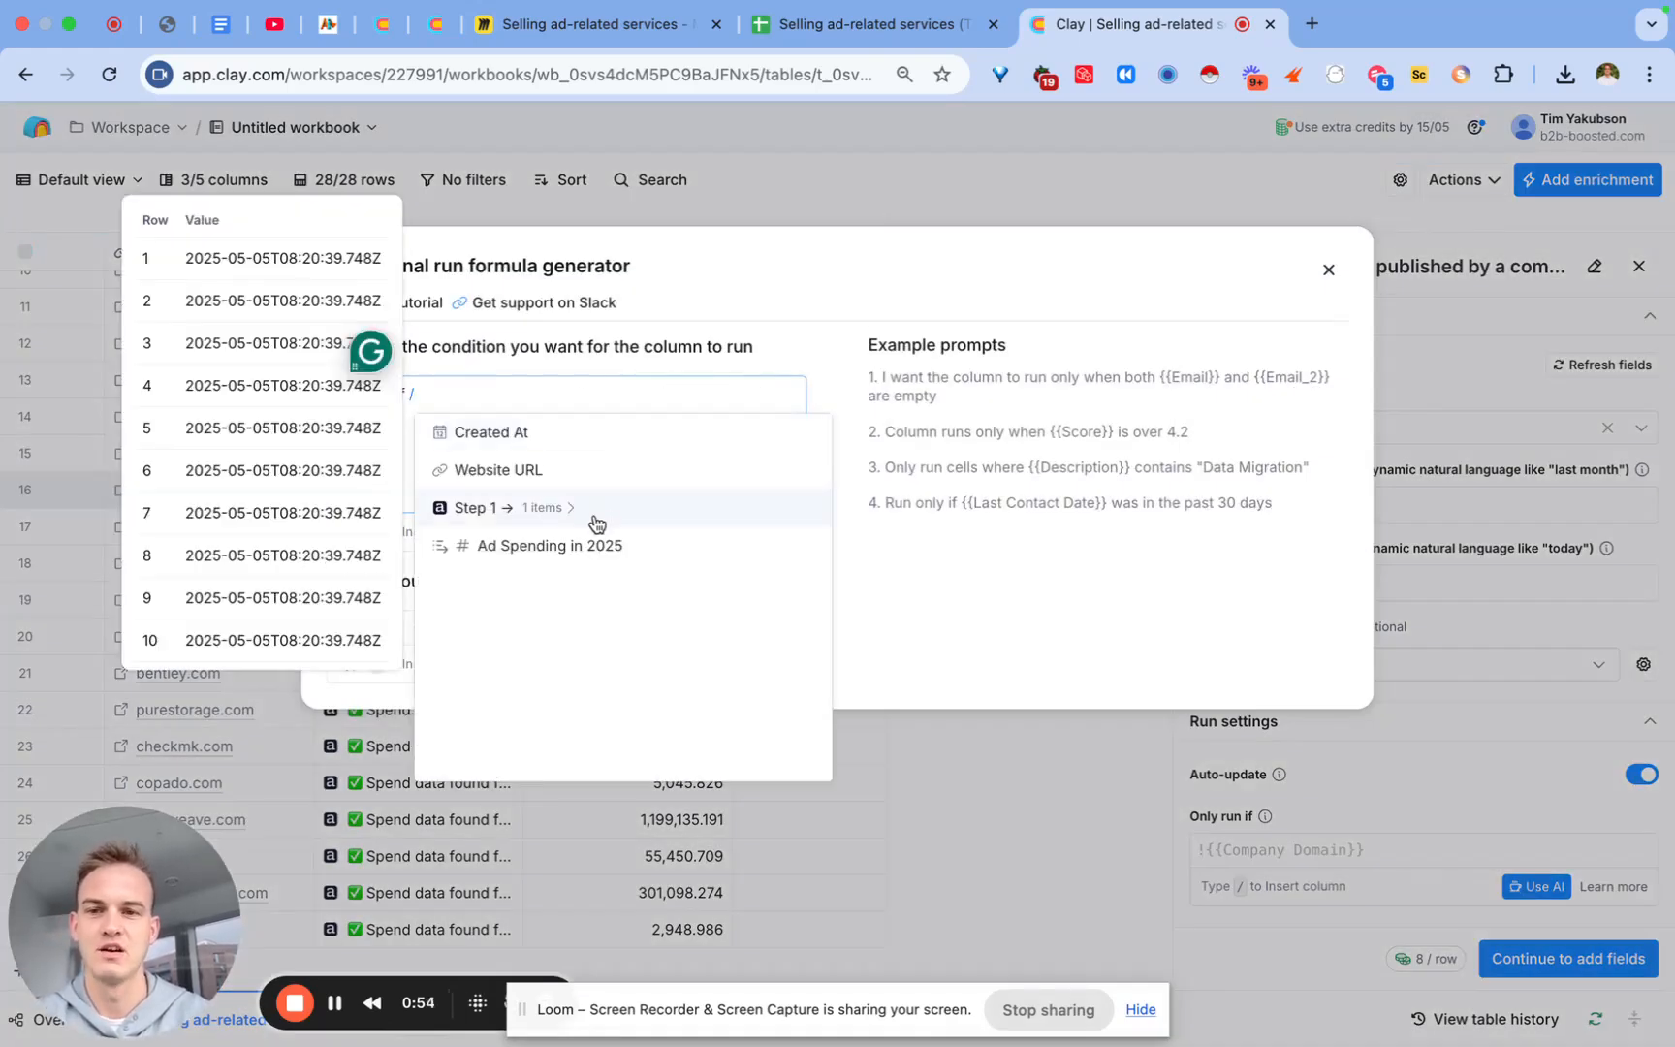
left_click(598, 546)
type("is over 1000")
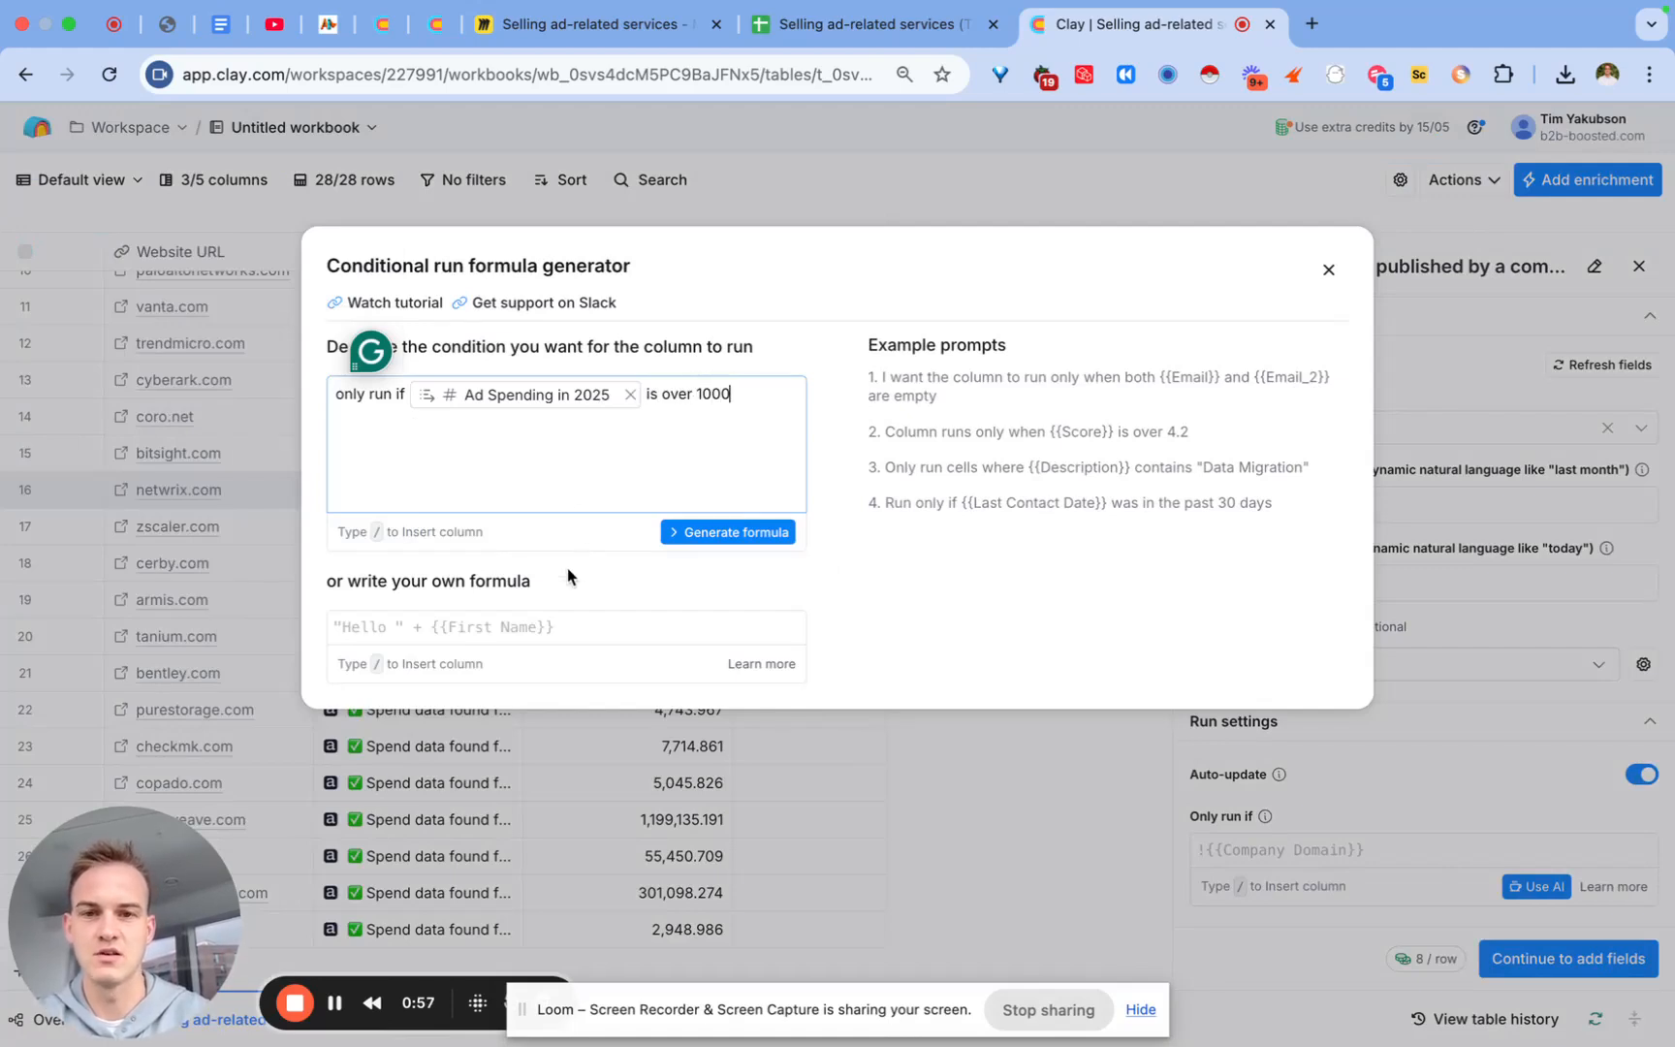
left_click(727, 532)
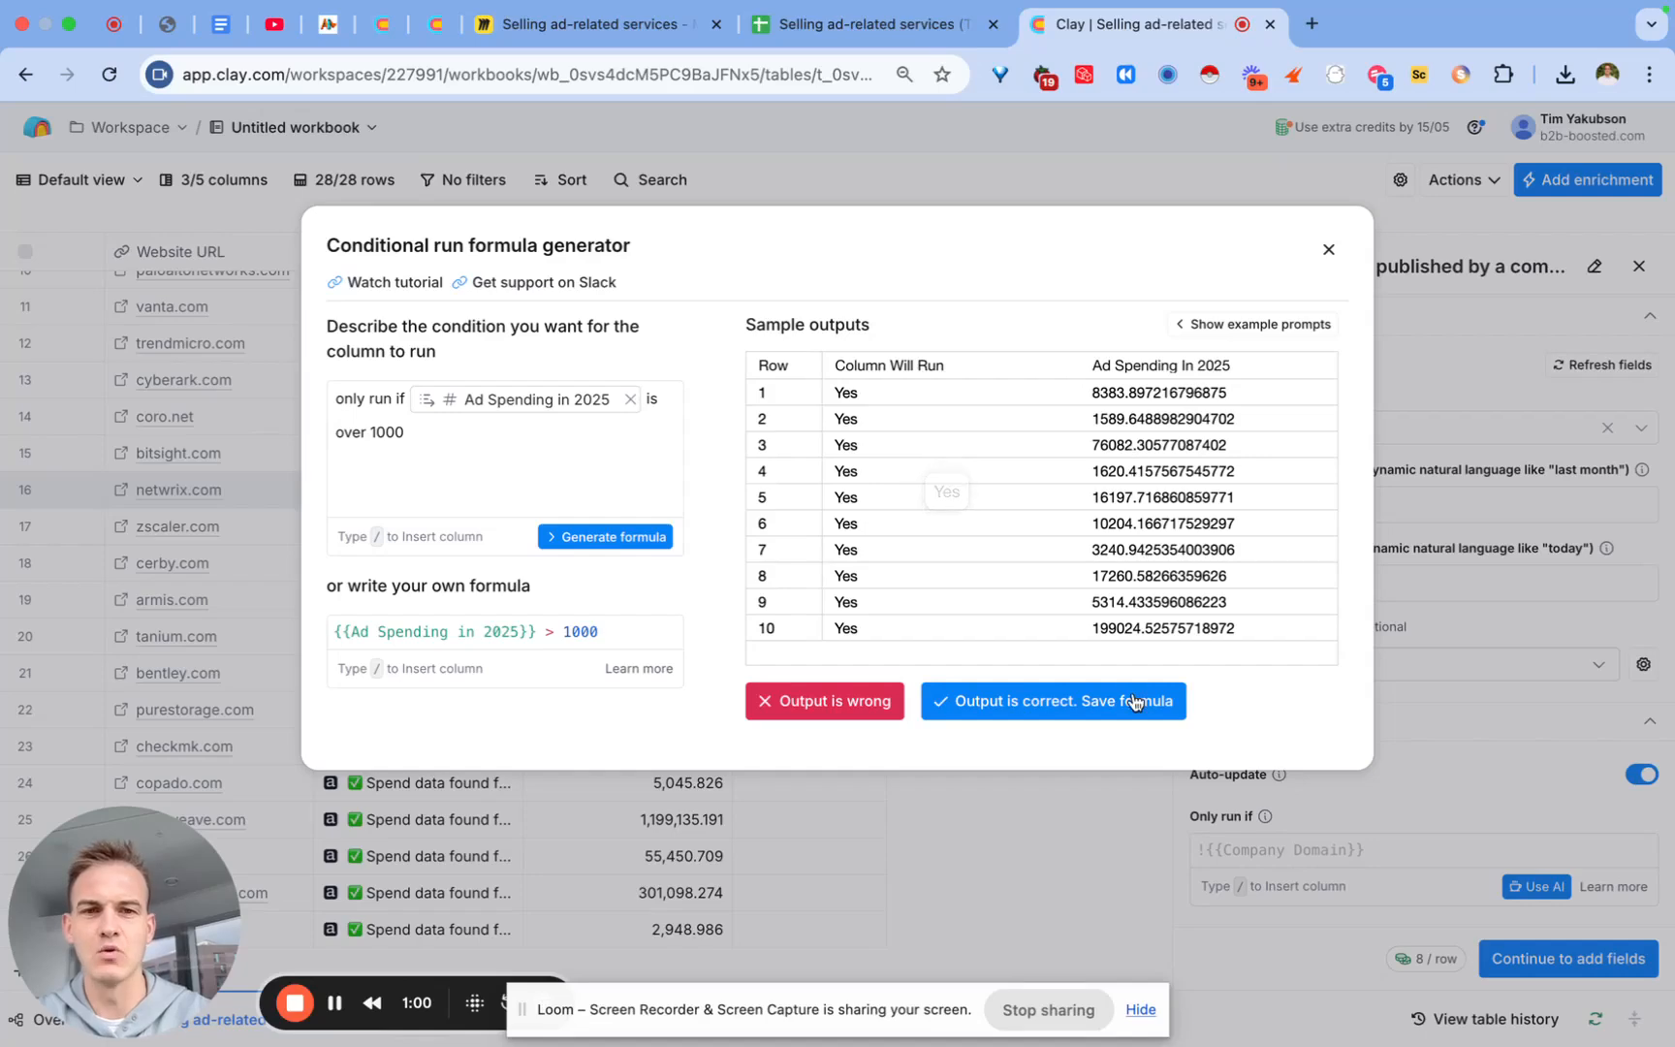
left_click(1118, 715)
scroll(694, 505, "up", 5)
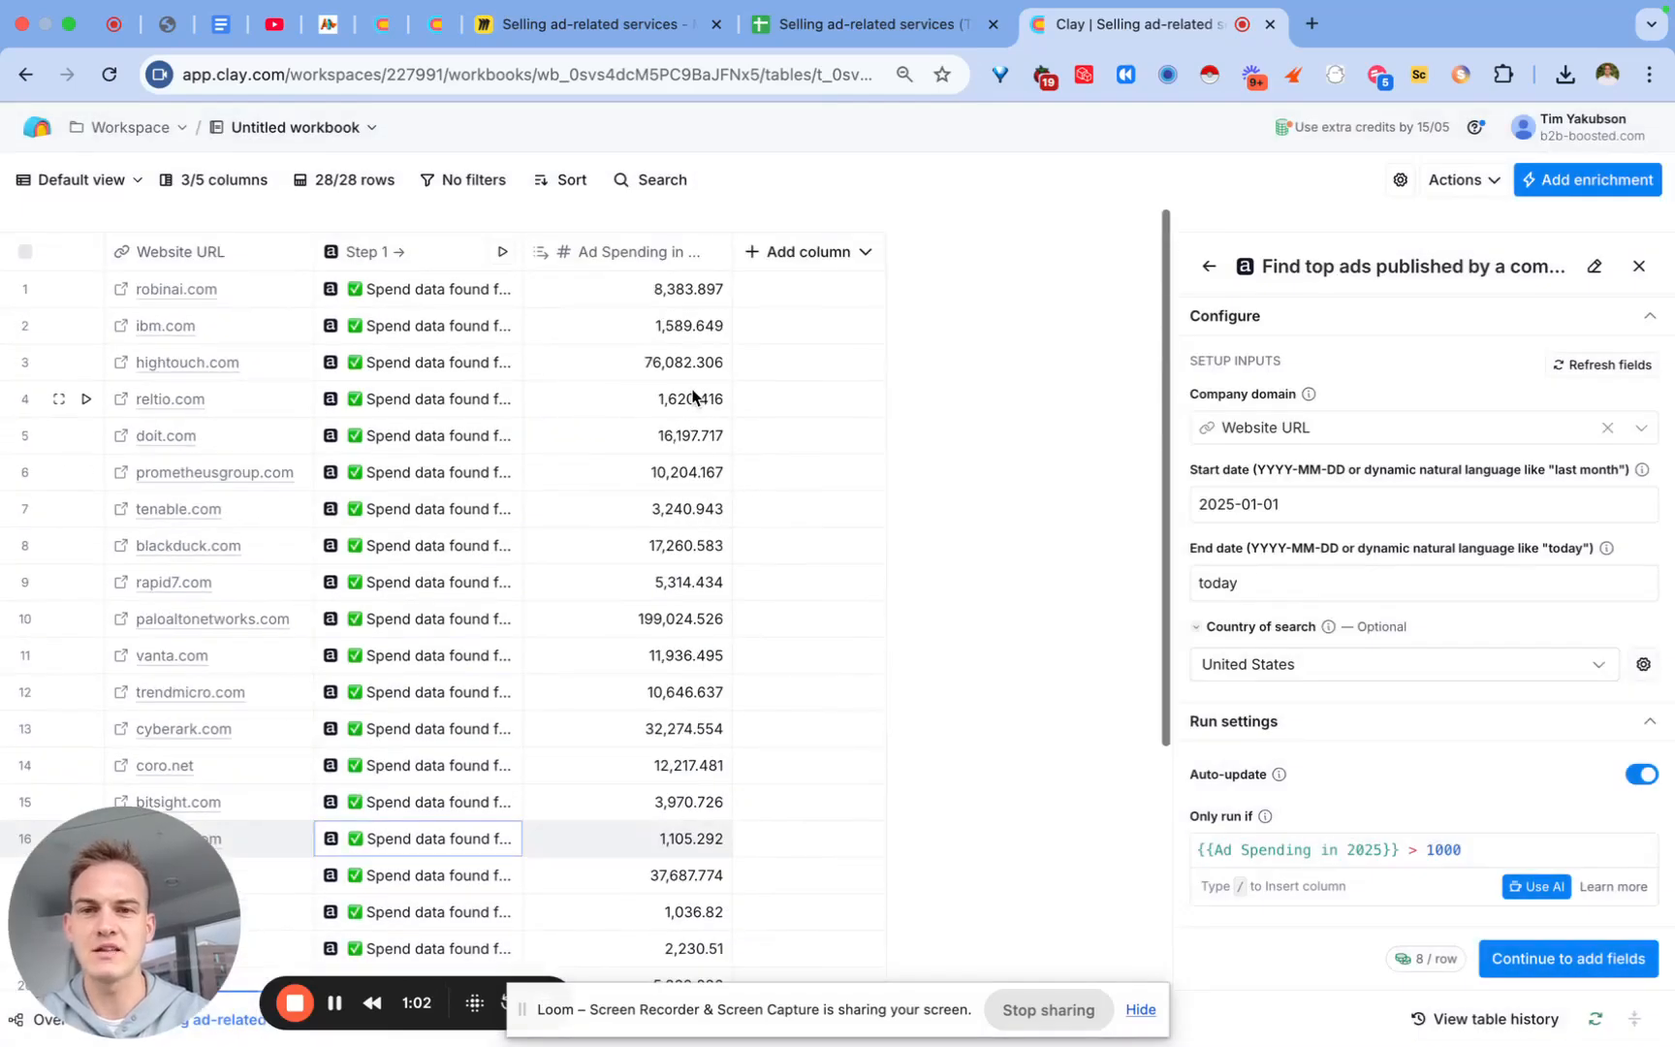
Step: Save and run the top-ads enrichment on all 28 rows, renaming its column 'Step 2 → Find Top ads'
left_click(1628, 960)
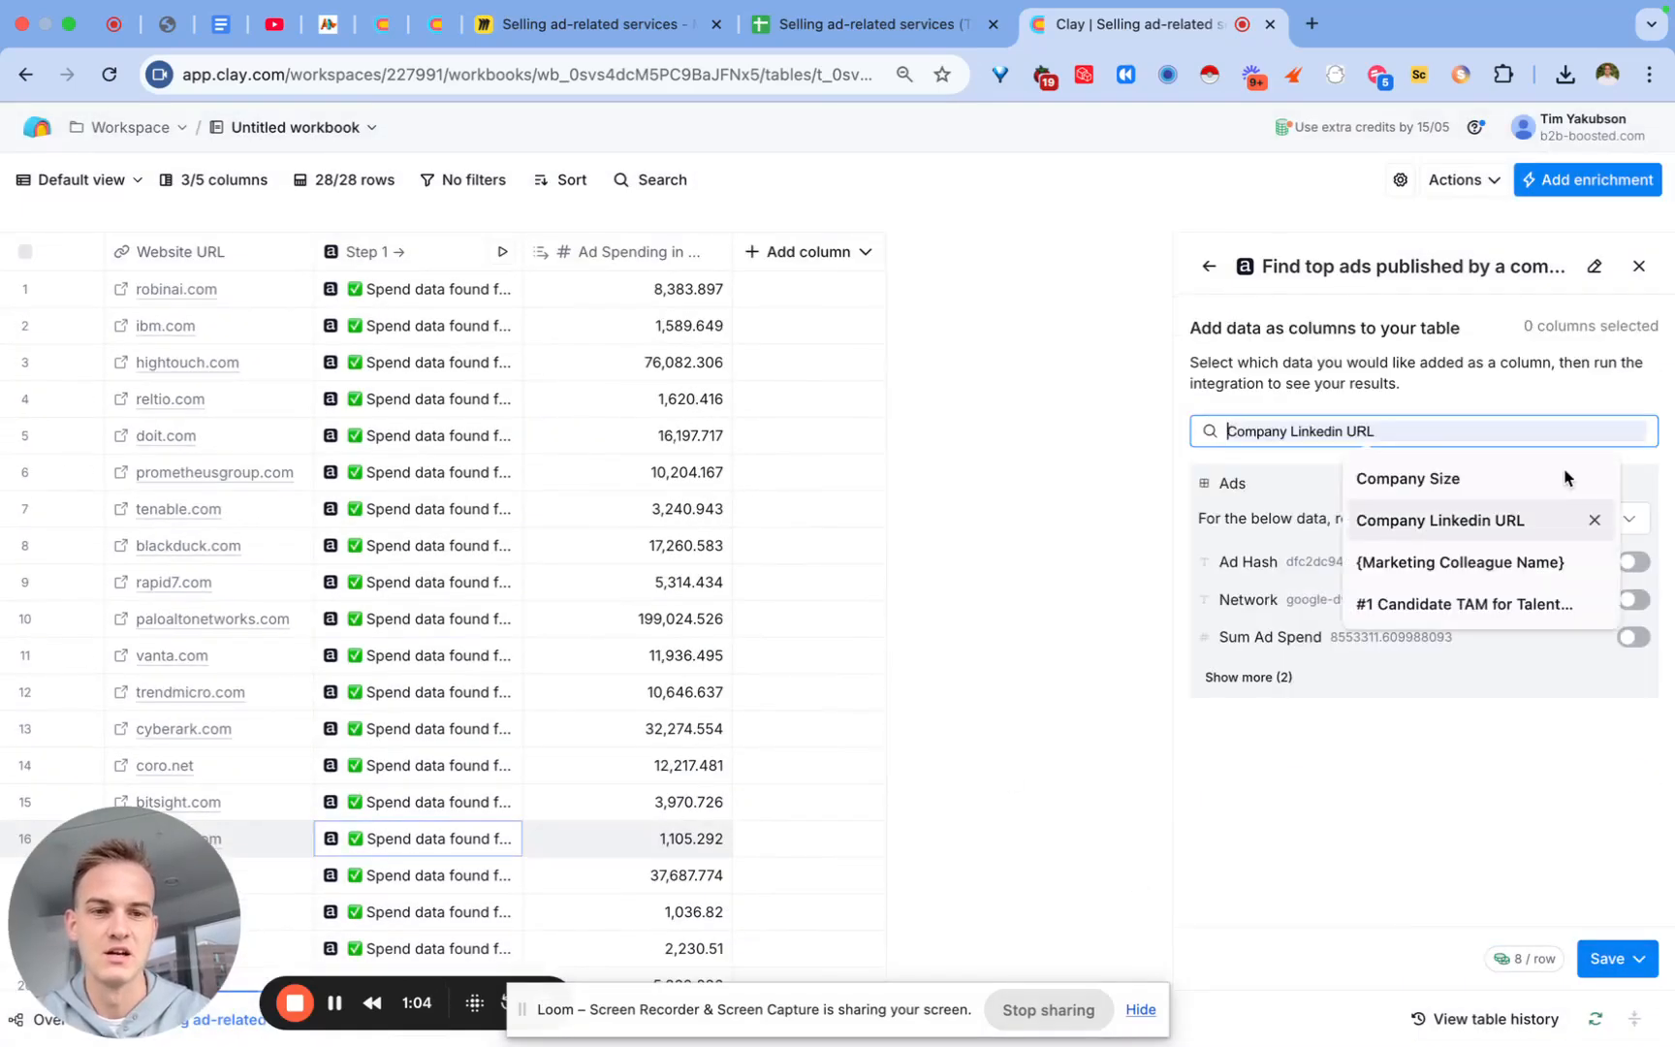
left_click(1596, 961)
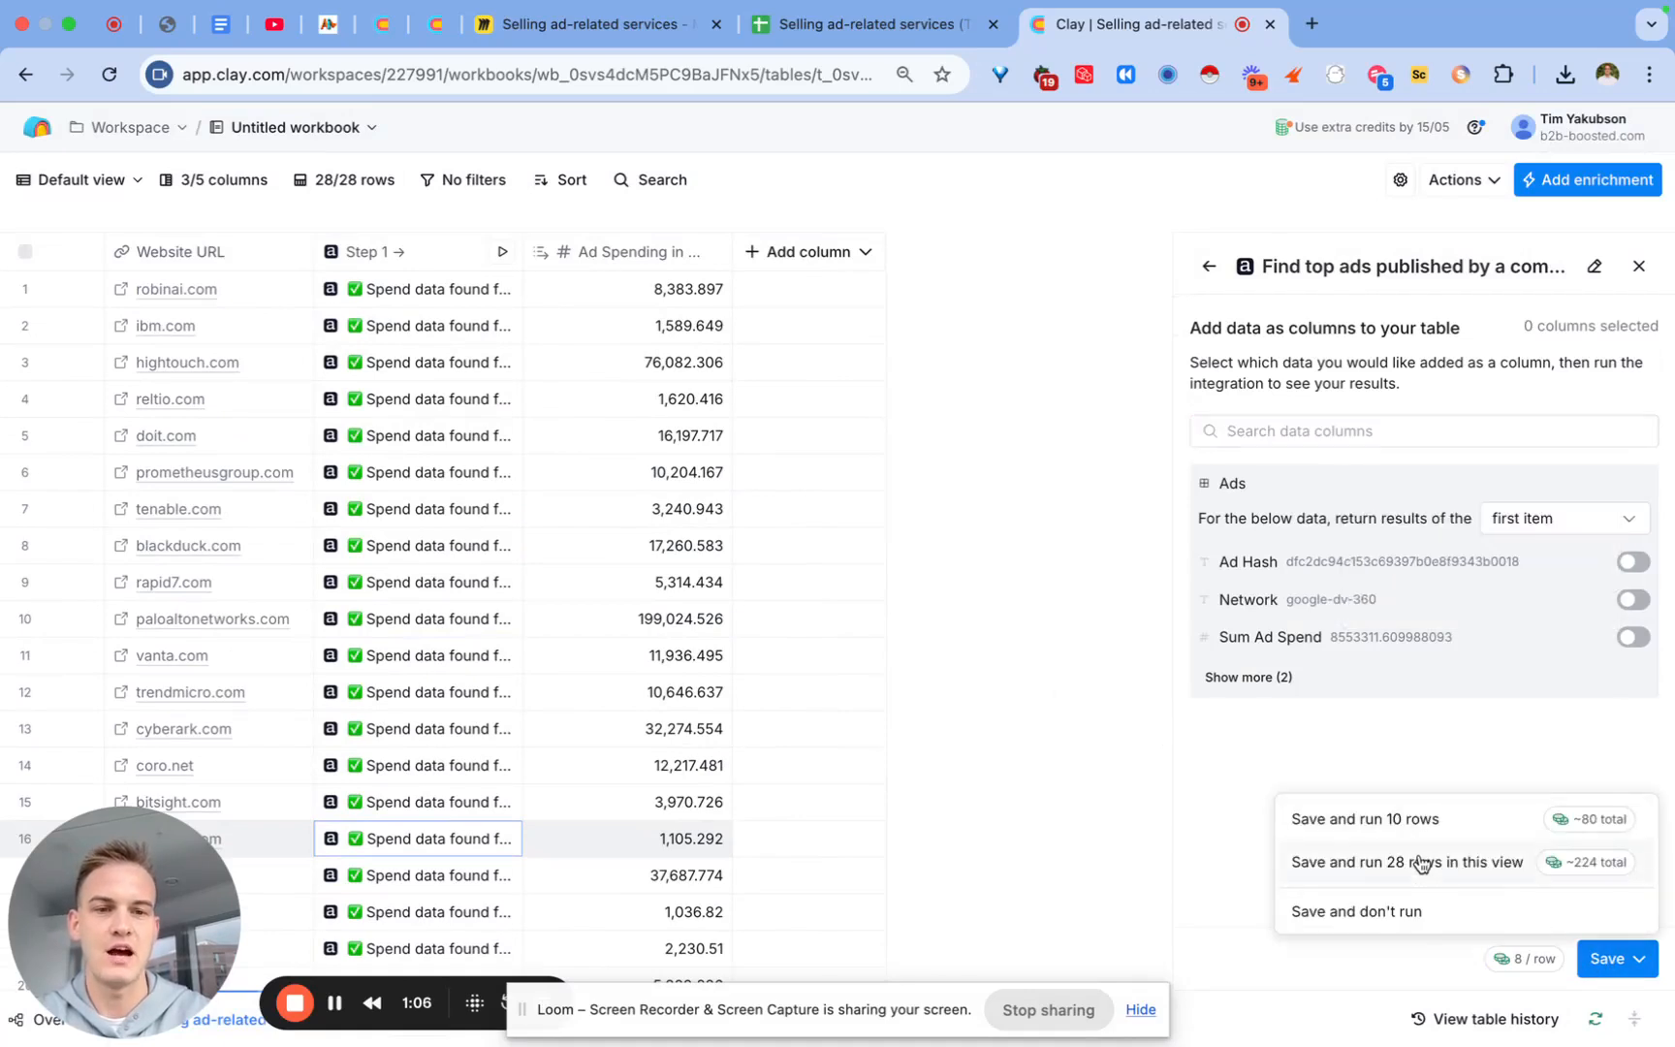
left_click(1421, 862)
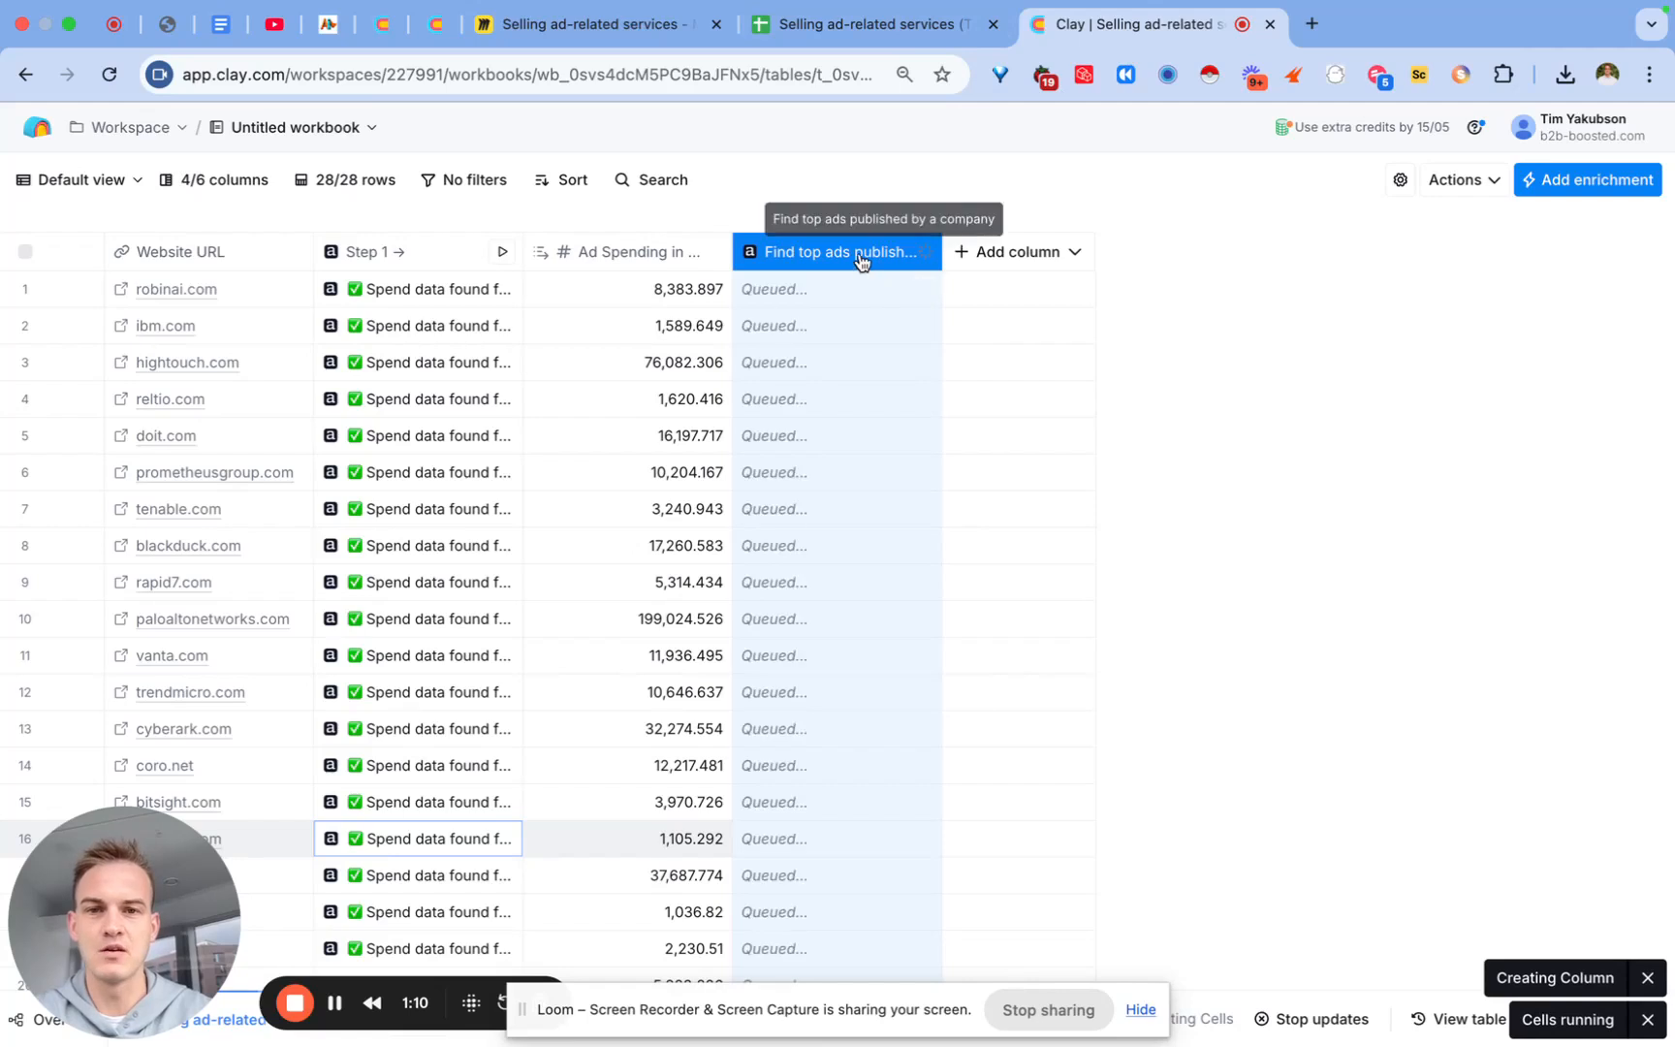
double_click(856, 254)
type("Step 2")
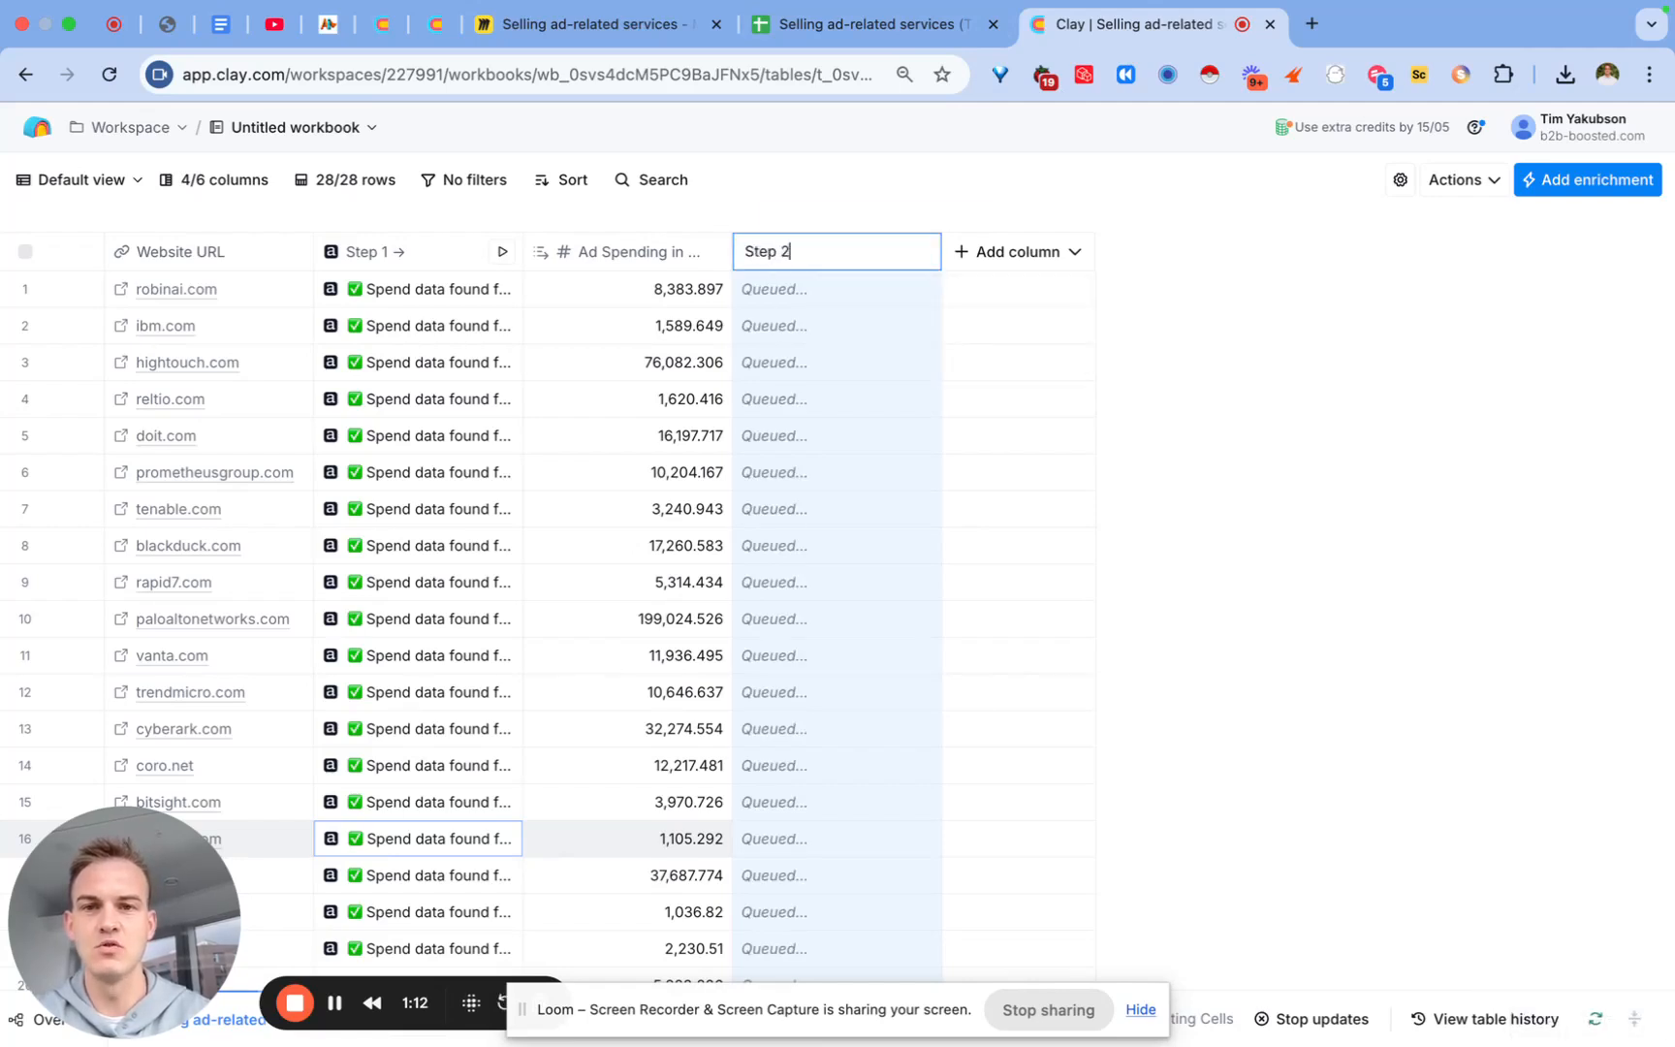
type(" → Find")
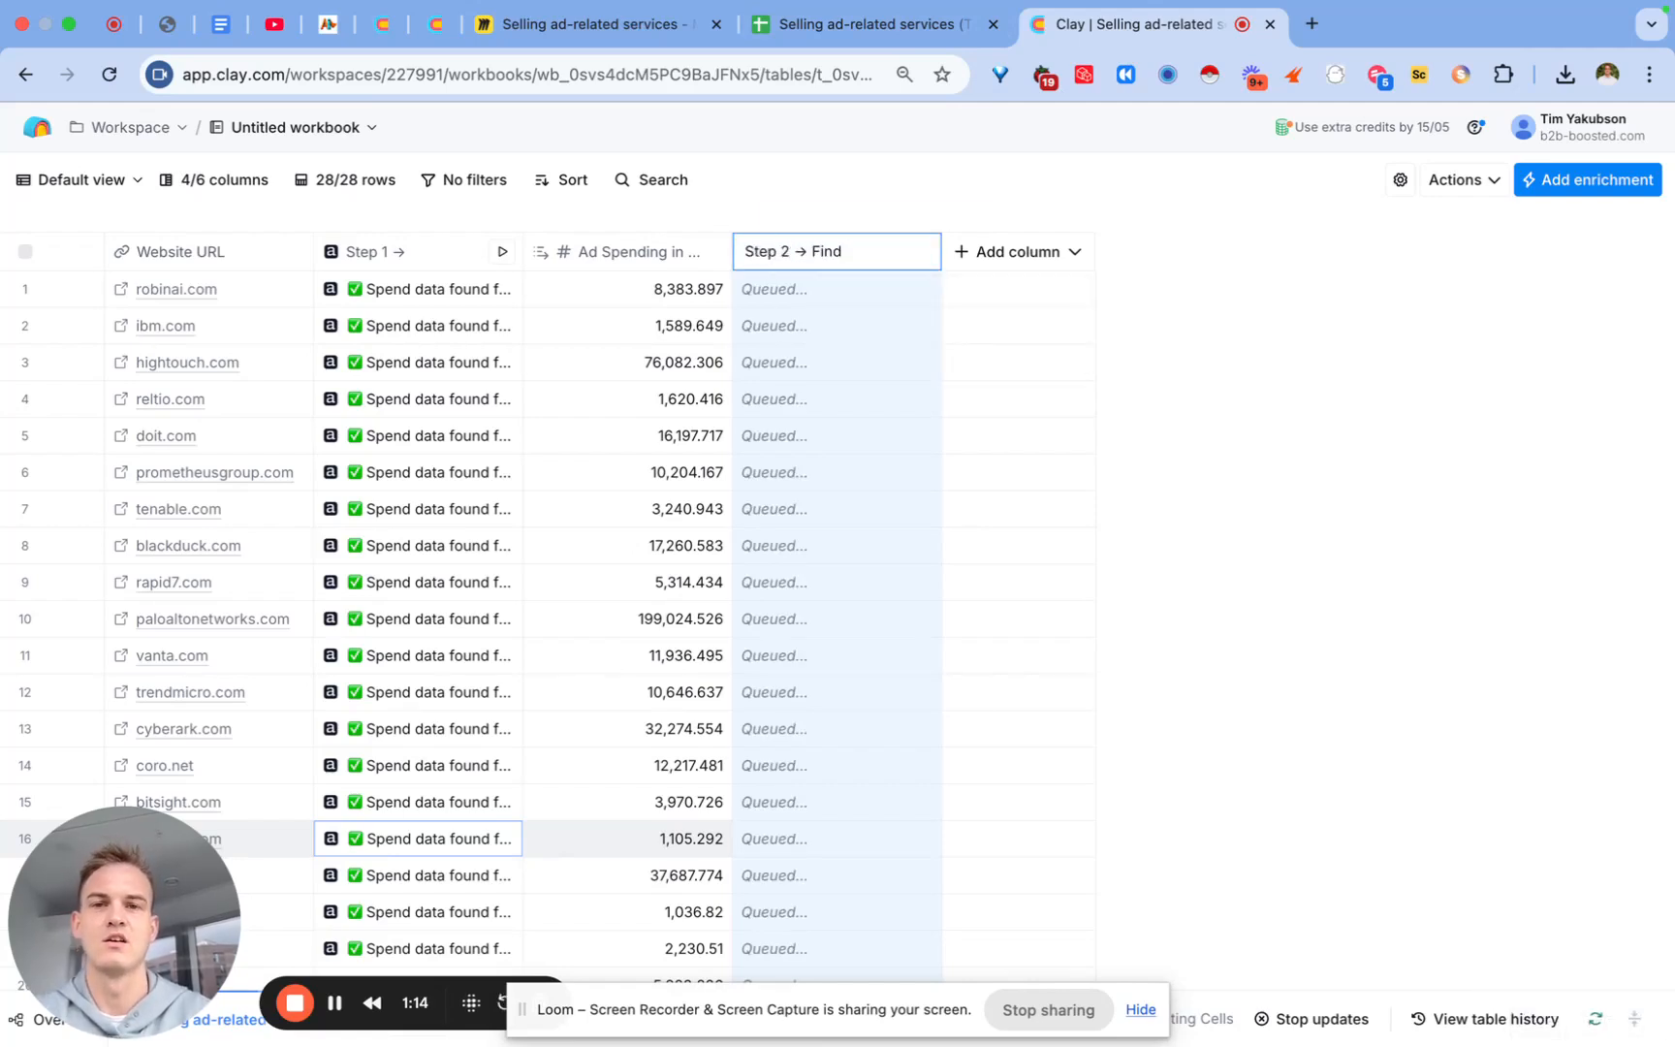
type(" Top ads")
key("Return")
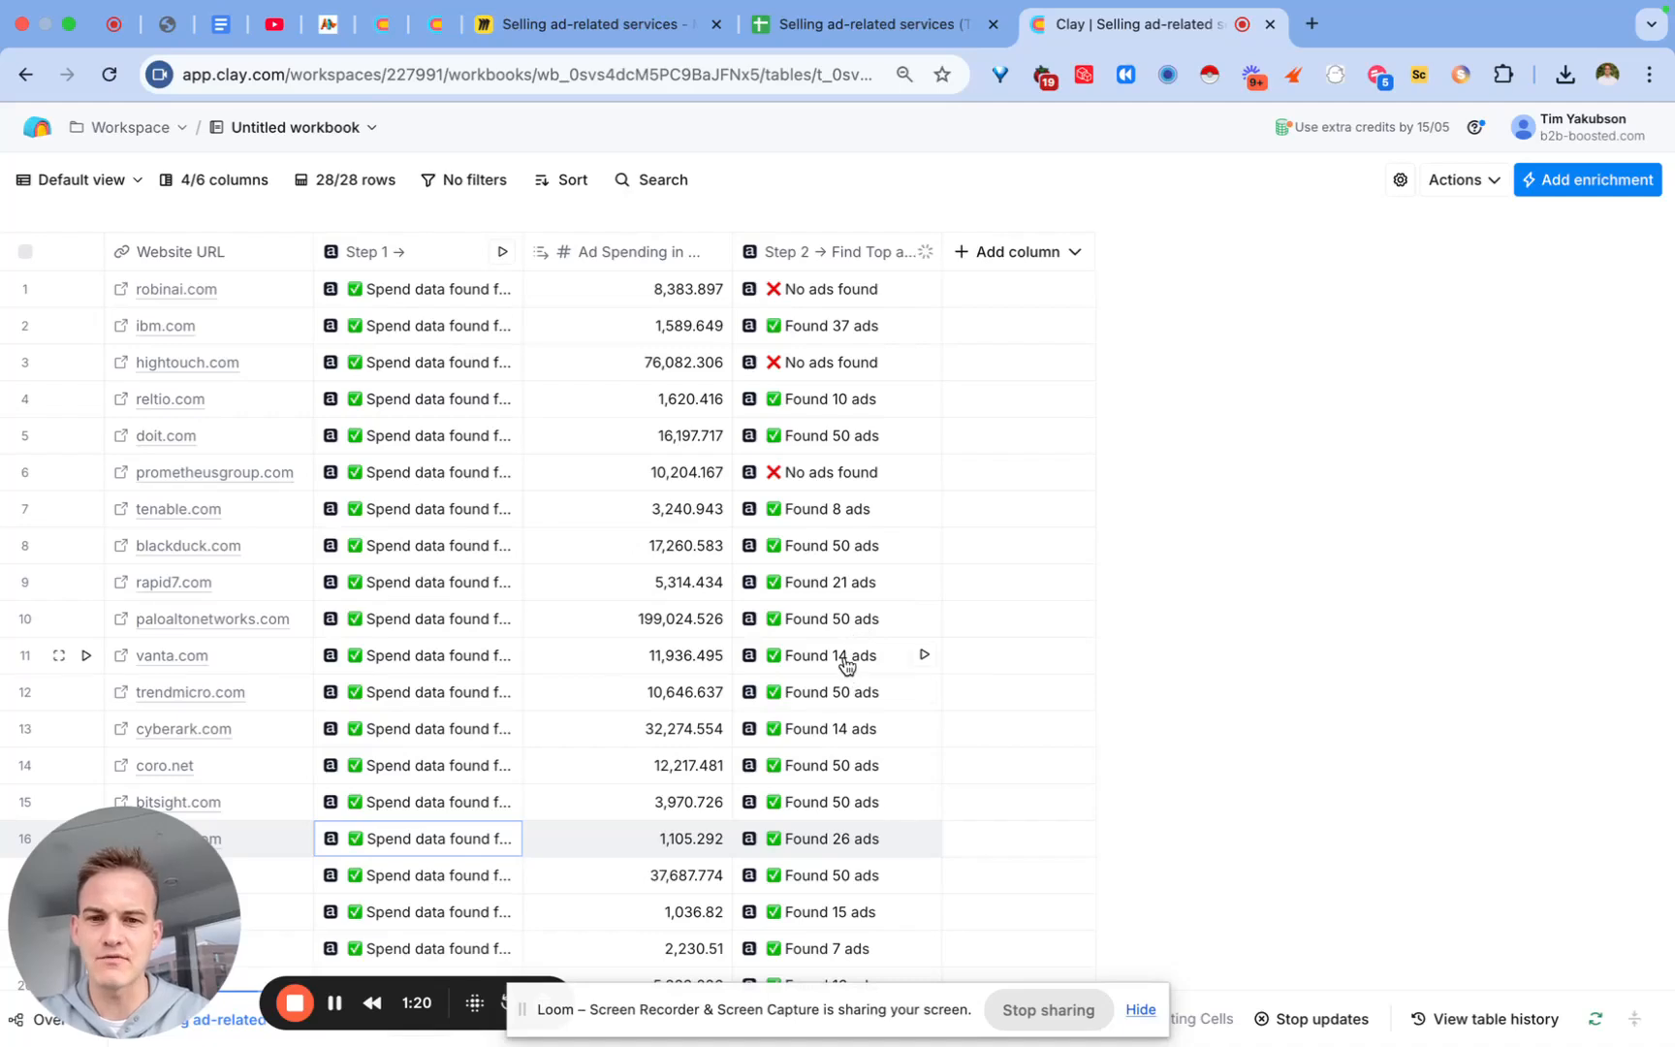
Step: Open row 4's 'Found 10 ads' cell for reltio.com and expand Ads › item 0 › Ad Info
left_click(843, 665)
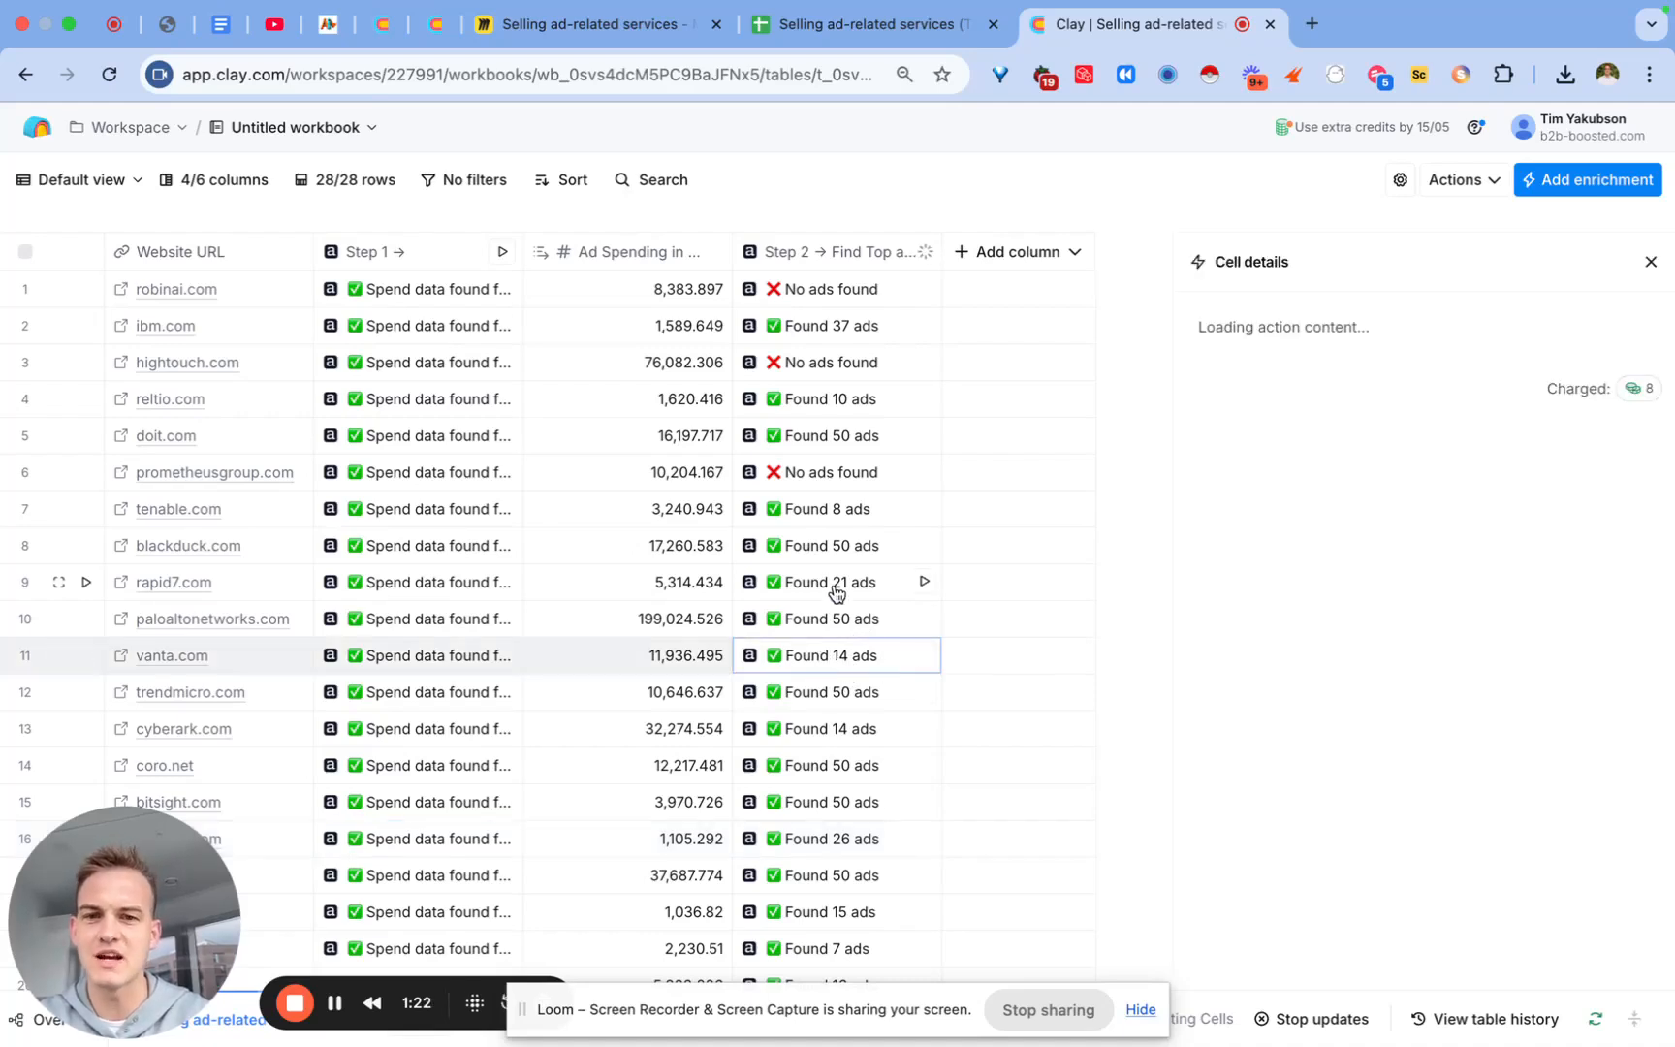
left_click(842, 512)
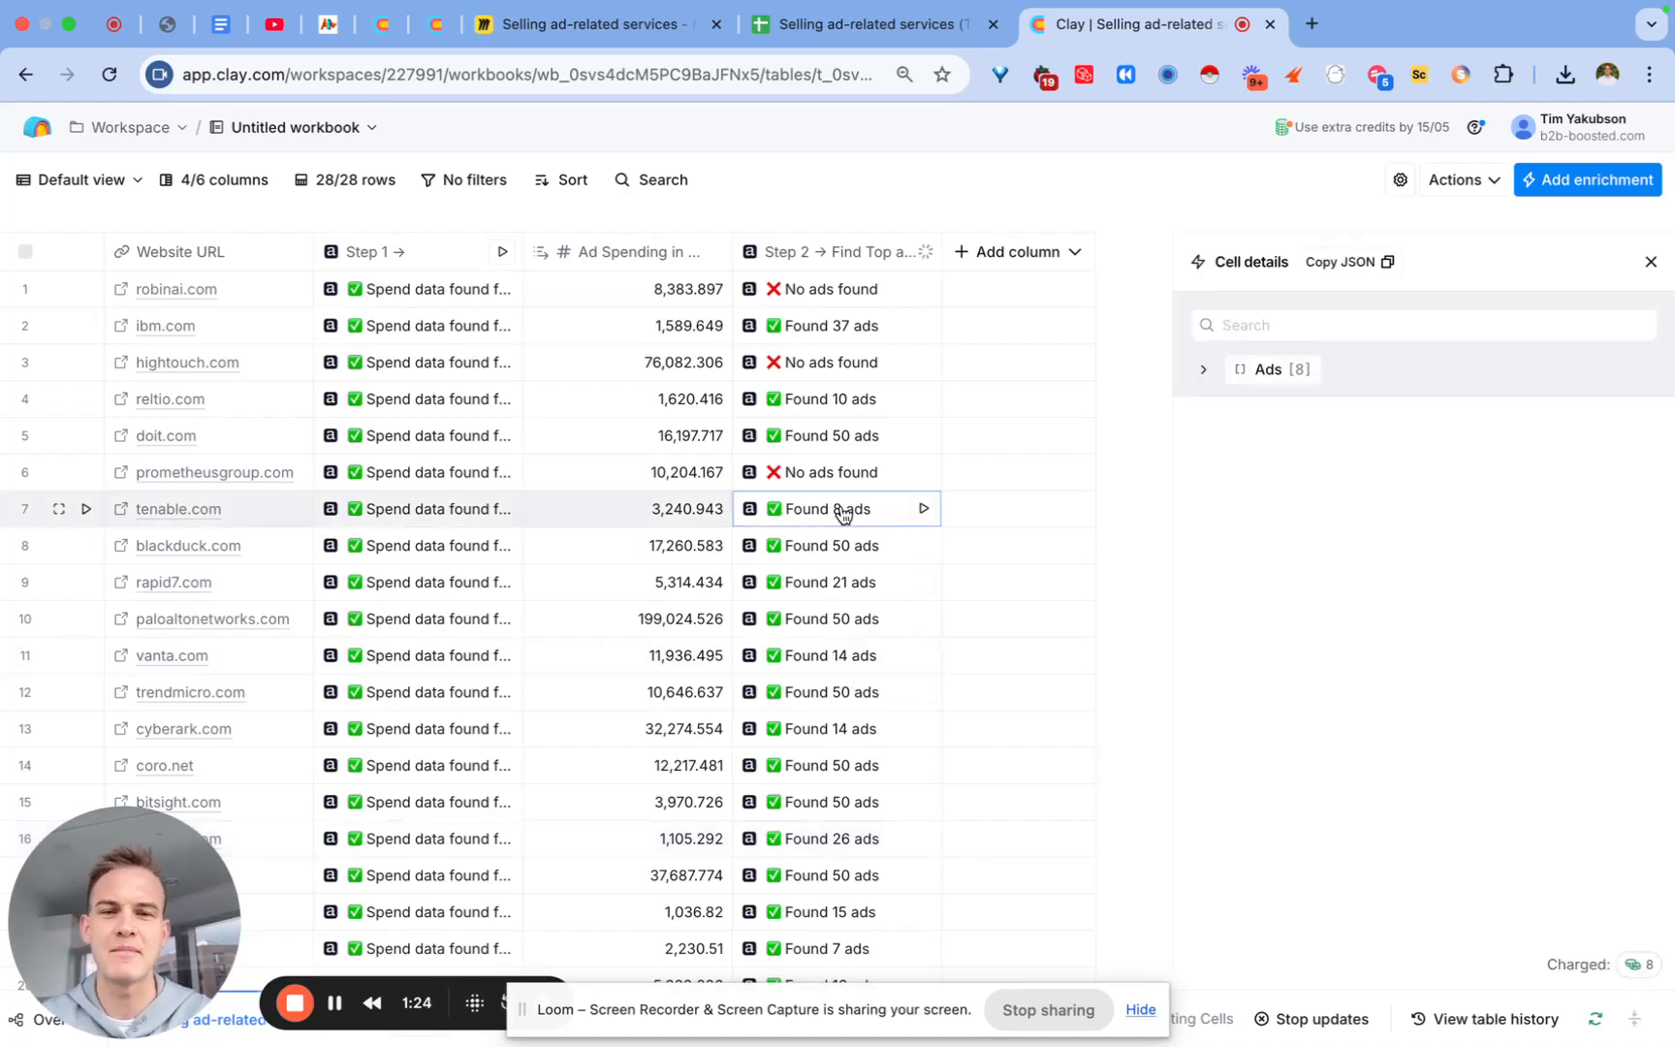
left_click(832, 412)
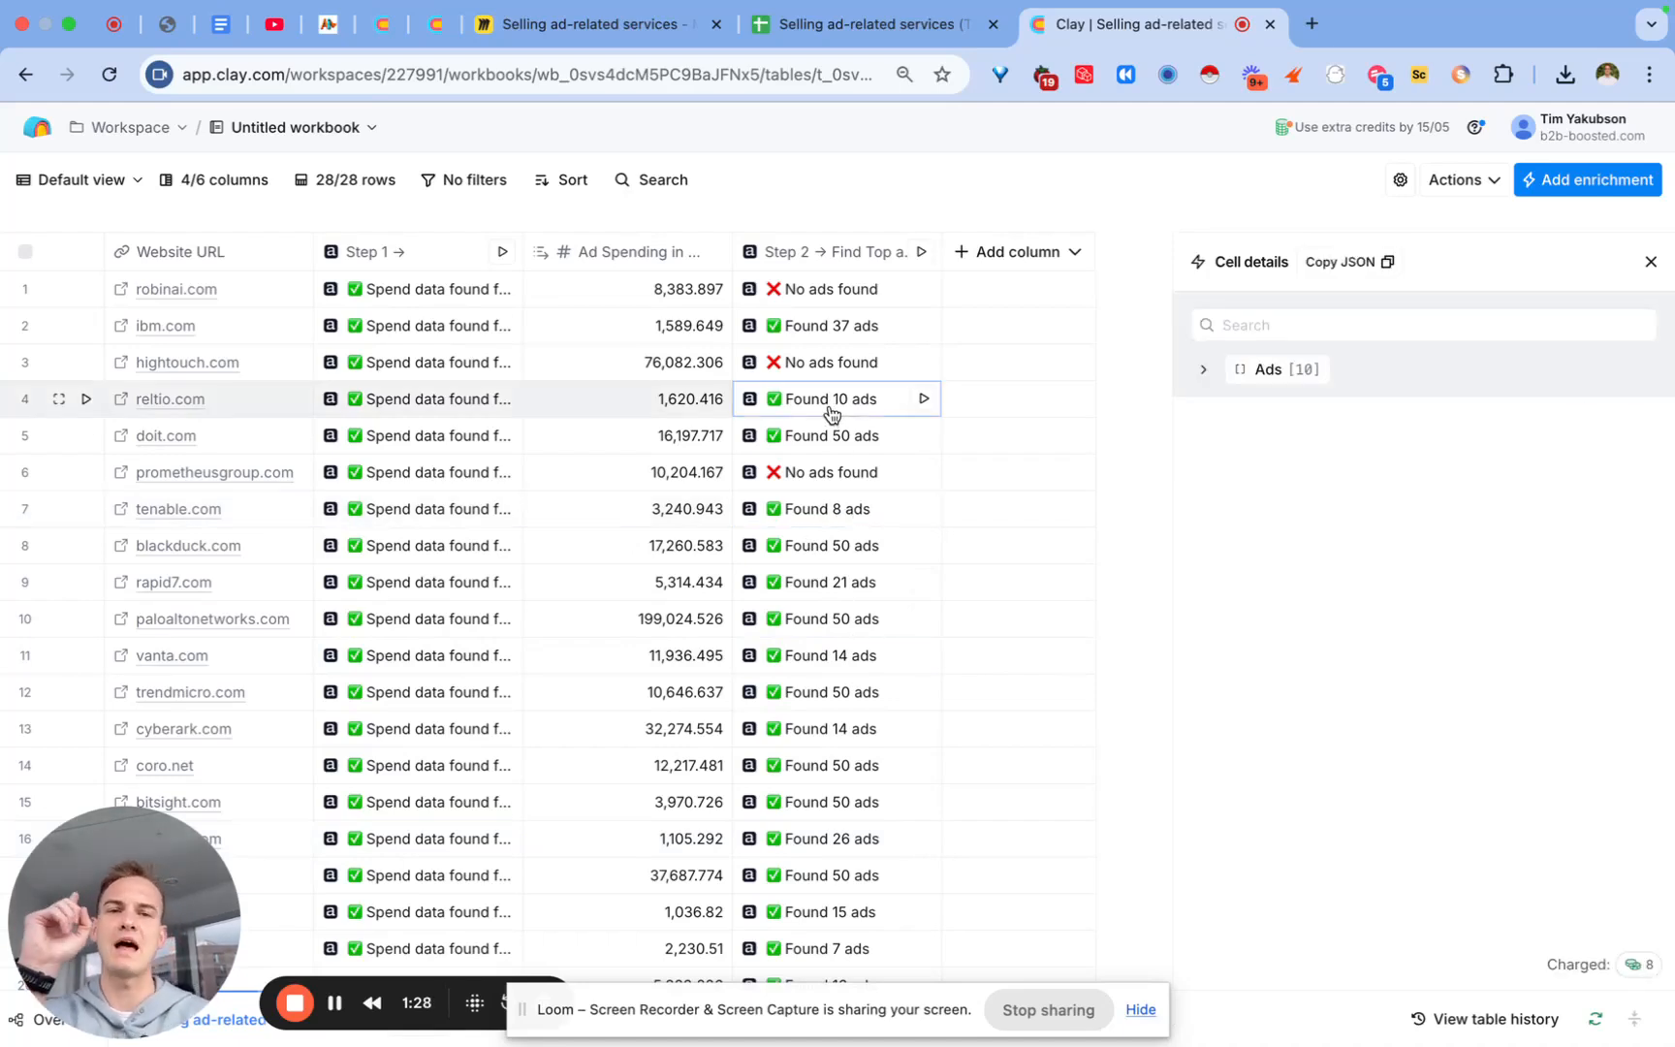
left_click(1275, 373)
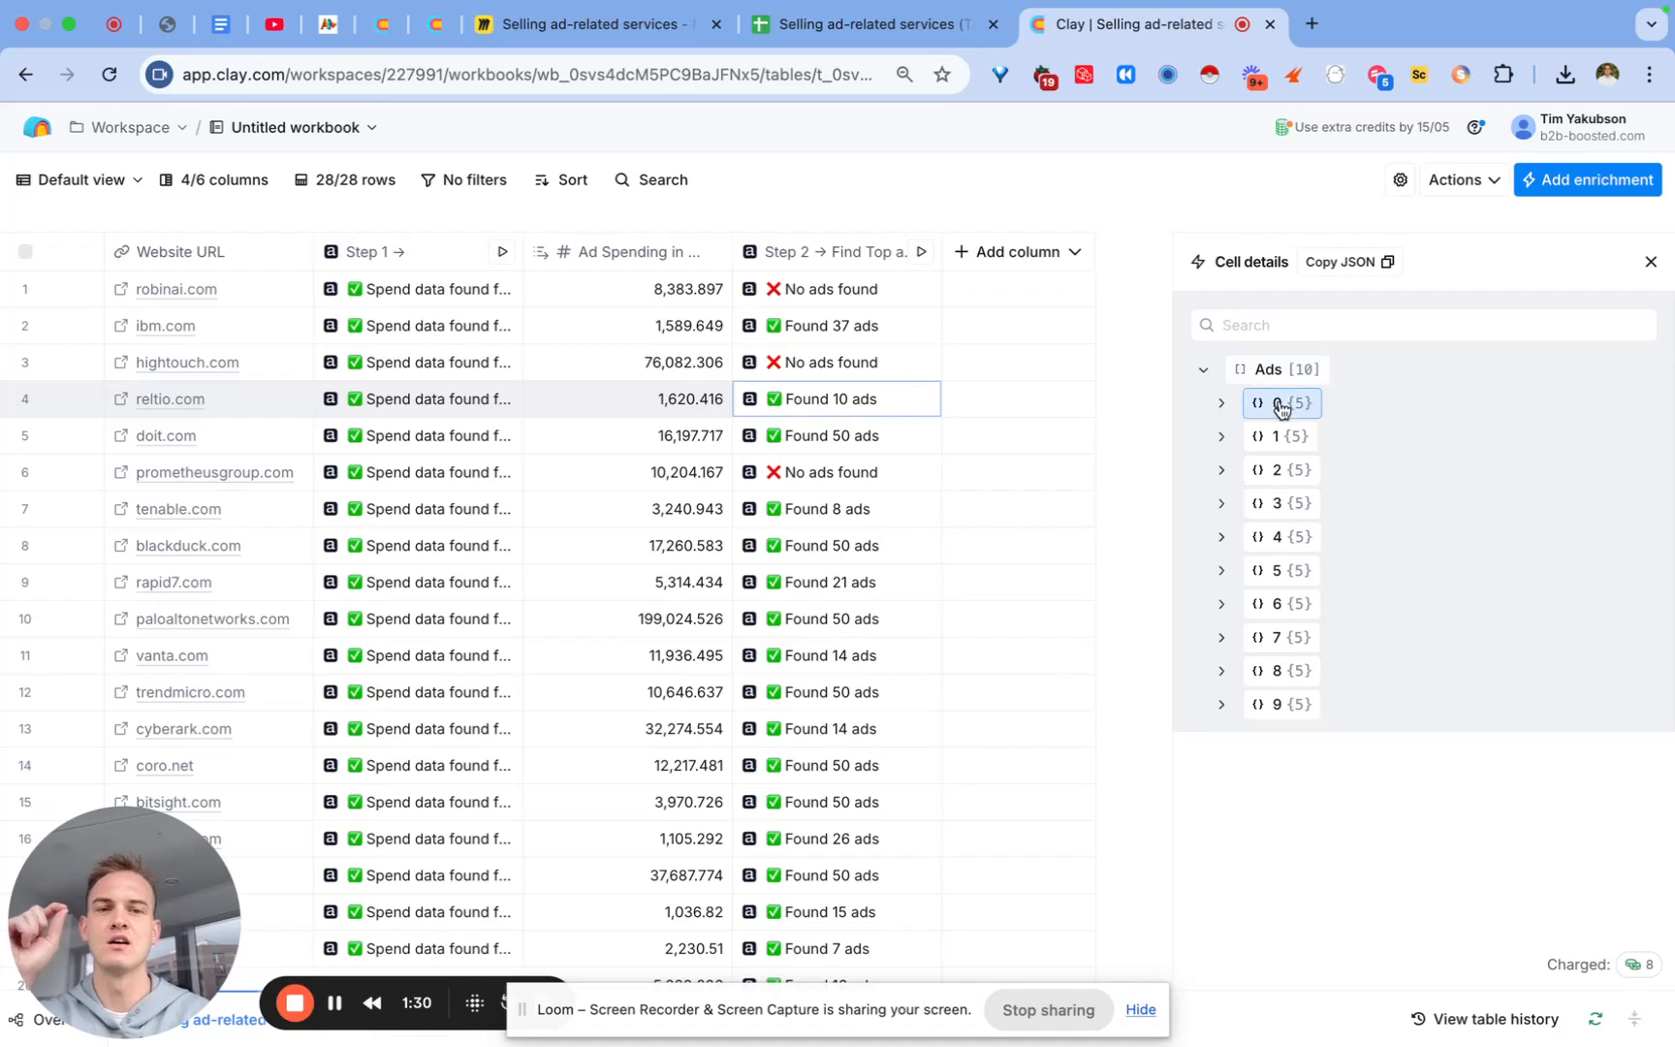
left_click(1280, 405)
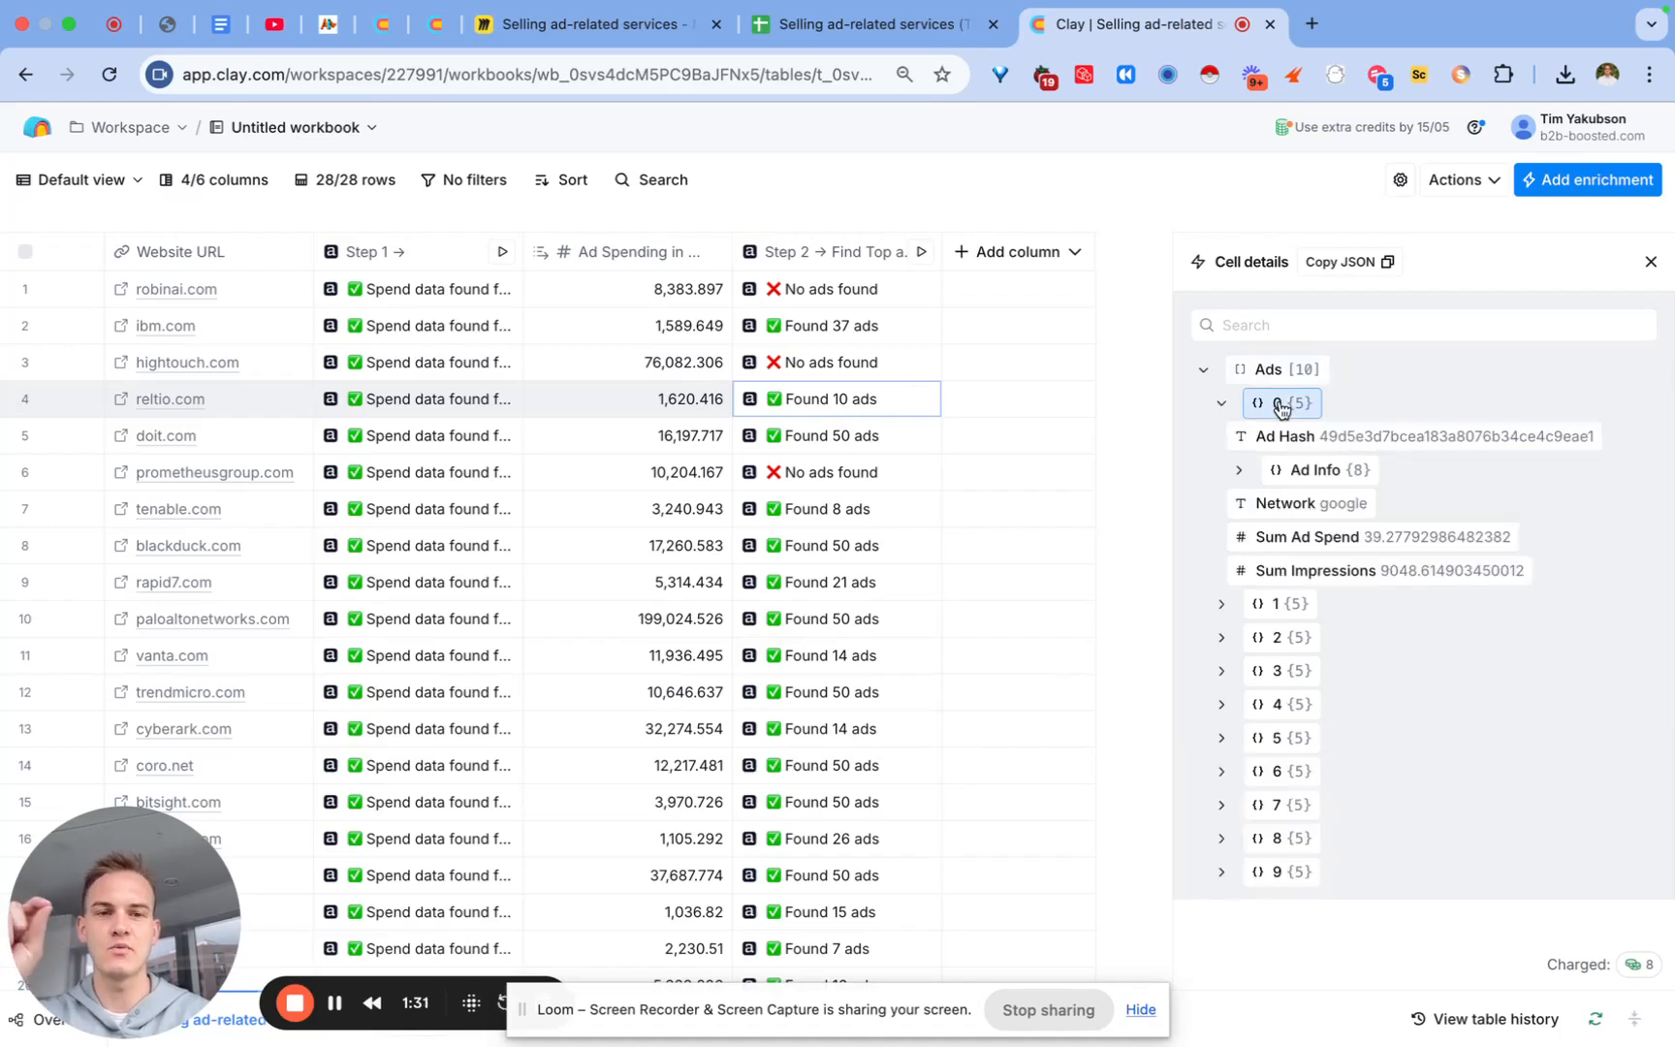
left_click(1330, 471)
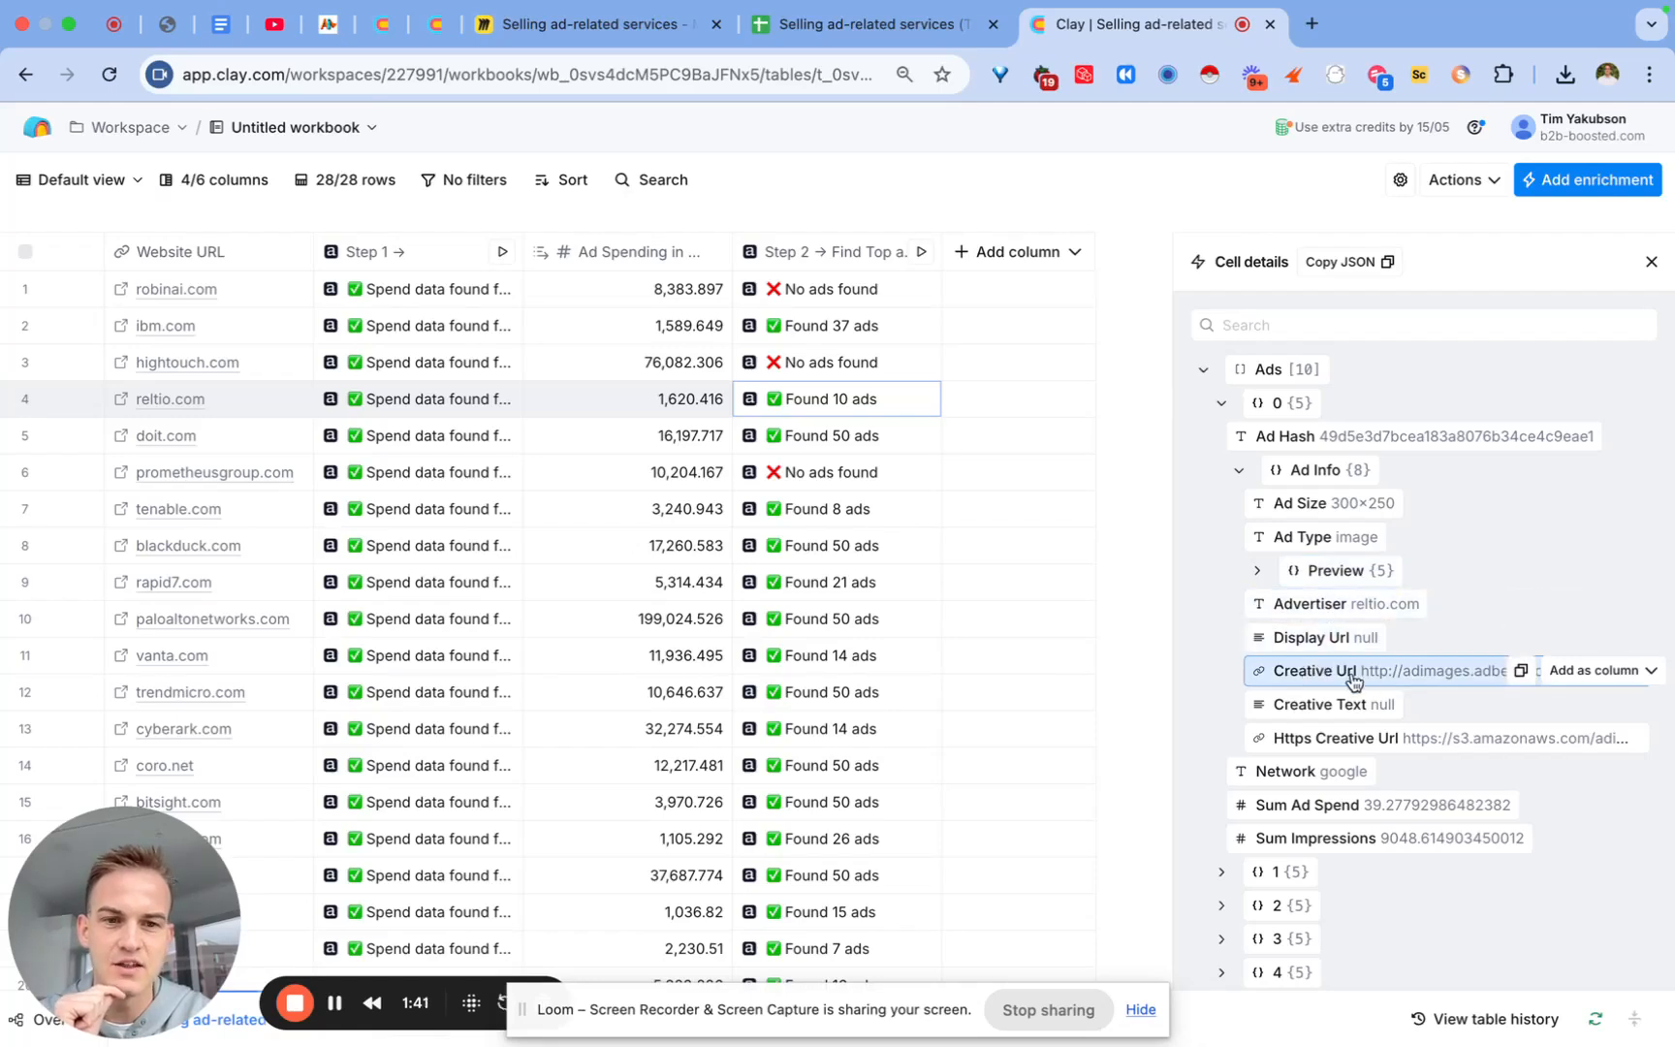
Step: Create Creative Url, Creative Text, Sum Ad Spend and Sum Impressions columns from the first ad's fields
left_click(1632, 673)
left_click(1502, 740)
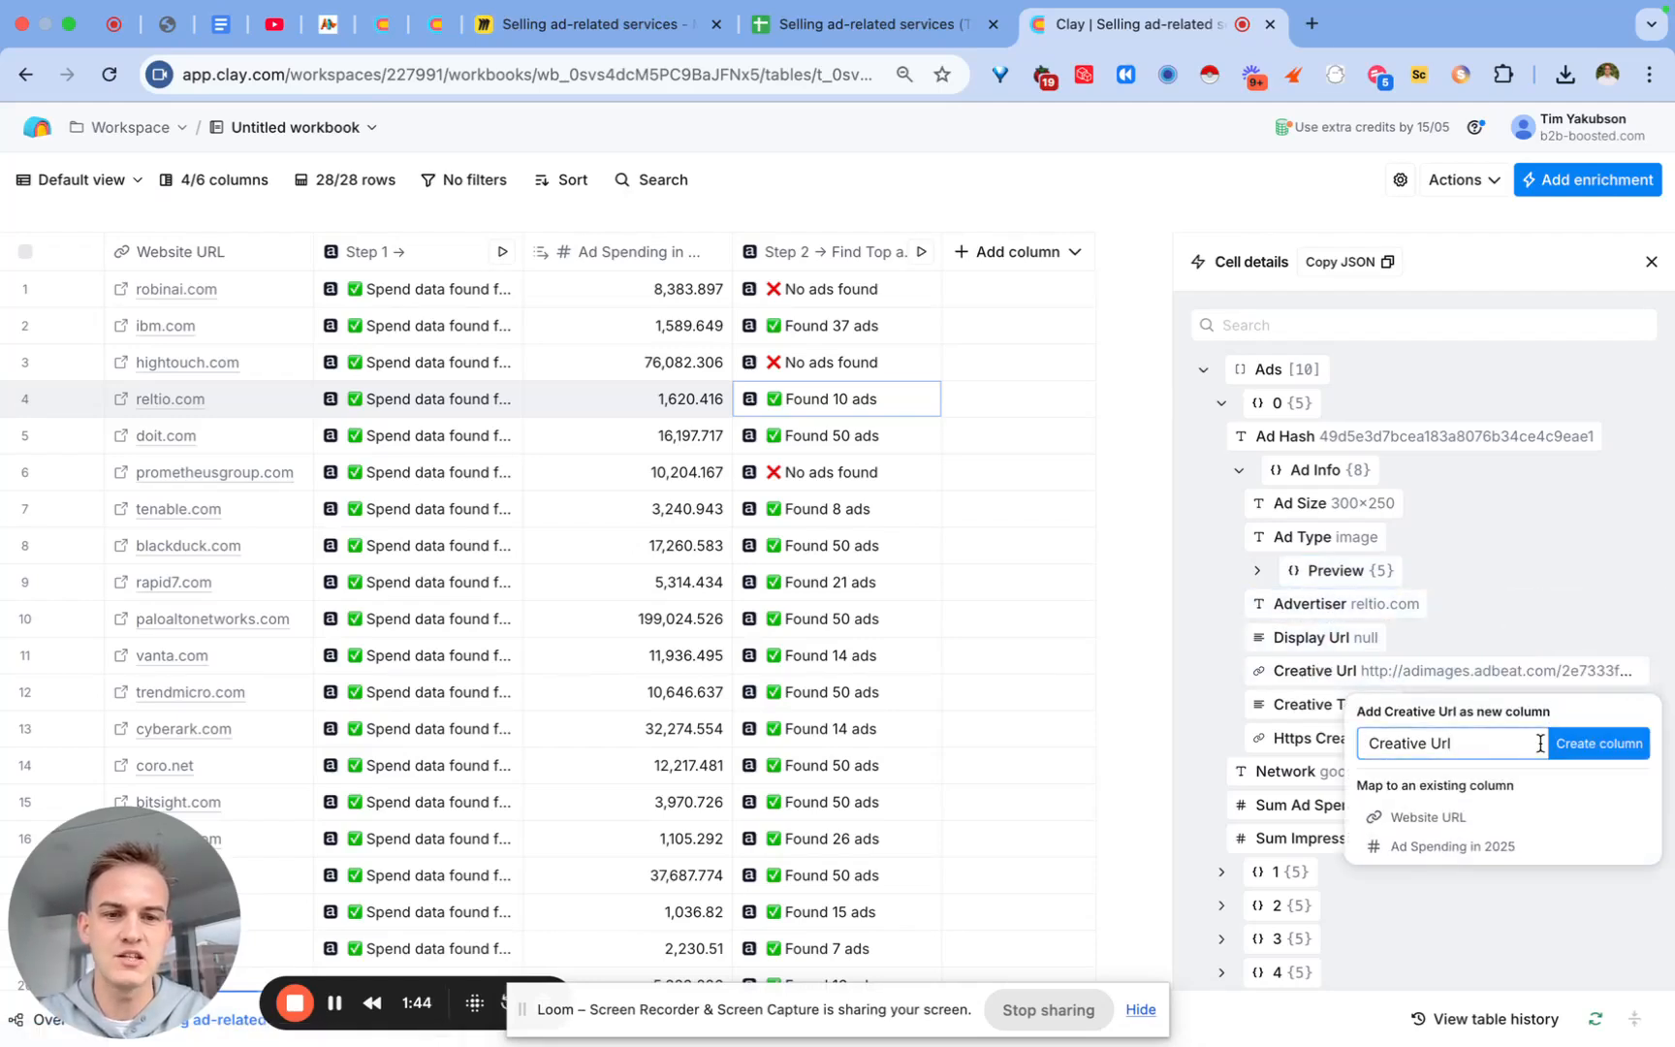
left_click(1599, 743)
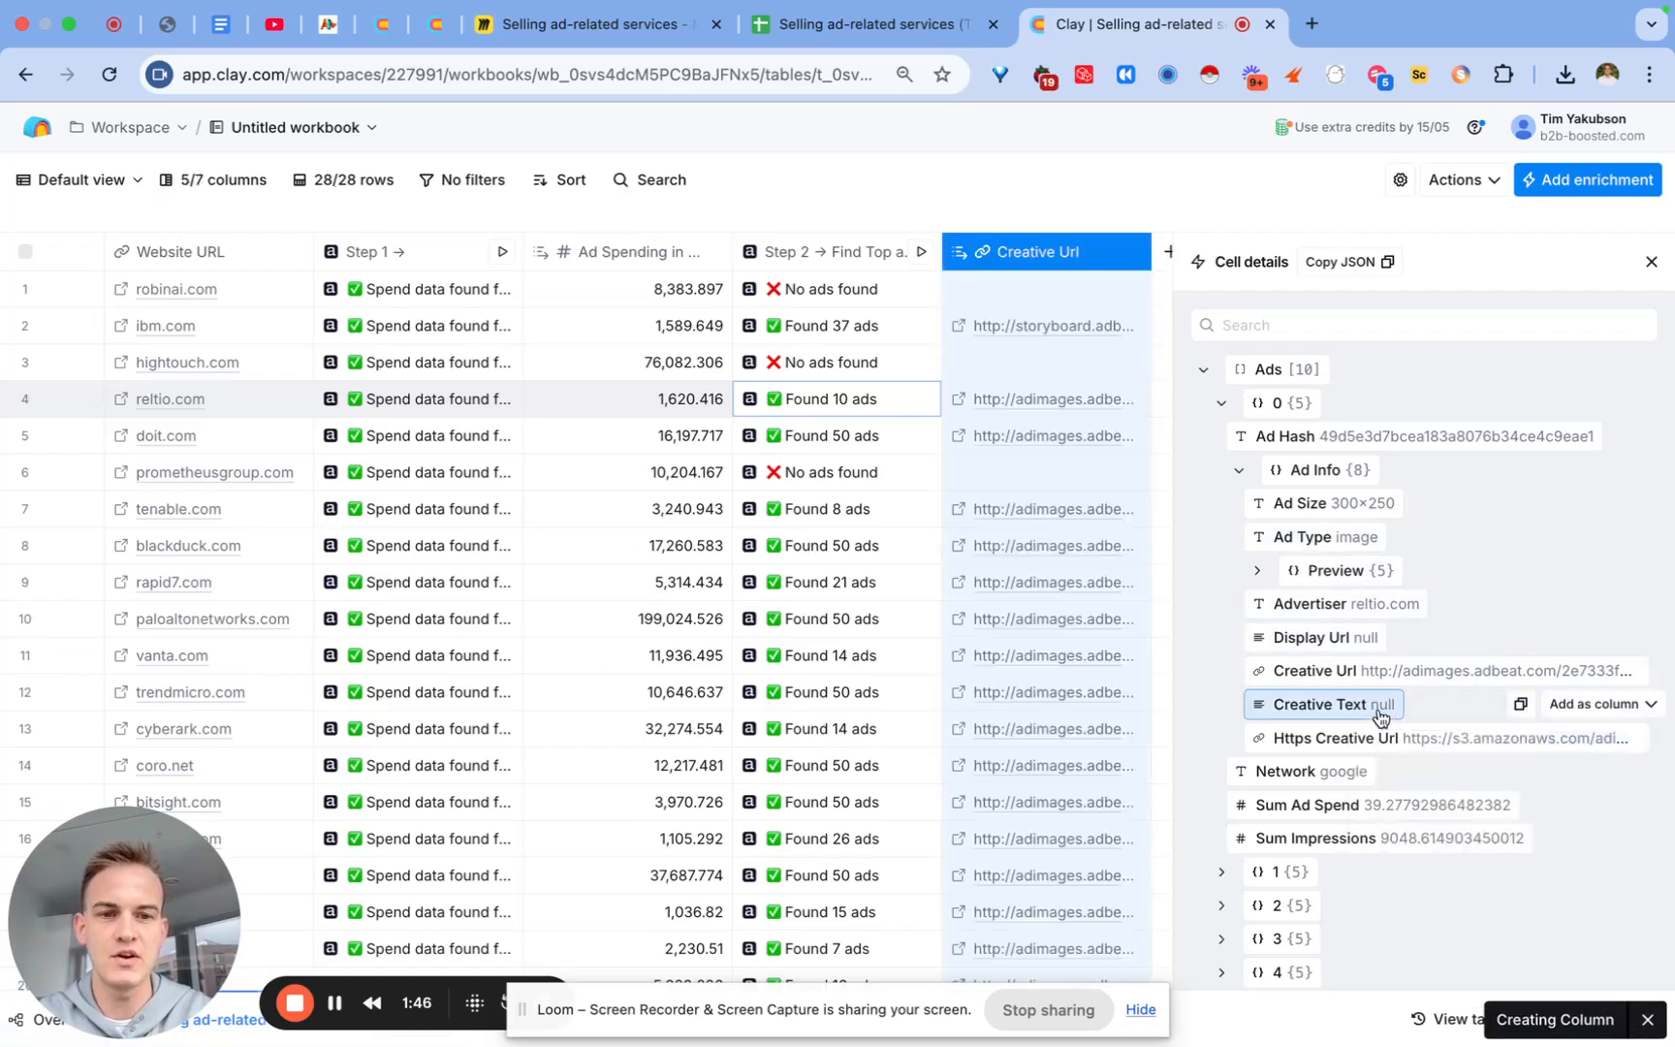
left_click(1579, 704)
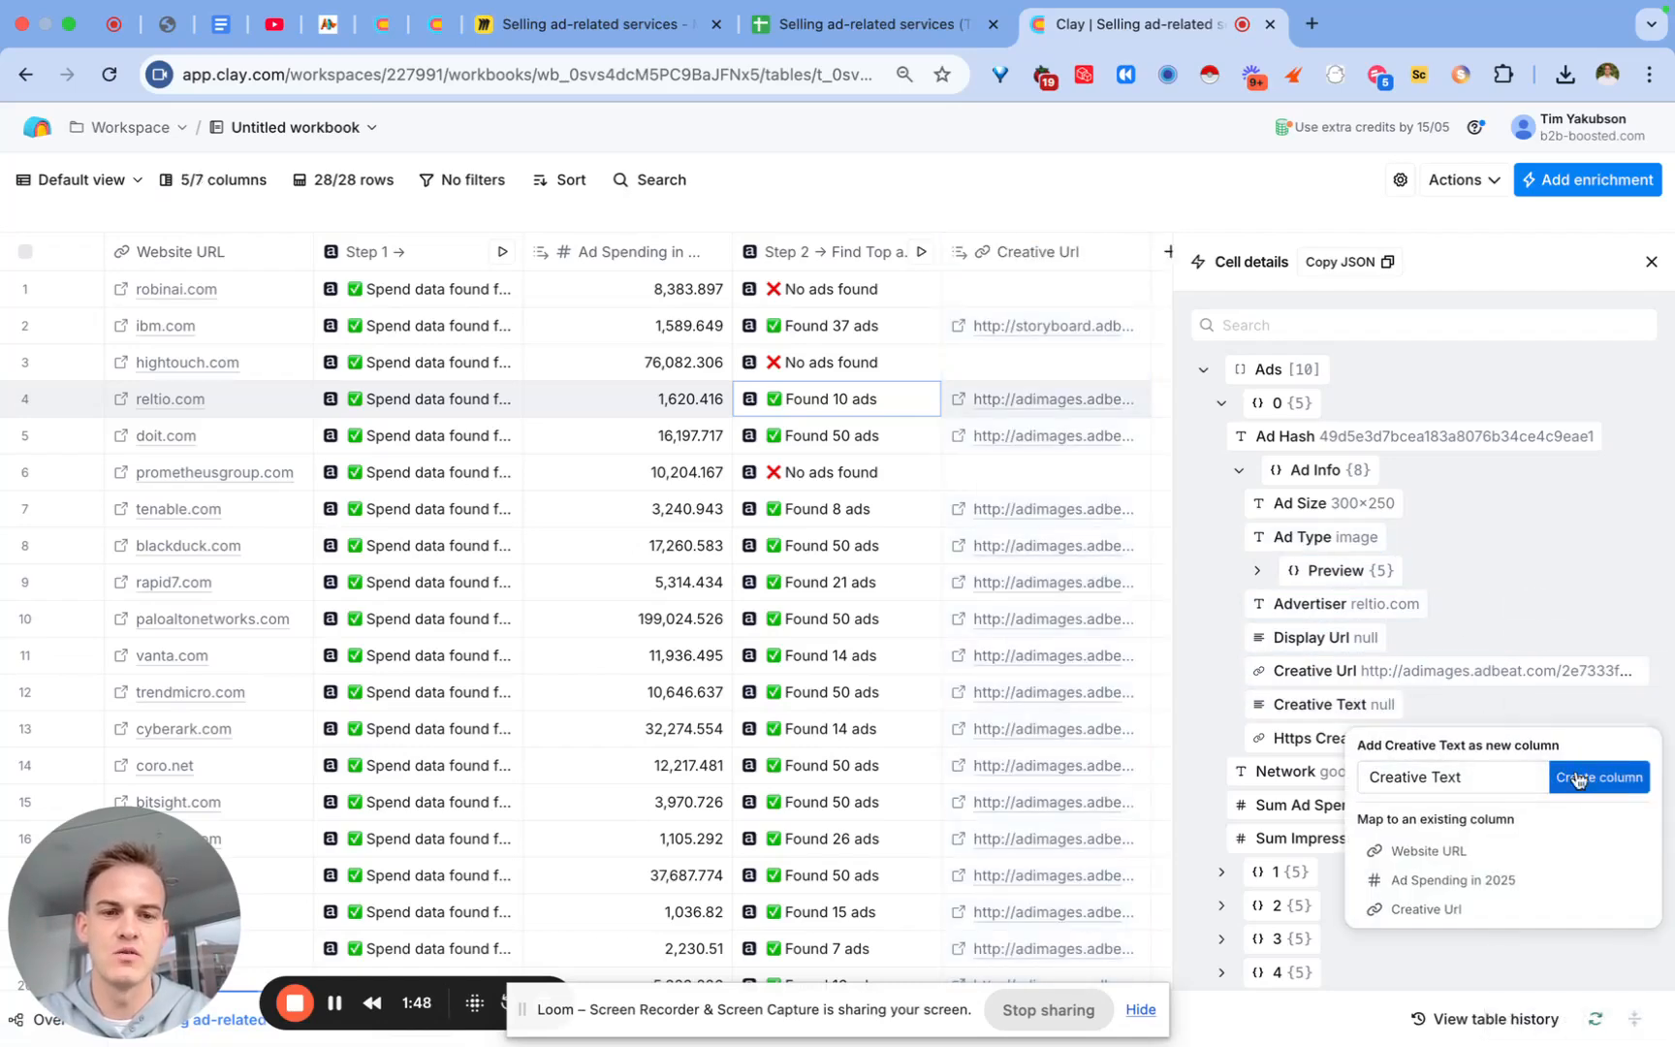
left_click(1575, 778)
scroll(1444, 785, "down", 2)
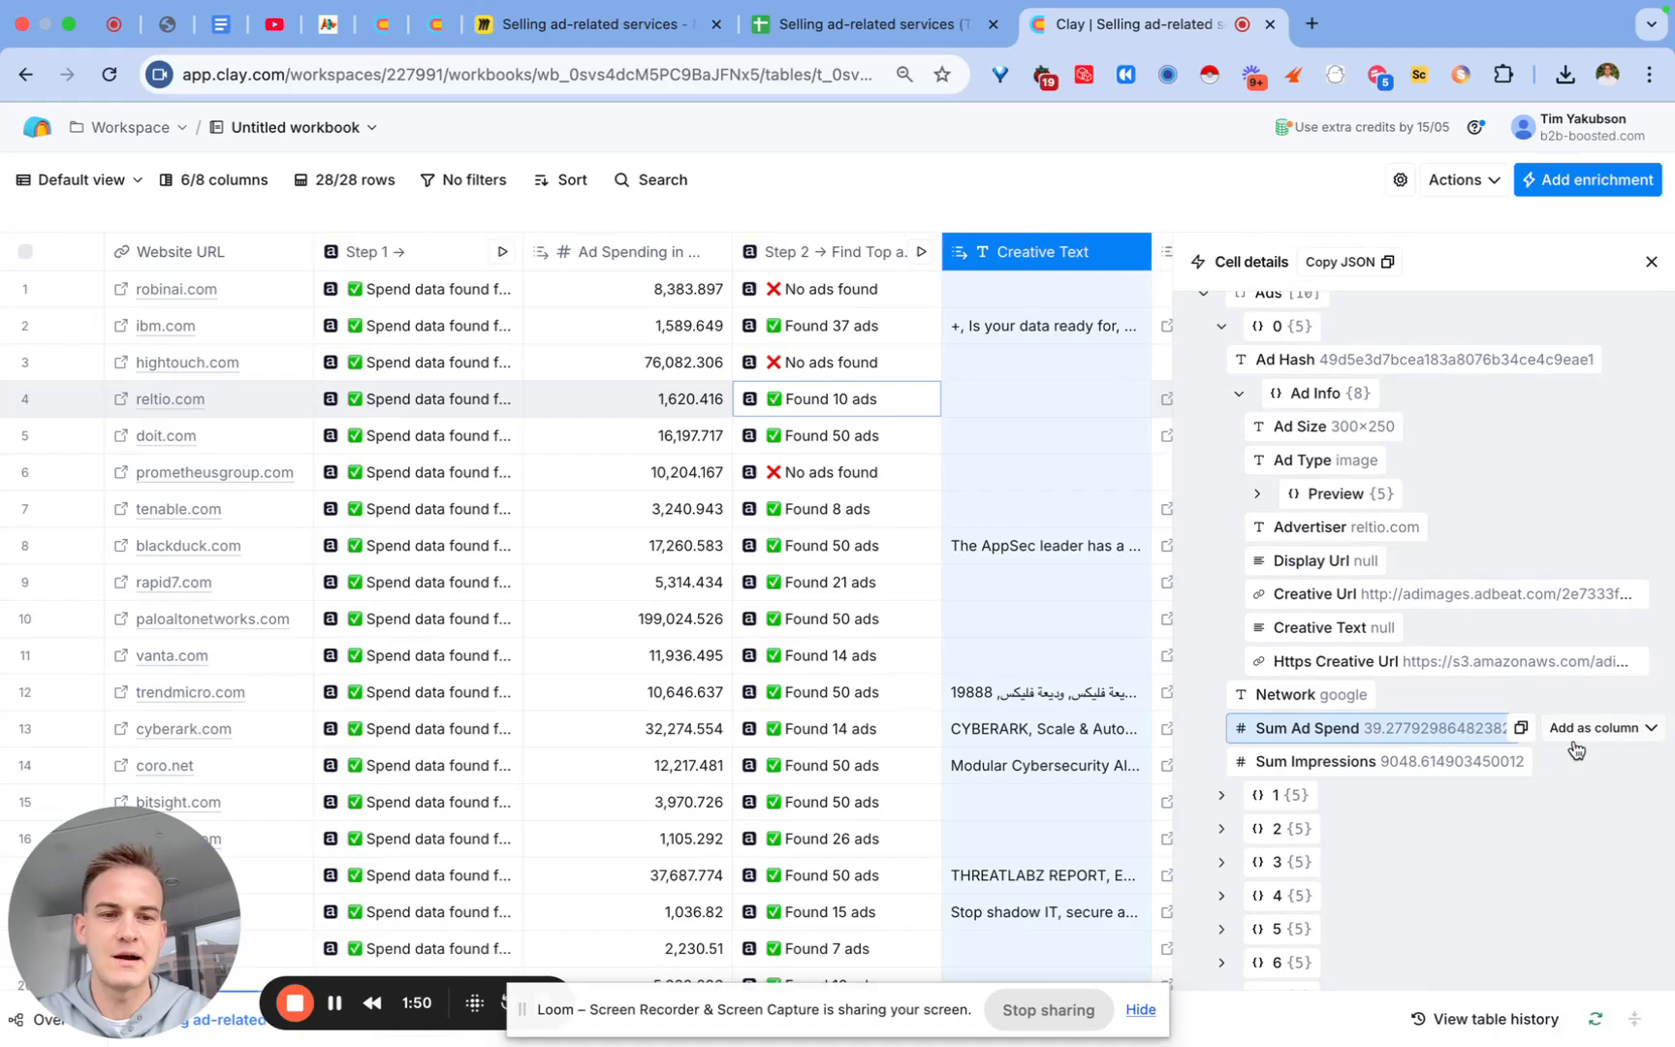
left_click(1599, 727)
left_click(1597, 799)
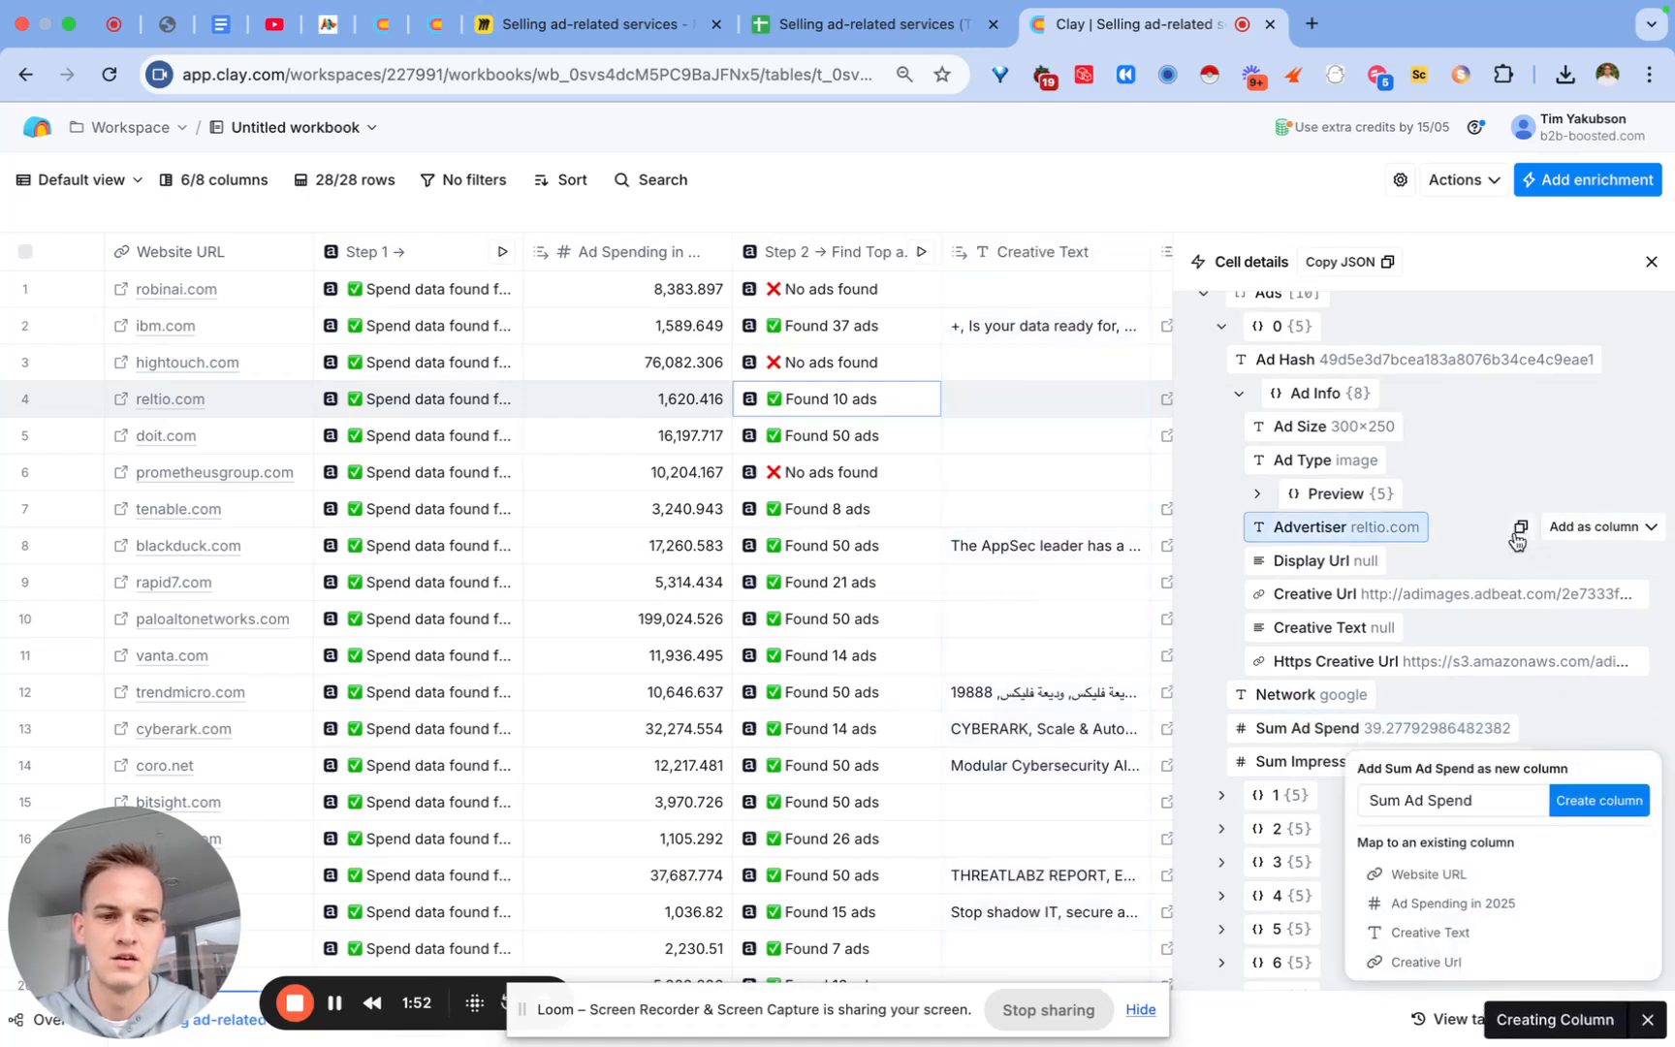
left_click(1575, 765)
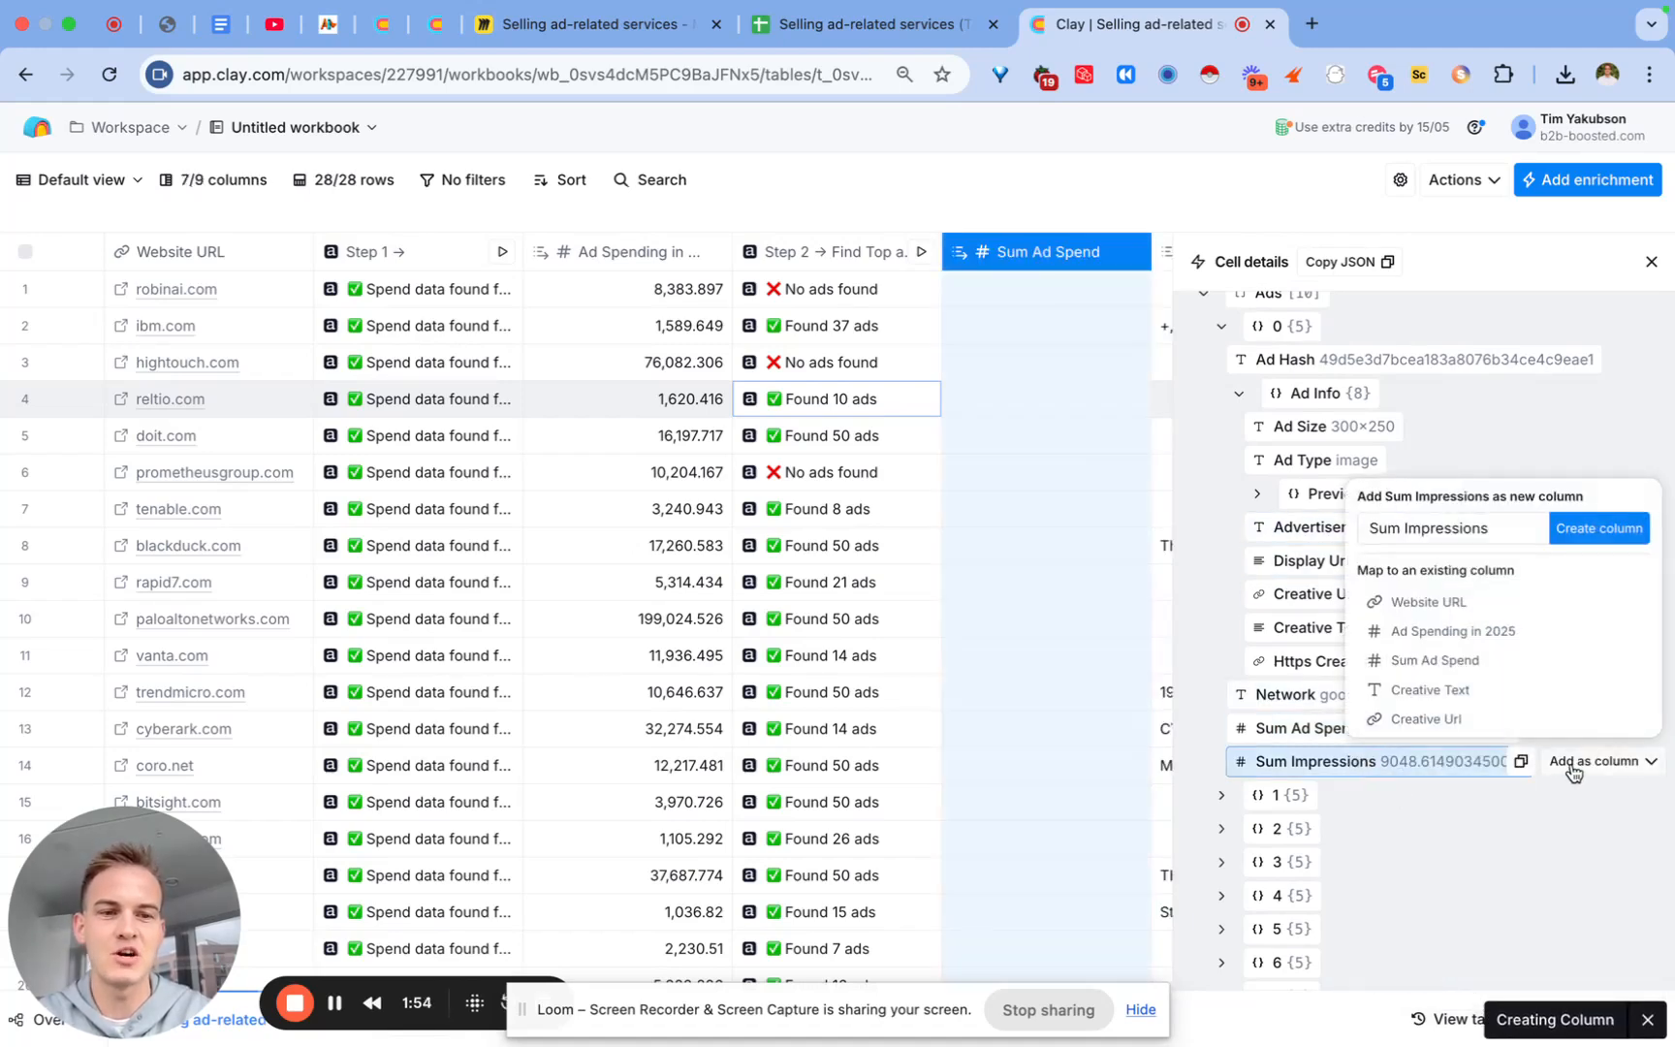
left_click(1599, 528)
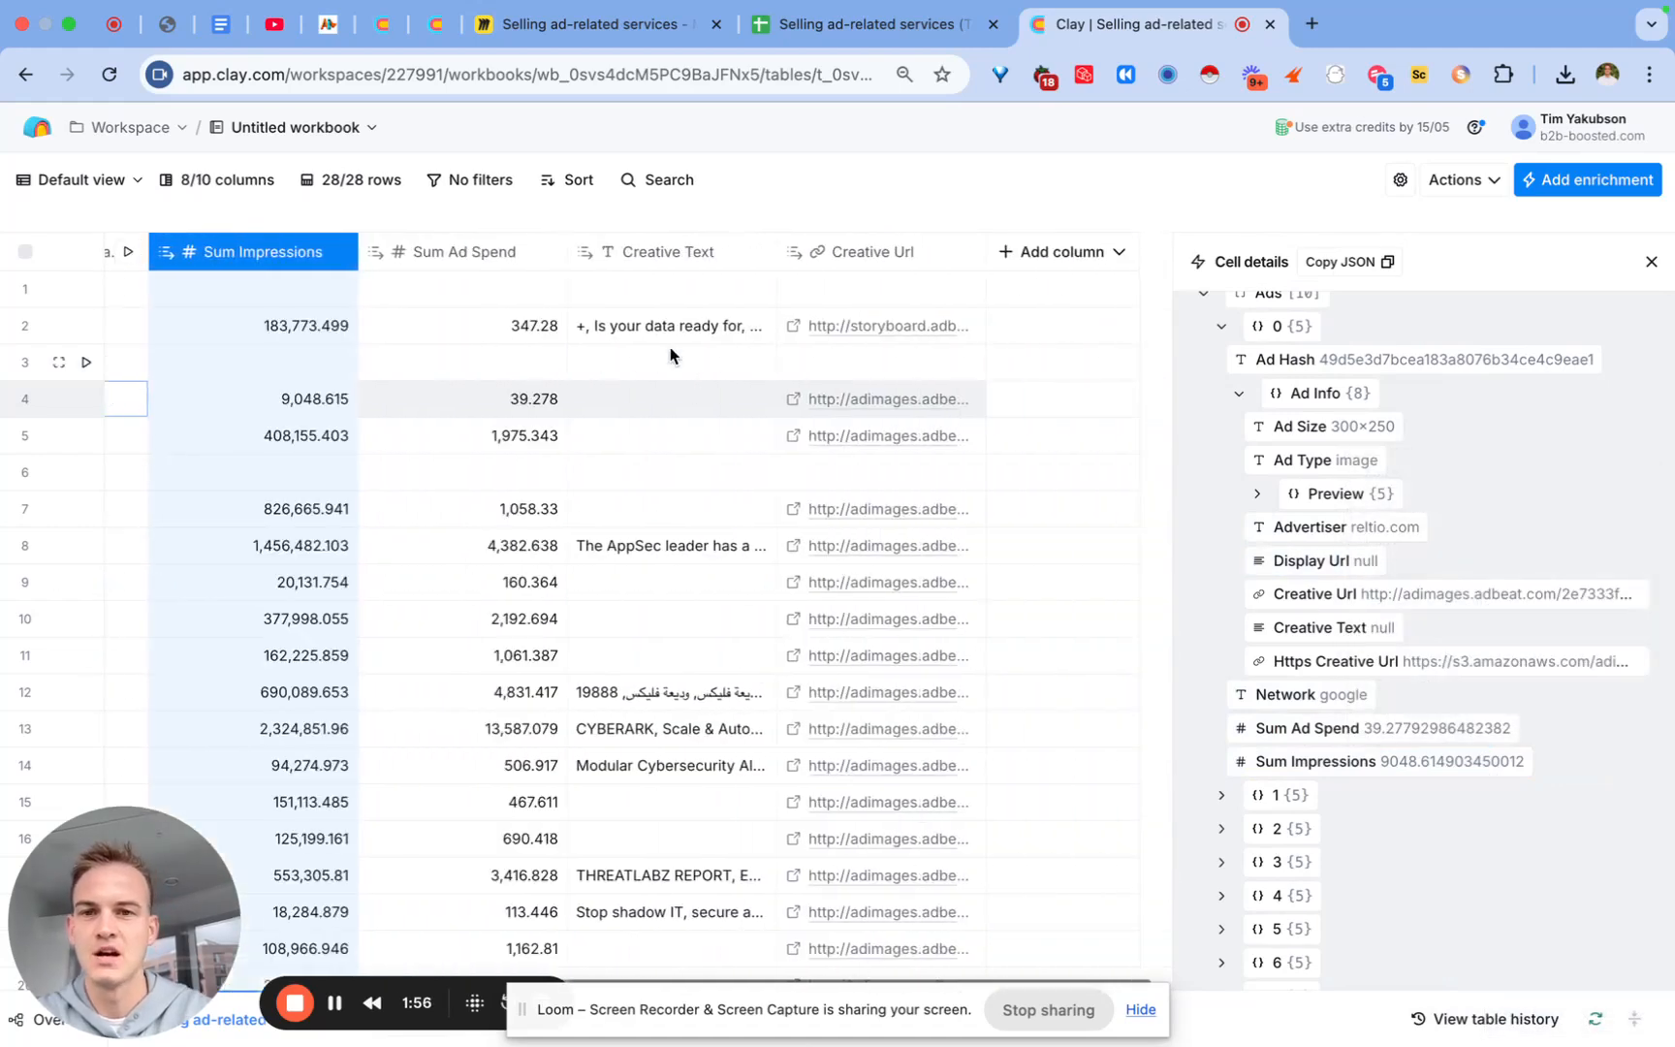
Step: Rename the Creative Url column to 'Best ad Creative Url'
left_click(859, 260)
left_click(861, 293)
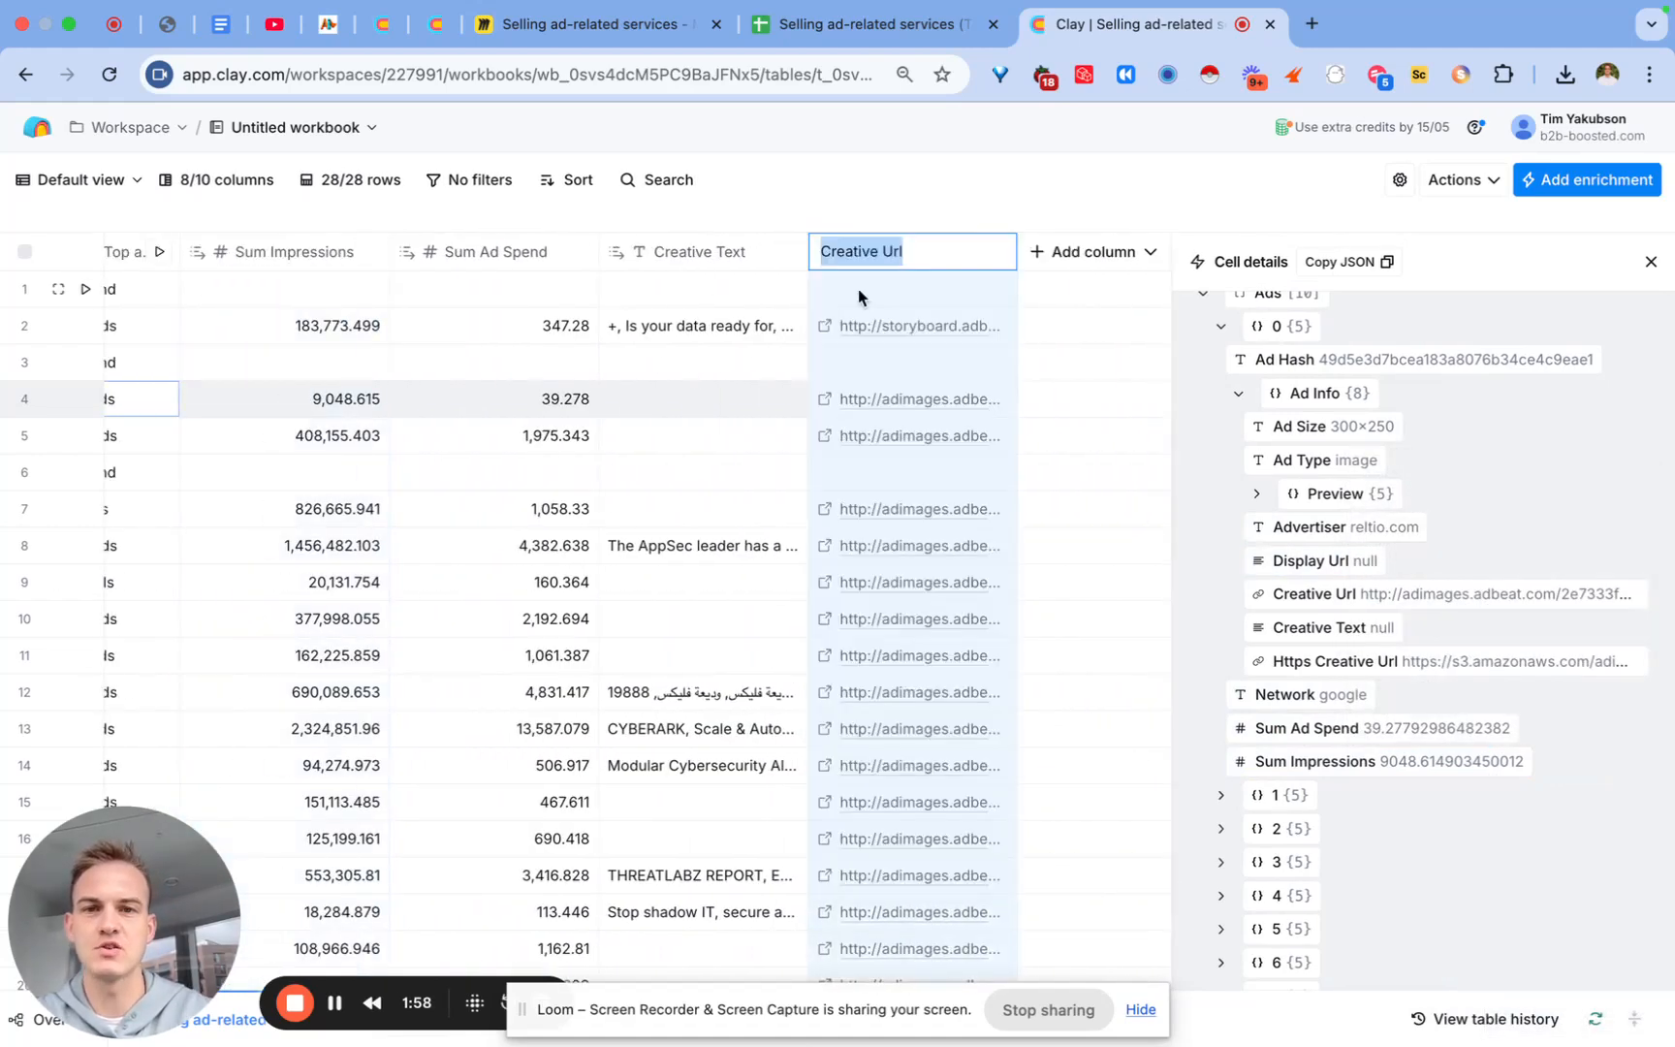
type("1")
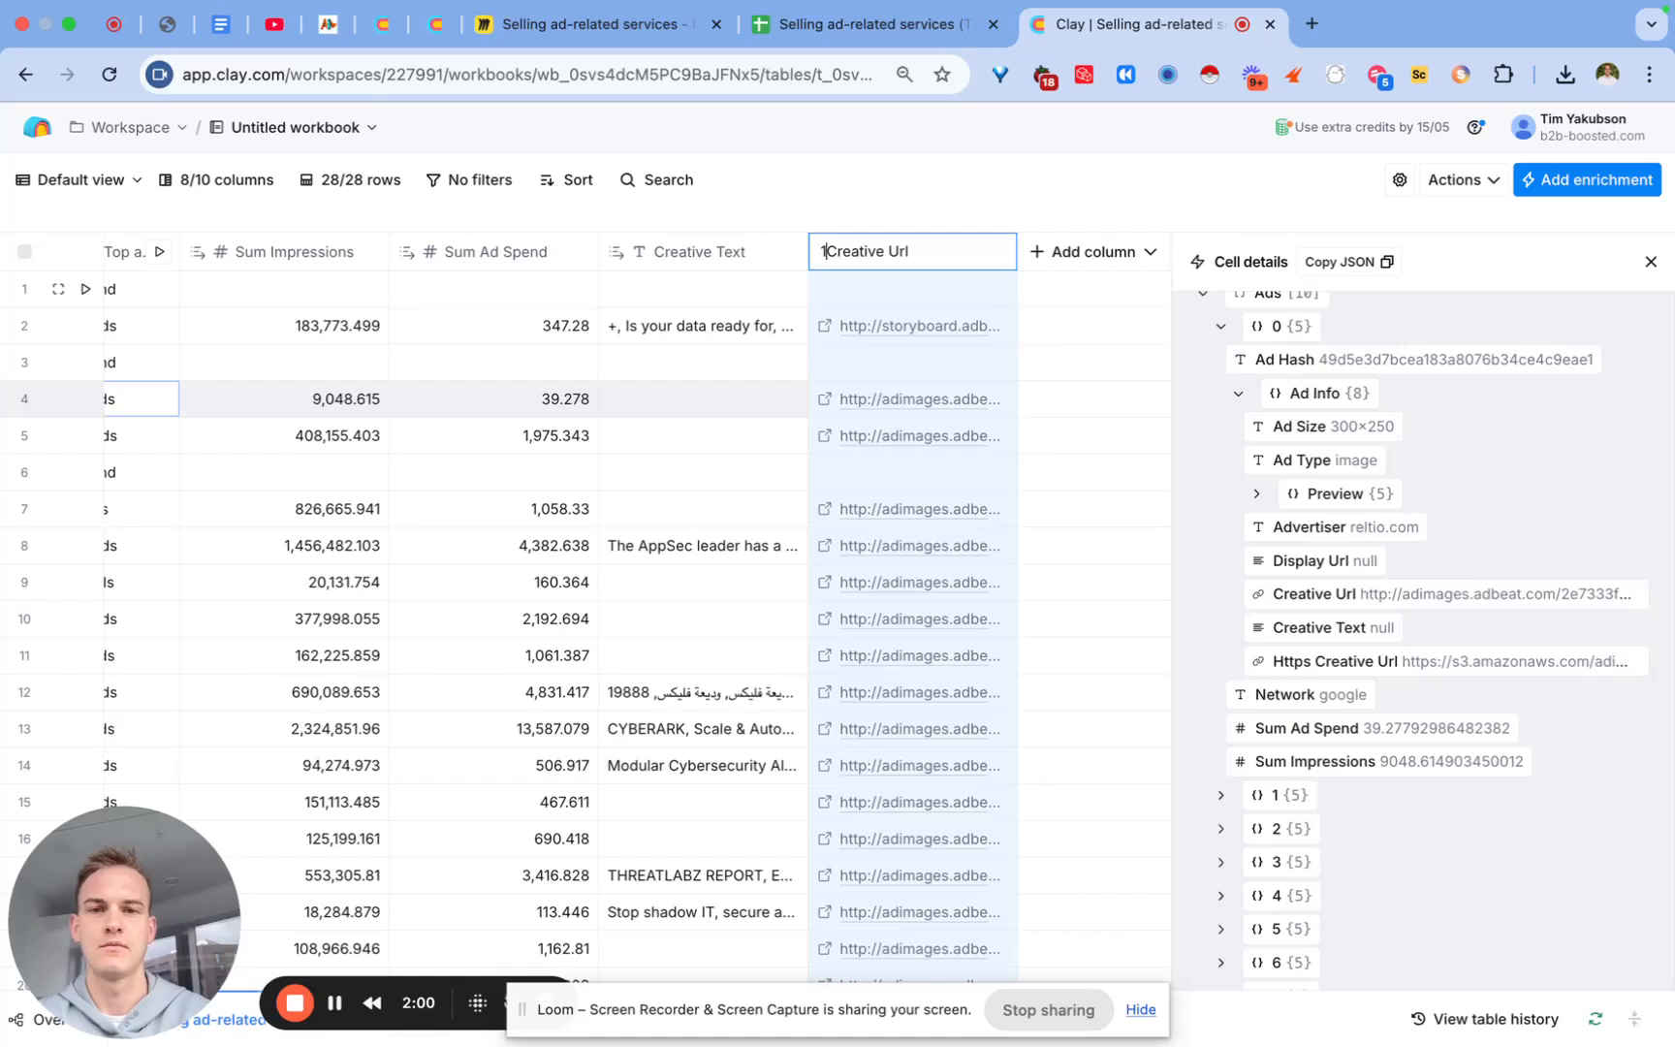
key("BackSpace")
type("Best ad")
key("super+a")
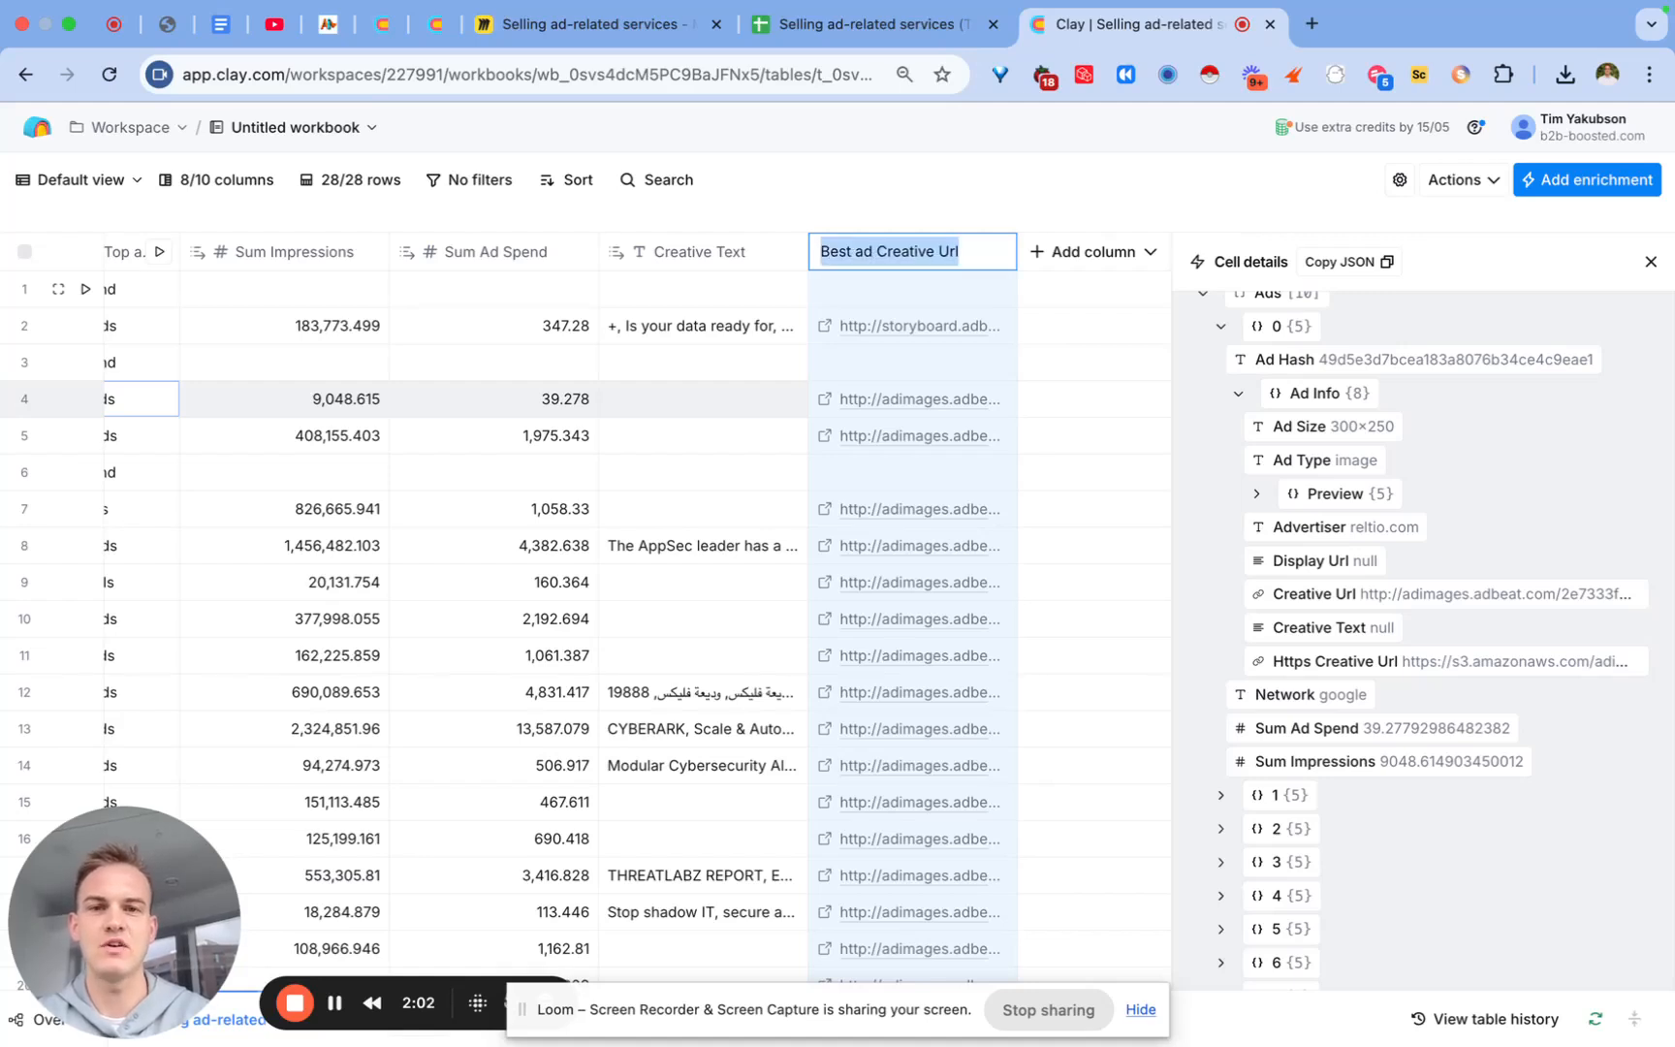
key("Return")
Step: Rename the Creative Text column to 'best ad Creative Text'
left_click(737, 253)
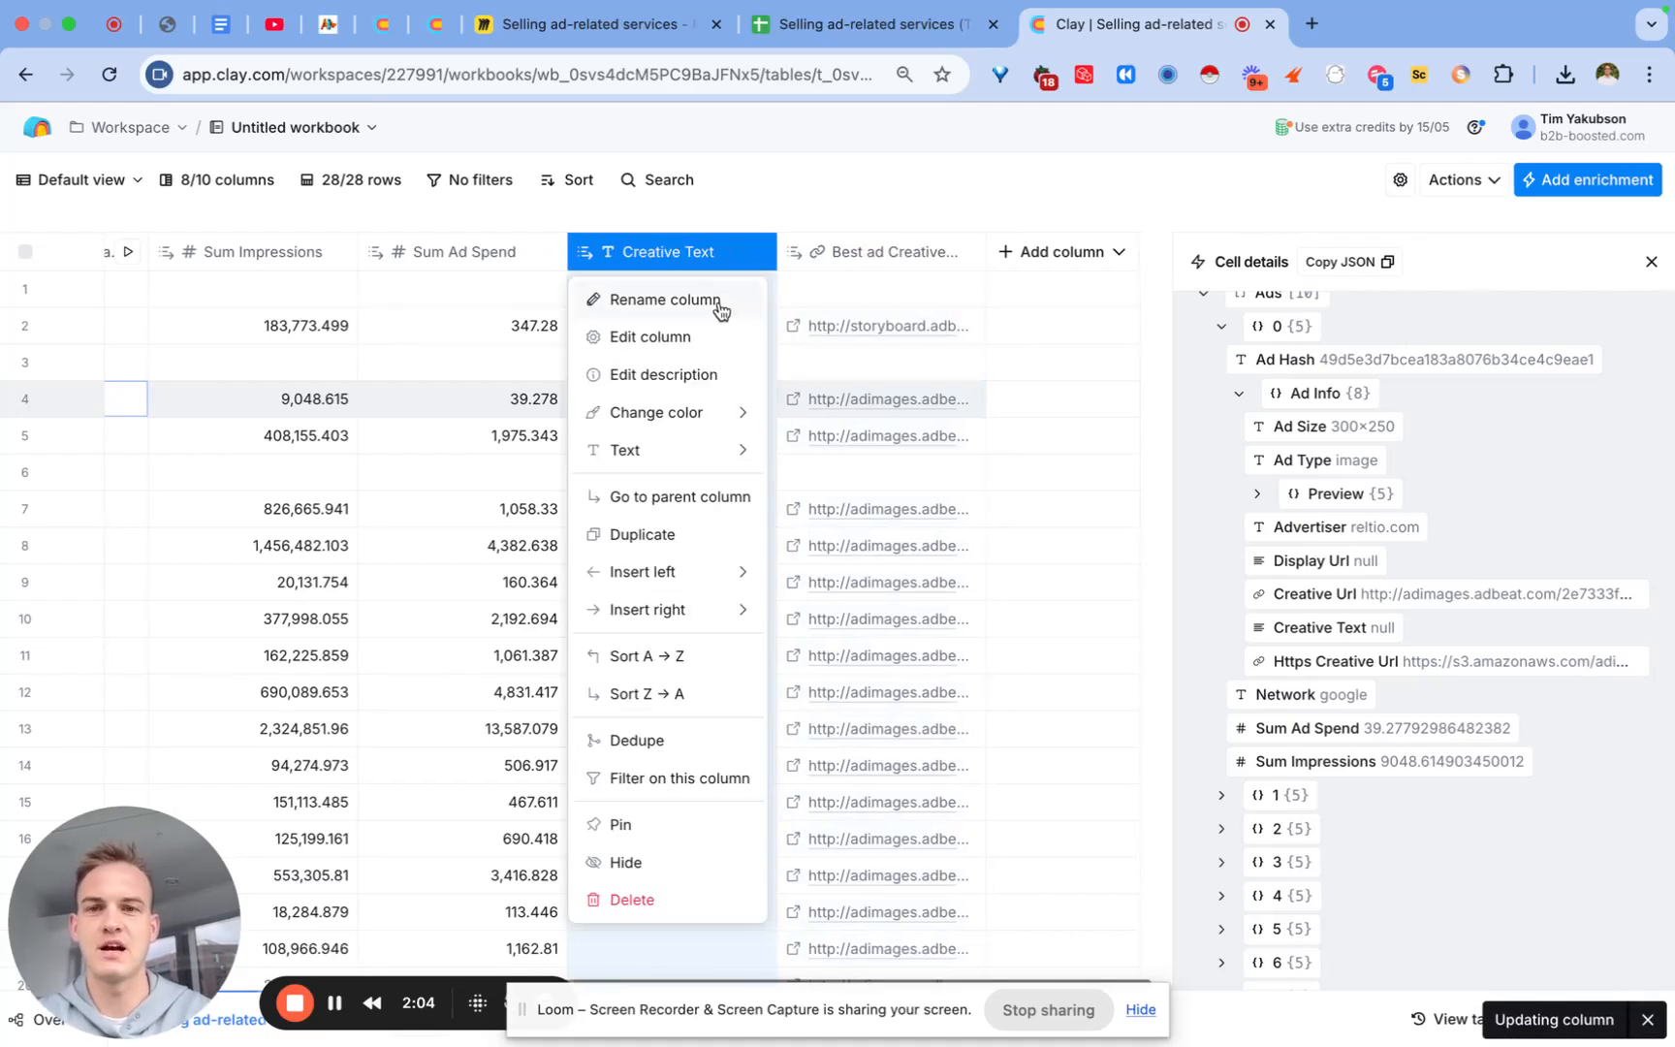
left_click(721, 306)
left_click(674, 251)
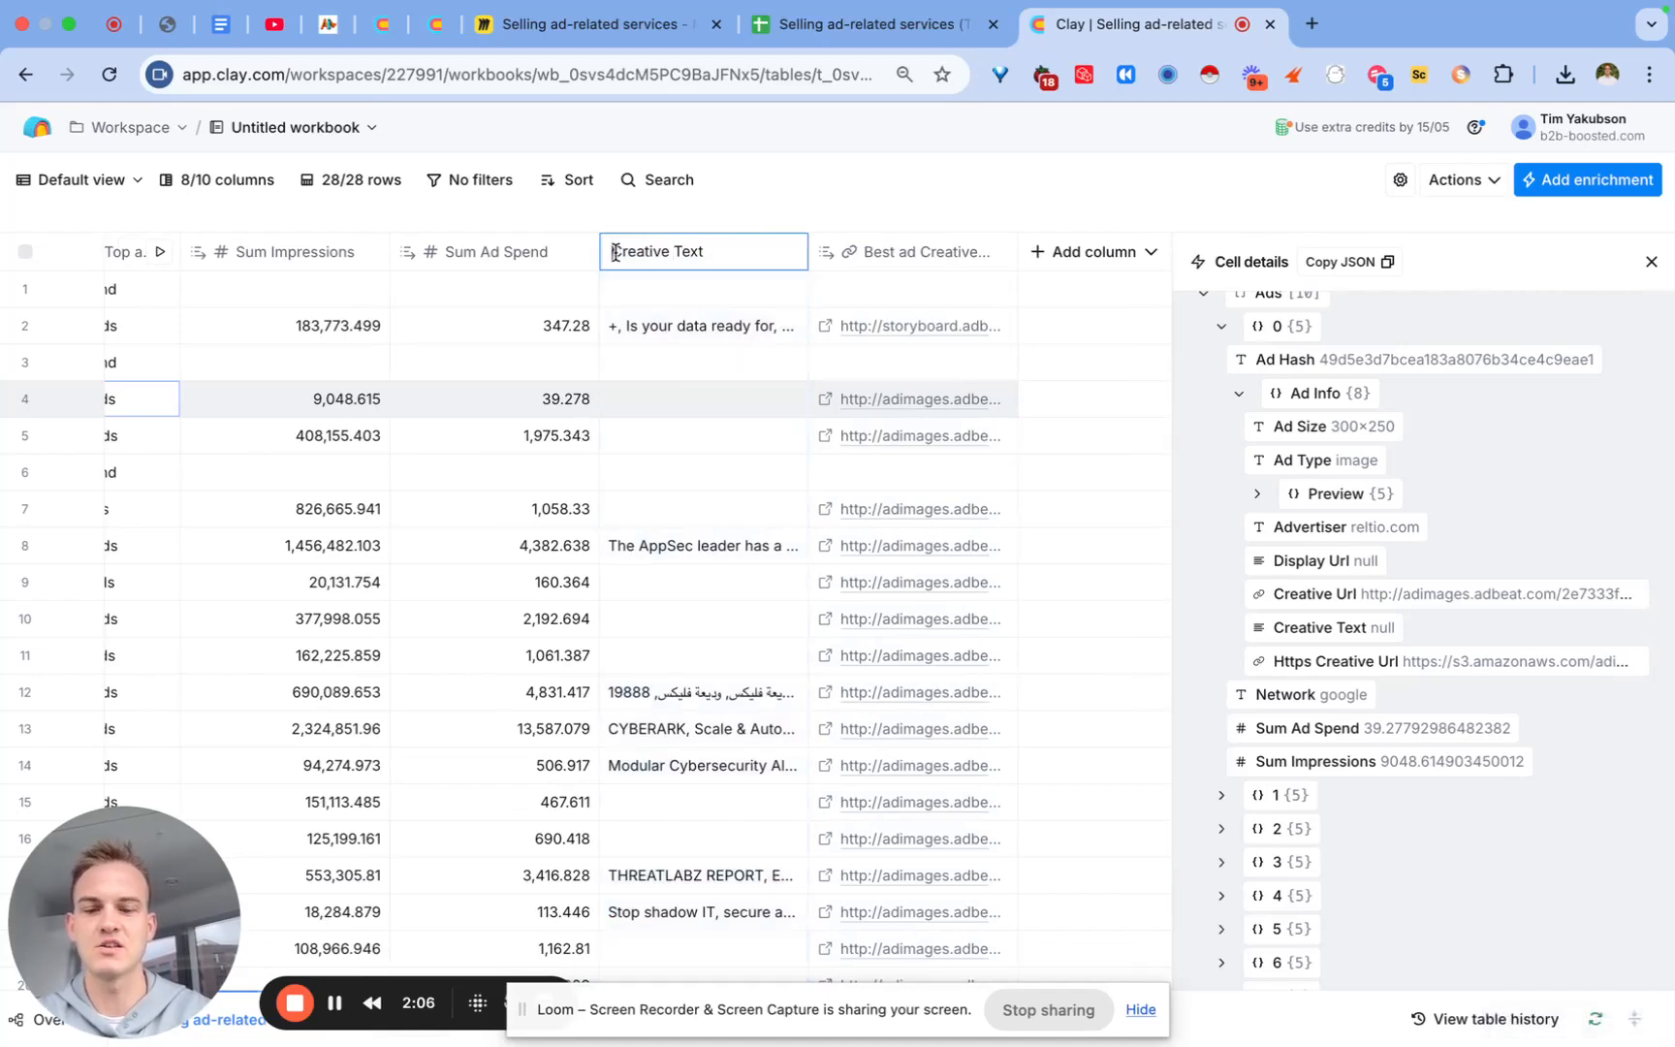
left_click(614, 251)
type("best ad")
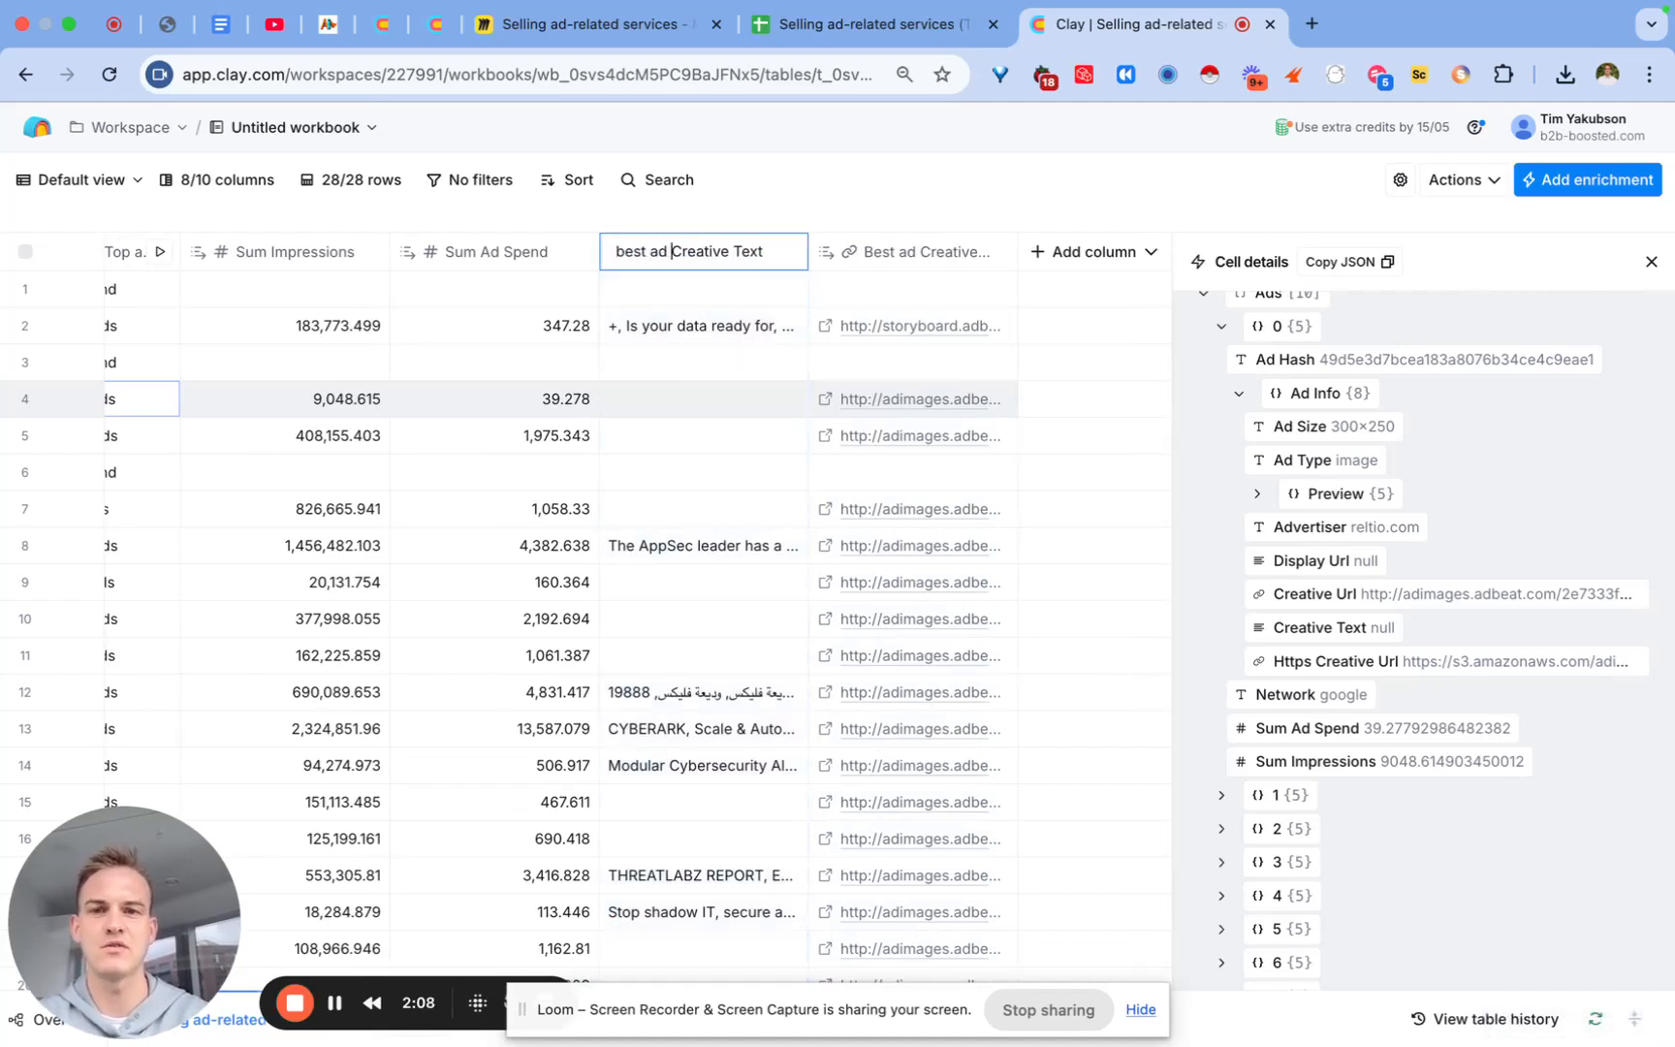
key("Return")
Step: Rename Sum Ad Spend and Sum Impressions with the 'best ad' prefix
left_click(494, 252)
left_click(559, 307)
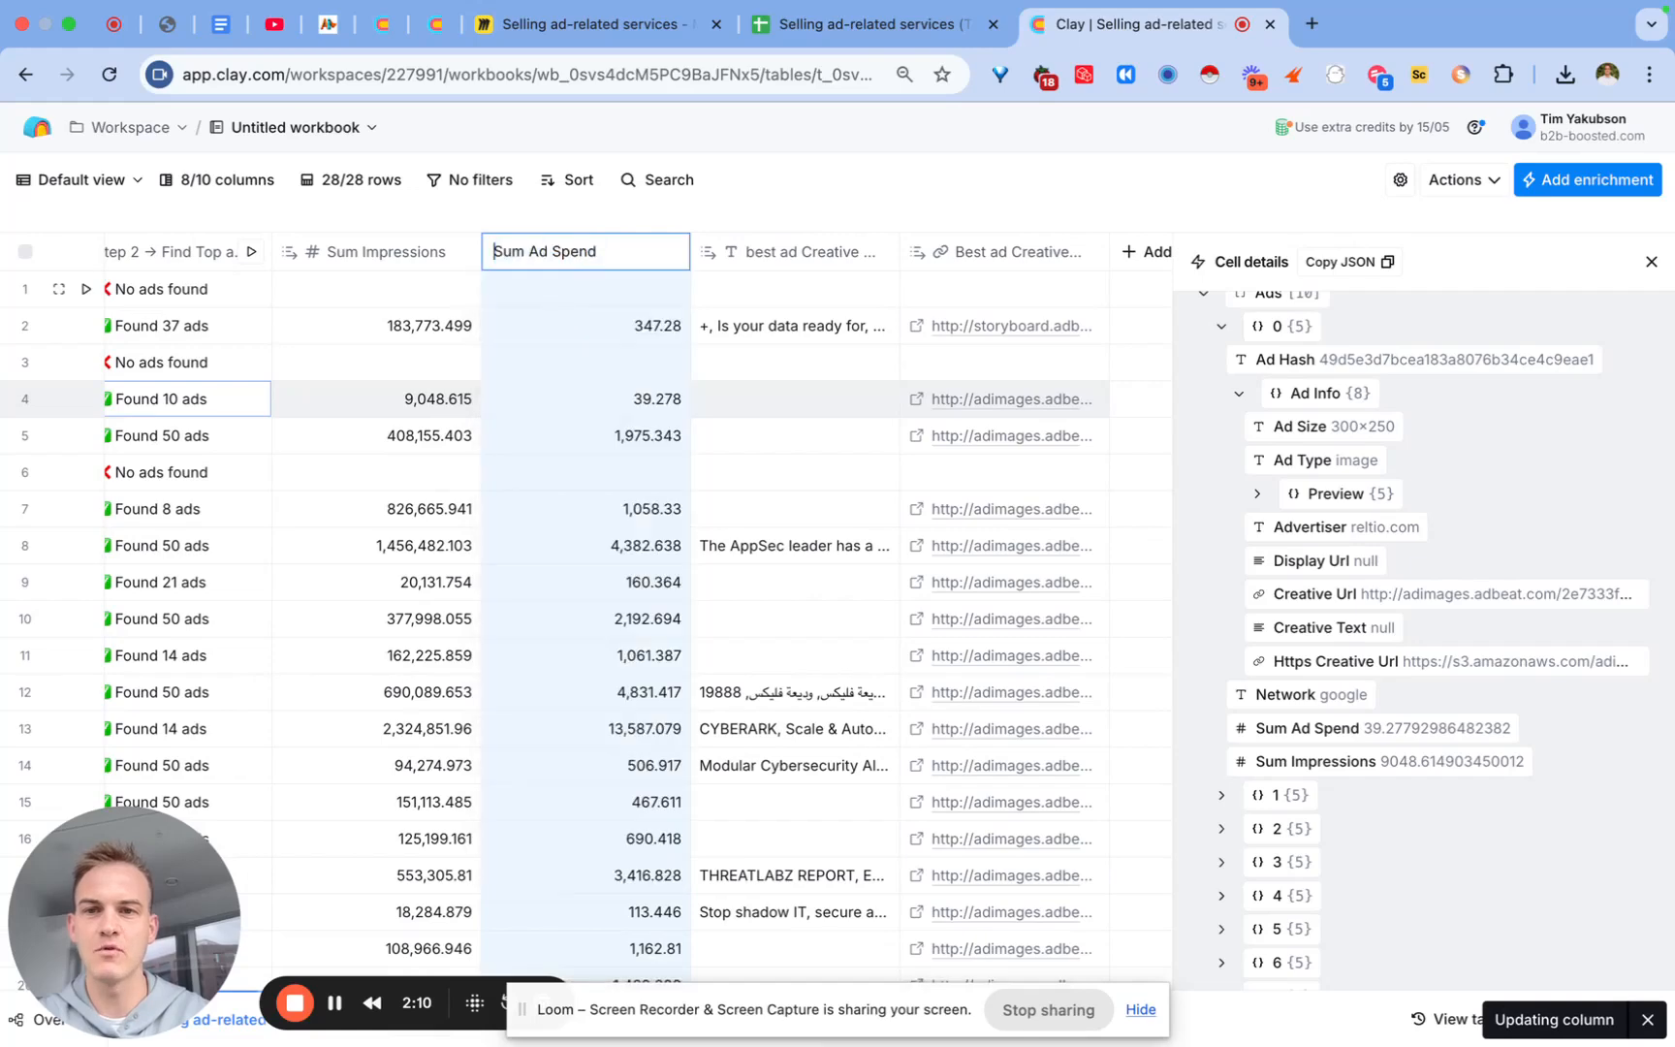
type("best ad")
key("Return")
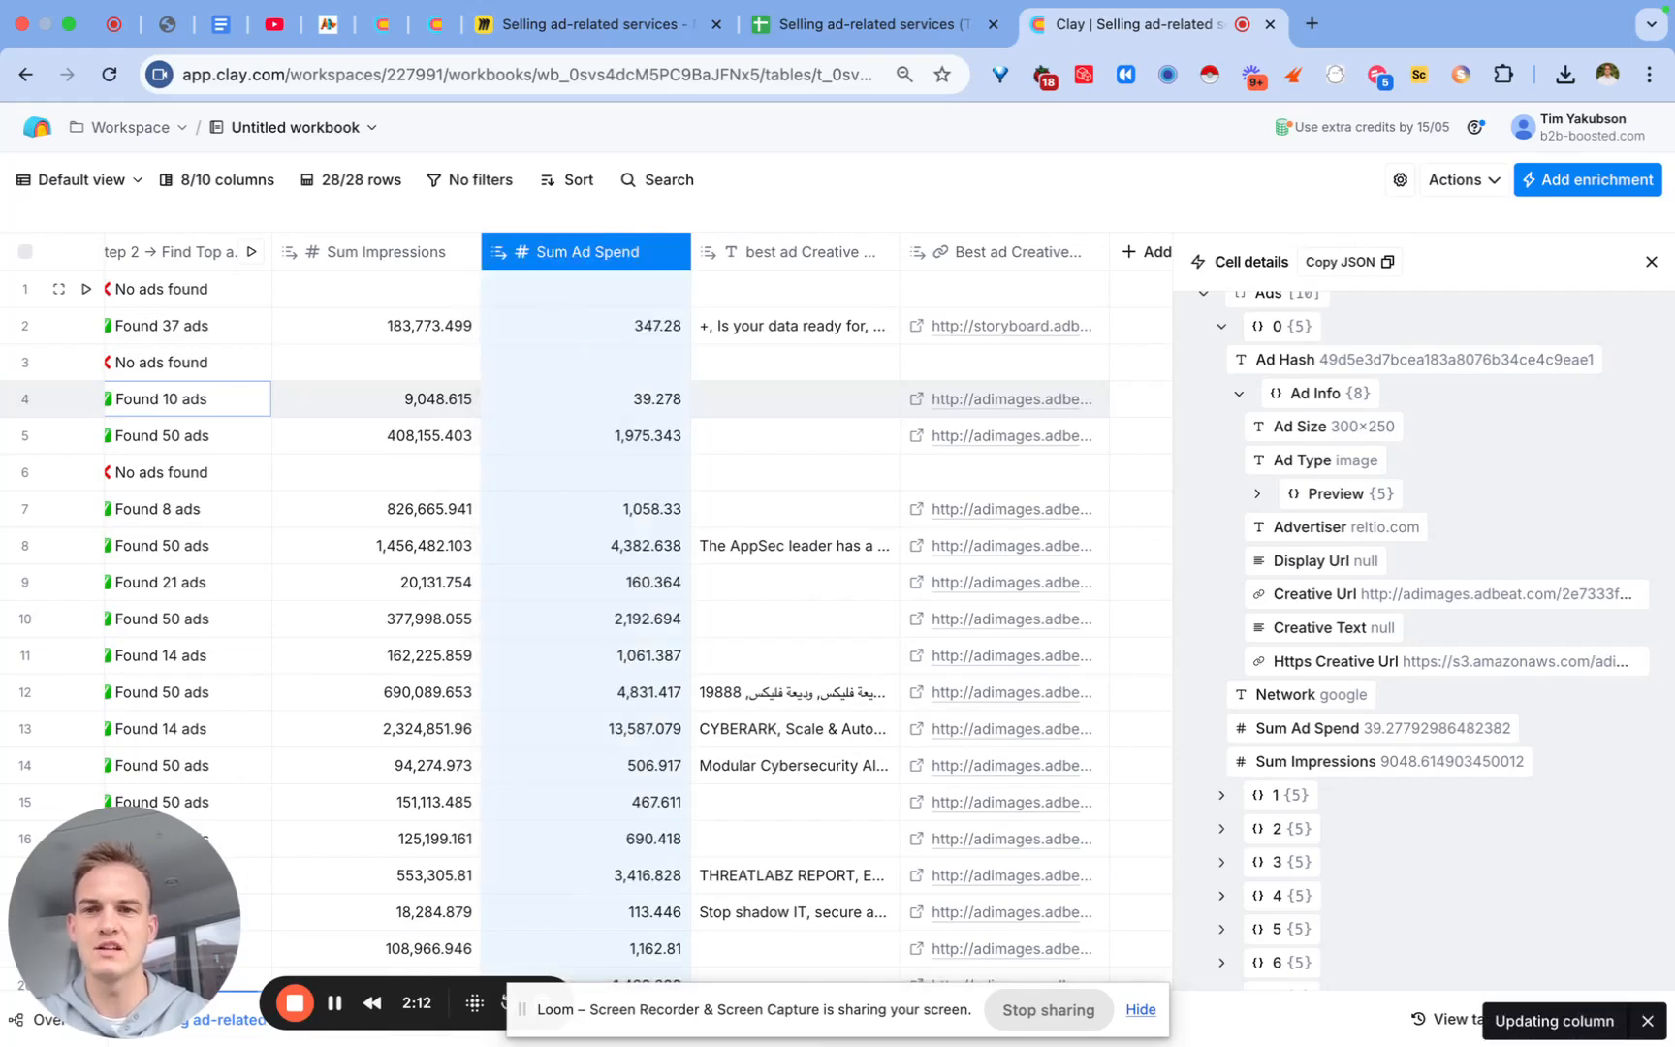
left_click(407, 251)
left_click(538, 302)
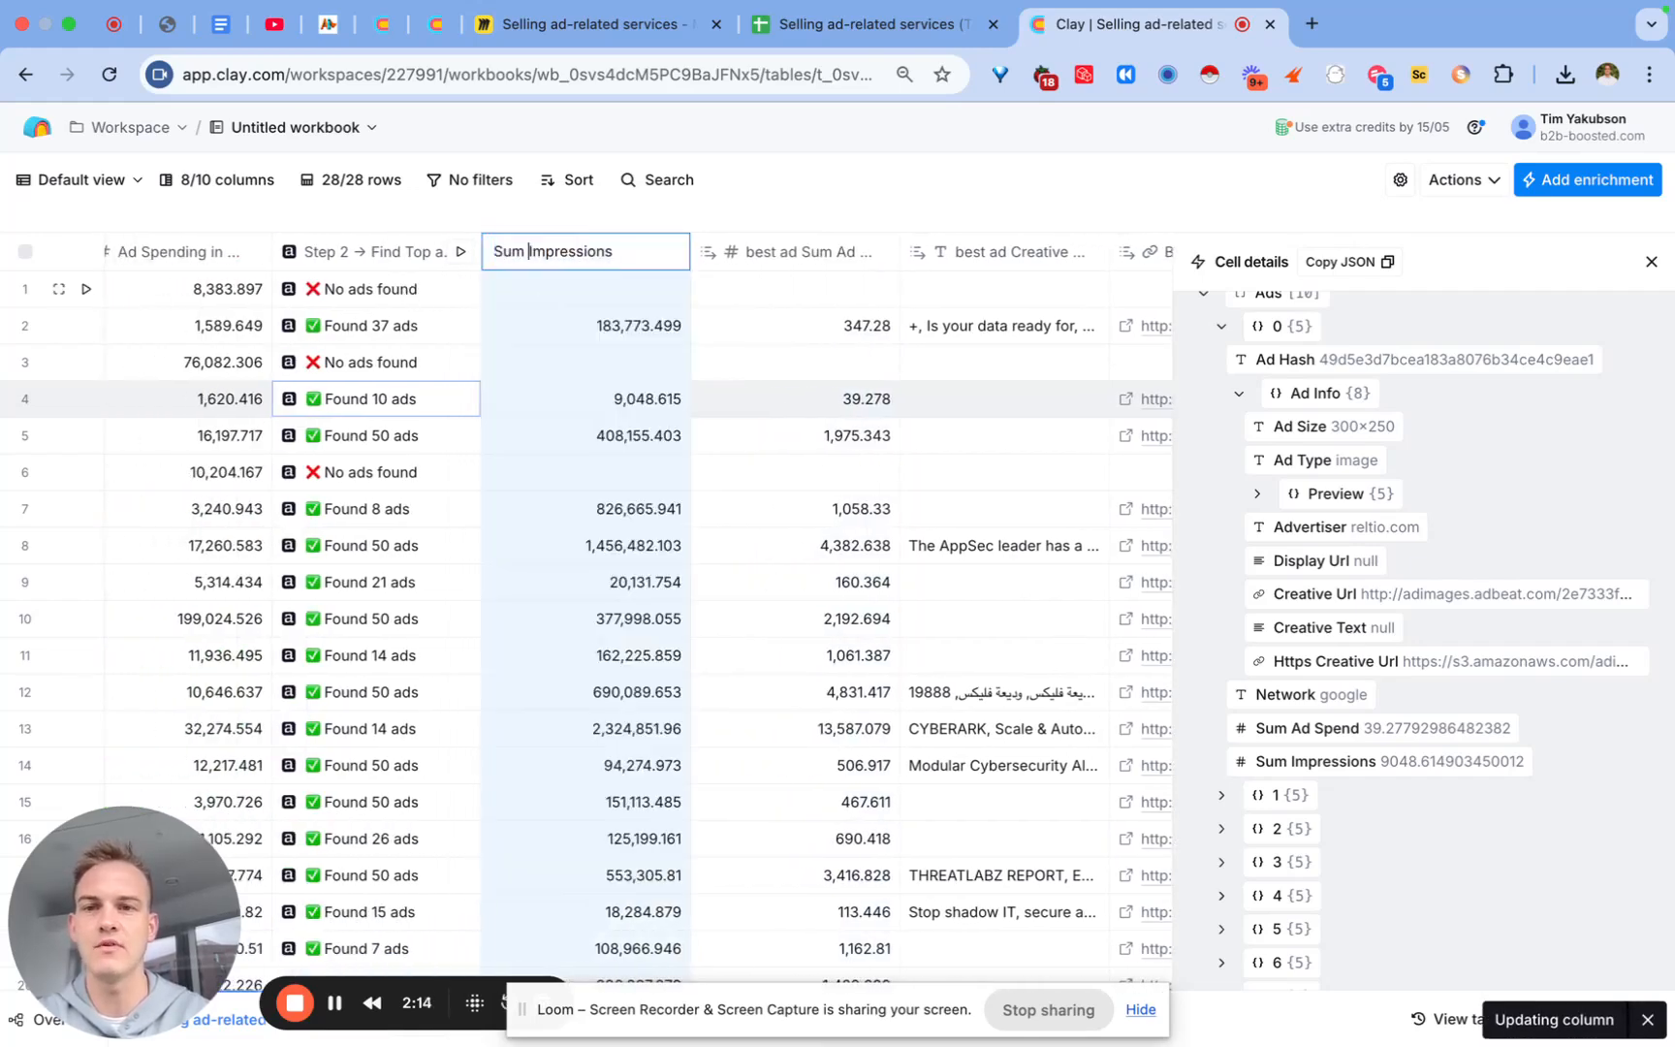
key("Left")
key("Left")
key("Left")
type("best ad")
key("Return")
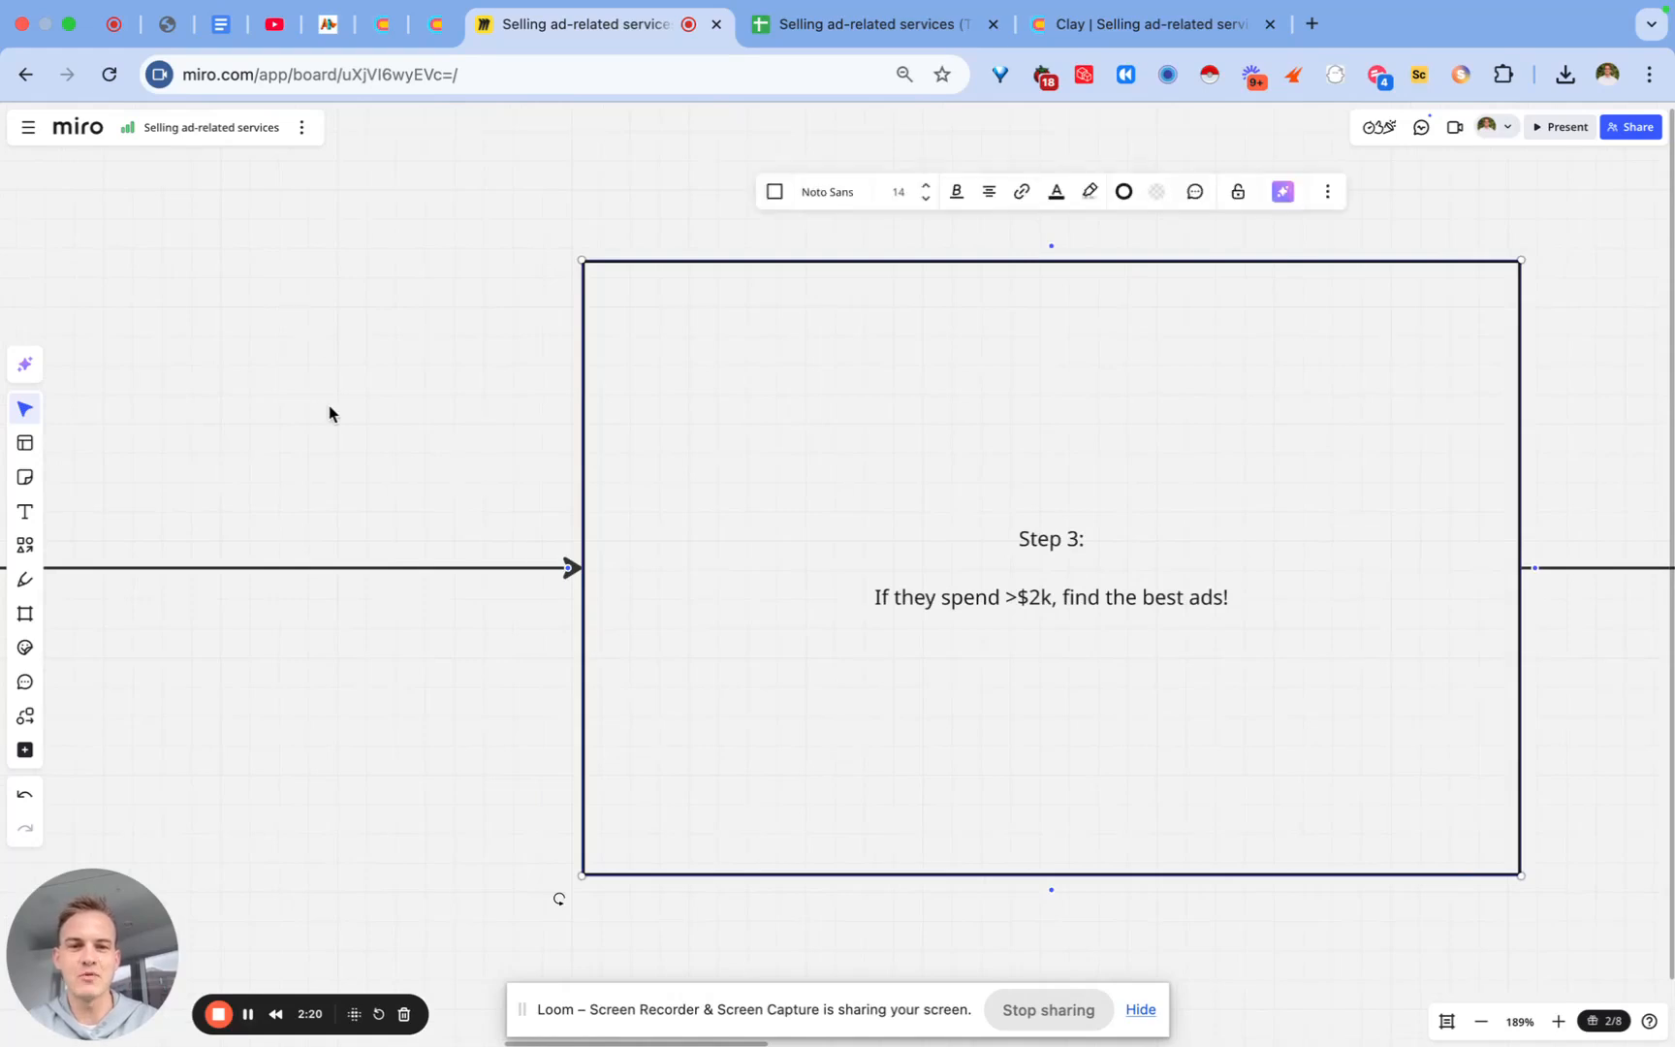
left_click(328, 405)
scroll(329, 409, "left", 10)
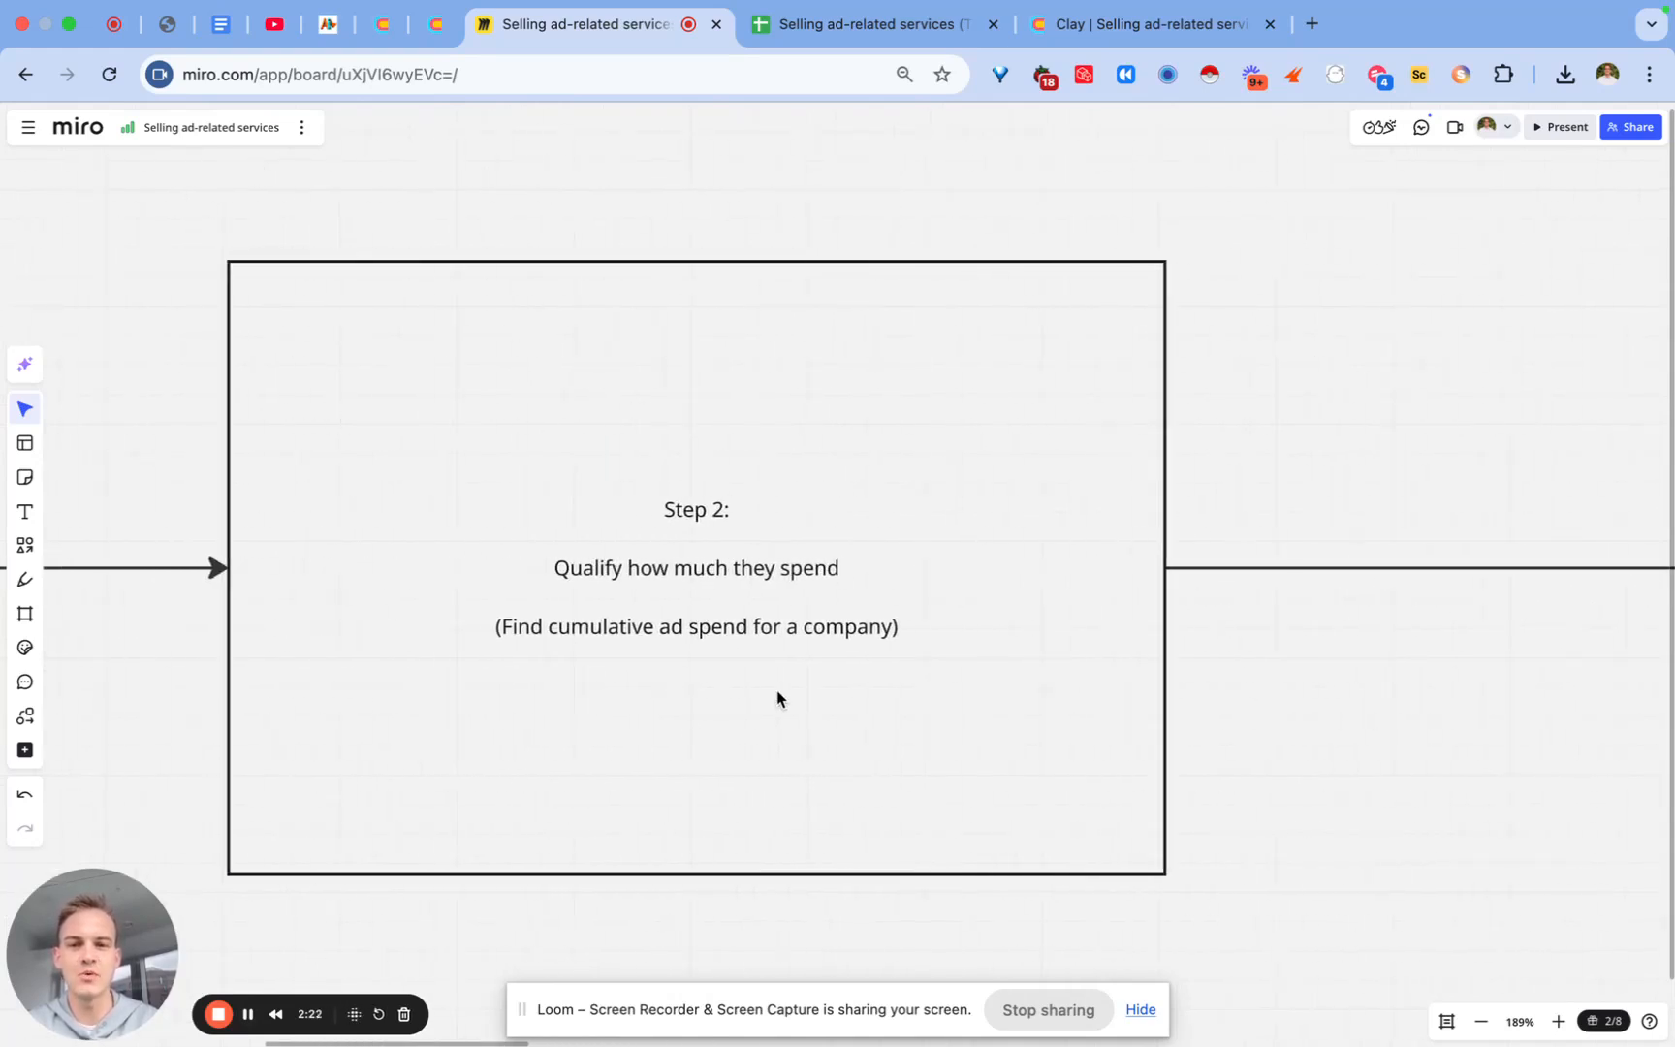
scroll(868, 596, "right", 15)
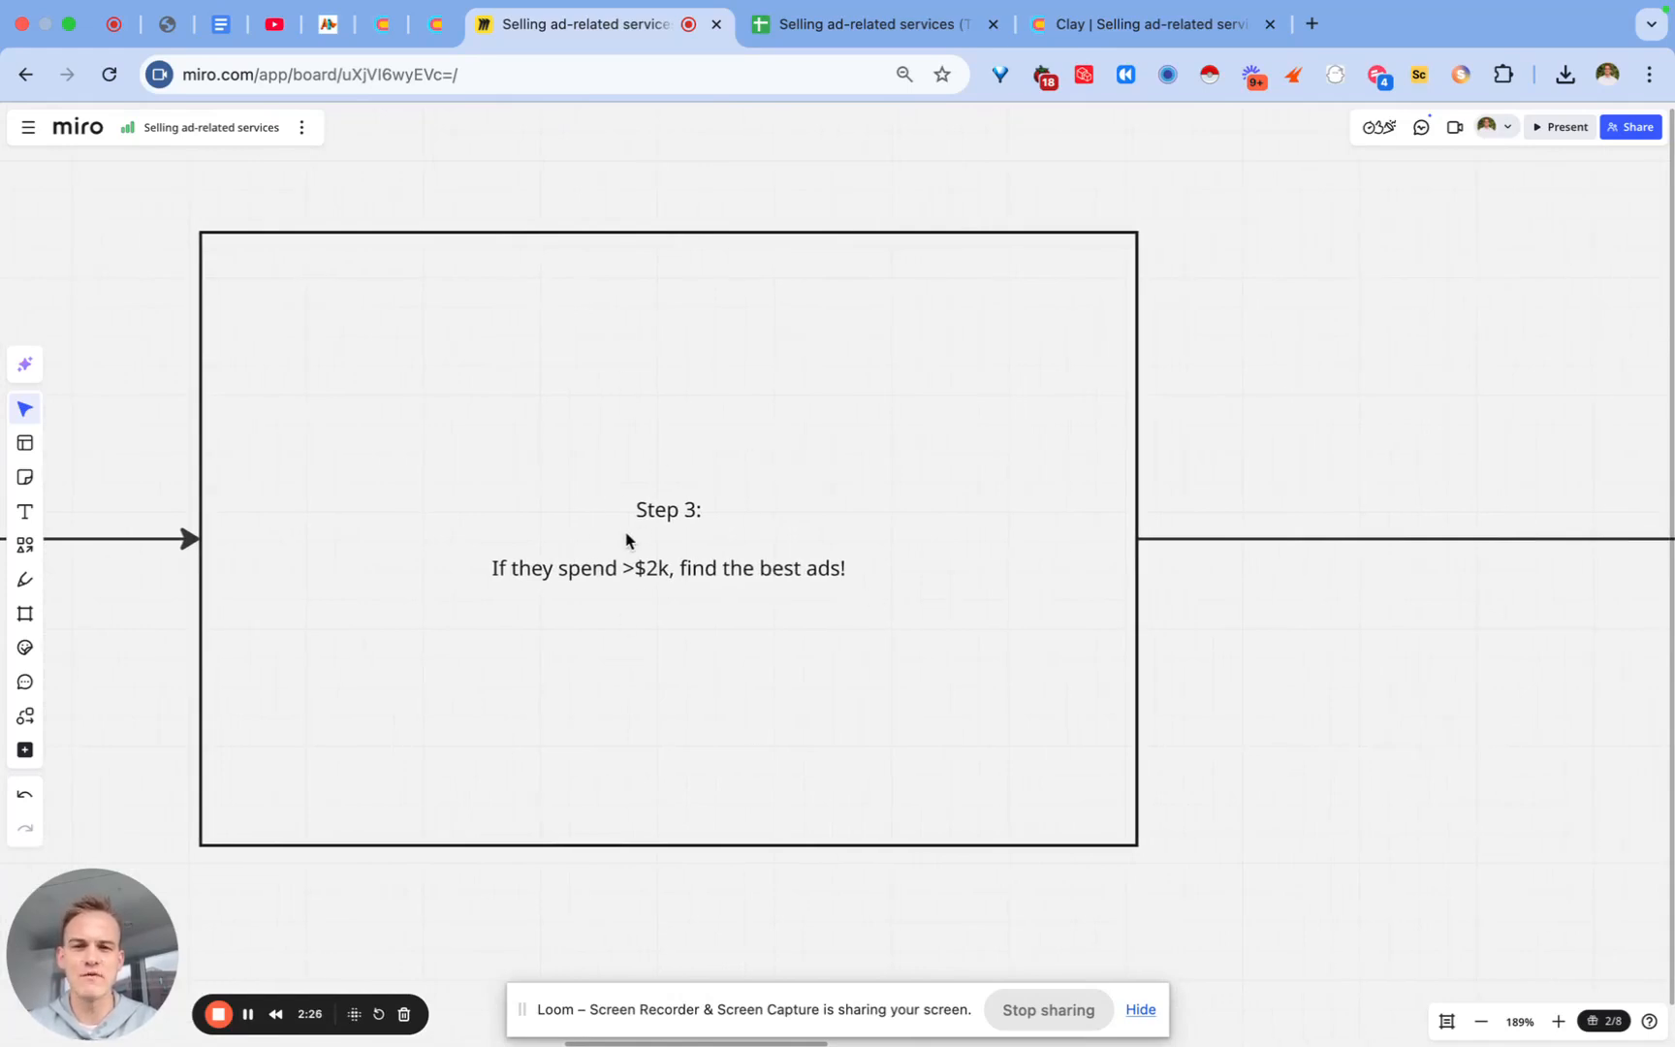
scroll(807, 686, "right", 15)
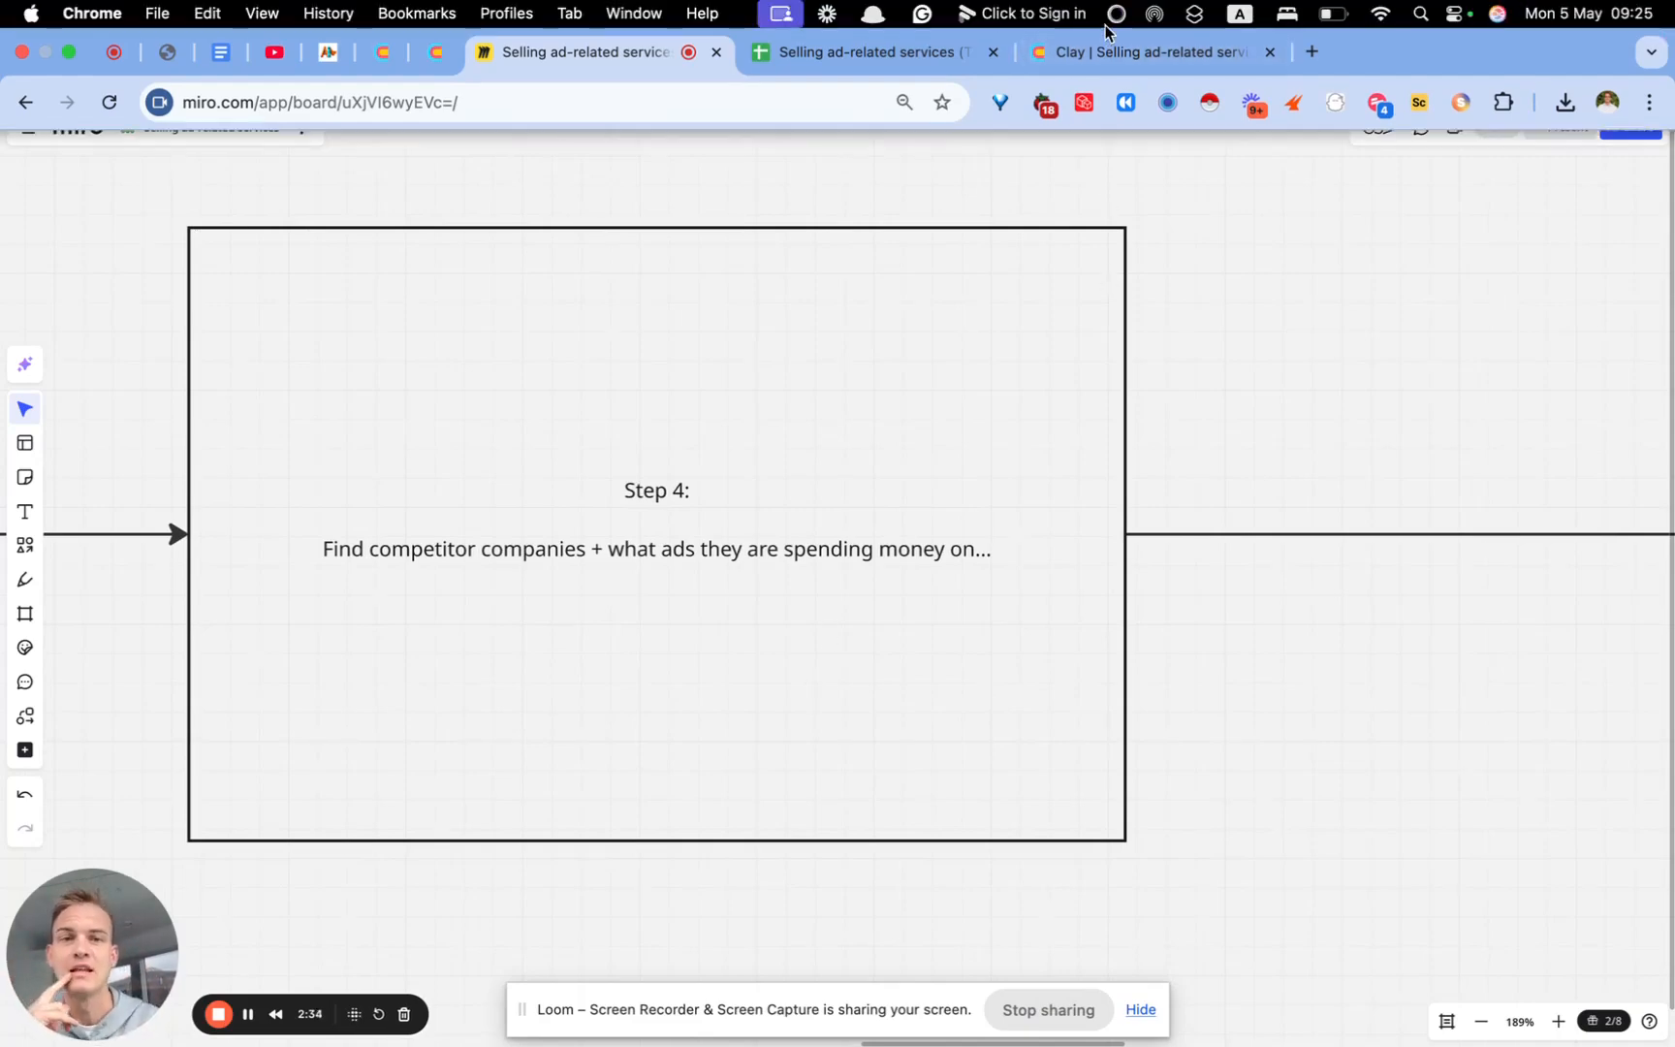
left_click(1144, 46)
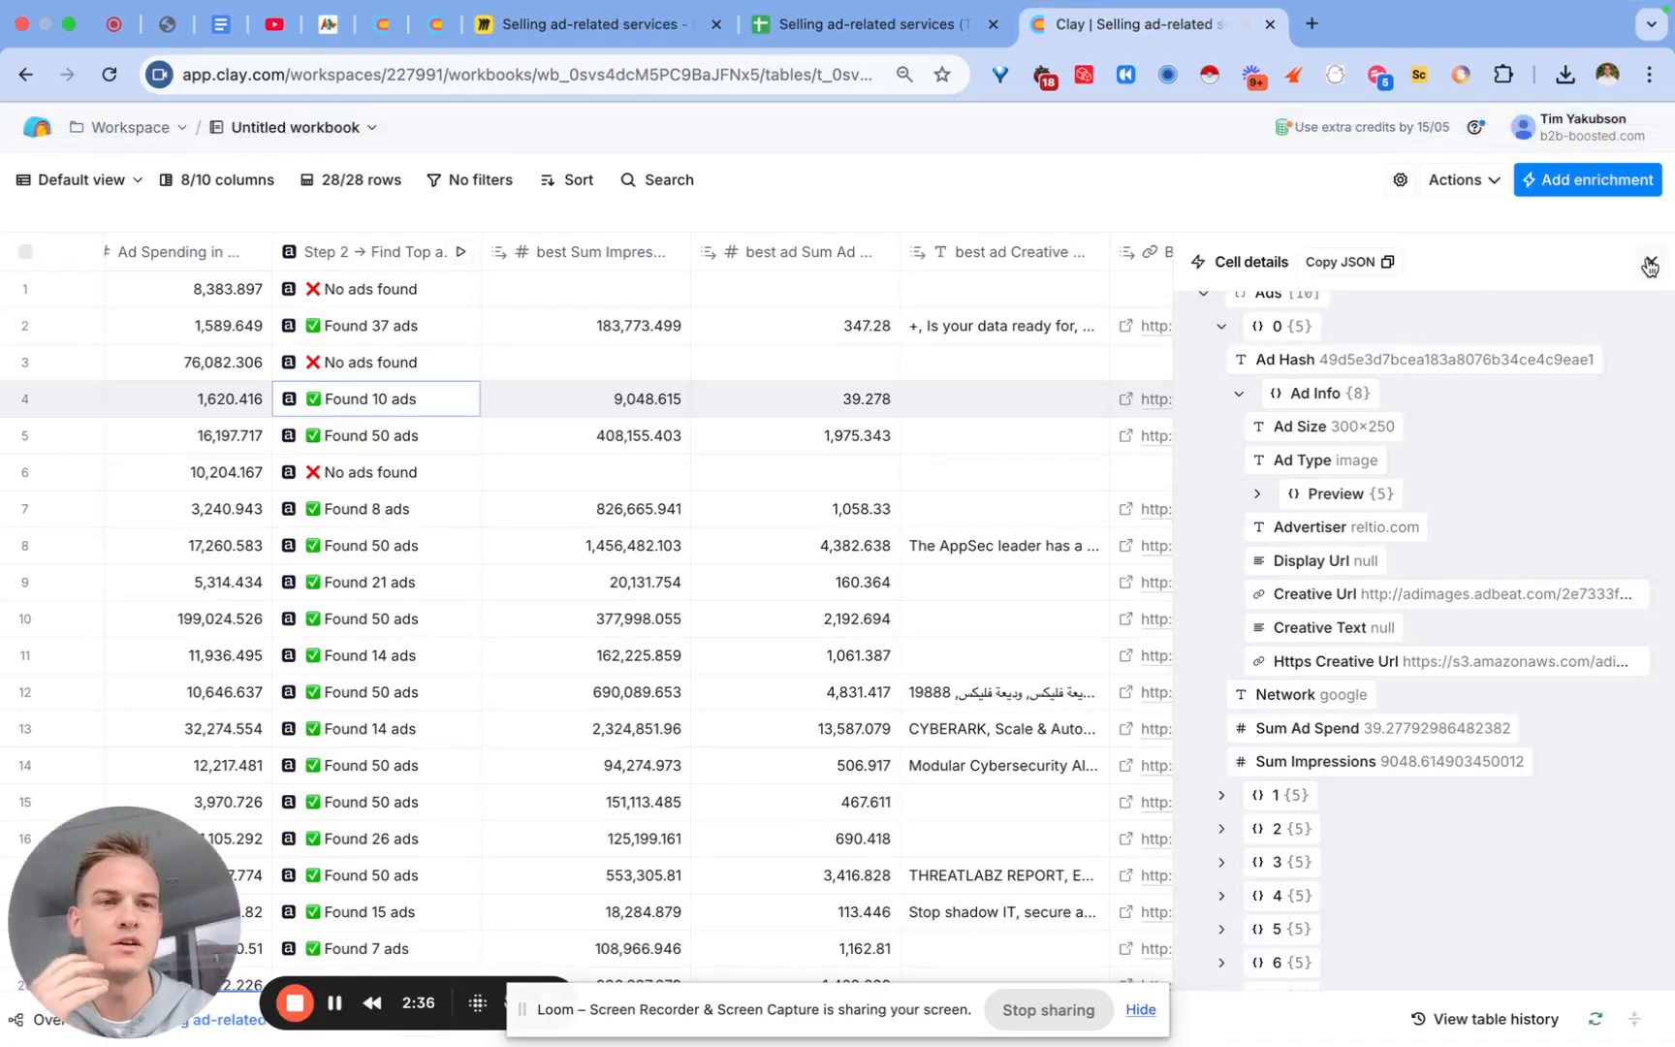
Step: Close Cell details and choose Adbeat's 'Find lookalike companies based on advertising data' enrichment
left_click(1652, 262)
left_click(1596, 184)
type("adbeat")
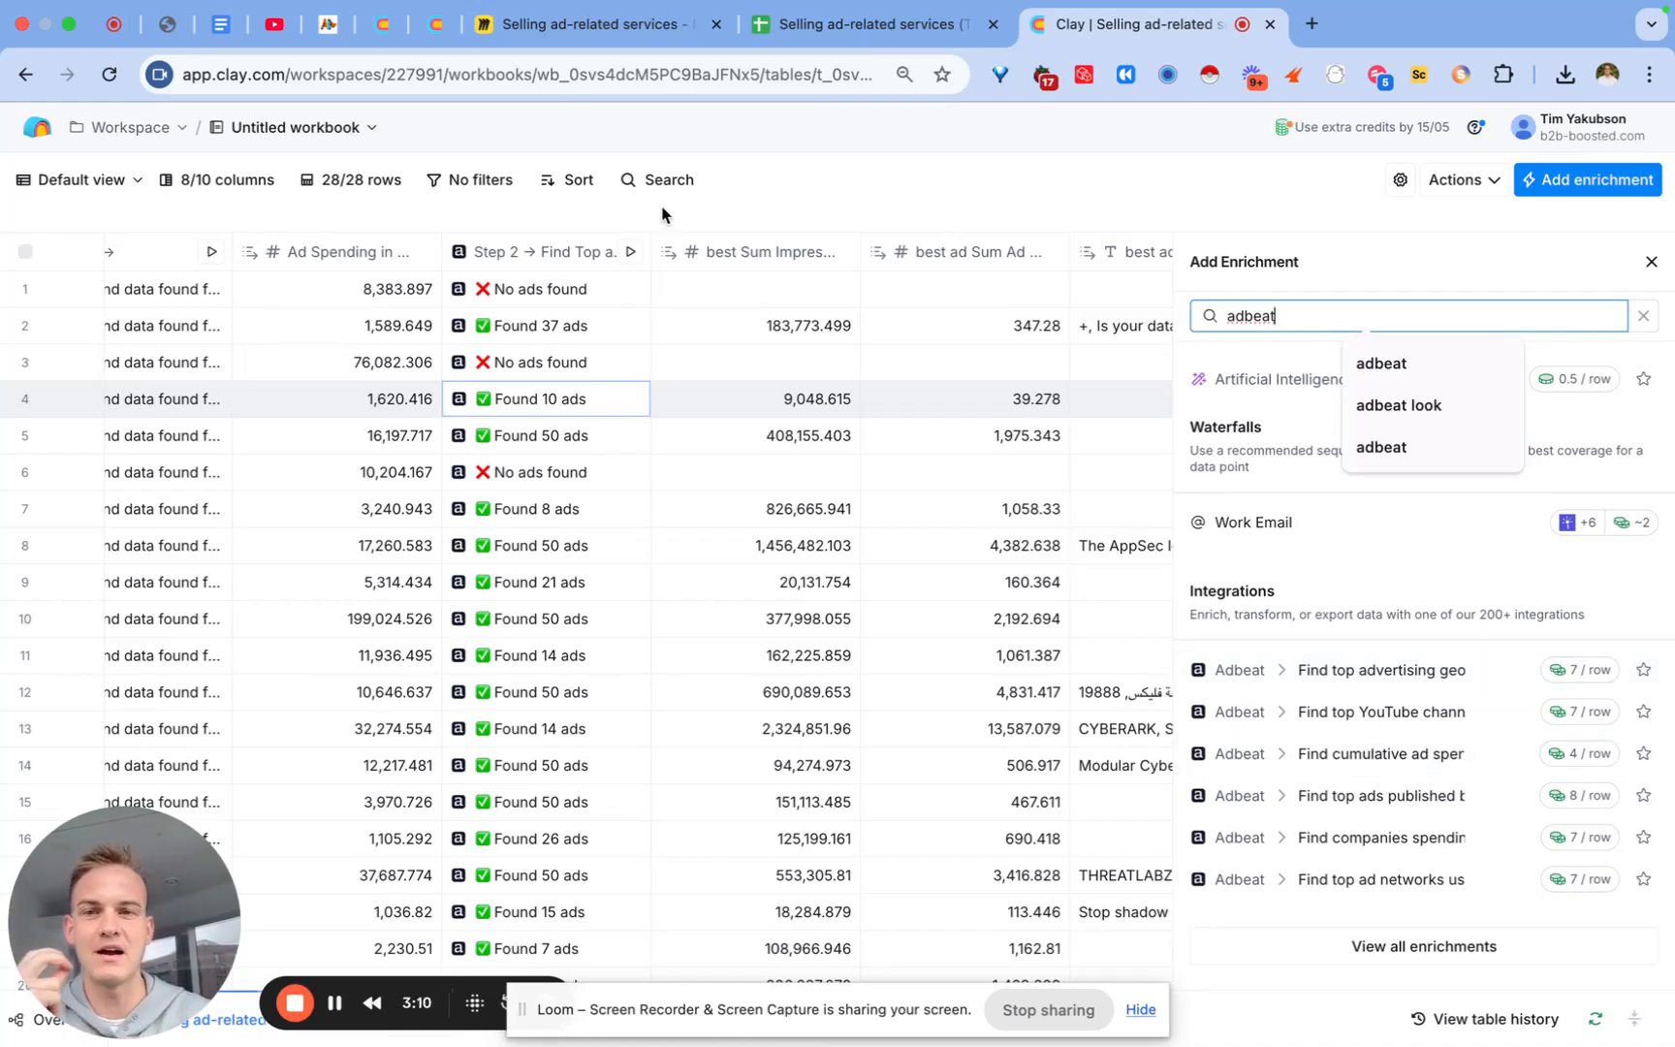
scroll(1388, 829, "down", 5)
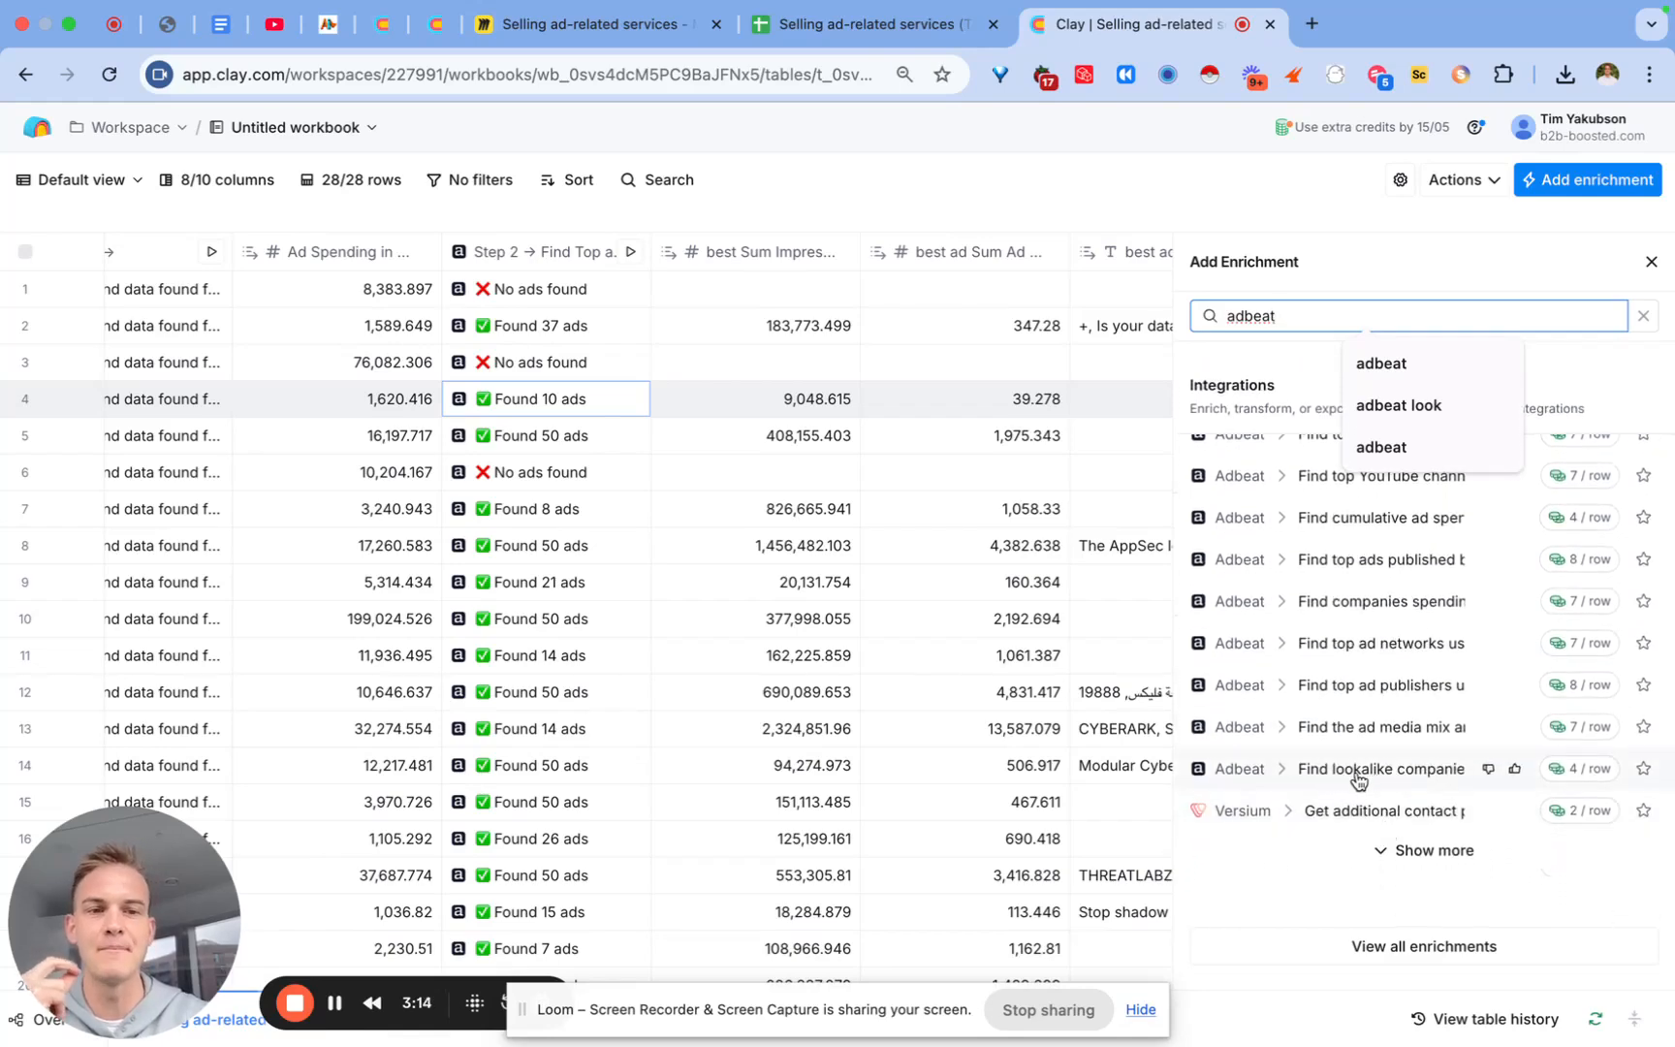
left_click(1359, 780)
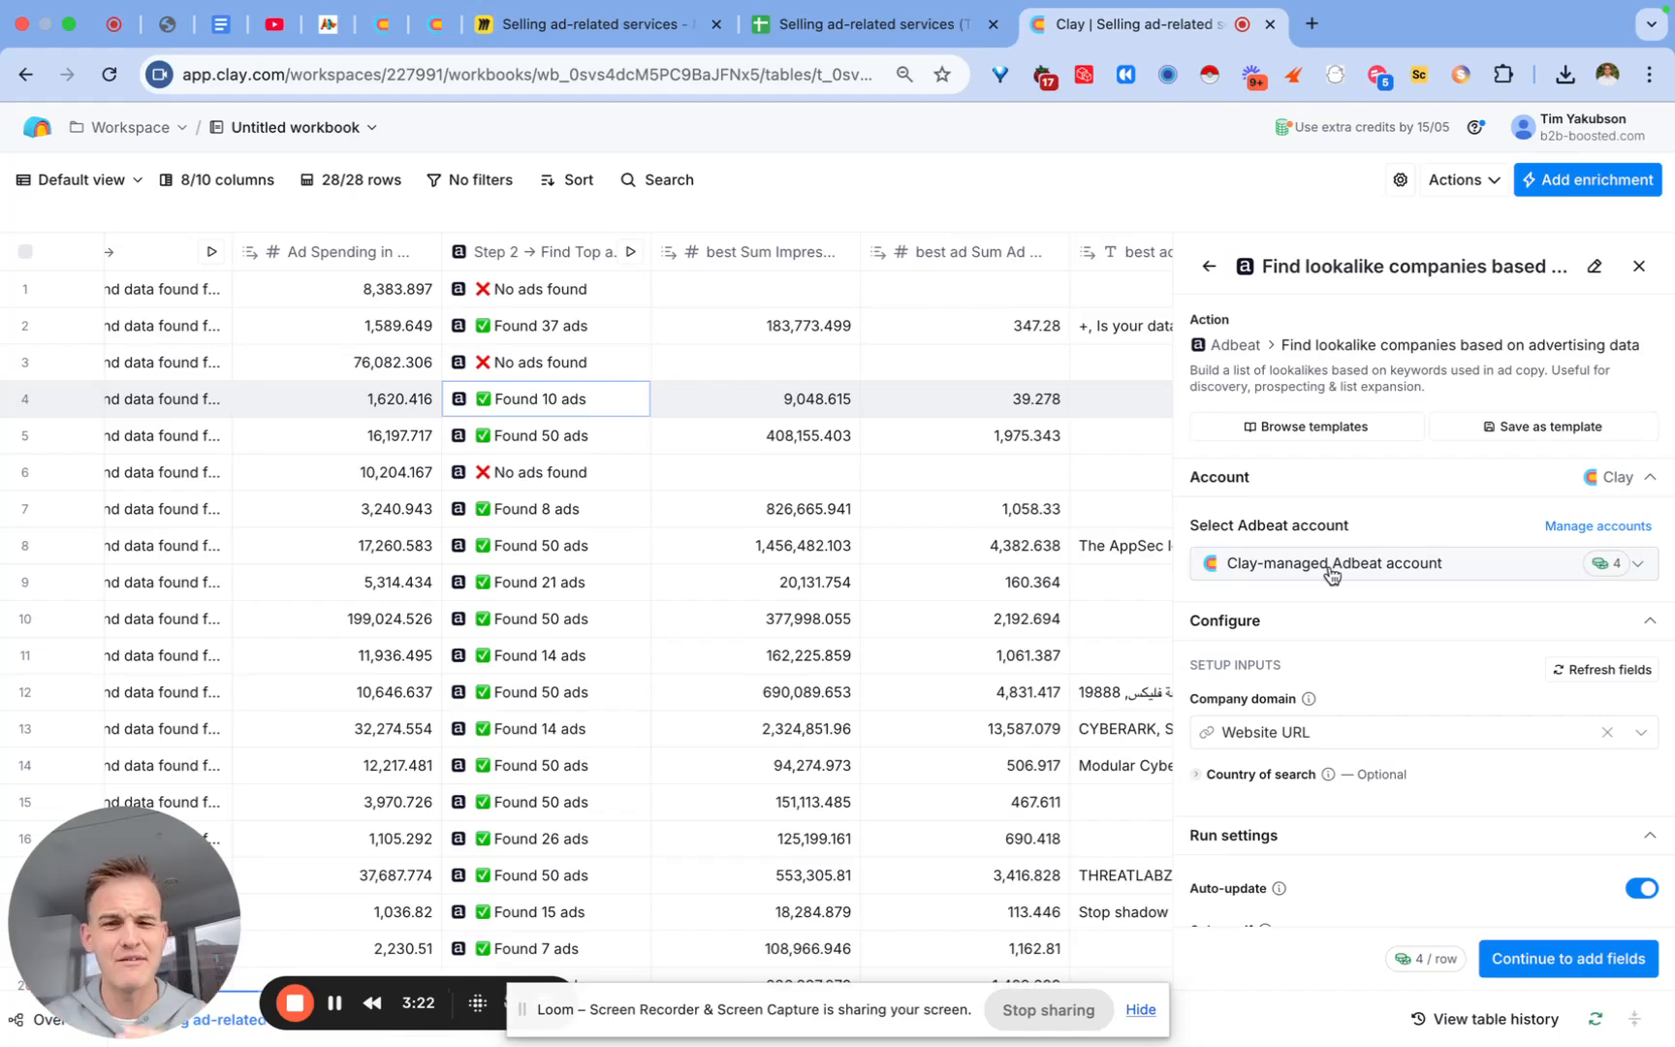
Step: Set the Adbeat enrichment's country of search to United States
scroll(1309, 621, "down", 2)
left_click(1279, 659)
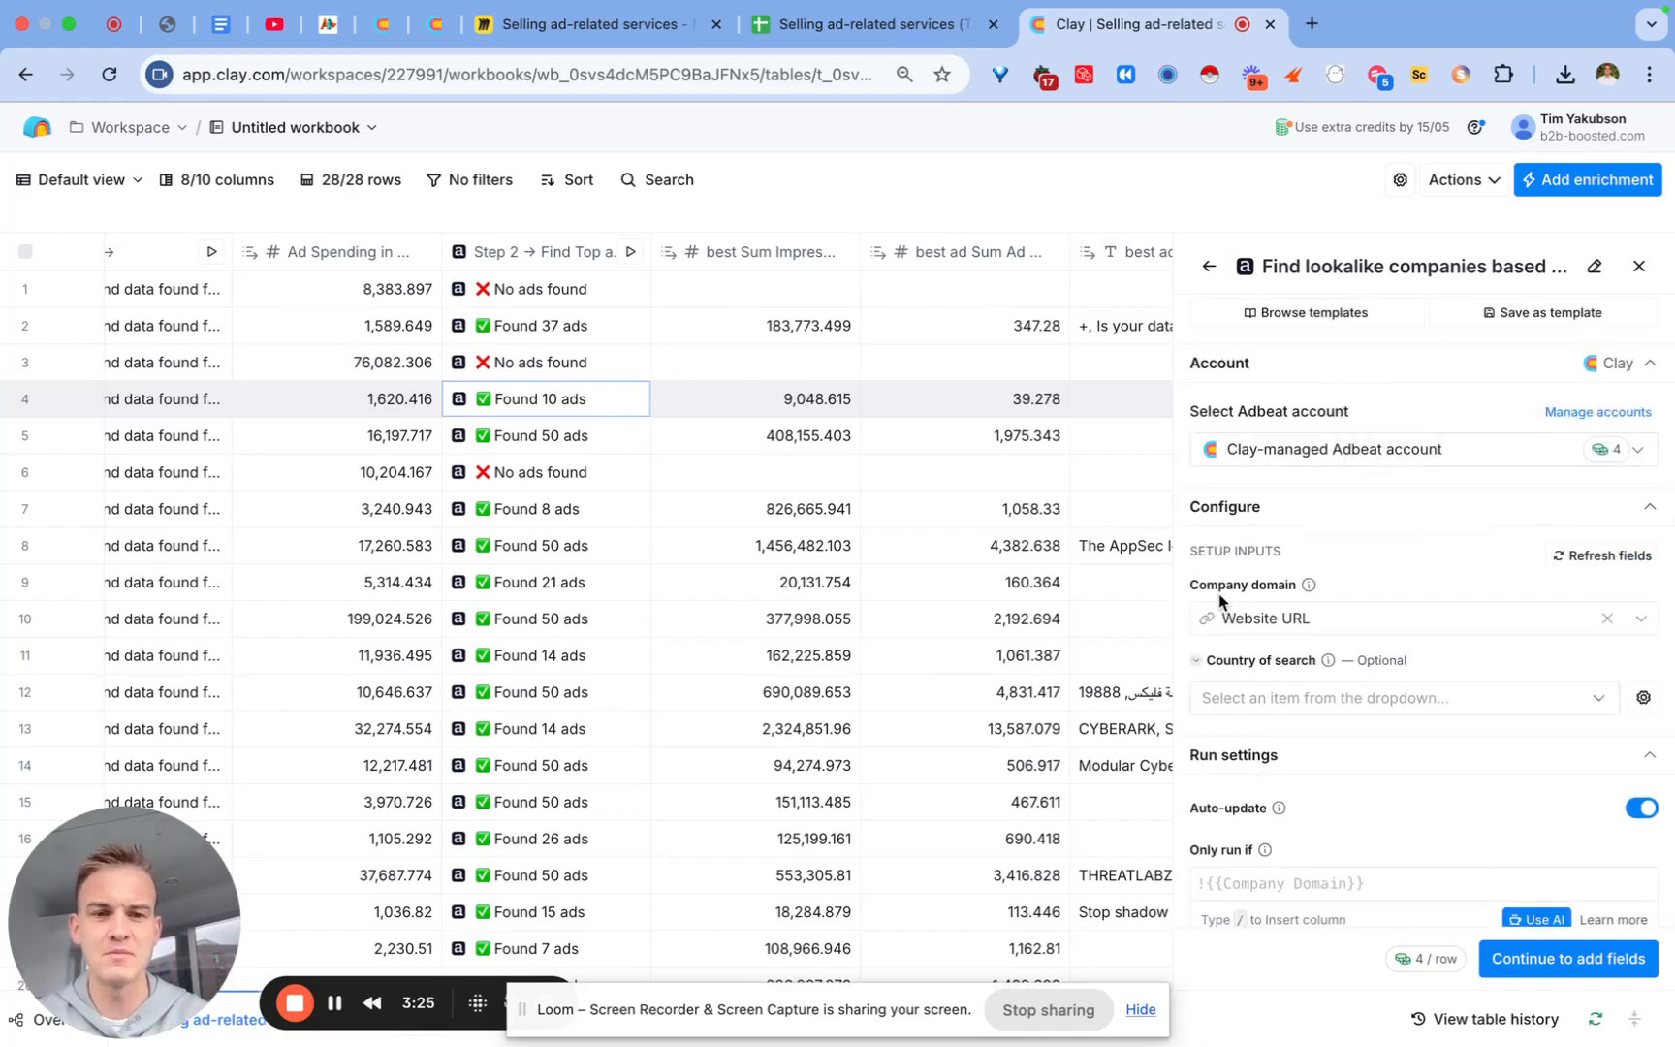
left_click(1244, 698)
type("states")
left_click(1251, 754)
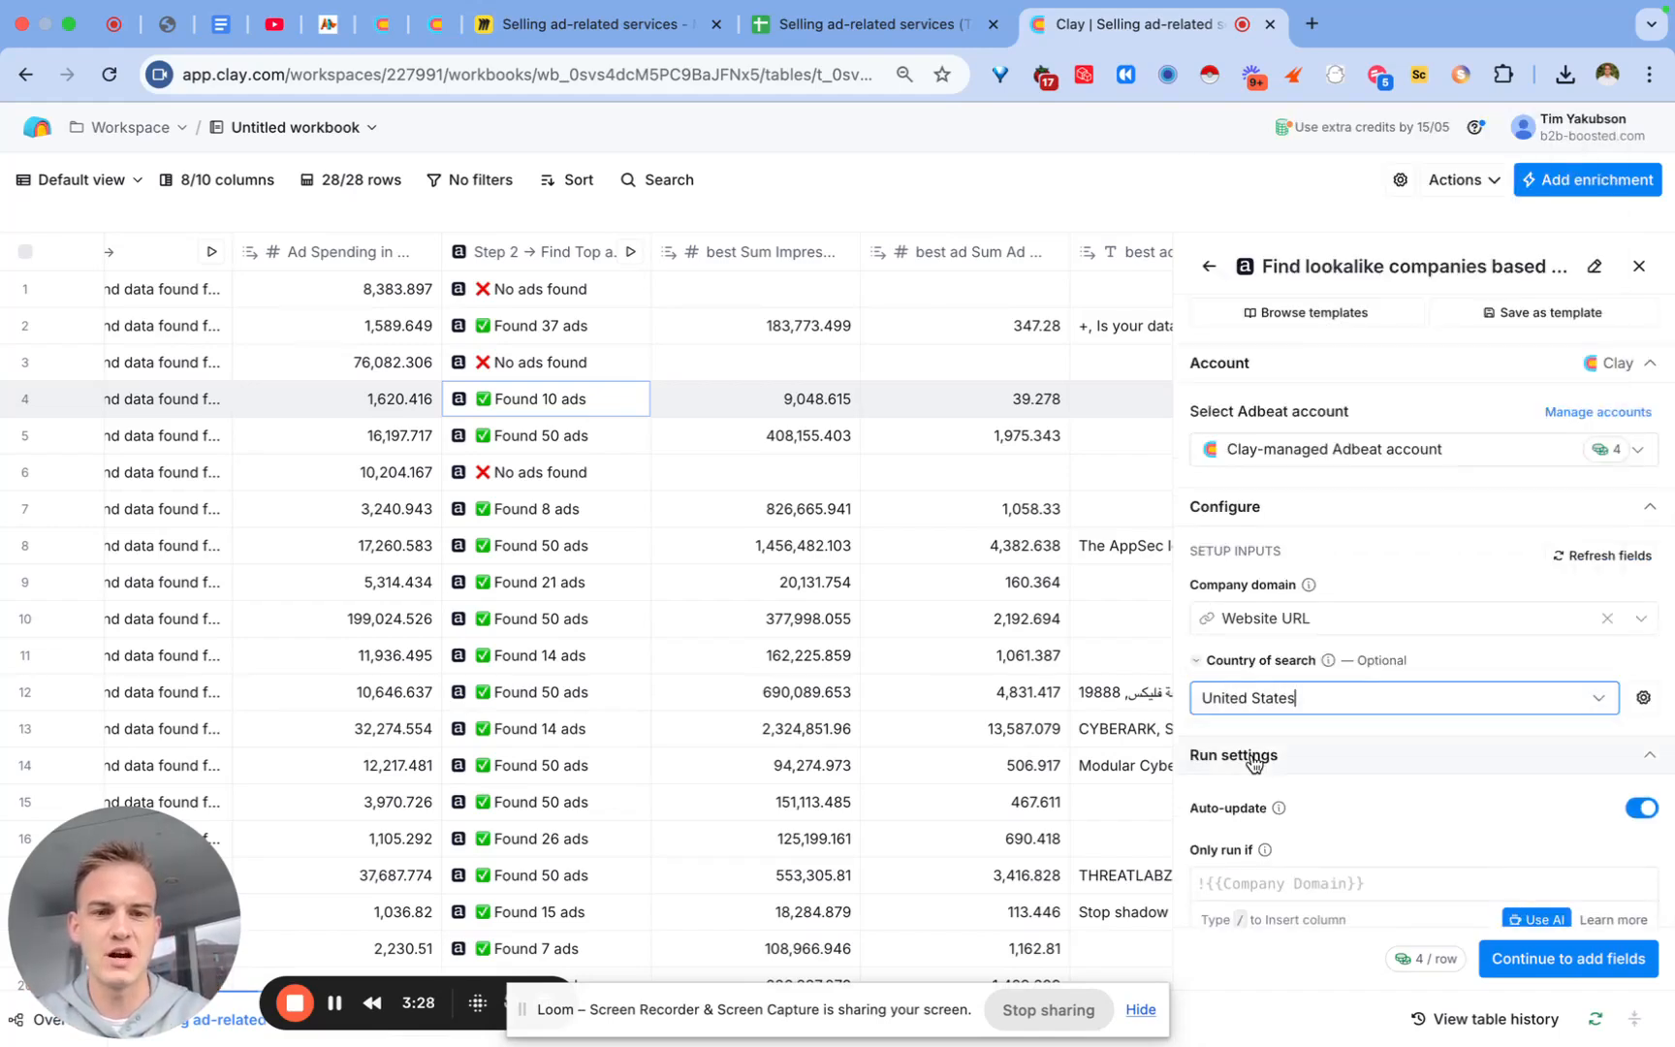
Step: Add the third Lookalike result as an output column
mouse_move(1305, 595)
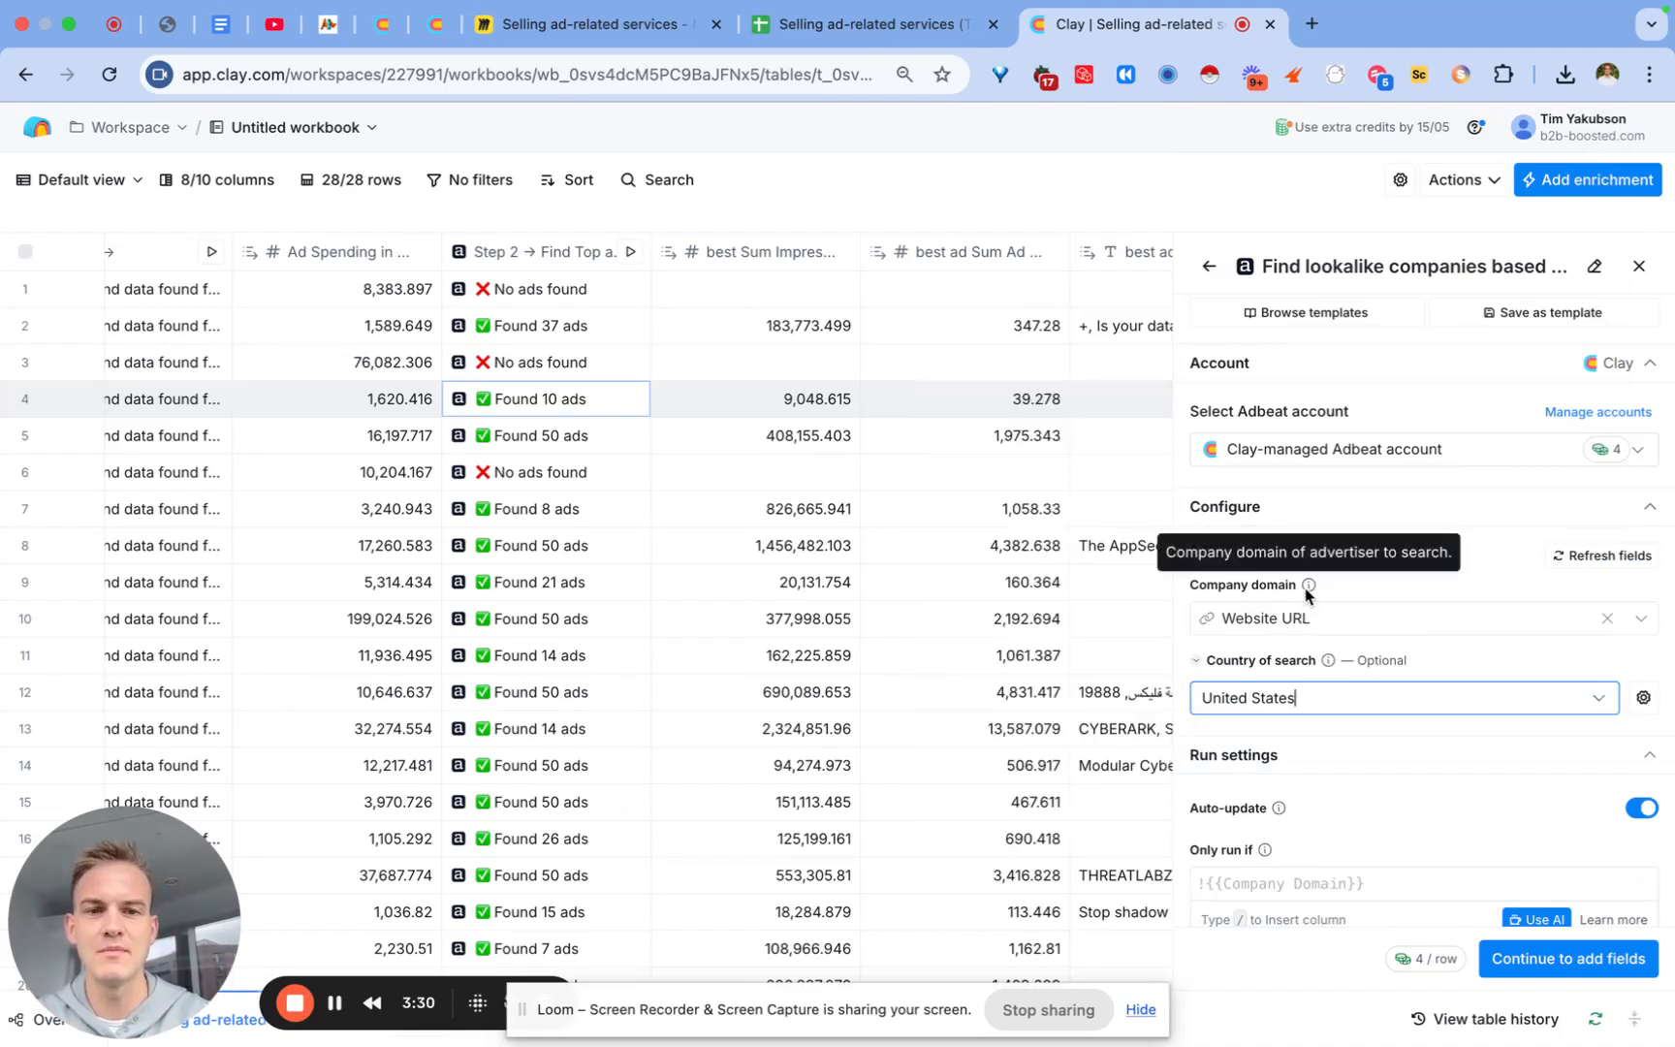
mouse_move(1219, 621)
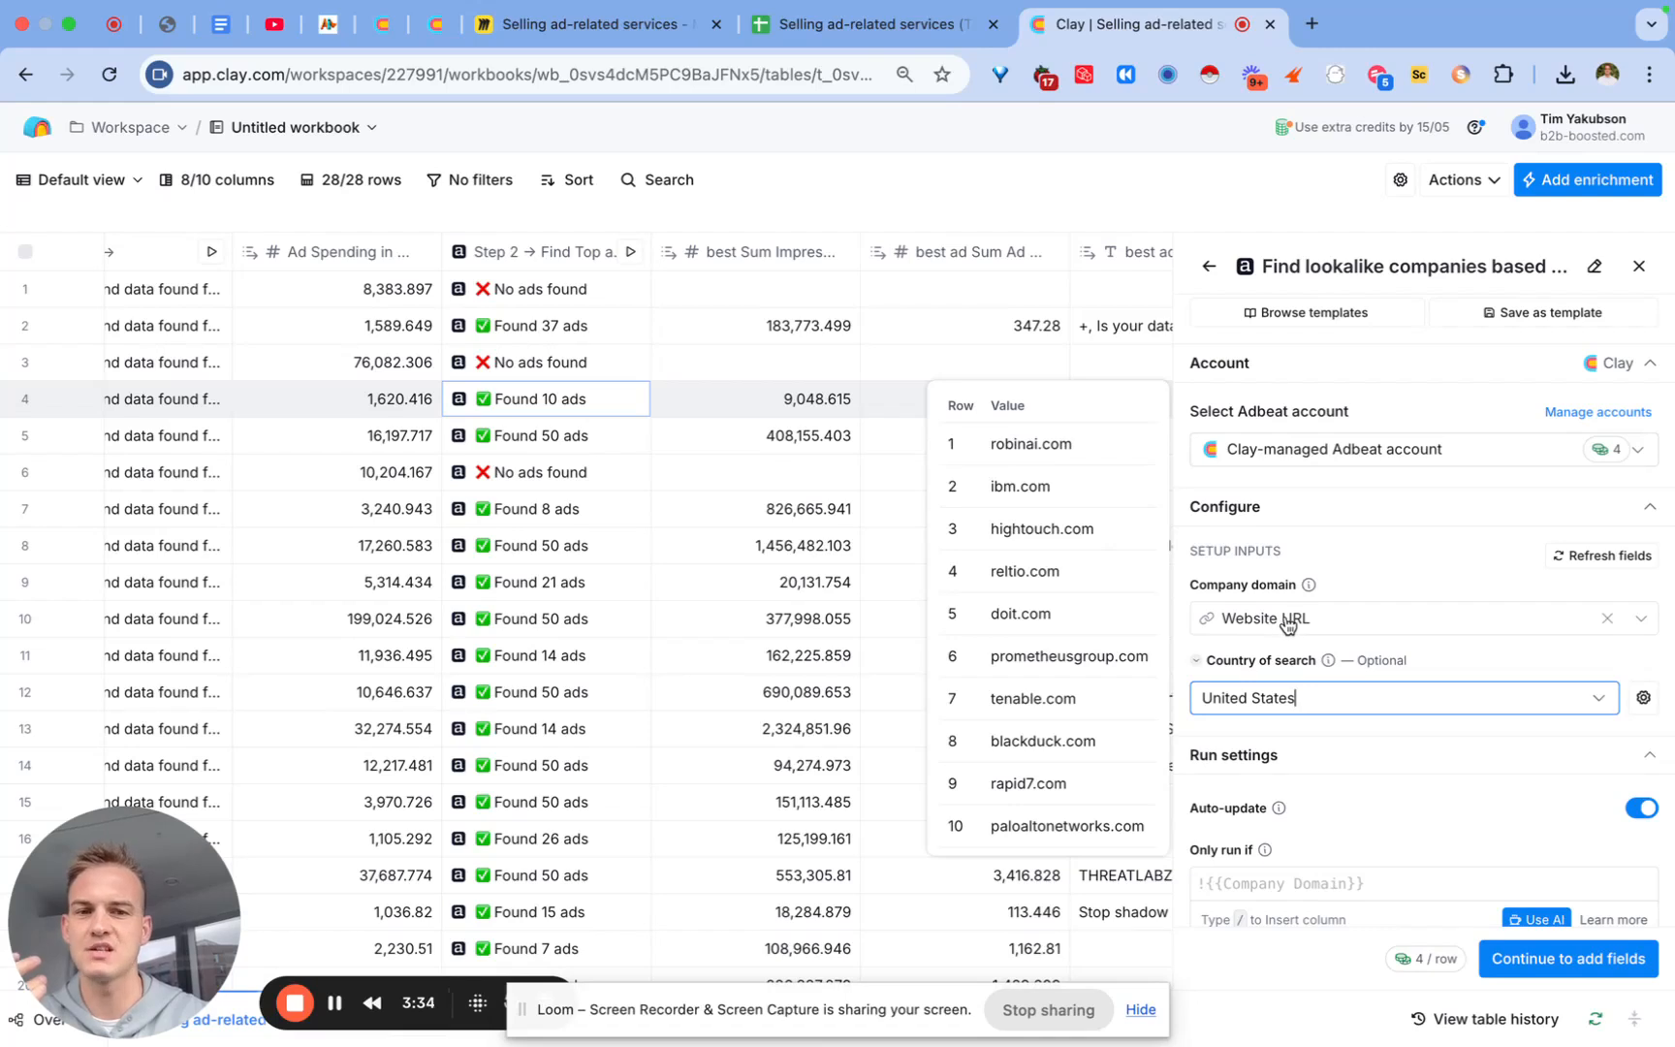
left_click(1571, 950)
left_click(1631, 560)
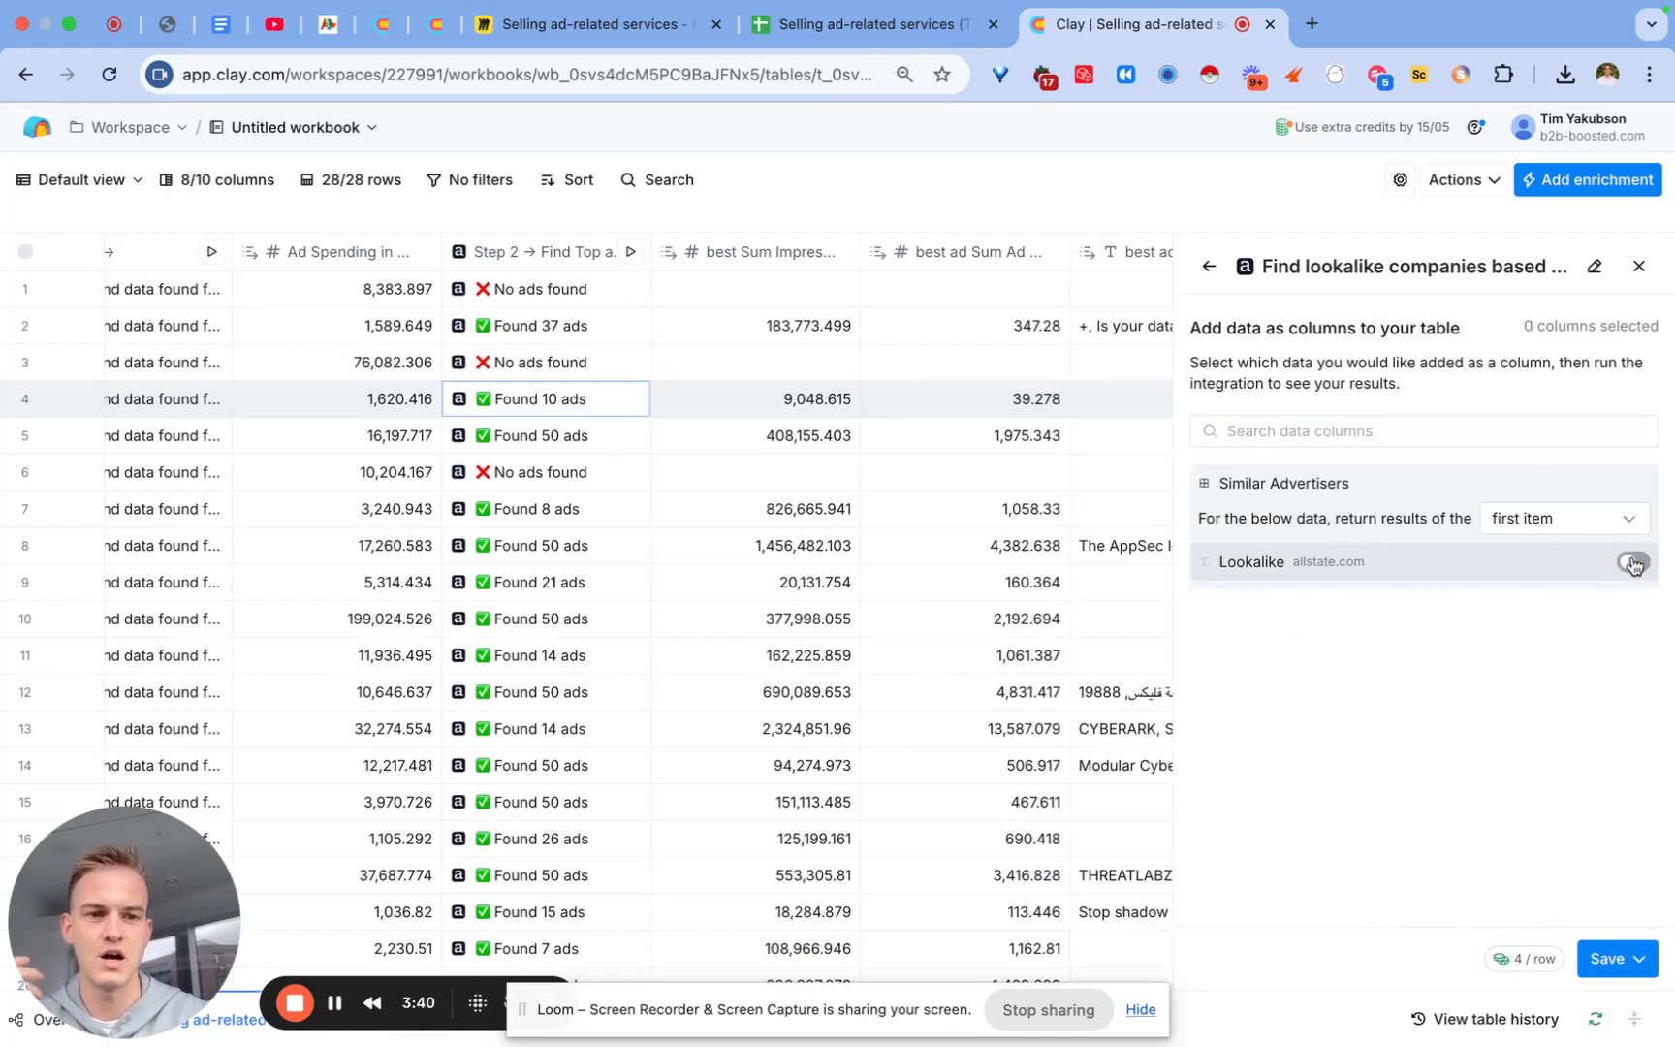
left_click(1628, 517)
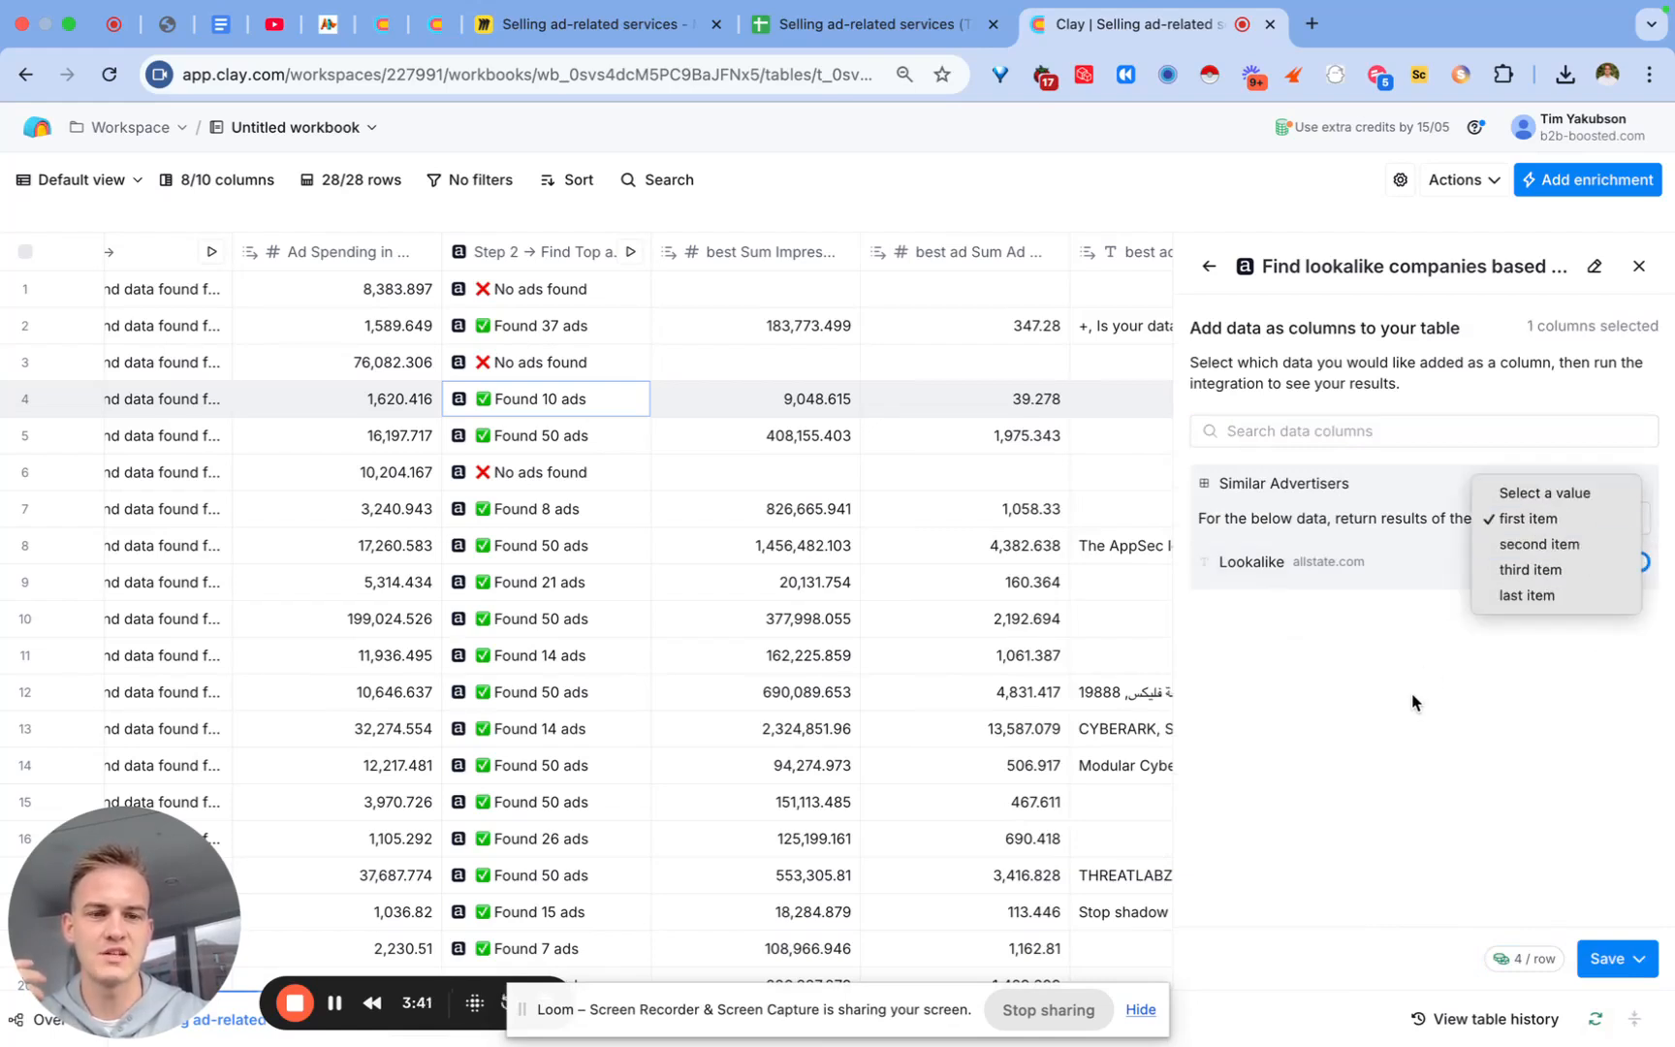
left_click(1539, 543)
left_click(1632, 562)
left_click(1628, 518)
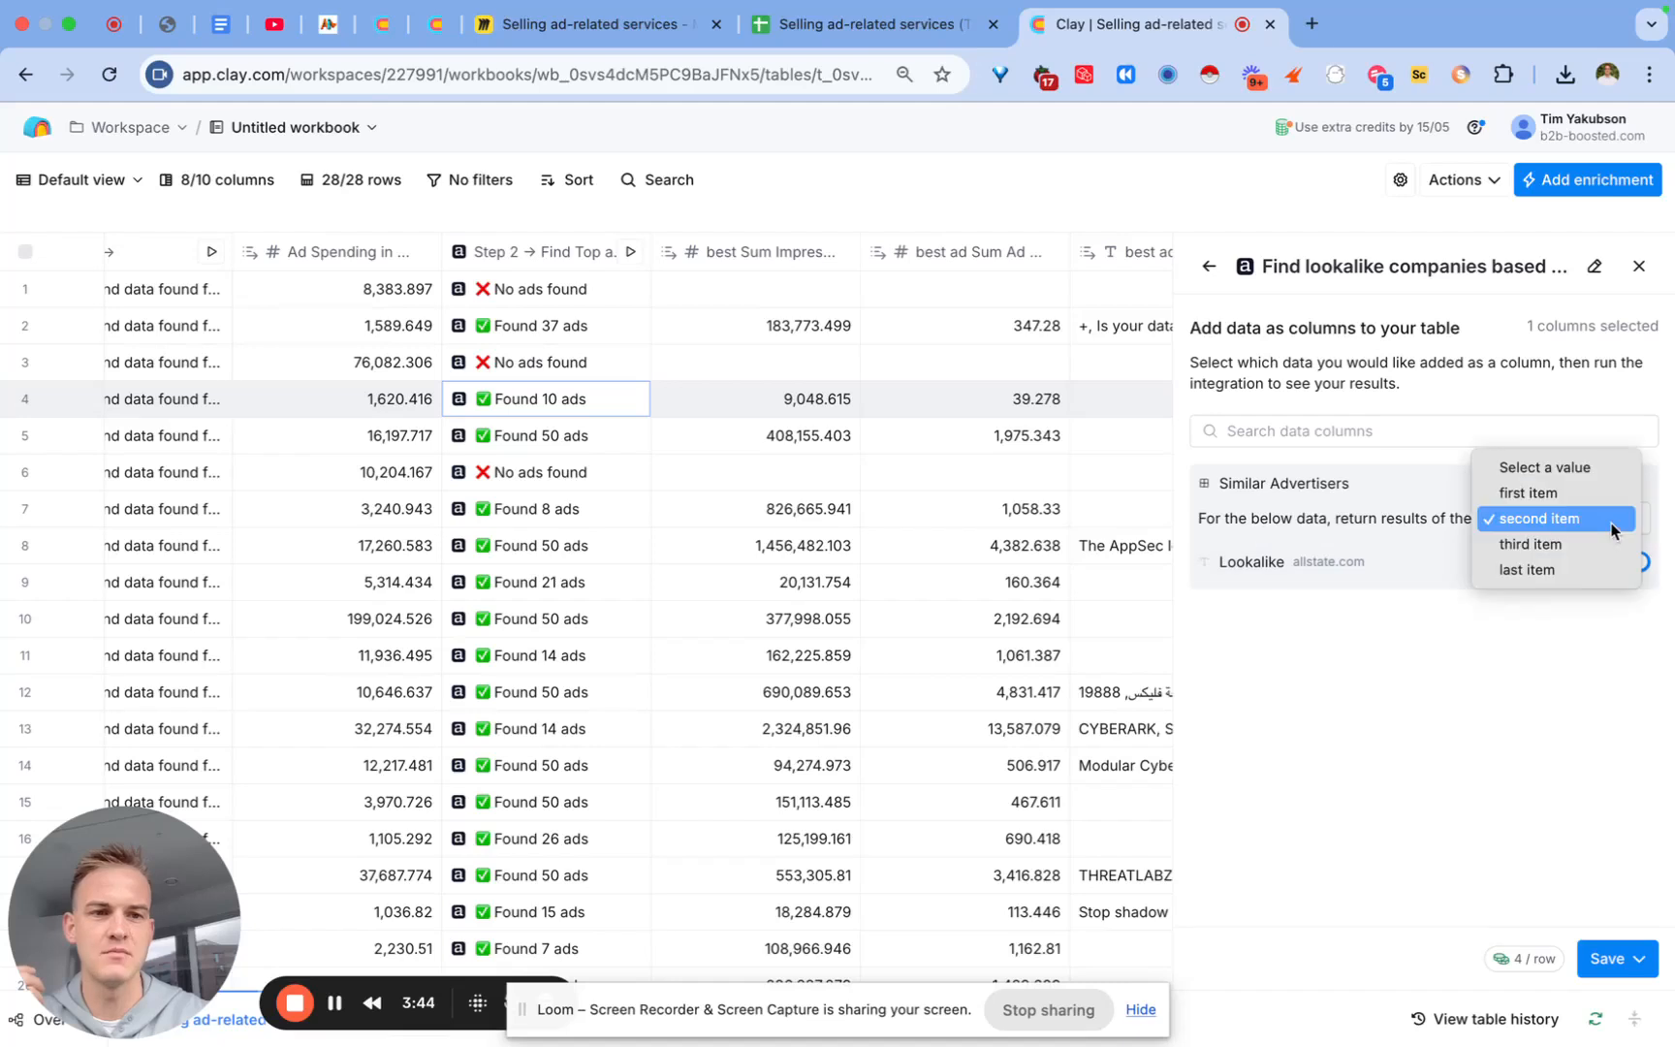
left_click(1595, 545)
left_click(1632, 562)
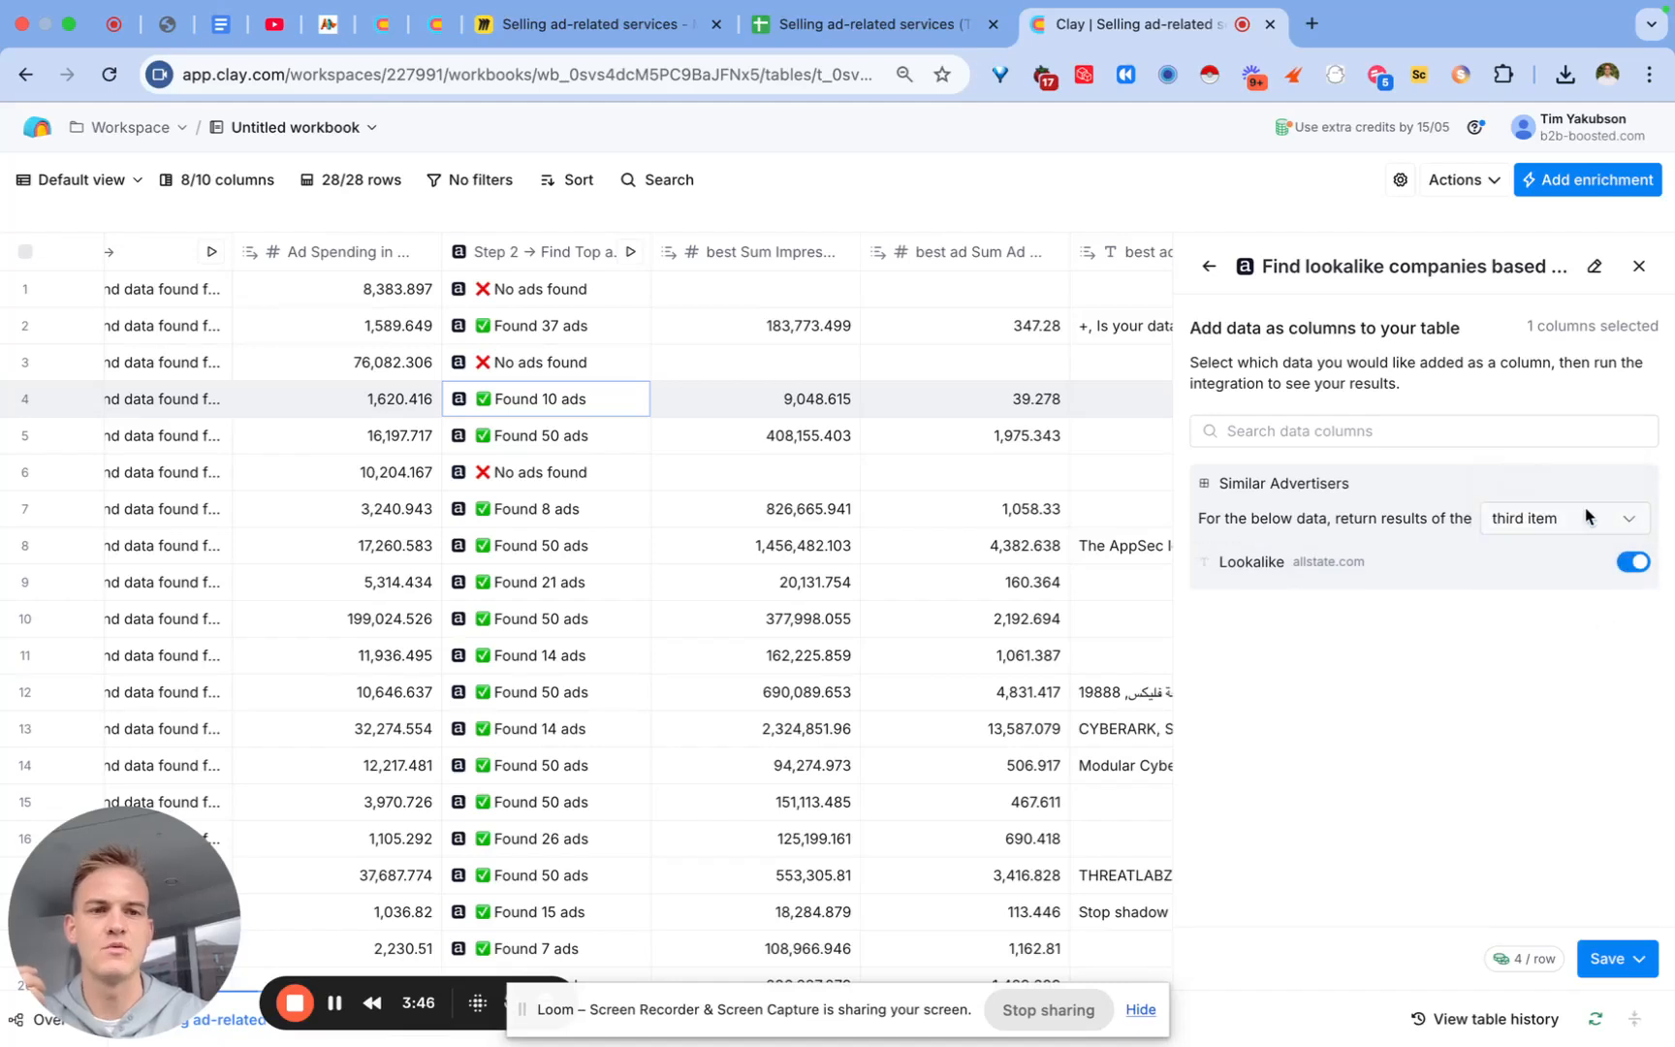
Step: Save the enrichment and run it on 10 rows
left_click(1611, 957)
left_click(1438, 817)
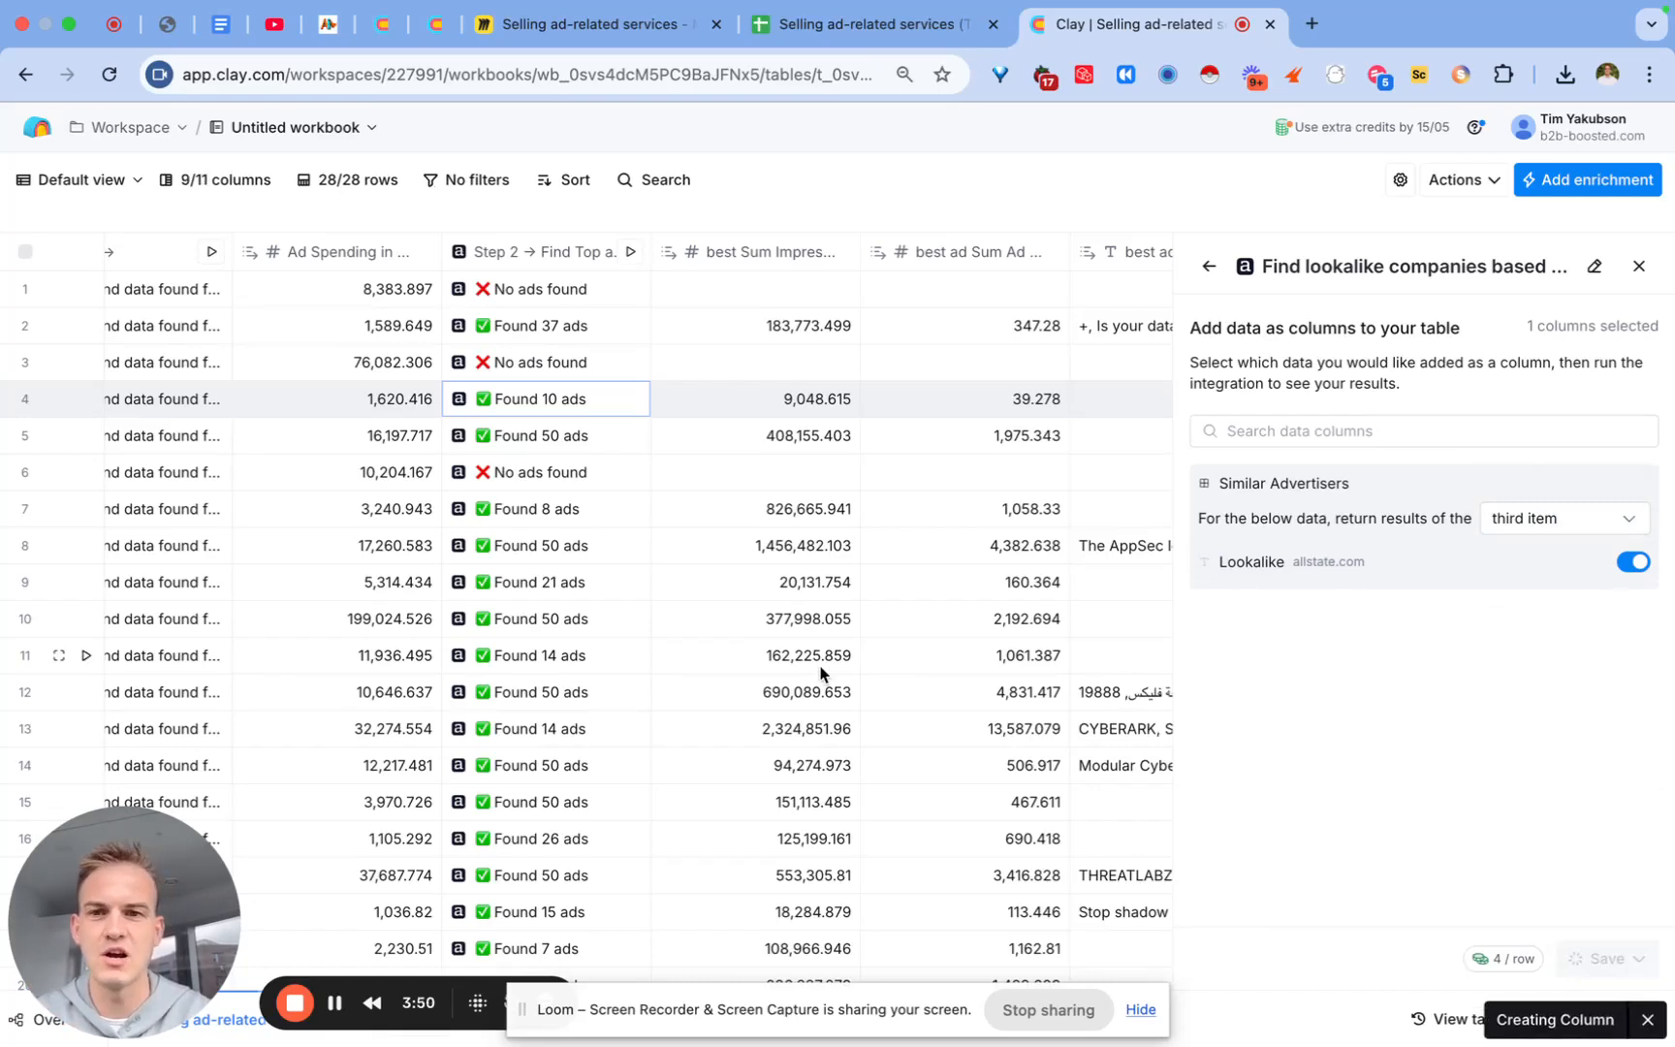
scroll(823, 674, "right", 5)
Step: Rename the new enrichment column to 'Step 3 -> Find lookalike companies'
left_click(1185, 252)
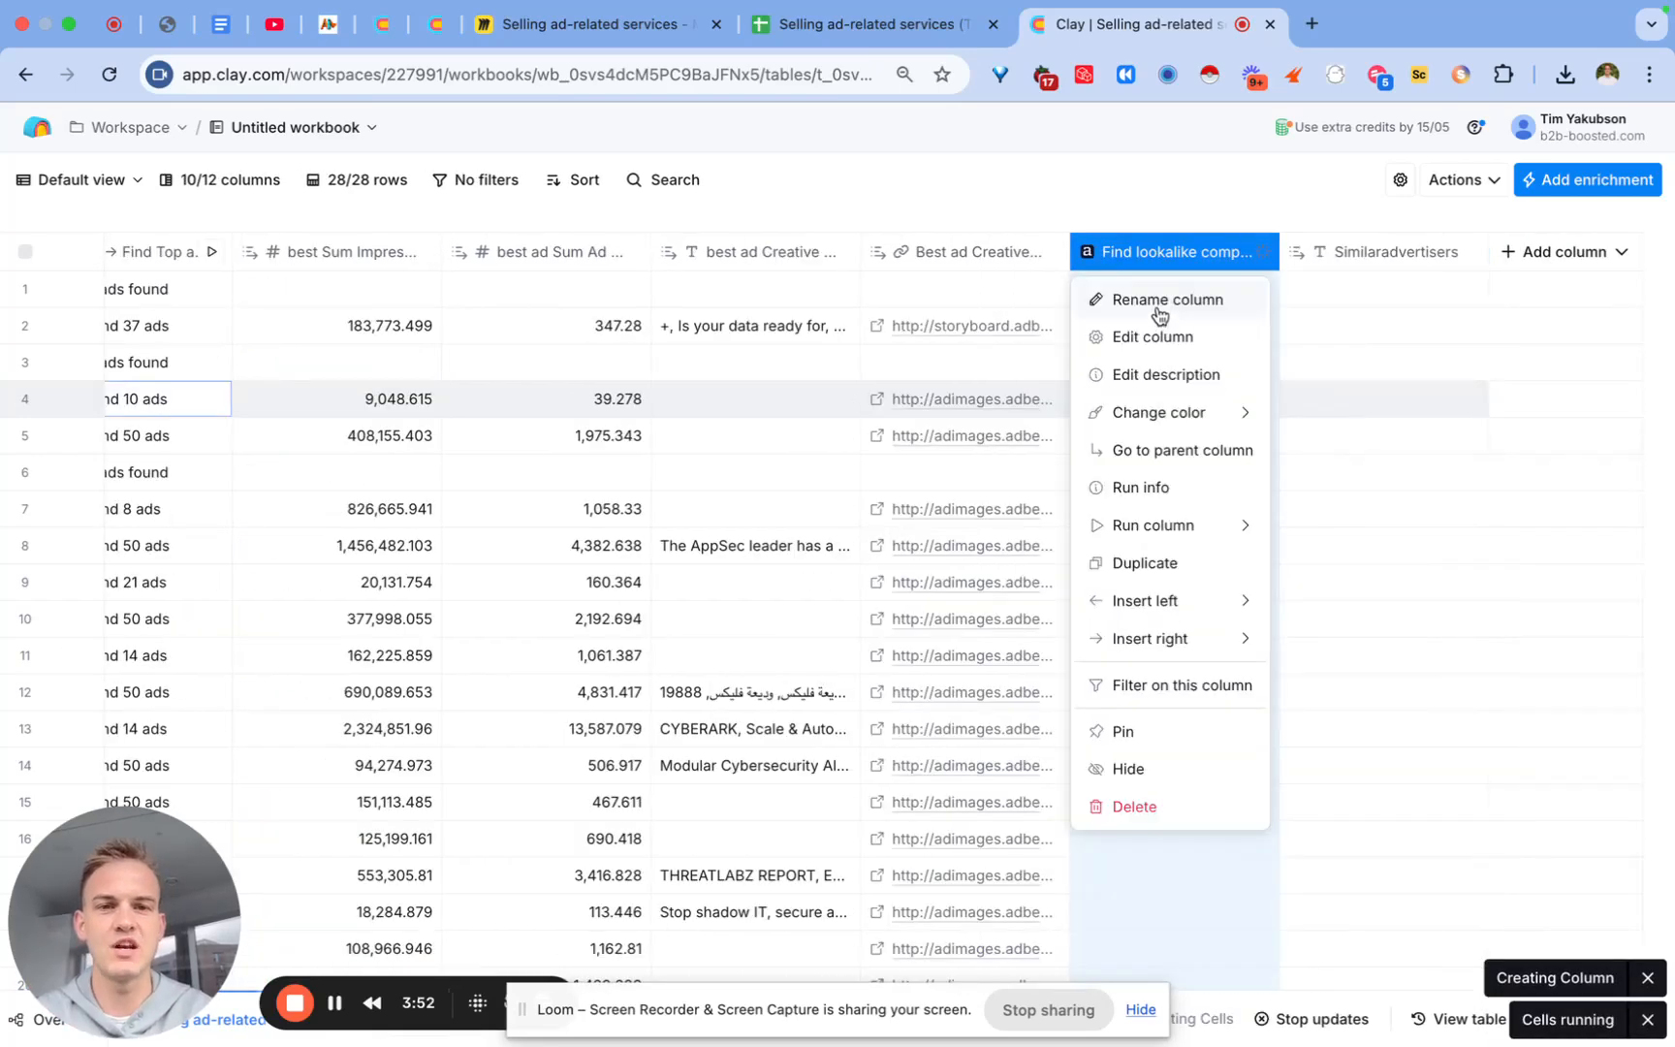
left_click(1158, 303)
type("Step 3")
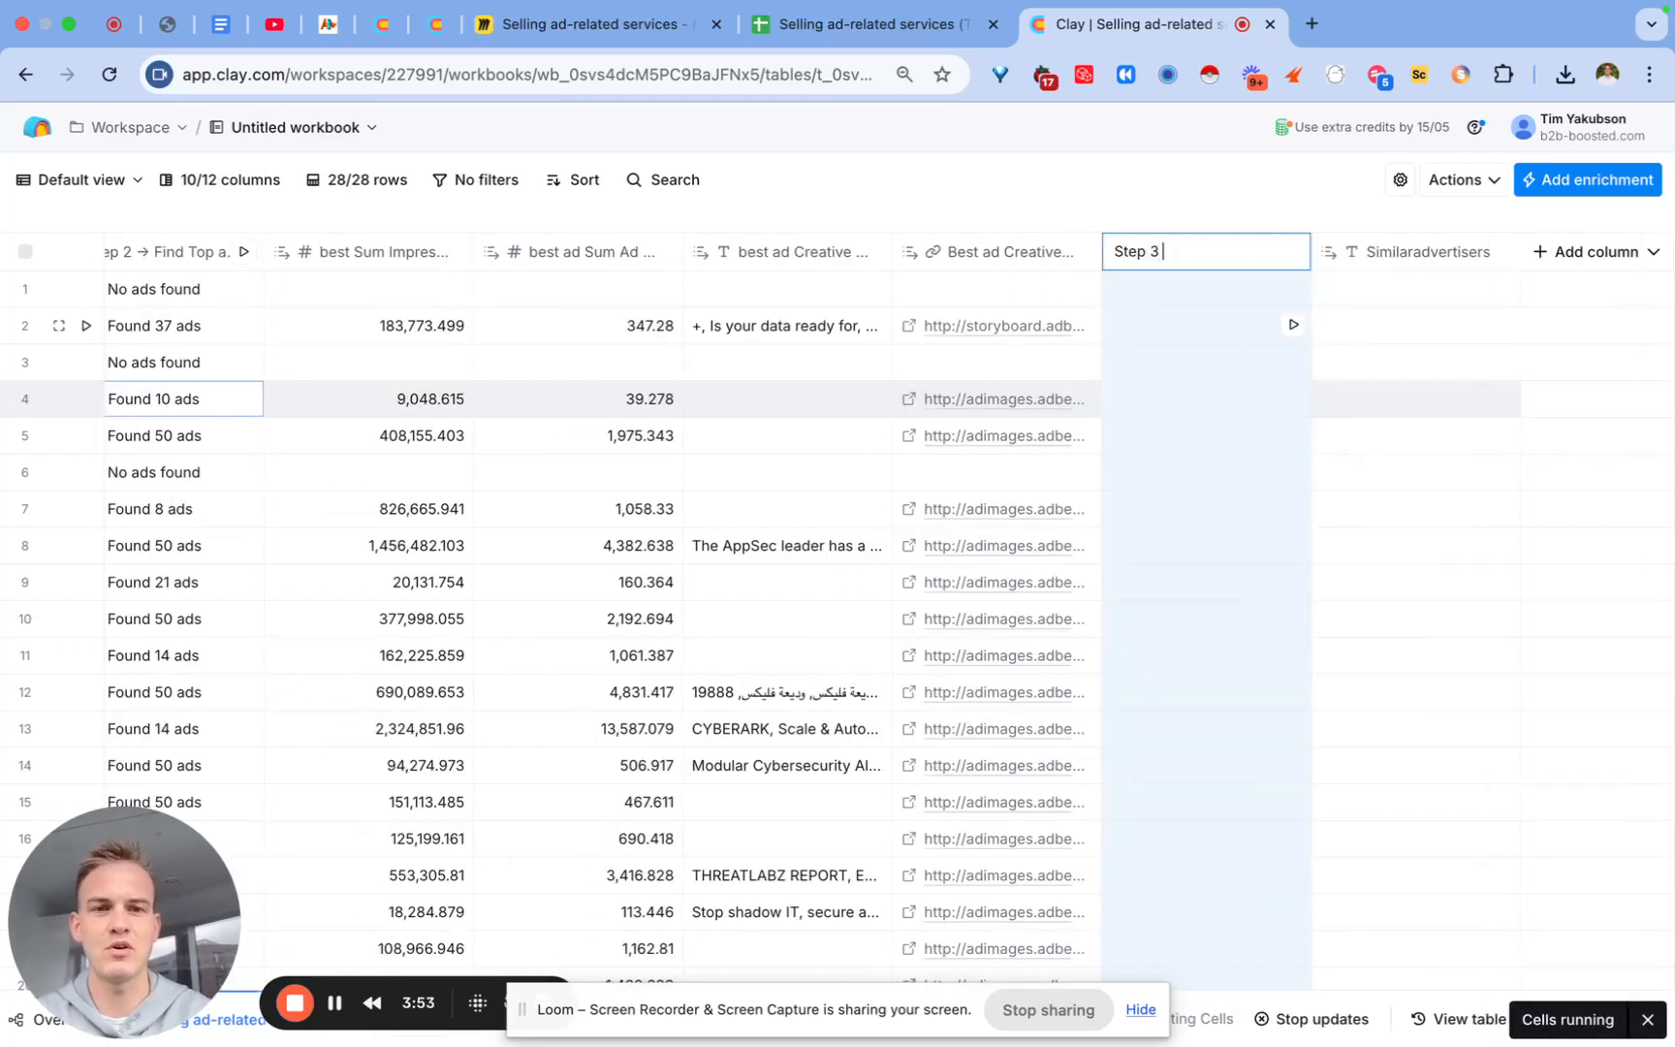
type(" -> Find lookalik")
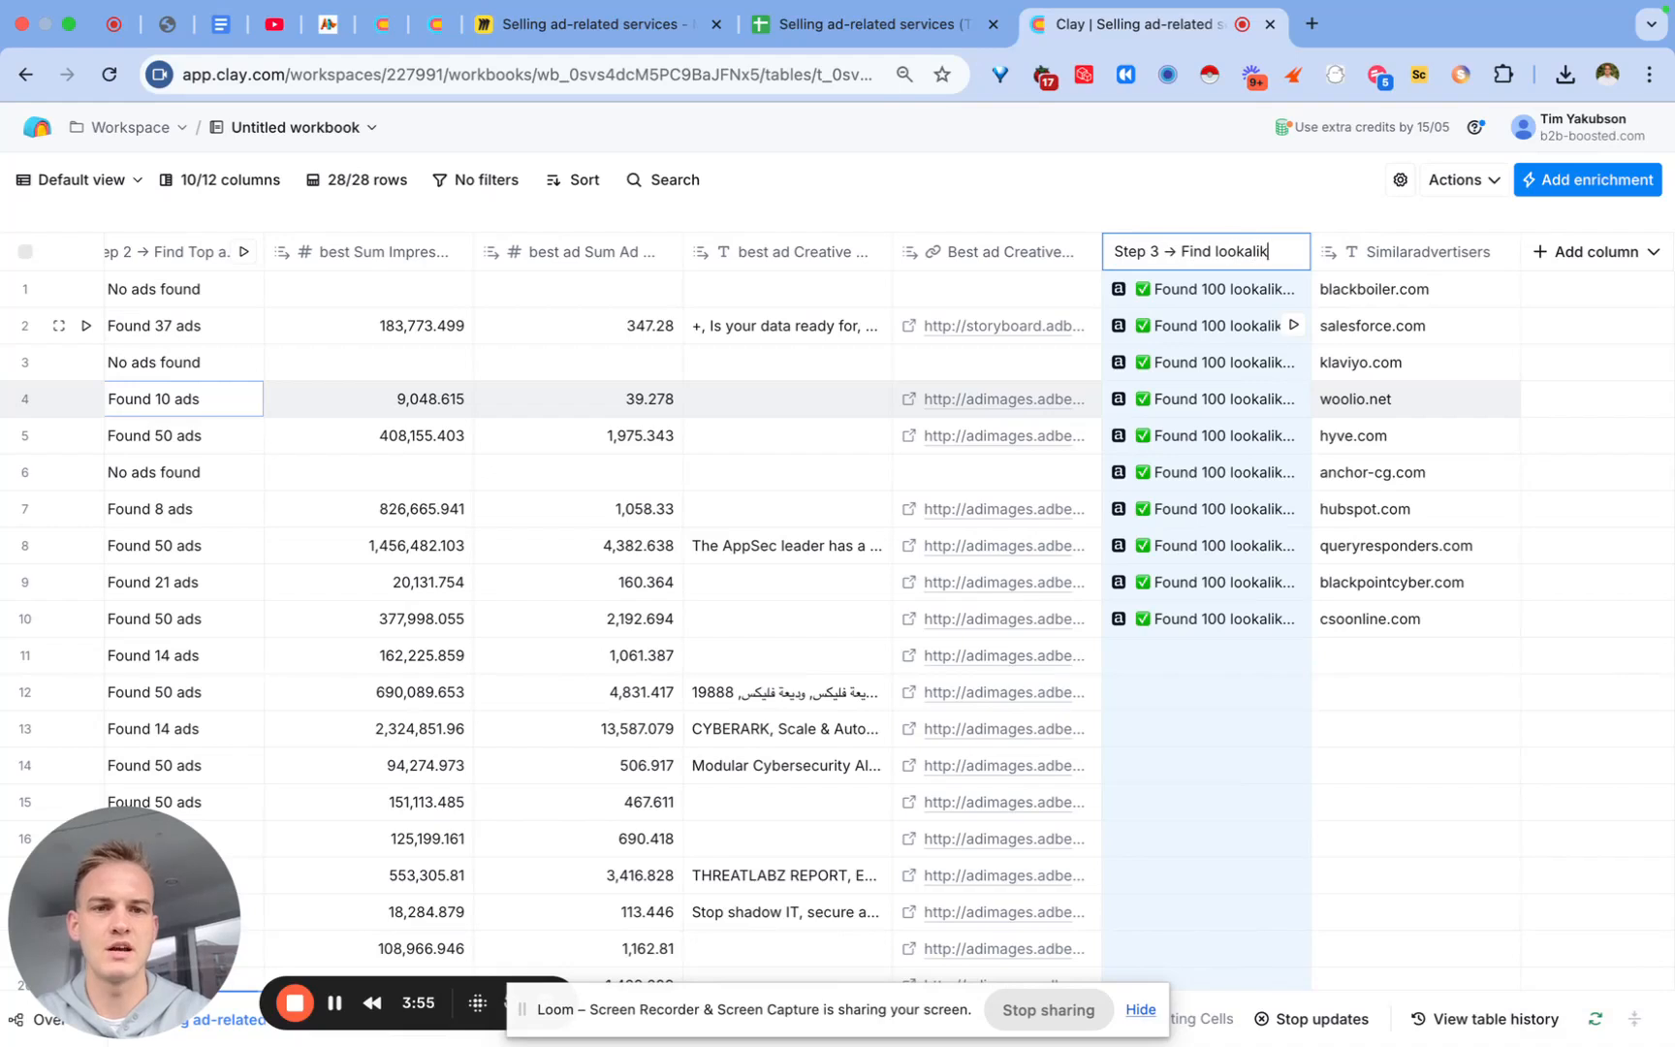
type("e companies")
key("Return")
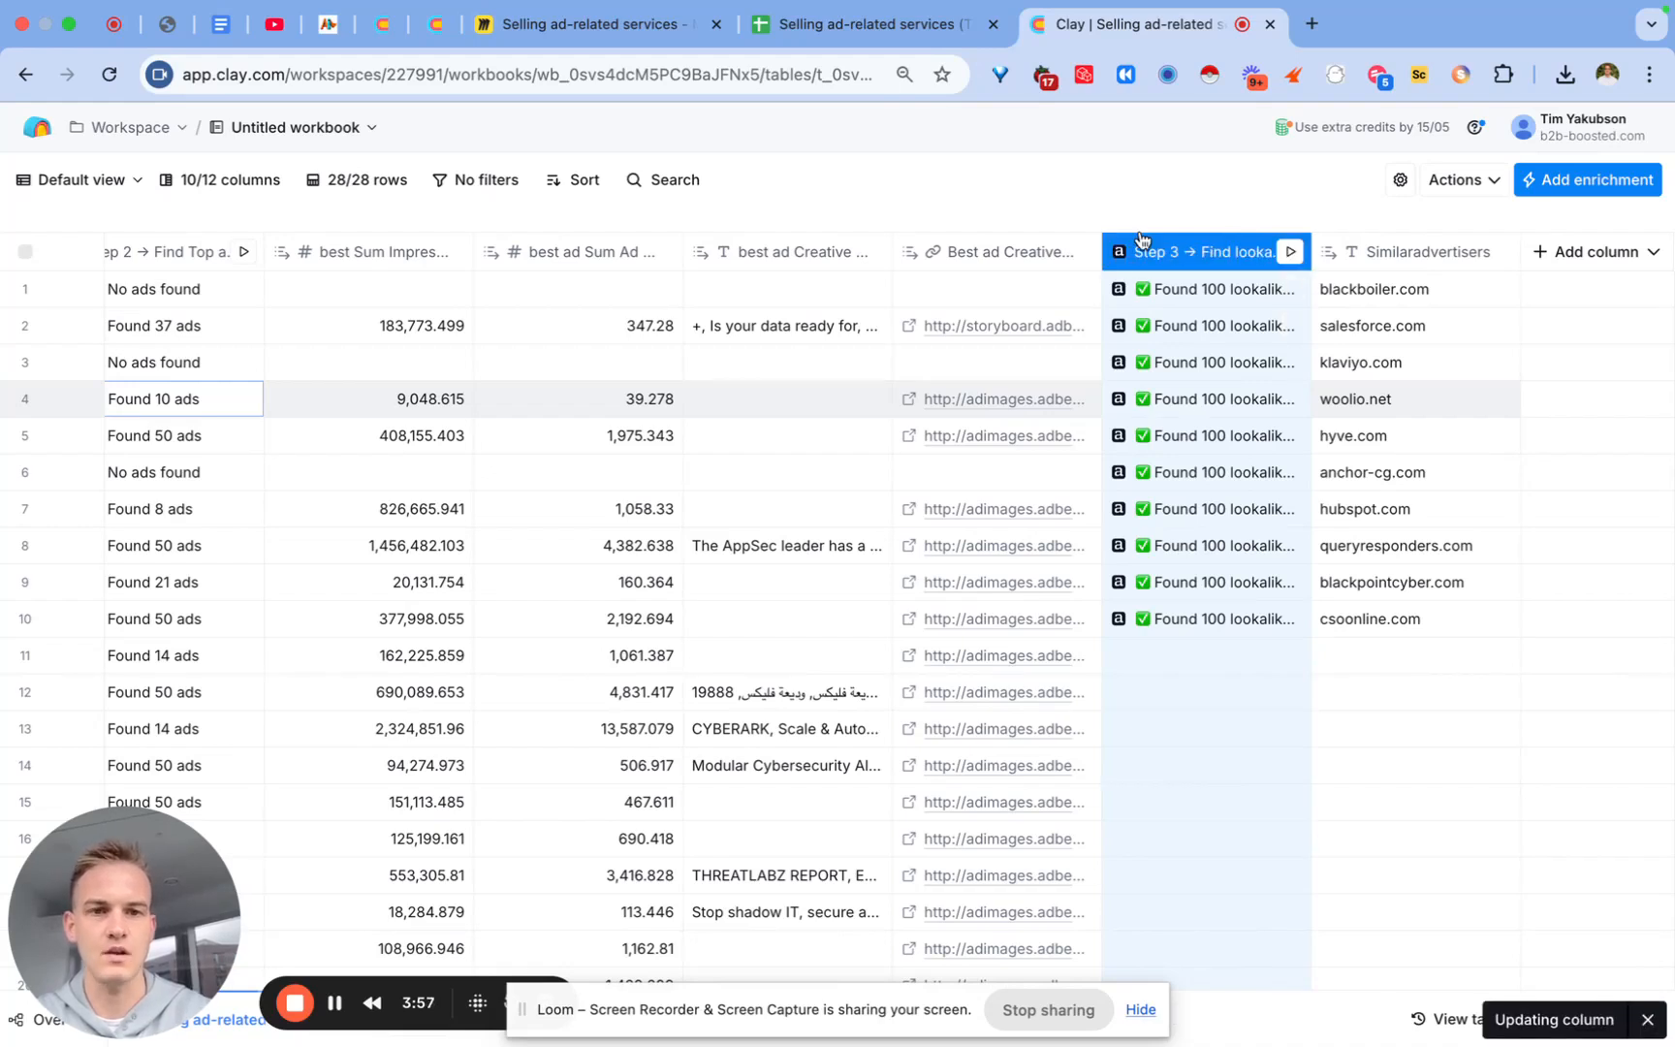
double_click(1171, 234)
Step: Add row 1's similar advertiser item 0 (spellbook.legal) as column 'Lookalike 1'
left_click(1435, 259)
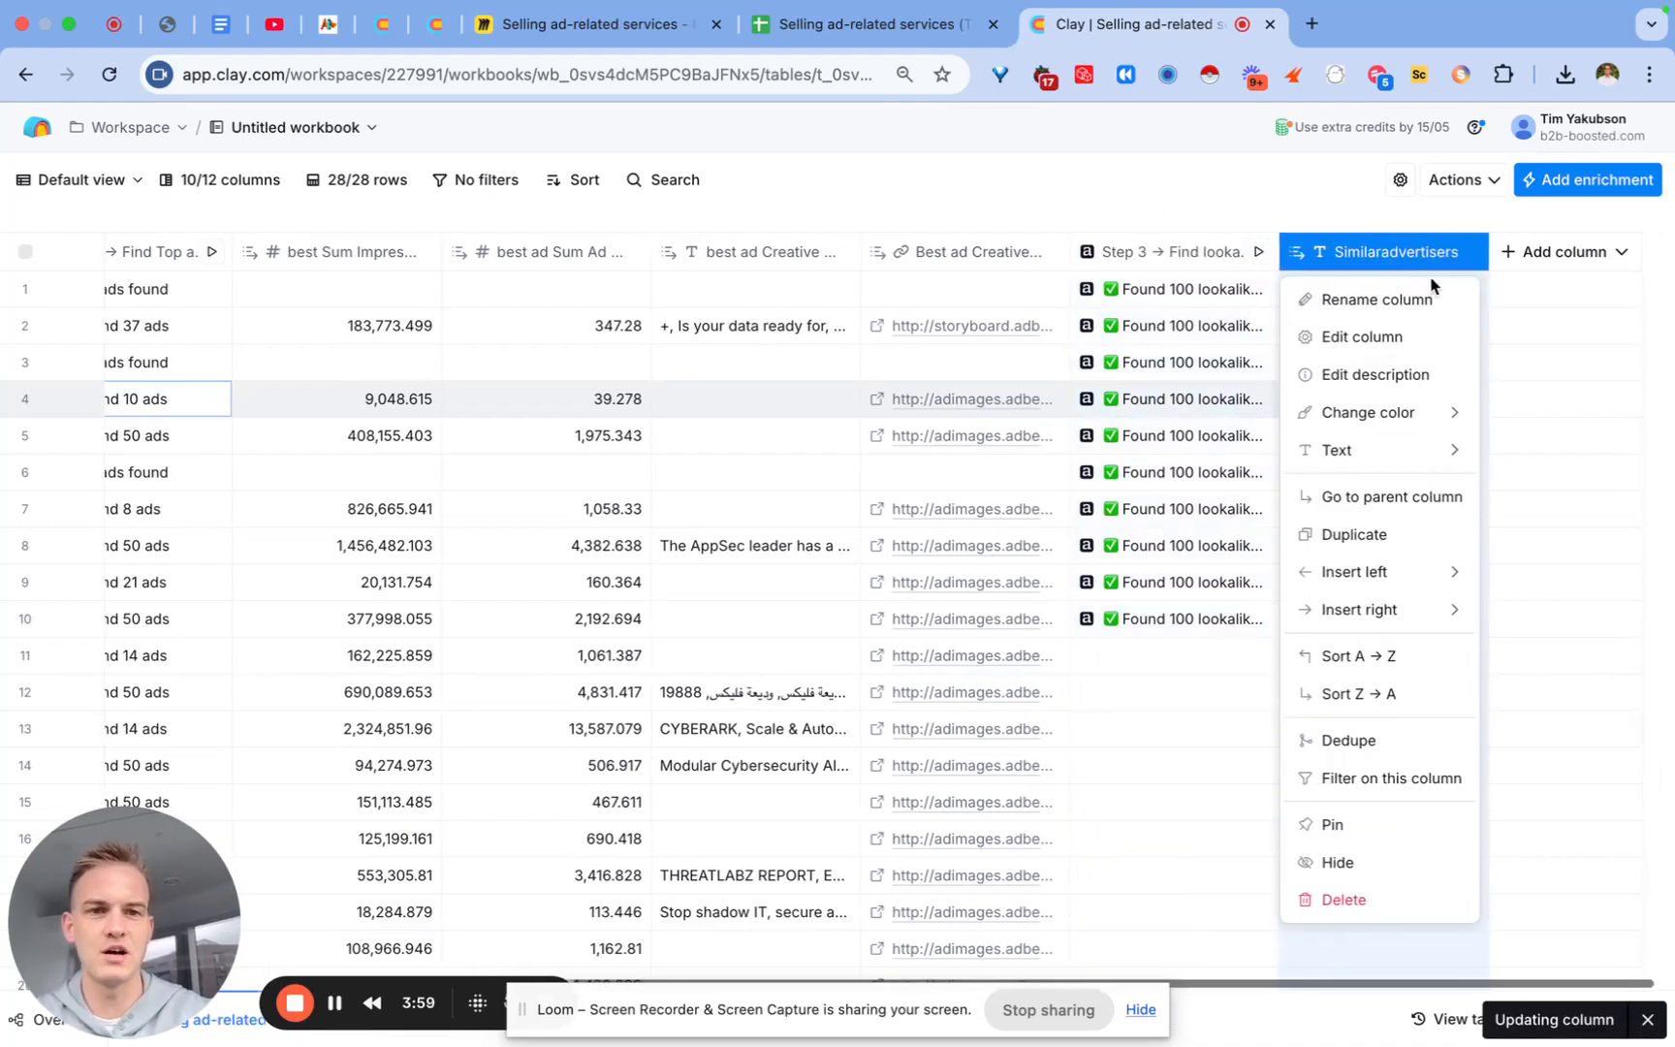
left_click(1197, 293)
left_click(1200, 300)
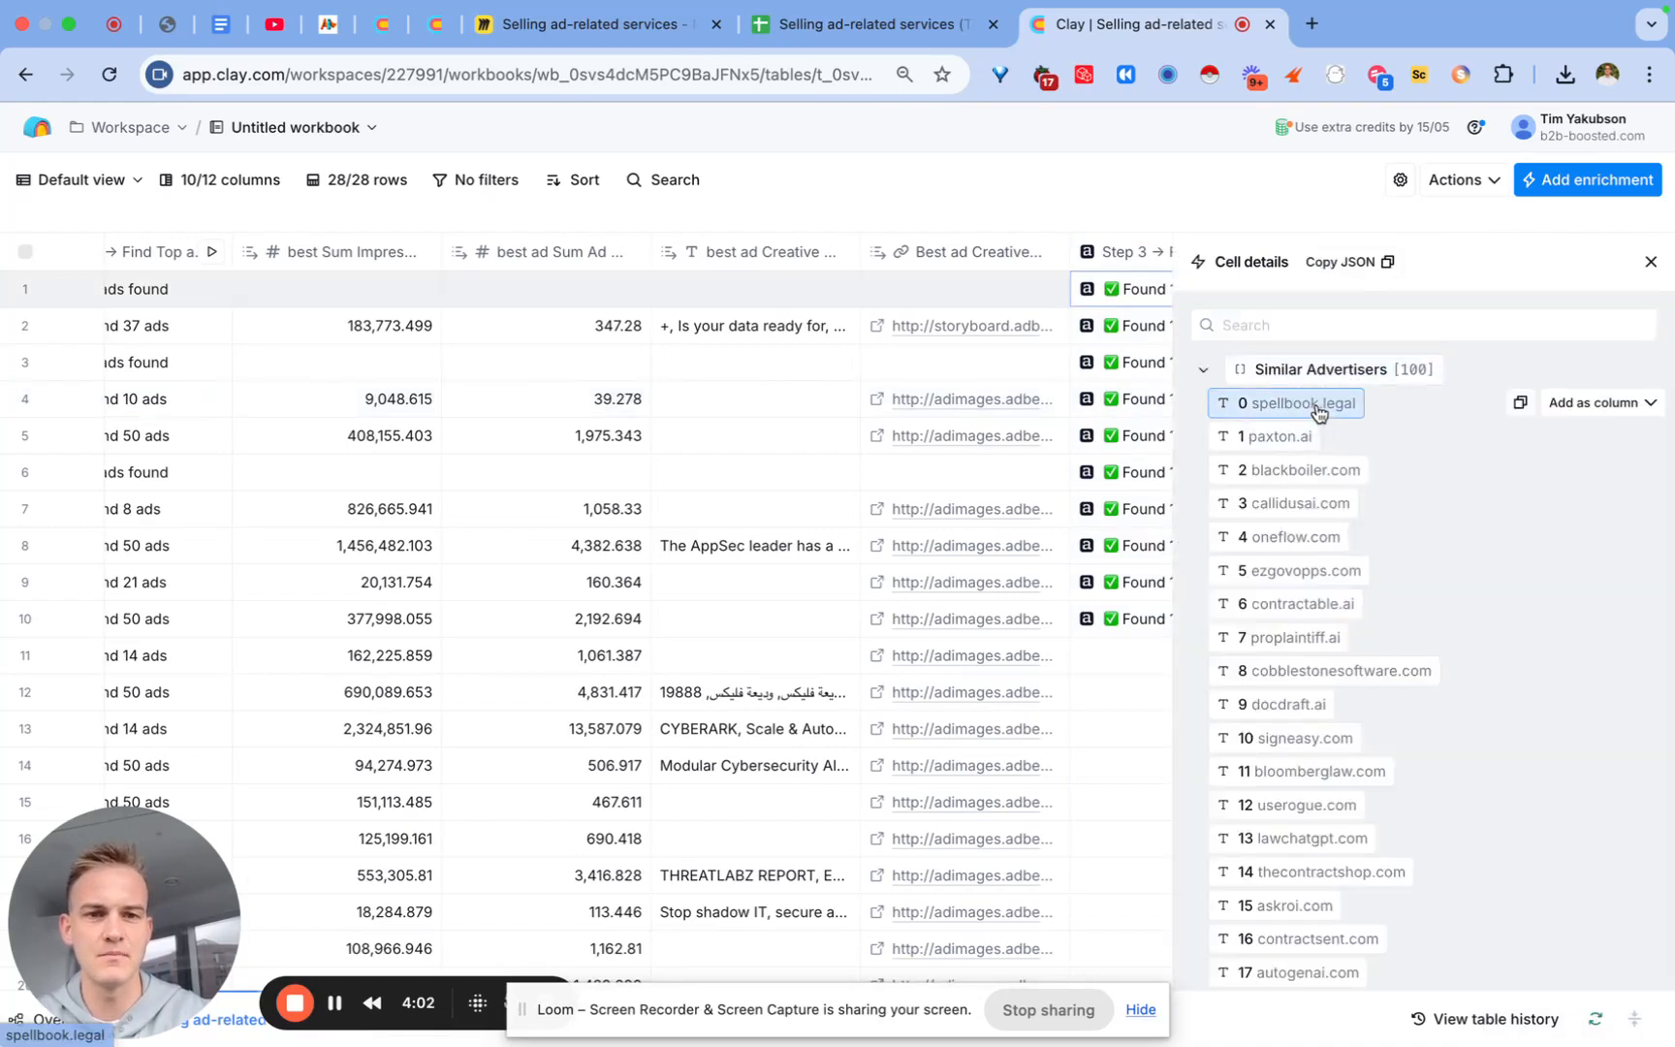
left_click(1589, 411)
left_click(1471, 470)
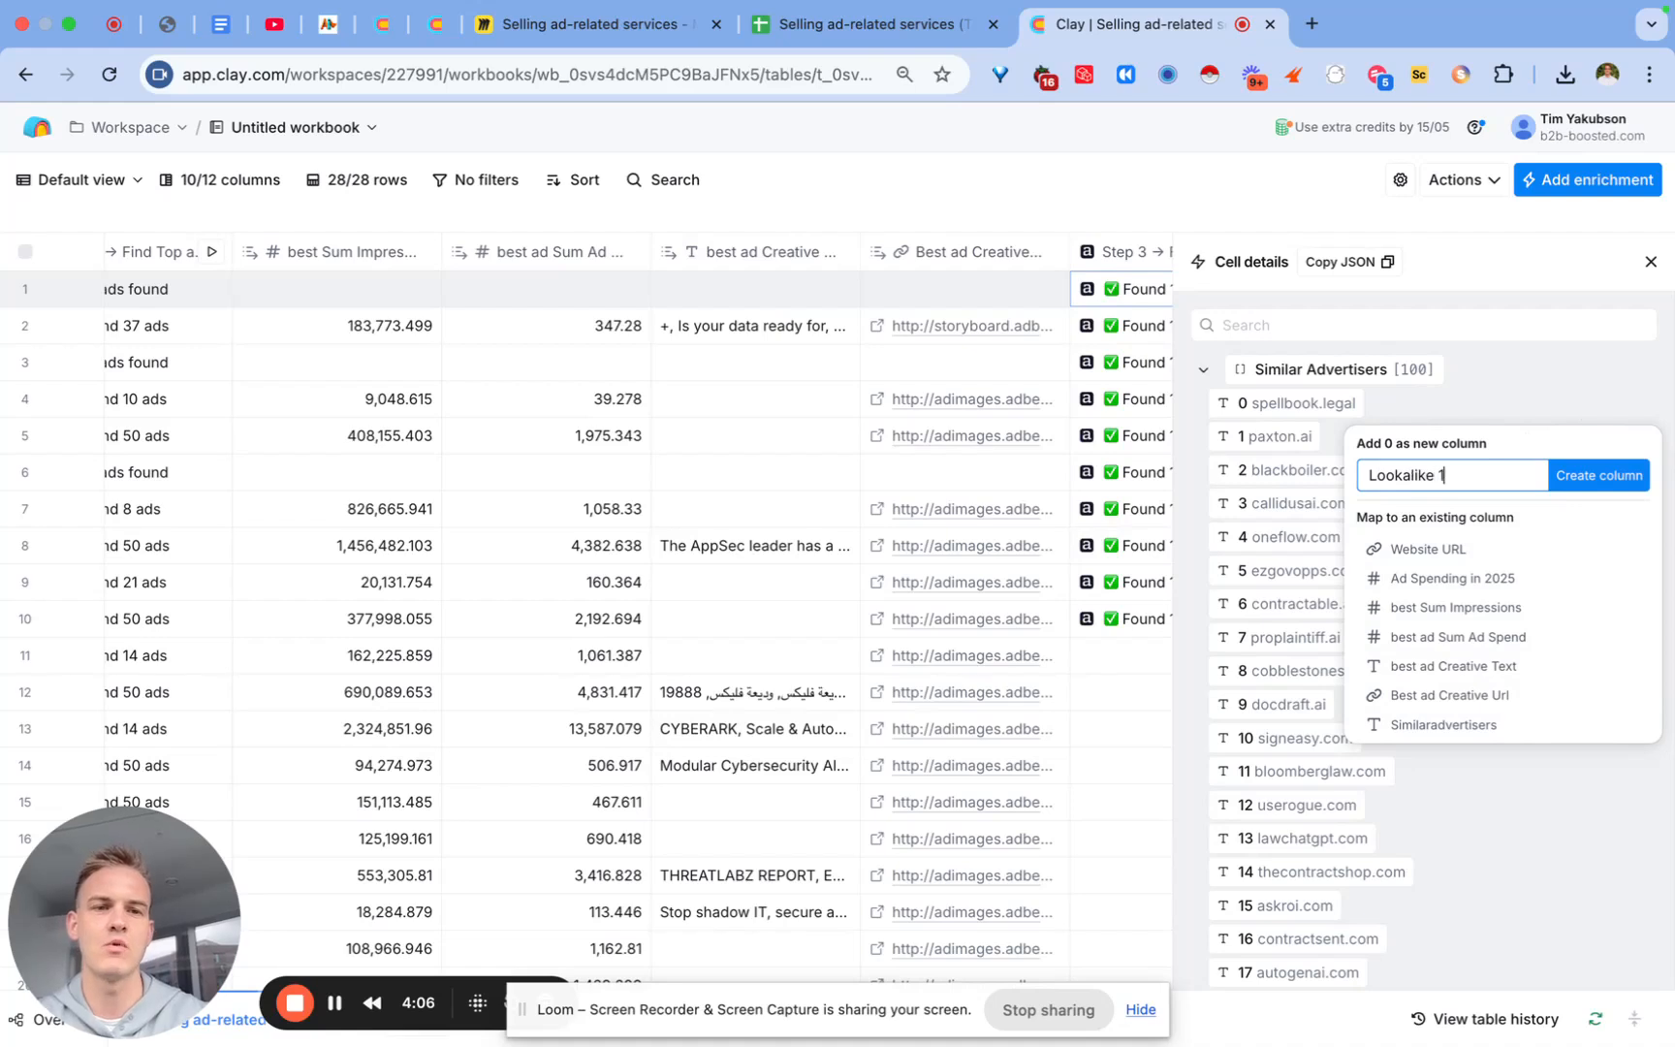
type("Lookalike 1")
left_click(1600, 474)
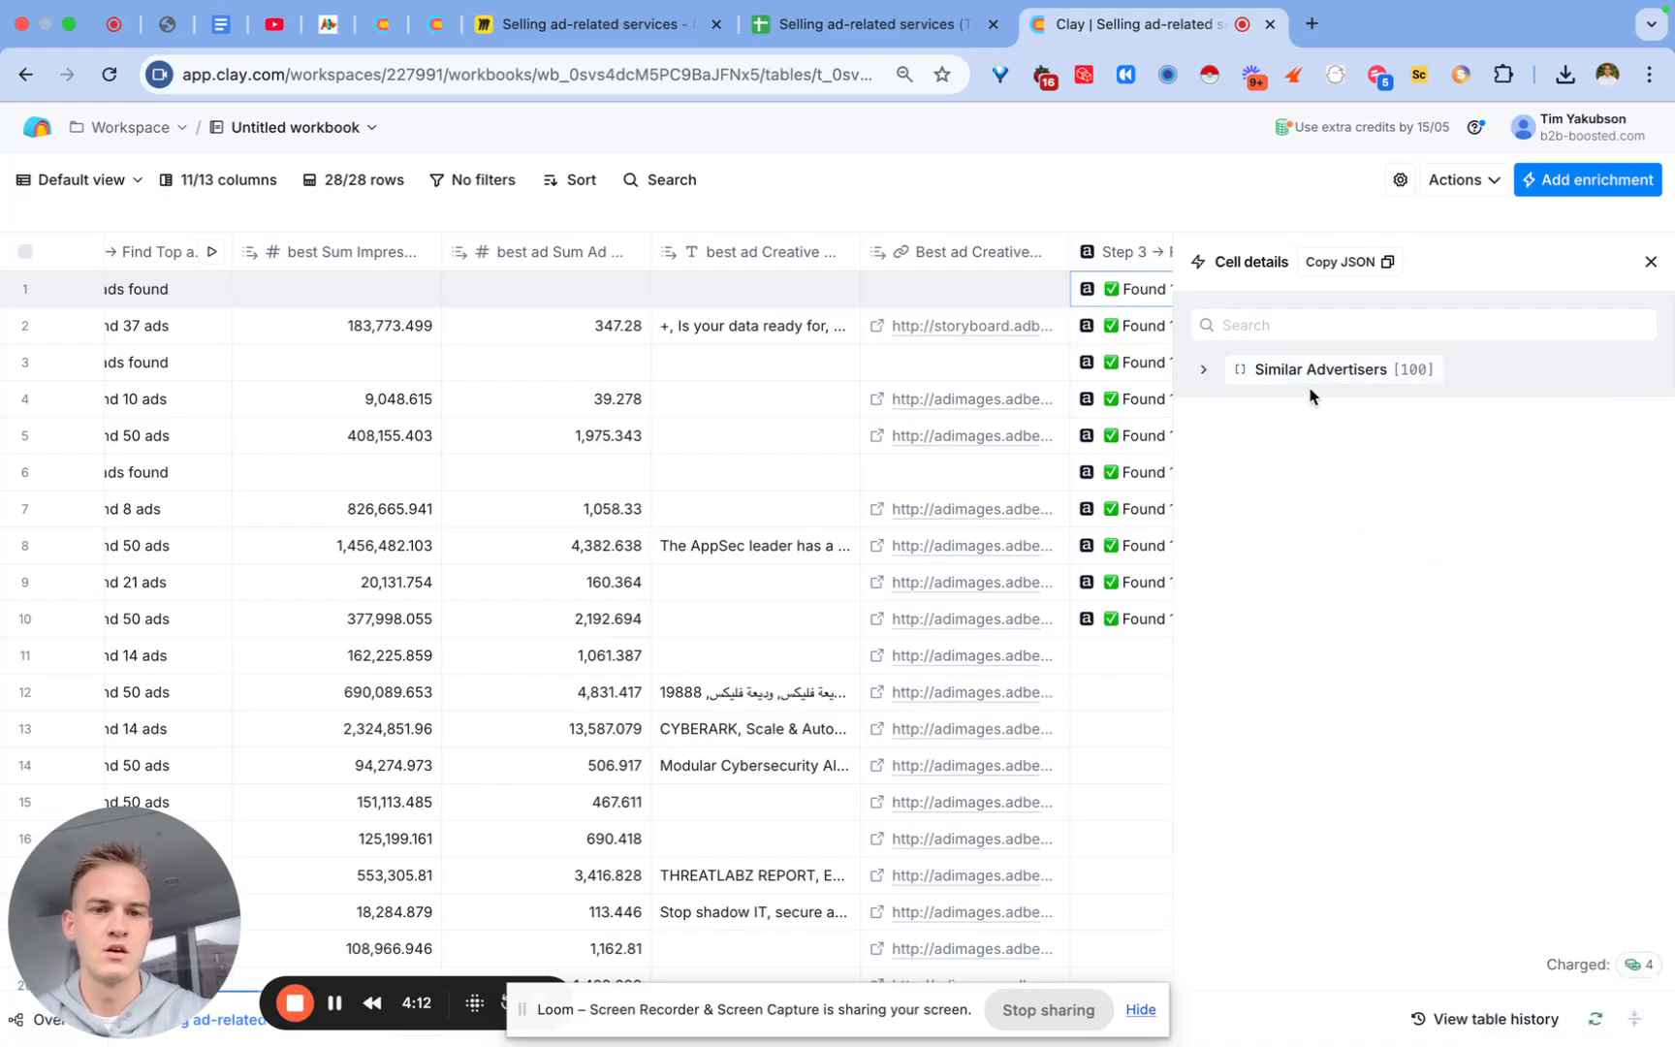
Step: Add items 1 and 2 (paxton.ai, blackboiler.com) as Lookalike 2 and Lookalike 3 columns
left_click(1309, 373)
left_click(1636, 448)
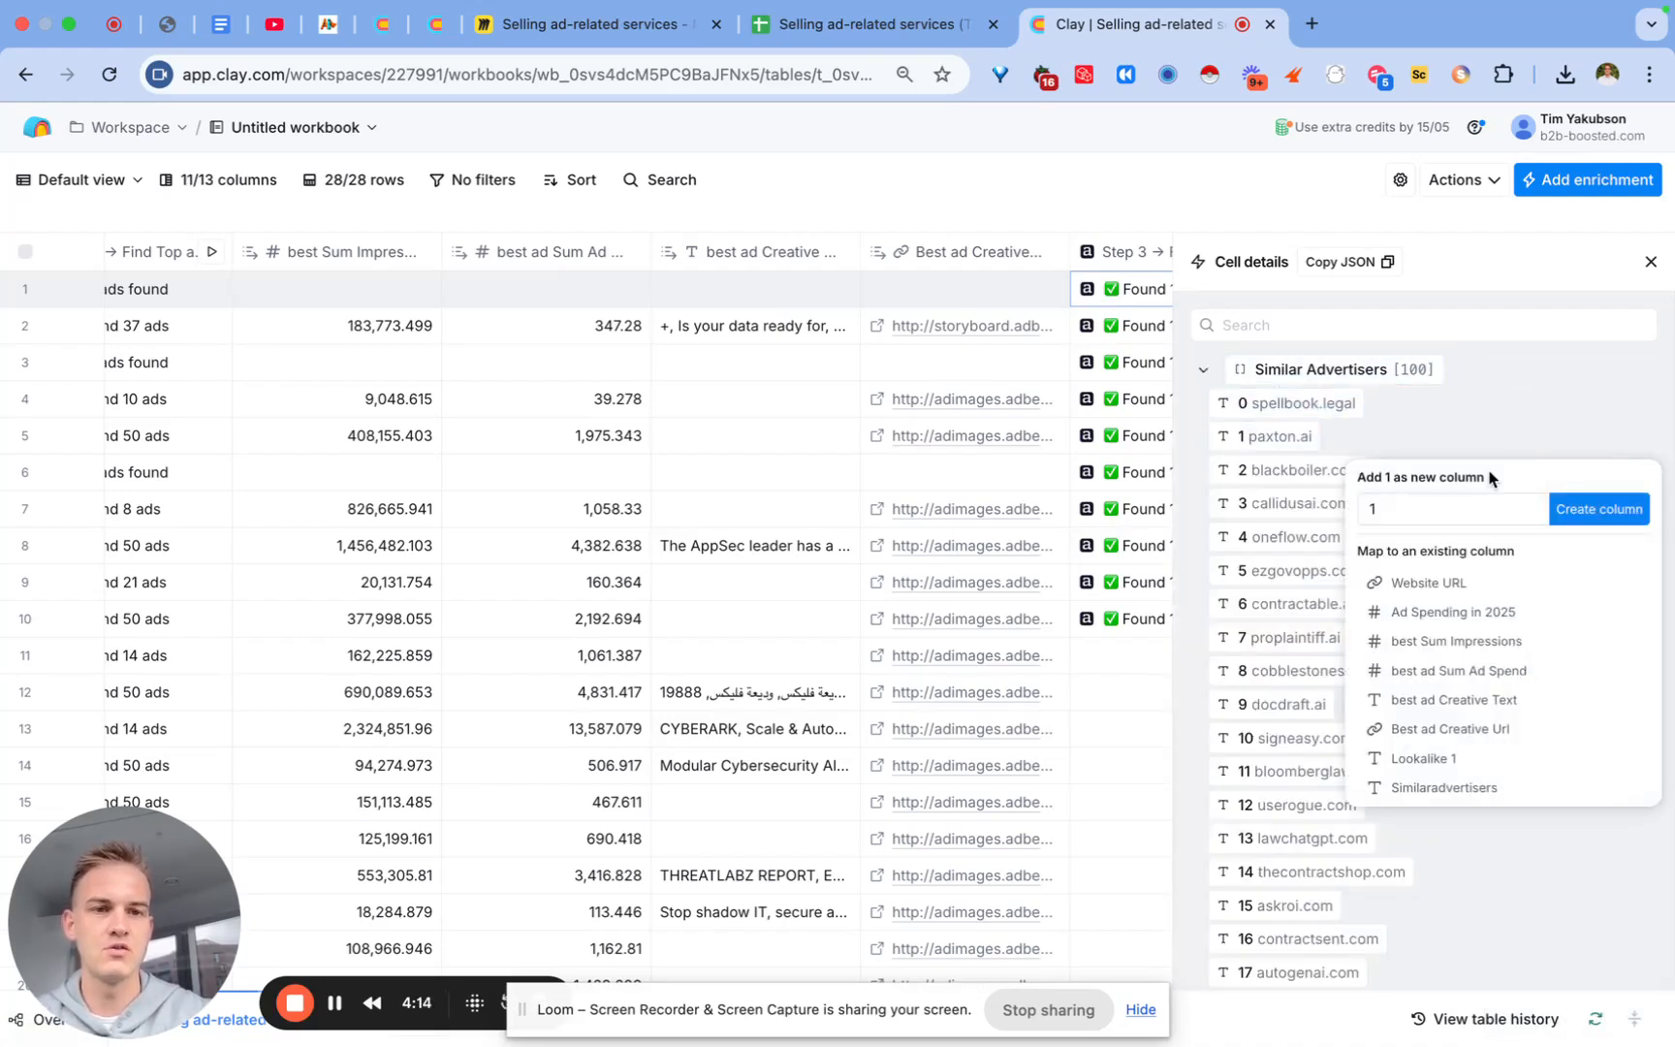
left_click(1463, 506)
type("Lookalike 1")
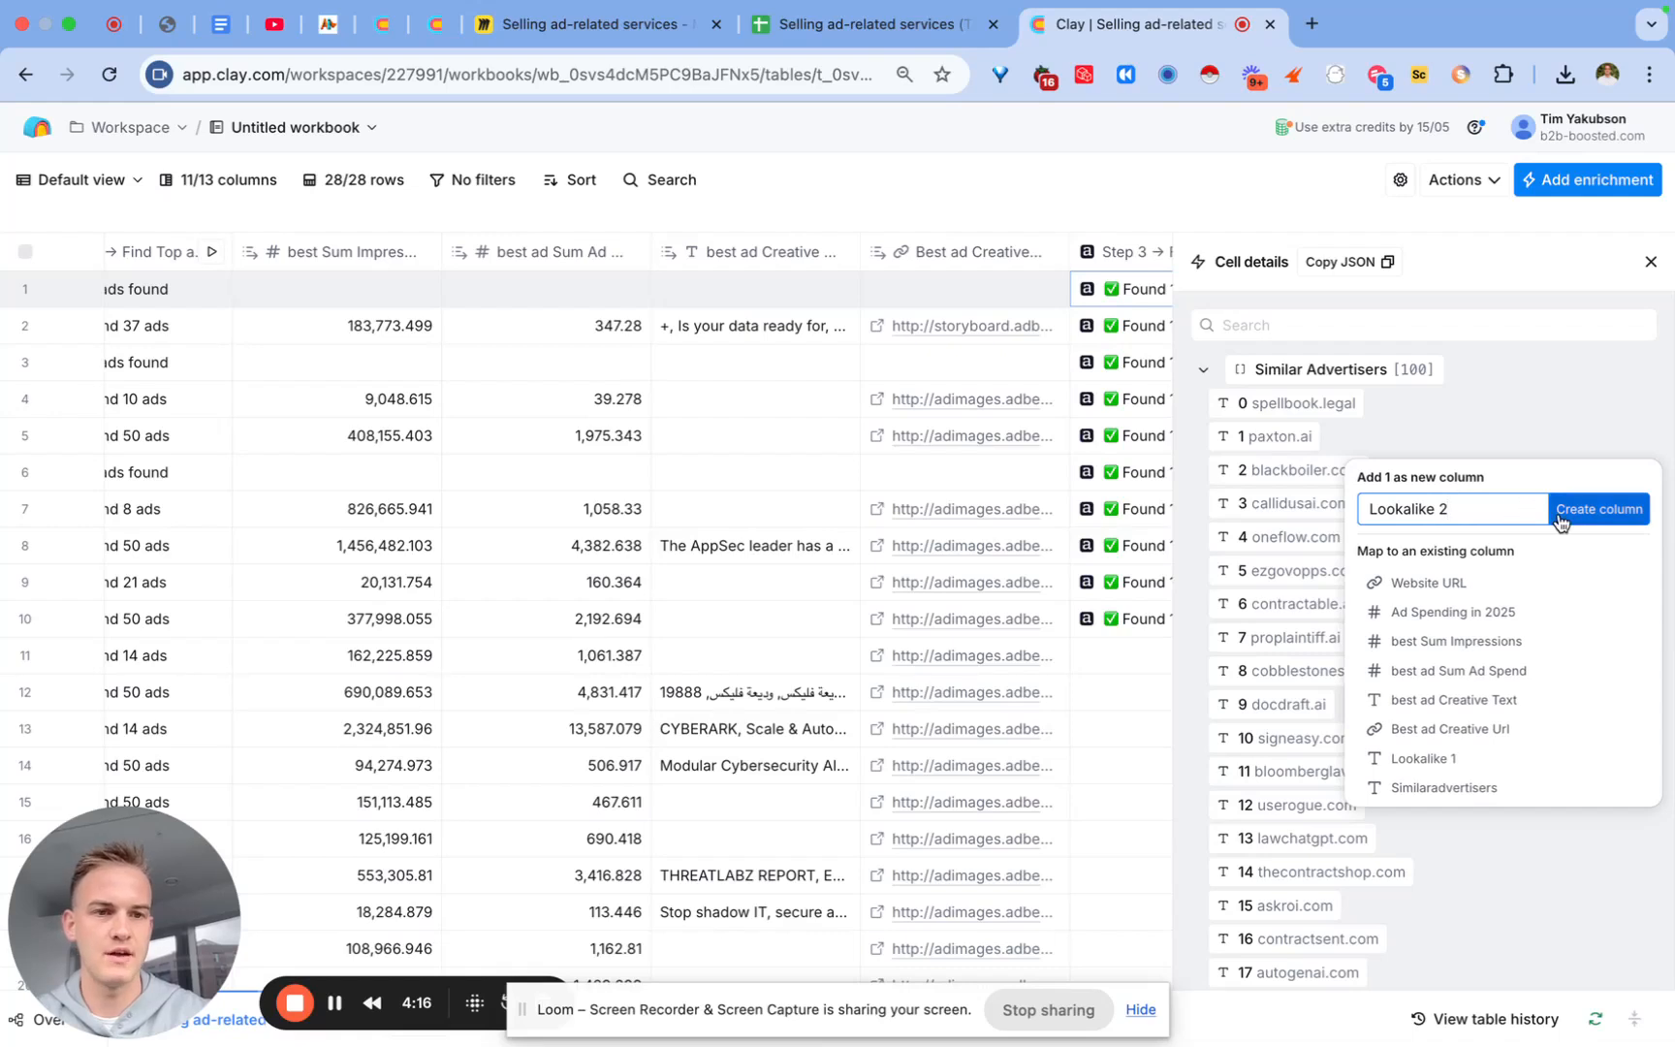
left_click(1562, 511)
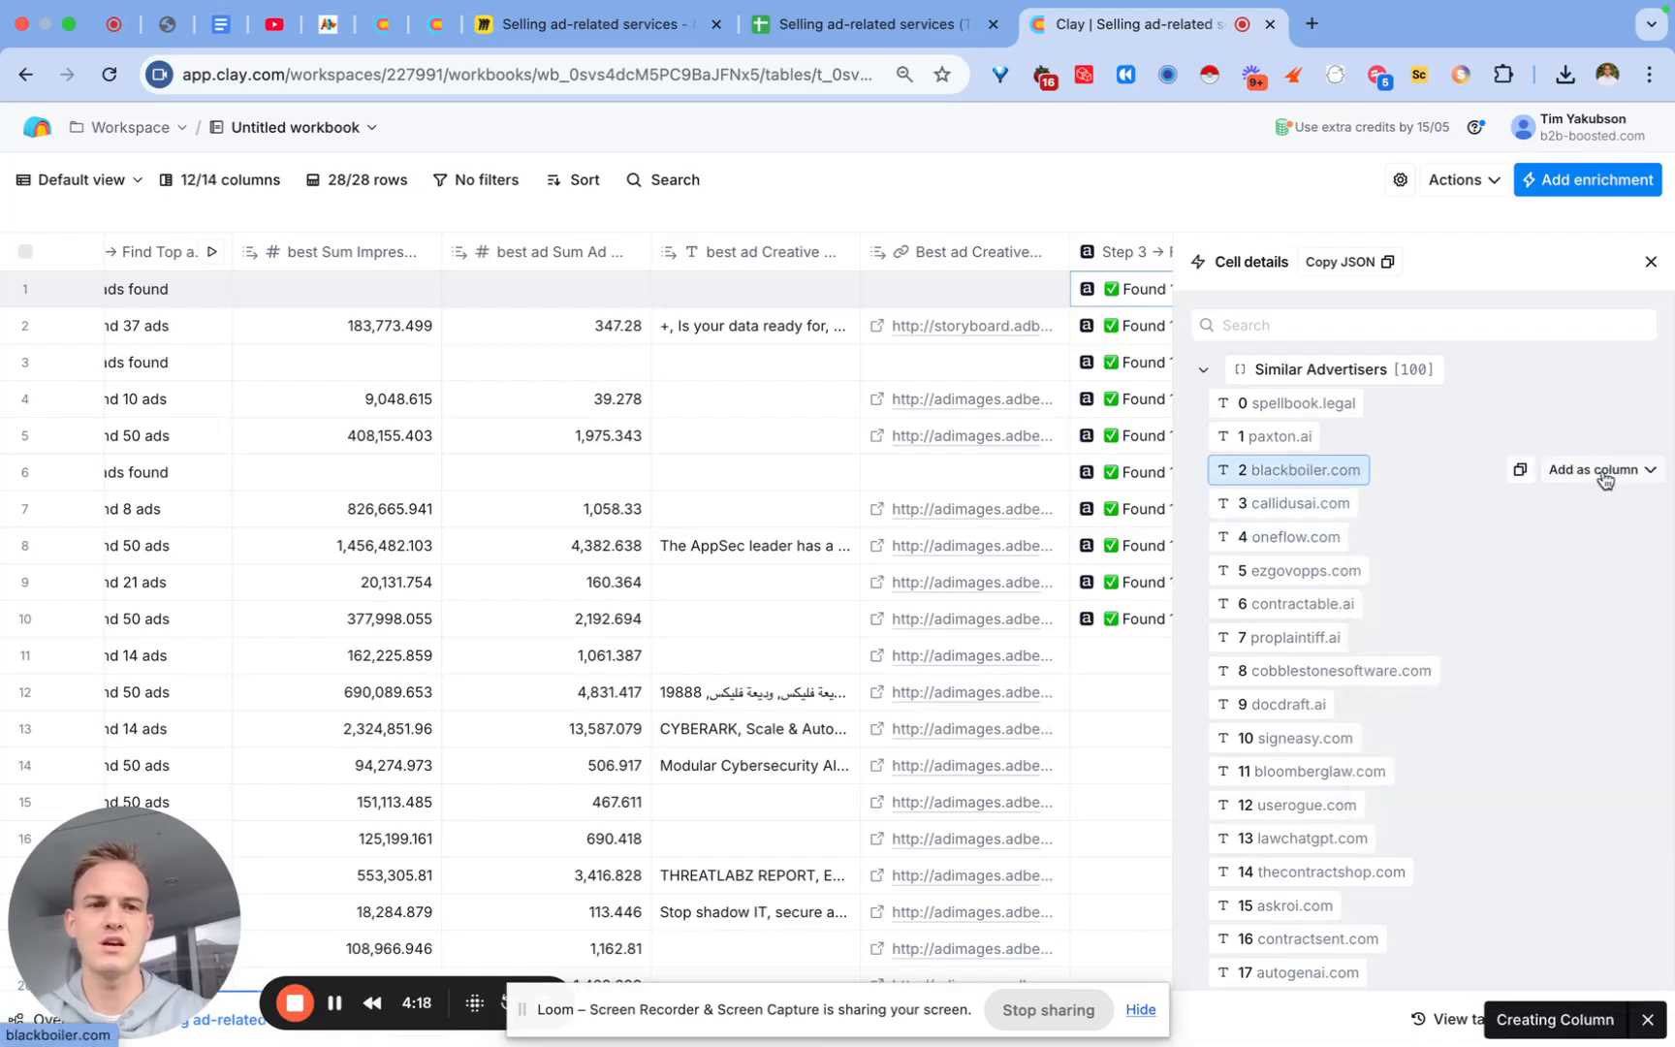
left_click(1605, 477)
left_click(1467, 538)
type("Lookalike 1")
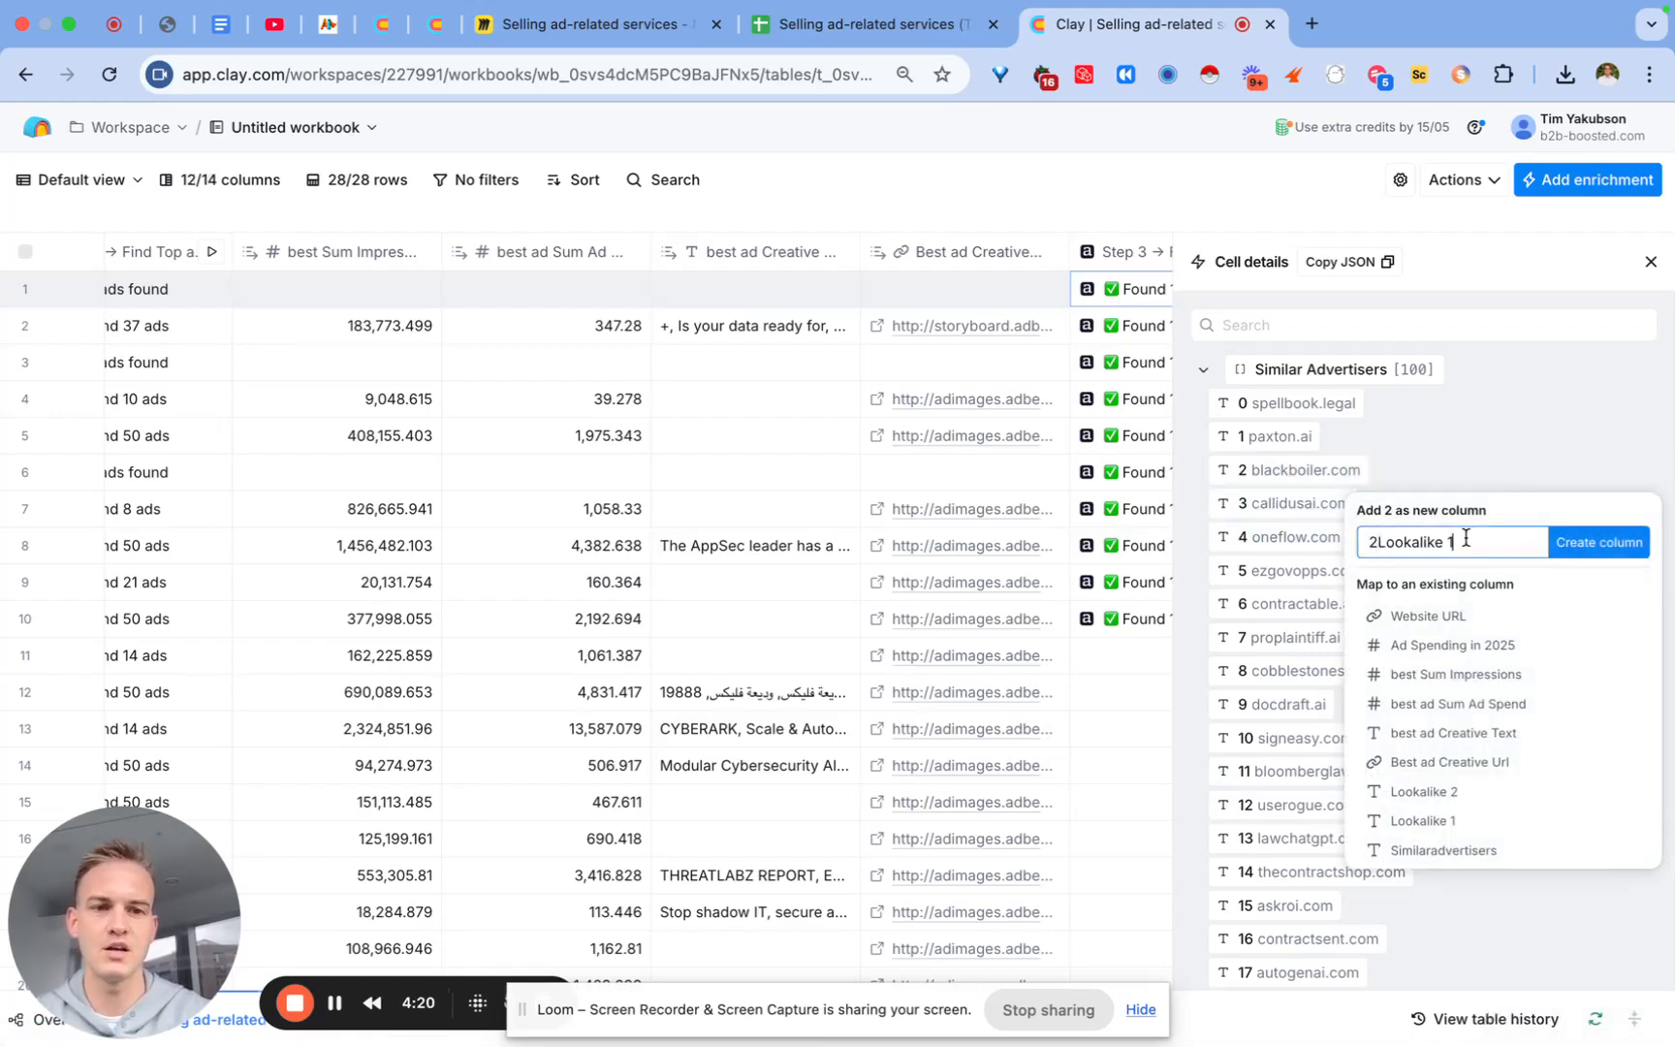
key("super+a")
type("Lookalike 1")
type("3")
left_click(1599, 542)
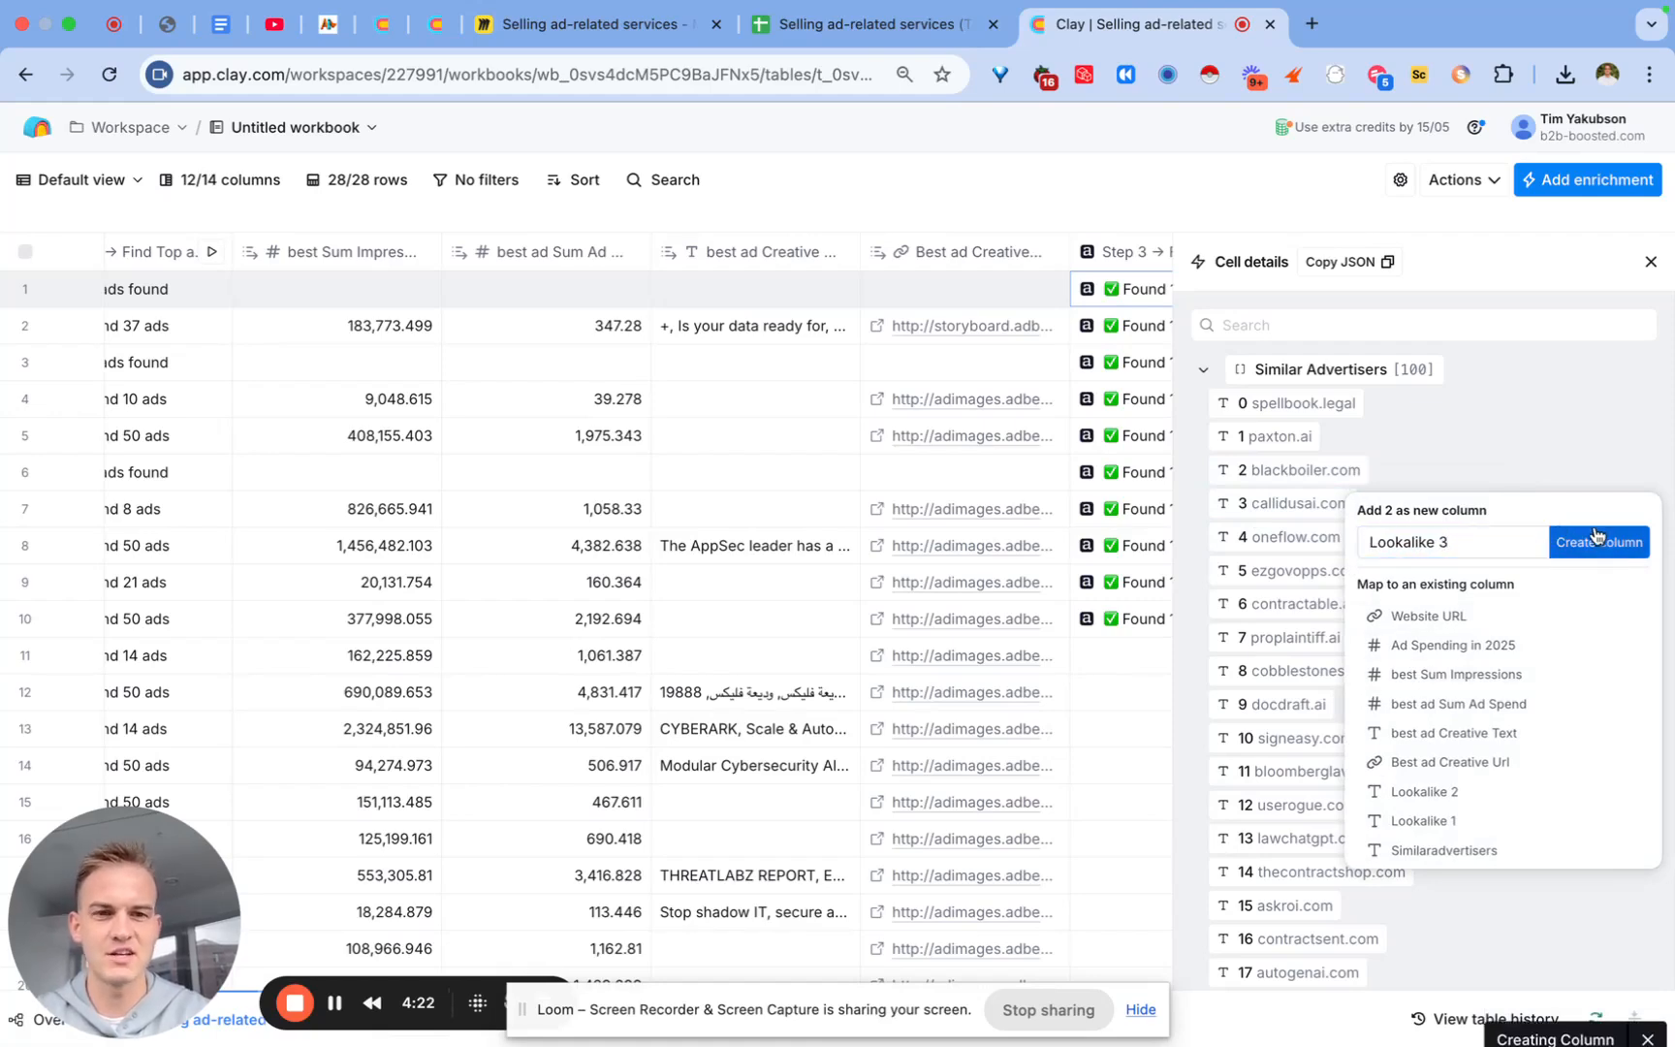
scroll(846, 506, "right", 5)
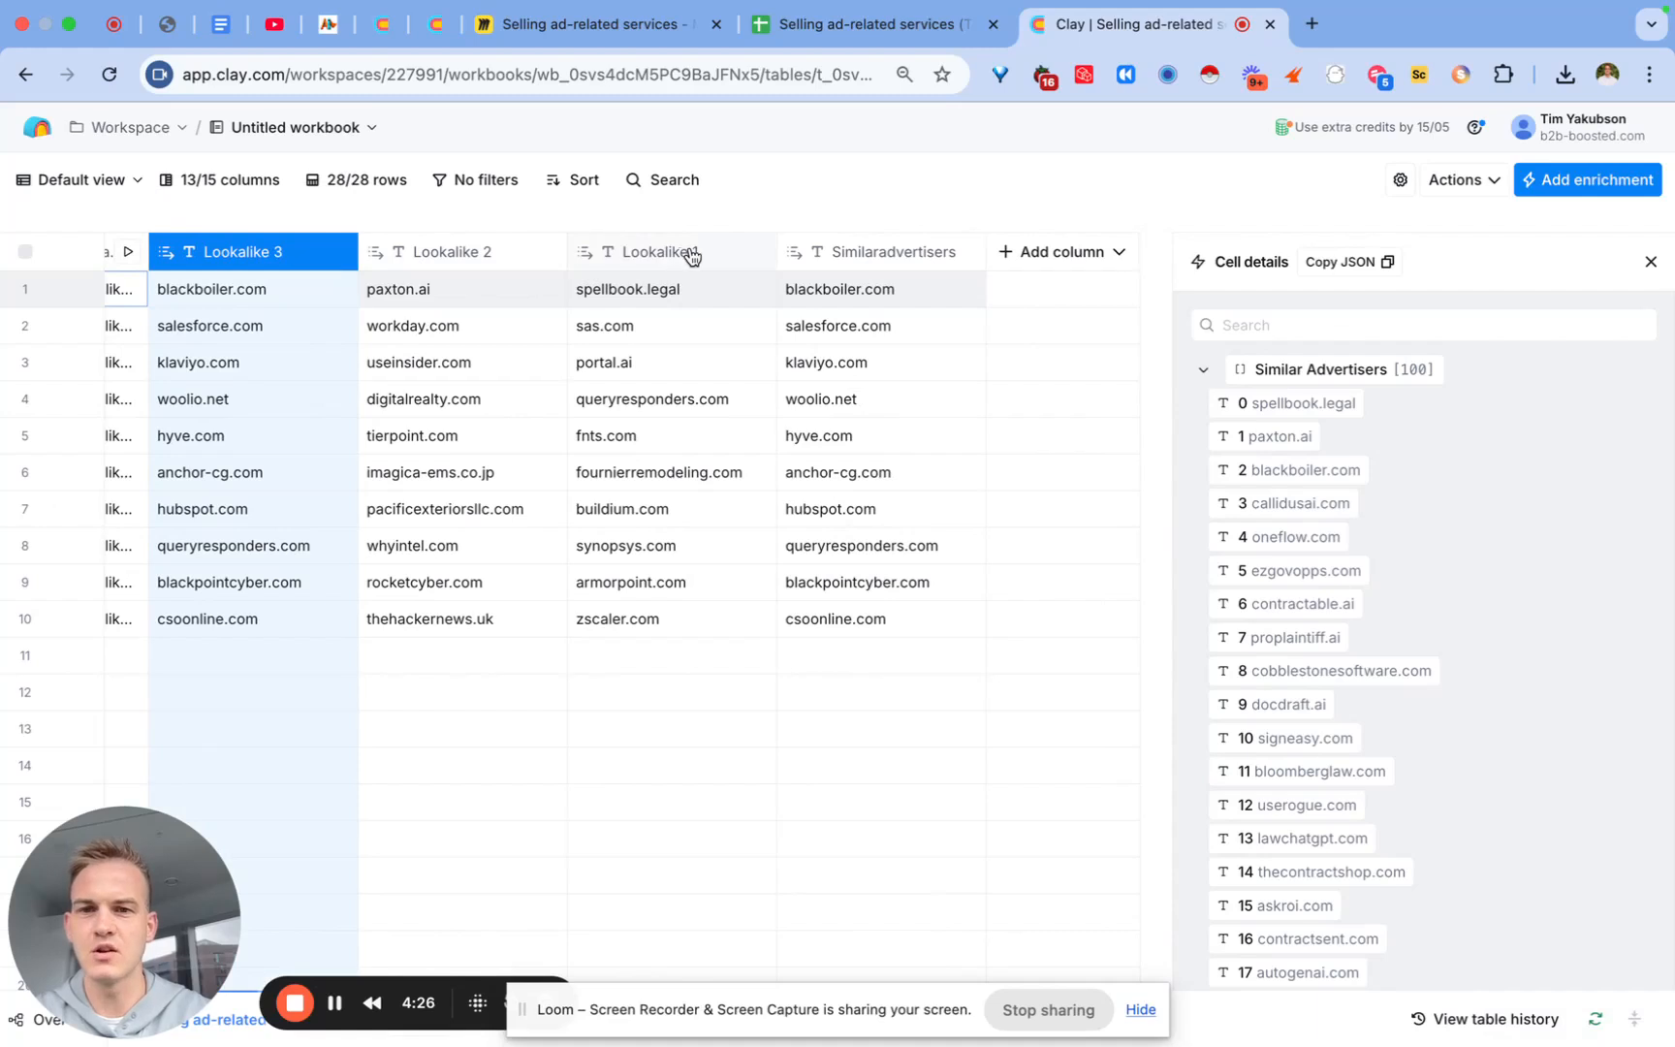
Step: On the Miro board, highlight Step 4's phrase about what ads competitors fund
left_click(623, 29)
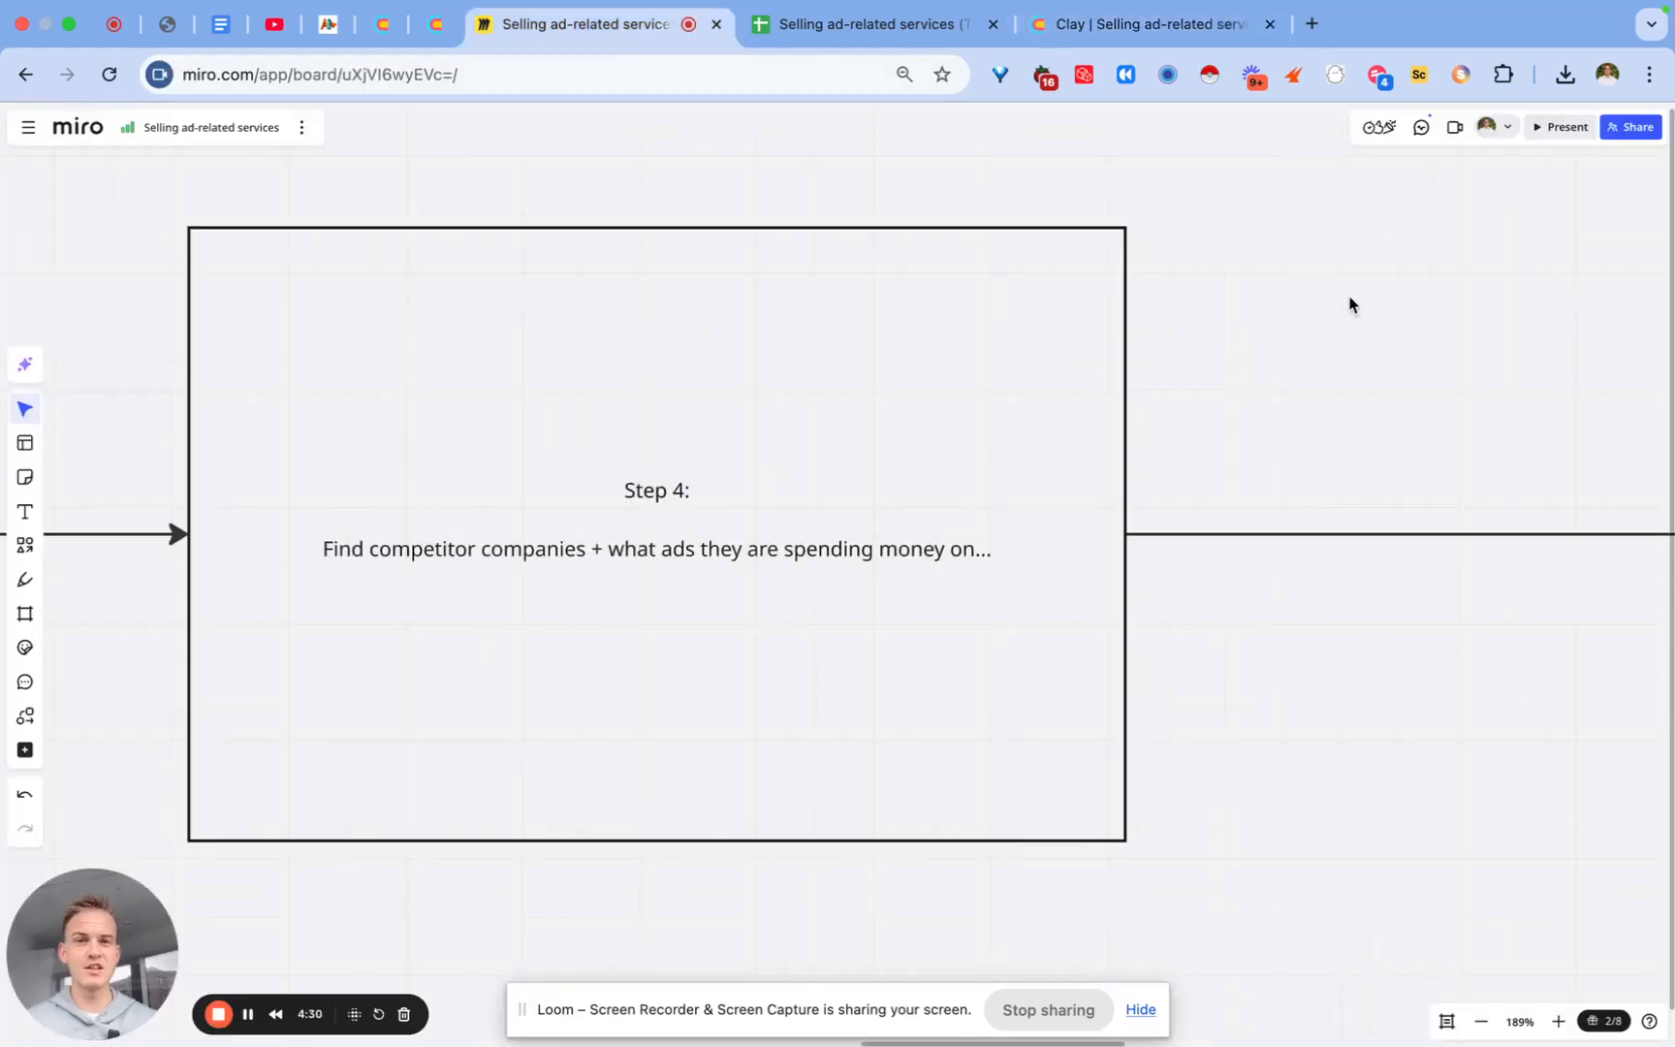
scroll(1350, 304, "left", 10)
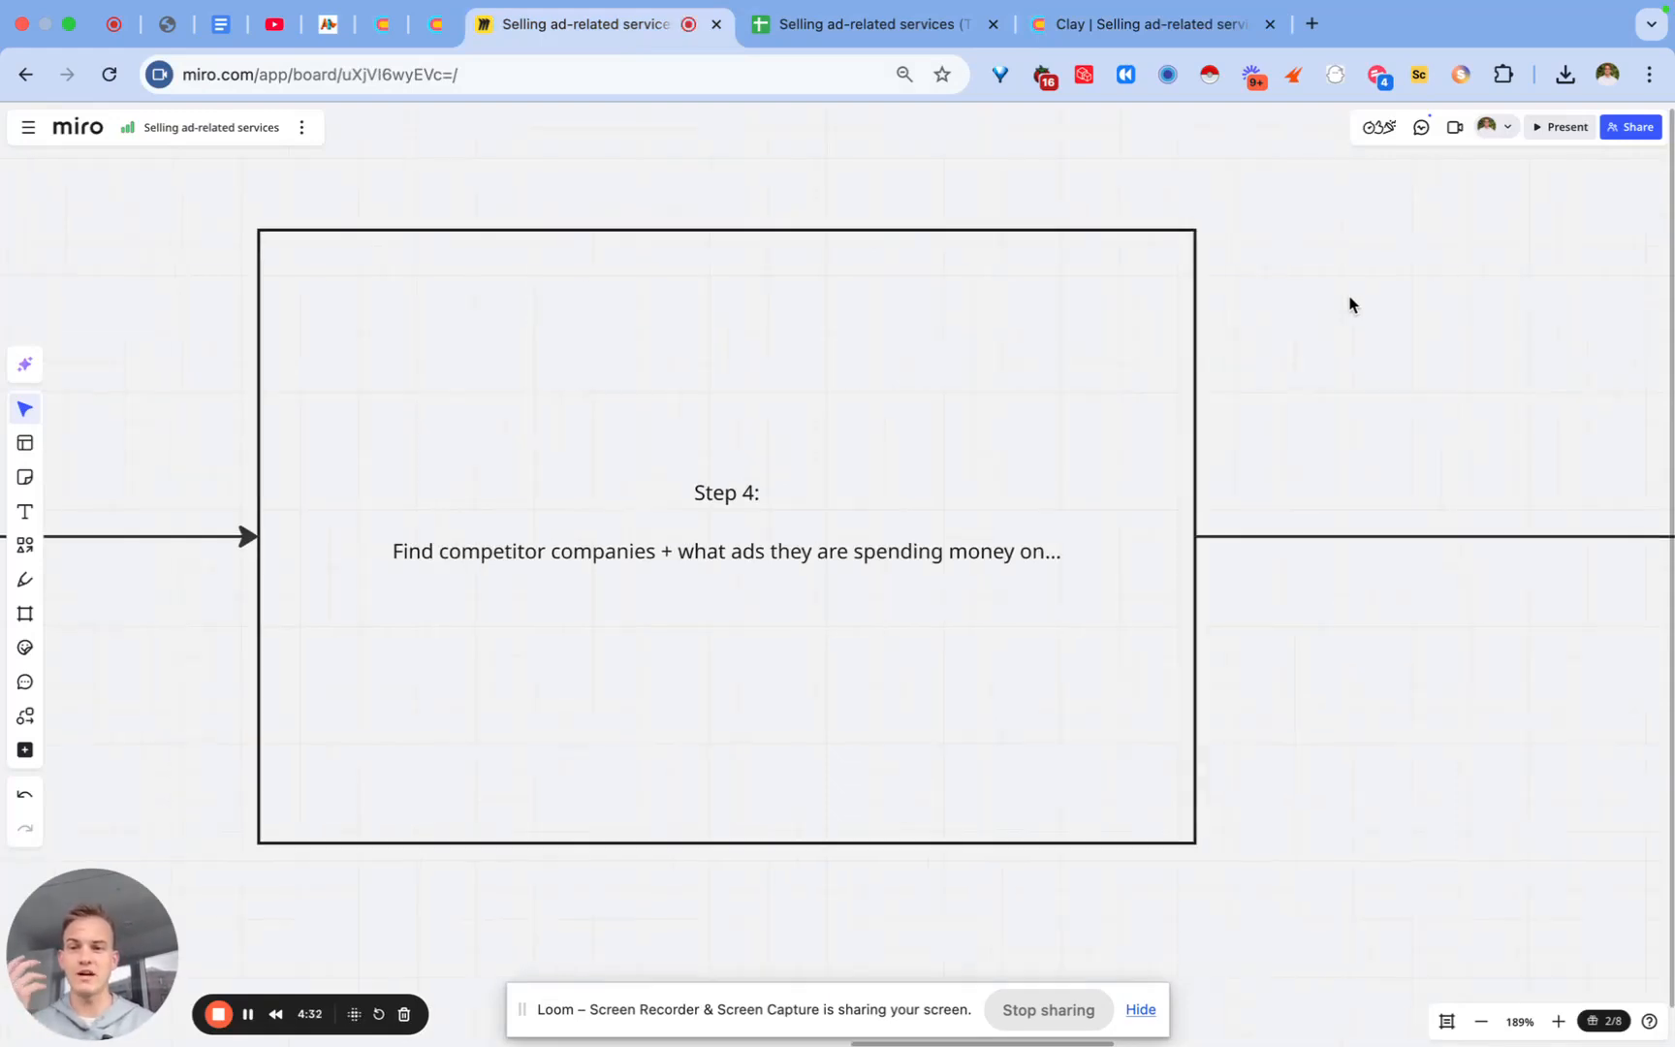
scroll(1350, 304, "right", 10)
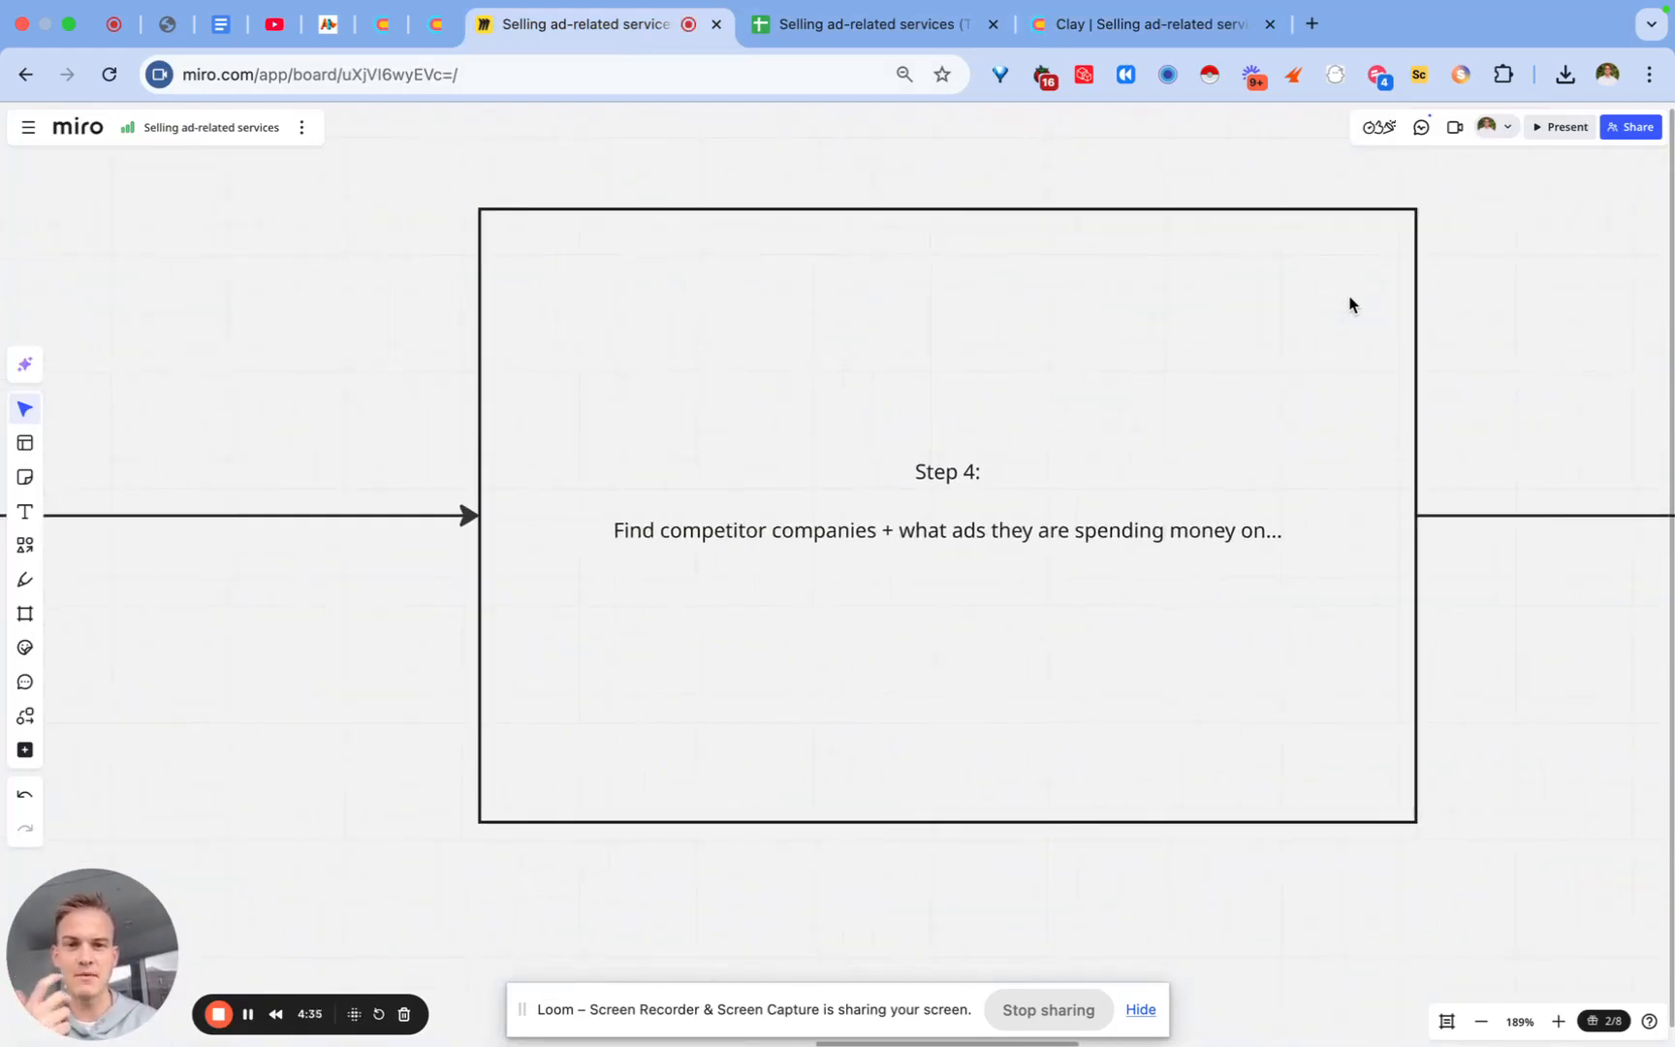
scroll(747, 676, "right", 1)
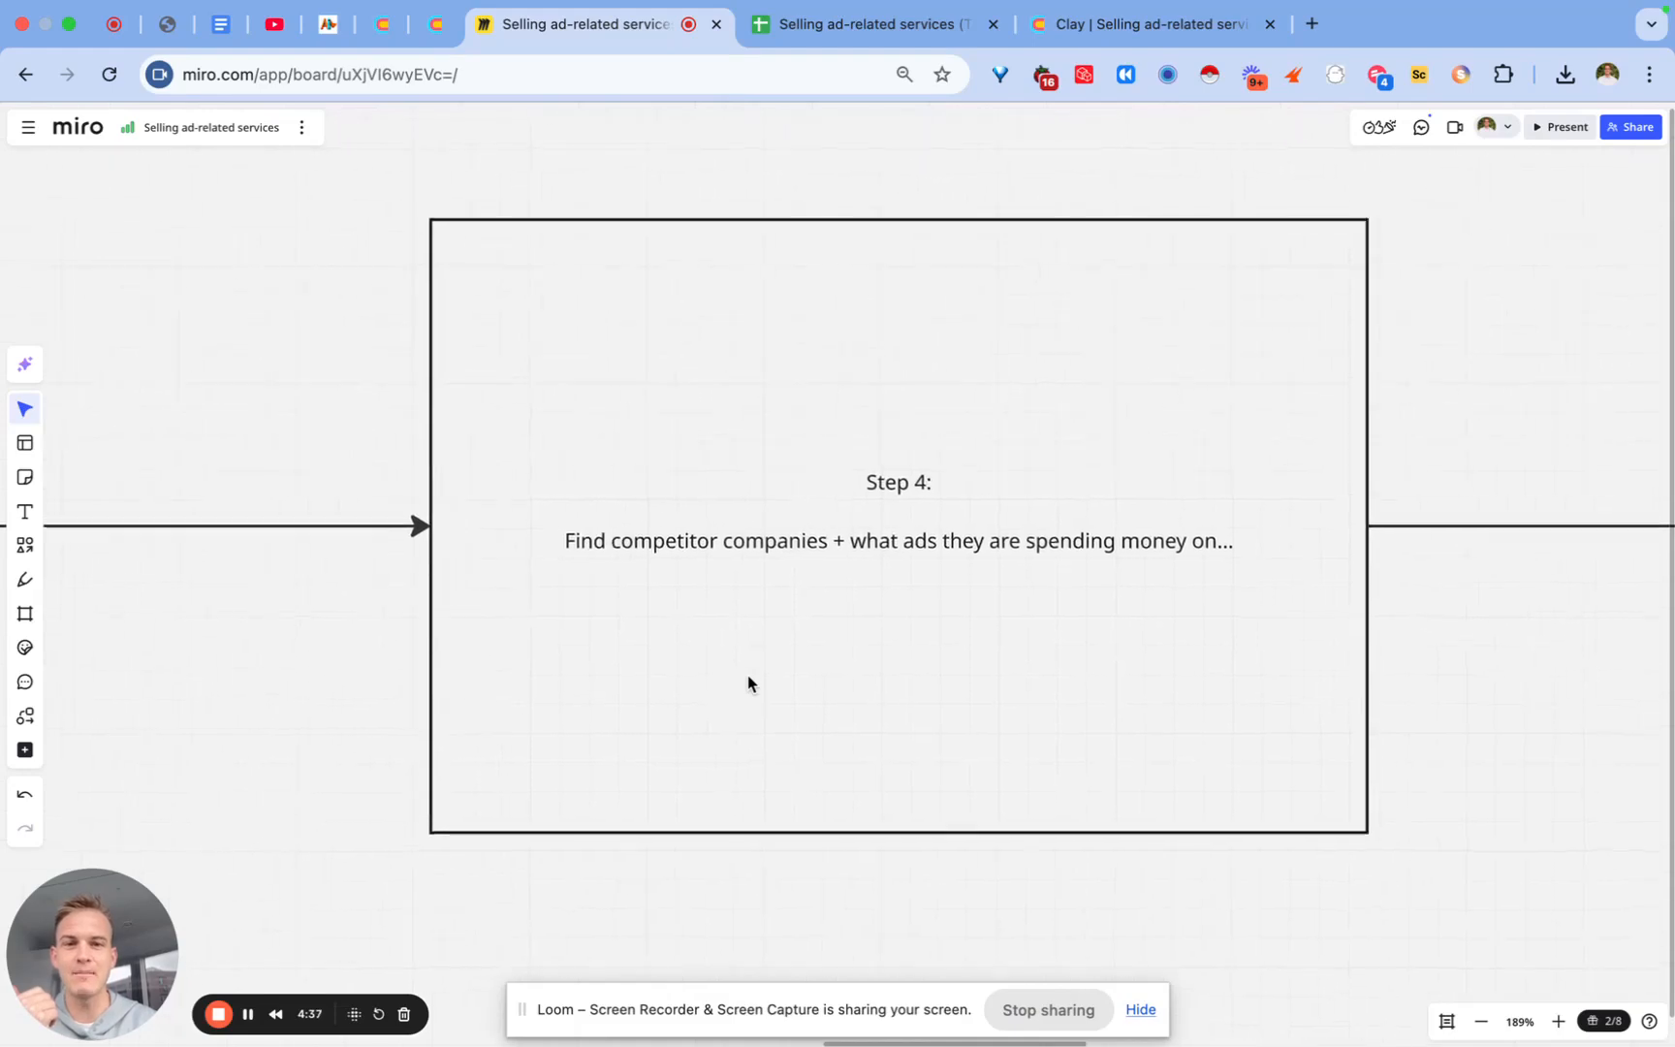
left_click(852, 595)
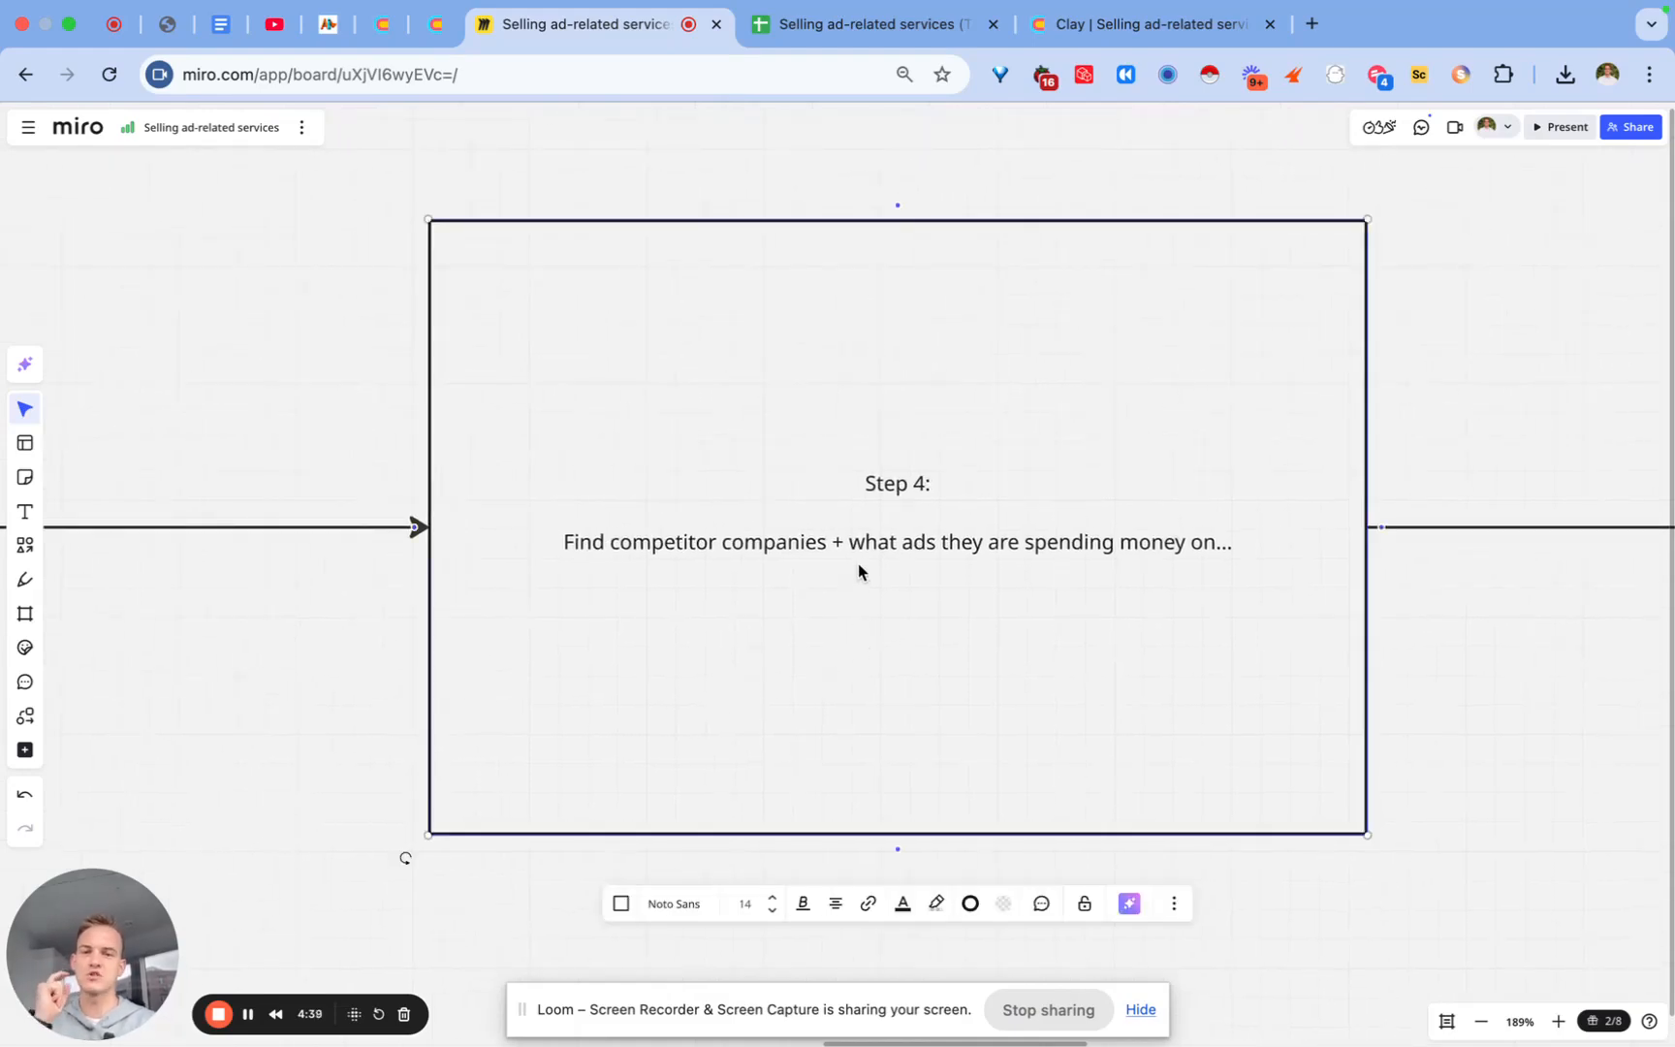
left_click(858, 567)
left_click_drag(849, 540, 1265, 577)
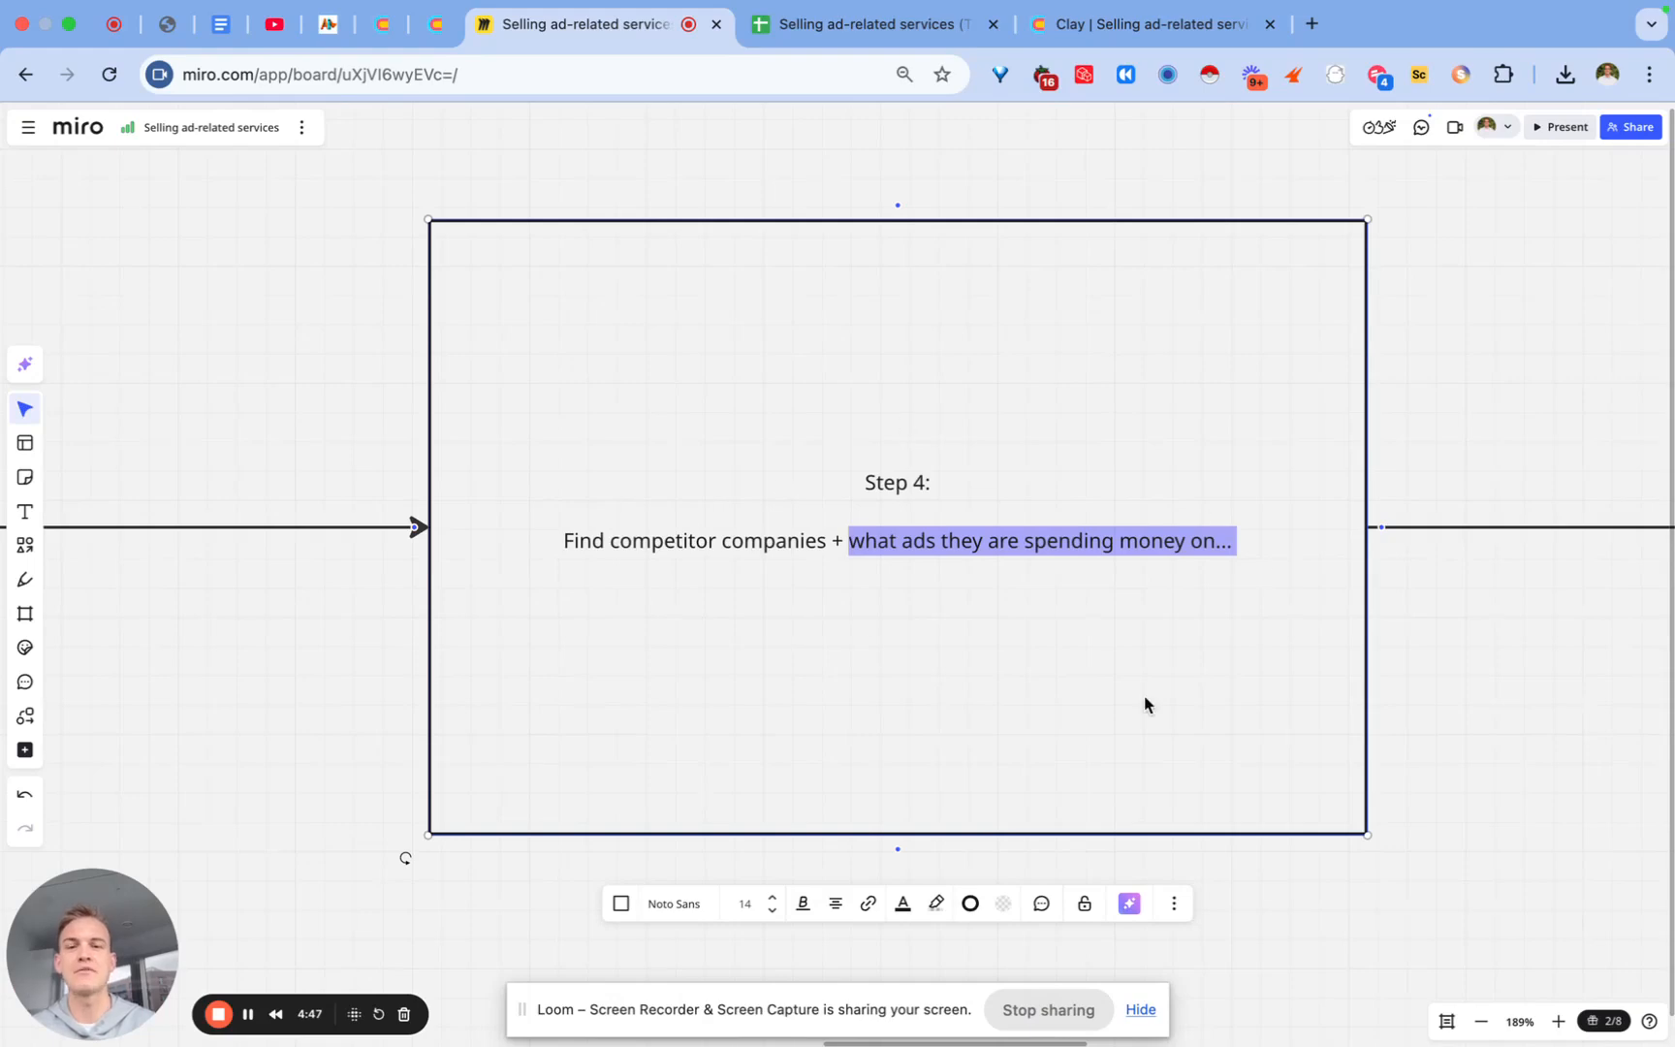
left_click(310, 391)
Step: Review the Step 5 box, then return to the Clay workbook
scroll(610, 444, "right", 10)
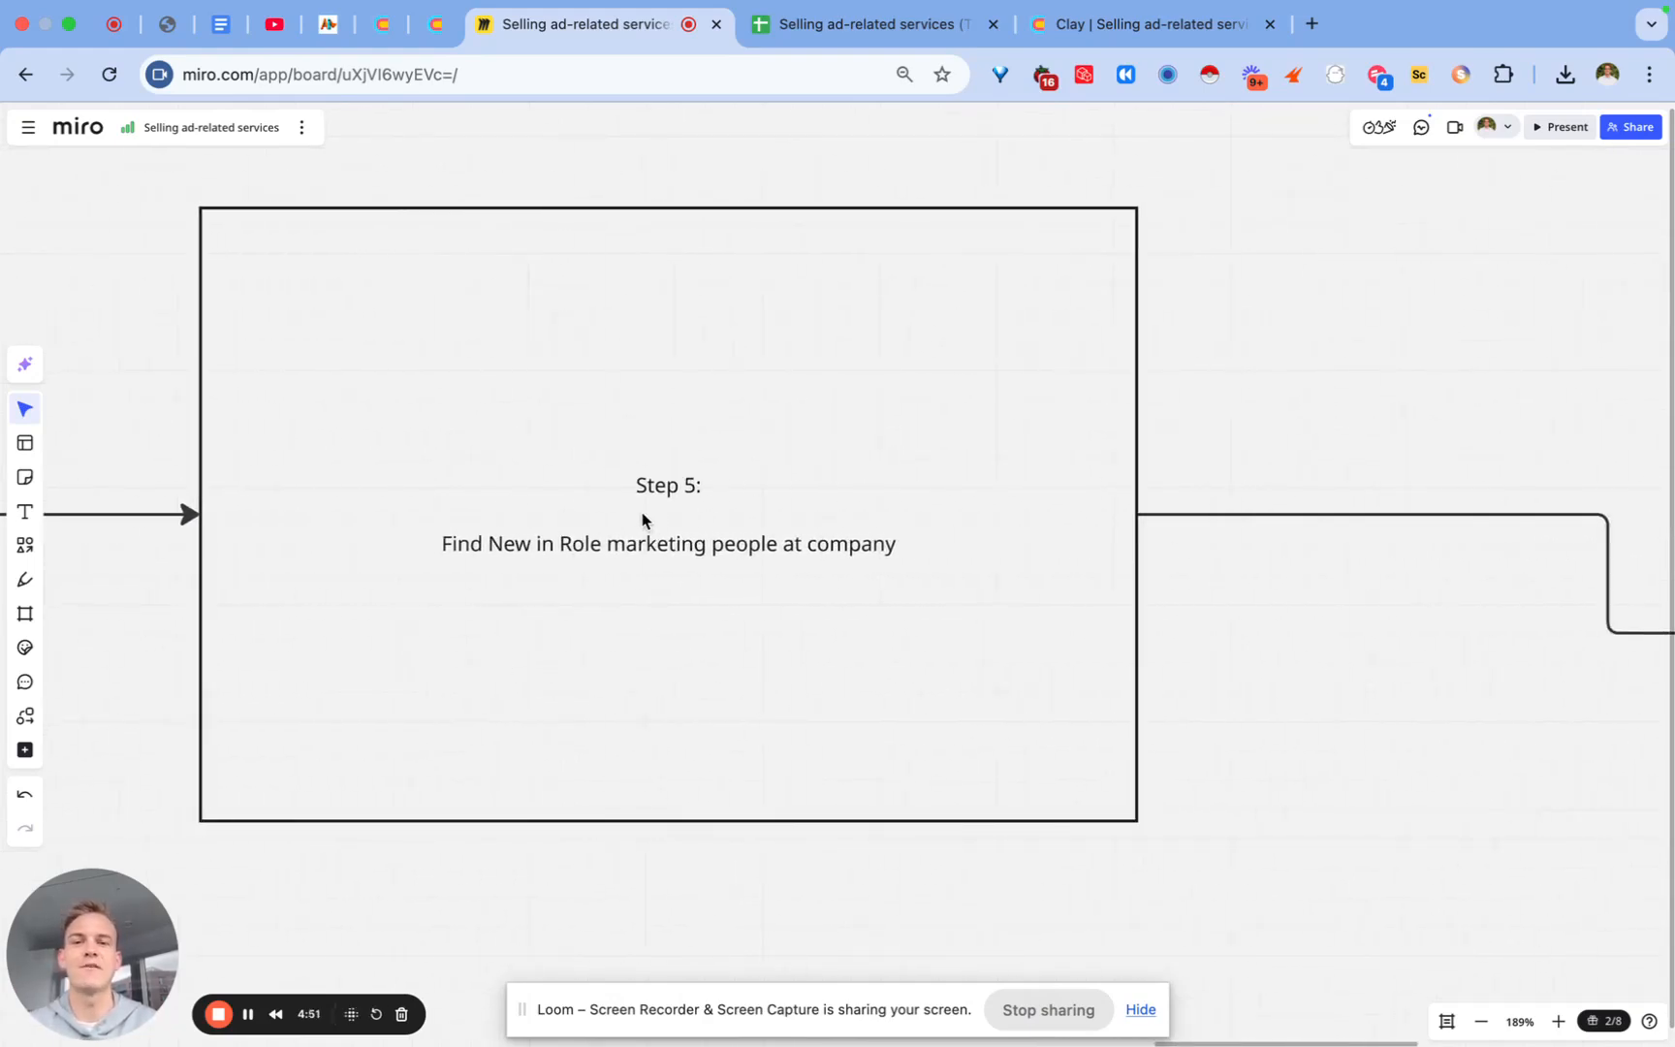
left_click(642, 520)
left_click_drag(1163, 34, 880, 31)
Step: Reorder the lookalike columns as Lookalike 1, 2, 3
left_click(1651, 262)
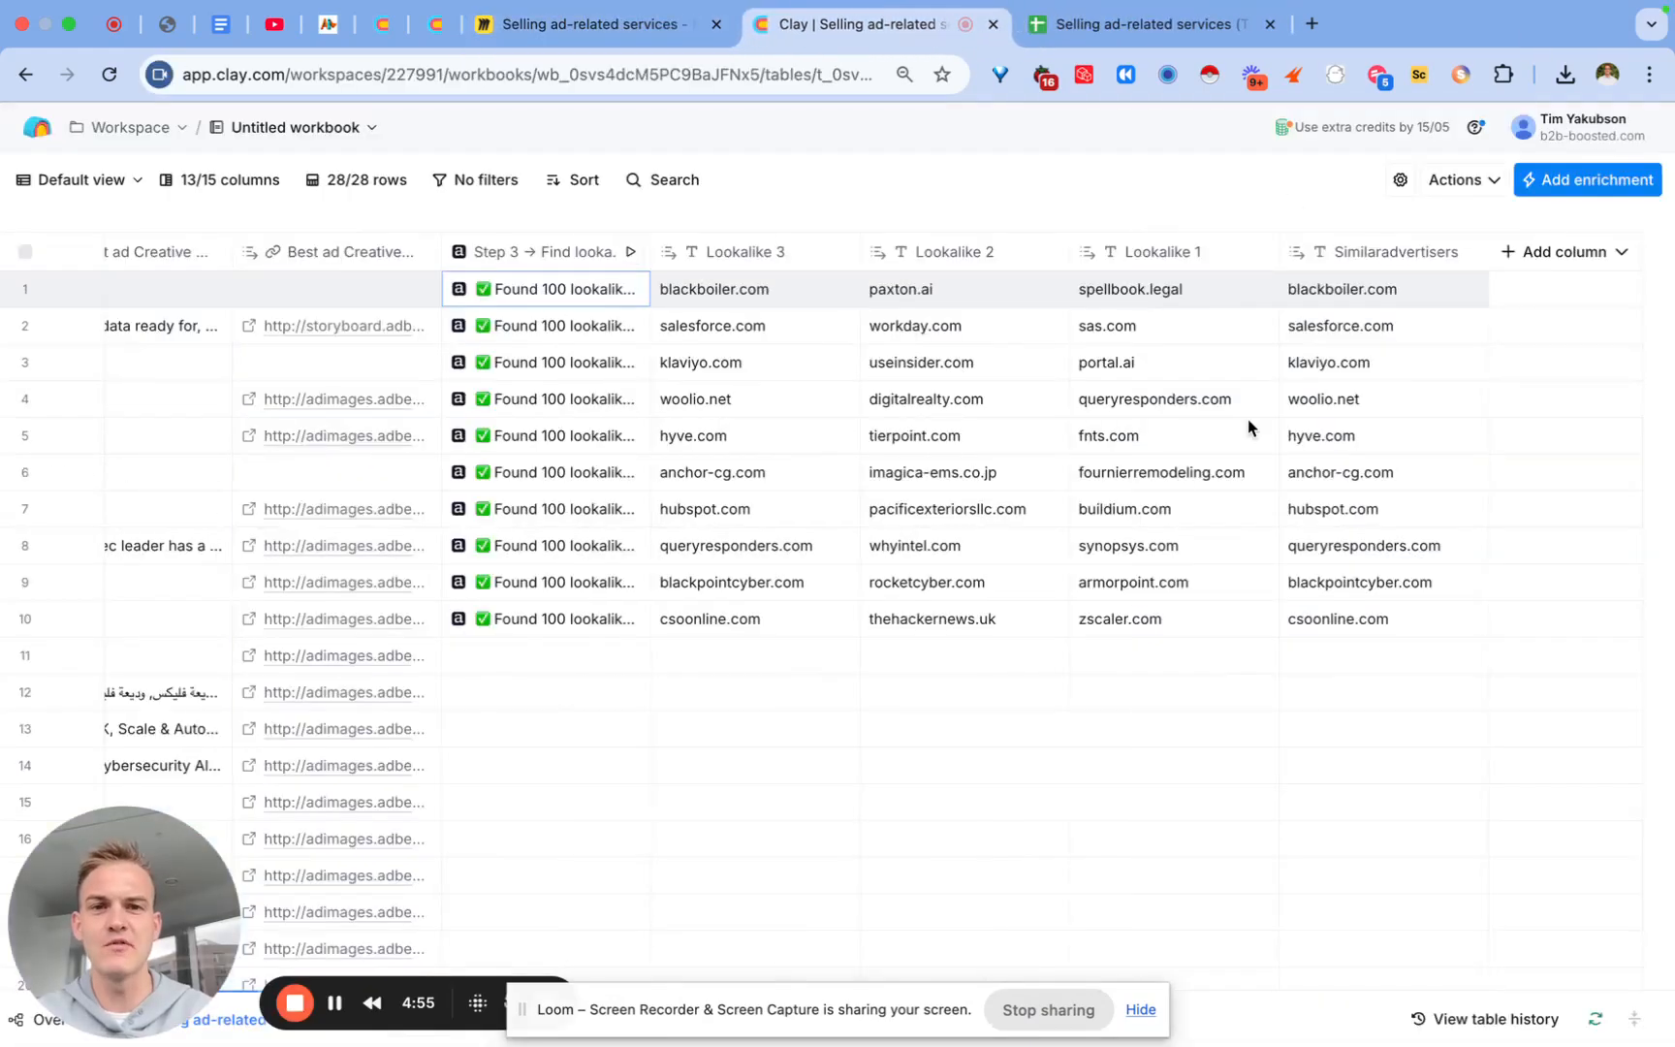
left_click_drag(1204, 269, 823, 259)
left_click_drag(1107, 250, 974, 256)
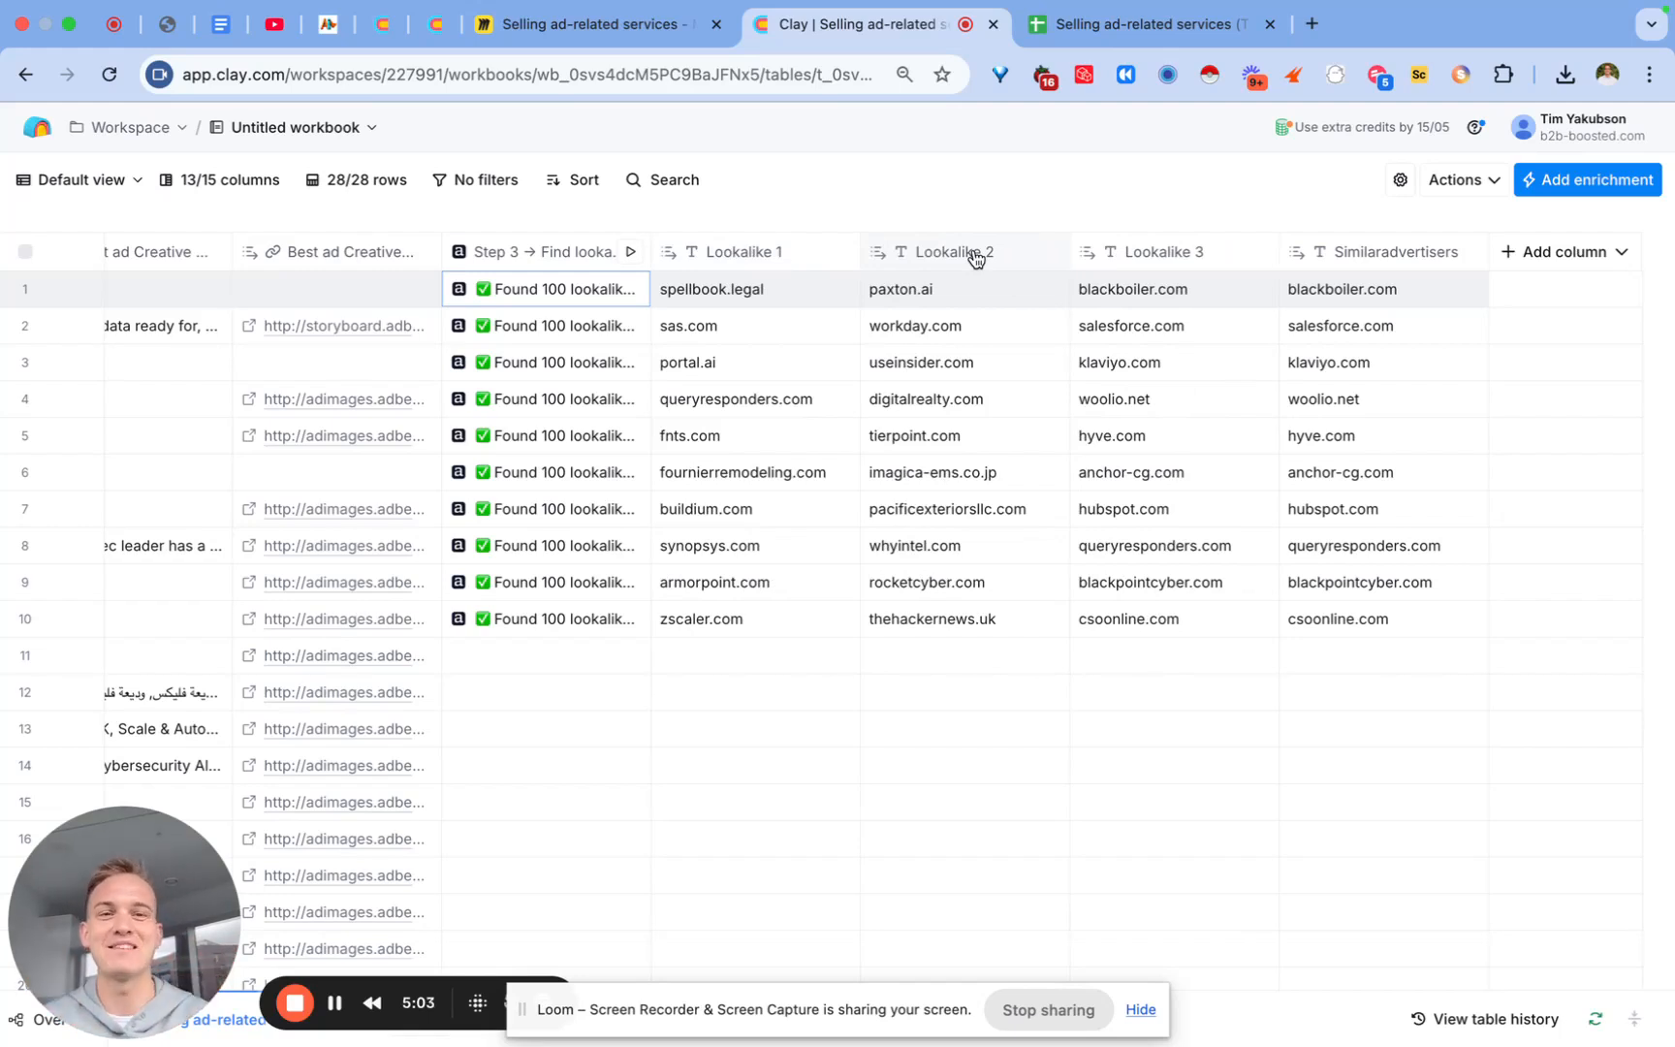
Step: Add the Find Contacts at Company enrichment, saving results in this table
left_click(1551, 182)
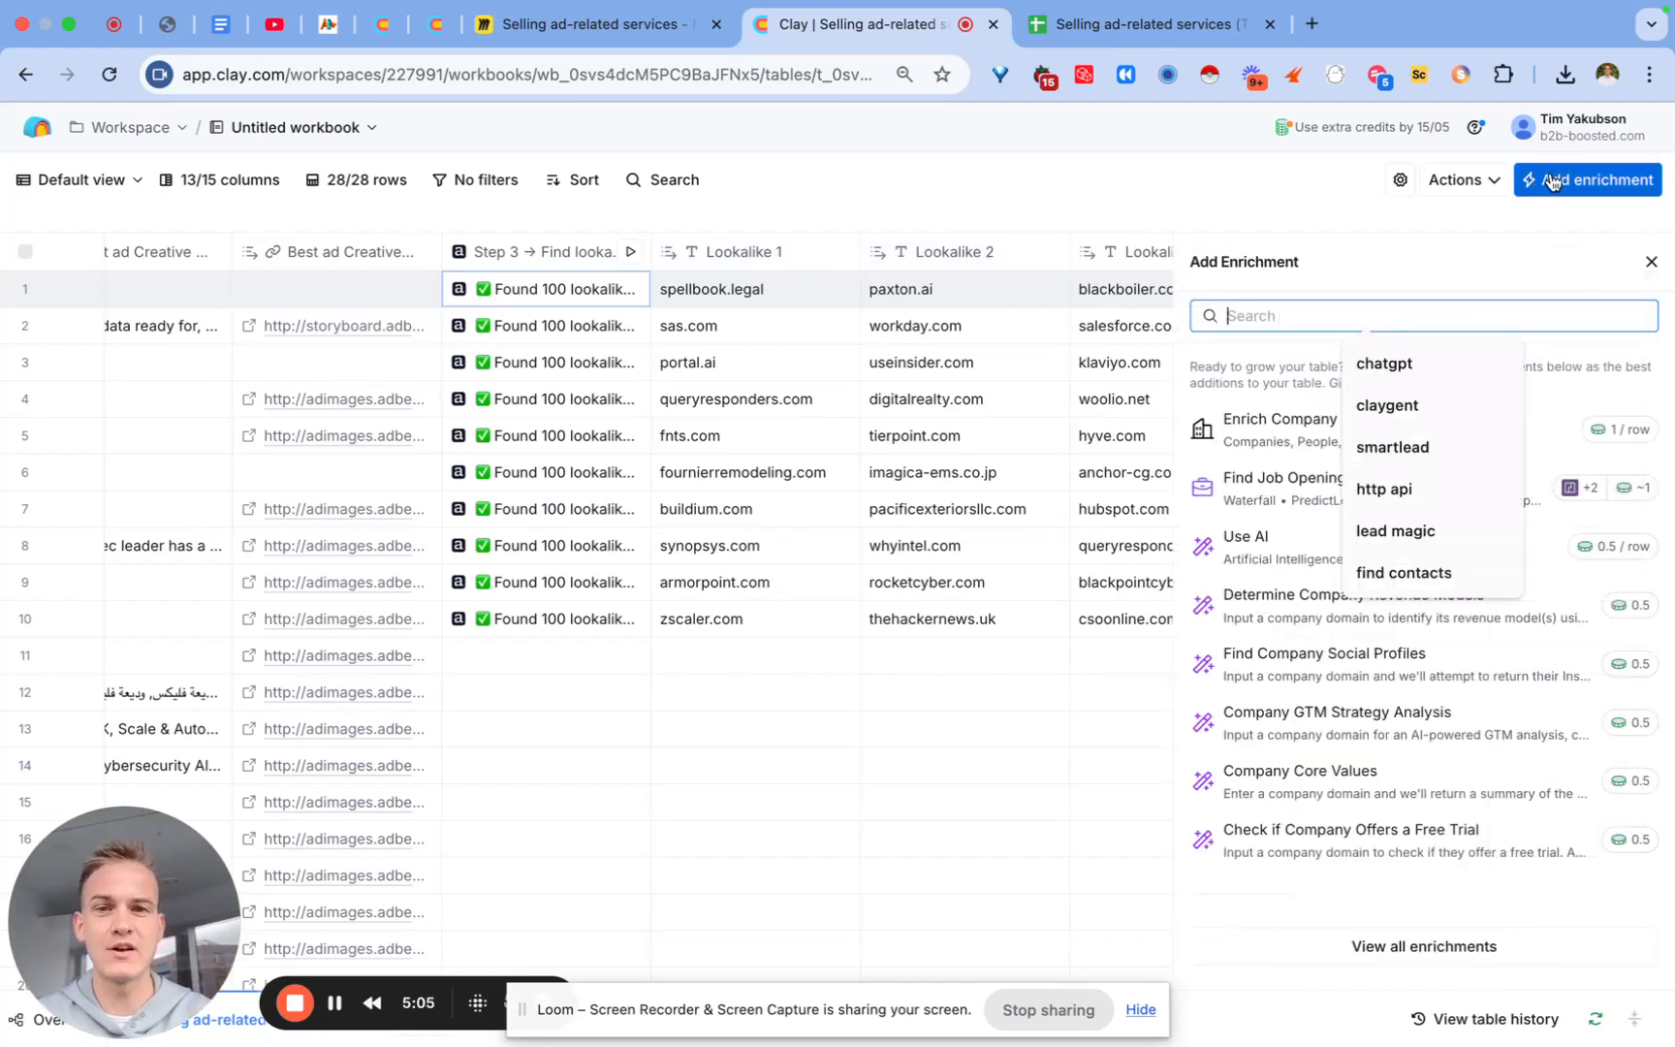
type("find contacts")
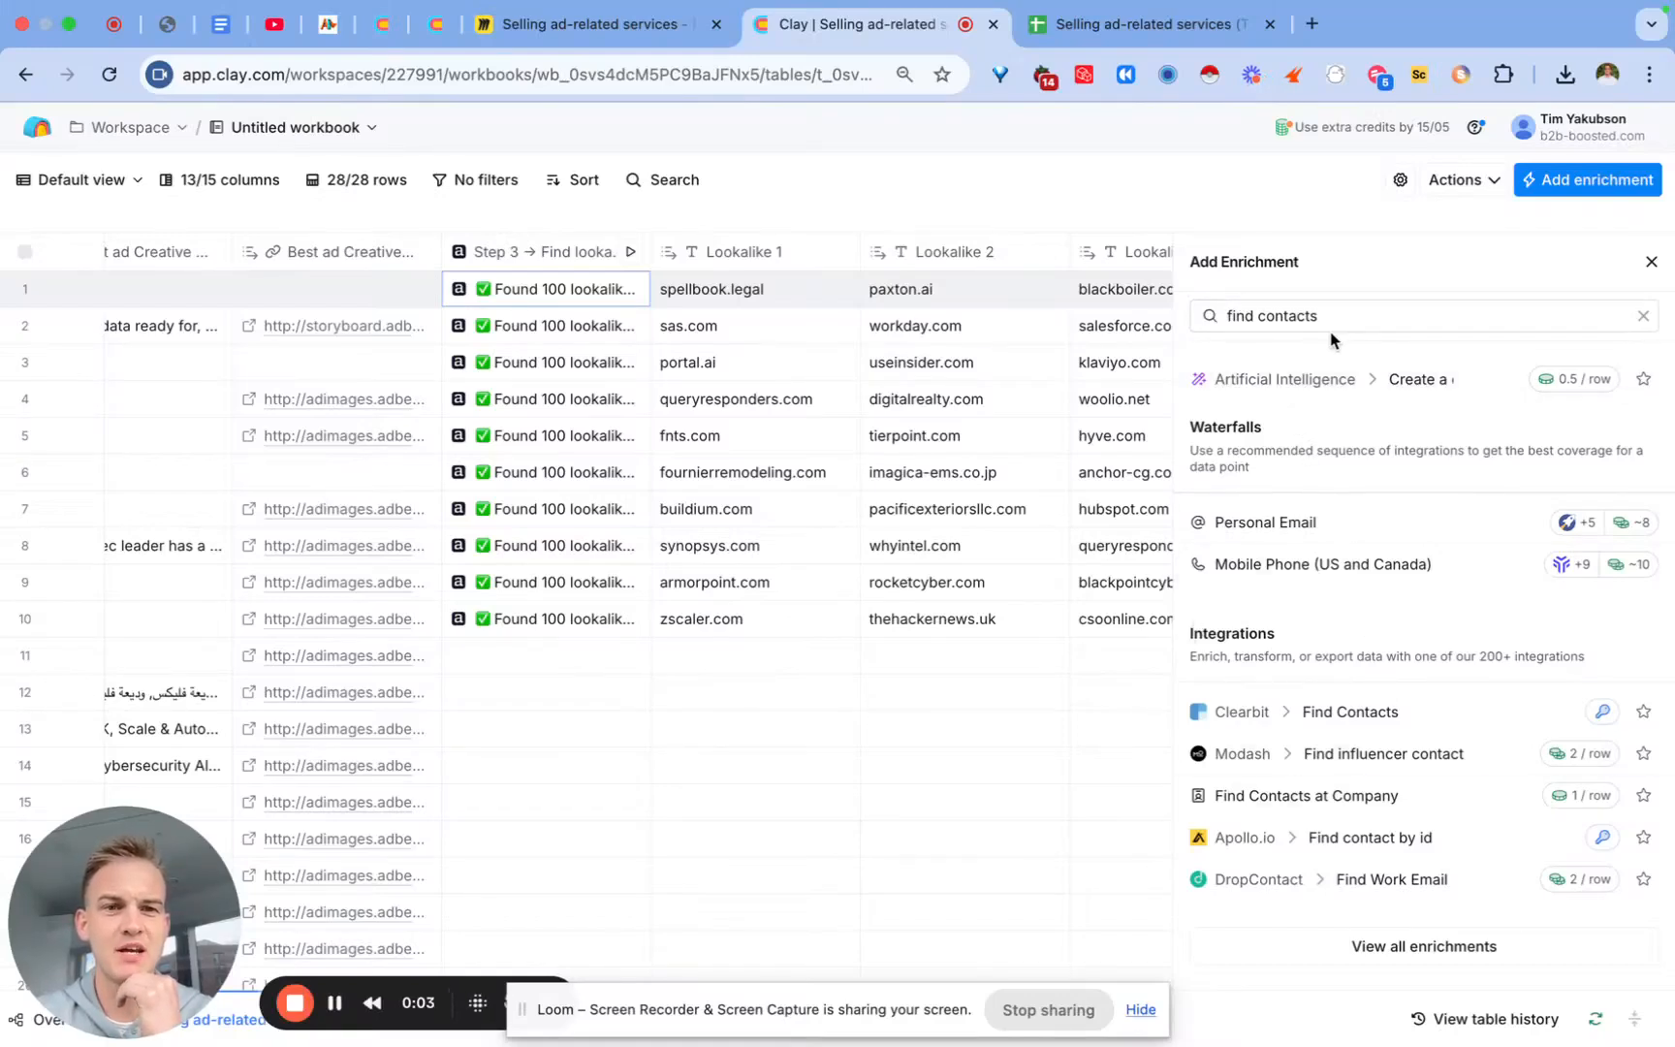
scroll(1332, 715, "down", 2)
scroll(1332, 715, "down", 1)
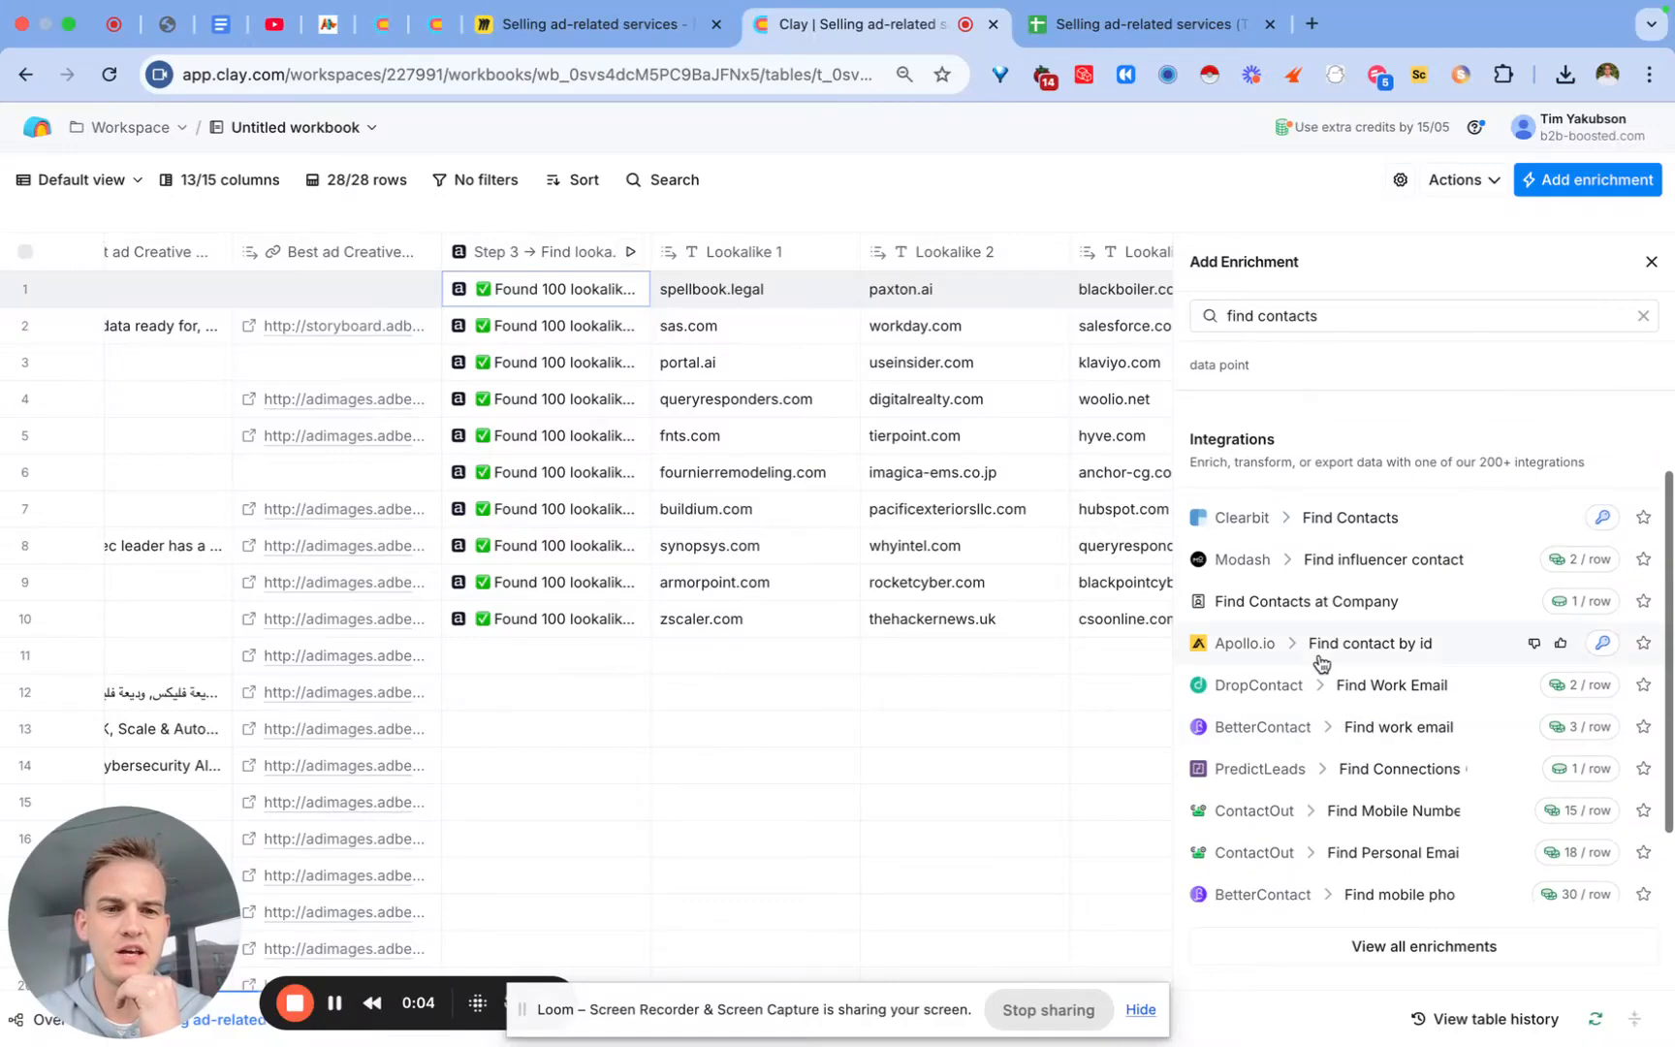
left_click(1270, 598)
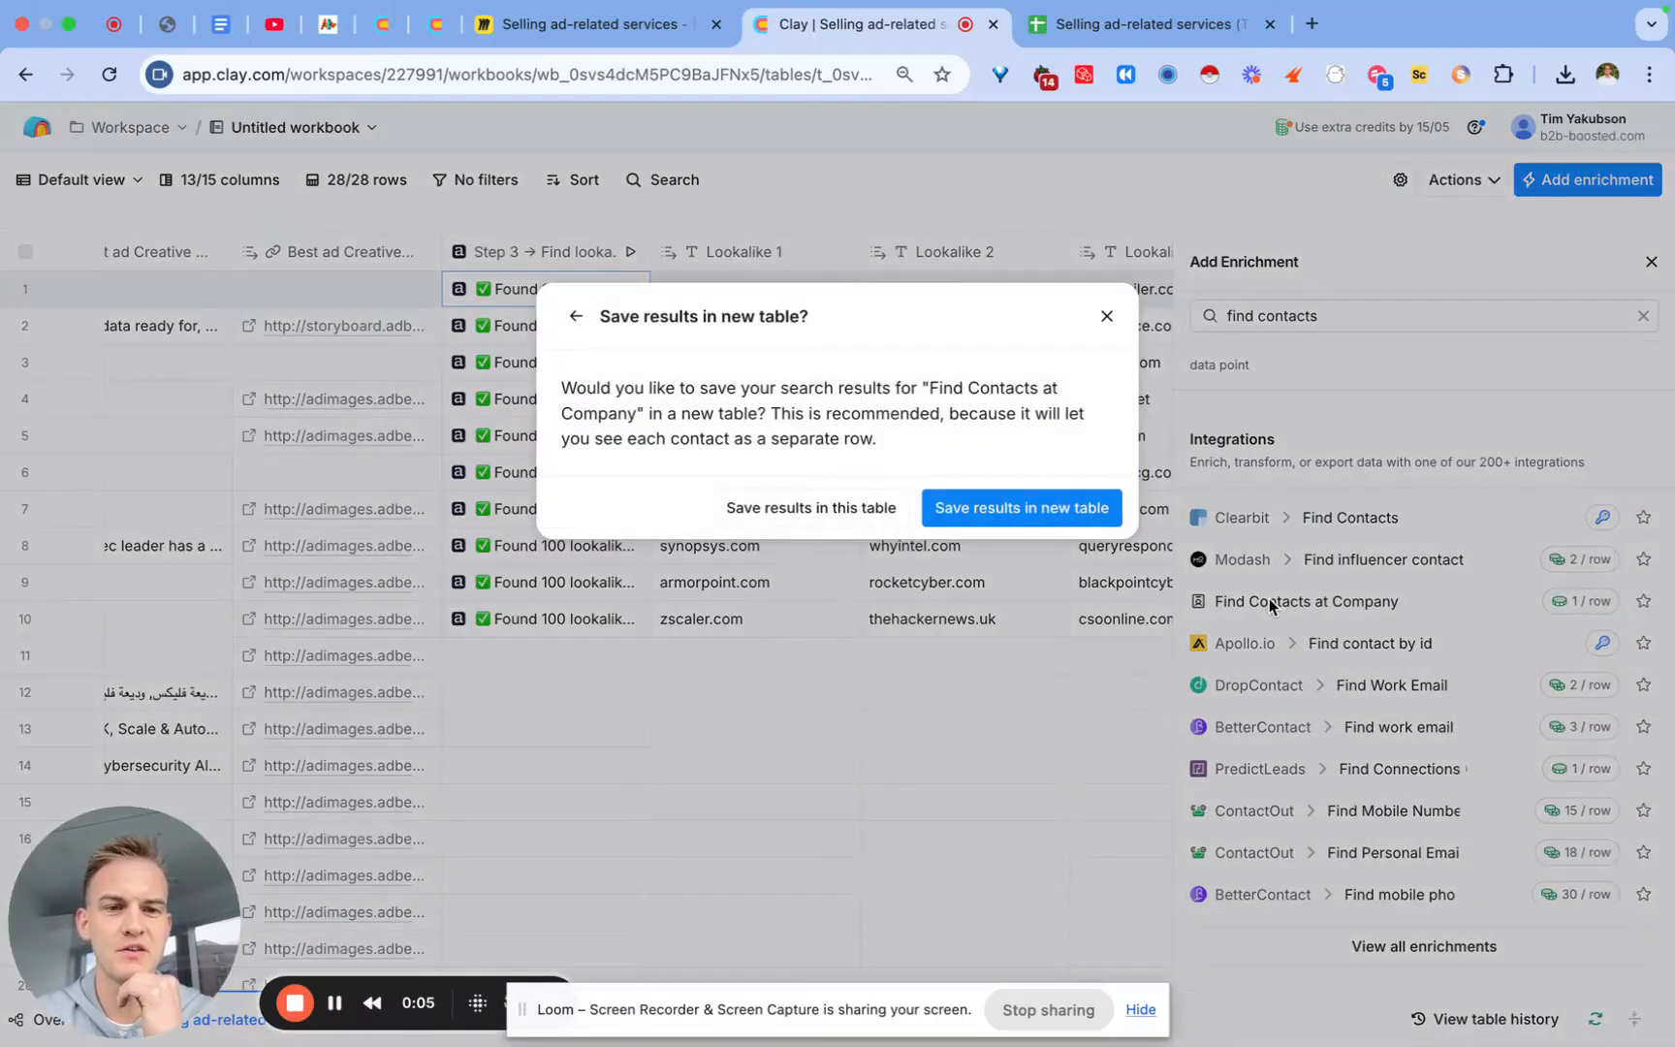
left_click(804, 504)
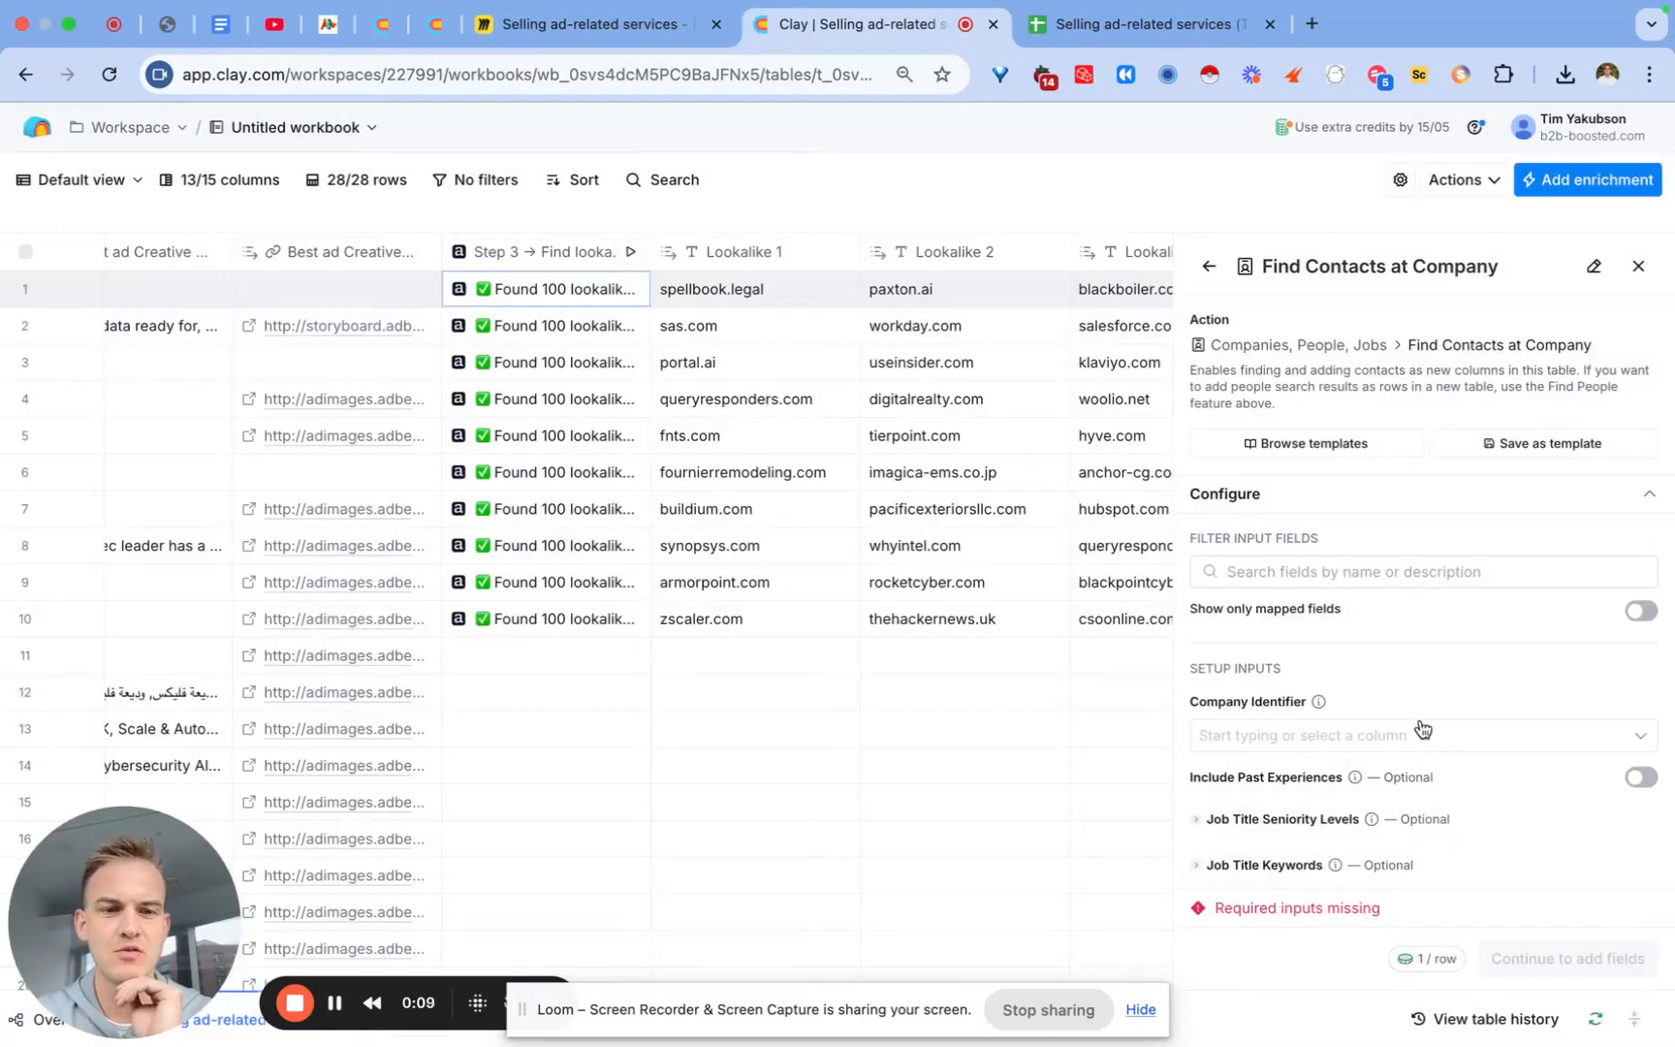
Step: Use Website URL as the company identifier
left_click(1422, 734)
left_click(1421, 800)
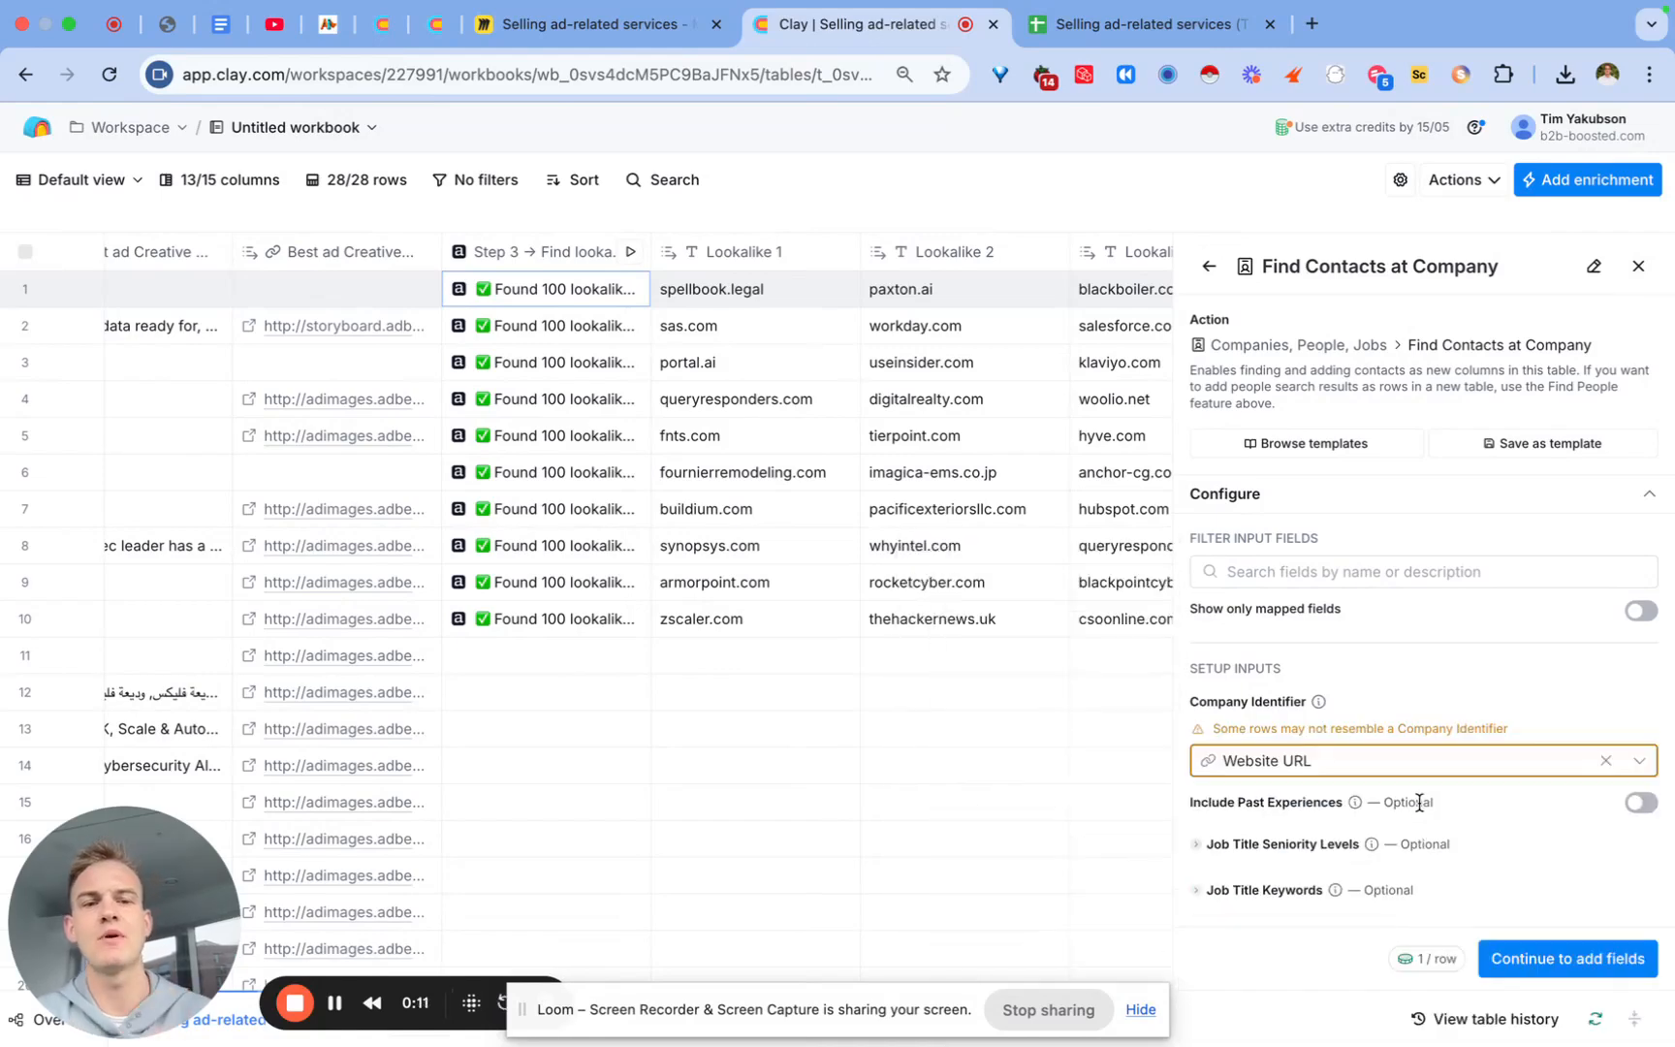
scroll(1413, 801, "down", 3)
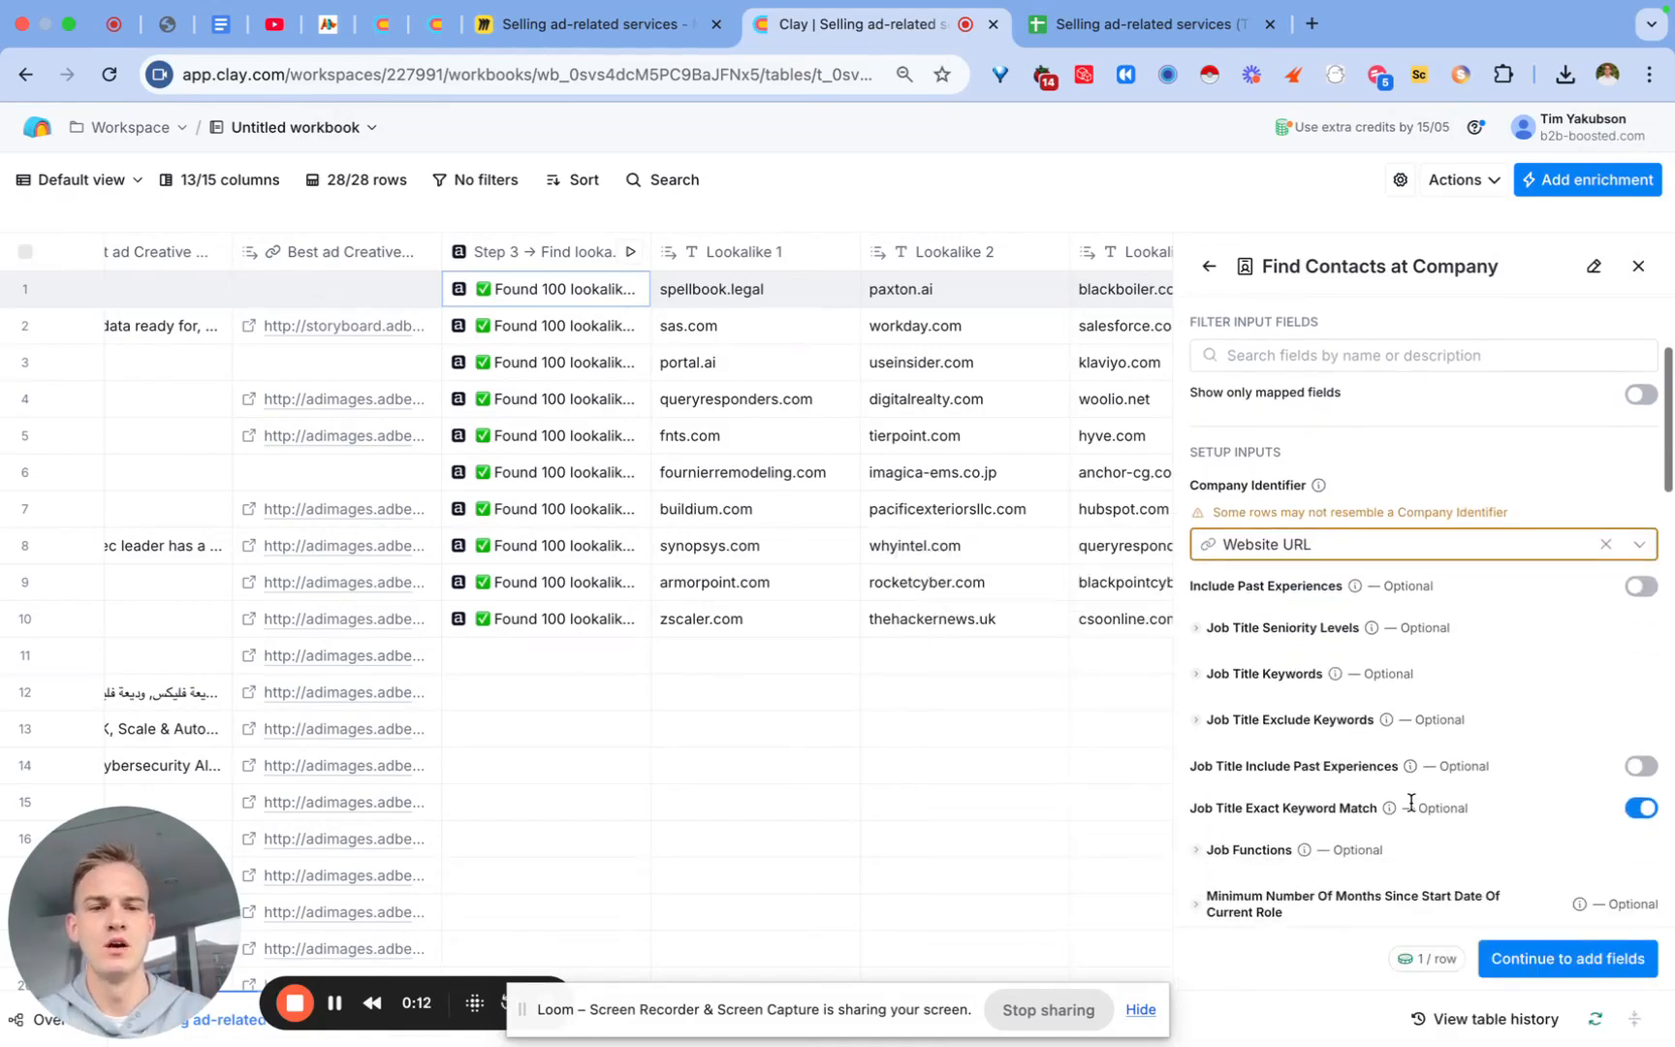
Step: Add job title keywords marketing chief, marketing VP, marketing vice president and marketing lead
left_click(1253, 677)
left_click(1252, 705)
type("marketing")
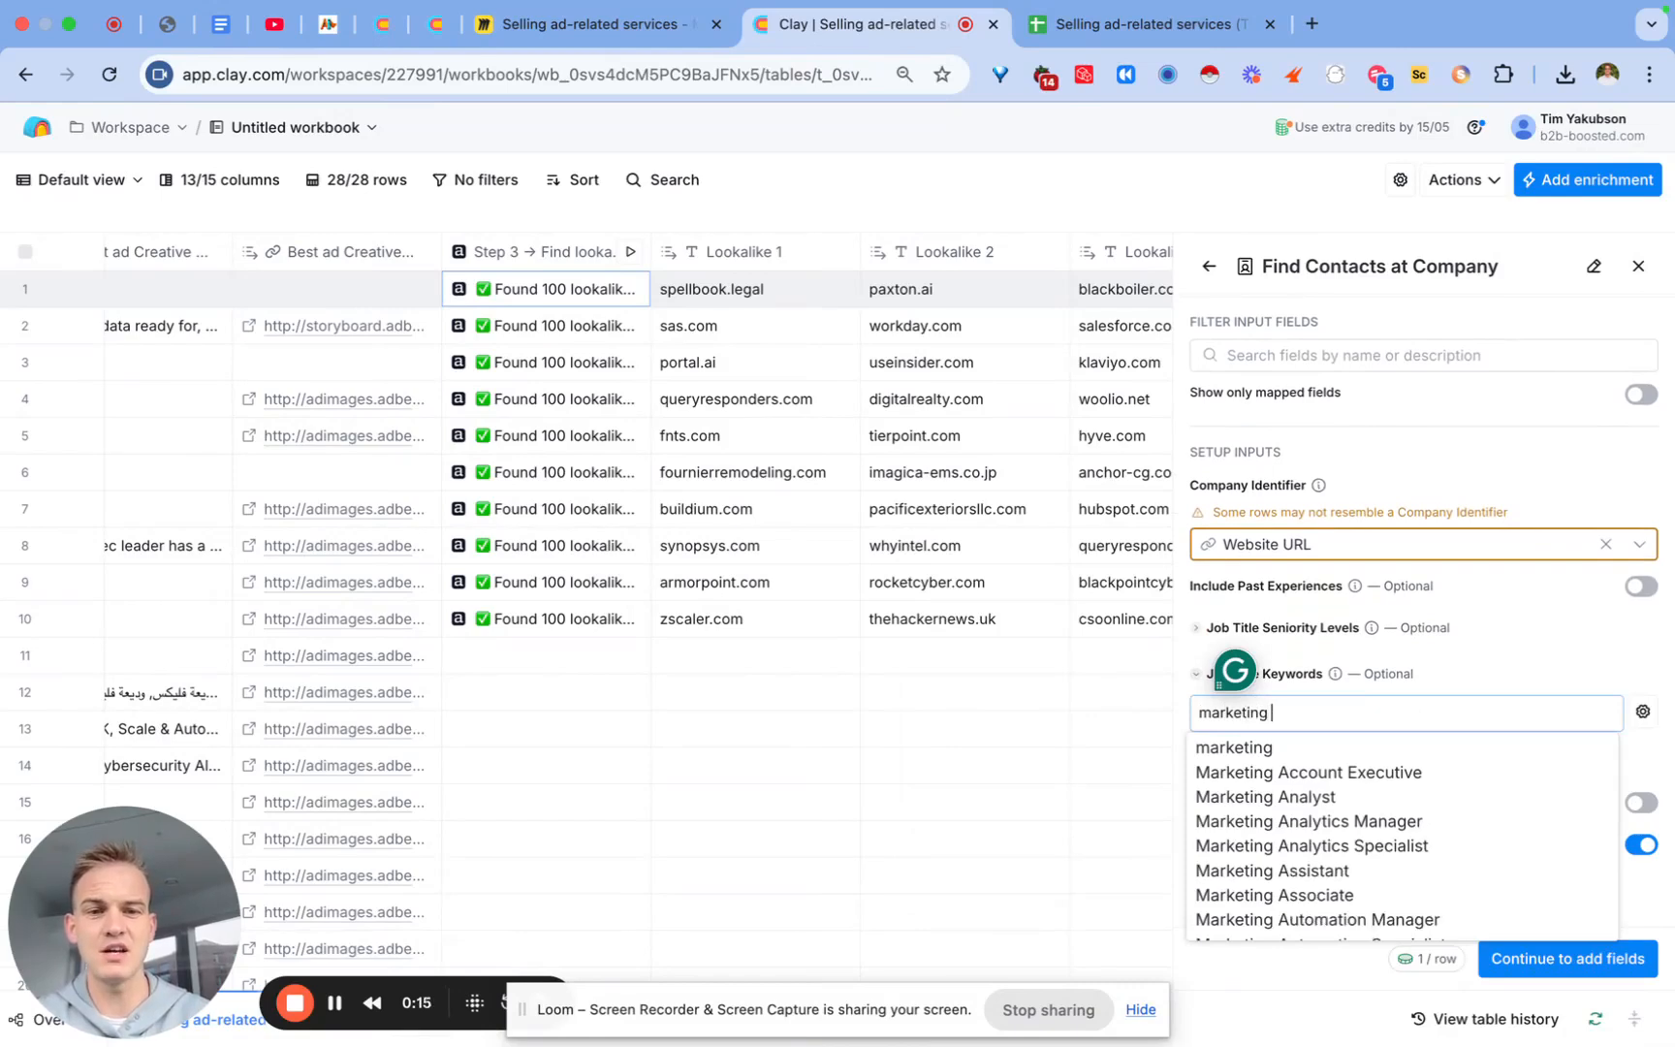
type(" chief")
key("Return")
type("marketin")
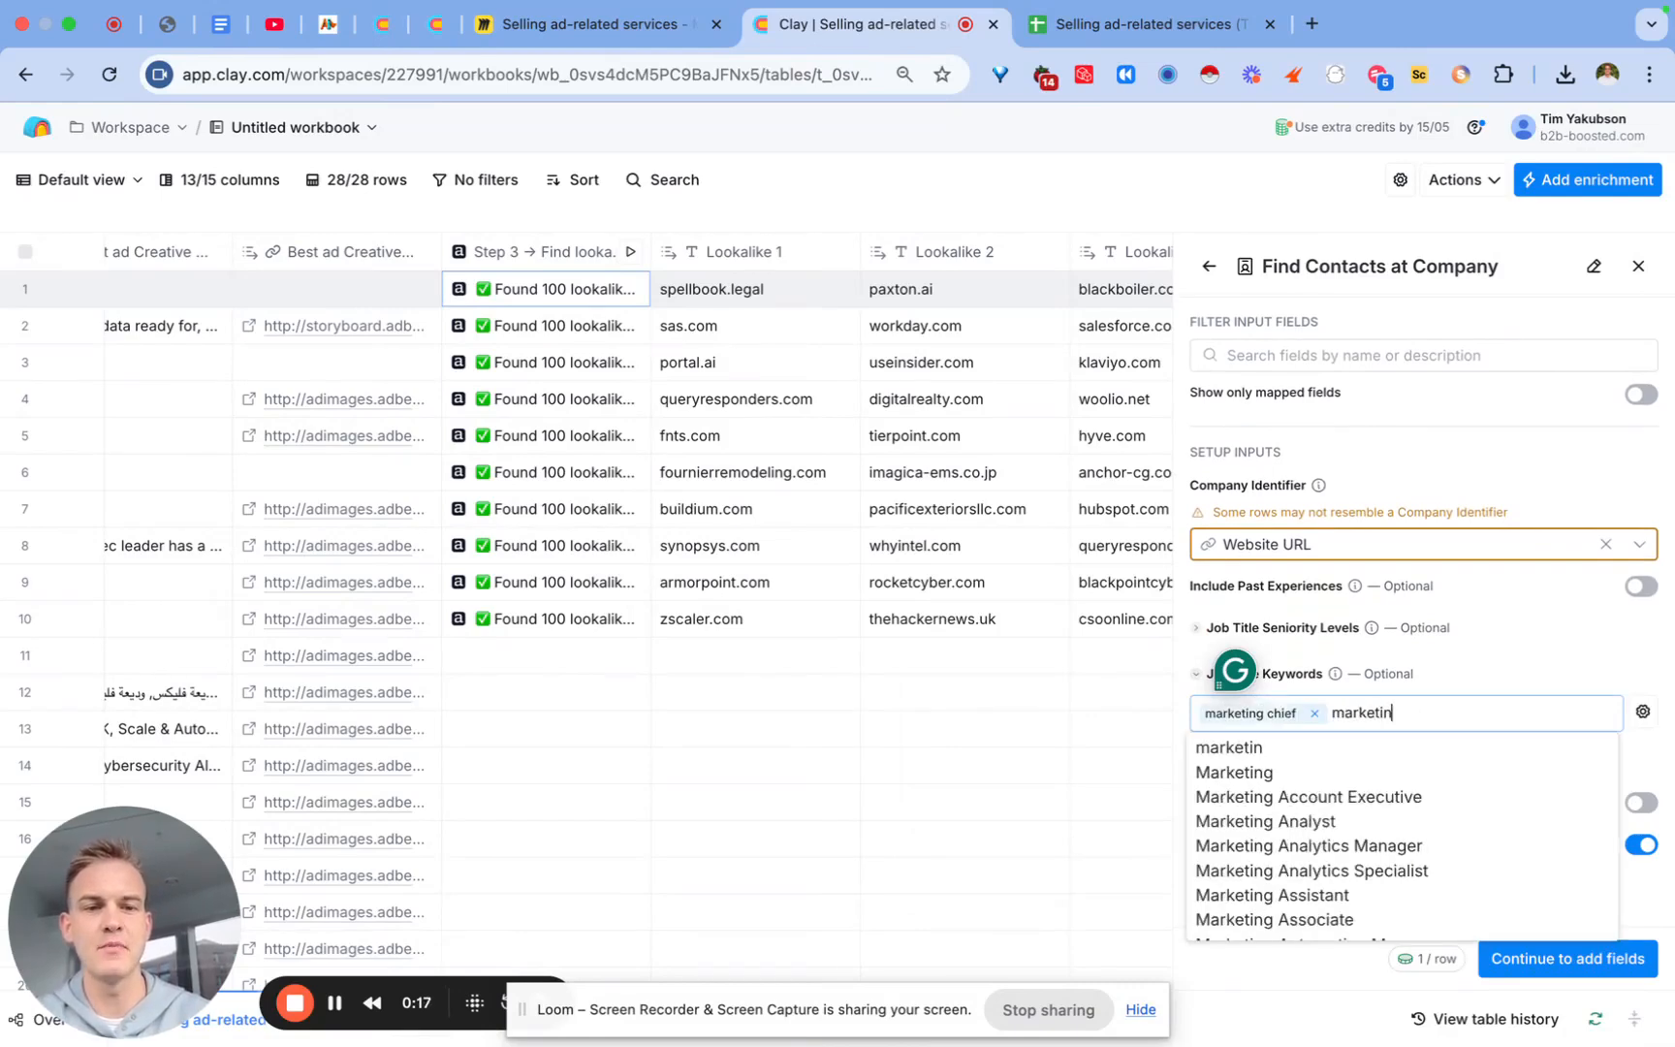
type("g ")
type("VP")
key("Return")
type("mar")
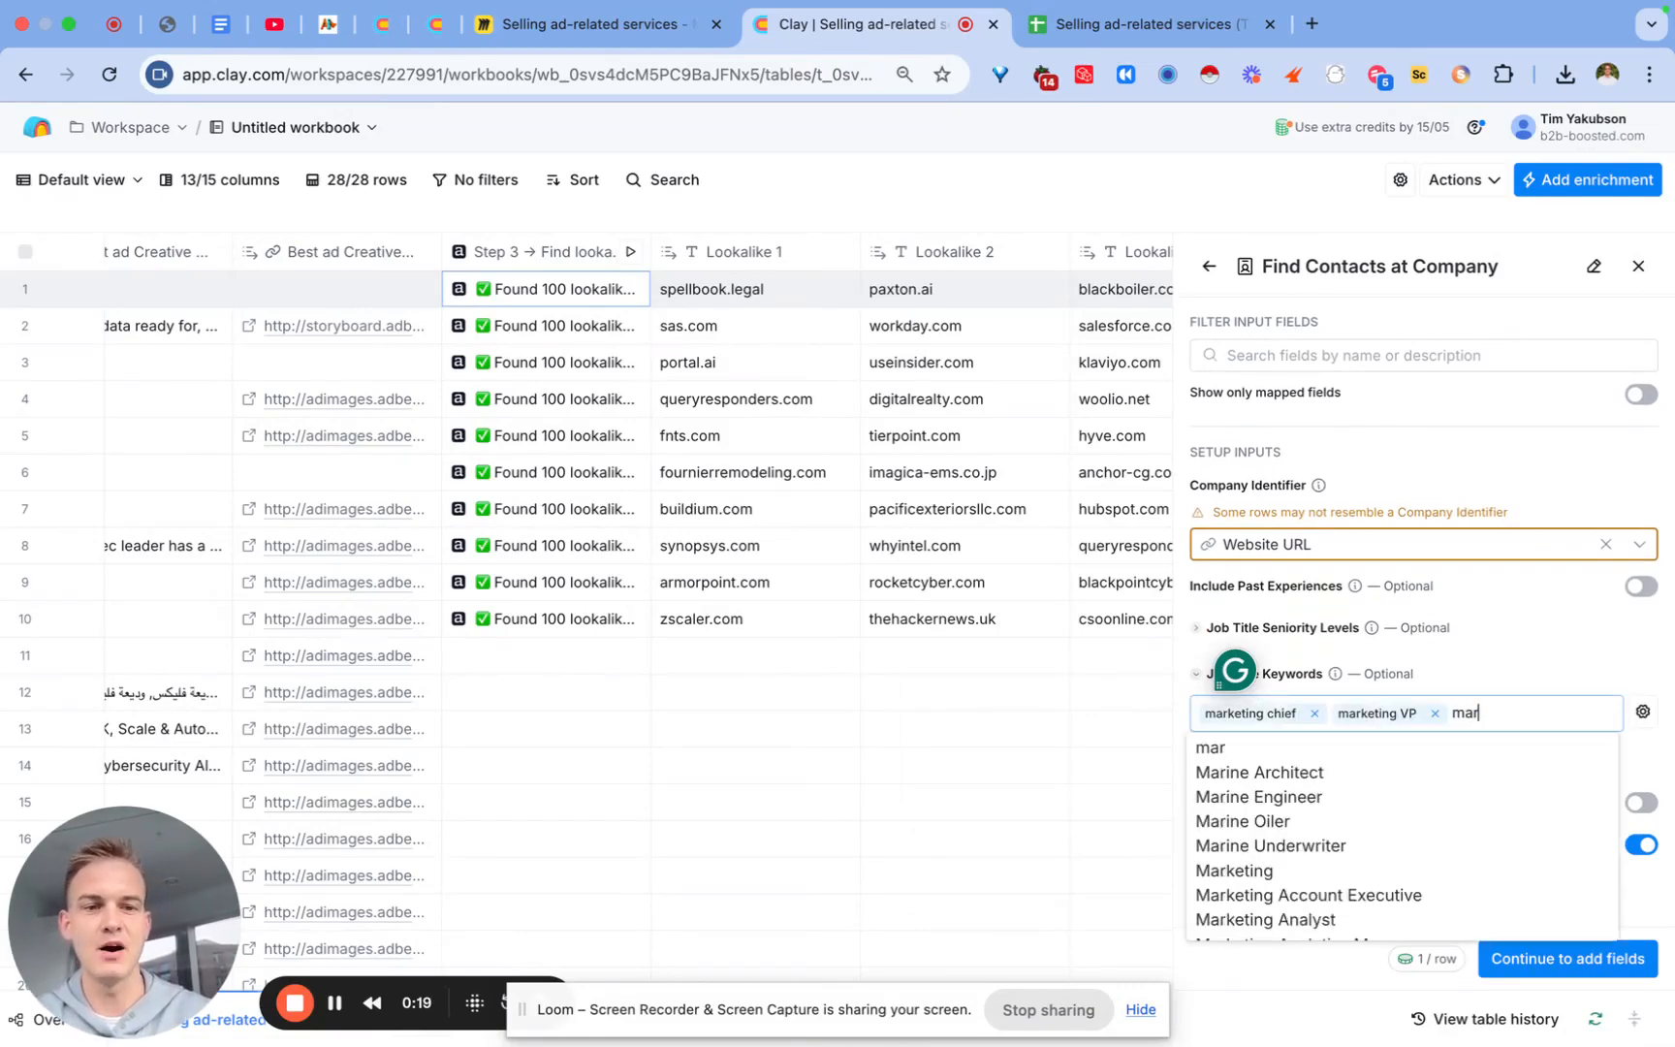
type("keting vice president")
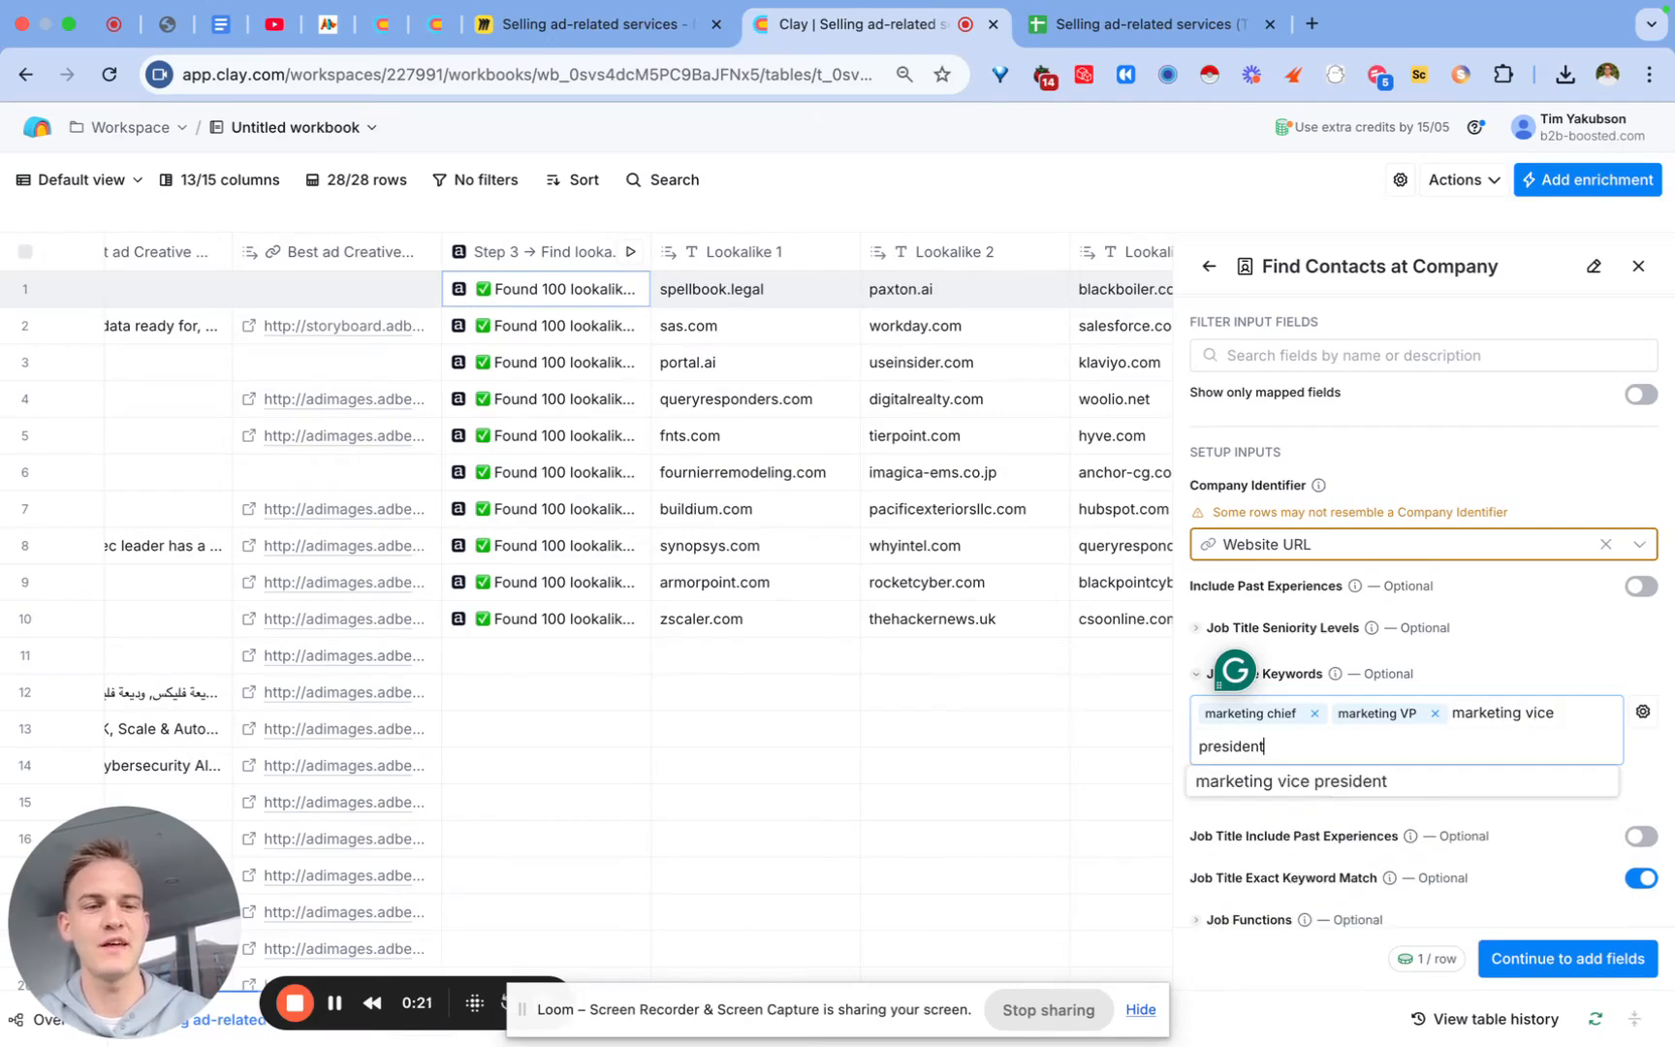
key("Return")
type("marketing lead")
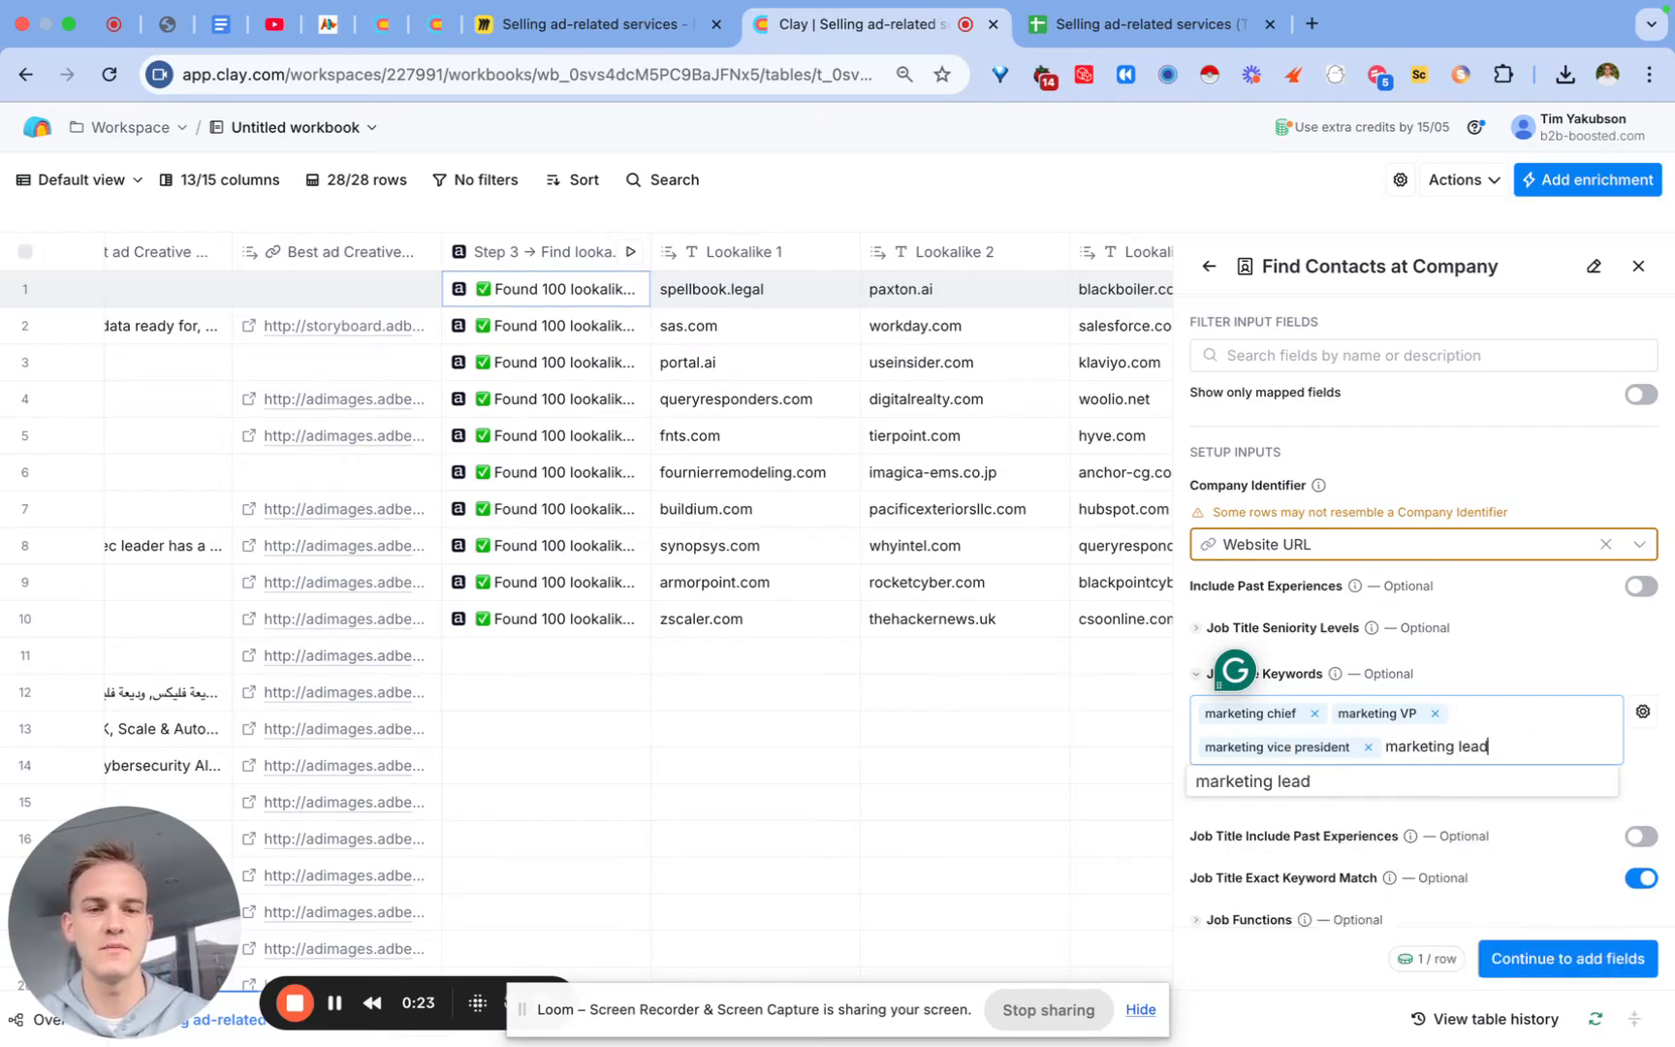
key("Return")
Step: Add keywords marketing director, marketing head, CMO and chief marketing officer
type("marketing die")
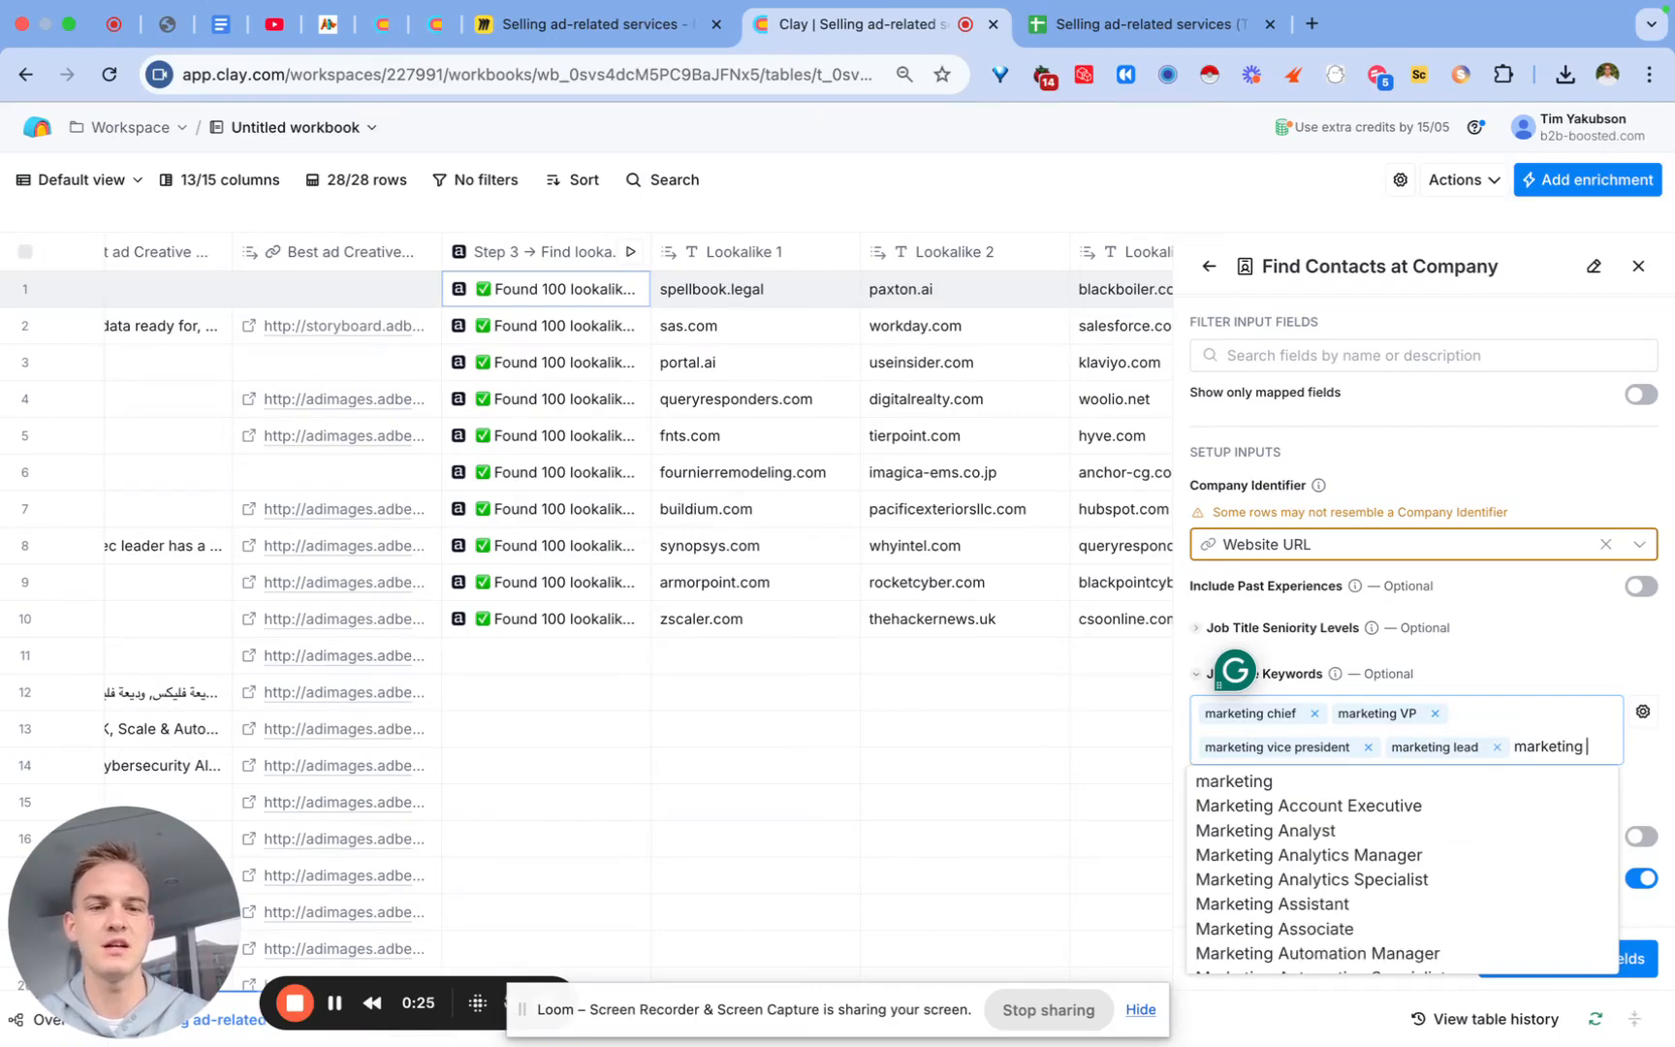
type("rector")
key("Return")
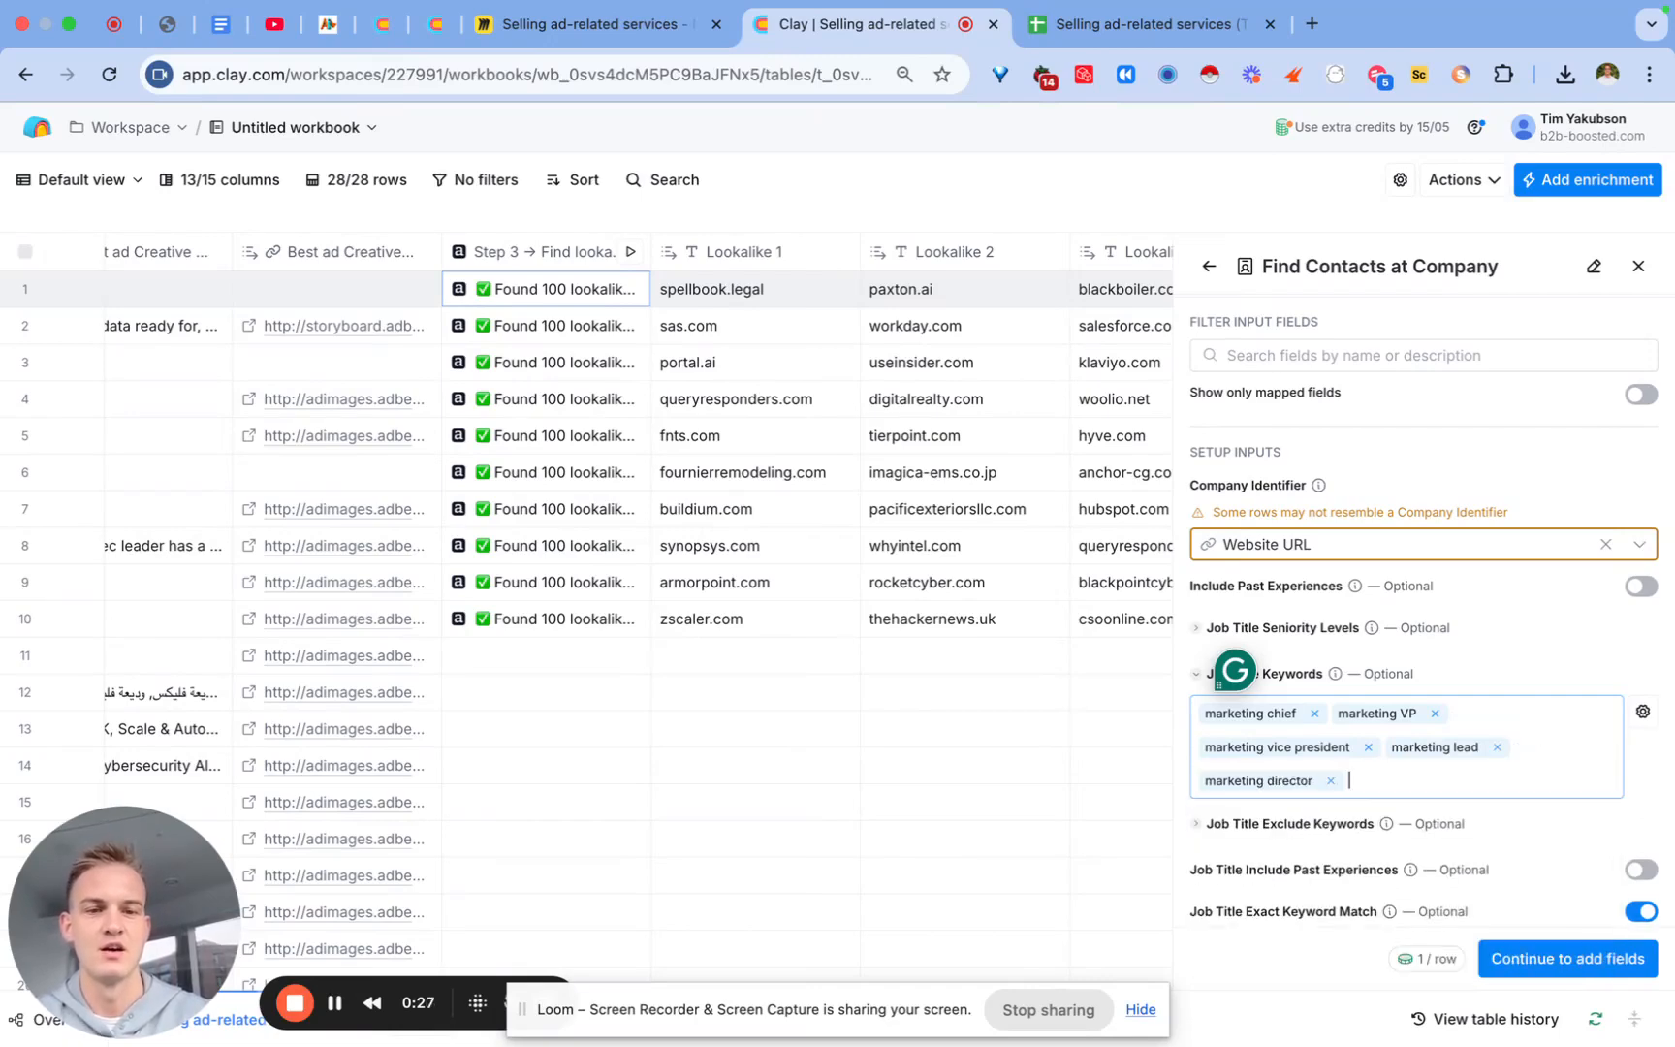
type("marketing head")
key("Return")
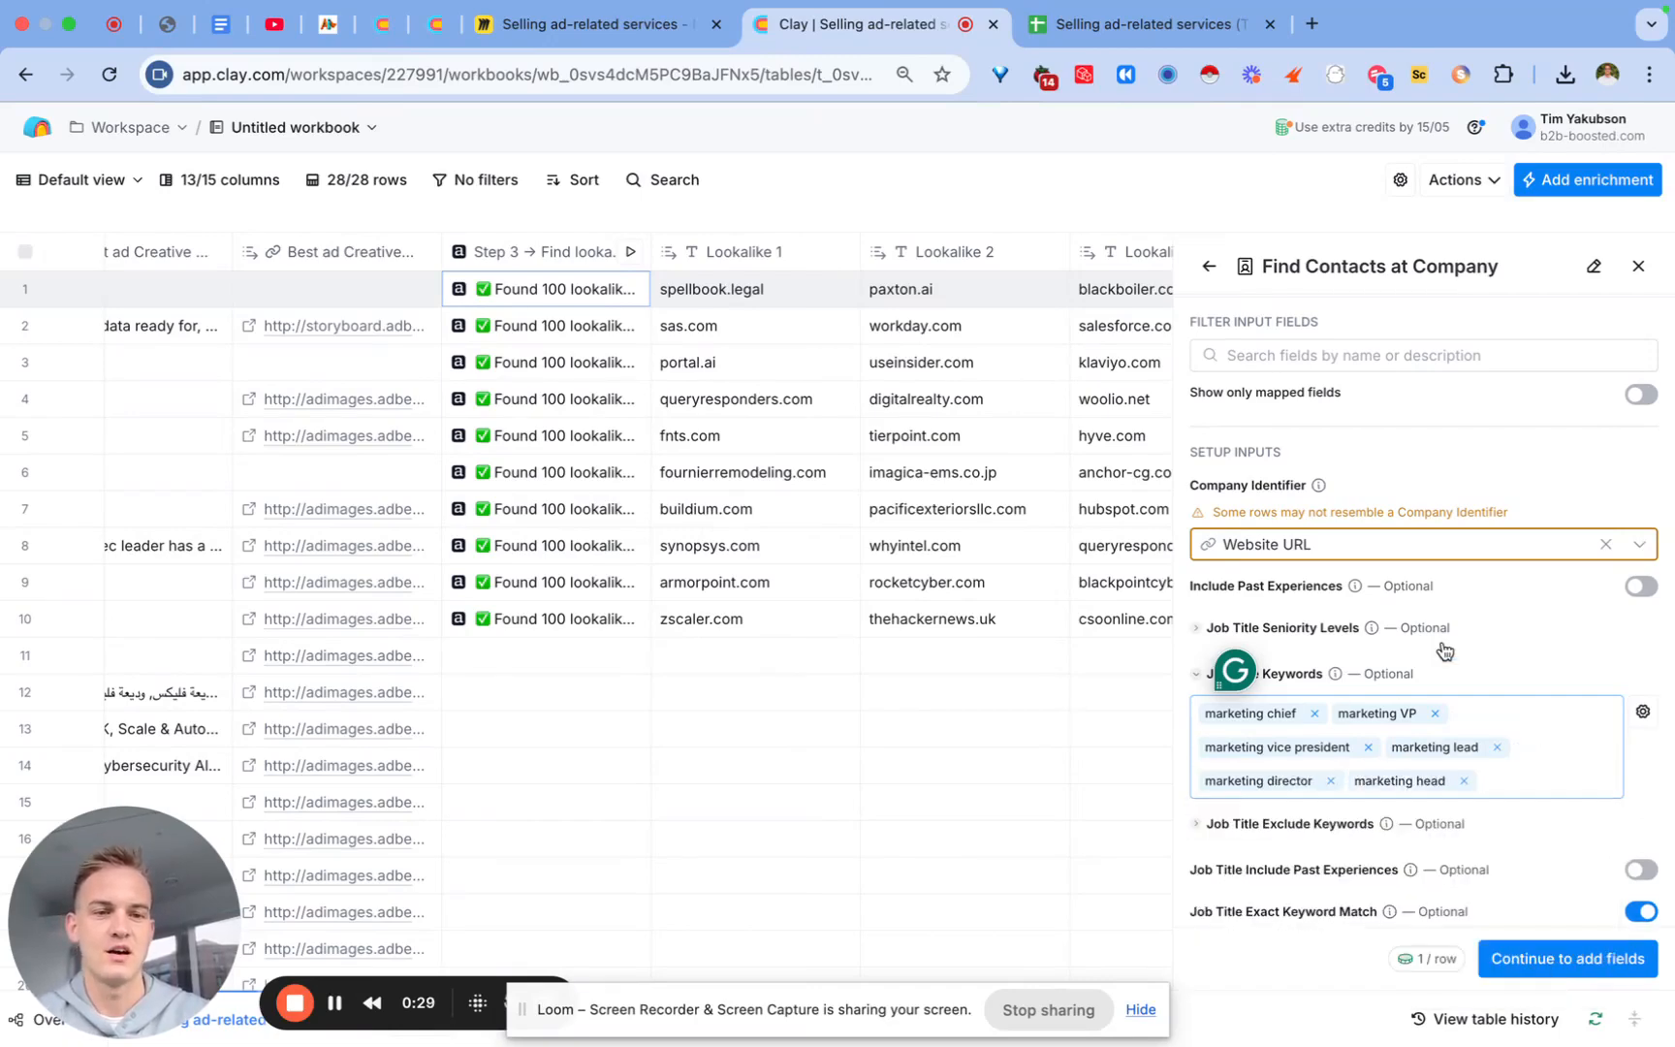
type("CMO")
key("Return")
type("chief")
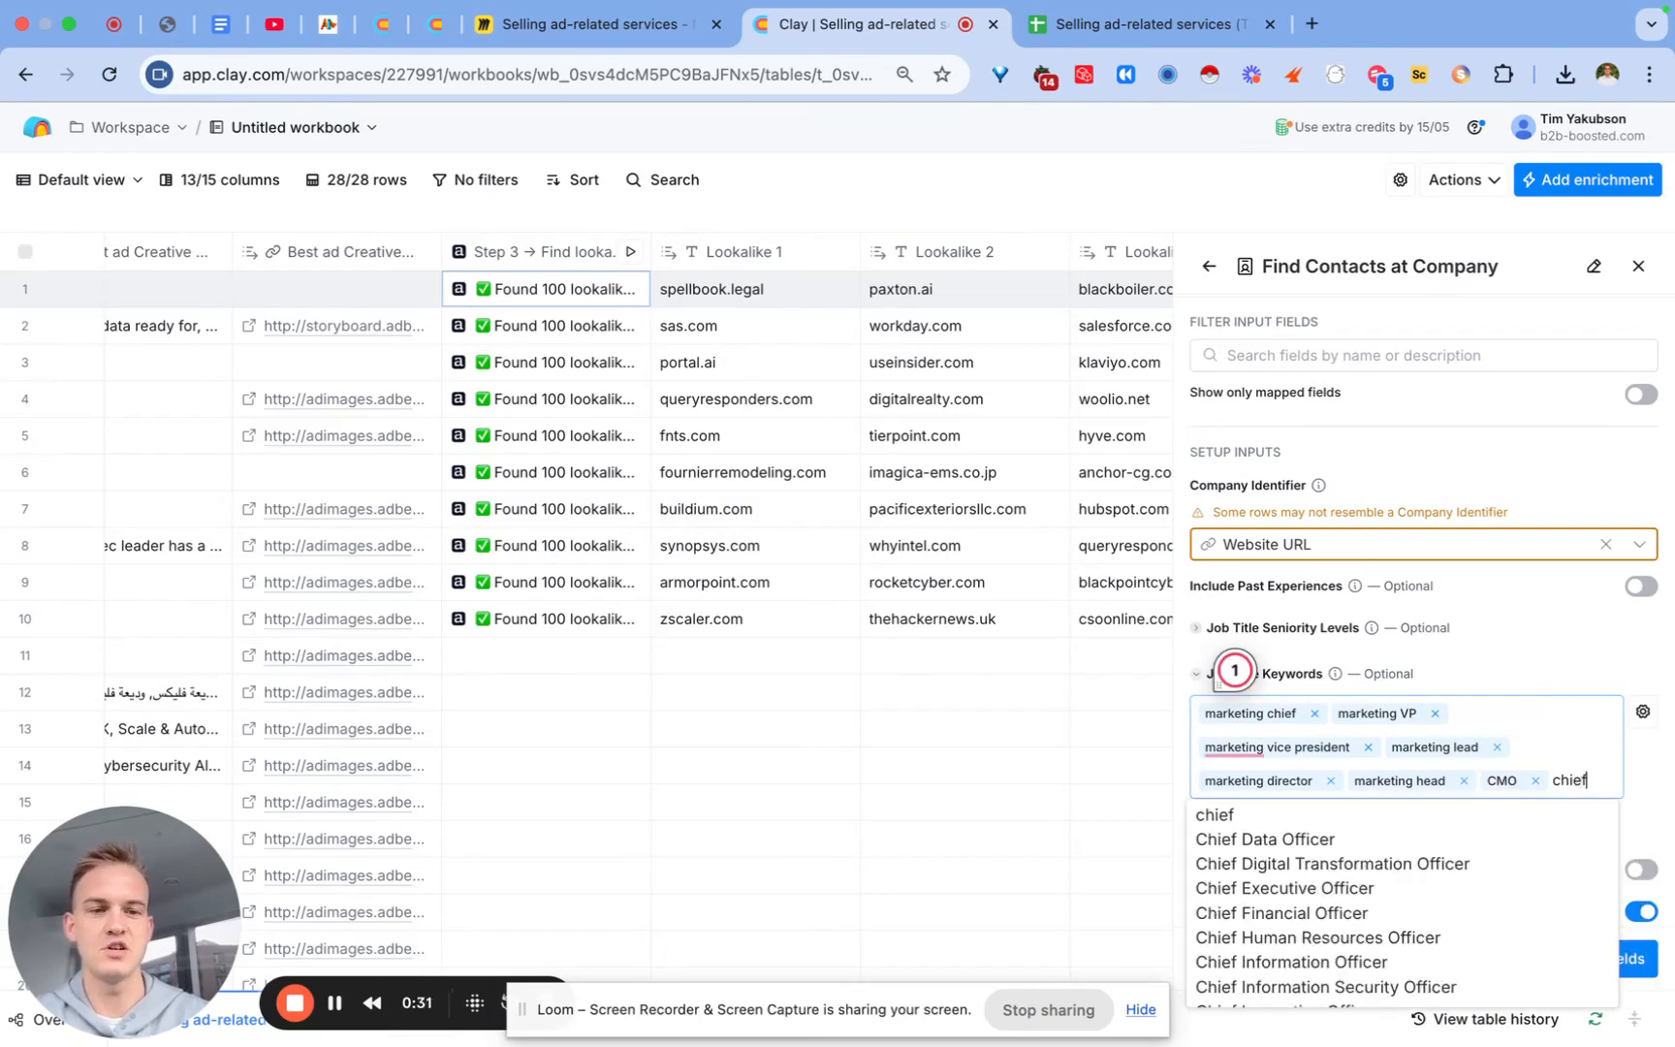
type(" marketing officer")
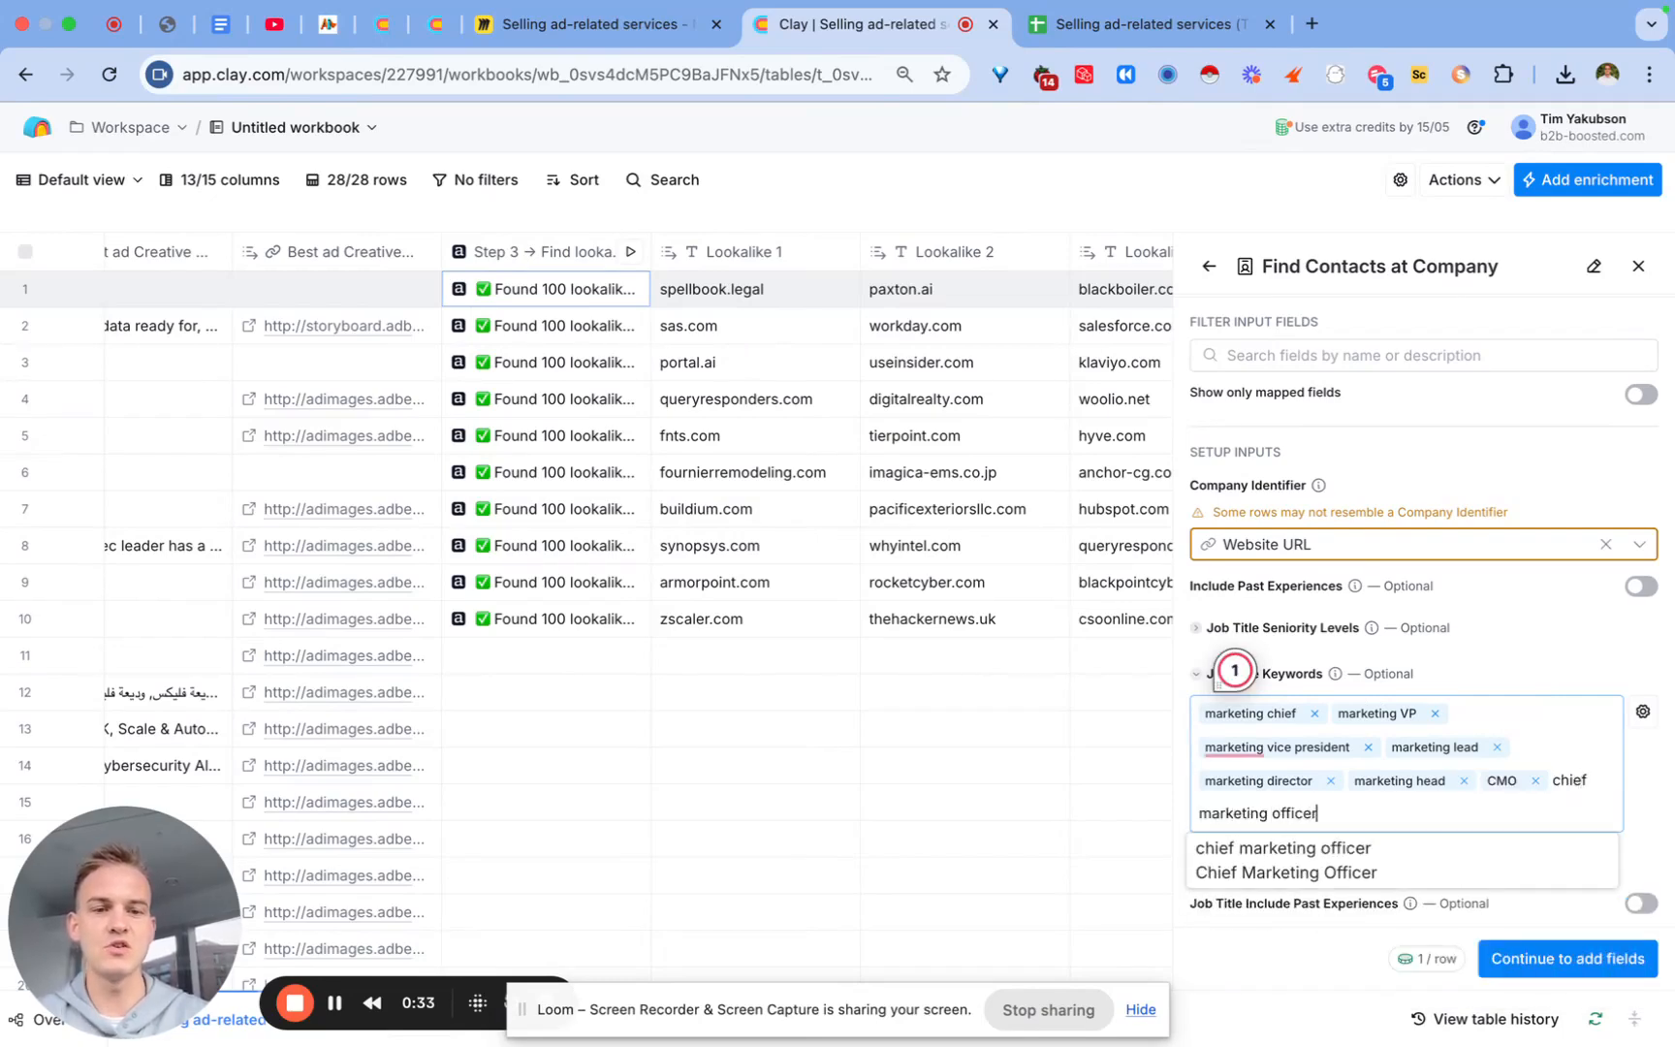
key("Return")
scroll(1554, 647, "down", 5)
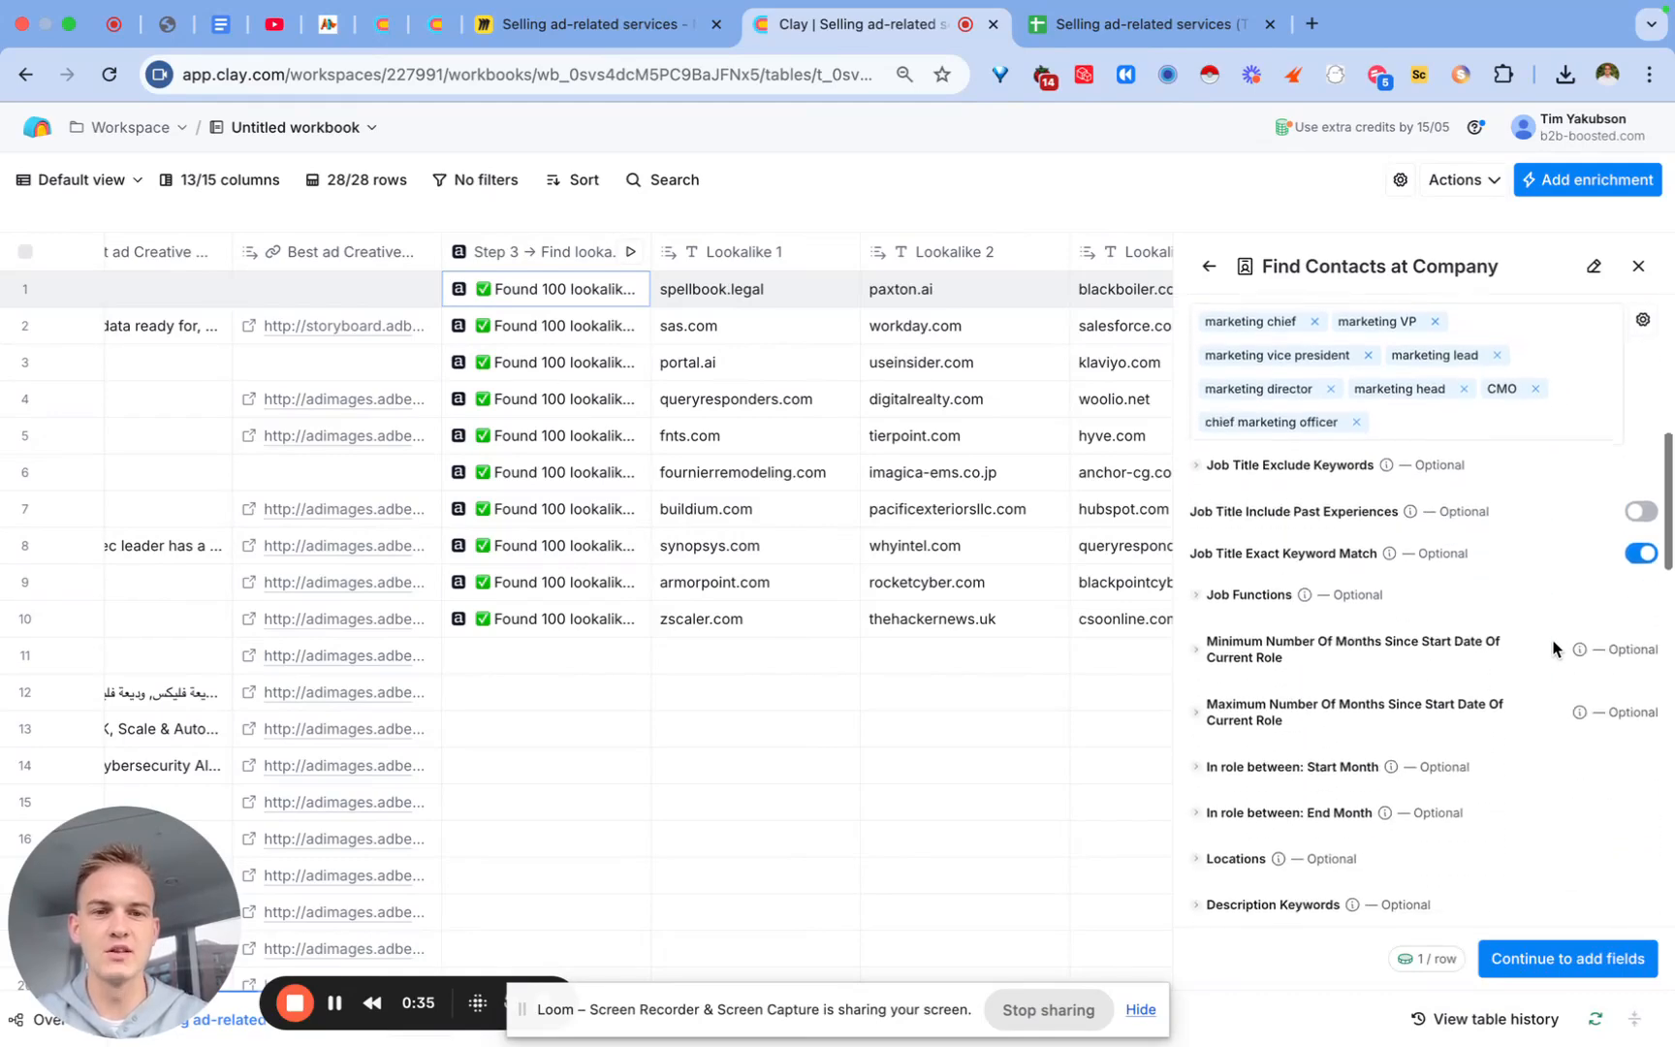
Step: Limit months in current role to a minimum of 0 and maximum of 7
left_click(1248, 633)
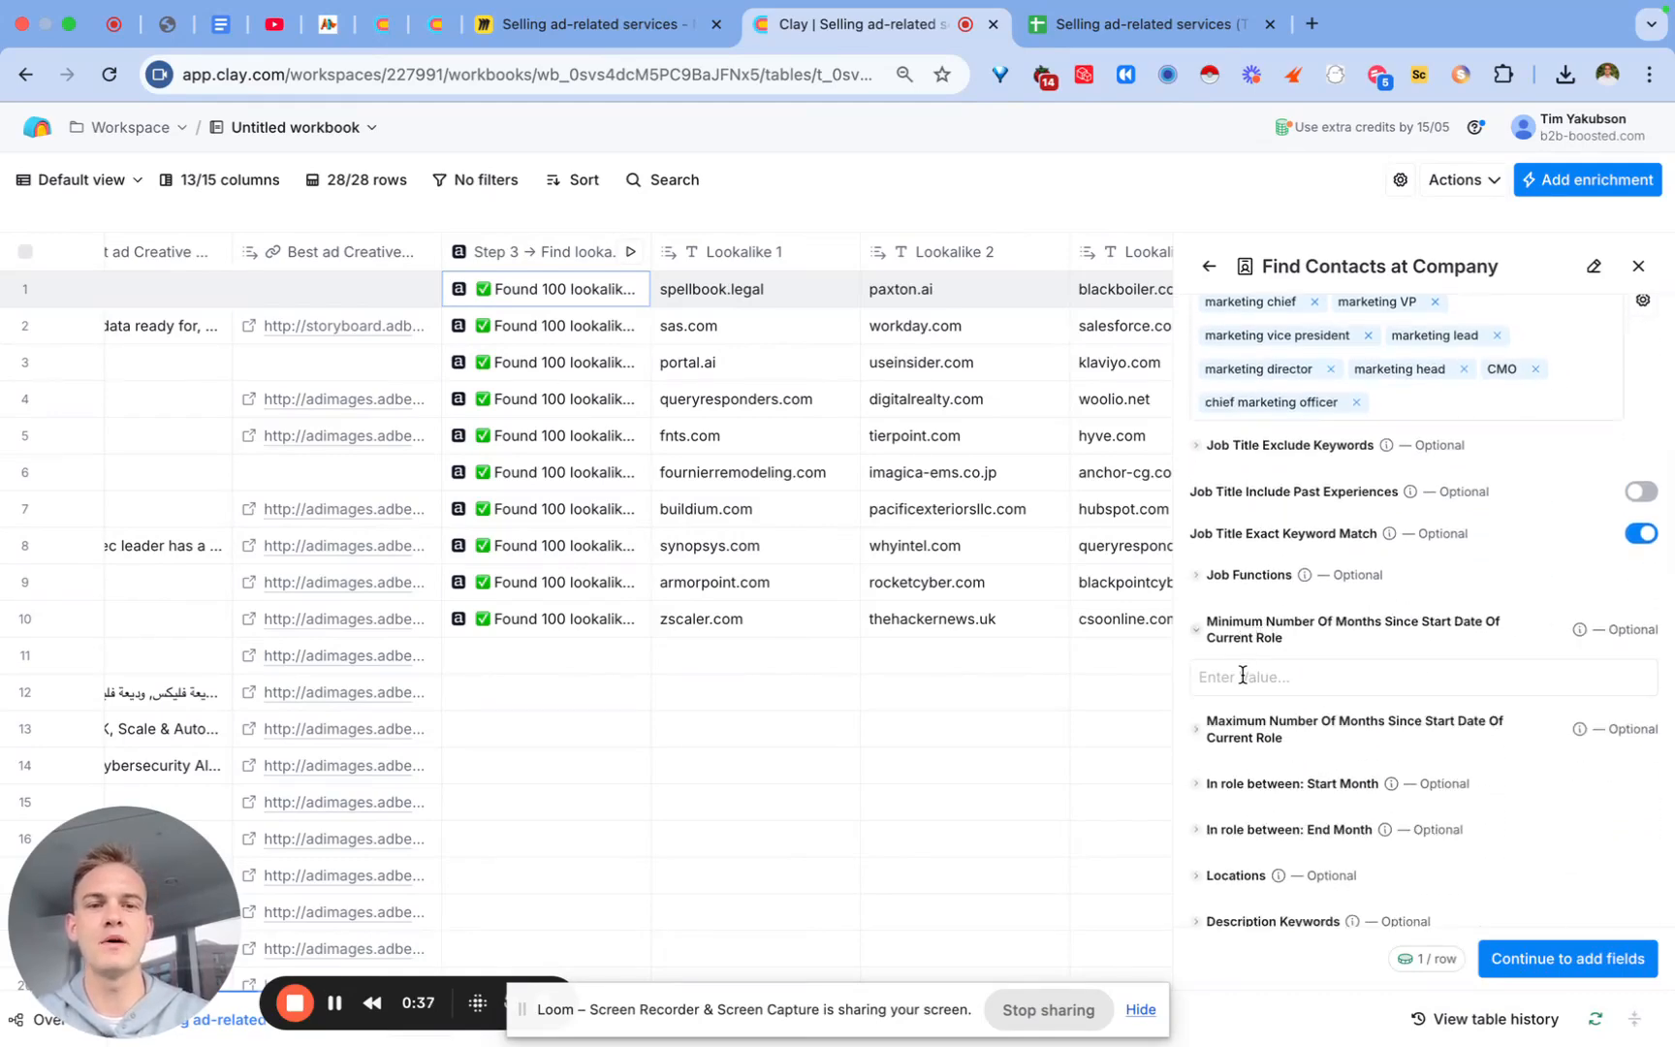
type("0")
left_click(1228, 743)
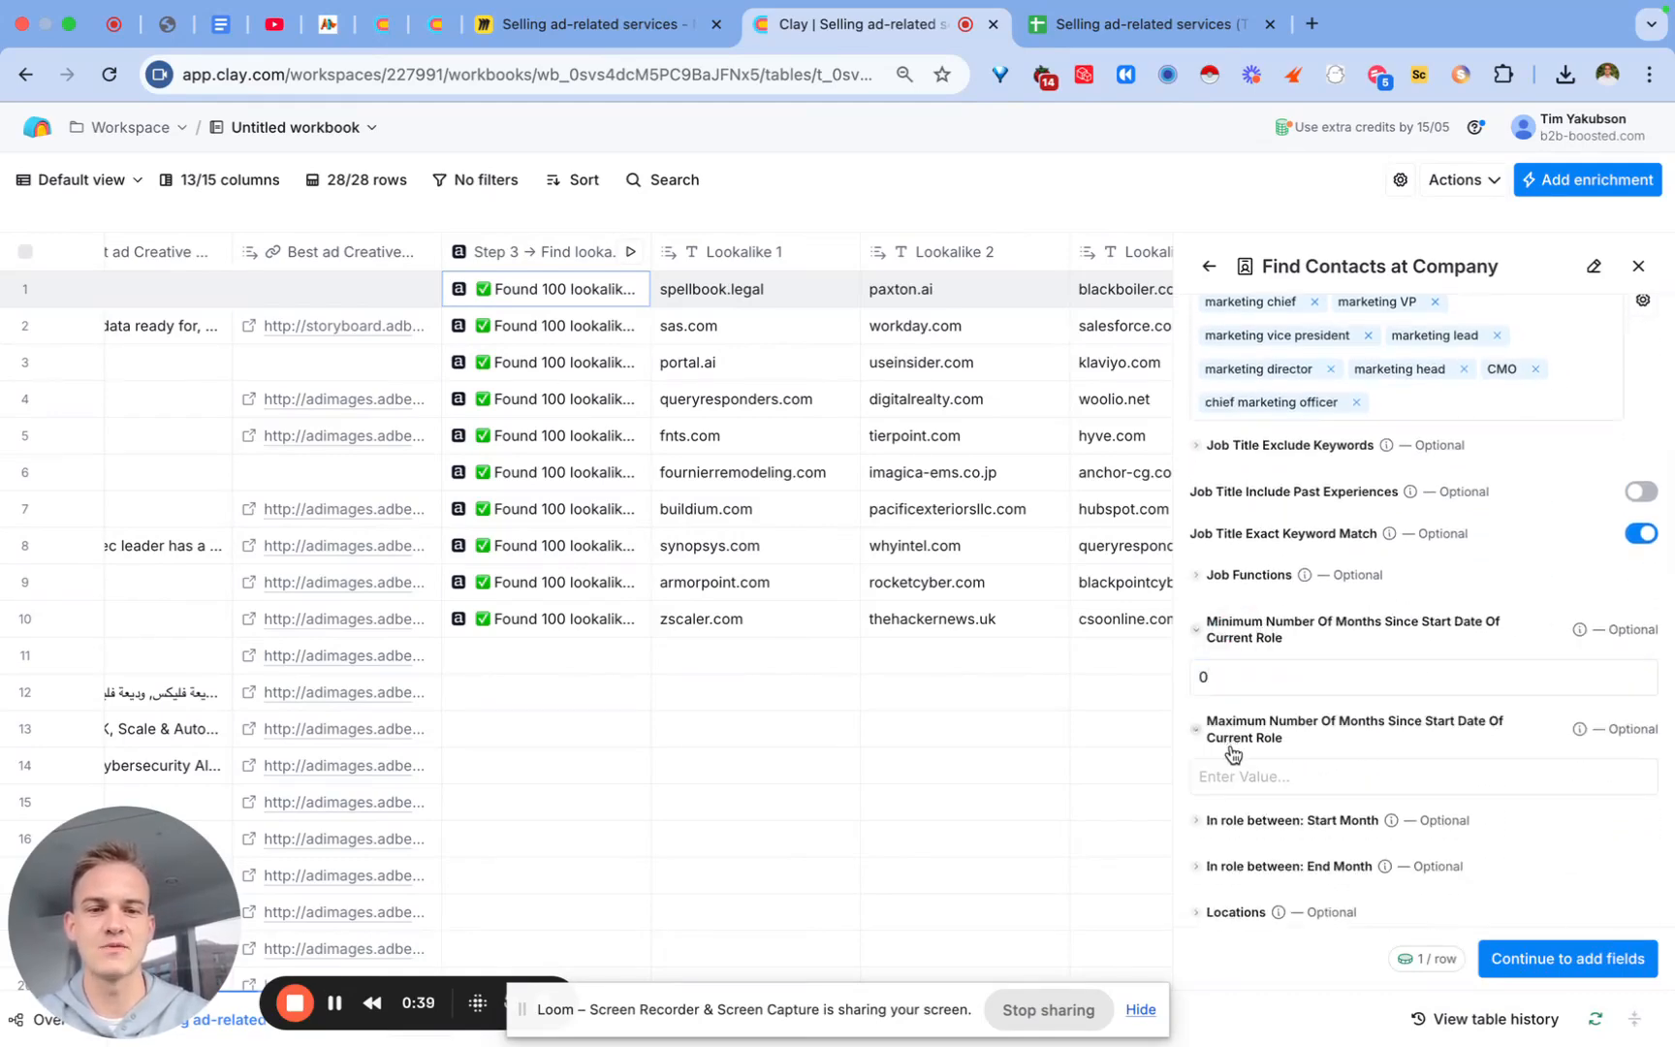
left_click(1230, 776)
type("7")
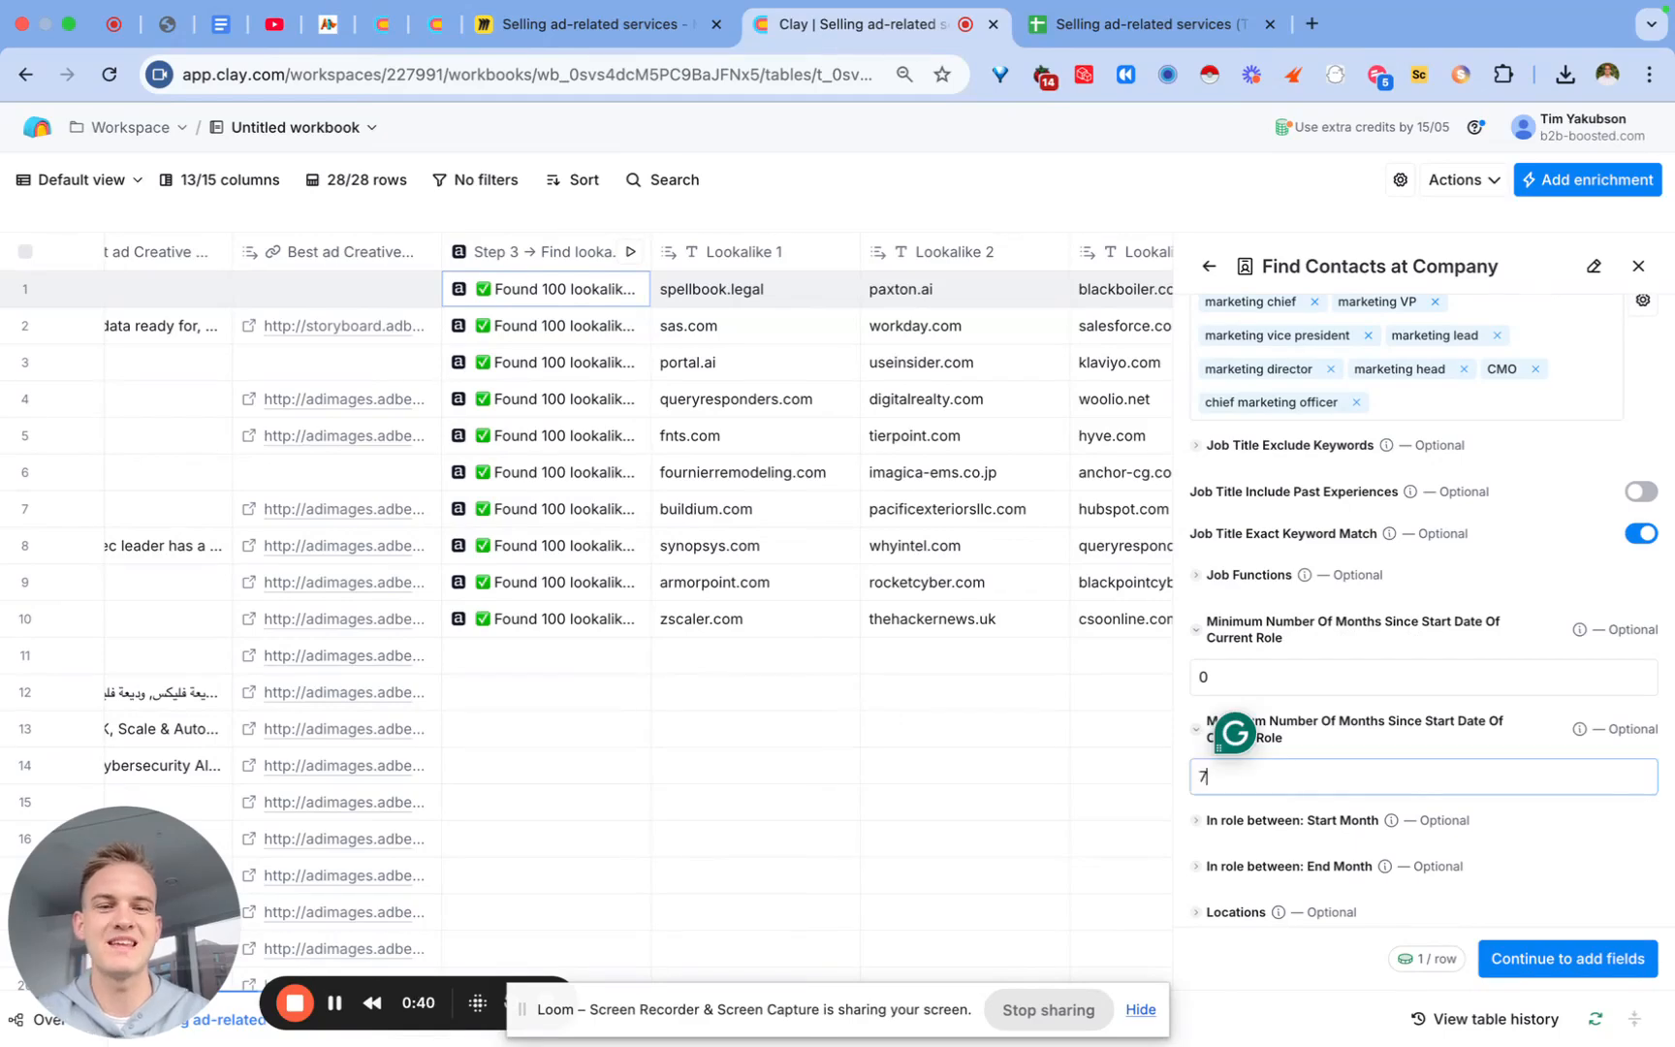
left_click(1329, 704)
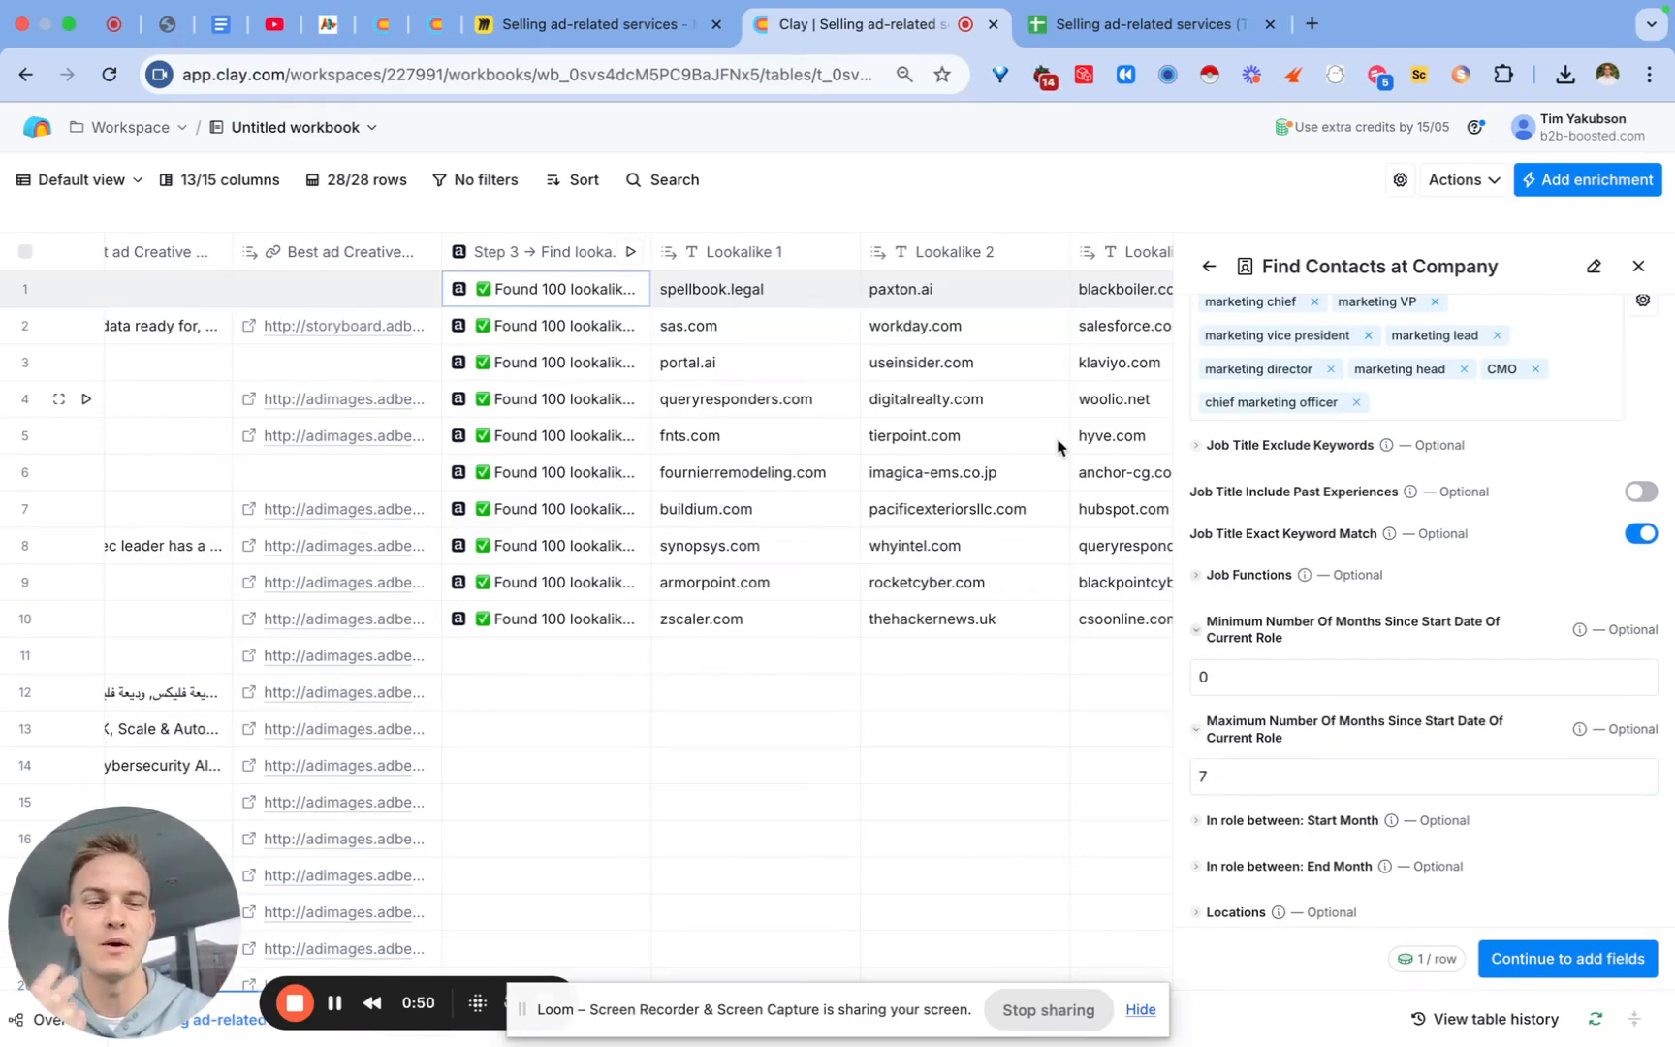
Step: Save the Find Contacts enrichment and run it on 10 rows
scroll(1331, 596, "down", 5)
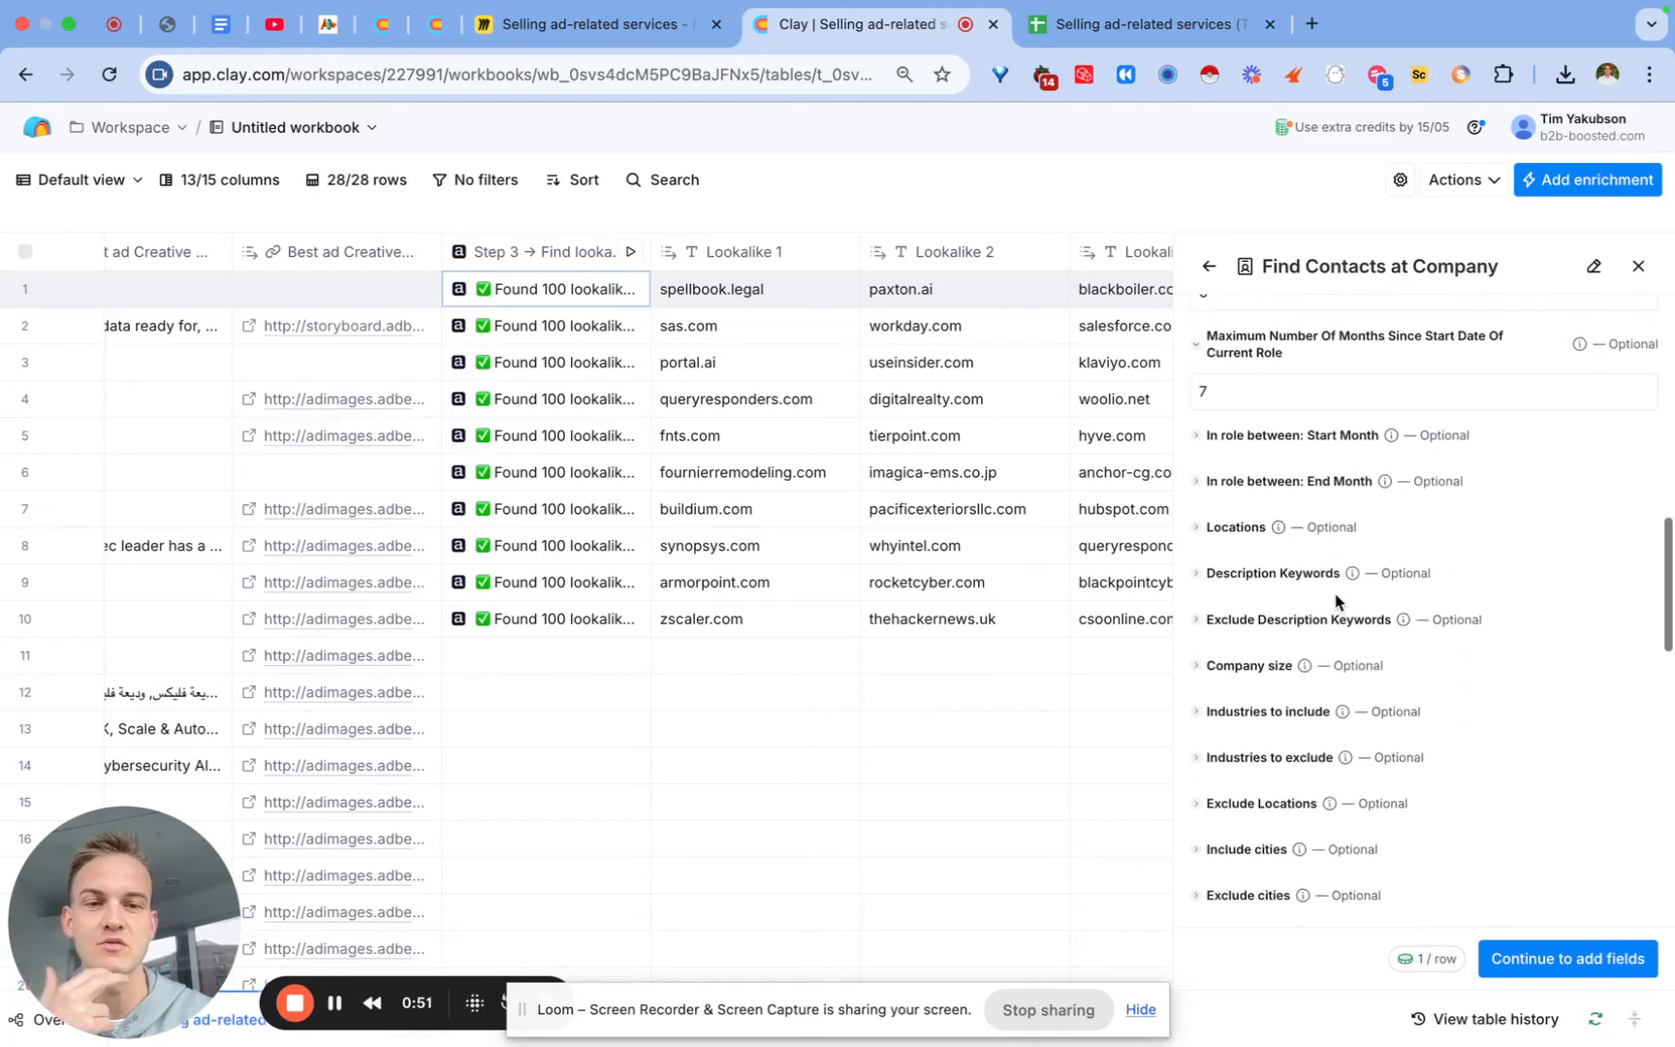
left_click(1533, 957)
left_click(1601, 955)
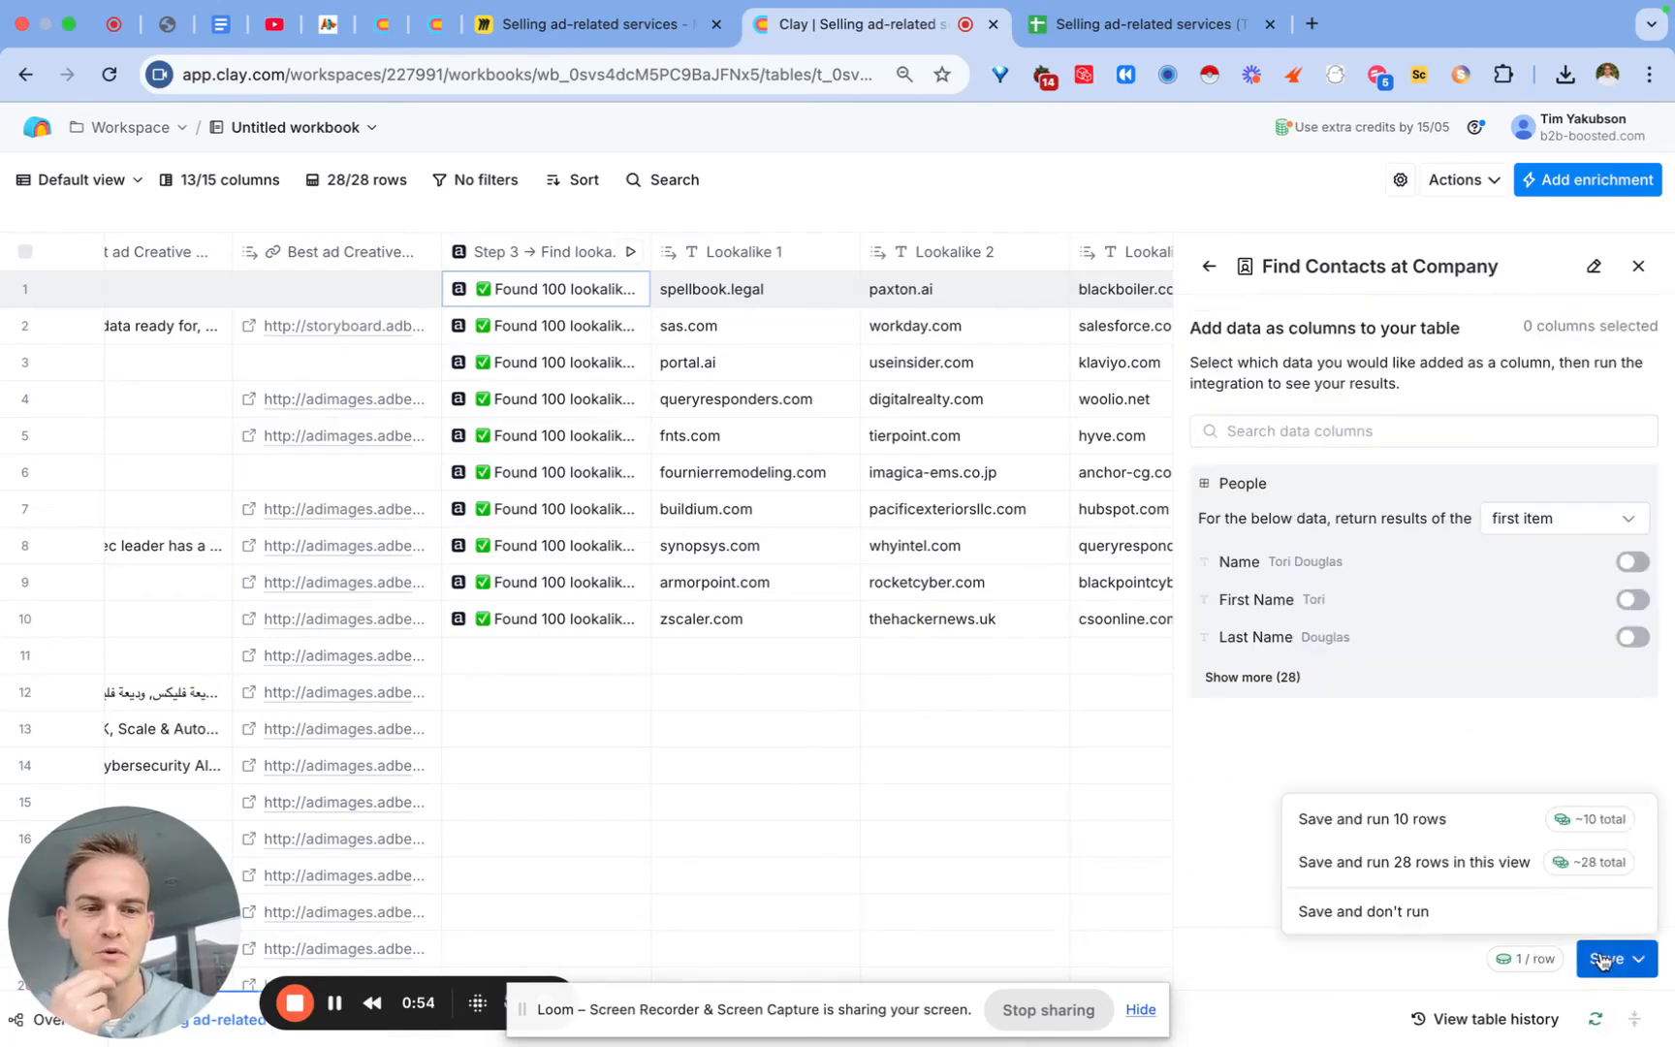
left_click(1448, 831)
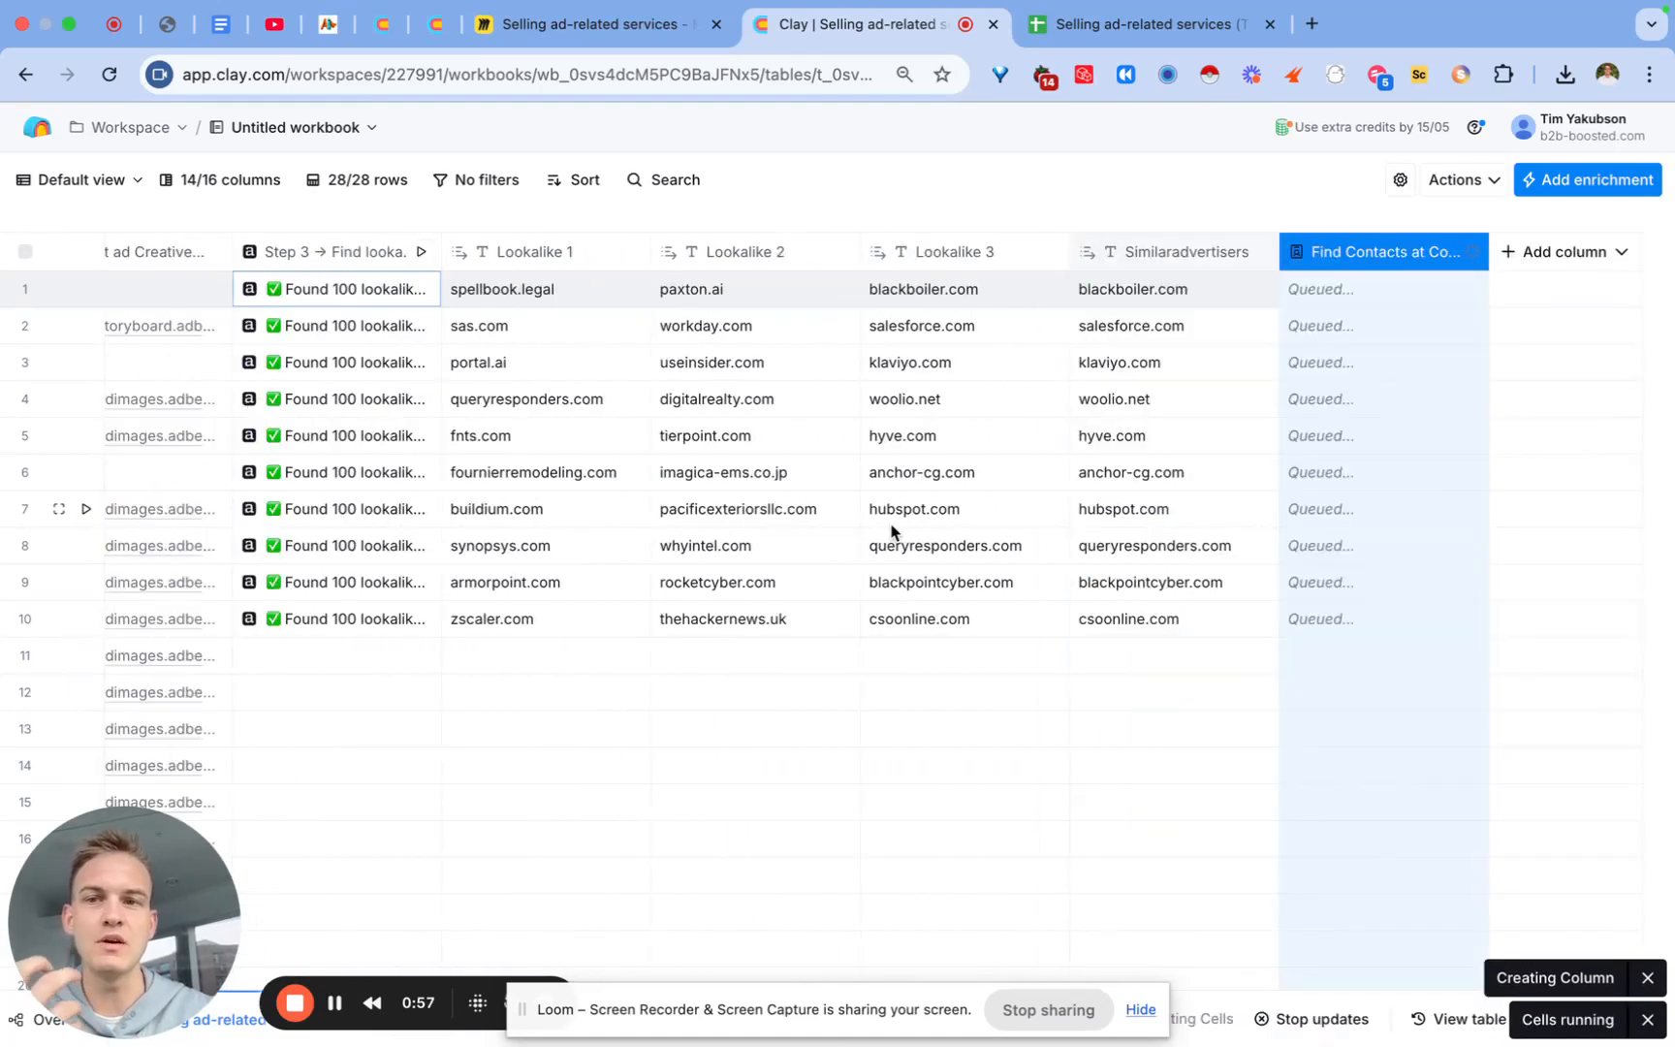
Step: Rename the new contacts column to 'Step 4 -> Find new employee'
double_click(1327, 253)
type("Step ")
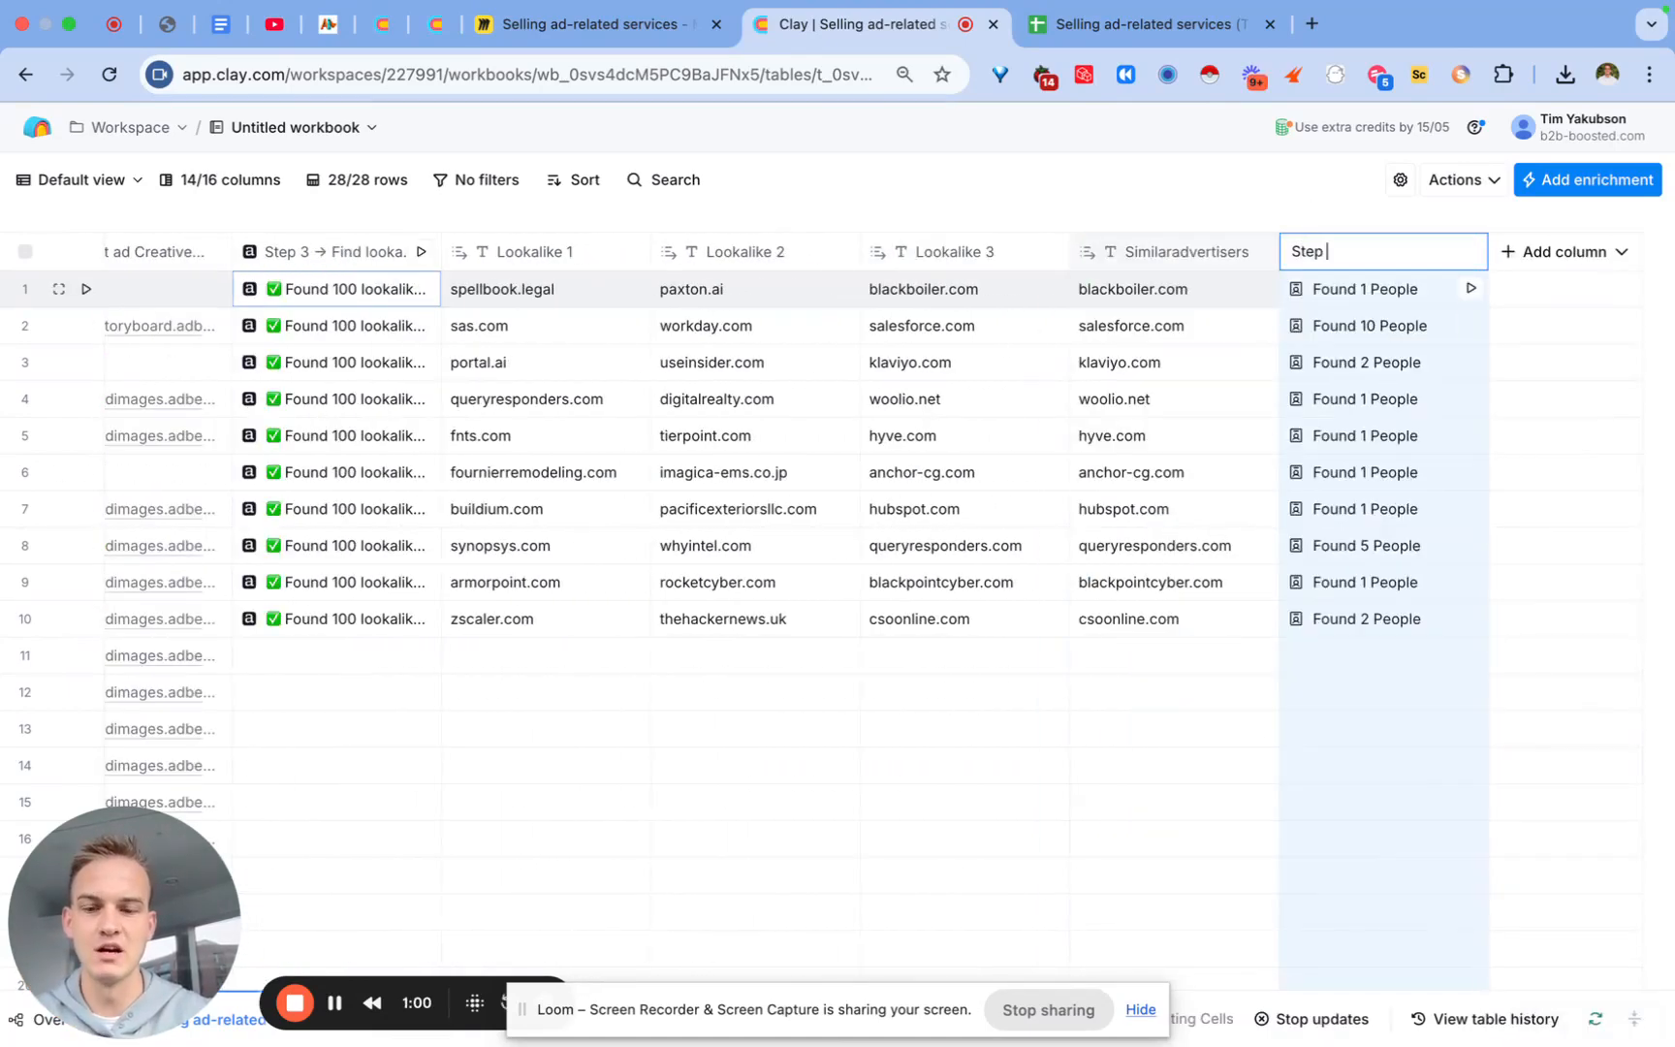
type("4 ->")
key("Return")
scroll(1035, 371, "left", 15)
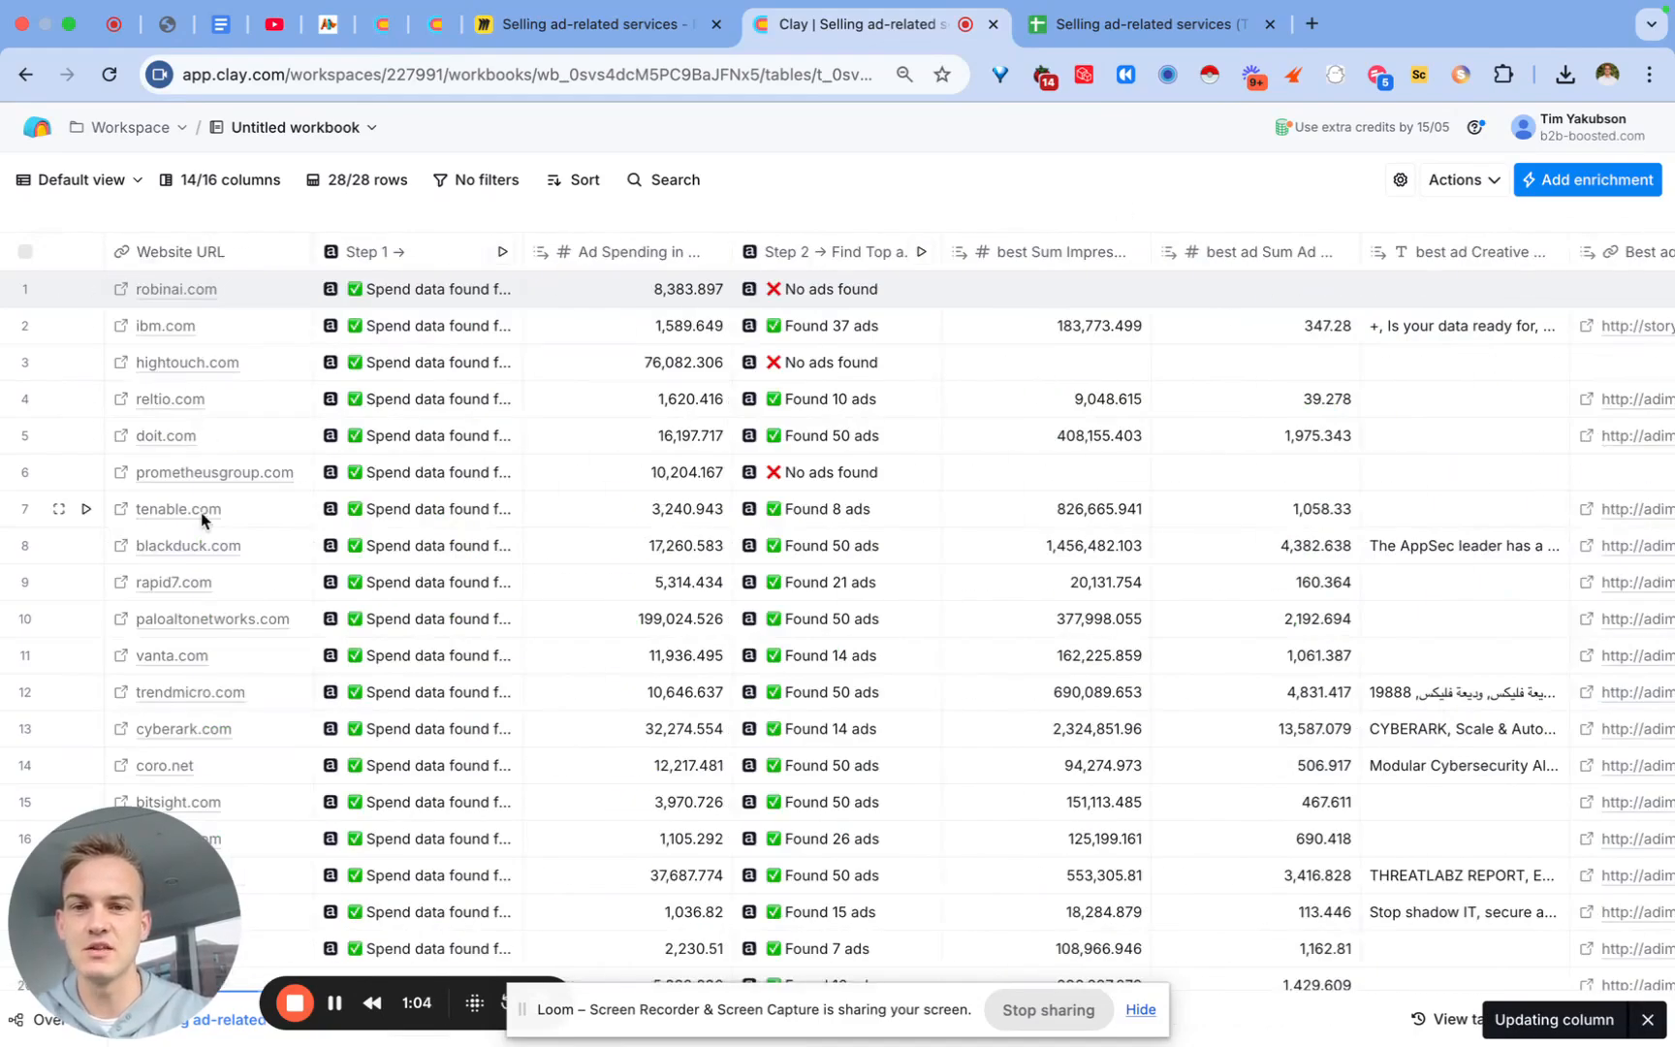
mouse_move(959, 248)
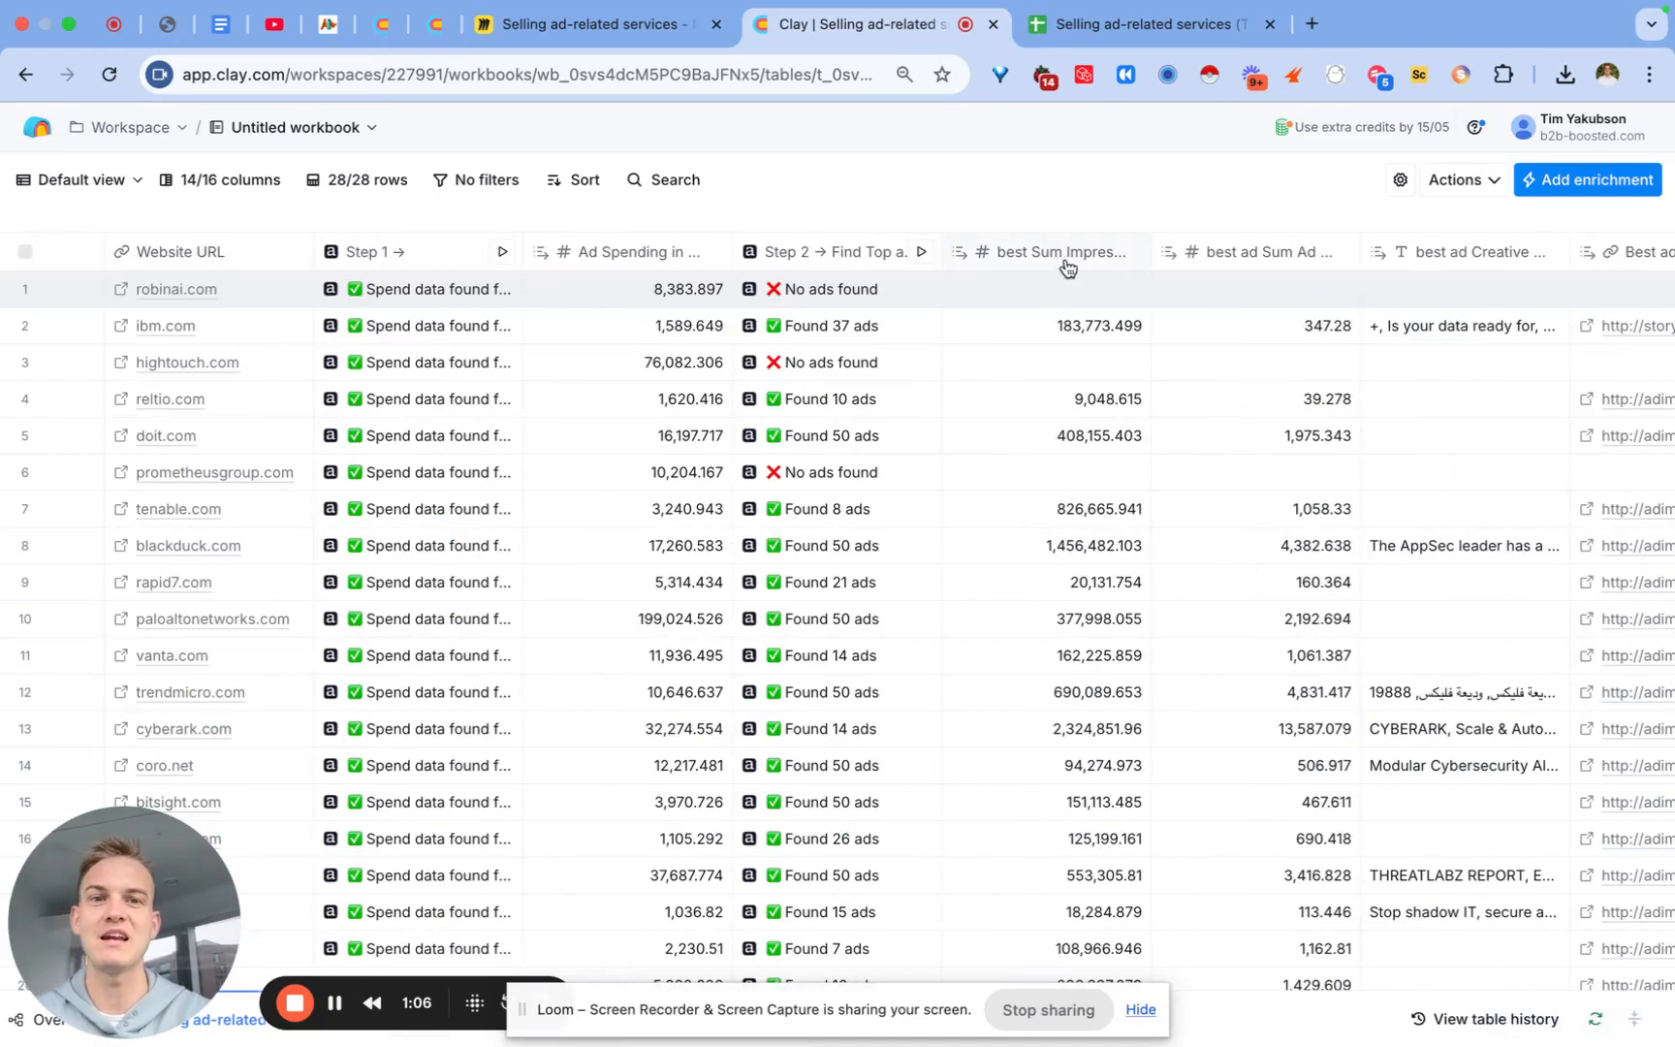
scroll(1058, 587, "right", 10)
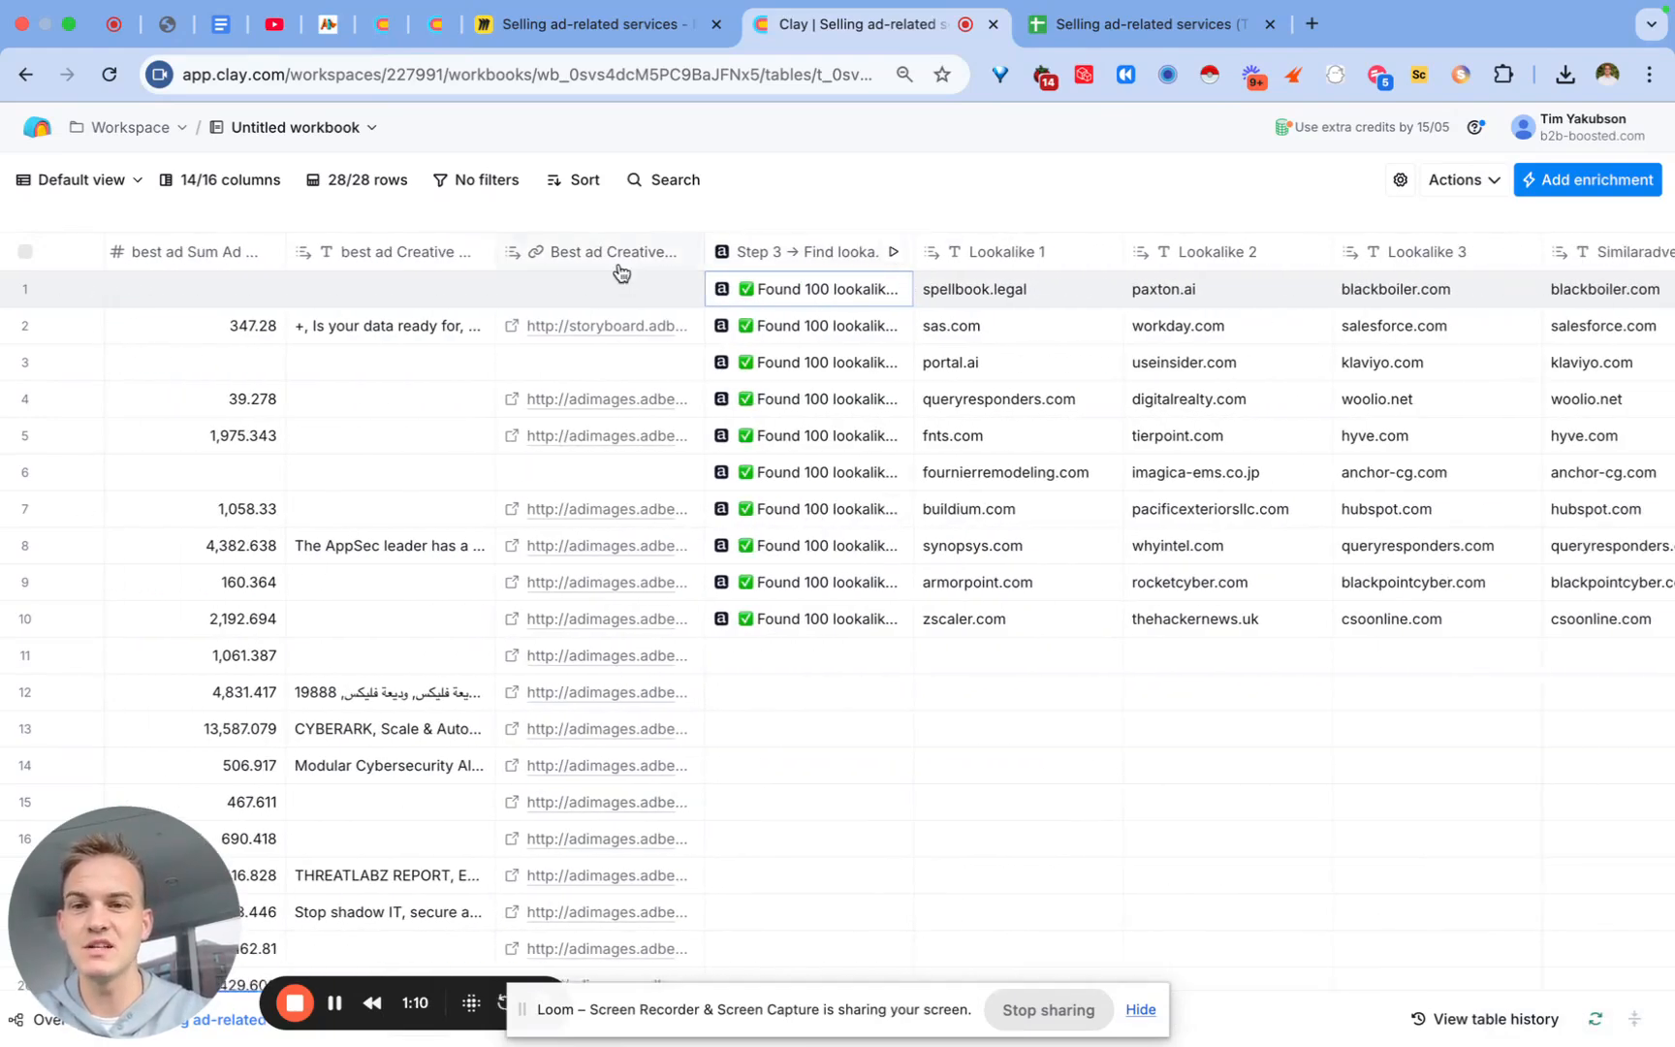
scroll(612, 570, "right", 5)
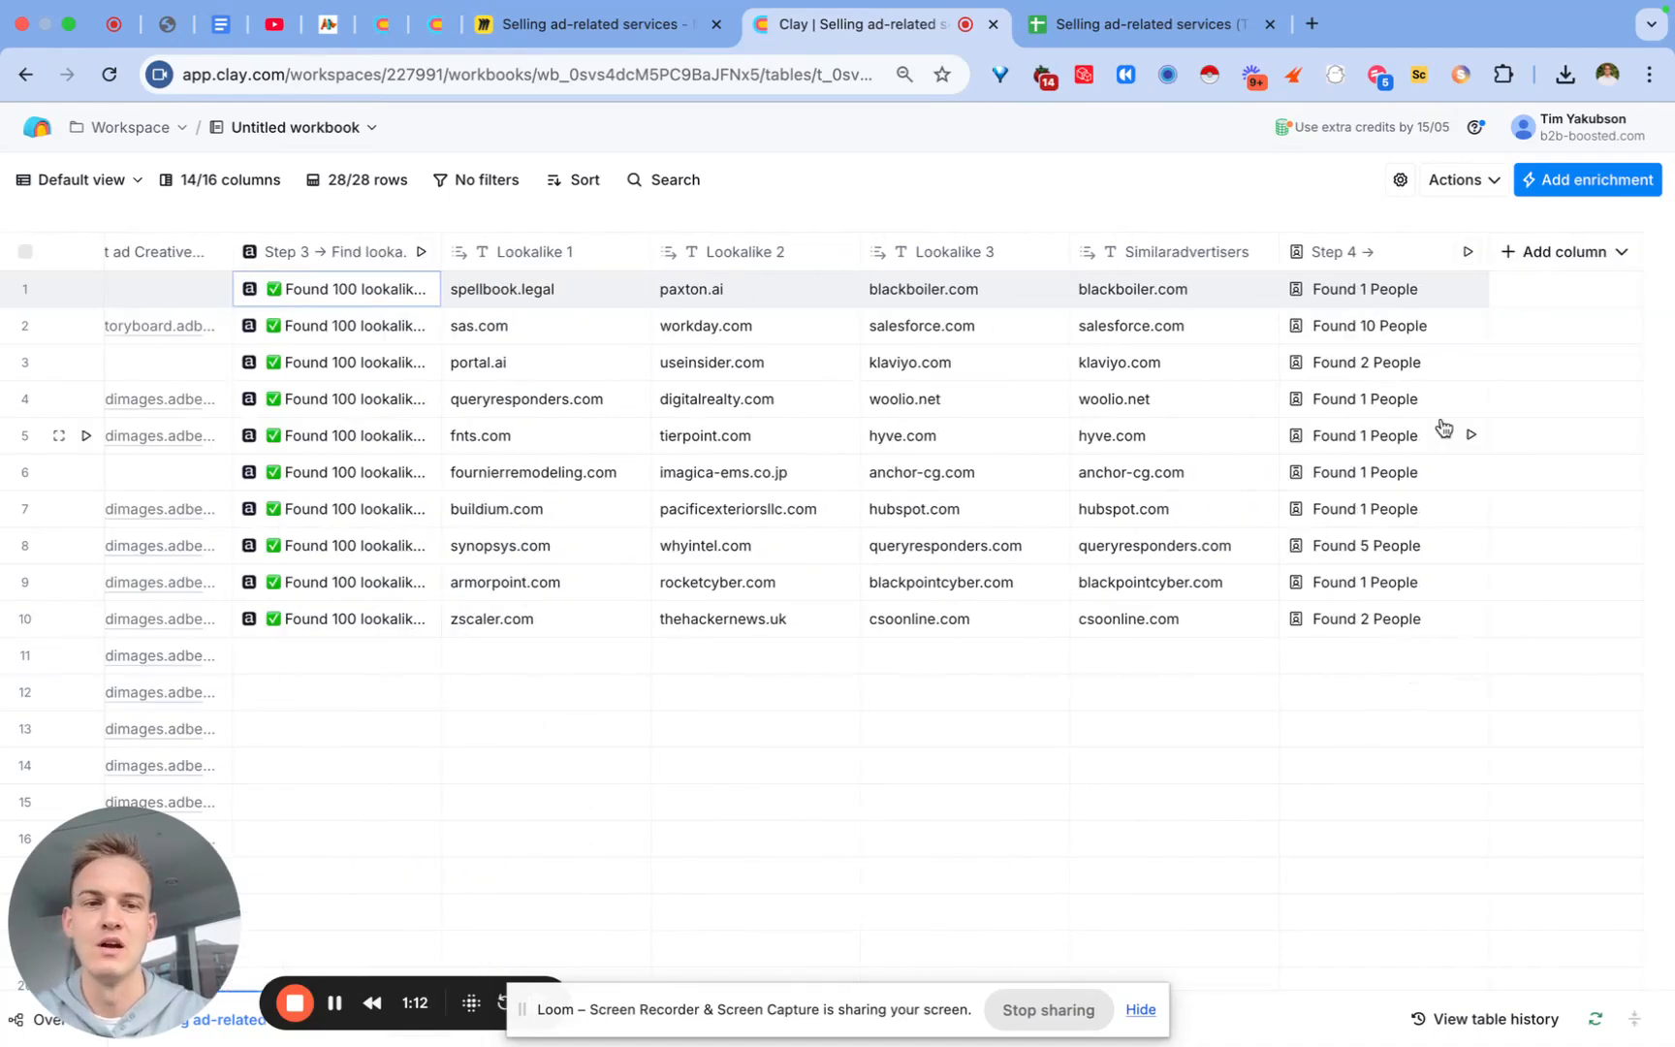
left_click(1362, 254)
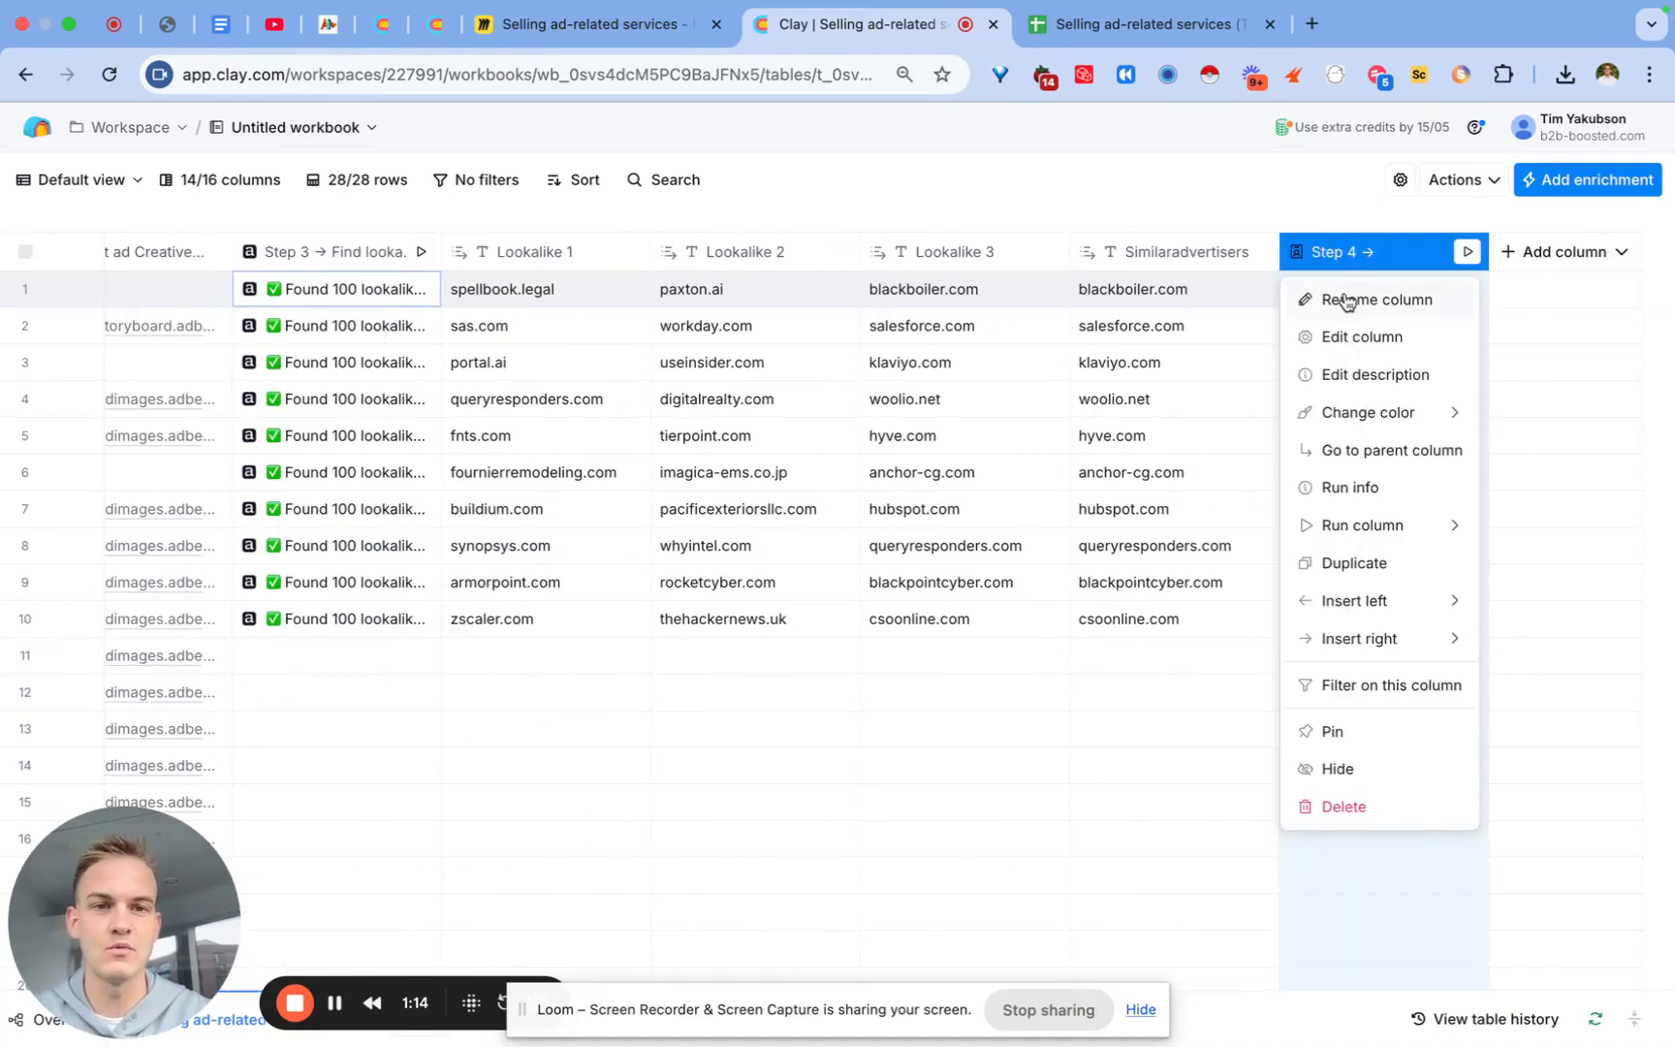
left_click(1350, 300)
type("Find new empl")
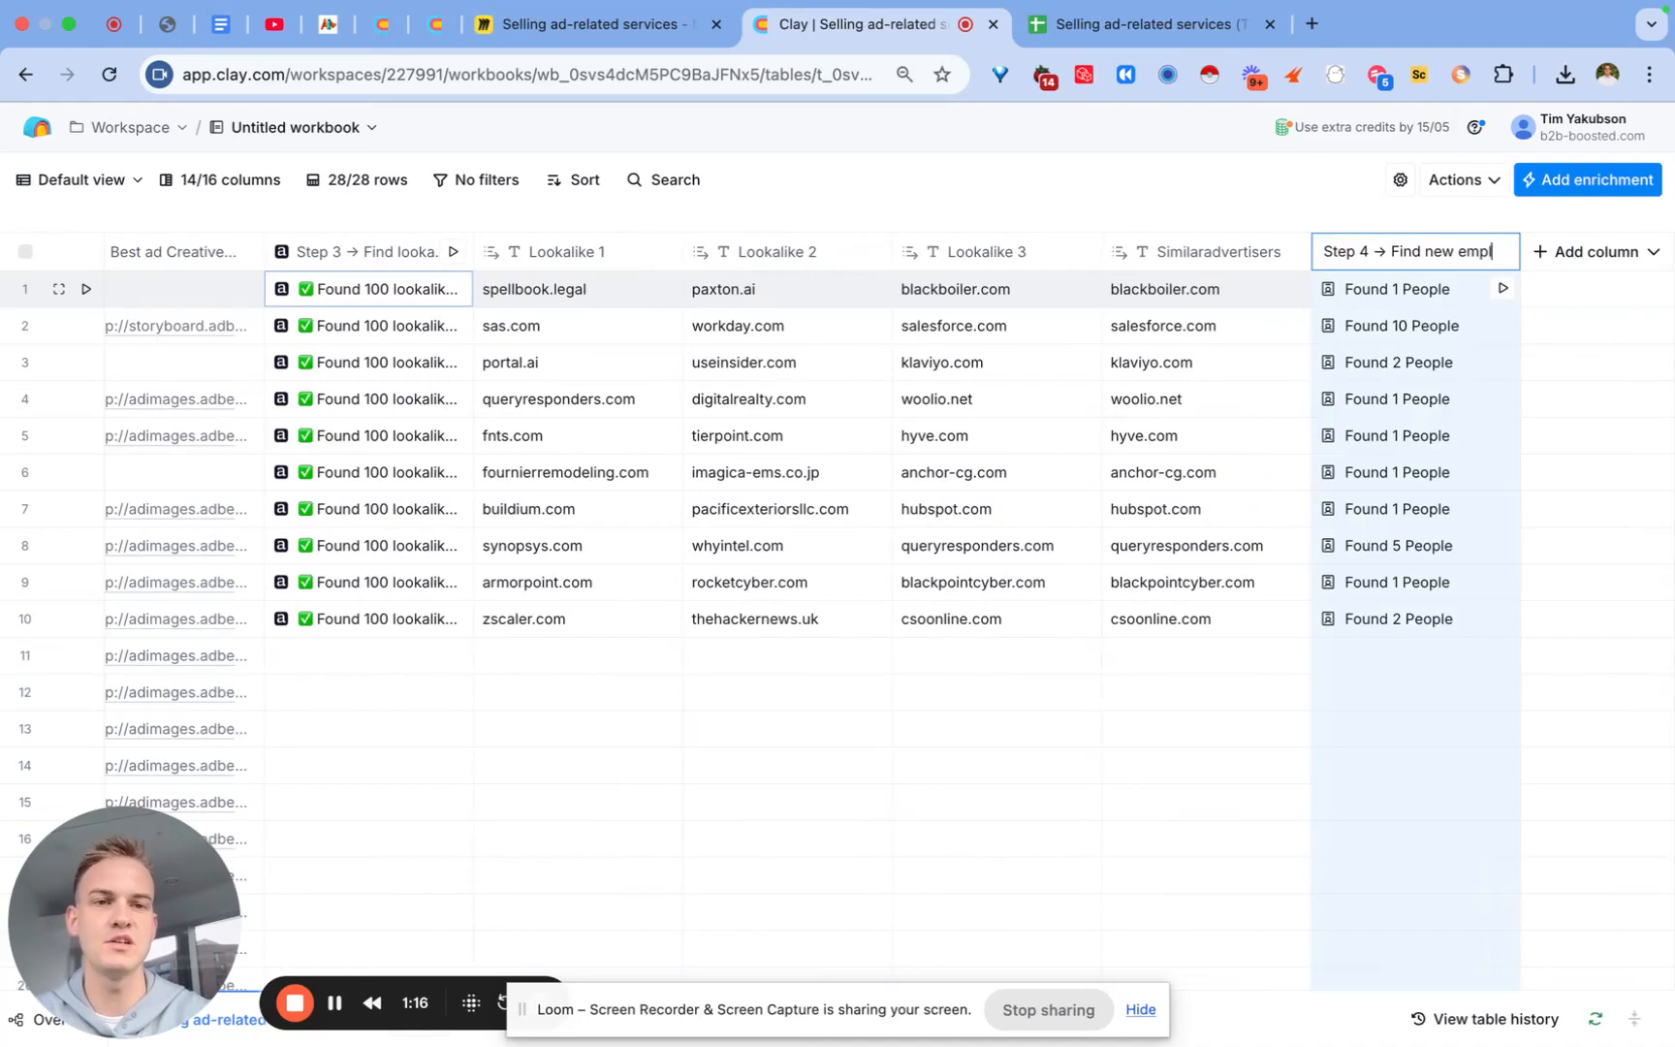
type("oyee")
key("Return")
Step: Add row 7's first found person's Name as a column titled 'Full name of marew in role employee'
left_click(1227, 188)
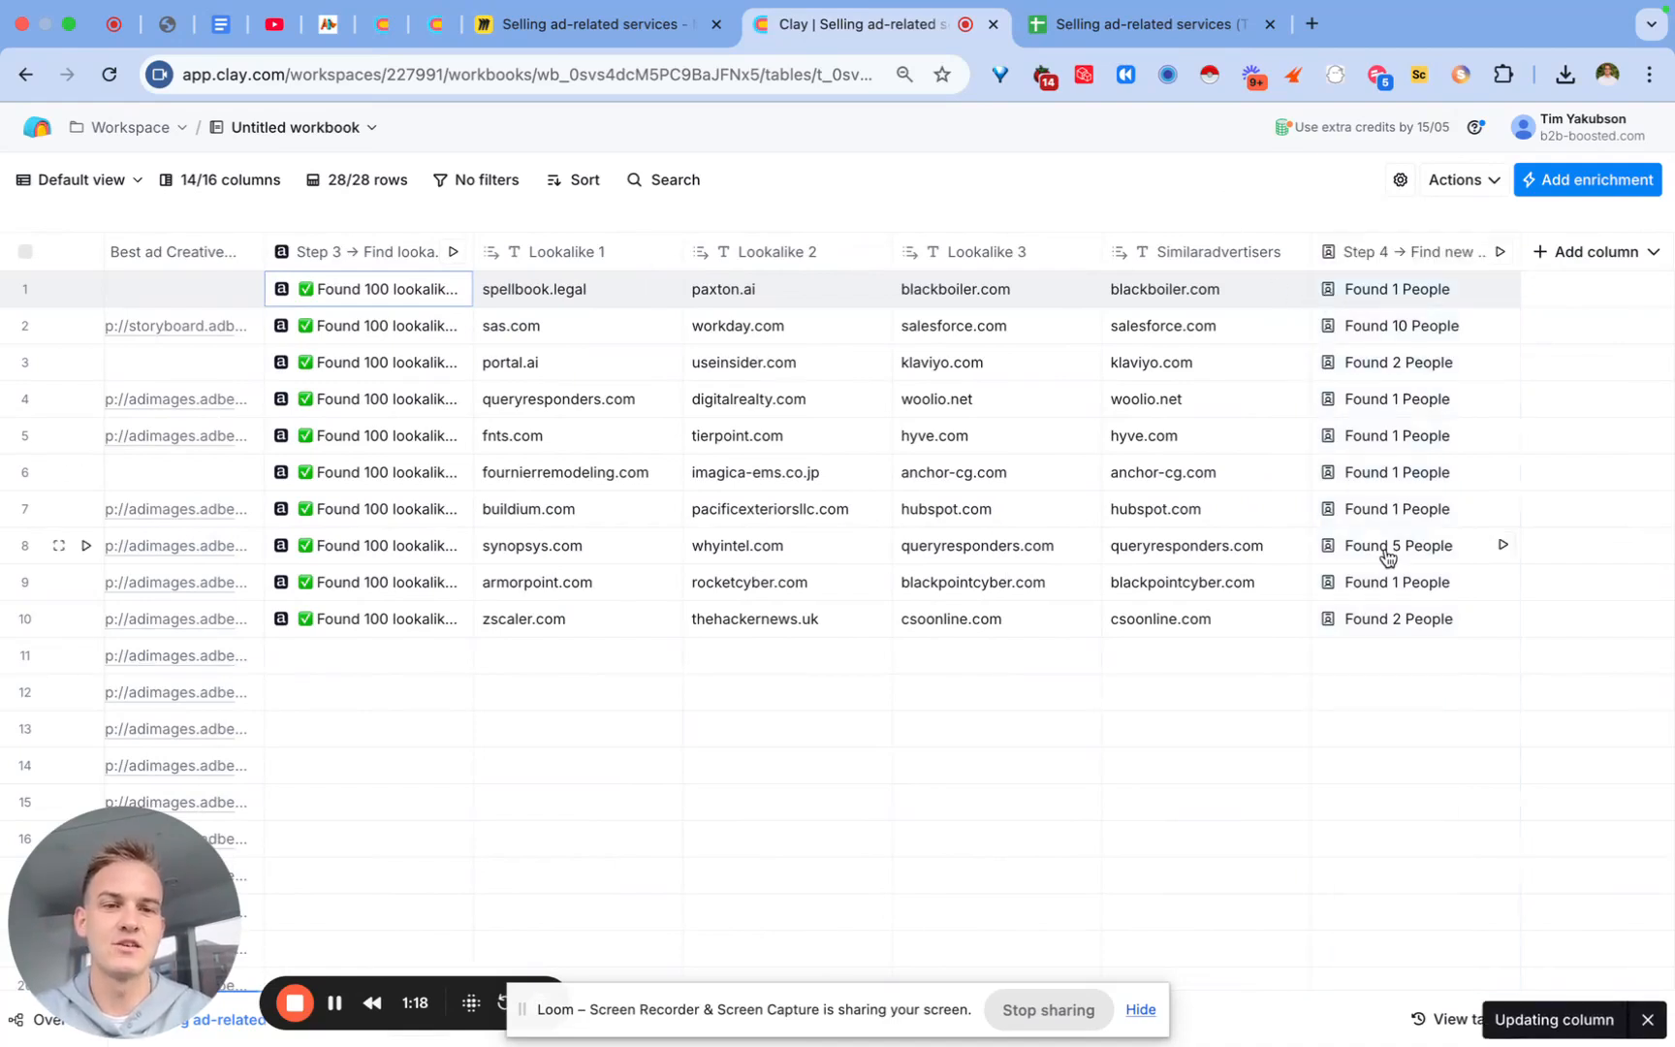
left_click(1388, 512)
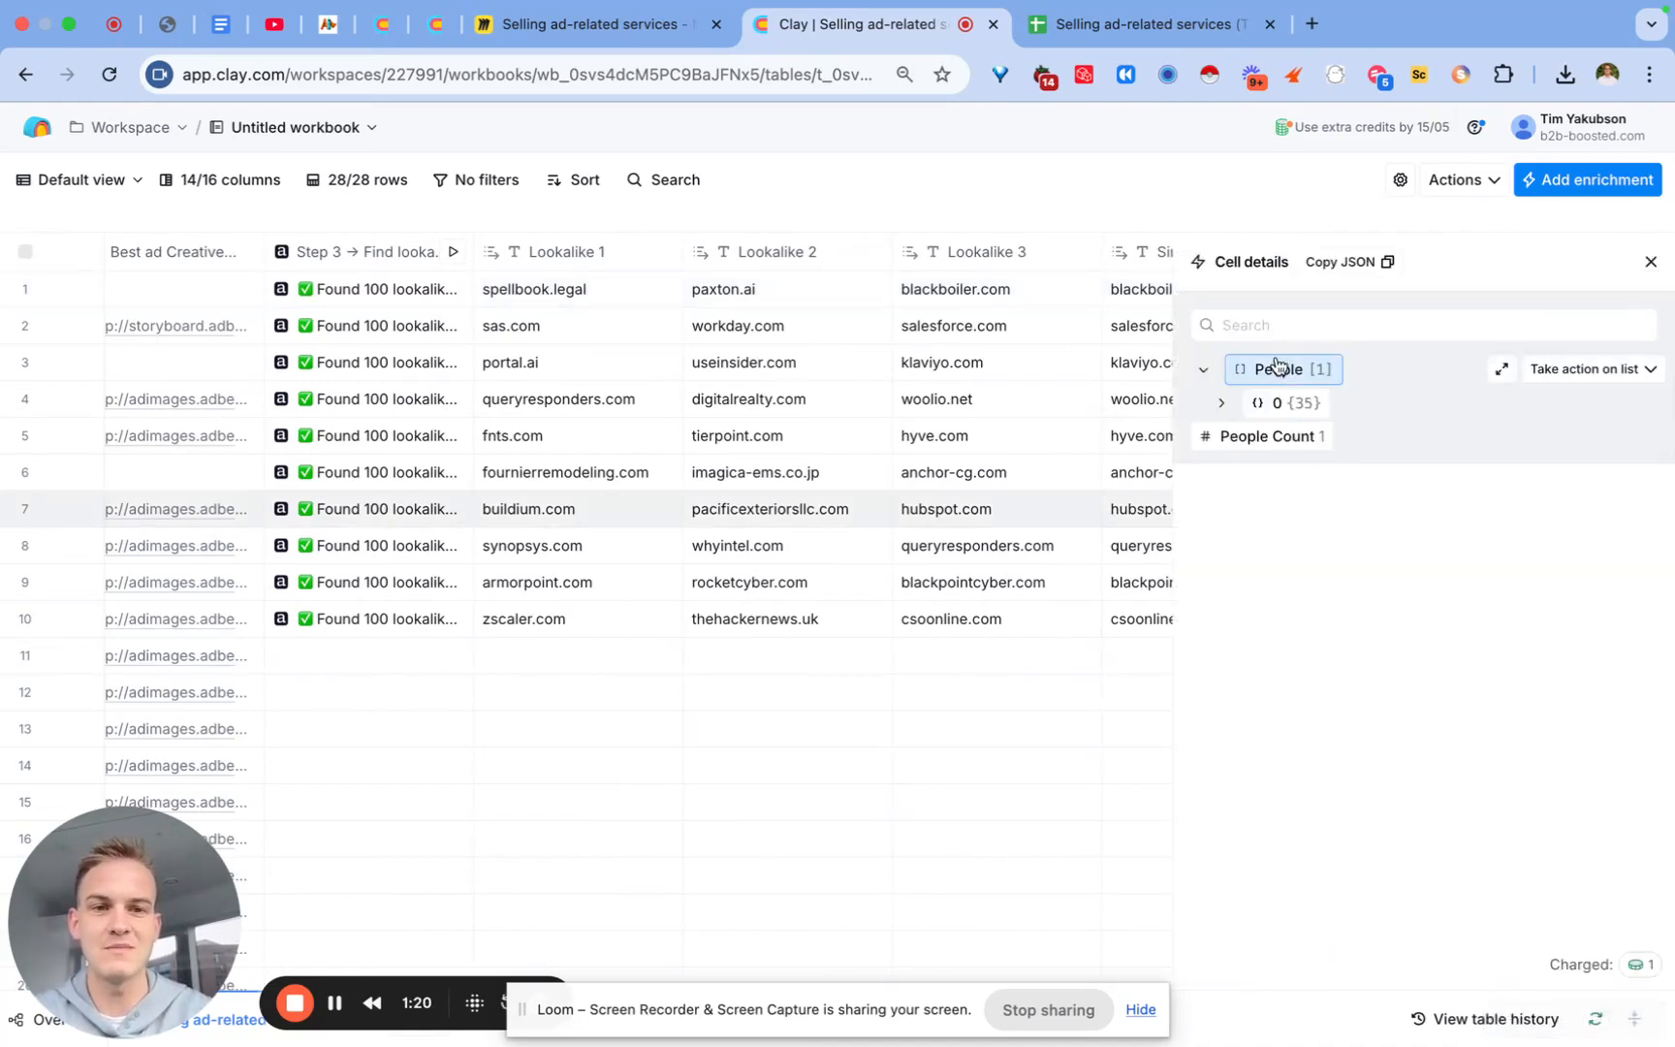
left_click(1278, 403)
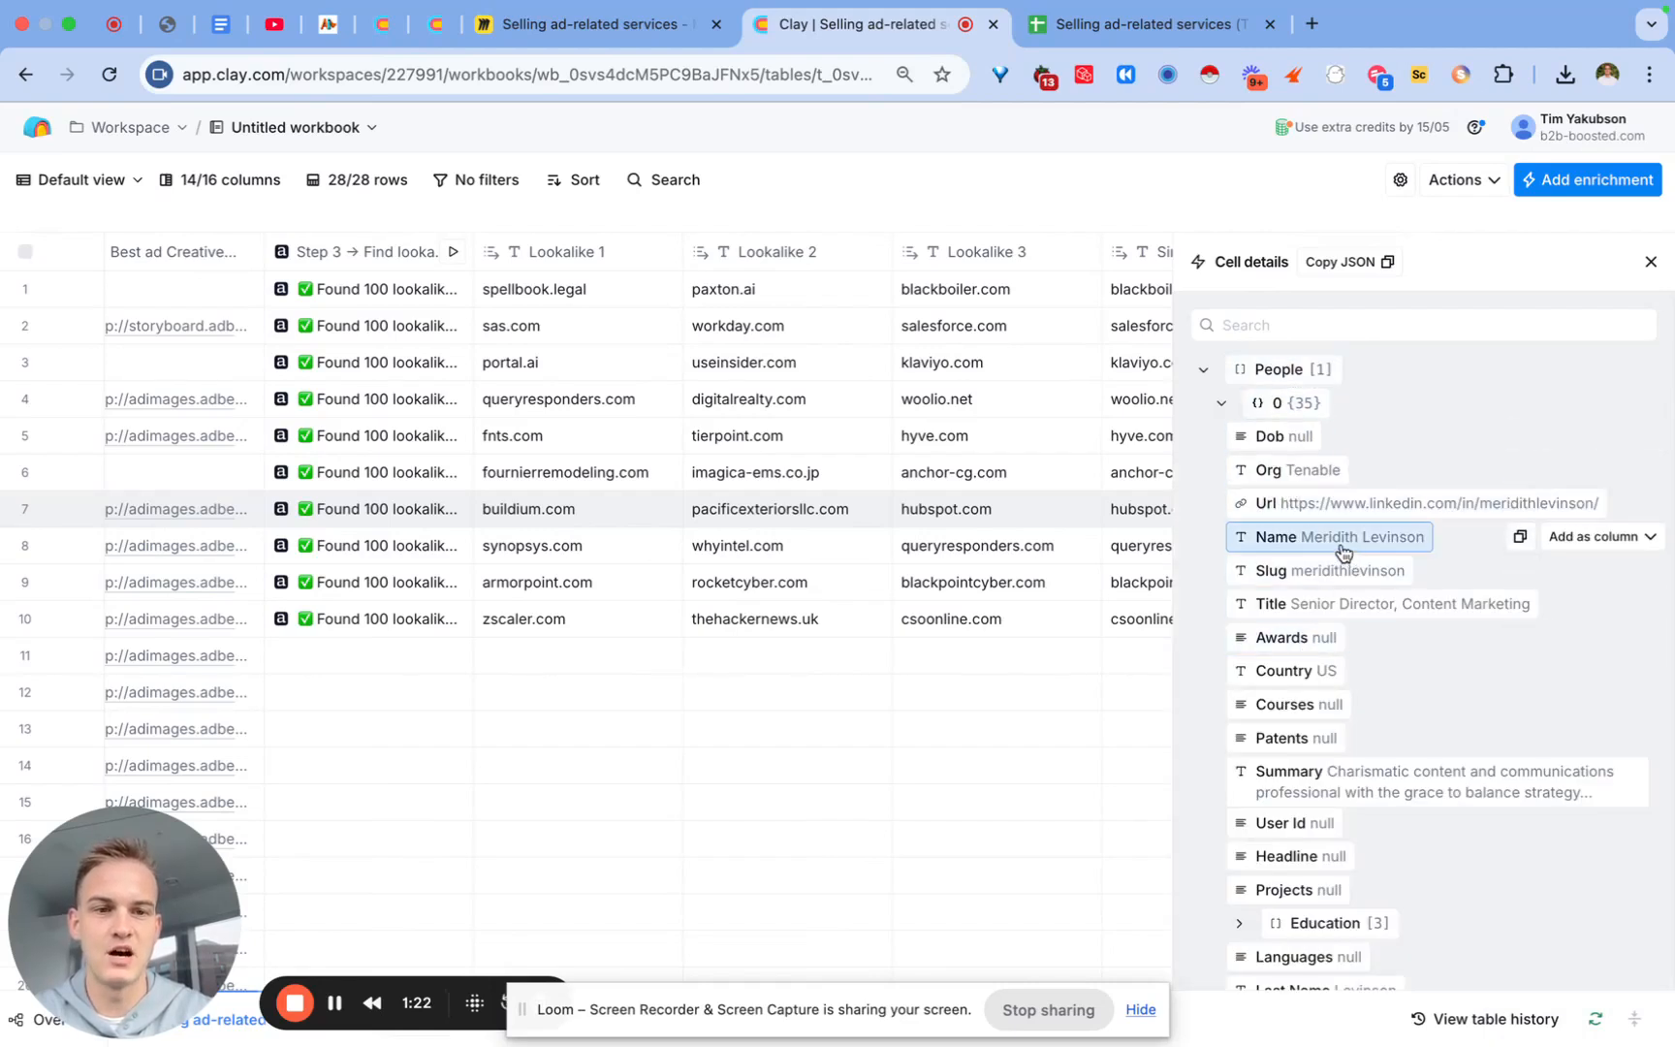
left_click(1640, 539)
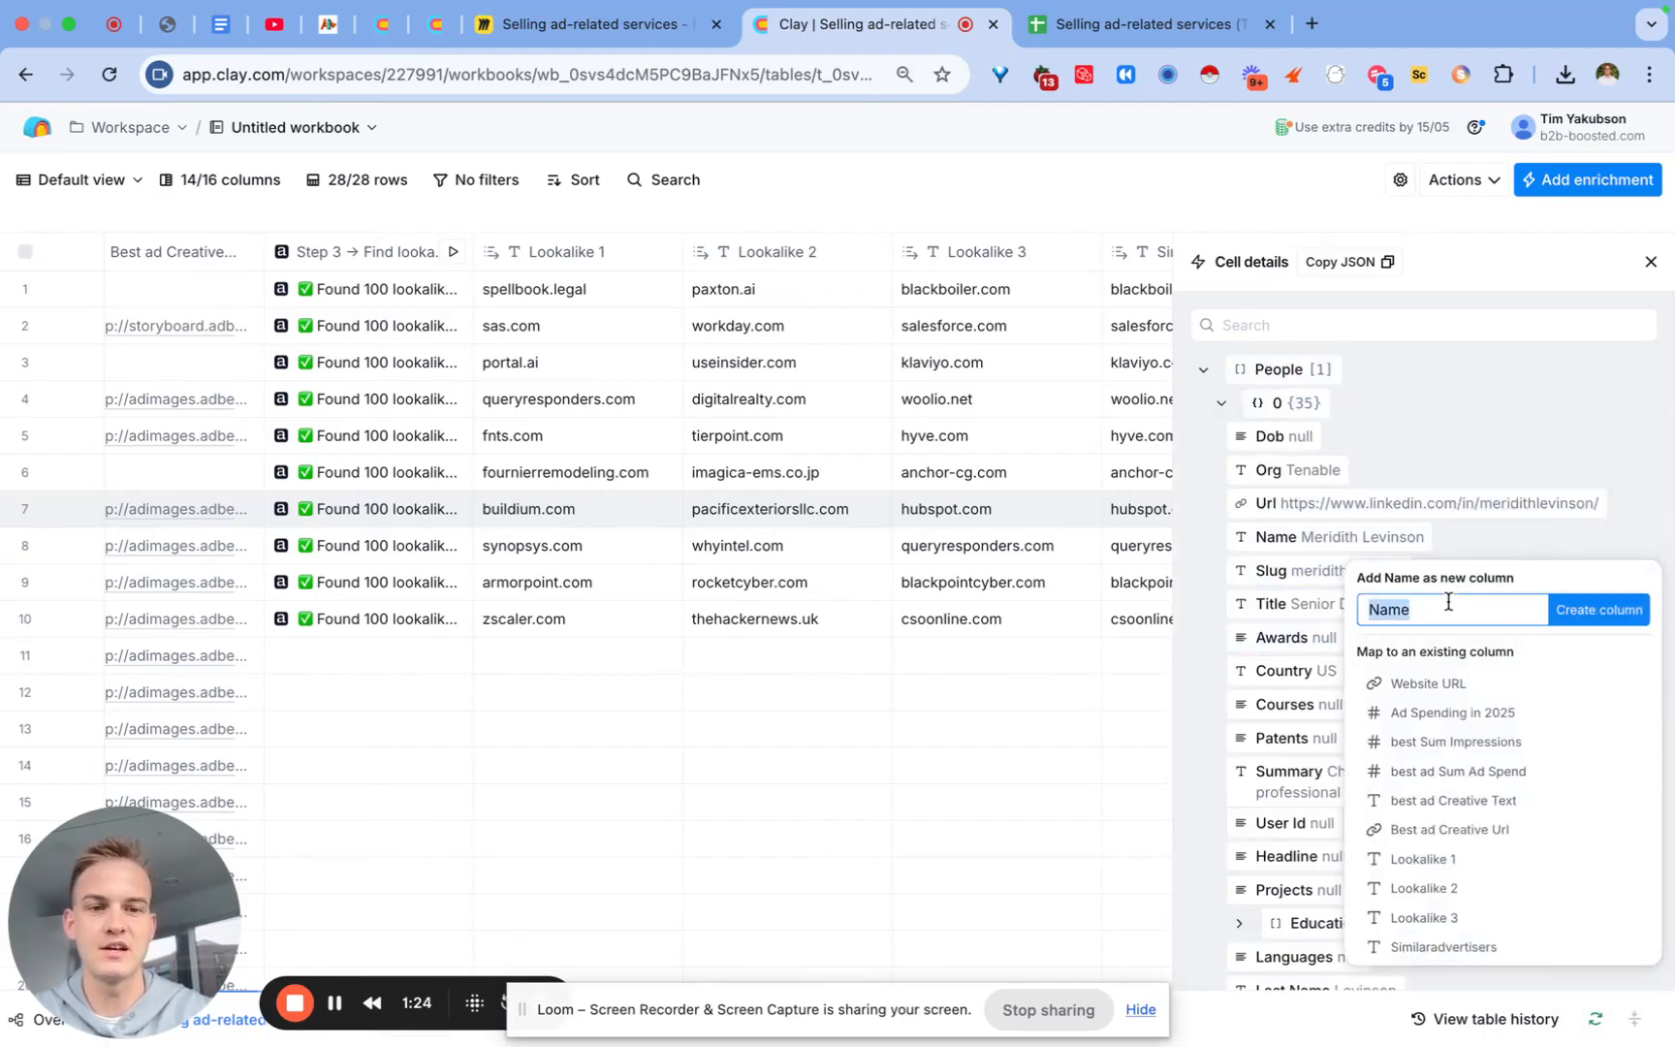
type("Full name of ")
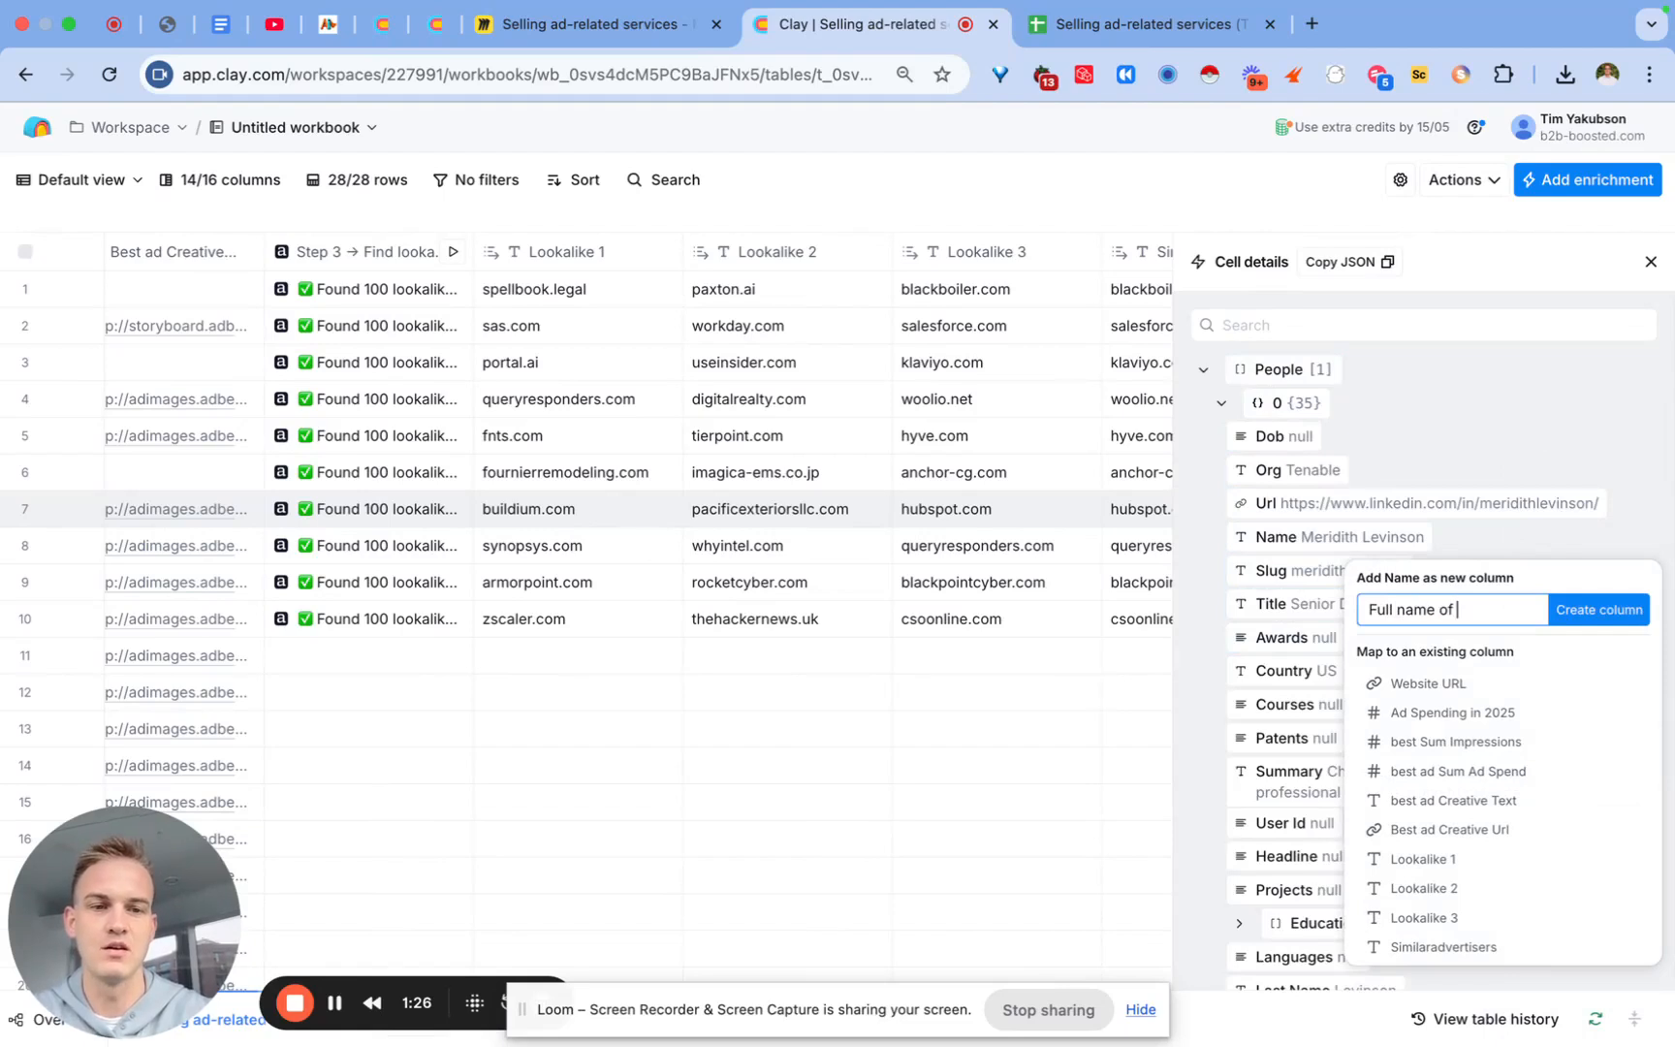
type("mar")
type("ew in ro")
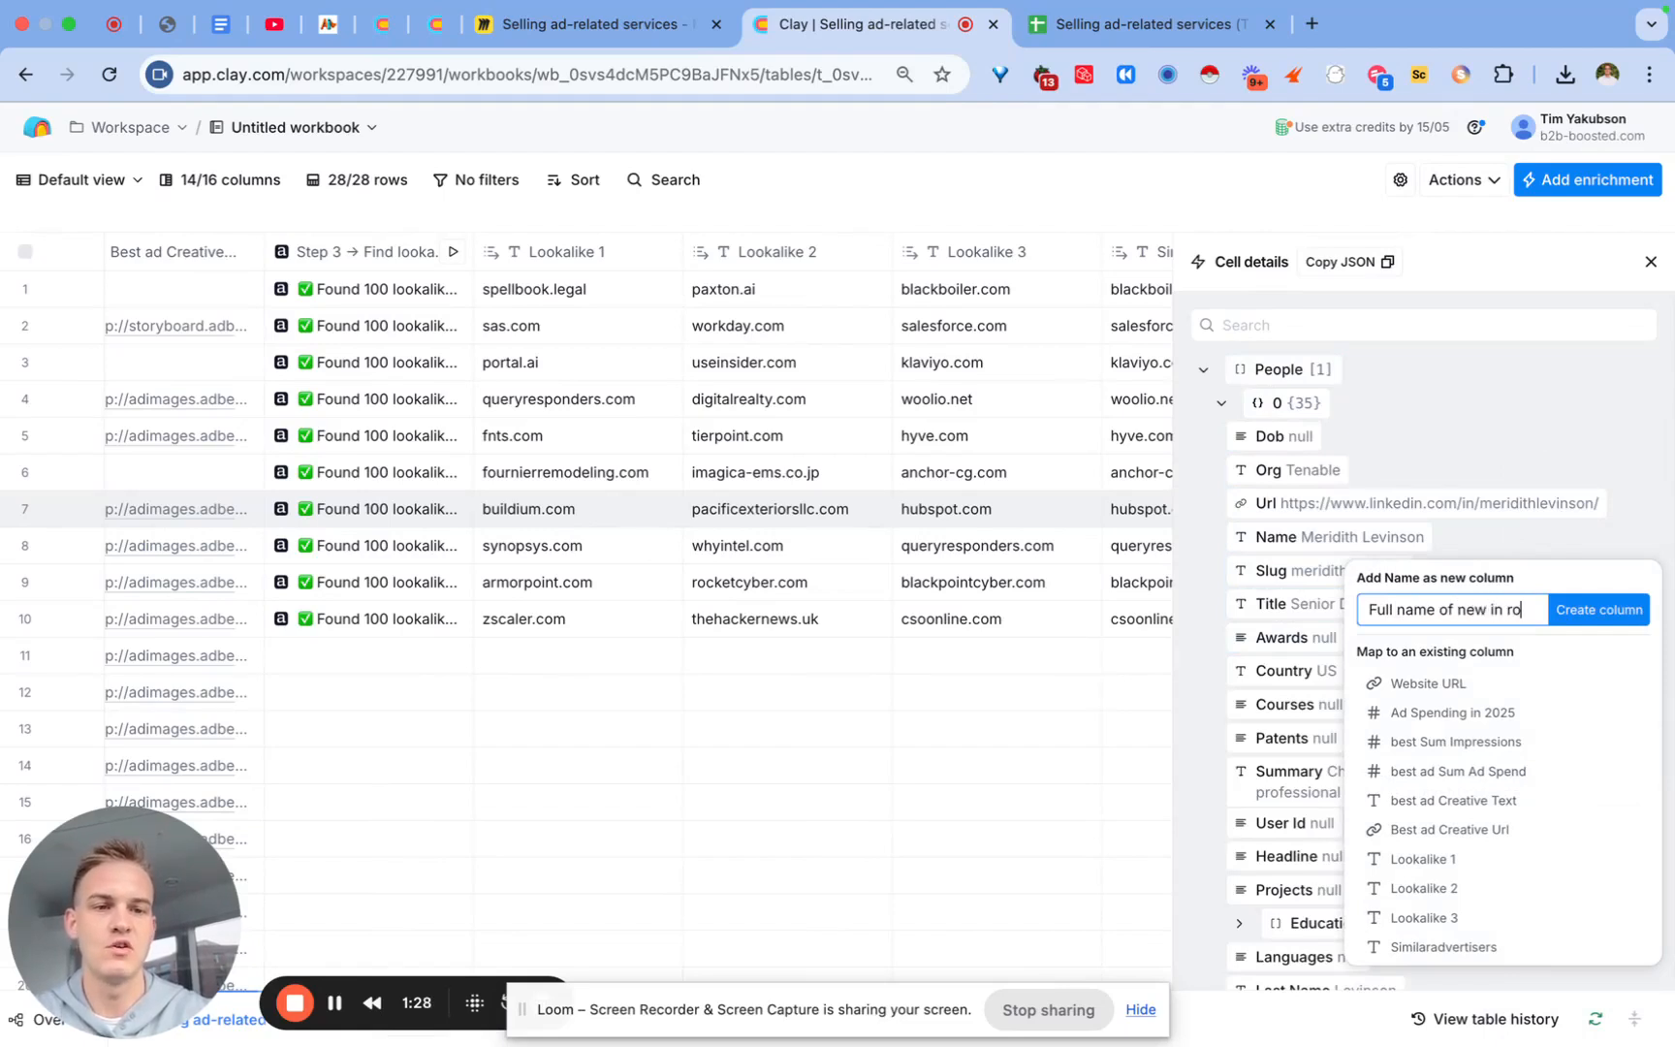
type("le employ")
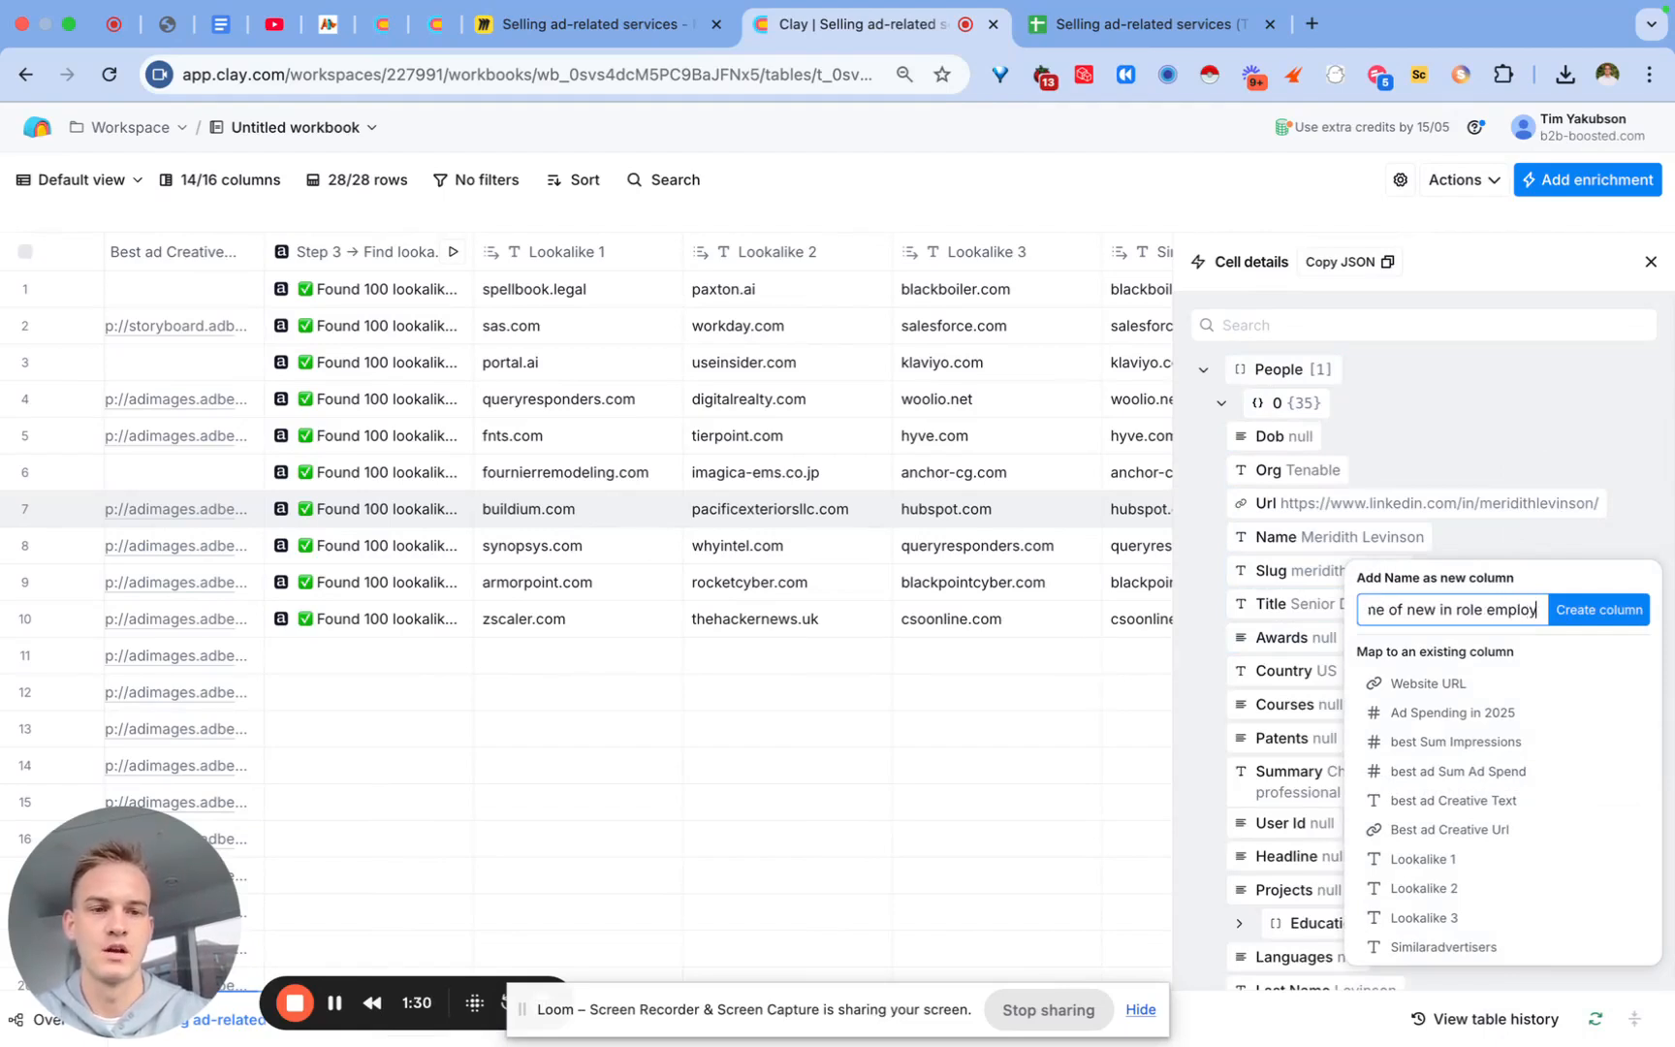
type("ee")
key("Return")
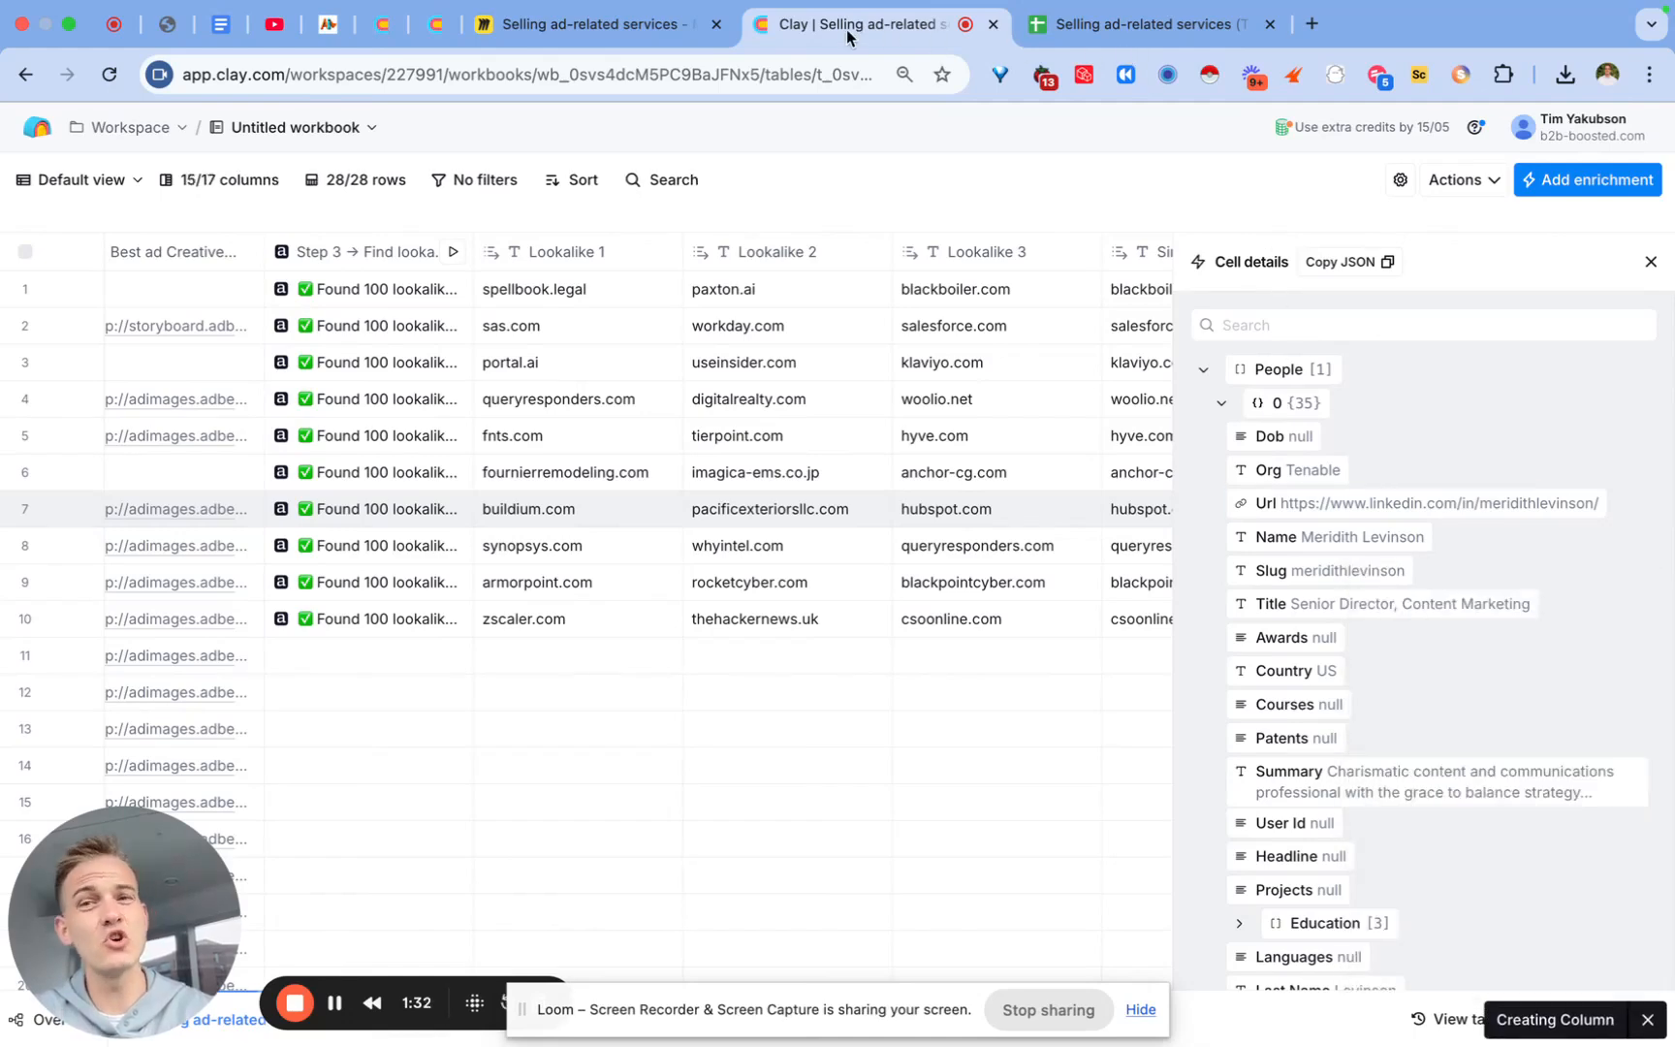
Step: Switch to Miro and highlight the whole Step 6 cold-email template text
left_click(665, 31)
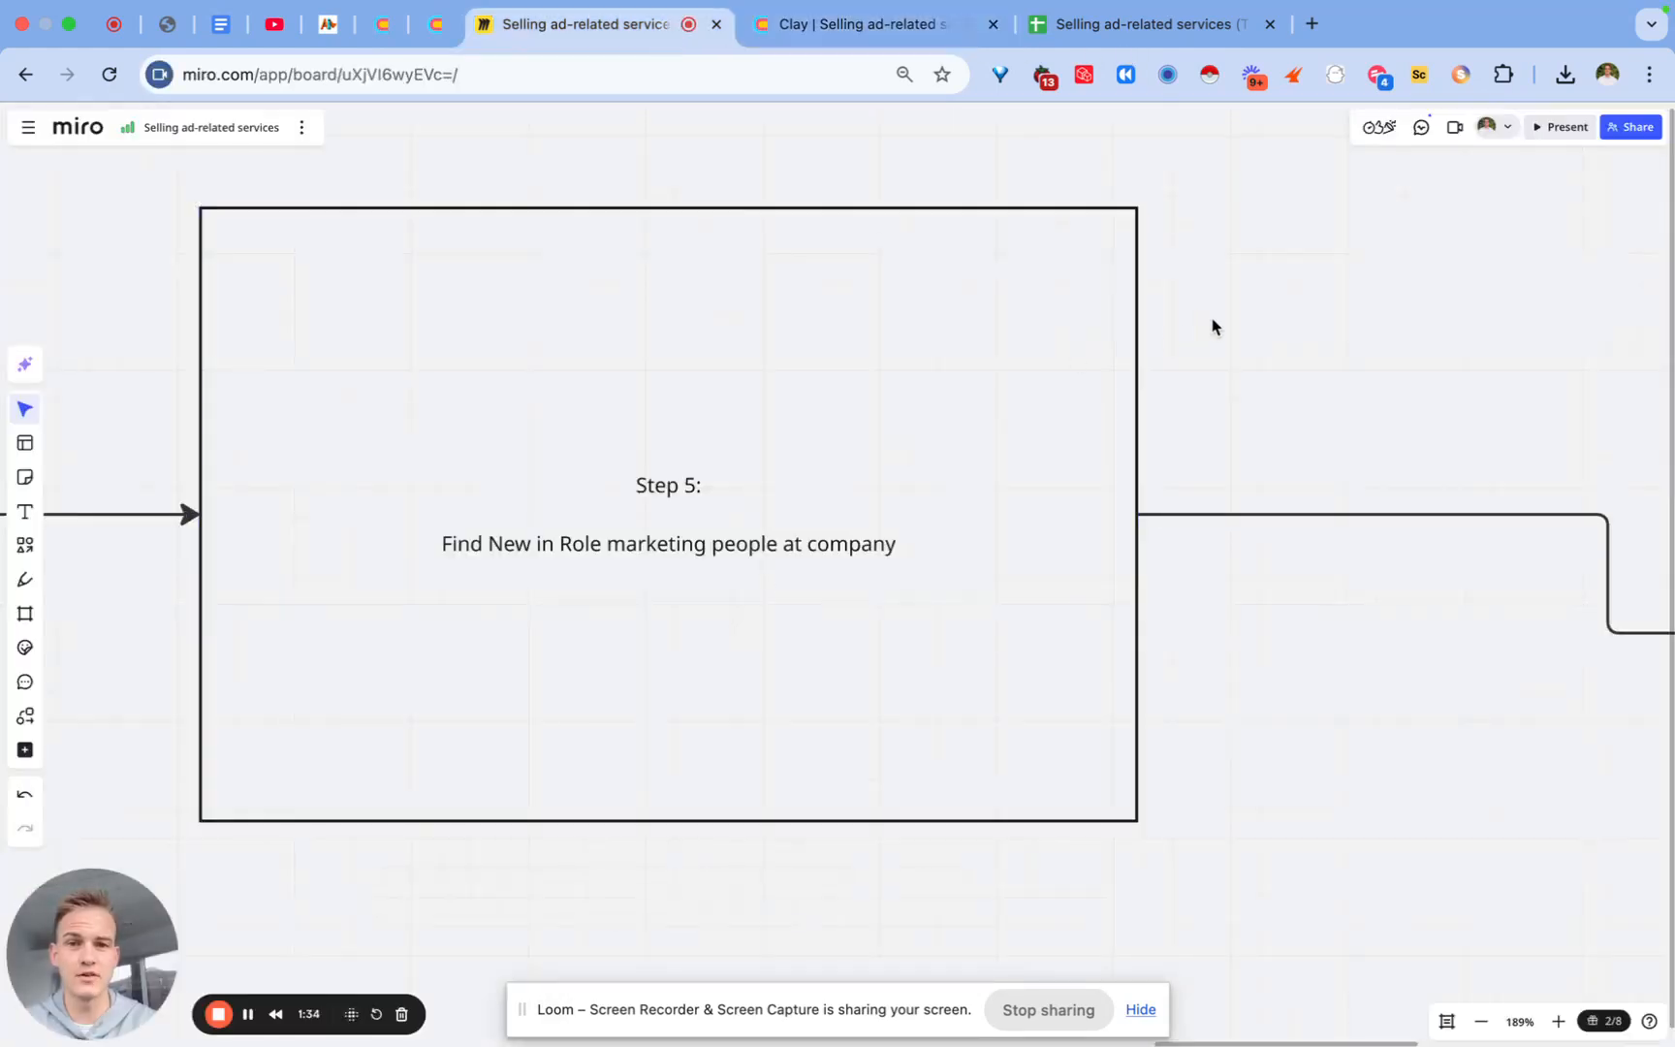
scroll(1211, 326, "right", 10)
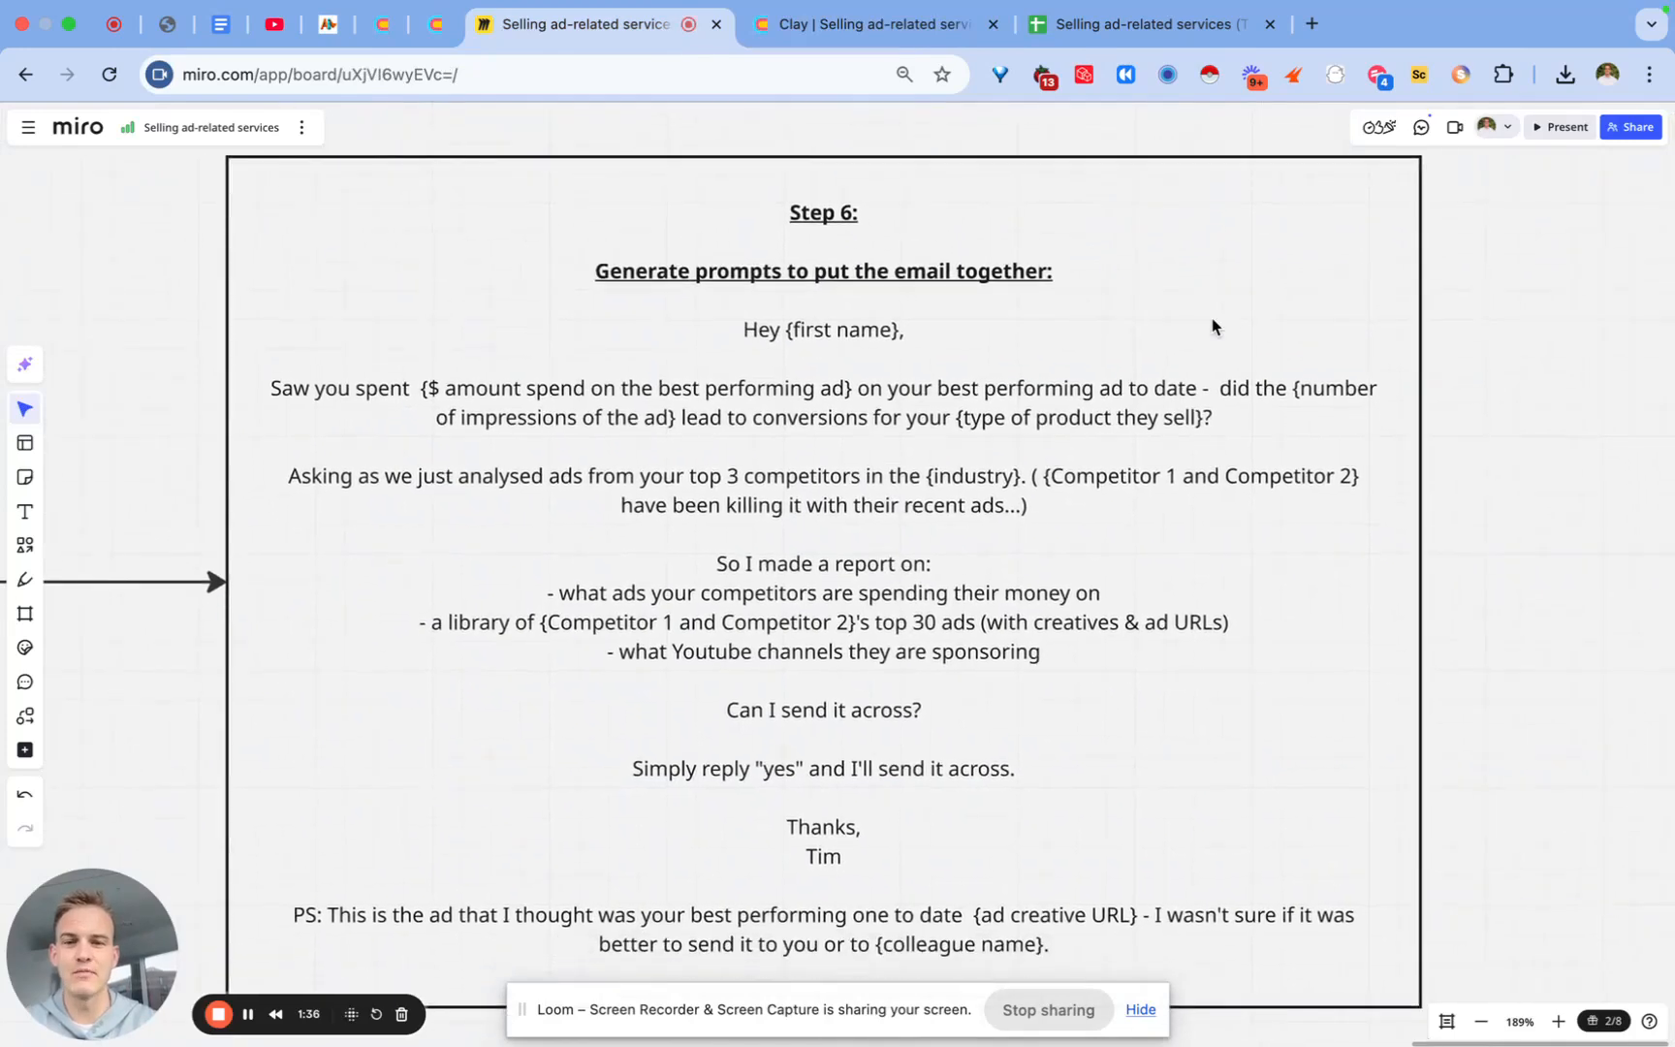
left_click(753, 363)
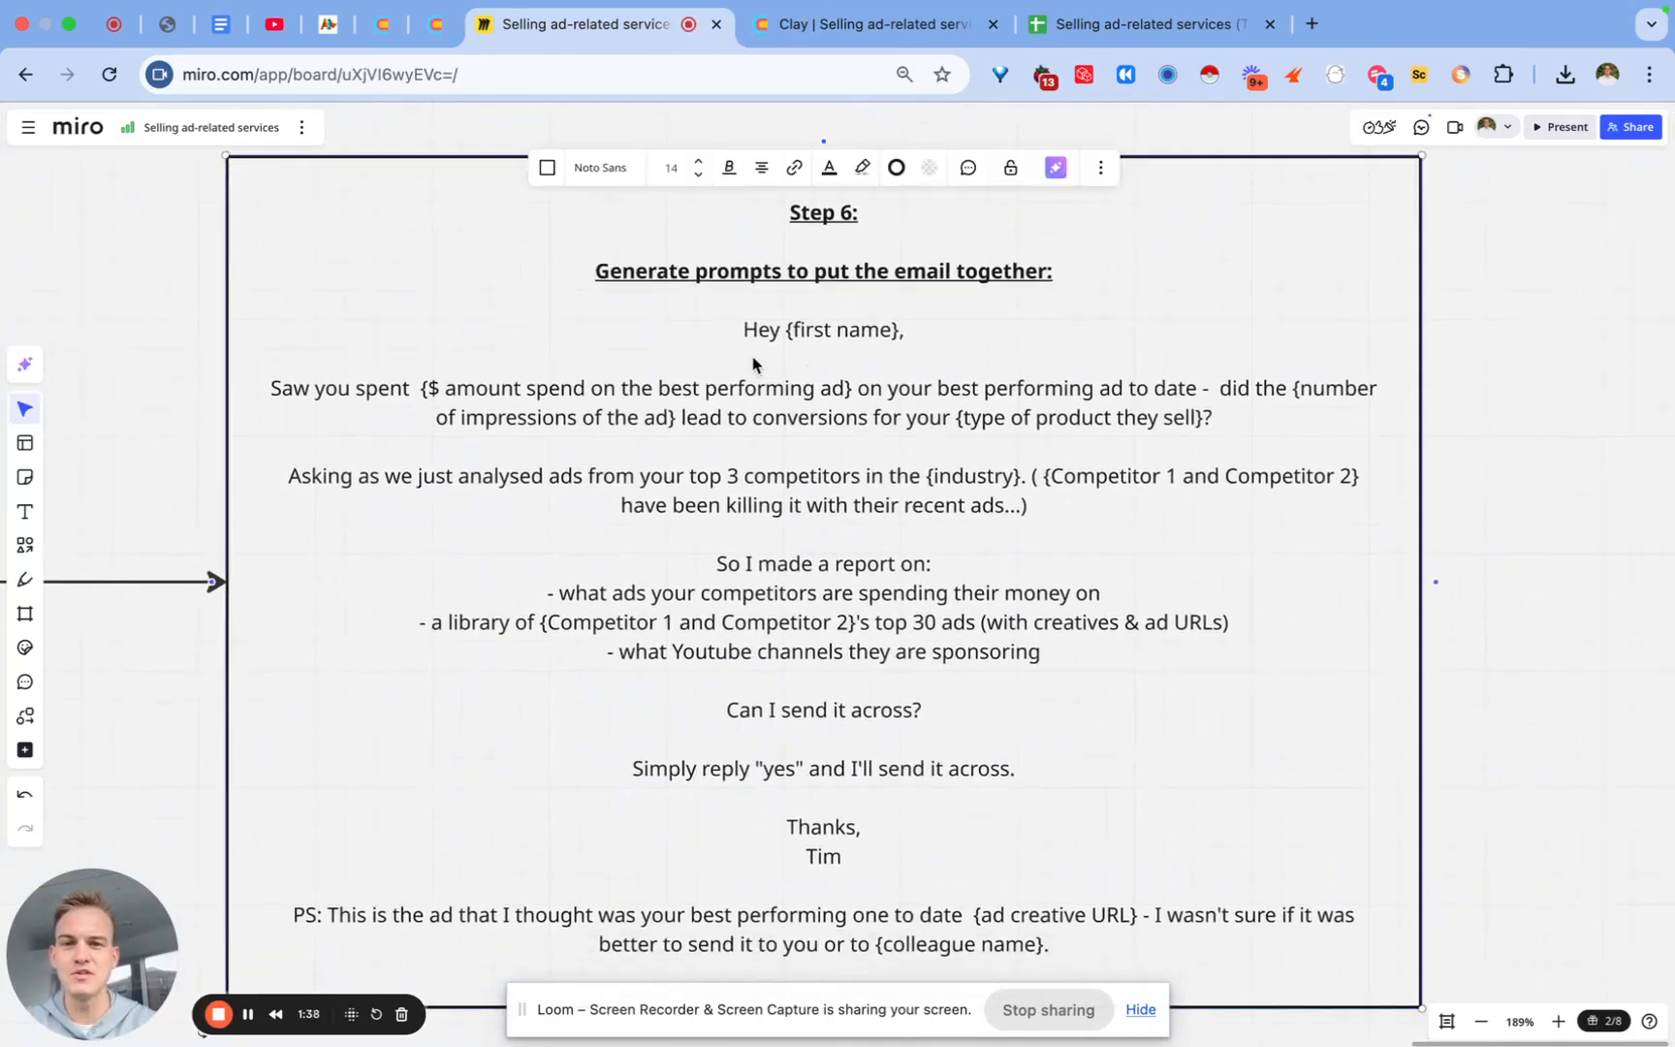
left_click(744, 329)
left_click_drag(743, 329, 1170, 950)
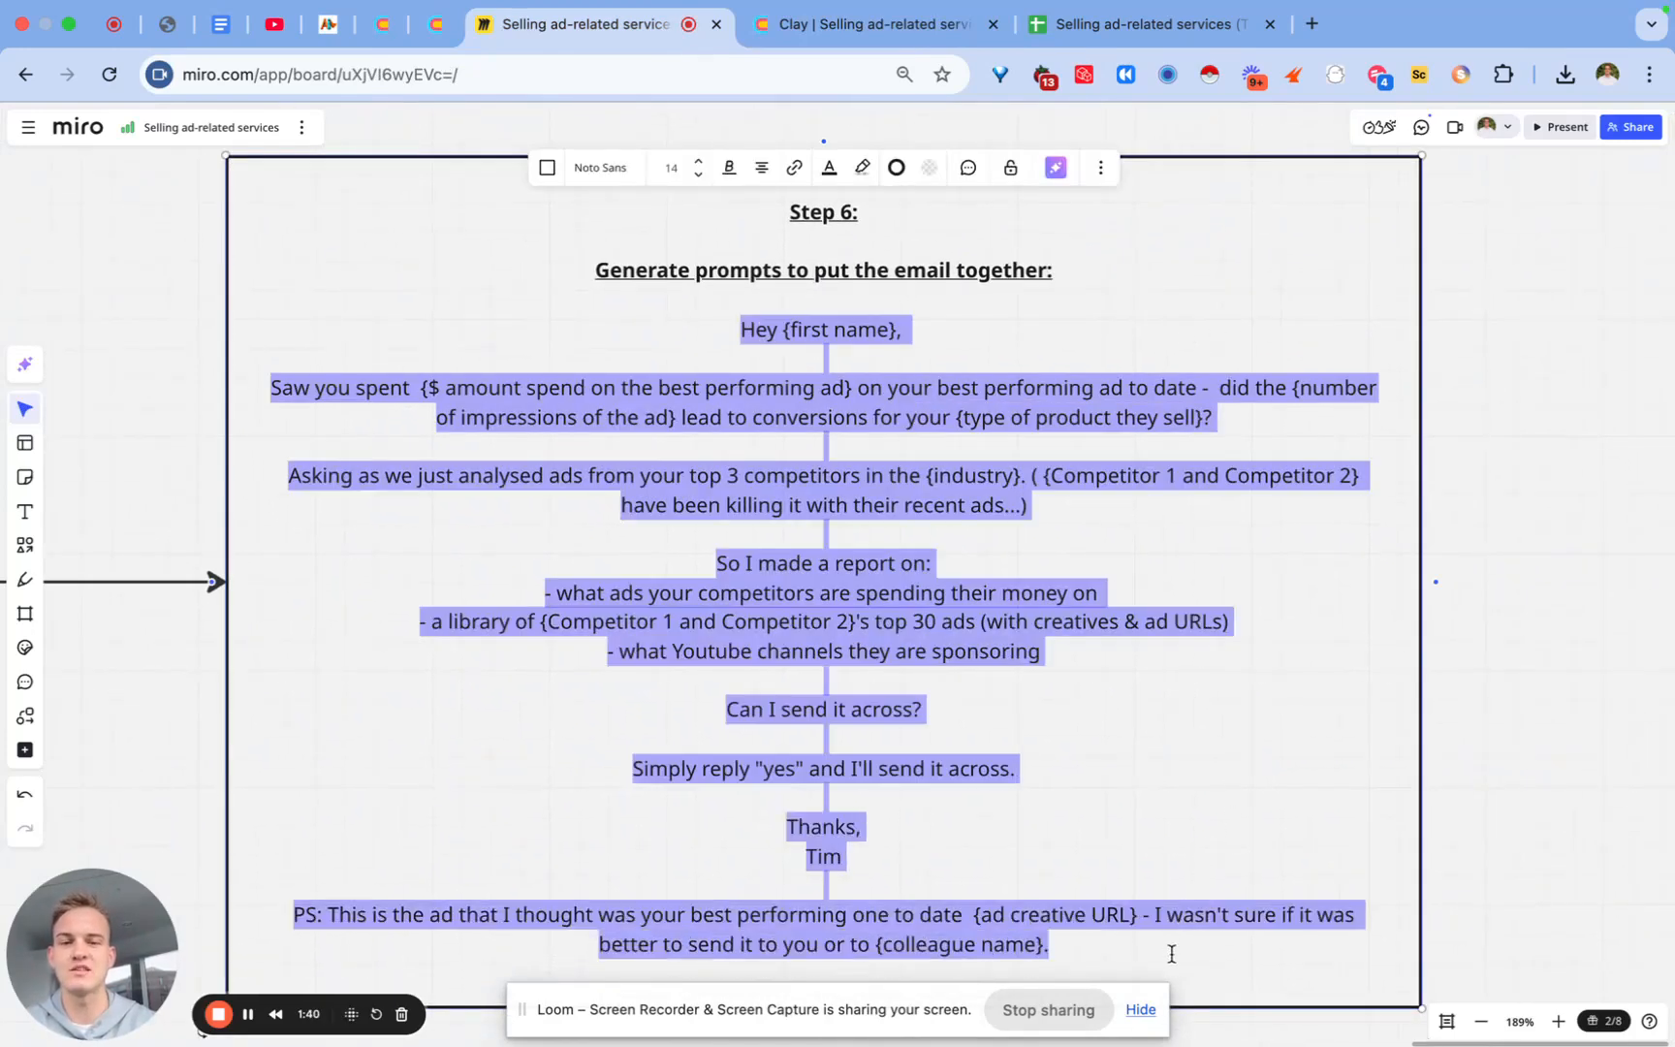
left_click(1141, 869)
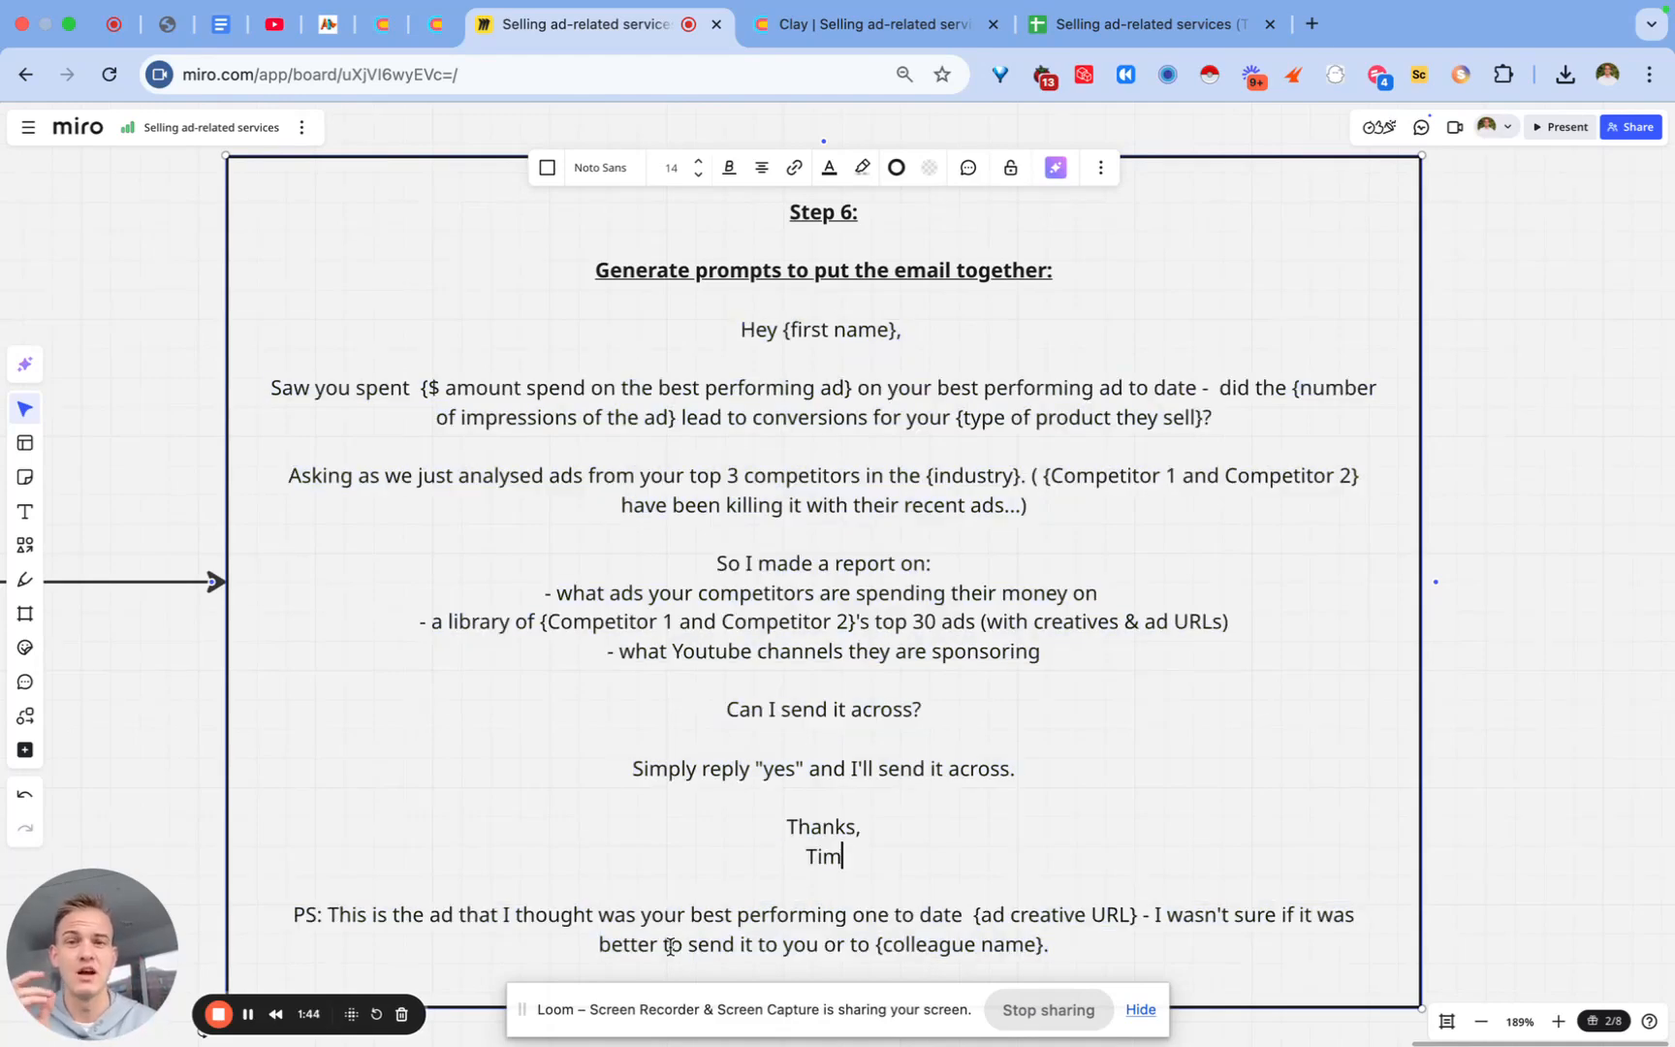
left_click_drag(1073, 948, 709, 340)
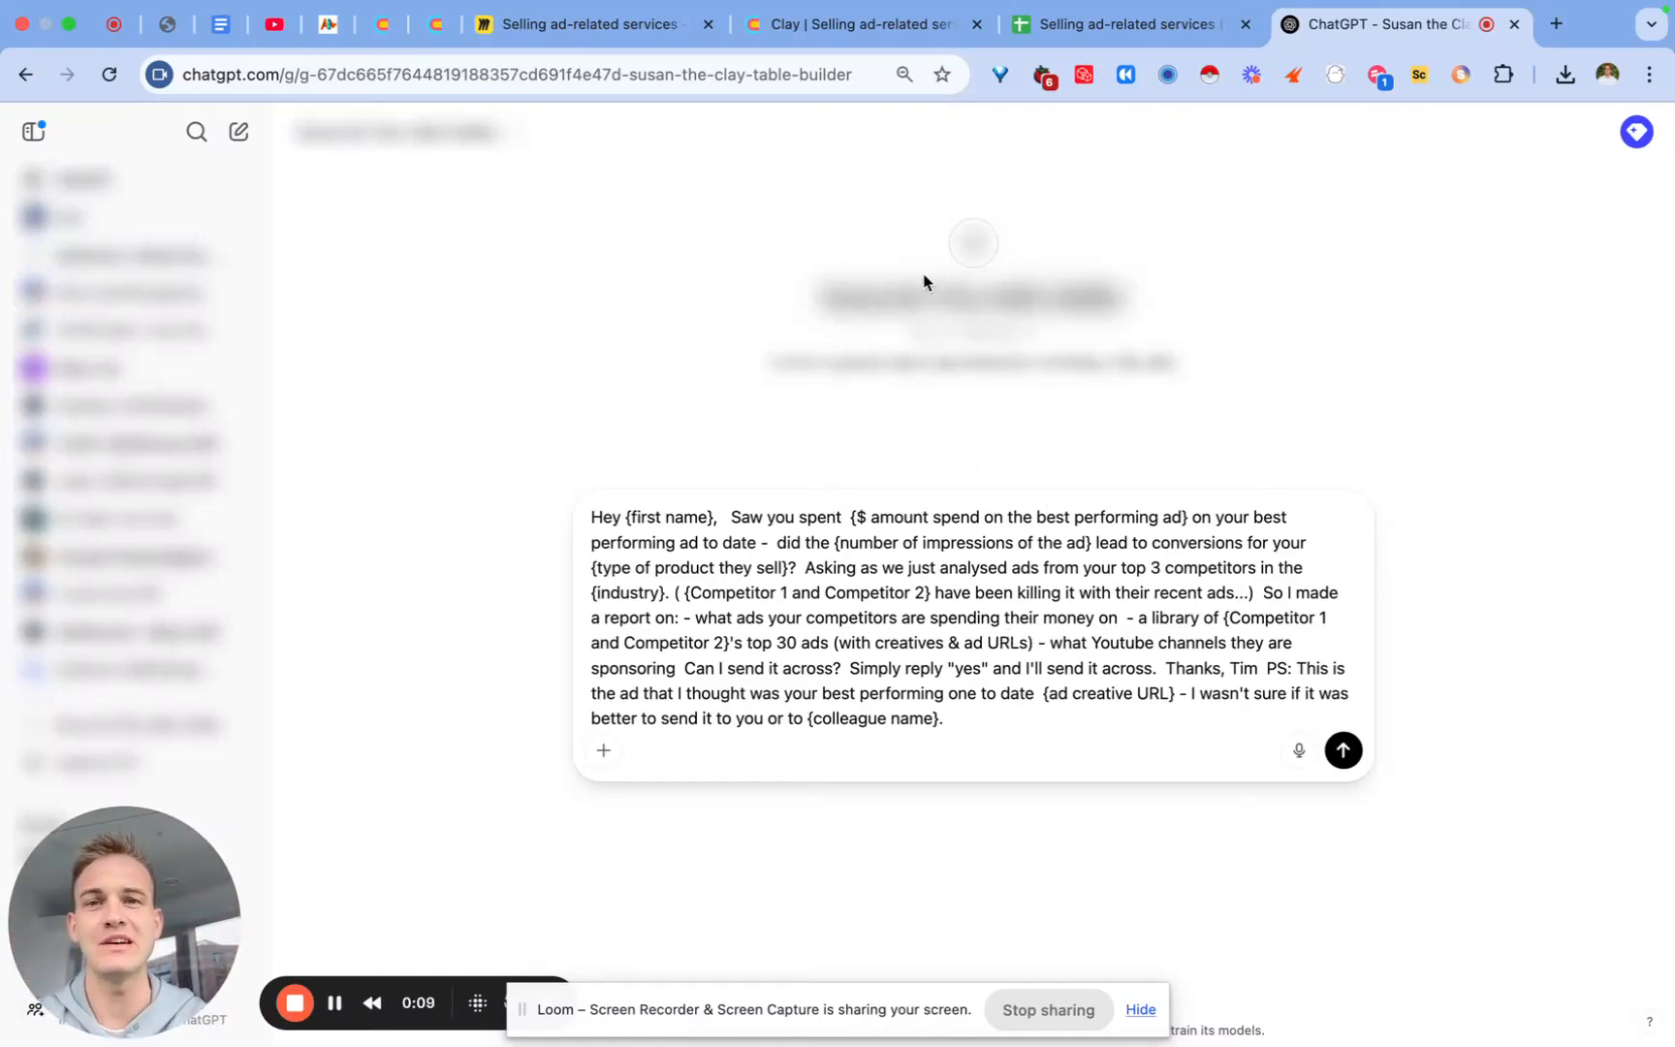
Step: Recheck the Miro email template, then submit the pasted email to the Clay table builder GPT
left_click(623, 29)
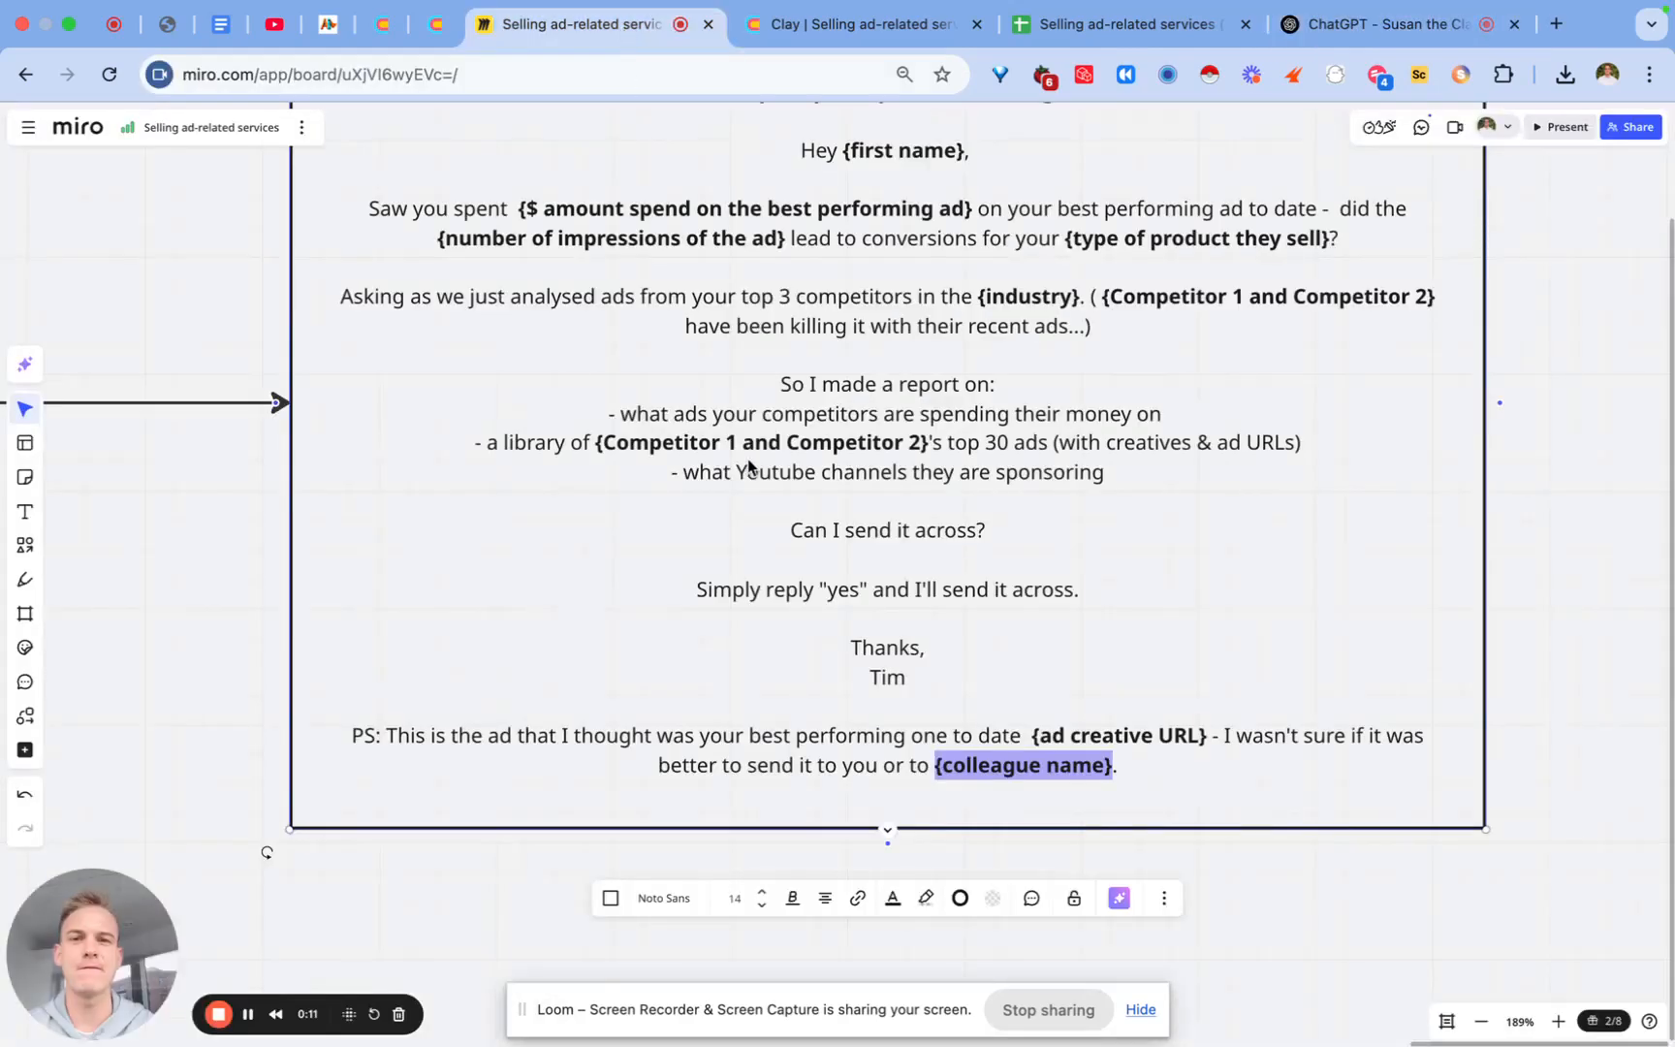
scroll(557, 572, "up", 2)
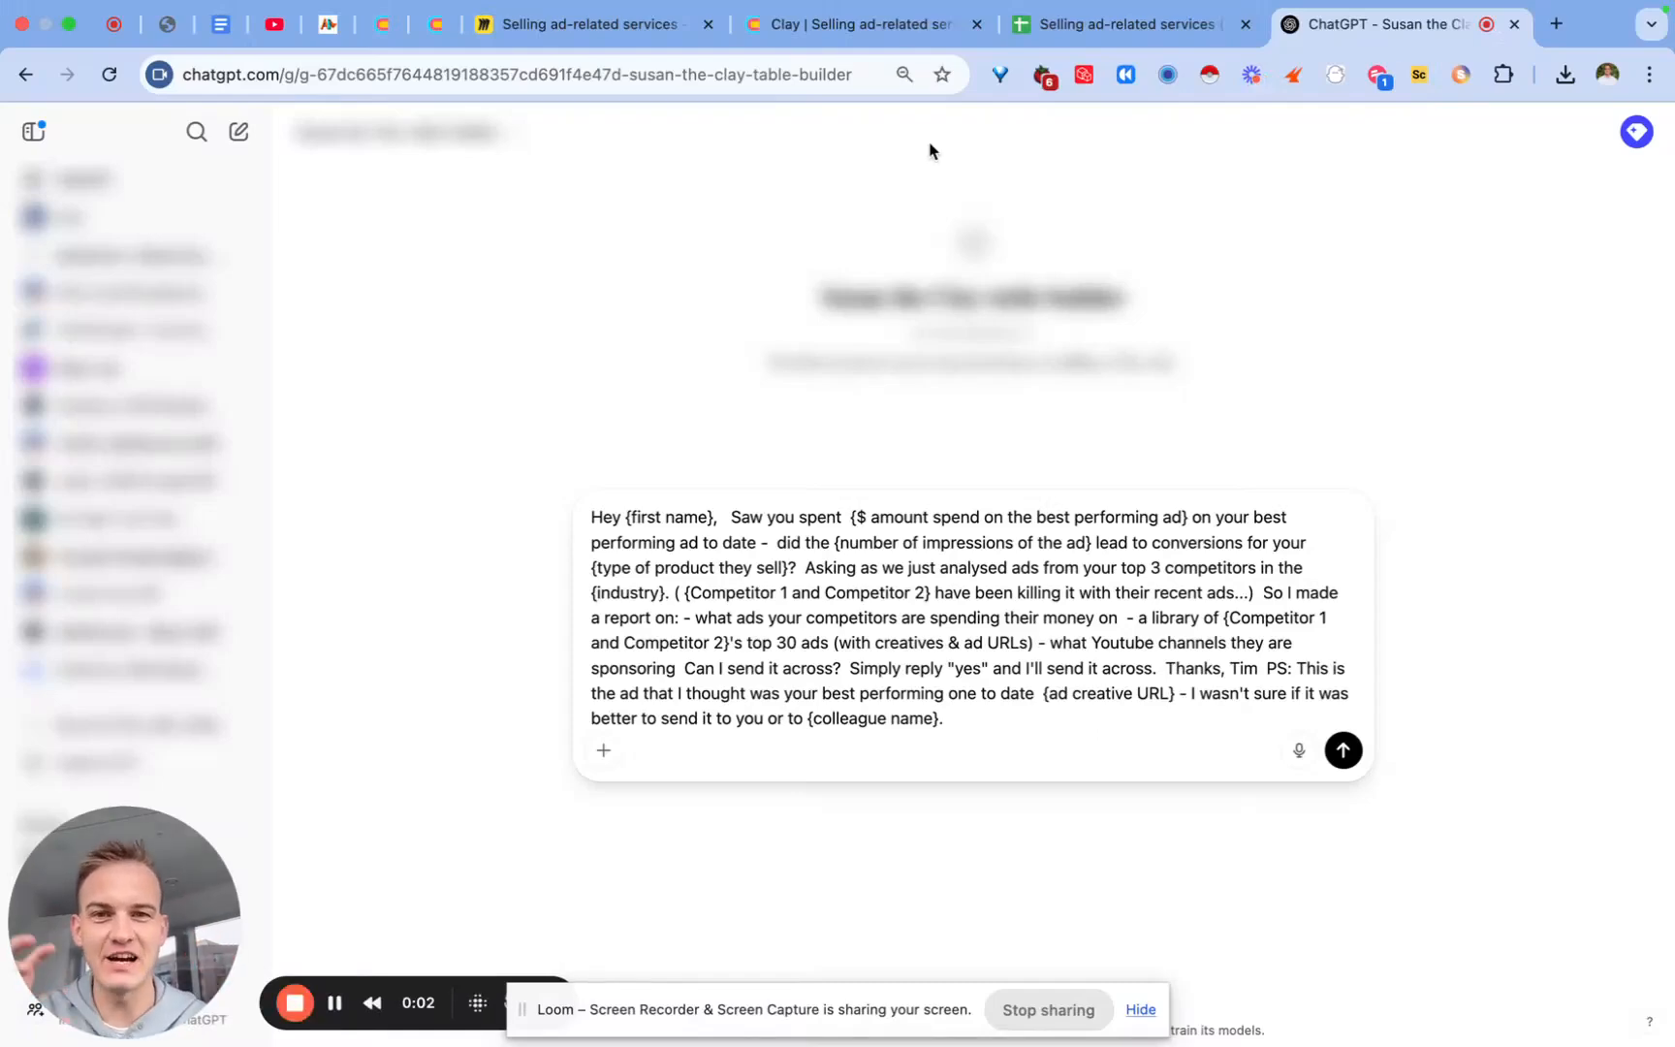
left_click(616, 39)
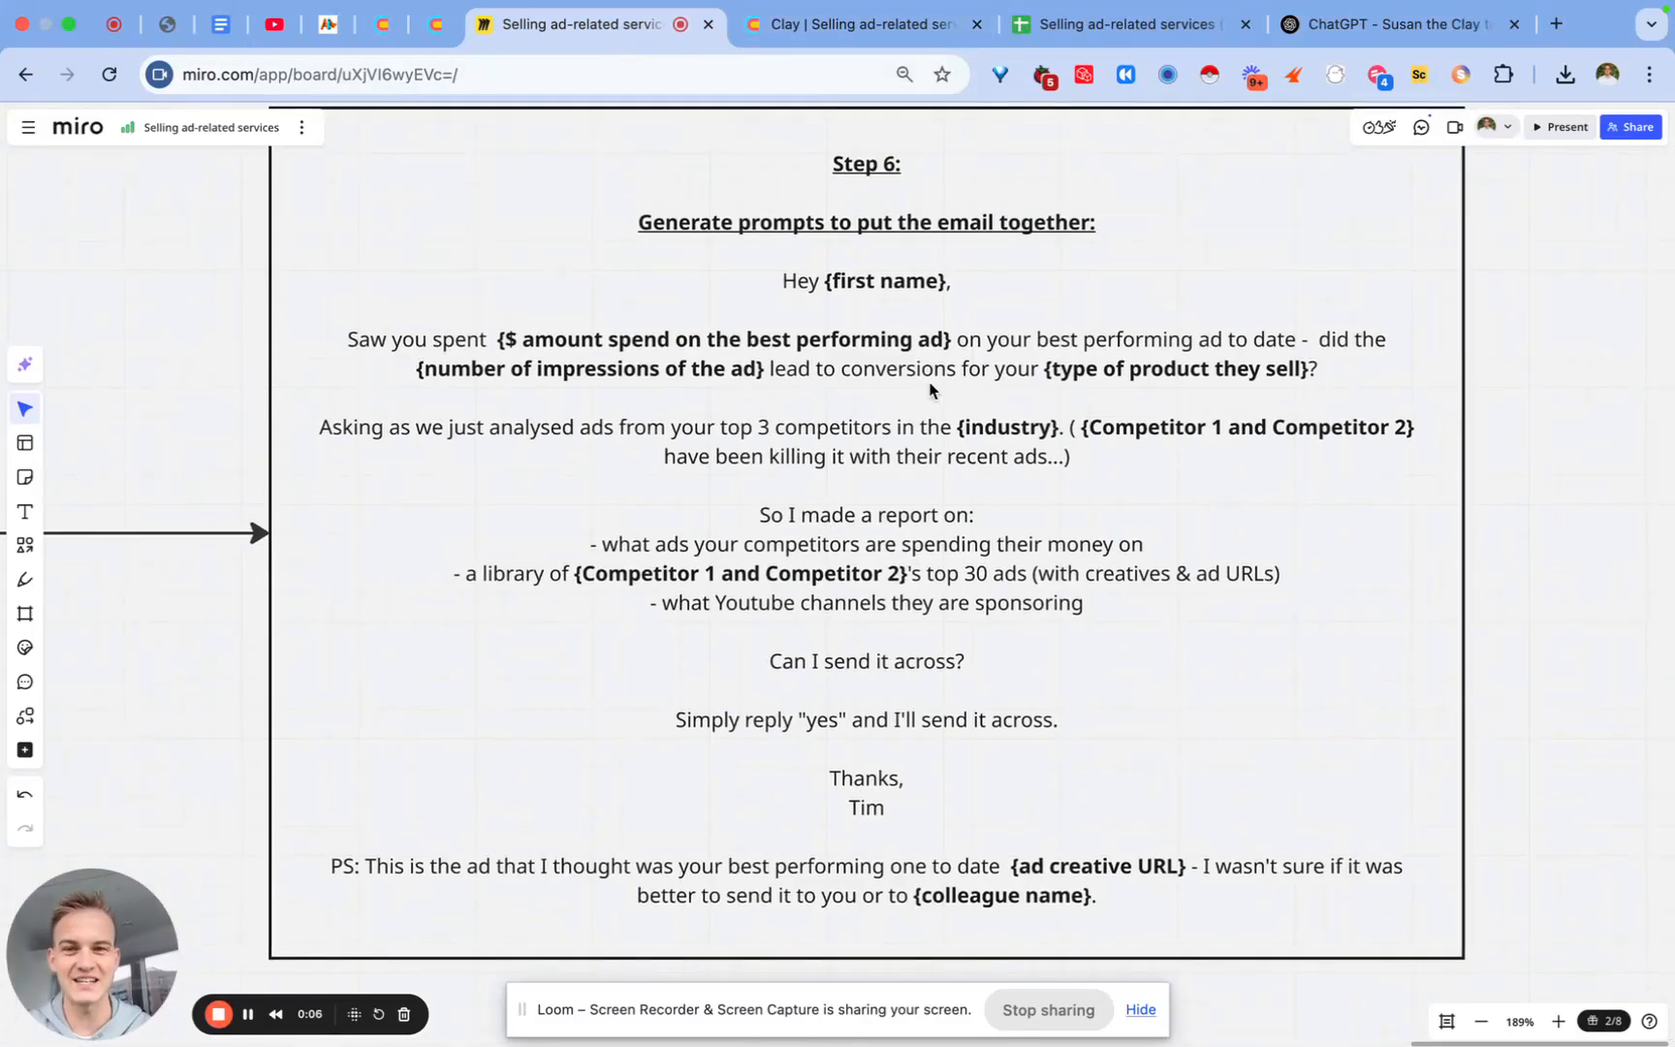
left_click(1369, 41)
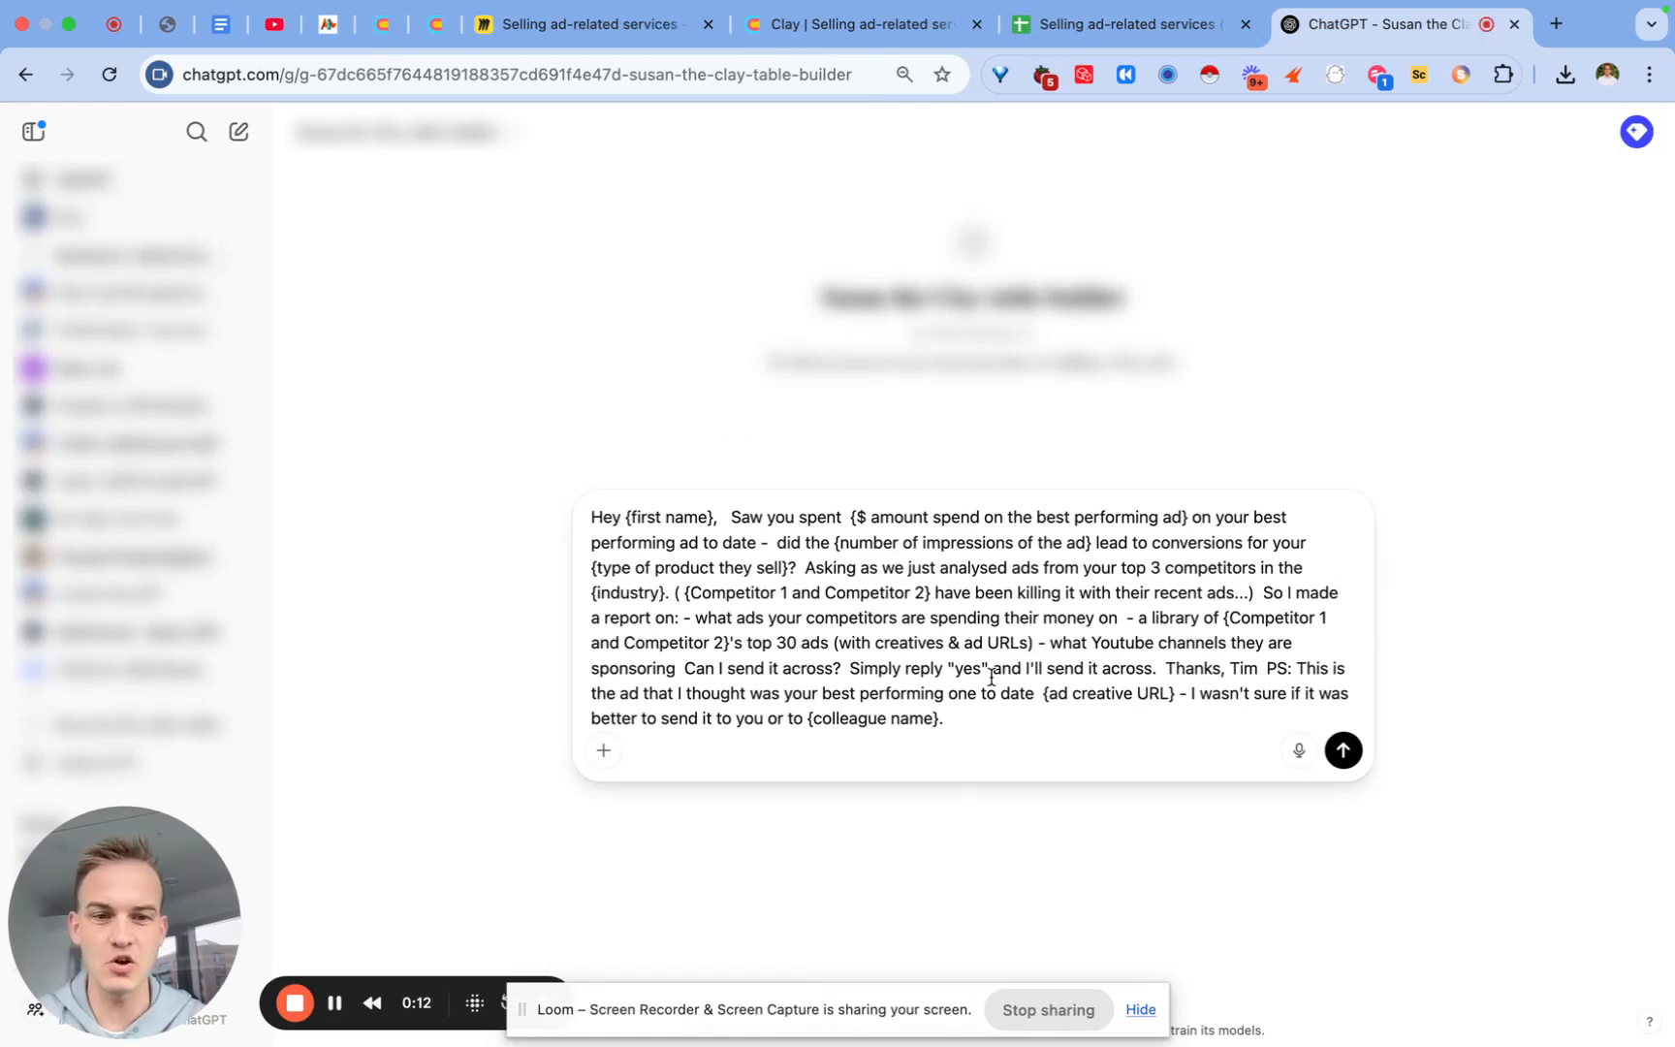
left_click(1343, 750)
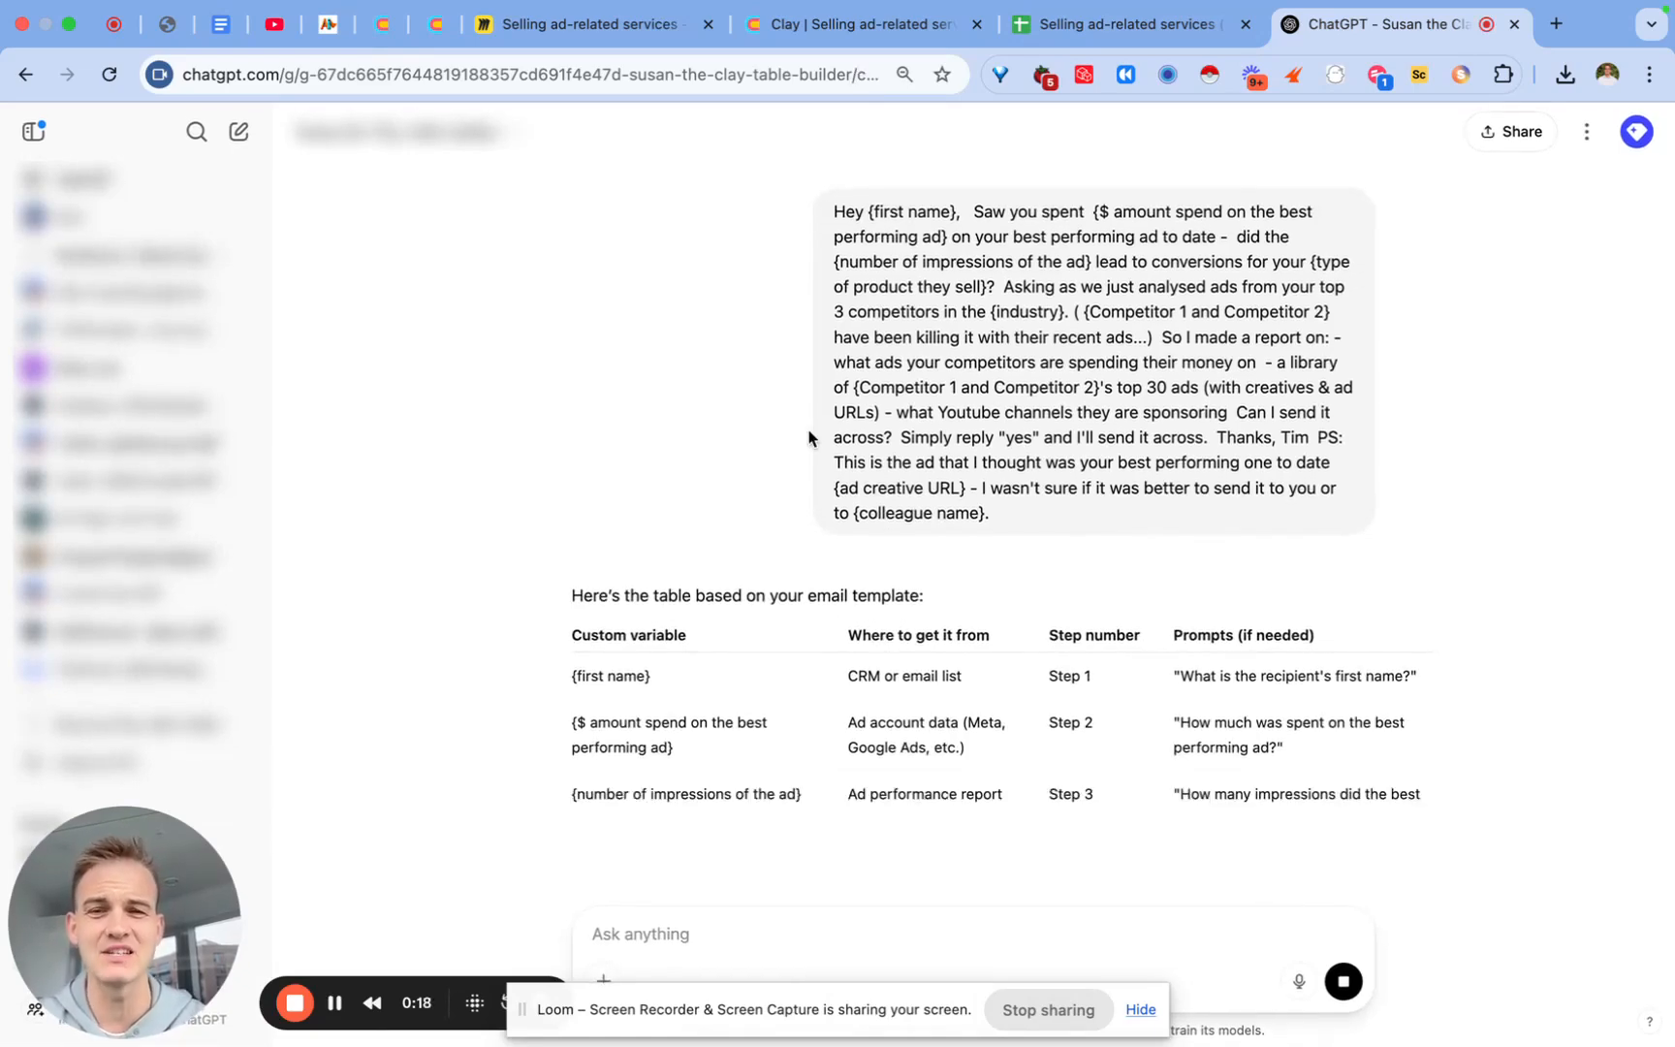
Step: Scroll through ChatGPT's generated variable table, highlighting its variable rows
scroll(809, 438, "down", 3)
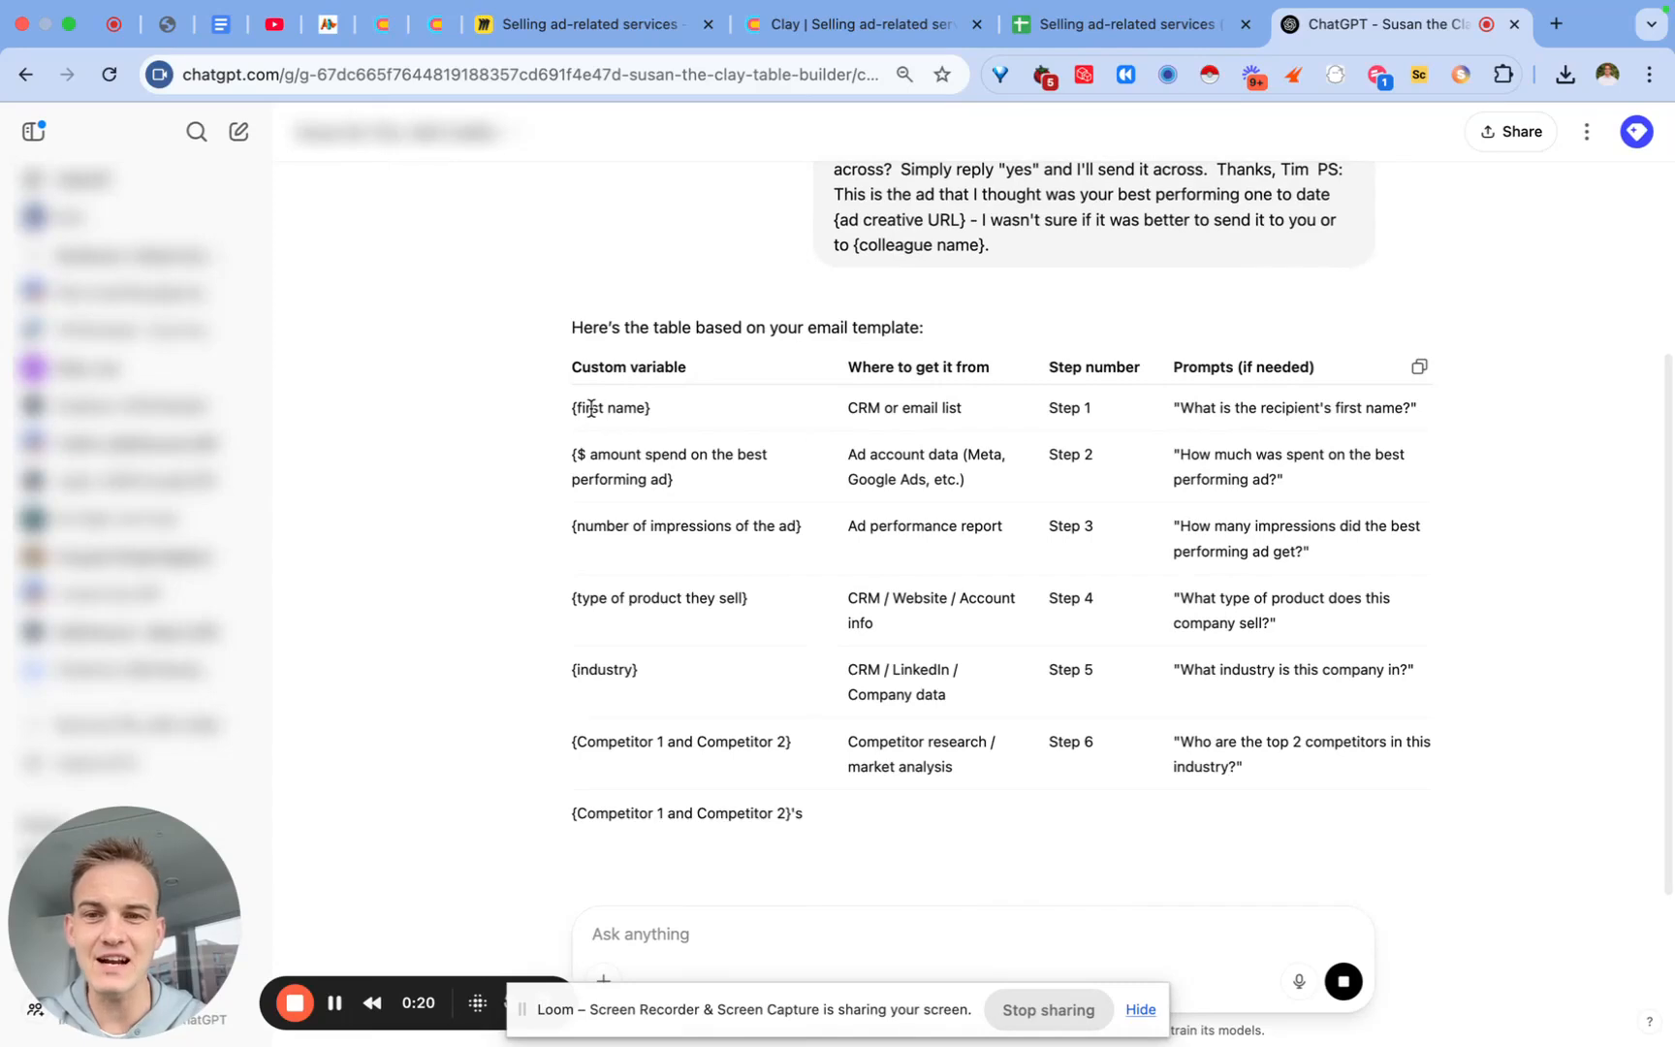
left_click_drag(573, 407, 649, 739)
left_click(649, 768)
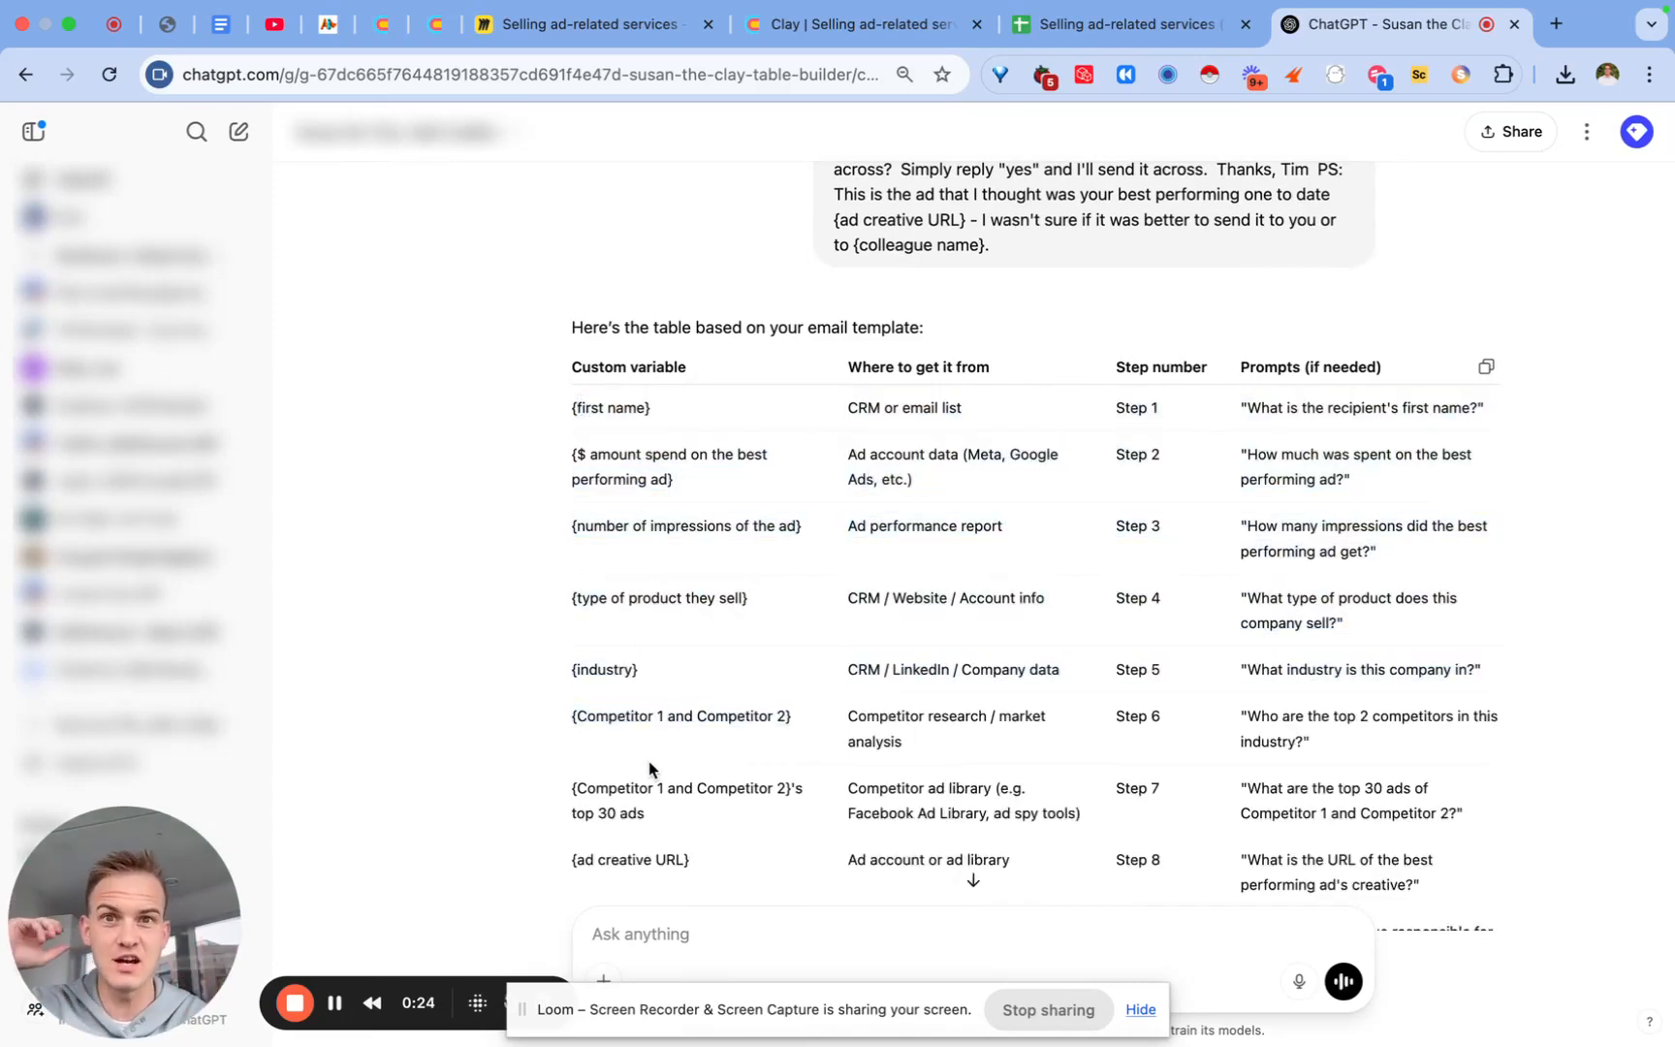
scroll(654, 437, "down", 2)
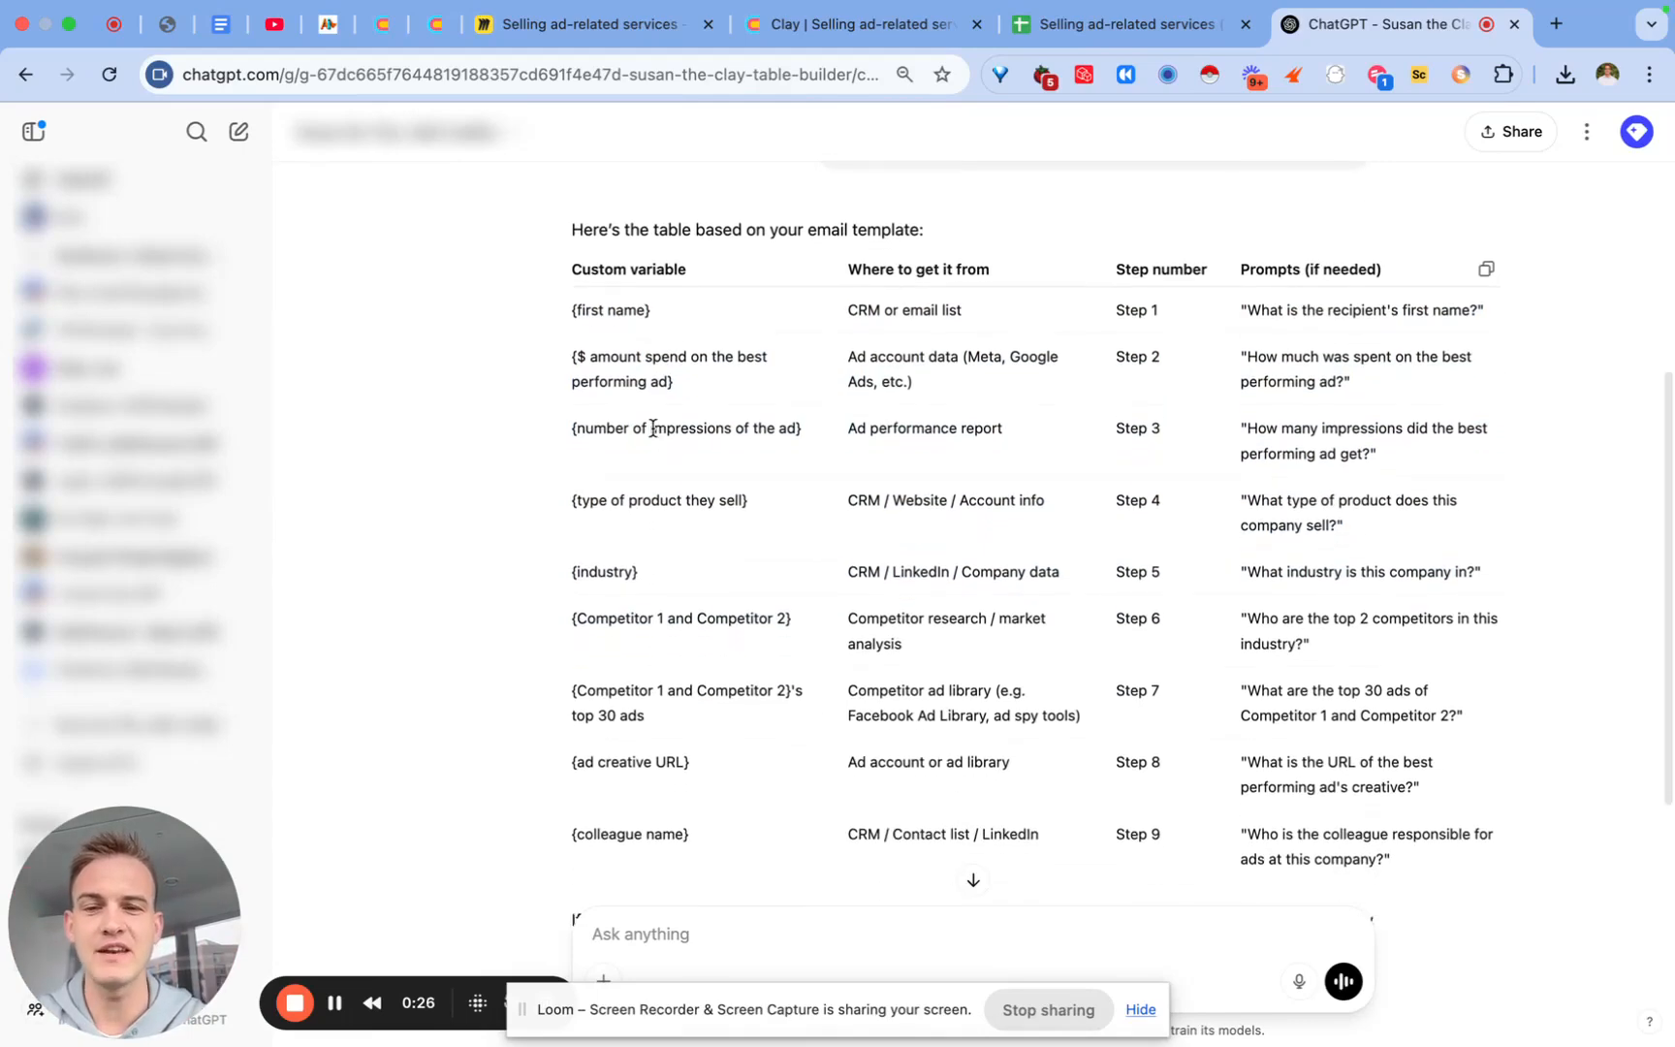
left_click_drag(581, 310, 616, 715)
scroll(669, 349, "down", 1)
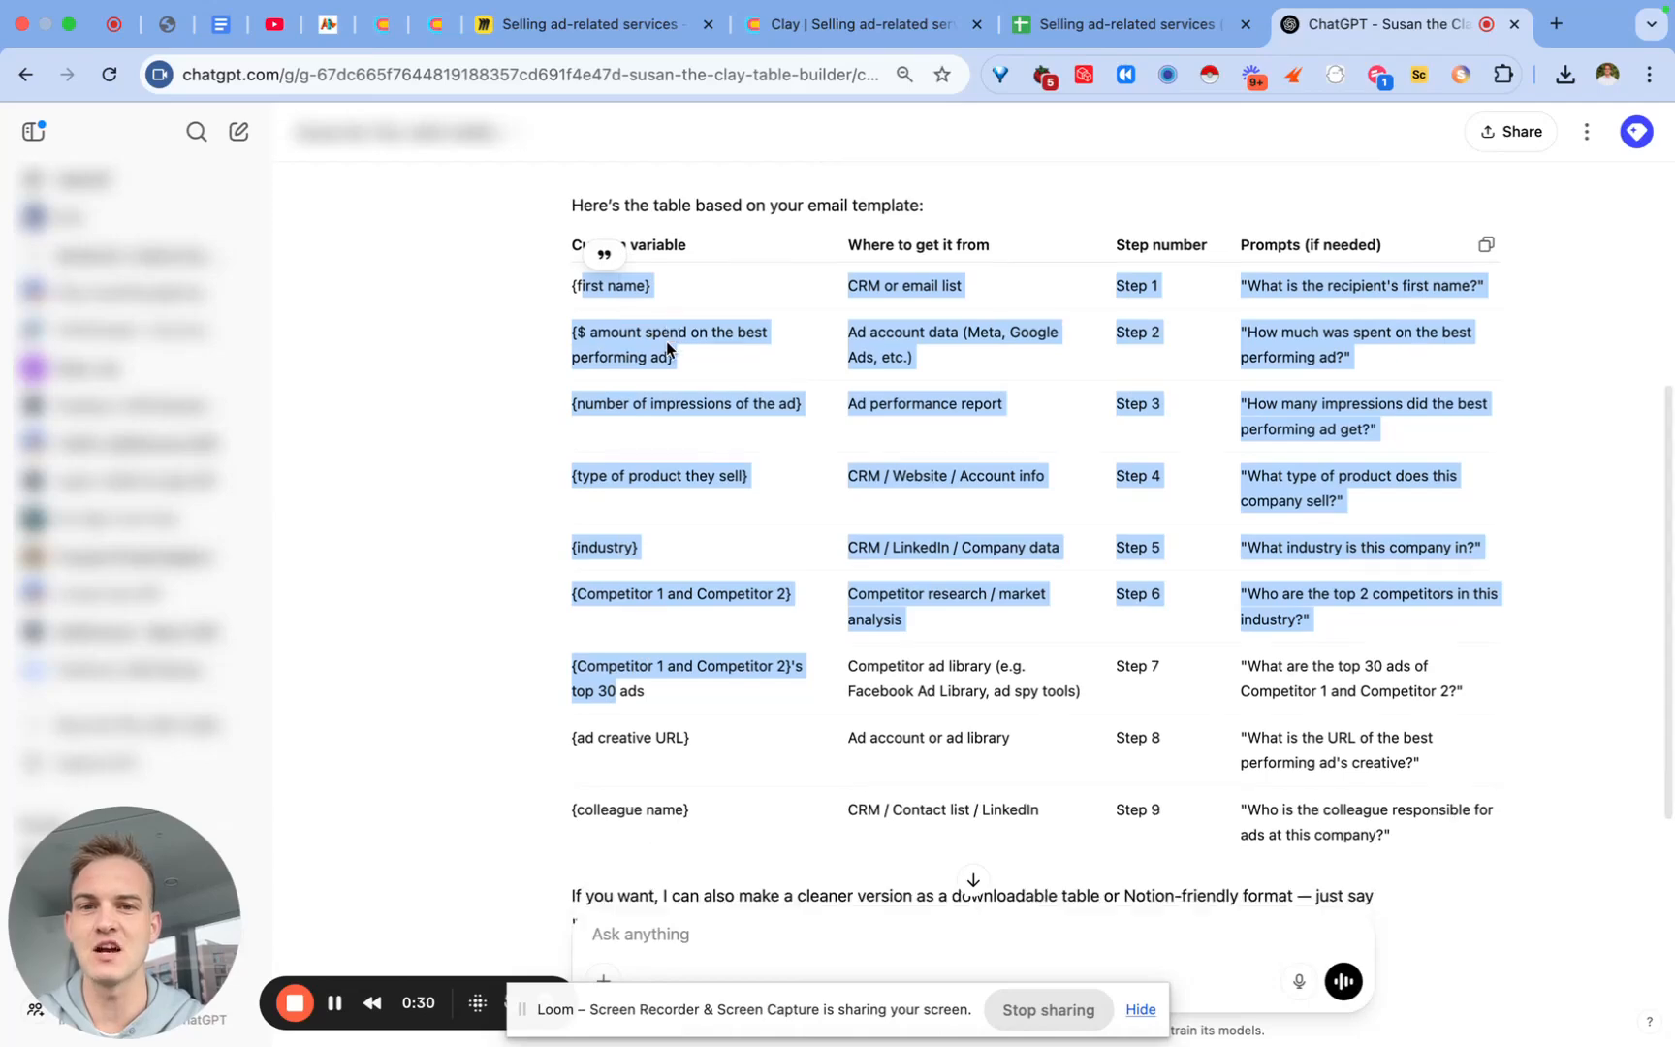
left_click(700, 277)
scroll(703, 280, "up", 3)
scroll(702, 280, "down", 4)
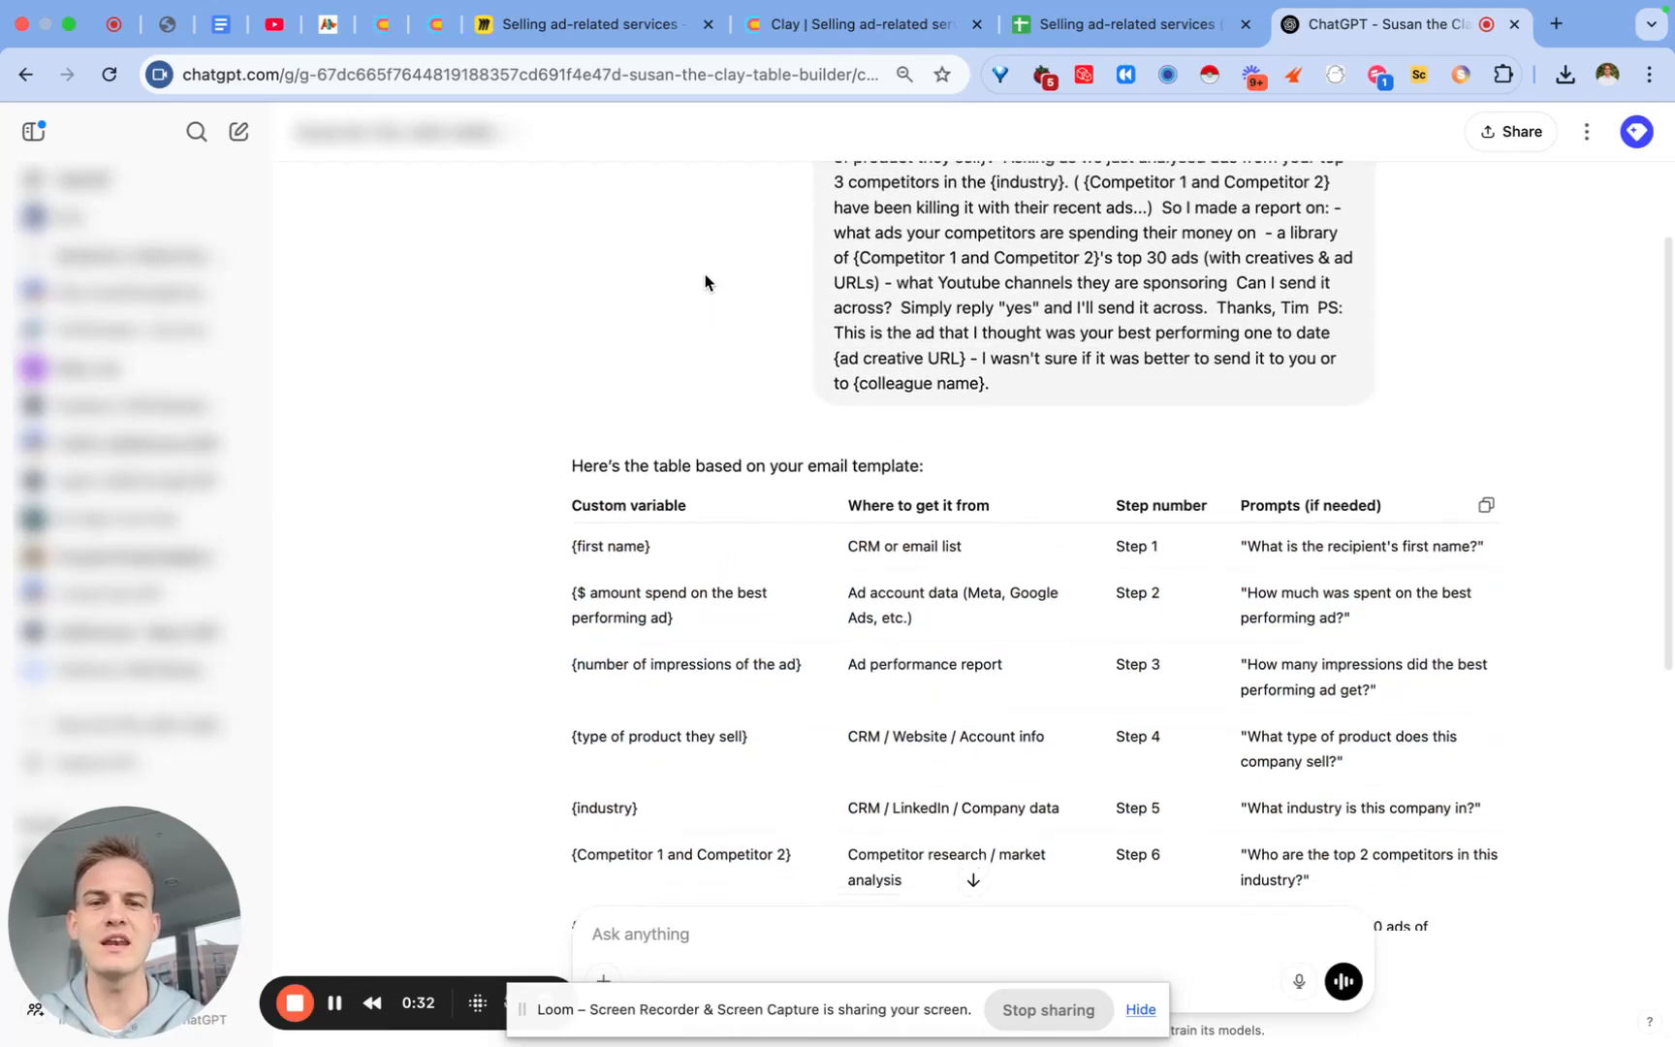
scroll(706, 276, "down", 1)
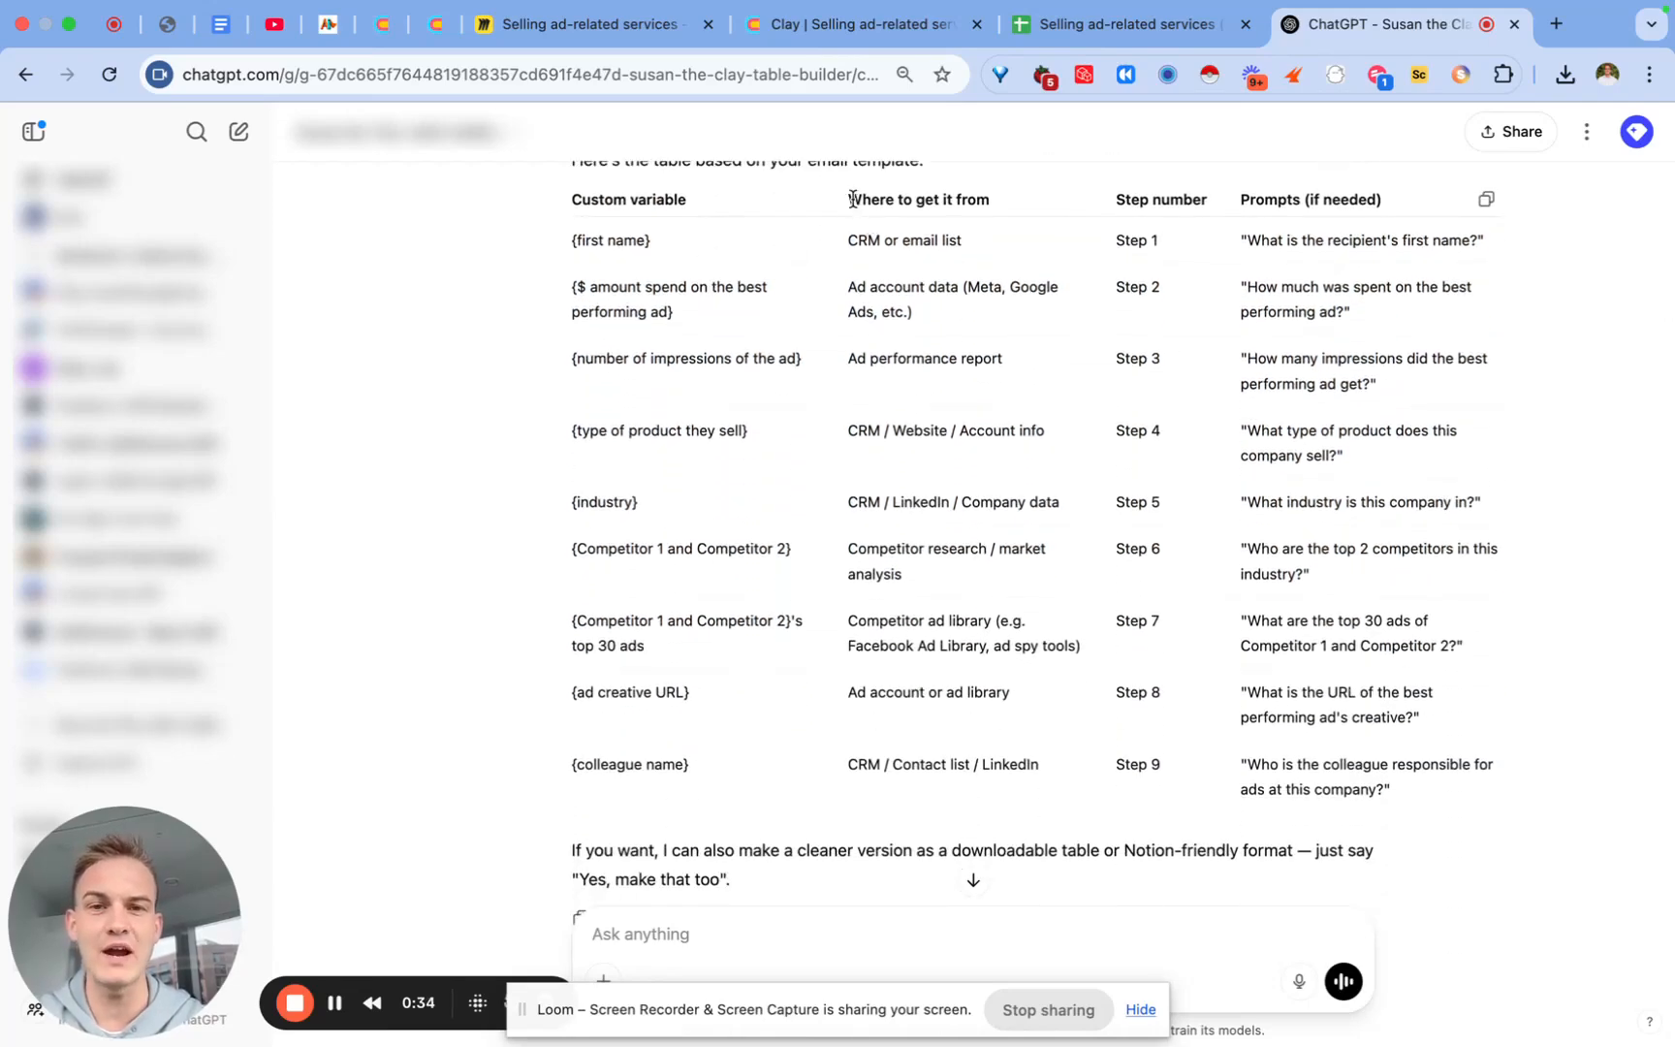
Step: Highlight the Where to get it from, Step number and Prompts (if needed) headers, then go to Google Sheets
left_click_drag(851, 199, 1003, 199)
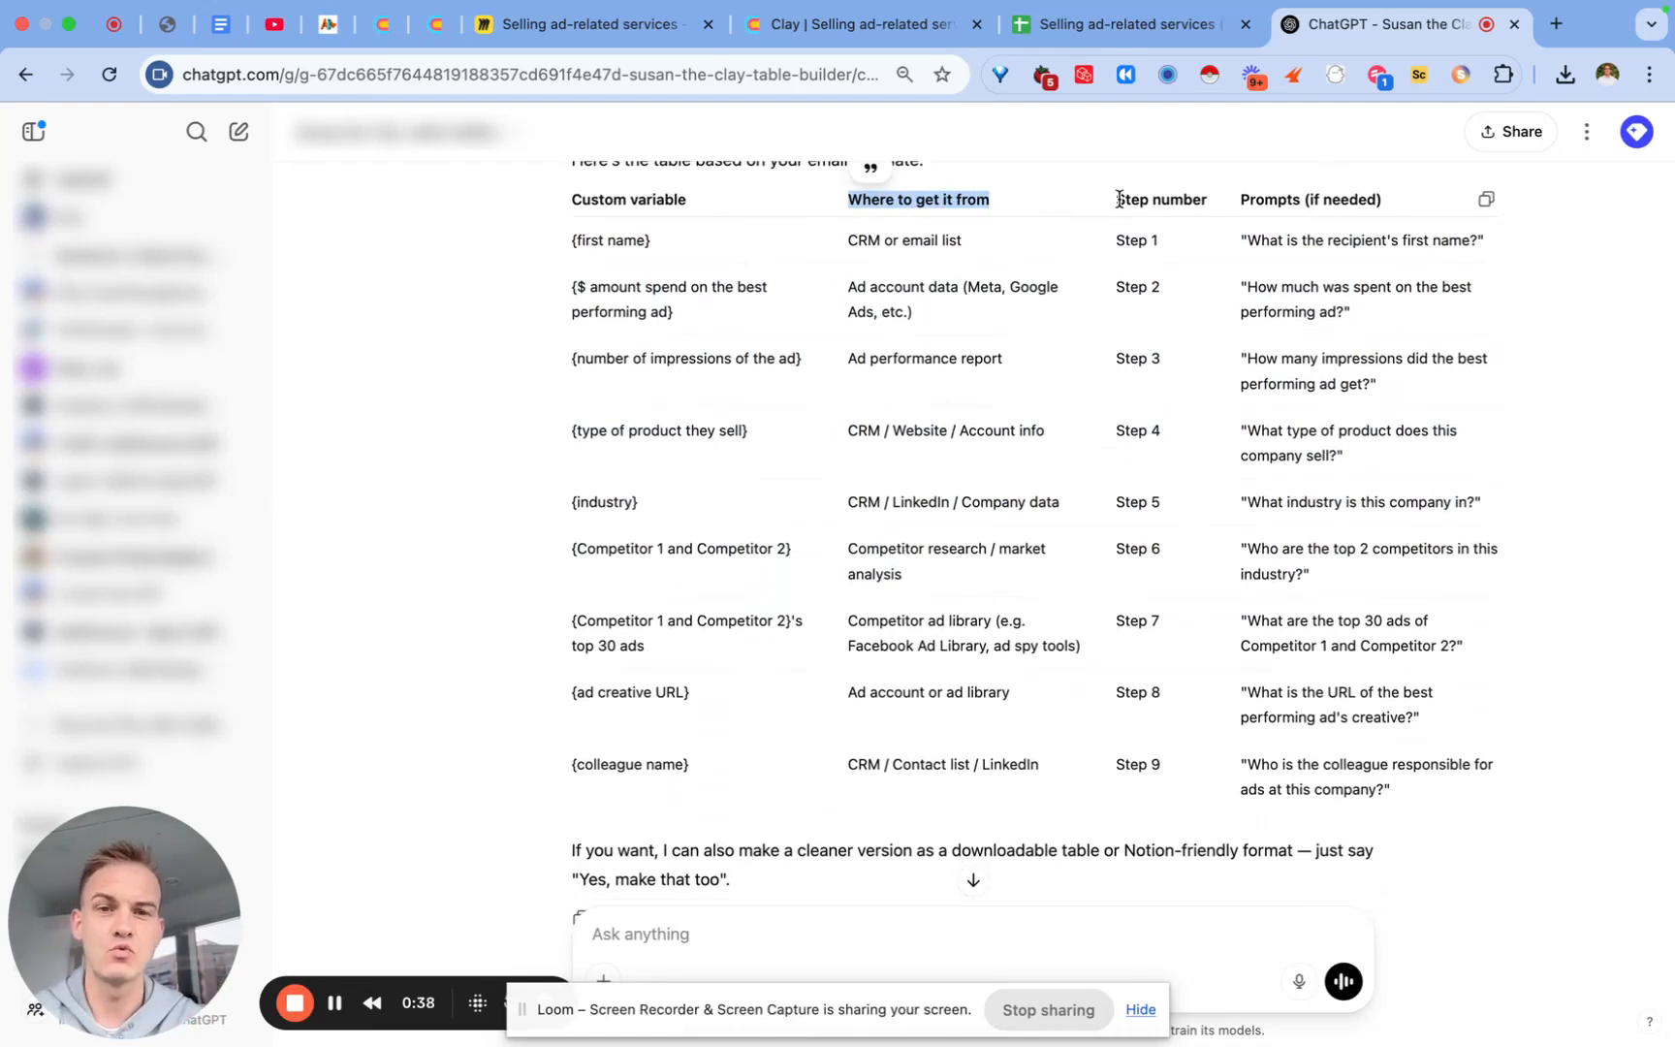
left_click_drag(1118, 199, 1223, 206)
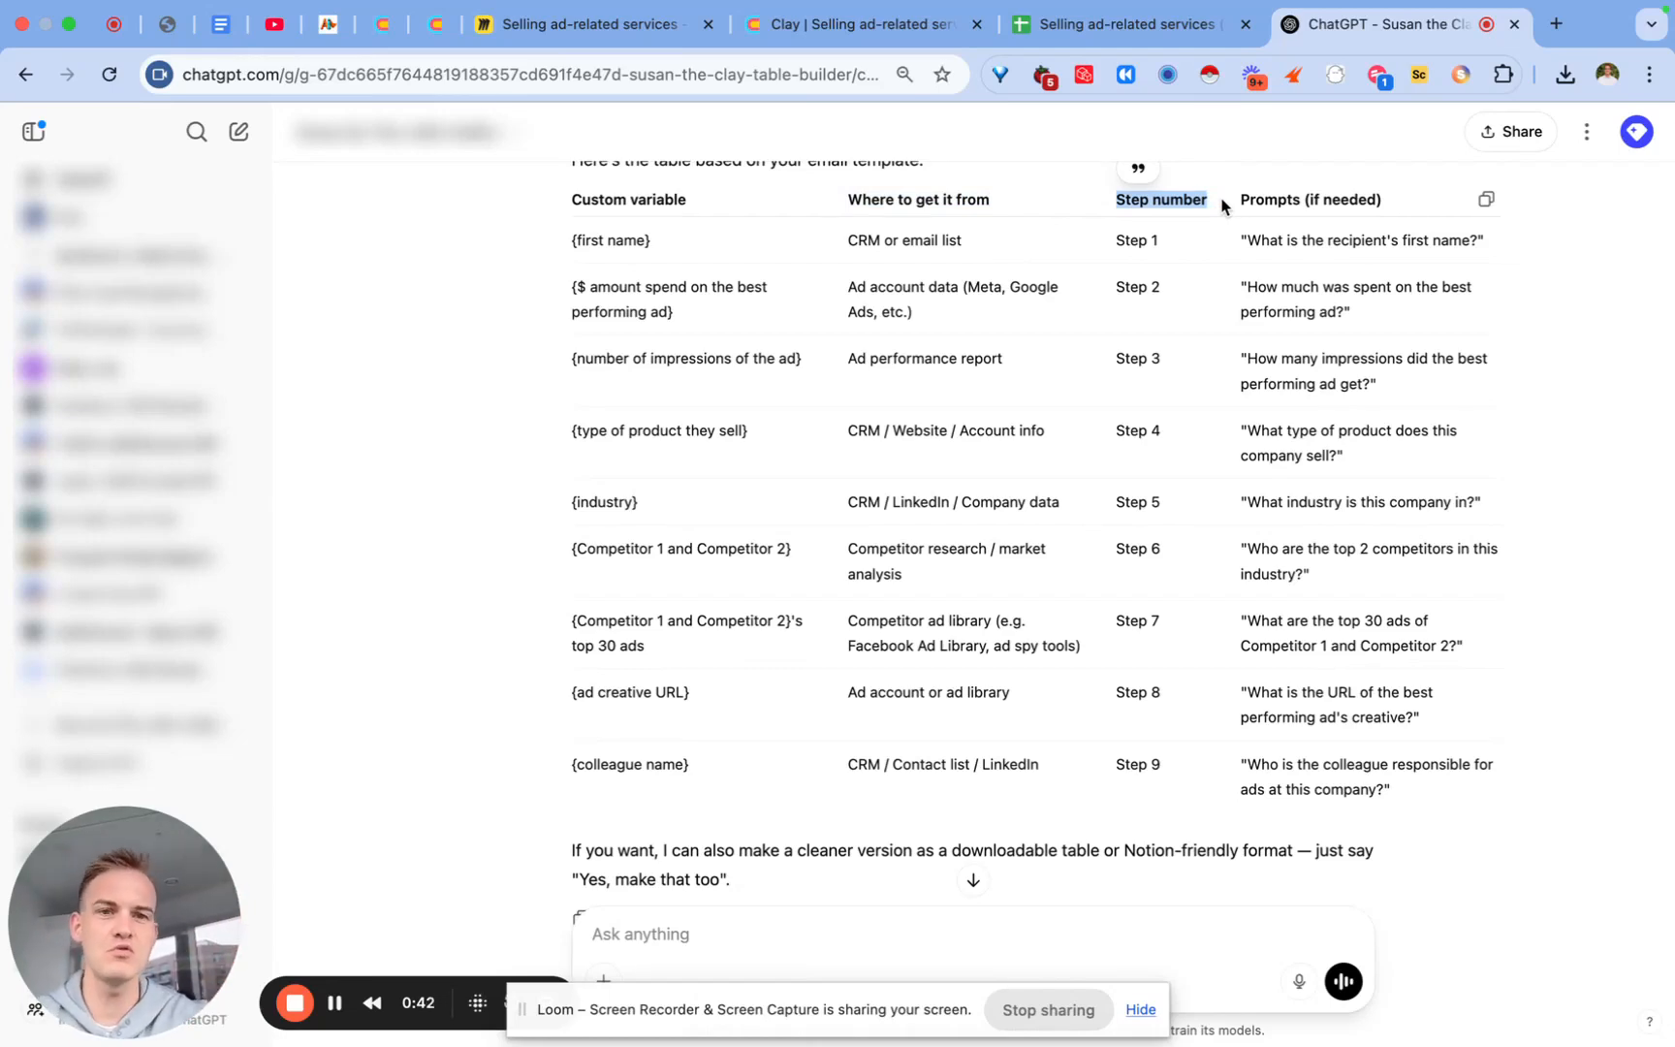
left_click_drag(1242, 200, 1389, 209)
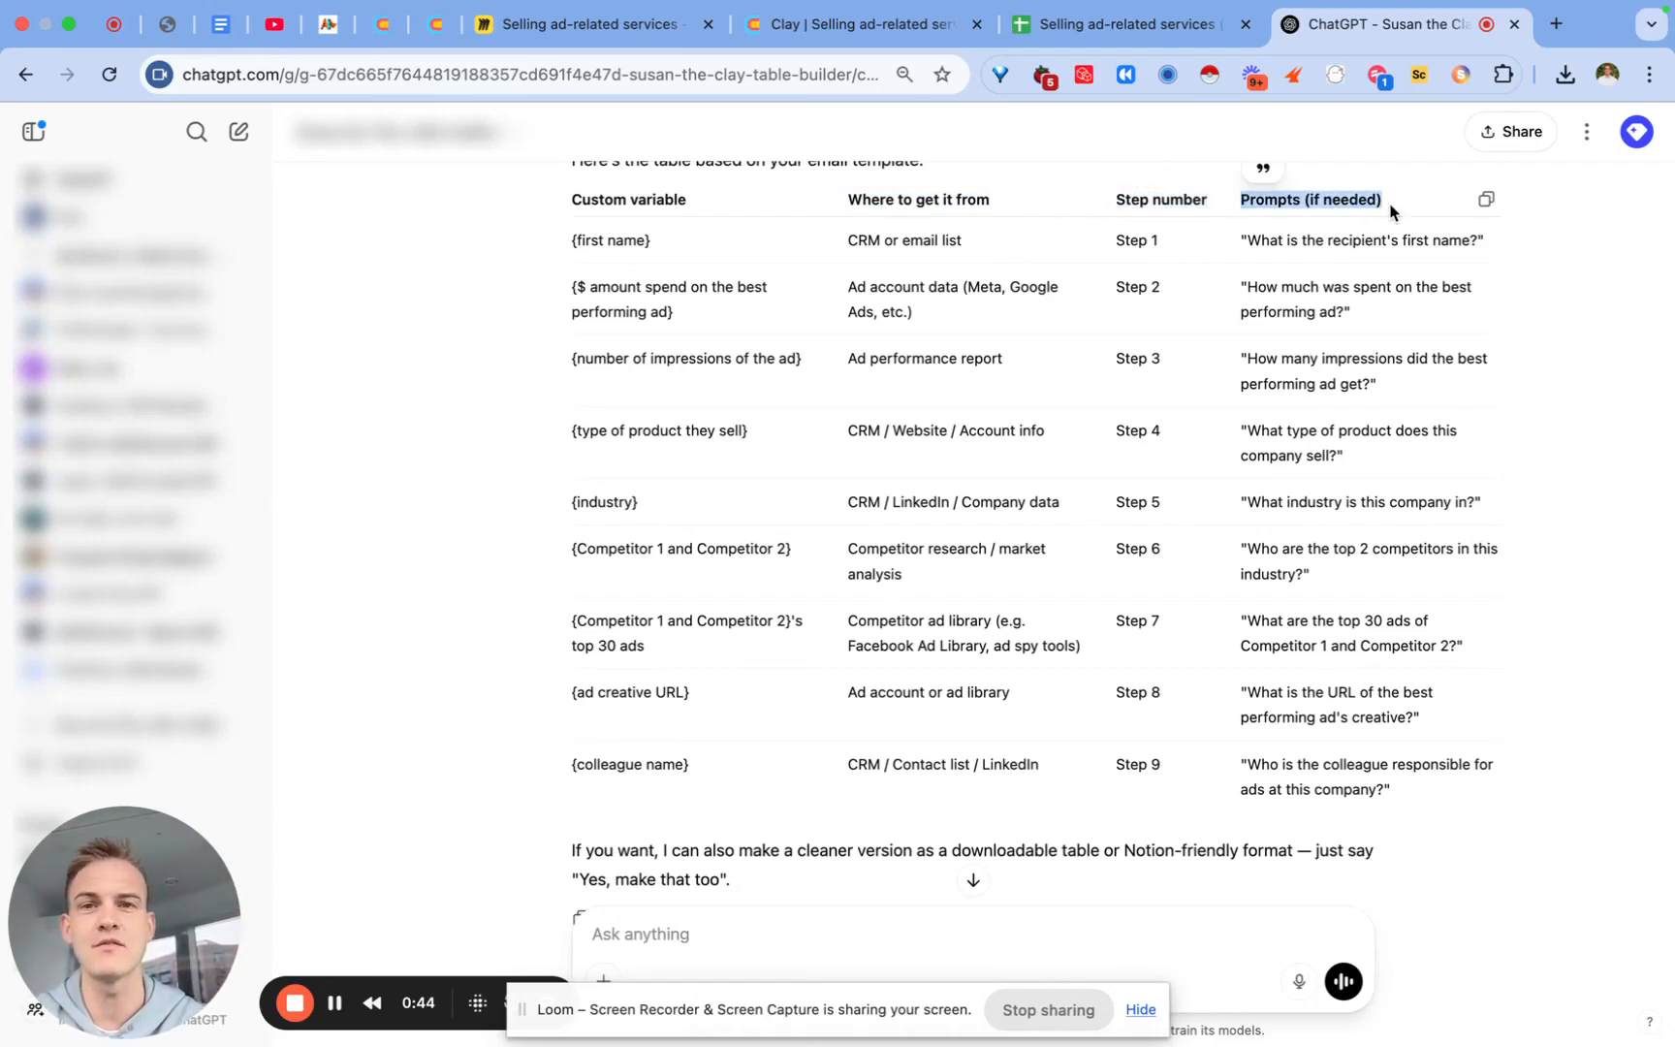
left_click(1114, 24)
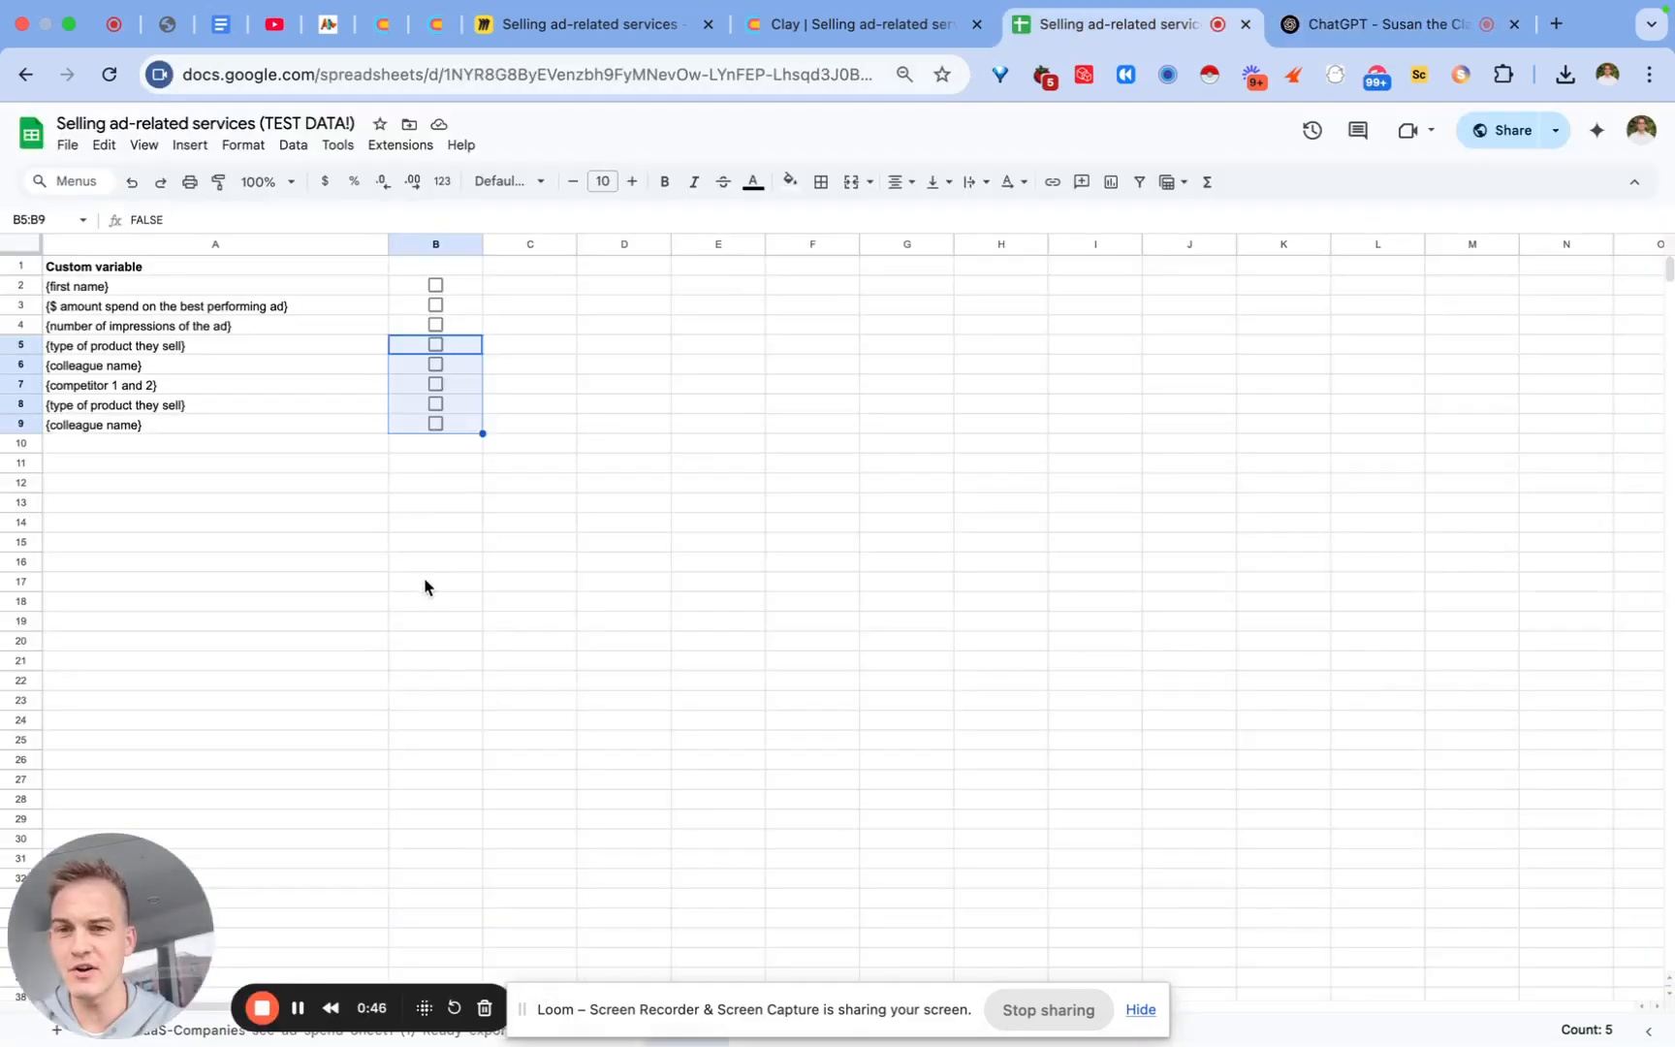
Step: Zoom the sheet to 125% and tick the {first name} checkbox in B2
left_click(424, 581)
key("super+equal")
key("super+equal")
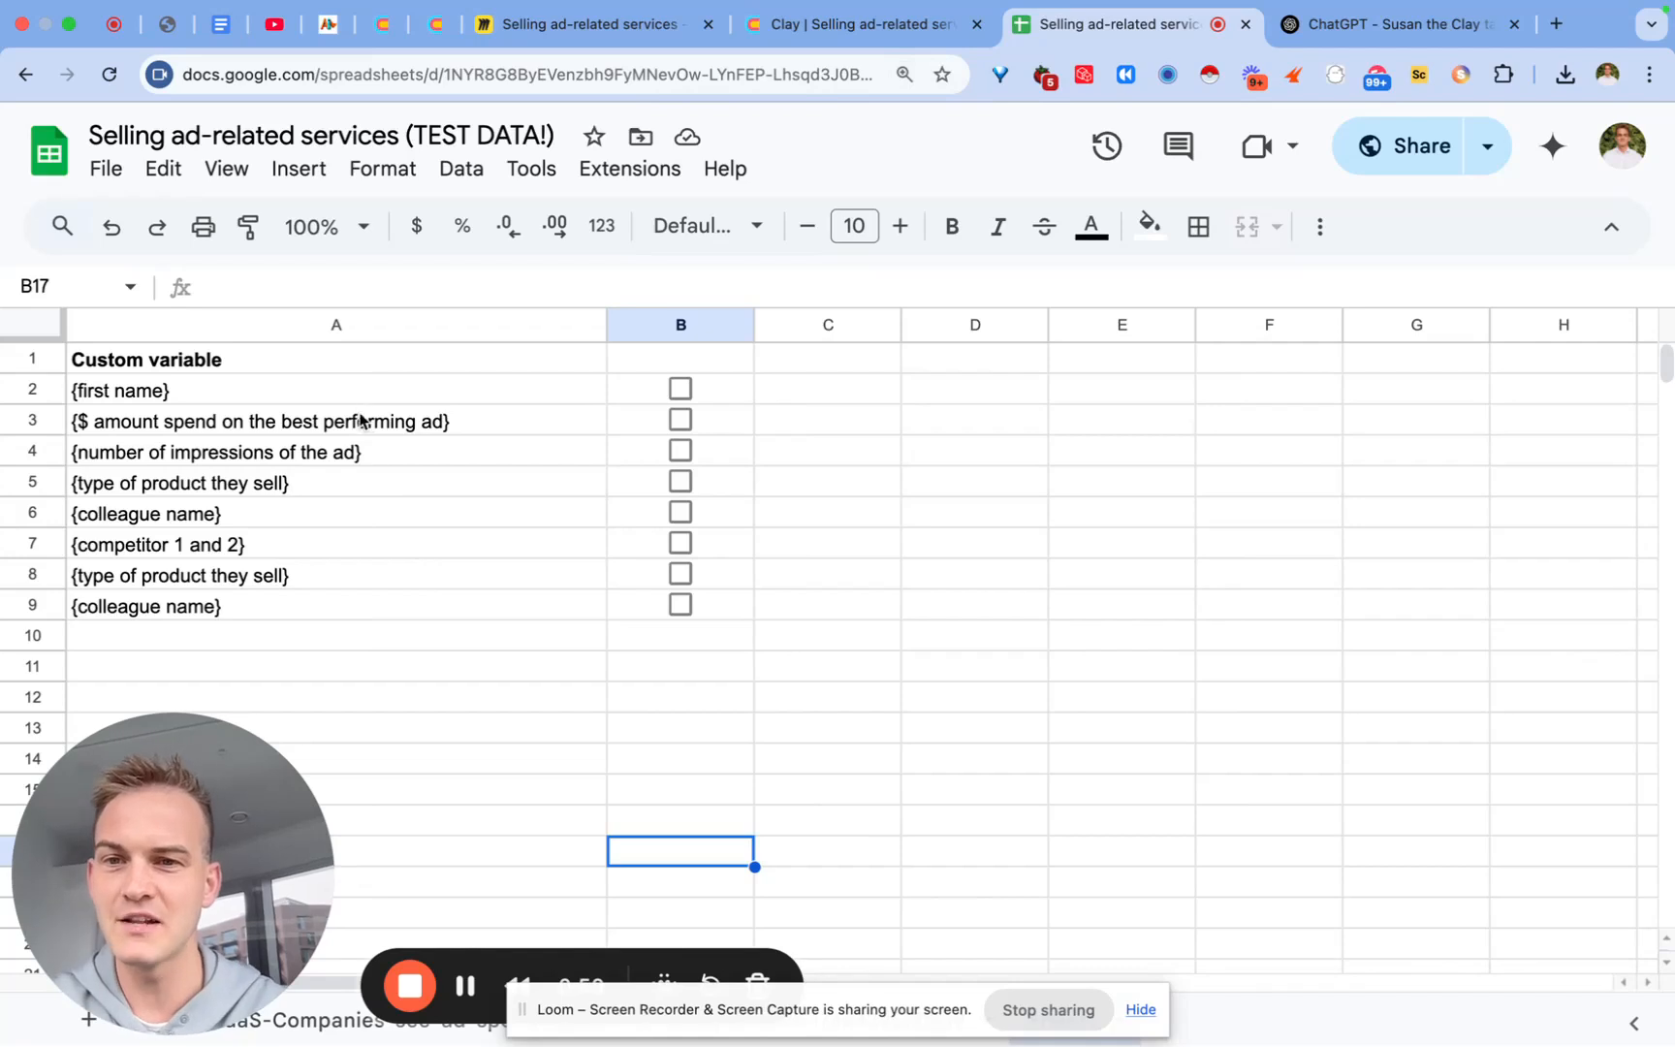
left_click_drag(355, 392, 336, 616)
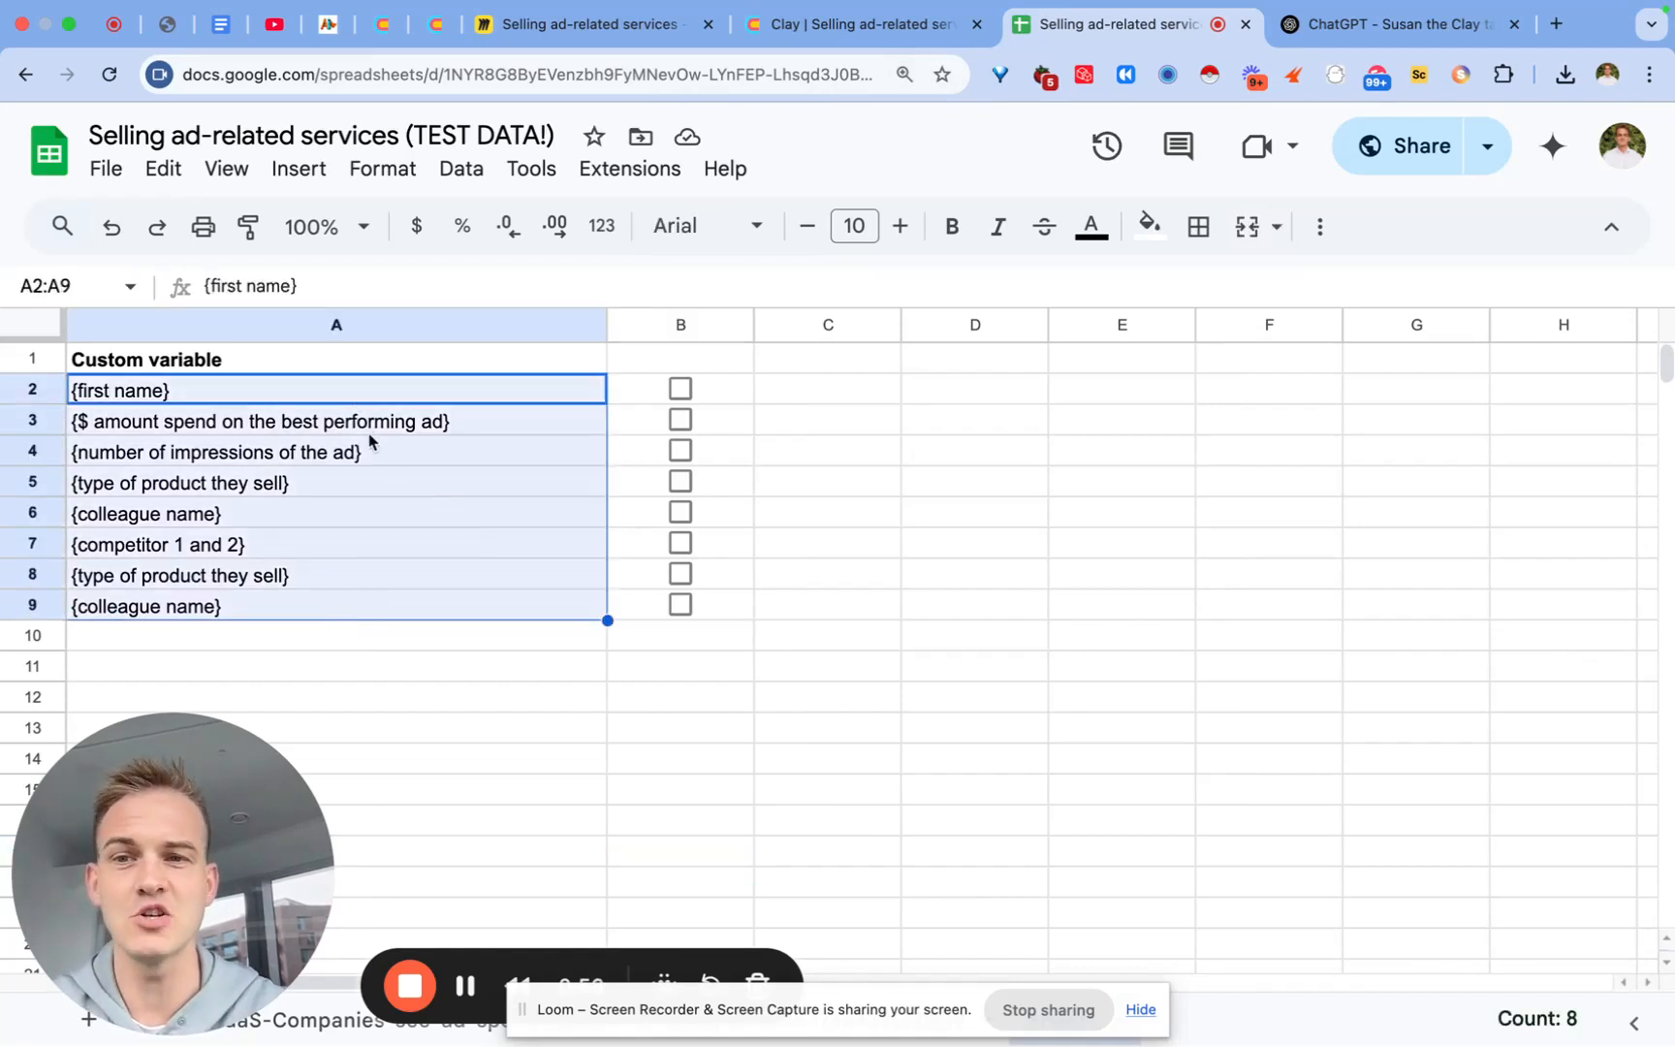
left_click(511, 391)
left_click(678, 390)
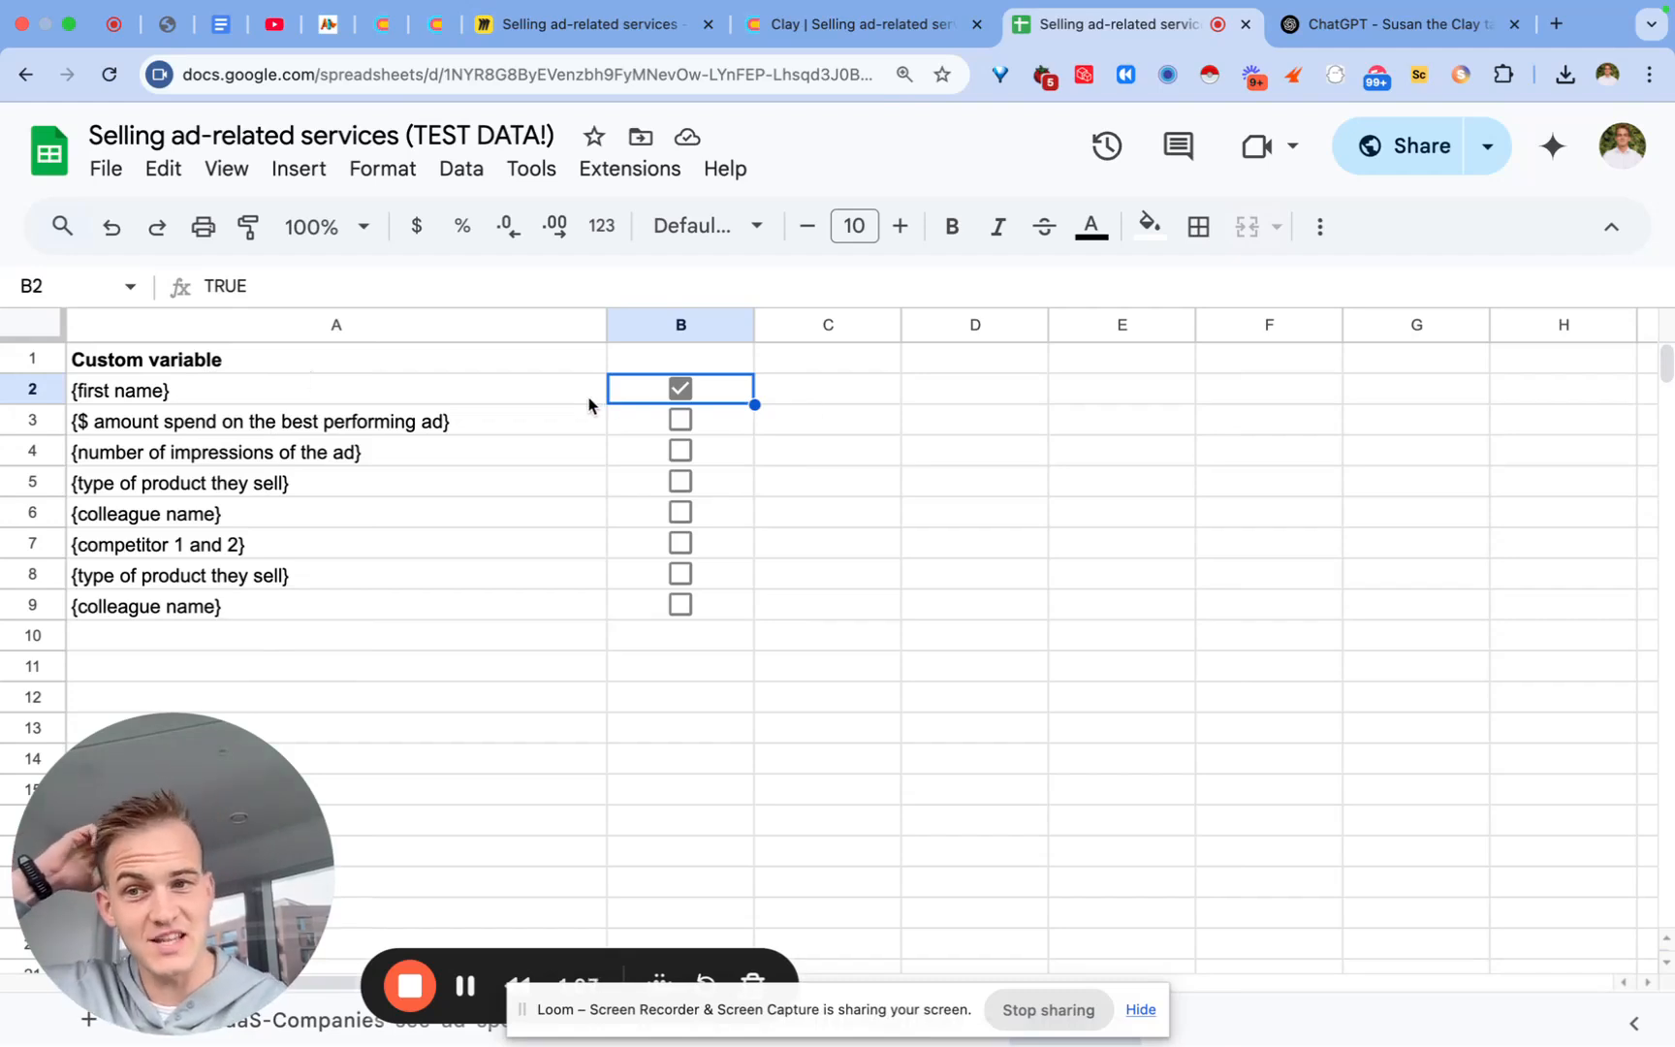
left_click(384, 424)
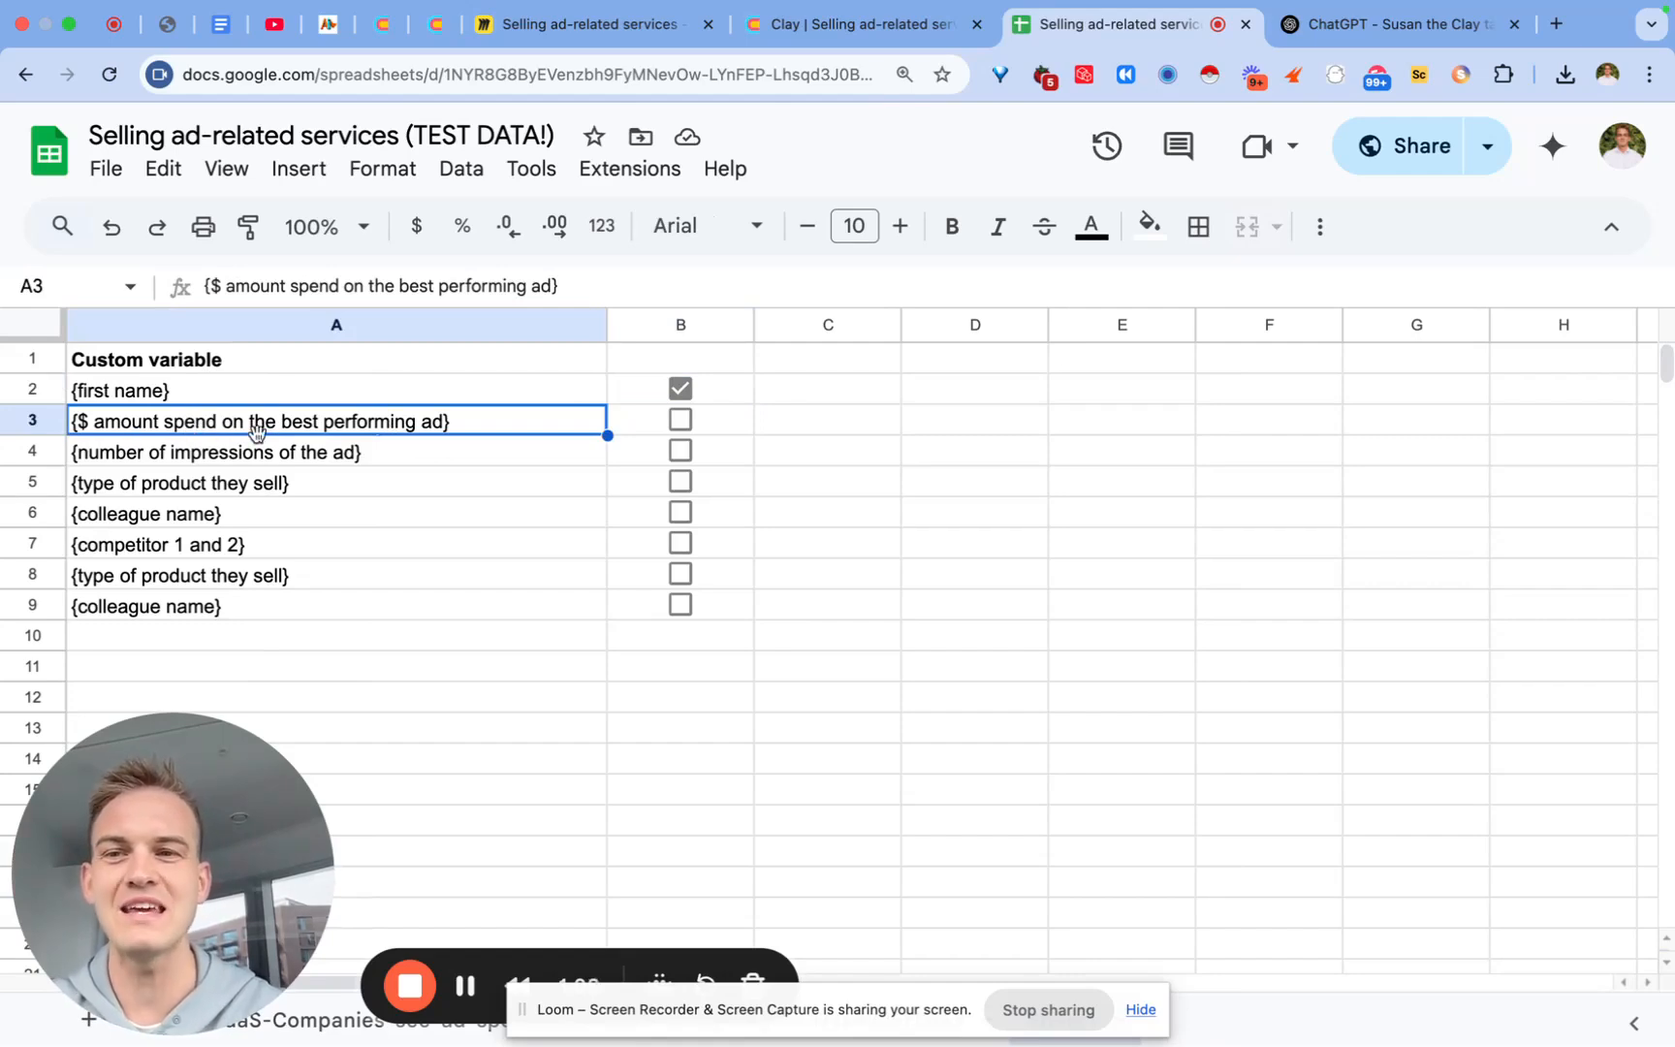
Step: In Clay, close cell details, inspect best ad Sum Ad Spend values, and open its Insert right choices
left_click(857, 24)
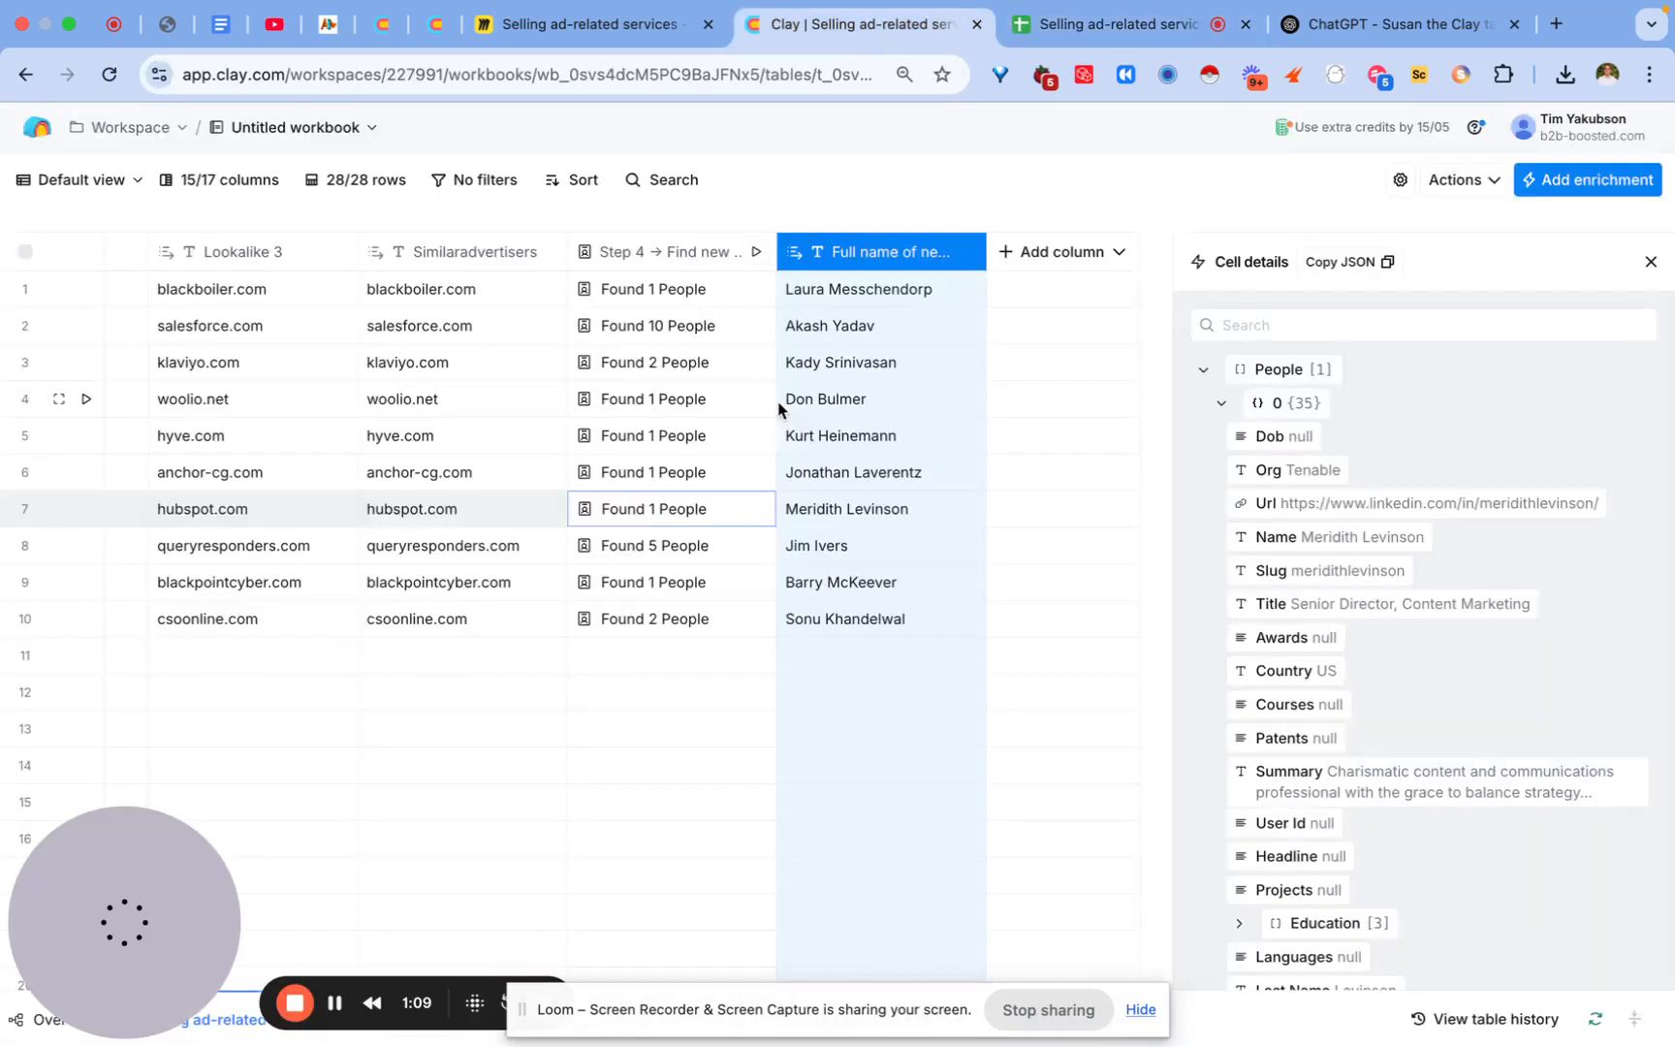
left_click(1651, 262)
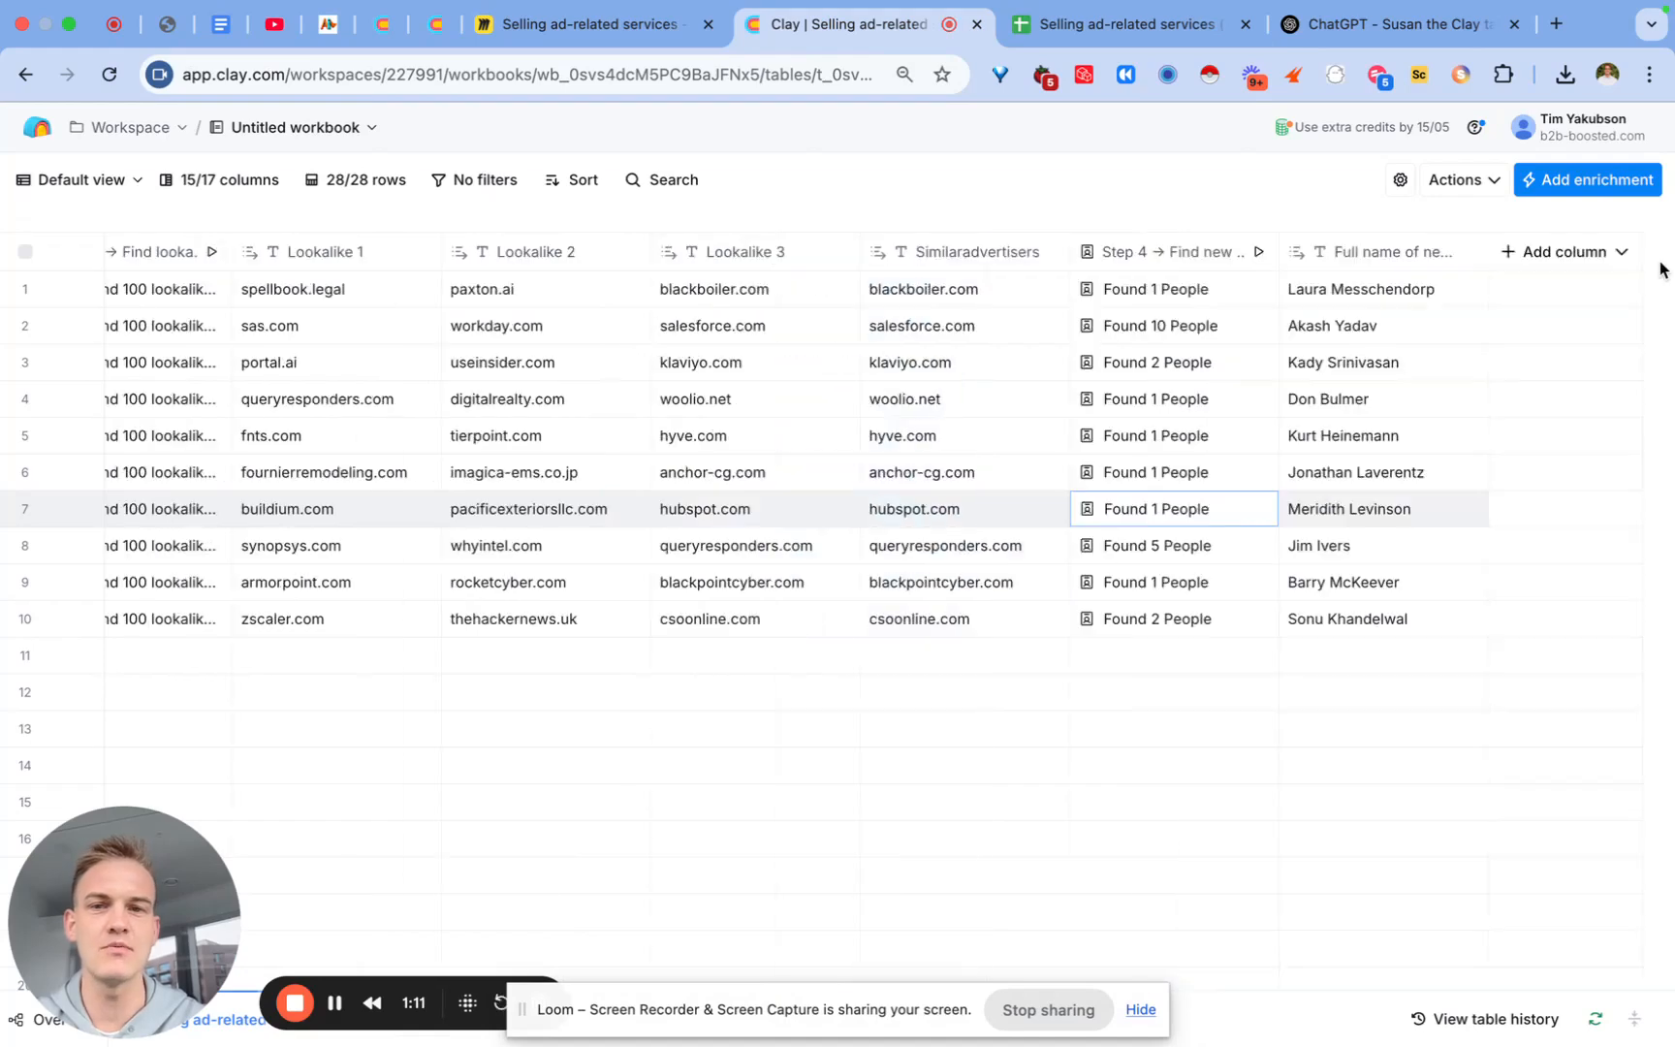
scroll(991, 509, "left", 10)
scroll(991, 509, "left", 5)
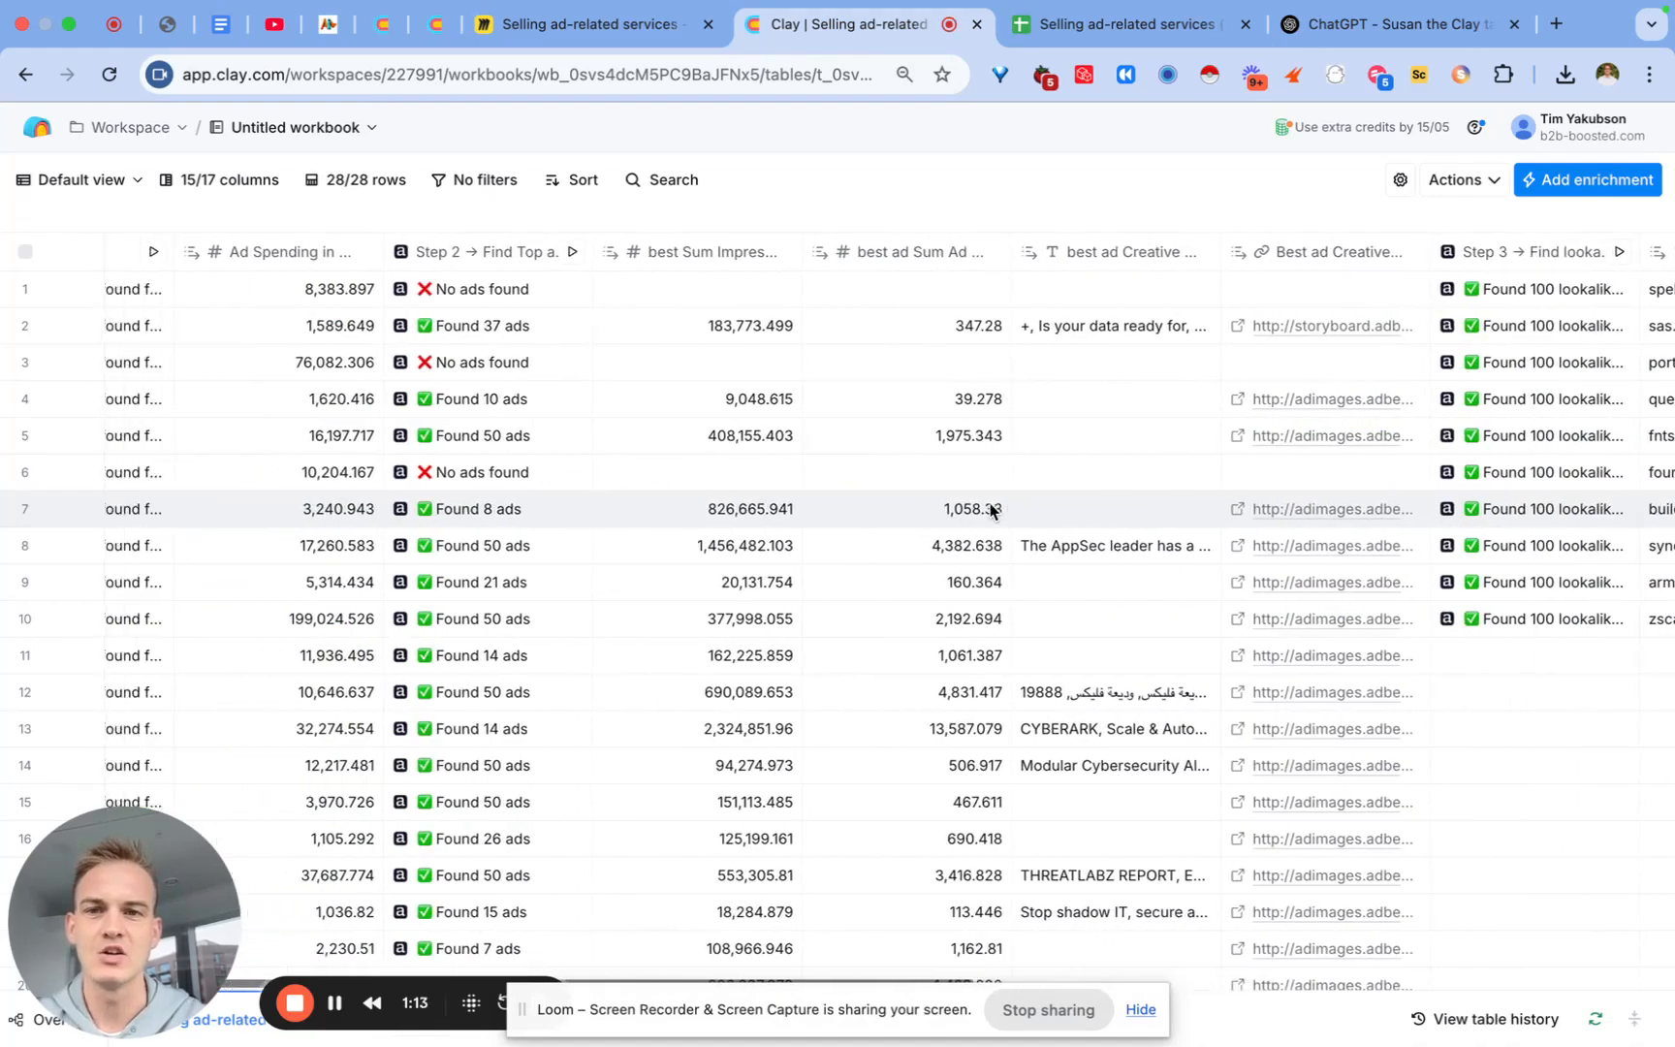
double_click(1031, 427)
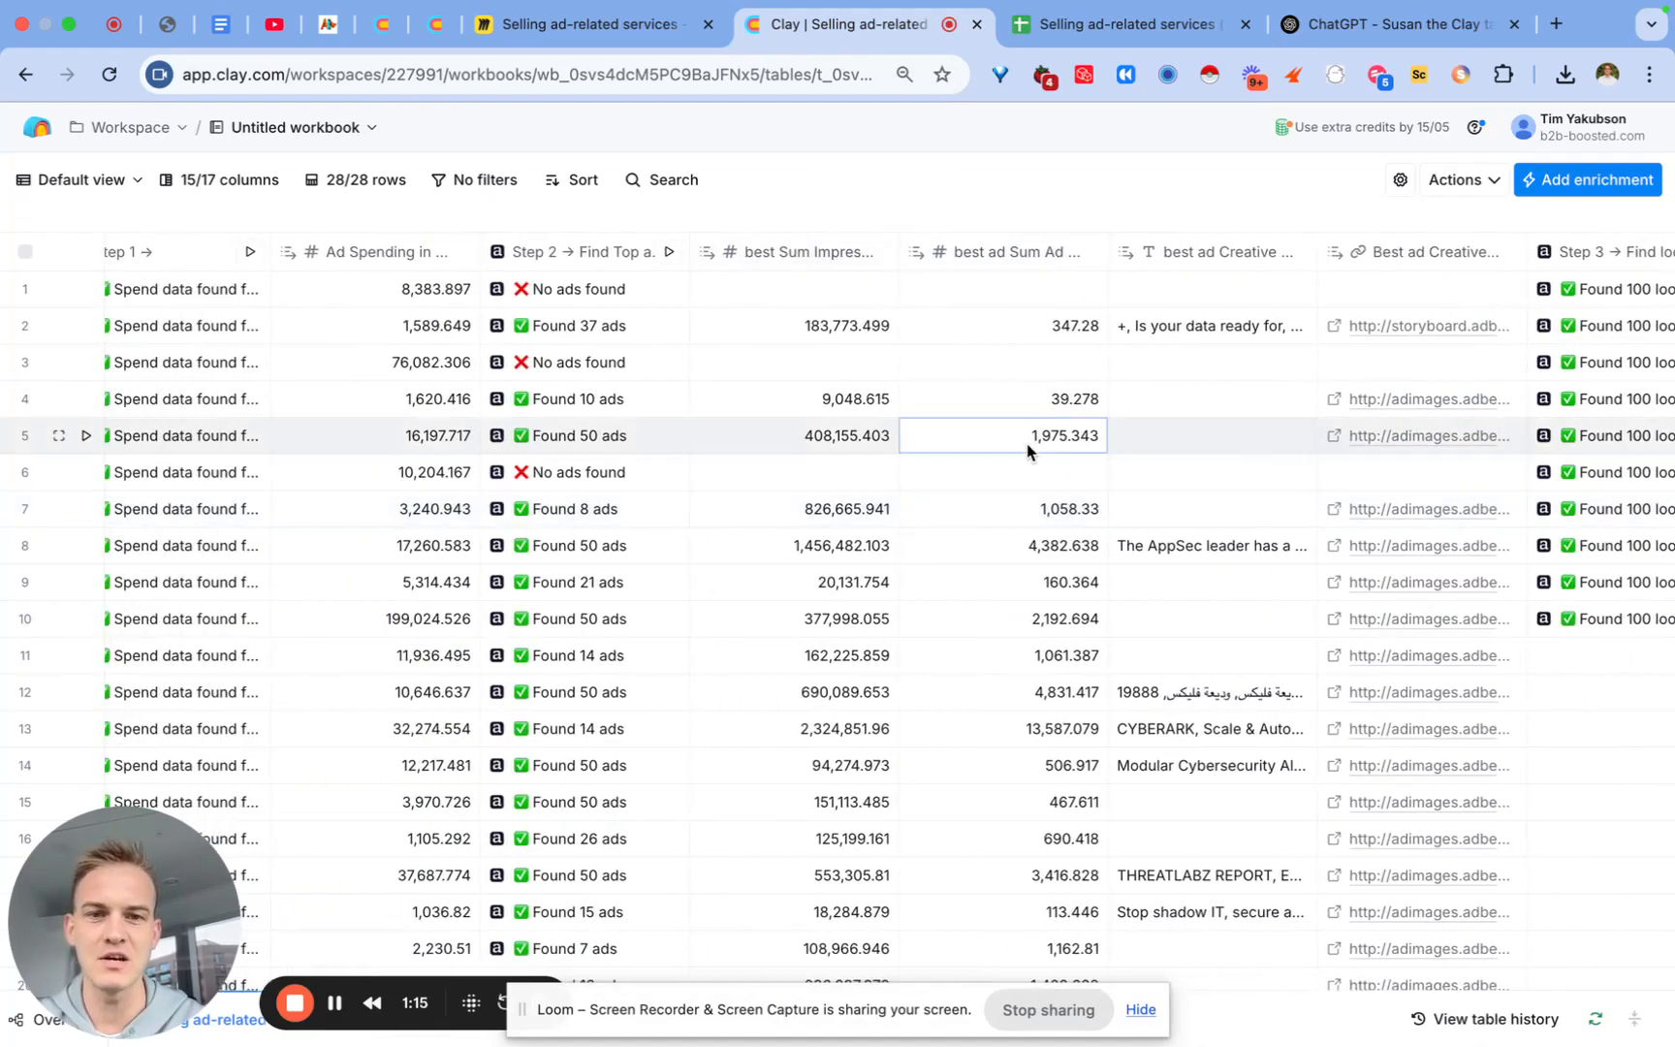
left_click(1019, 466)
double_click(1019, 441)
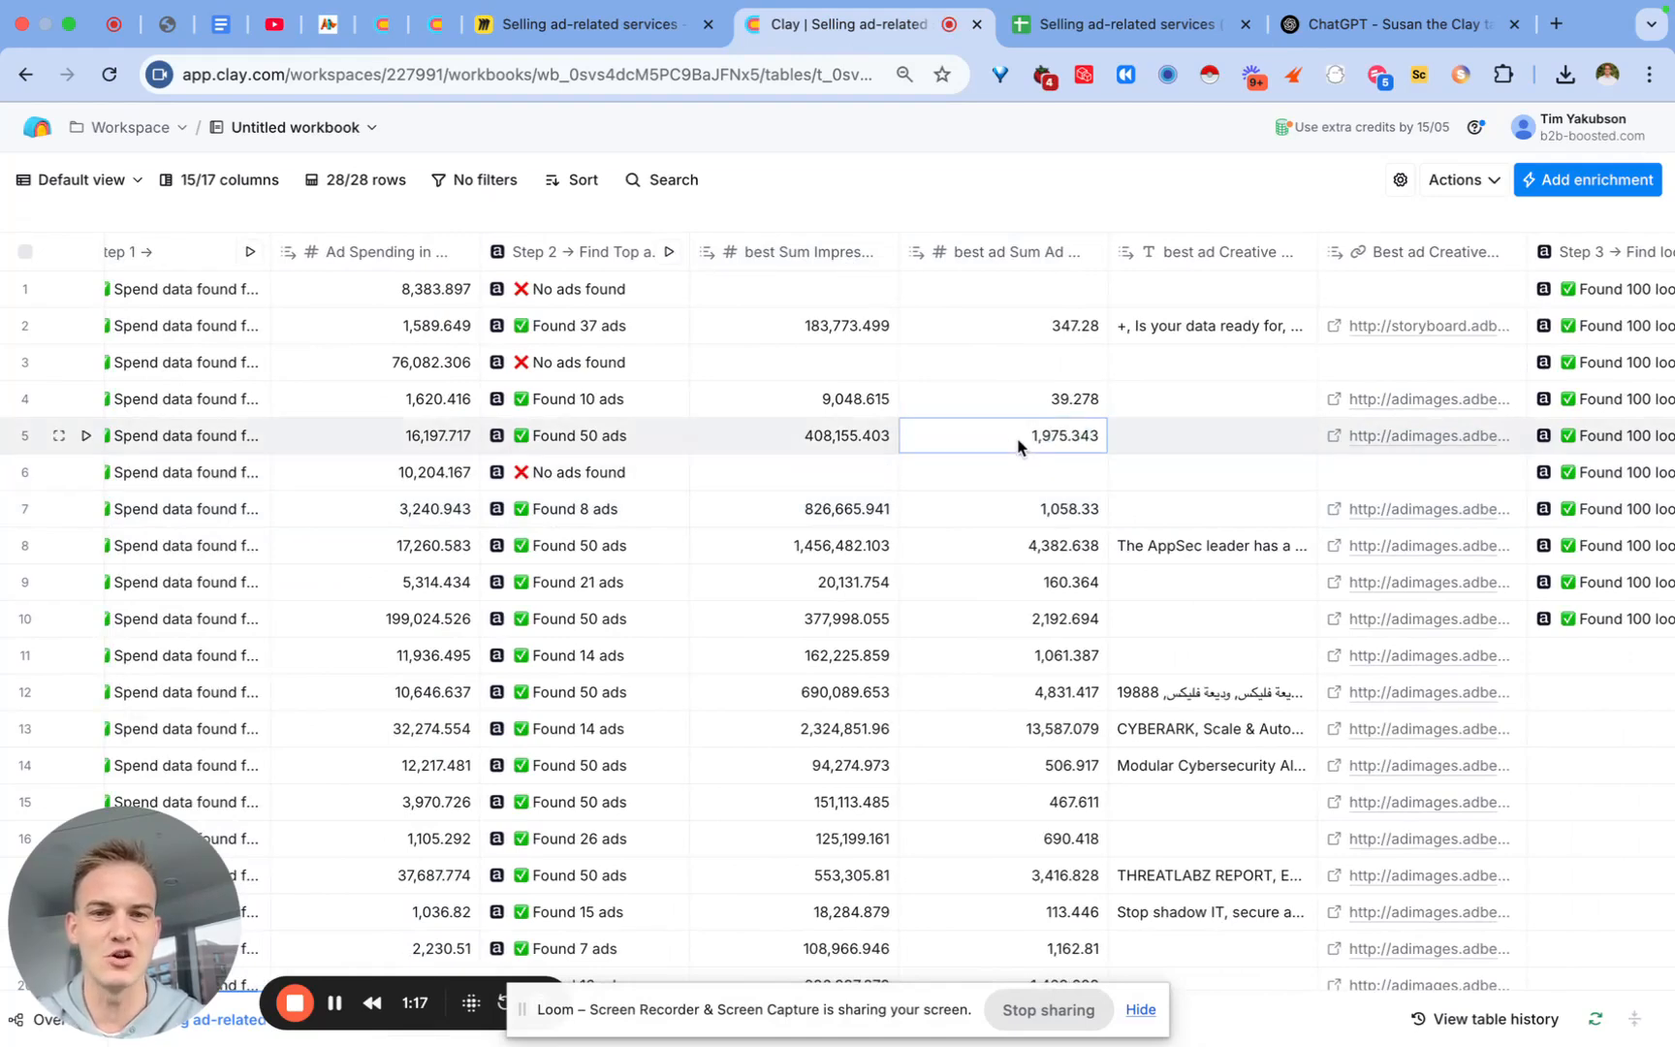
left_click(1008, 462)
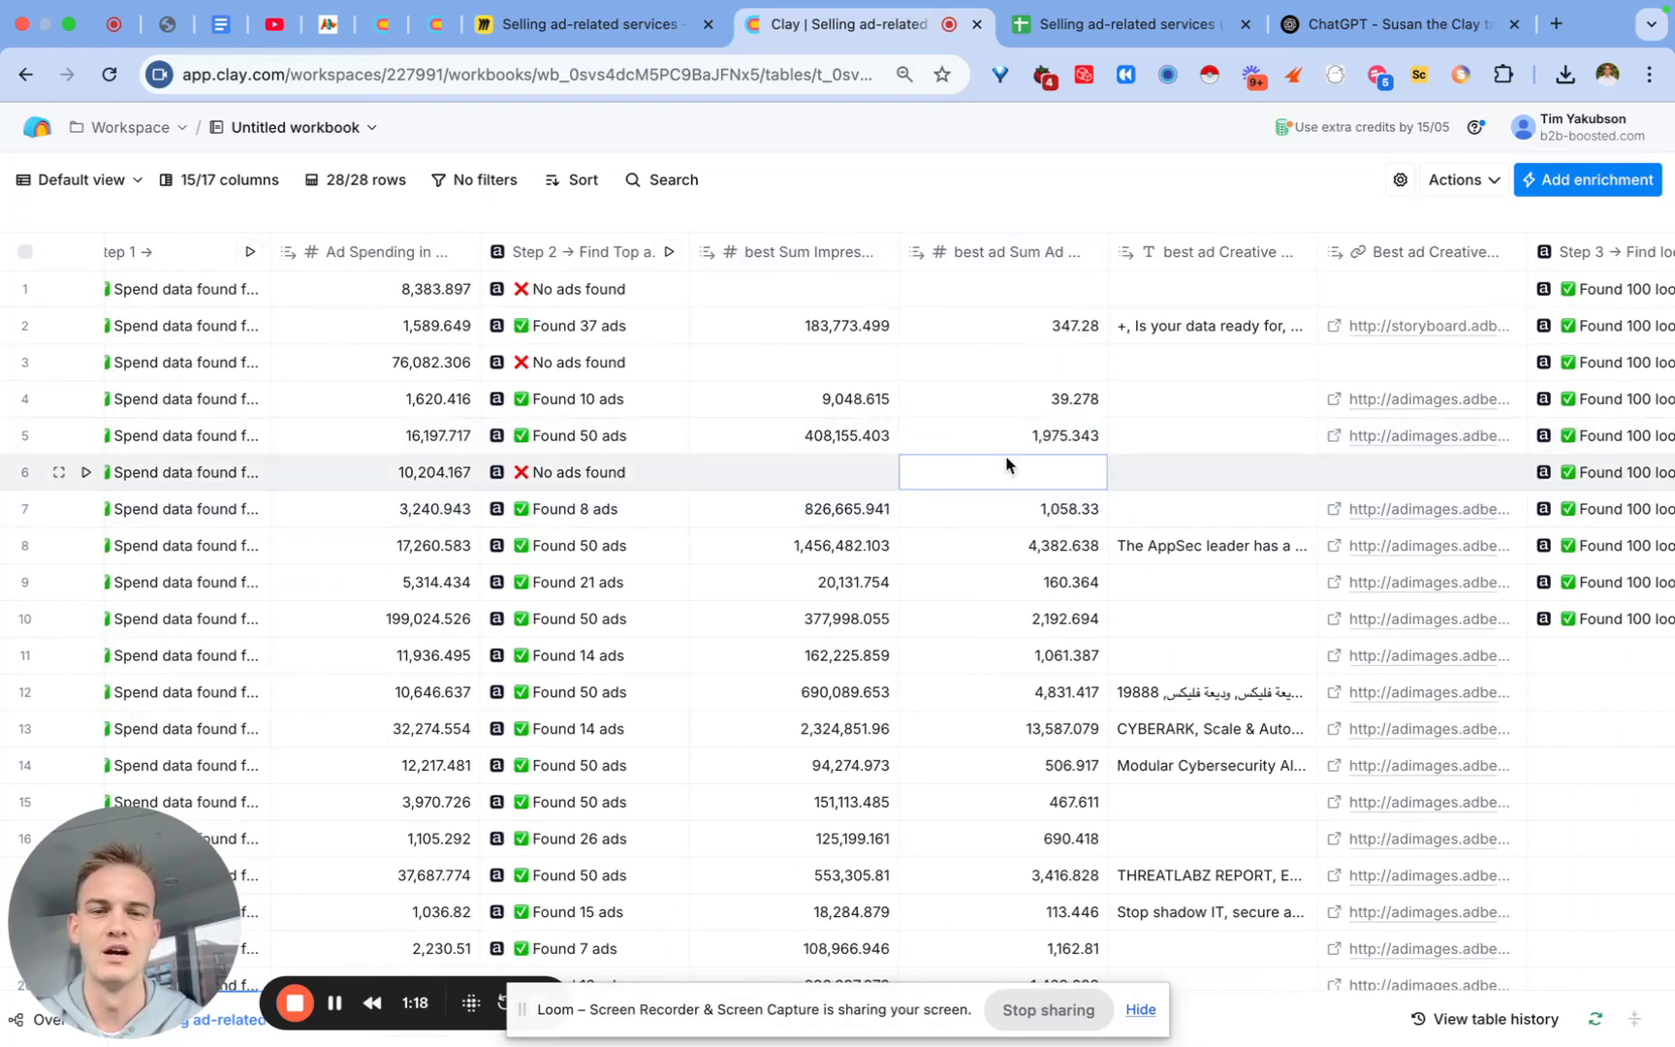
left_click(1015, 254)
mouse_move(872, 610)
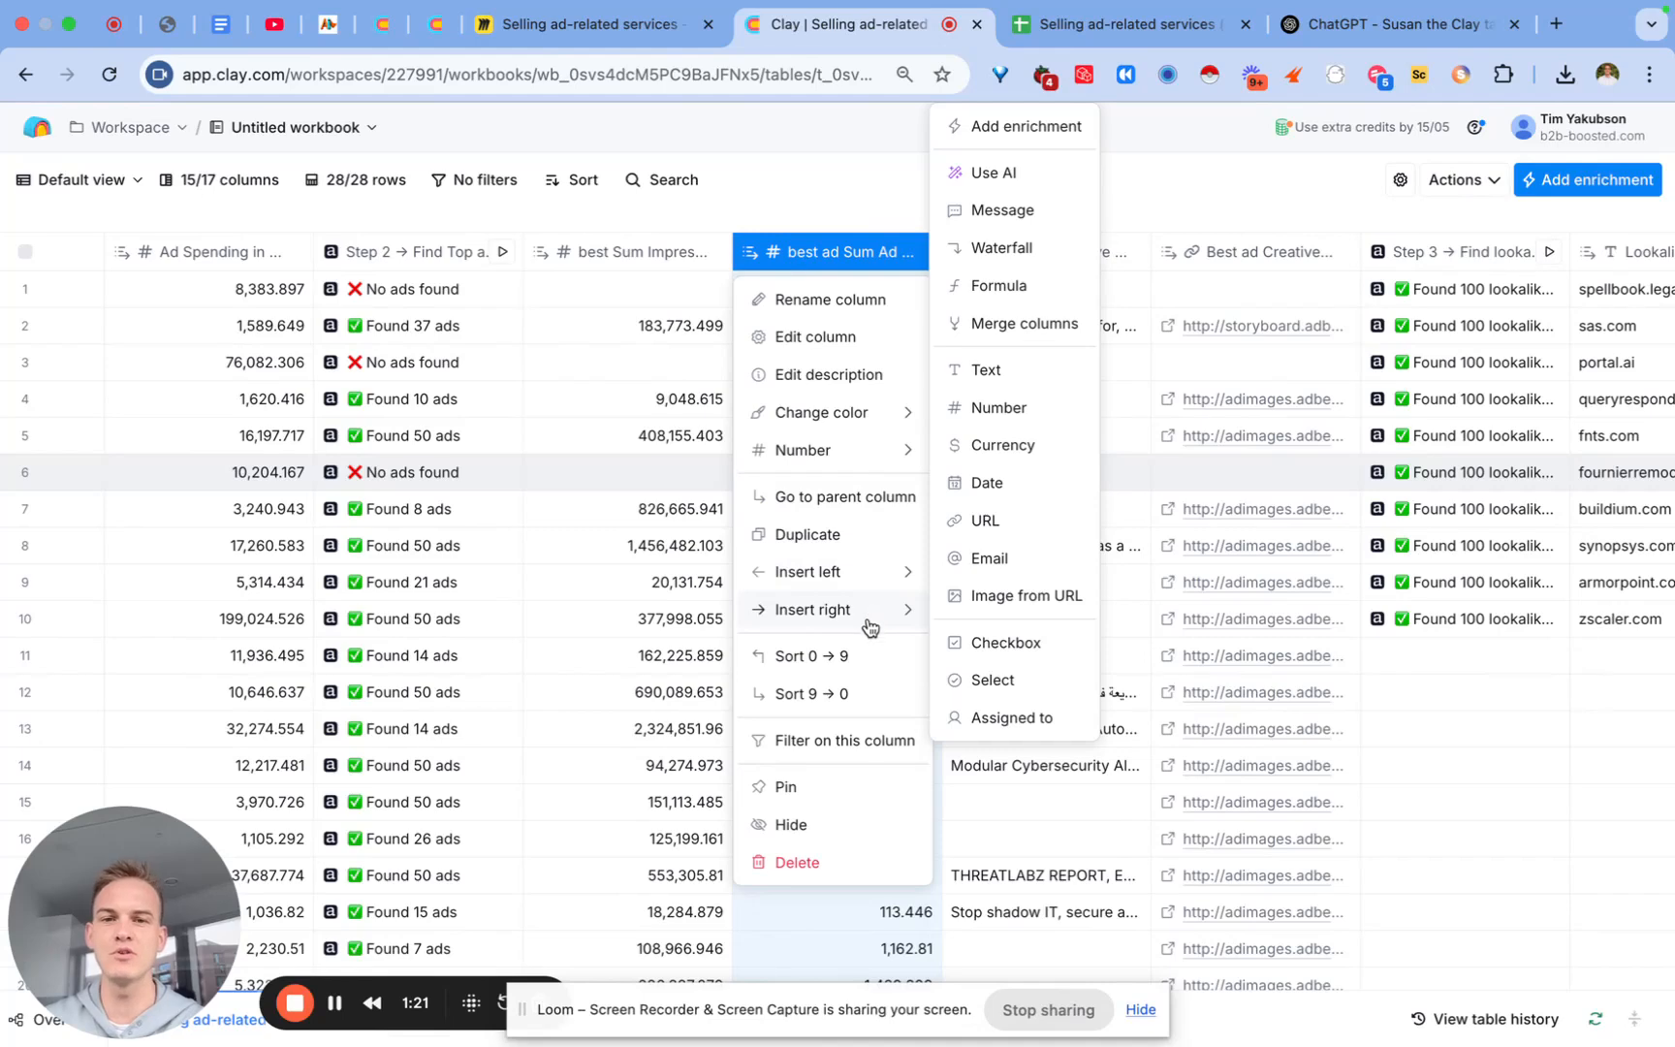
Step: Start a new Use AI column with the Content creation use case
left_click(1015, 173)
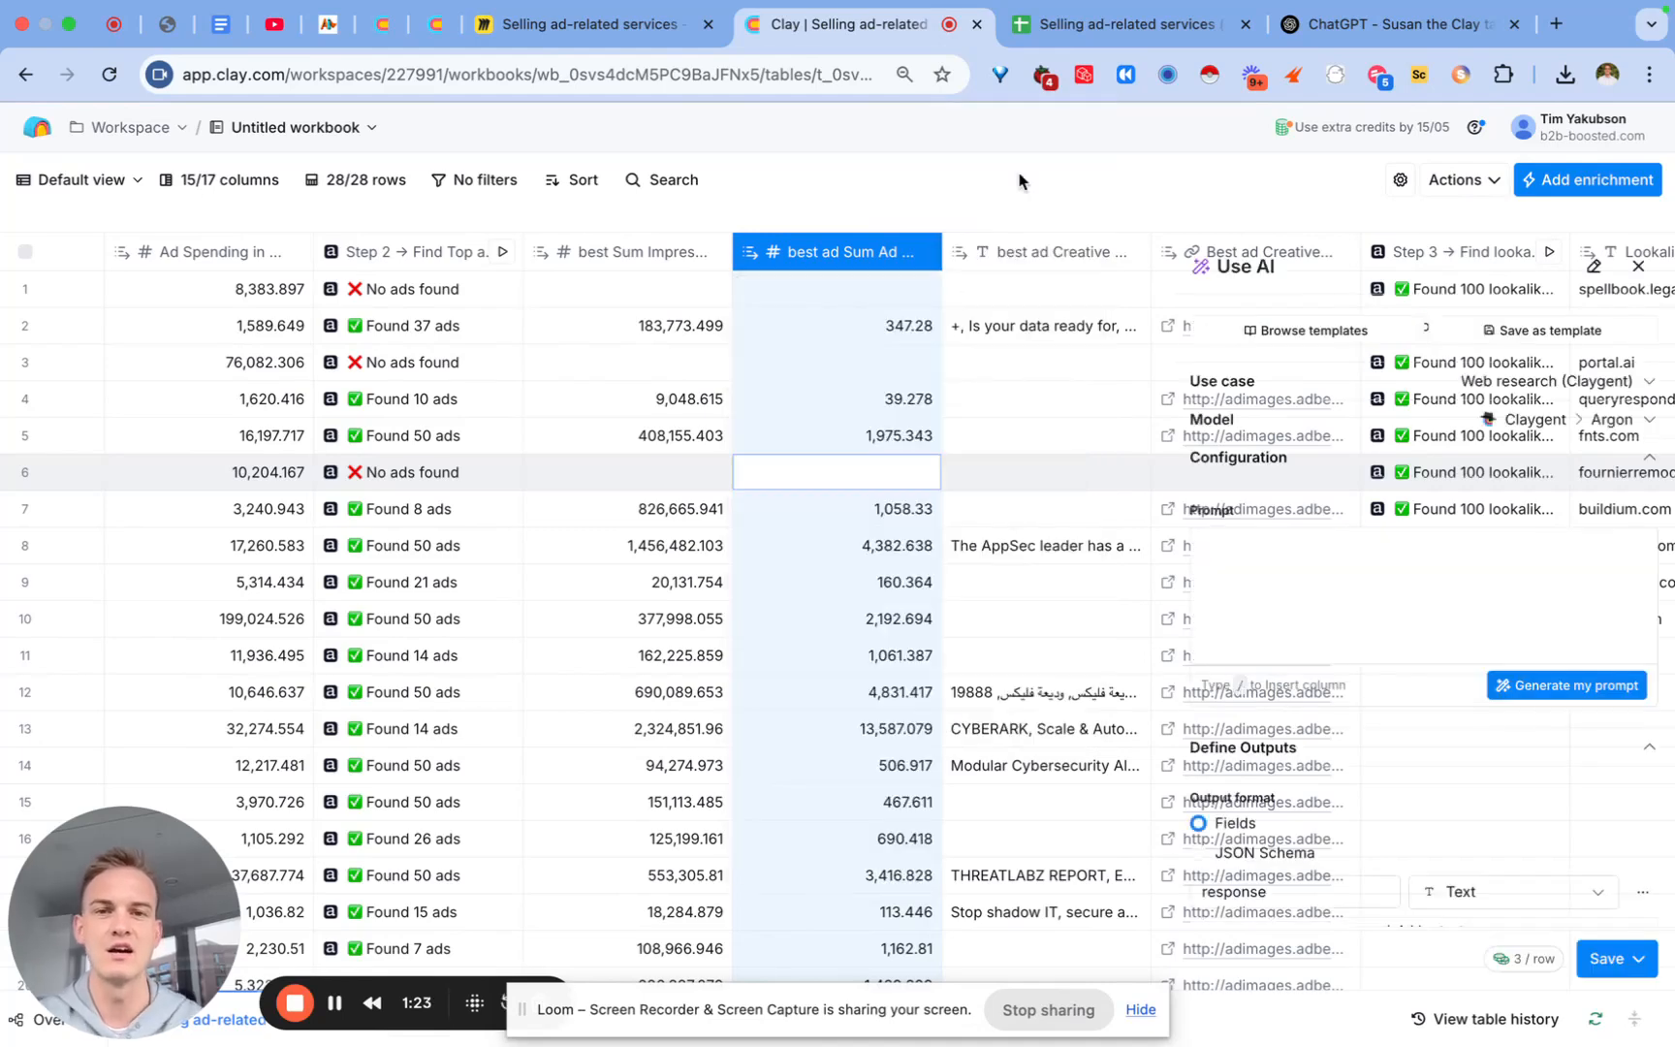
left_click(1538, 417)
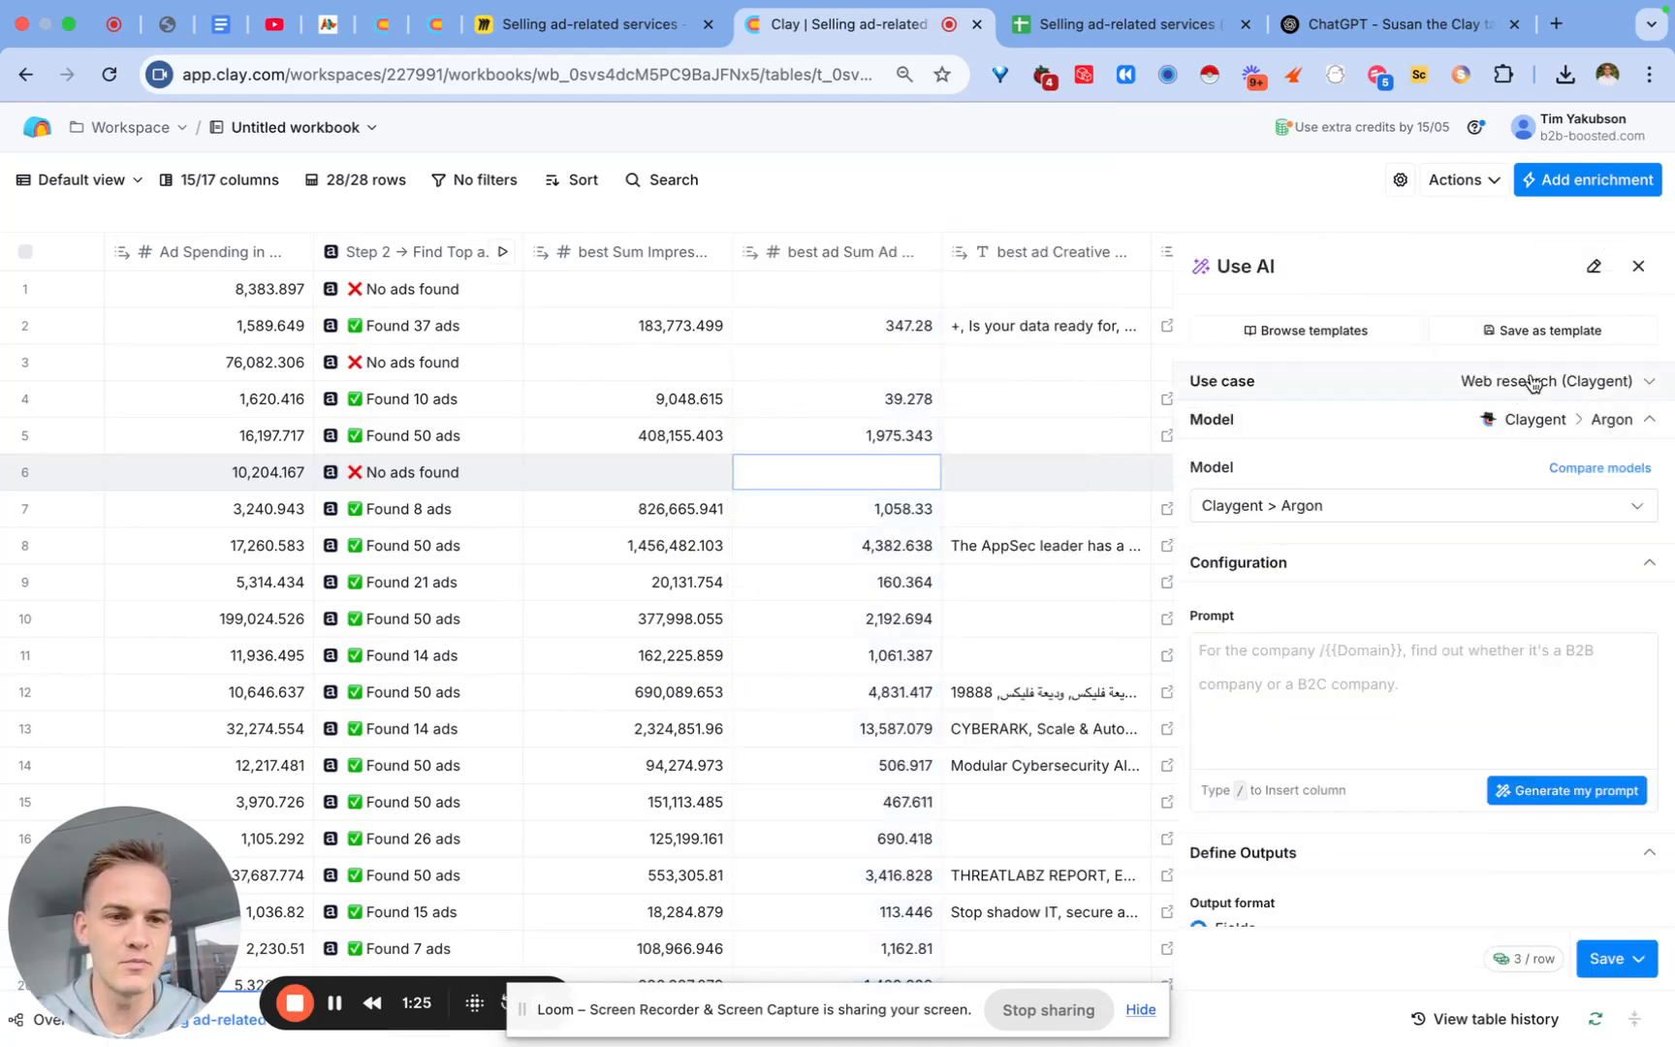
left_click(1531, 382)
left_click(1371, 455)
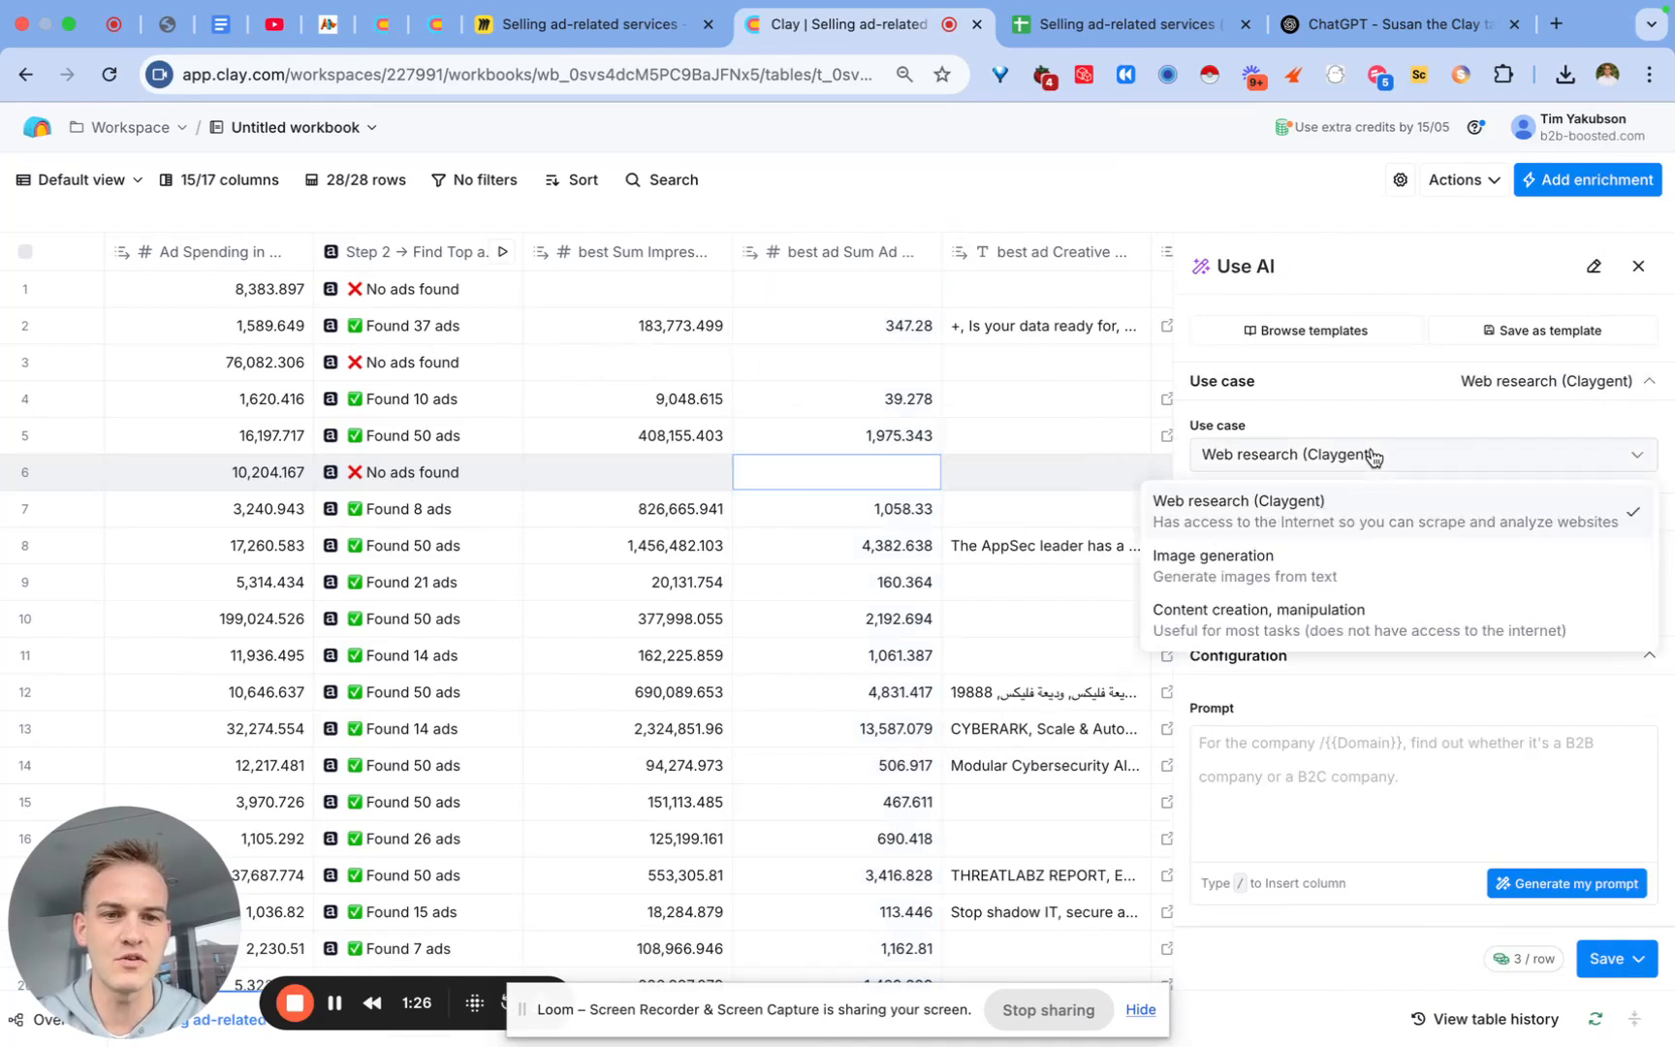
left_click(1241, 618)
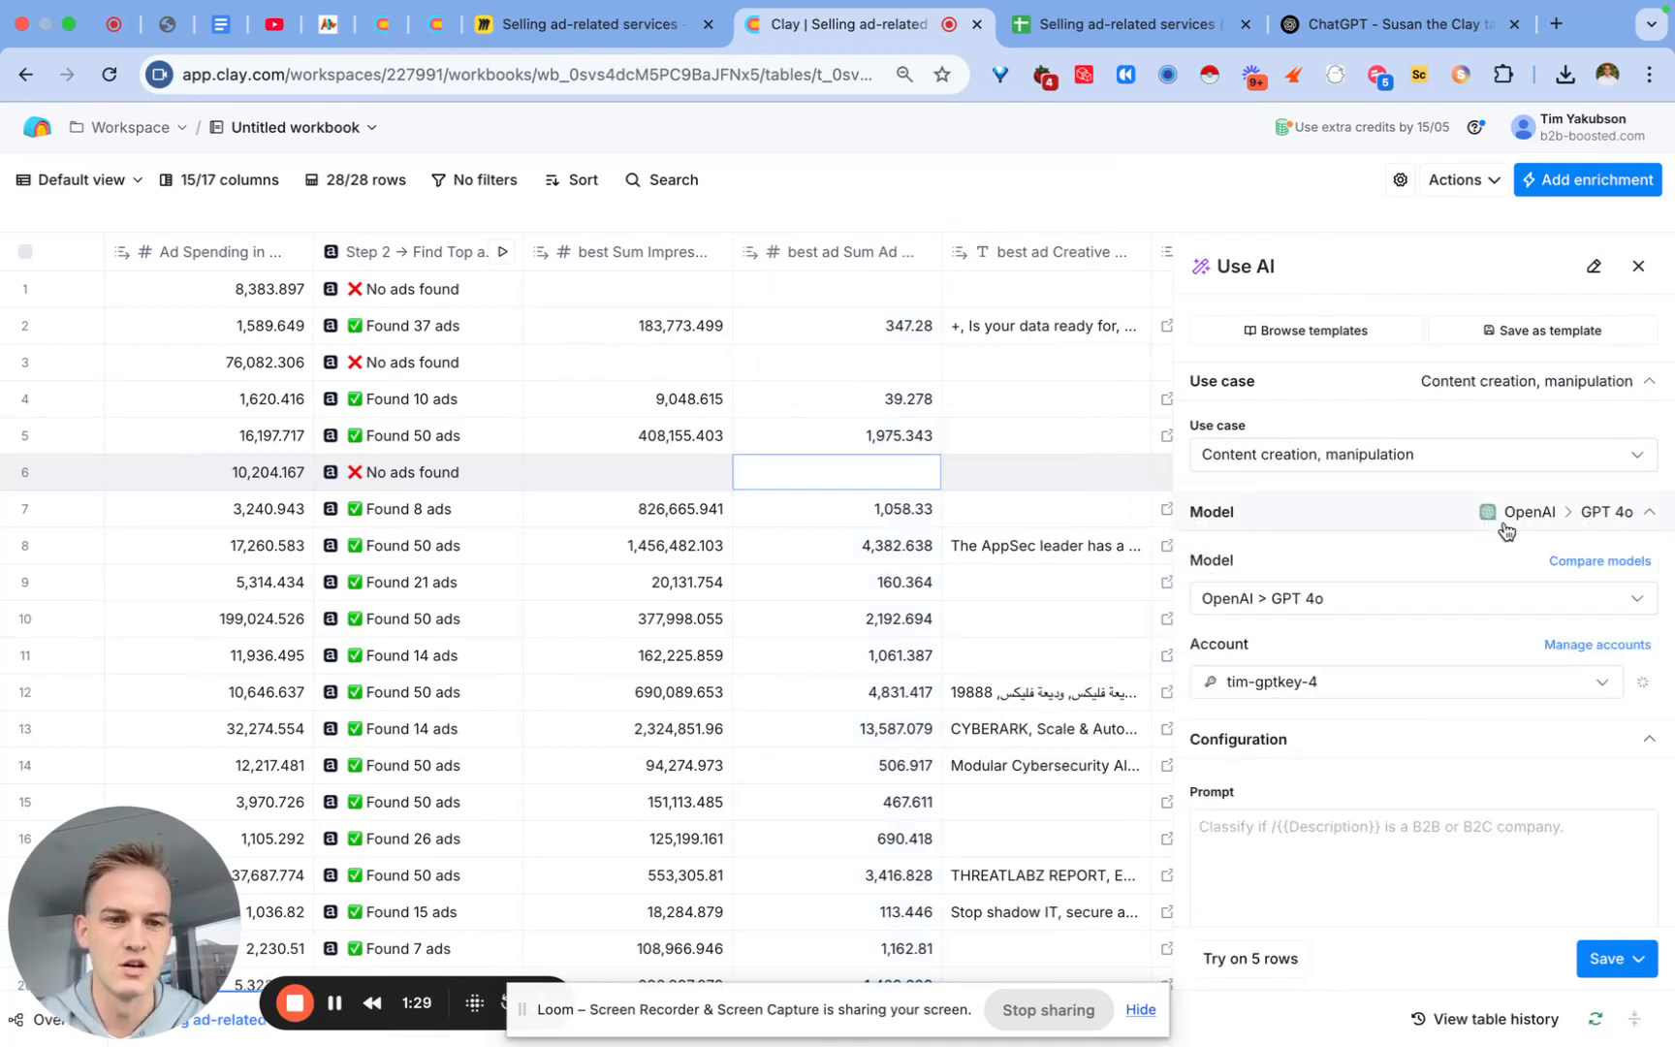
Step: Paste the rounding prompt referencing /best ad Sum Ad Spend, then save and run 10 rows
left_click(1301, 830)
scroll(1302, 833, "down", 2)
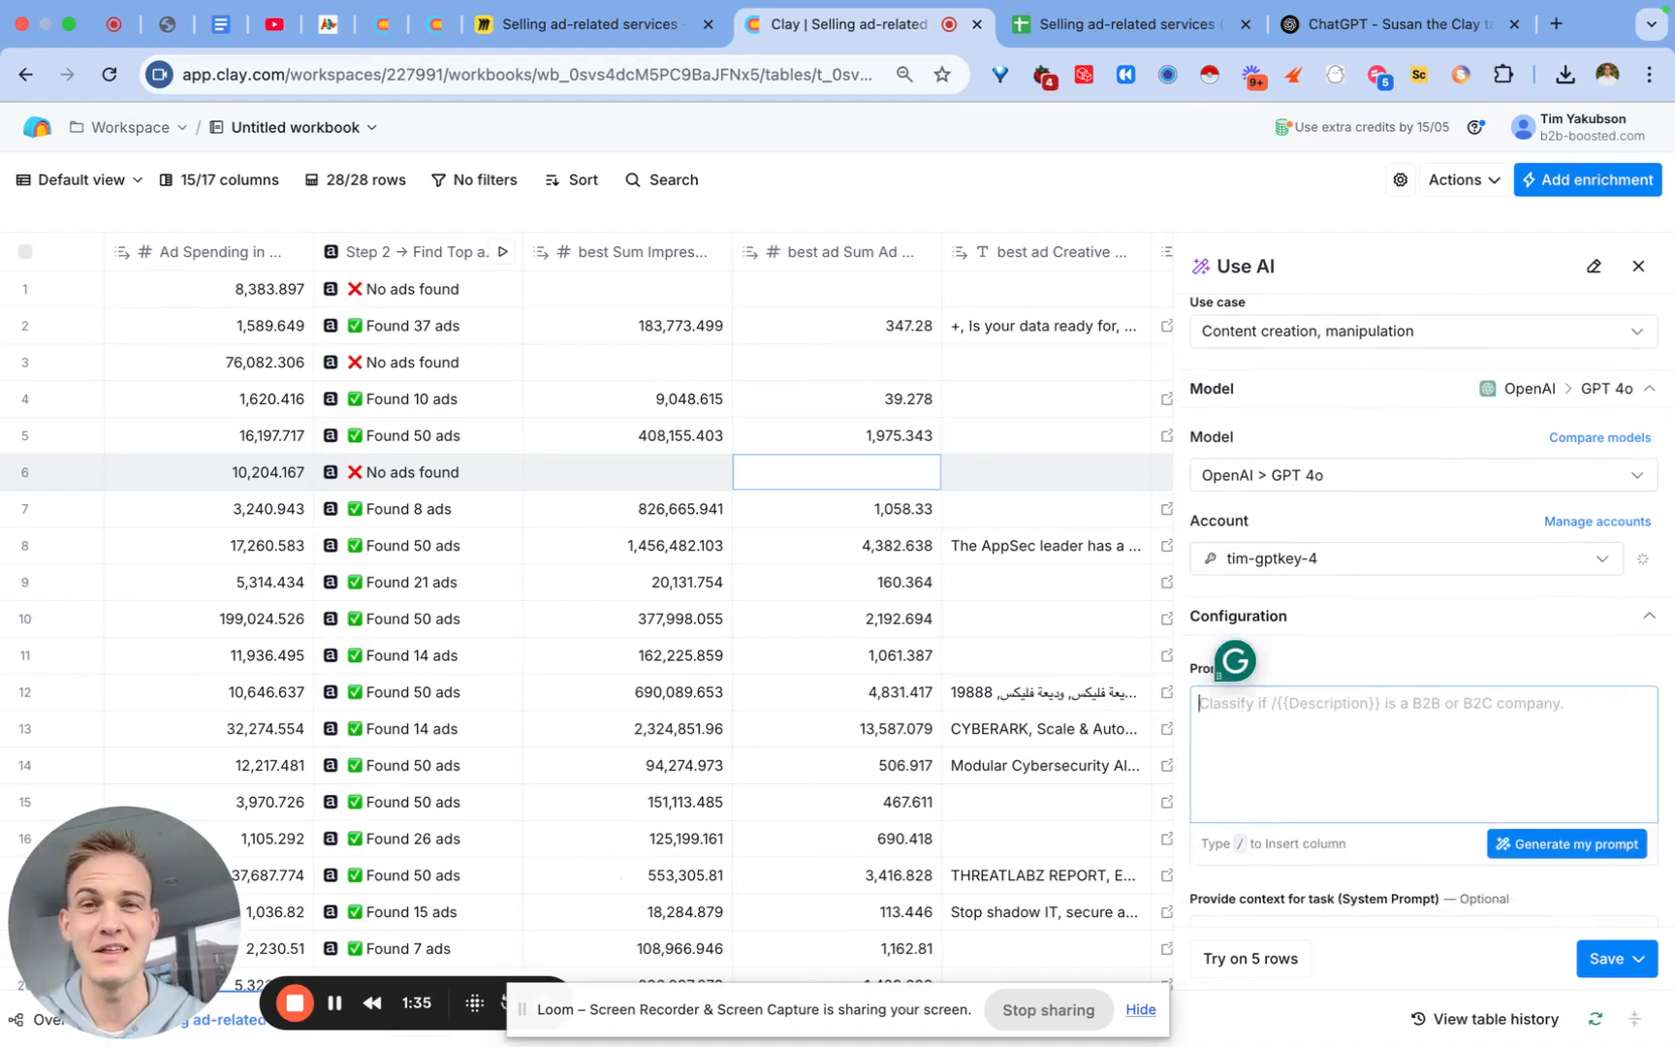
type("the input is a number. output this number in a dollar value and round it up to the nearest hundred dollars. output just the dollar value and nothing else. the input: /best")
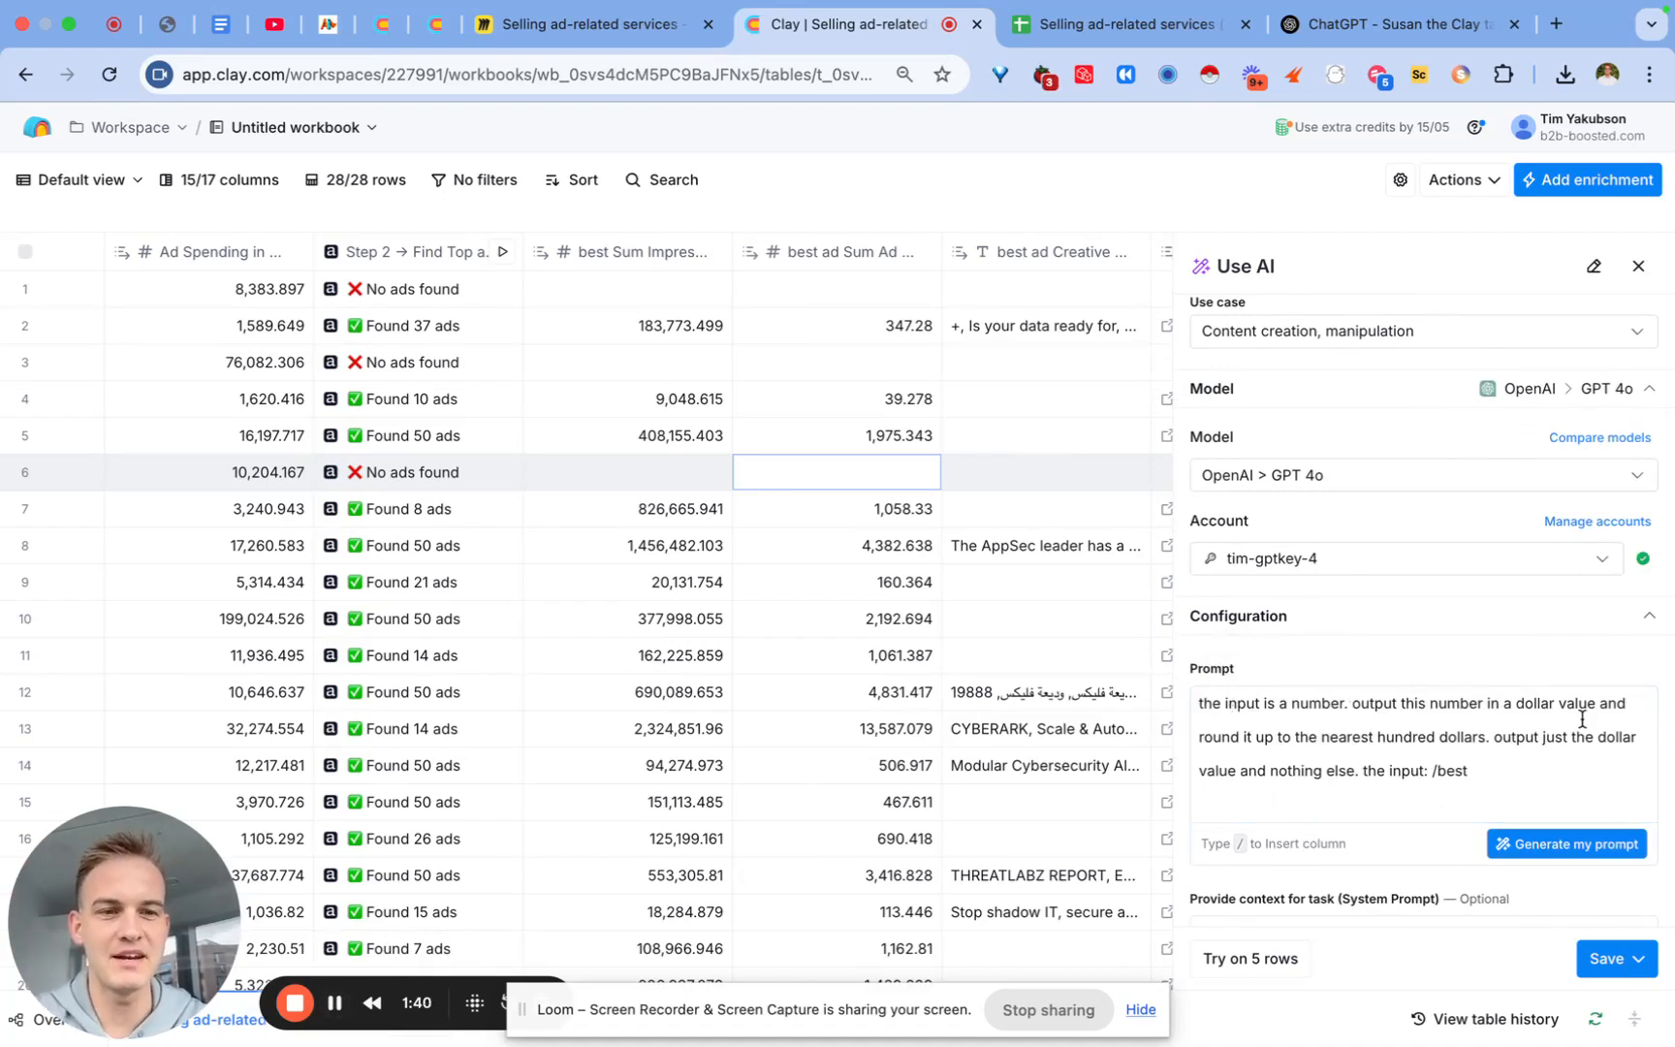
left_click(1474, 770)
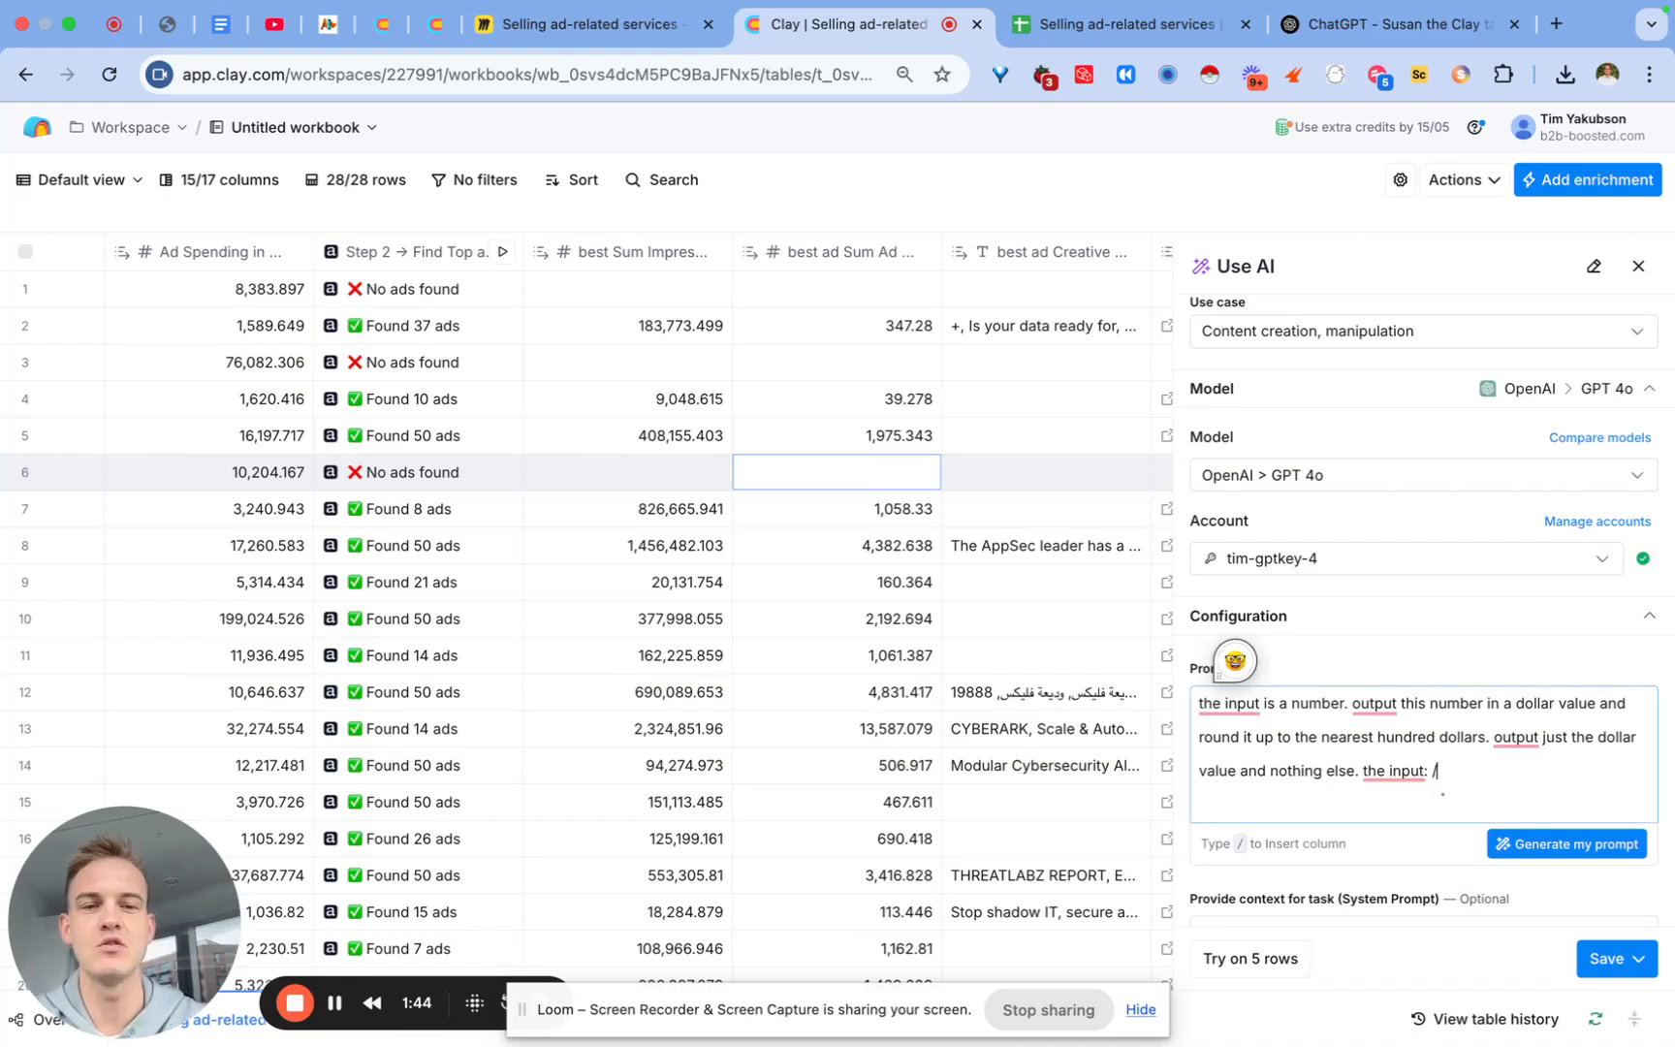
key("BackSpace")
key("BackSpace")
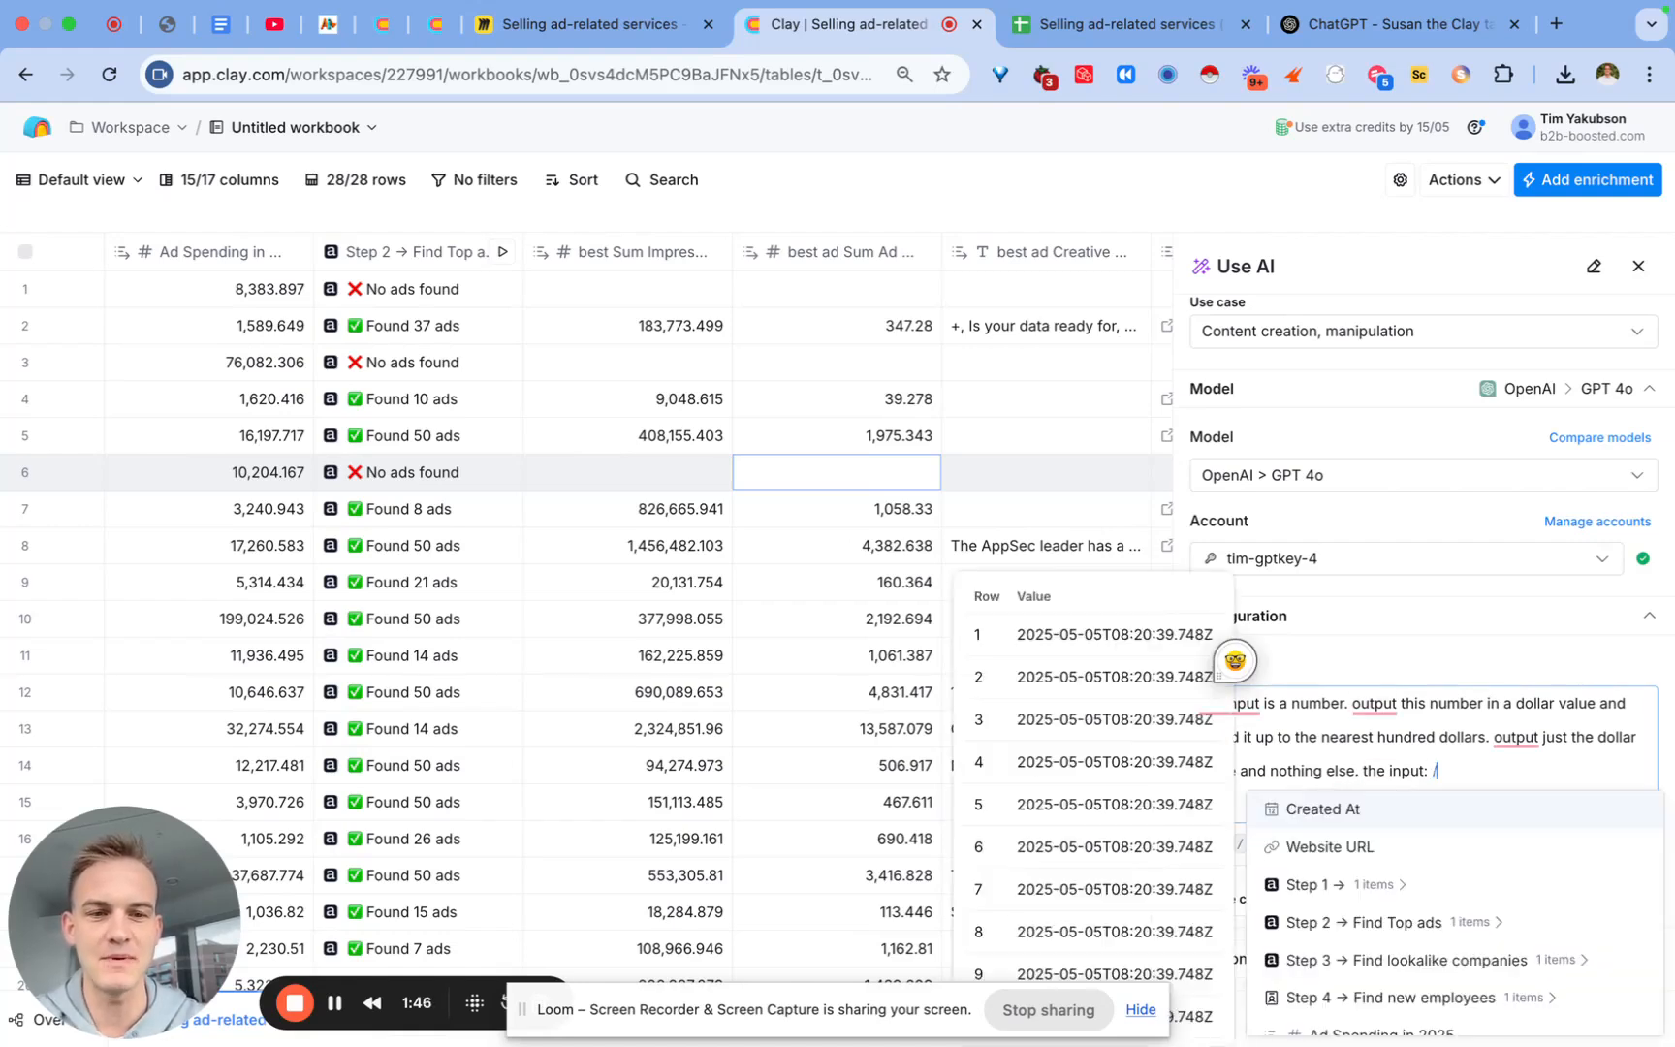
type("/best")
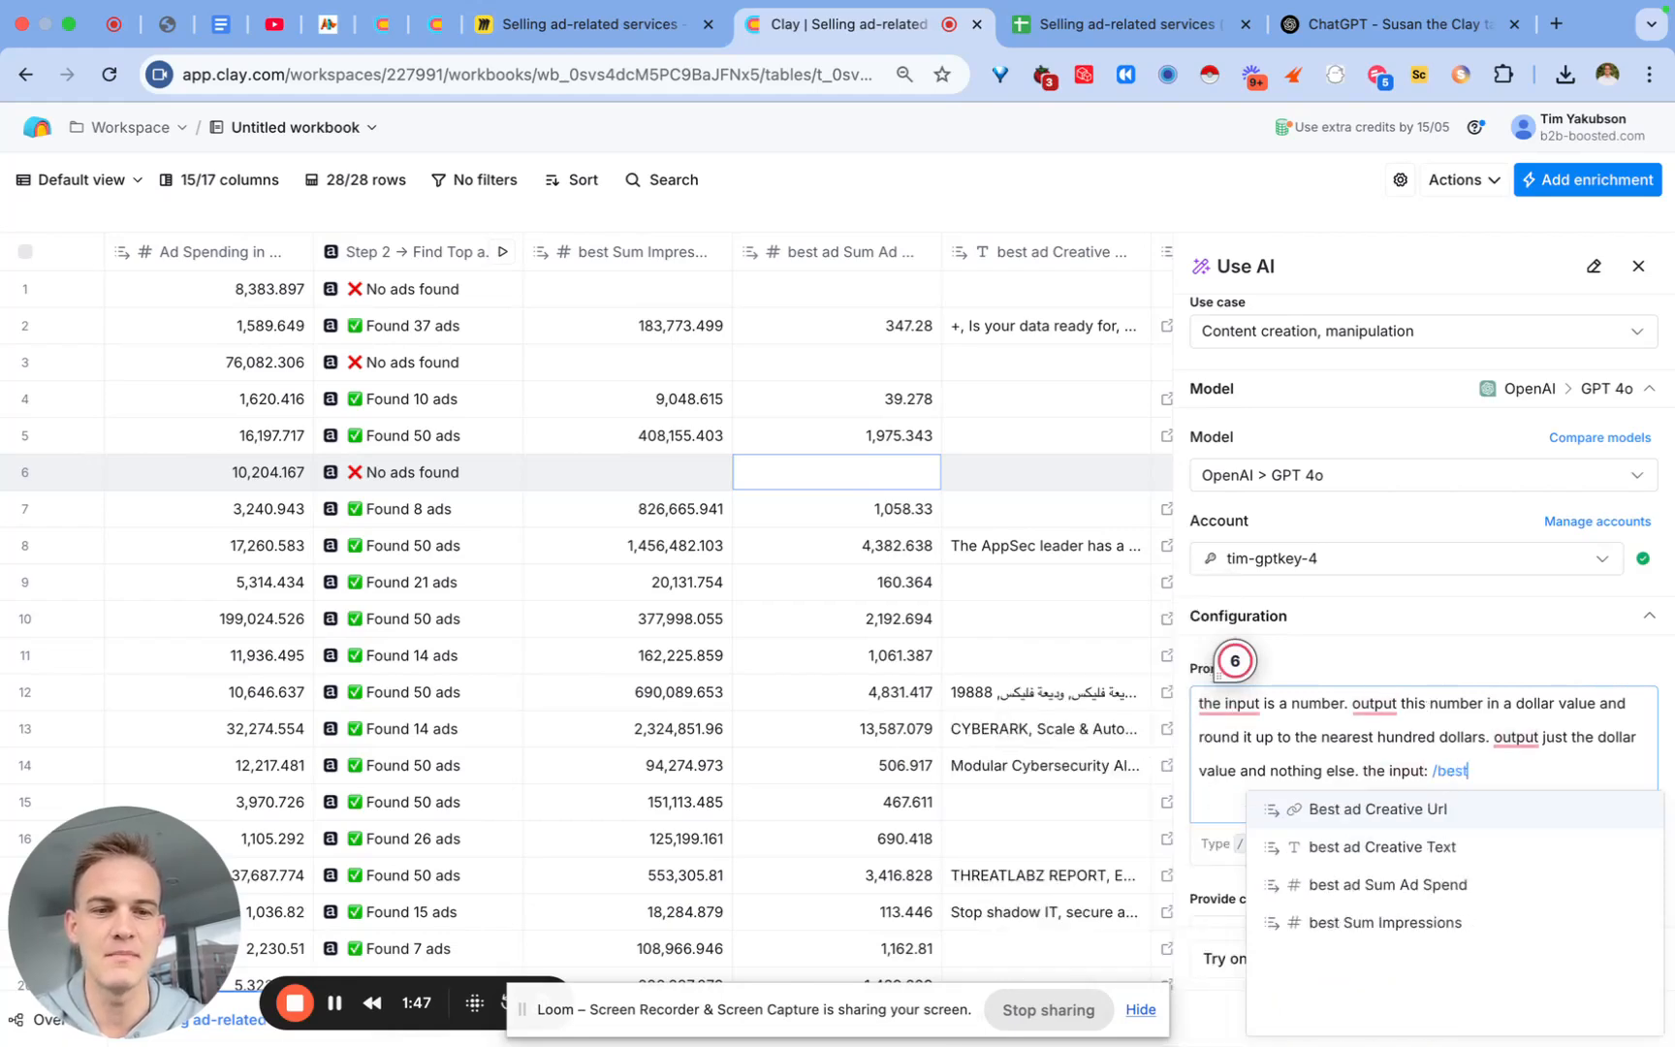
left_click(1376, 884)
left_click(1610, 959)
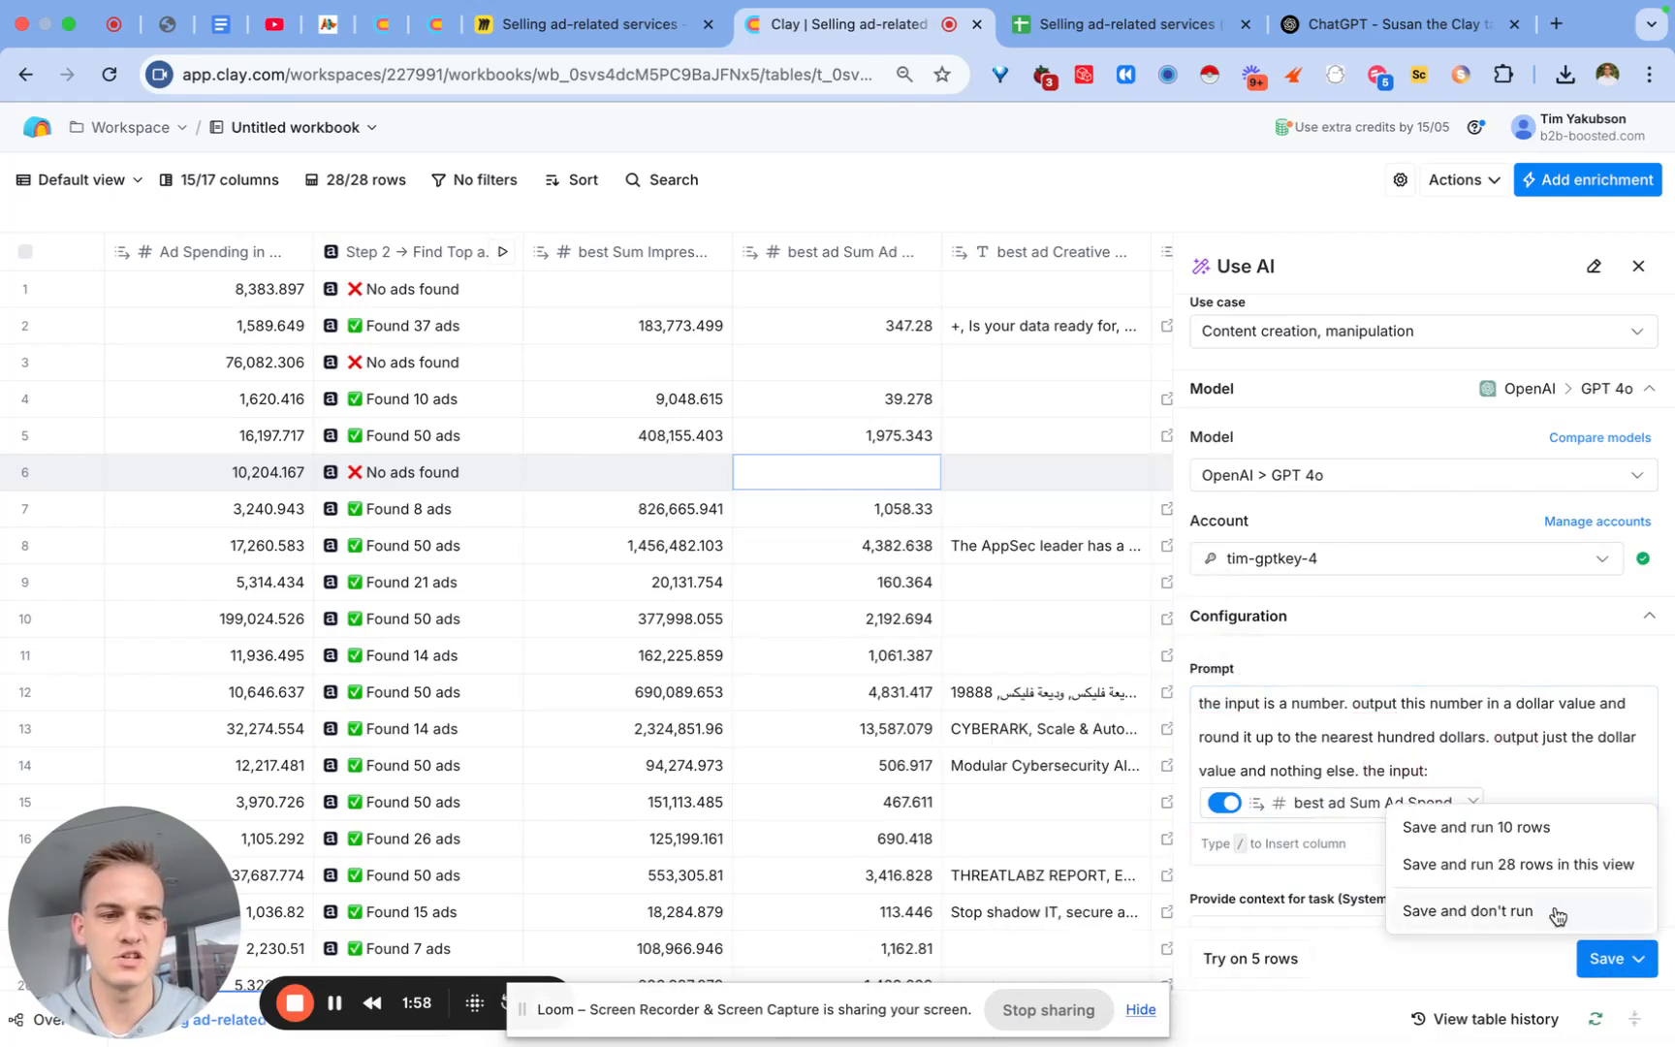
left_click(1511, 827)
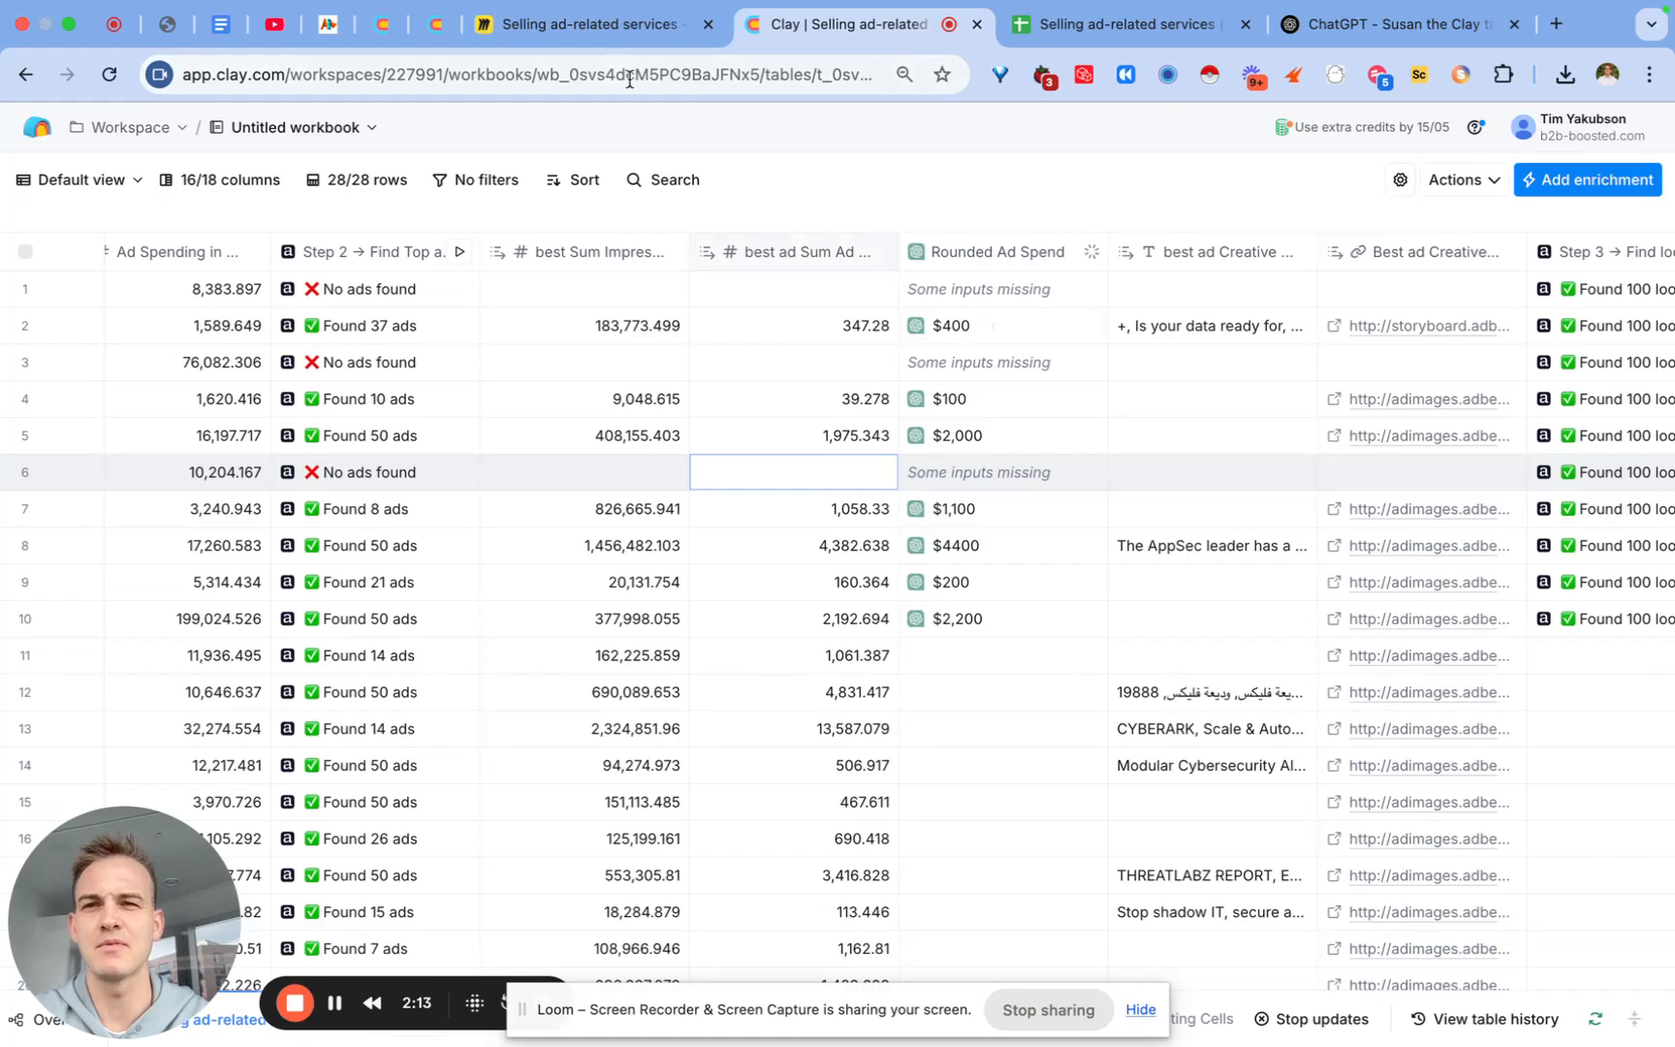
left_click(601, 35)
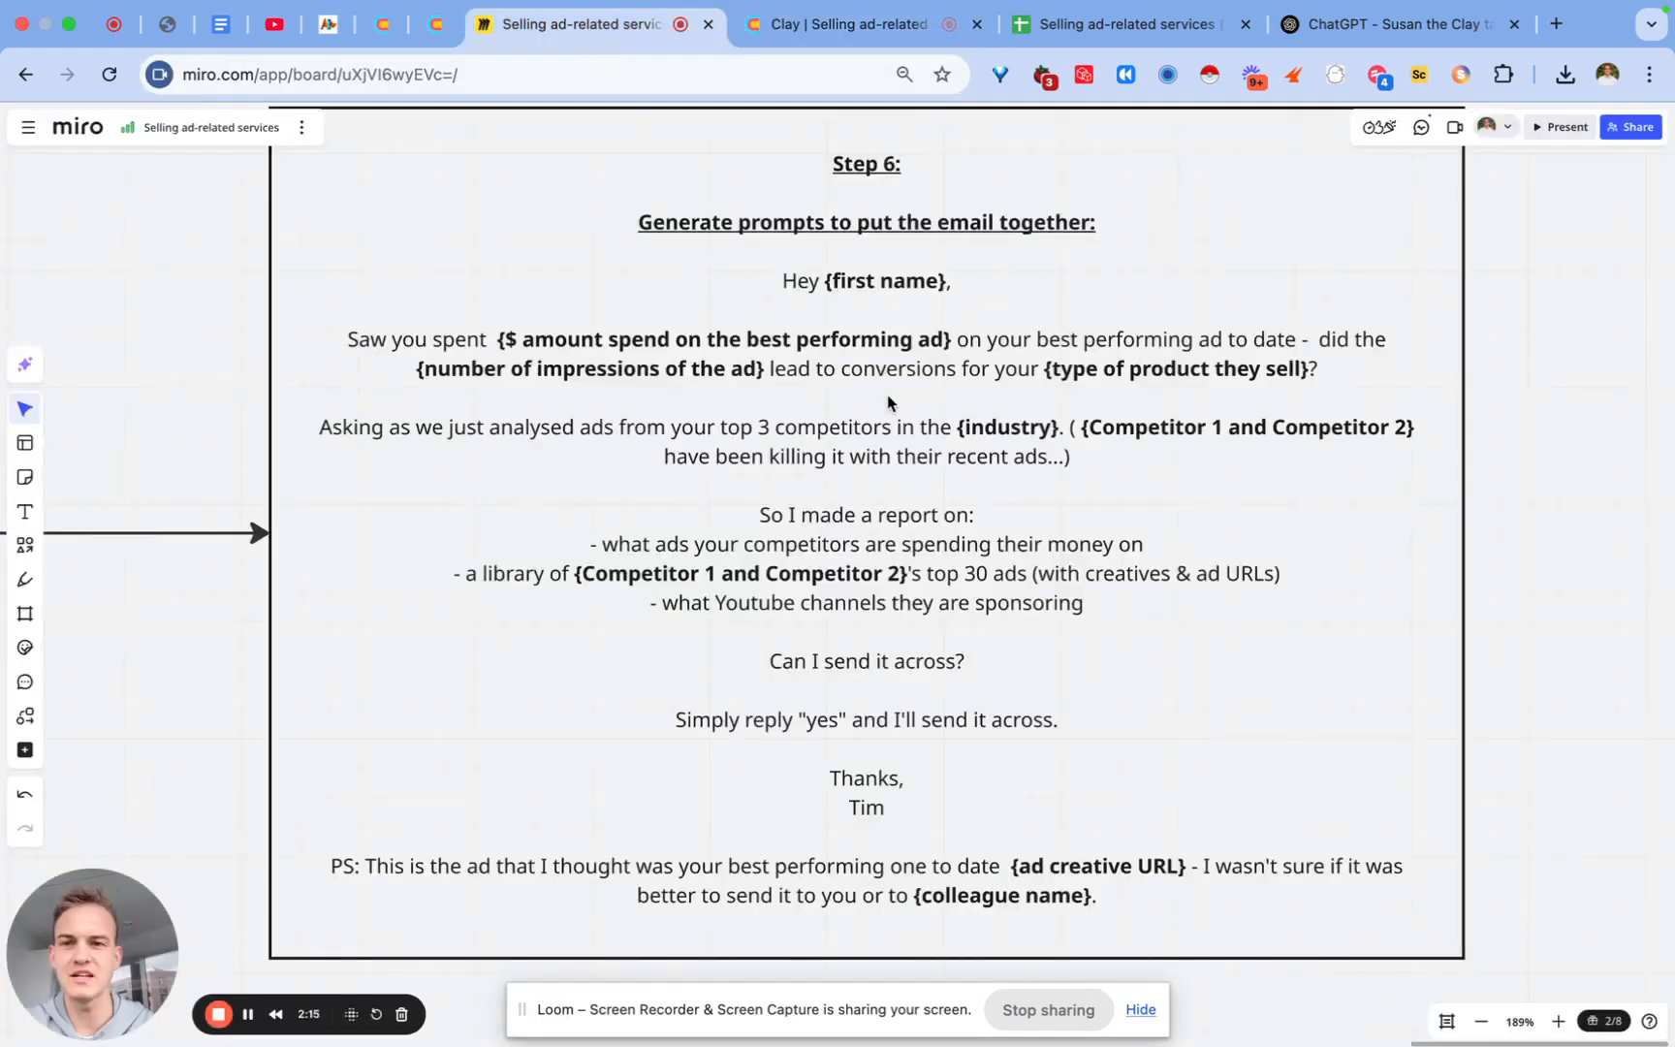
left_click(505, 340)
left_click_drag(497, 339, 949, 329)
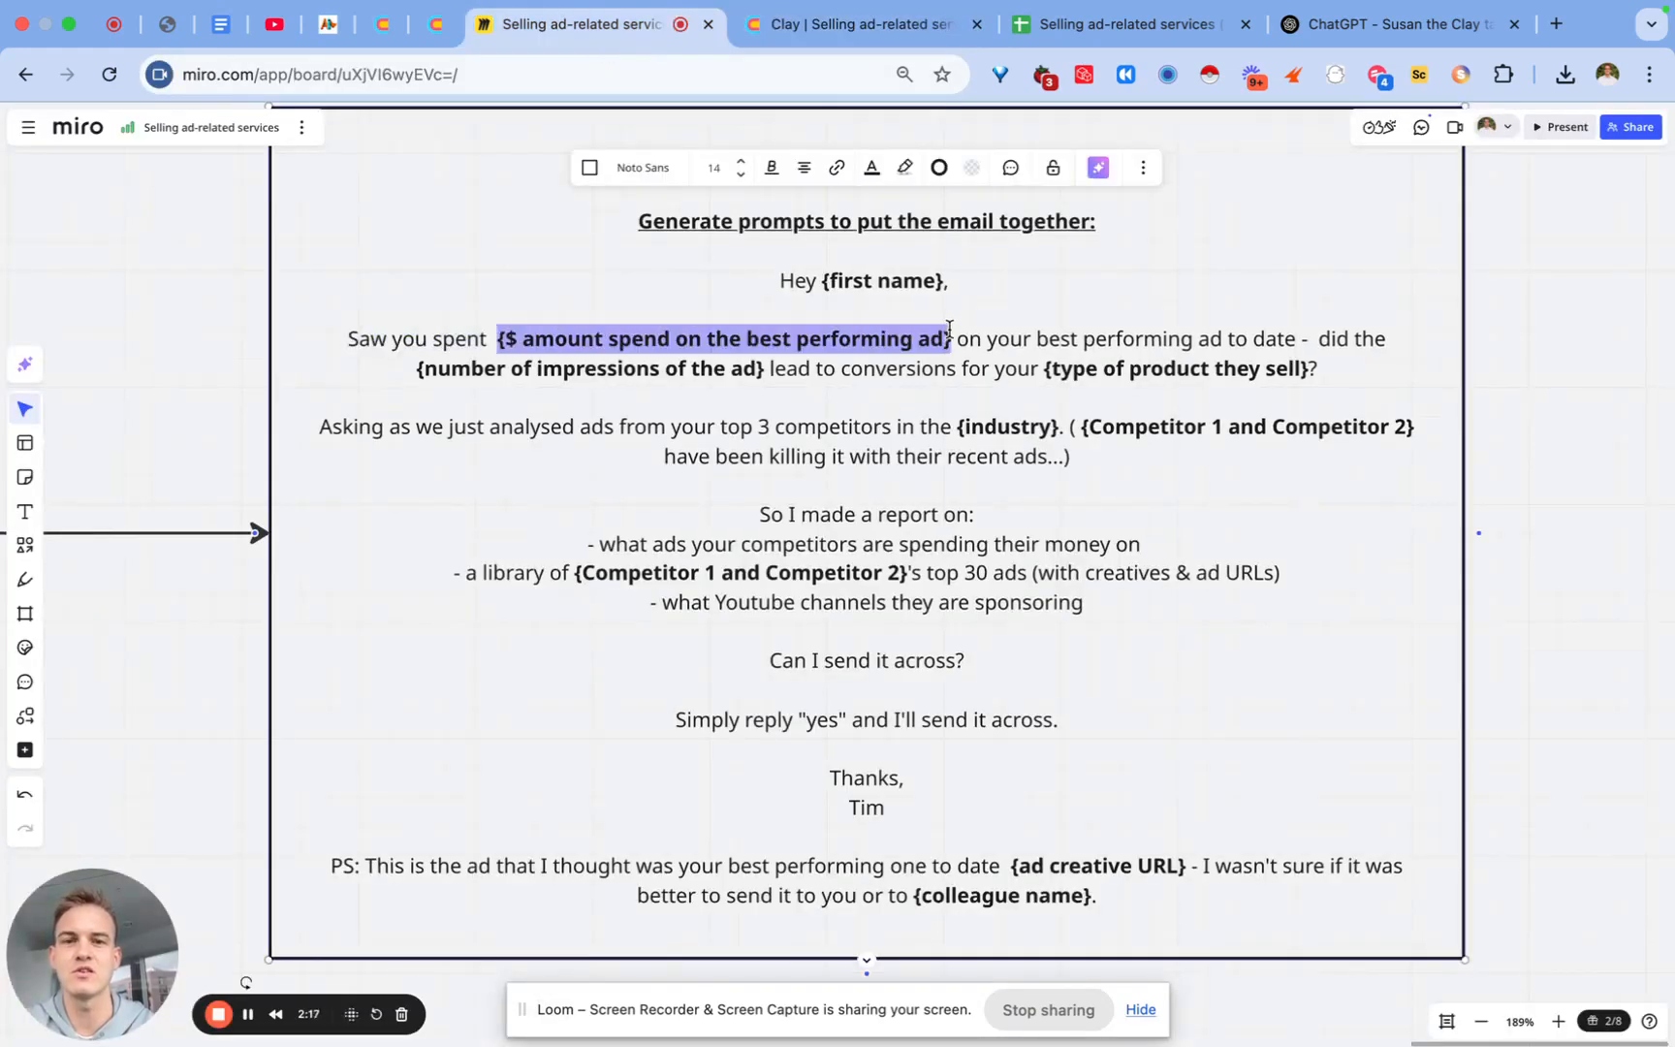
left_click(901, 336)
left_click_drag(950, 336, 500, 334)
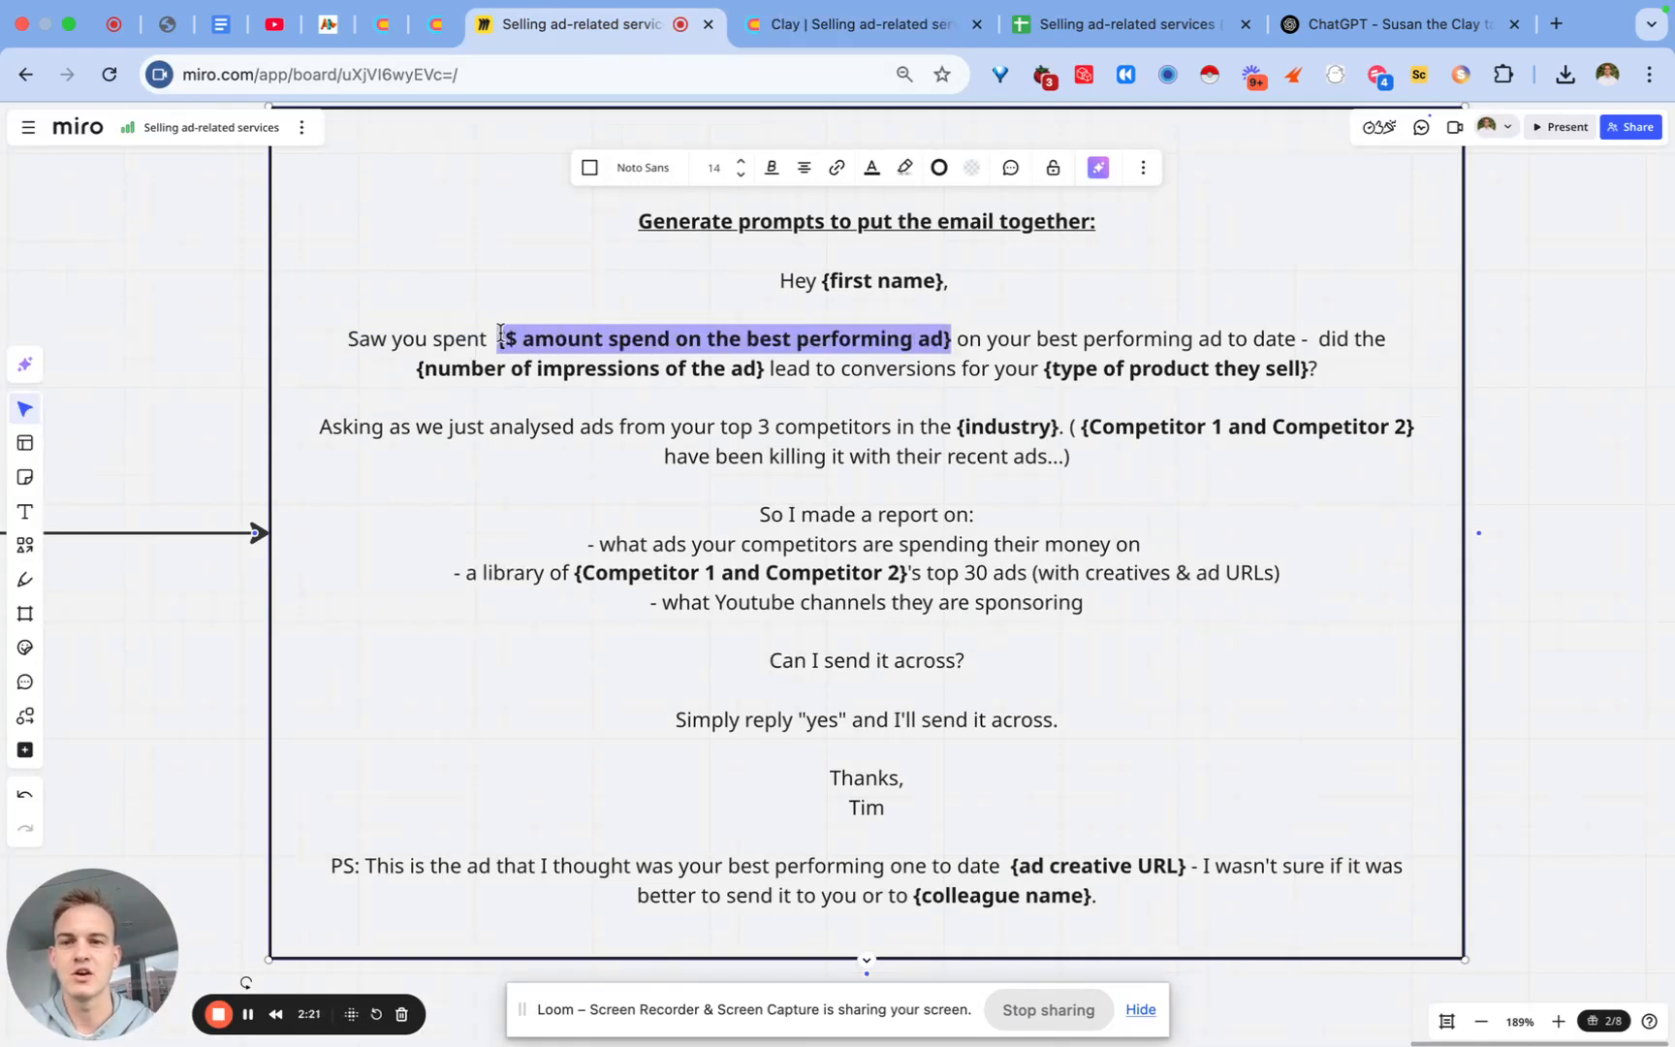
left_click(499, 336)
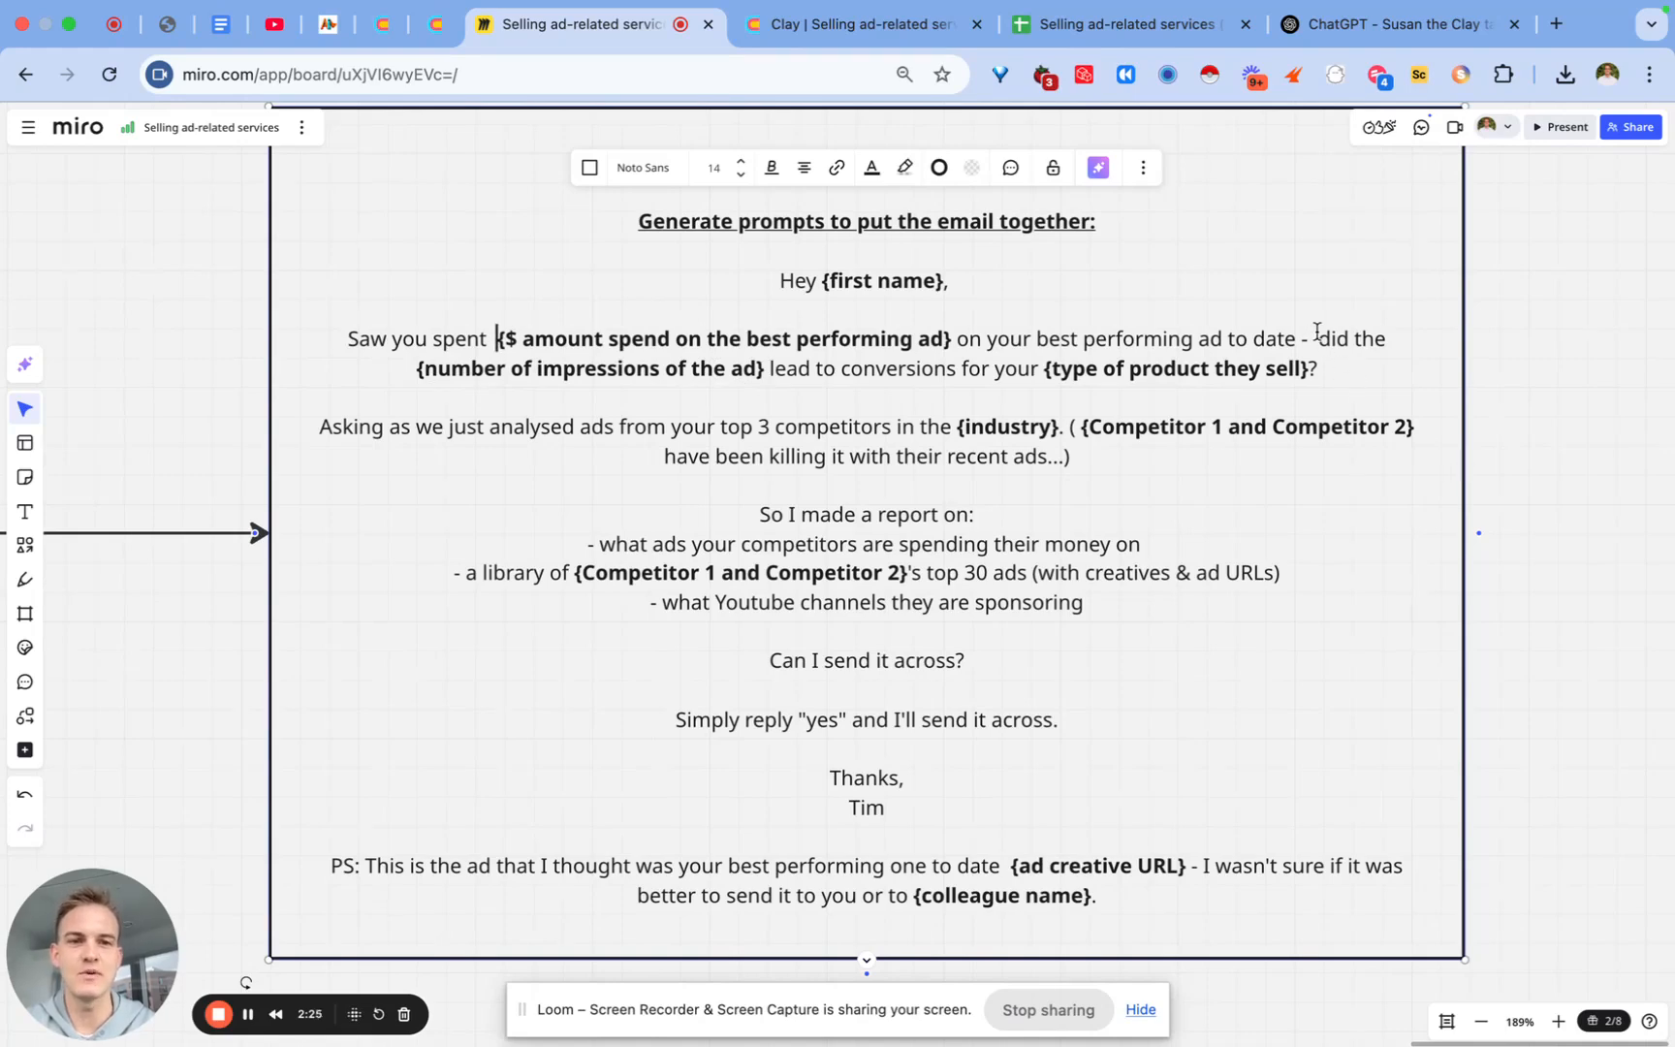
left_click_drag(1316, 336, 1315, 380)
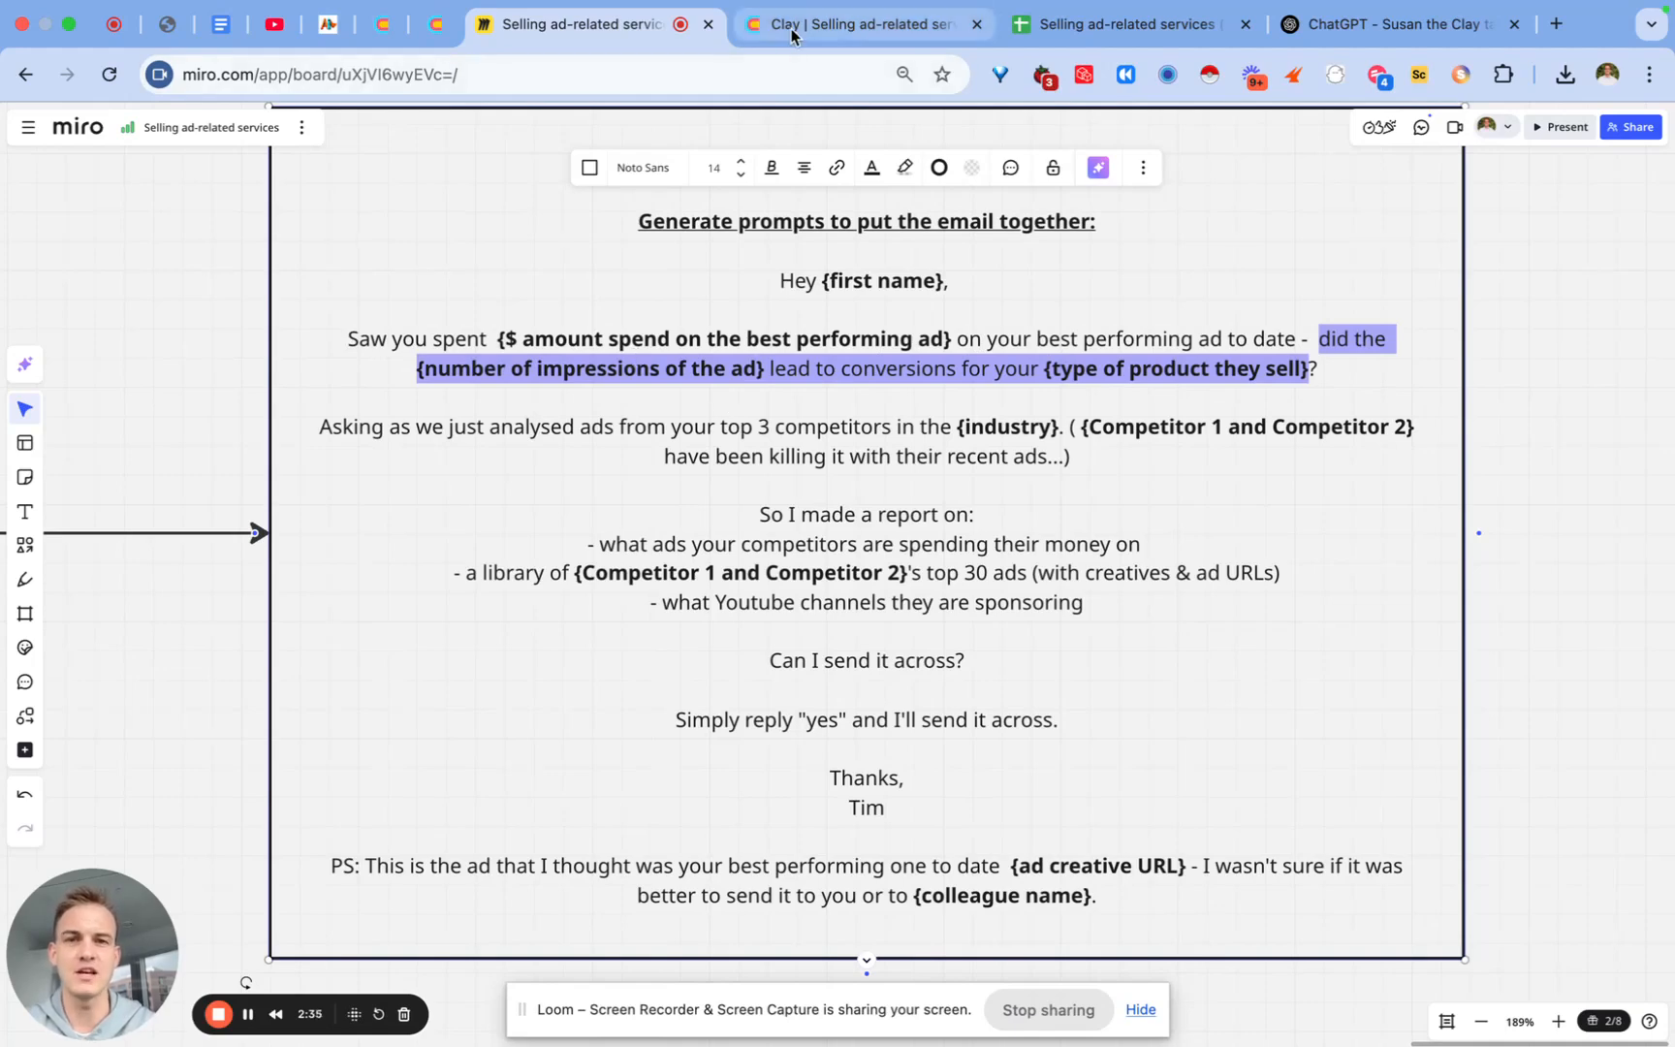
left_click(833, 25)
Step: Add a Claygent enrichment and paste the prepared web-research prompt
left_click(1613, 181)
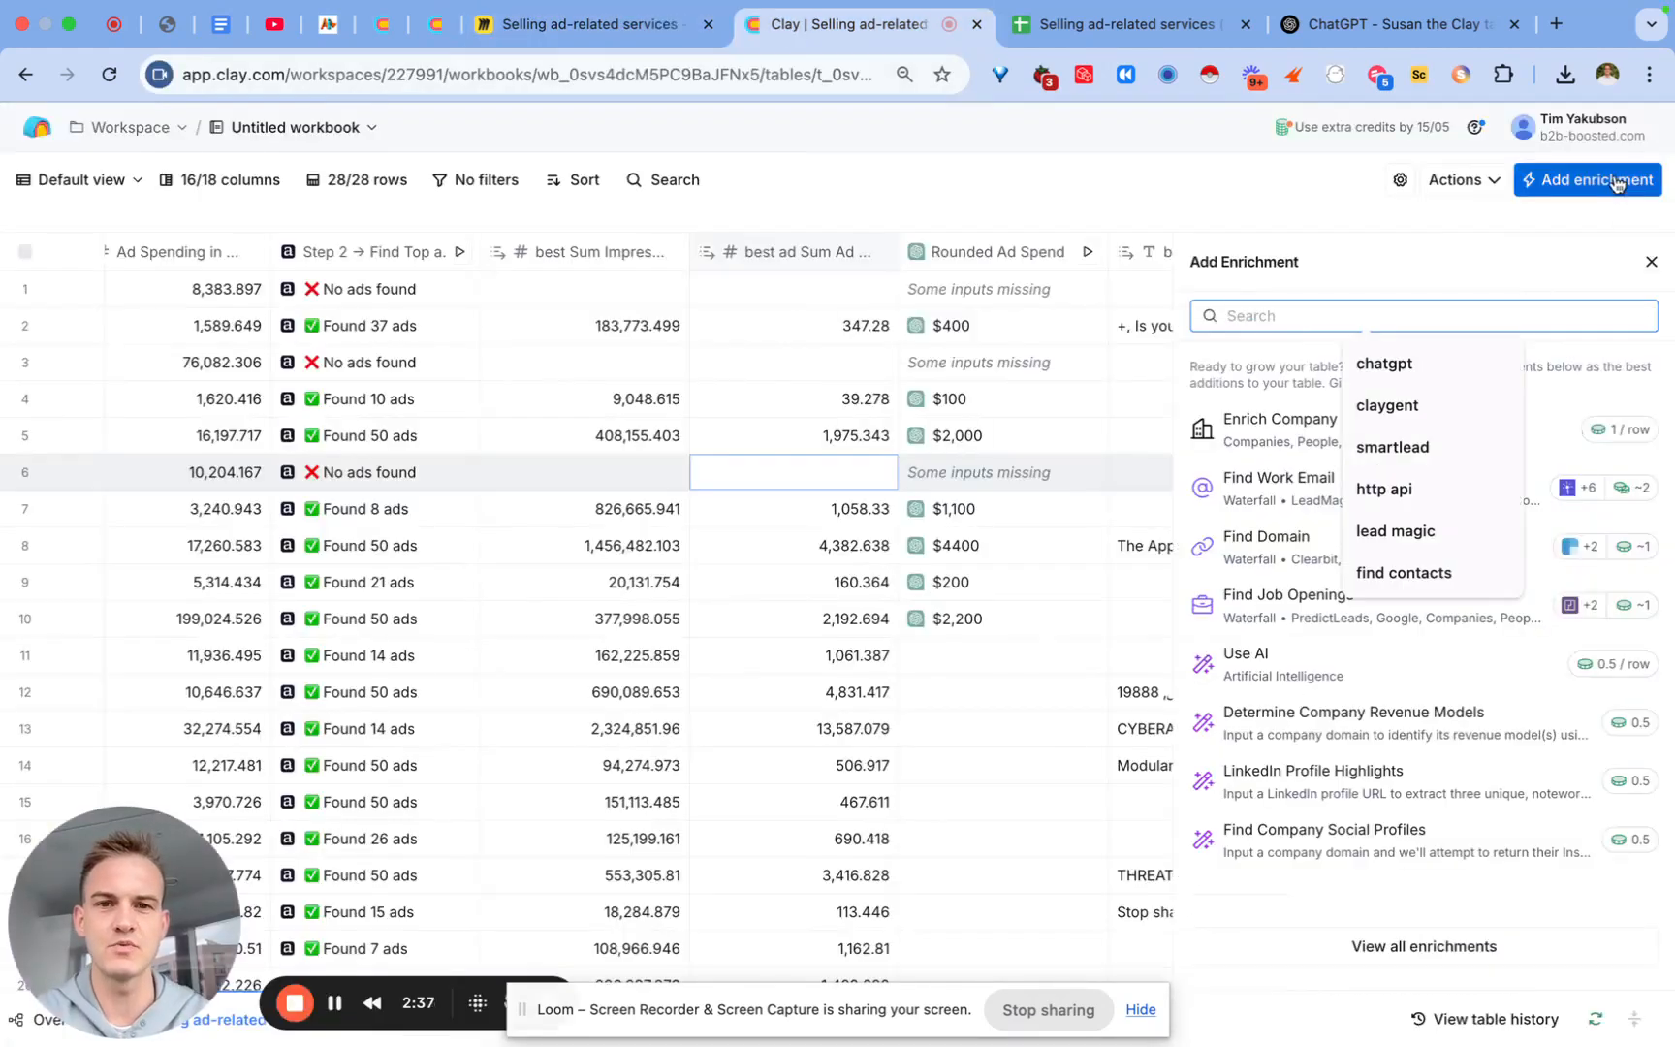
type("claygent")
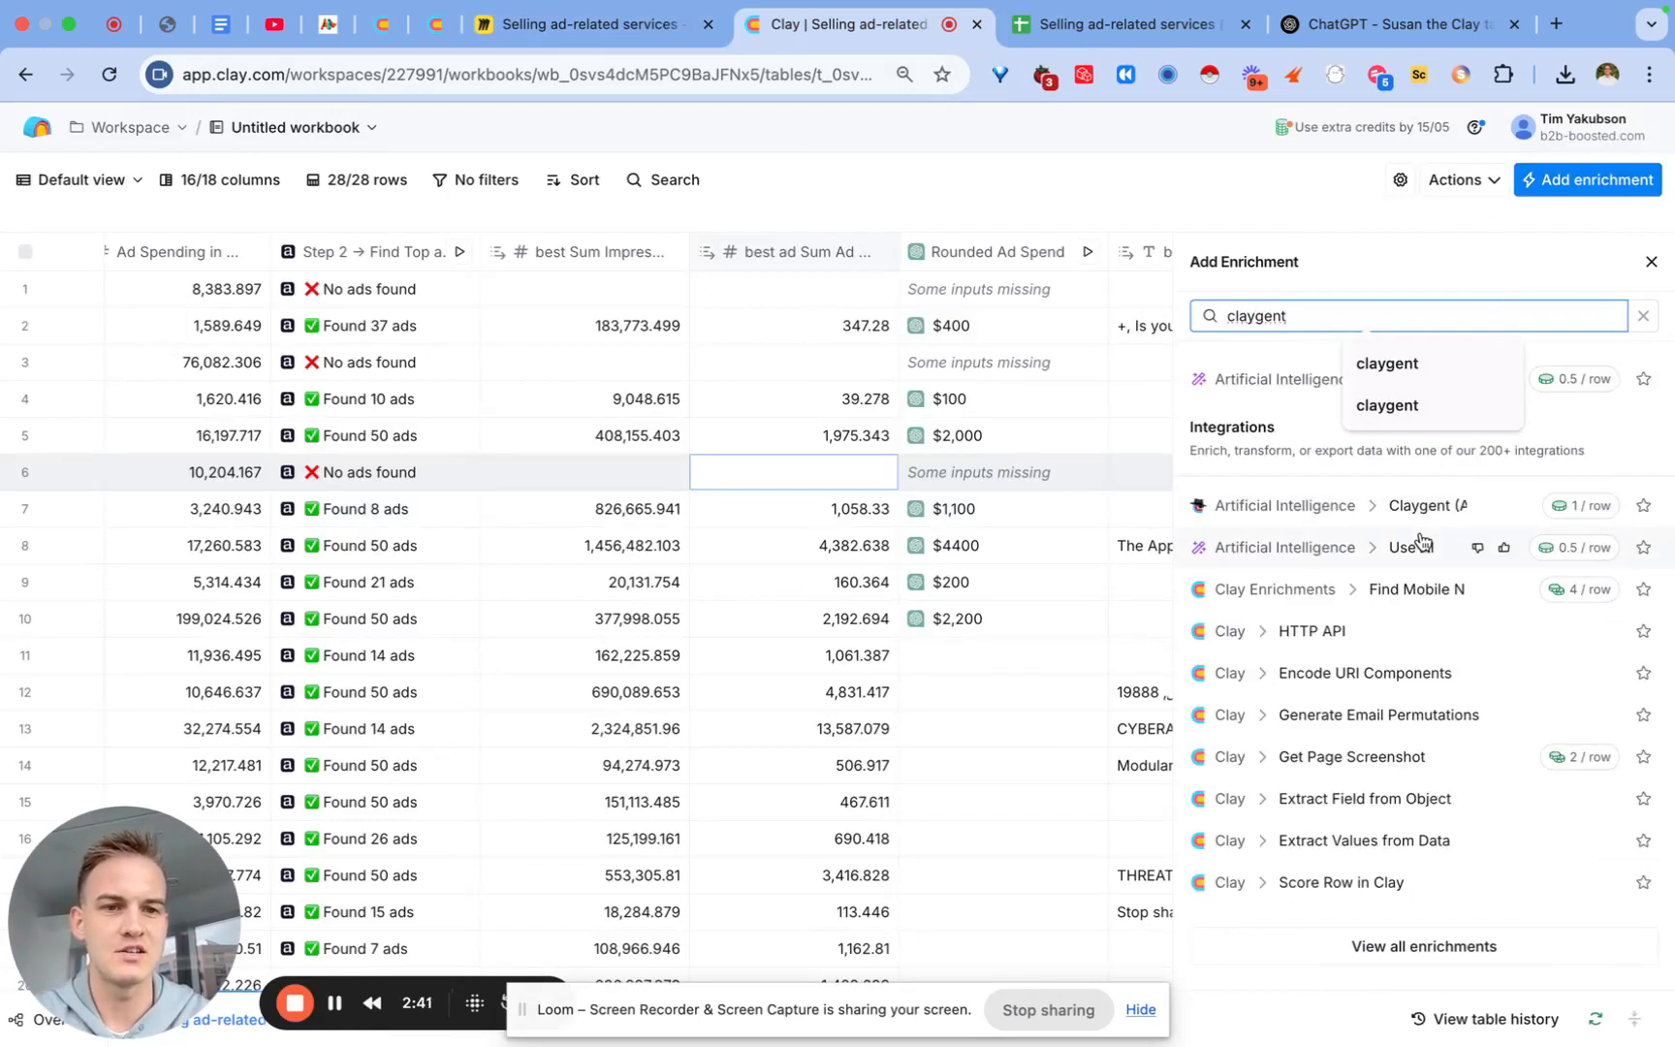
left_click(1392, 519)
left_click(1392, 512)
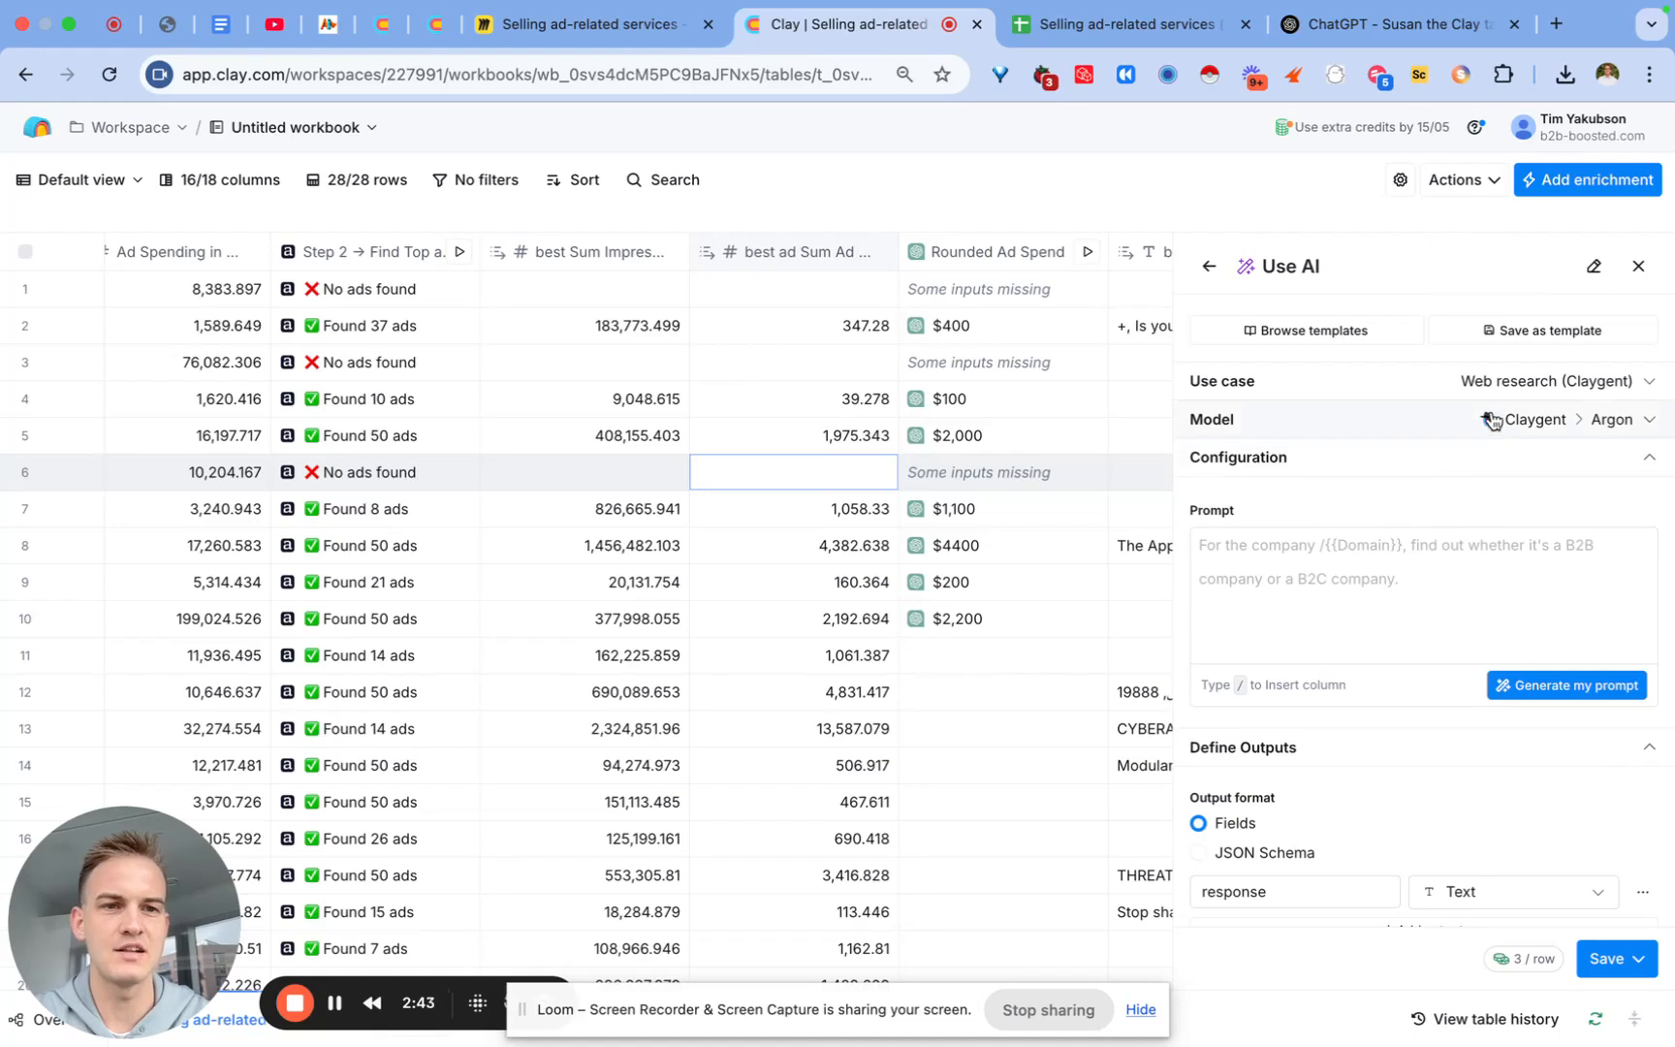
left_click(1391, 570)
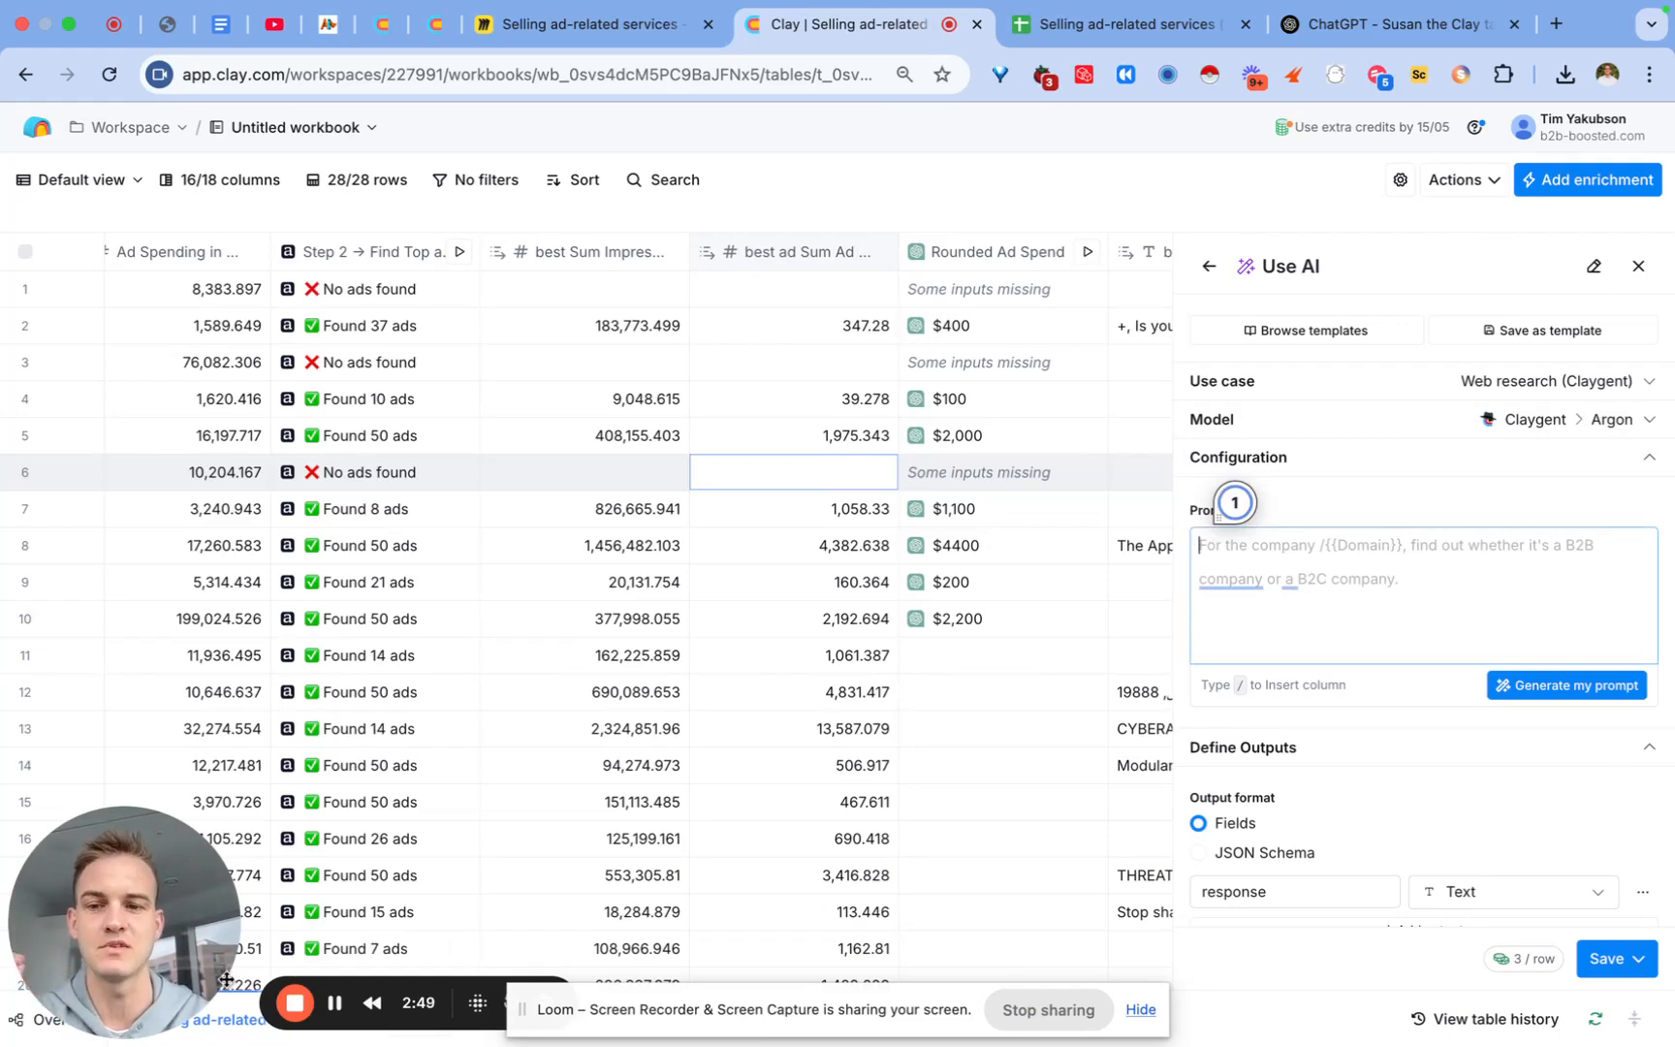
key("super+v")
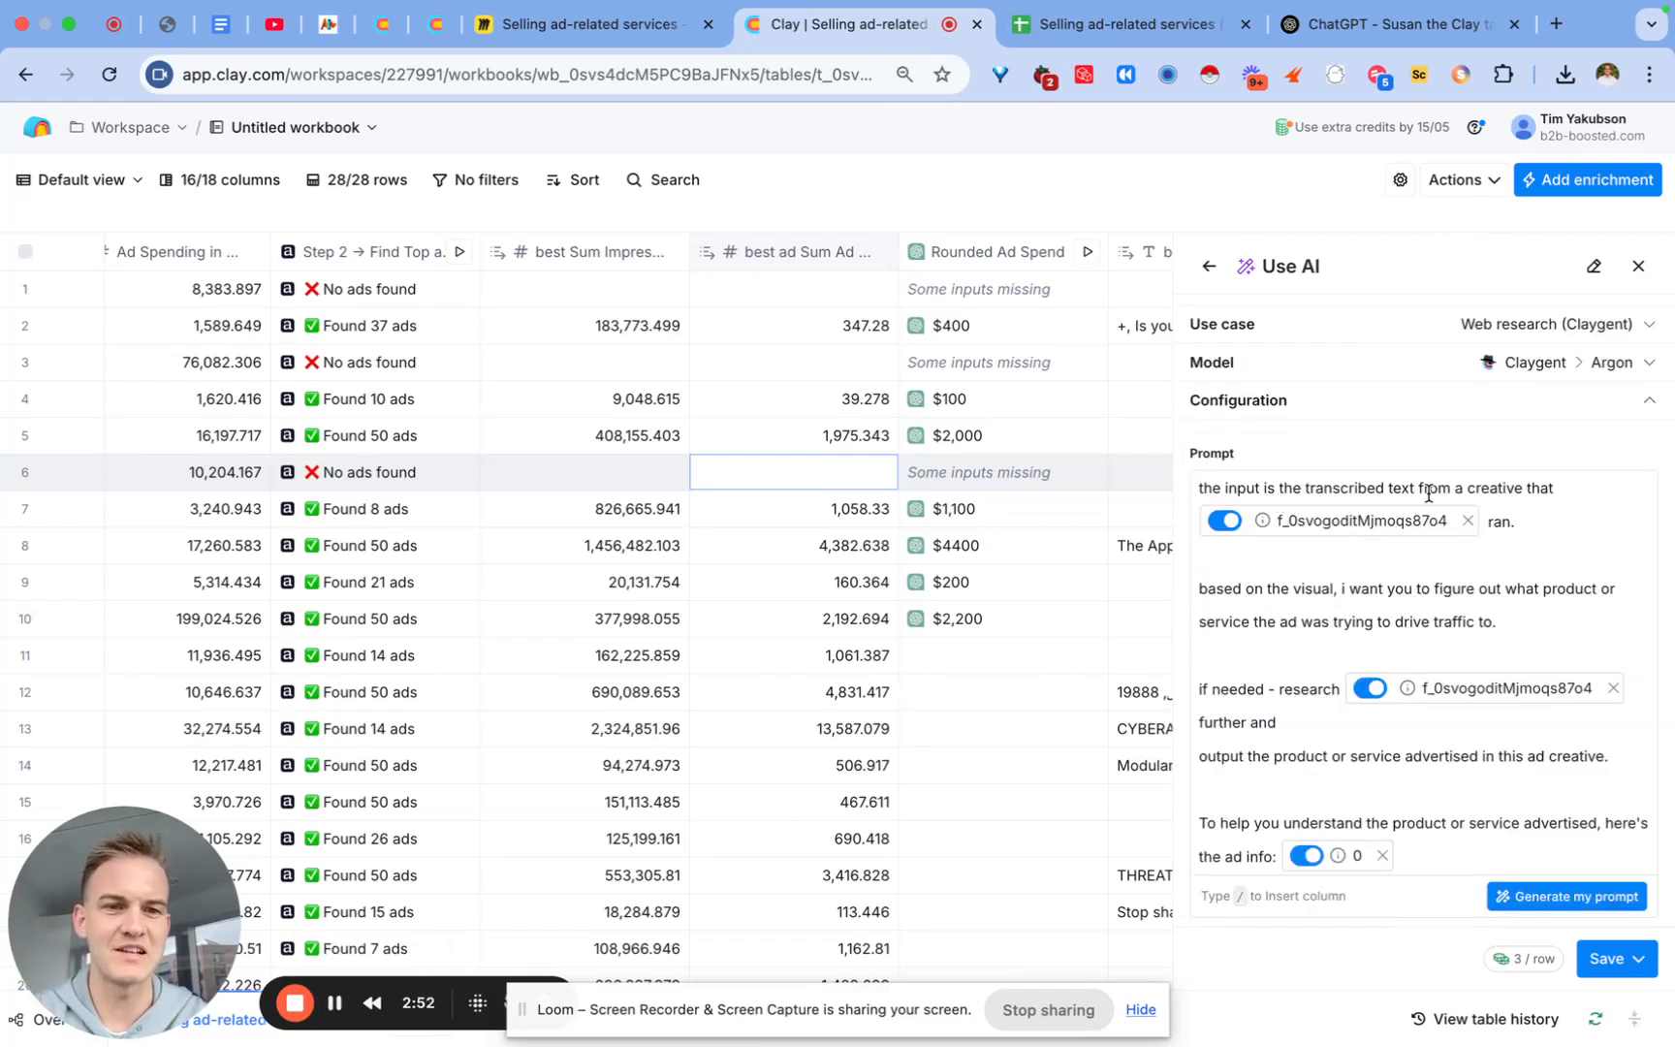
Step: Replace the stale column reference after 'that' with the Website URL column
left_click(1469, 523)
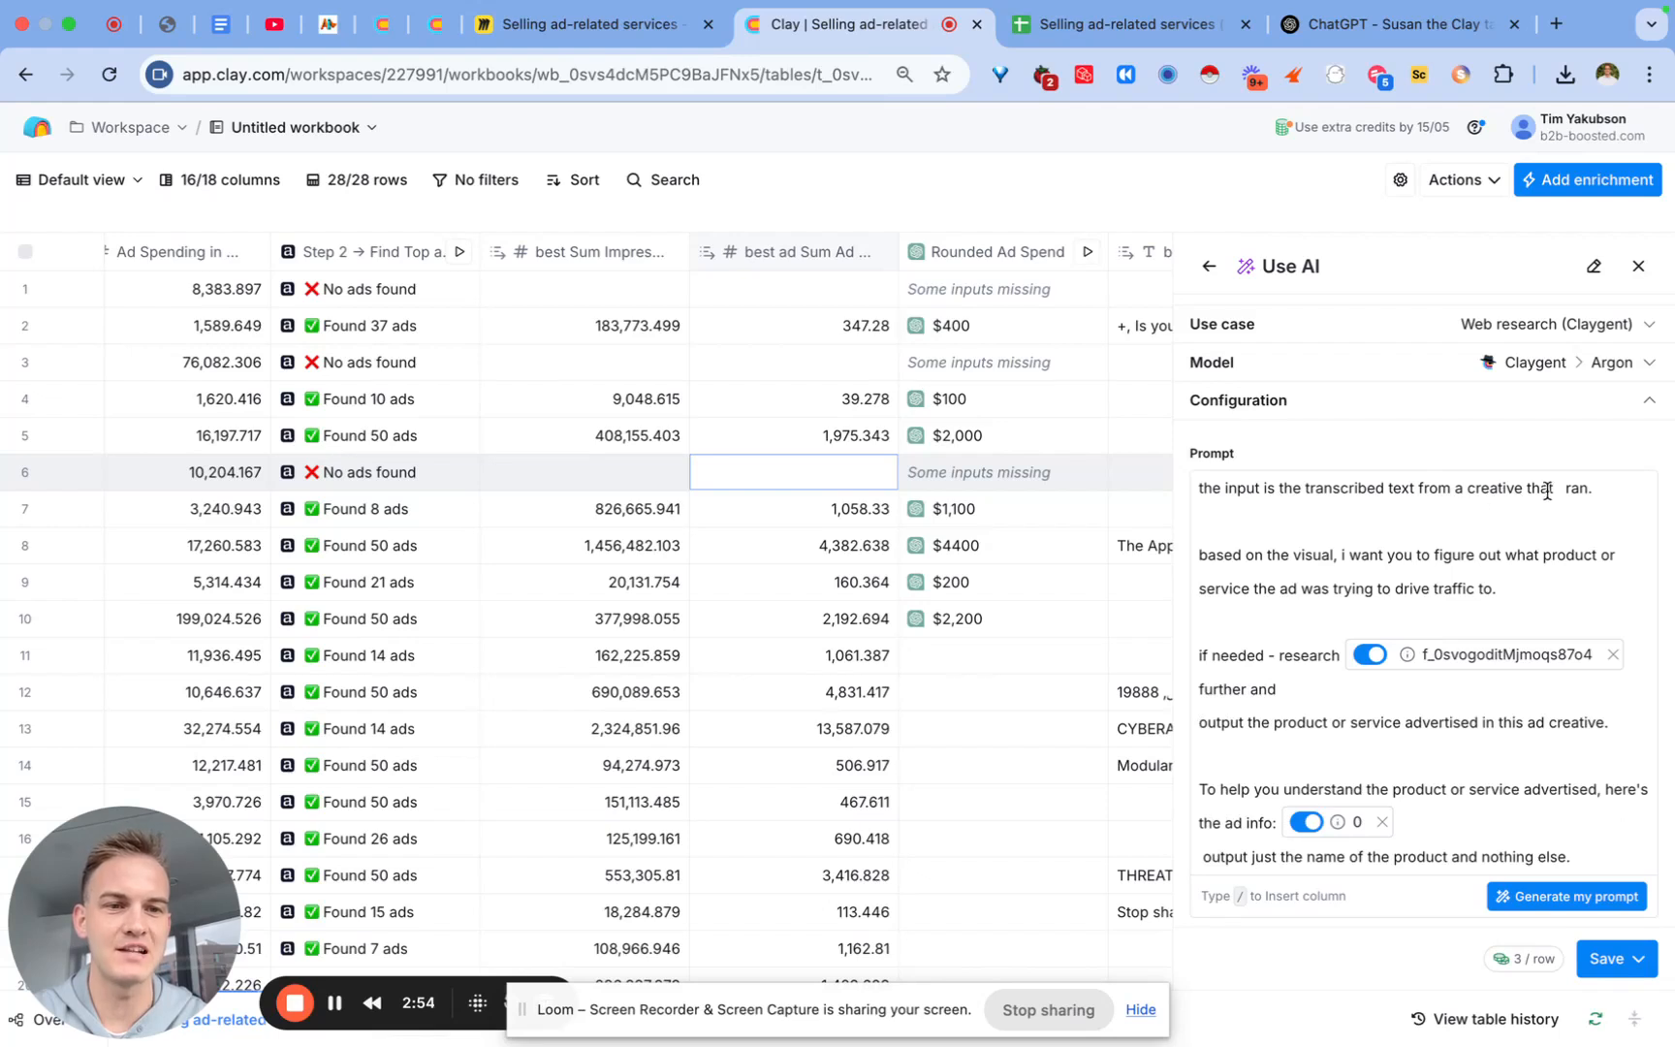
left_click(1554, 488)
type("/wen")
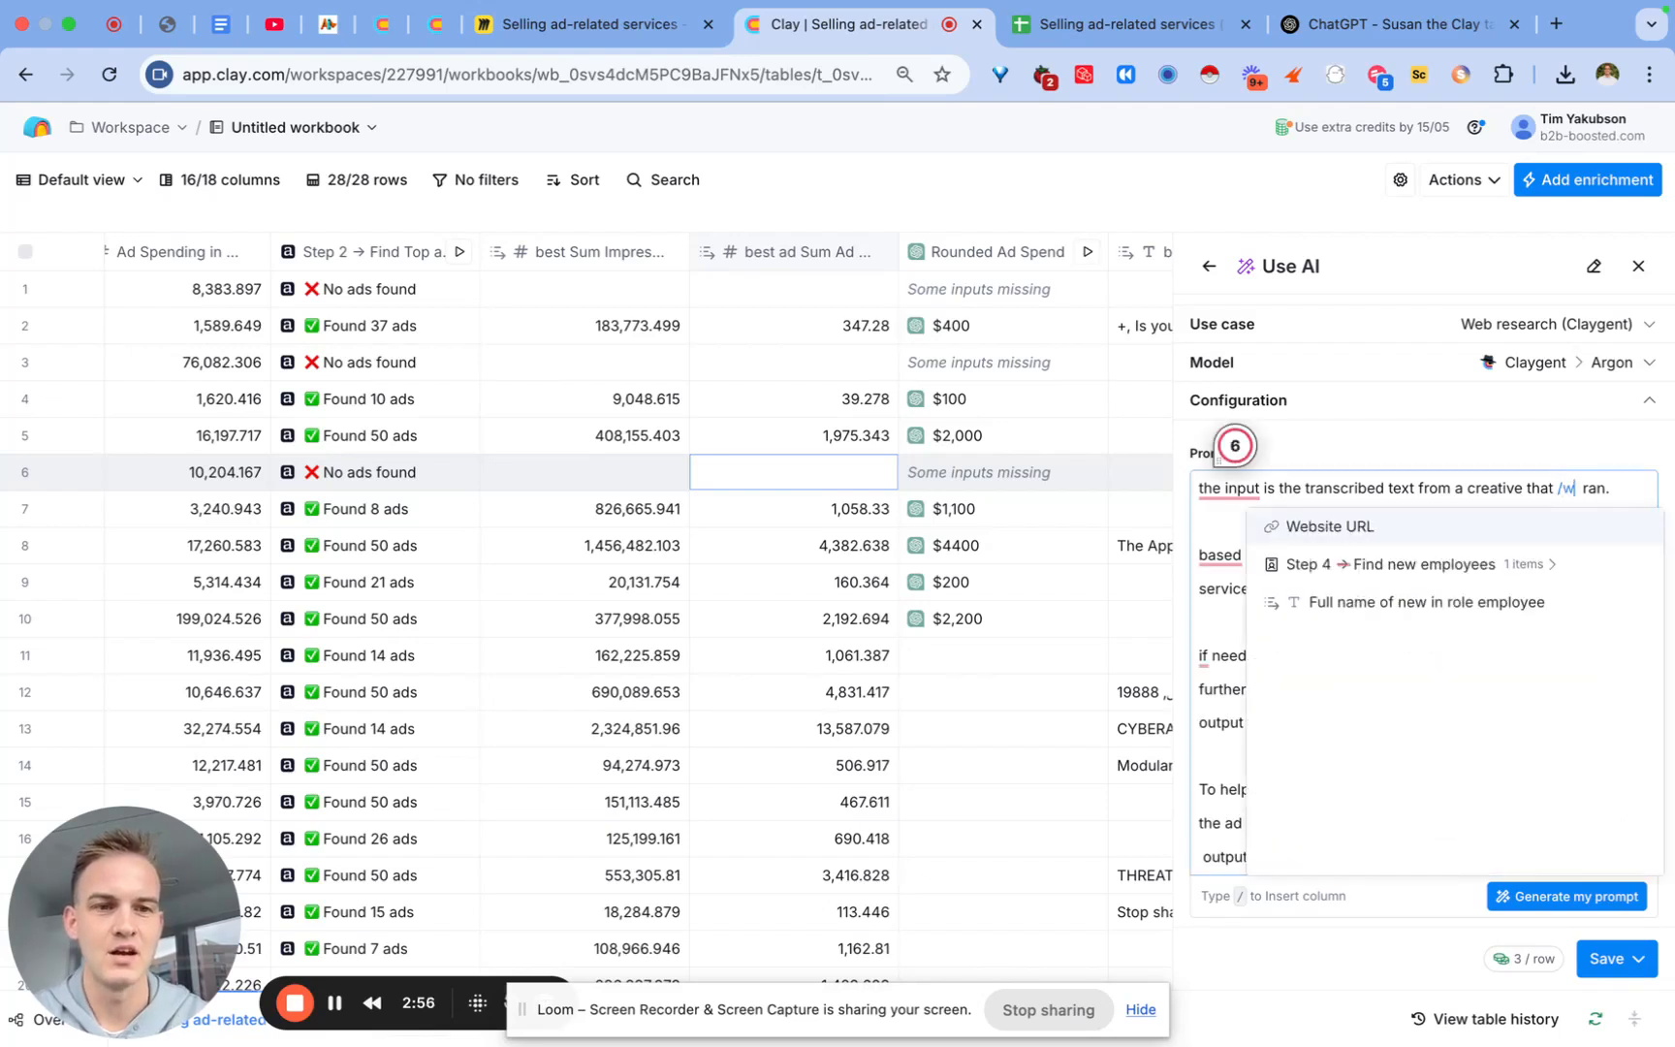
key("BackSpace")
type("b")
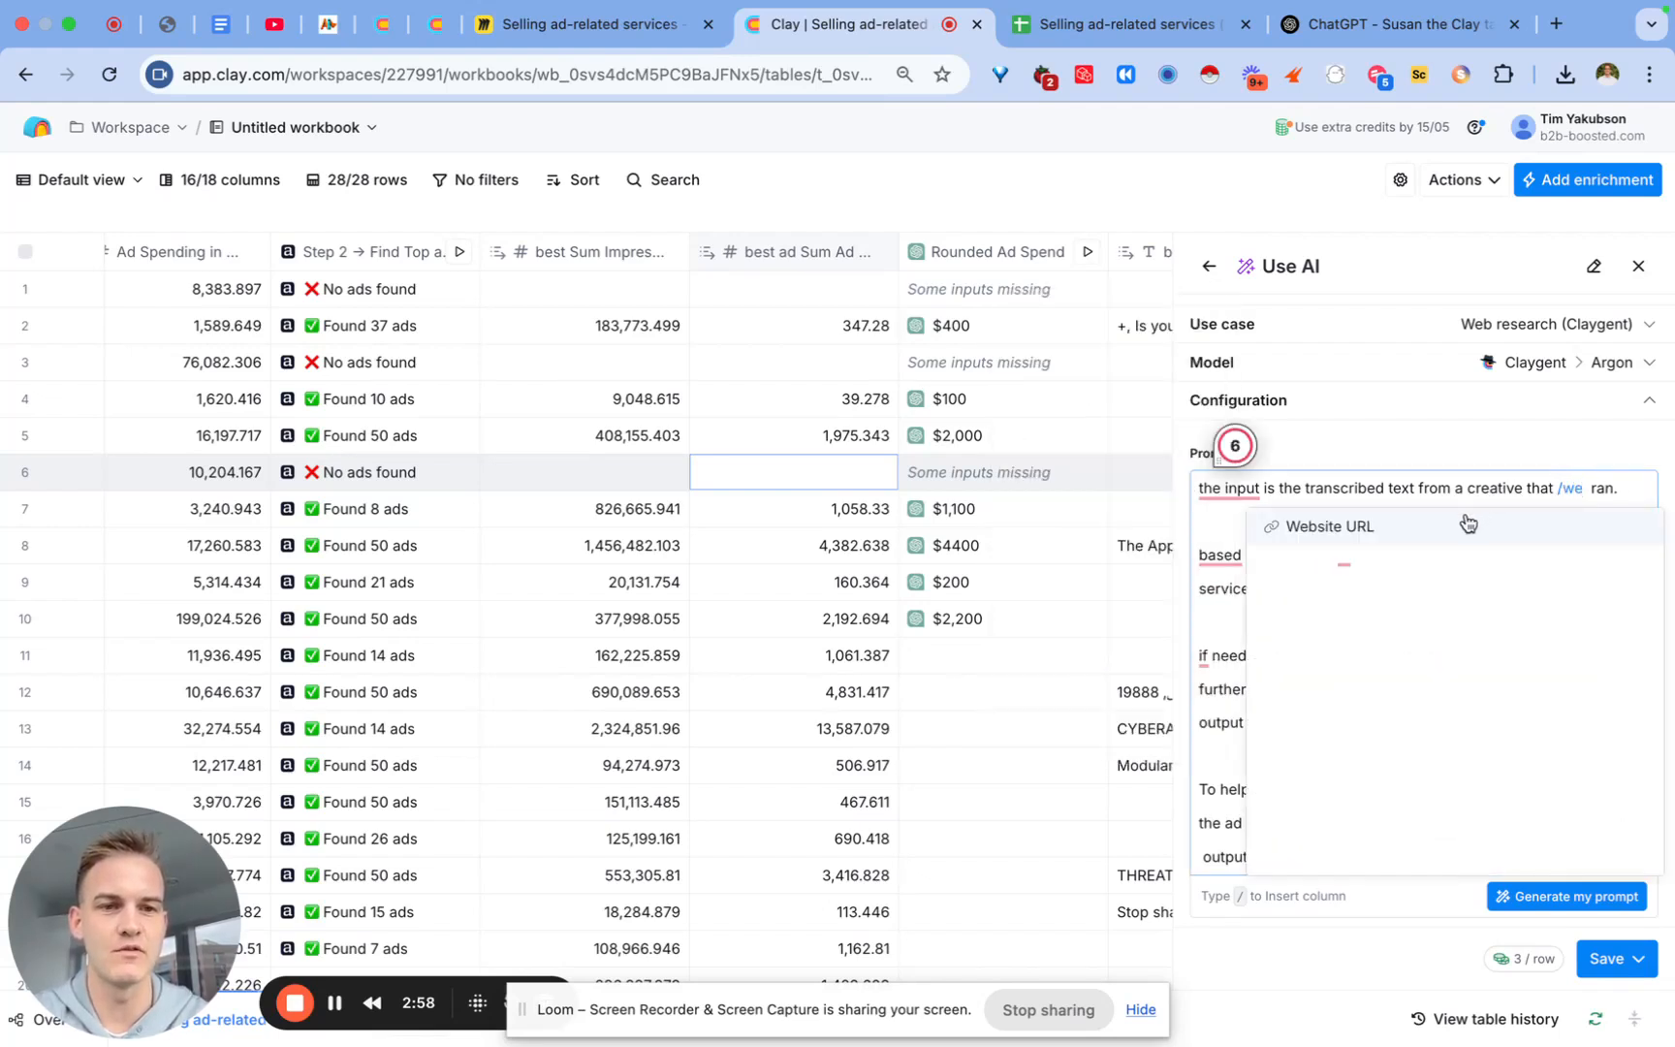
left_click(1347, 523)
mouse_move(1310, 530)
Step: Replace the stale column reference after 'research' with Website URL as well
scroll(1410, 690, "down", 1)
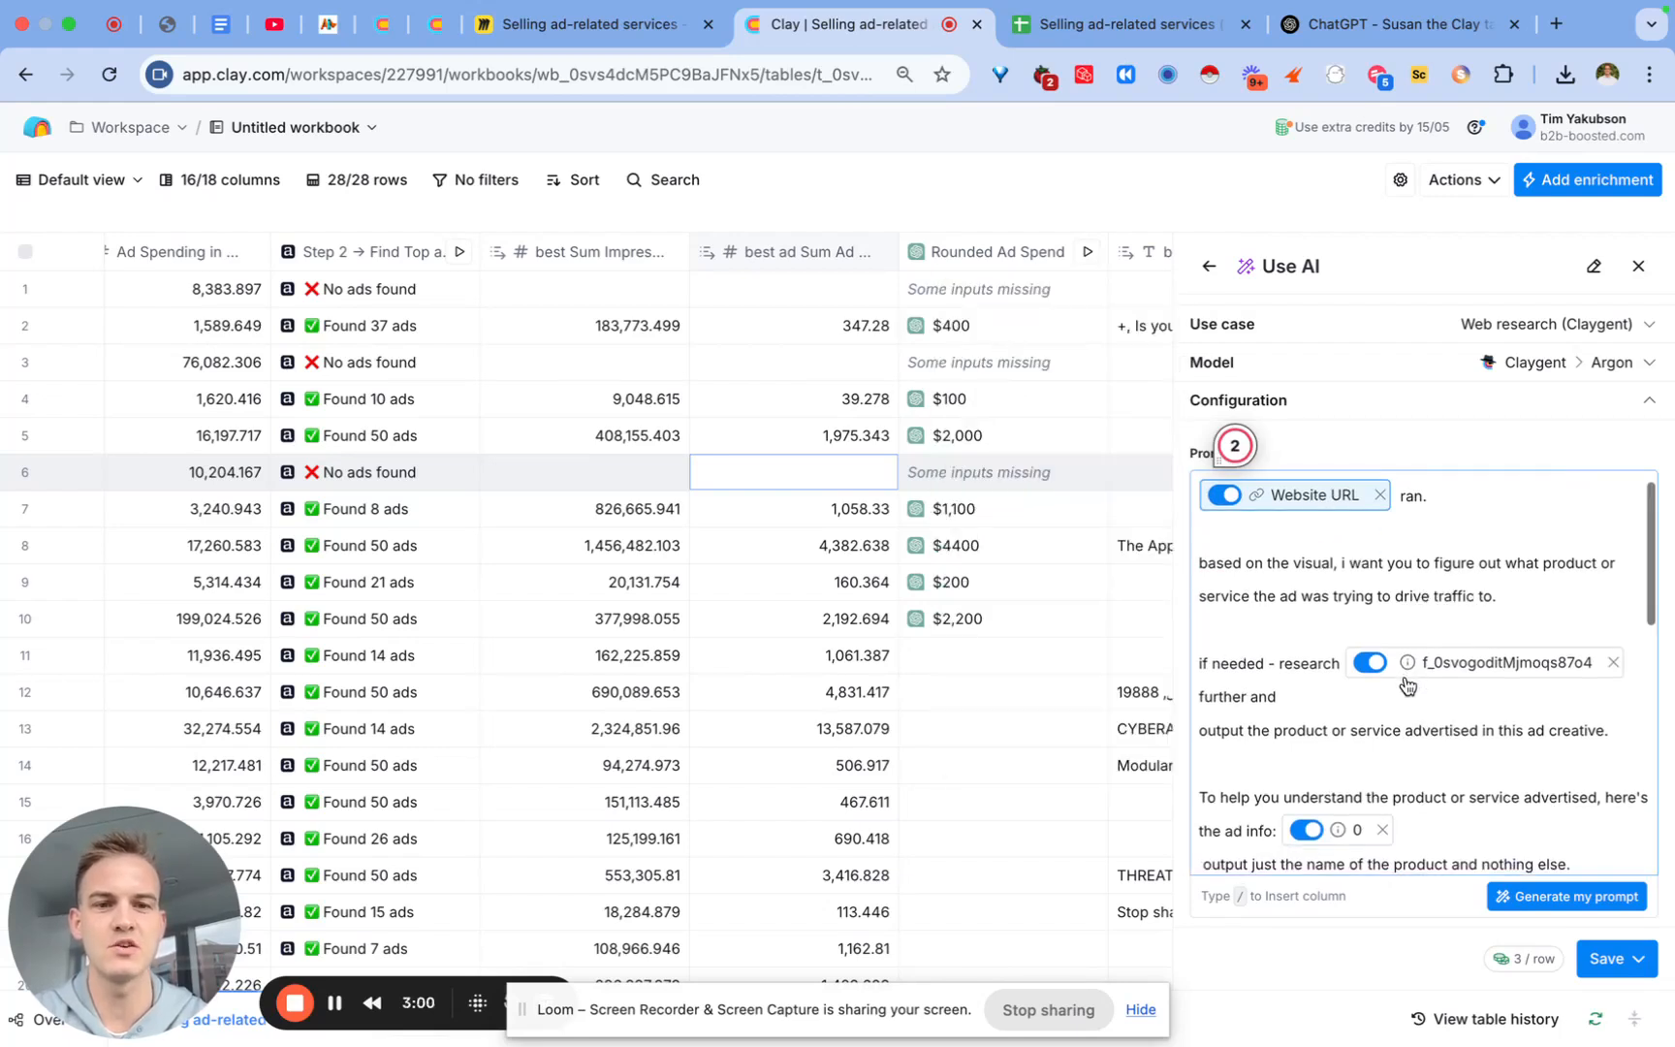
left_click(1615, 663)
left_click(1341, 663)
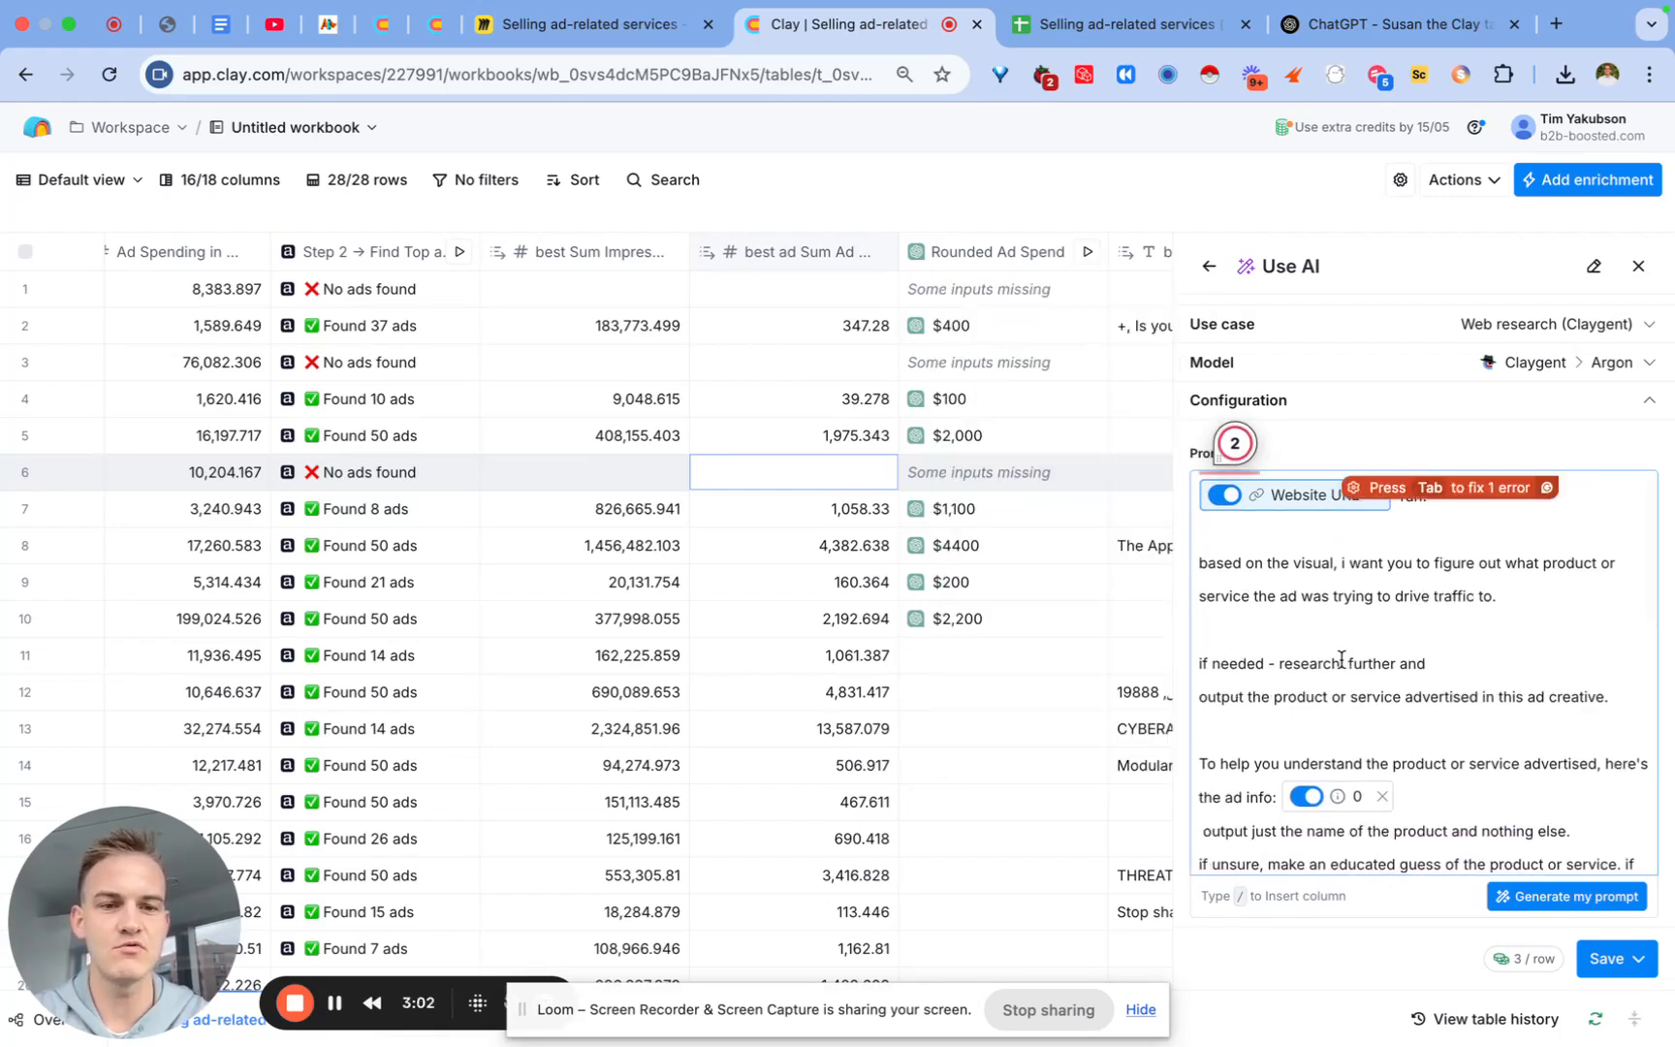
type("/web")
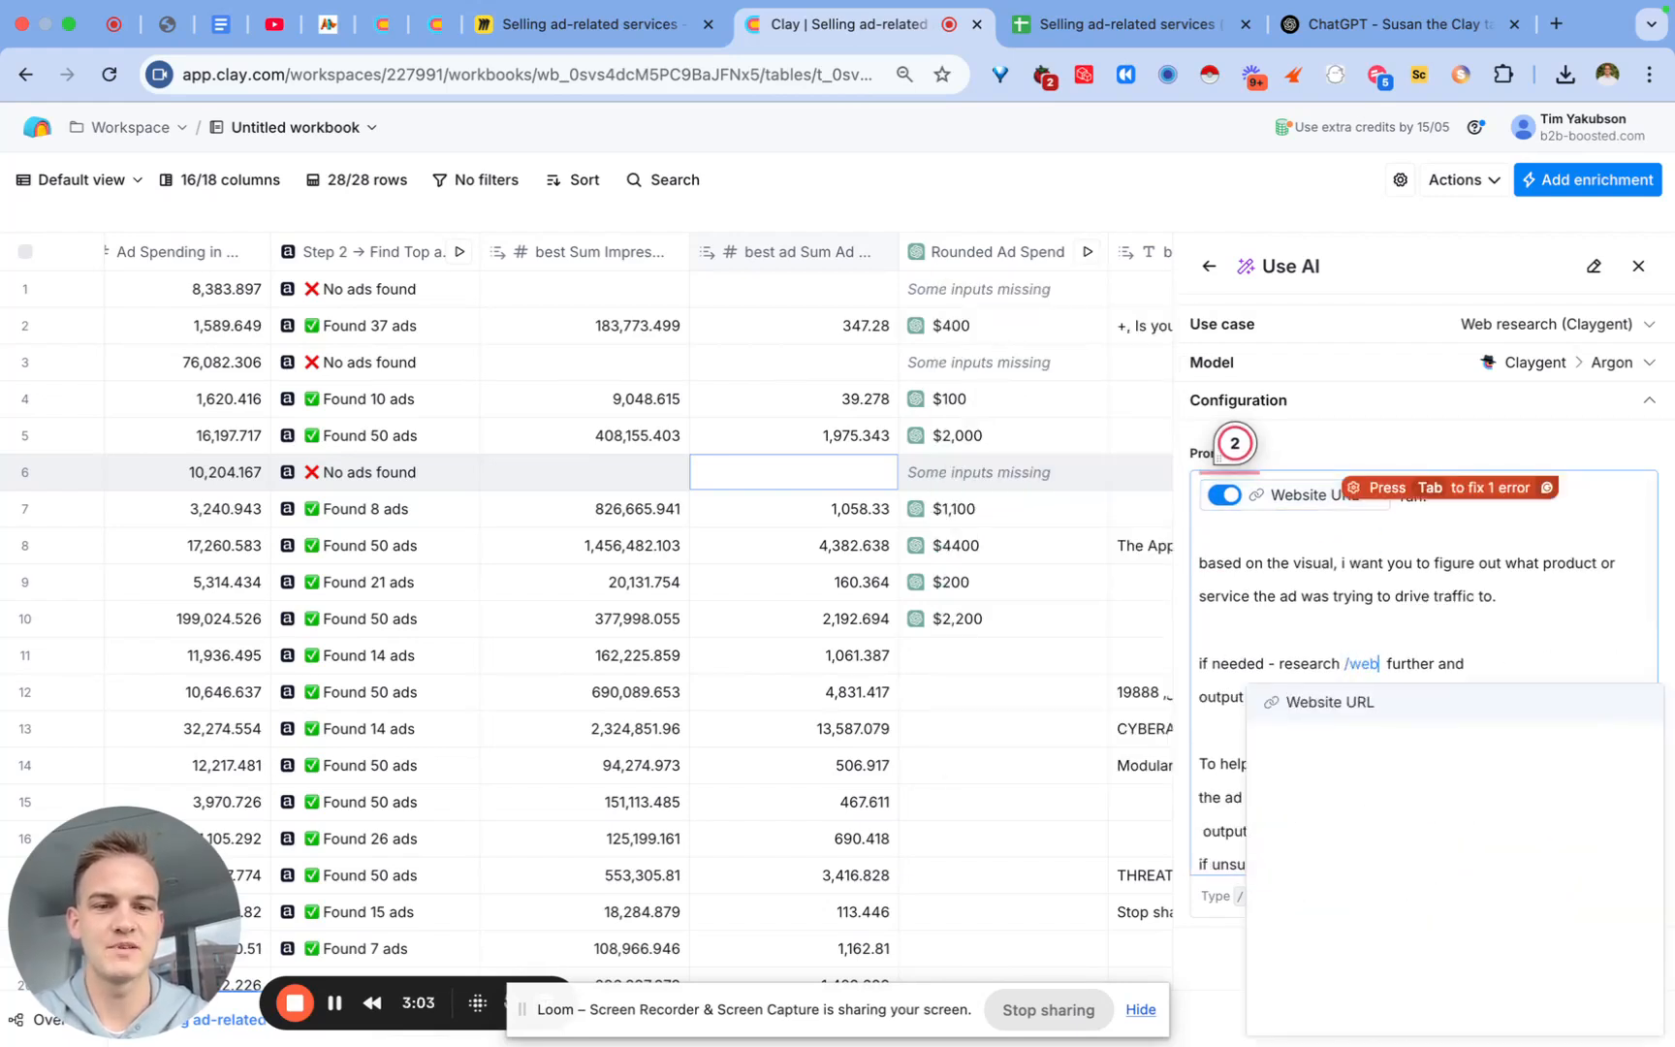
left_click(1335, 697)
scroll(1335, 669, "down", 3)
scroll(1318, 667, "up", 3)
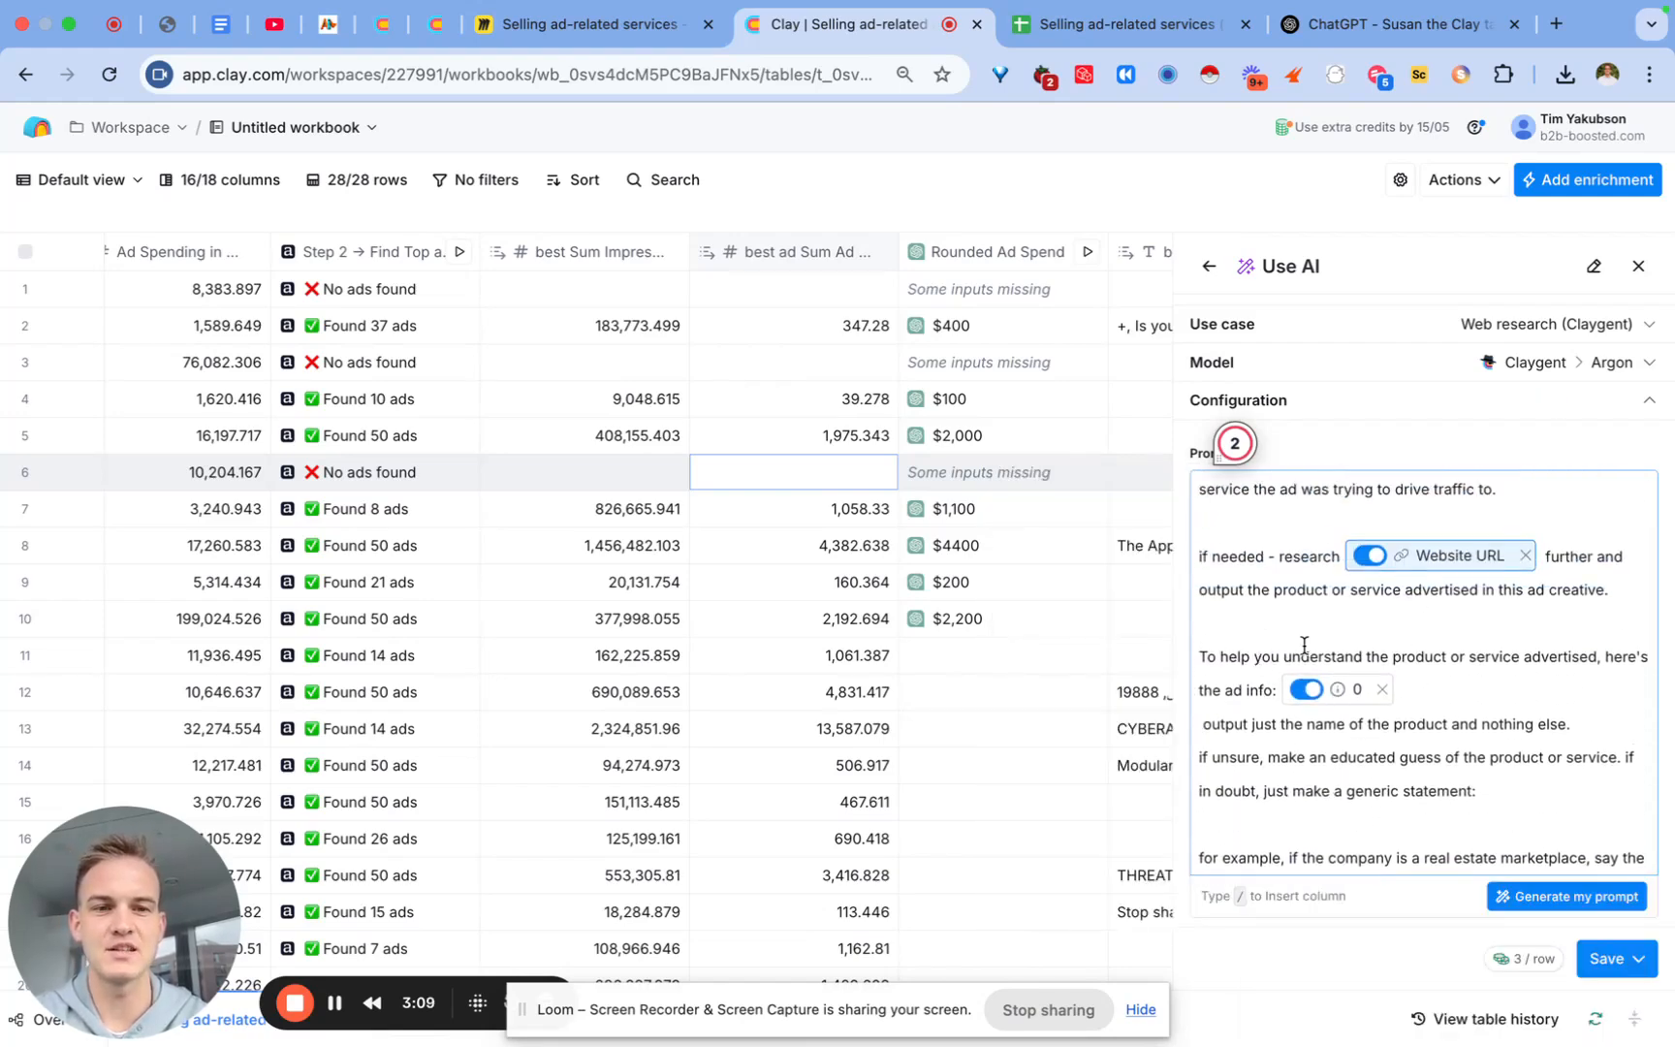
Step: Replace the '0' chip after 'the ad info:' with all adInfo properties of Step 2's first ad
left_click(1381, 688)
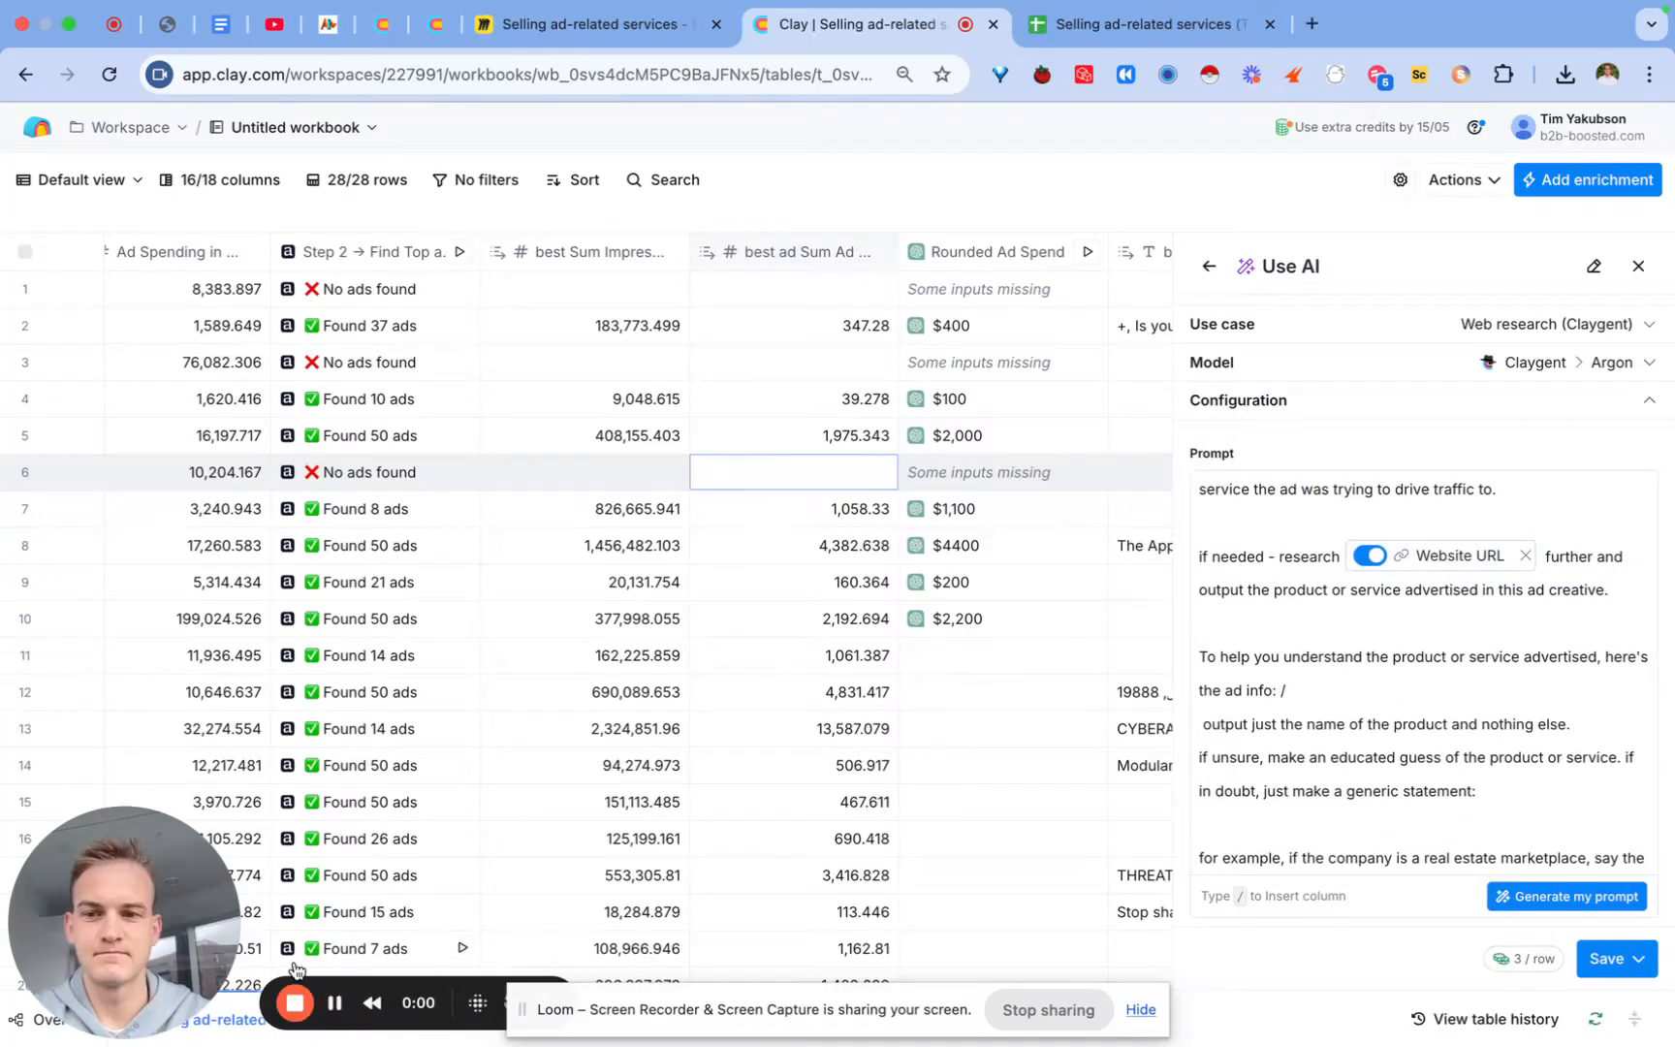
scroll(1328, 582, "down", 1)
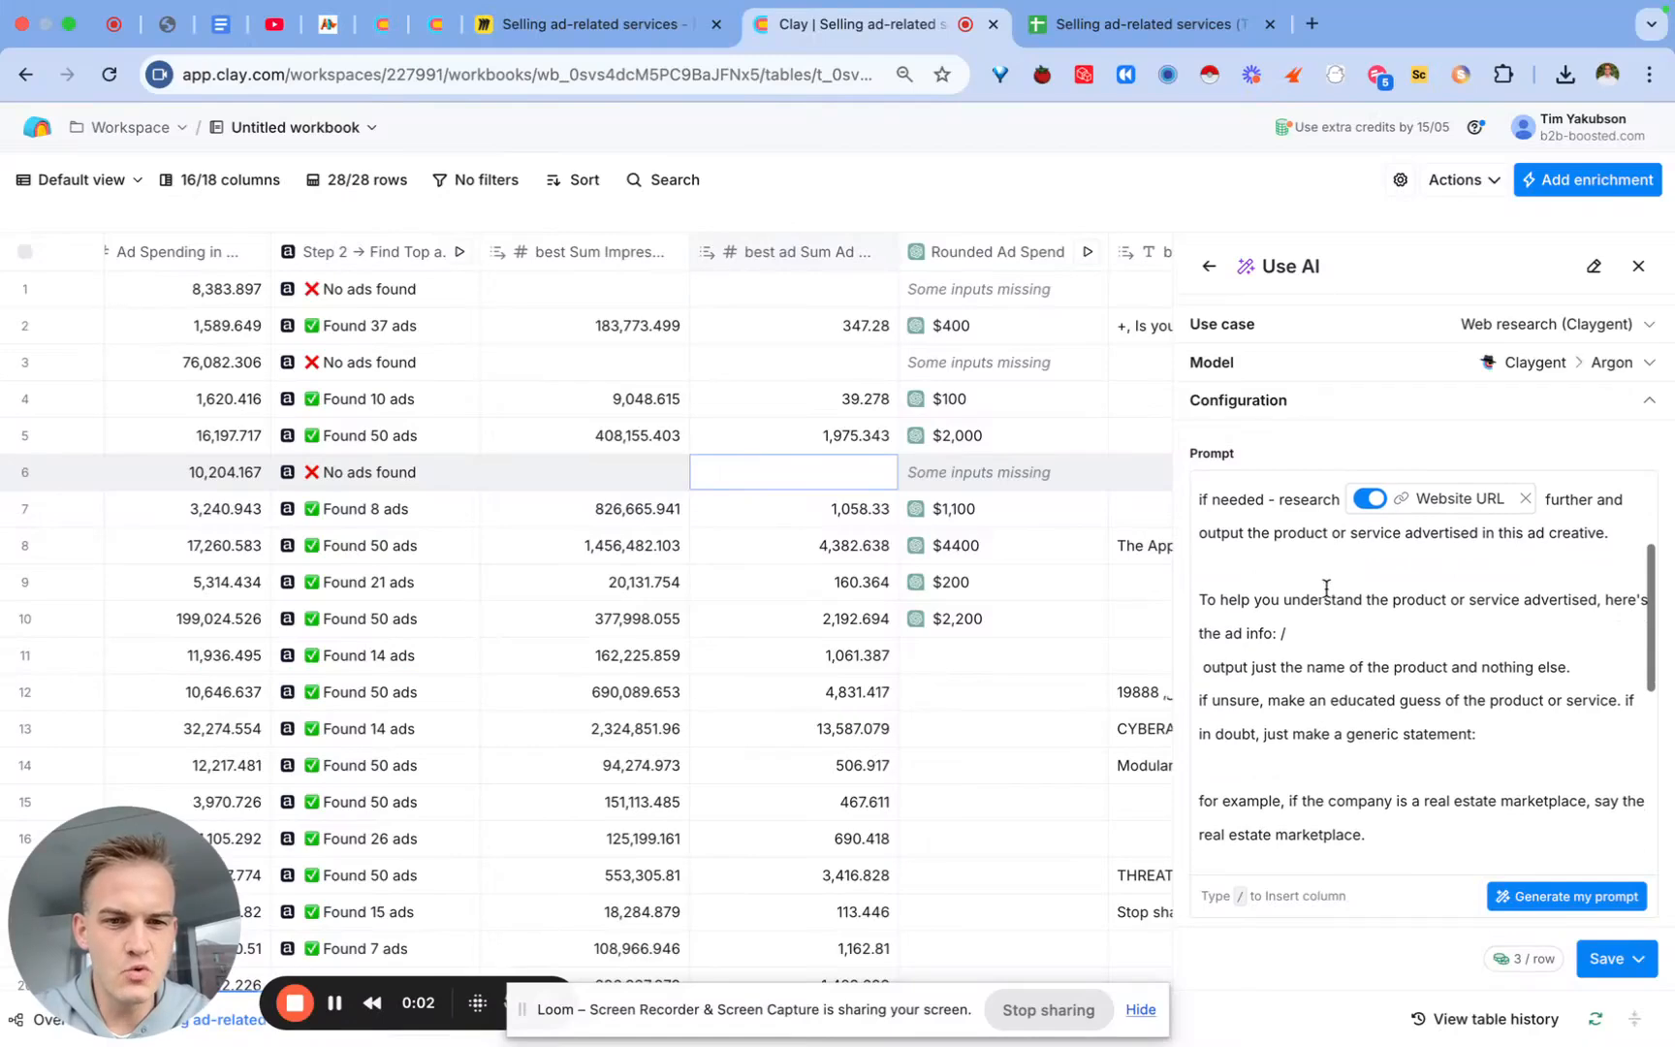
left_click(1303, 631)
key("BackSpace")
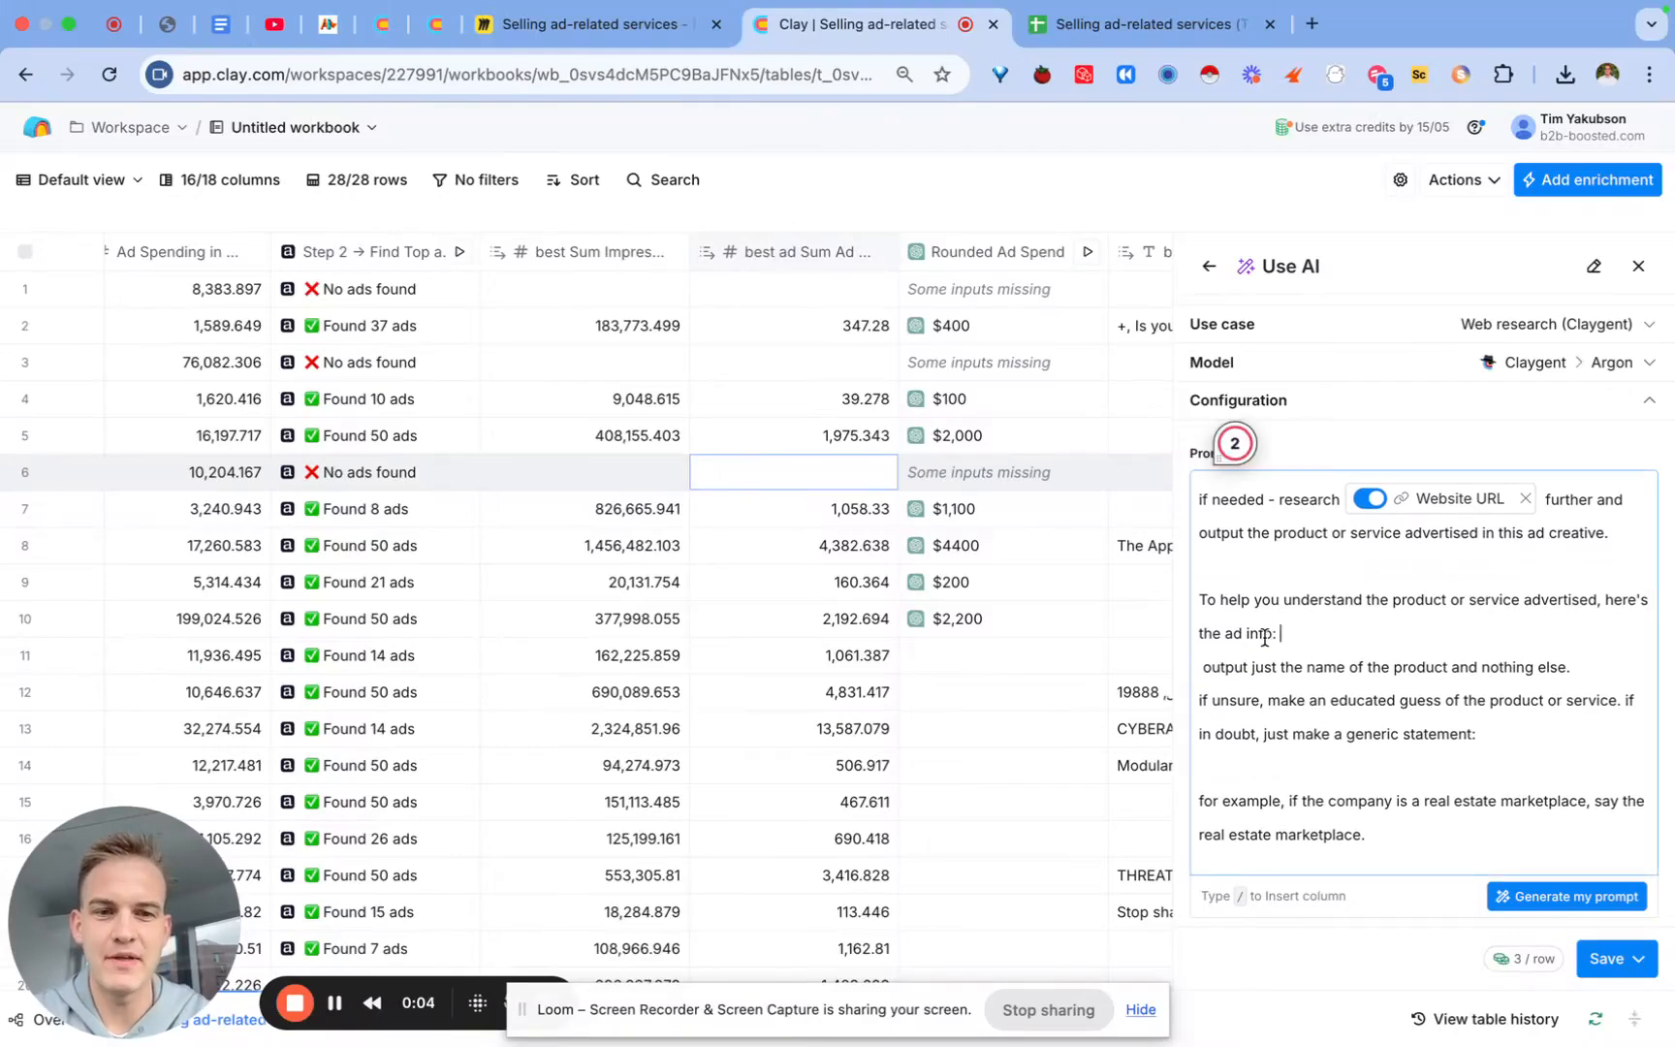
type("/")
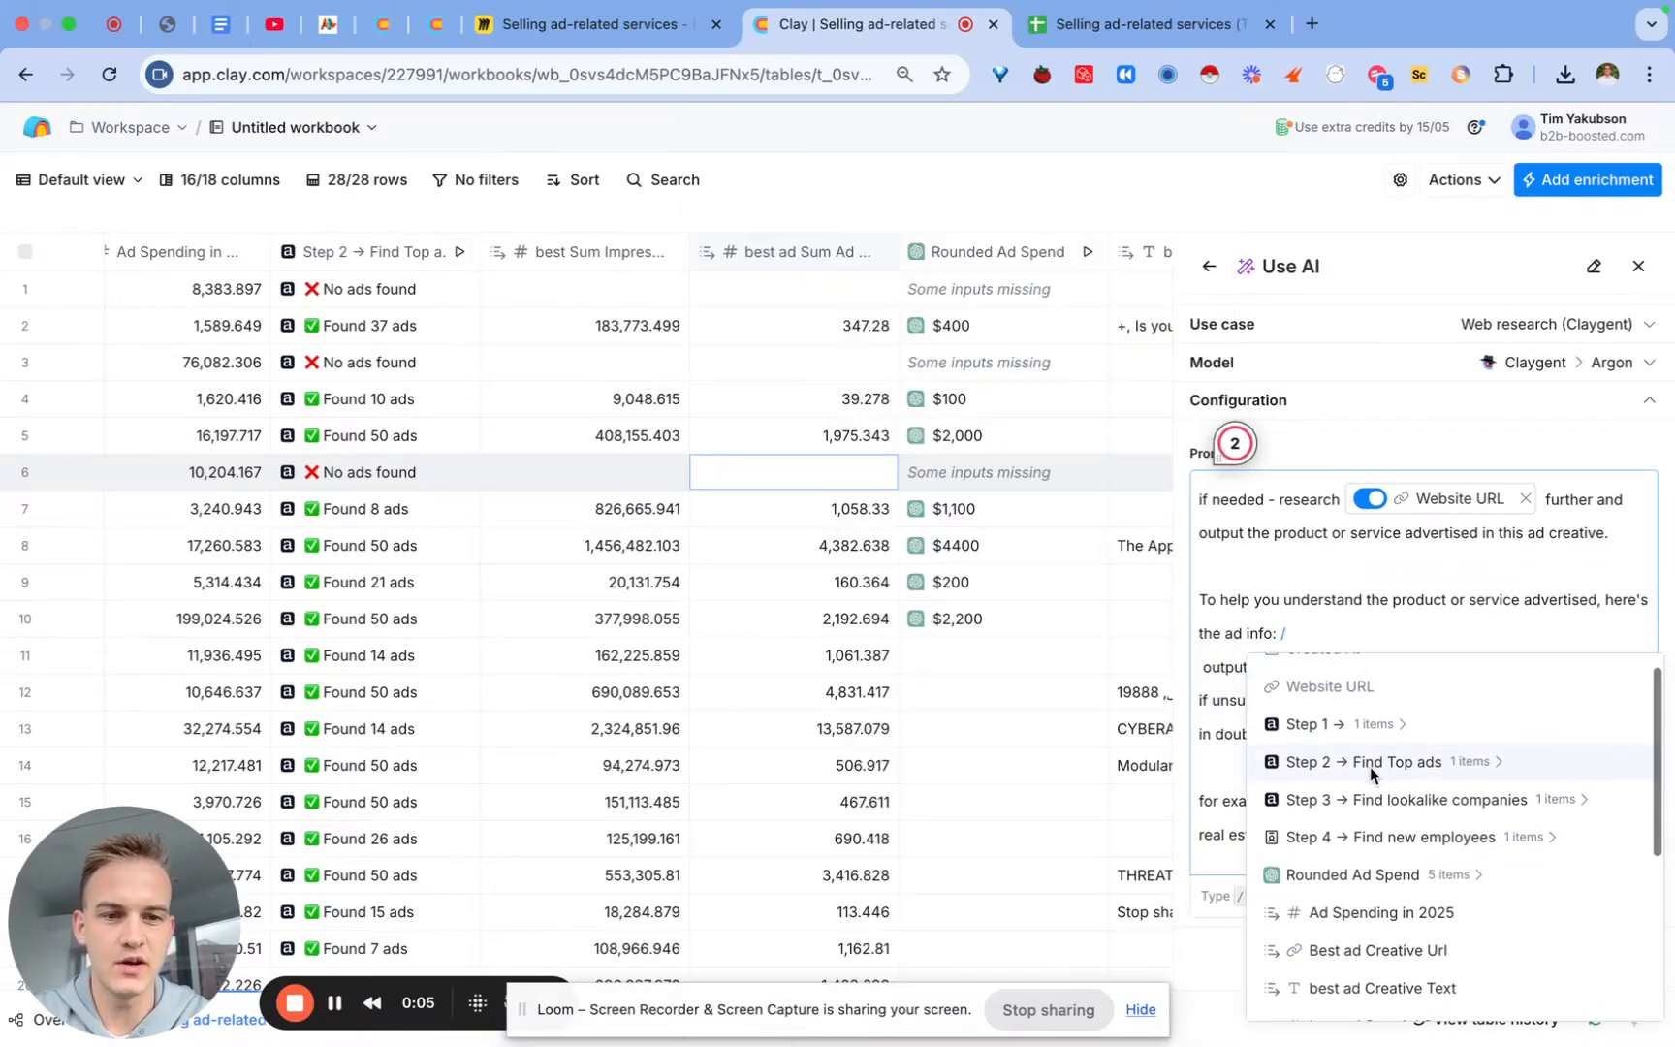
left_click(1370, 765)
left_click(1371, 747)
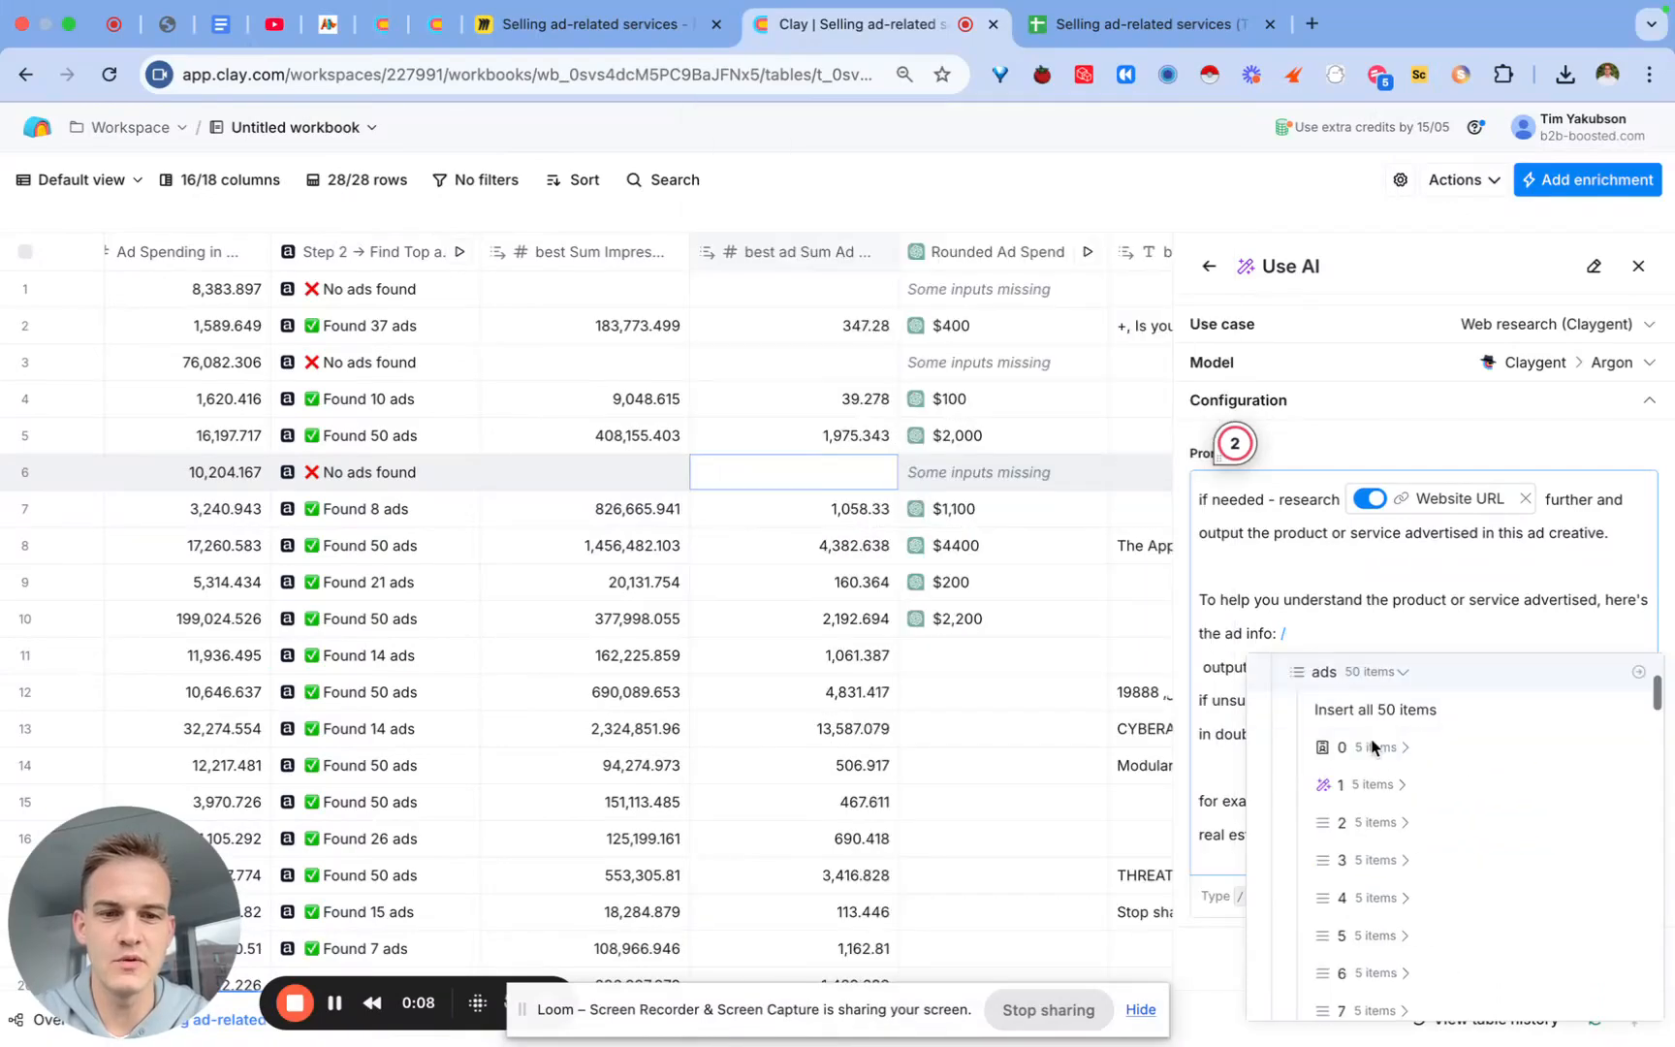
left_click(1371, 746)
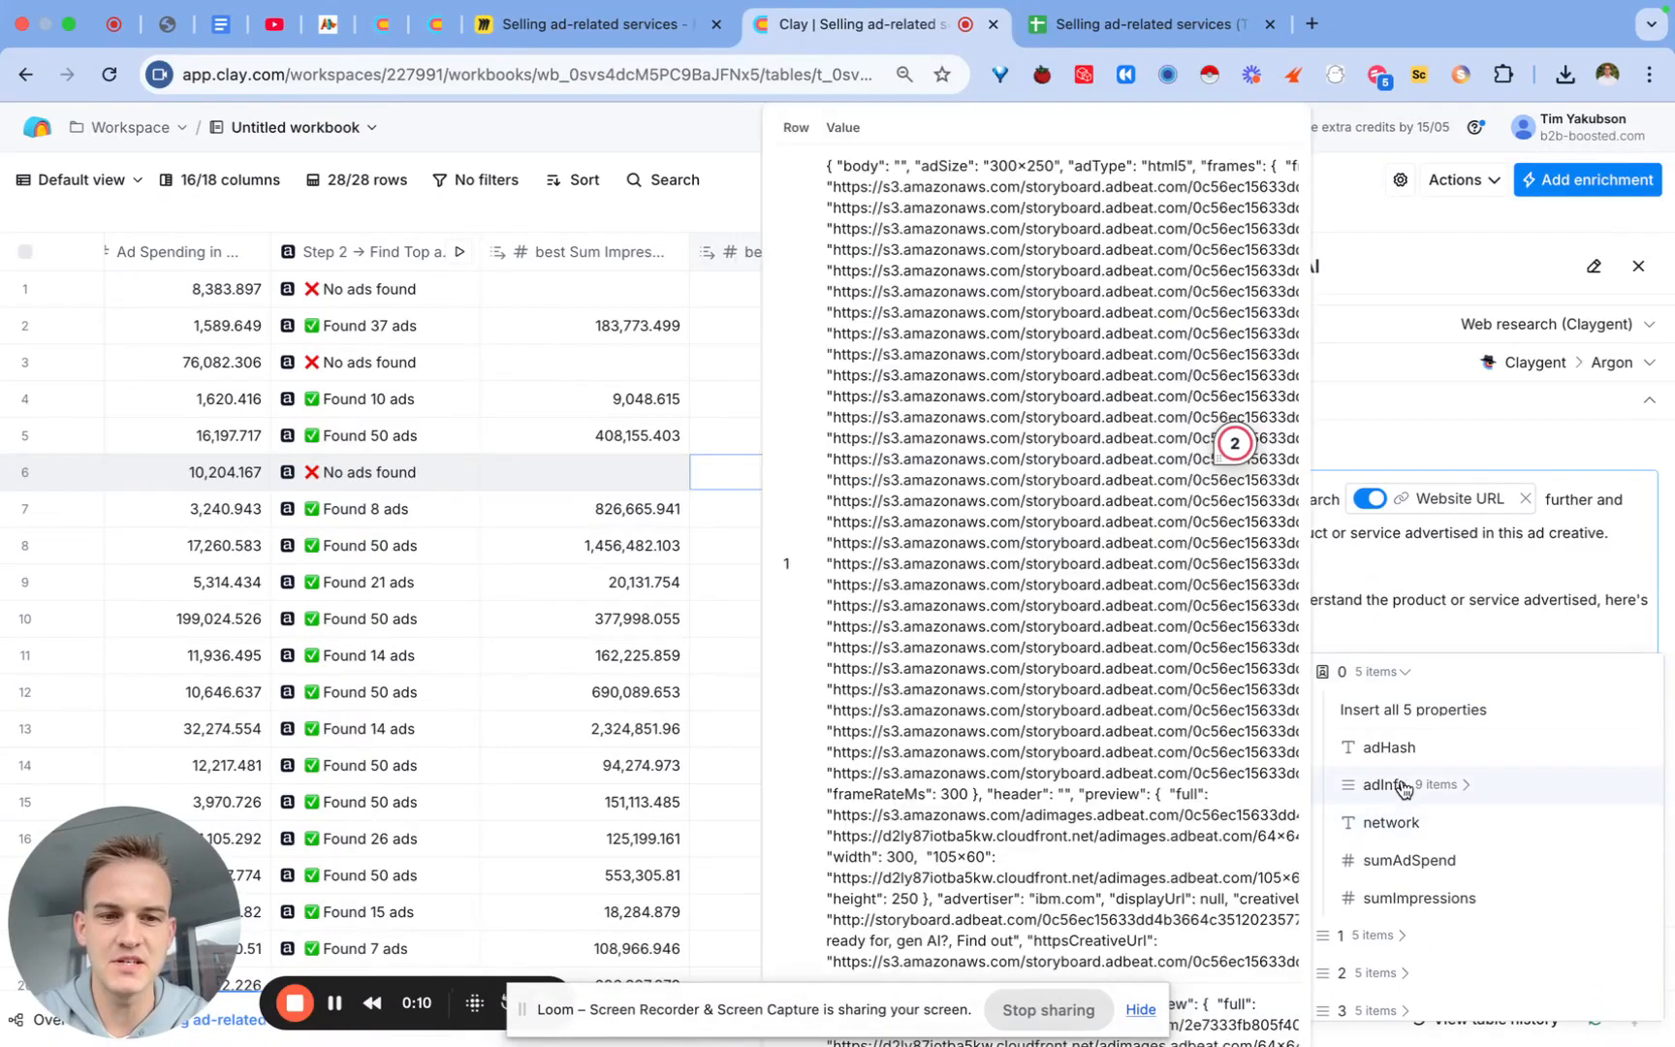
left_click(1396, 785)
mouse_move(1390, 722)
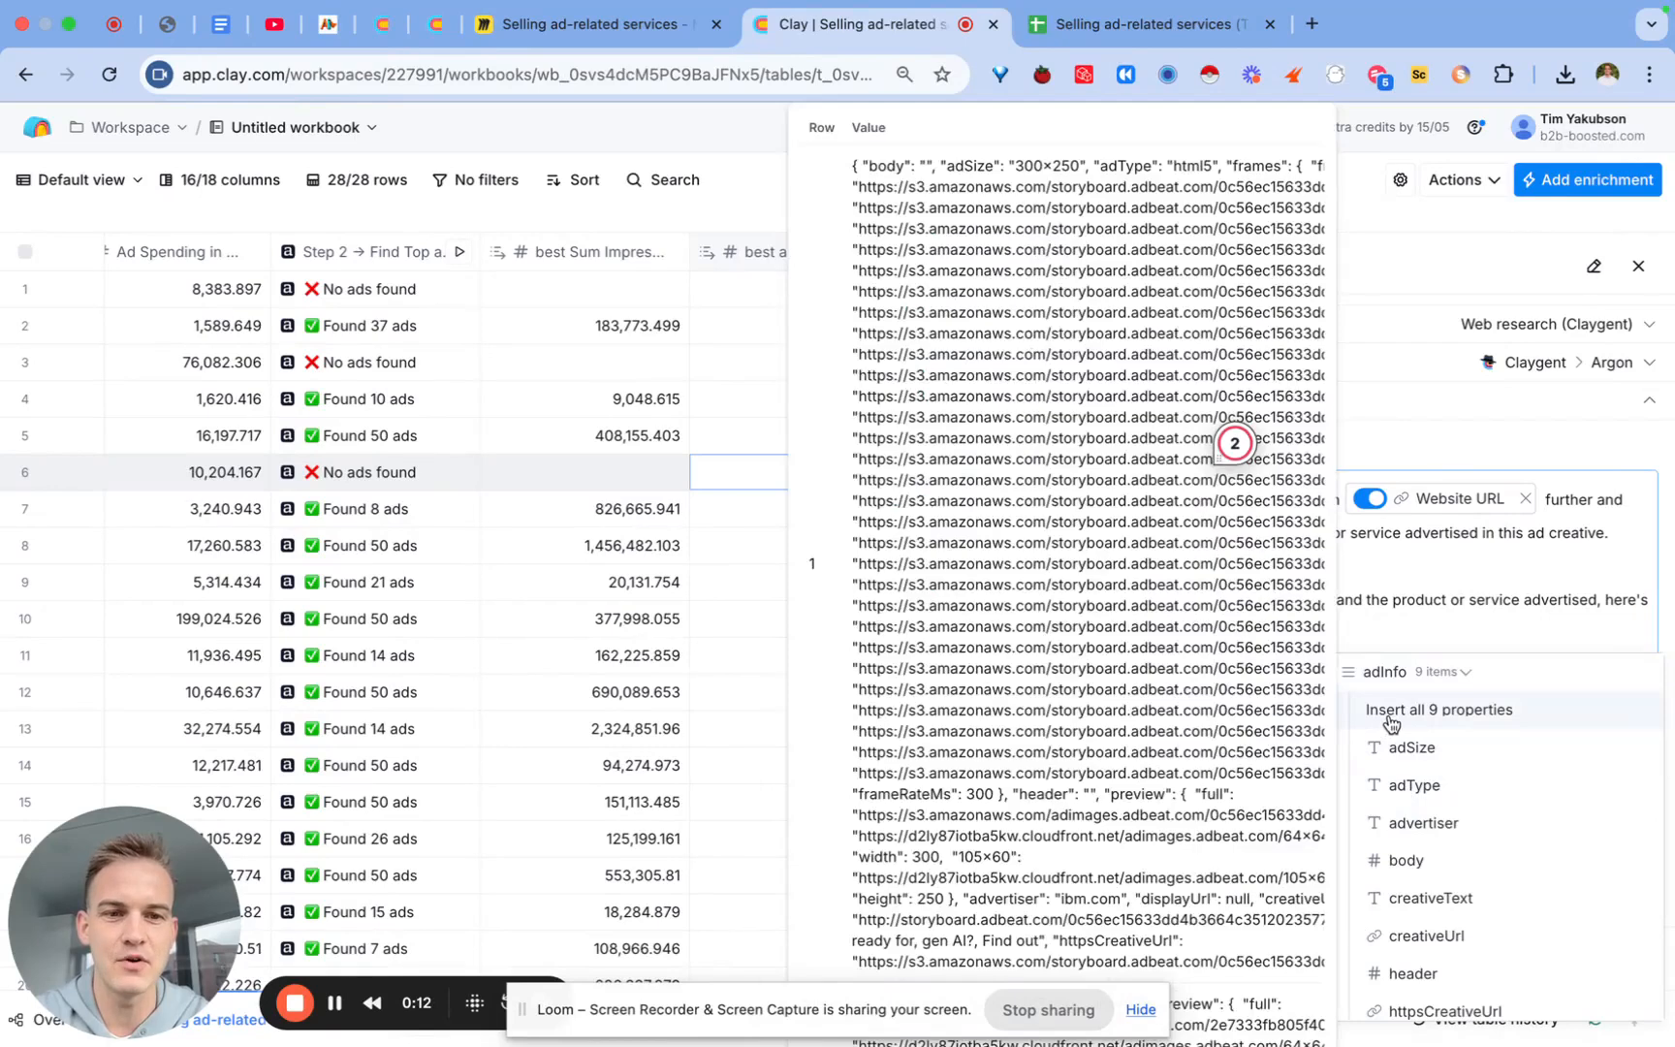
left_click(1398, 721)
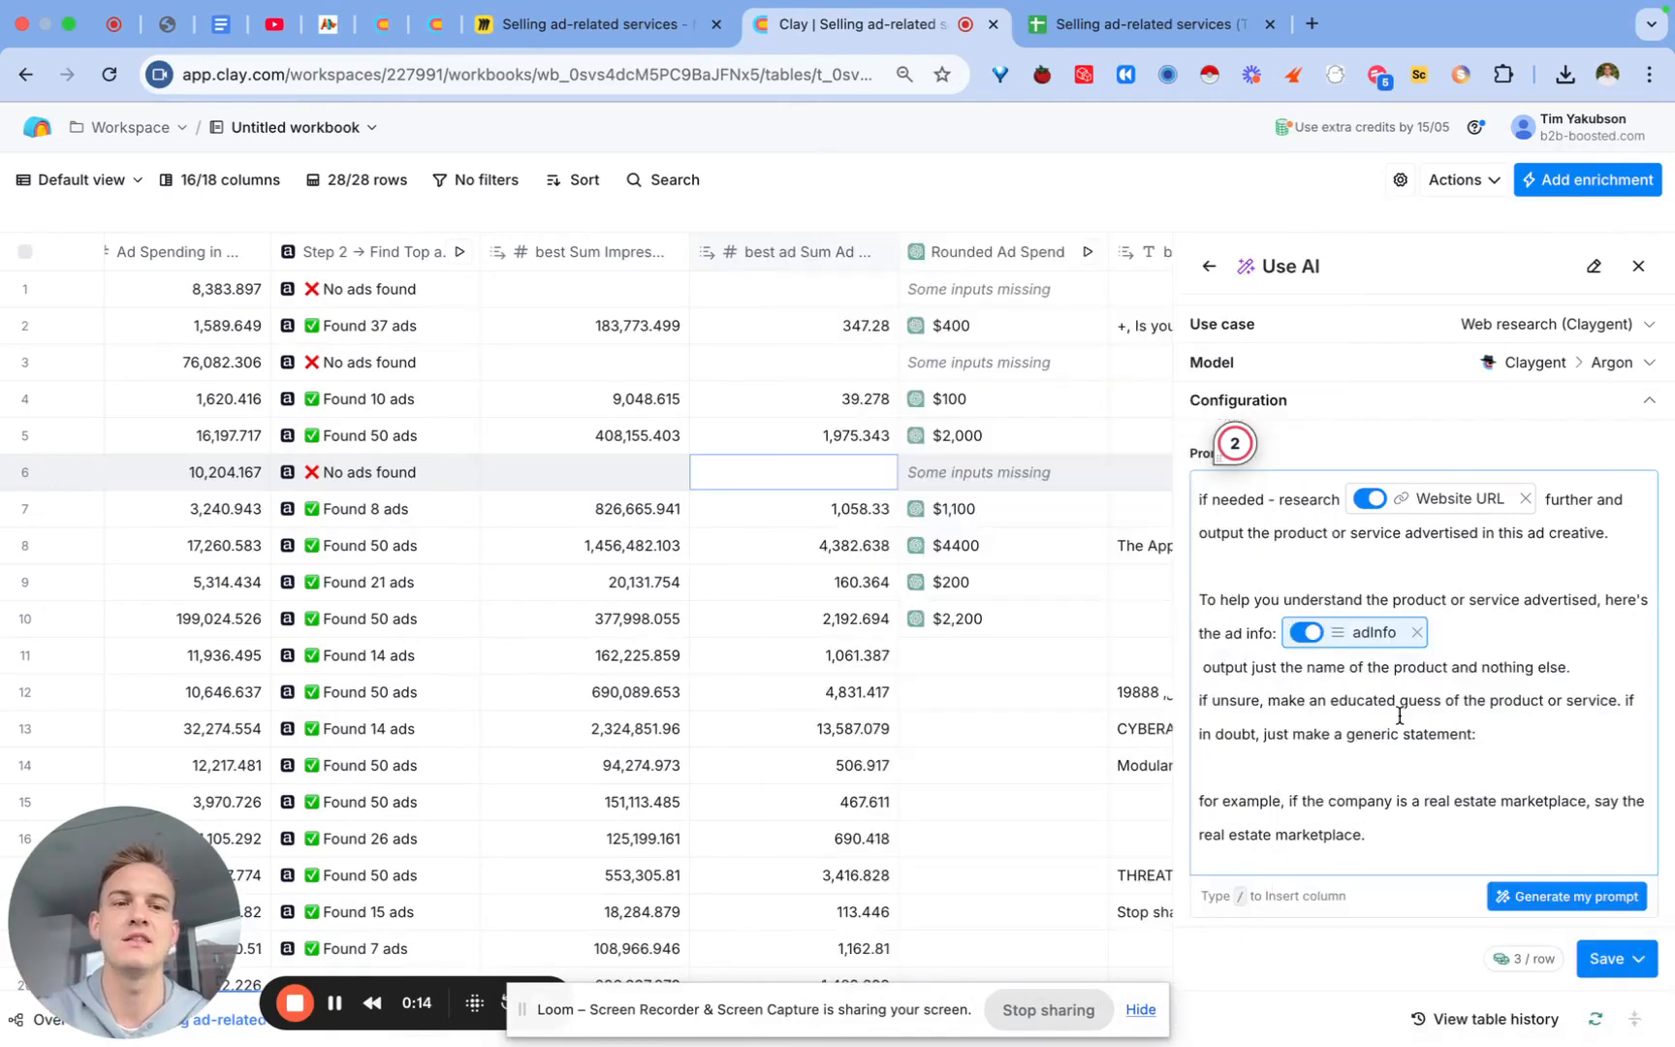
scroll(1378, 659, "down", 3)
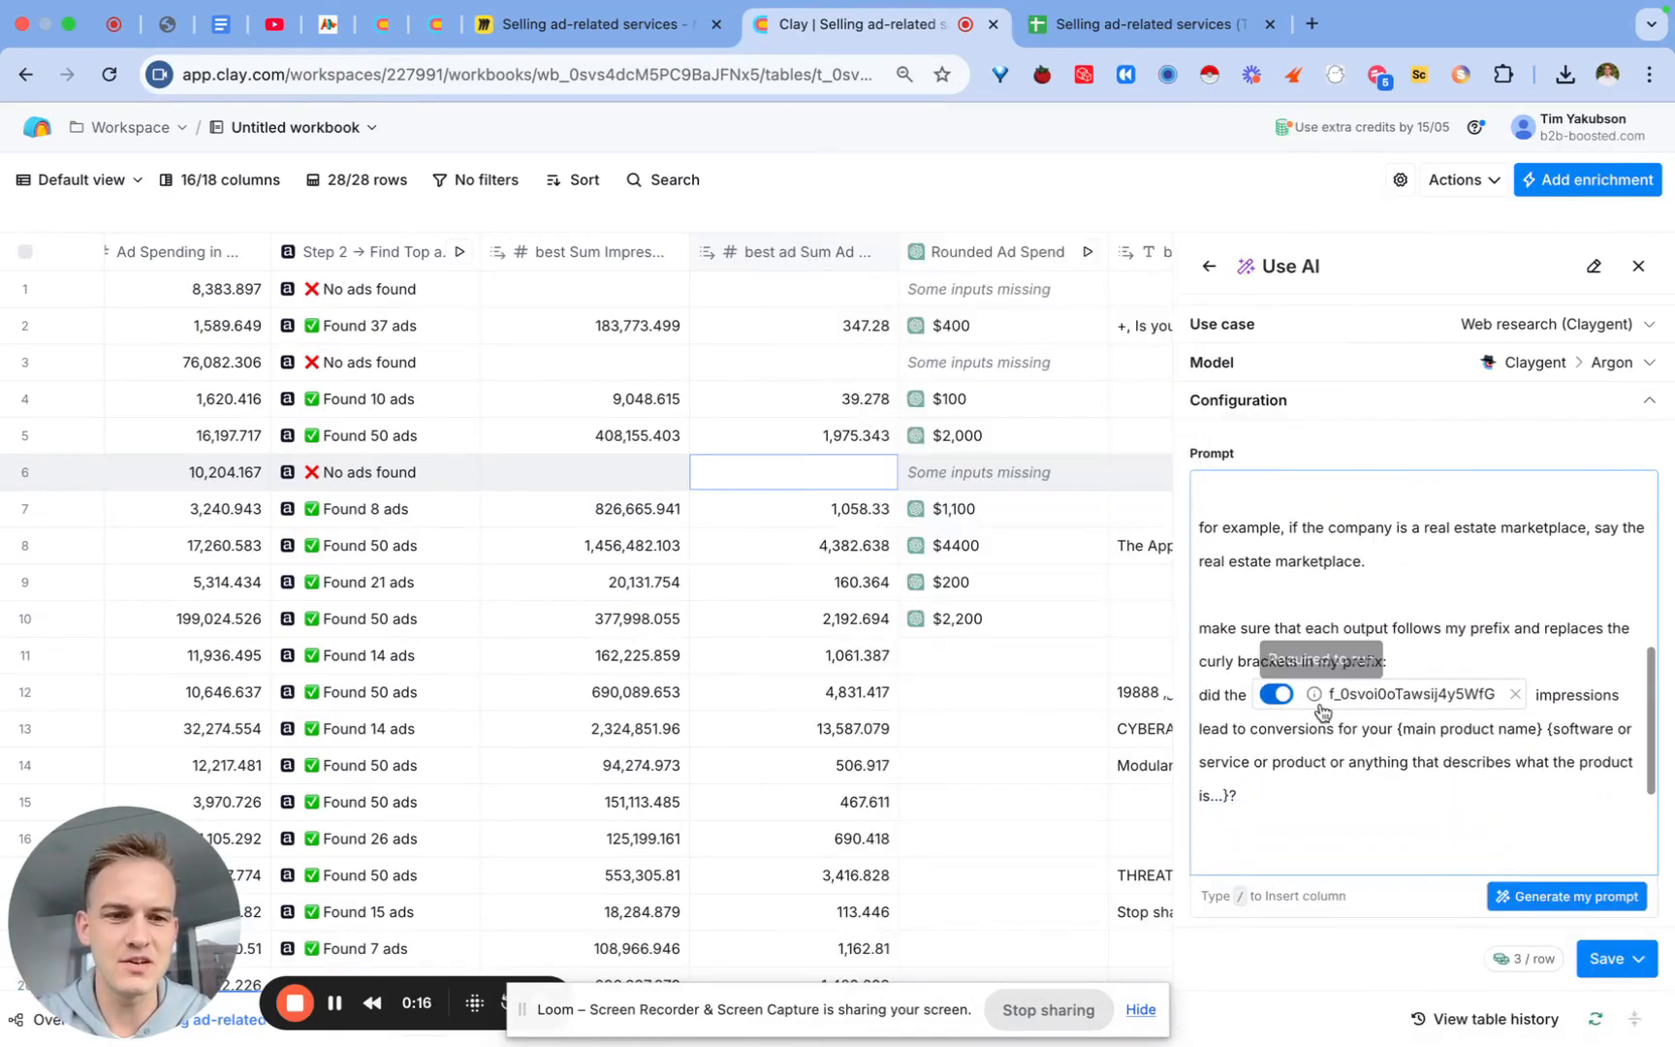
Step: Swap the stale chip after 'did the' for the Rounded Ad Spend response
left_click(1515, 695)
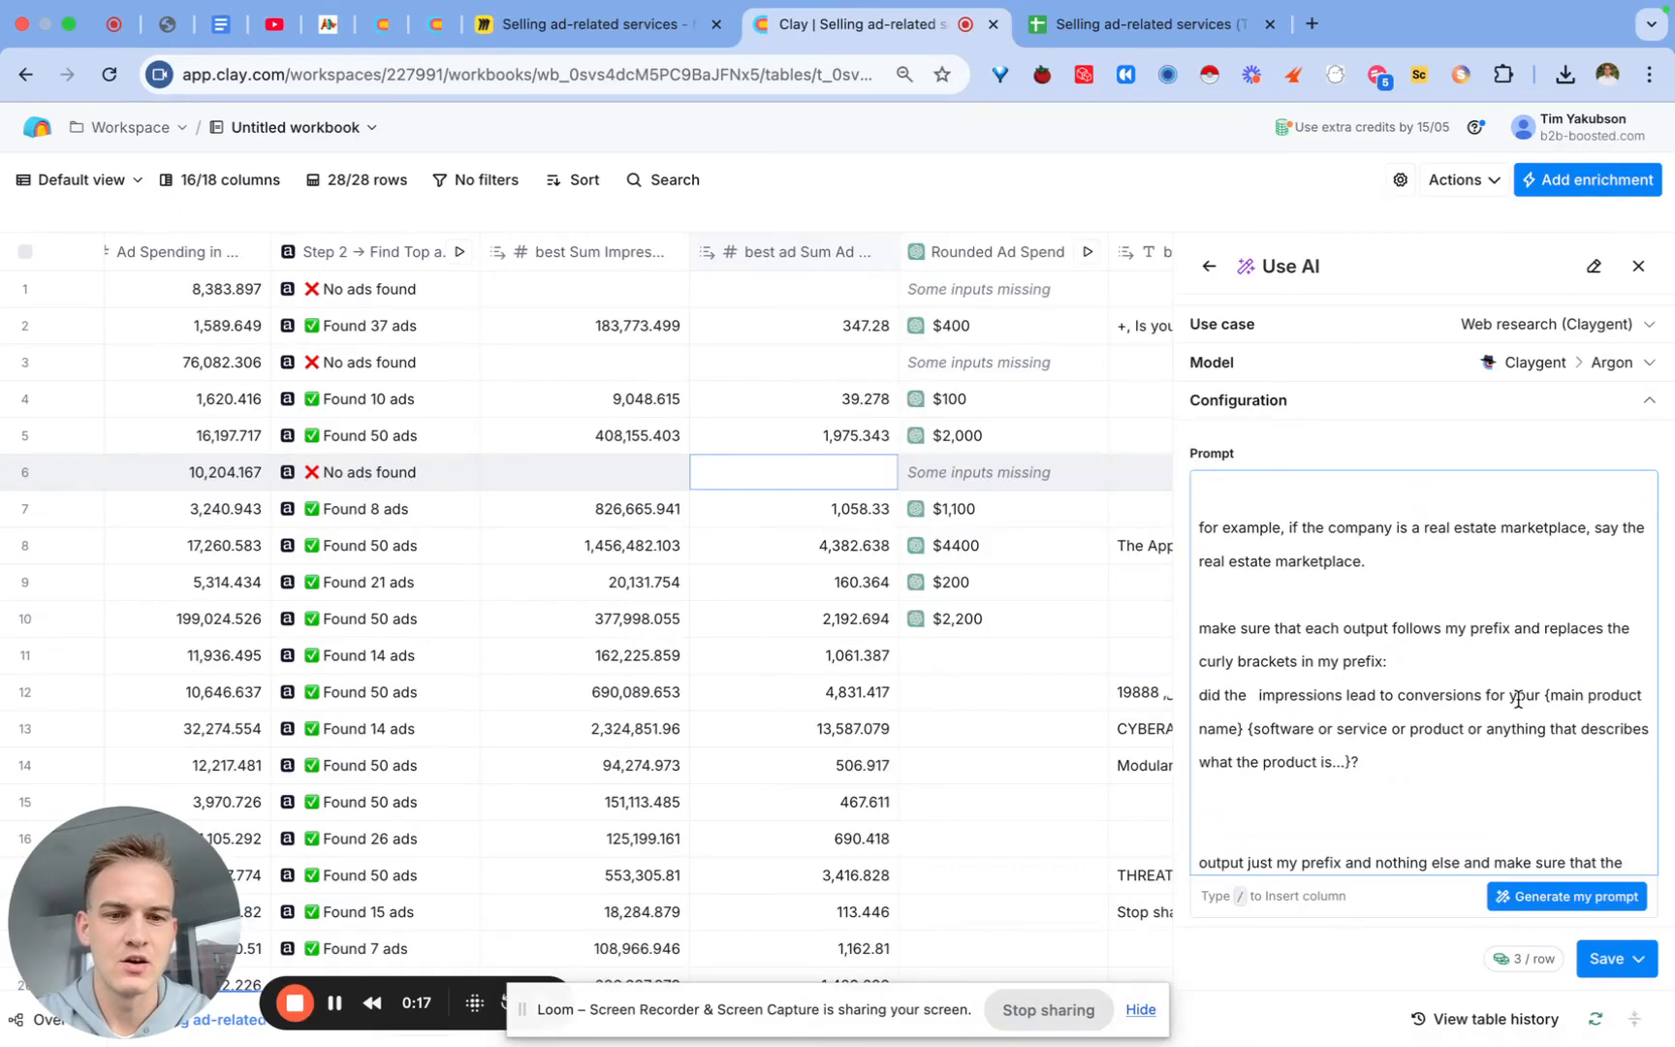
left_click(1248, 694)
type("/")
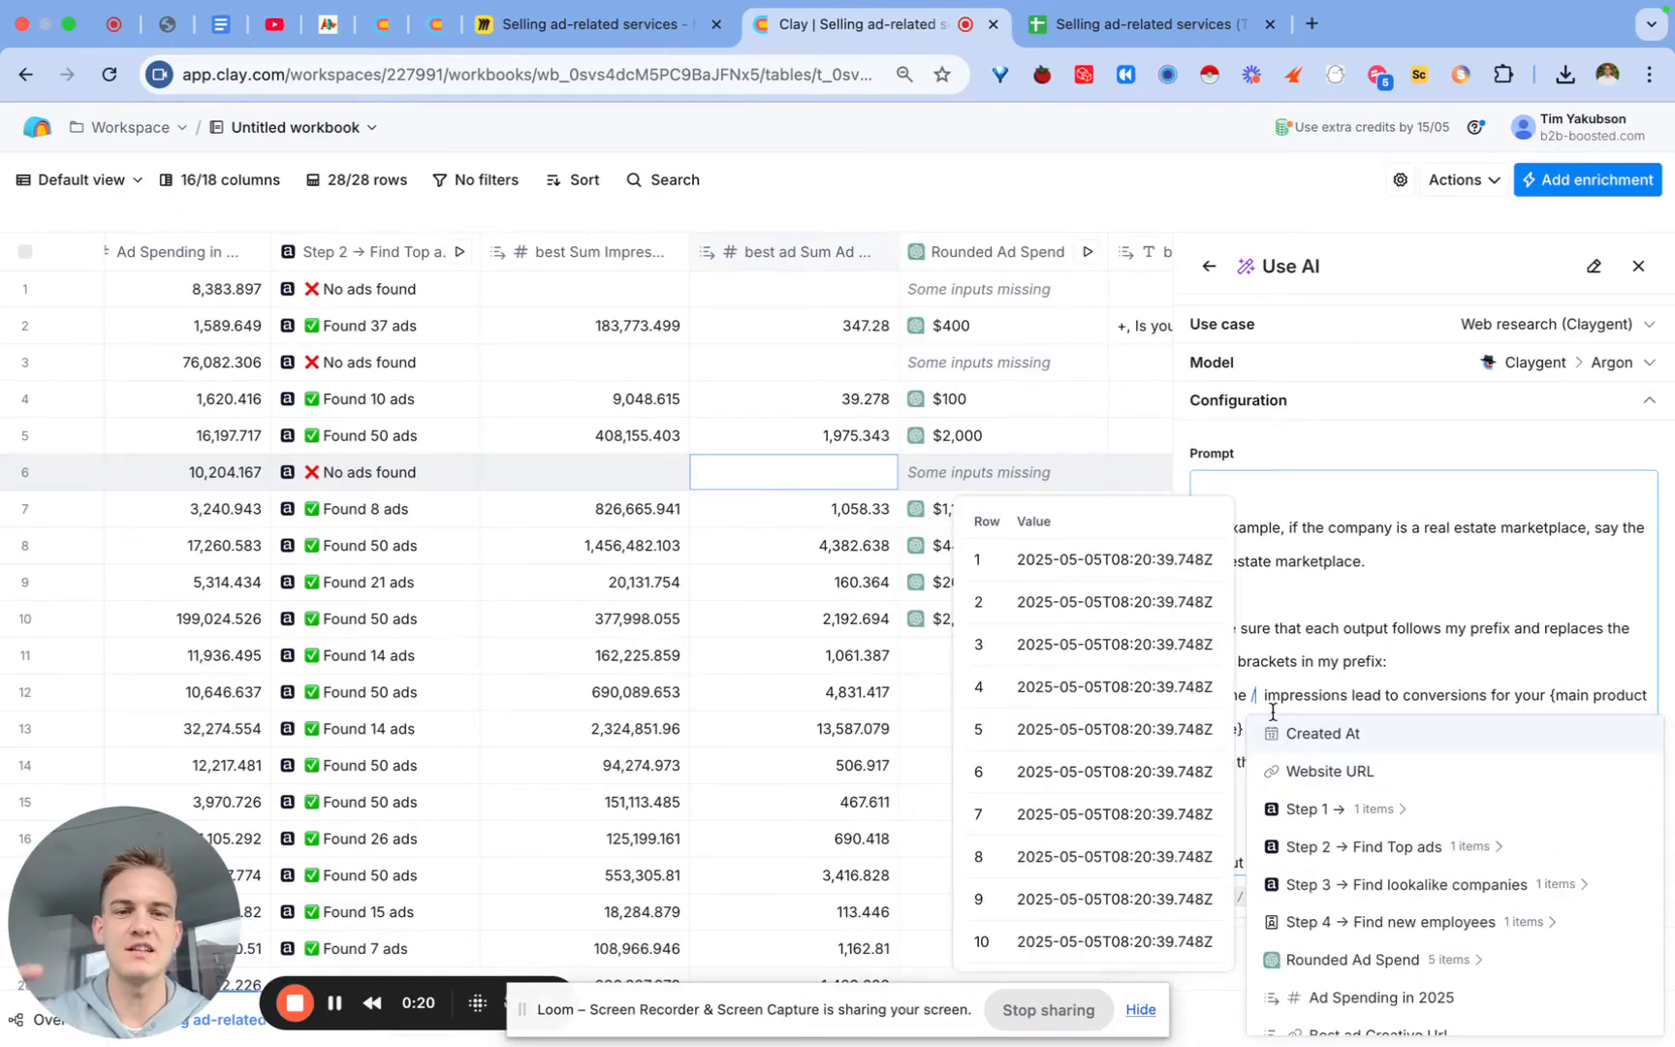
scroll(1434, 901, "down", 5)
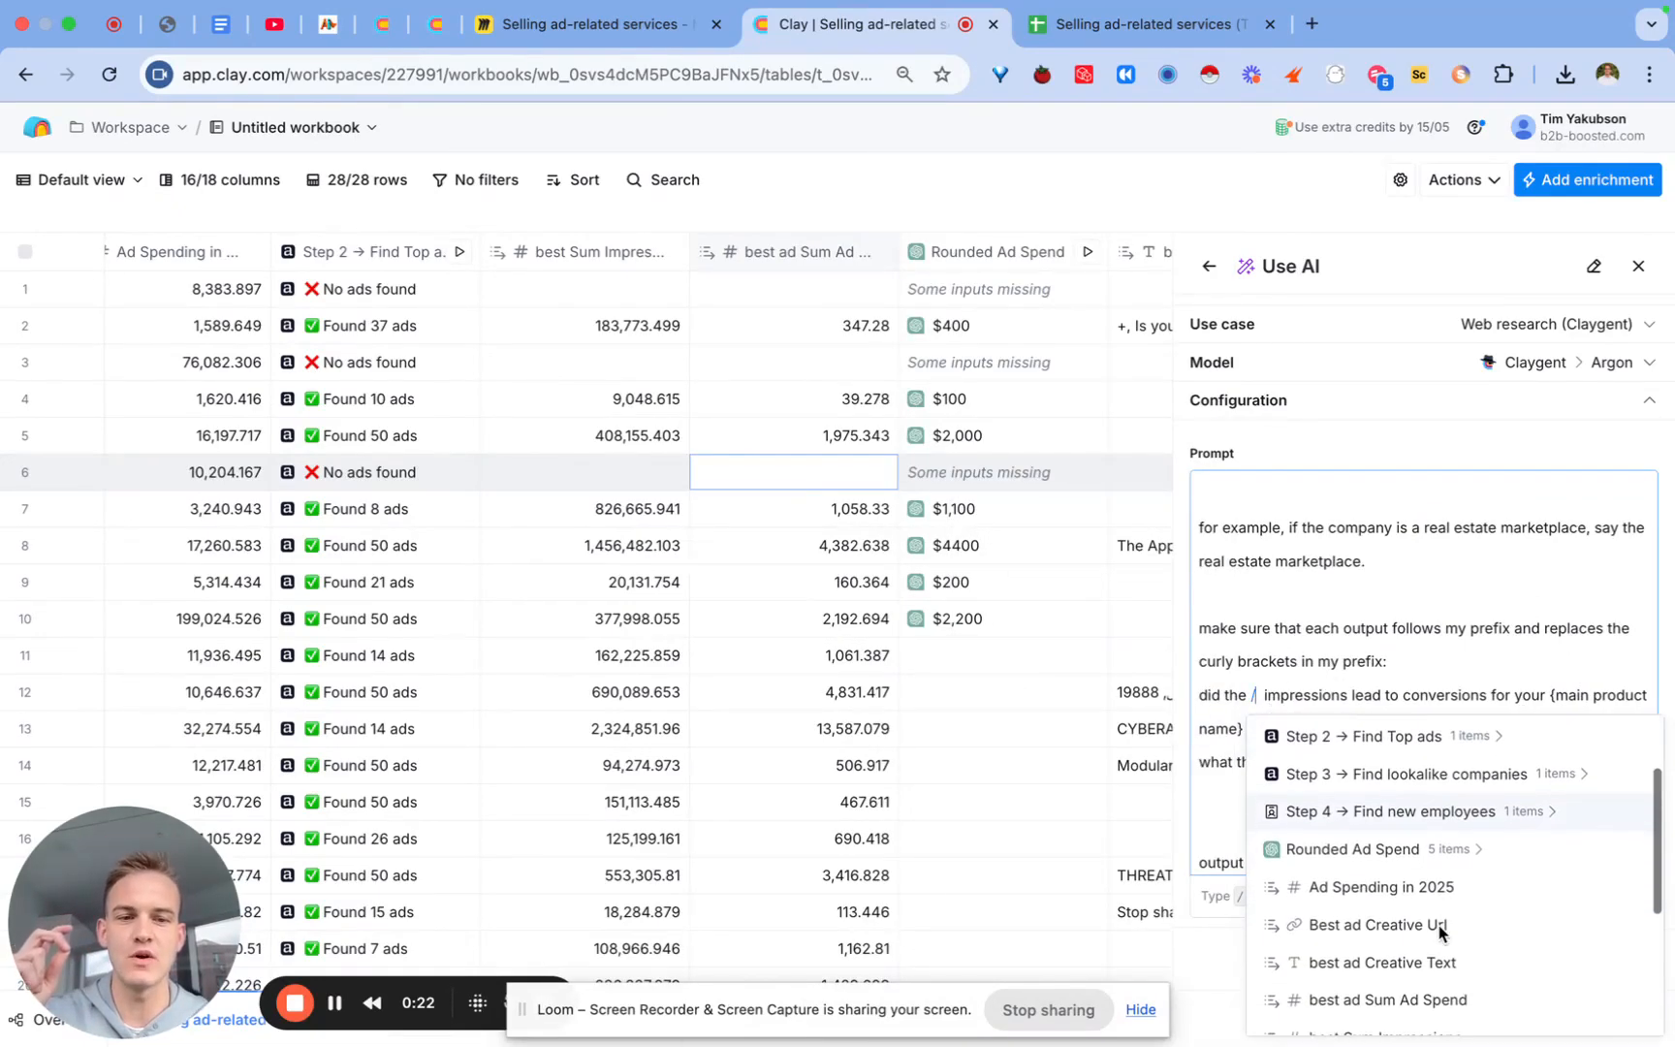
scroll(1441, 933, "up", 6)
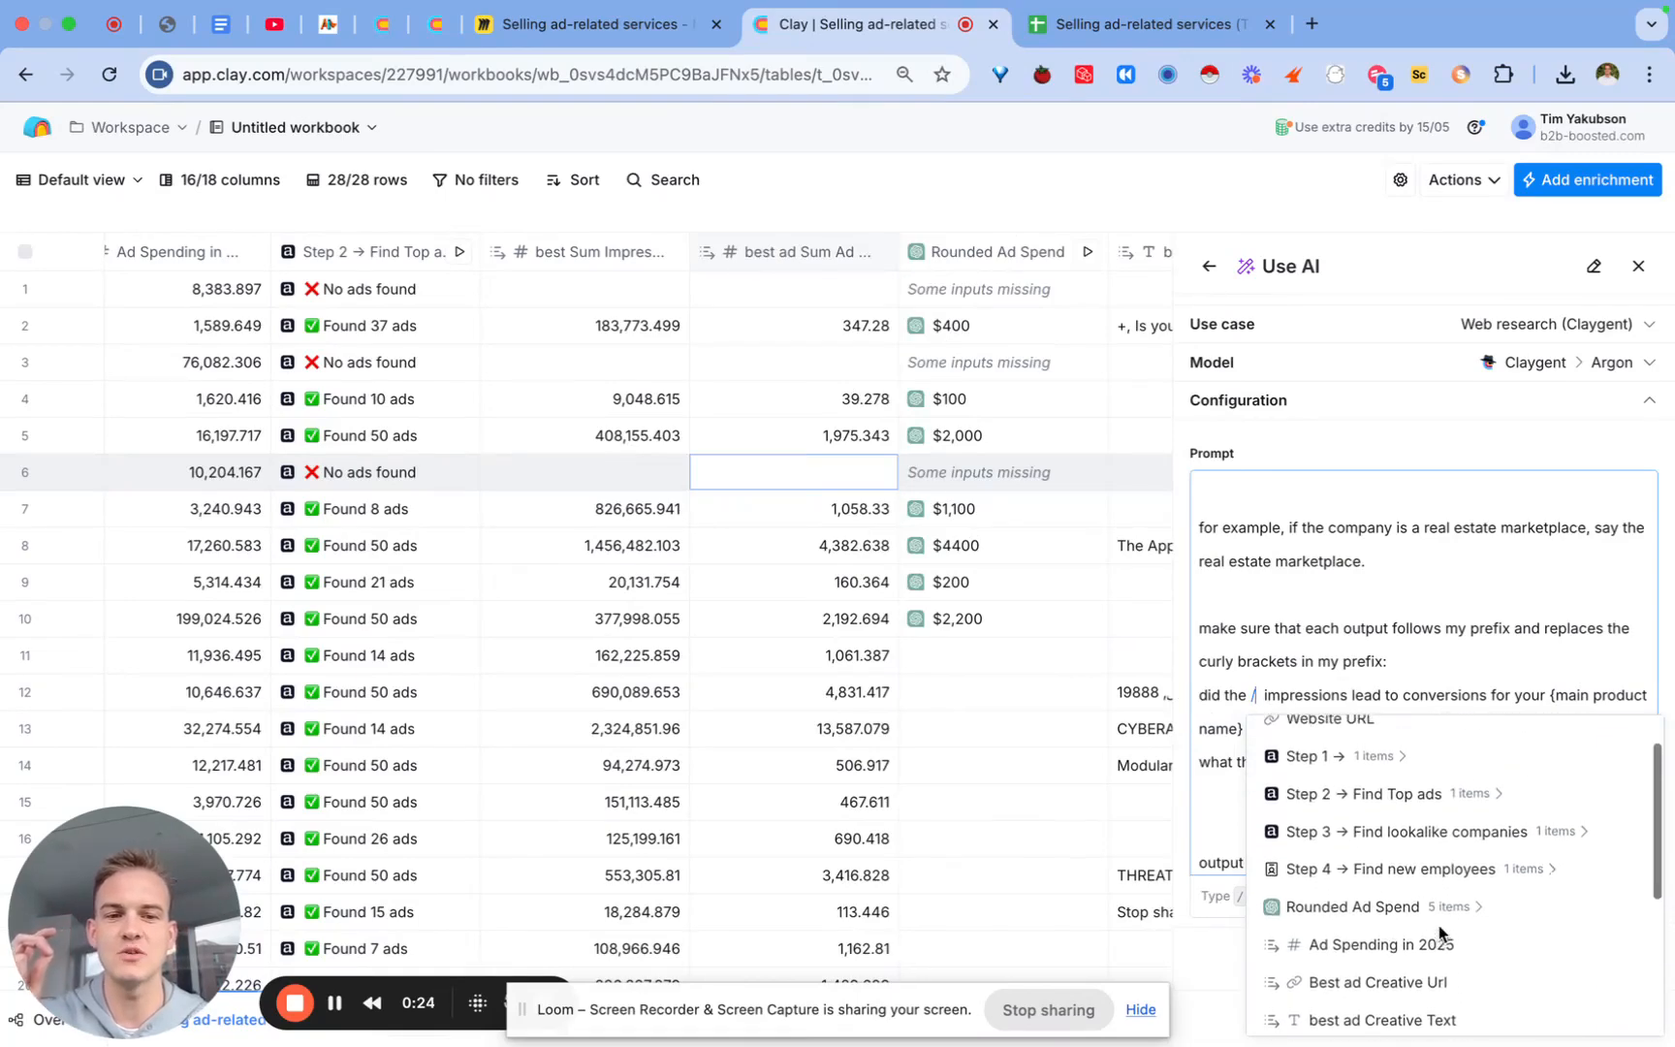
left_click(1416, 920)
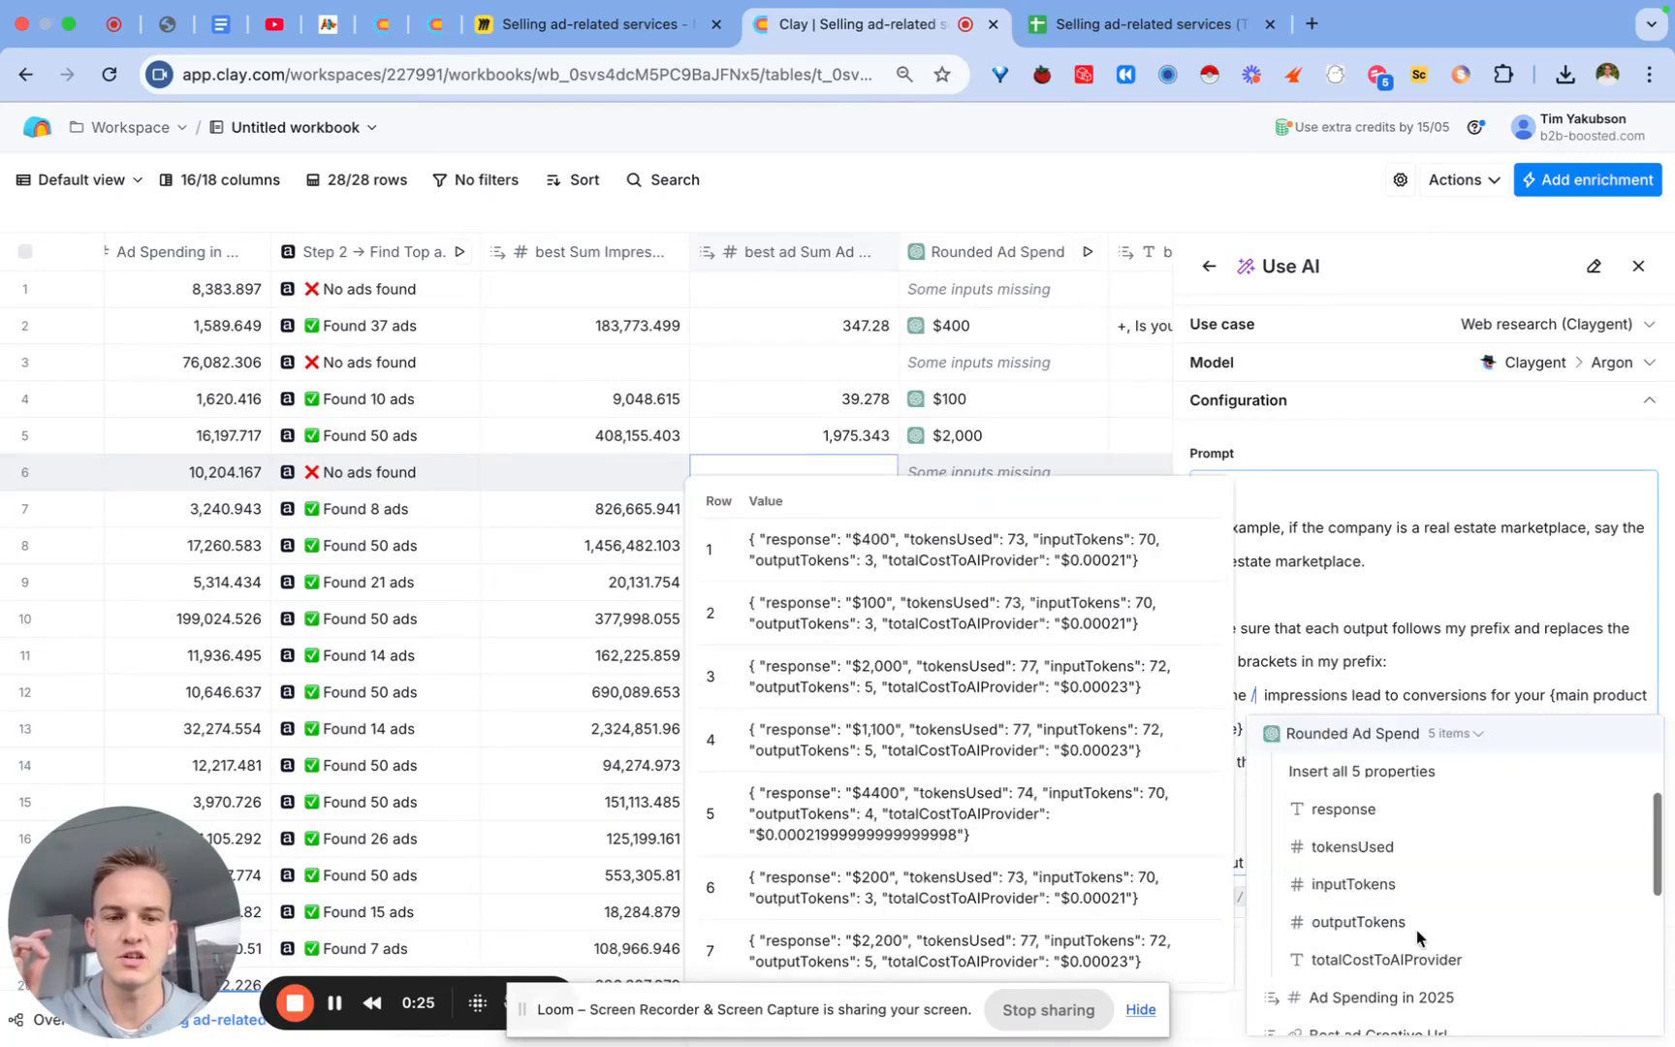
left_click(1392, 808)
mouse_move(1308, 710)
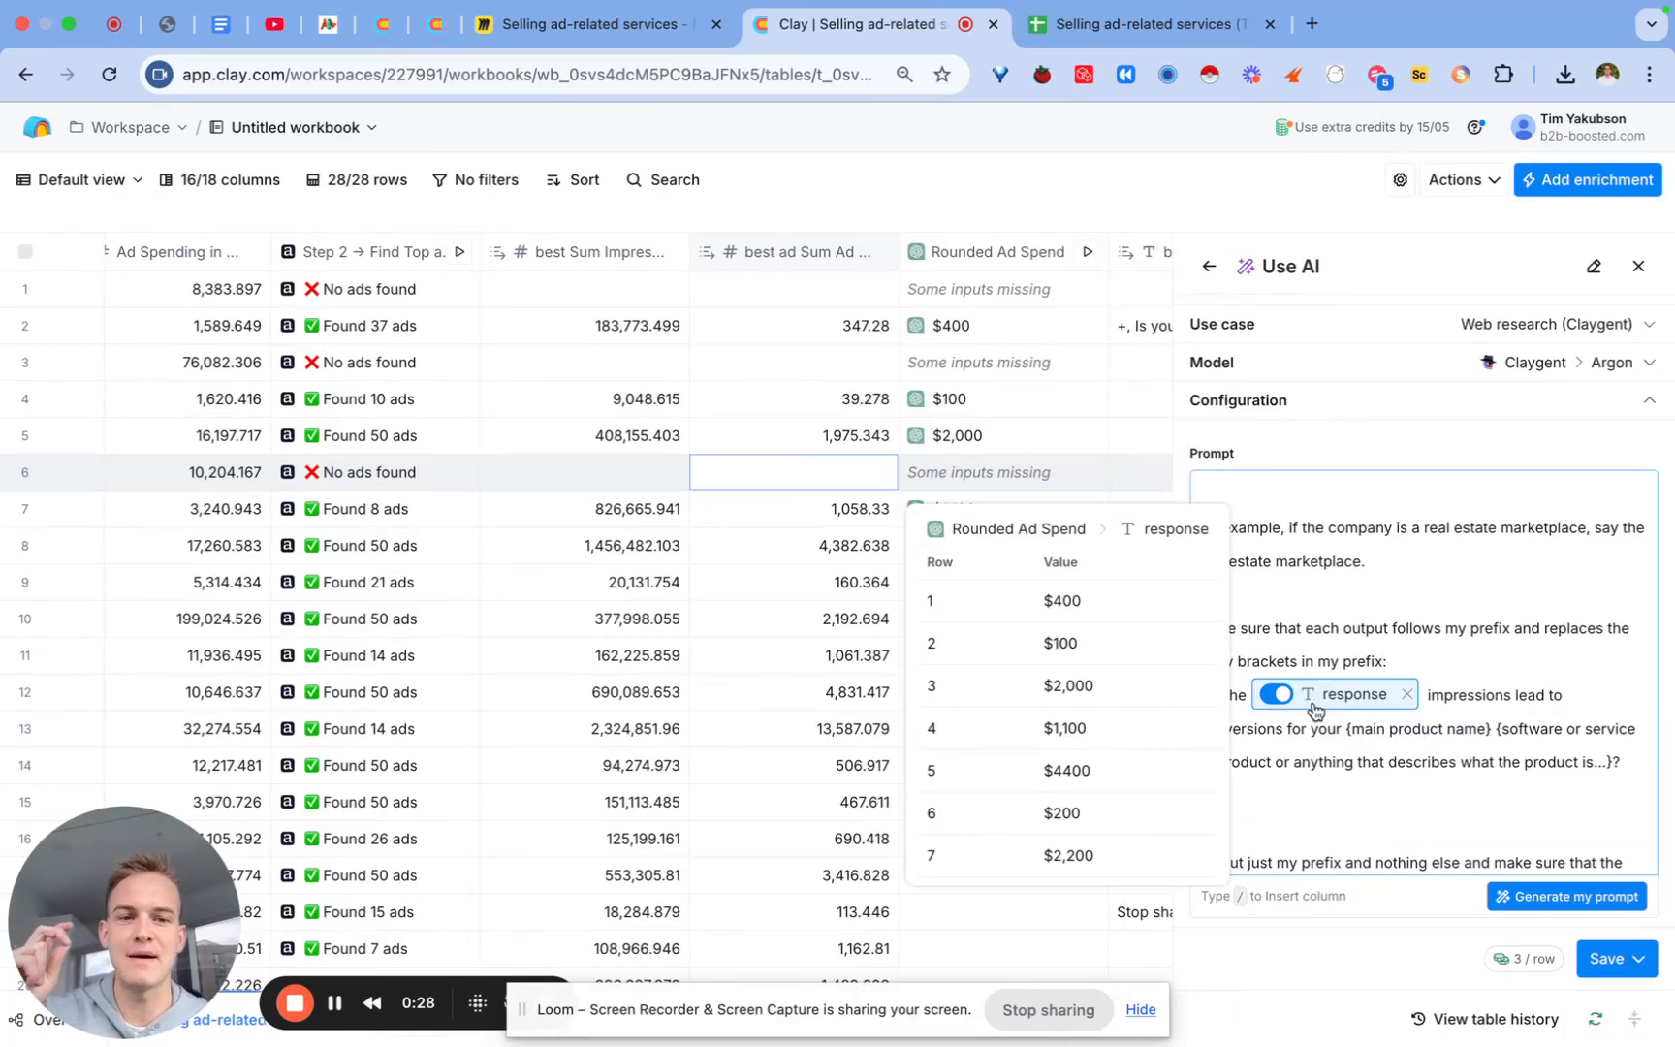
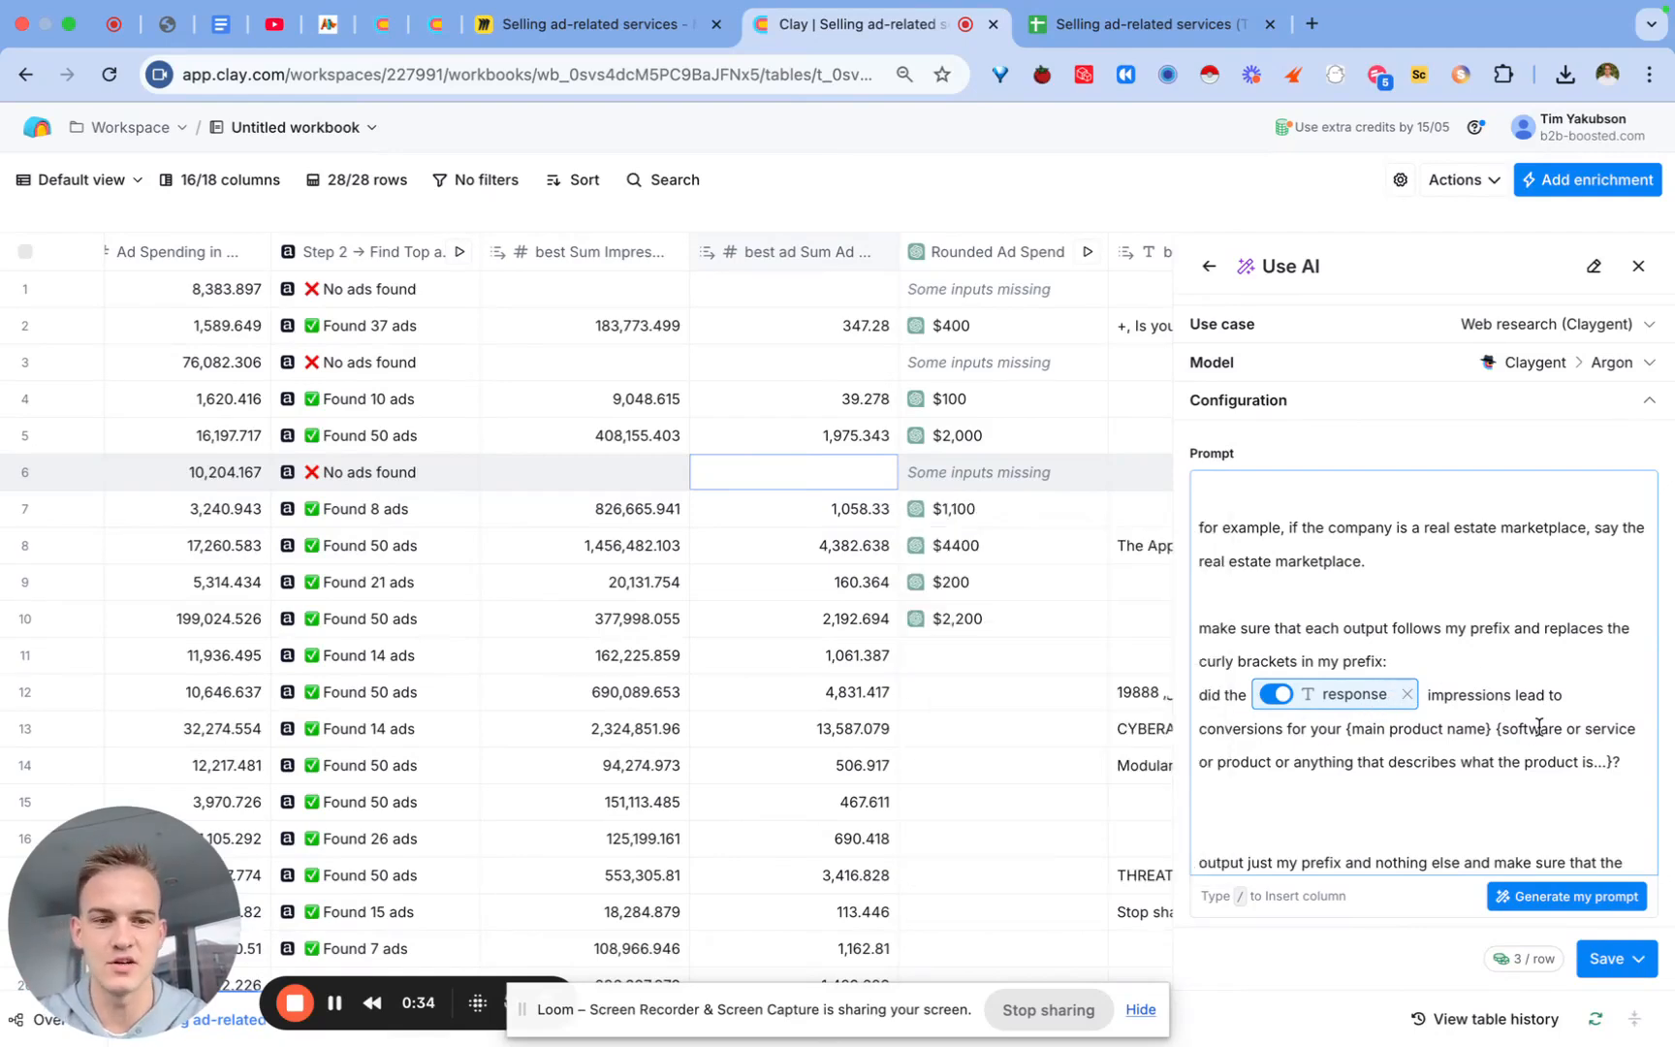
Step: Save the edited Advertised Product prompt and run it on 10 rows
left_click(1609, 958)
left_click(1498, 829)
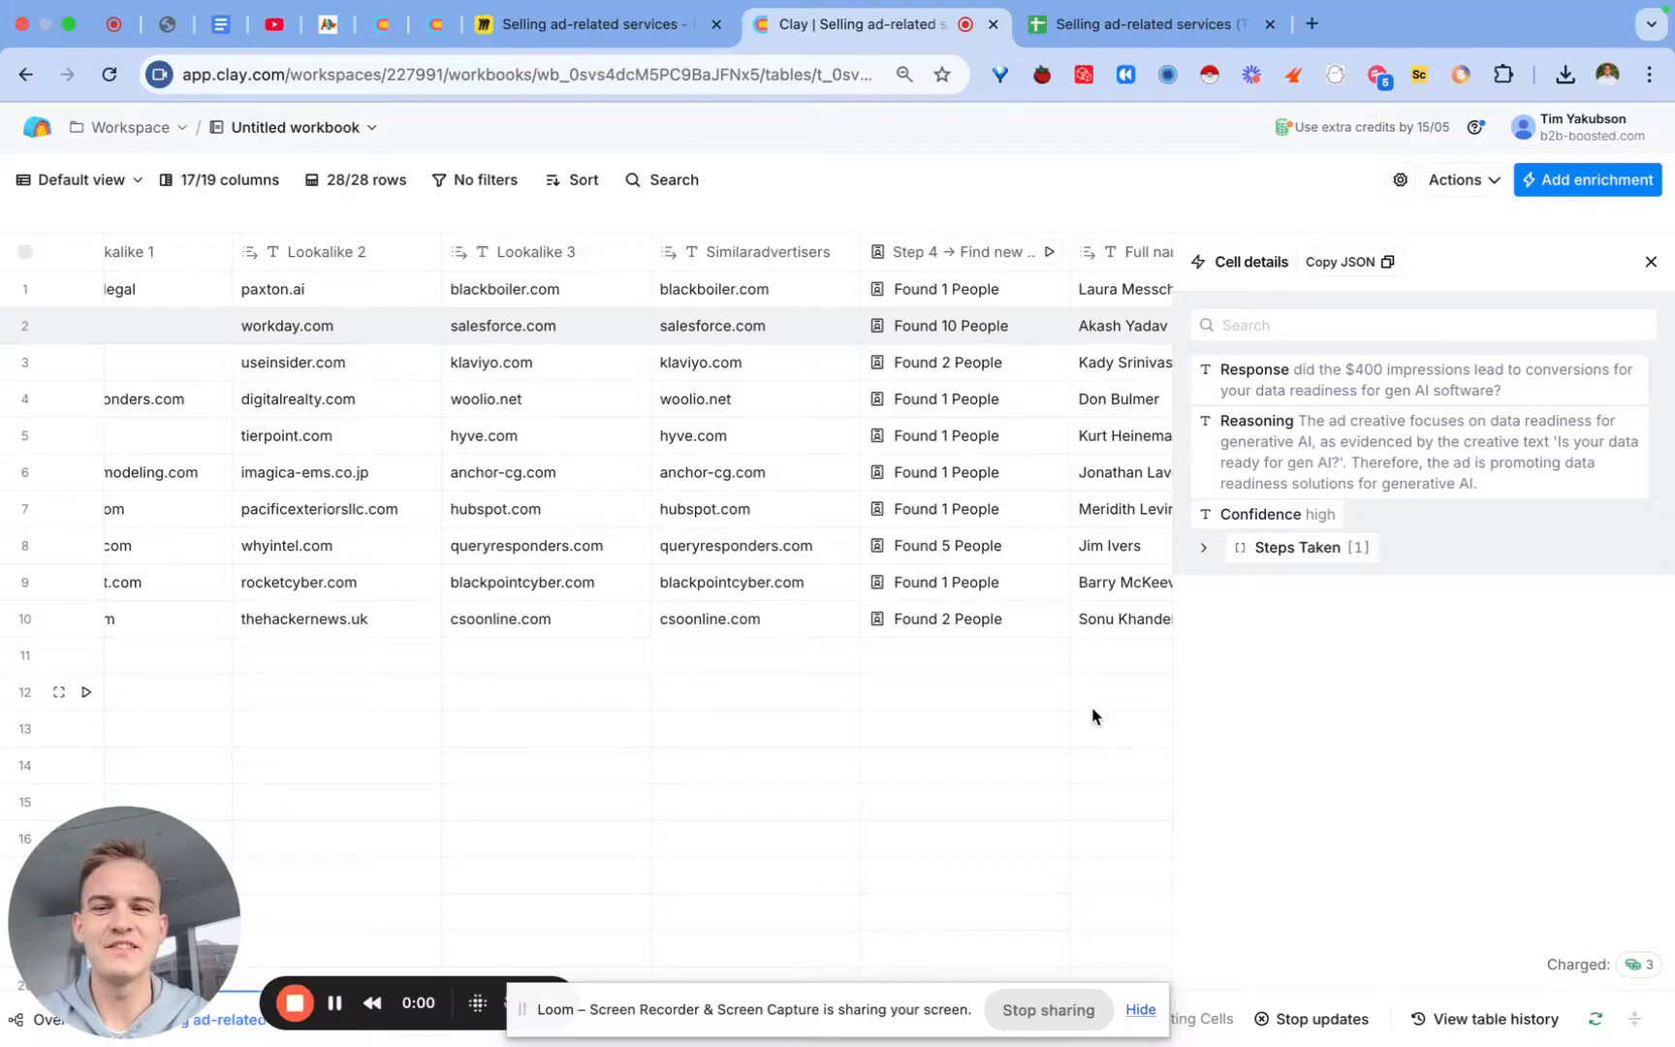
Step: Review row 2's Advertised Product response in the cell details panel
mouse_move(1420, 387)
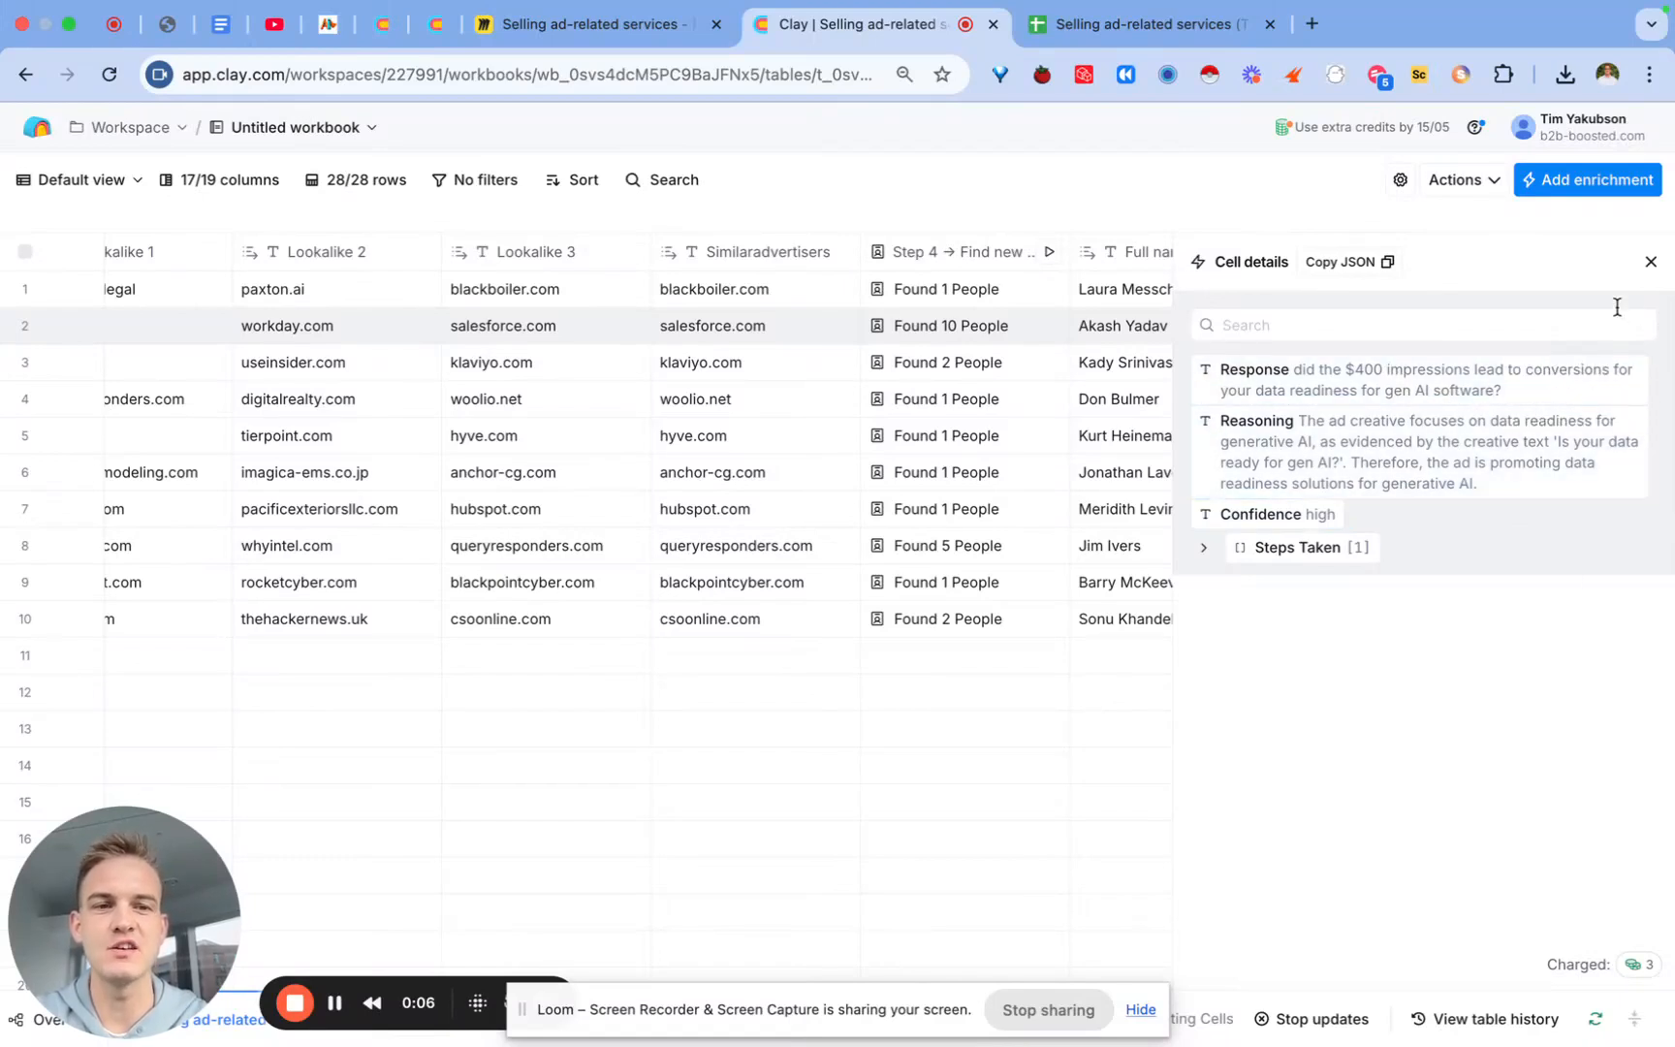
left_click(1651, 261)
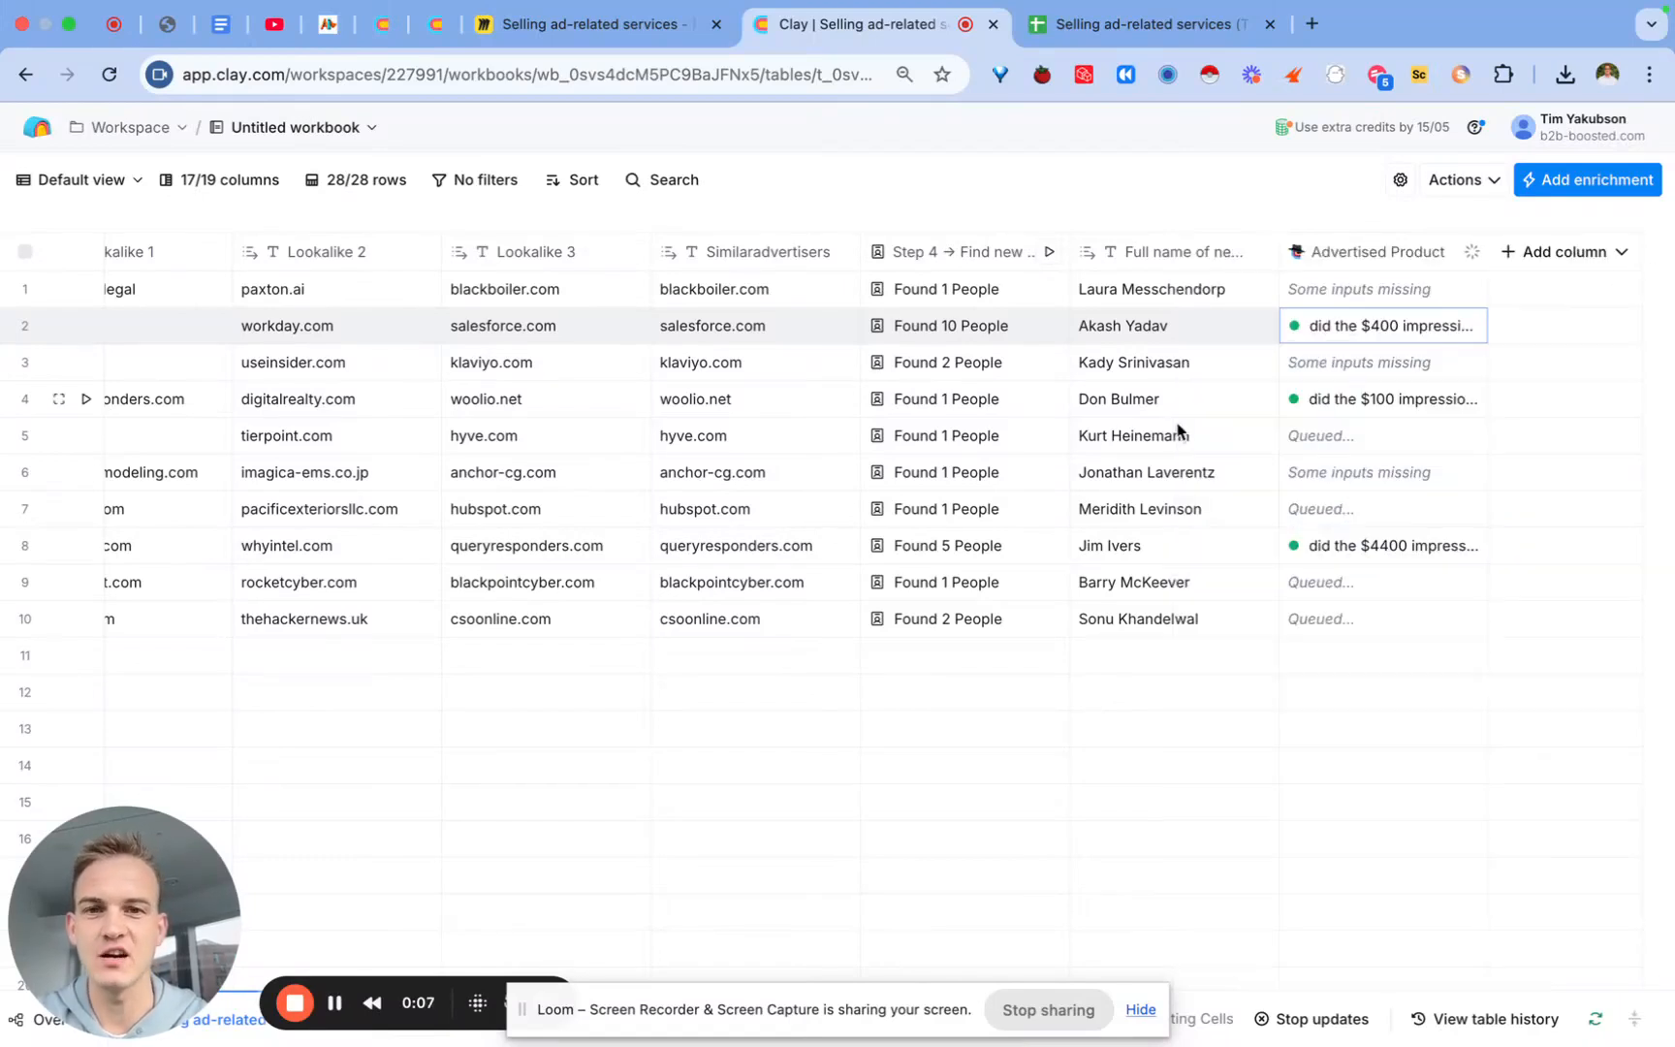
left_click(1367, 339)
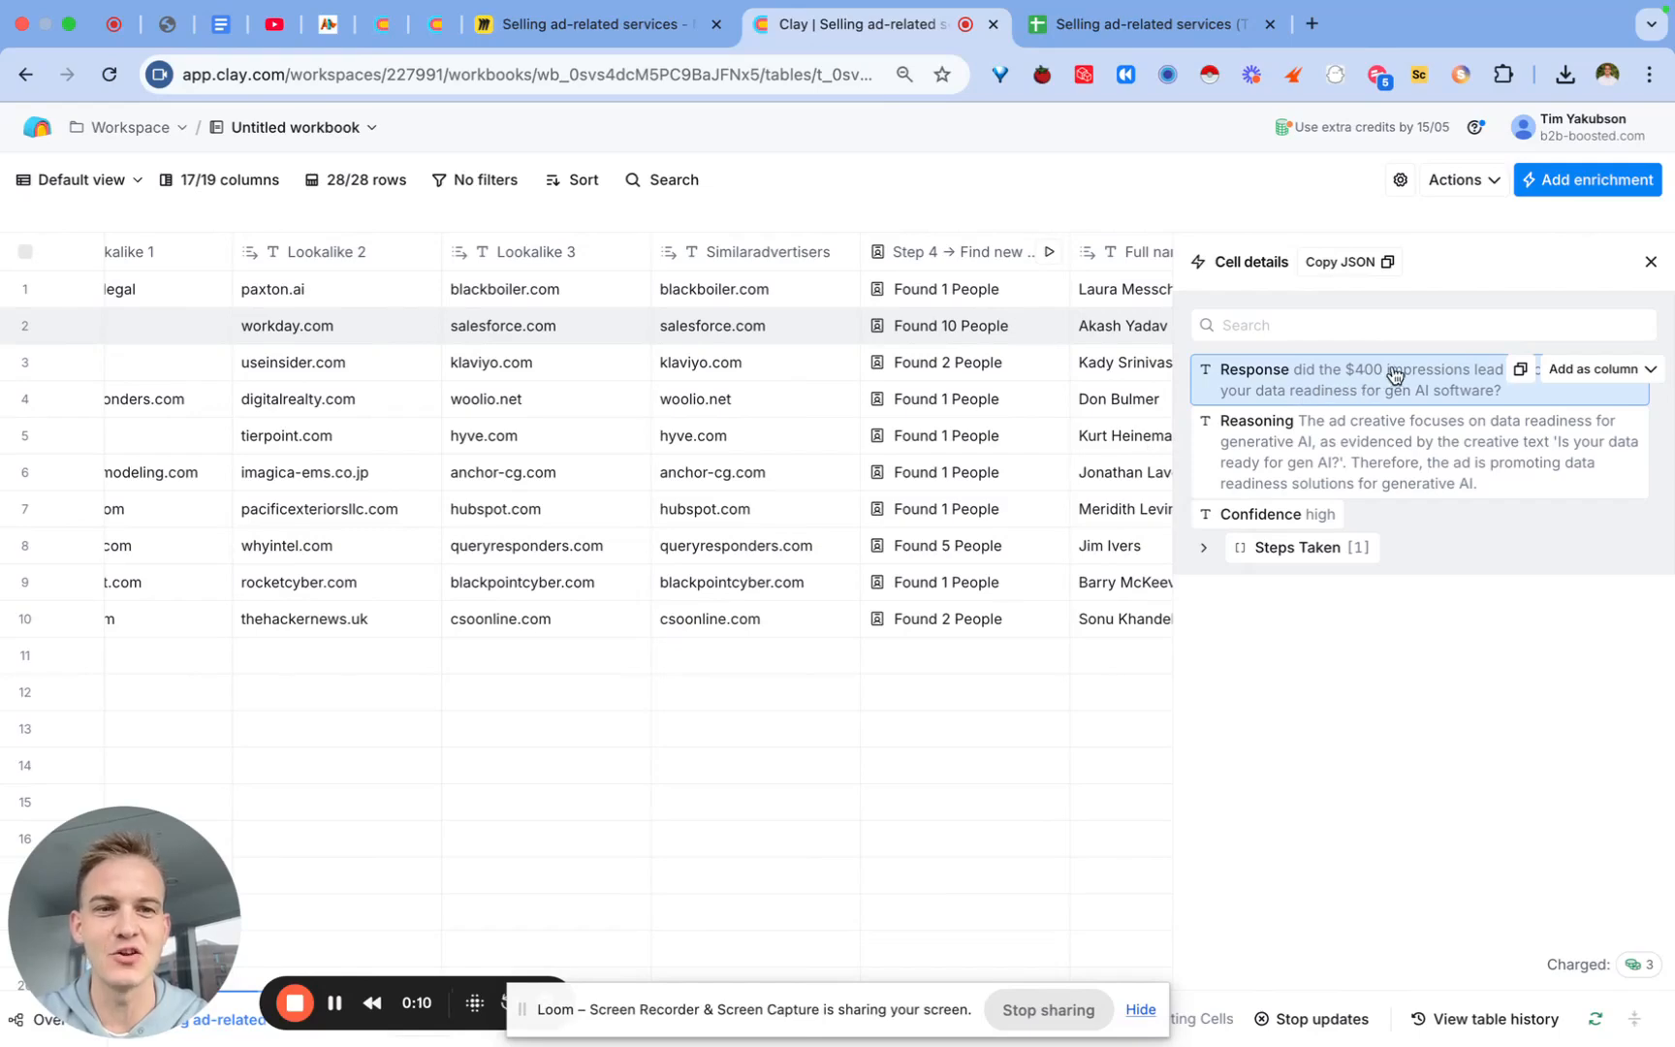
left_click(1651, 262)
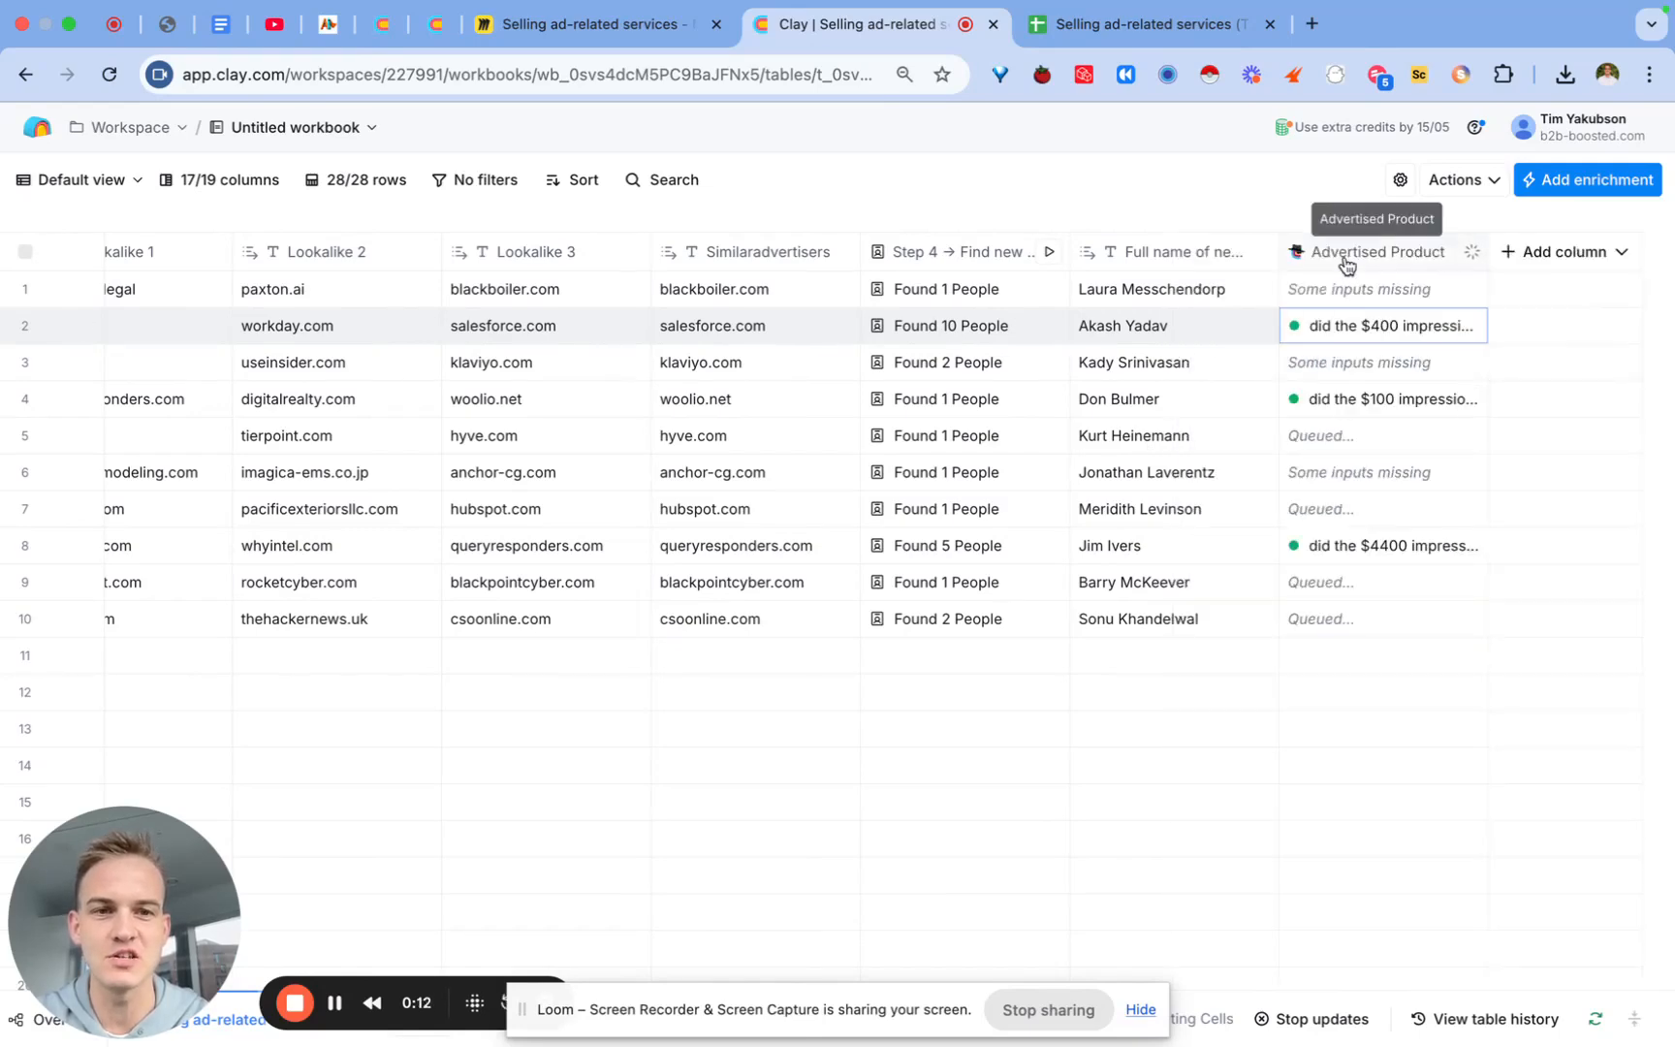
Step: Tick off the '$ amount spend on the best performing ad' variable in the checklist sheet
scroll(1100, 347, "left", 10)
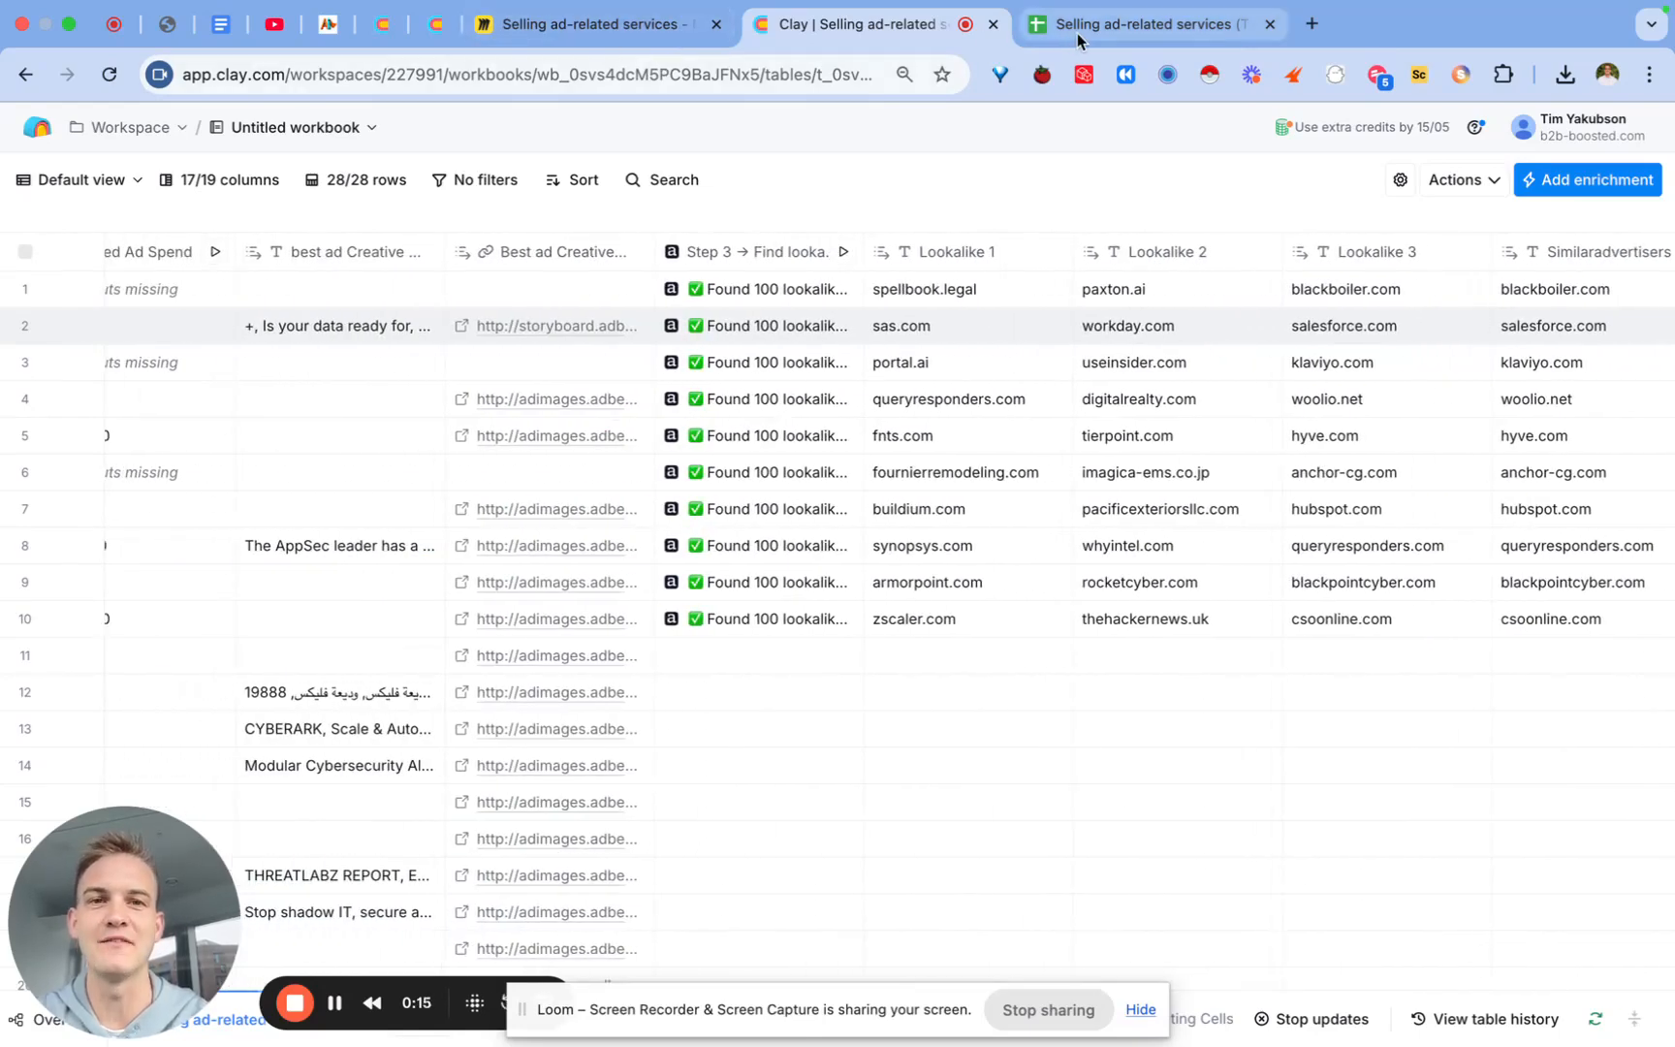
left_click_drag(1115, 24, 859, 33)
left_click(505, 456)
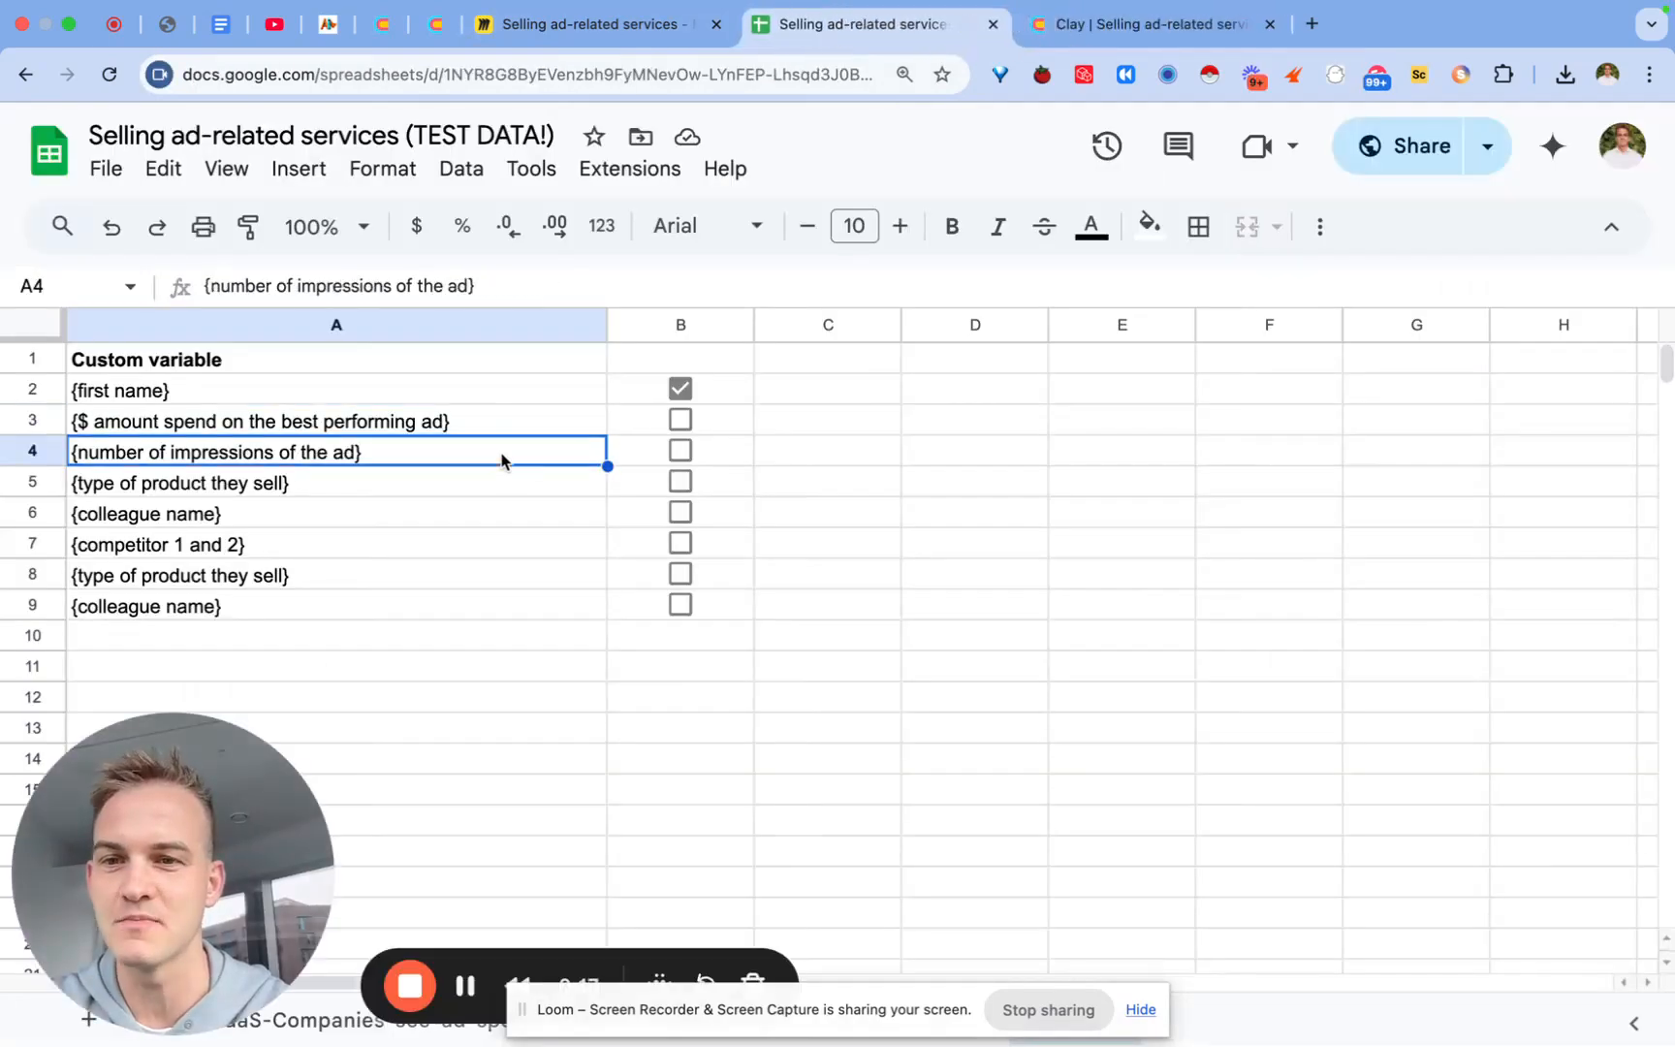
left_click(679, 420)
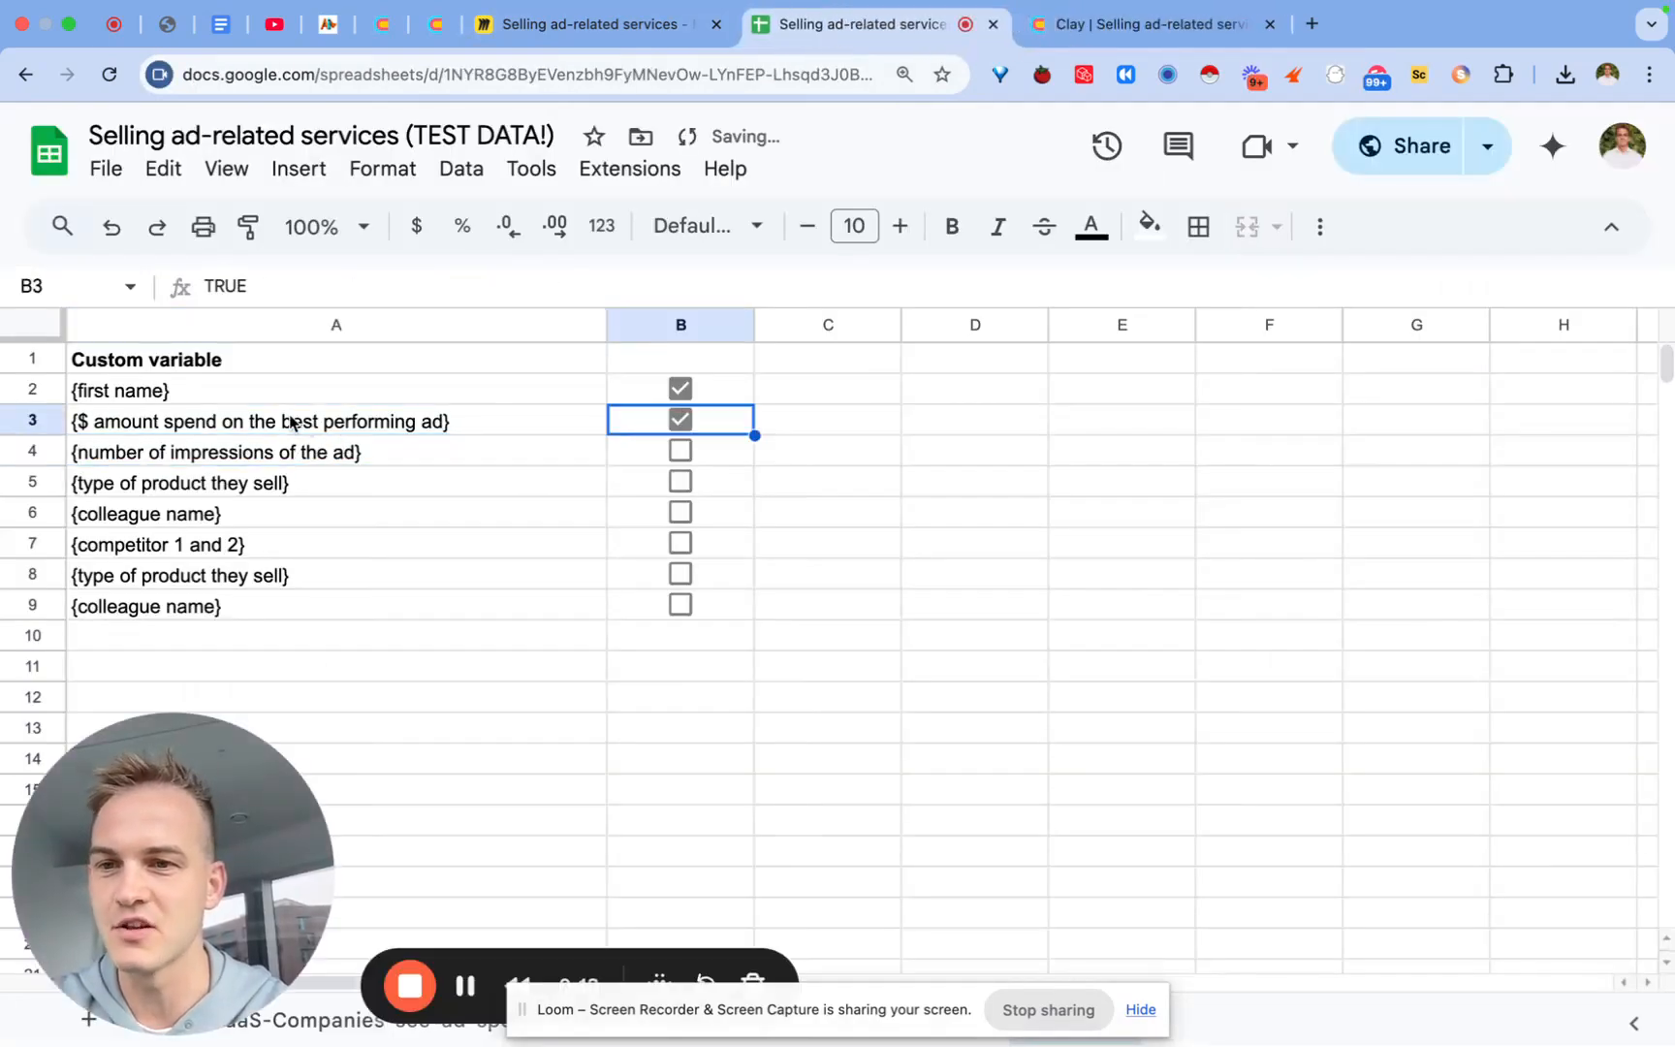
left_click(293, 447)
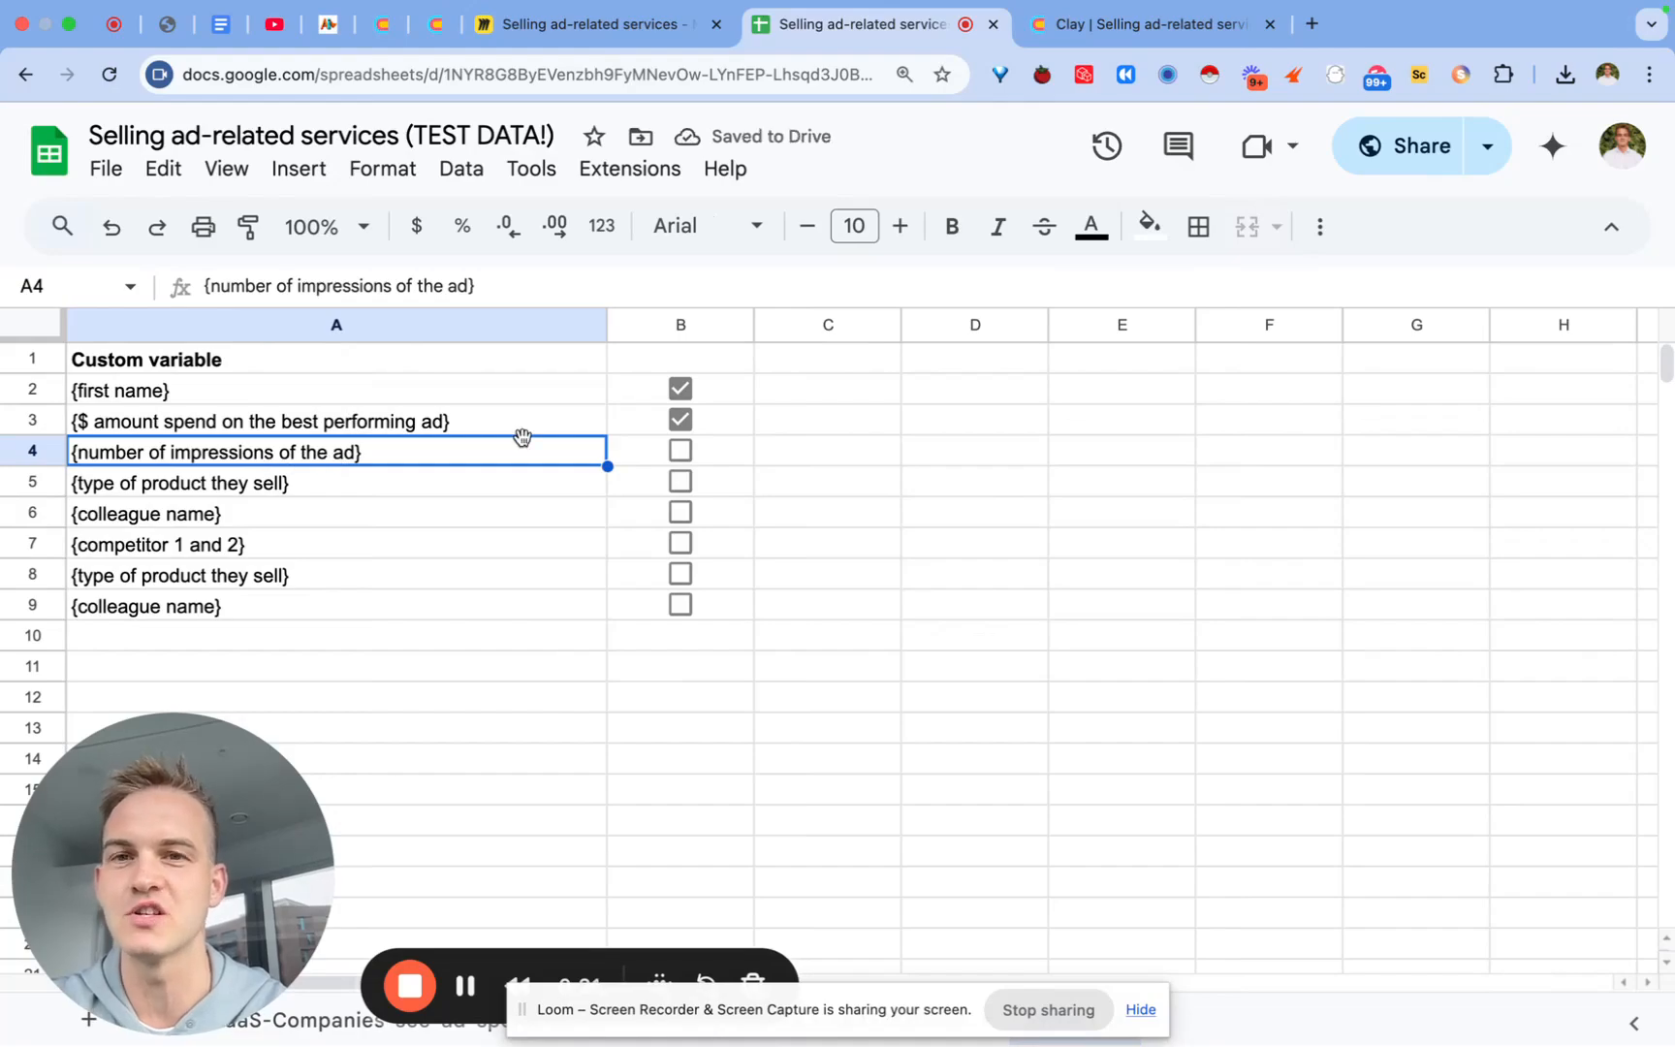
left_click(1086, 32)
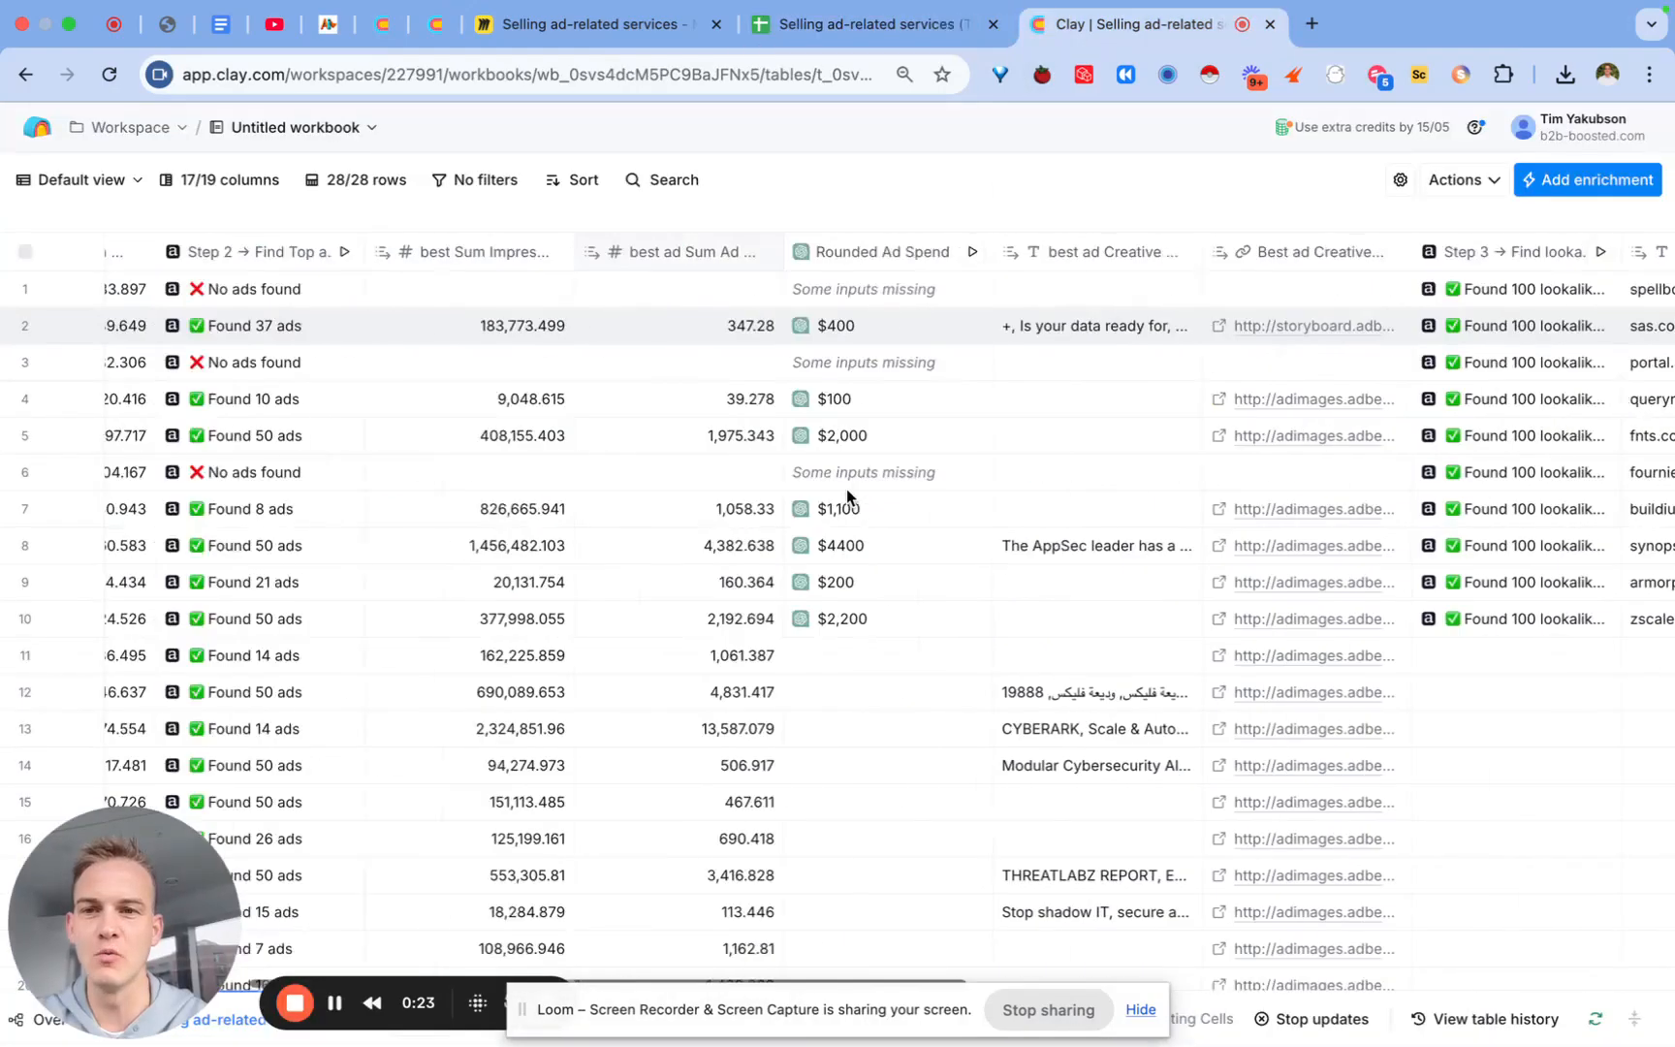
Step: Insert a ChatGPT enrichment column to the right of best Sum Impressions
scroll(846, 489, "left", 10)
scroll(846, 489, "right", 5)
scroll(846, 488, "left", 3)
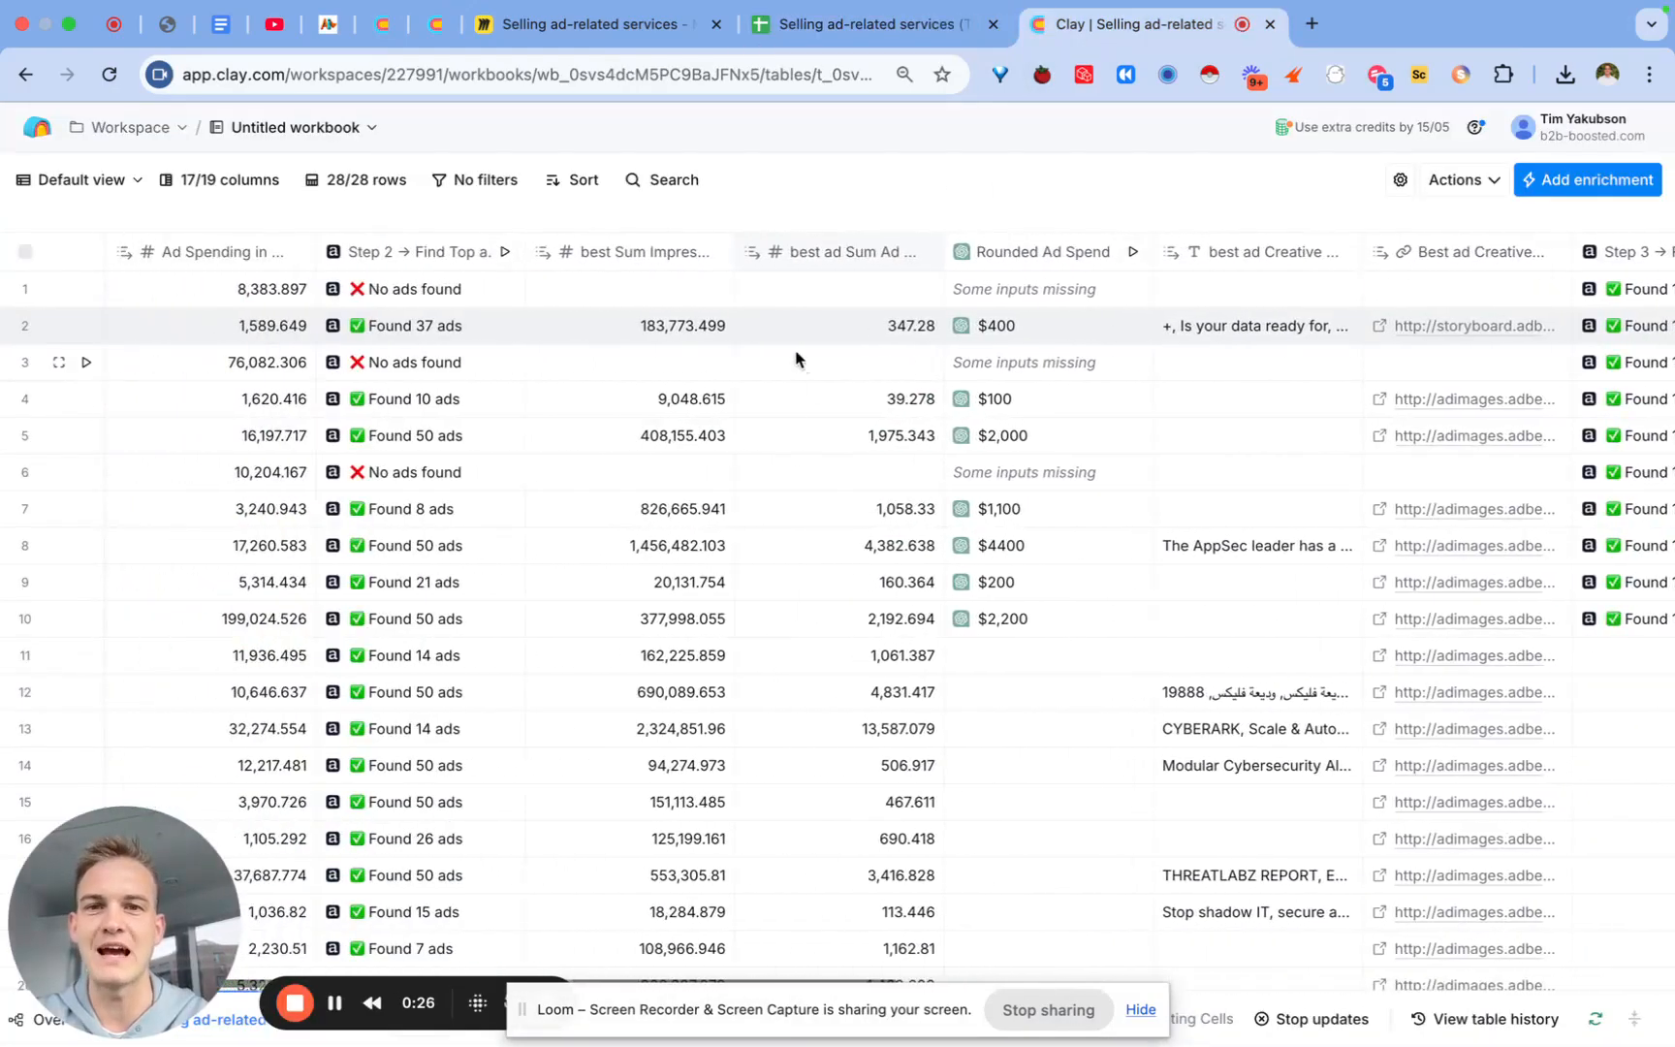
left_click(644, 254)
mouse_move(809, 613)
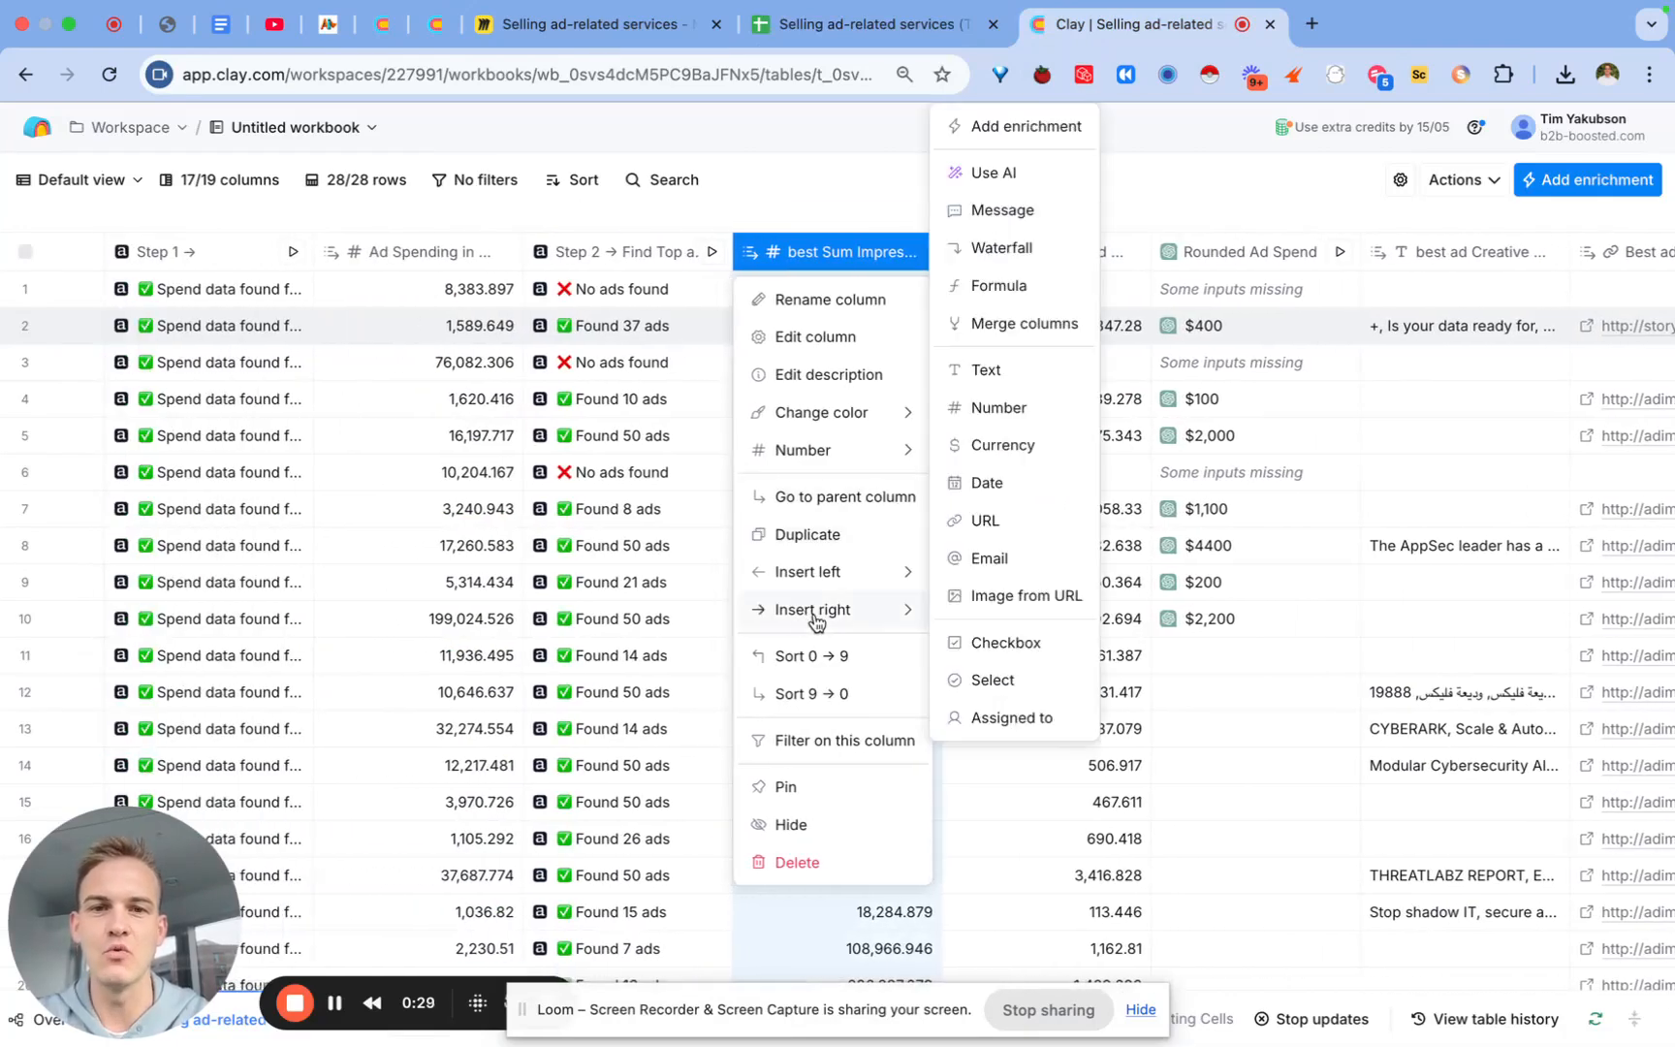
left_click(1011, 127)
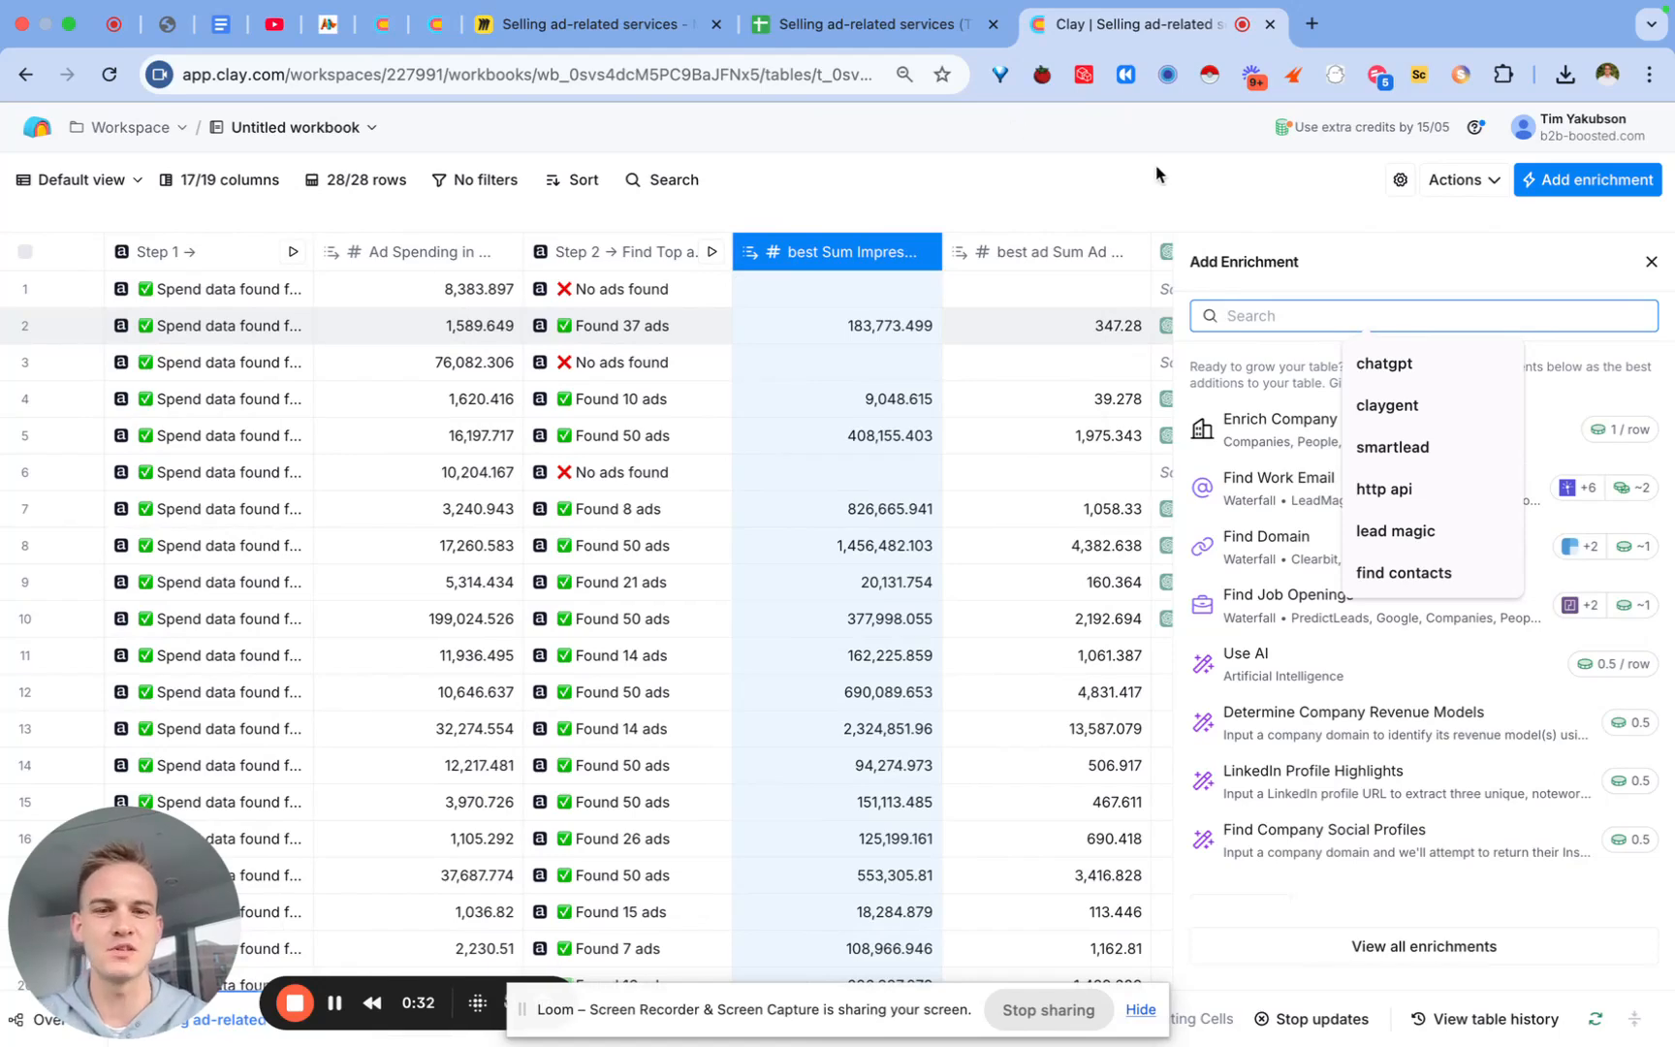
type("chatgpt")
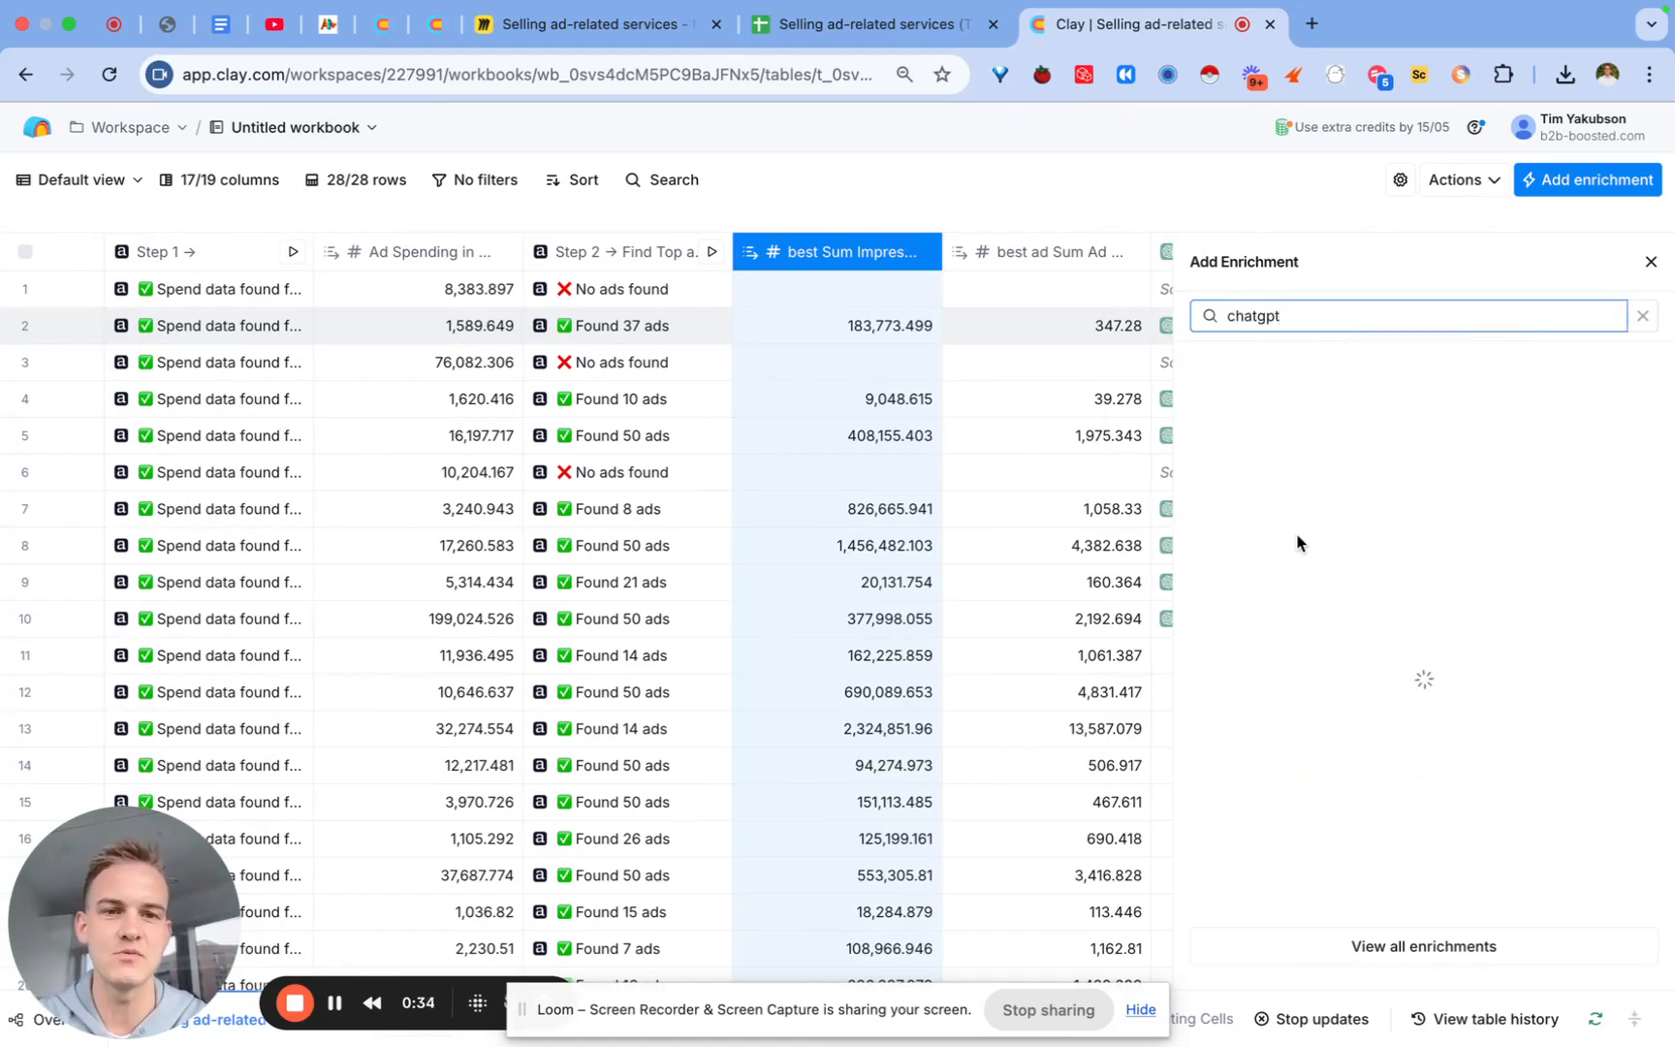
left_click(1304, 766)
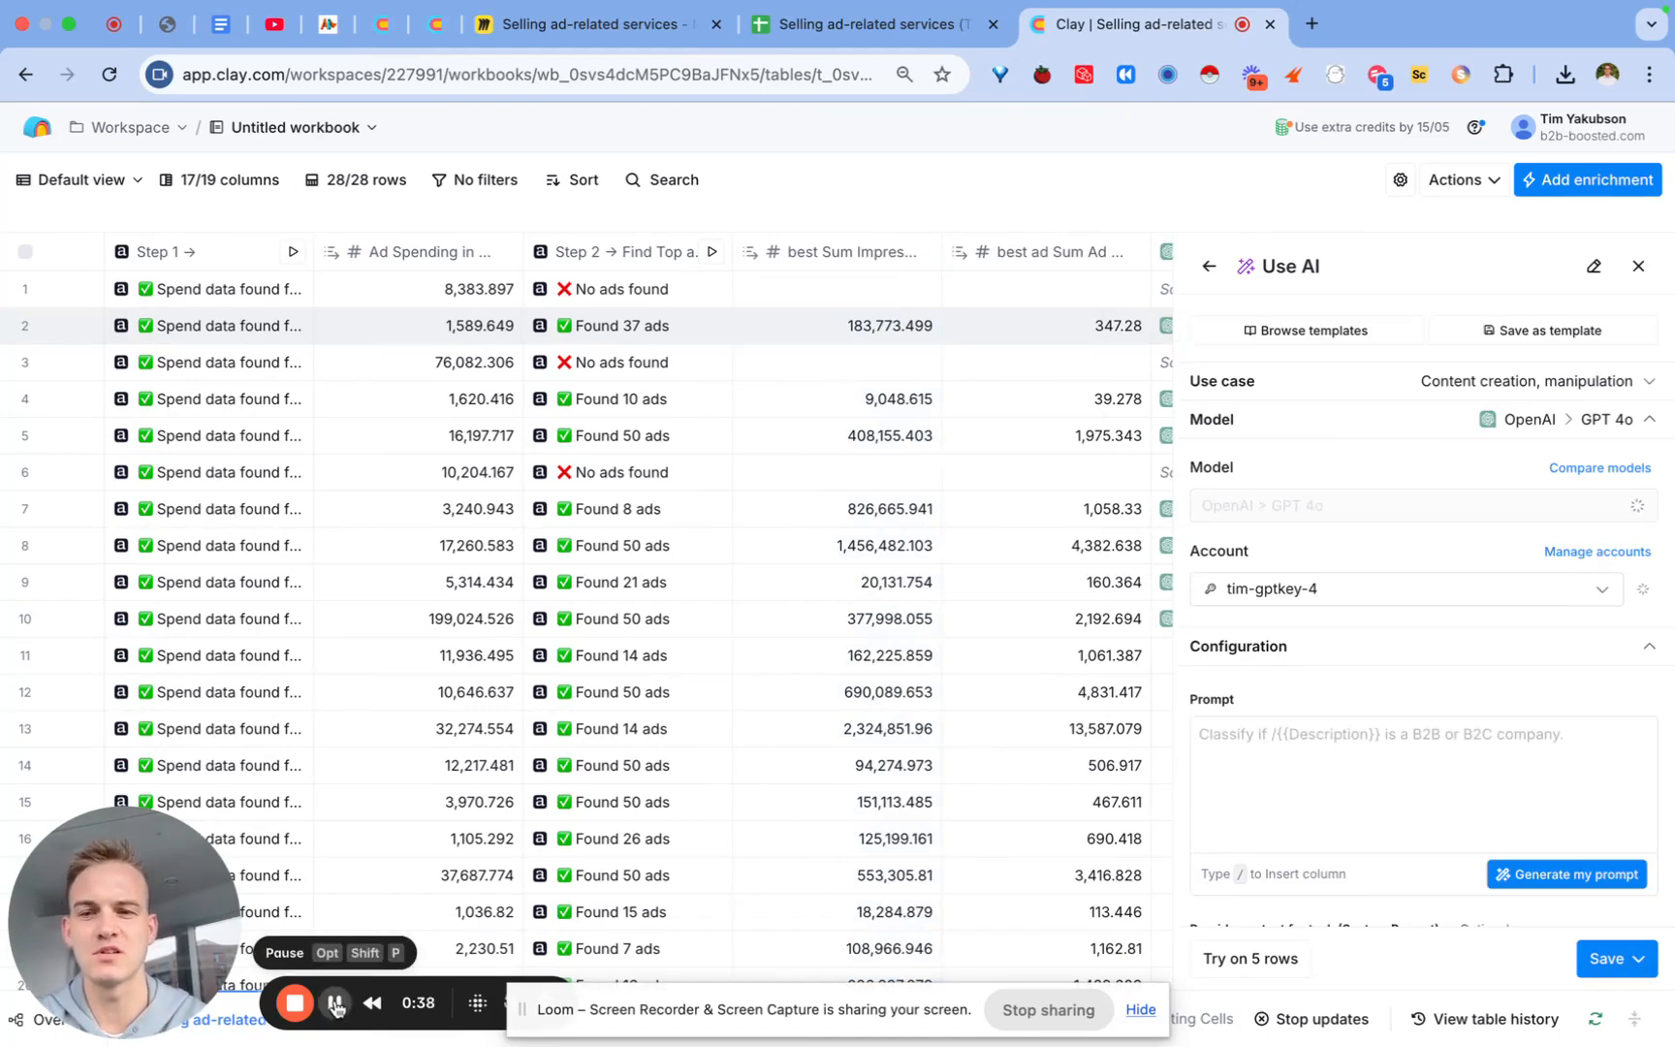
Step: Point the prompt at best Sum Impressions instead of the wrong column, then save and run 10 rows
left_click(335, 1005)
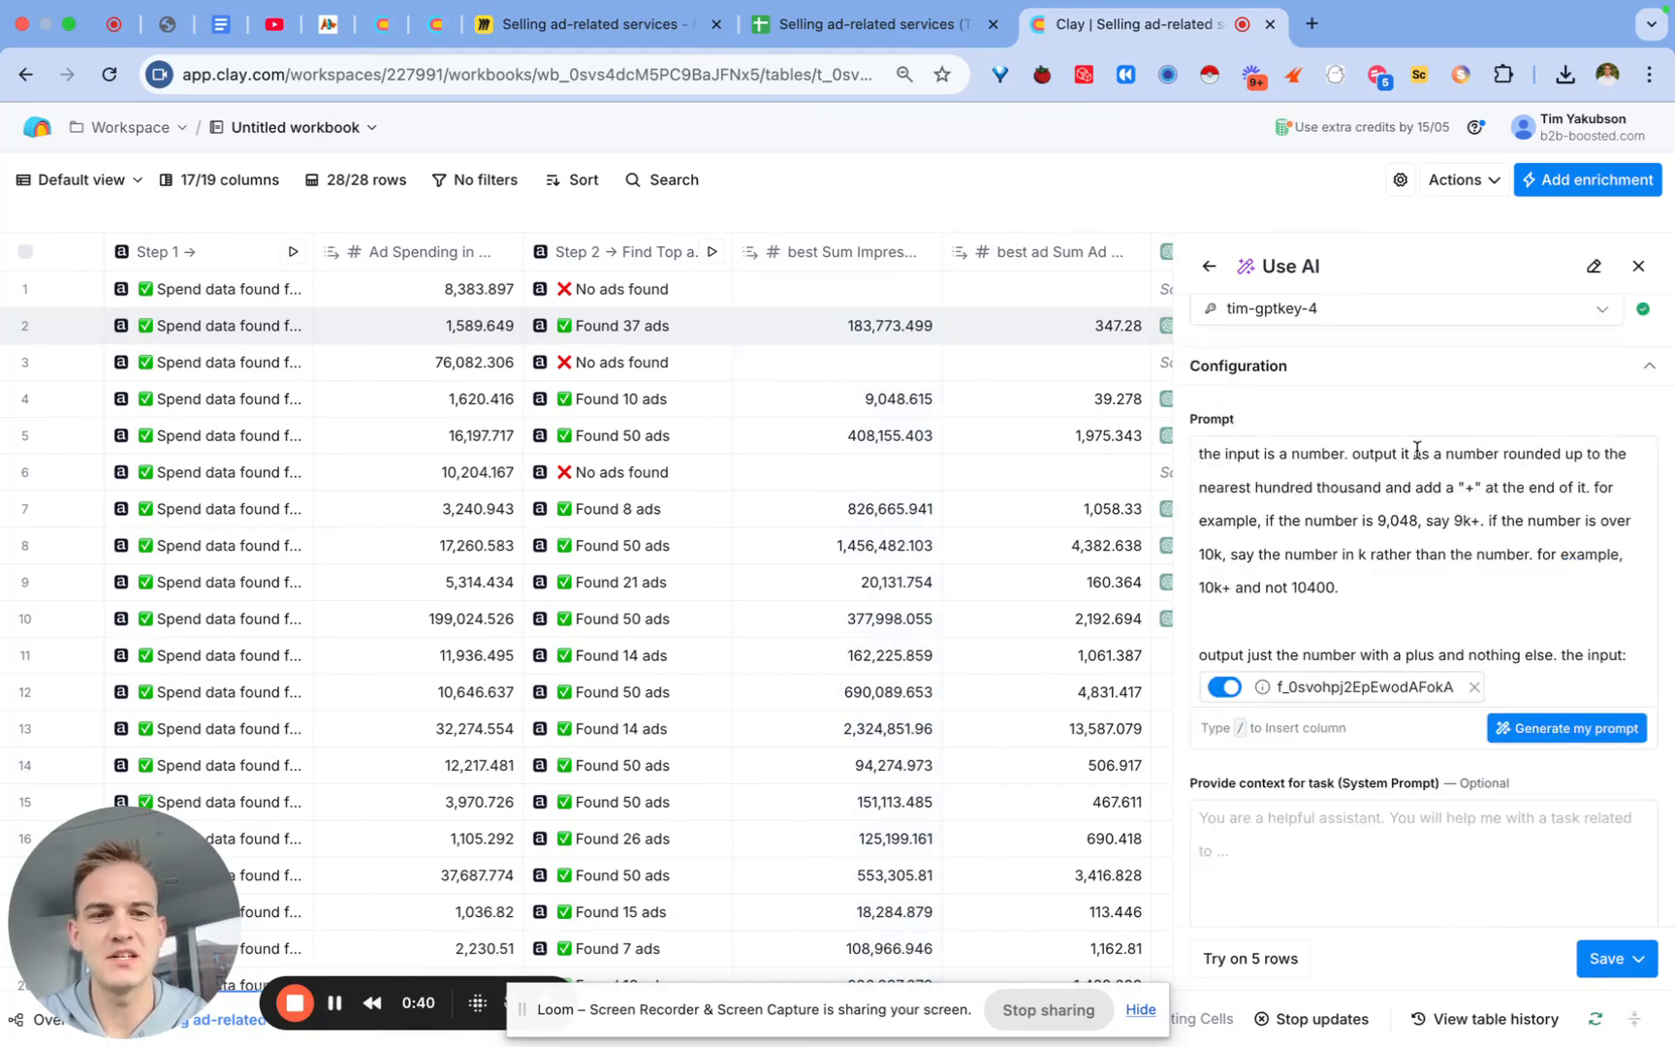
scroll(1416, 451, "down", 3)
left_click(1473, 554)
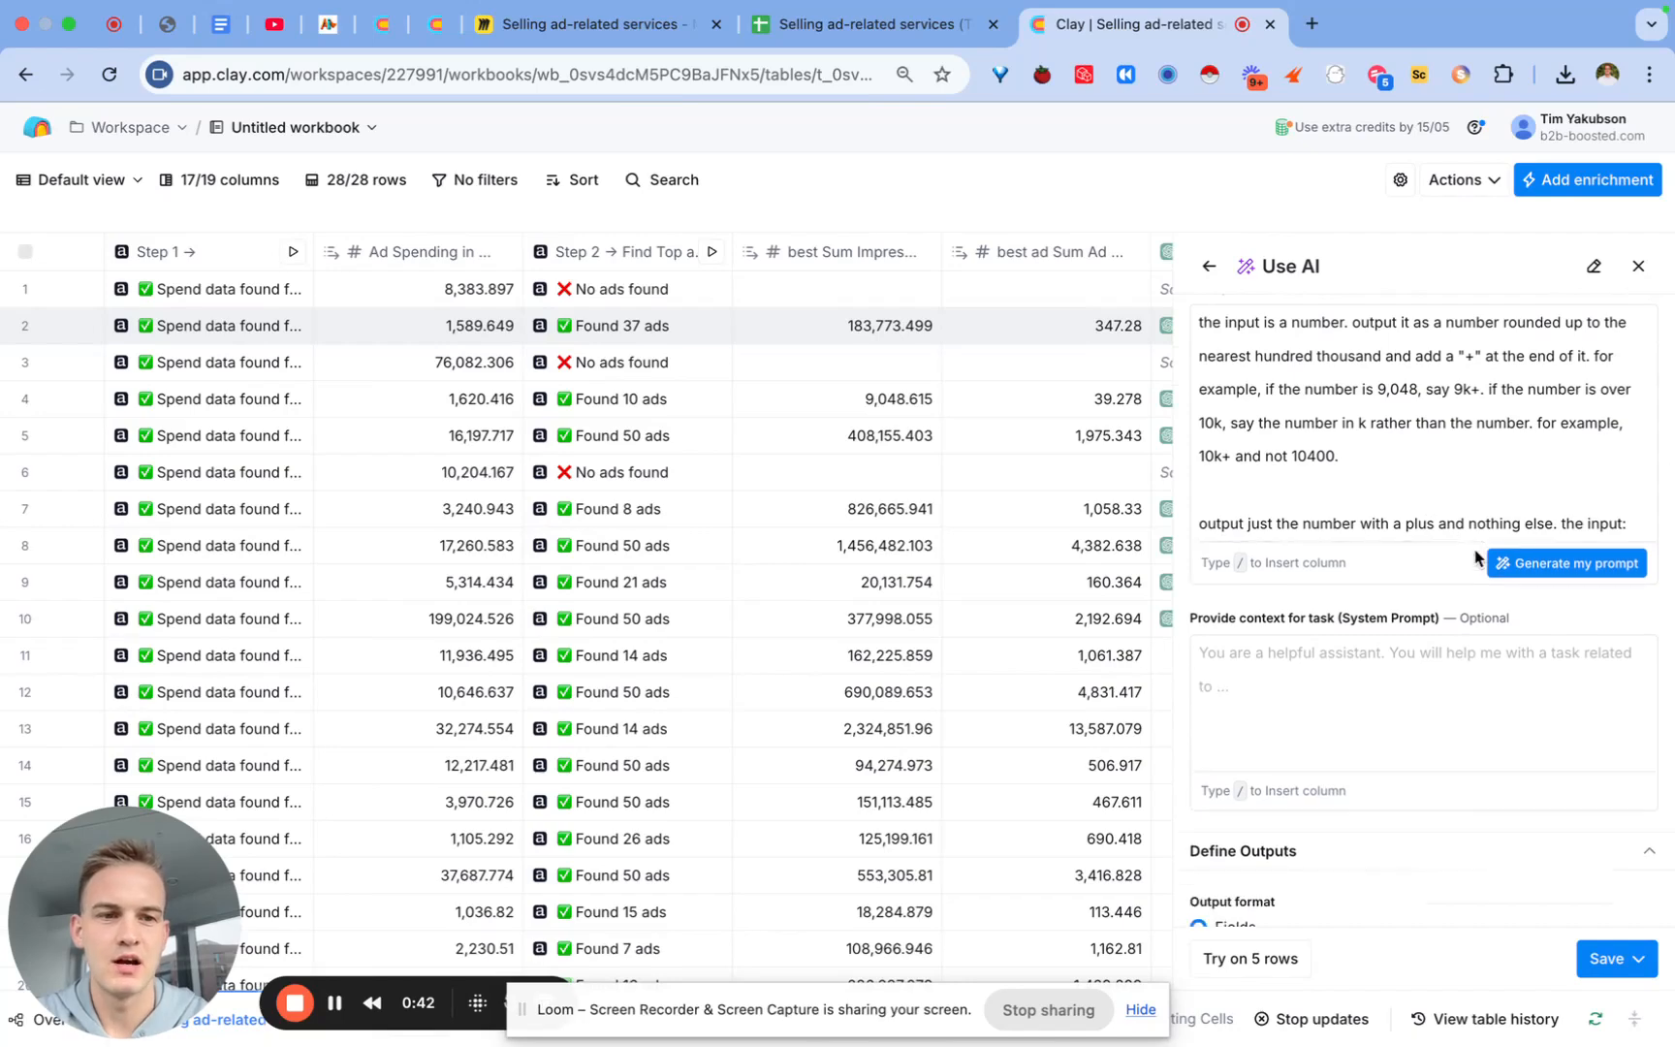
left_click(1634, 520)
type("/best")
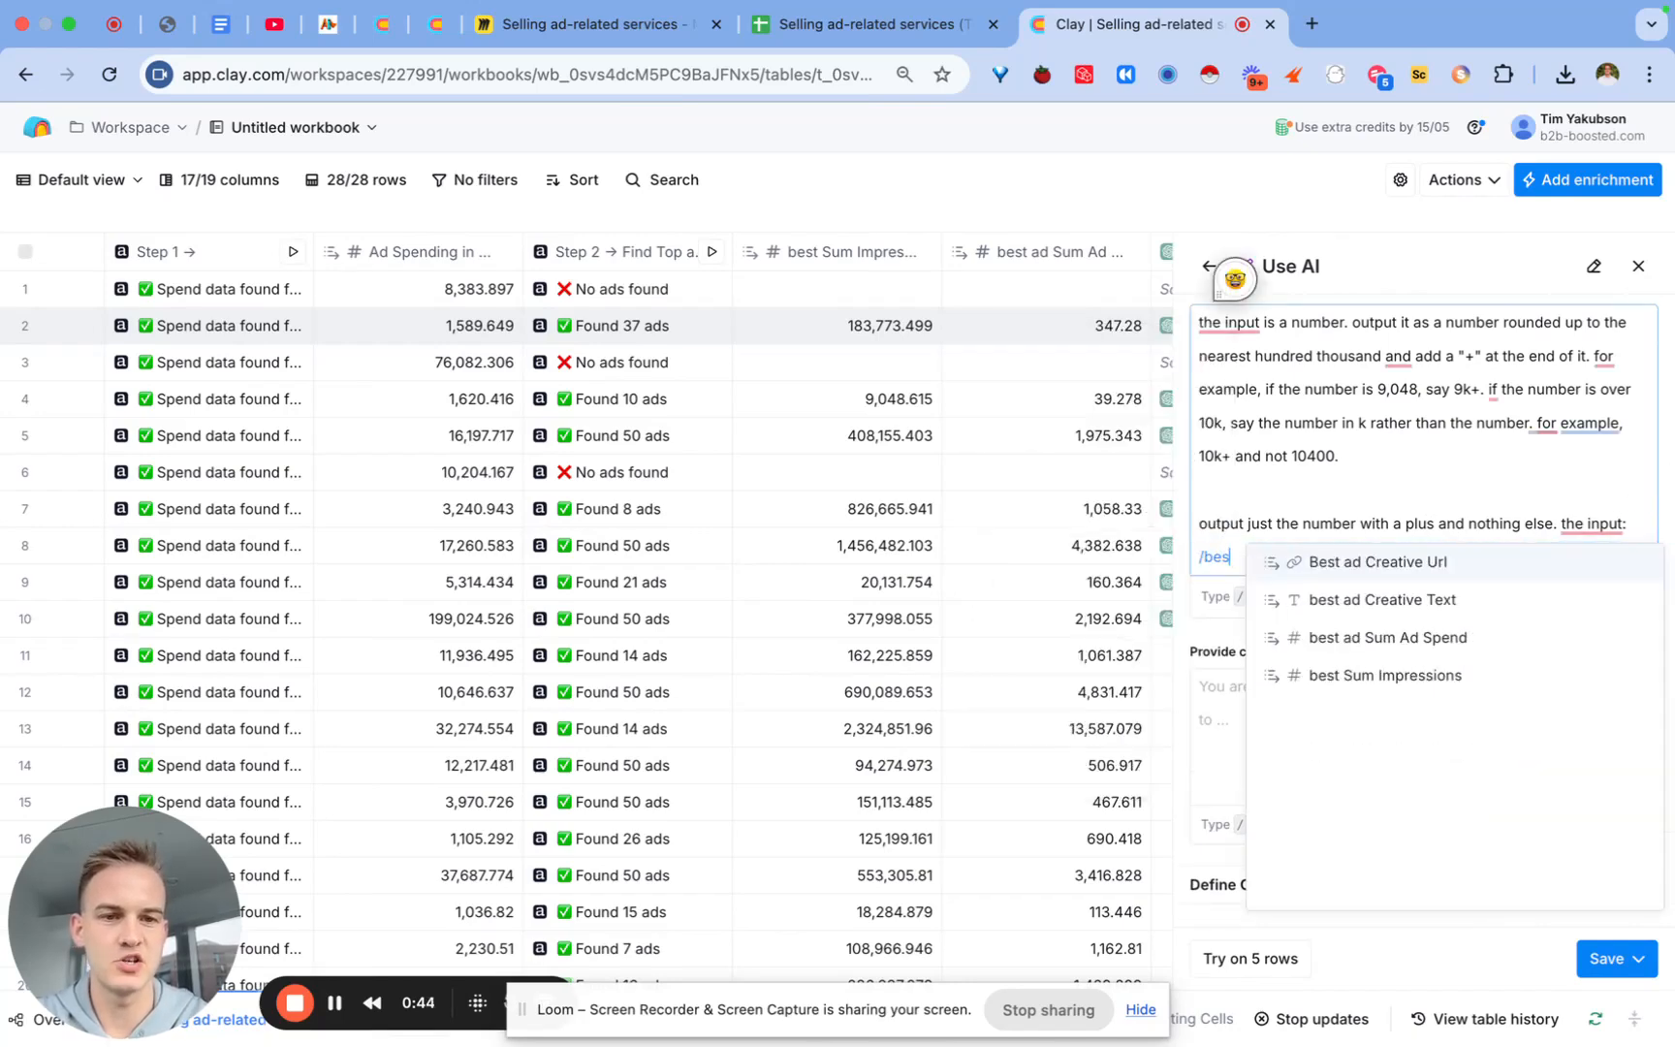
left_click(1428, 678)
left_click(1620, 960)
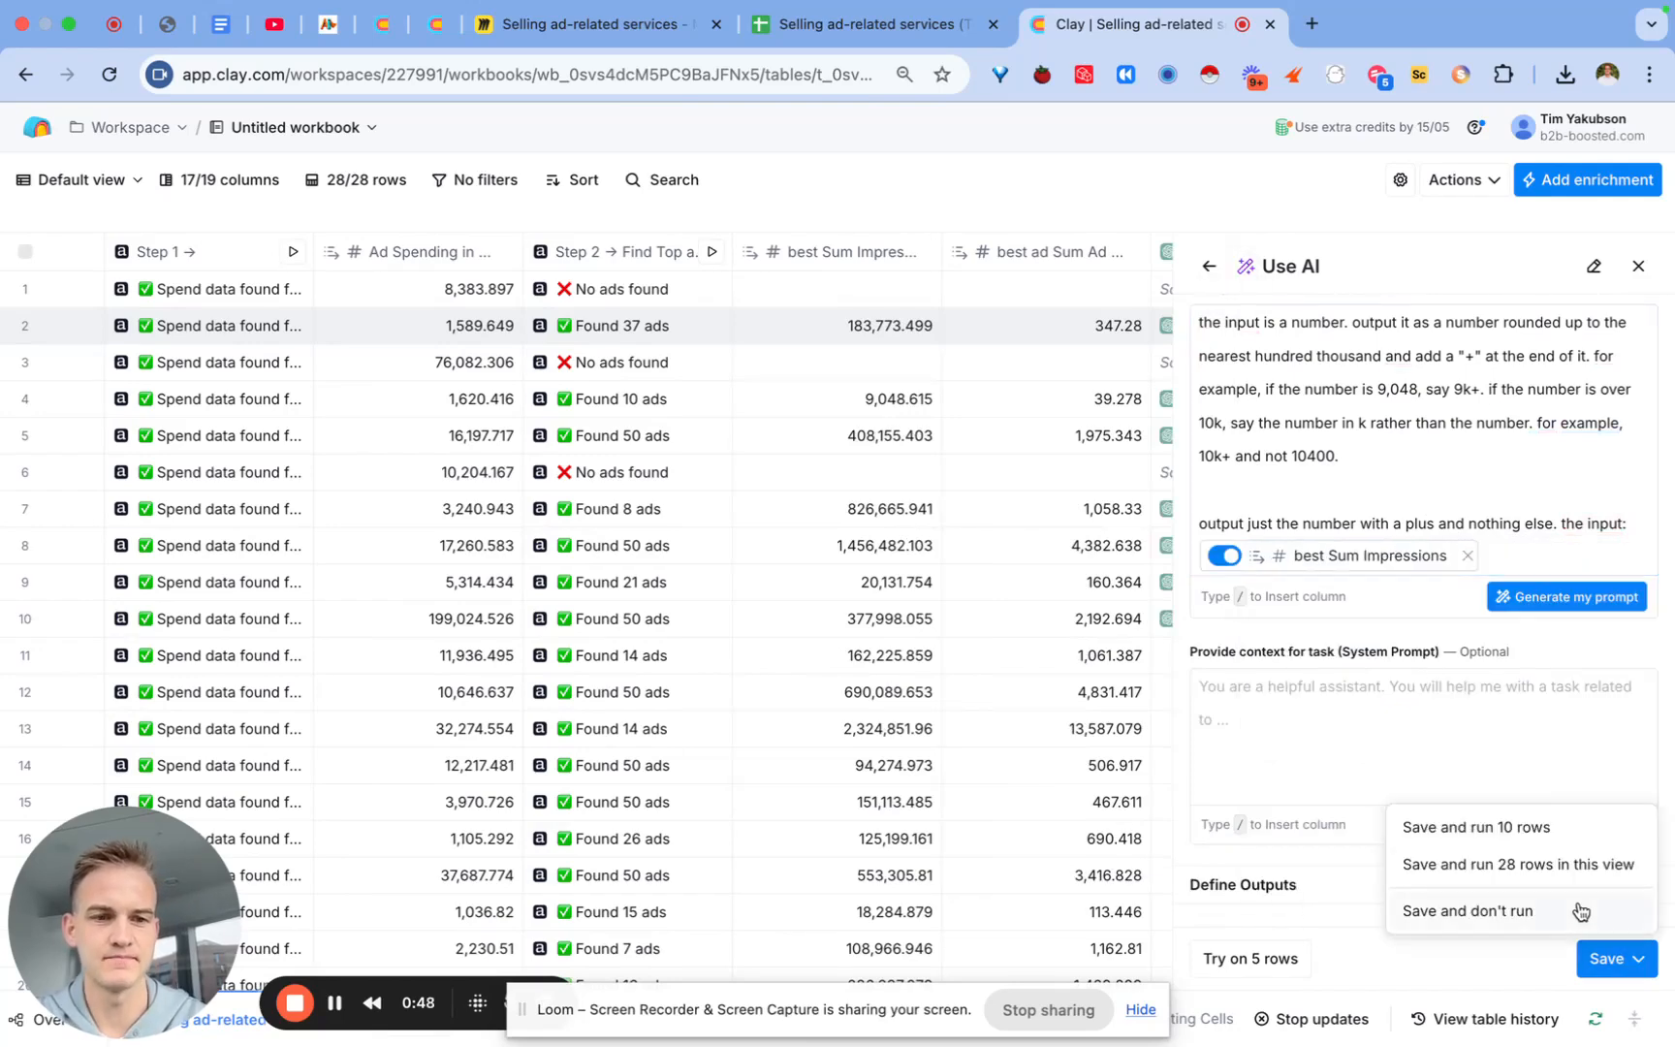
left_click(1532, 838)
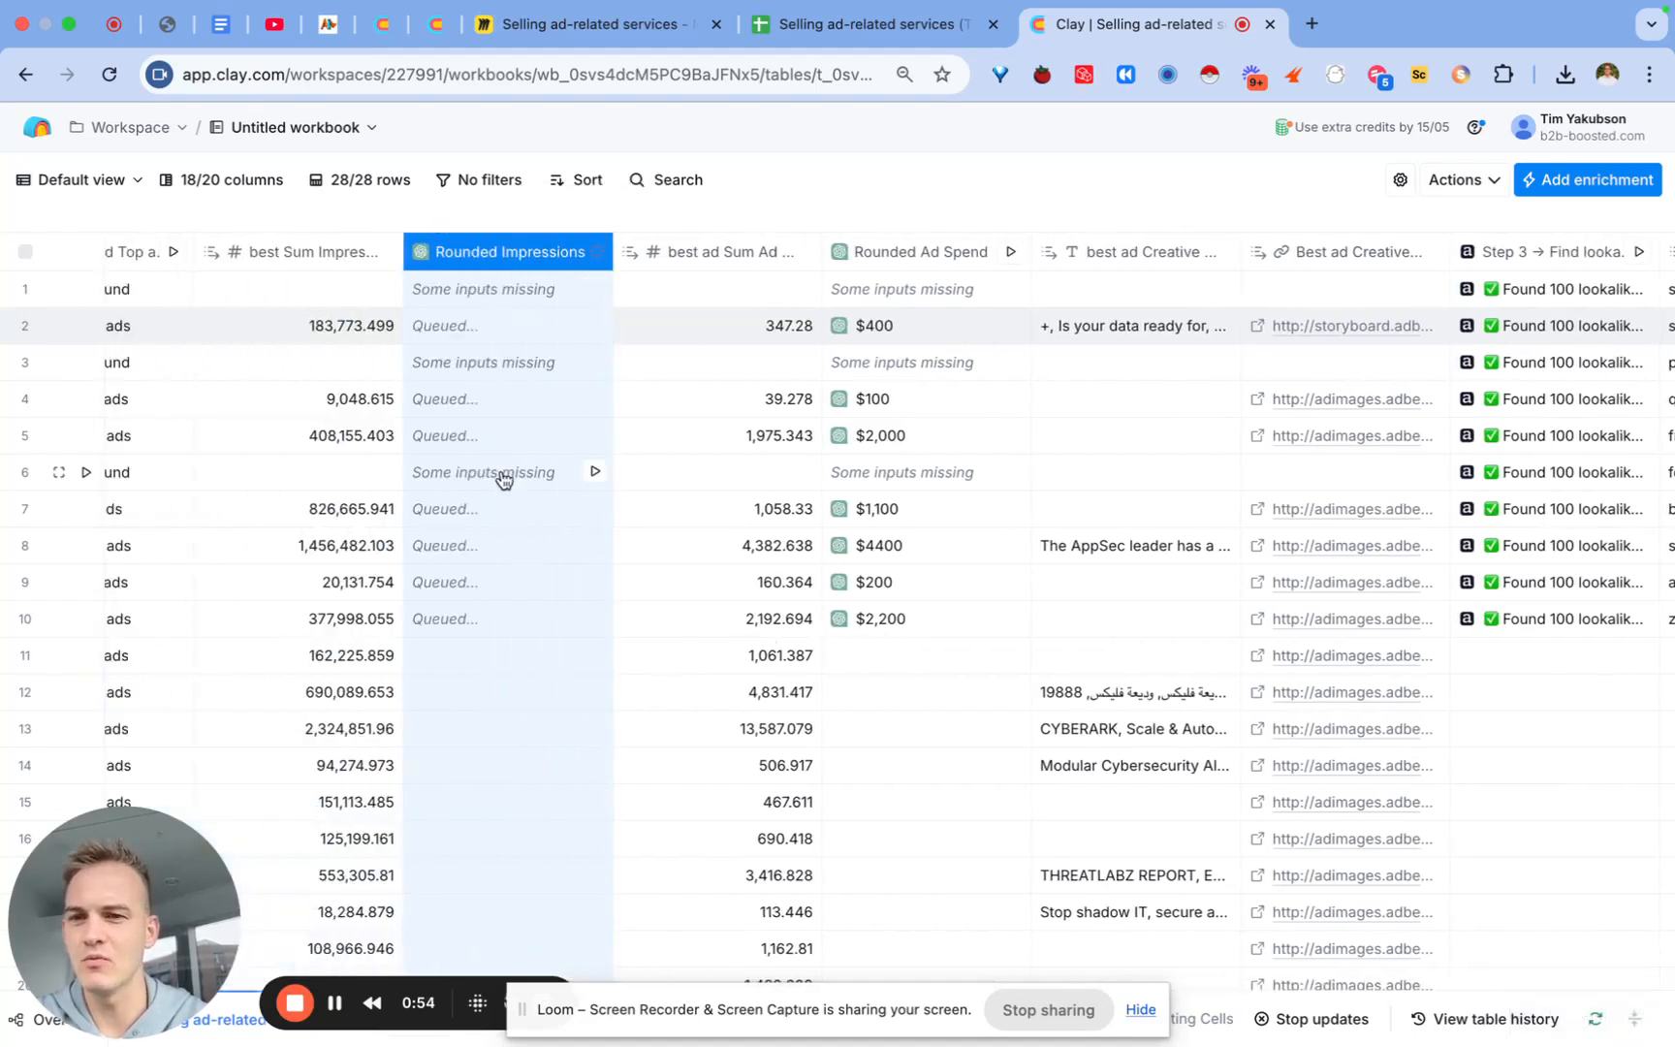
Step: Check row 5's full best Sum Impressions value, then bring up the Advertised Product column options
scroll(426, 432, "left", 2)
double_click(432, 430)
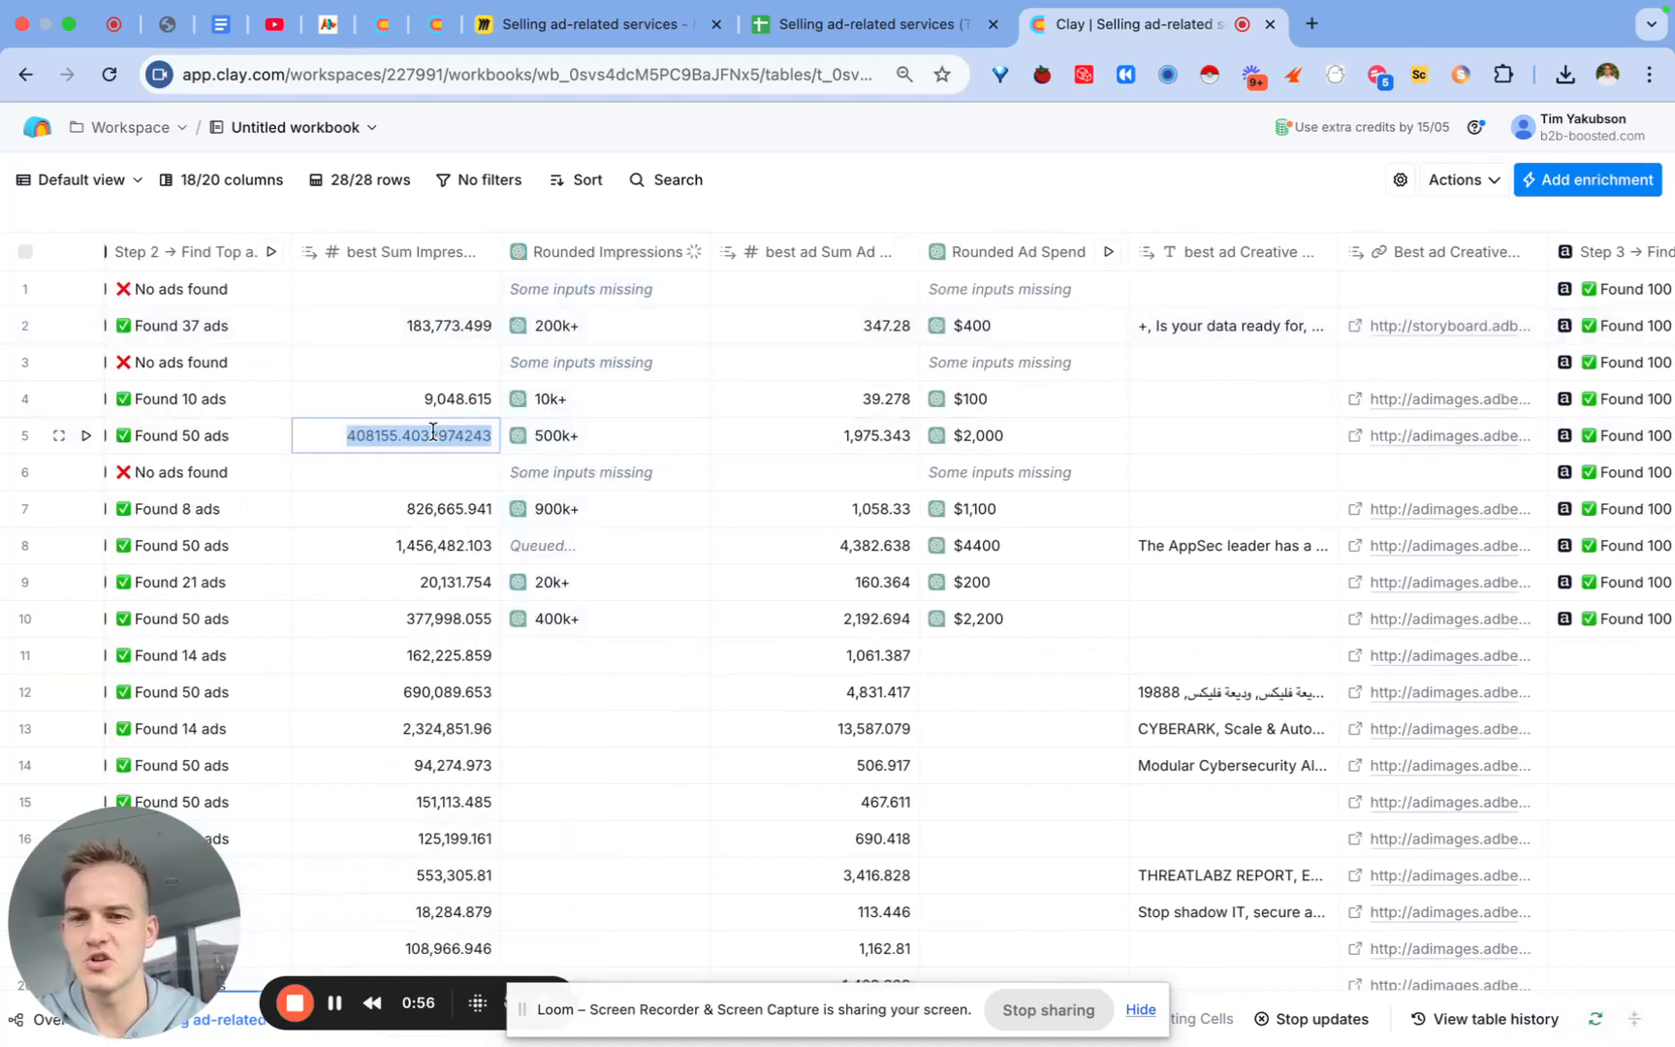
left_click(922, 193)
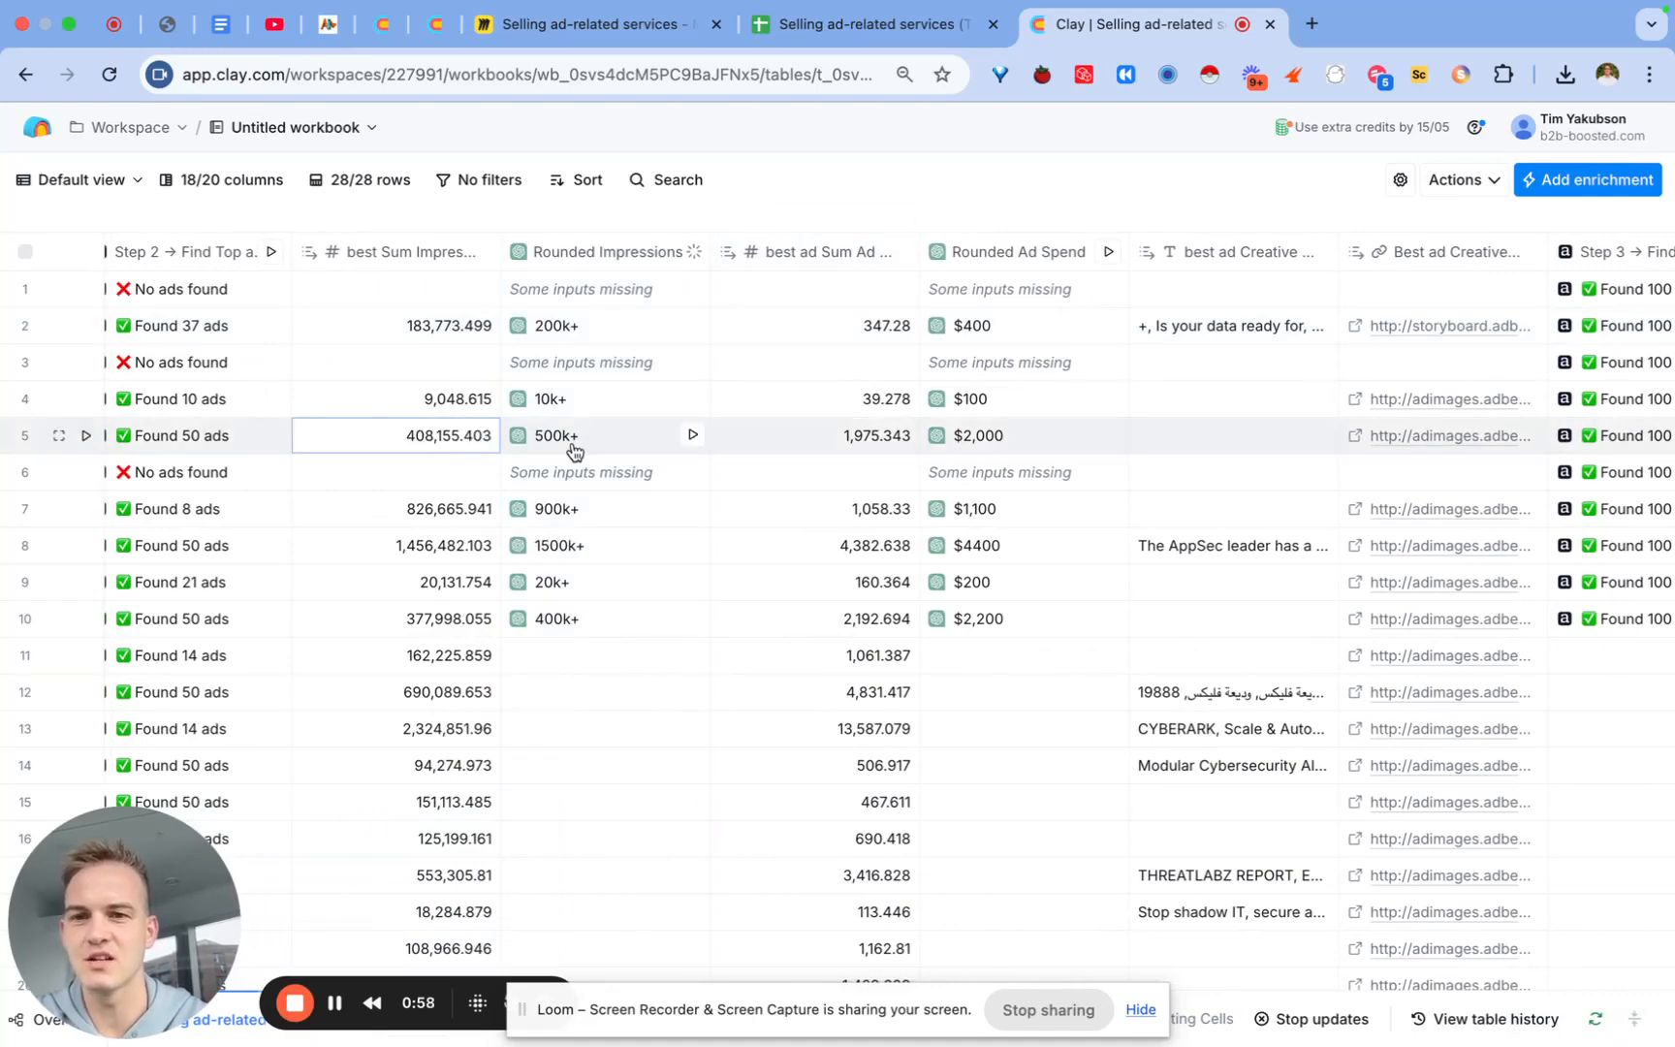
scroll(591, 441, "right", 8)
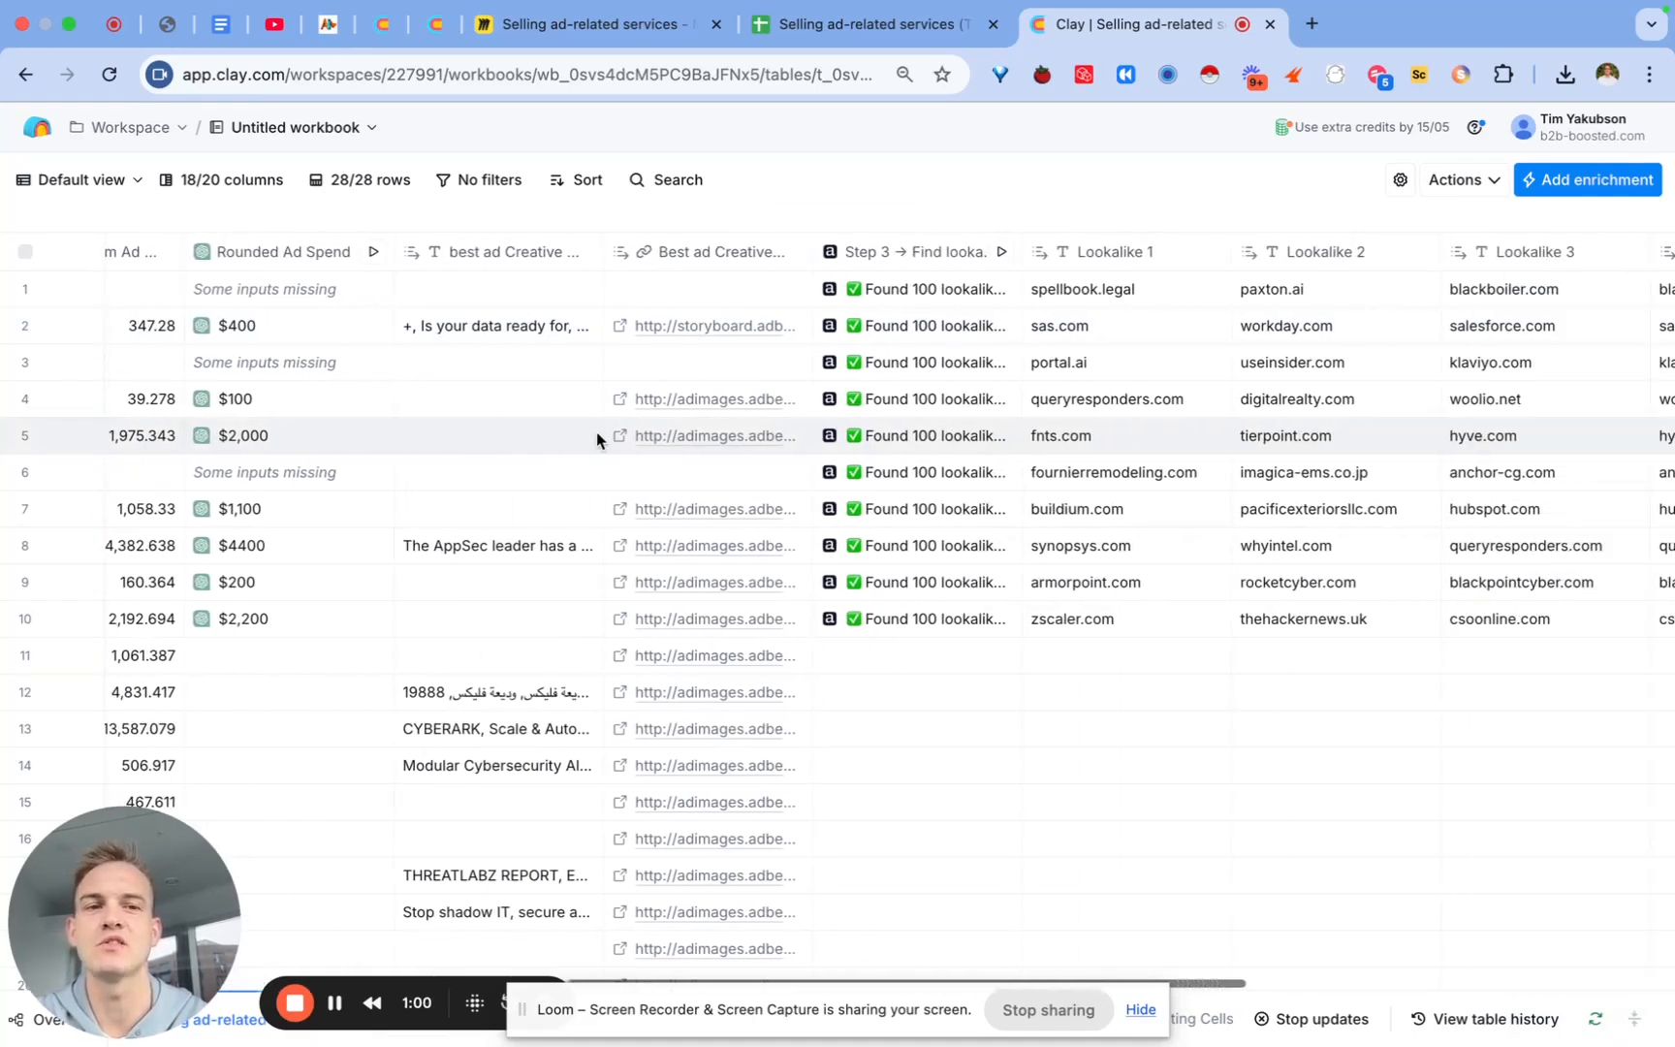
scroll(597, 436, "right", 10)
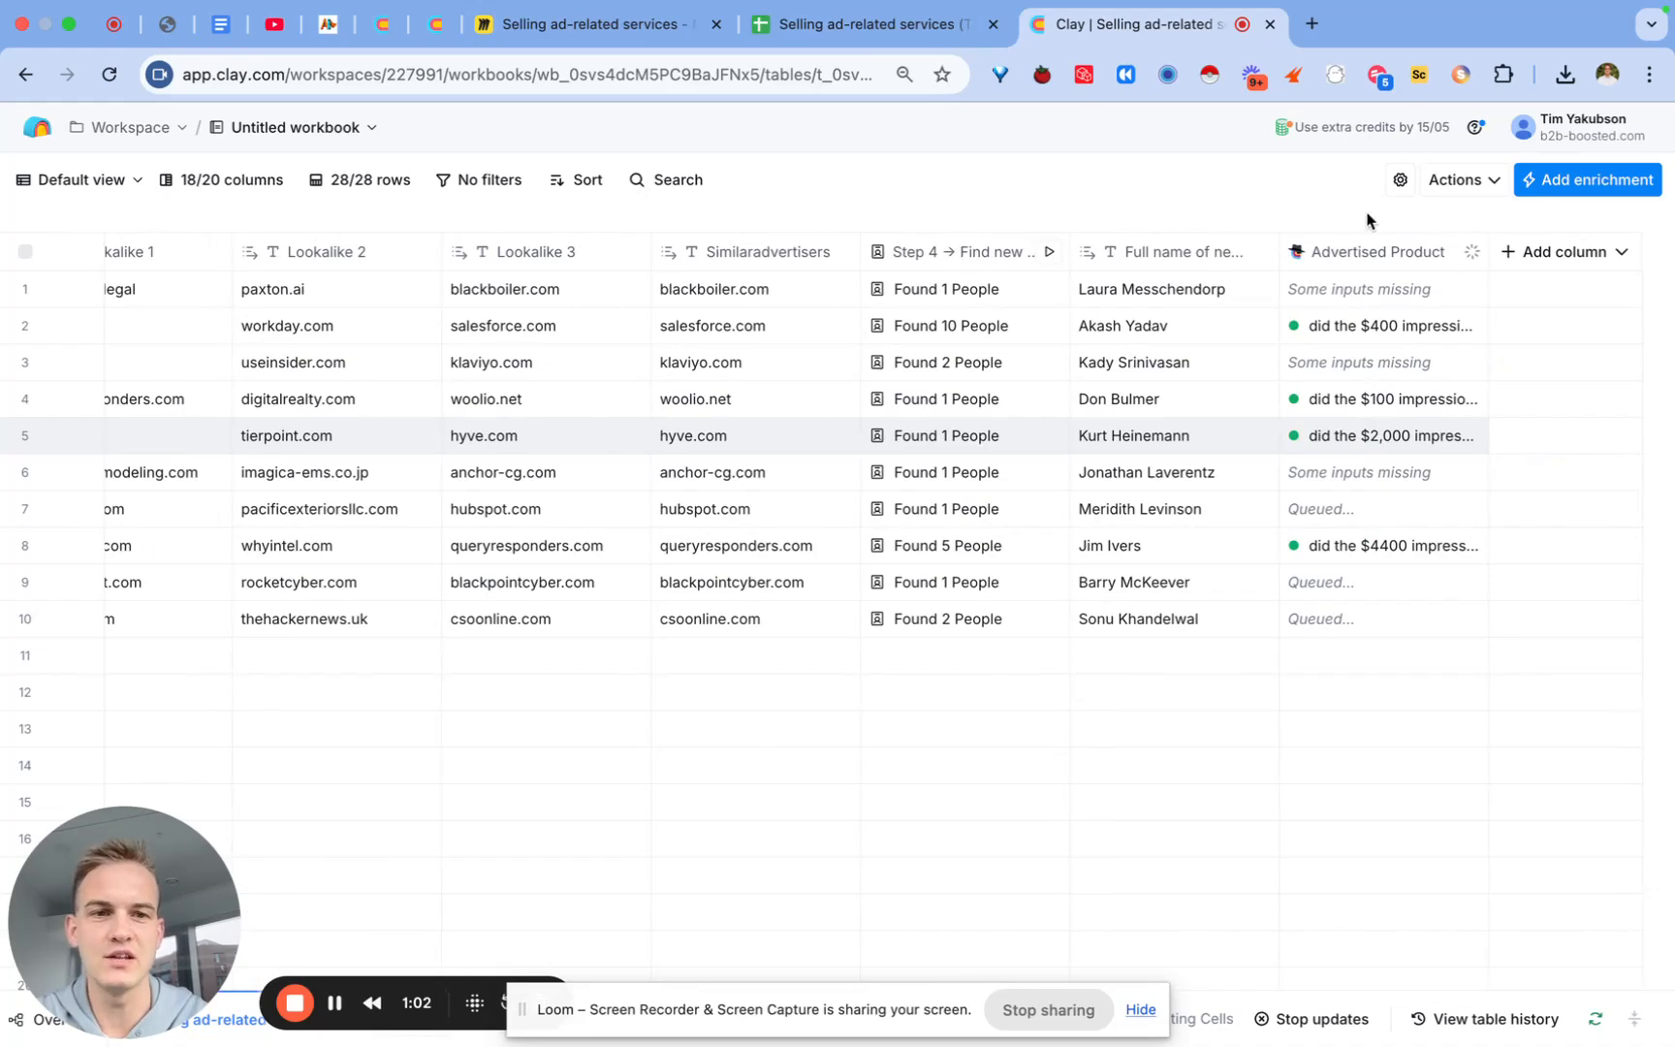
left_click(1369, 251)
Step: Replace the Rounded Ad Spend chip after 'did the' with the Rounded Impressions response
left_click(1342, 337)
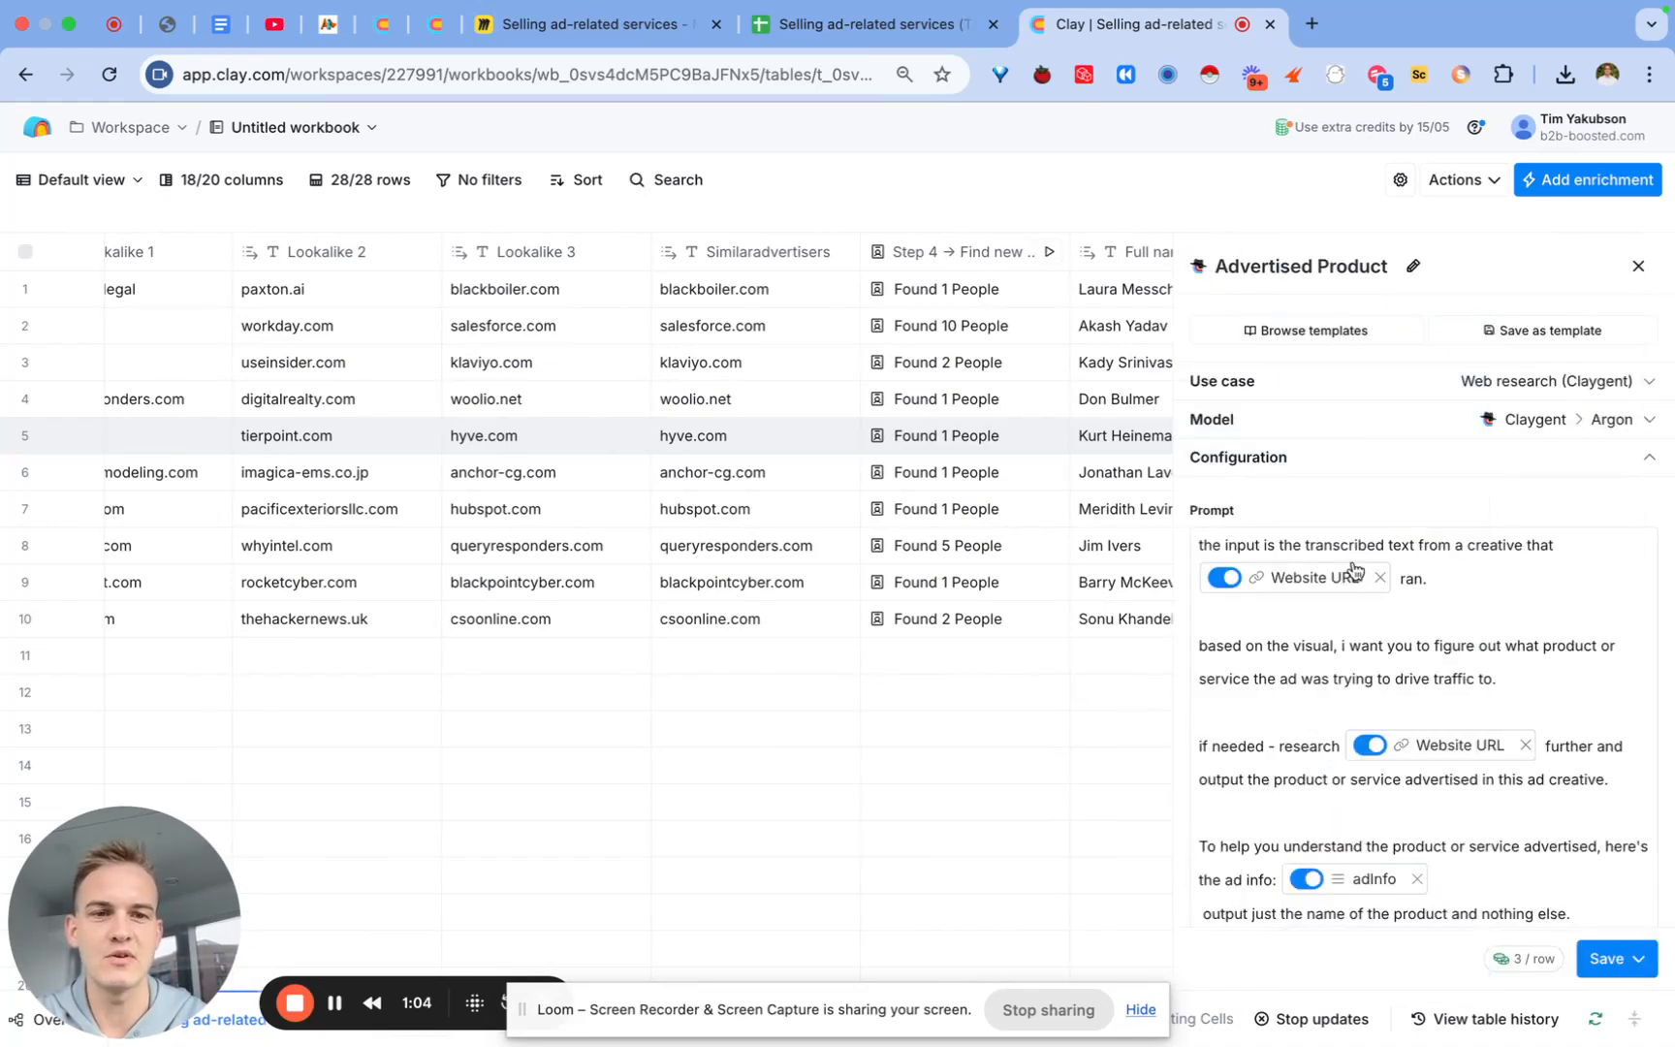
scroll(1352, 564, "down", 5)
scroll(1352, 564, "up", 2)
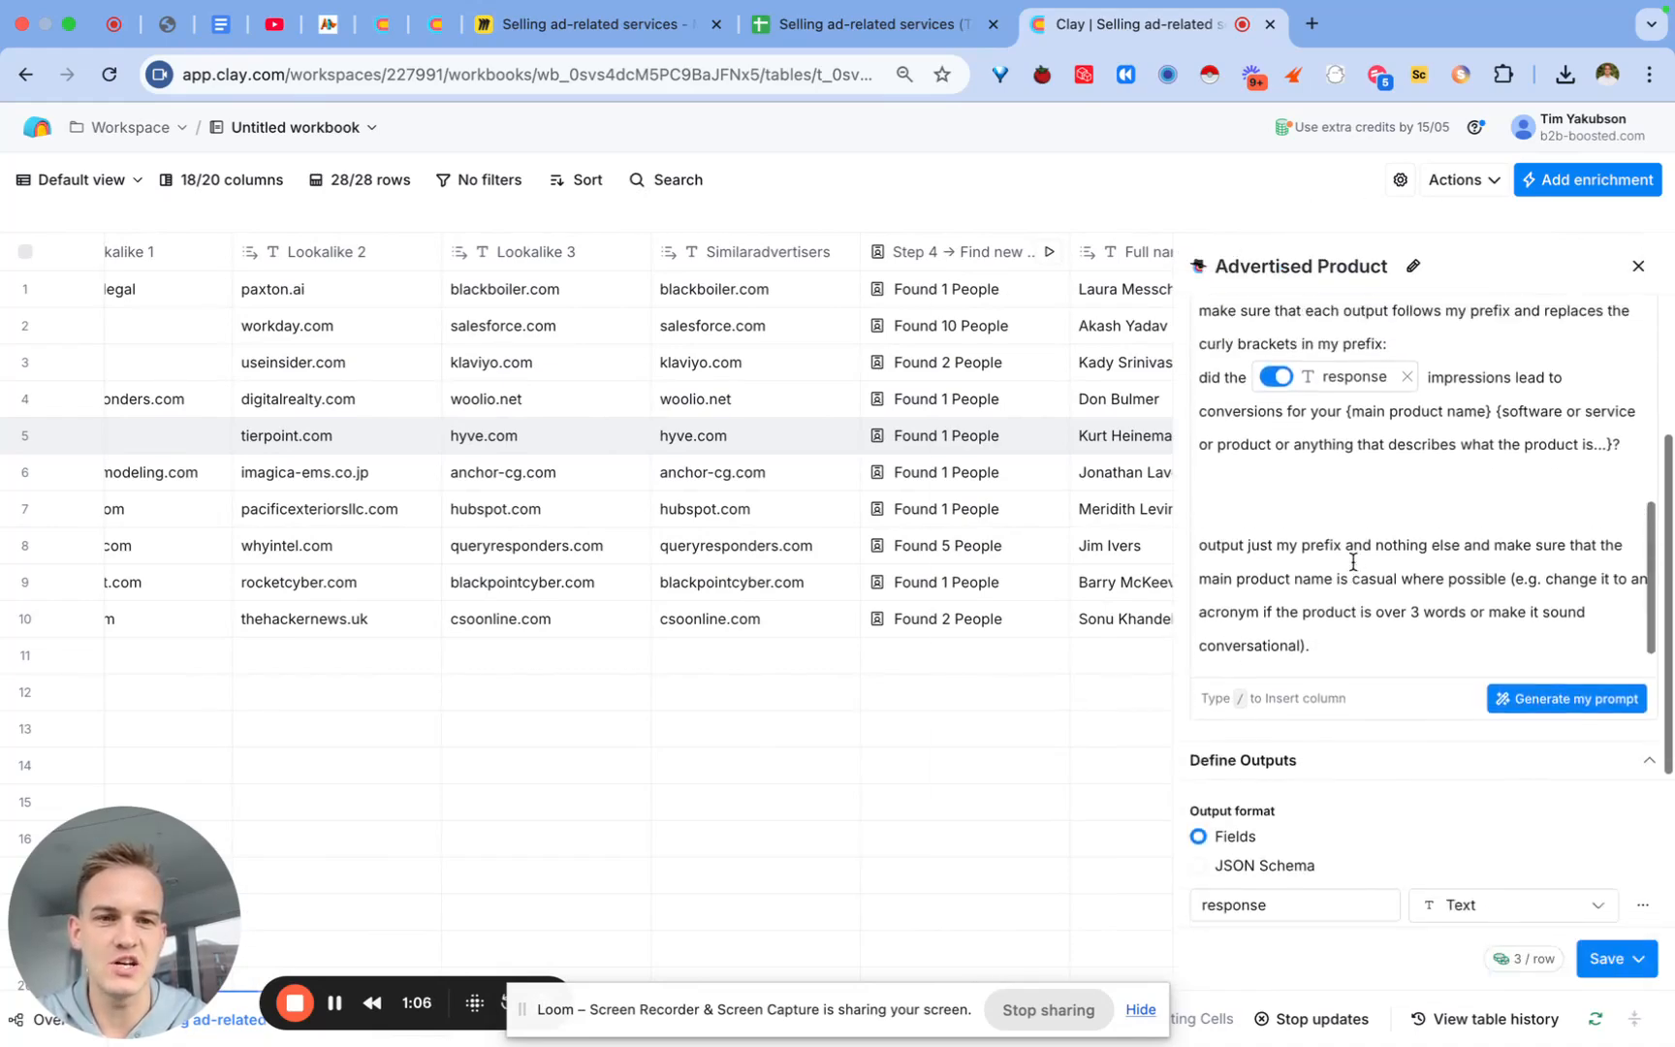
left_click(1405, 399)
left_click(1248, 401)
type("/impre")
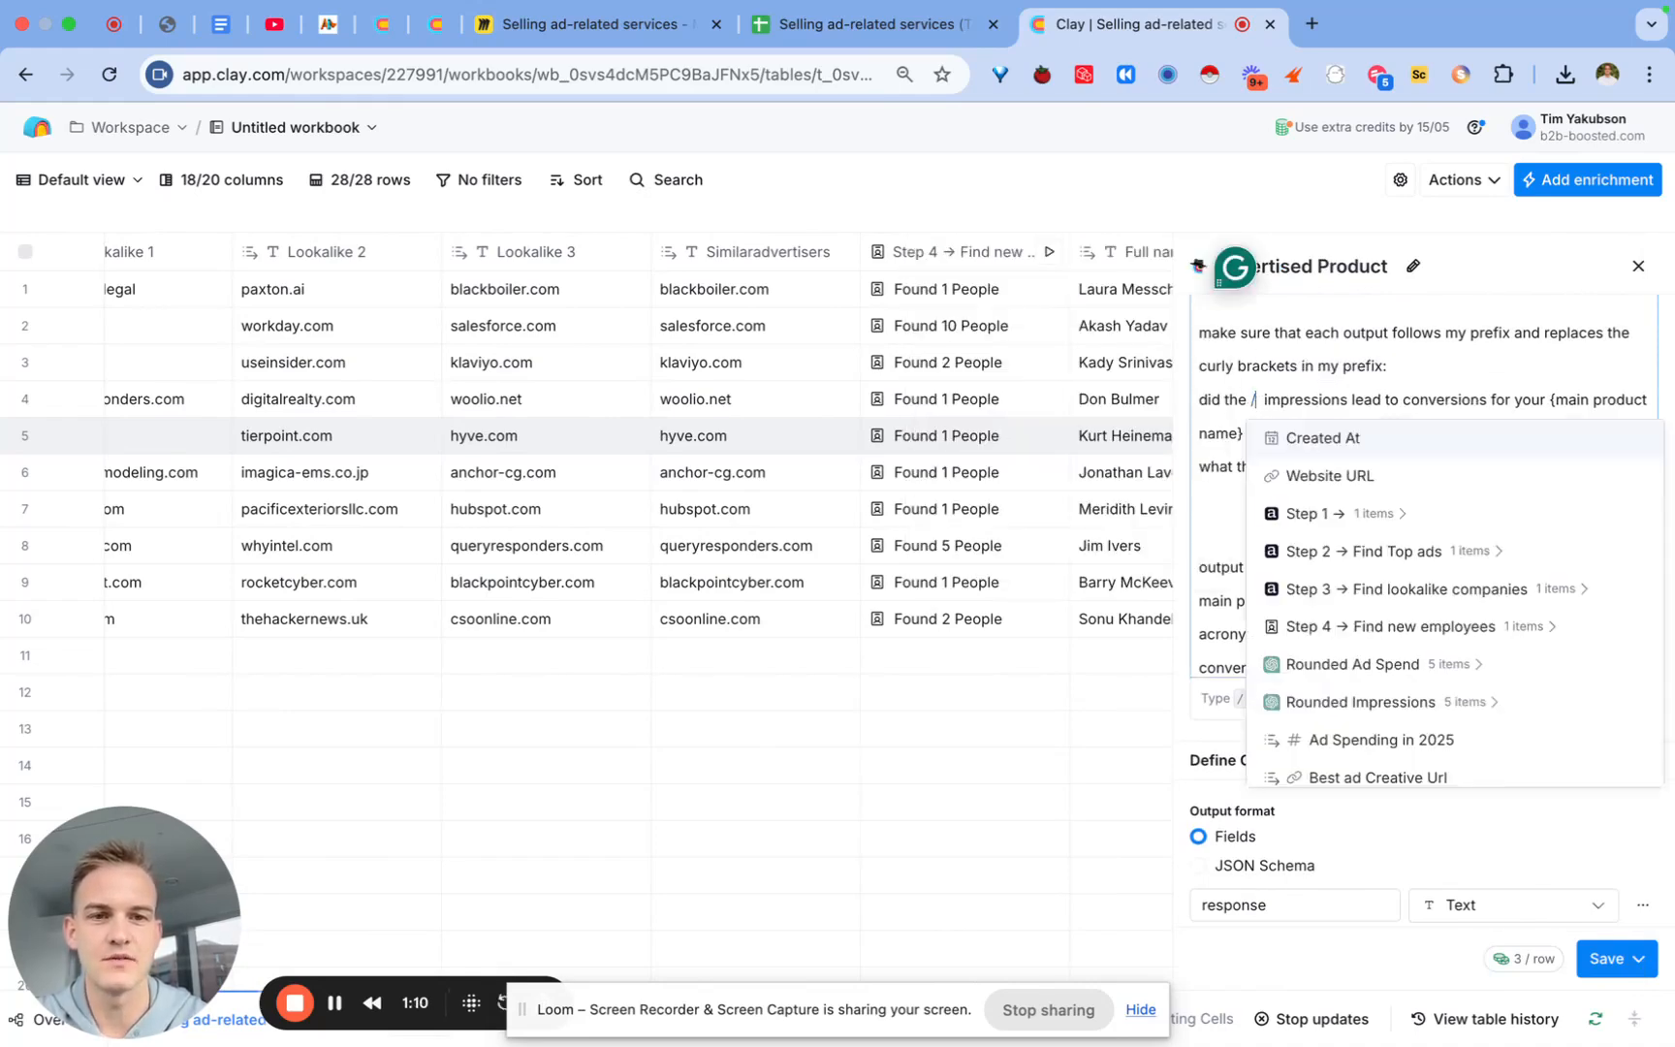
mouse_move(1358, 485)
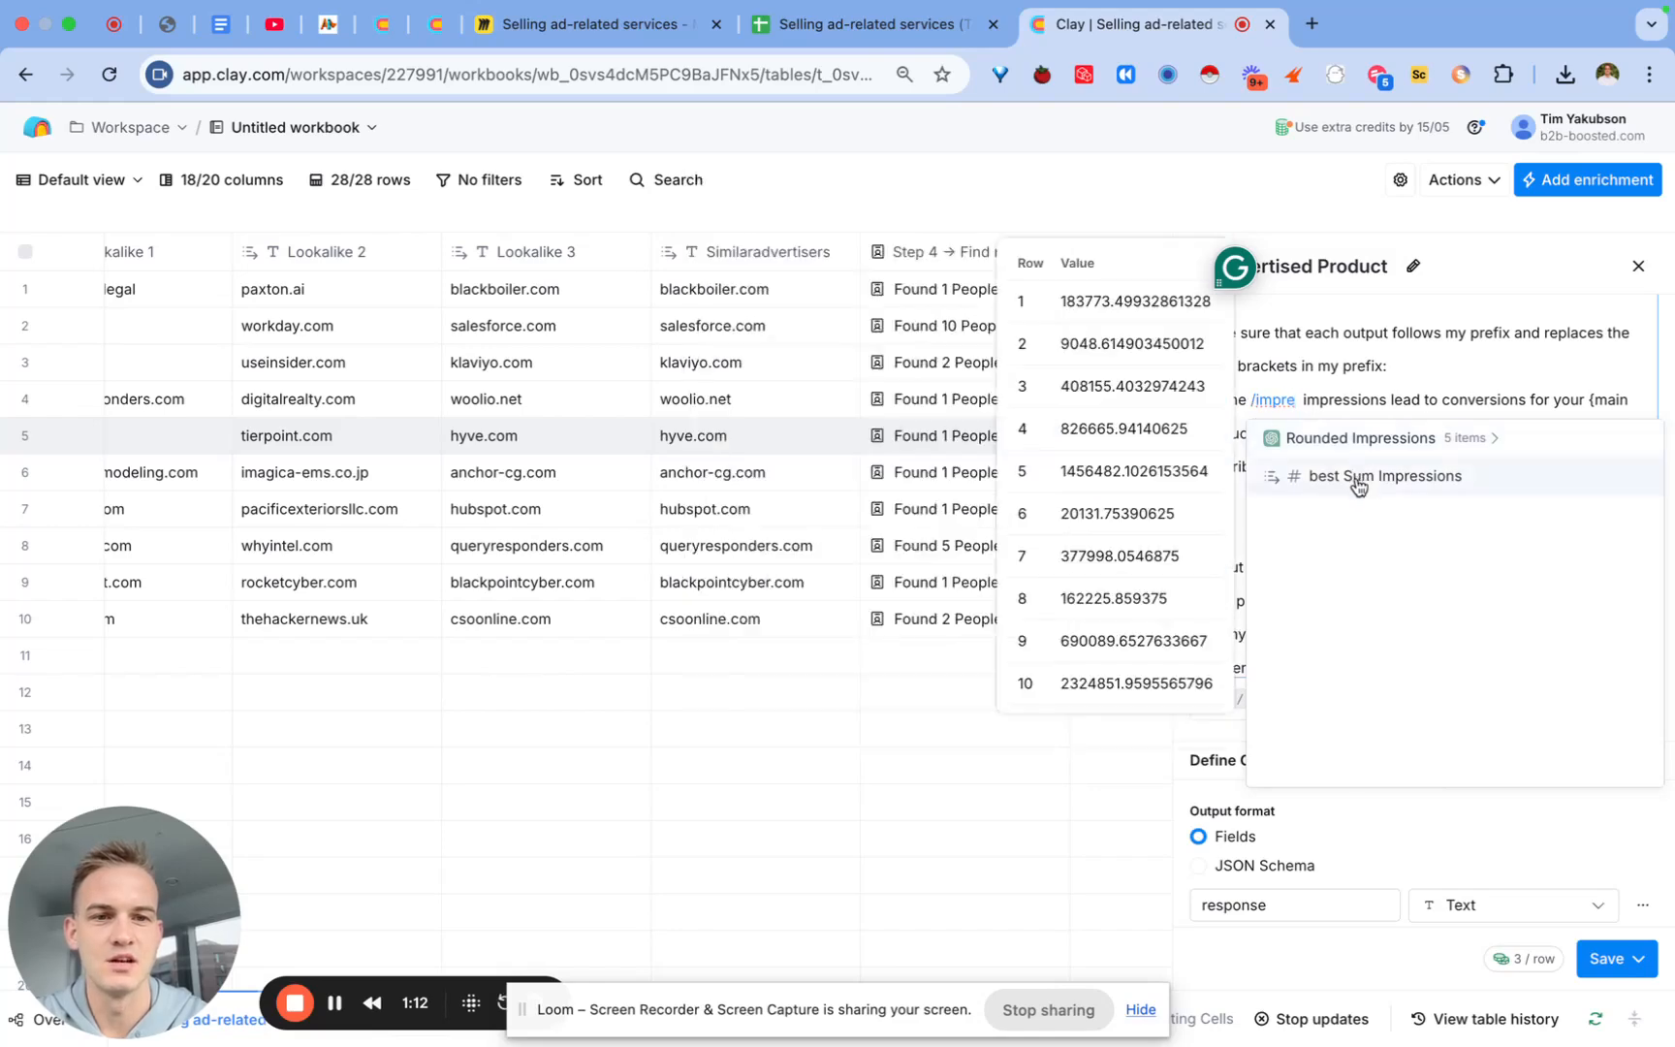
left_click(1368, 437)
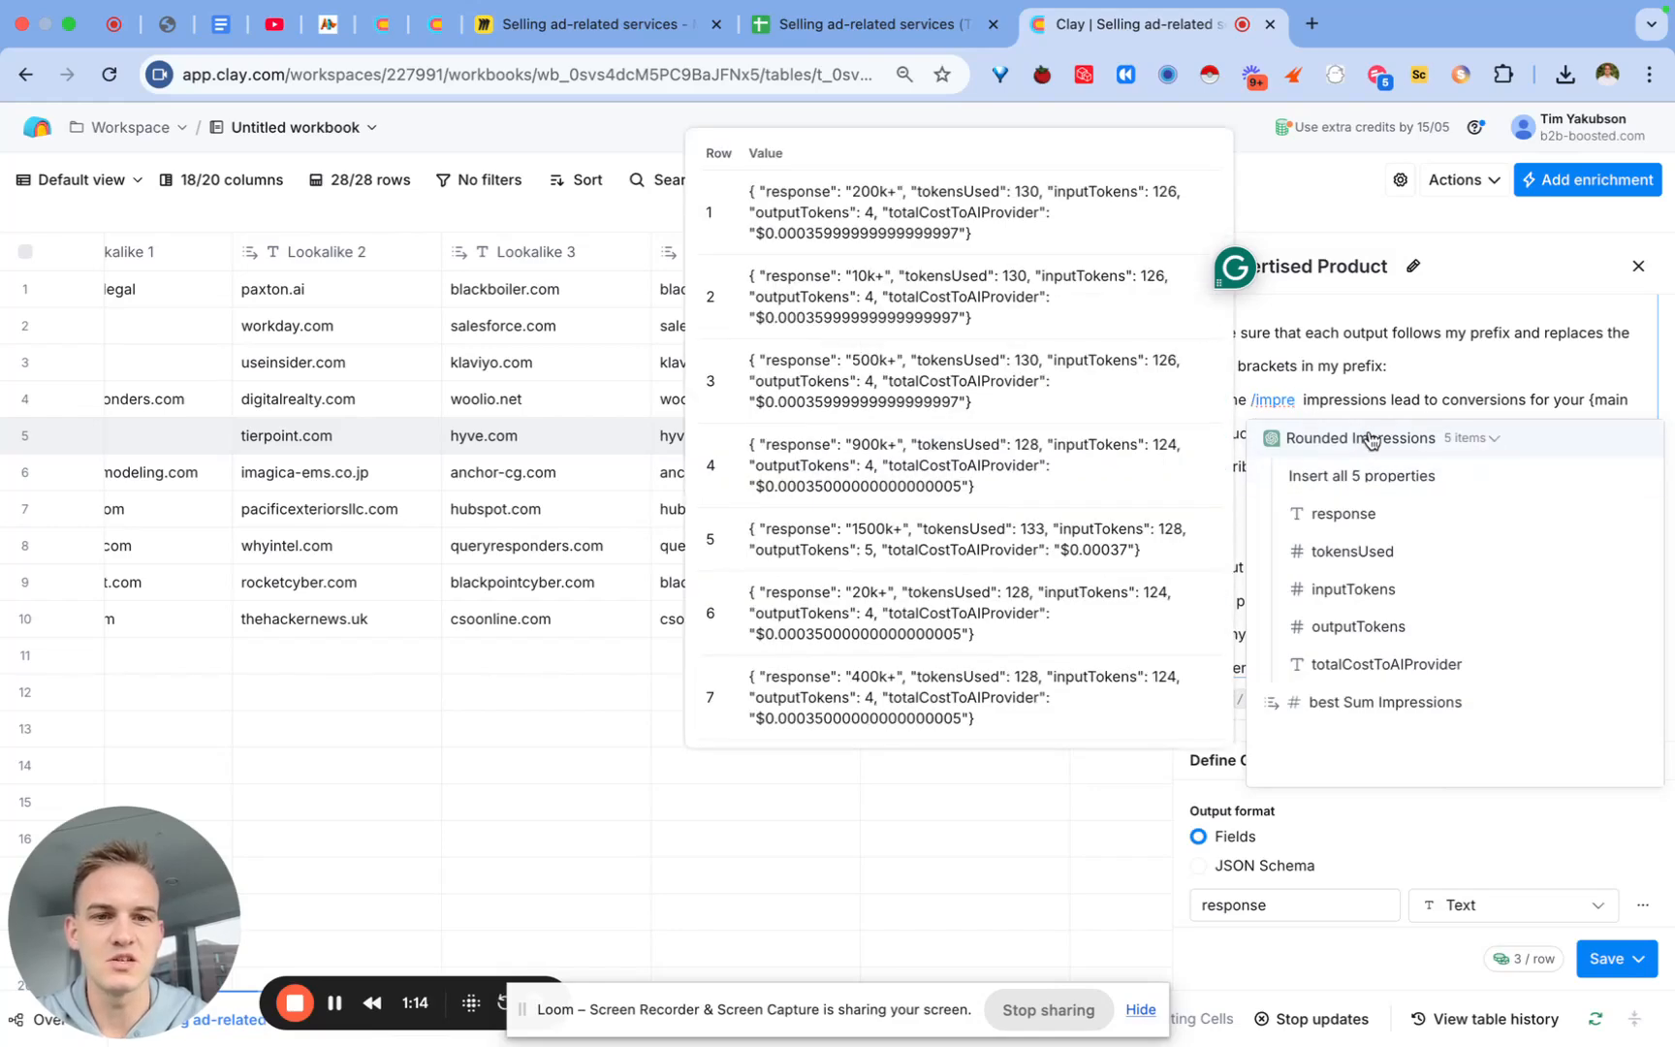
left_click(1353, 515)
Step: Save the Advertised Product prompt and rerun it on 10 rows
left_click(1604, 960)
left_click(1419, 553)
scroll(1421, 568, "up", 6)
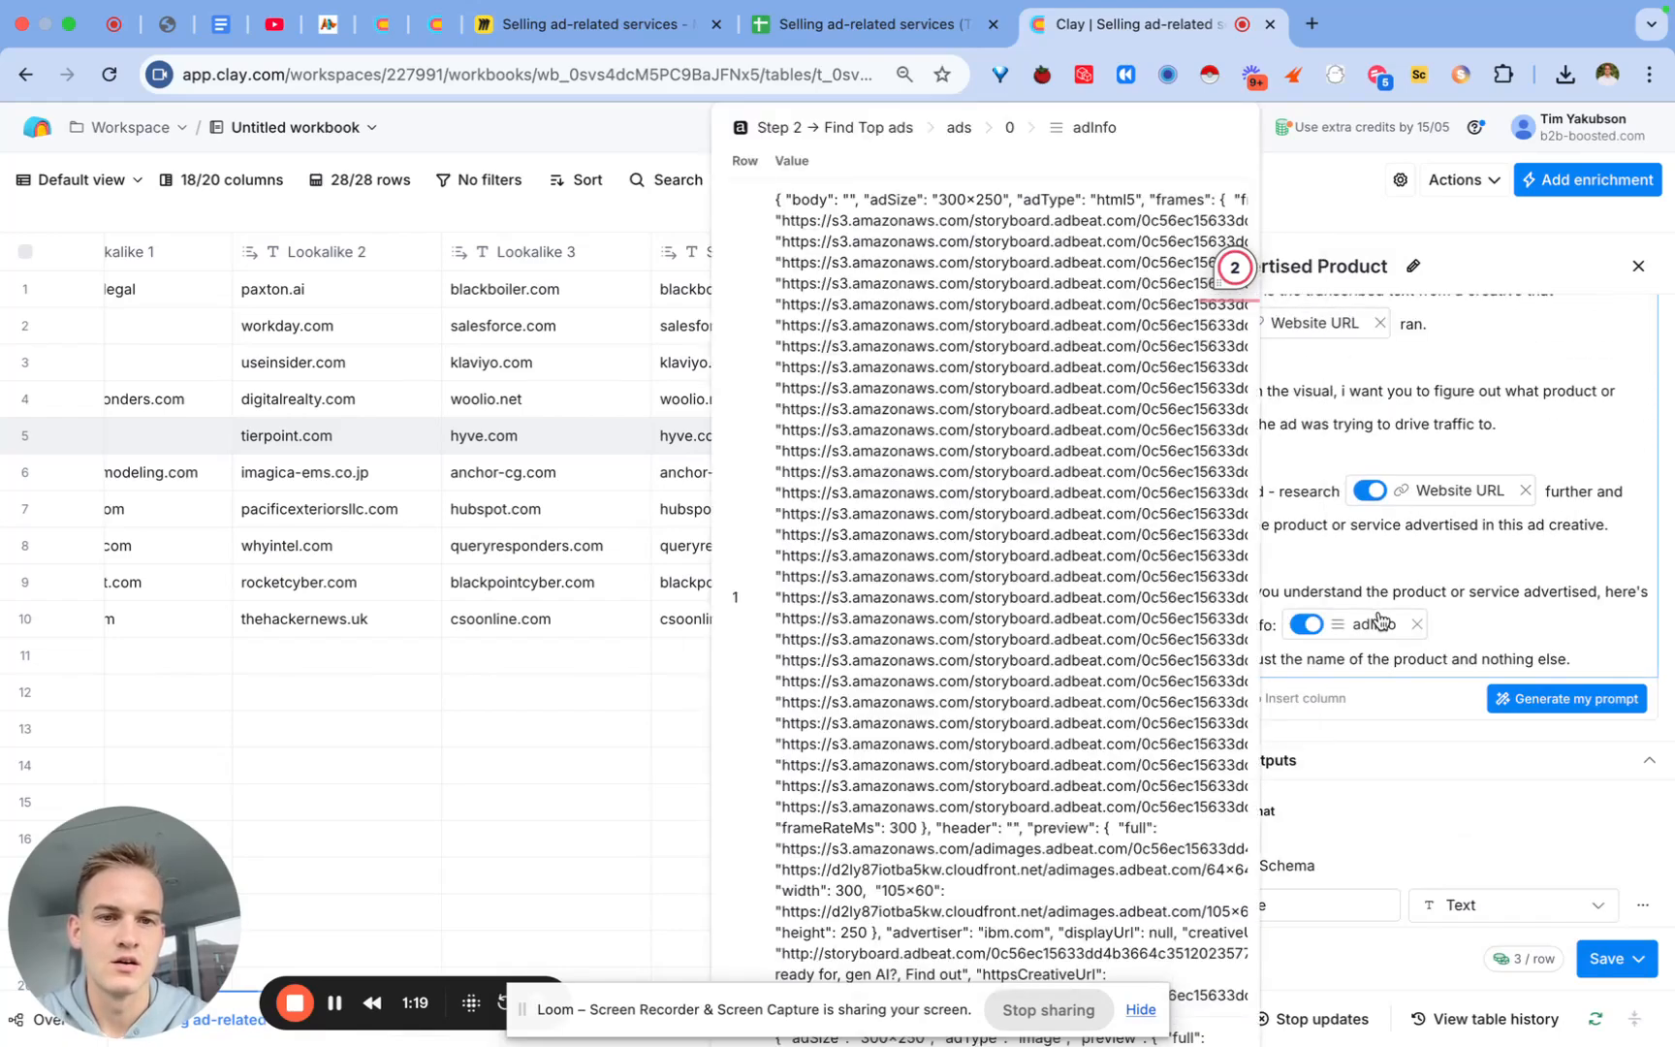
left_click(1604, 960)
left_click(1484, 837)
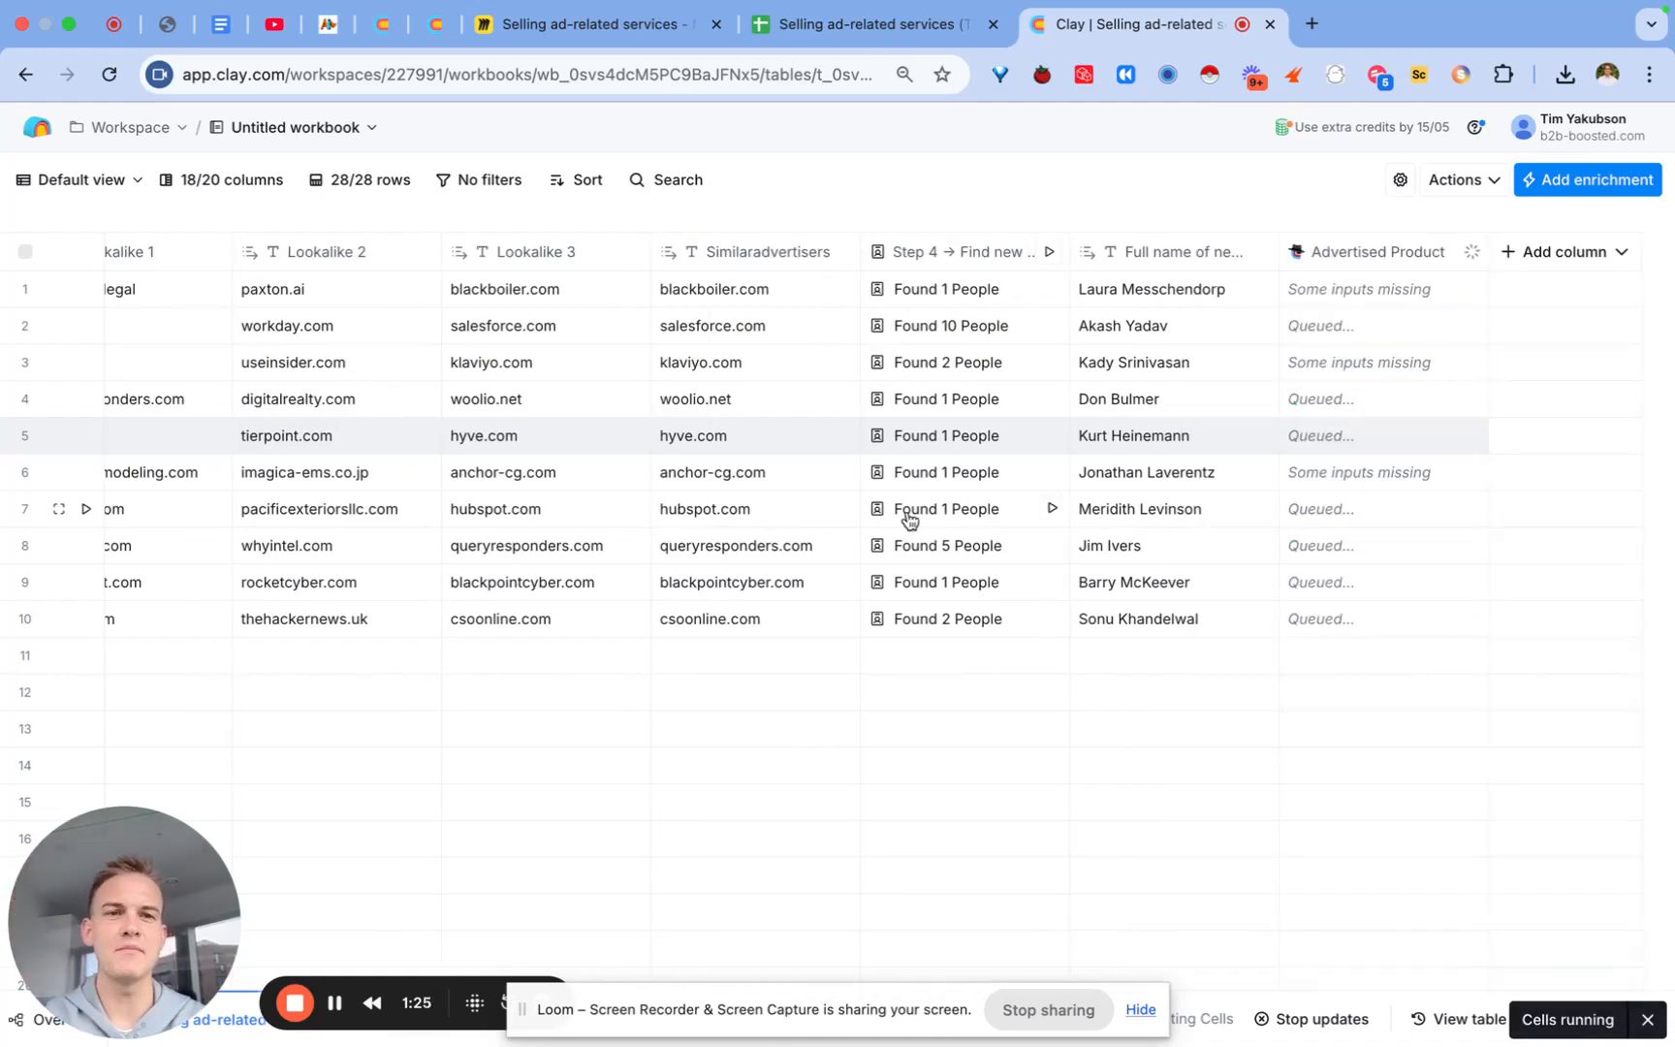
Step: Select the Step 6 email draft text on the Miro board for copying
left_click(619, 35)
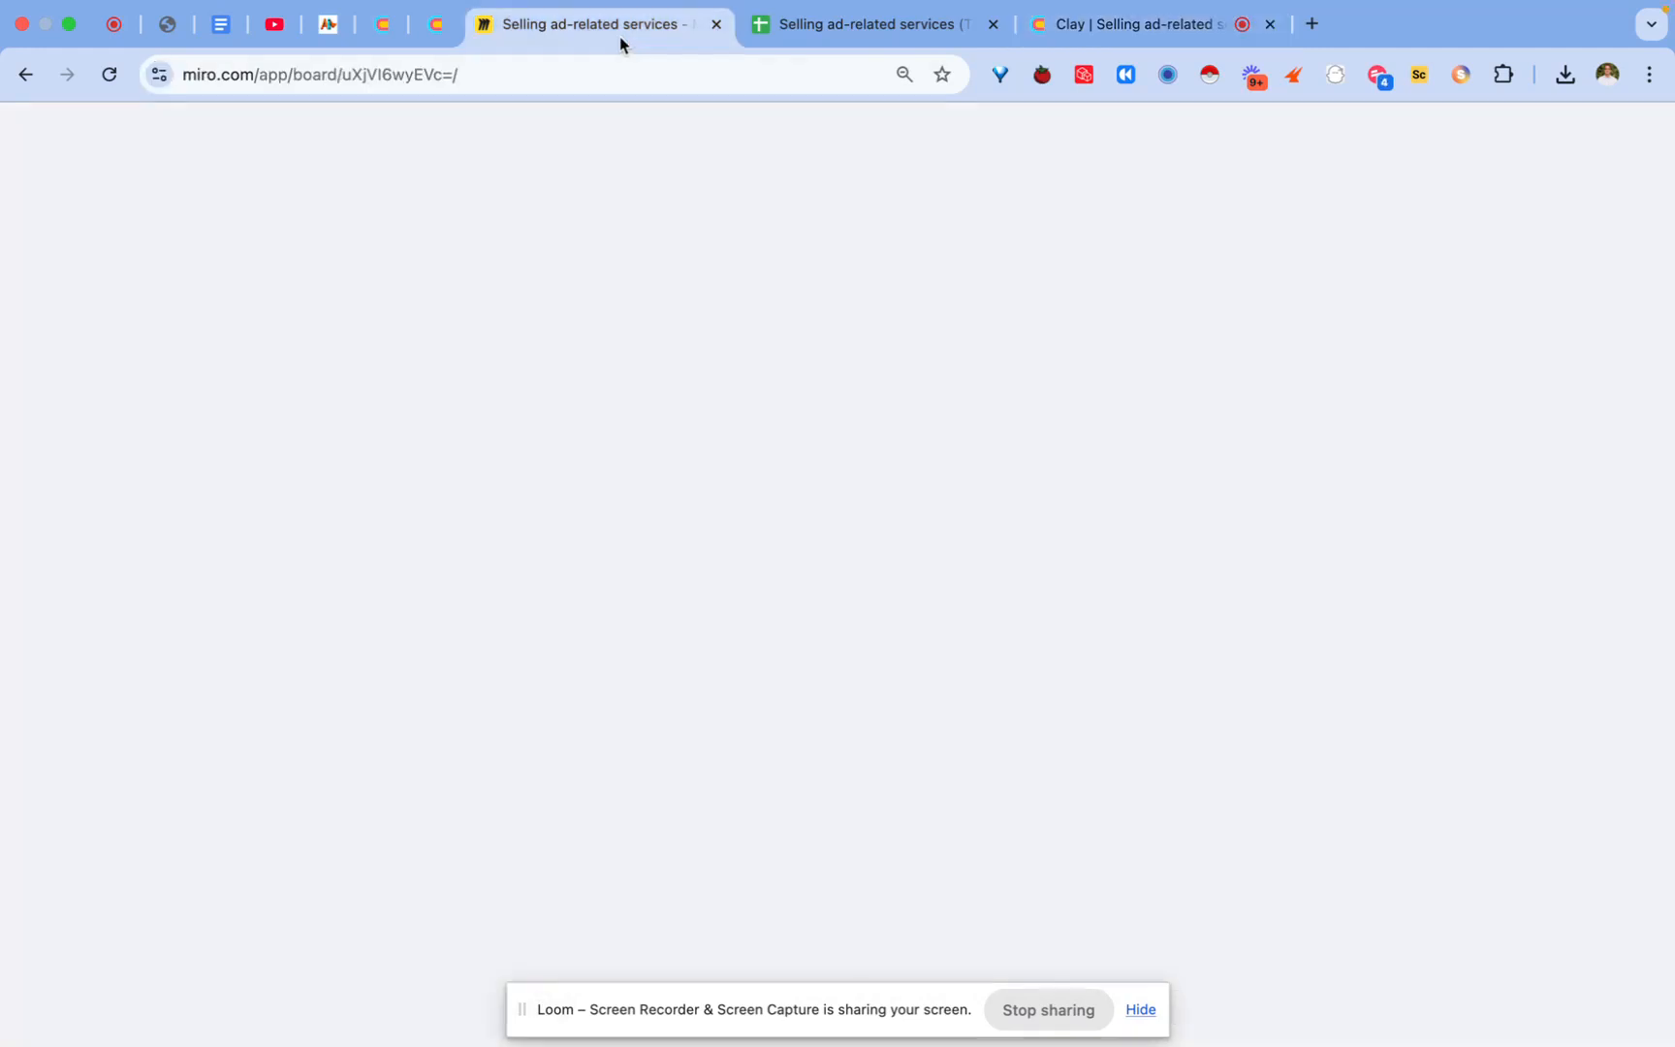
left_click(998, 779)
triple_click(1000, 779)
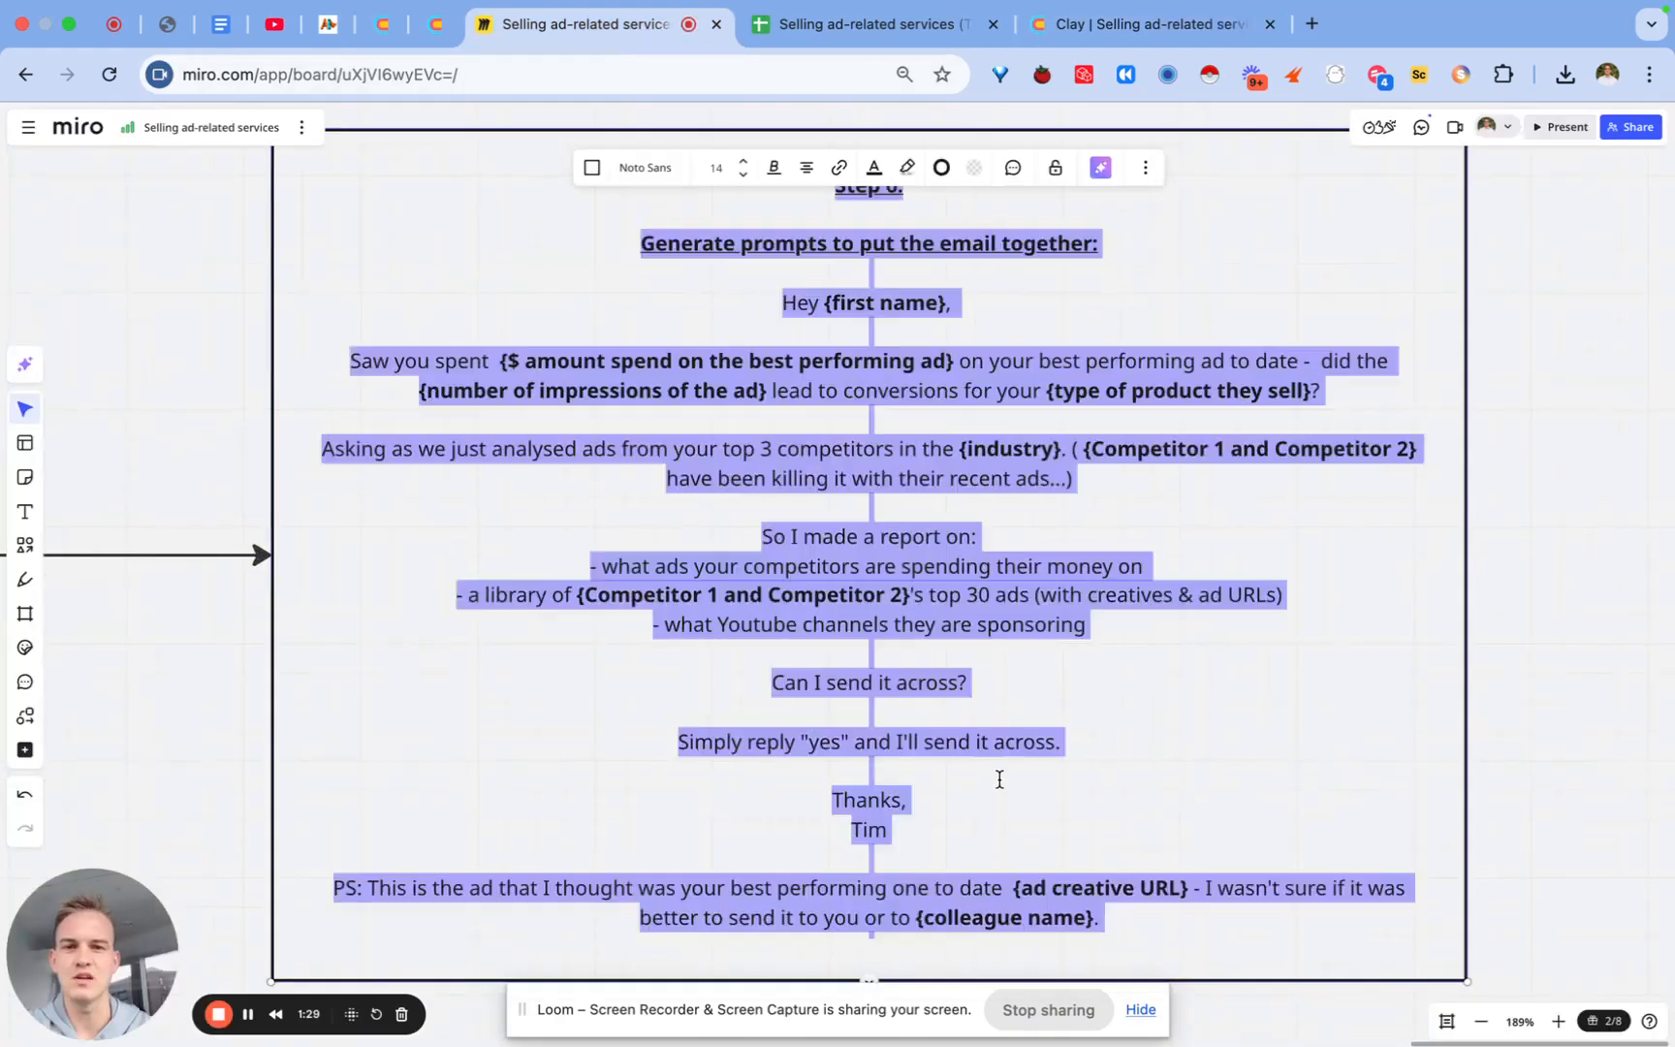
left_click(1000, 779)
left_click_drag(1149, 917, 1202, 907)
Step: Add a Message column in Clay and paste the email draft into its Body
left_click(1153, 24)
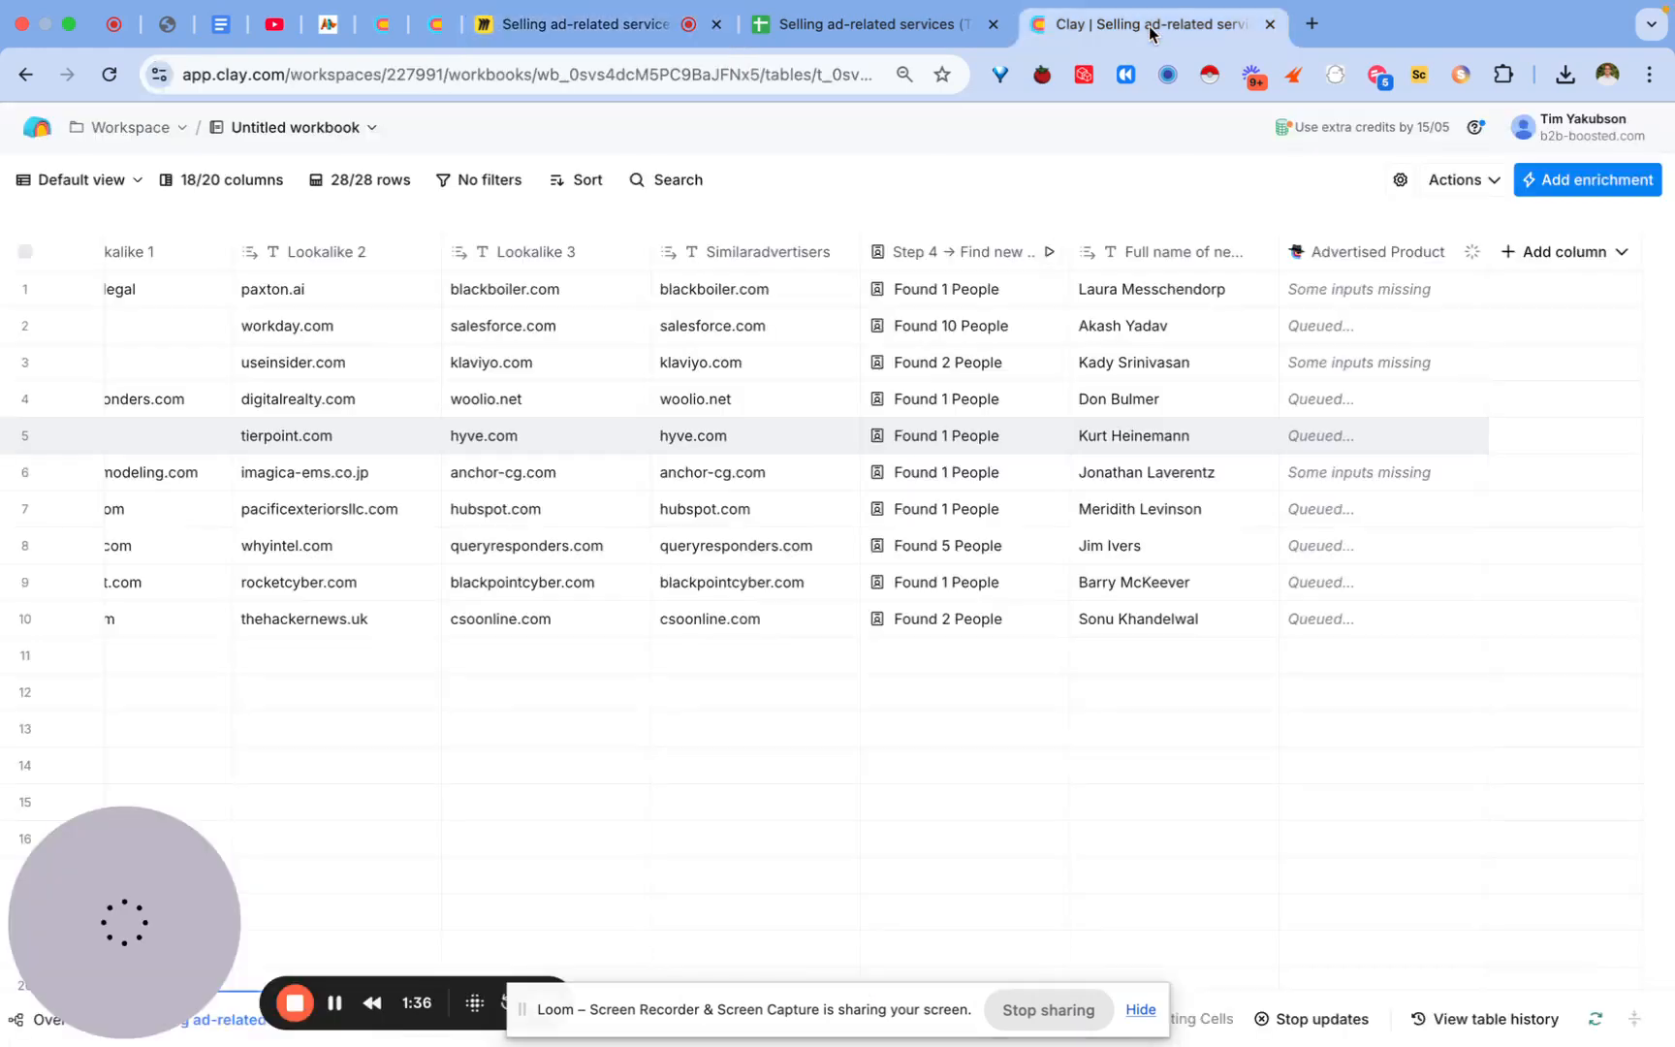
left_click(1551, 254)
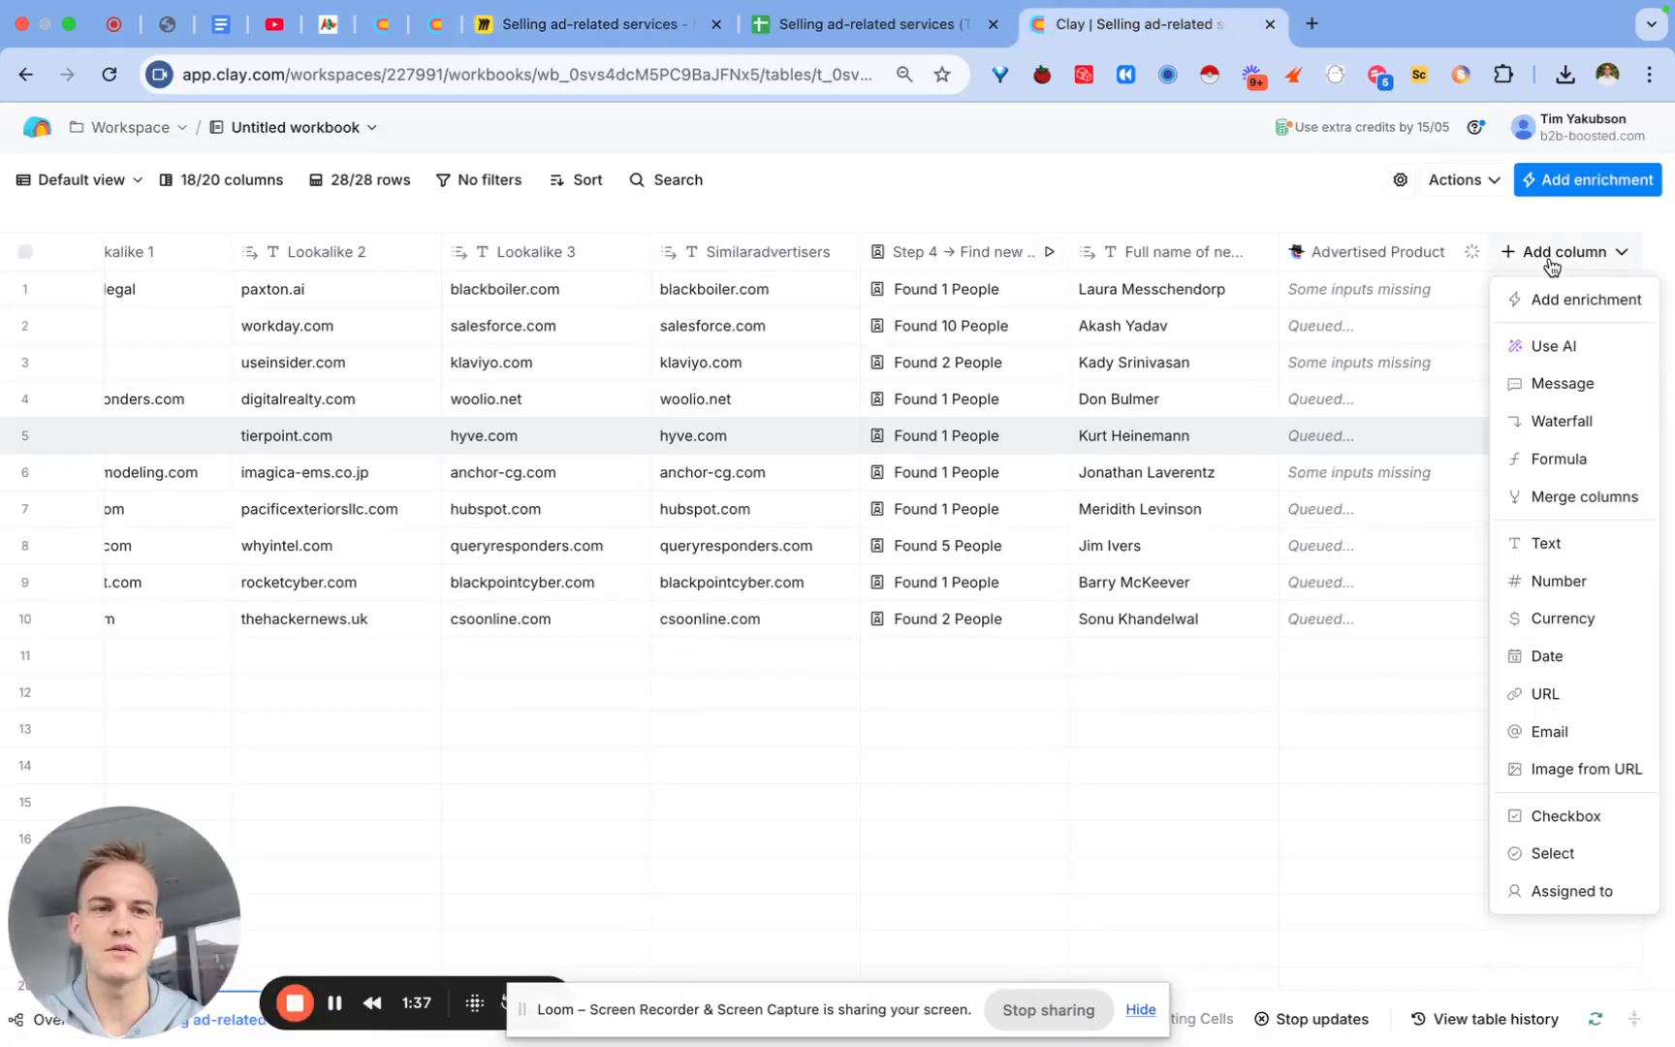
left_click(1587, 380)
left_click(1282, 685)
type("Hey {first name},  Saw you spent {$ amount spend on the best performing ad} on your best performing ad to date - did the {number of impressions of the ad} lead to conversions for your {type of product they sell}?Asking as we just analysed ads from your top 3 competitors in the {industry}. ( {Competitor 1 and Competitor 2} have been killing it with their recent ads...)So I made a report on:- what ads your competitors are spending their money on - a library of {Competitor 1 and Competitor 2}'s top 30 ads (with creatives & ad URLs)- what Youtube channels they are sponsoringCan I send it across?Simply reply \"yes\" and I'll send it across.Thanks,TimPS: This is the ad that I thought was your best performing one to date {ad creative URL} - I wasn't sure if it was better to send it to you or to {colleague name}.")
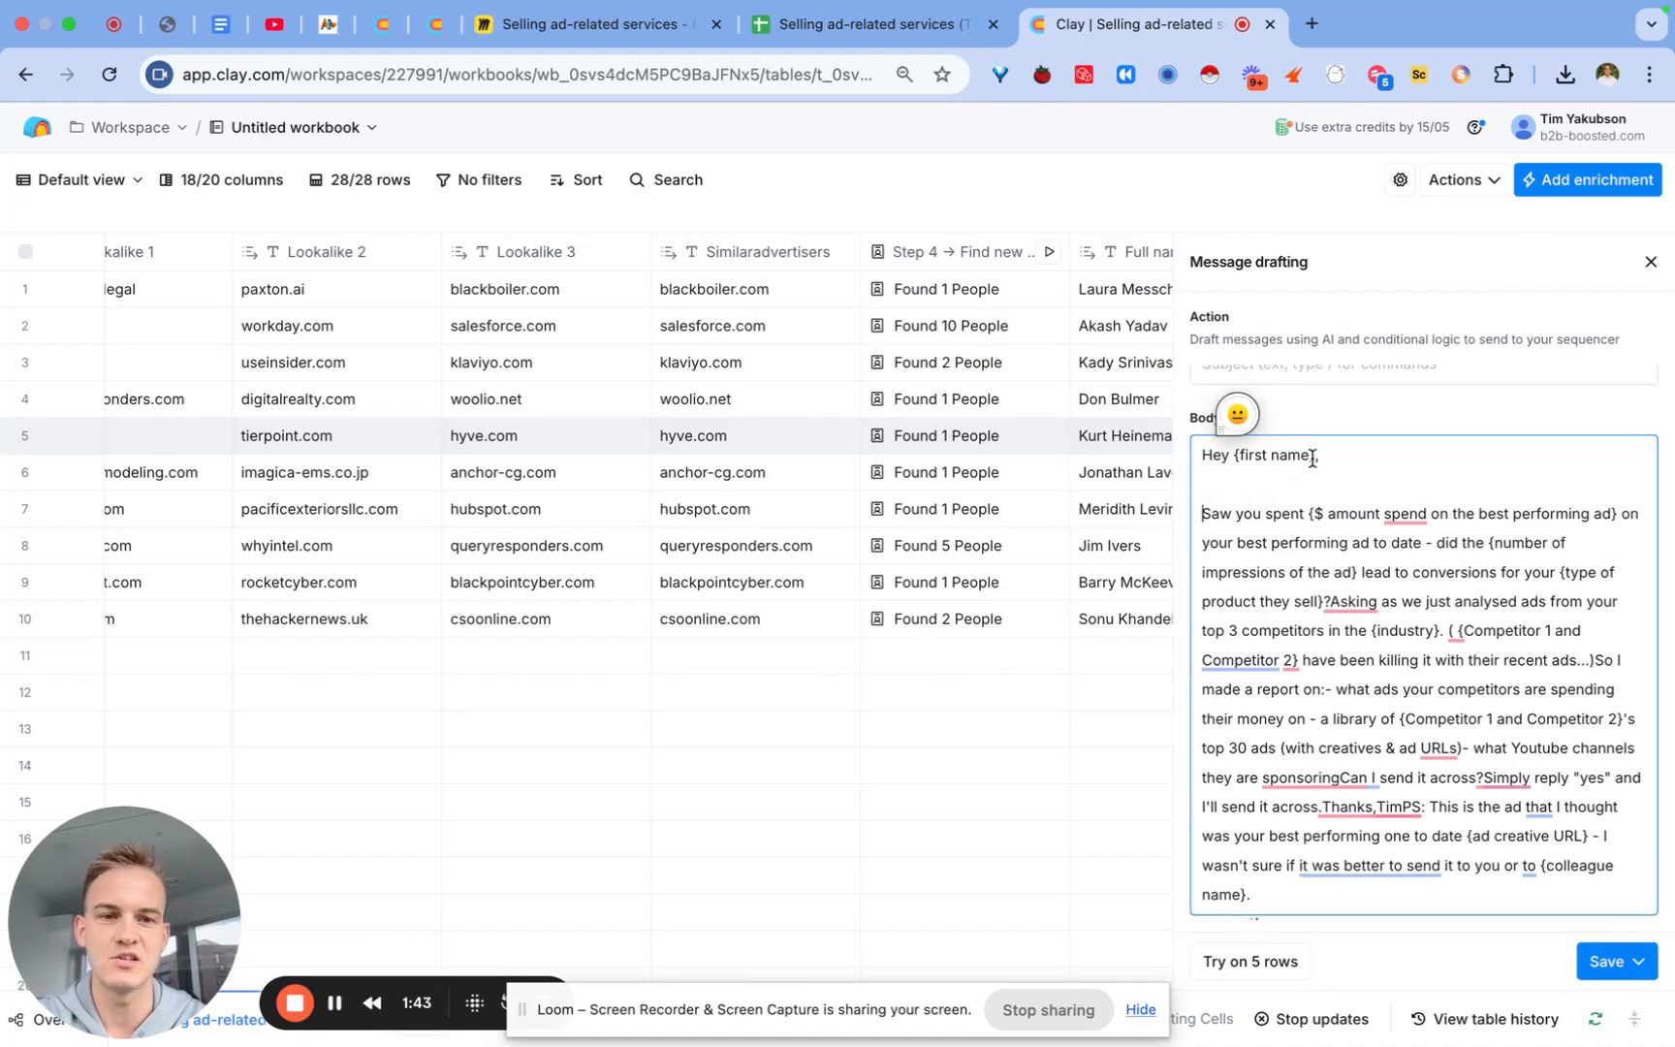
Step: Replace the {first name} placeholder after 'Hey' with the first person's first_name from the Step 4 search
left_click_drag(1312, 457, 1258, 457)
key("BackSpace")
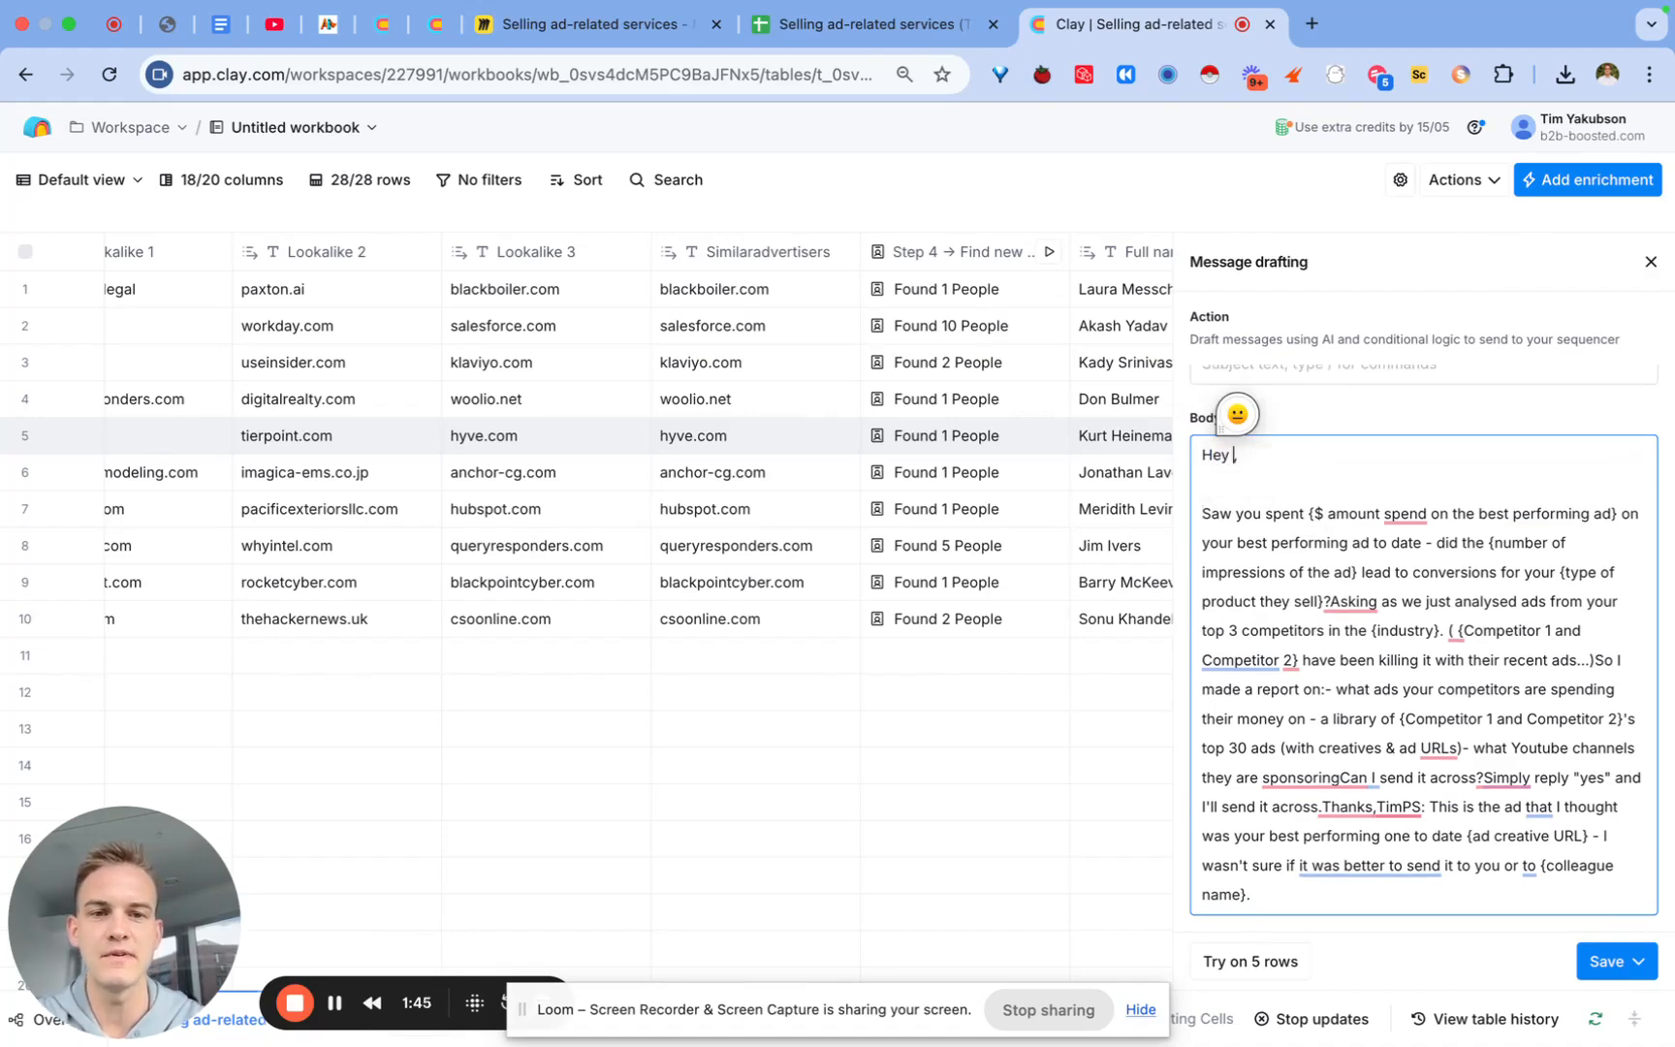
type("/fir")
left_click(1316, 537)
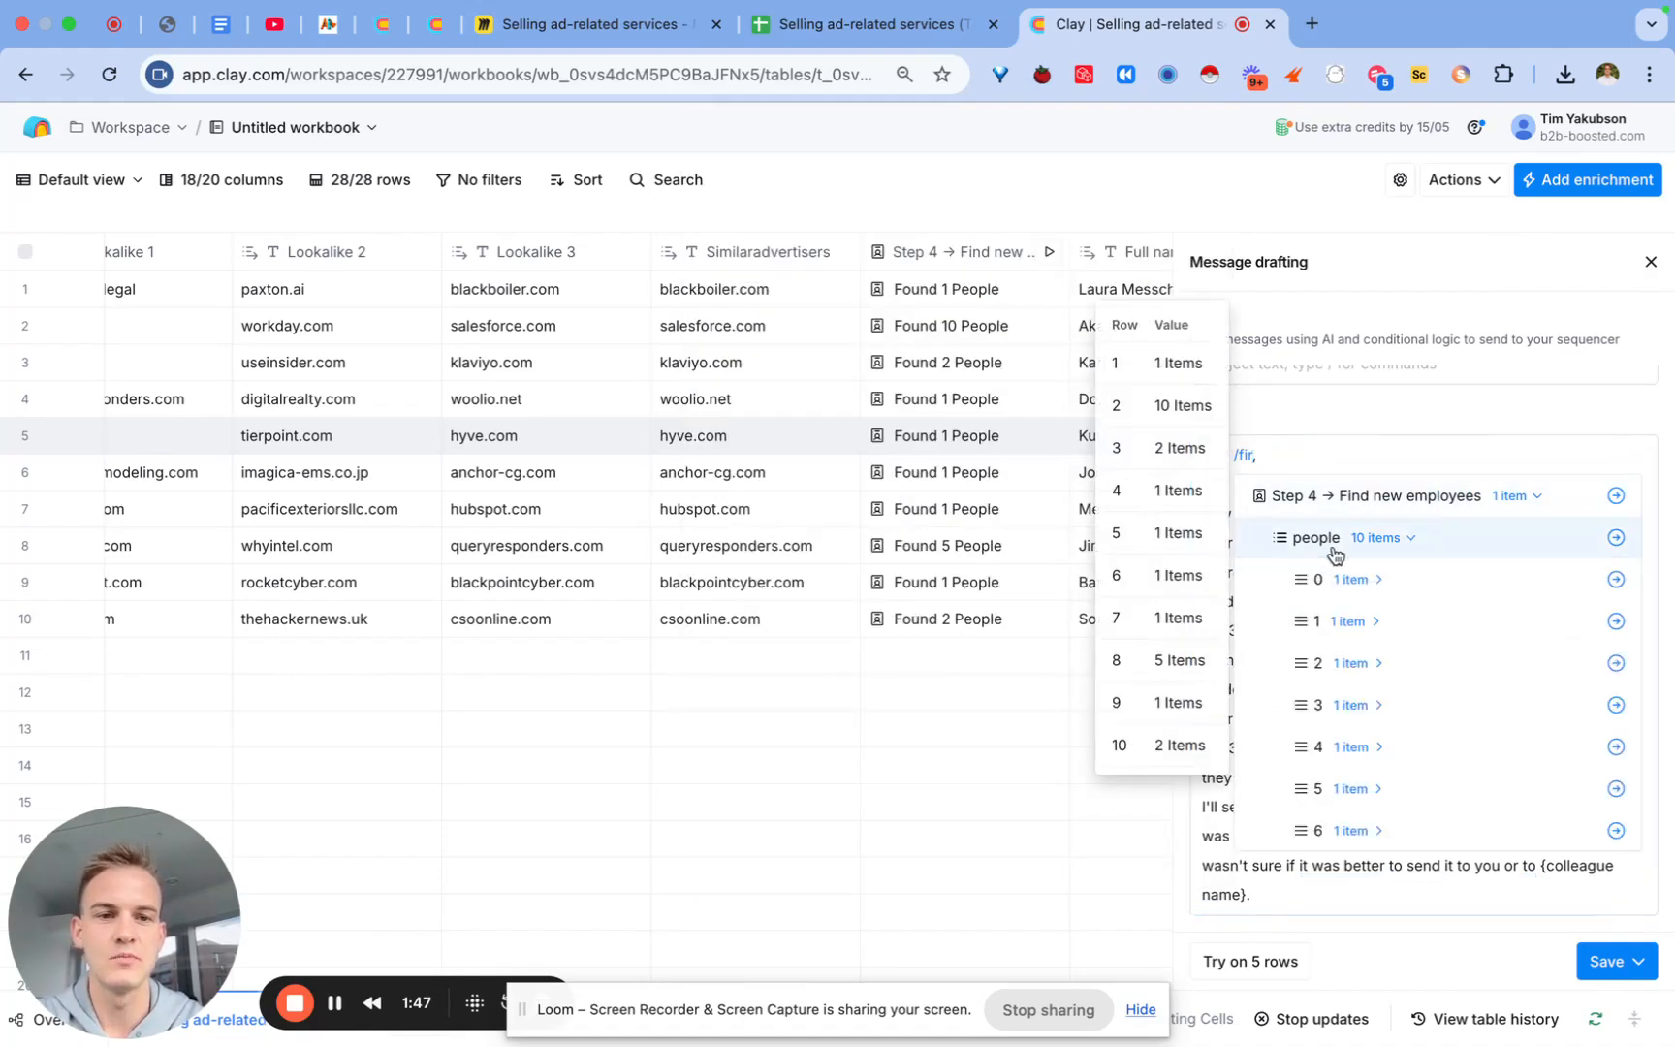
left_click(1328, 579)
left_click(1335, 632)
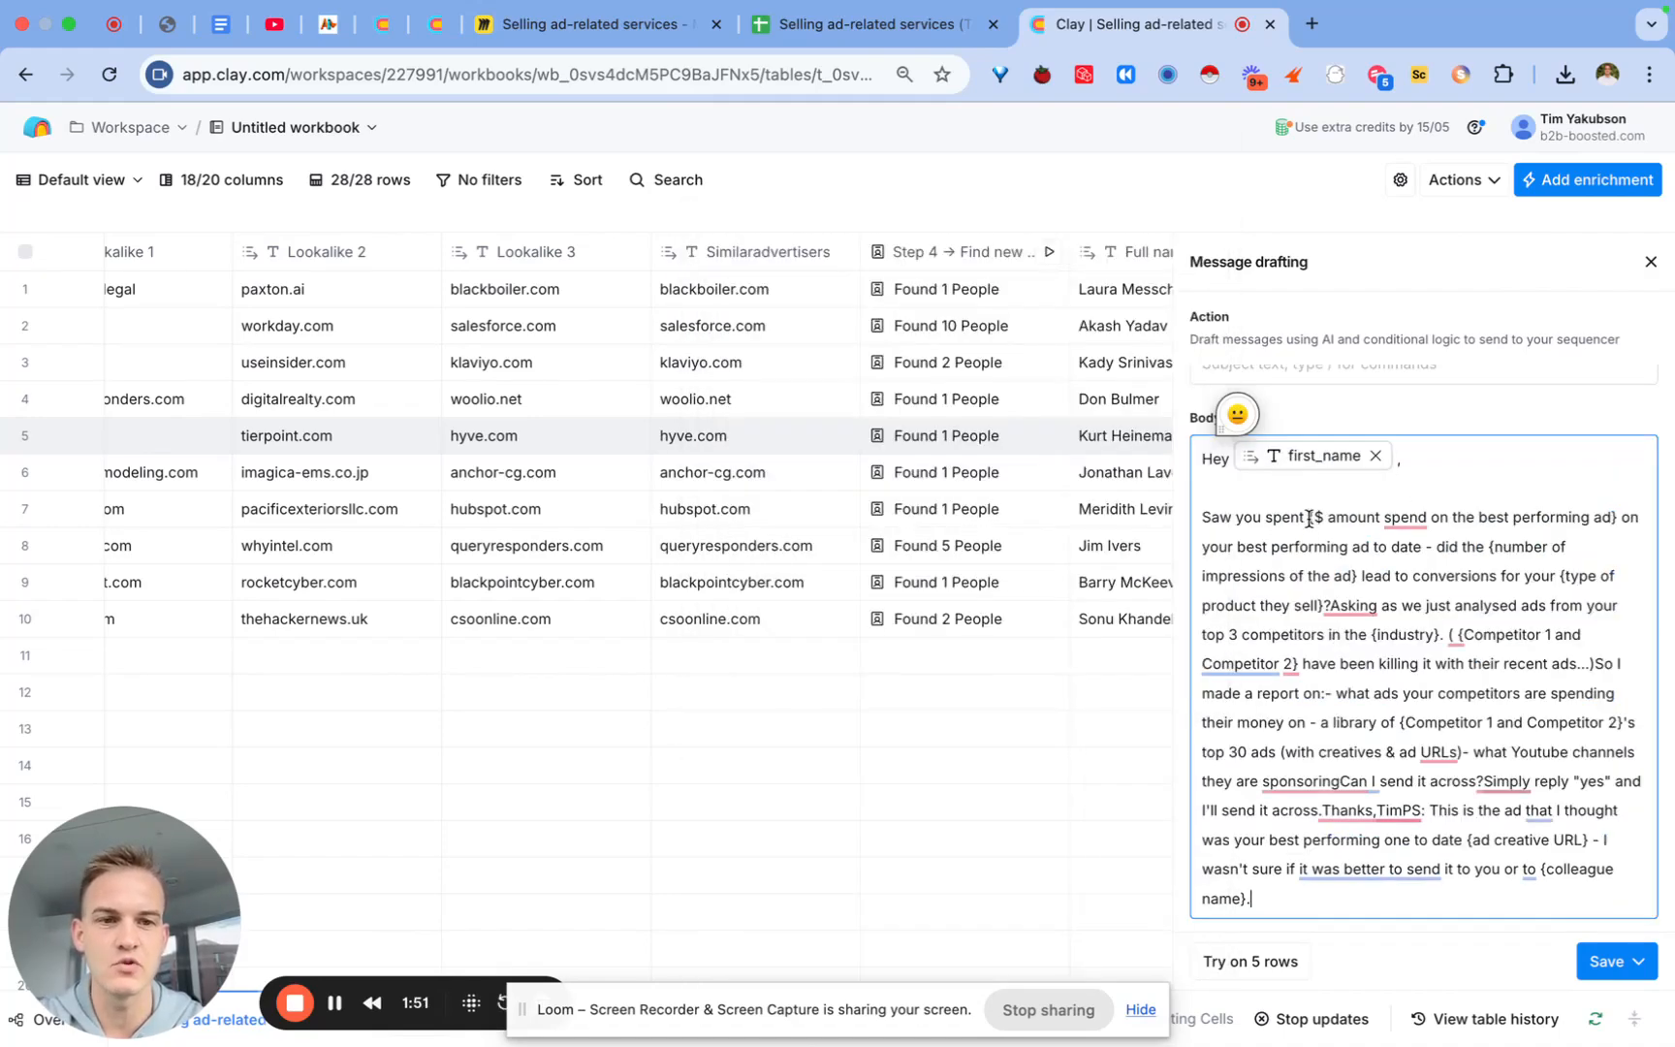
Step: Replace the ad-spend amount placeholder with the Rounded Ad Spend response variable
left_click_drag(1308, 518, 1611, 508)
key("BackSpace")
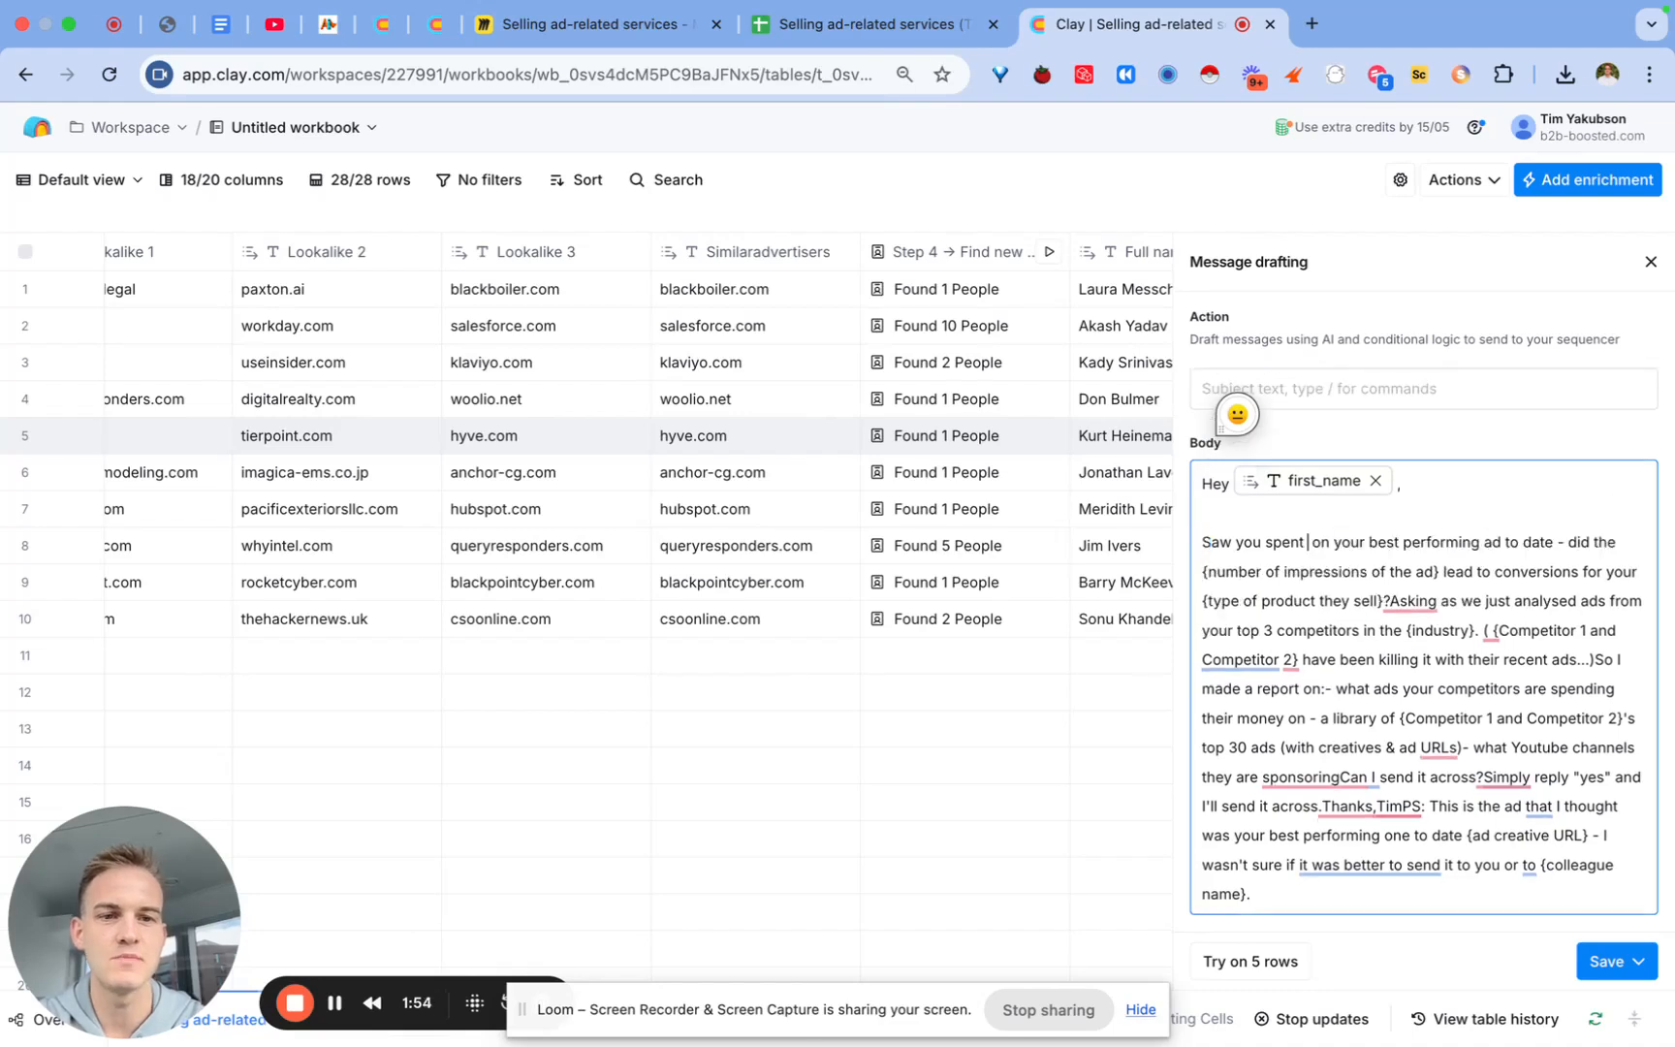
type("/")
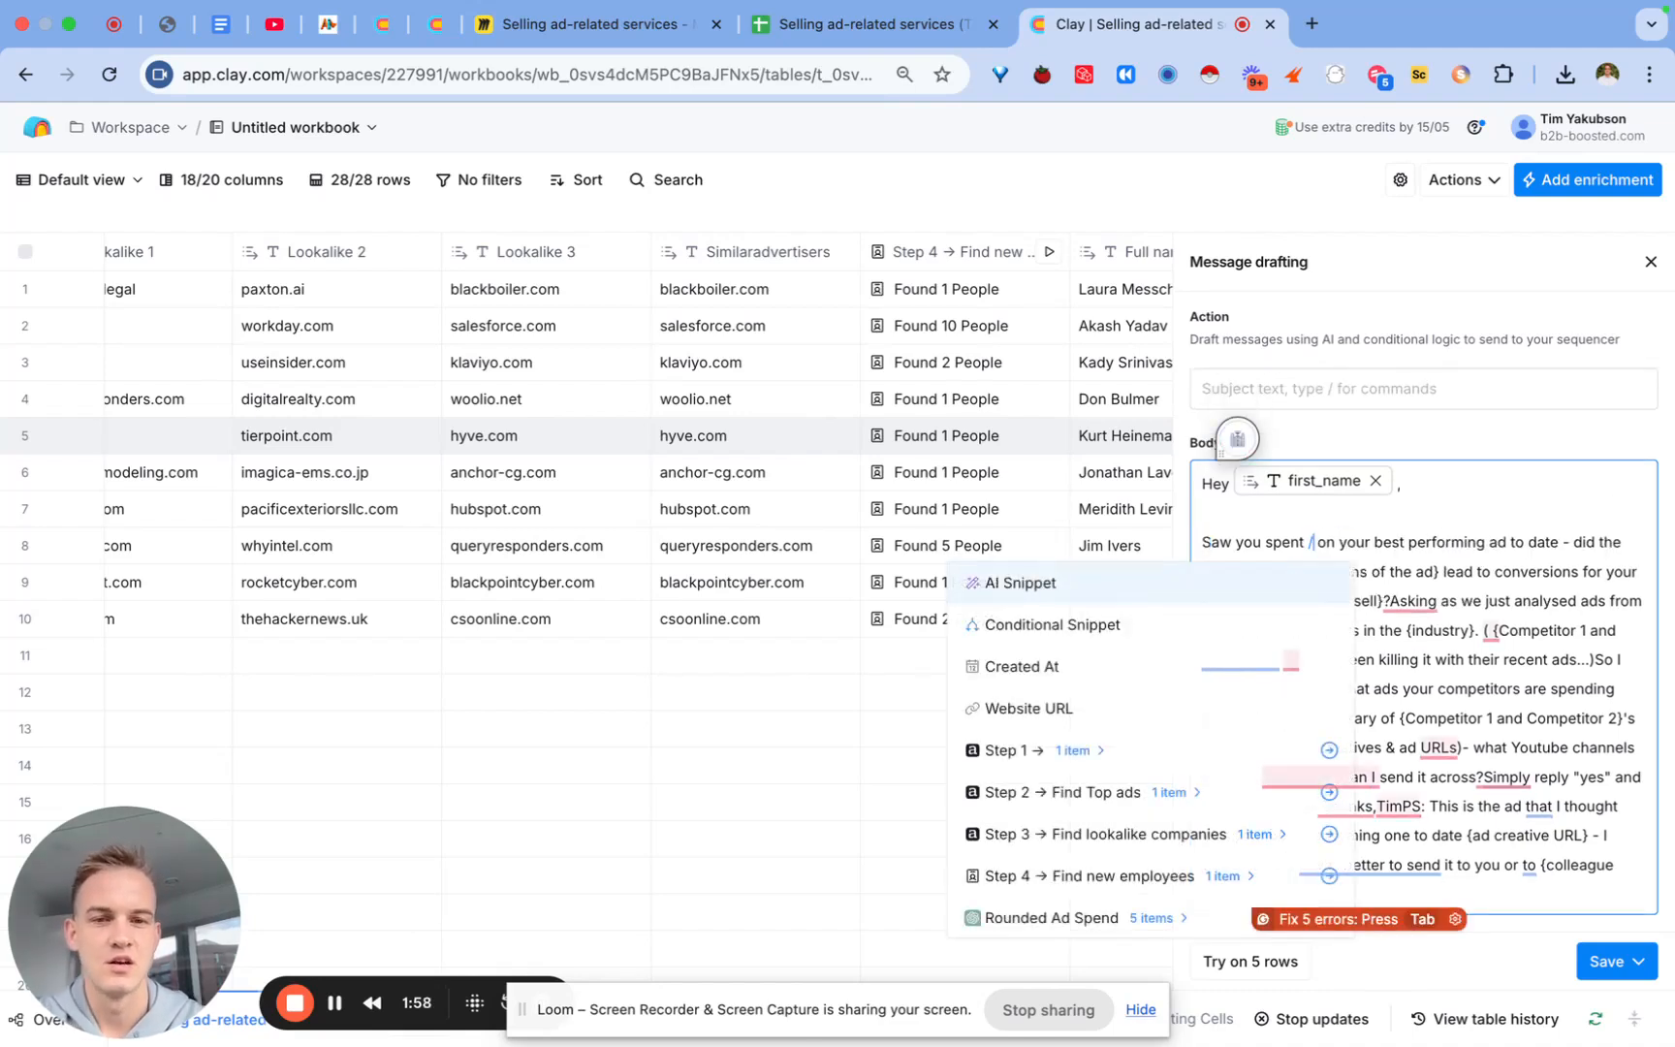
scroll(1134, 765, "down", 4)
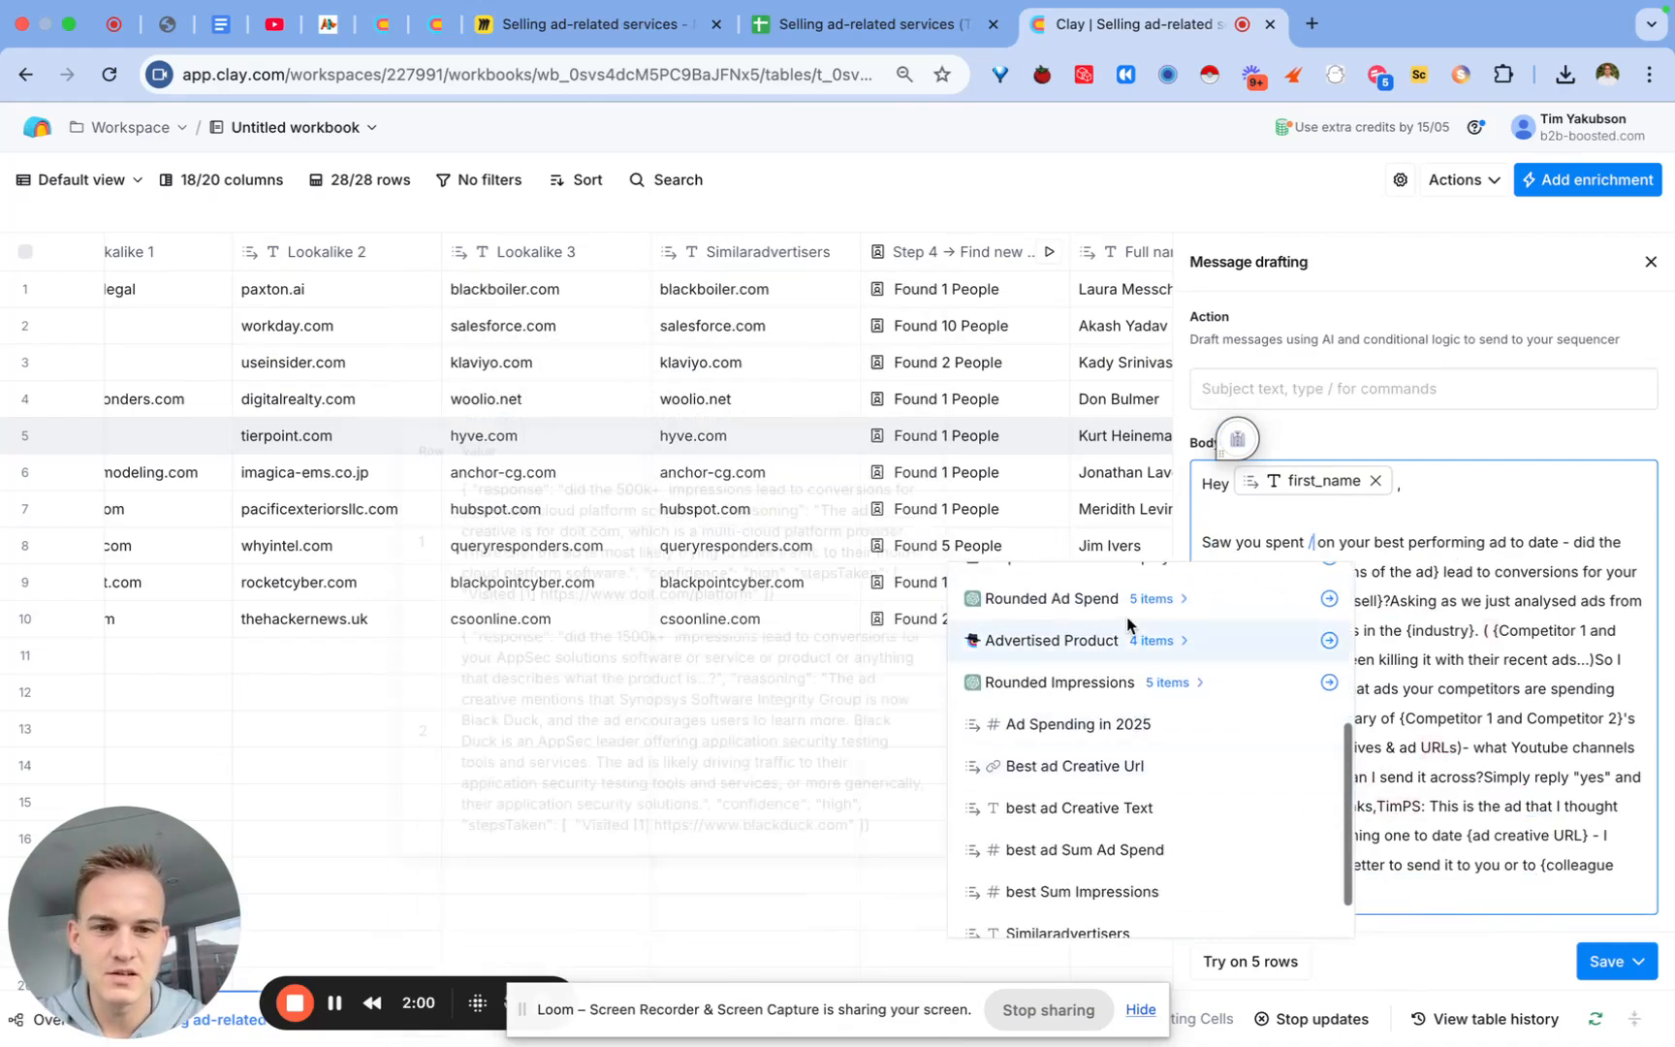
left_click(1105, 606)
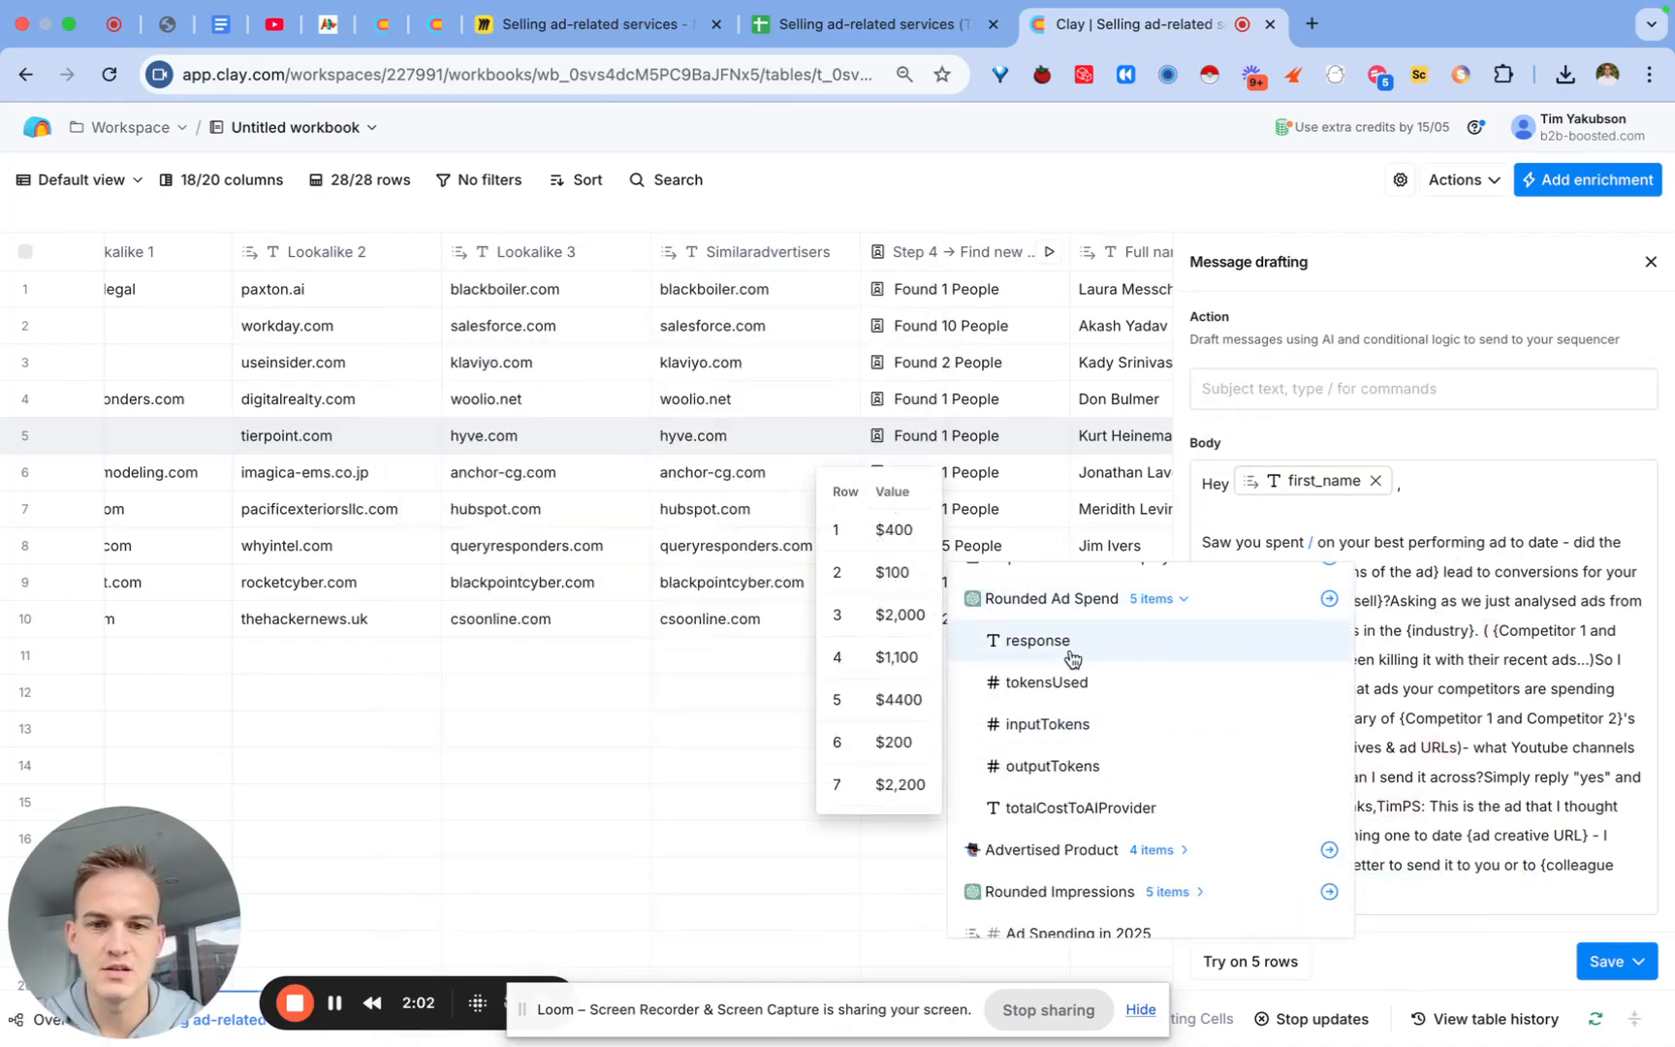
left_click(1071, 655)
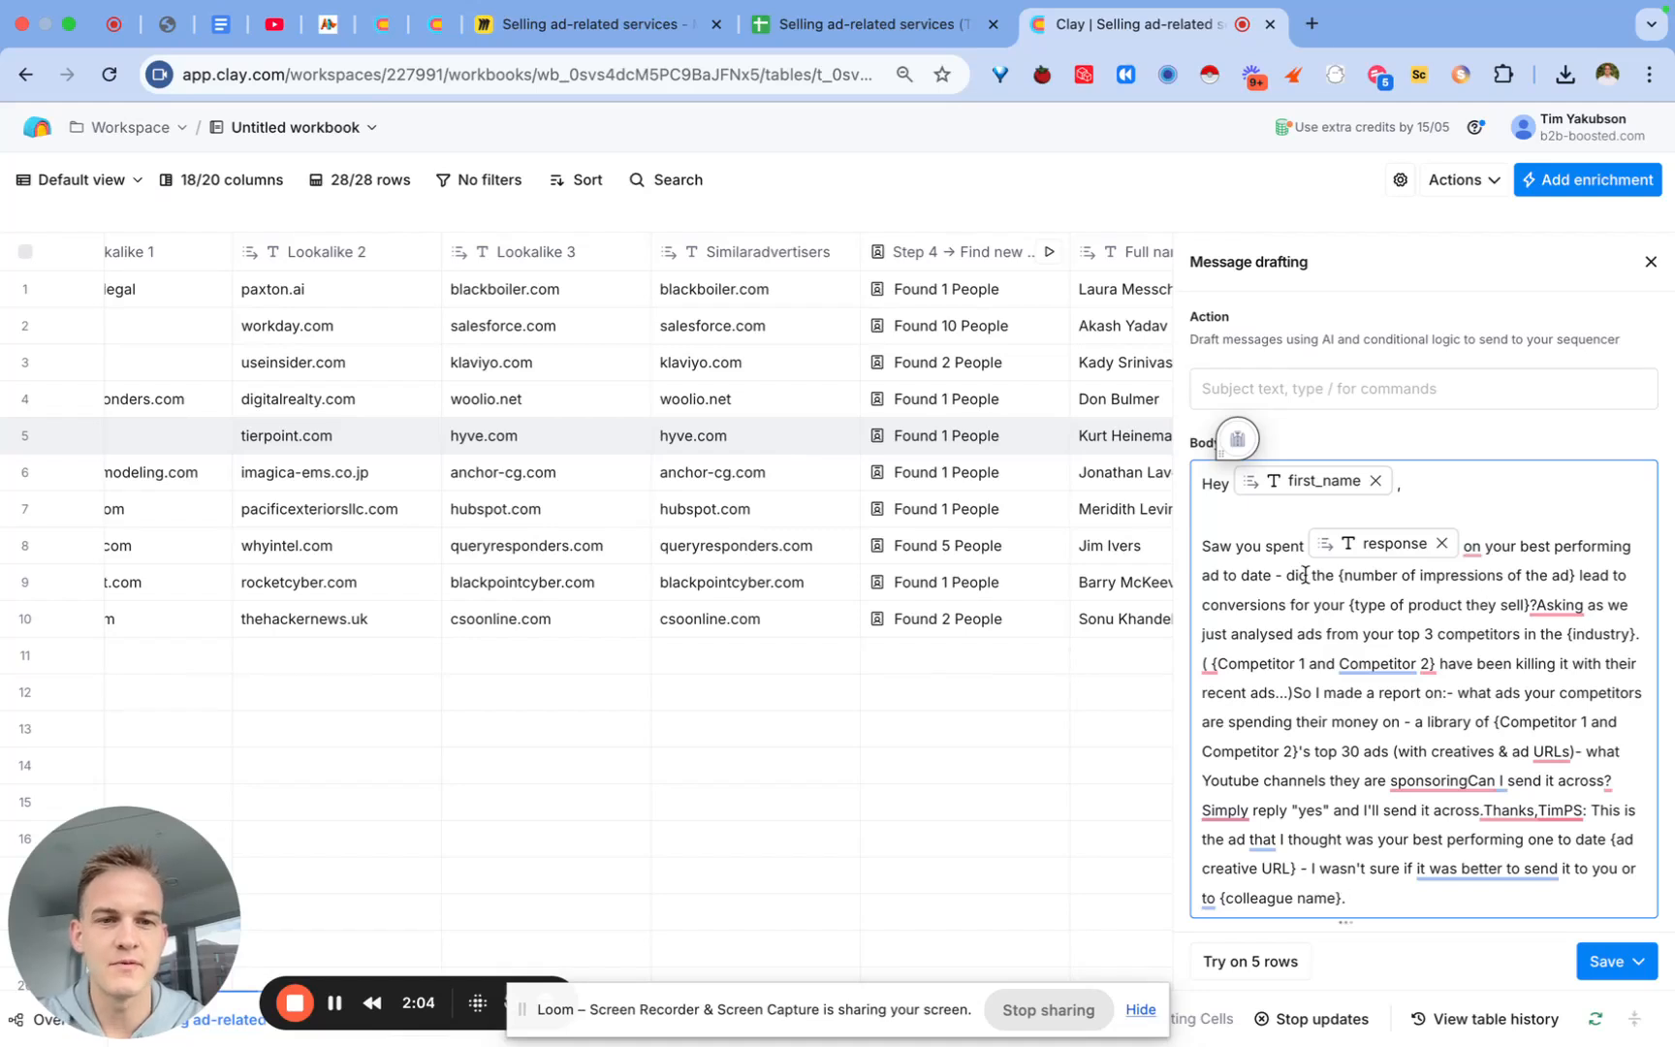
Step: Remove the stray question mark and add paragraph breaks before 'Asking' and after the competitors paragraph
left_click_drag(1337, 577, 1537, 607)
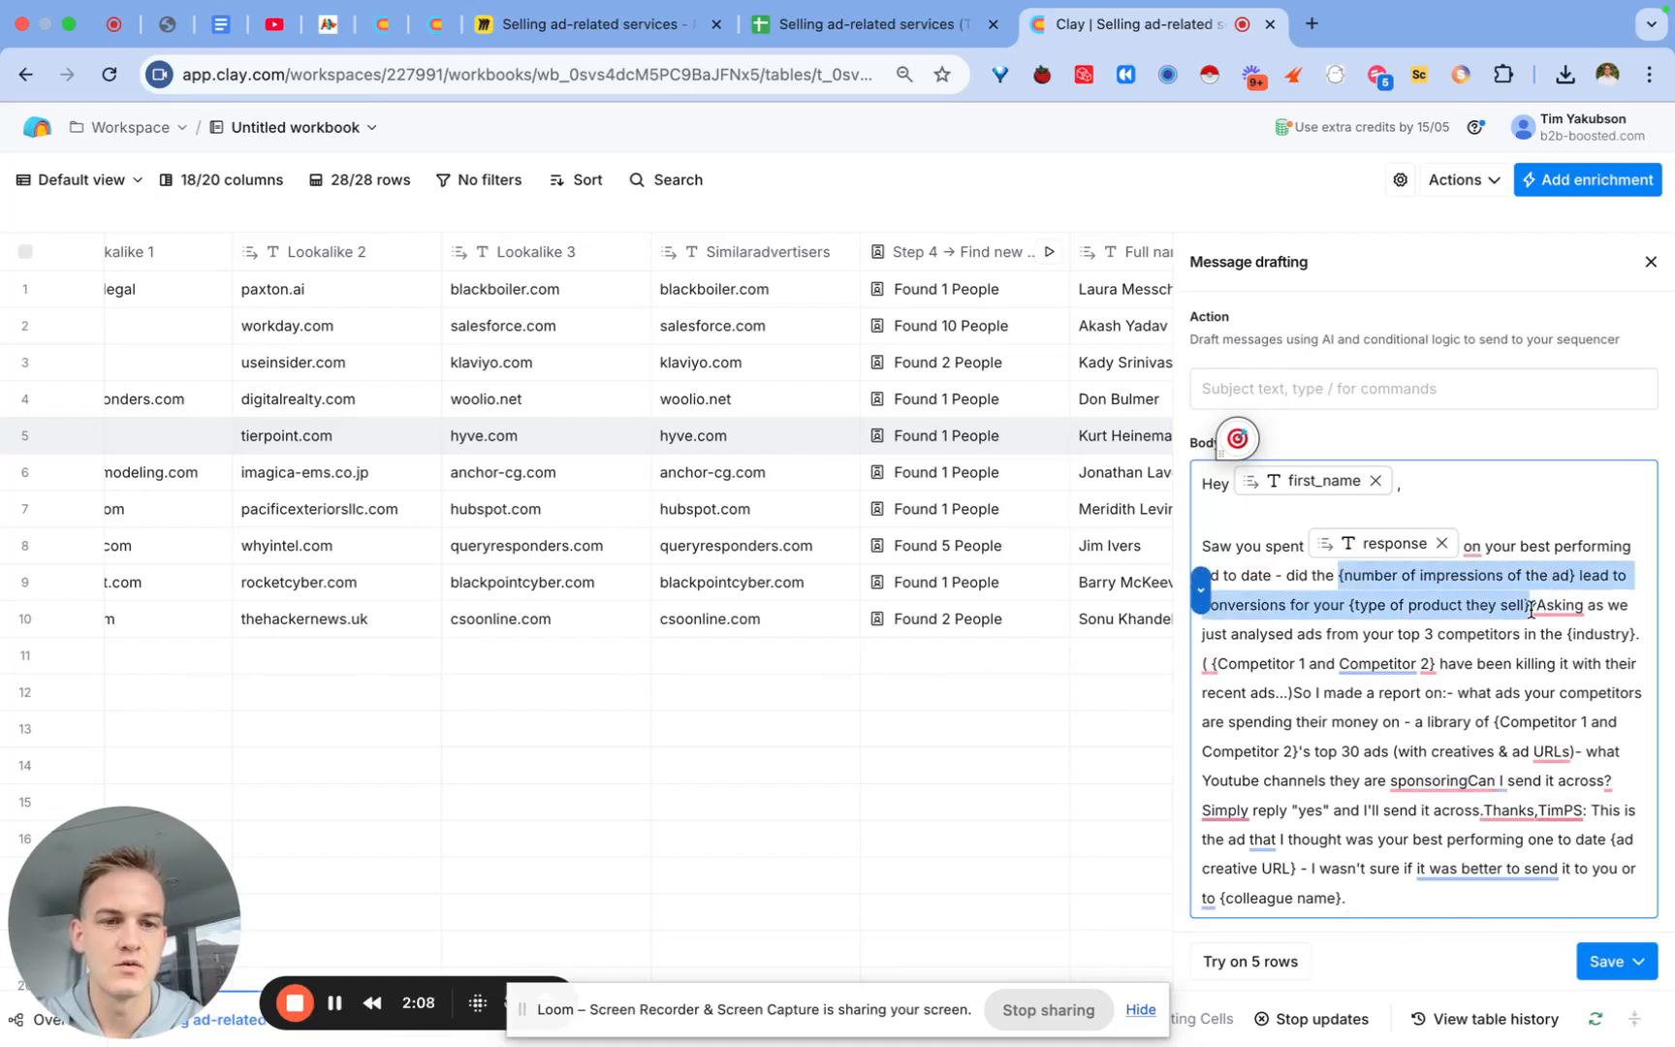
left_click(1537, 606)
key("BackSpace")
key("Return")
key("Return")
key("Return")
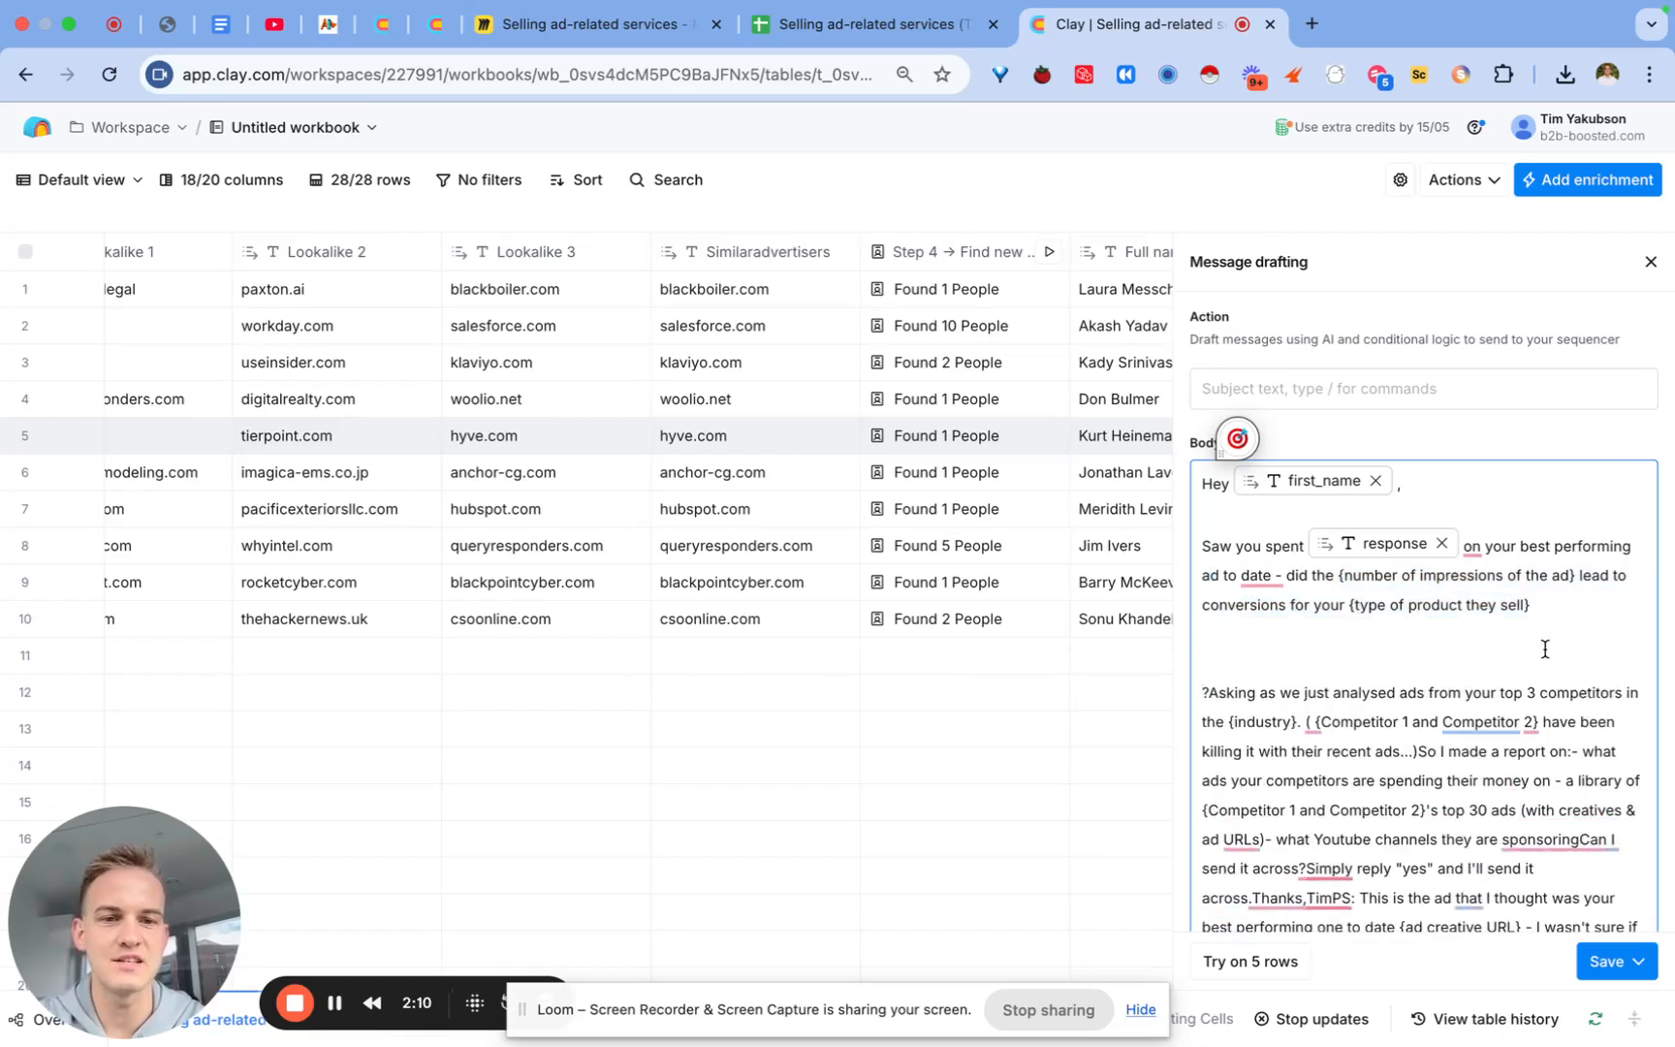
scroll(1540, 654, "down", 1)
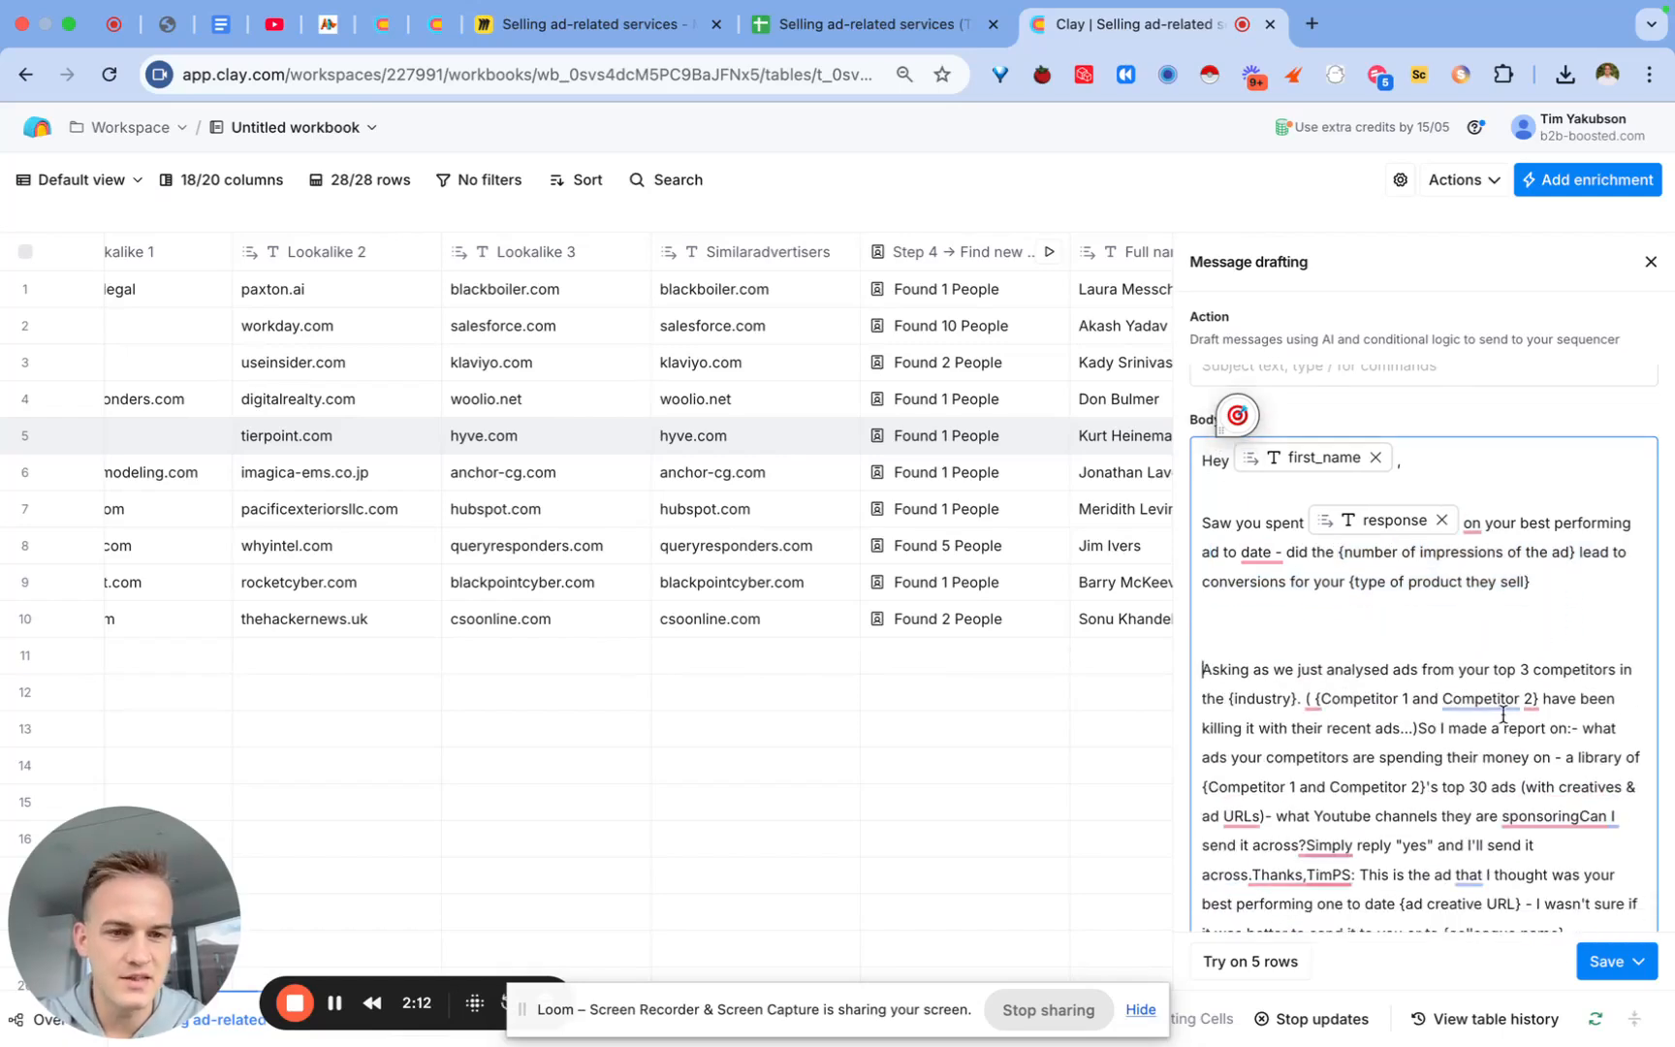
left_click(1415, 729)
key("Return")
key("Return")
scroll(1386, 708, "down", 1)
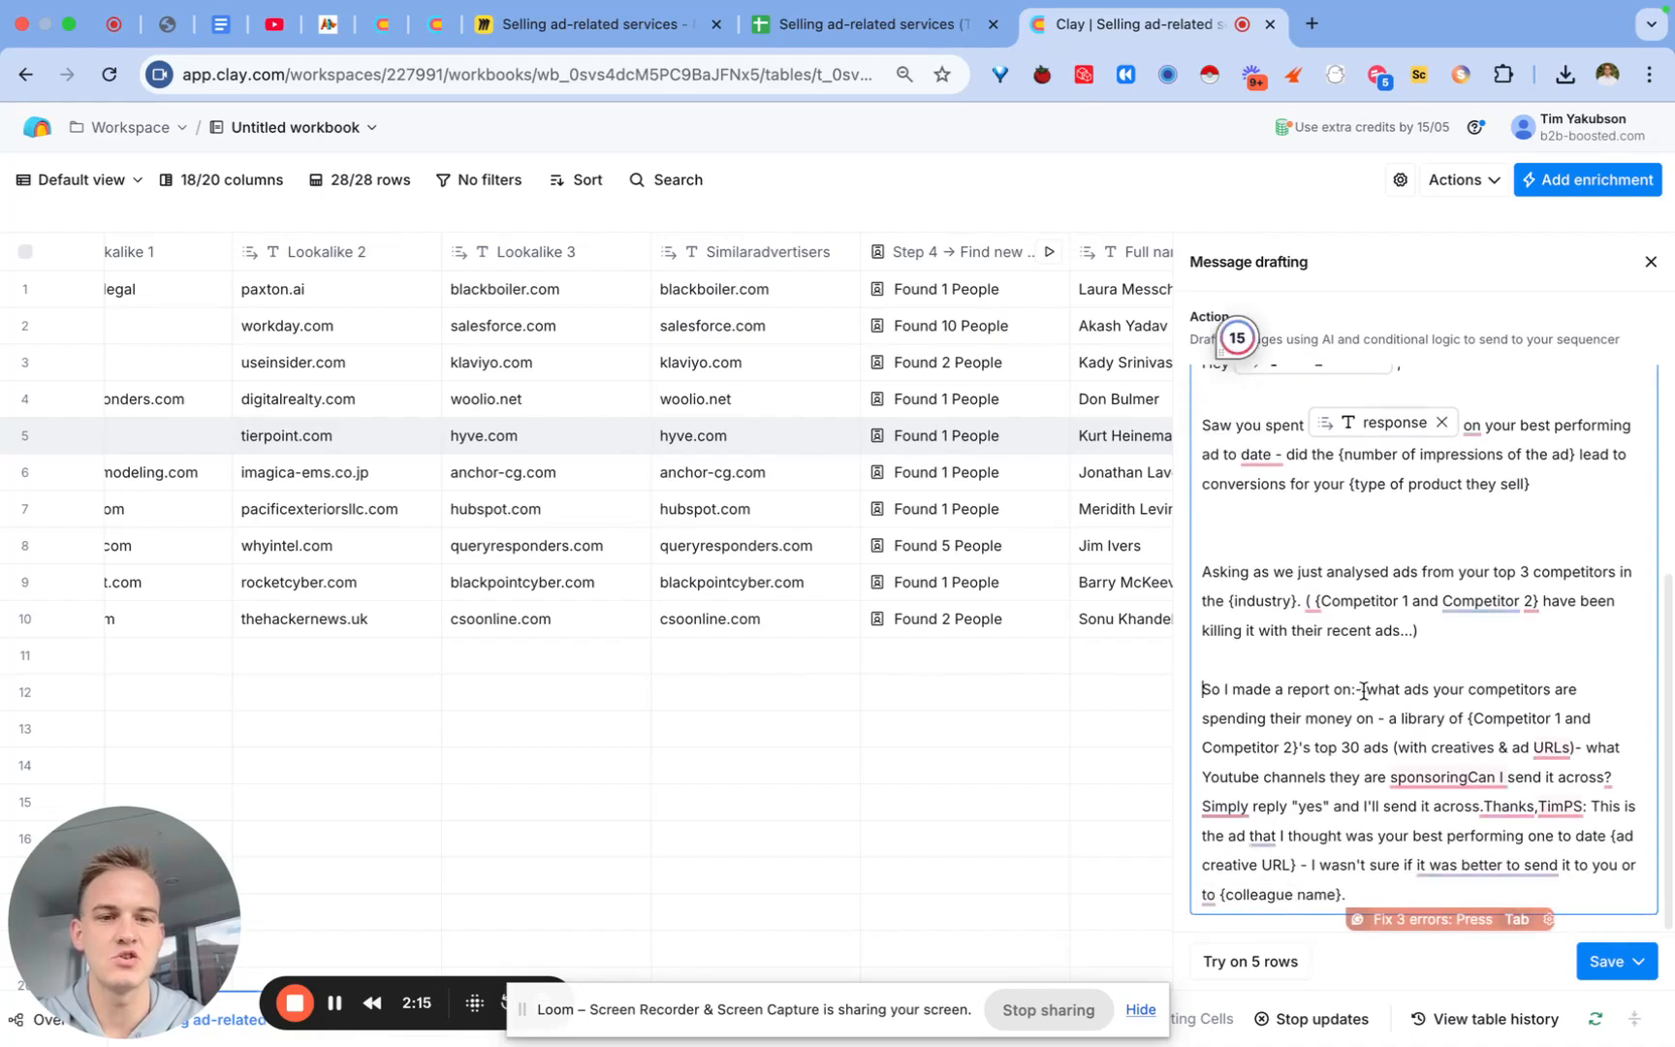
Step: Put each report bullet on its own line and split 'Simply reply' into its own paragraph
left_click(1360, 690)
key("Return")
key("Return")
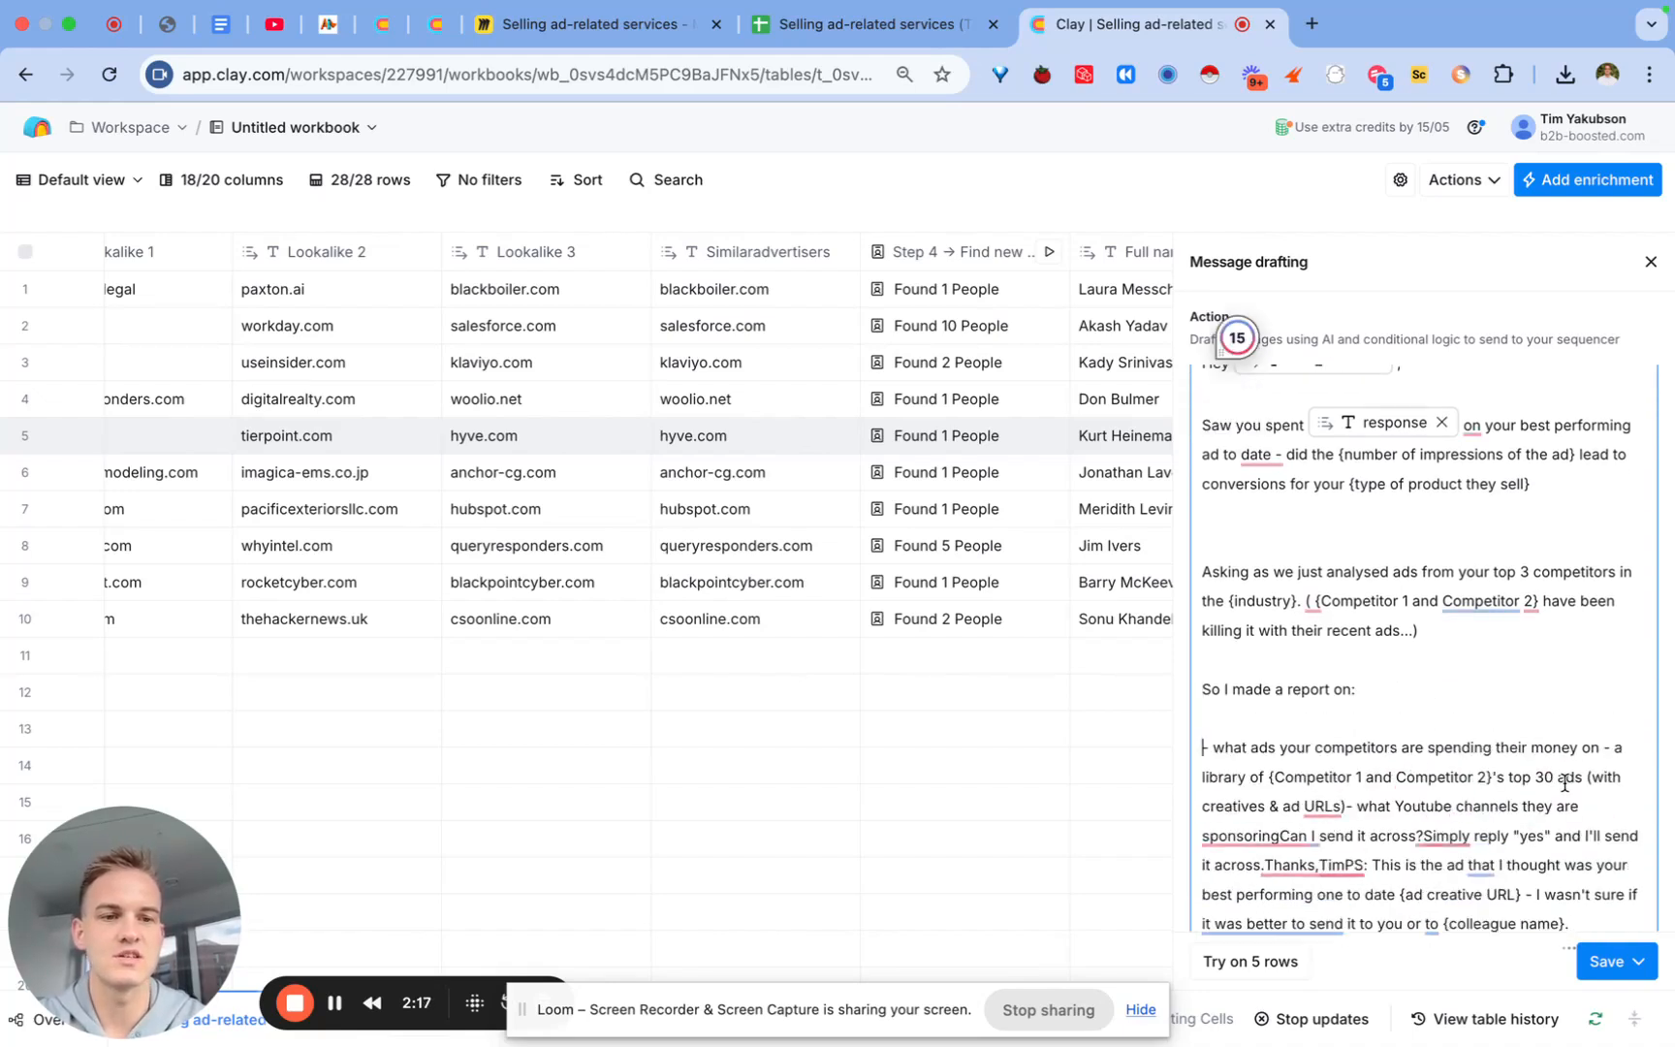
left_click(1602, 747)
key("Return")
key("Return")
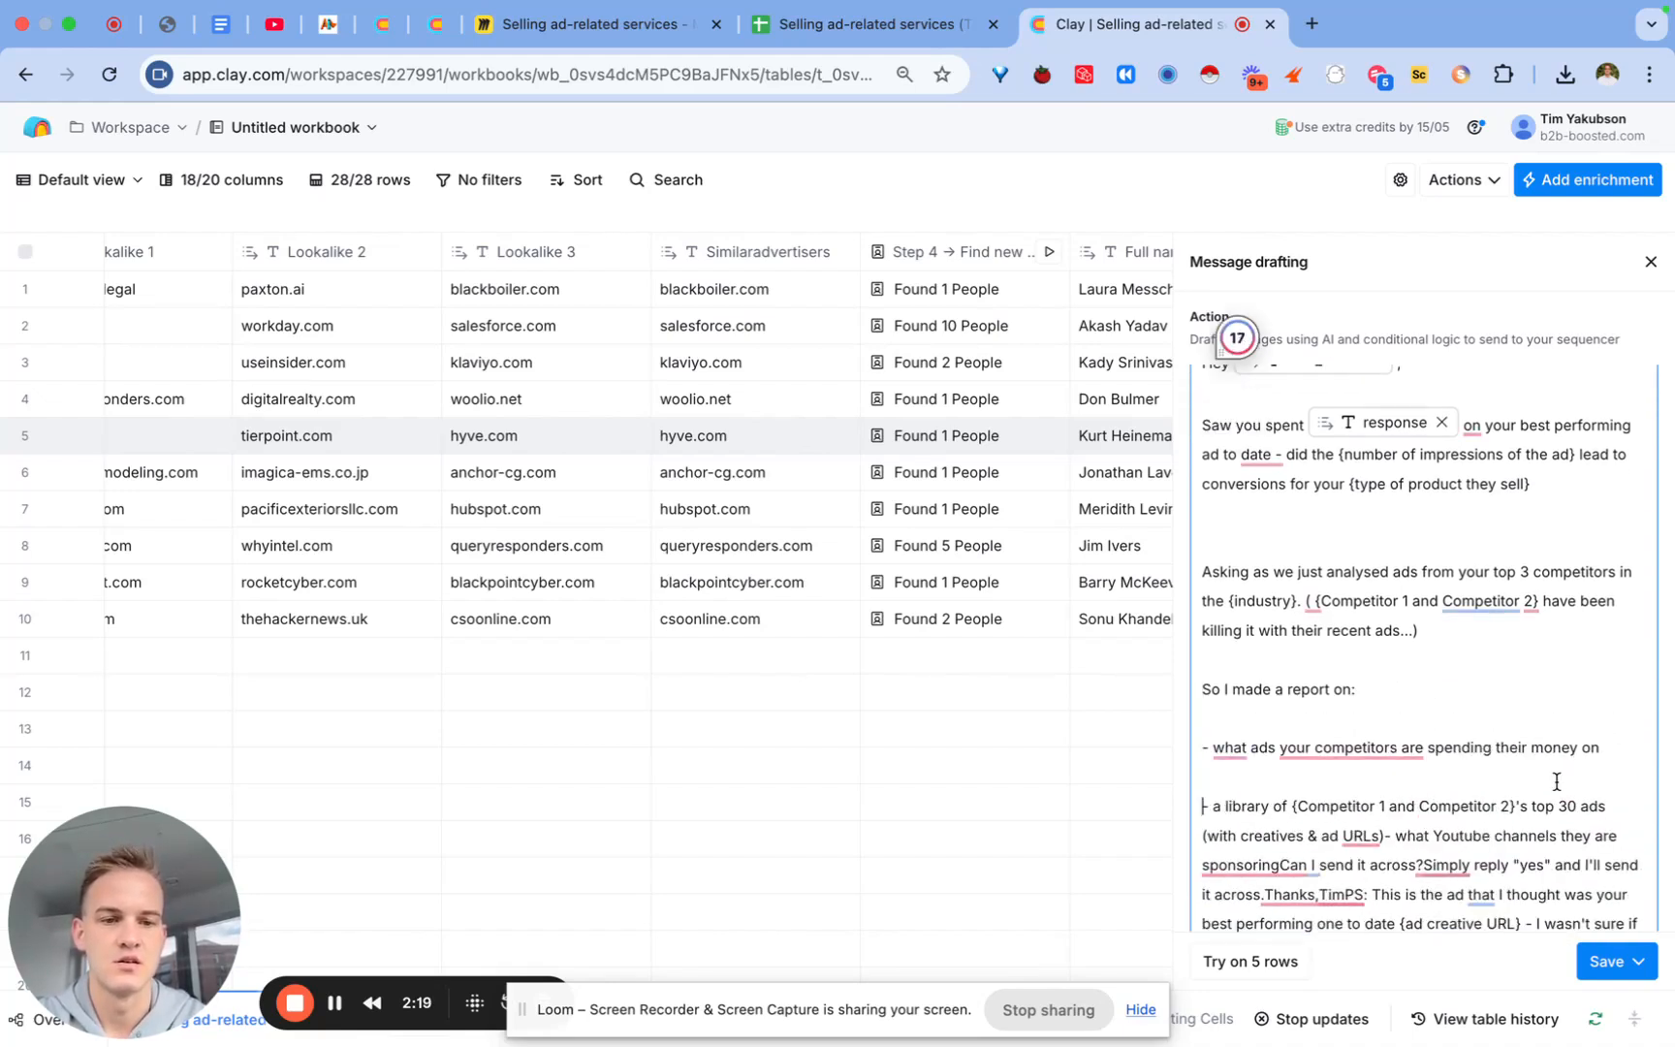
left_click(1384, 834)
key("Return")
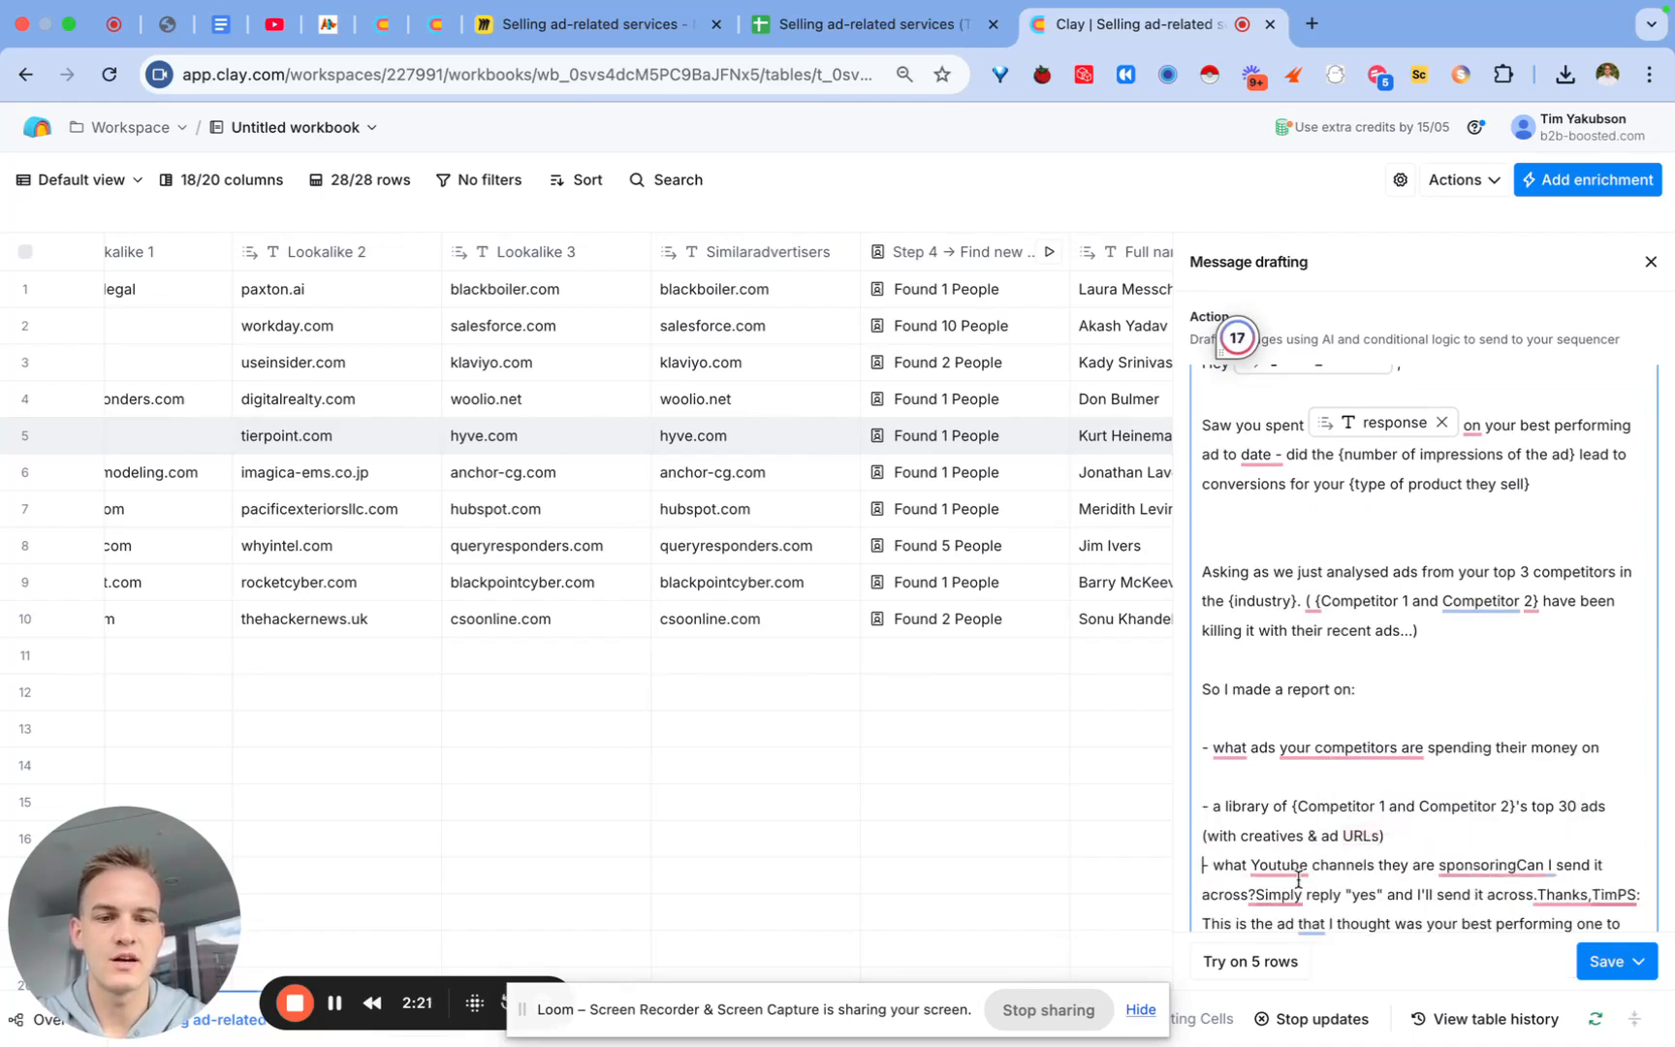
left_click(1255, 893)
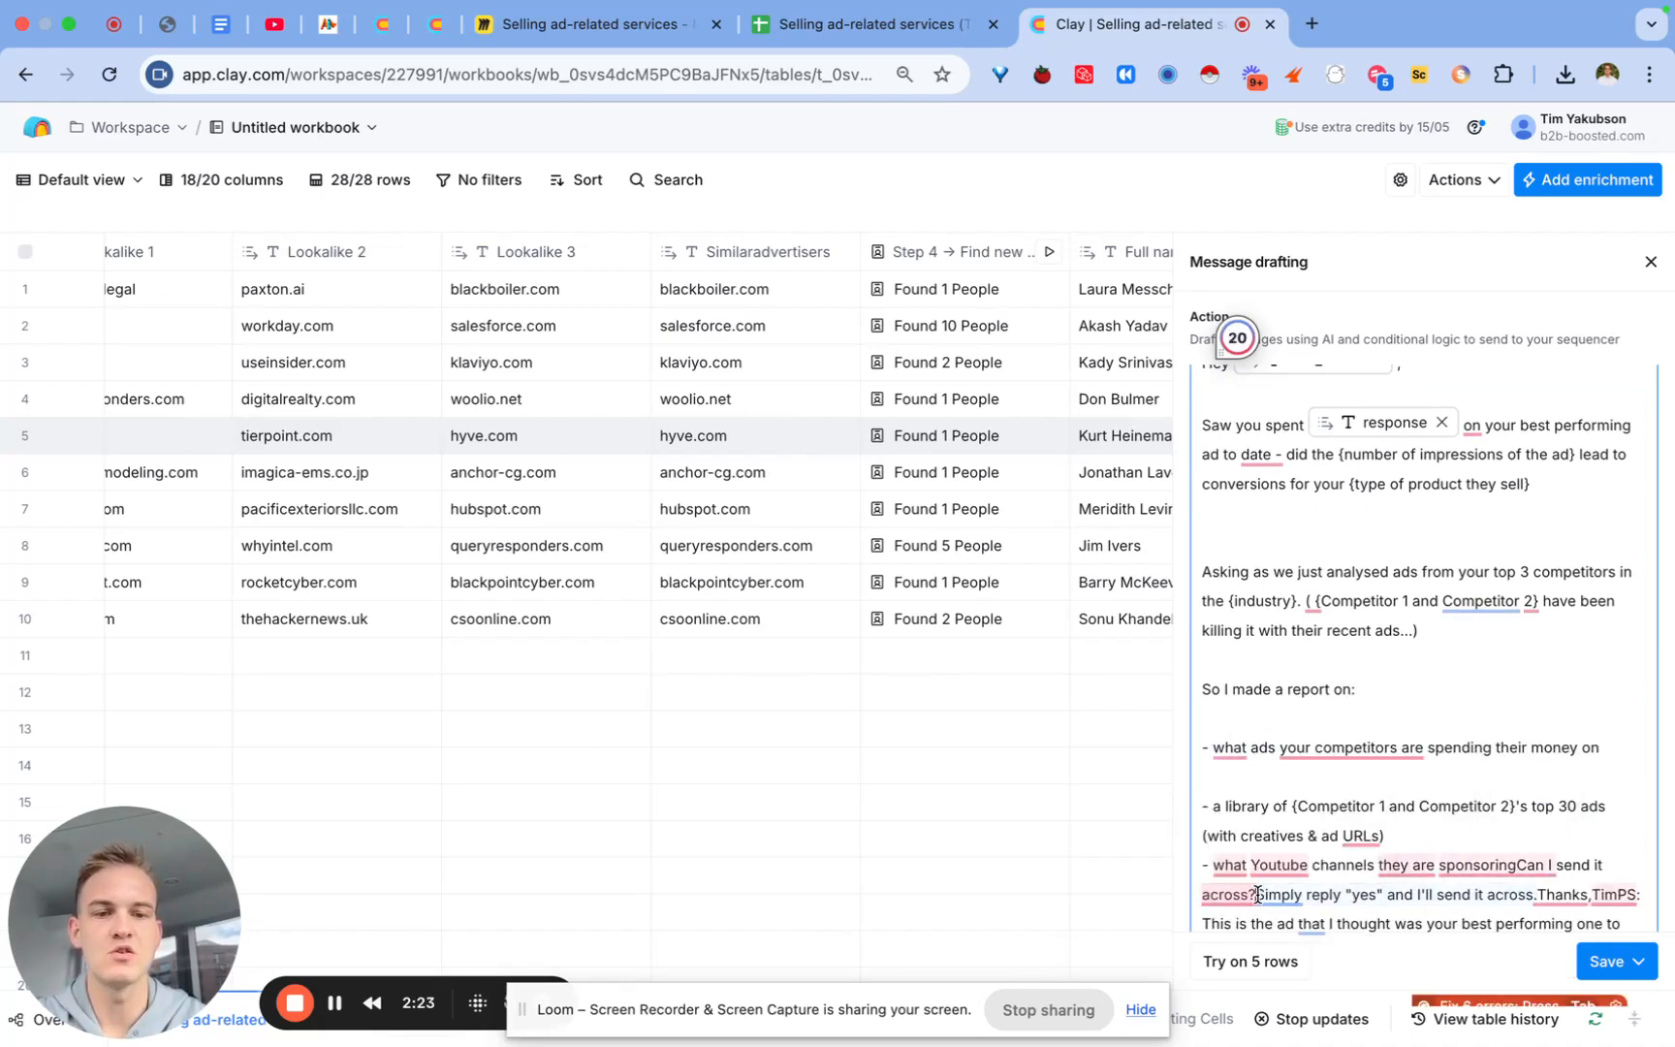
key("Return")
key("Return")
Step: Save the Email 1 message column without running it
left_click(334, 1003)
scroll(1376, 490, "down", 2)
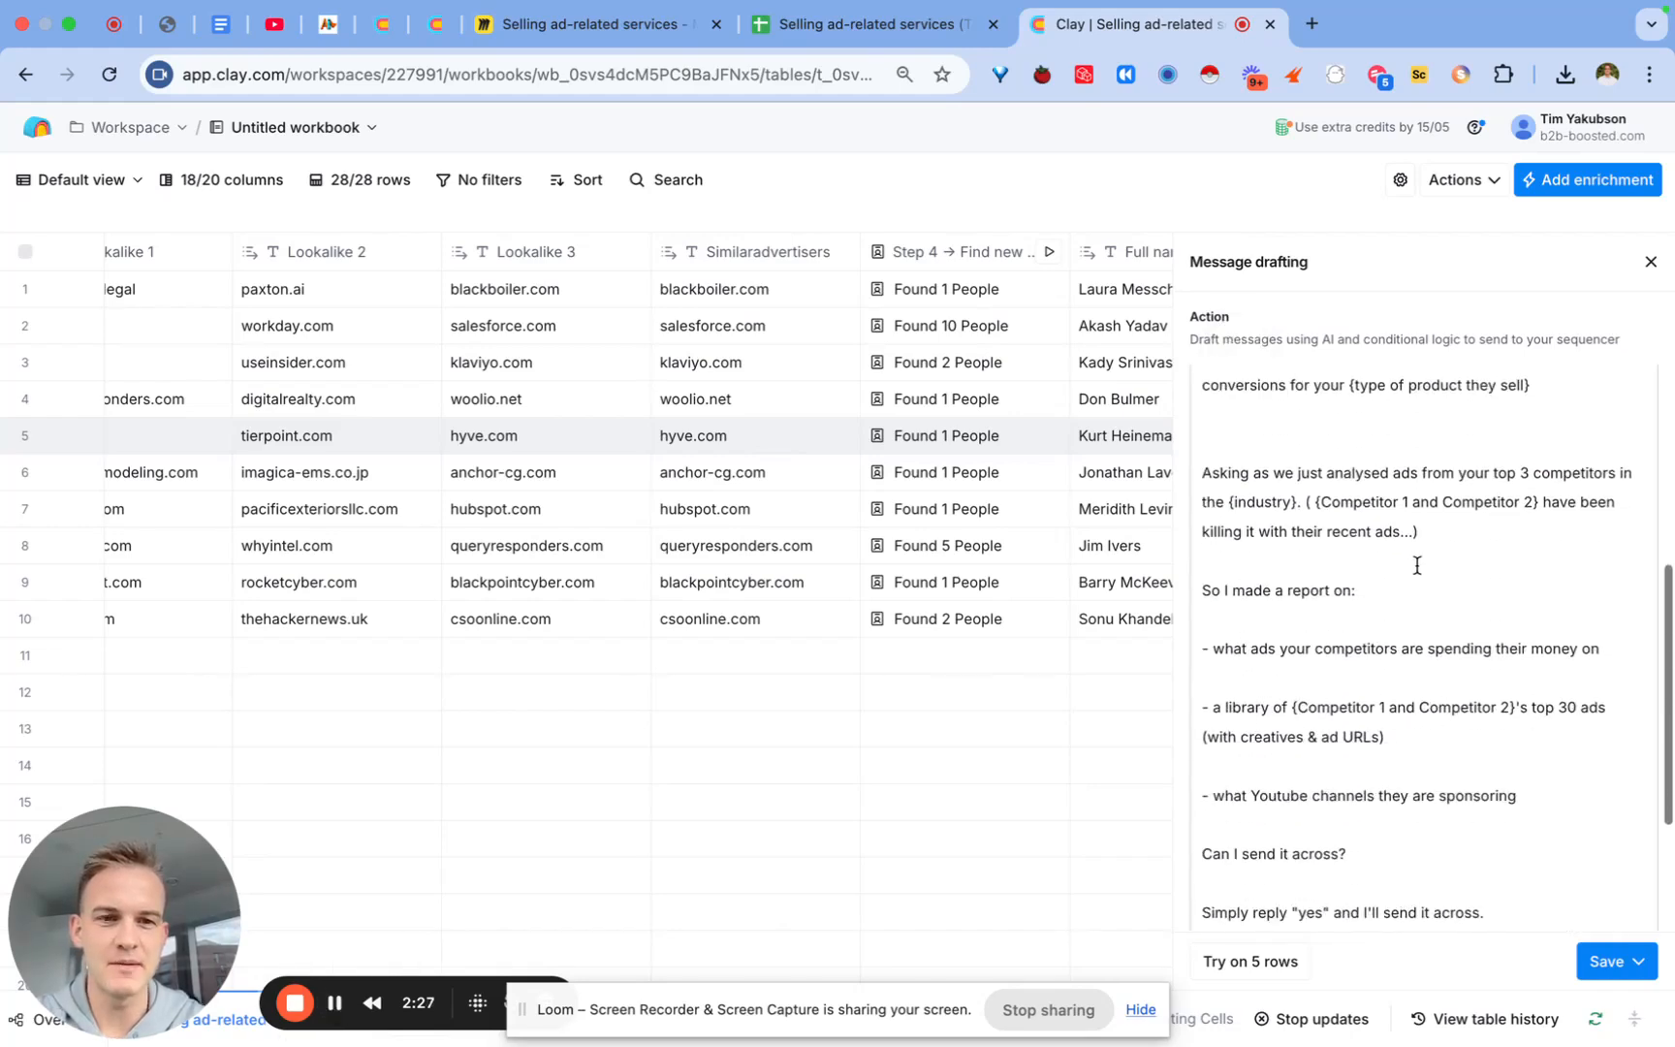
scroll(1416, 523, "up", 2)
scroll(1415, 801, "up", 3)
scroll(1415, 737, "down", 6)
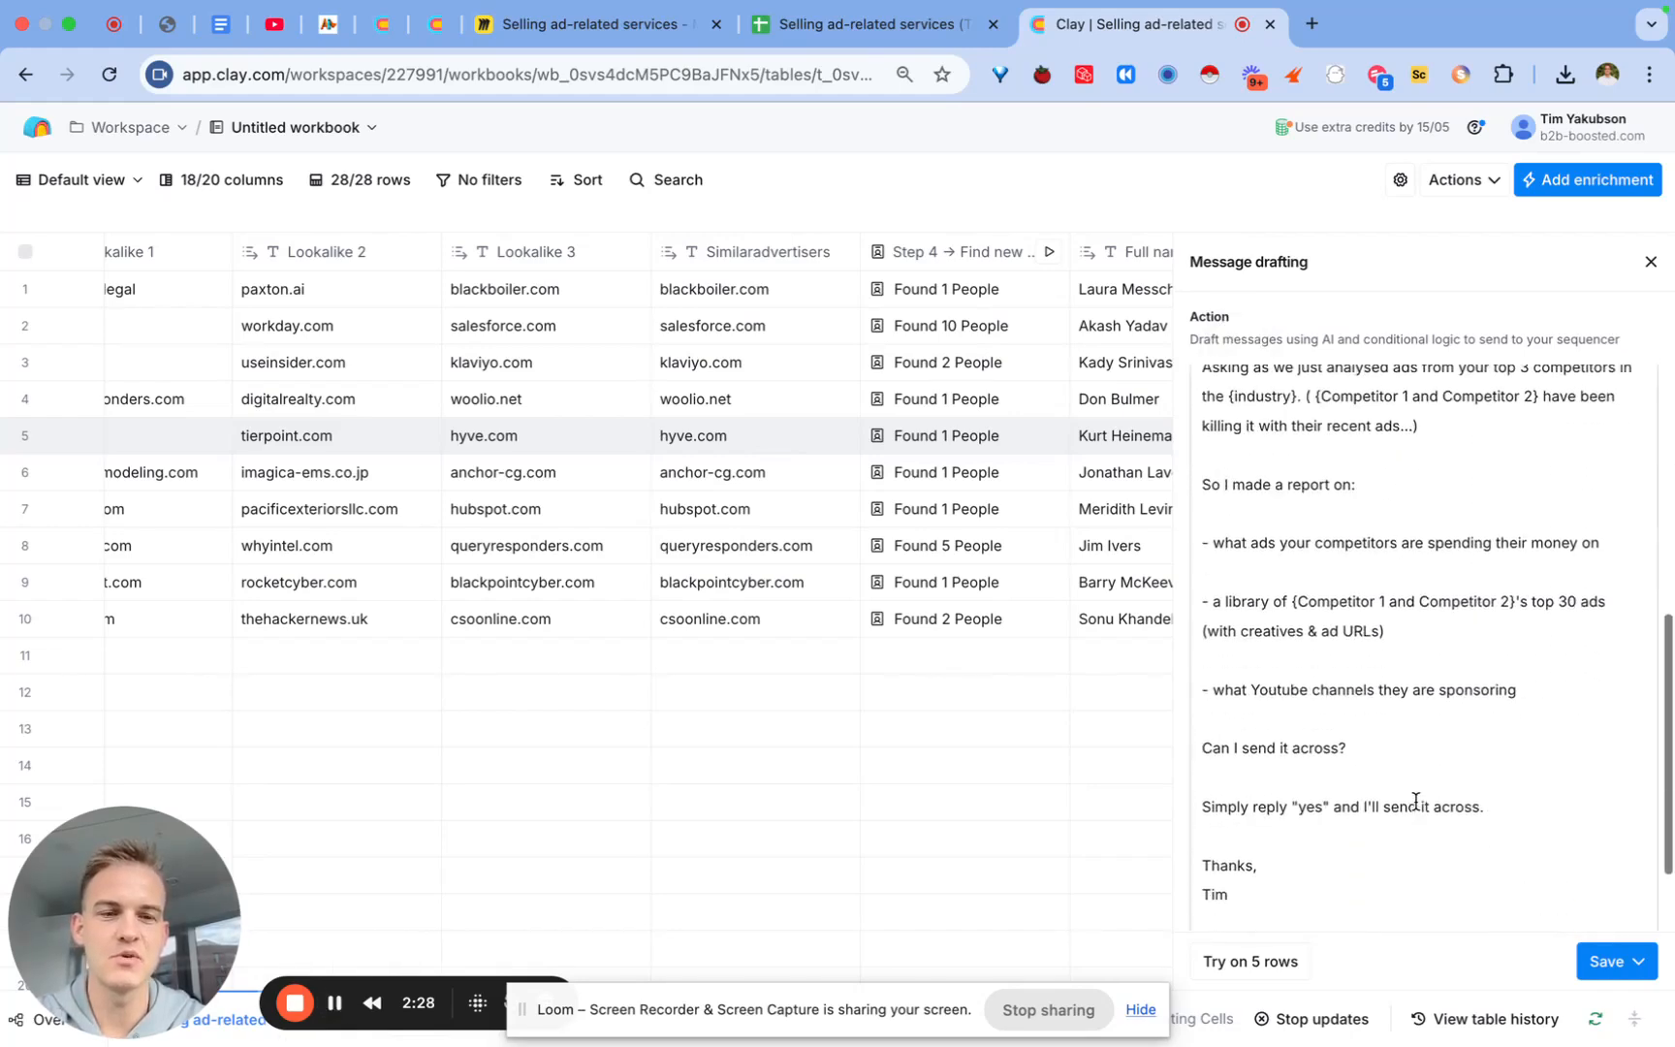
left_click(1616, 960)
left_click(1466, 913)
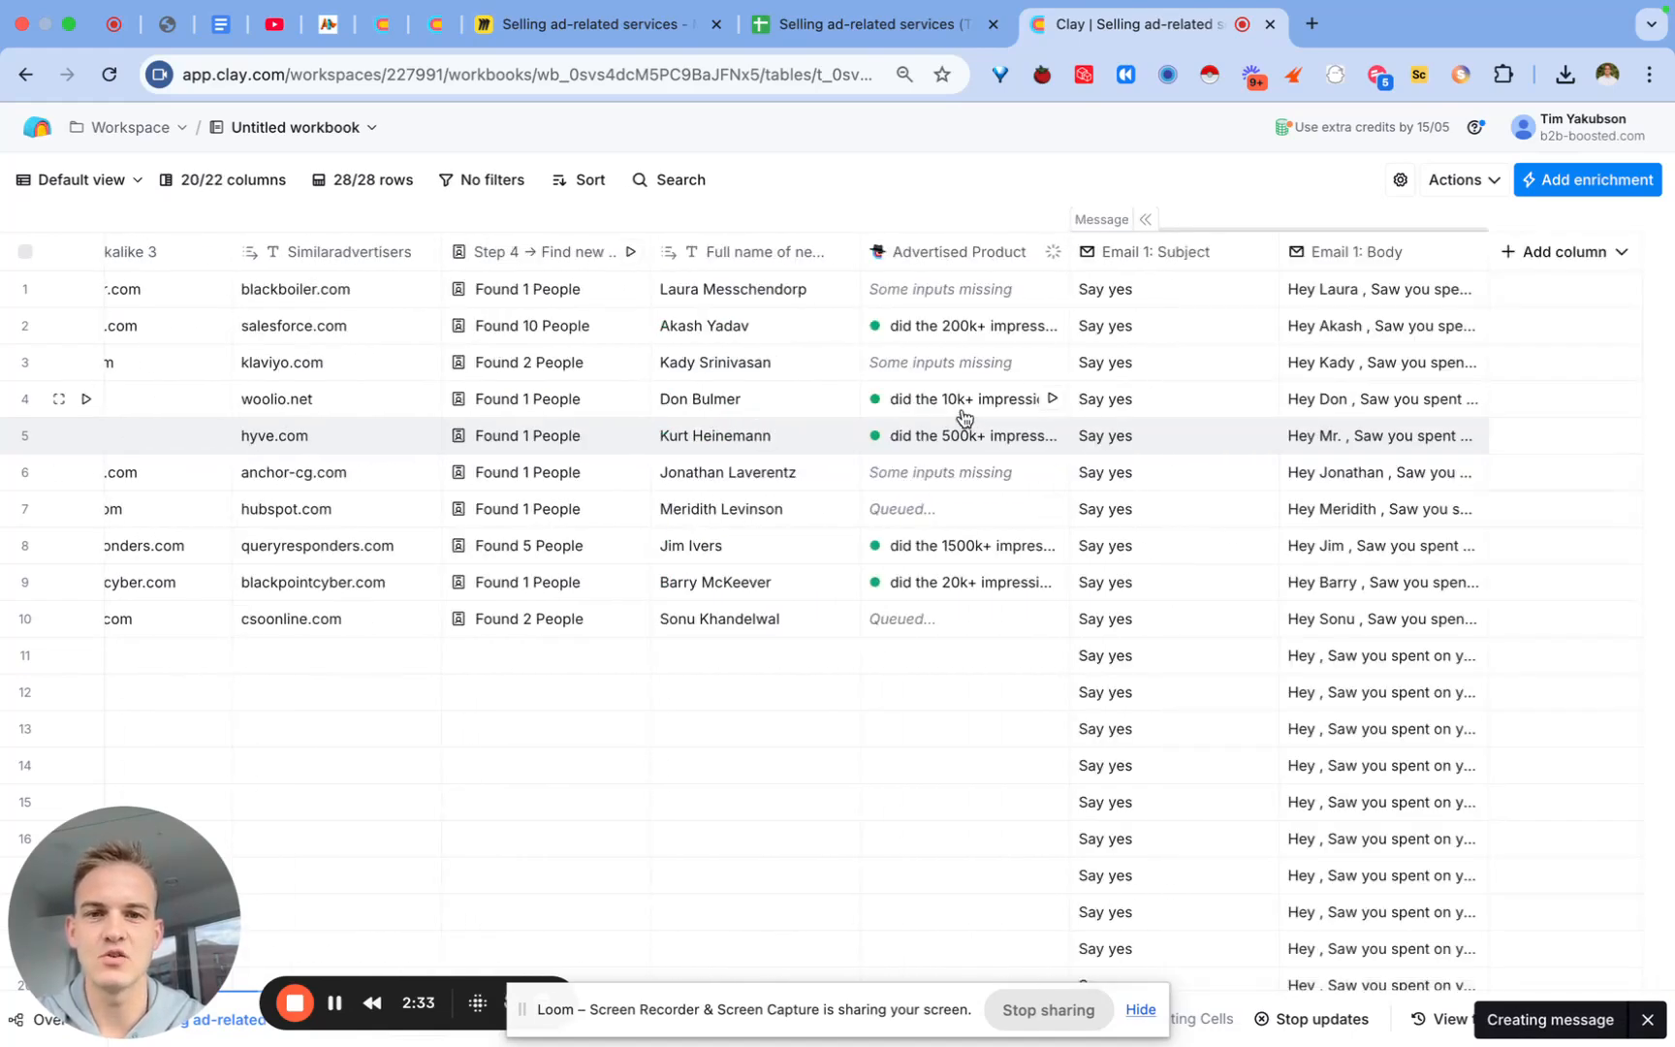
Step: Check the Advertised Product results for rows 2 and 4, then bring up the Email 1: Body column options
left_click(964, 328)
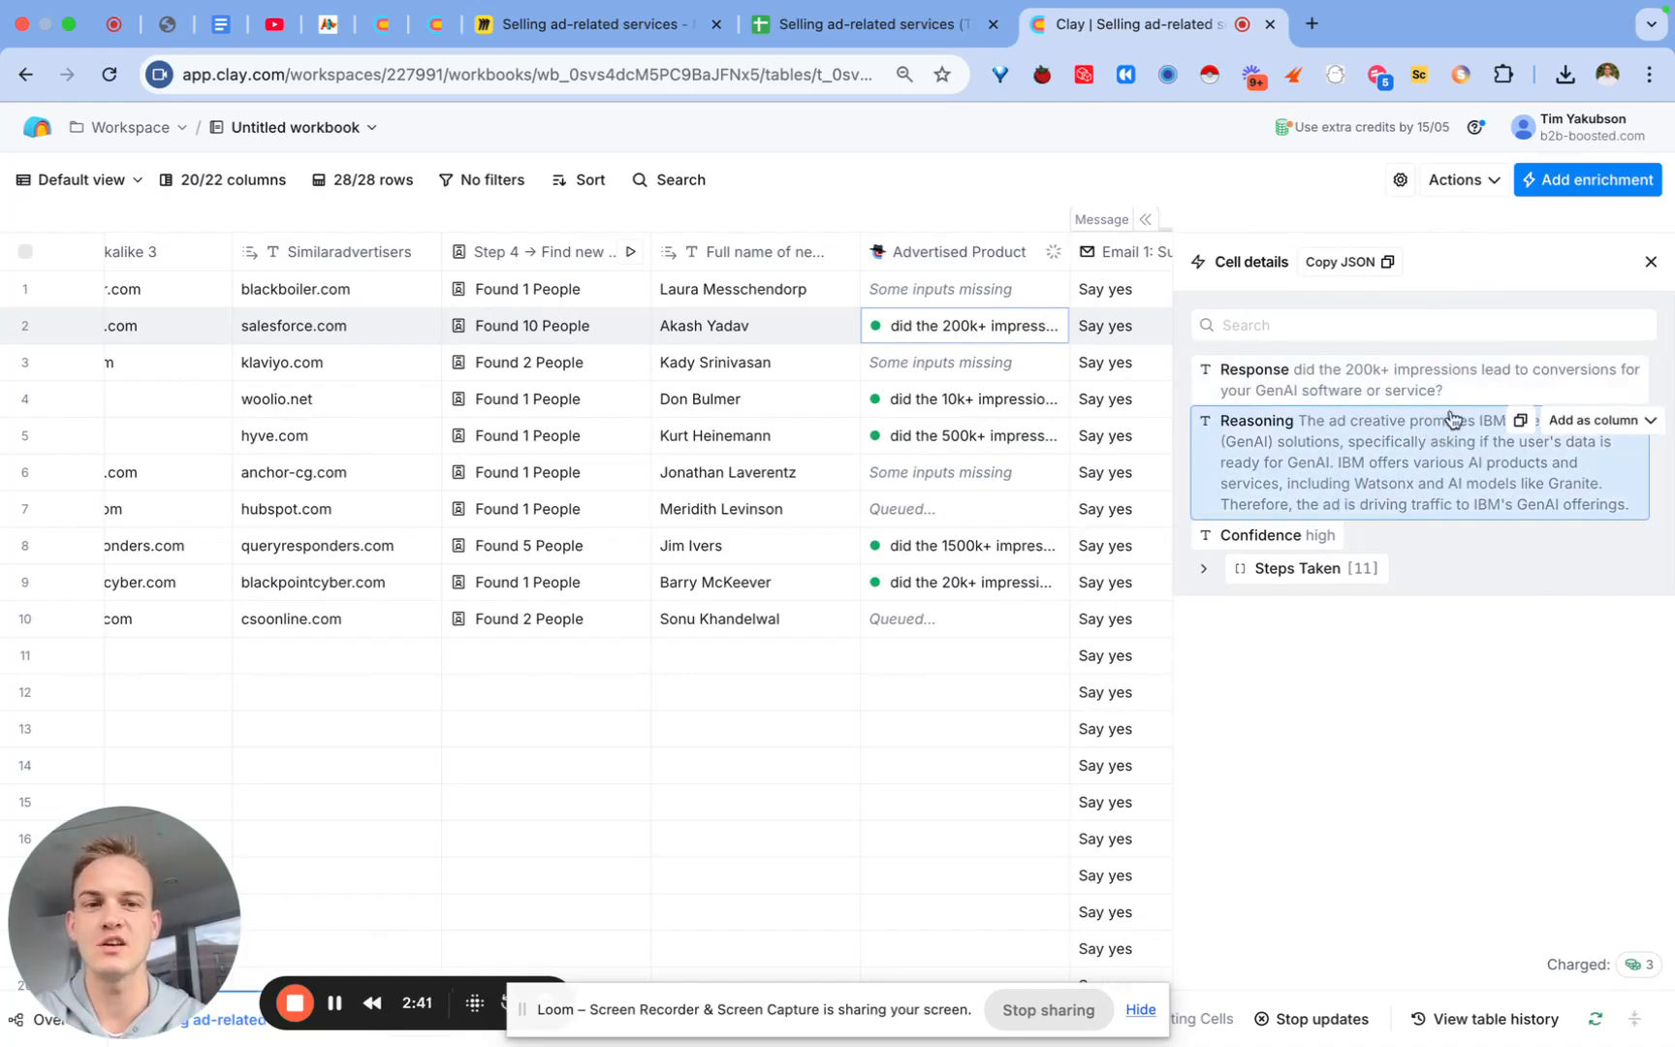
left_click(935, 409)
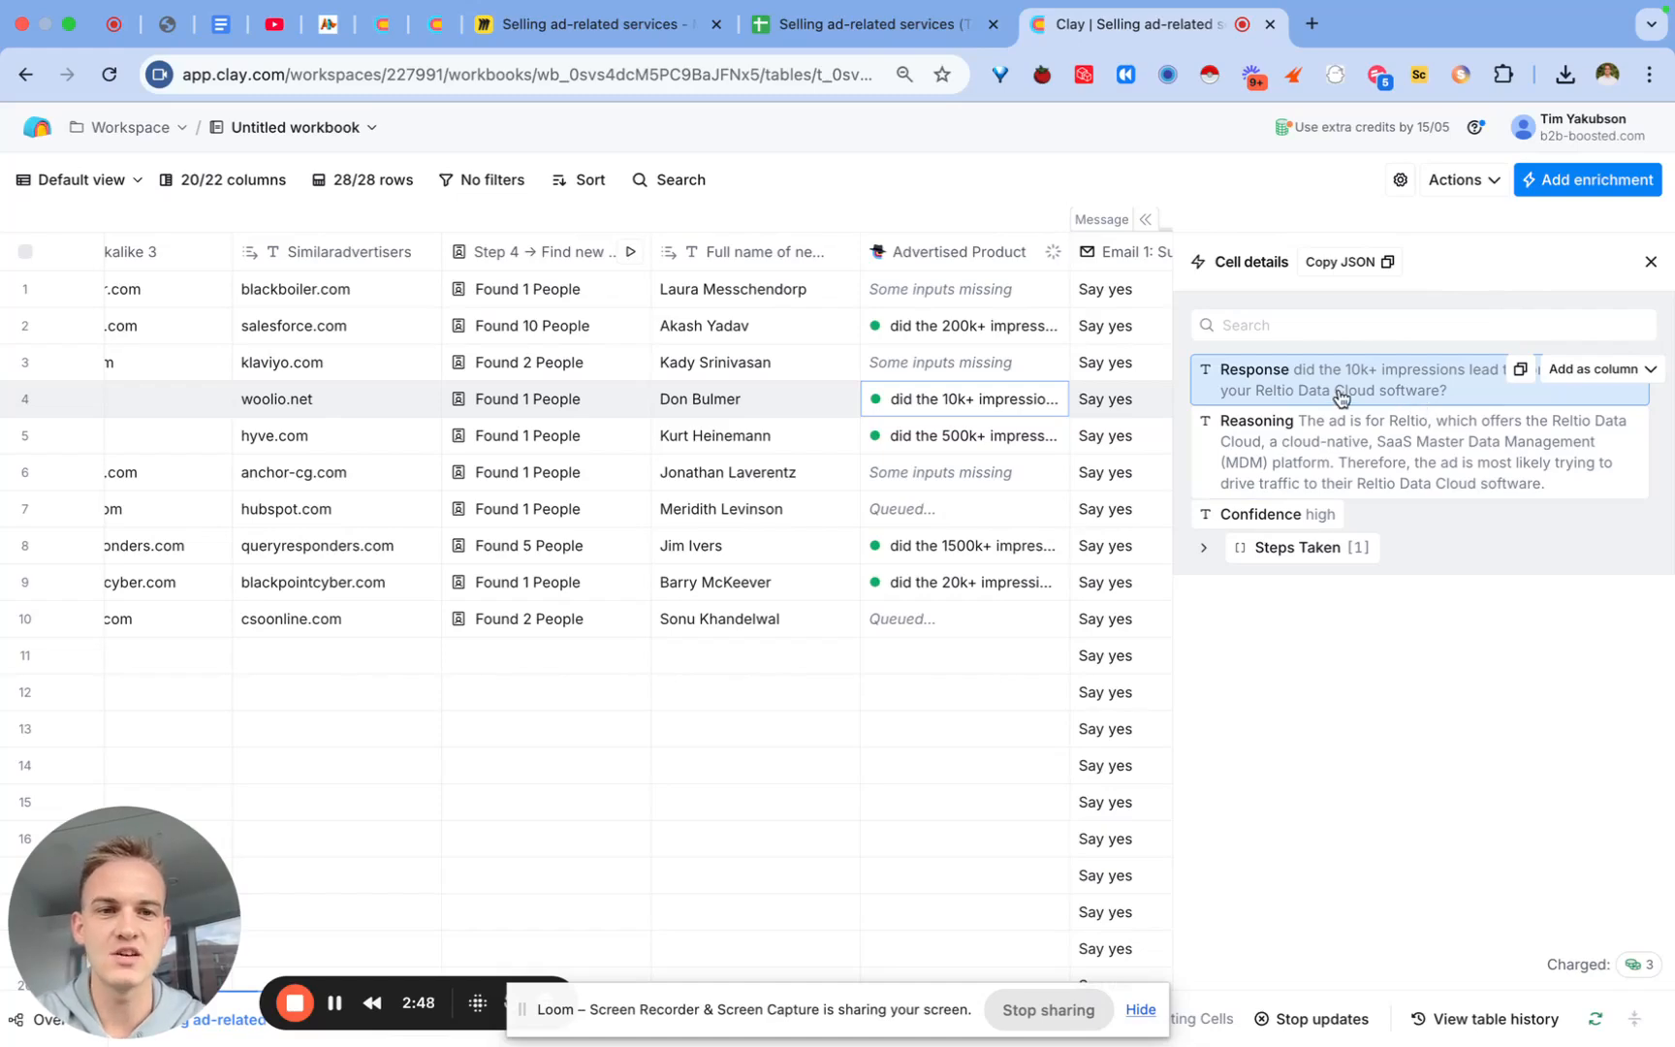
left_click(1651, 263)
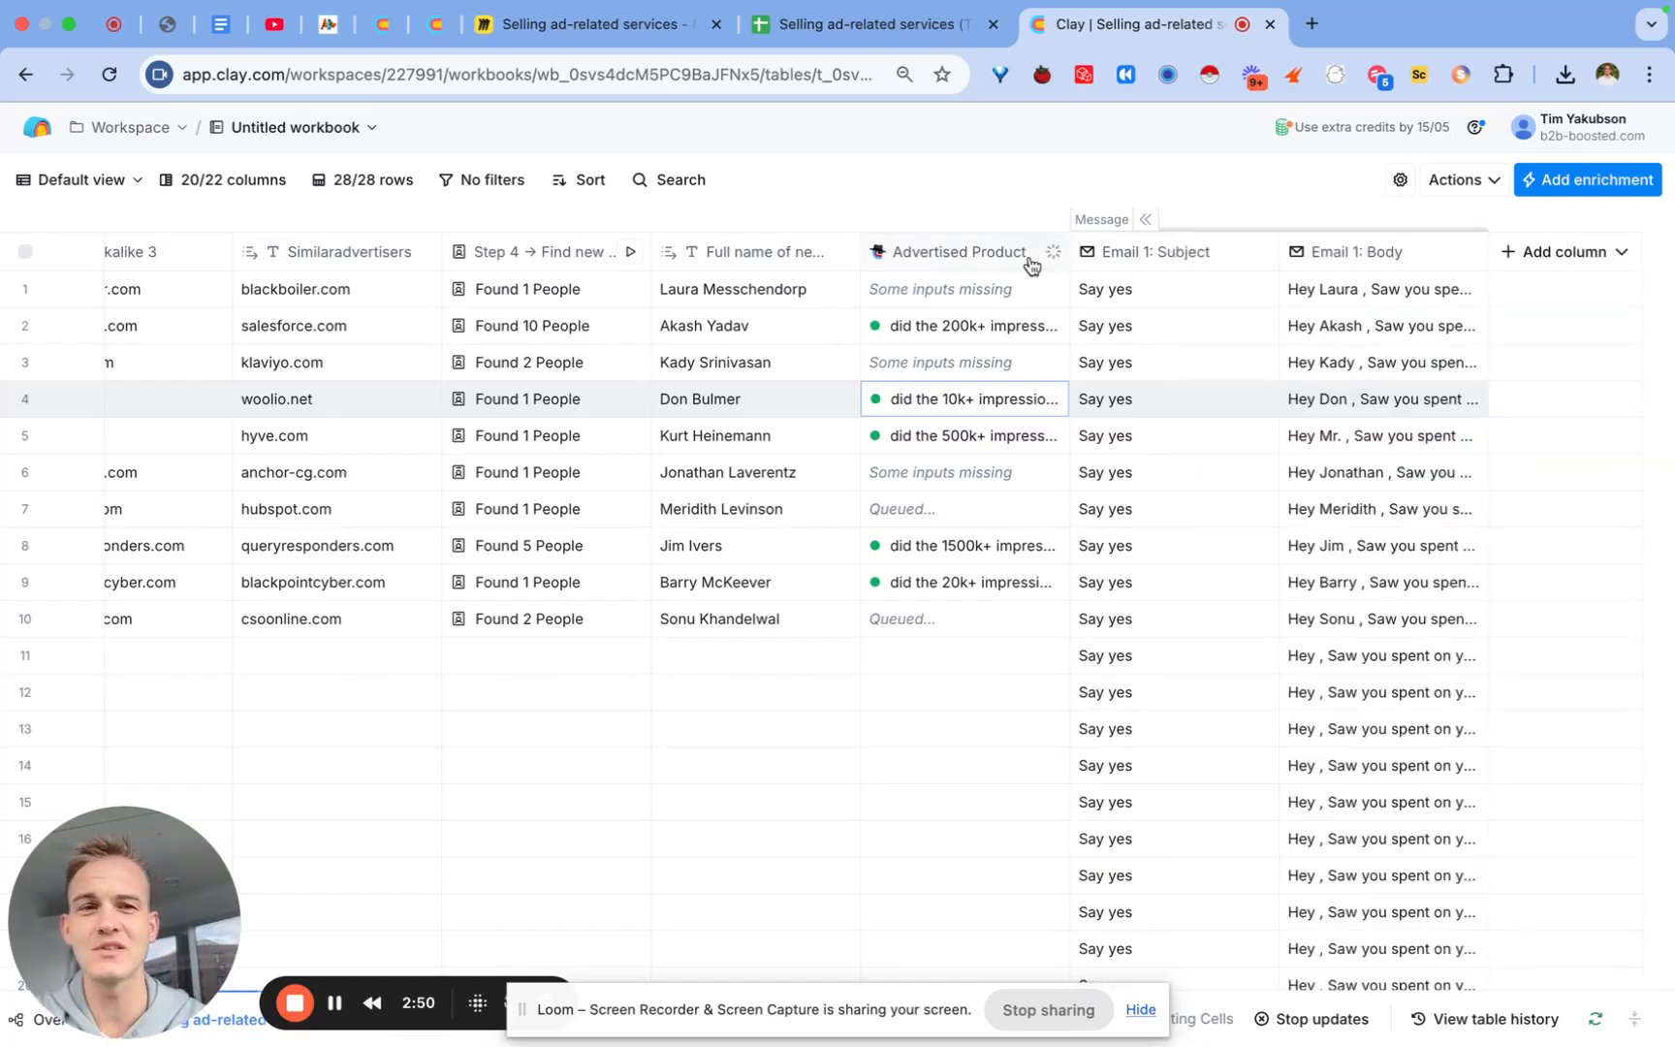
left_click(1347, 254)
Step: Replace the impressions and product-type sentence in the body with the Advertised Product response variable
left_click(1336, 336)
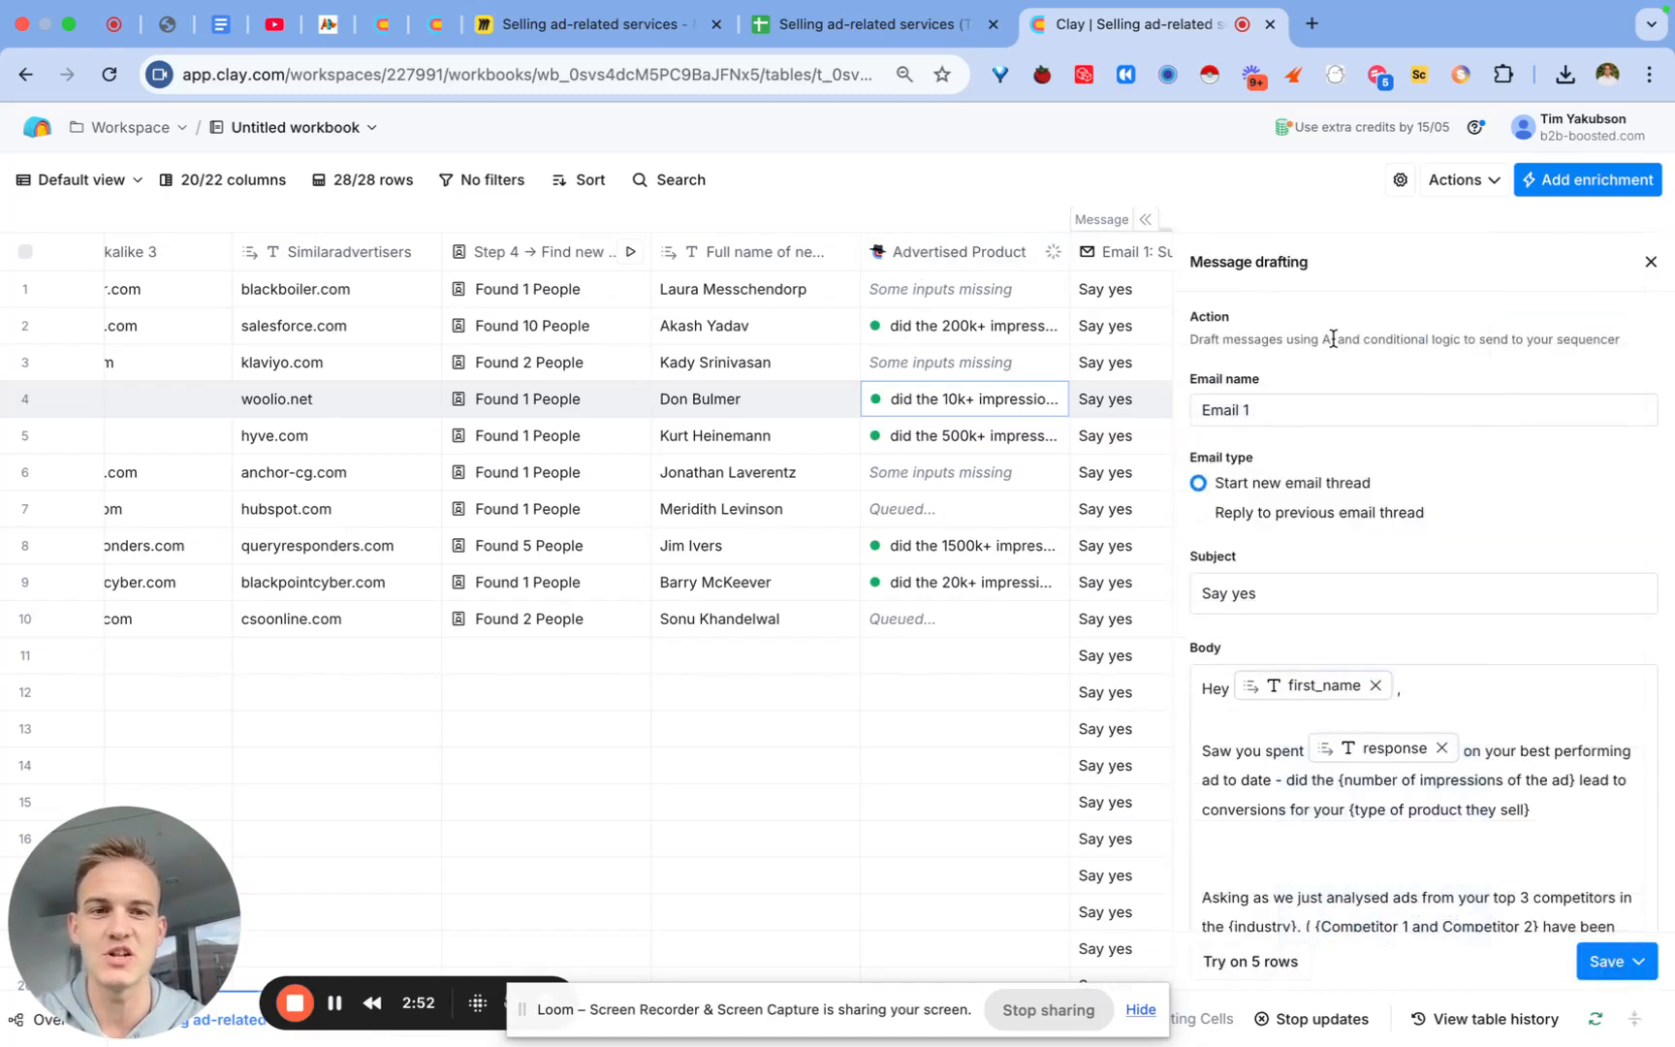
scroll(1456, 727, "down", 2)
left_click_drag(1535, 729, 1286, 708)
key("BackSpace")
type("/adv")
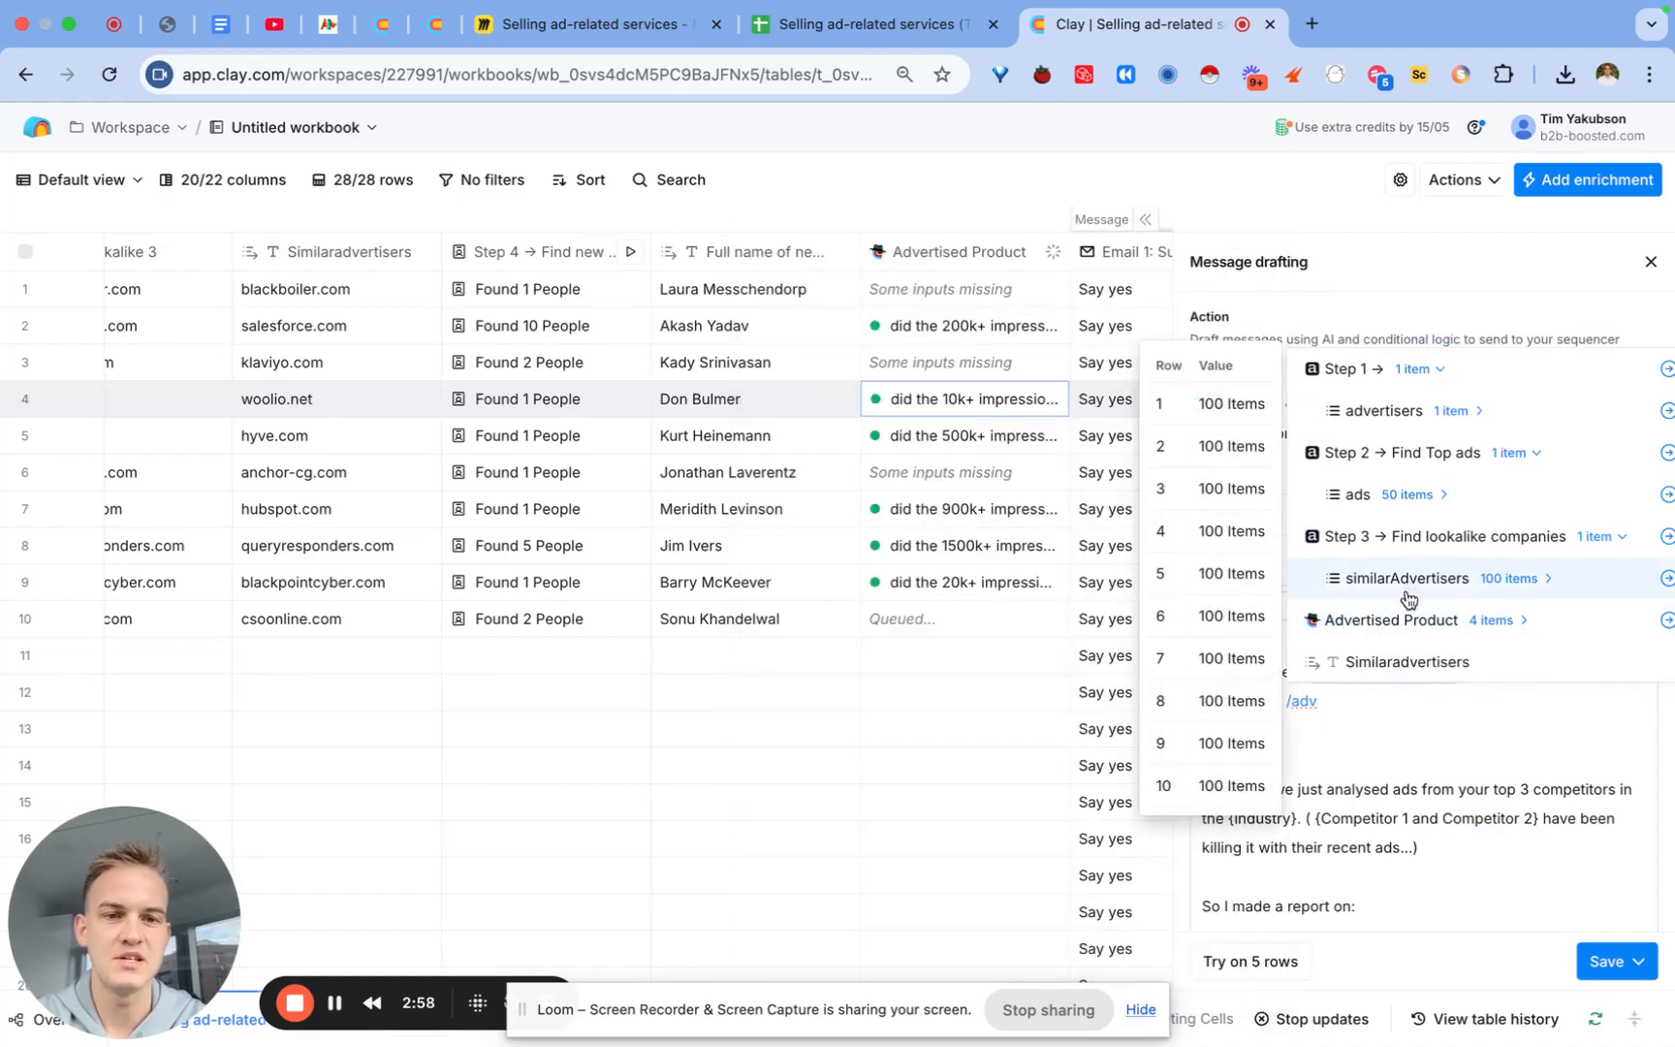
left_click(1401, 633)
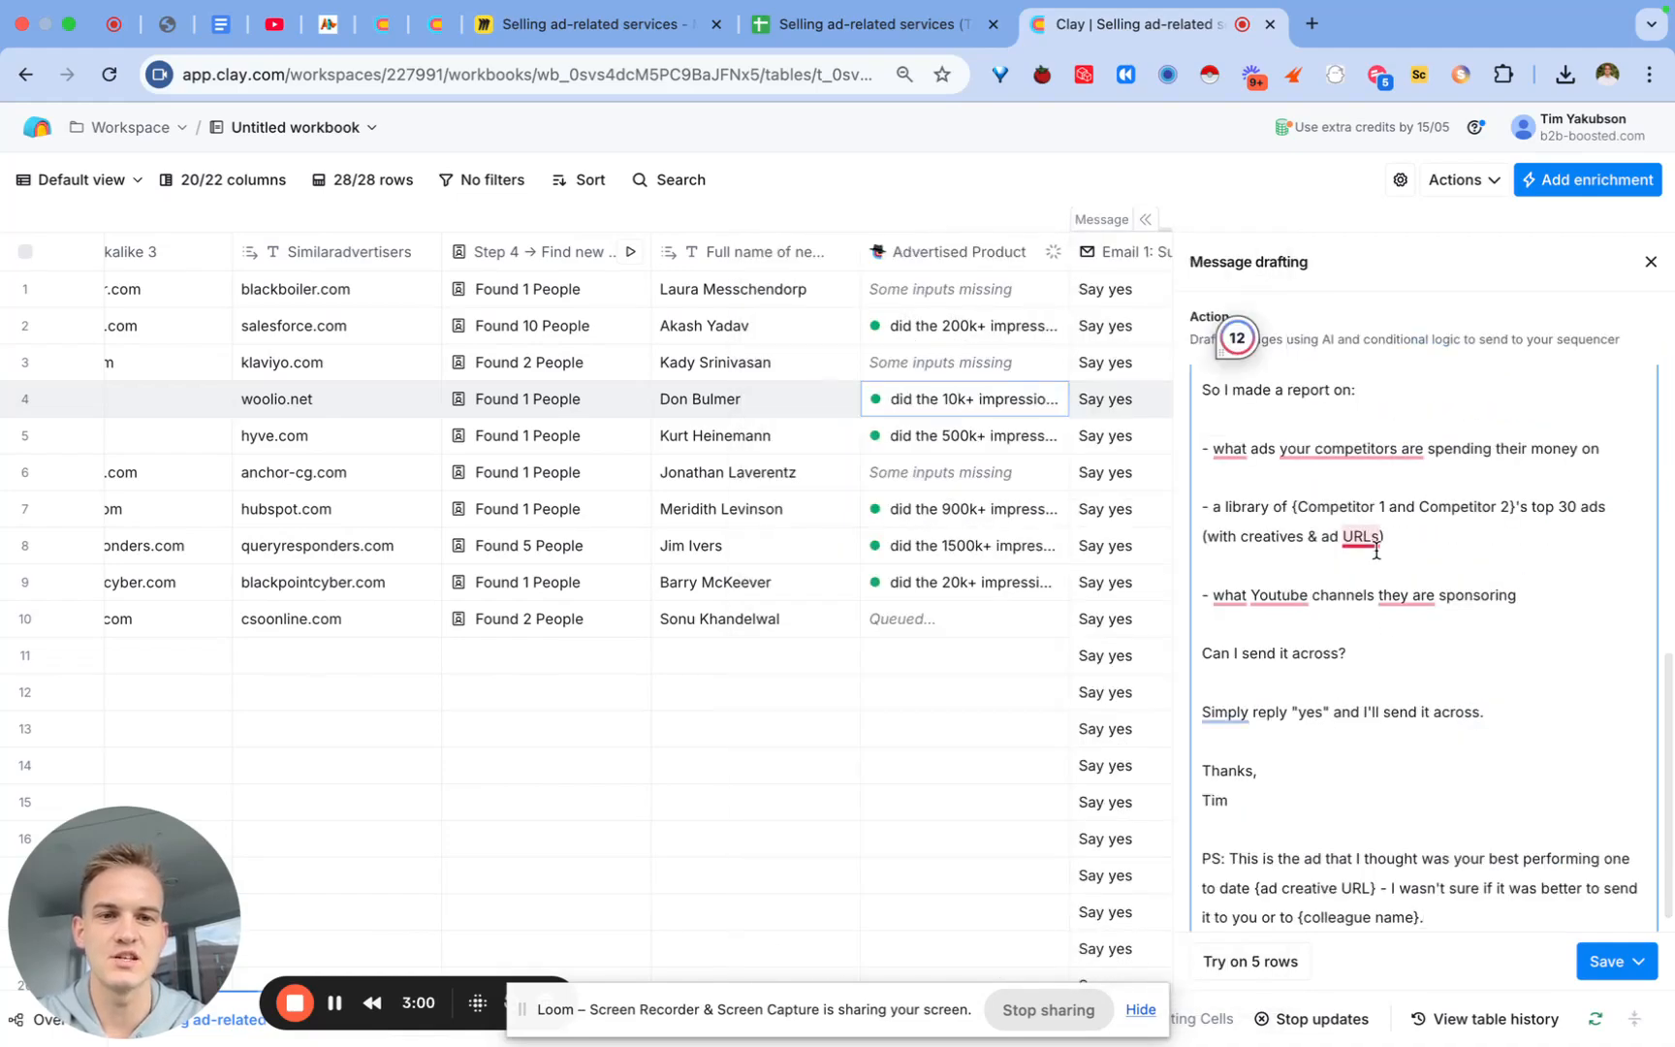
Step: Save the updated Email 1 message without running it and scroll back left
scroll(1366, 581, "up", 5)
mouse_move(1331, 785)
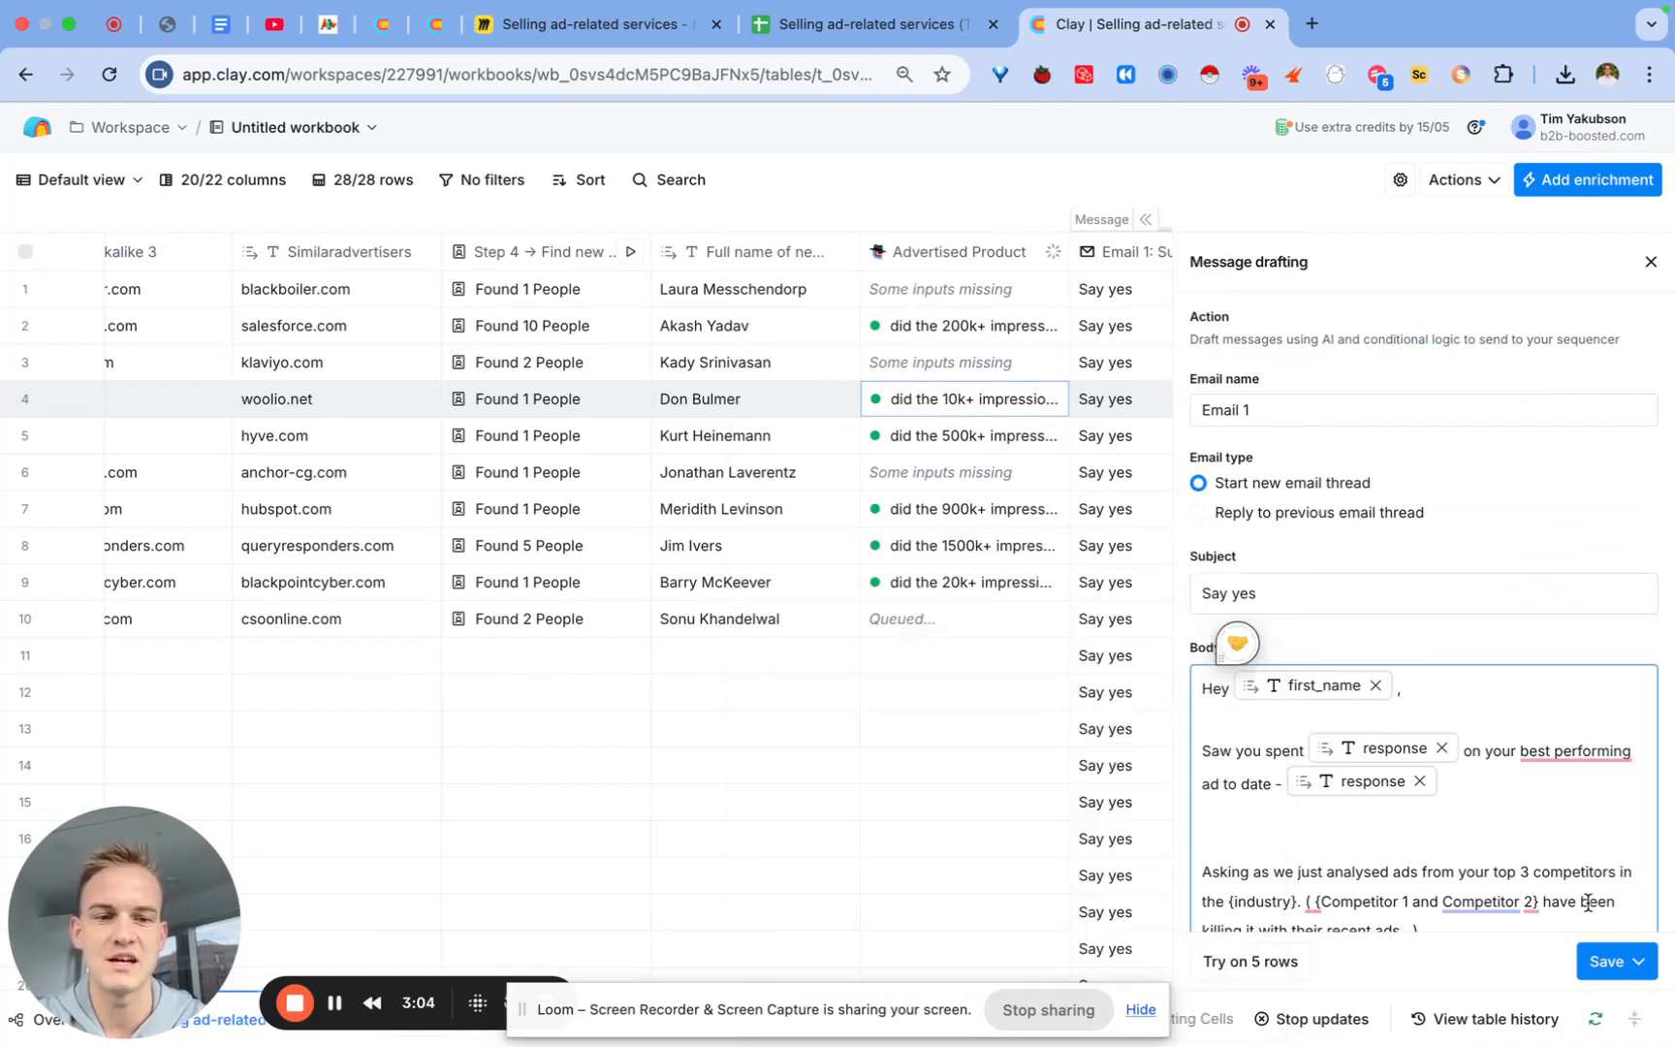
scroll(1586, 901, "down", 5)
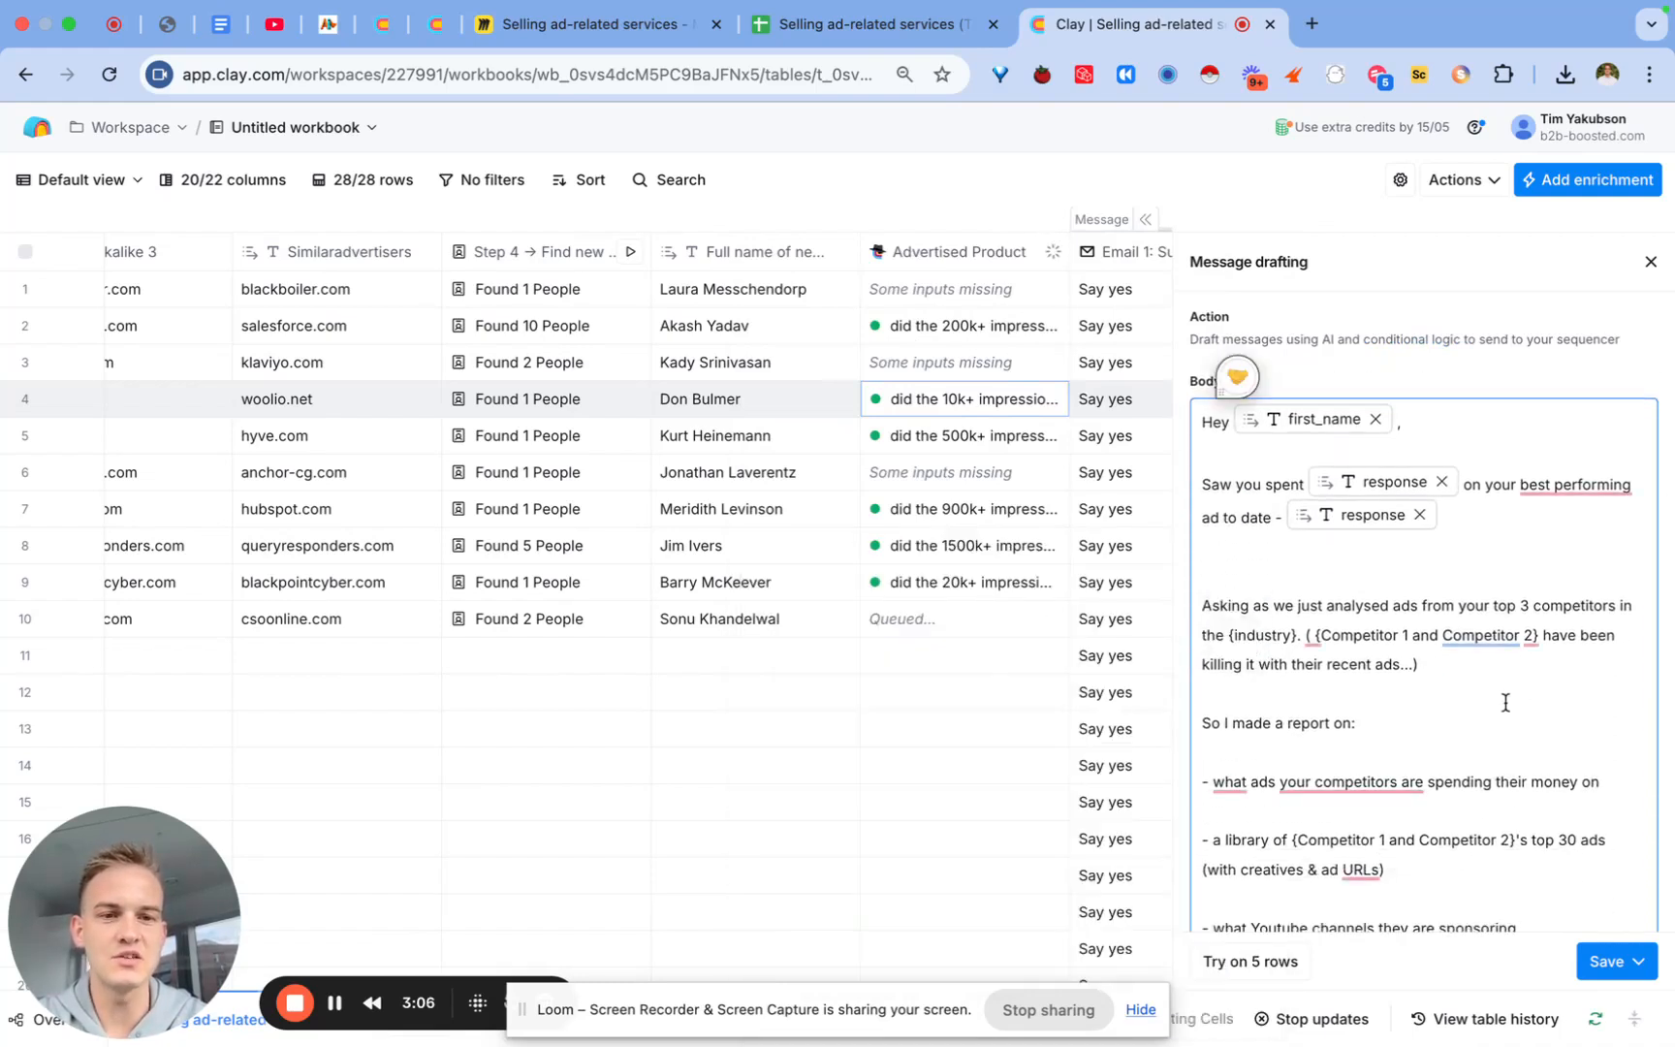
left_click(1613, 961)
left_click(1531, 915)
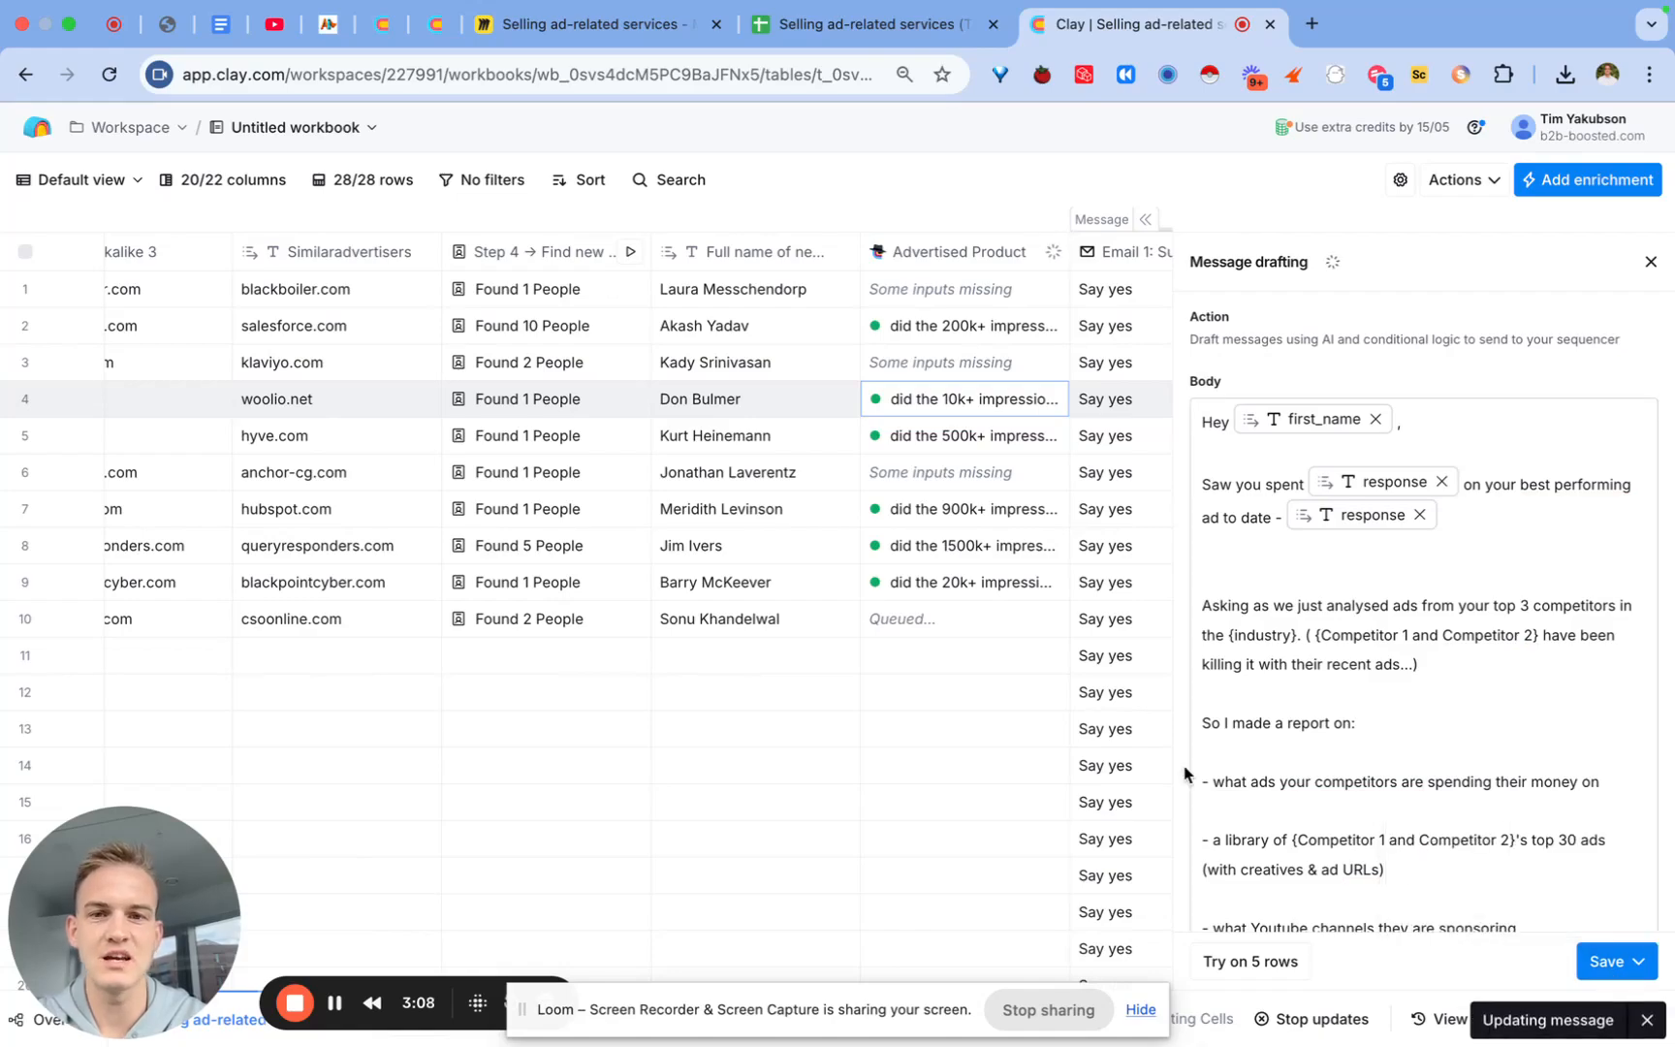
scroll(780, 583, "left", 15)
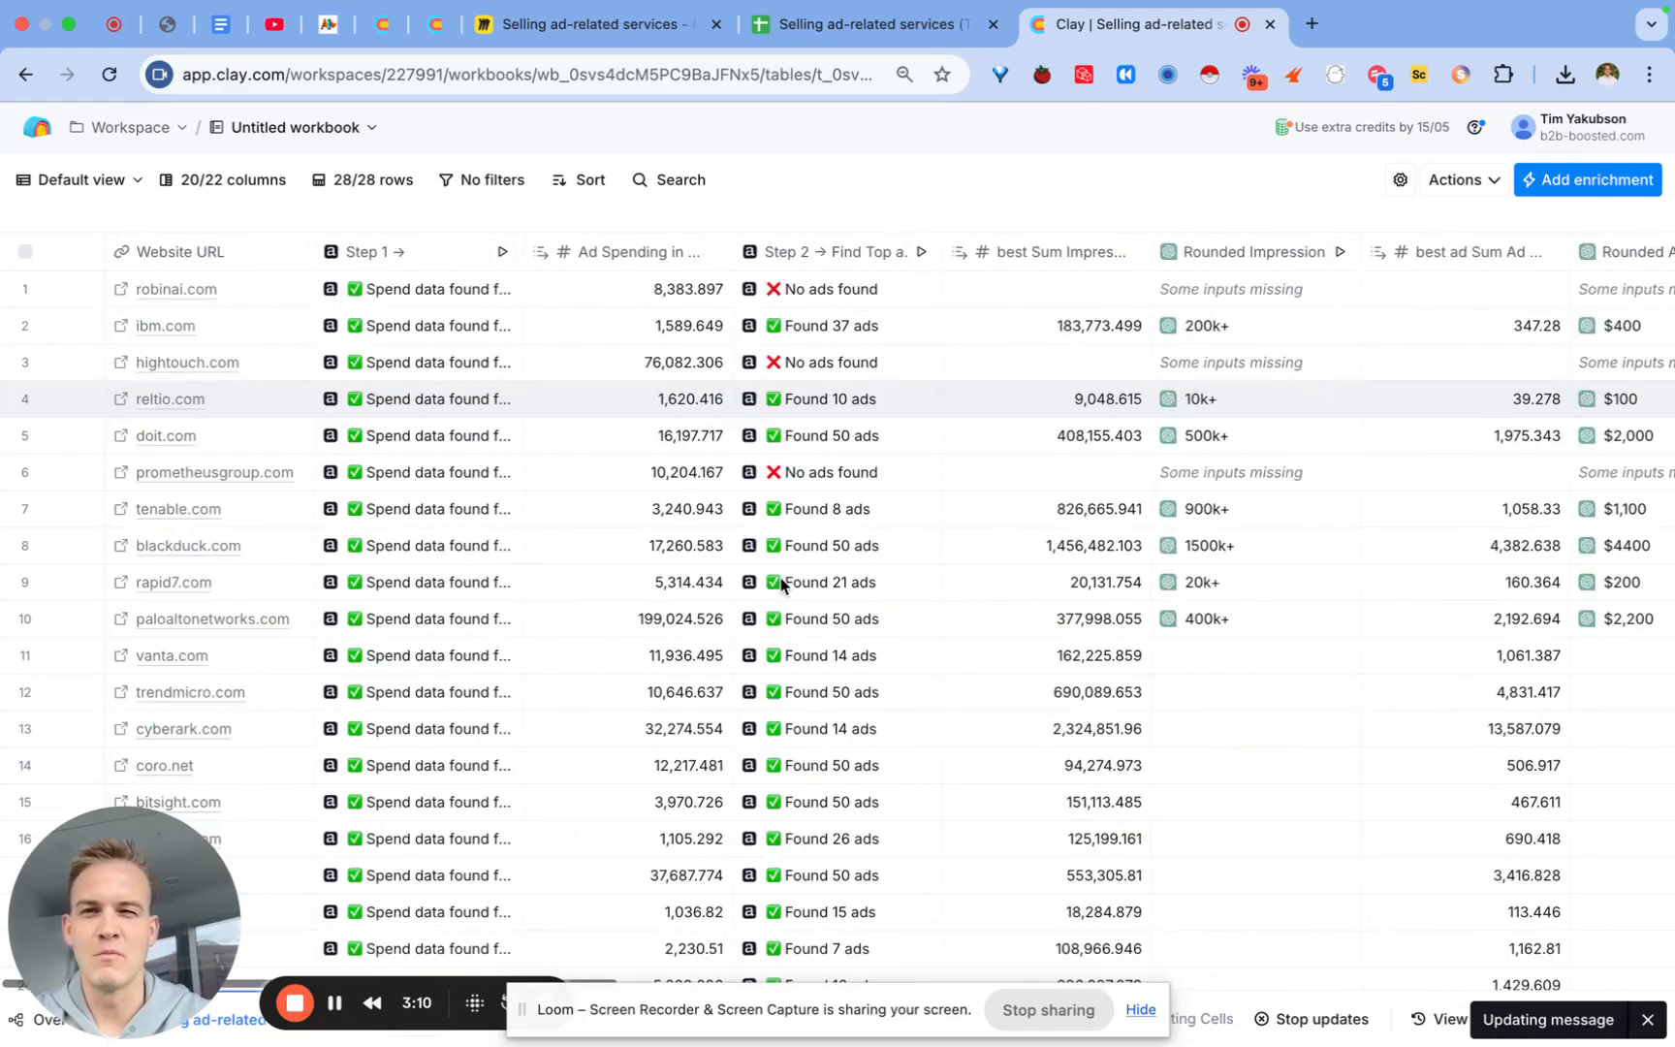
Step: Rename the Step 1 spend-data column, ending its name with 'a spend'
left_click(398, 253)
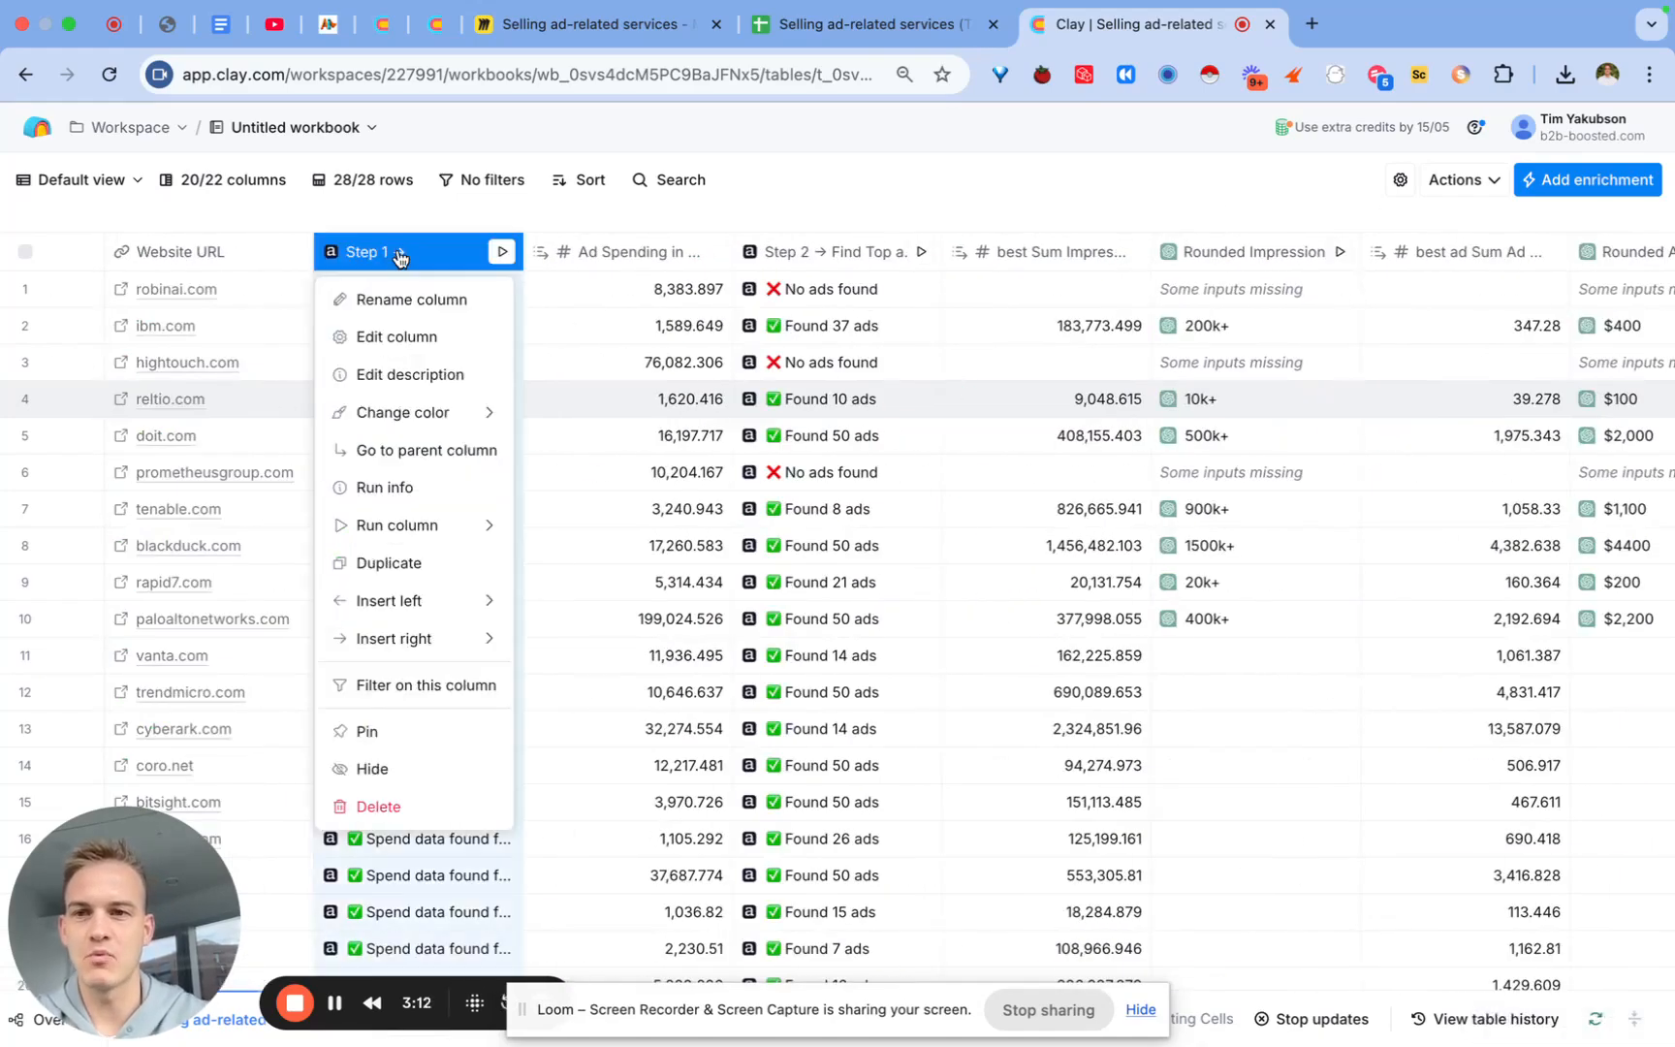
left_click(402, 310)
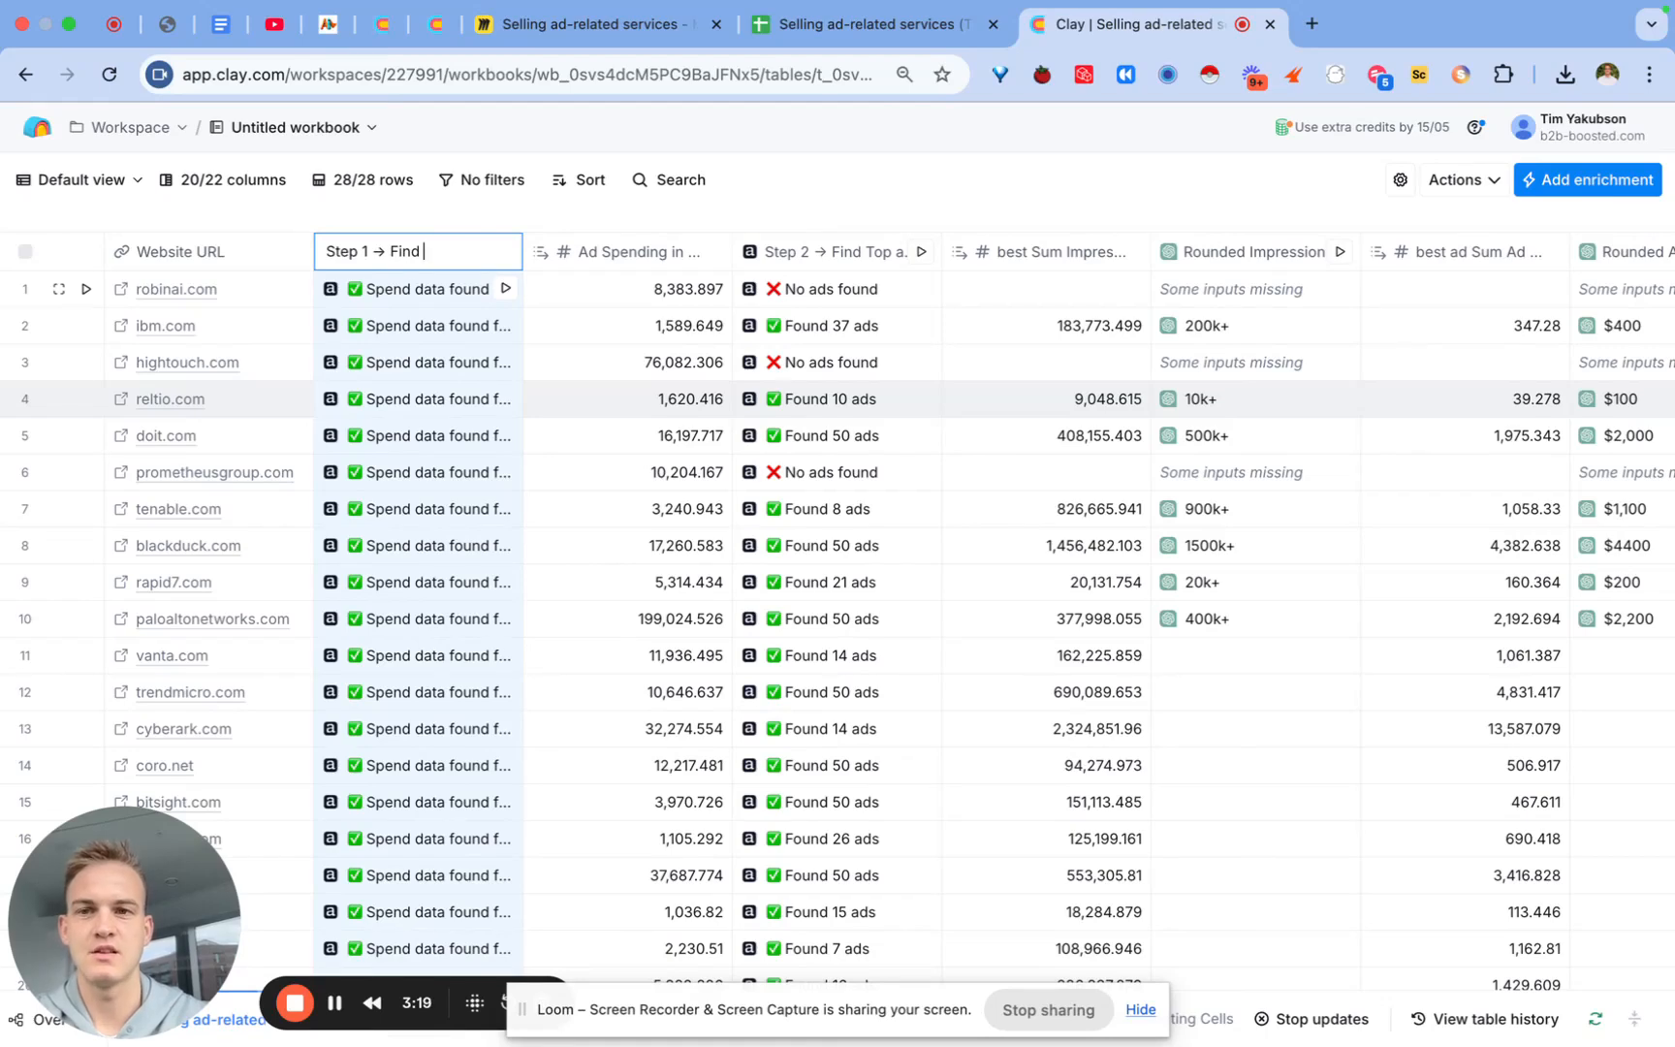
type("a spend")
key("Return")
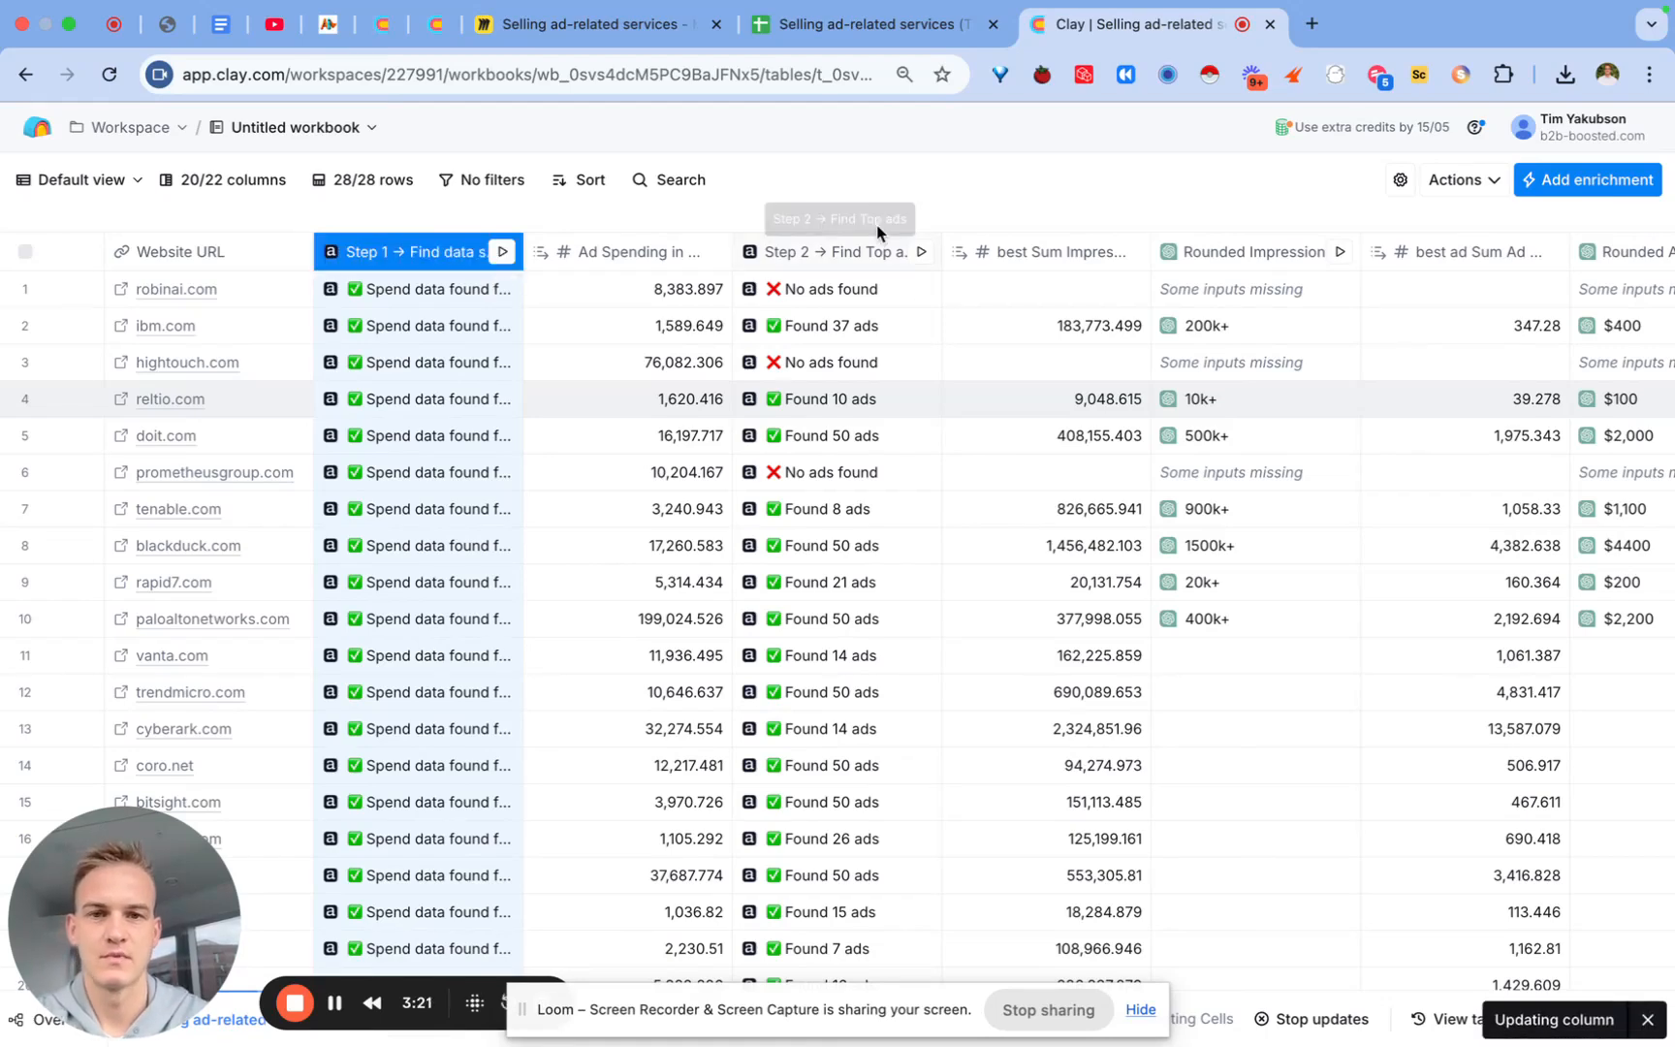
Step: Rename the Rounded Impressions column to a 'Step 3 → Round up' impressions name
scroll(1009, 306, "right", 3)
left_click(1022, 259)
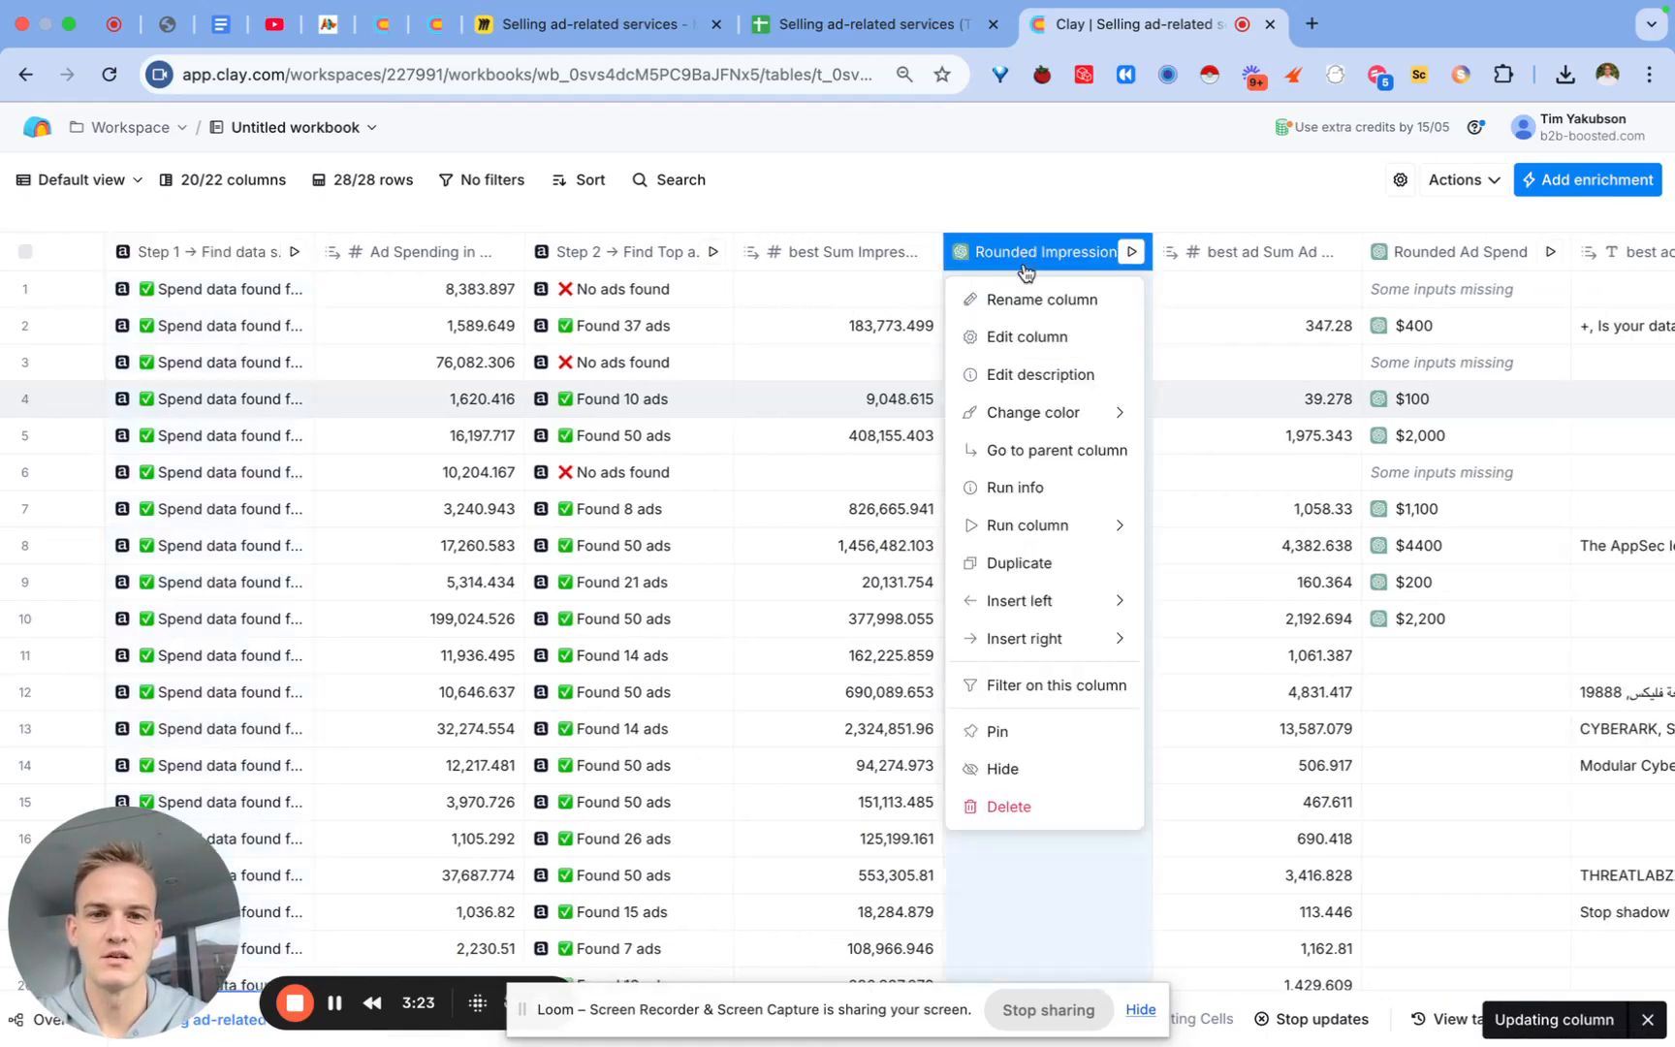
scroll(969, 291, "right", 3)
left_click(869, 302)
type("Round up ads im")
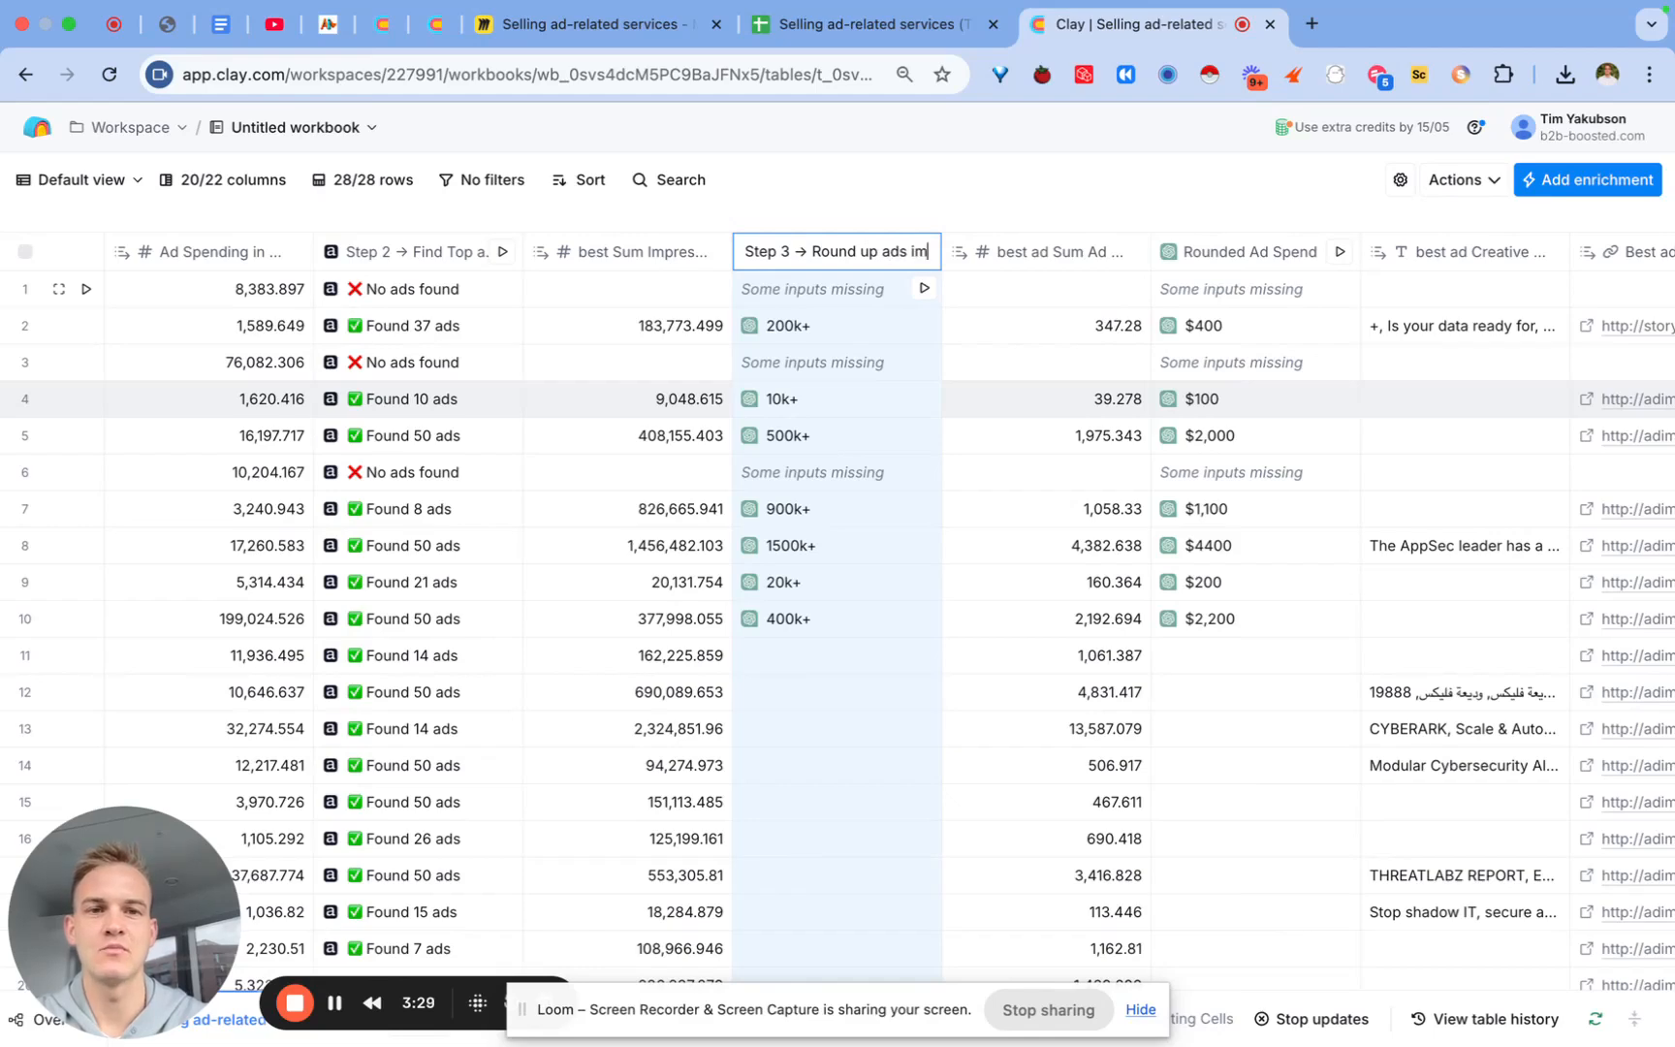
type("pressions")
key("Return")
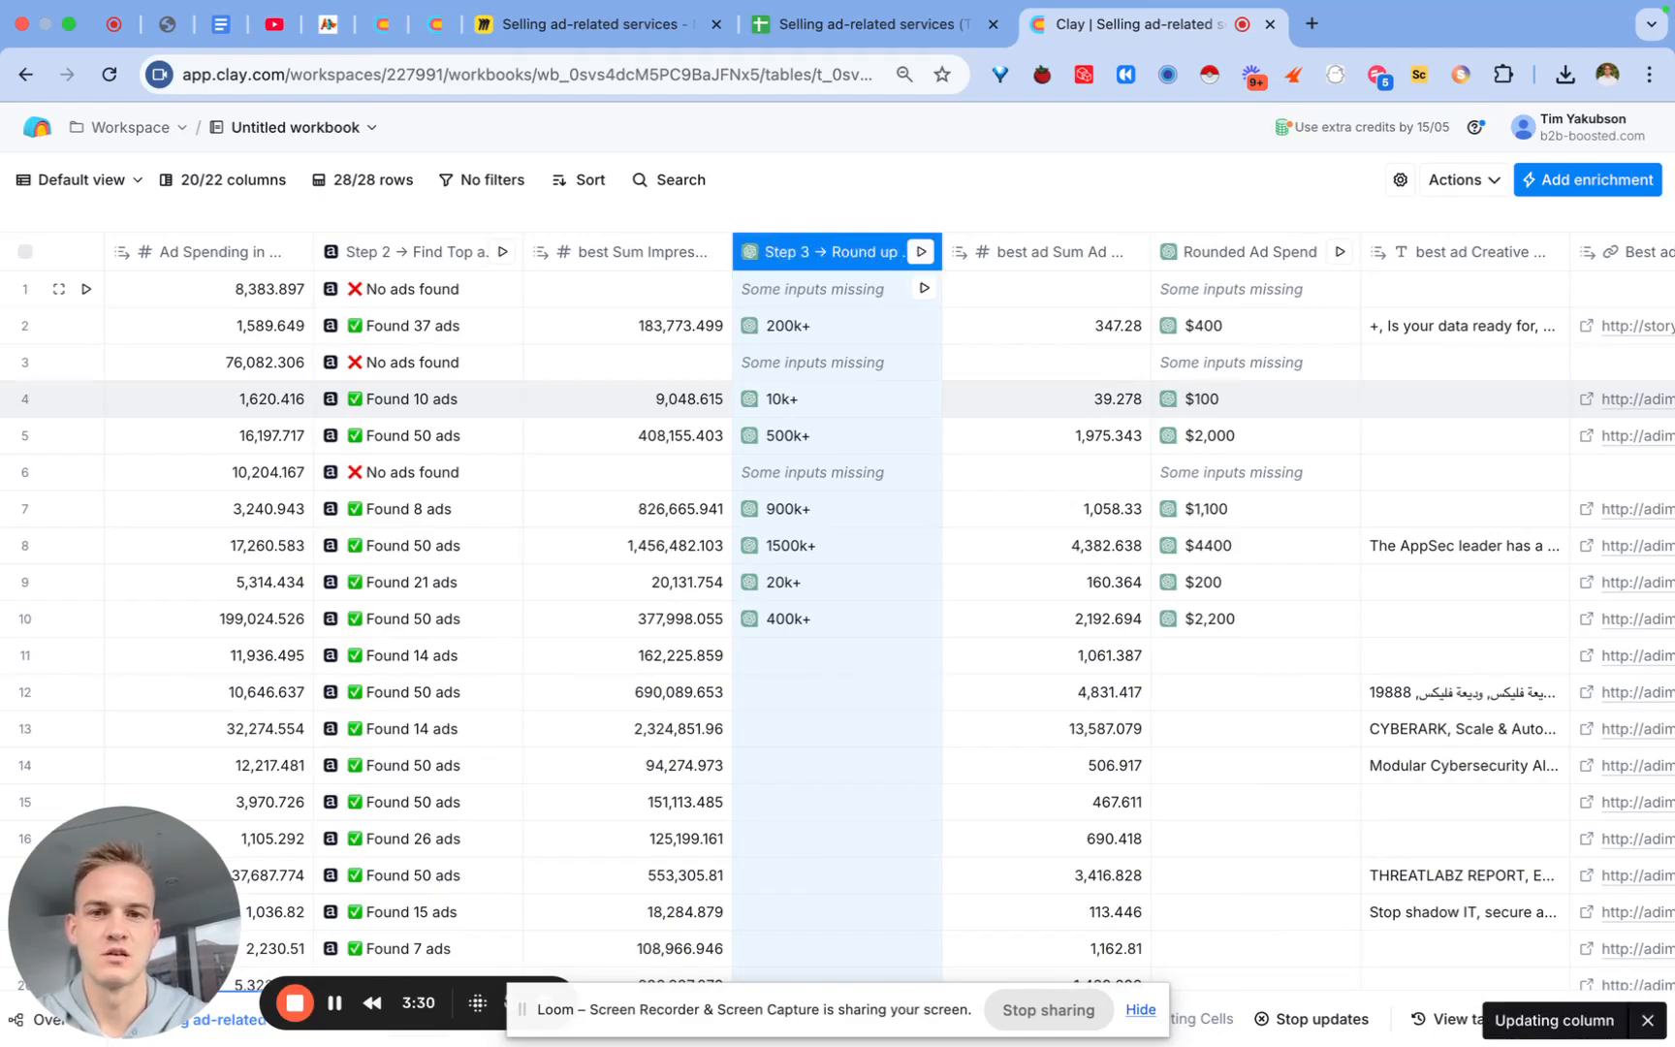
Step: Rename the Rounded Ad Spend column to 'Step 4 → Round up #1 ad spend'
left_click(1261, 261)
scroll(1260, 291, "right", 3)
left_click(804, 299)
type("Ste")
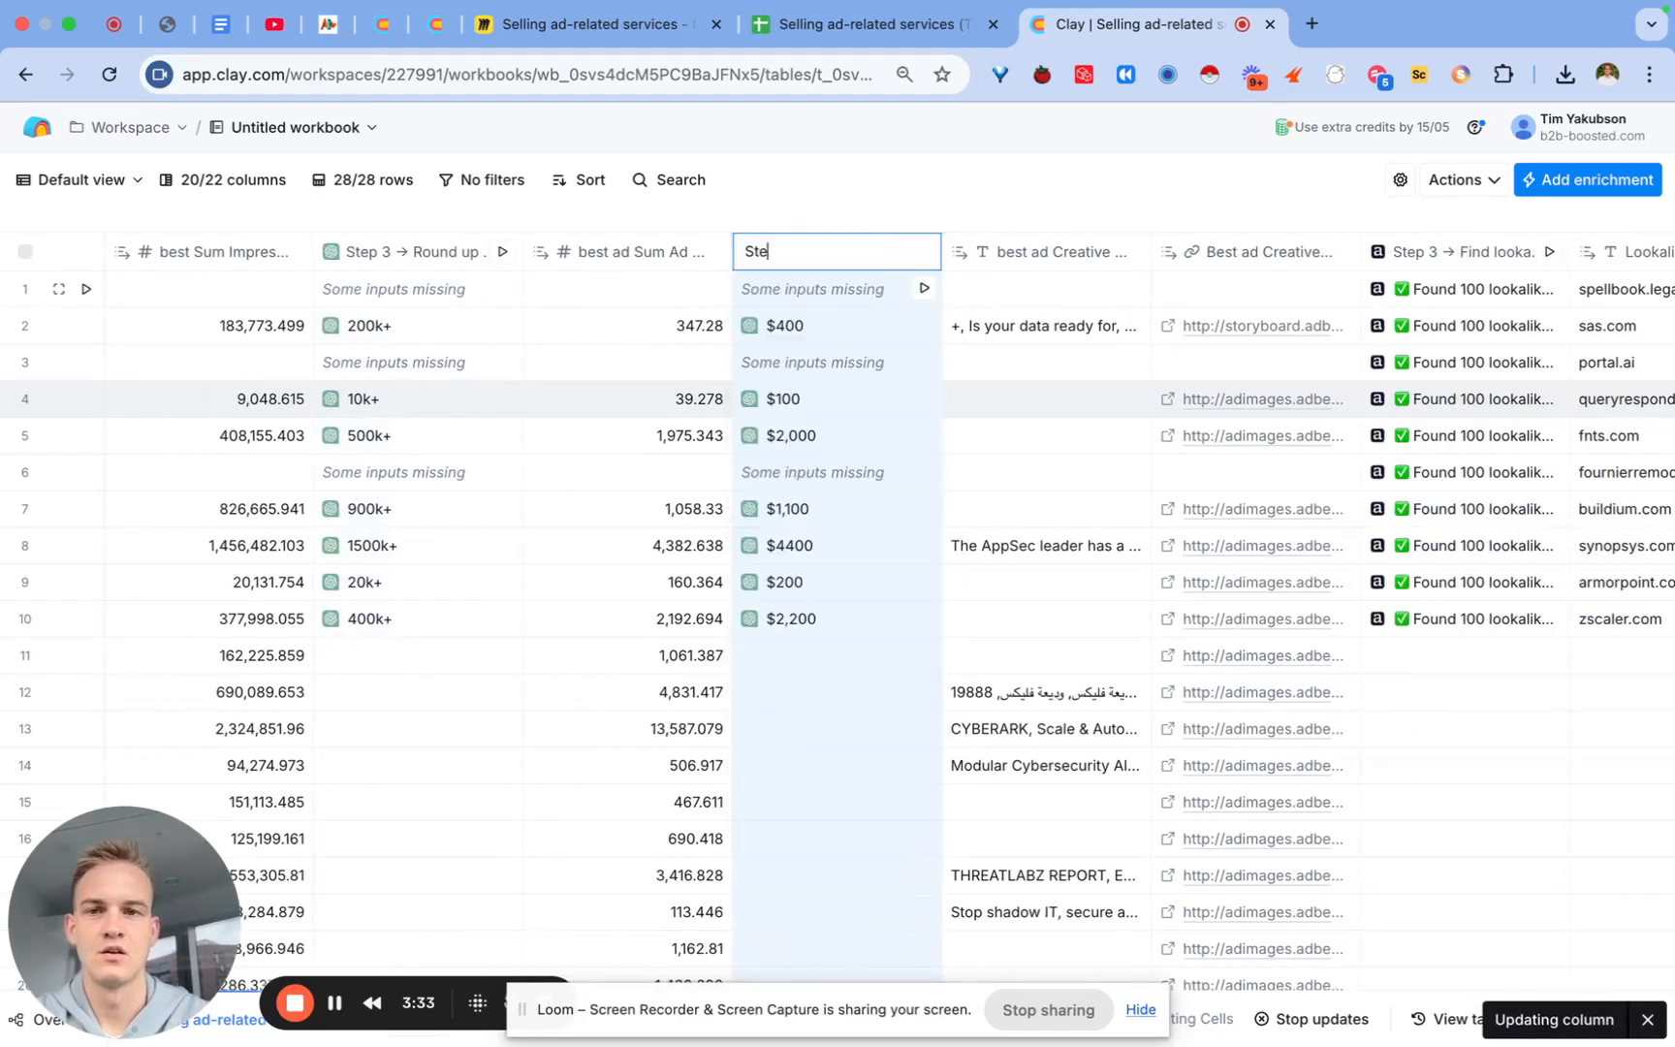
type("p 4 → Round up #1 a")
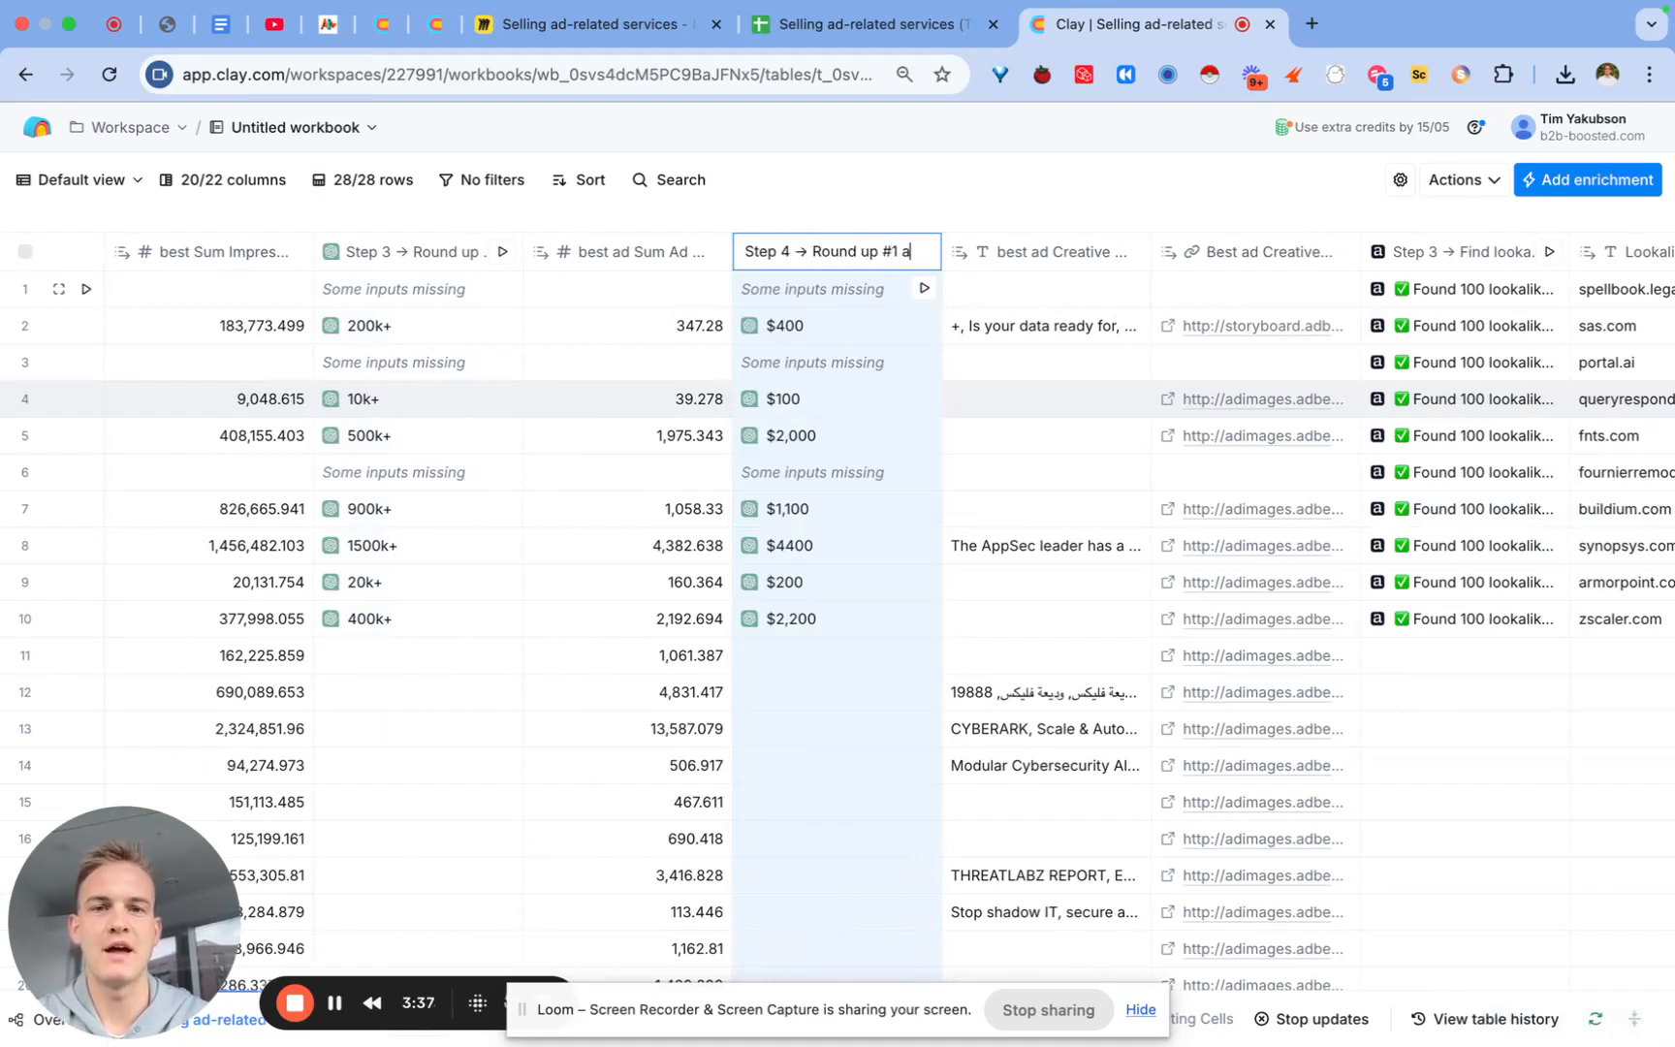
type("d spend")
key("Return")
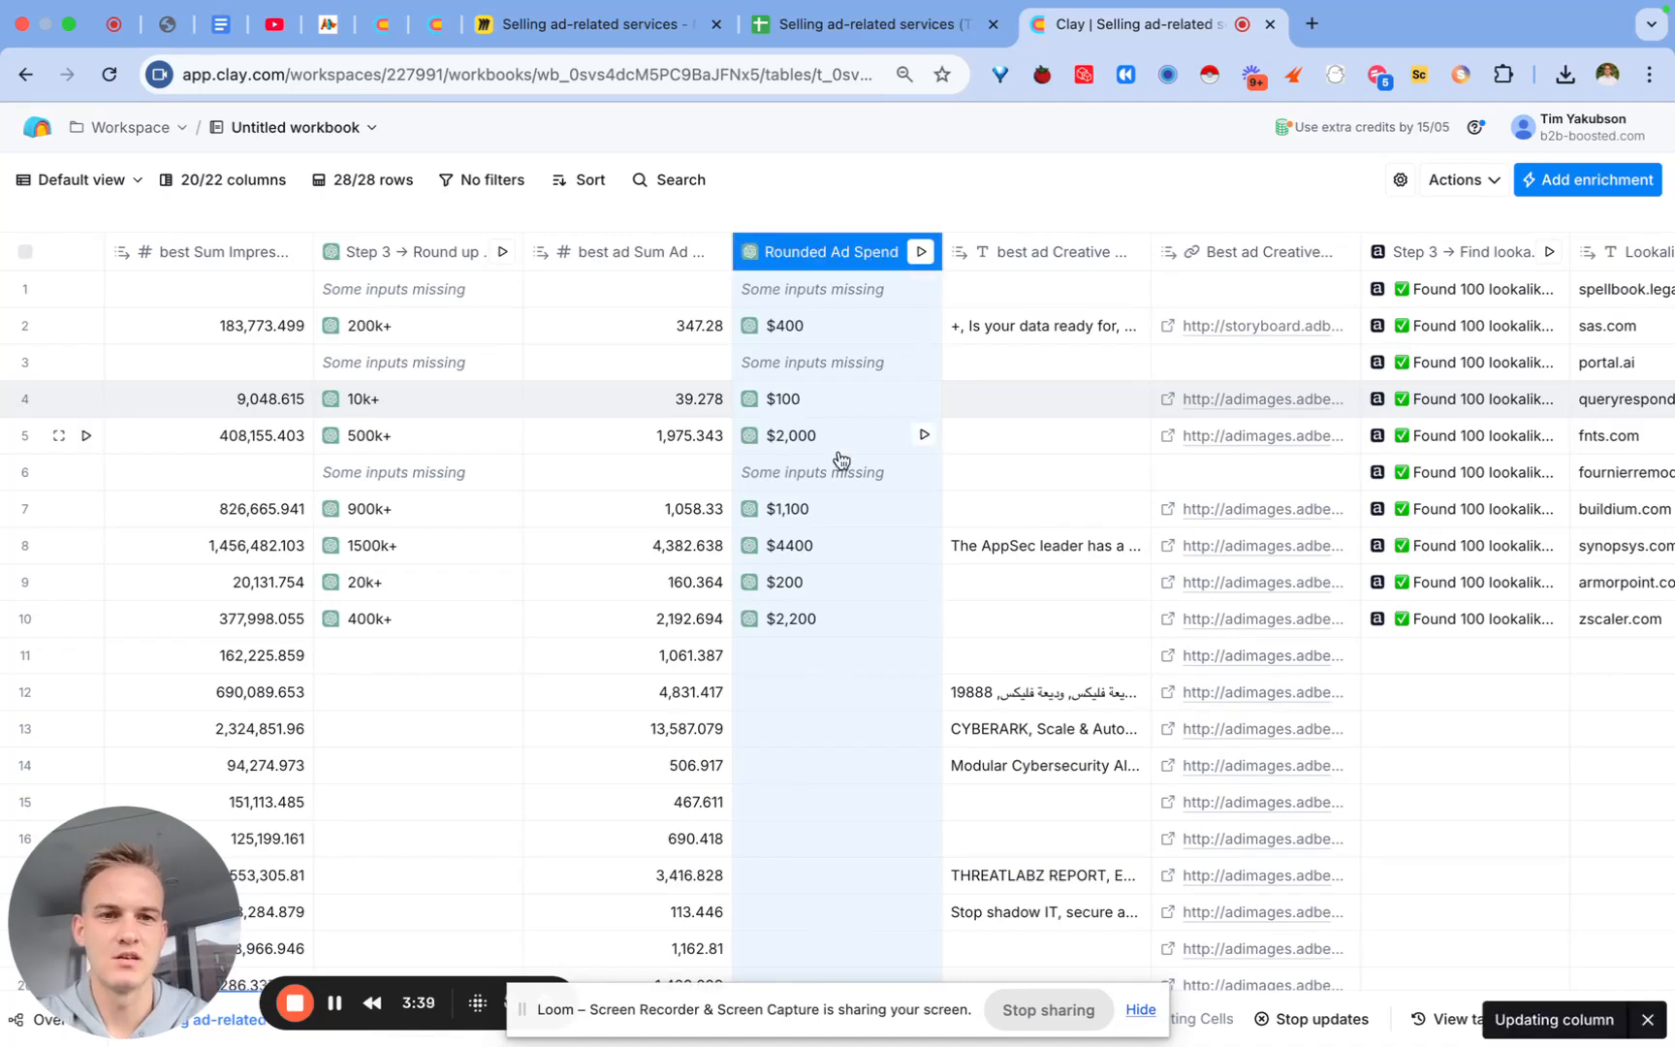
scroll(843, 446, "right", 5)
Step: Rename the Find lookalike companies column to Step 5
left_click(964, 251)
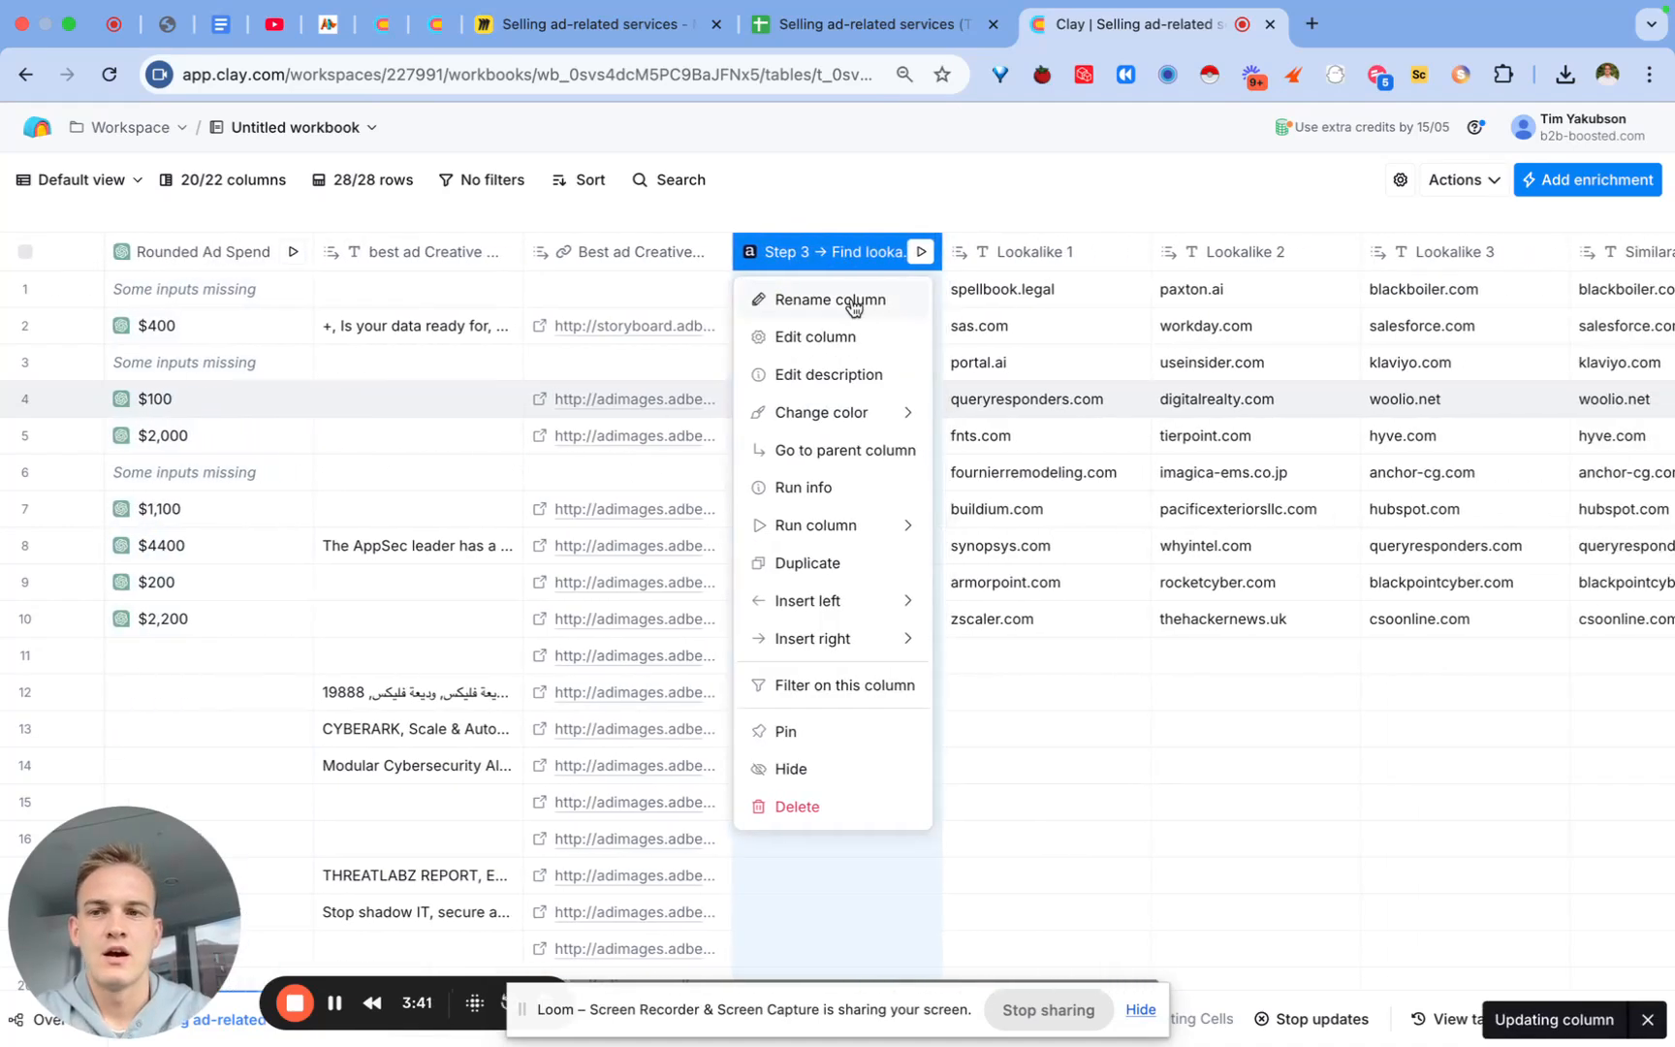
left_click(852, 299)
type("Step")
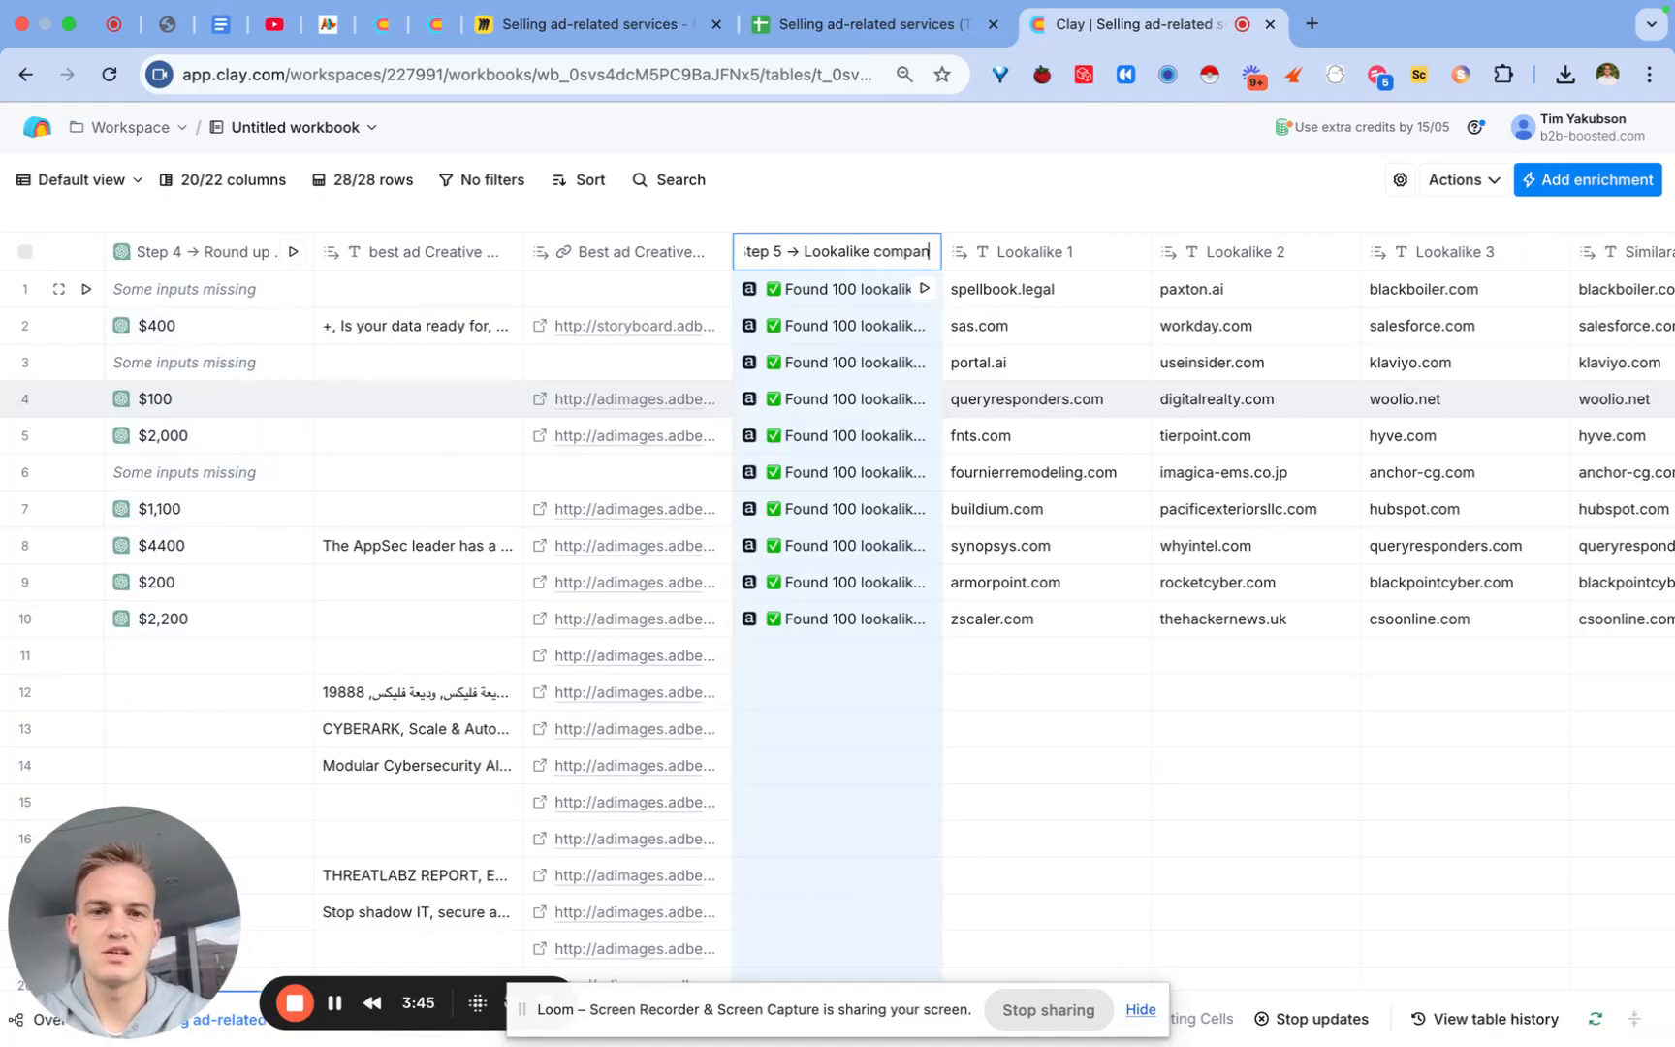
type("ed")
key("Return")
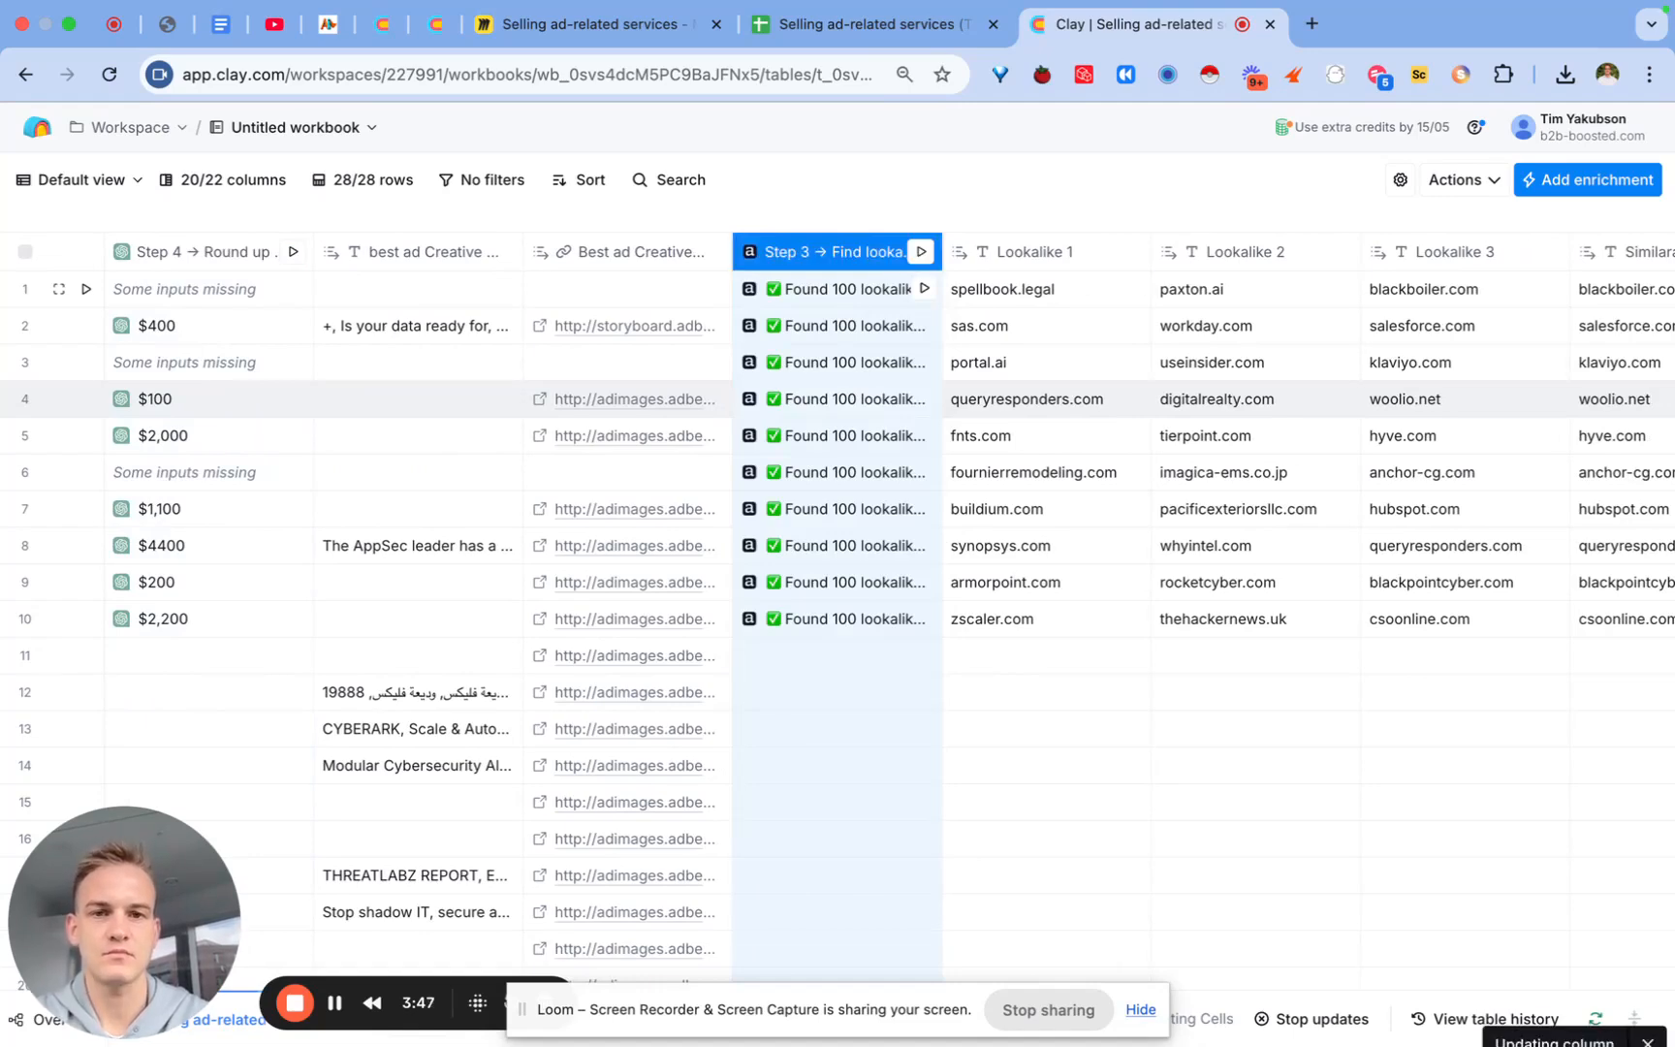
Step: Change the Find new employees column's step number to 6
scroll(896, 545, "right", 5)
scroll(900, 542, "right", 3)
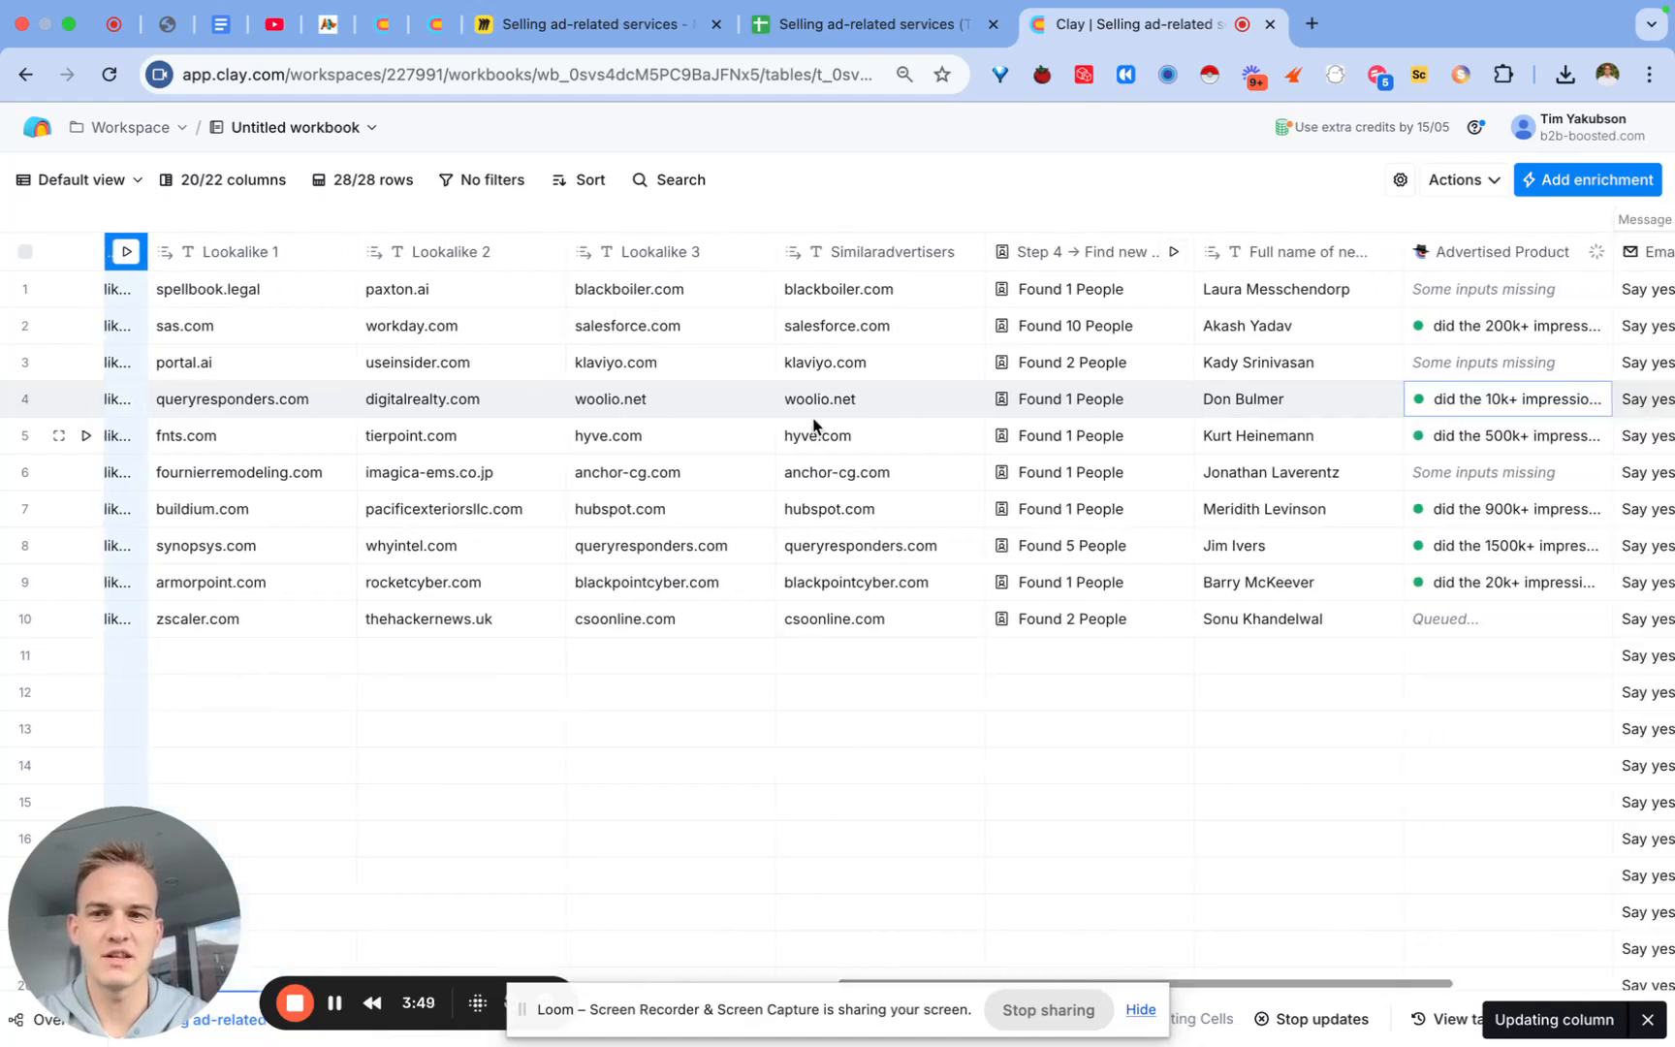
scroll(814, 427, "left", 5)
scroll(969, 436, "right", 4)
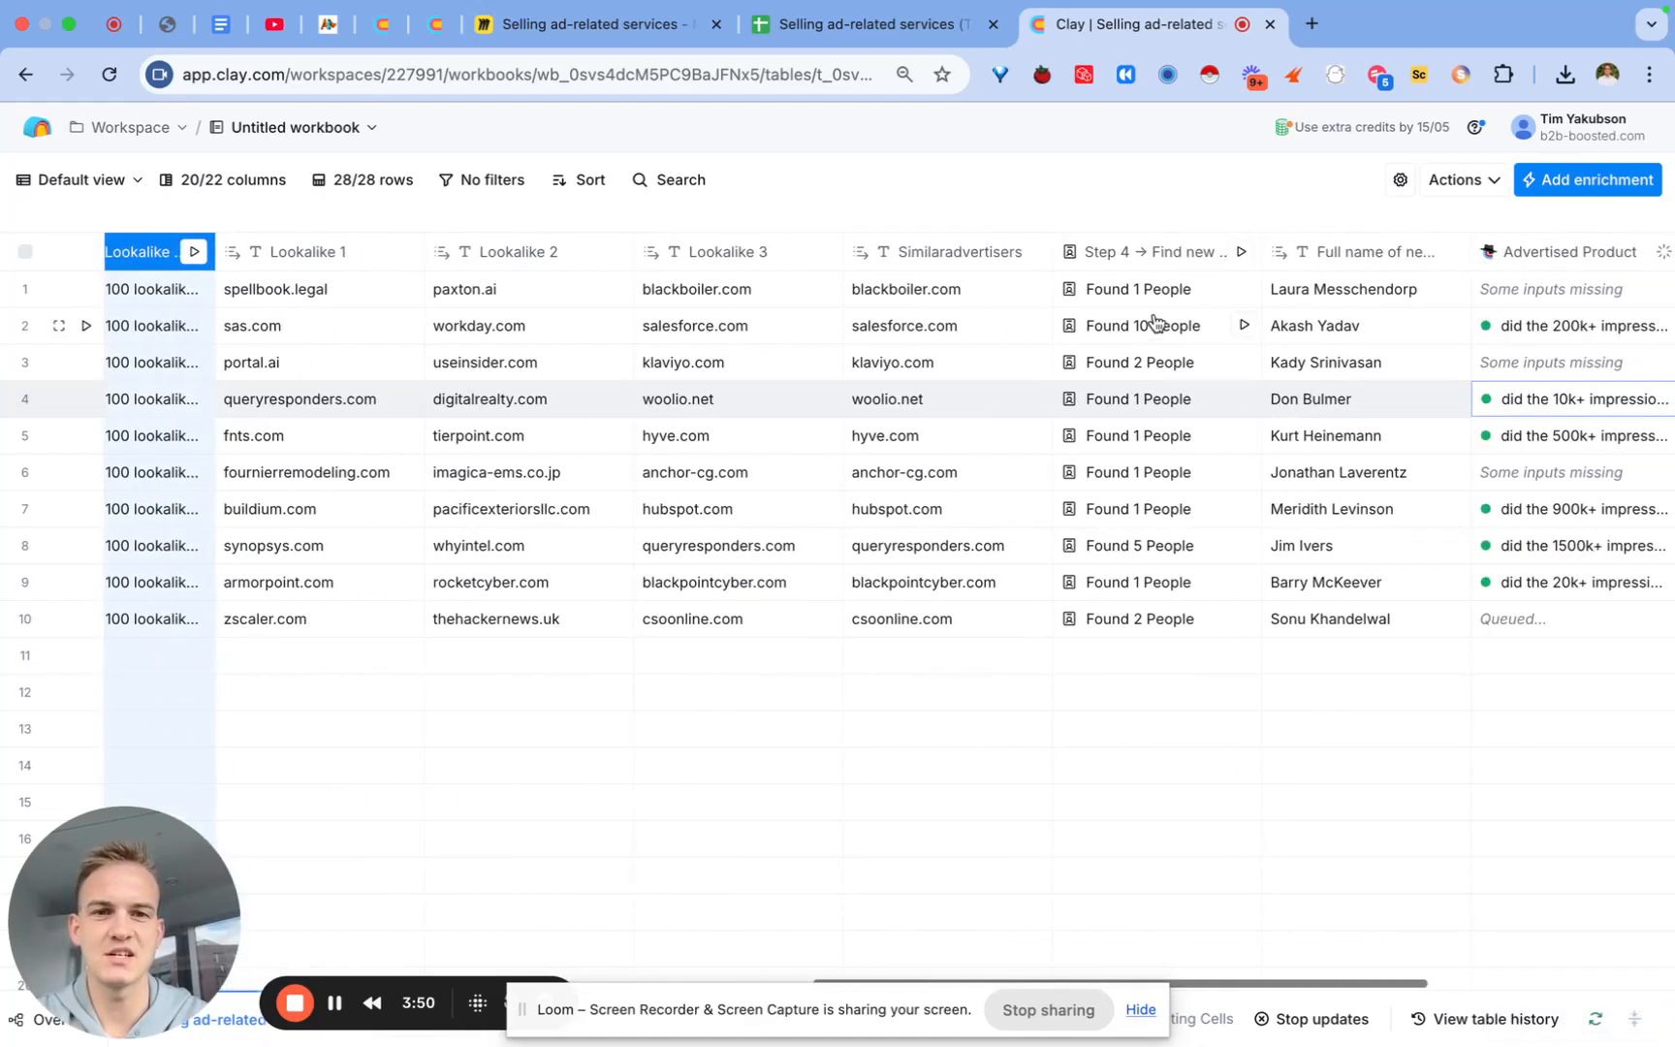
left_click(1153, 252)
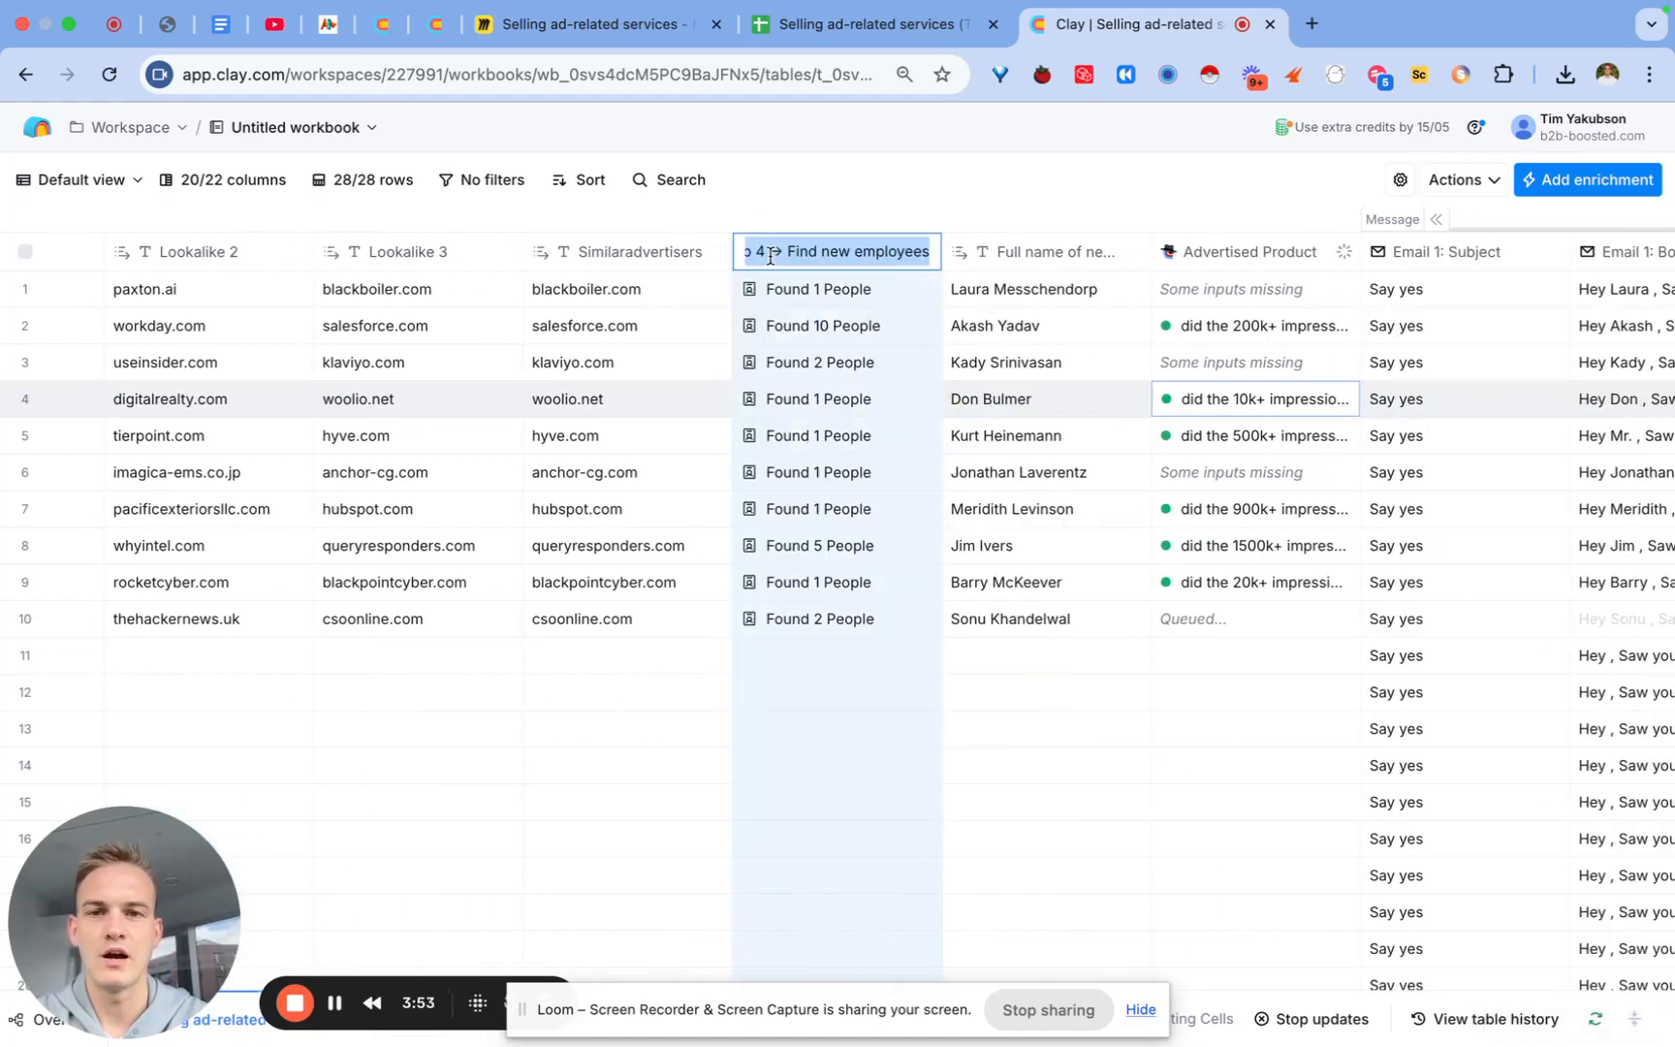
left_click(764, 252)
type("6")
key("Return")
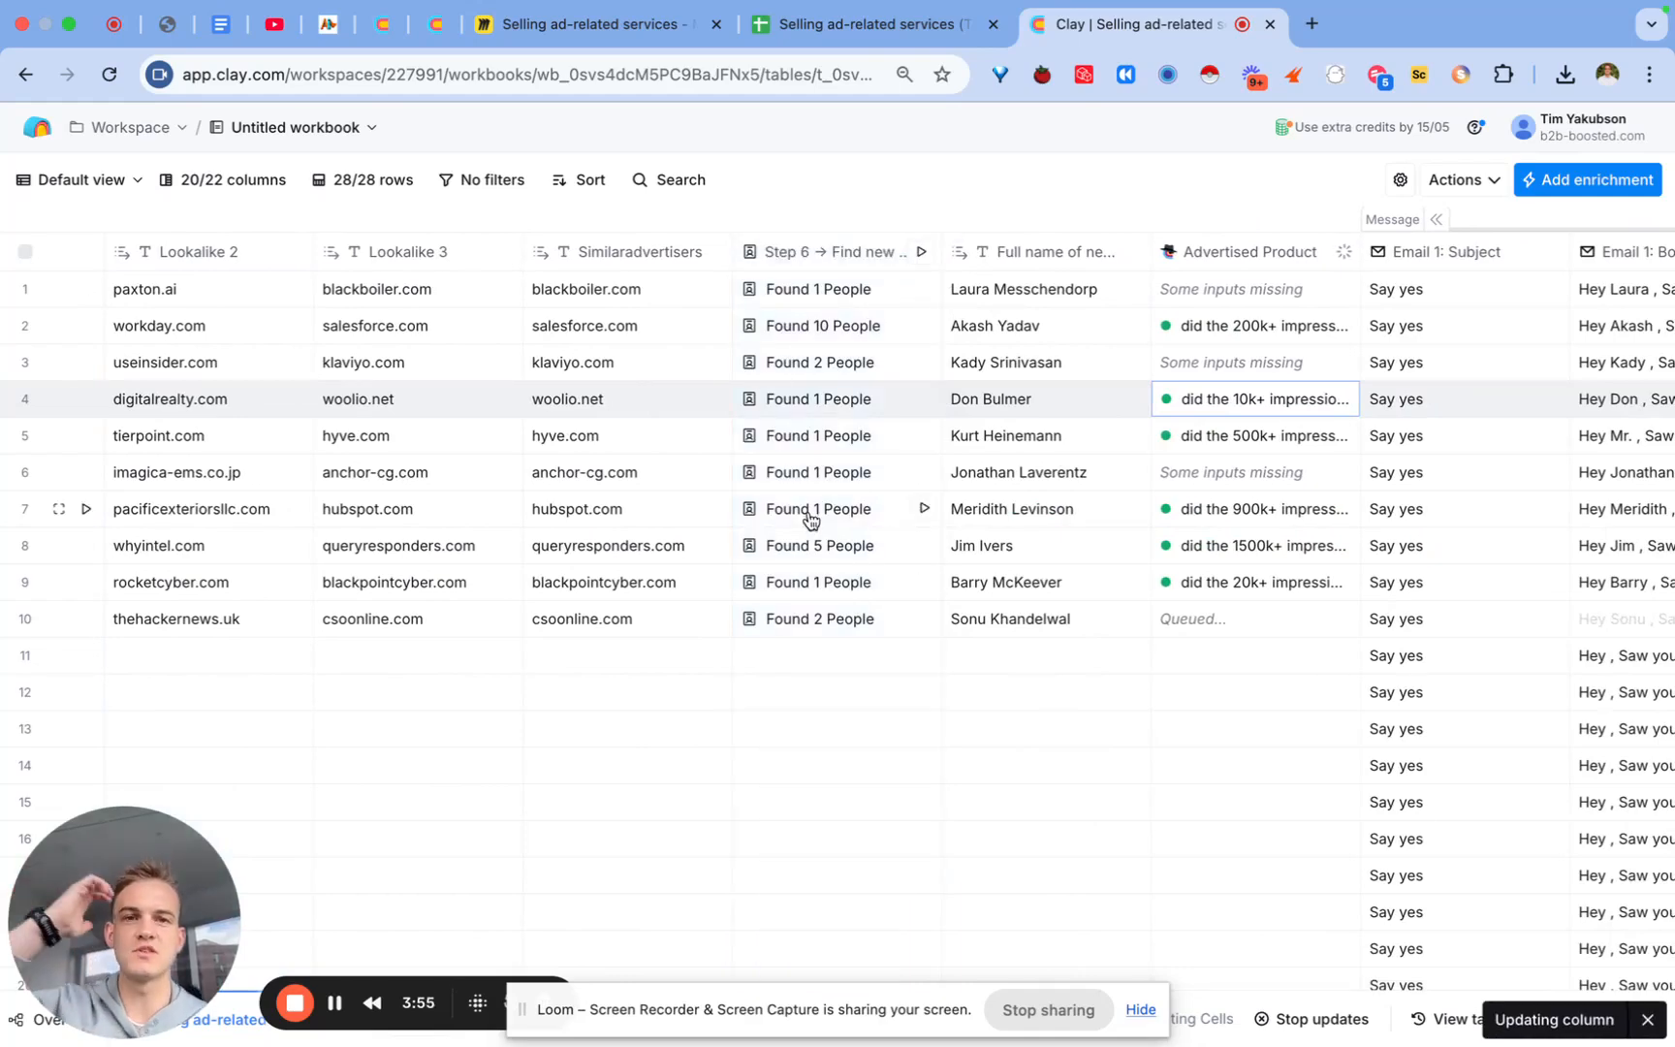
Step: Rename the Advertised Product column to 'Step 7 → generate se…'
scroll(812, 520, "right", 1)
left_click(1244, 252)
left_click(960, 299)
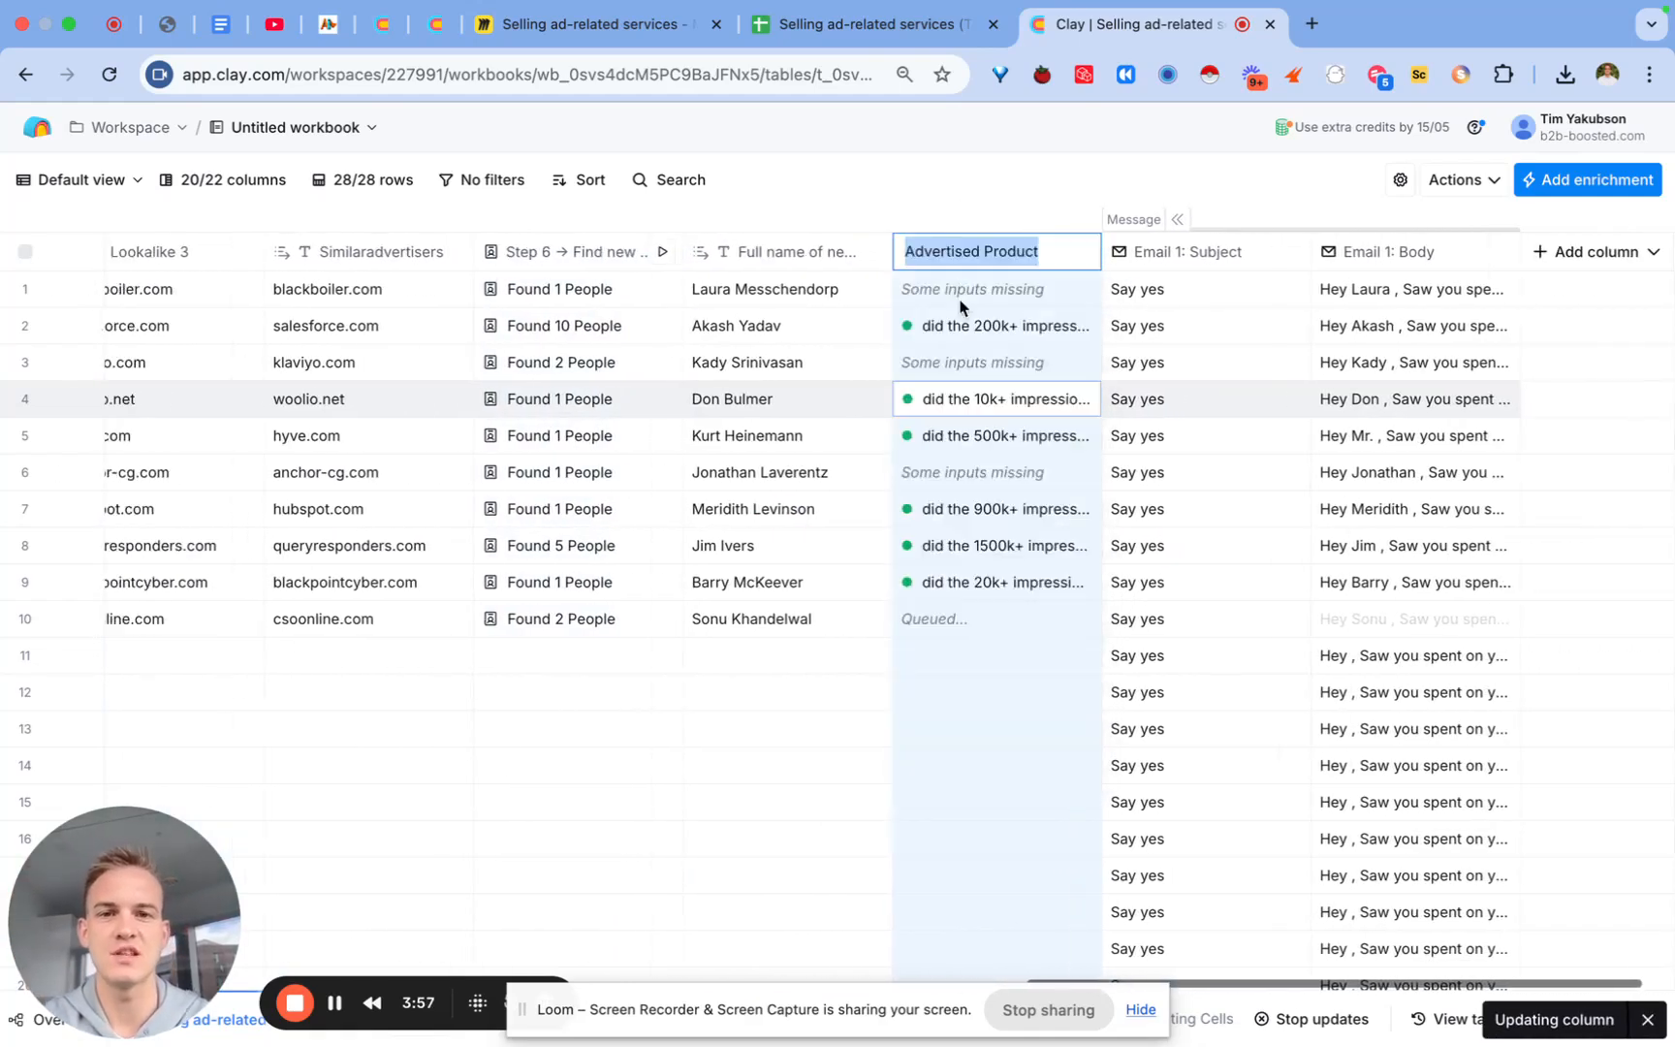
type("Step 7")
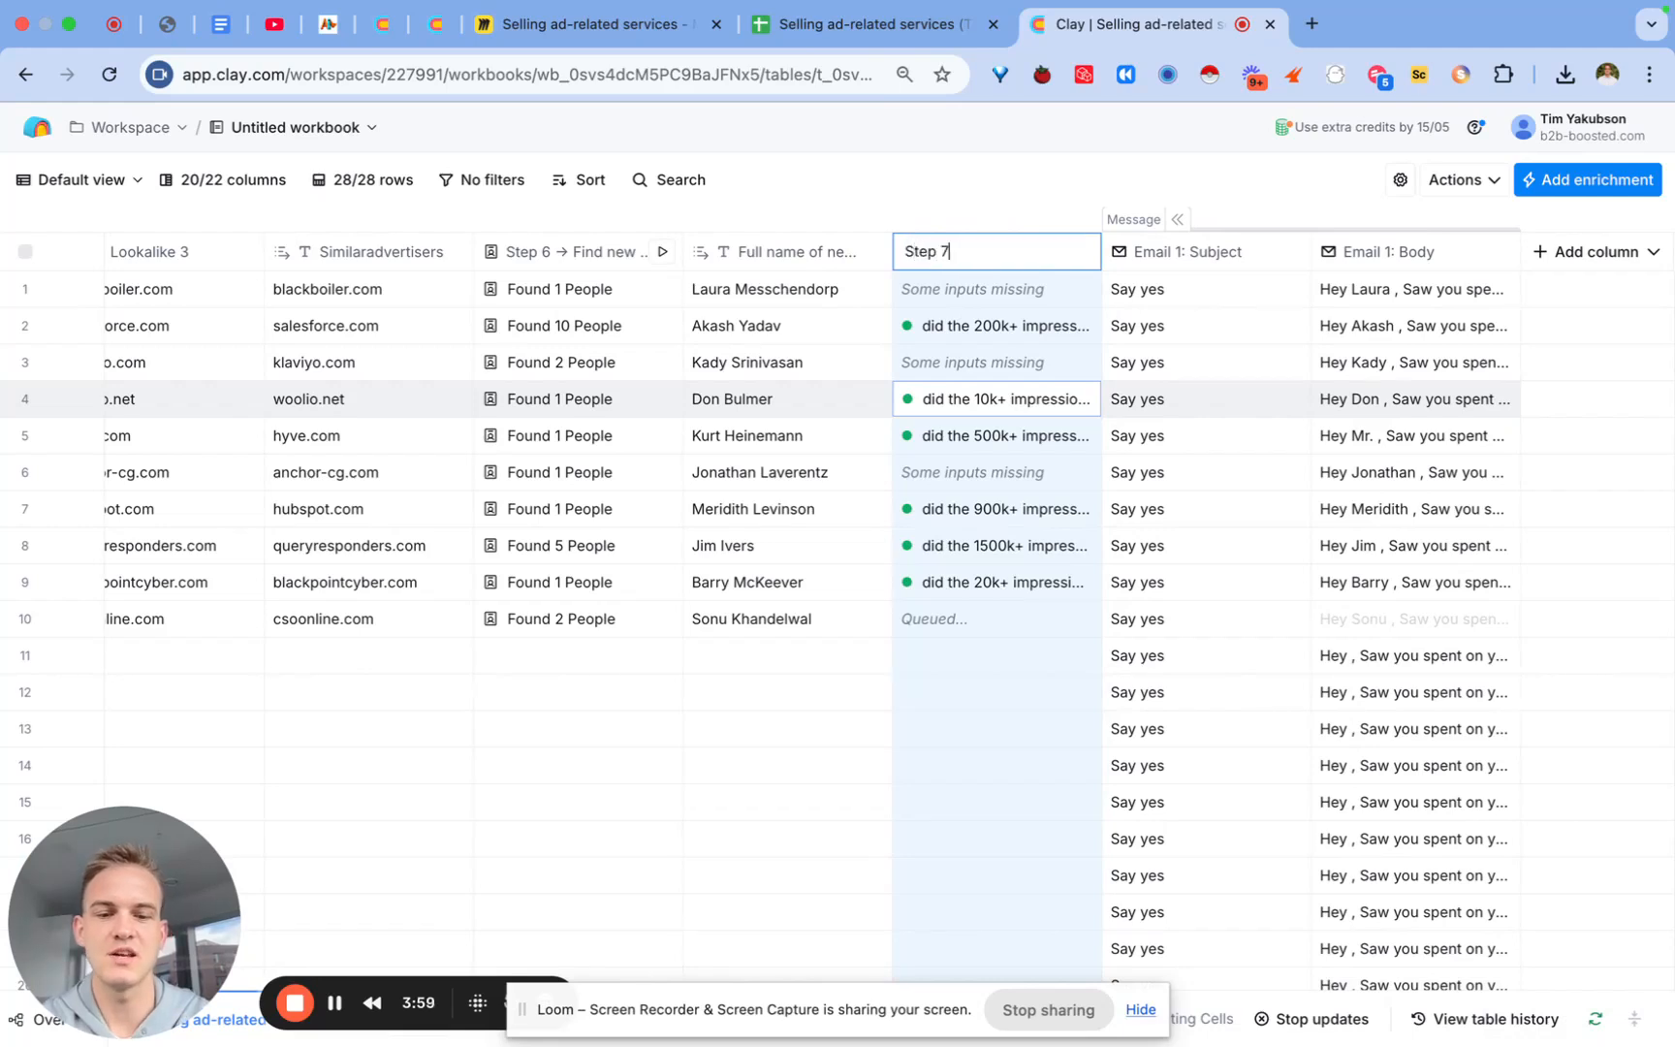
type(" → generate")
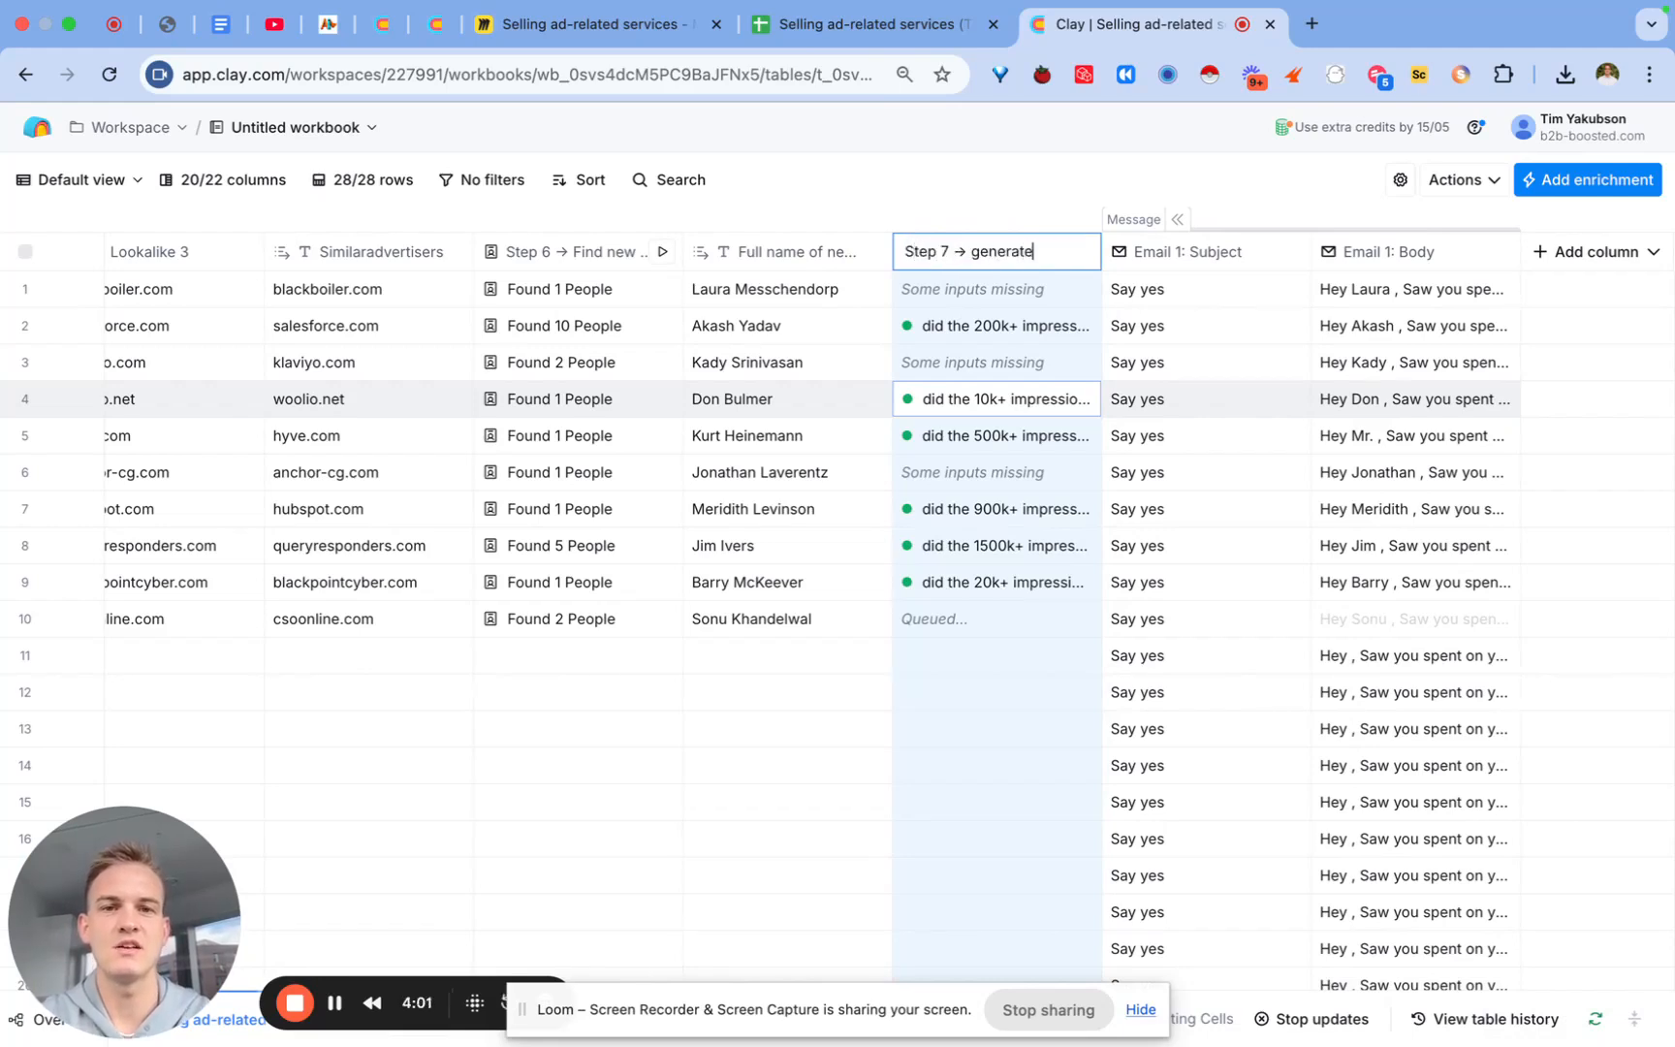
type(" sente")
key("Return")
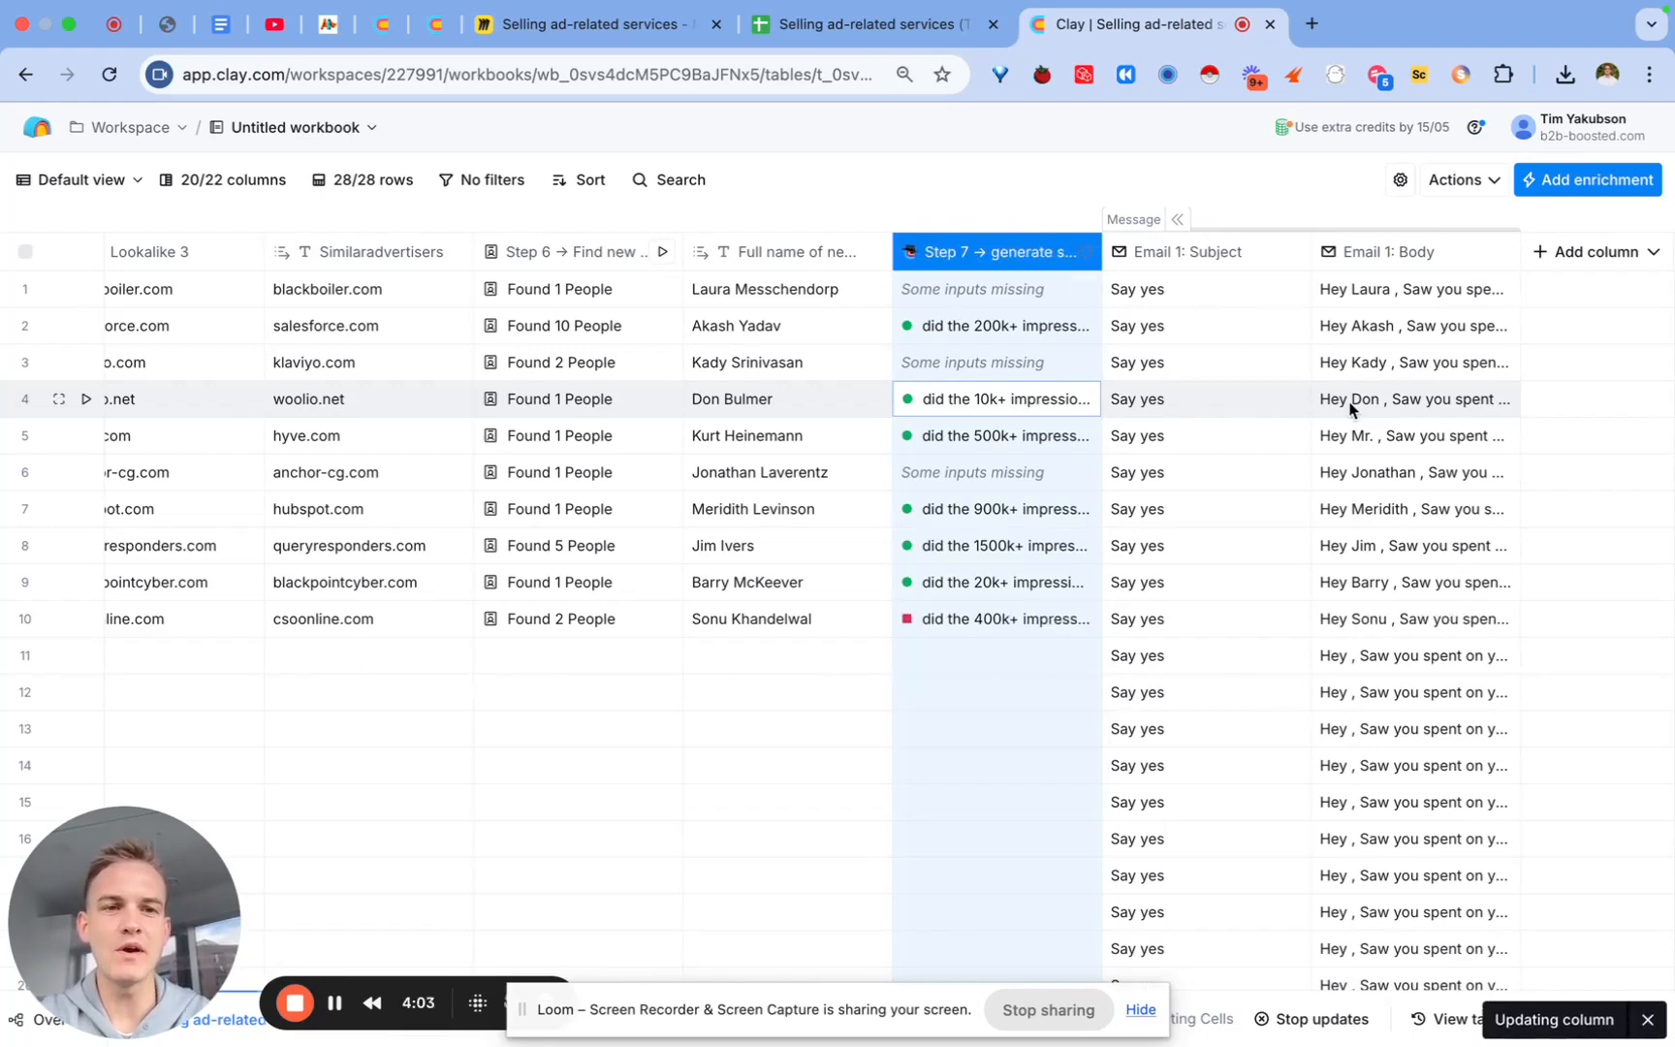
Step: Open the Email 1: Body editor and select the competitor placeholder
left_click(1379, 366)
left_click(1390, 252)
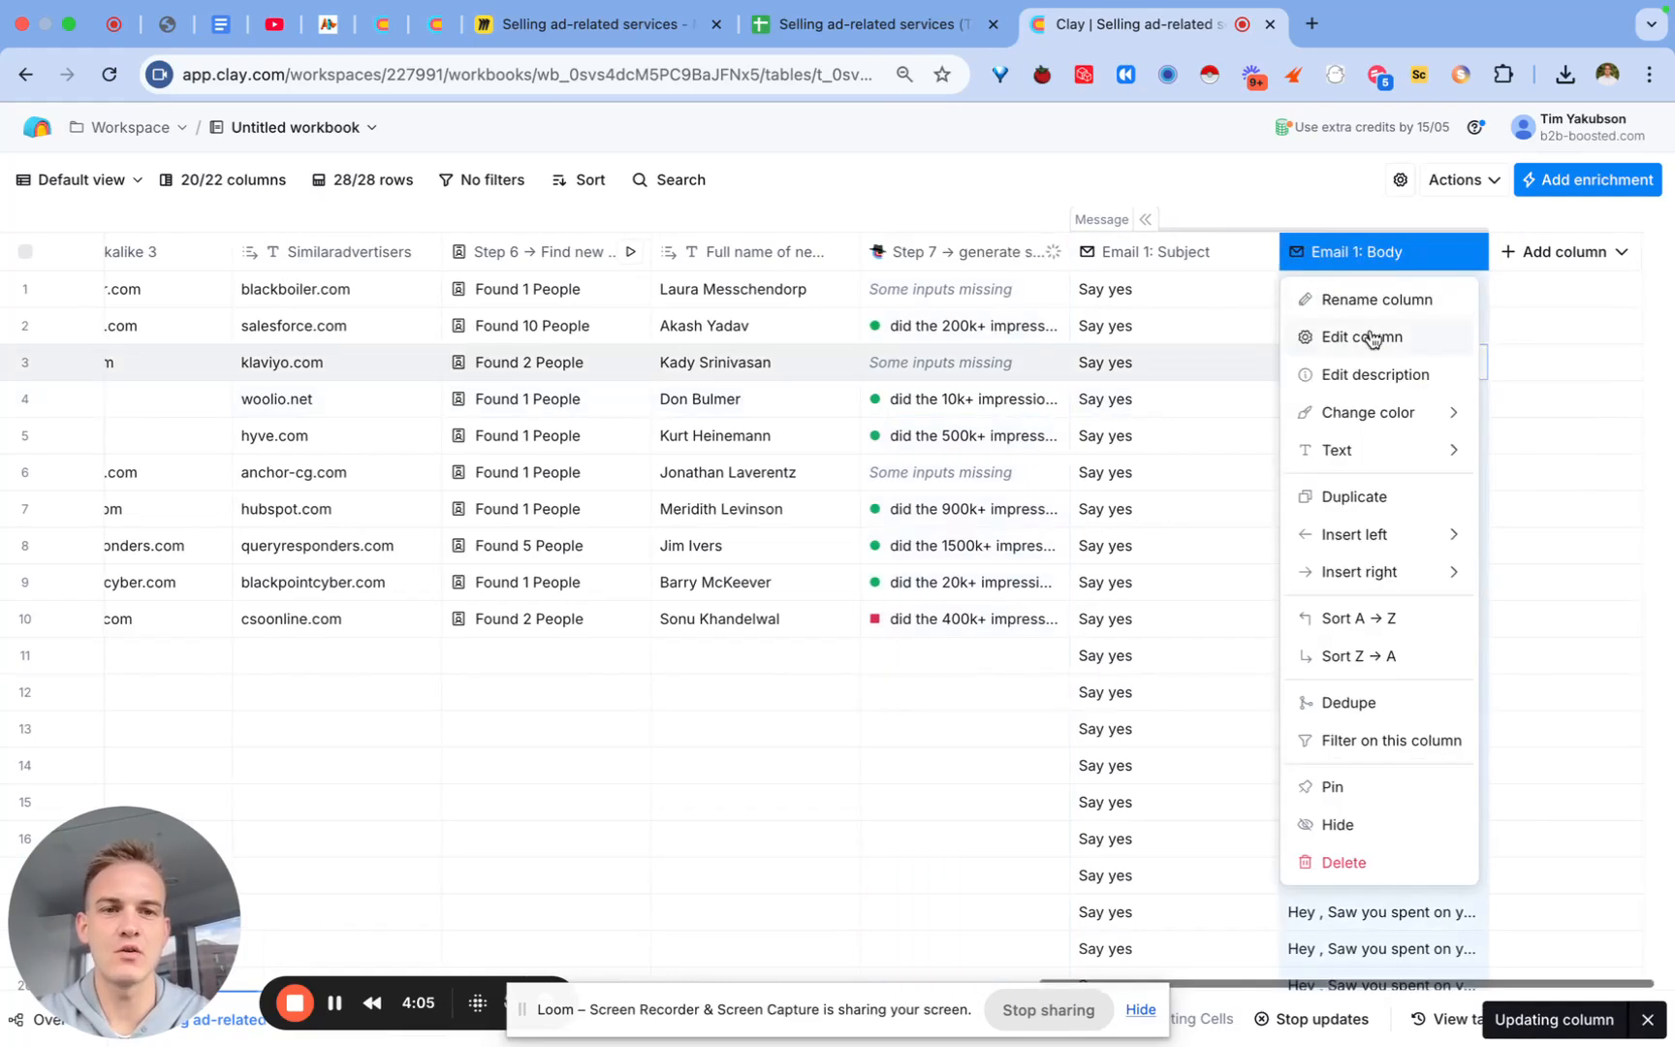
left_click(1371, 337)
scroll(1371, 741, "down", 3)
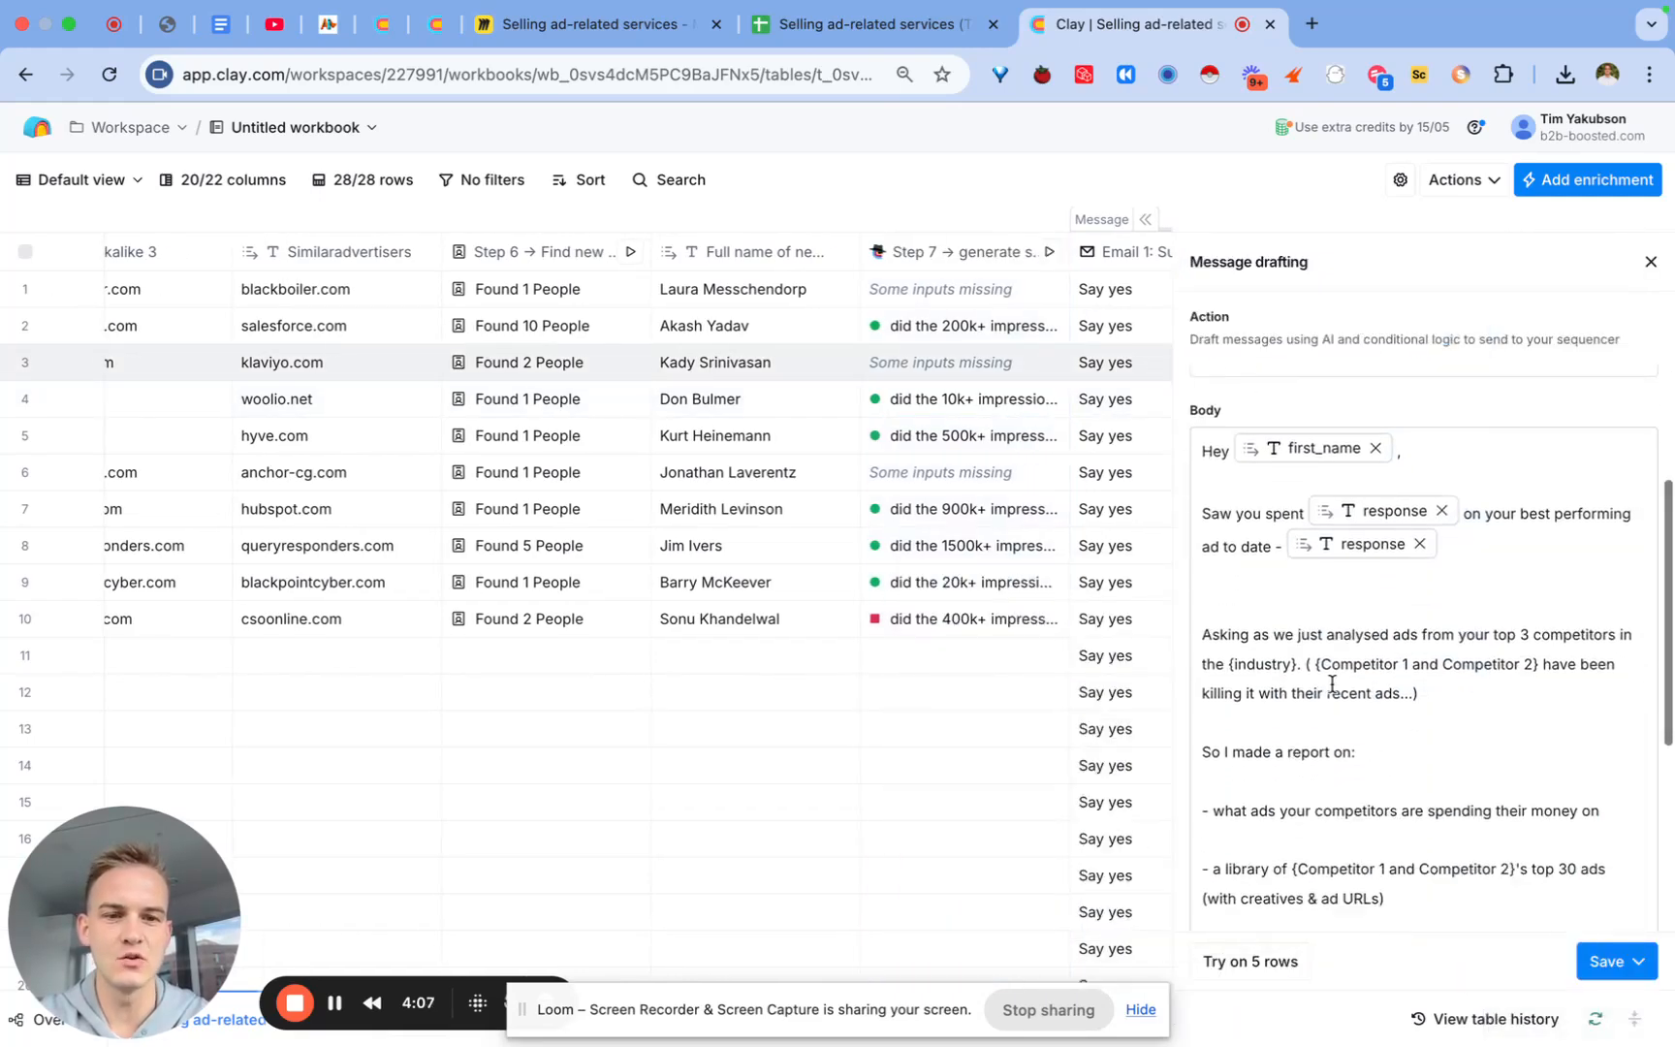
left_click_drag(1314, 667, 1534, 668)
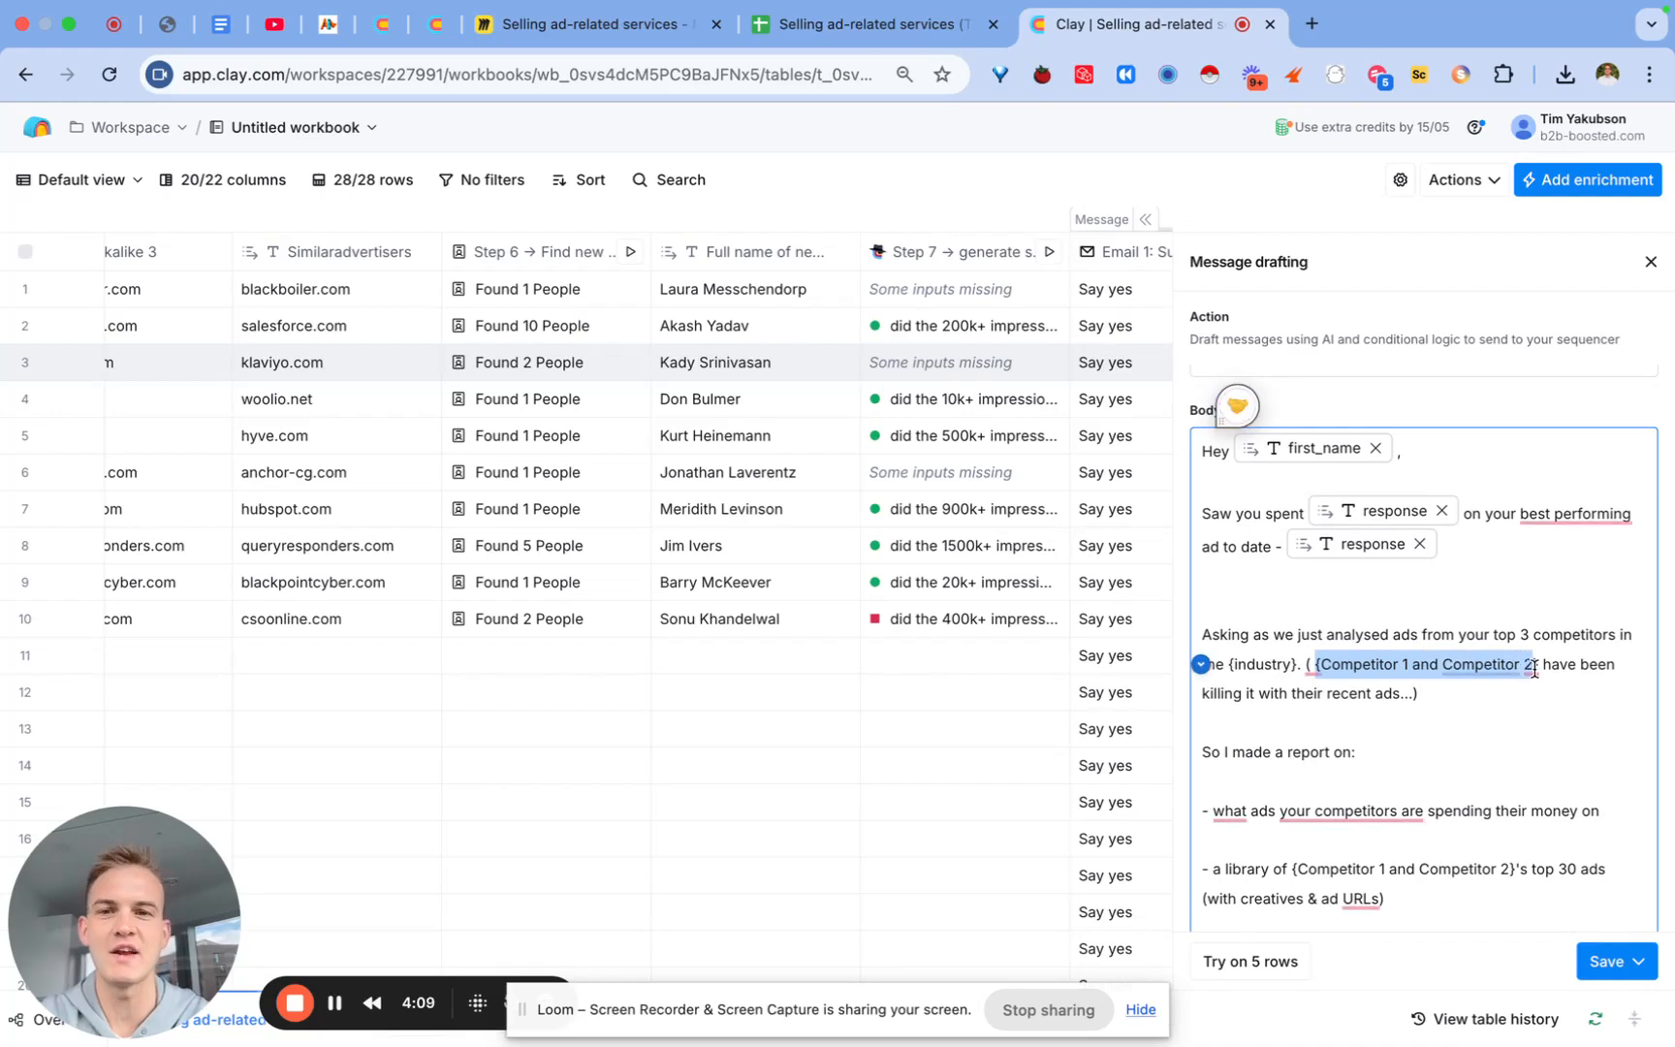
scroll(690, 609, "left", 5)
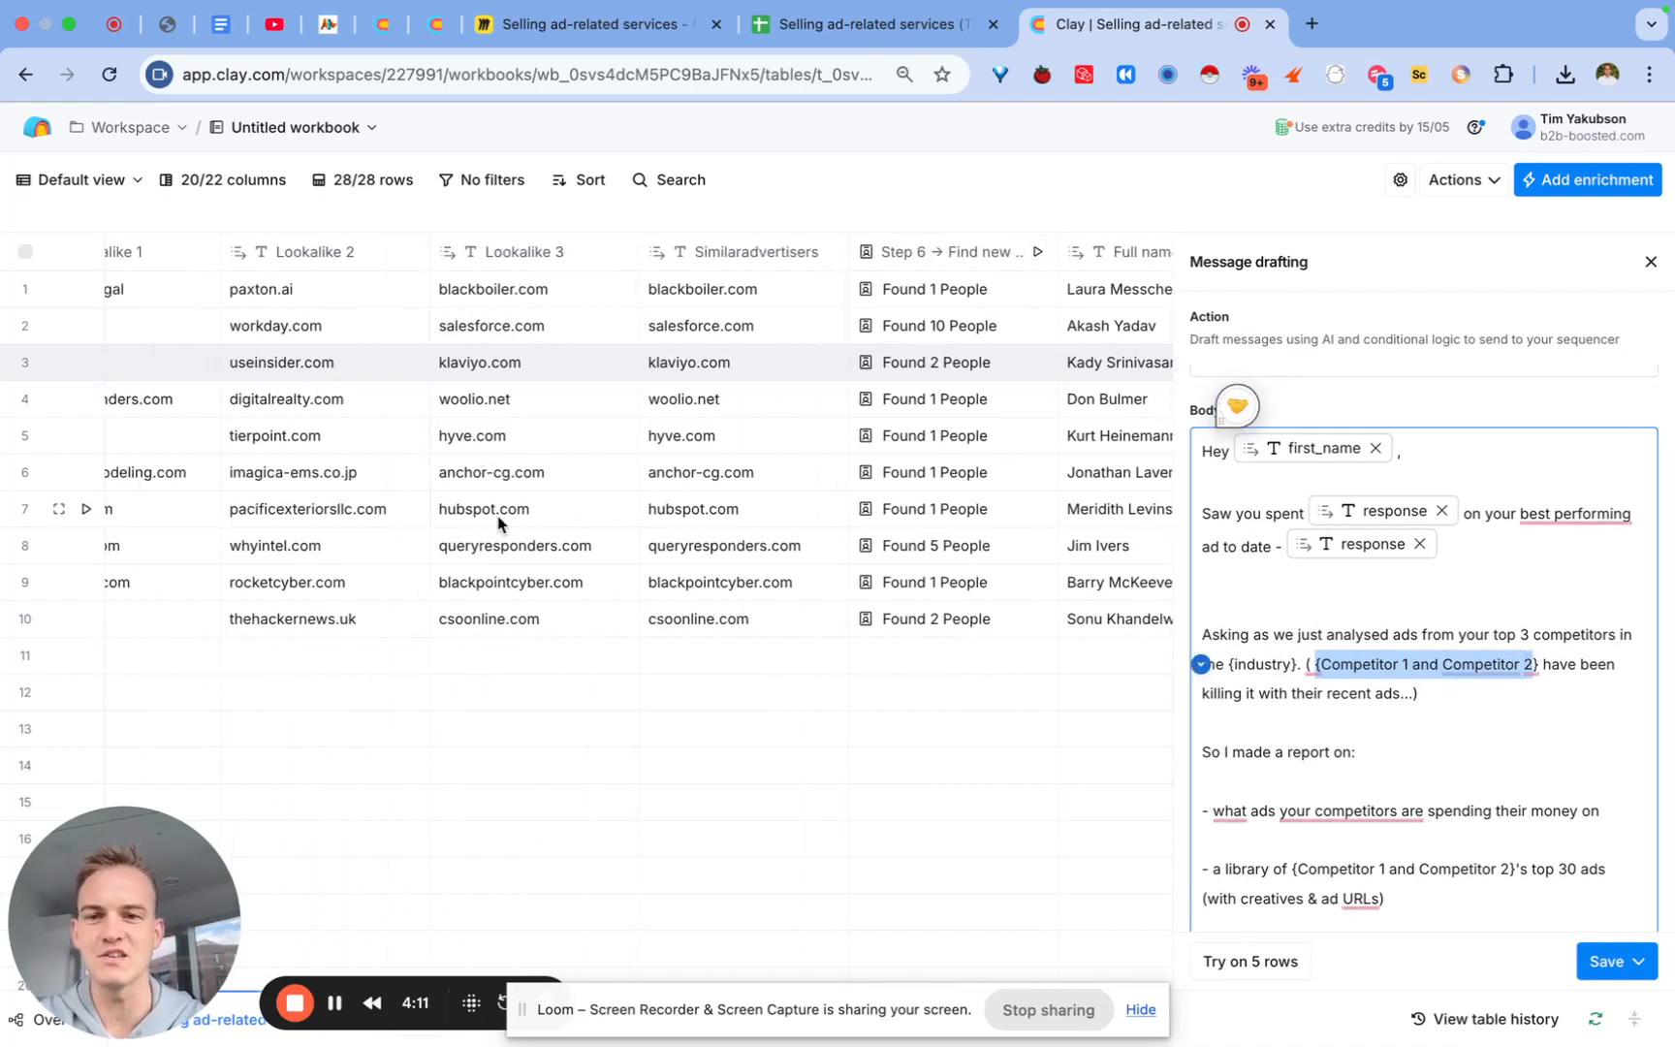
Step: Close the editor and search the enrichment list for 'chatgpt'
left_click(1651, 275)
left_click(1614, 184)
type("chatgpt")
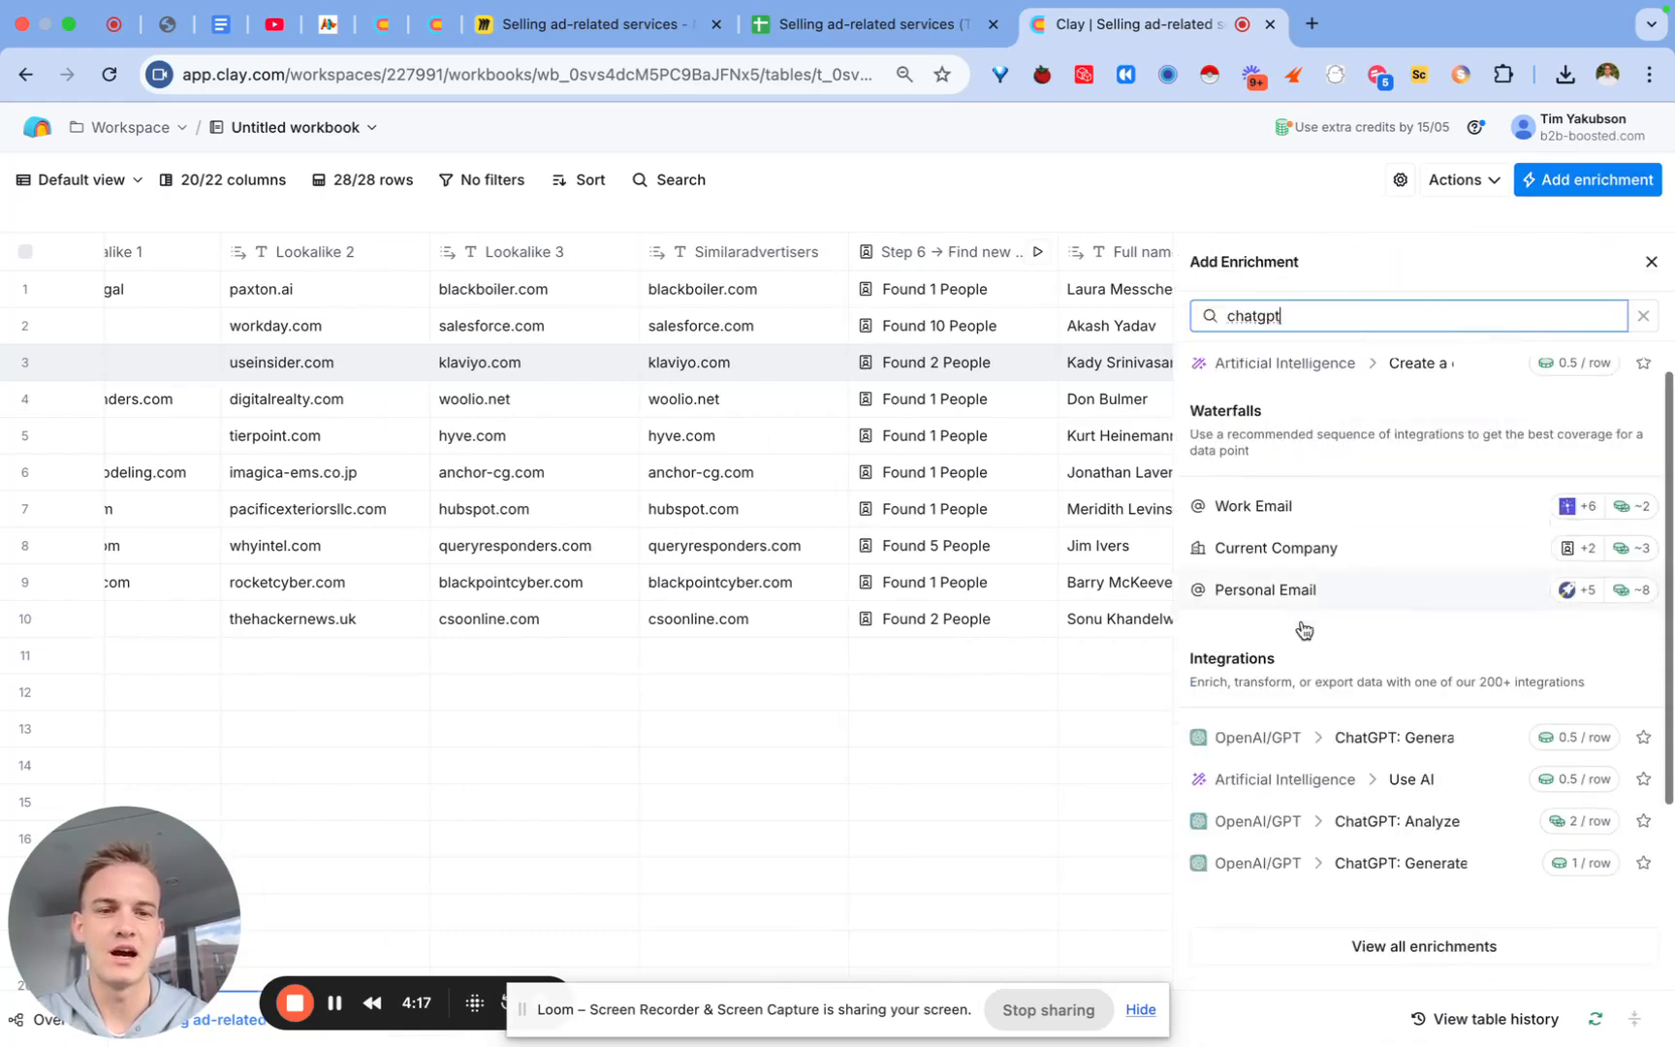
Step: Add a ChatGPT Use AI enrichment and paste in the prepared company-name prompt
left_click(1338, 665)
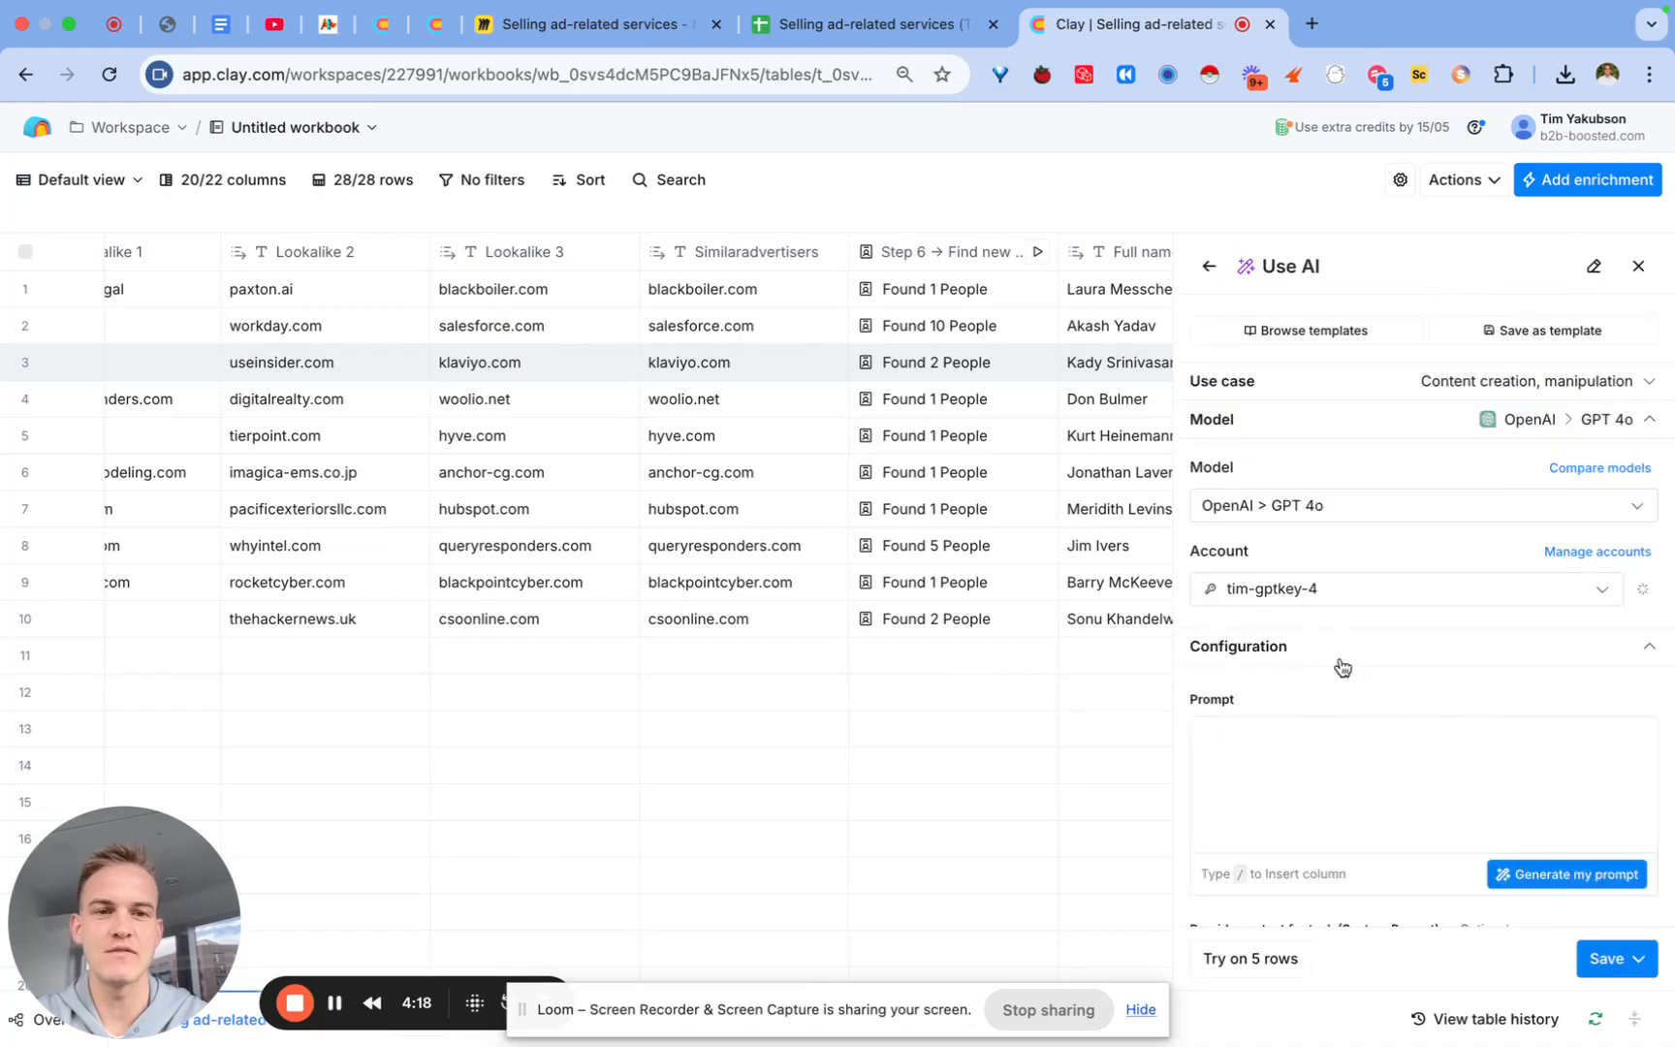
left_click(1282, 759)
key("super+v")
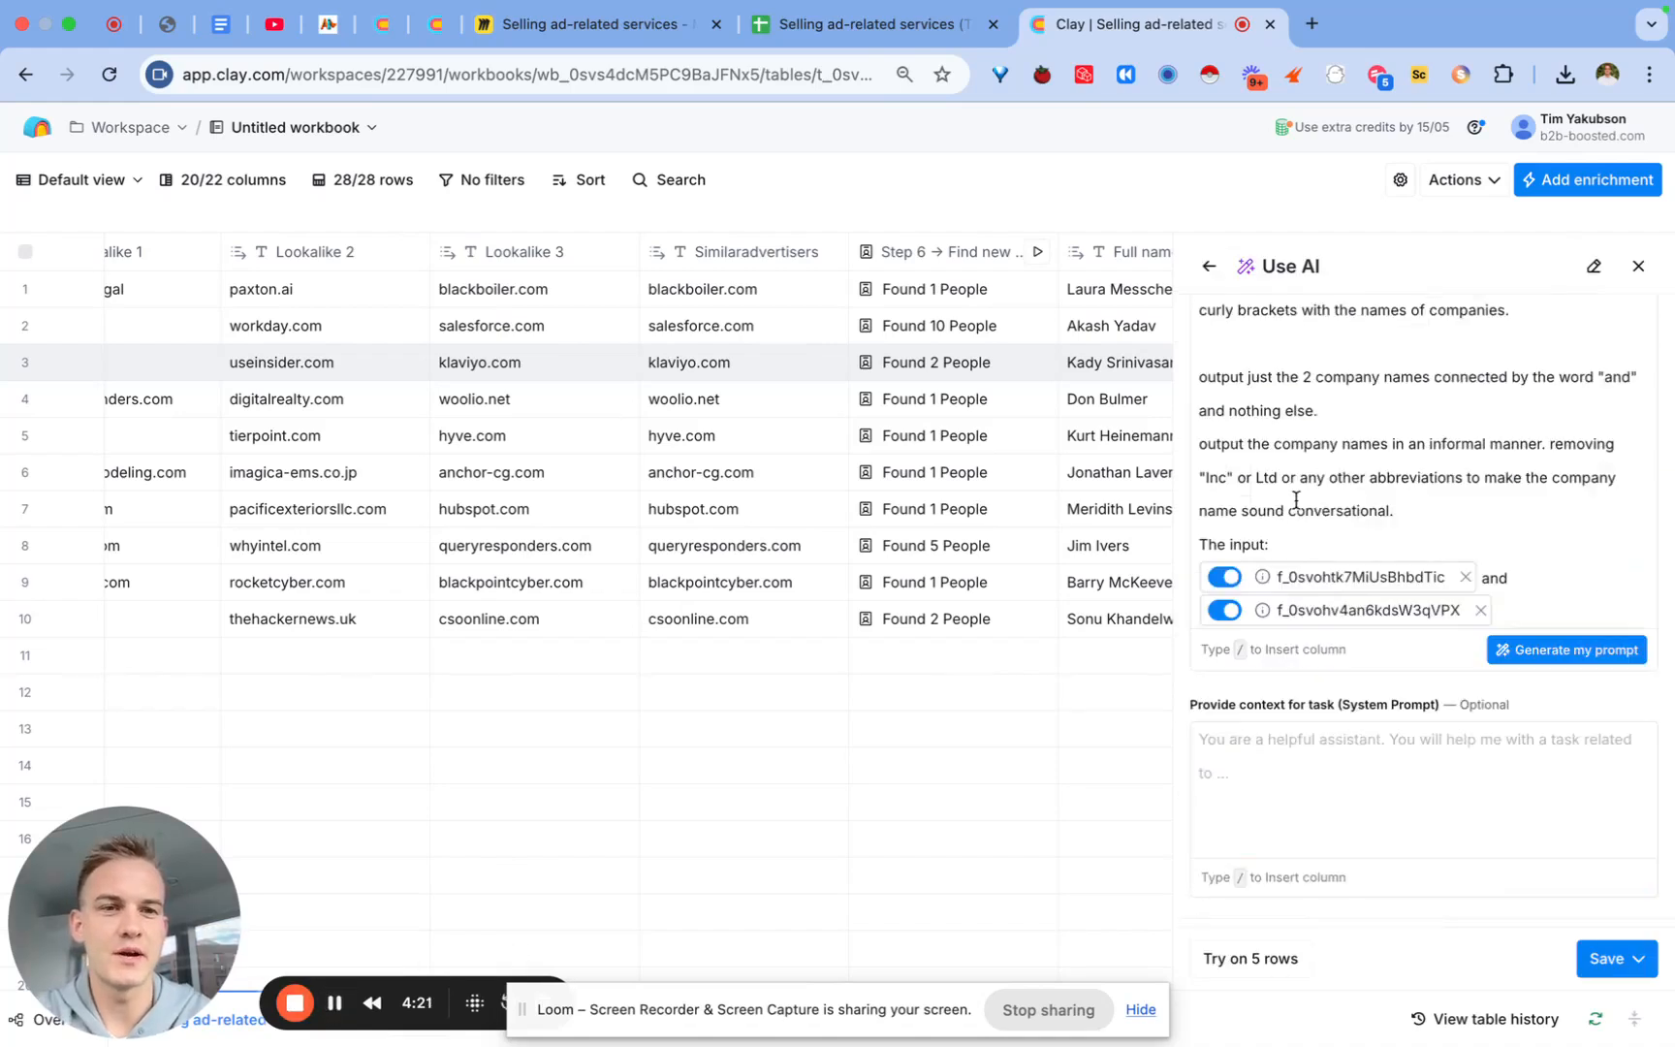
scroll(1289, 489, "up", 3)
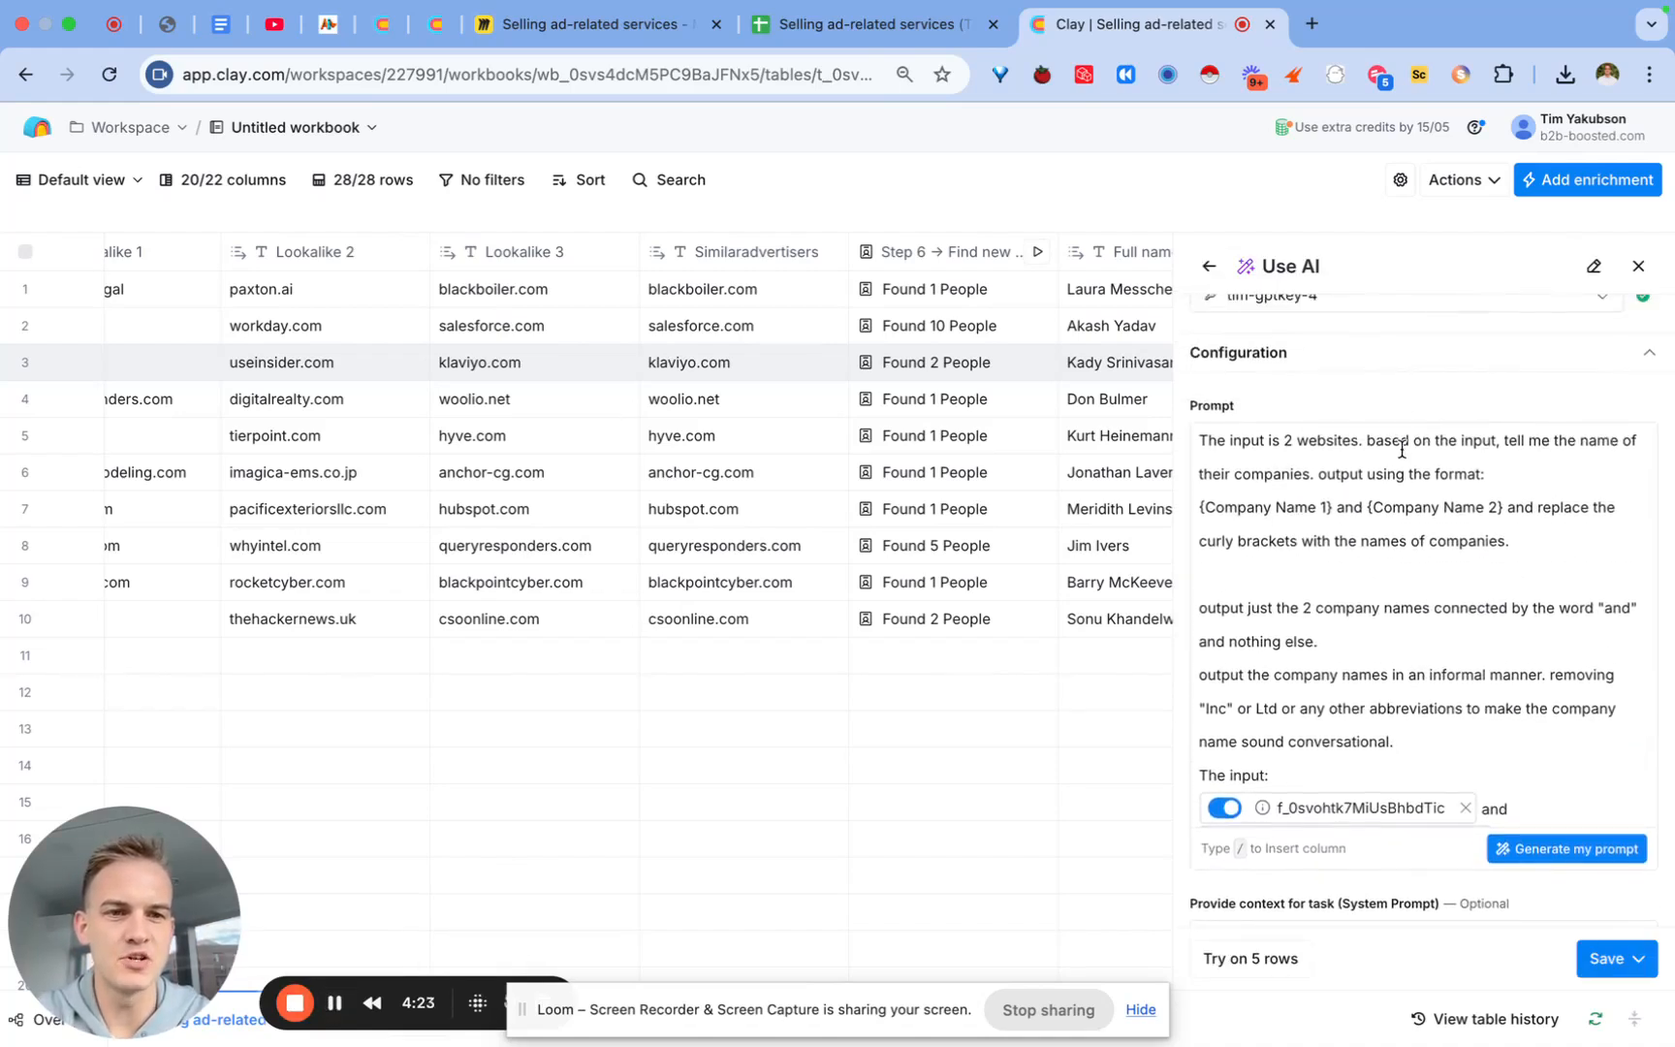
left_click_drag(1263, 509, 1304, 511)
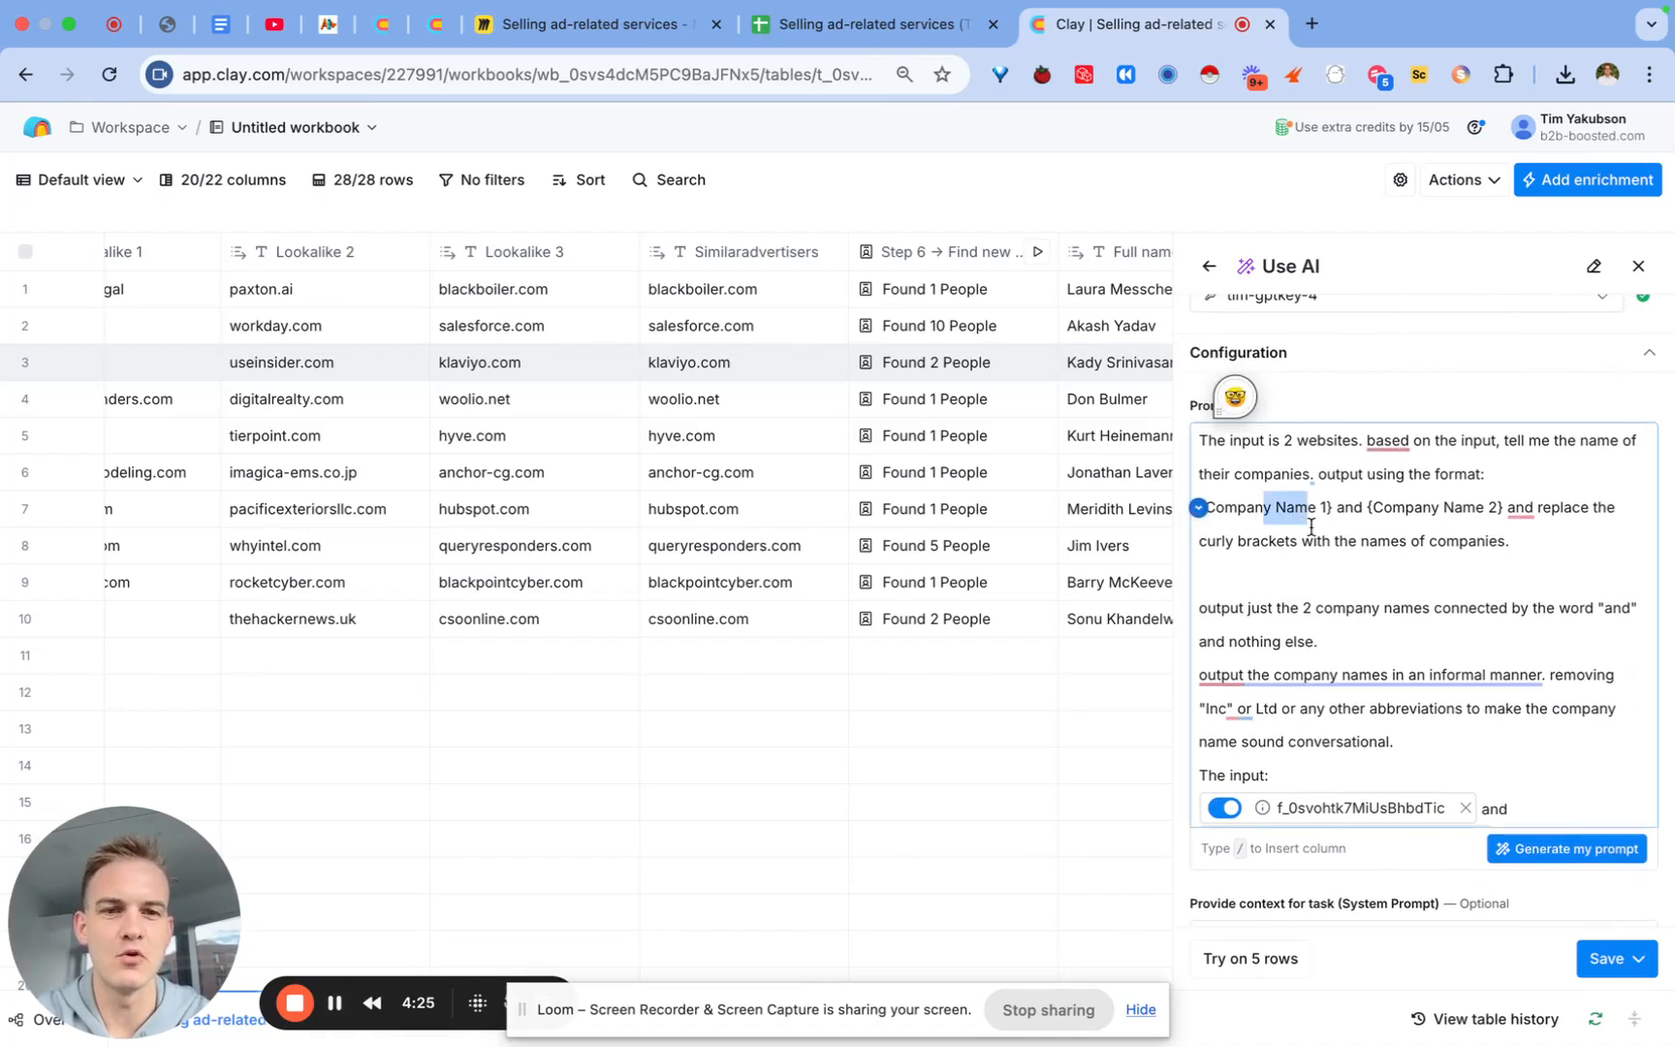
scroll(1414, 557, "down", 3)
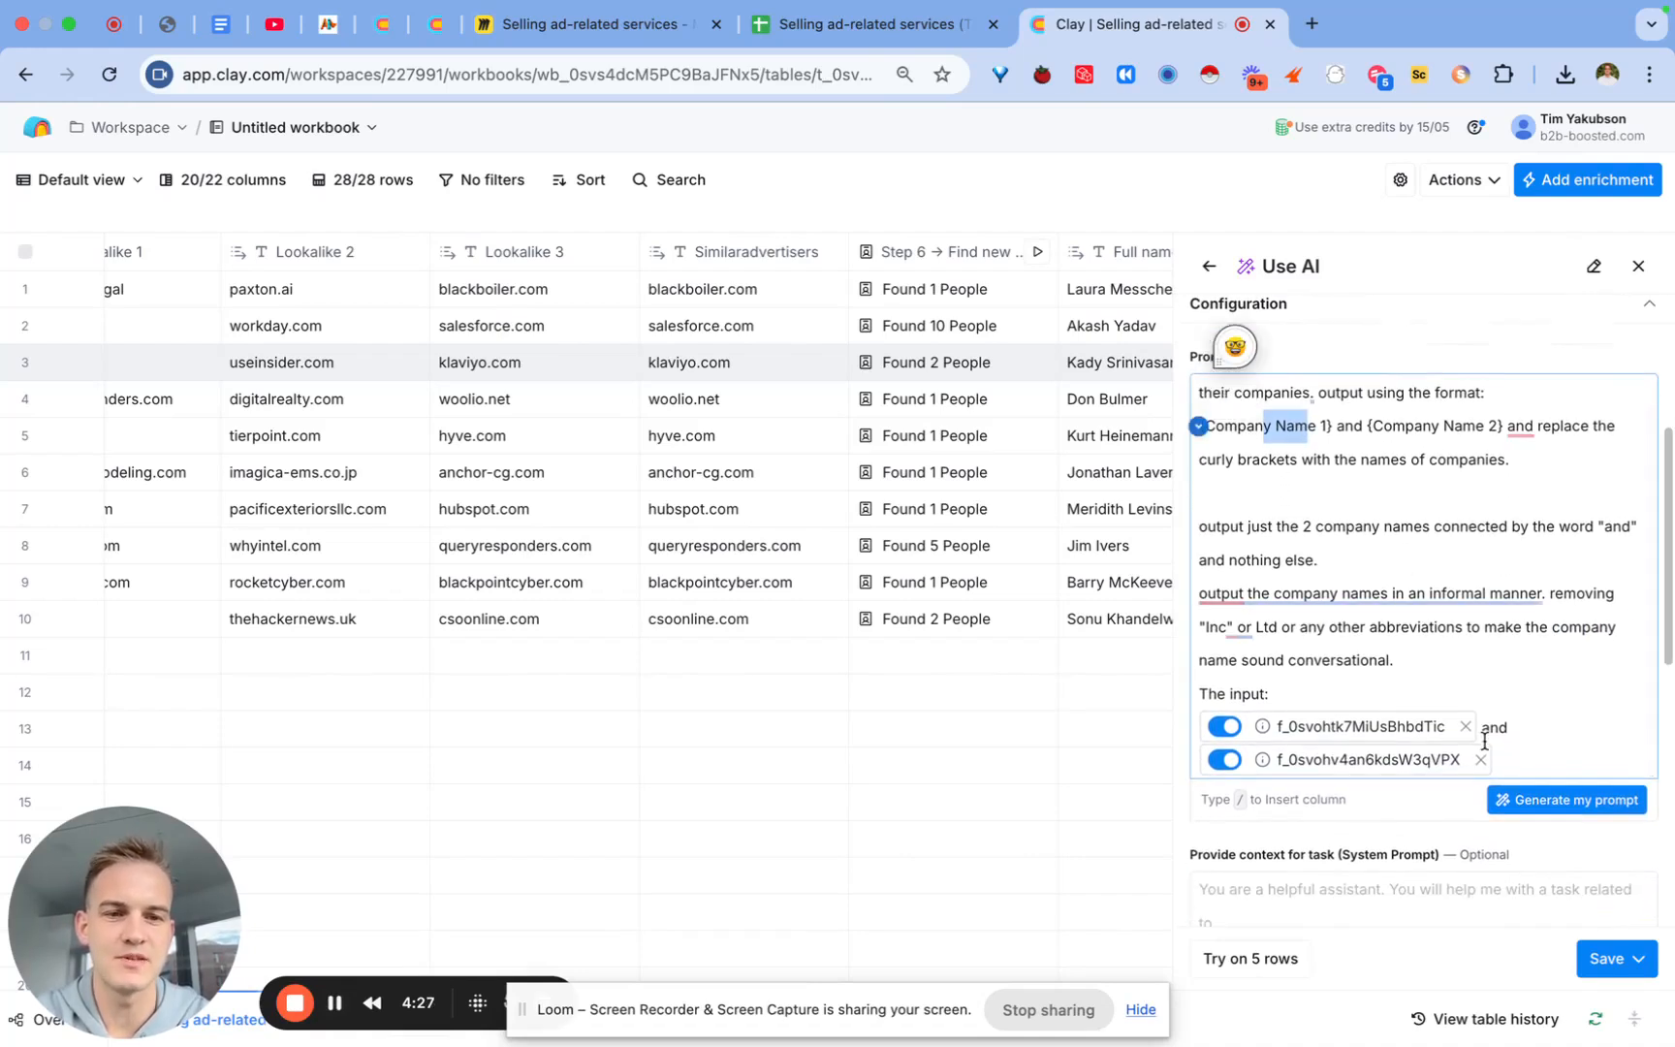
Step: Set the prompt inputs to 'Lookalike 1 and Lookalike 2', then save and run on 10 rows
left_click_drag(1513, 757, 1202, 722)
key("BackSpace")
type("/")
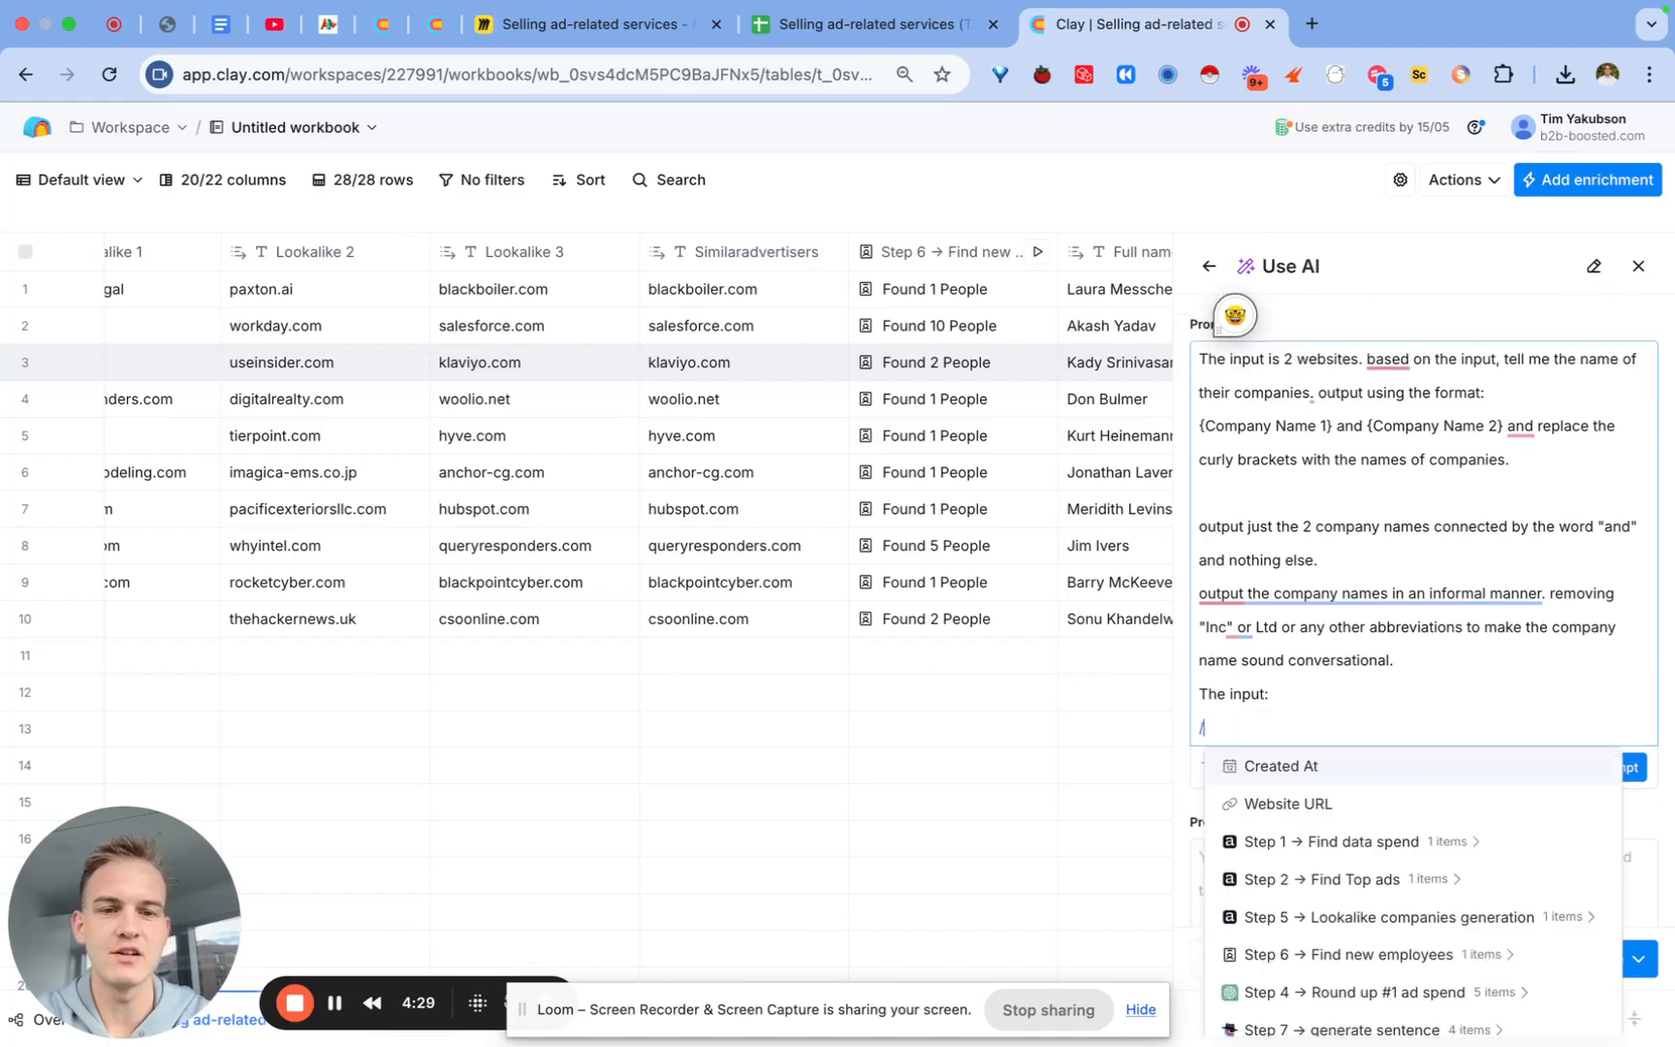
type("1")
left_click(1446, 852)
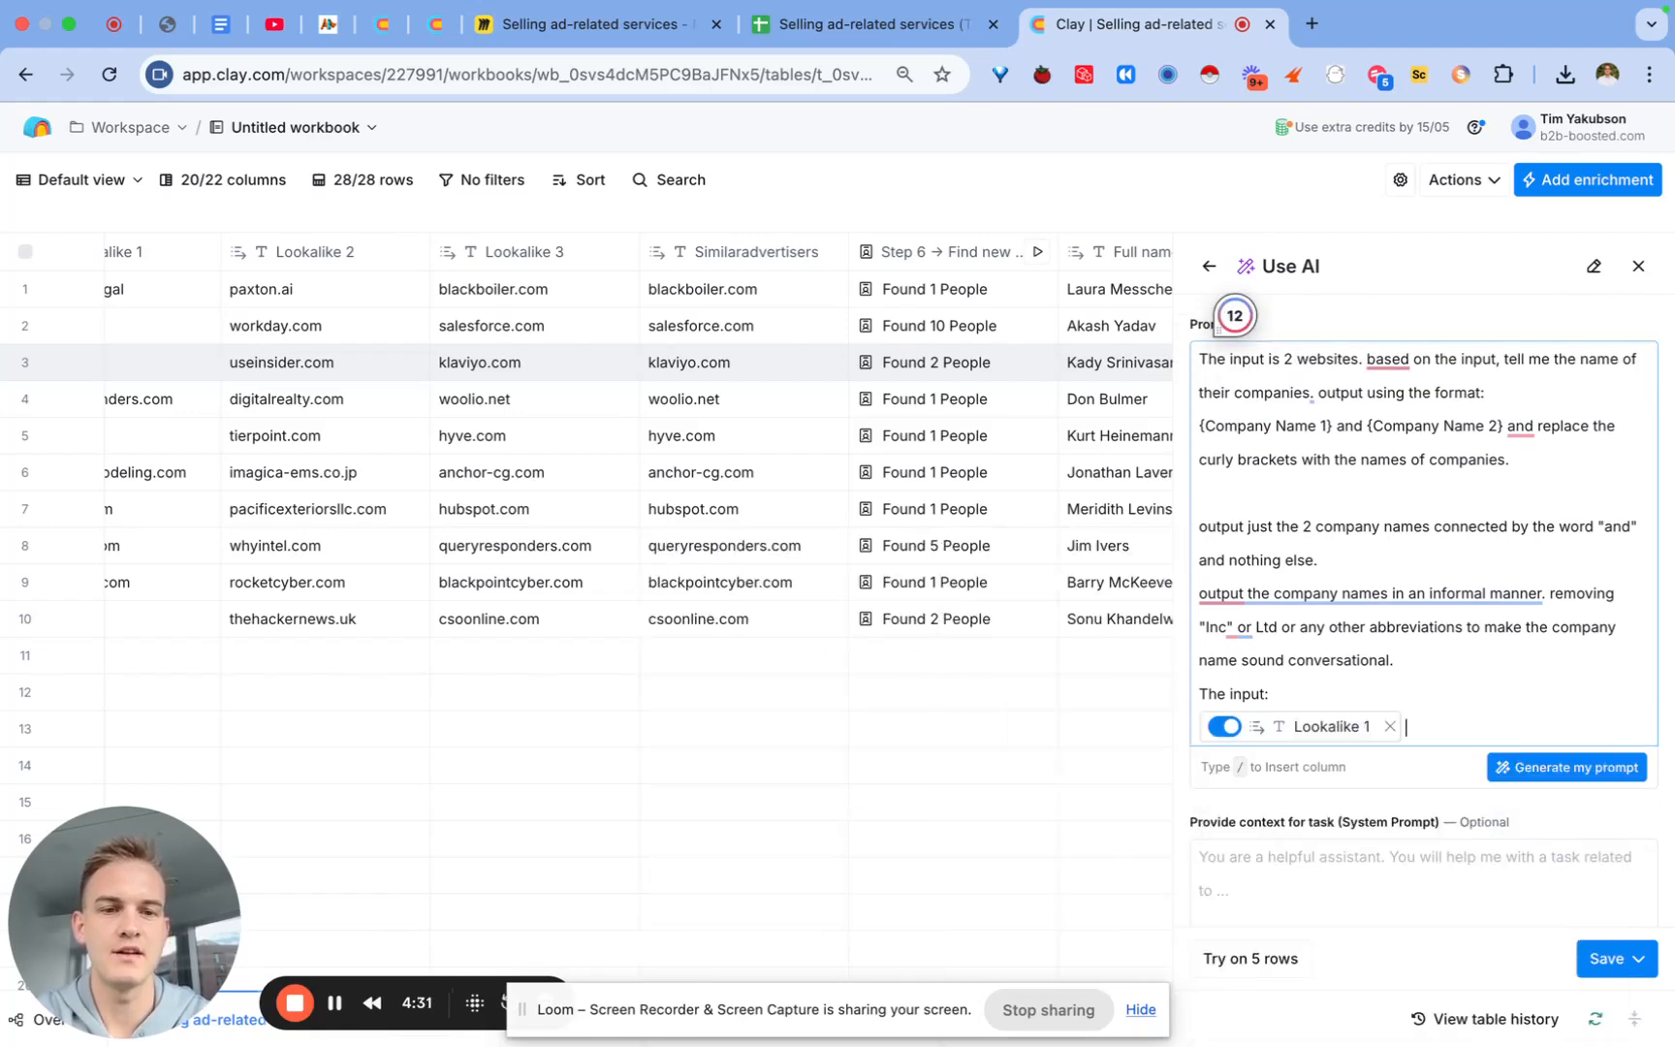
type("and /2")
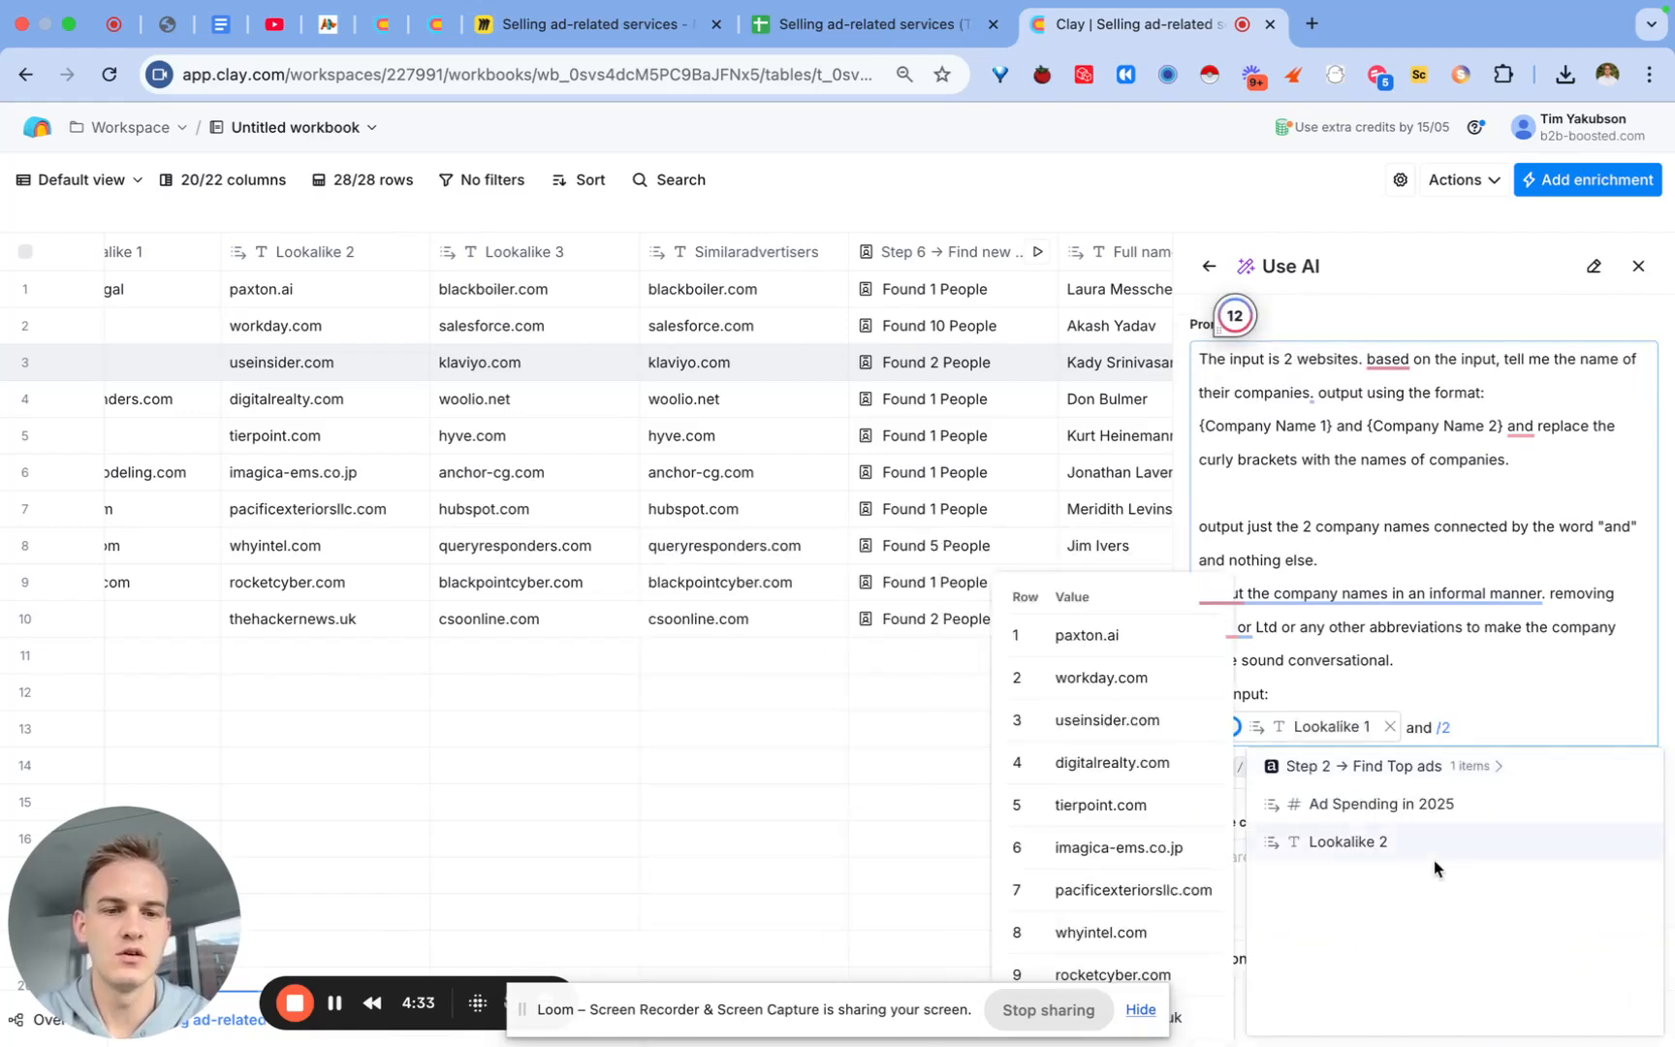
left_click(1435, 859)
left_click(1606, 959)
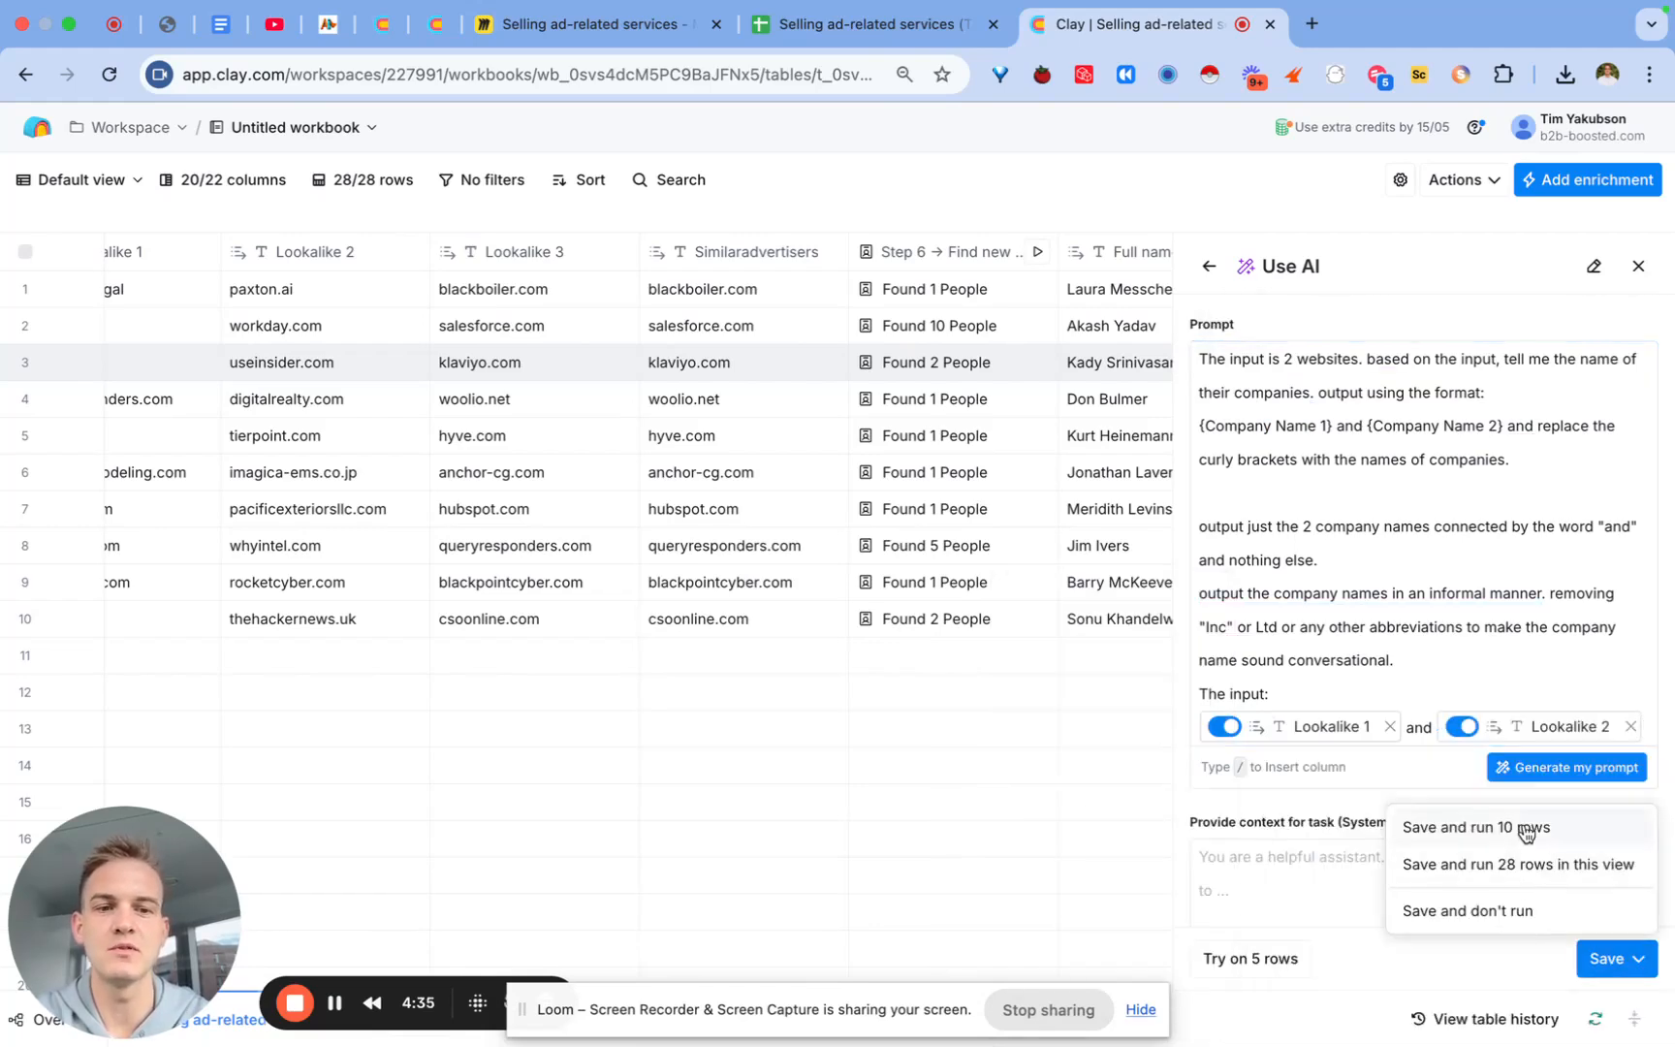
left_click(1475, 827)
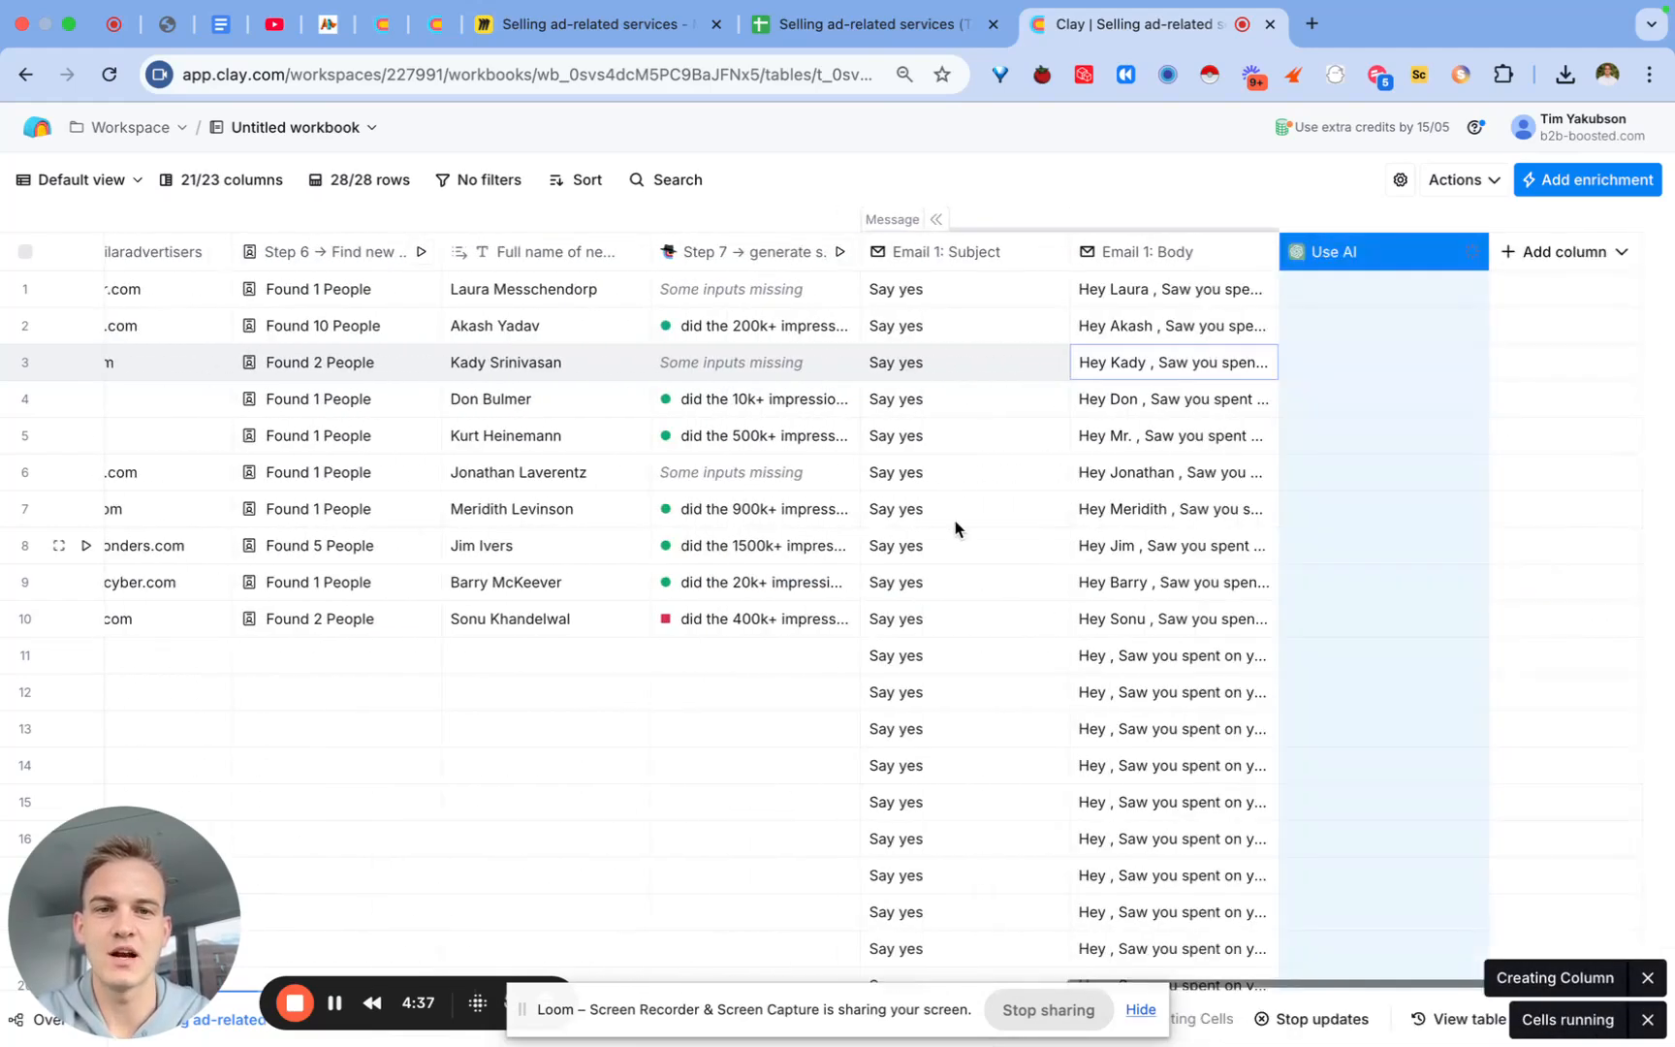
Step: Move the AI column after Step 7, rename it 'Step 8 → Find lookalike company names', and check a result
left_click_drag(1417, 260, 972, 254)
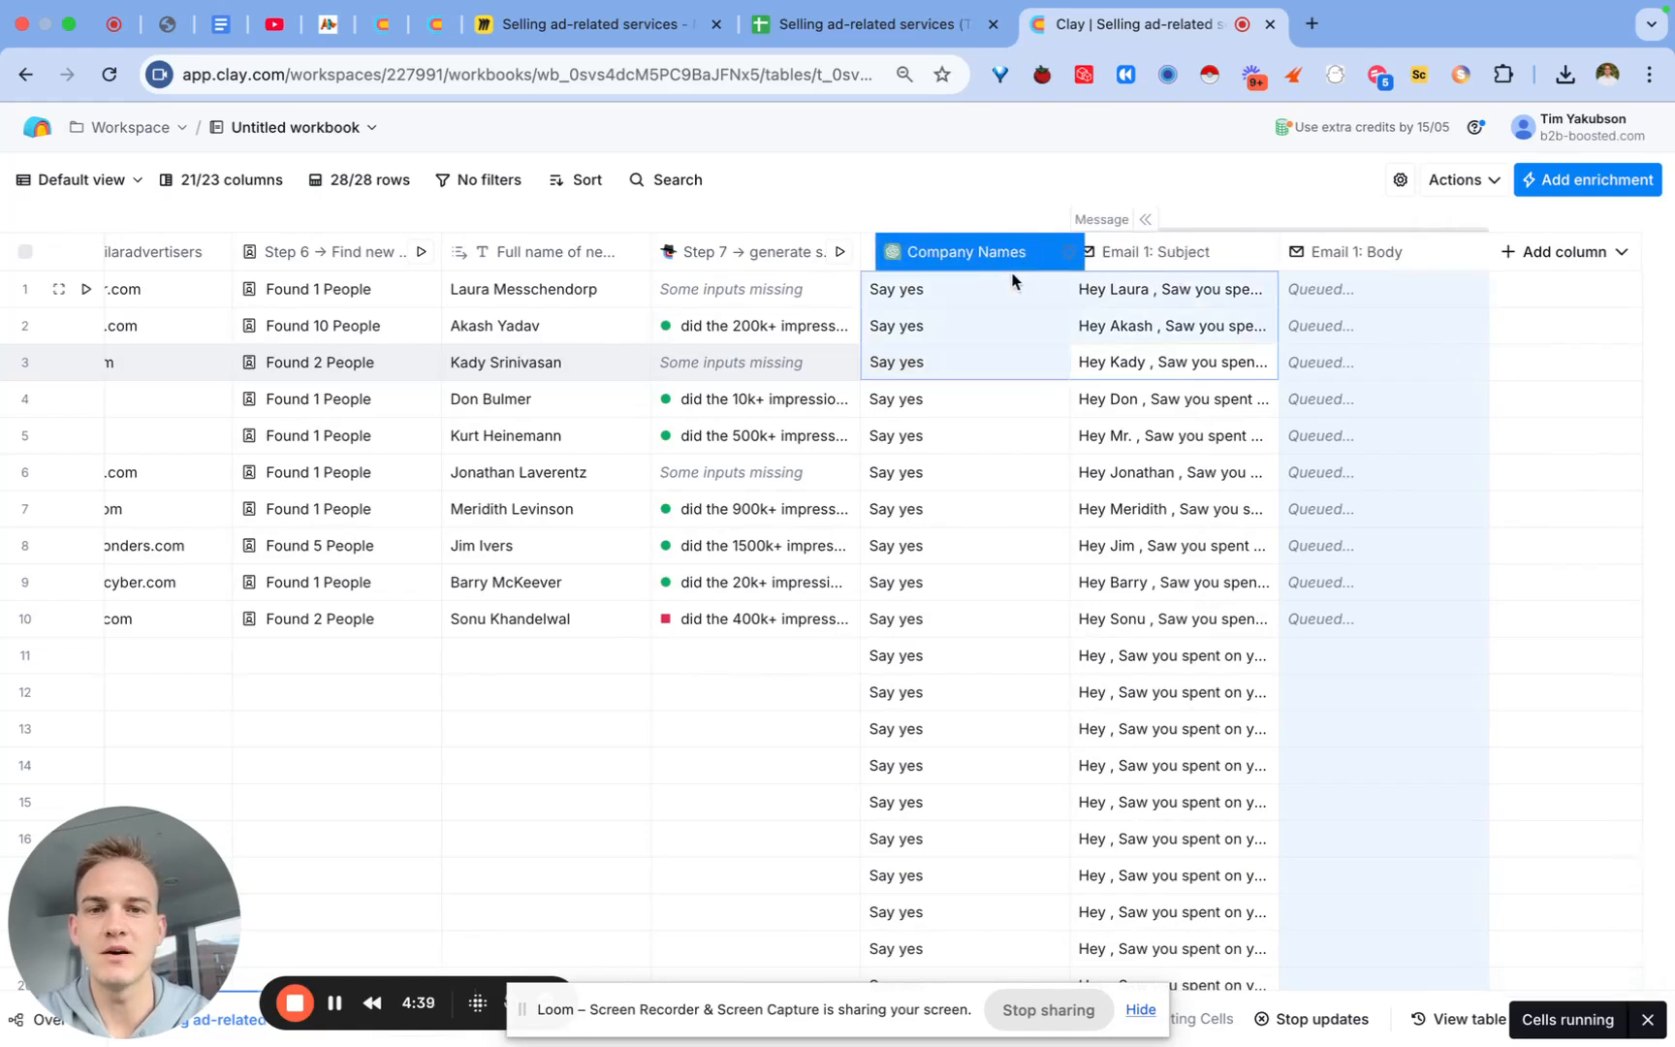
double_click(1002, 265)
type("Stewp")
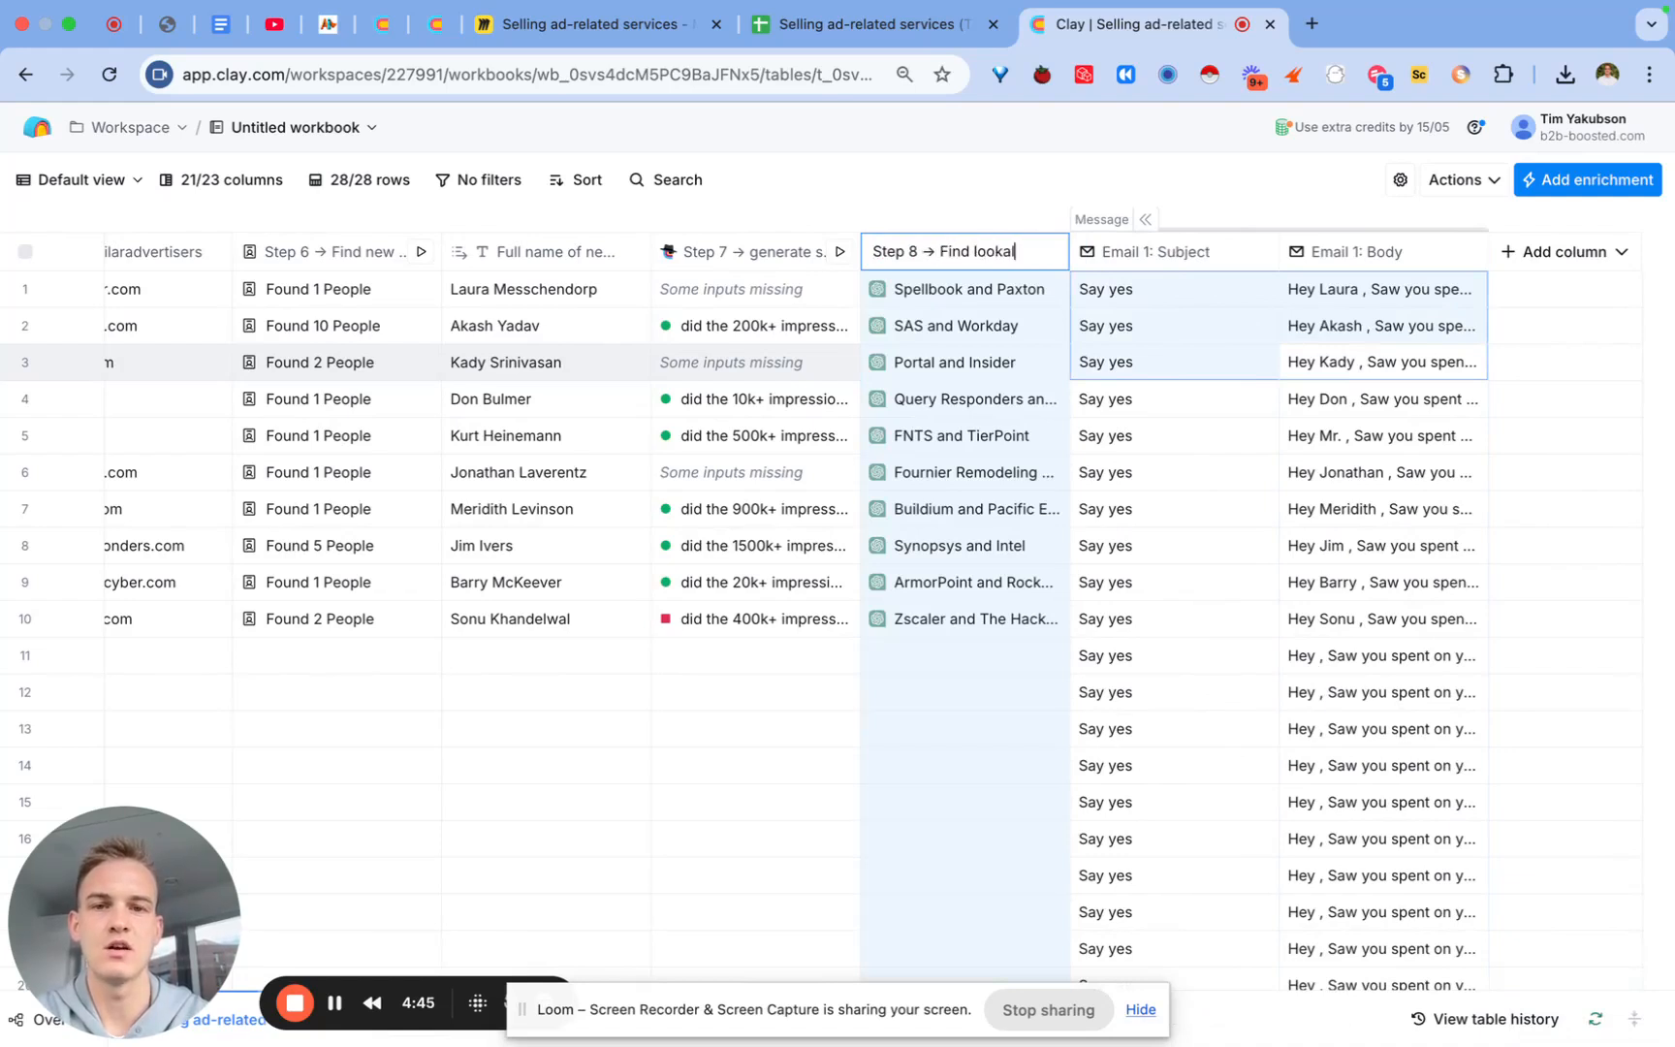
type(" company names")
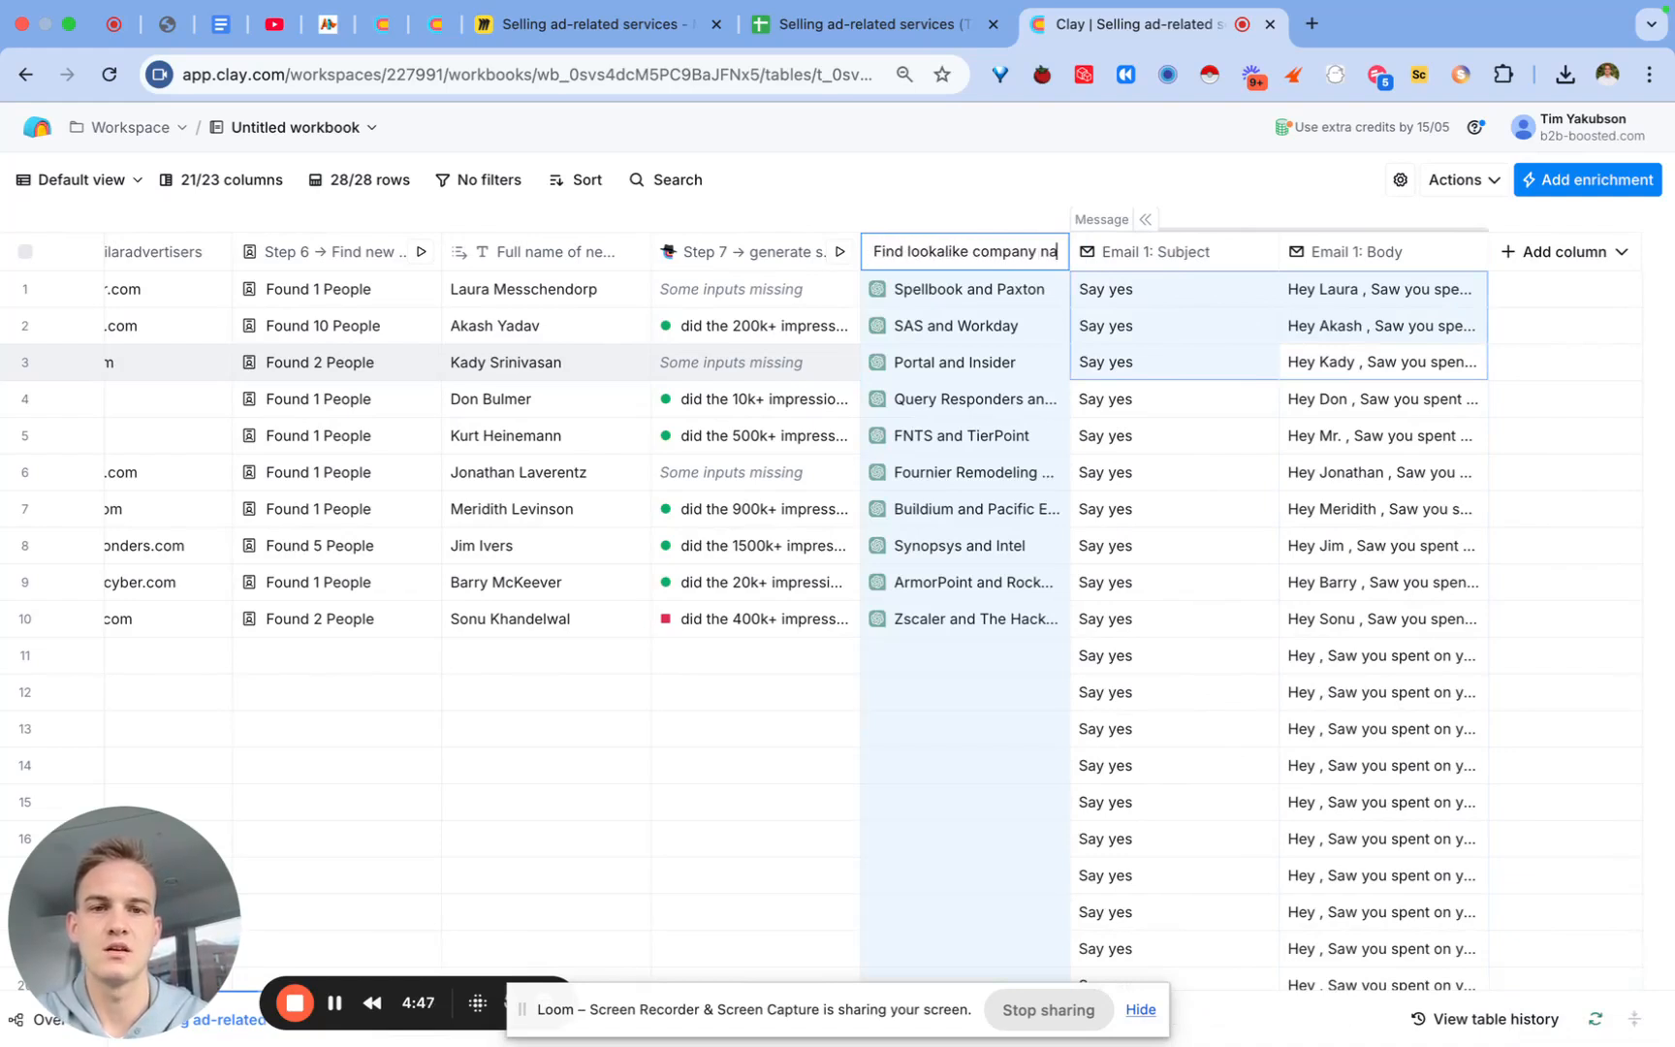
key("Return")
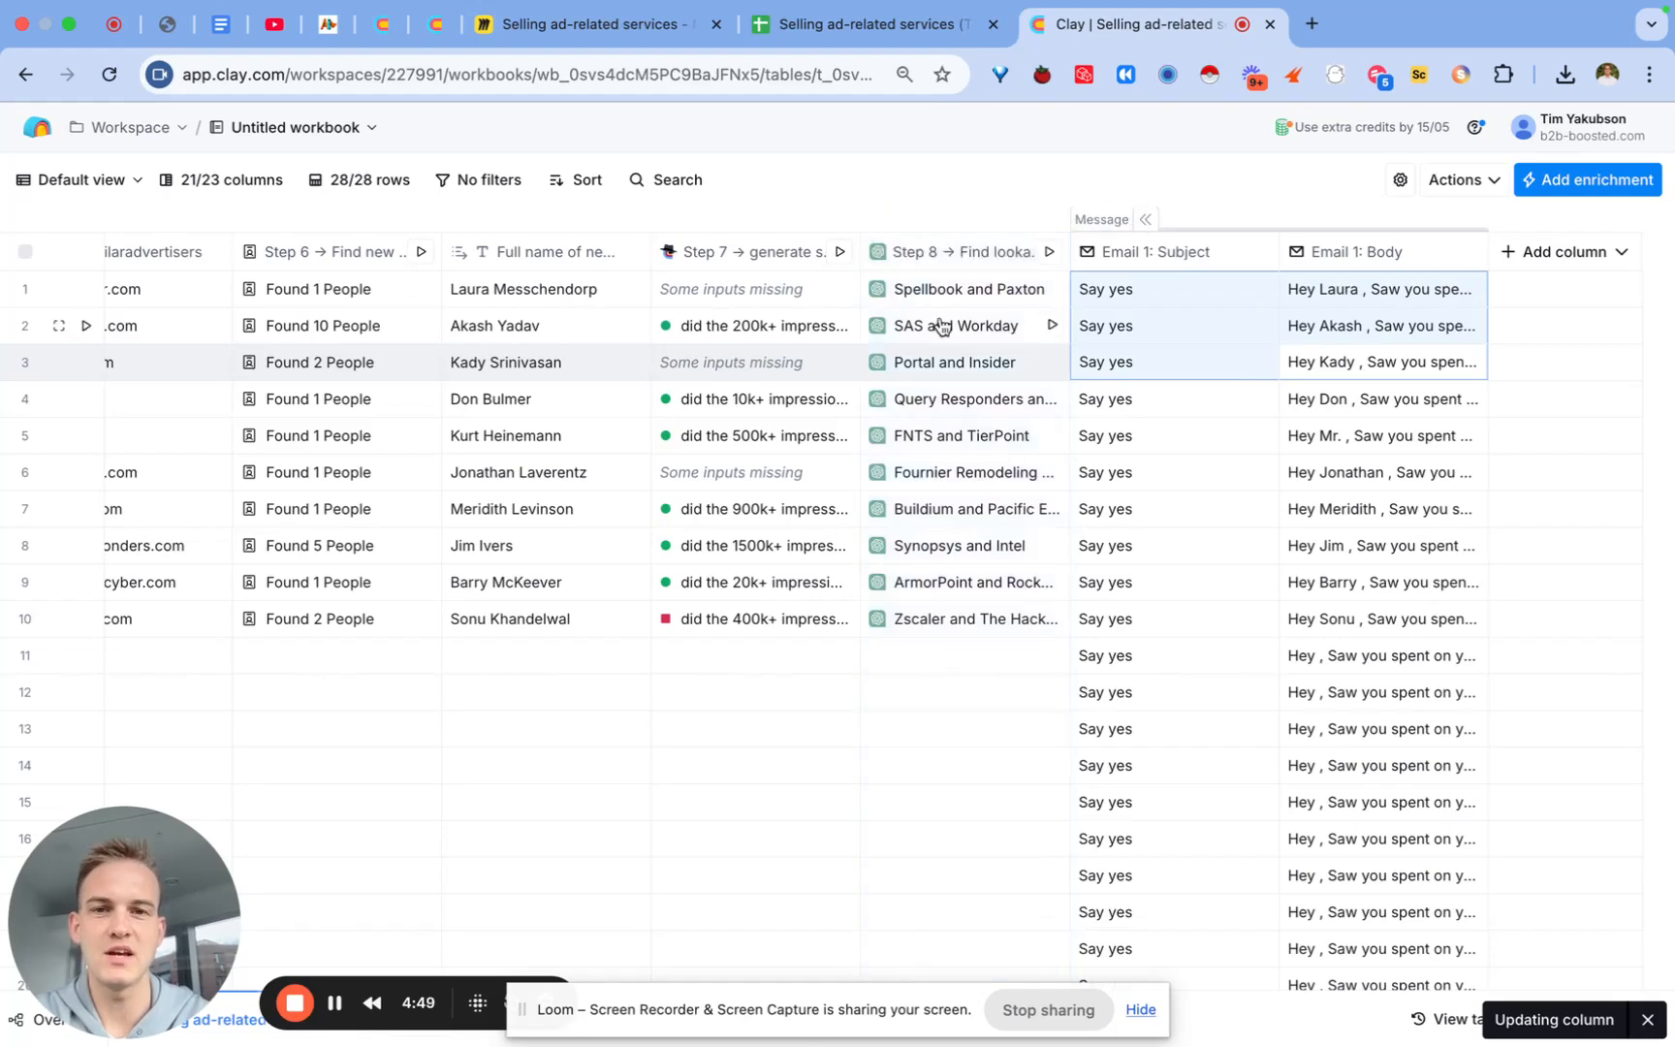
left_click(944, 293)
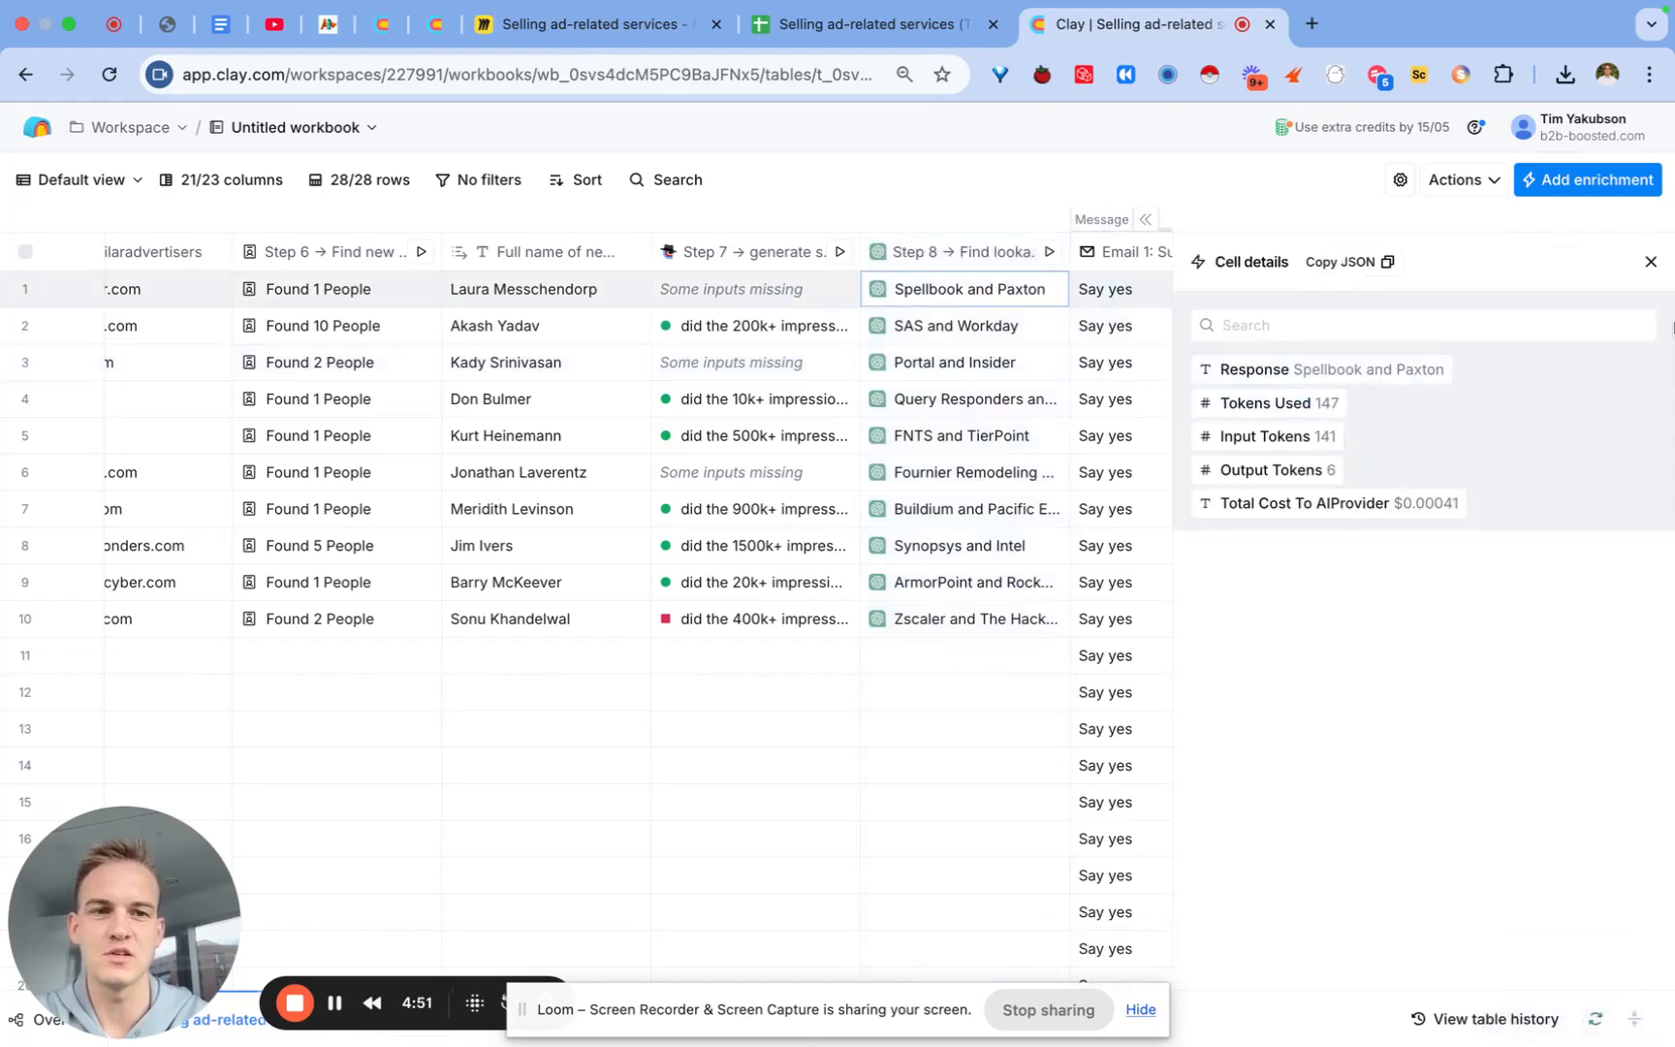
left_click(1651, 262)
Step: Delete the first {Competitor 1 and Competitor 2} placeholder from the Email 1 body
left_click(1335, 254)
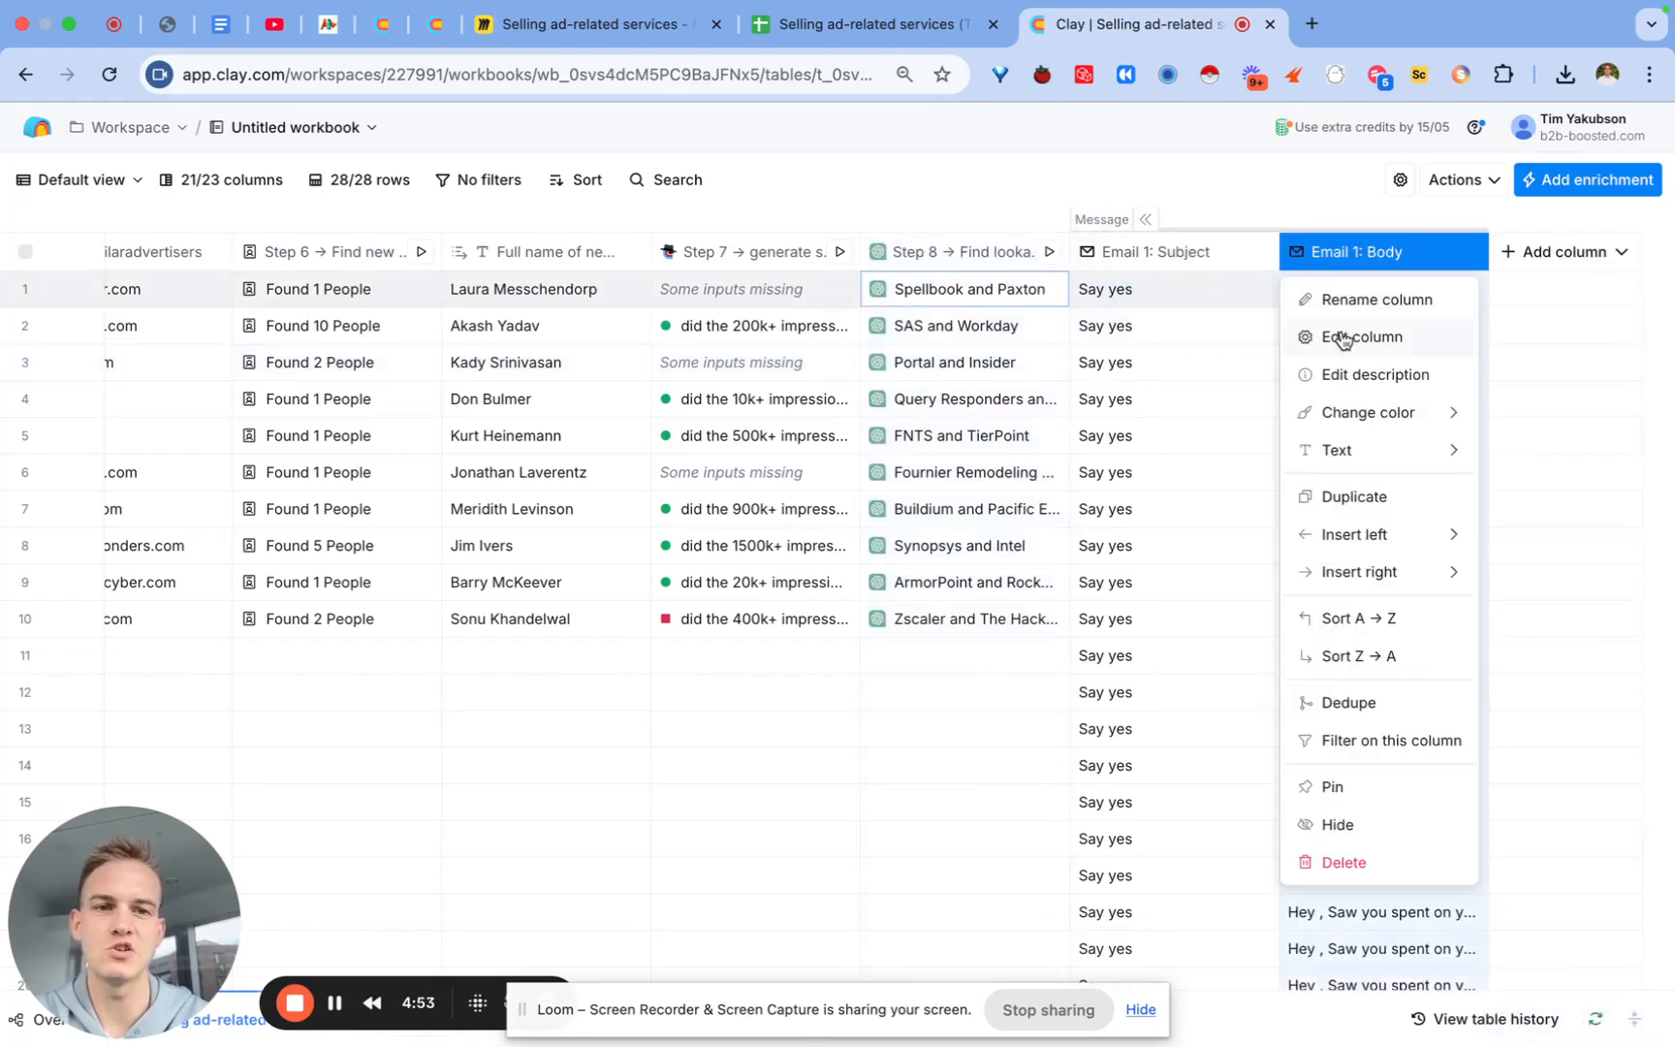
left_click(1342, 334)
scroll(1354, 637, "down", 5)
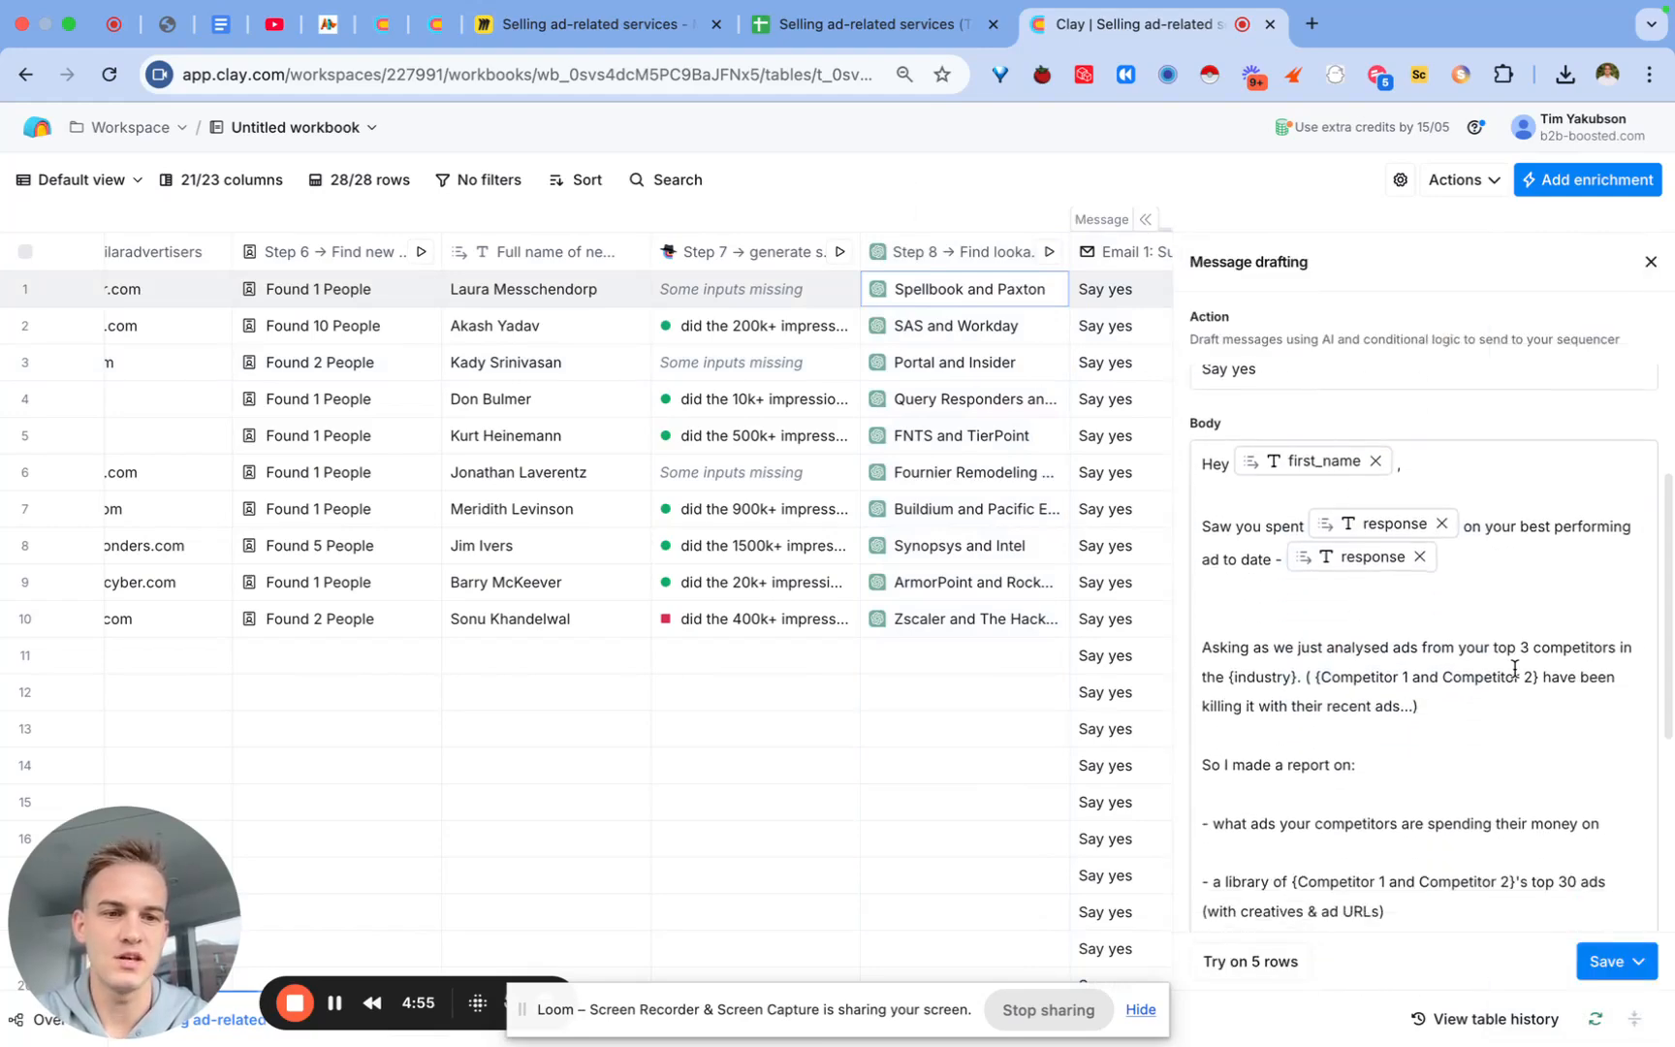
left_click_drag(1540, 676, 1312, 677)
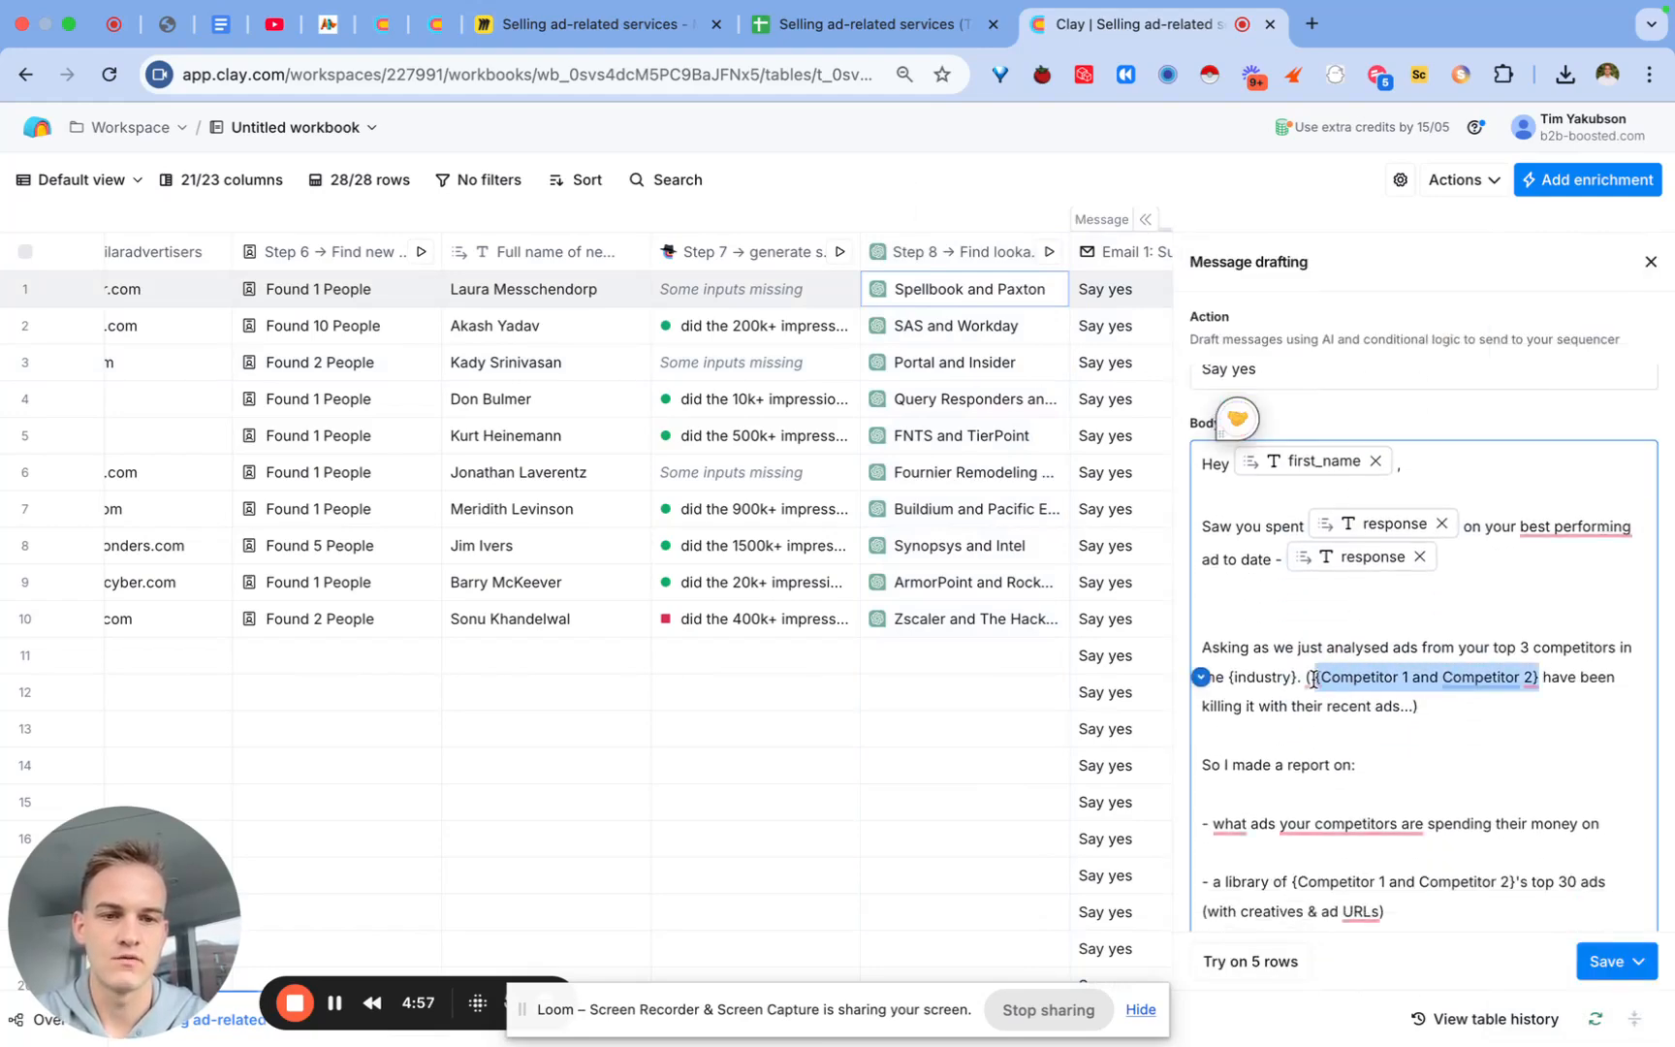
key("BackSpace")
Step: Insert the Step 8 company-names response where the placeholder was
scroll(1056, 593, "down", 5)
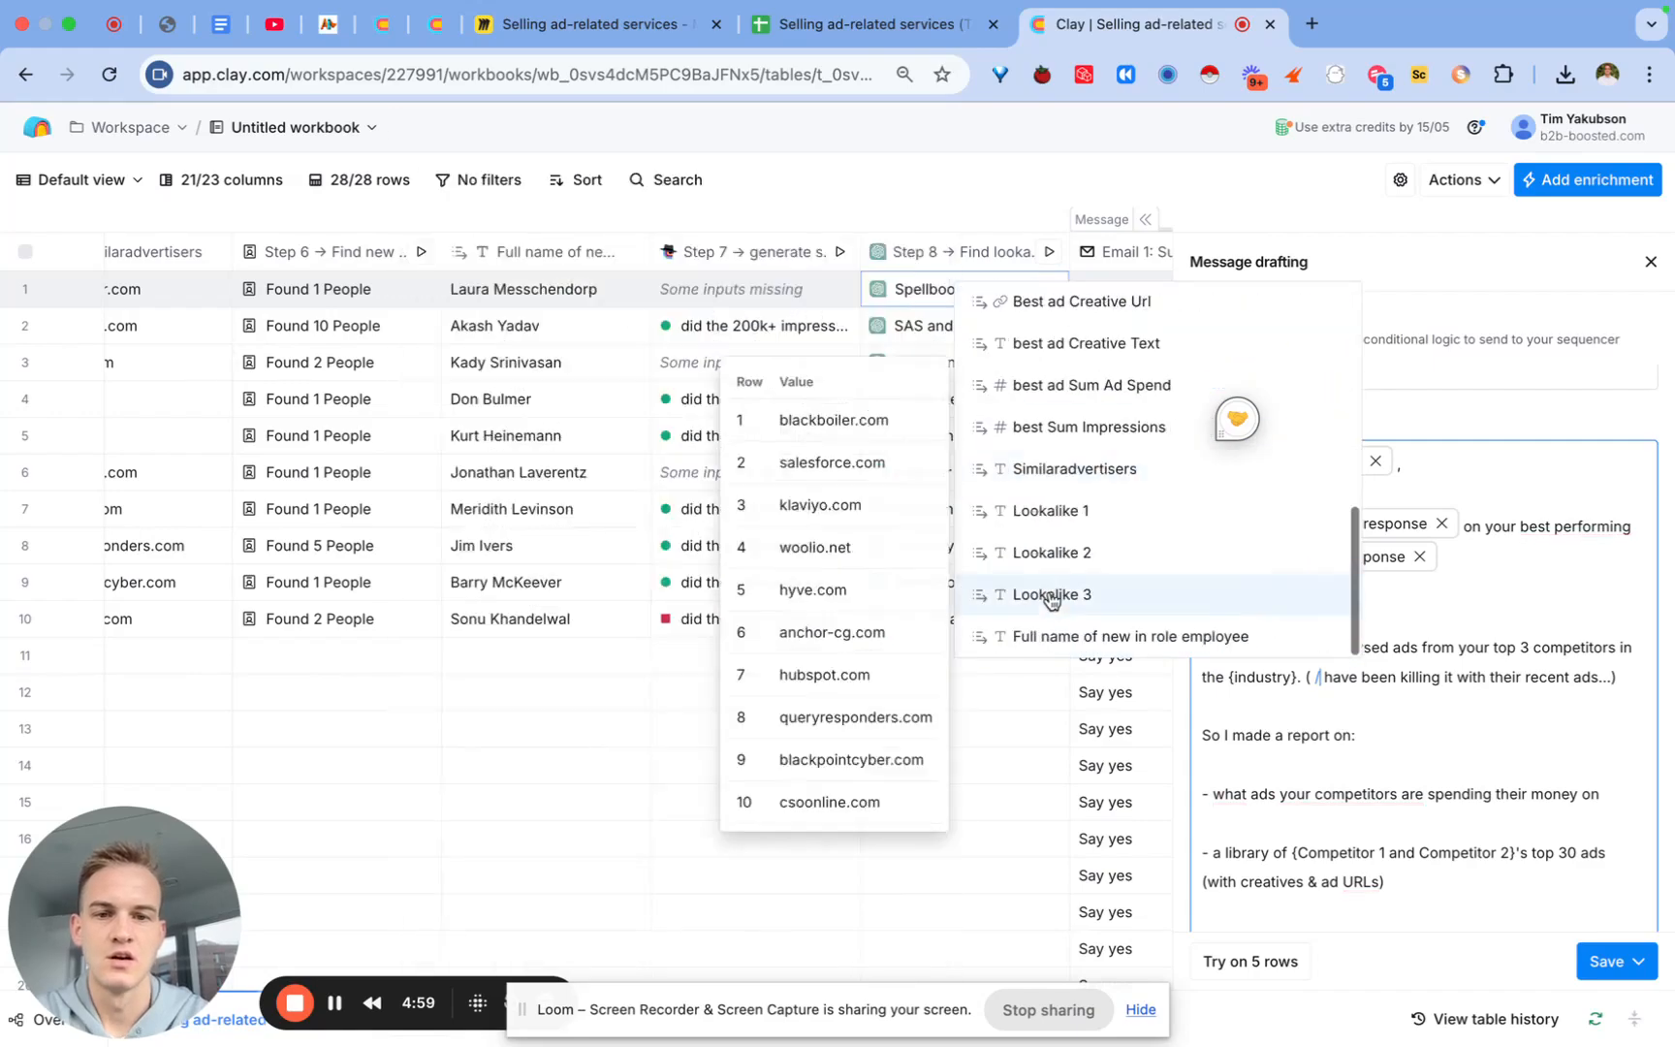
scroll(1042, 580, "up", 5)
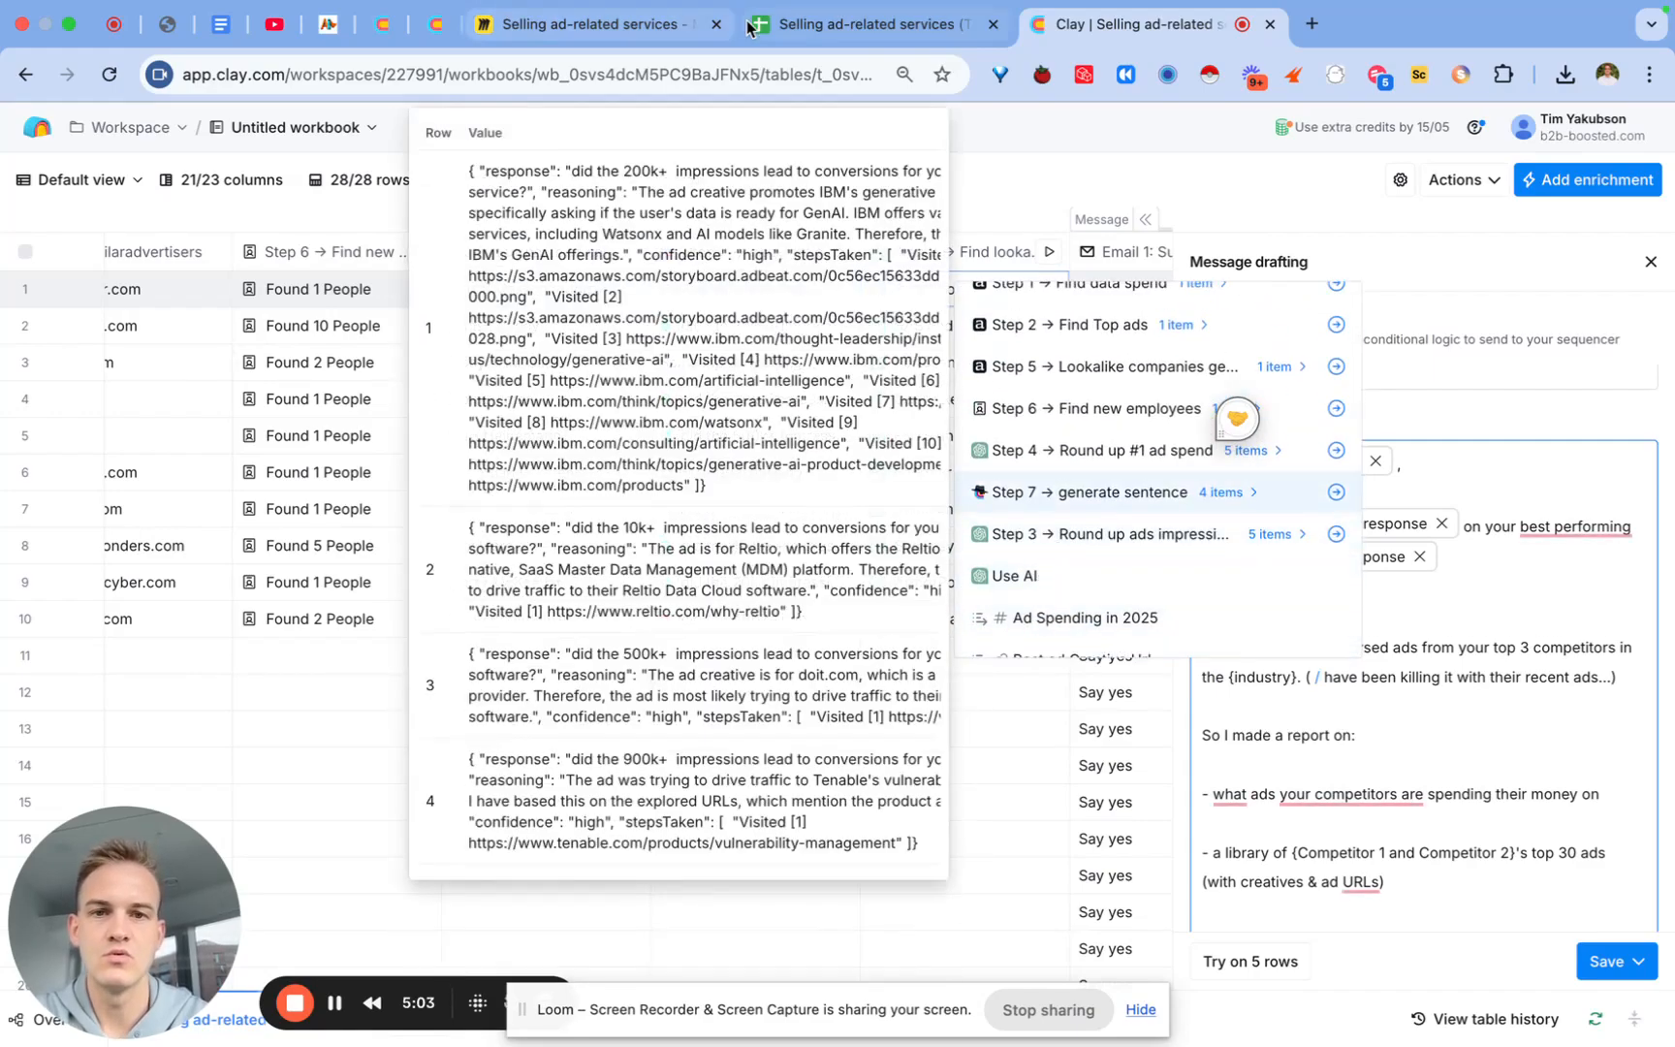
type("loo")
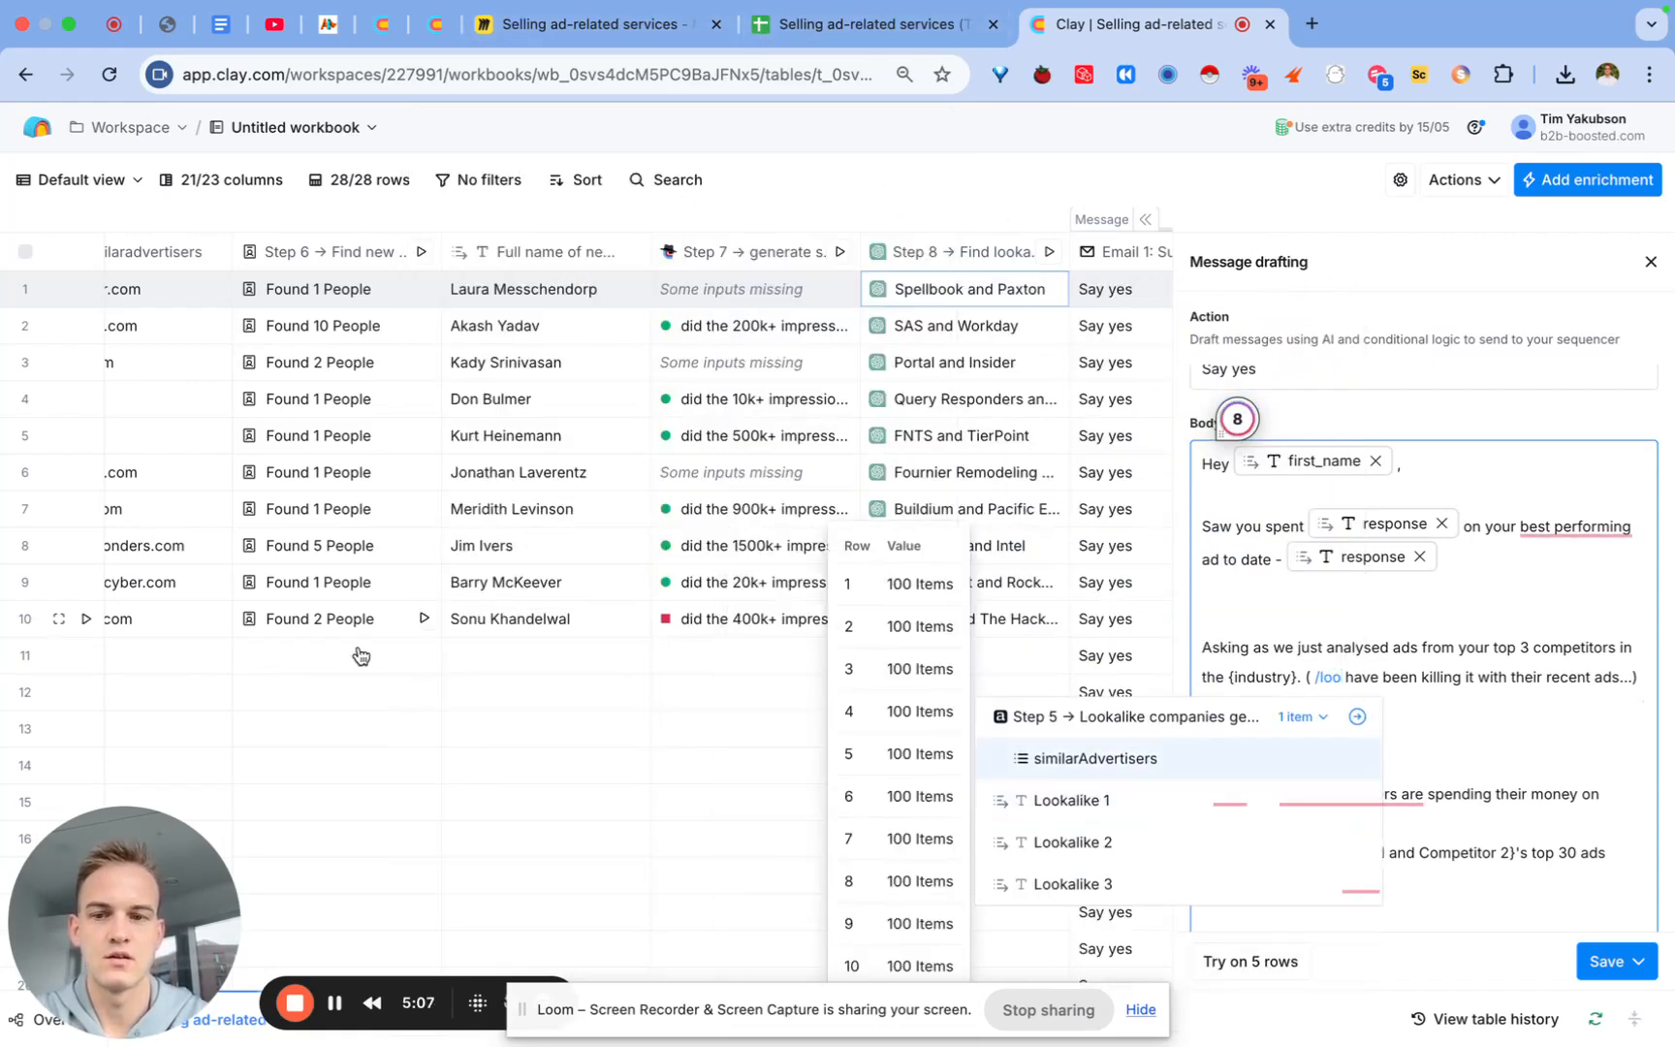
key("BackSpace")
key("BackSpace")
key("BackSpace")
left_click(1407, 690)
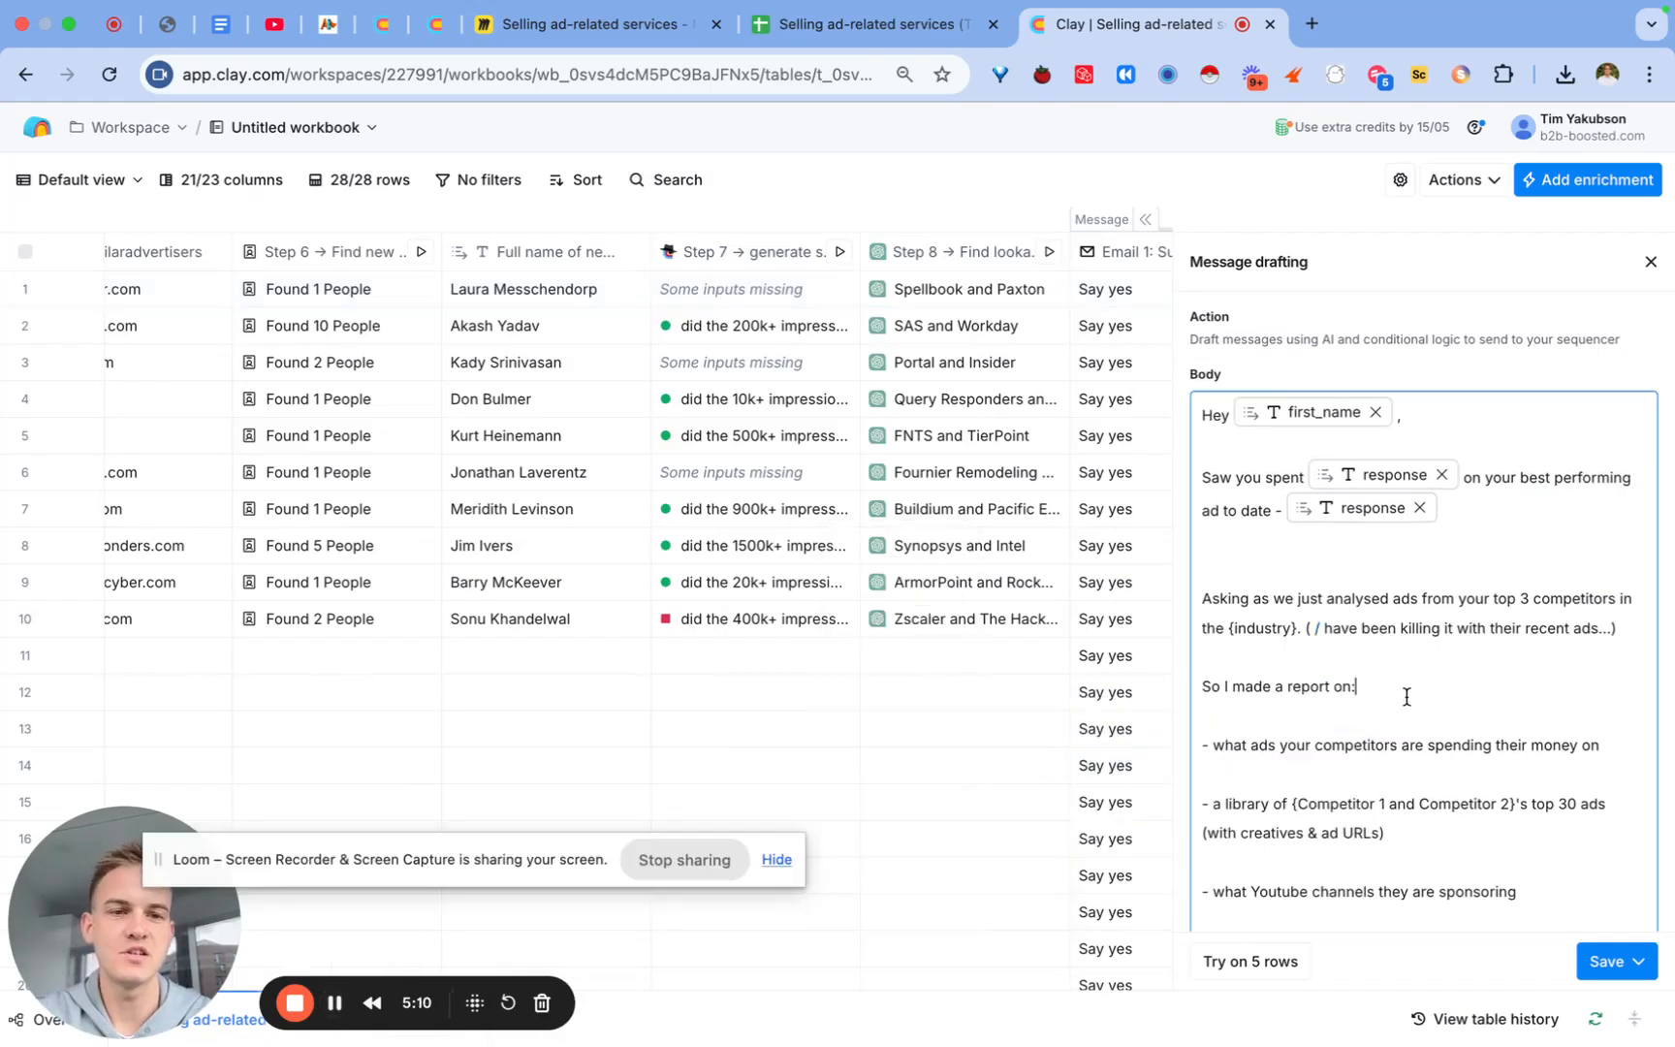
left_click(1313, 646)
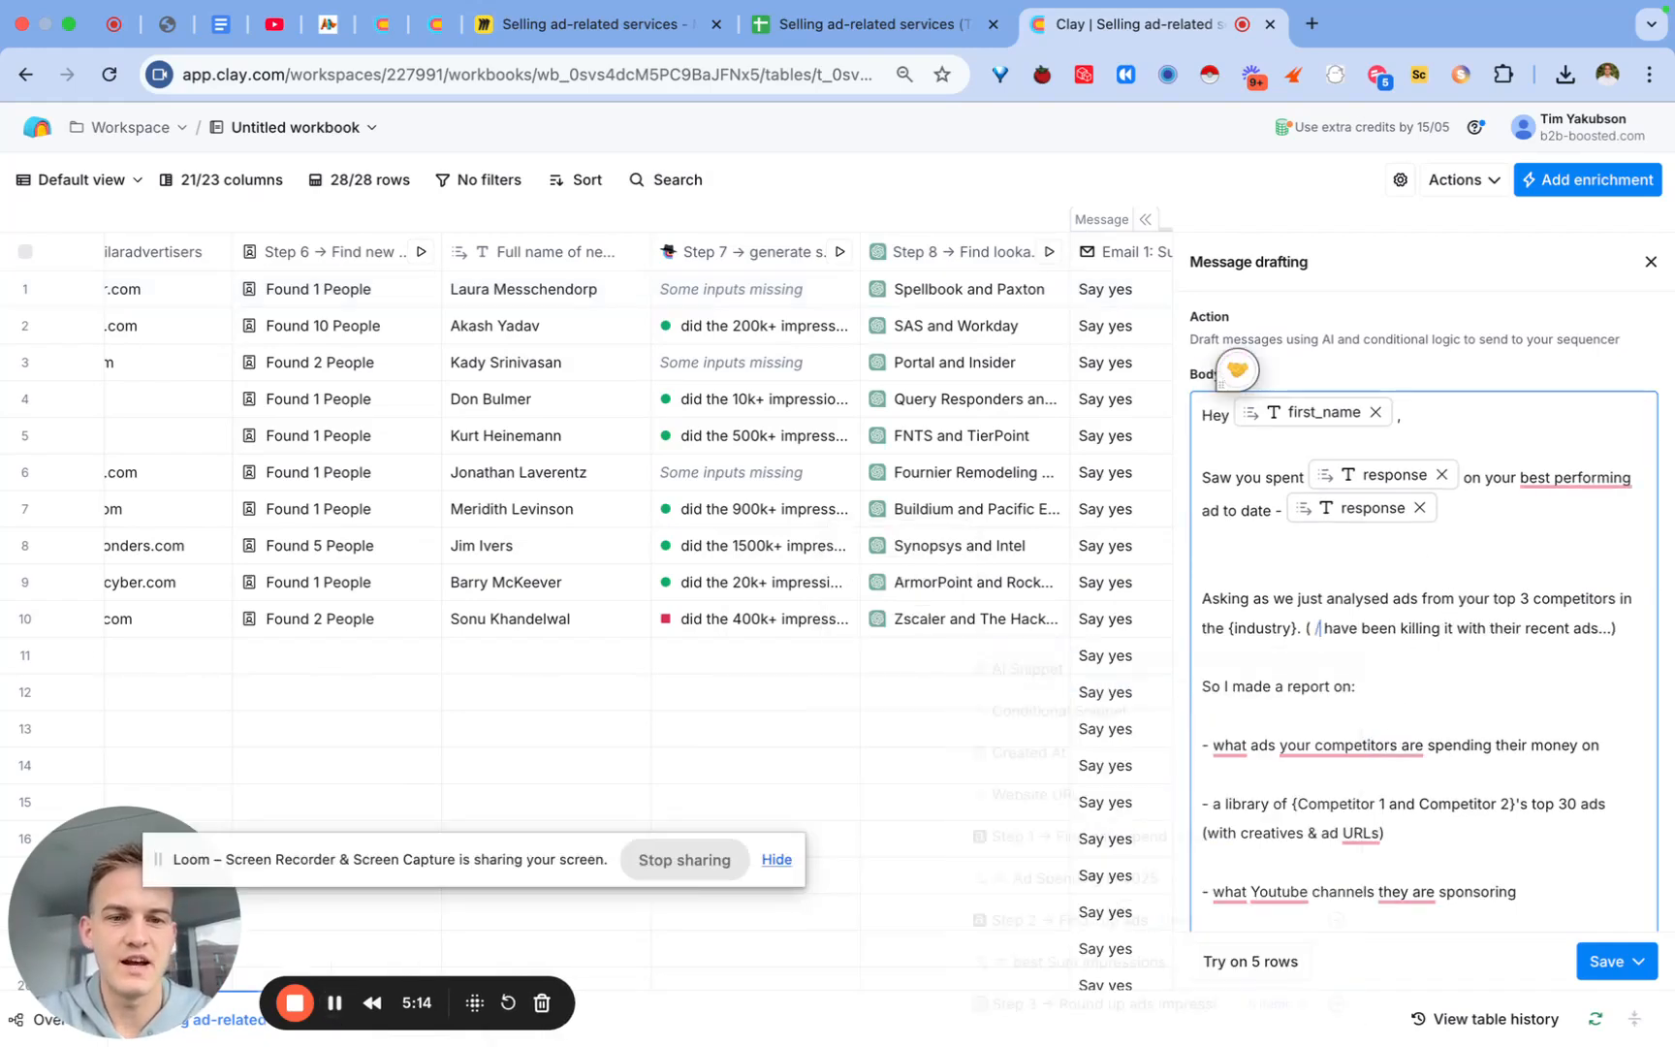
scroll(1231, 872, "down", 5)
scroll(1223, 918, "down", 1)
mouse_move(1182, 998)
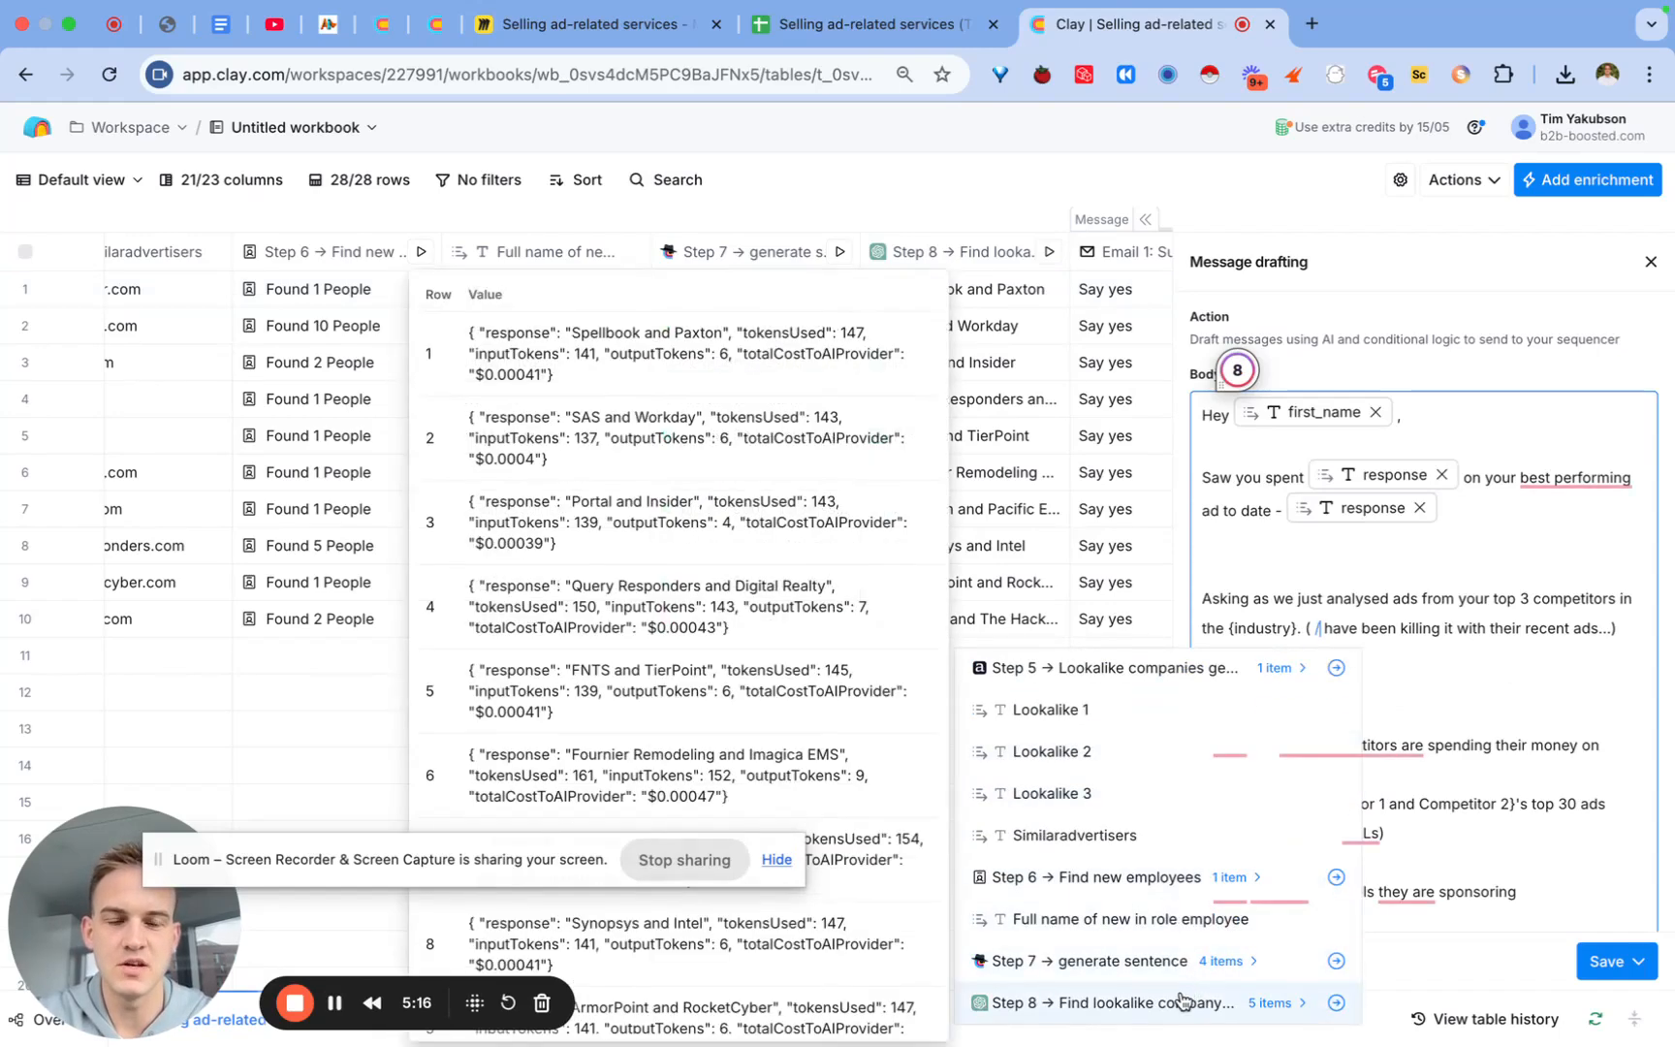
left_click(1336, 1002)
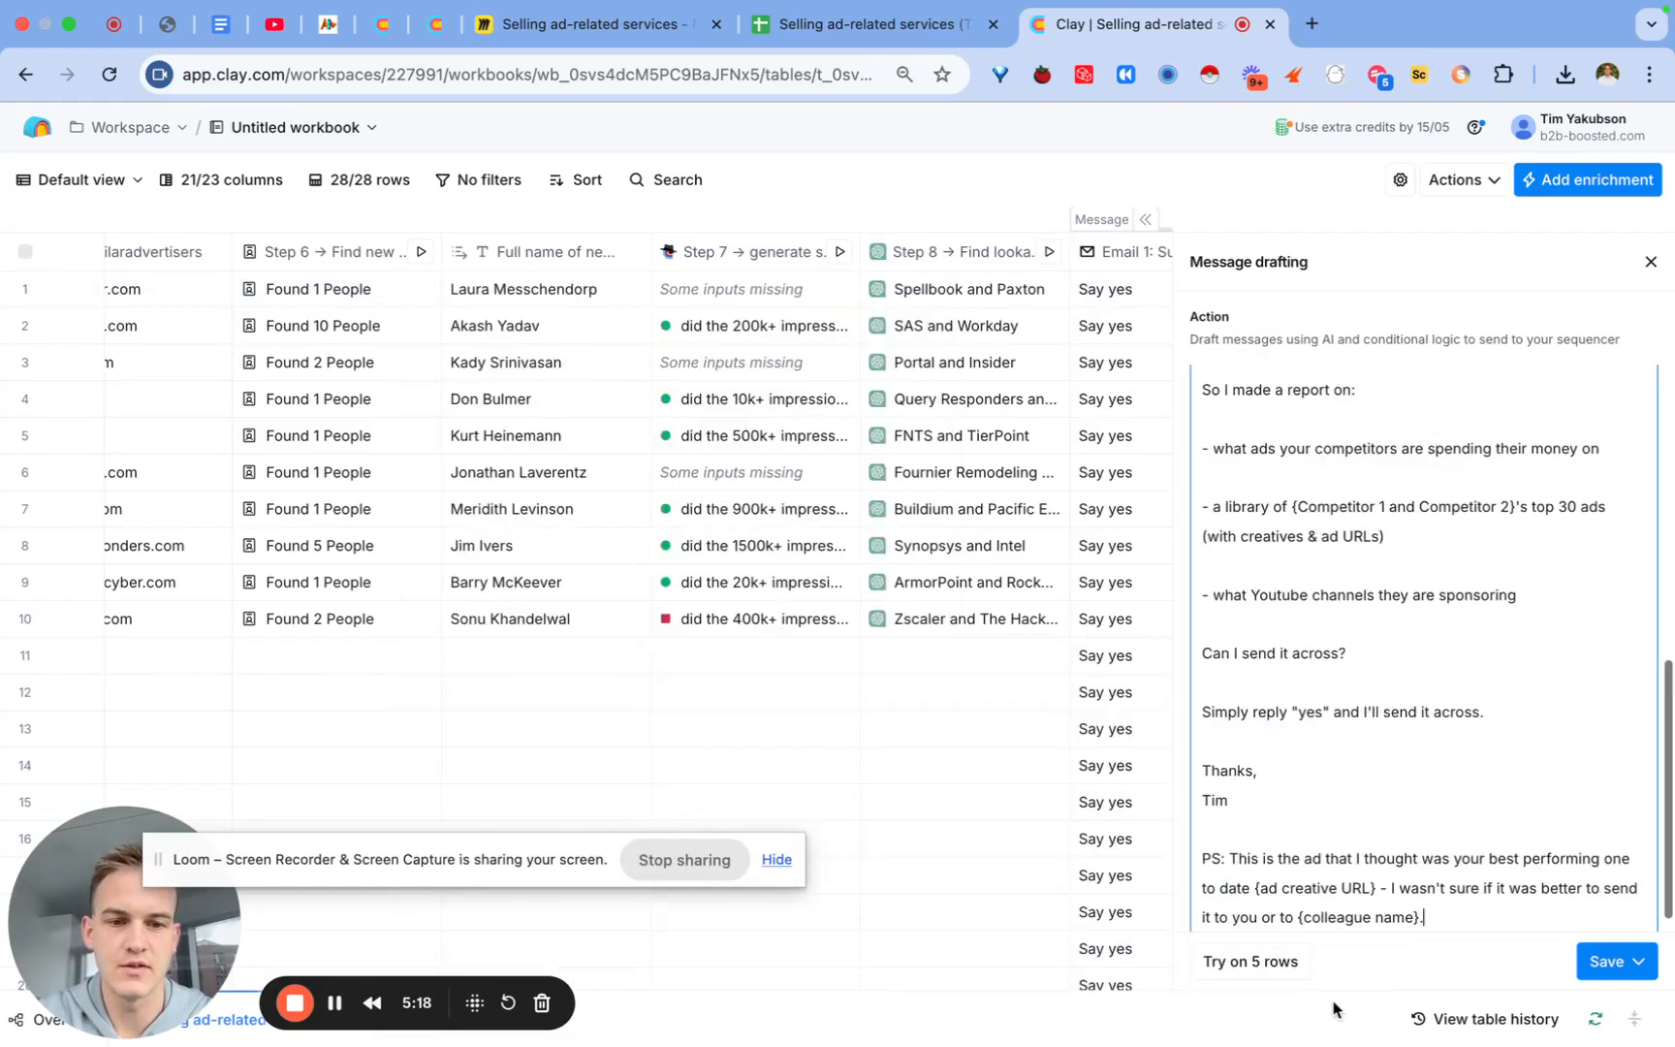
scroll(1459, 689, "down", 1)
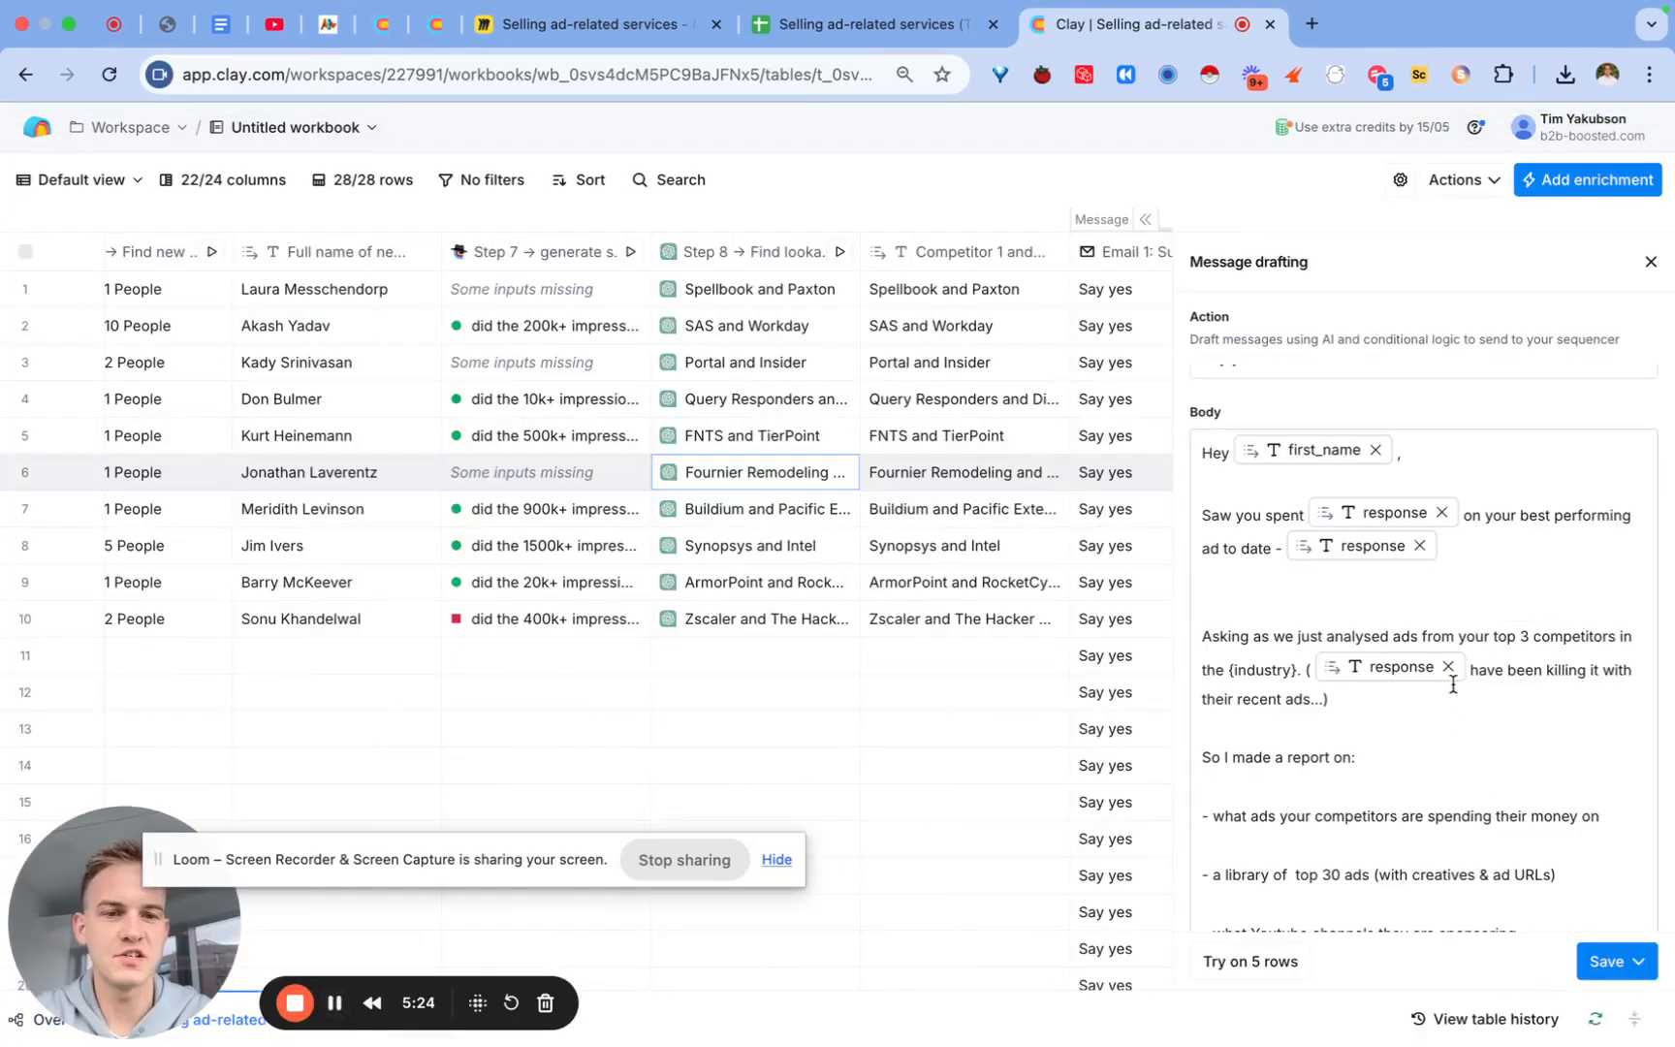
Step: Make the line read 'top 30 ads for' plus Step 8's response, removing extra spaces
mouse_move(1421, 666)
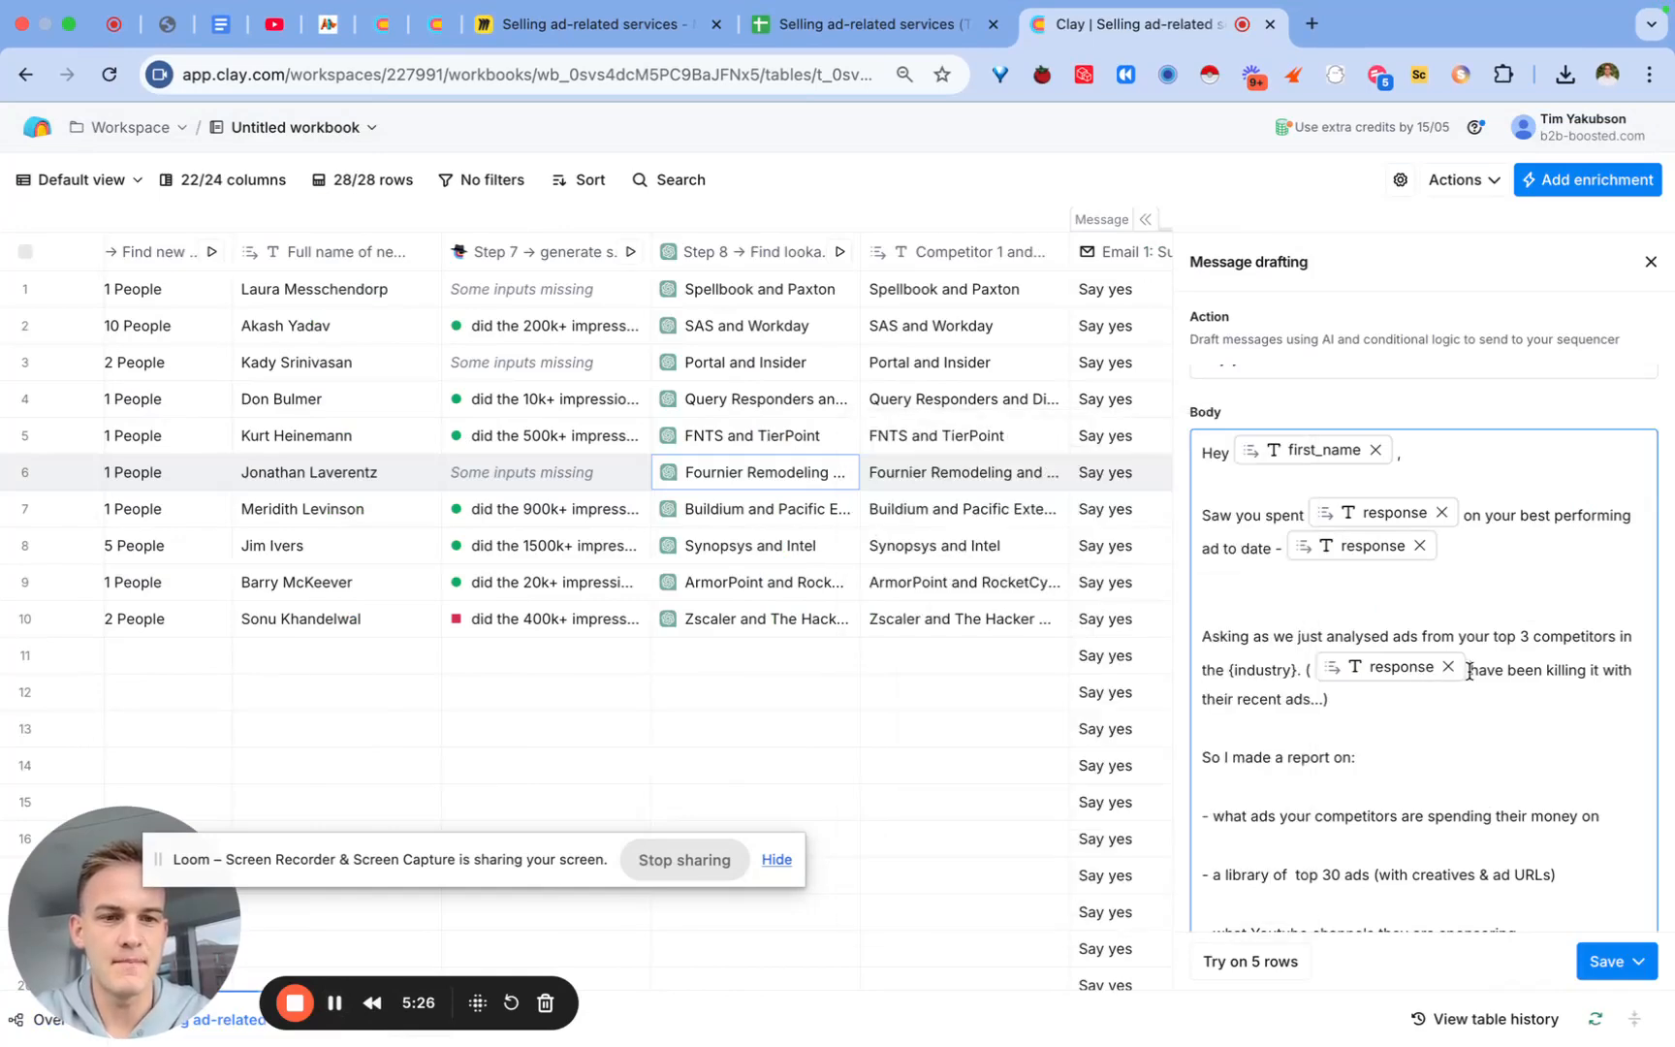
mouse_move(1365, 815)
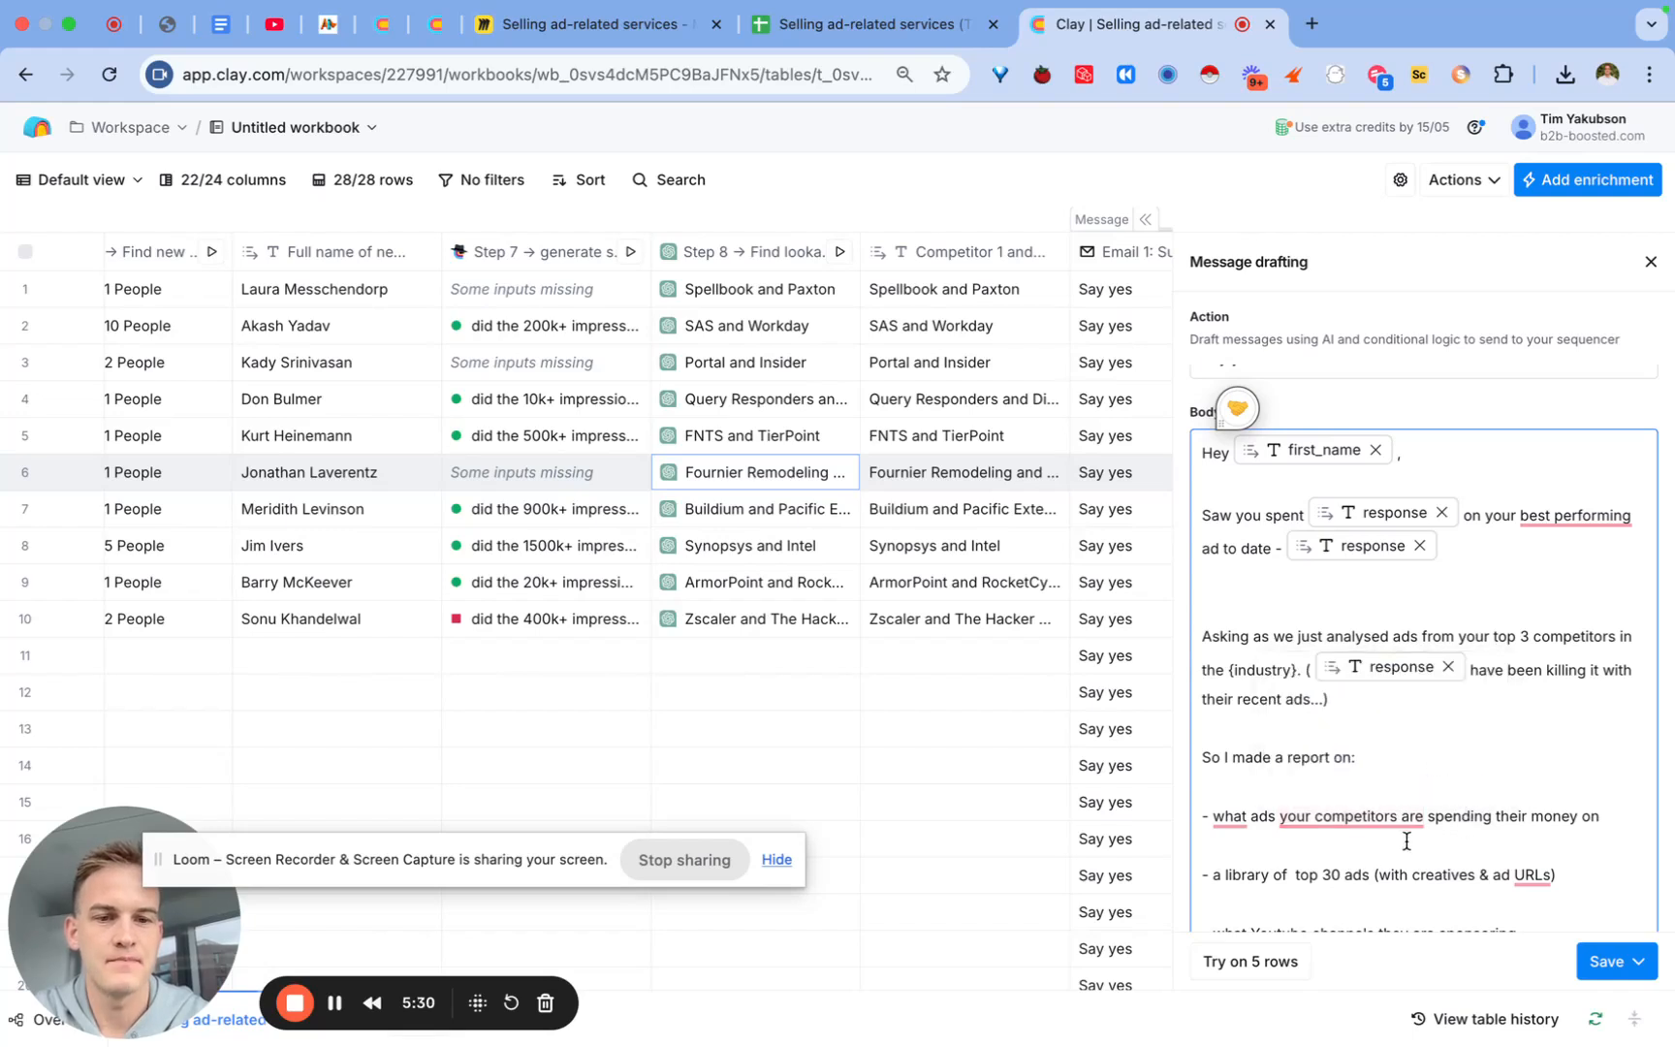
left_click(1366, 874)
type("for")
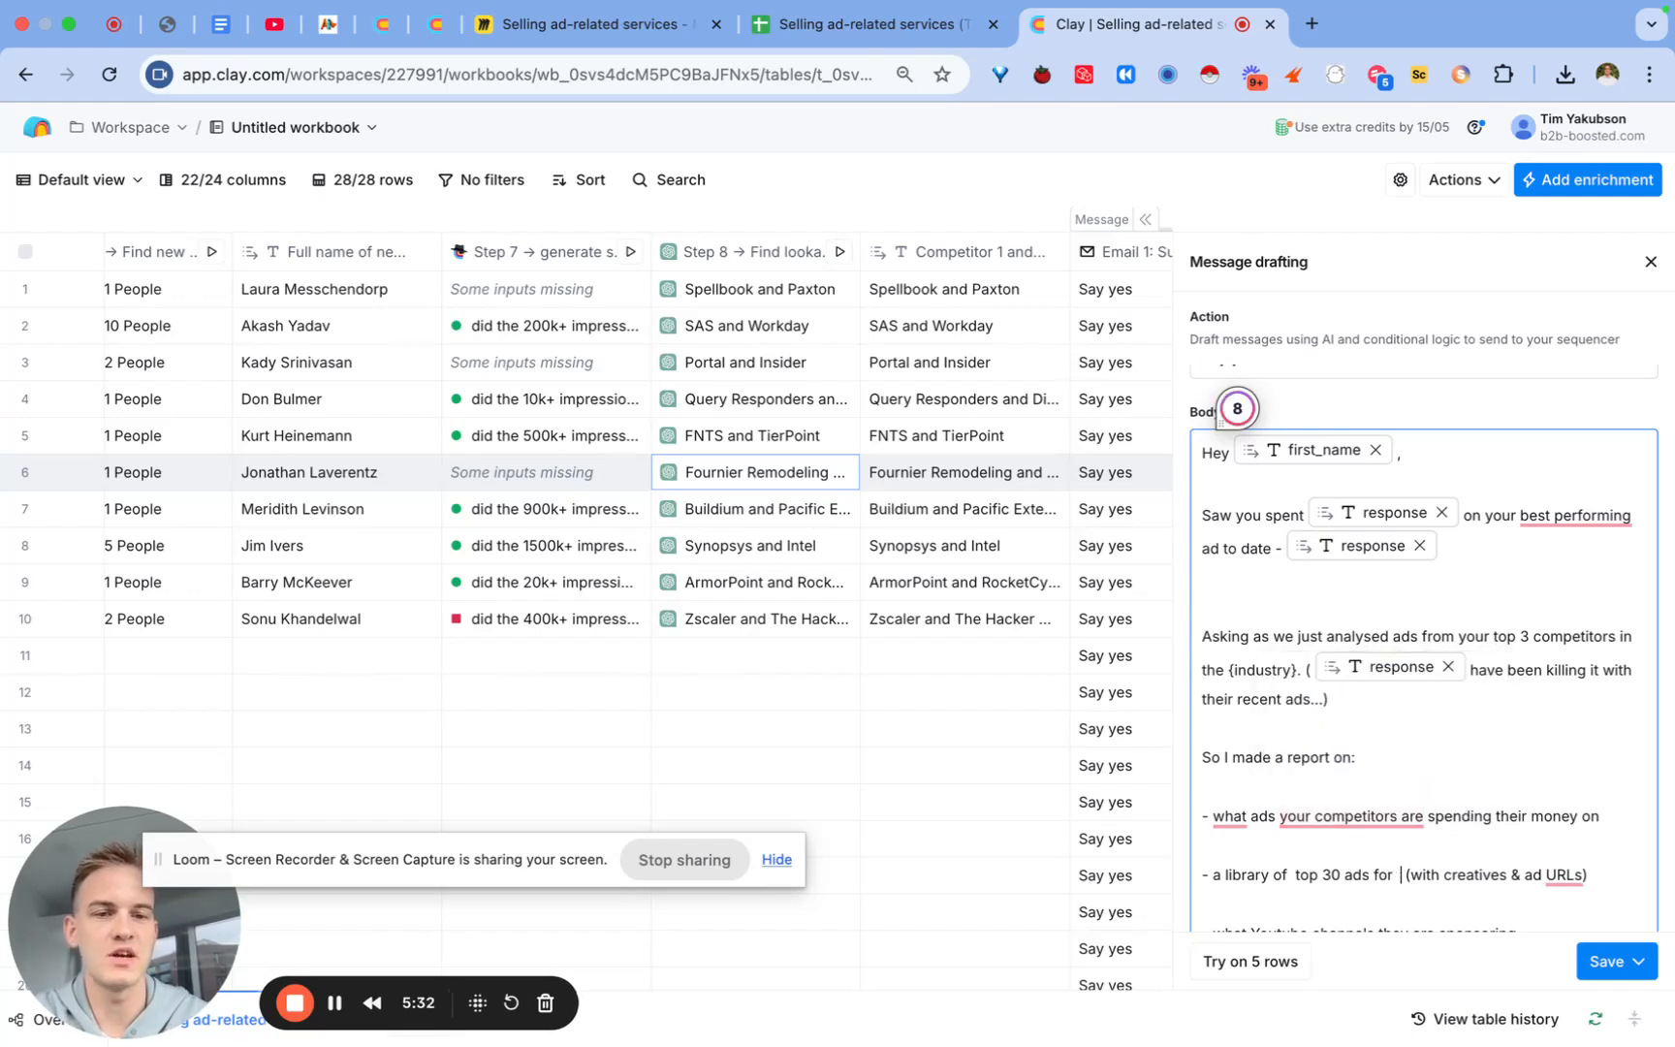
key("BackSpace")
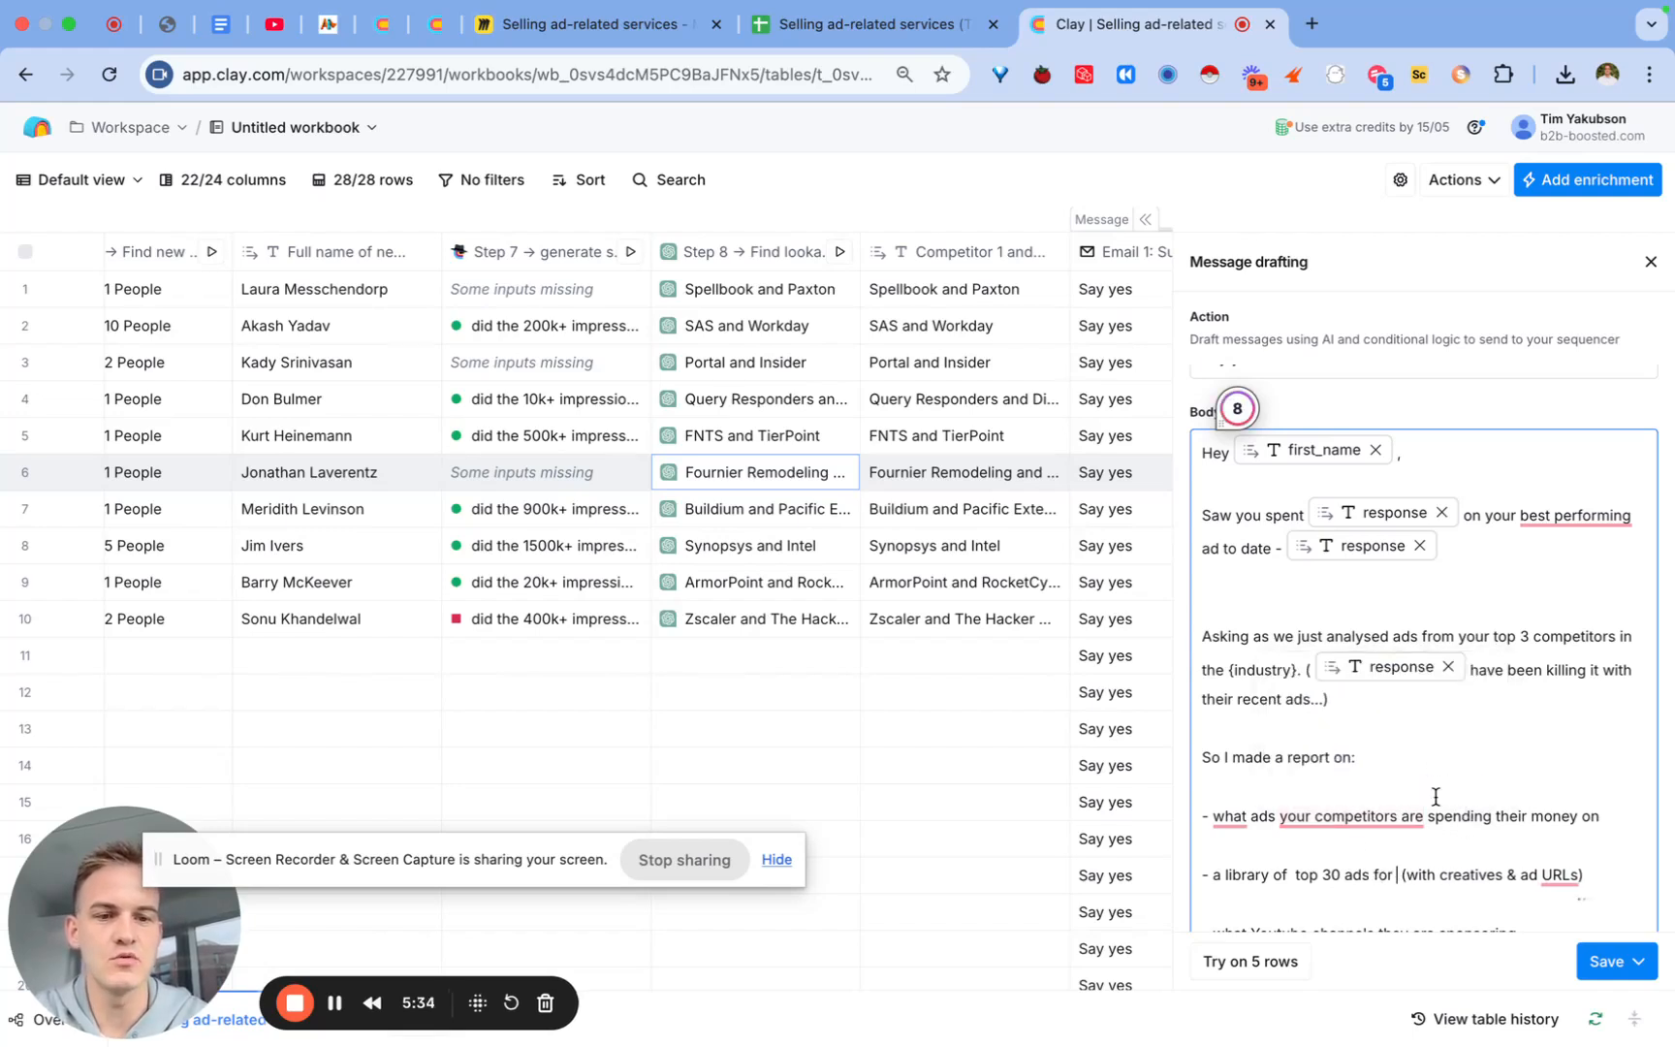
type("/res")
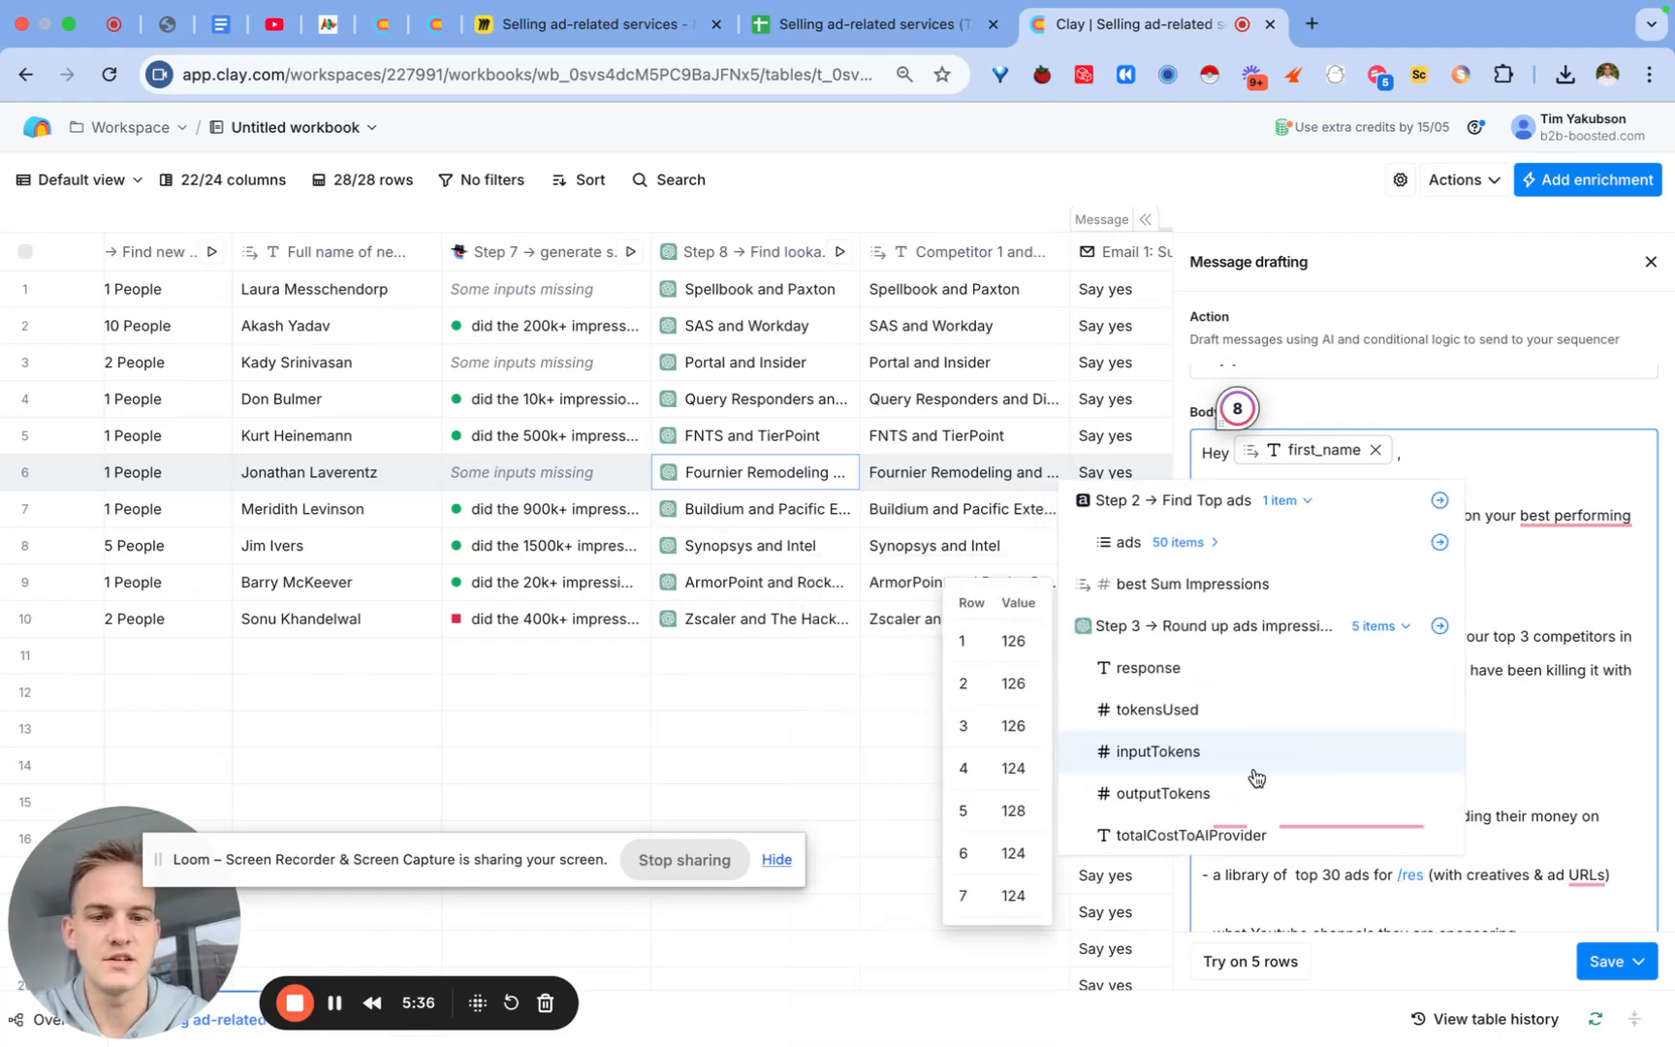
scroll(1256, 770, "down", 3)
left_click(1217, 839)
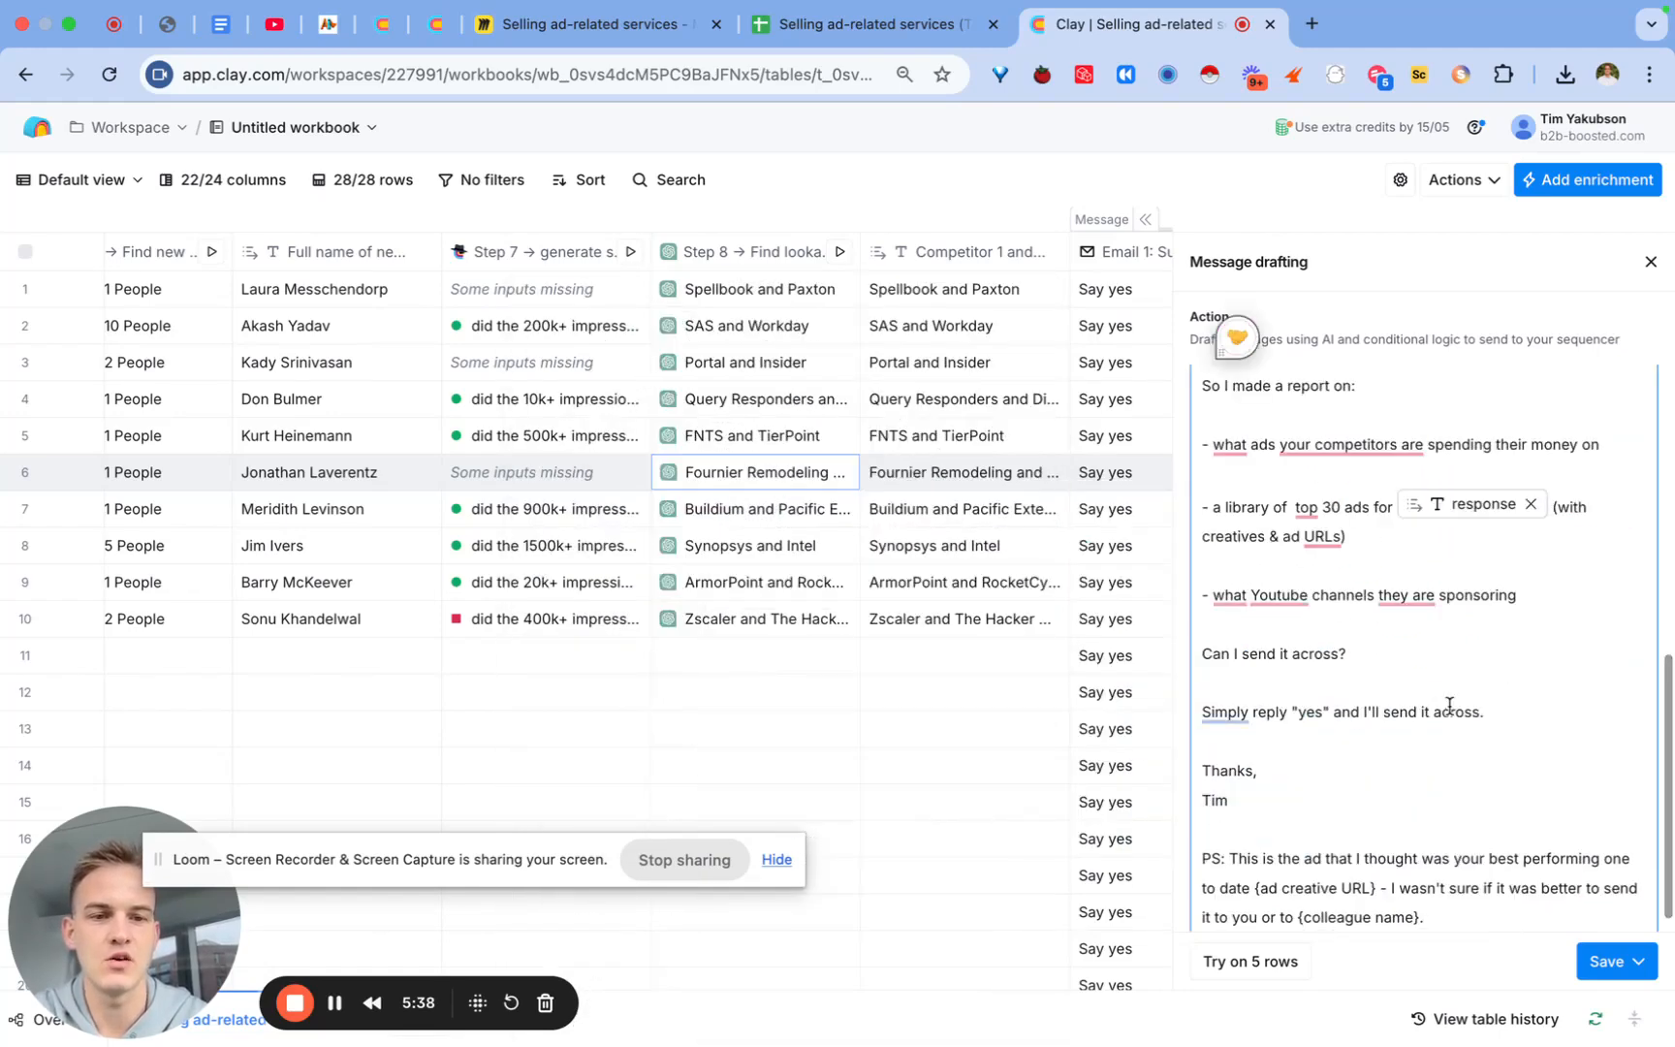
scroll(1449, 705, "up", 3)
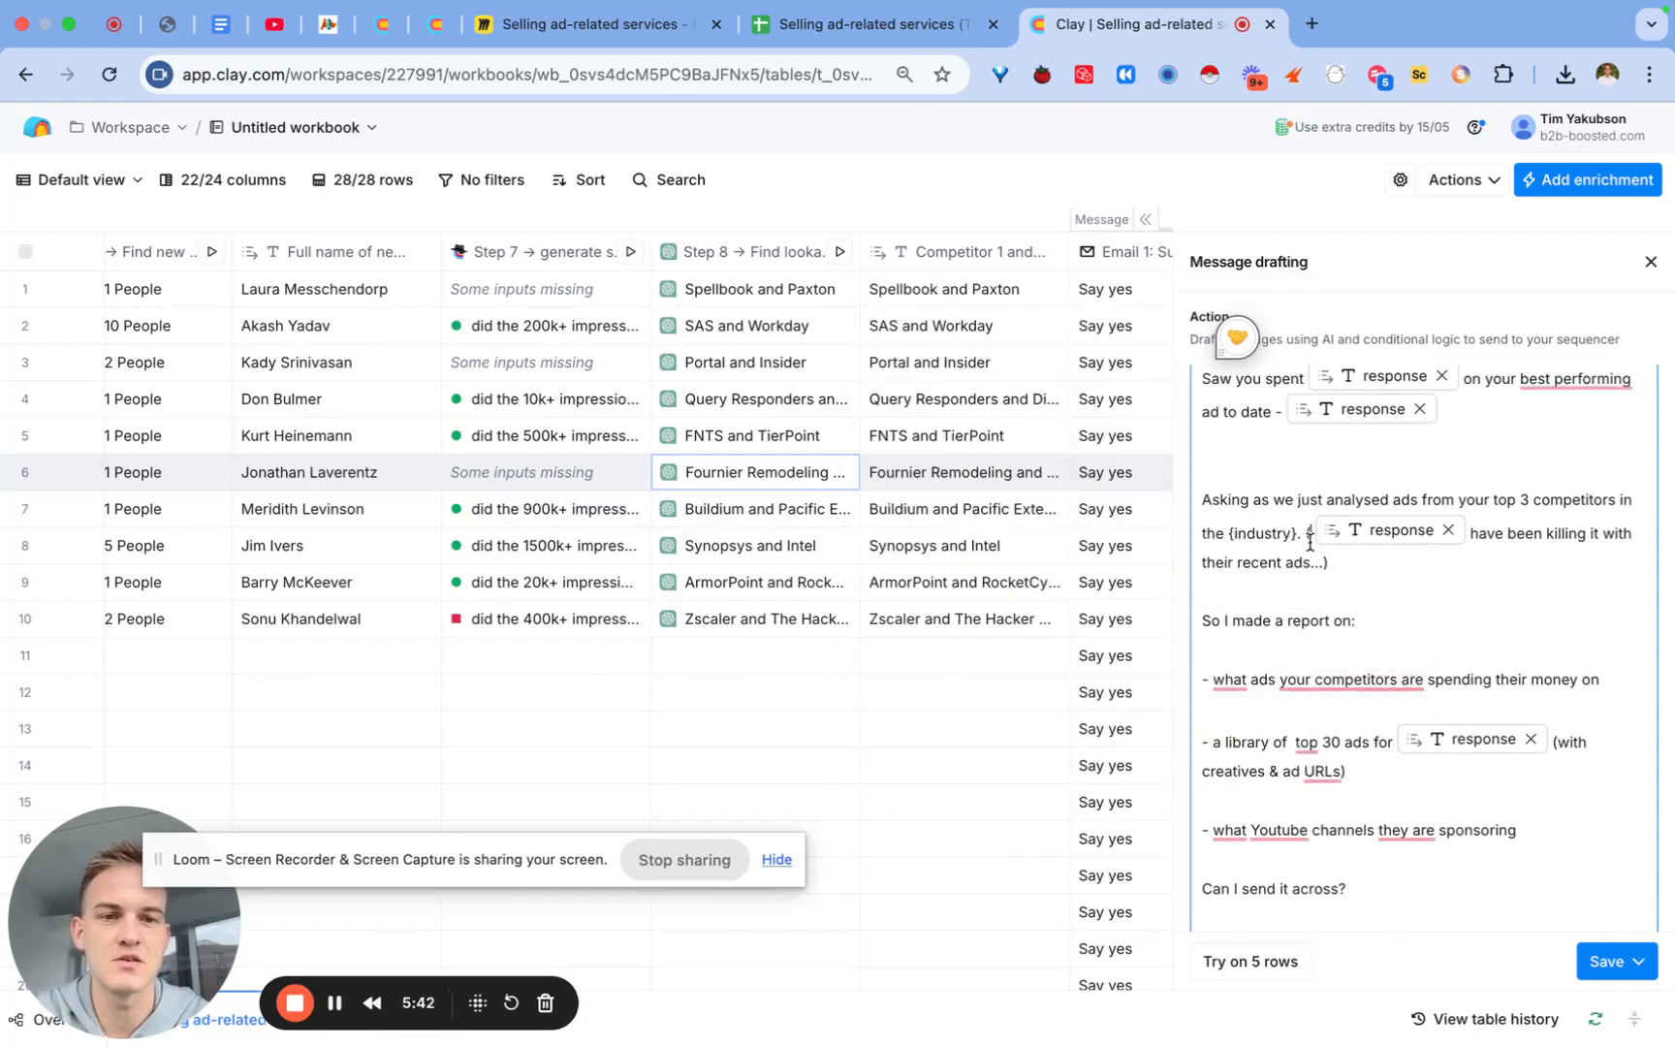
key("BackSpace")
scroll(1380, 601, "down", 5)
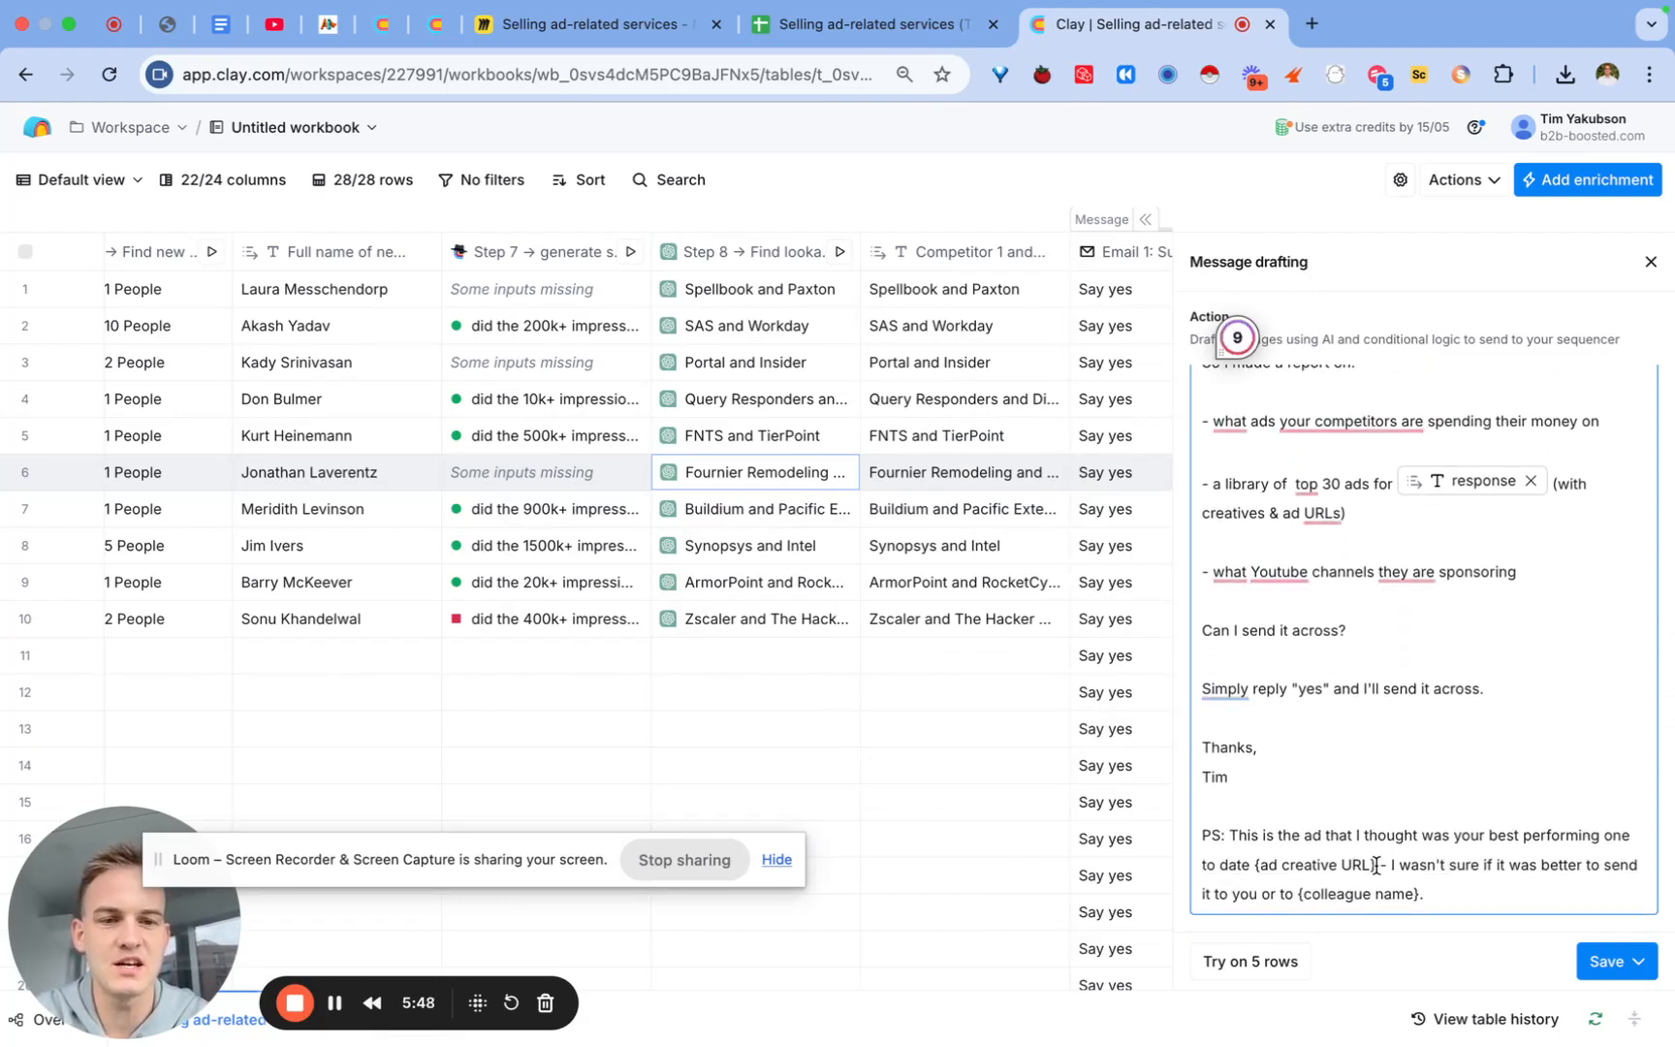
Step: Replace the PS's {ad creative URL} placeholder with Step 2's ads > 0 > adInfo > creativeUrl
left_click_drag(1375, 865, 1260, 868)
key("BackSpace")
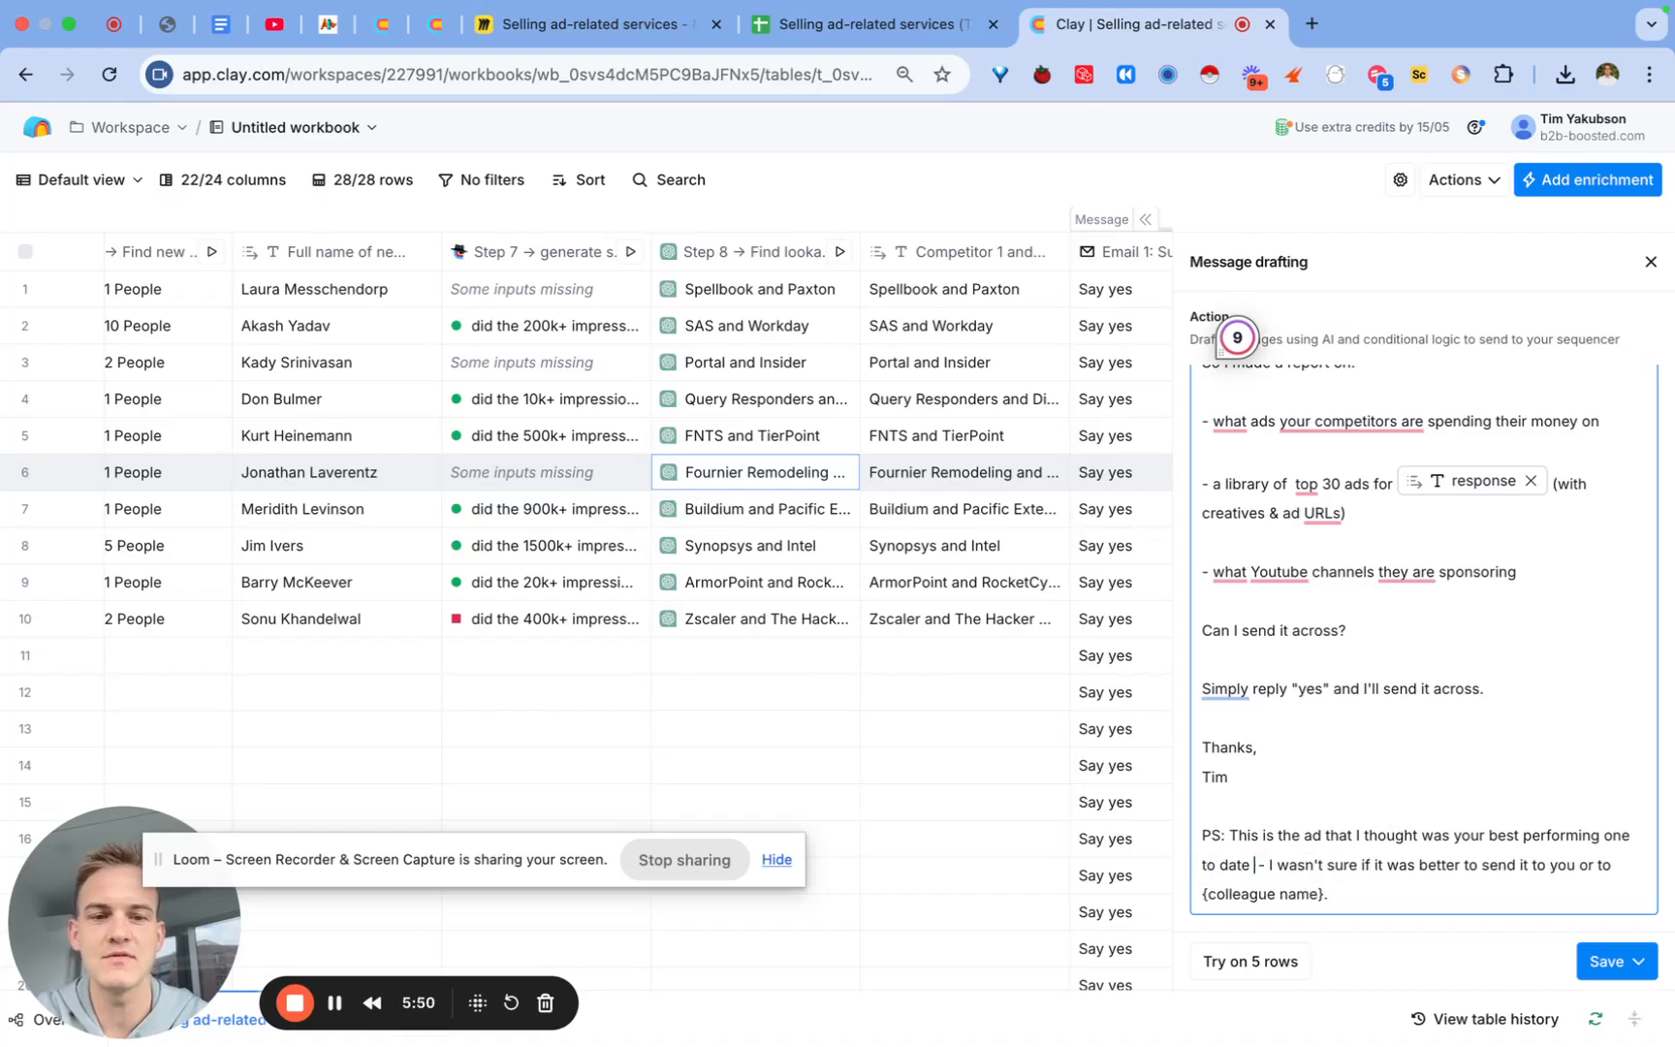
type("/")
scroll(1402, 681, "down", 2)
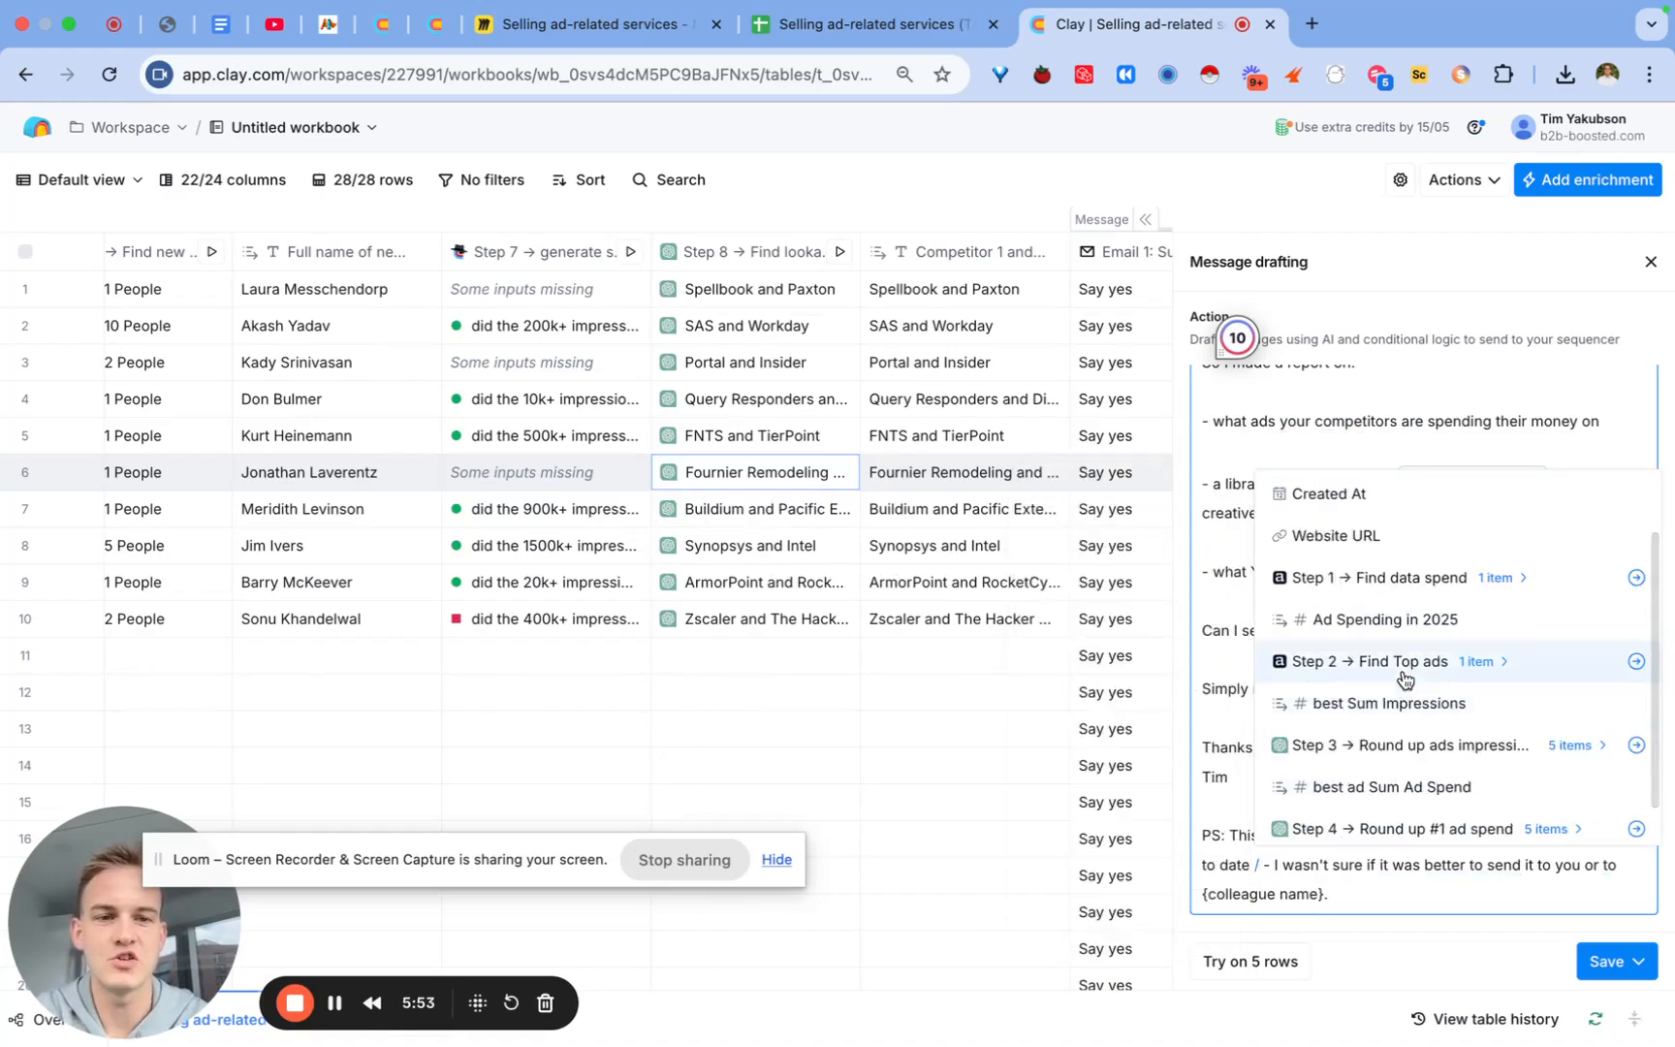
left_click(1405, 672)
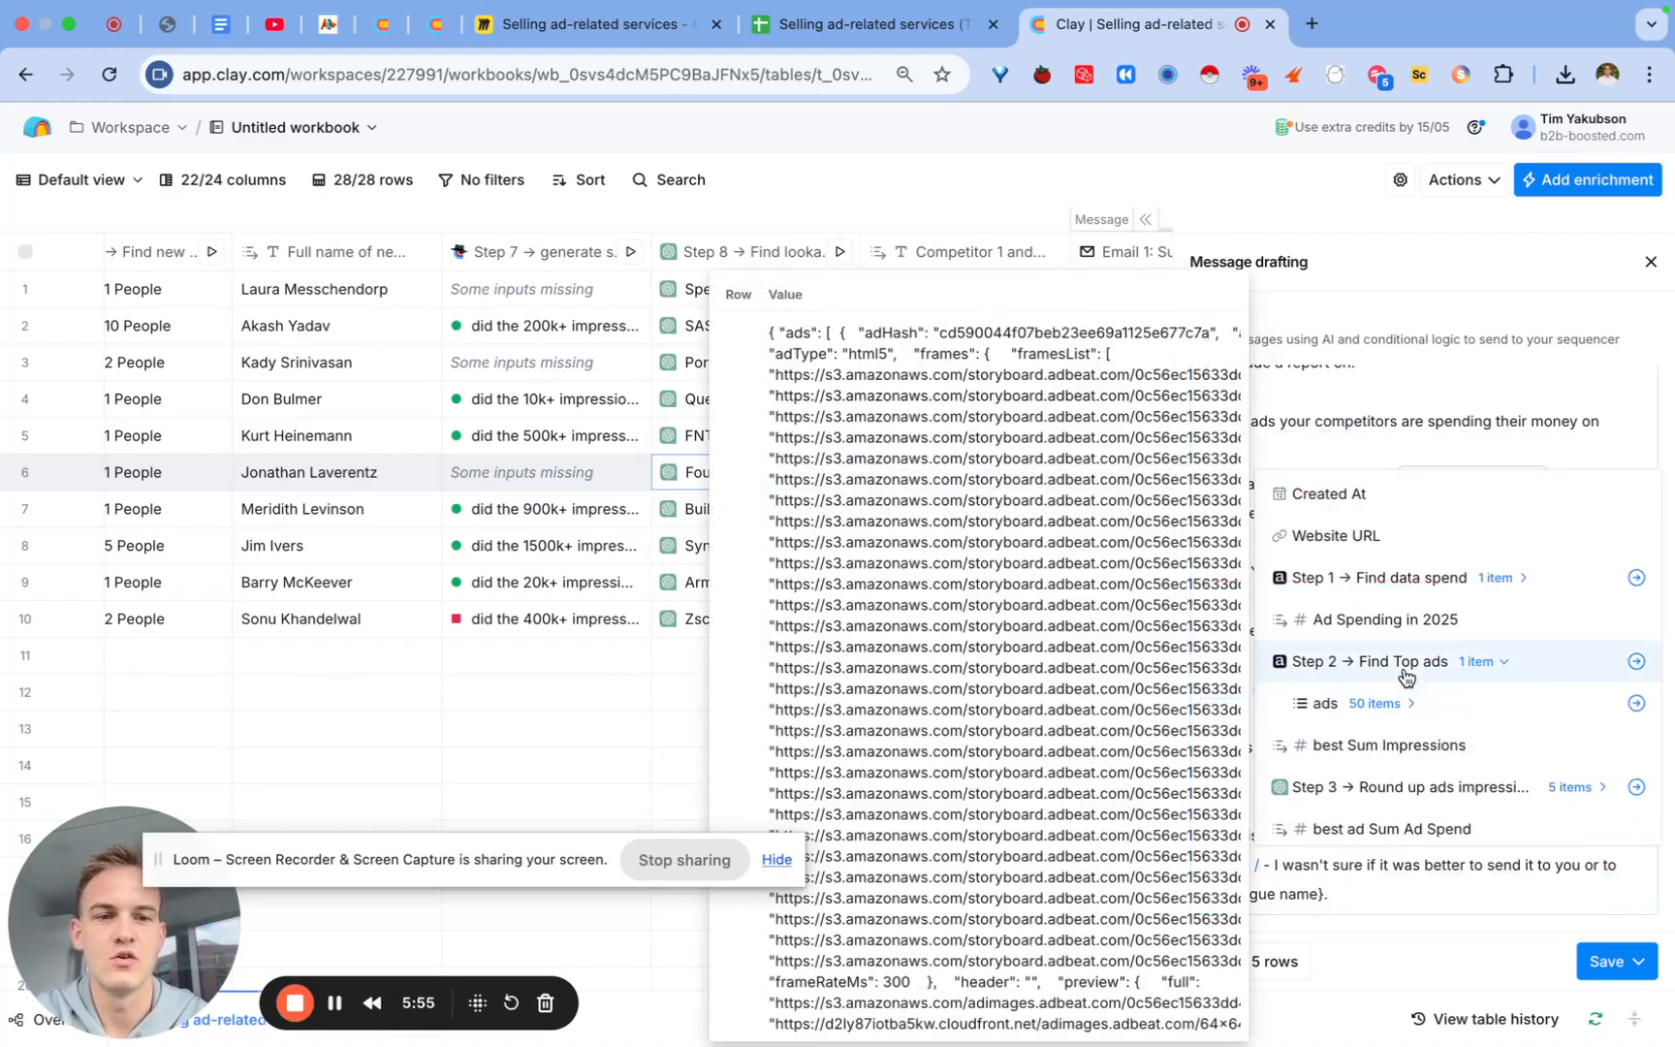
left_click(1388, 700)
left_click(1376, 742)
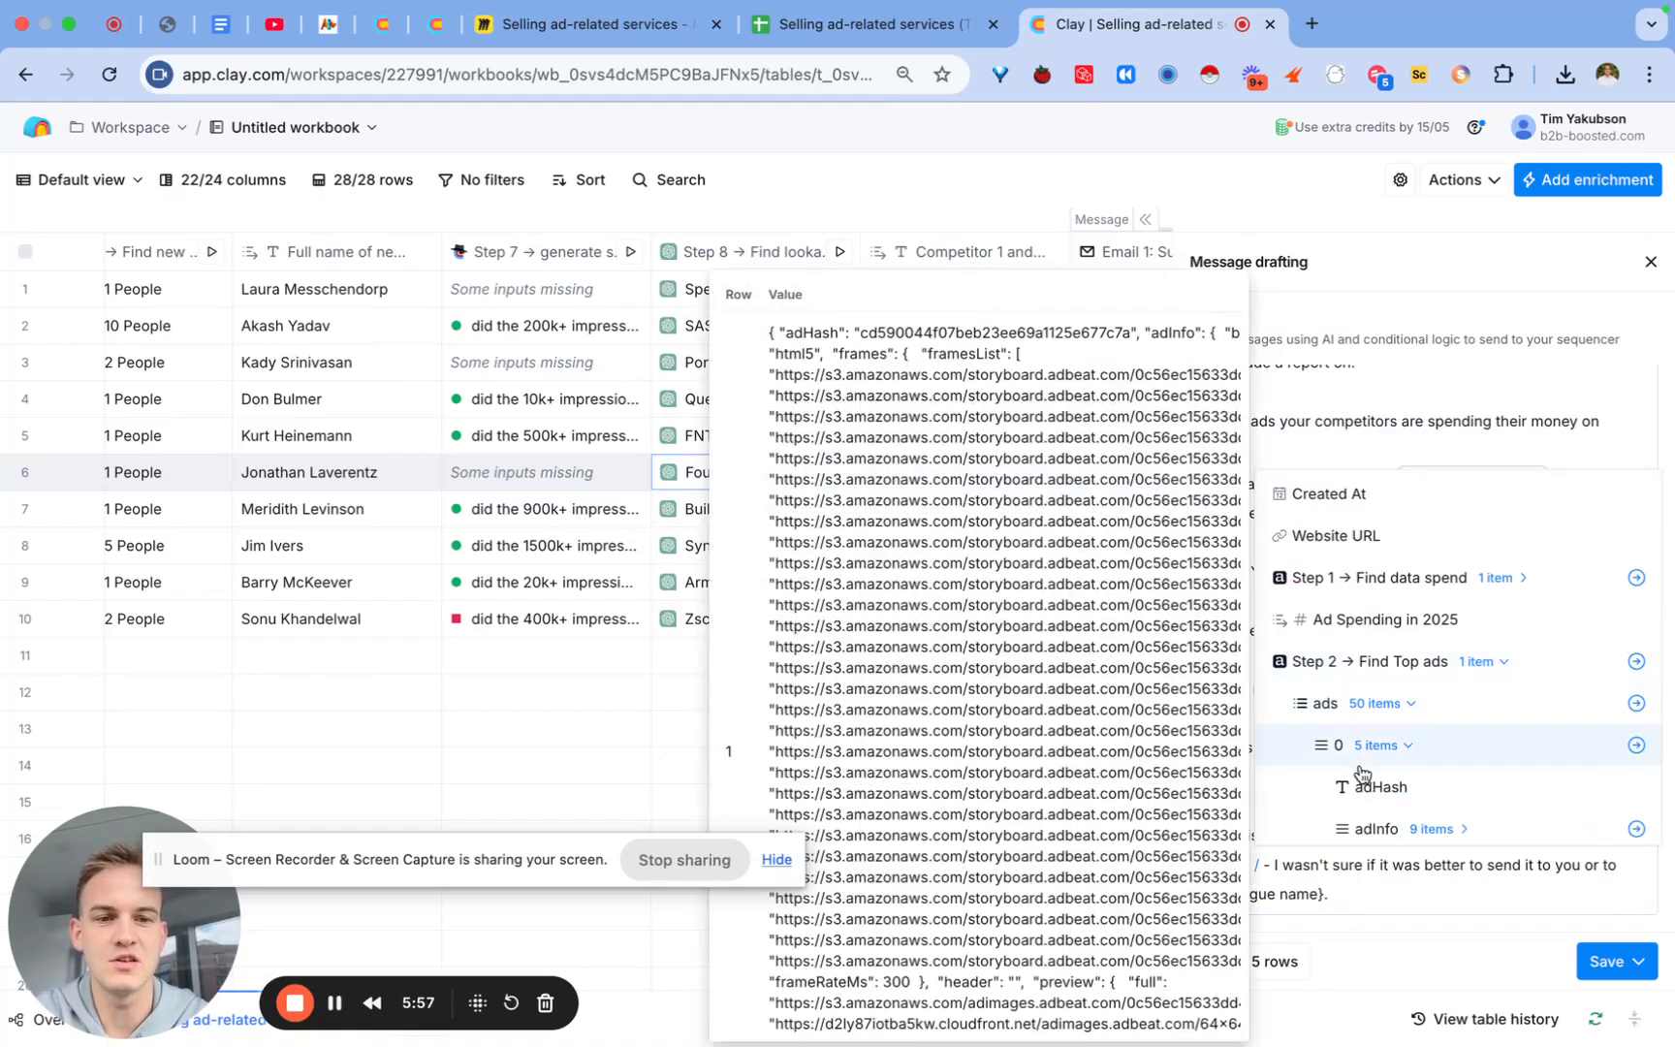
left_click(1365, 817)
scroll(1364, 817, "down", 3)
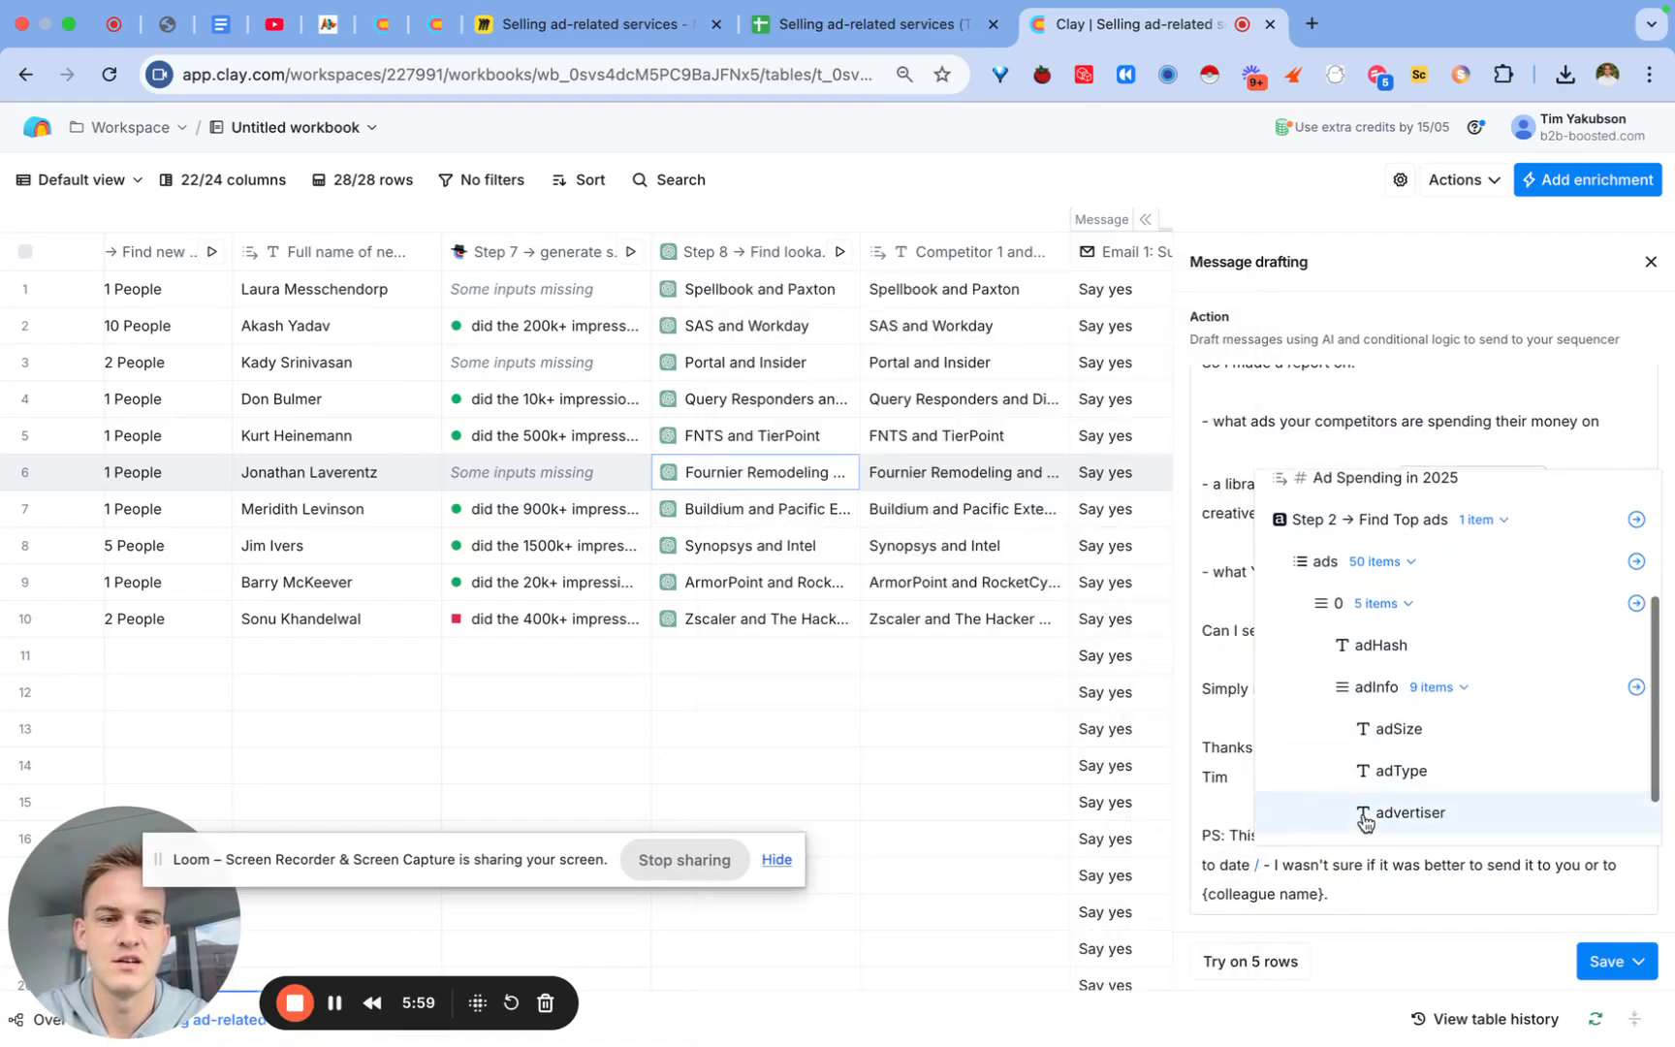
mouse_move(1365, 822)
scroll(1364, 819, "down", 3)
mouse_move(1398, 632)
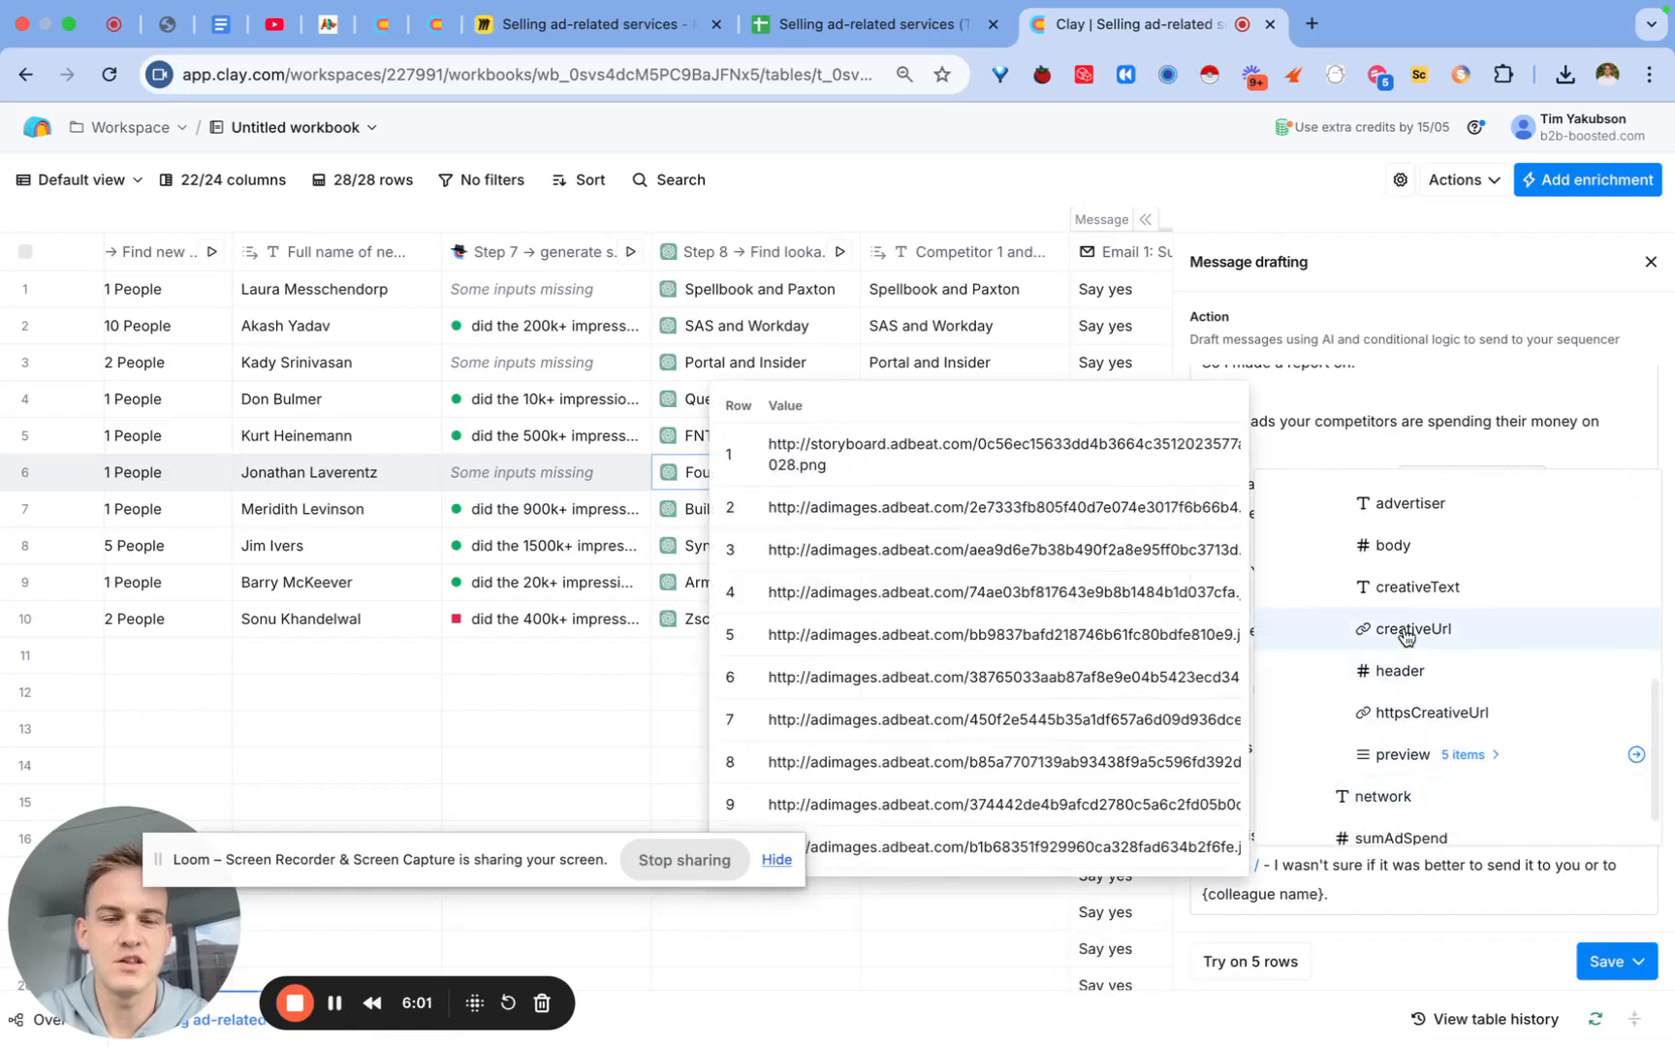
left_click(1440, 636)
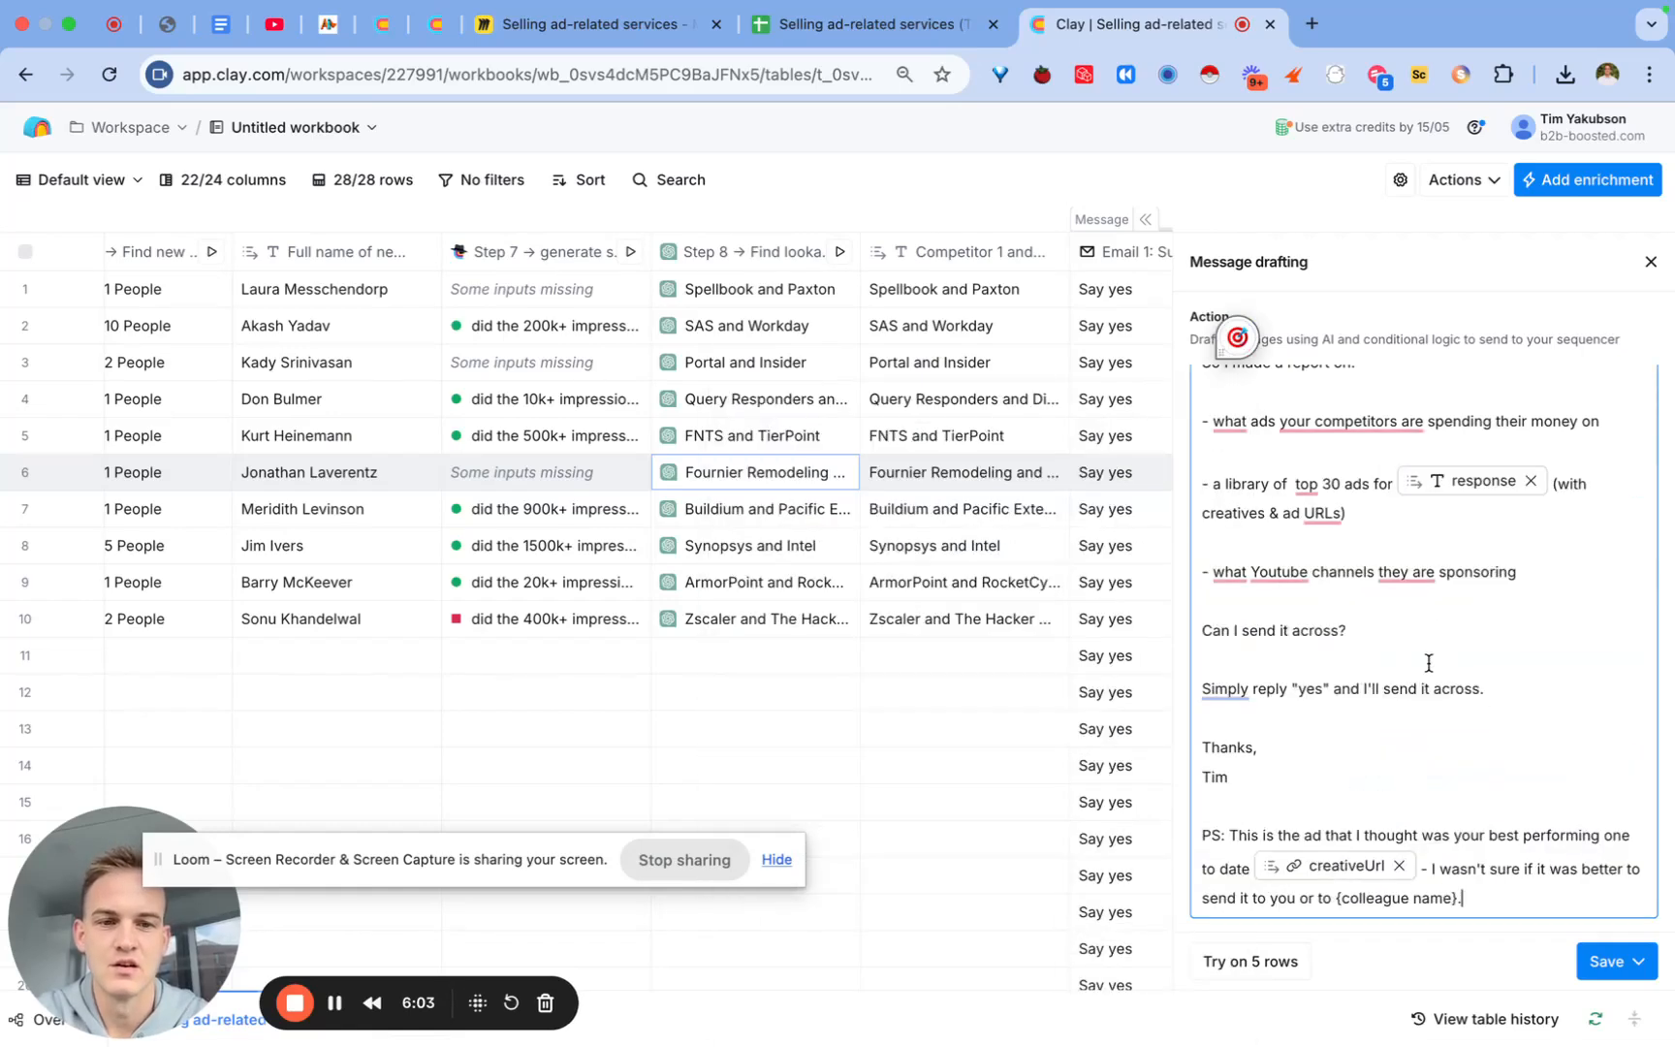
scroll(1374, 730, "up", 10)
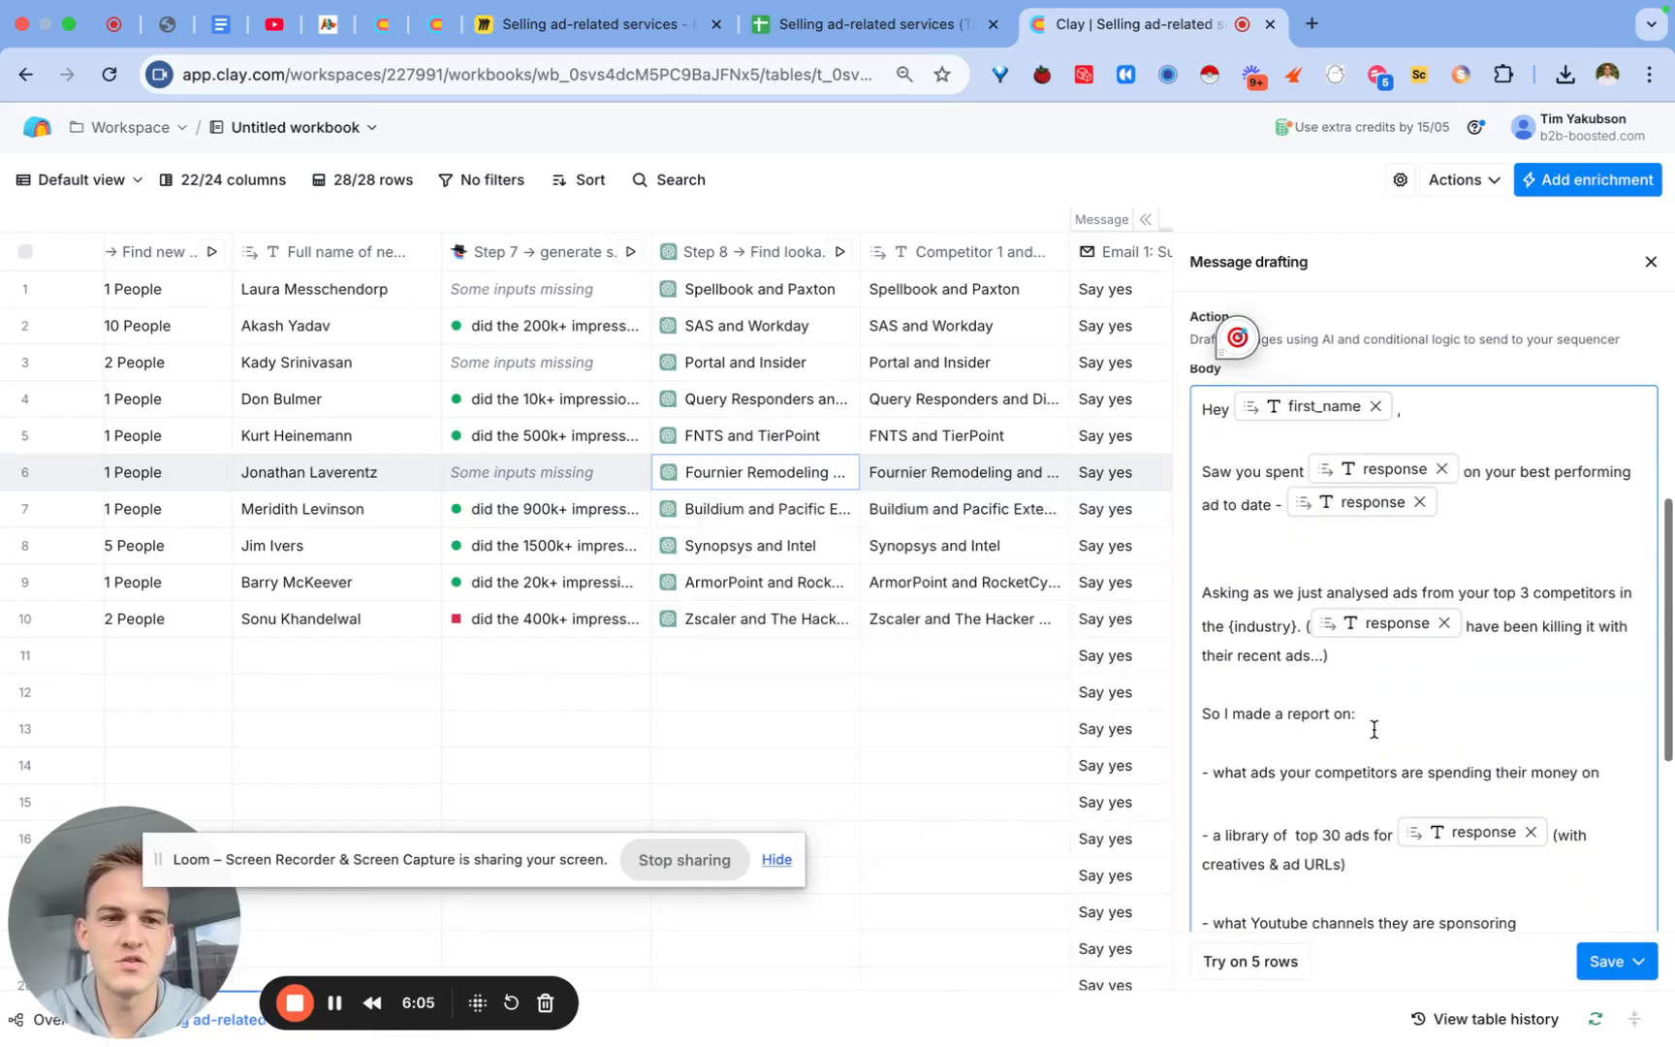
scroll(1374, 730, "down", 5)
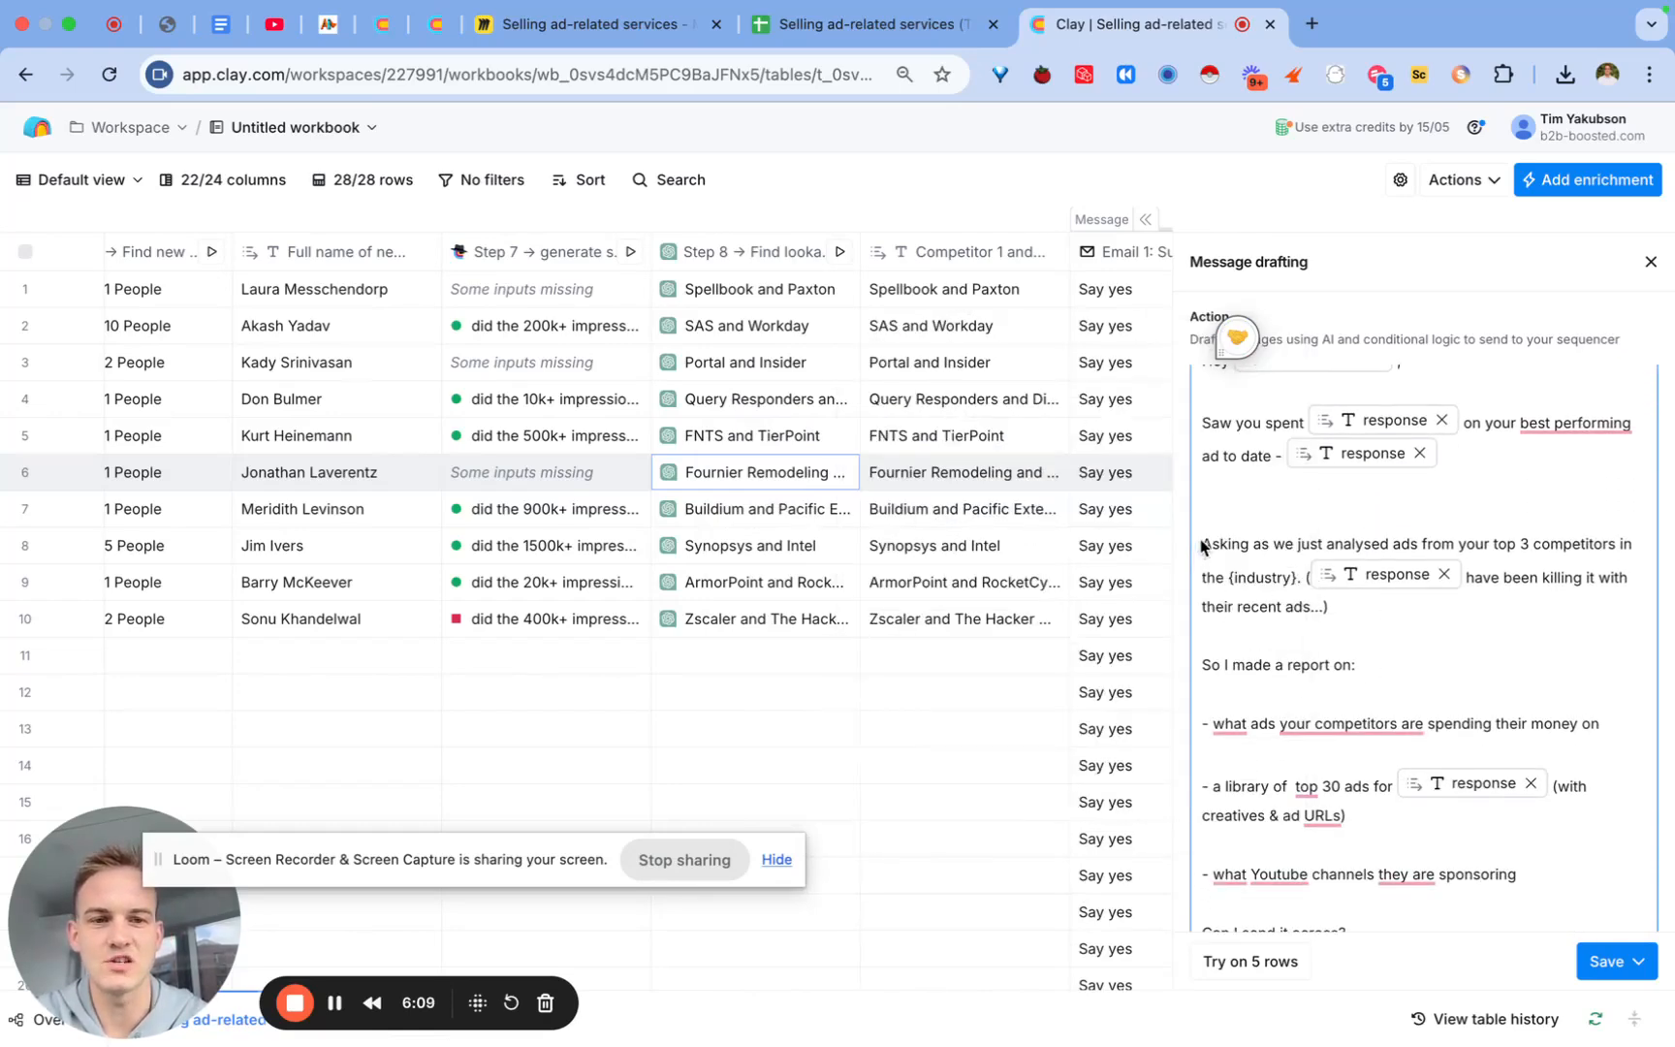
Step: Clear the Asking sentence and save the updated email message
left_click_drag(1202, 545, 1297, 579)
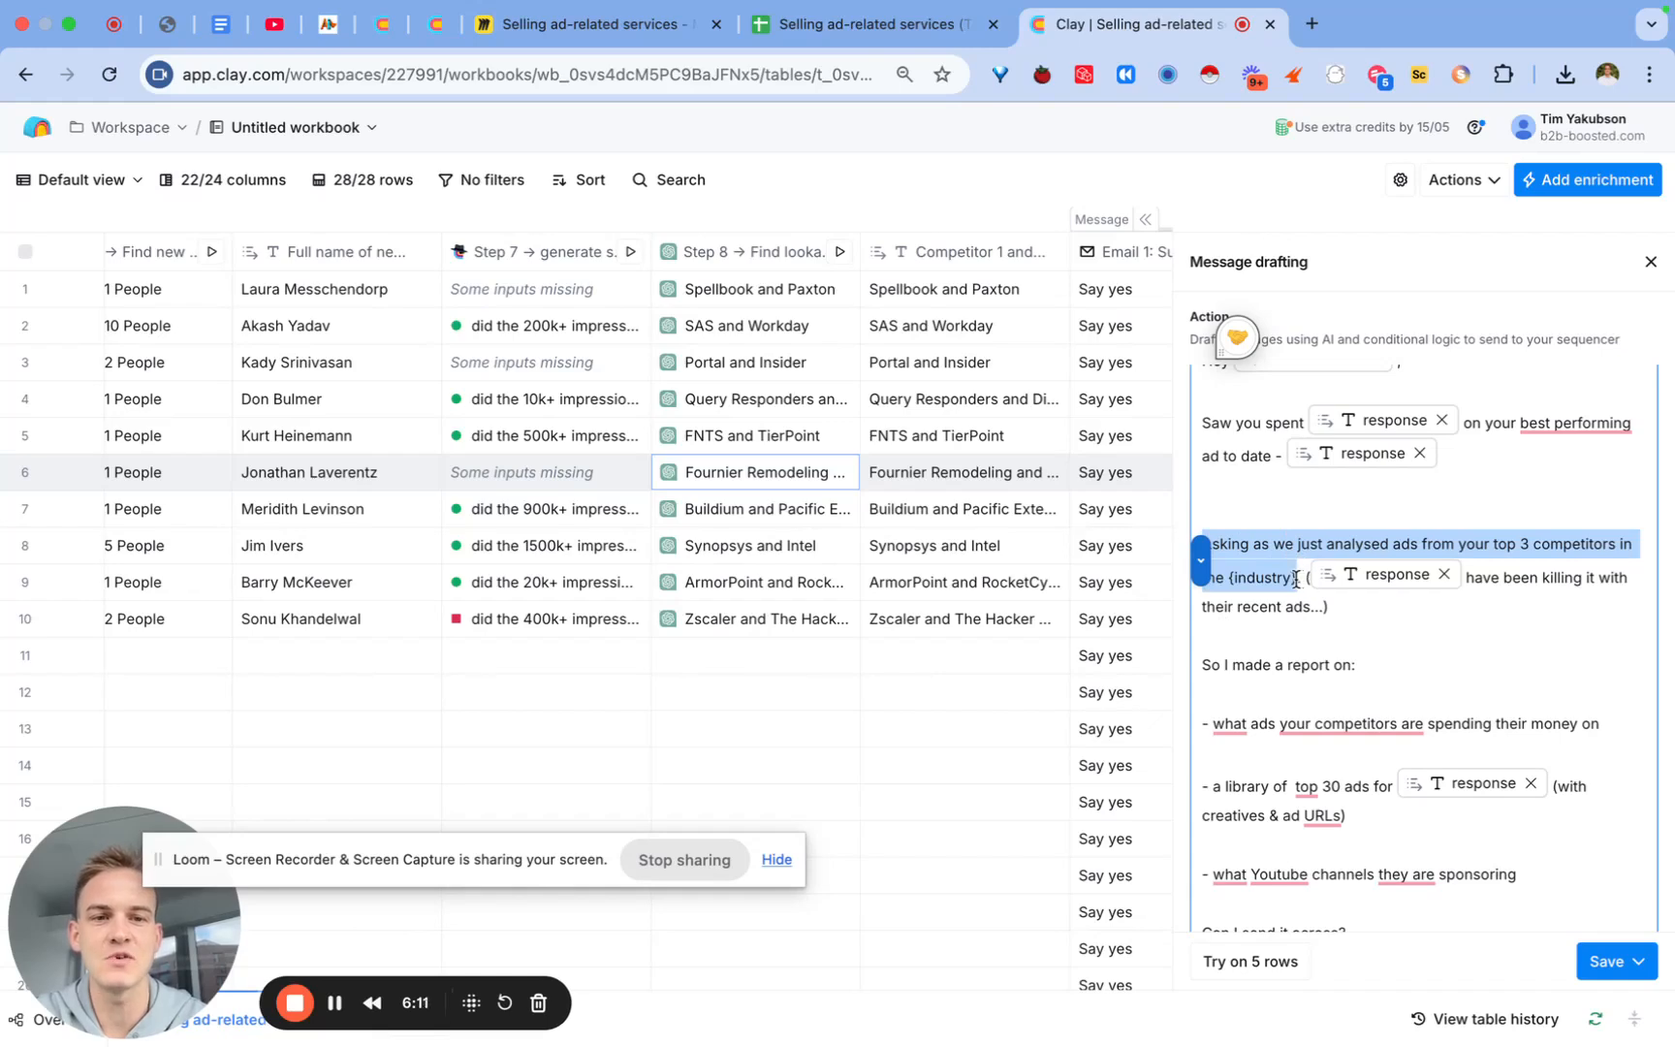
left_click(1379, 507)
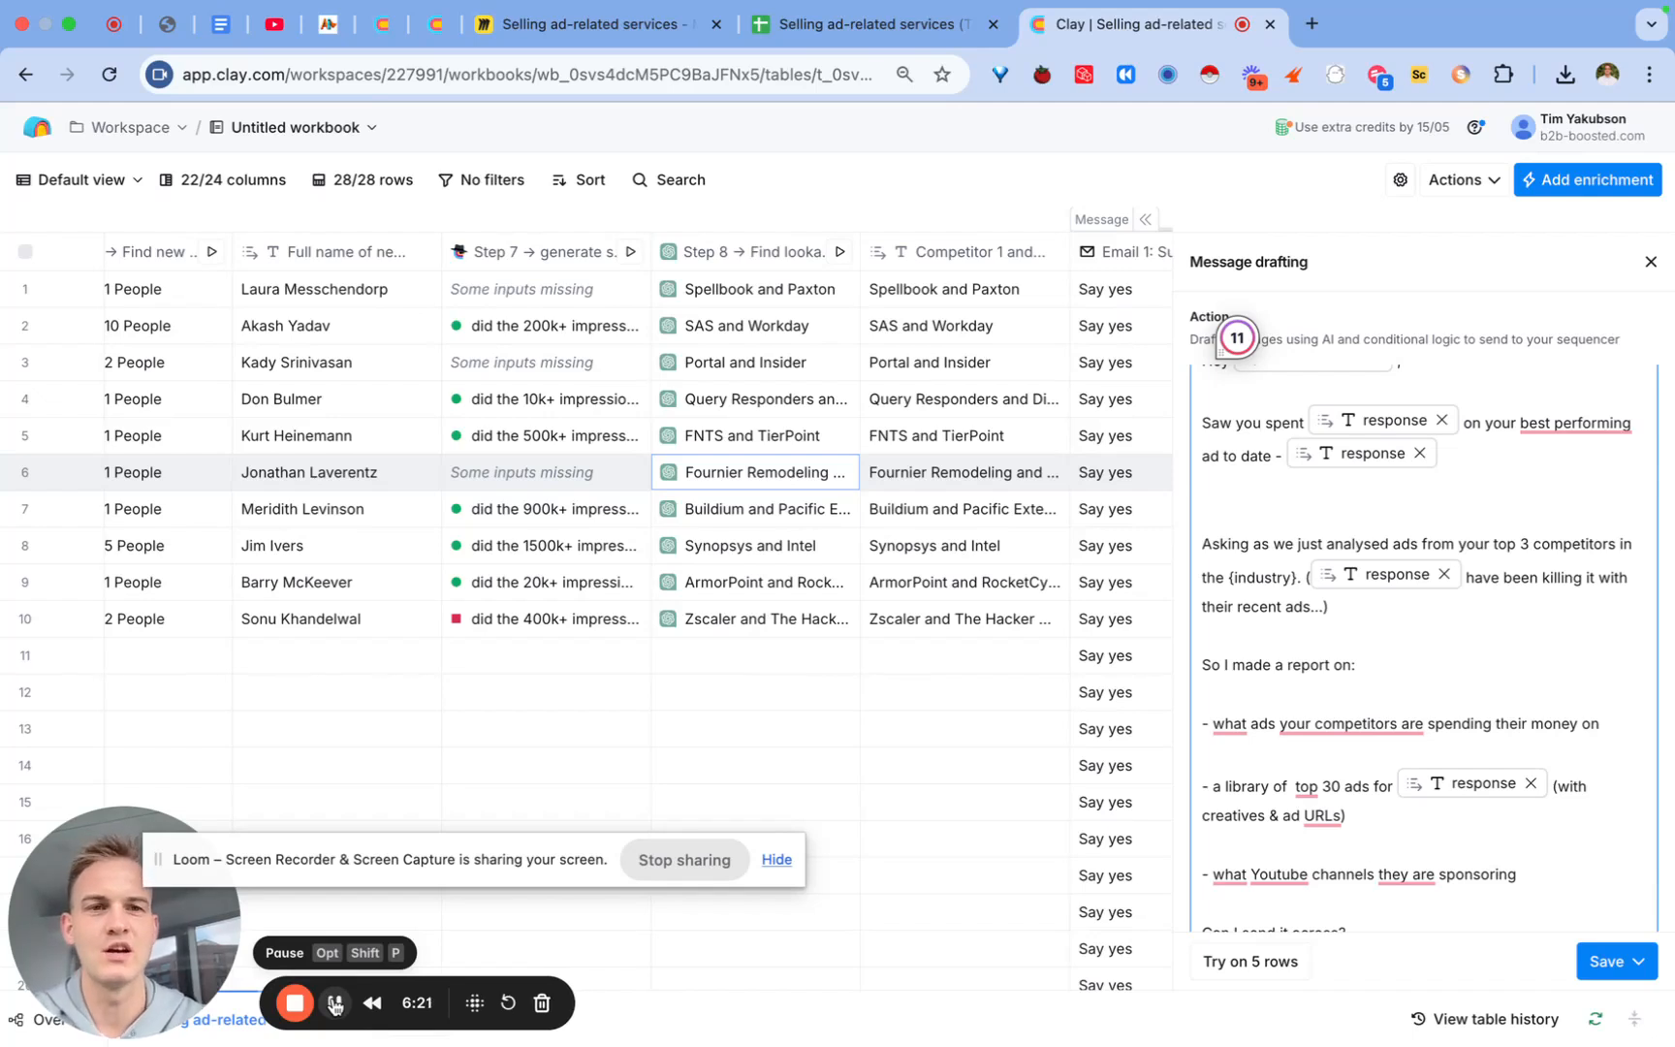
left_click(1613, 962)
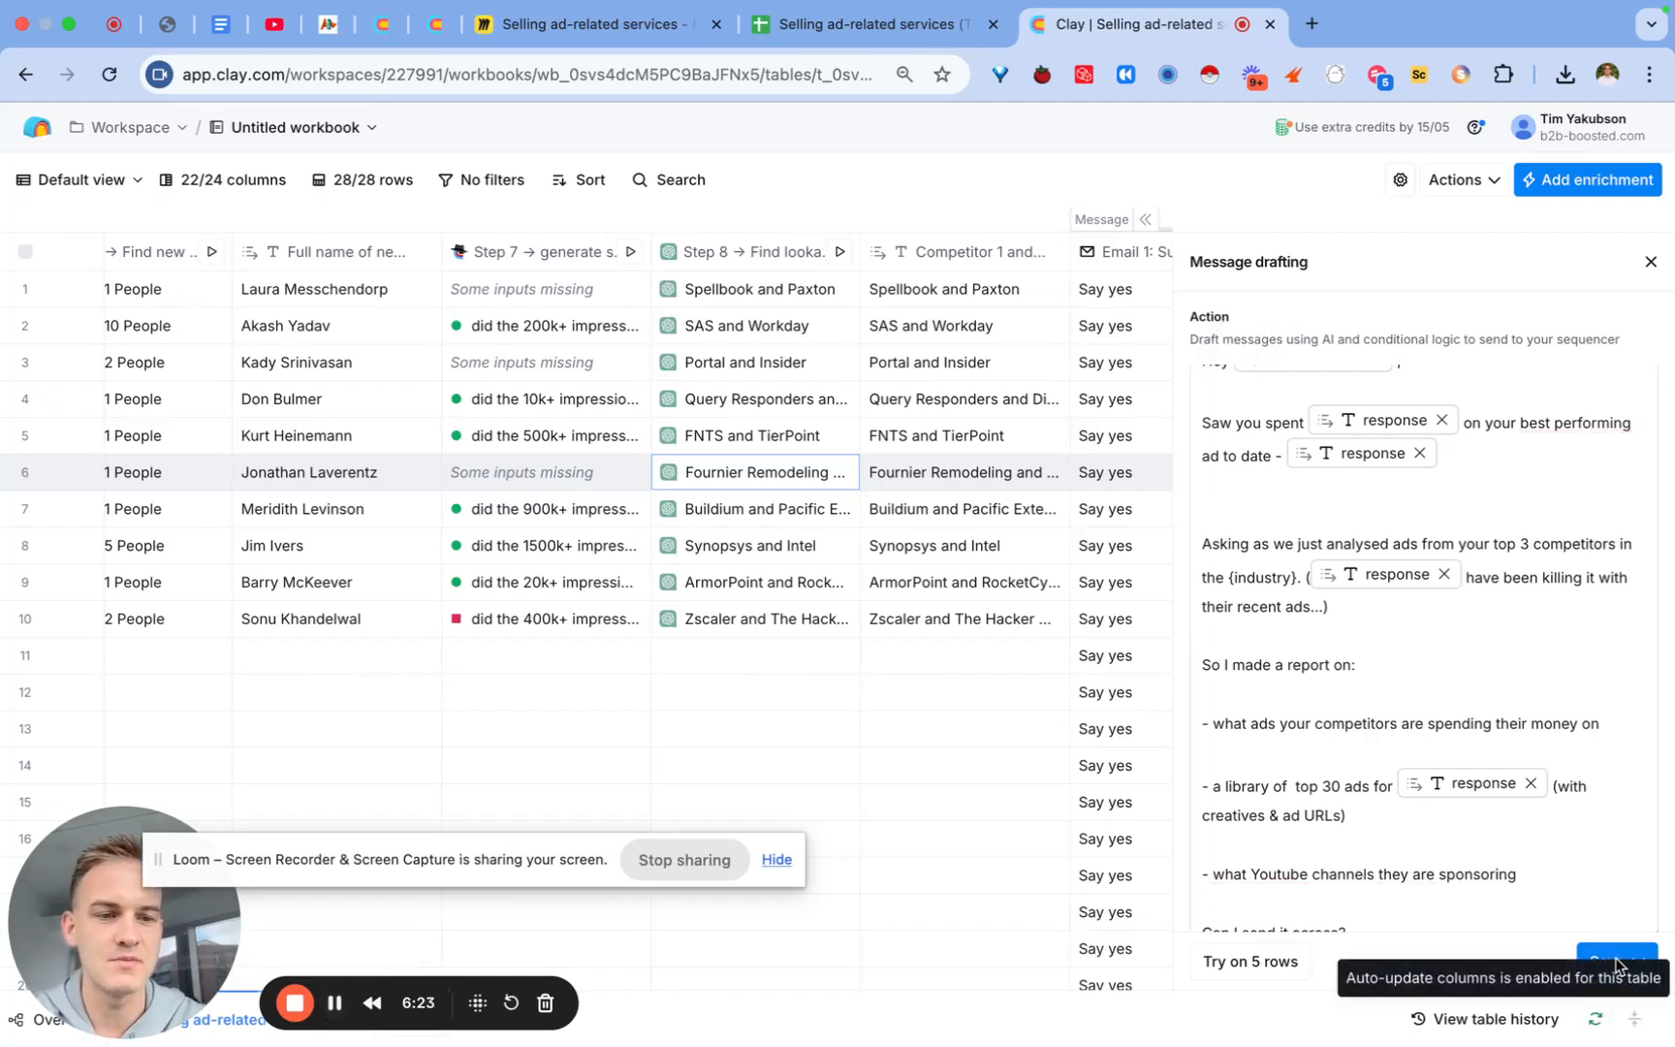
left_click(1613, 962)
left_click(1512, 914)
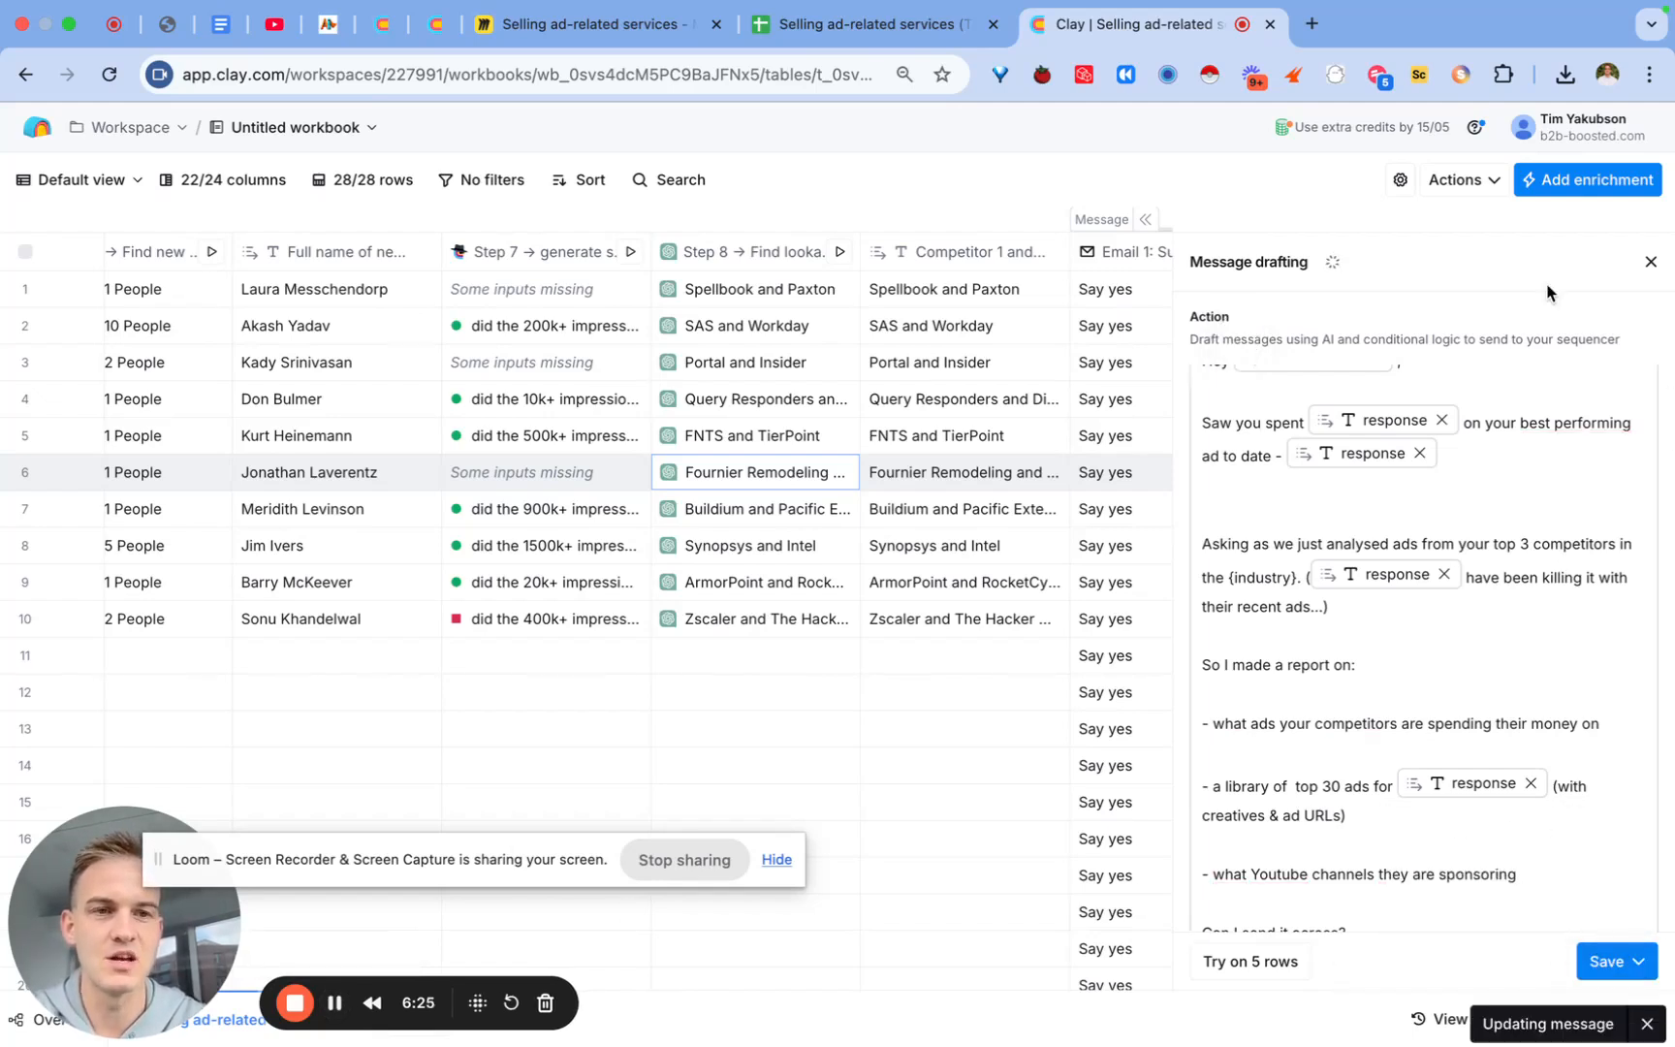
Step: Add a ChatGPT Use AI enrichment and make its prompt research the Website URL column
left_click(1587, 184)
type("chatgpt")
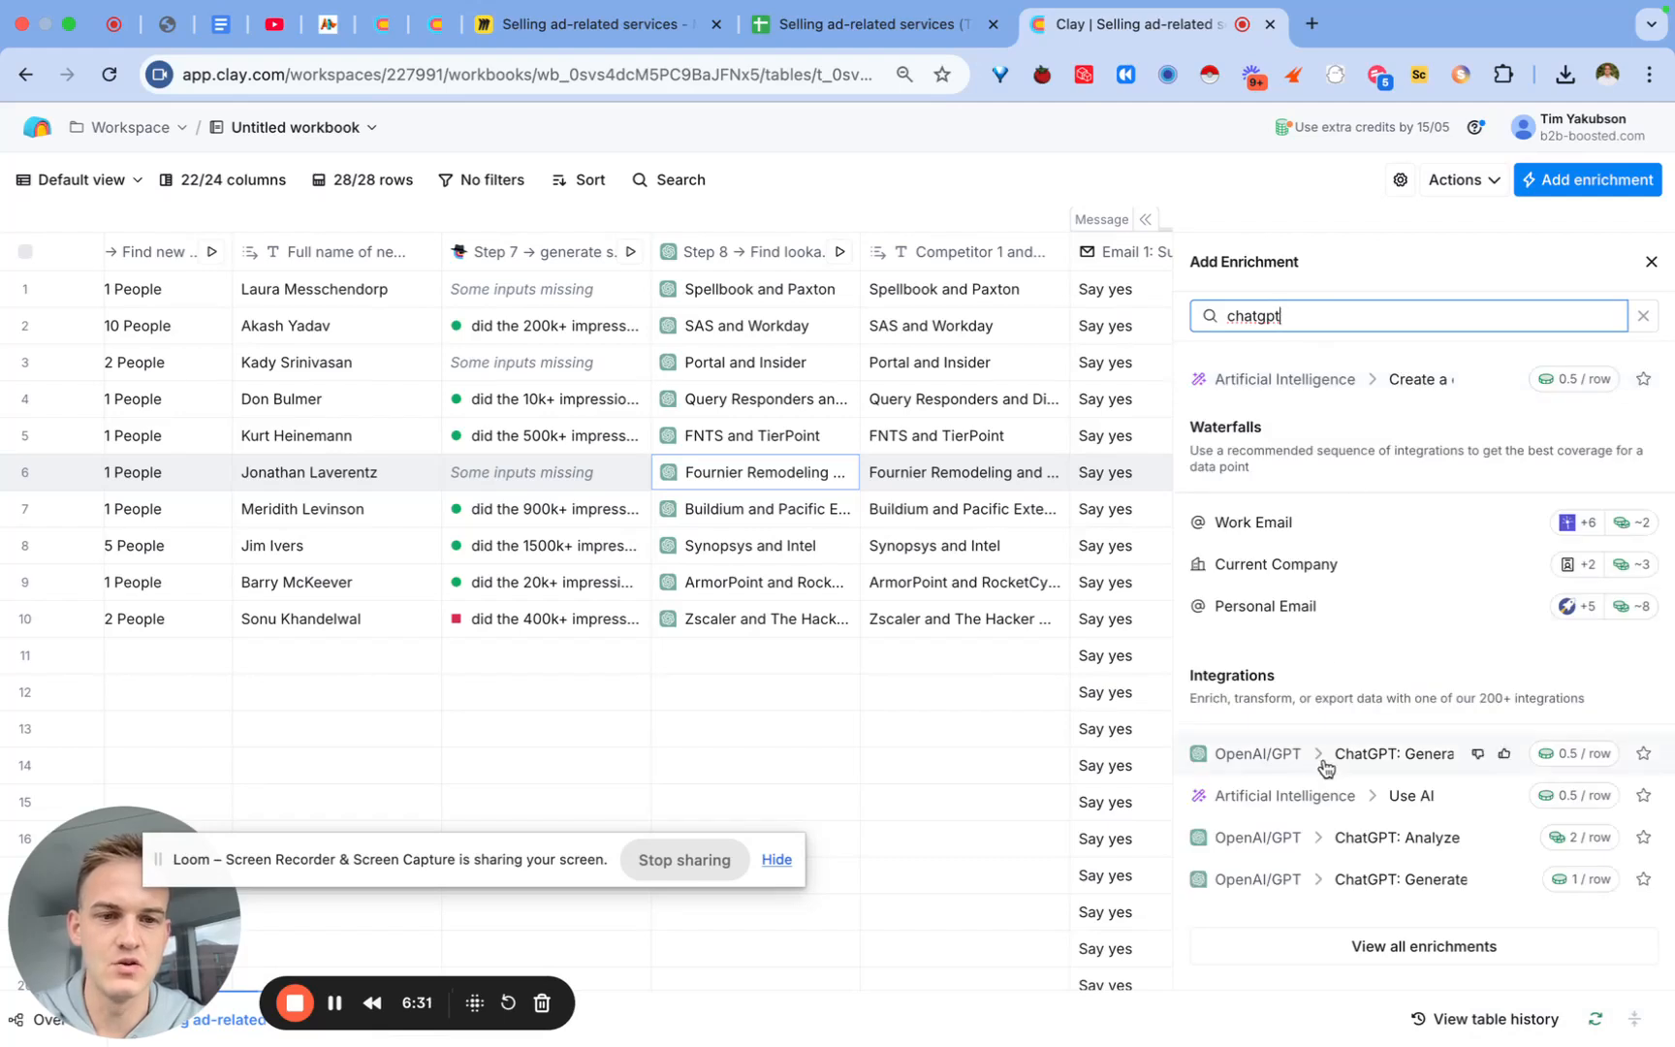
left_click(1341, 751)
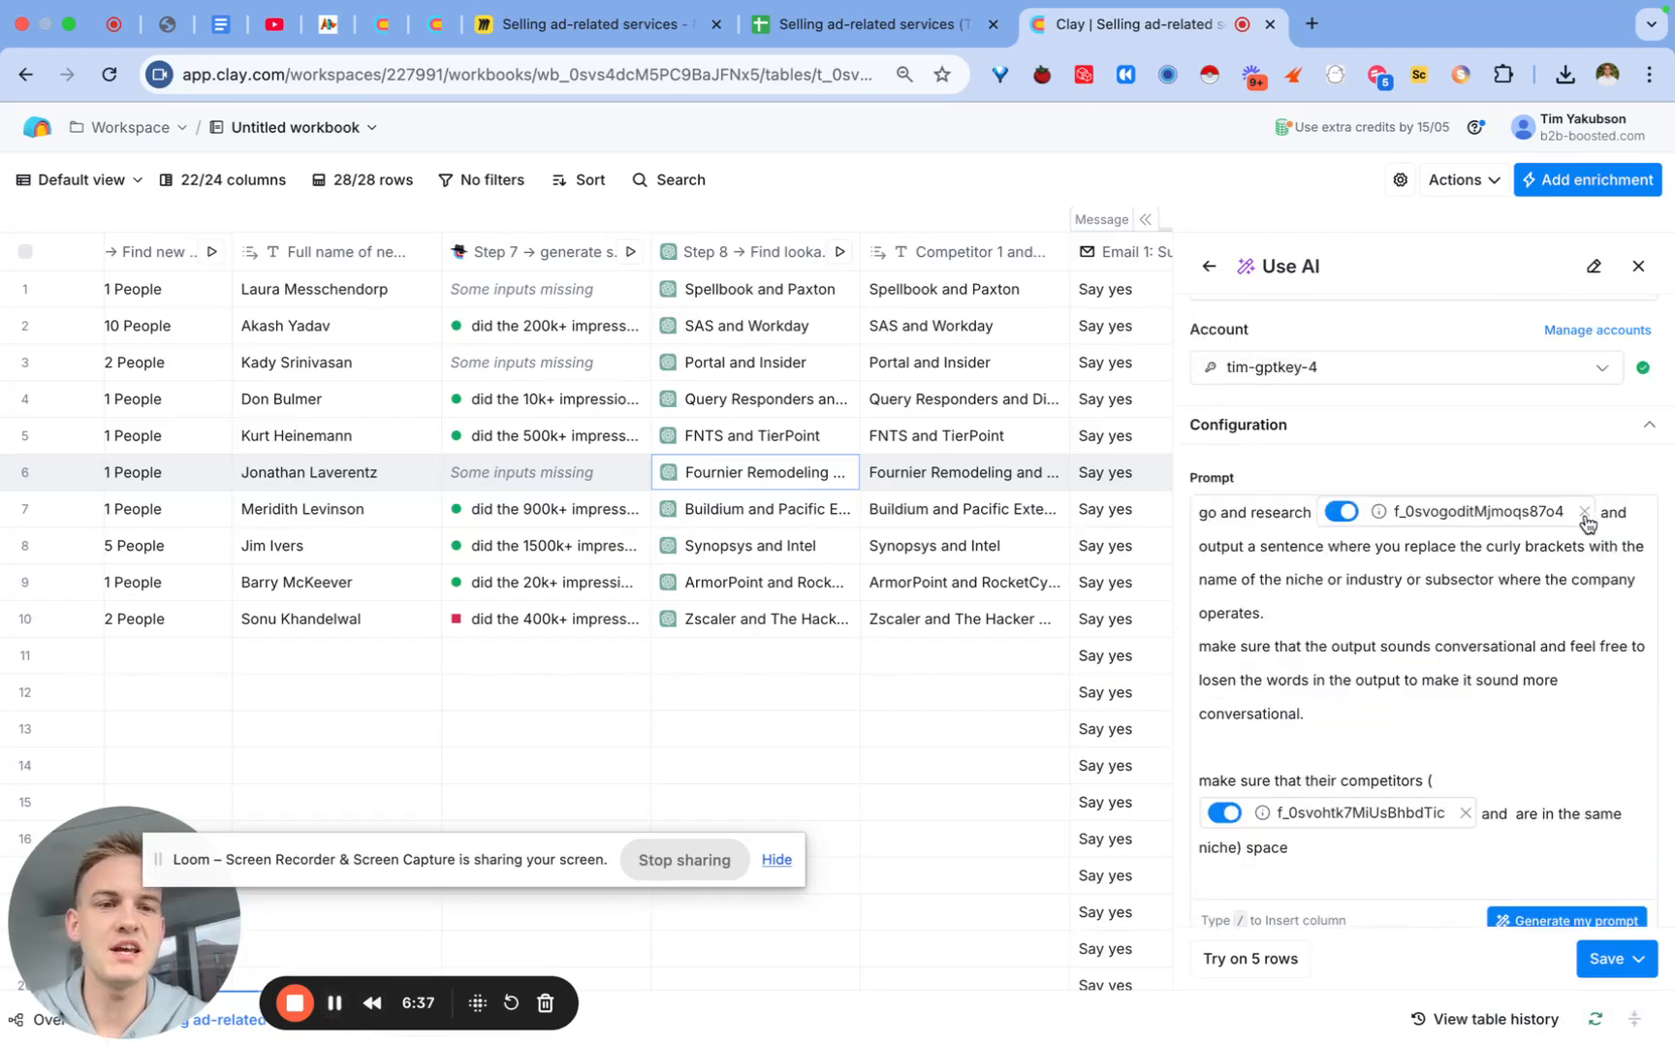
left_click(1583, 511)
left_click(1313, 508)
type("/web and output a sentence where you replace")
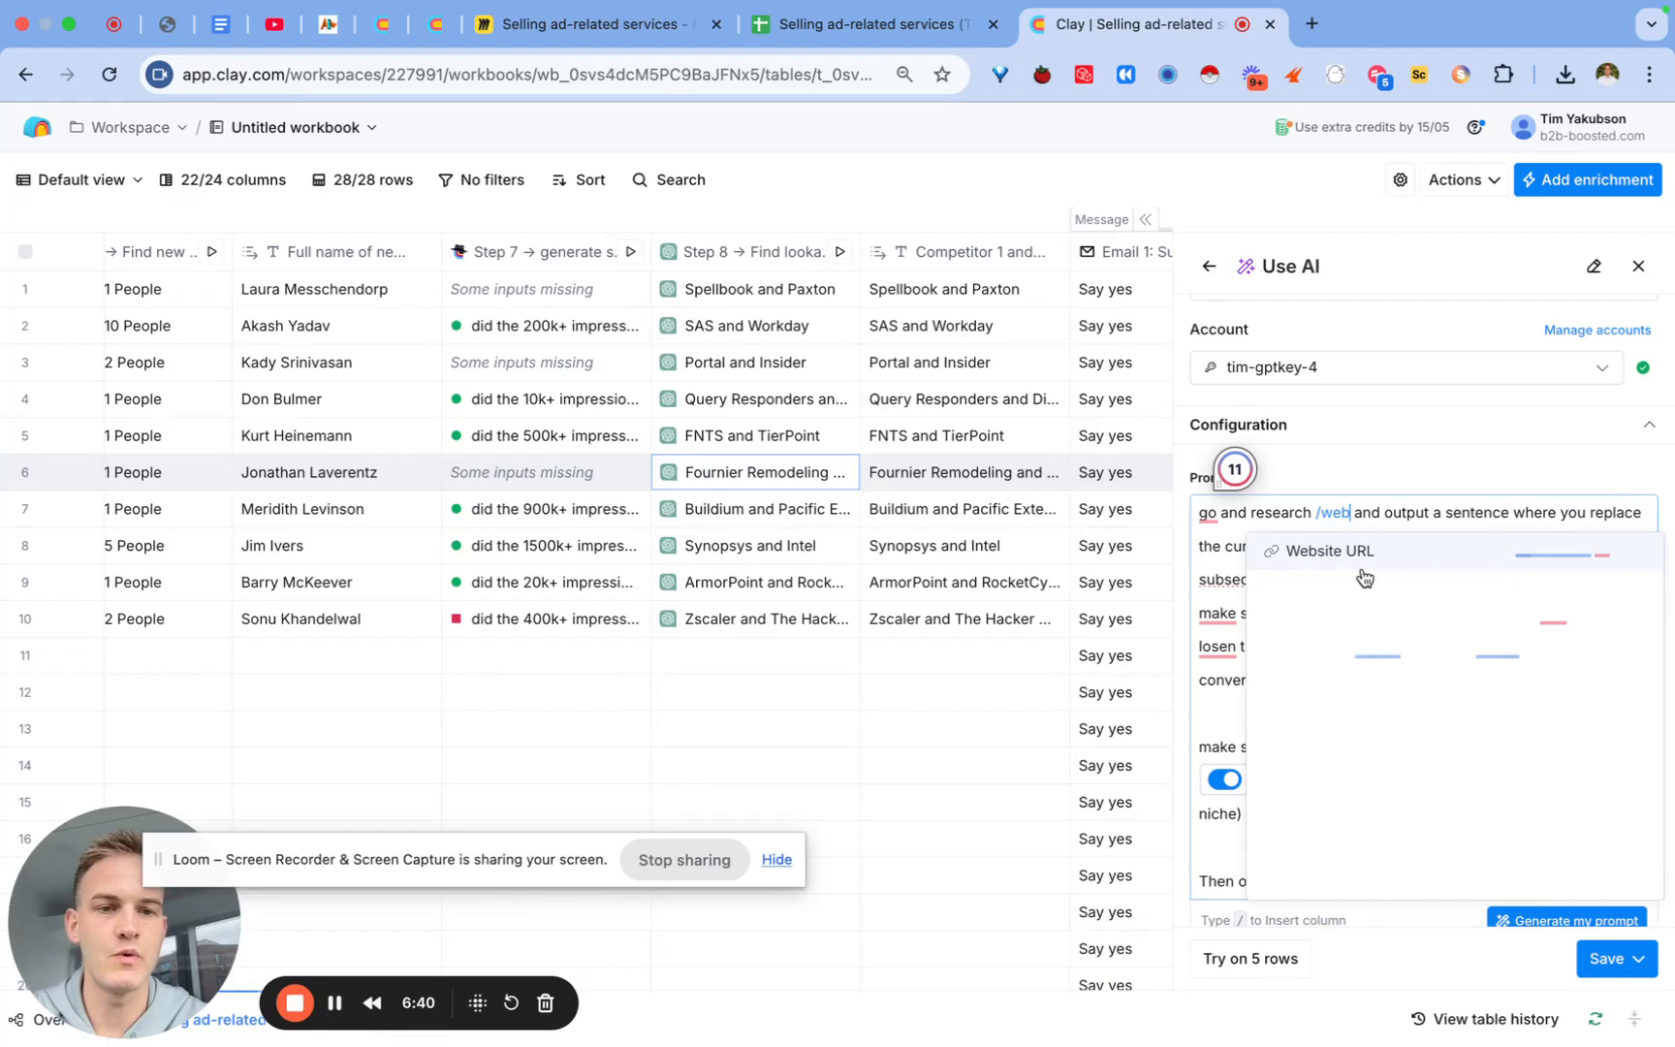
left_click(1369, 559)
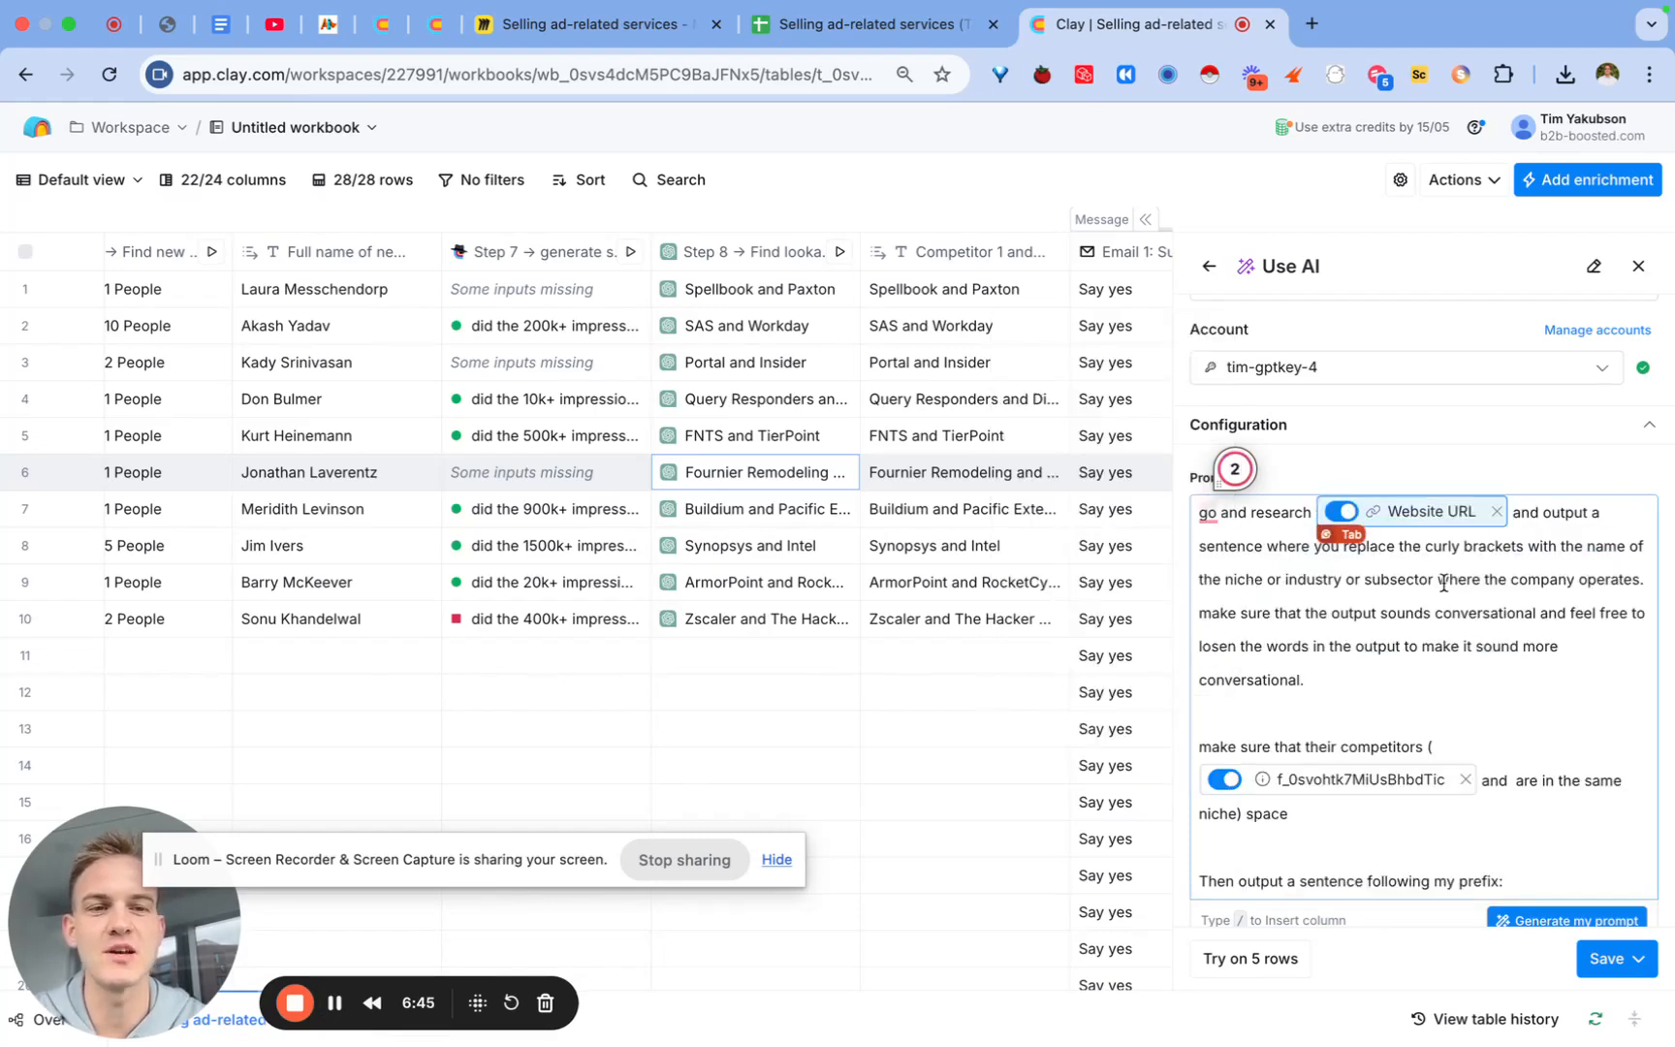
Step: Replace the prompt's competitor reference with Lookalike 1 and Lookalike 2
scroll(1443, 583, "down", 3)
left_click(1461, 610)
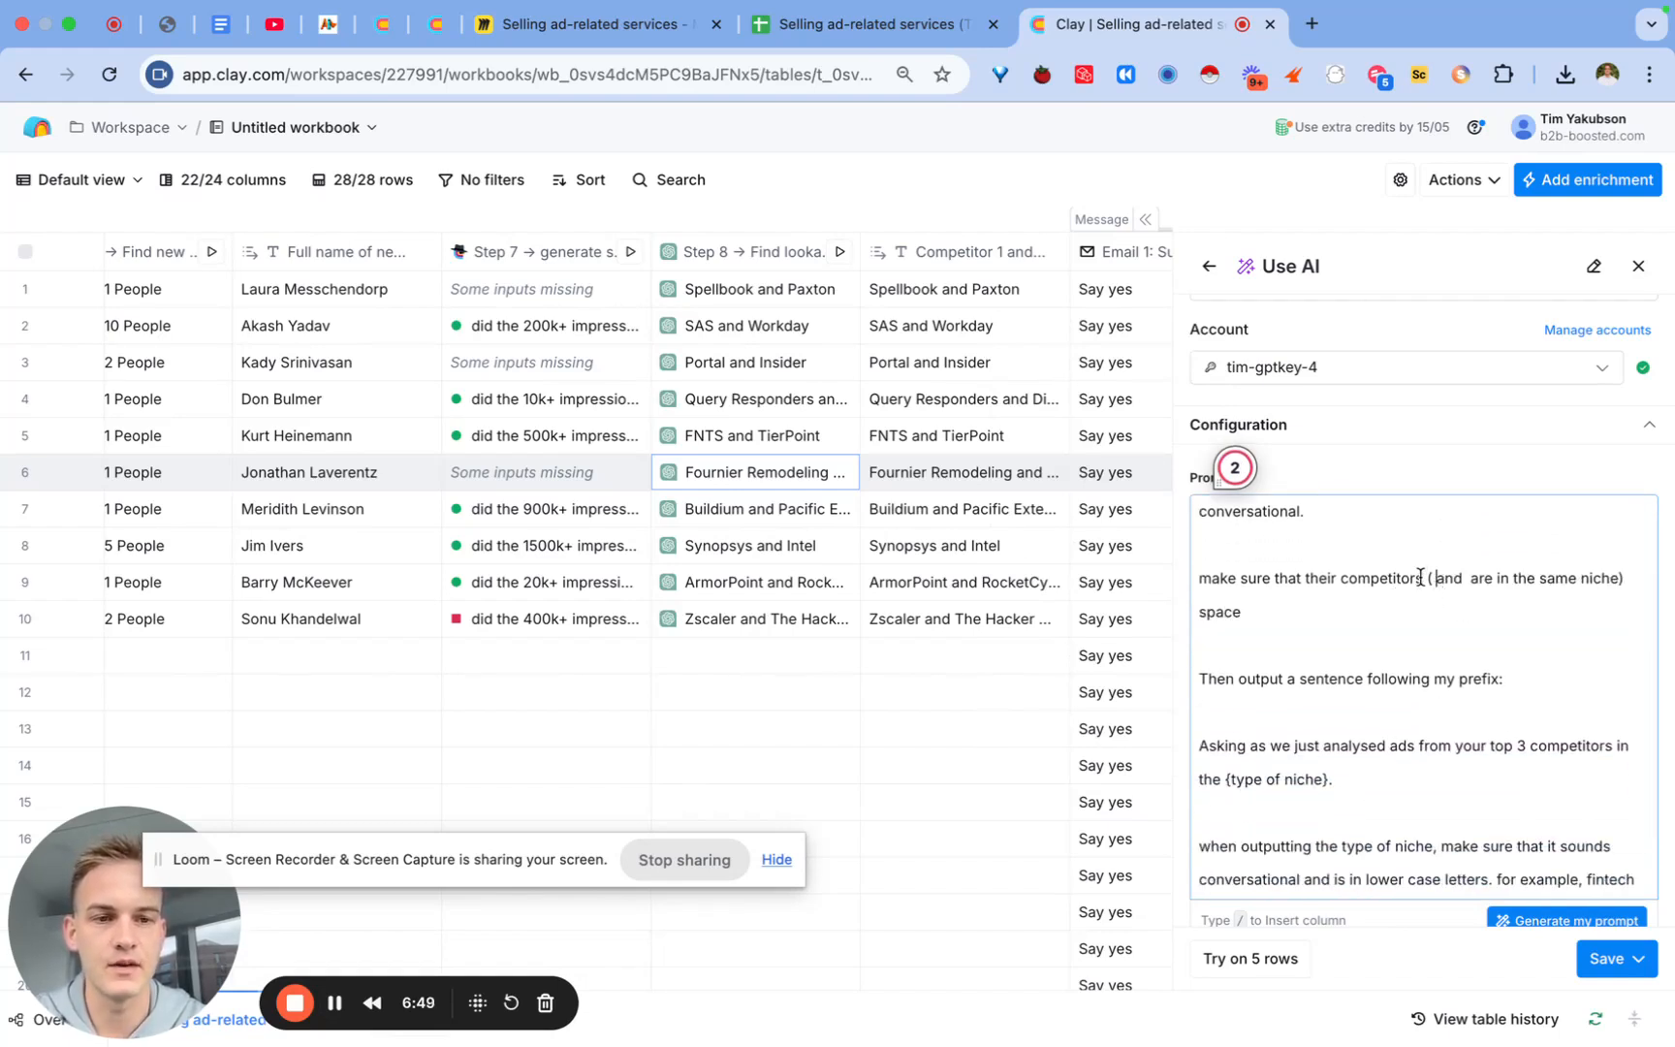
type("/")
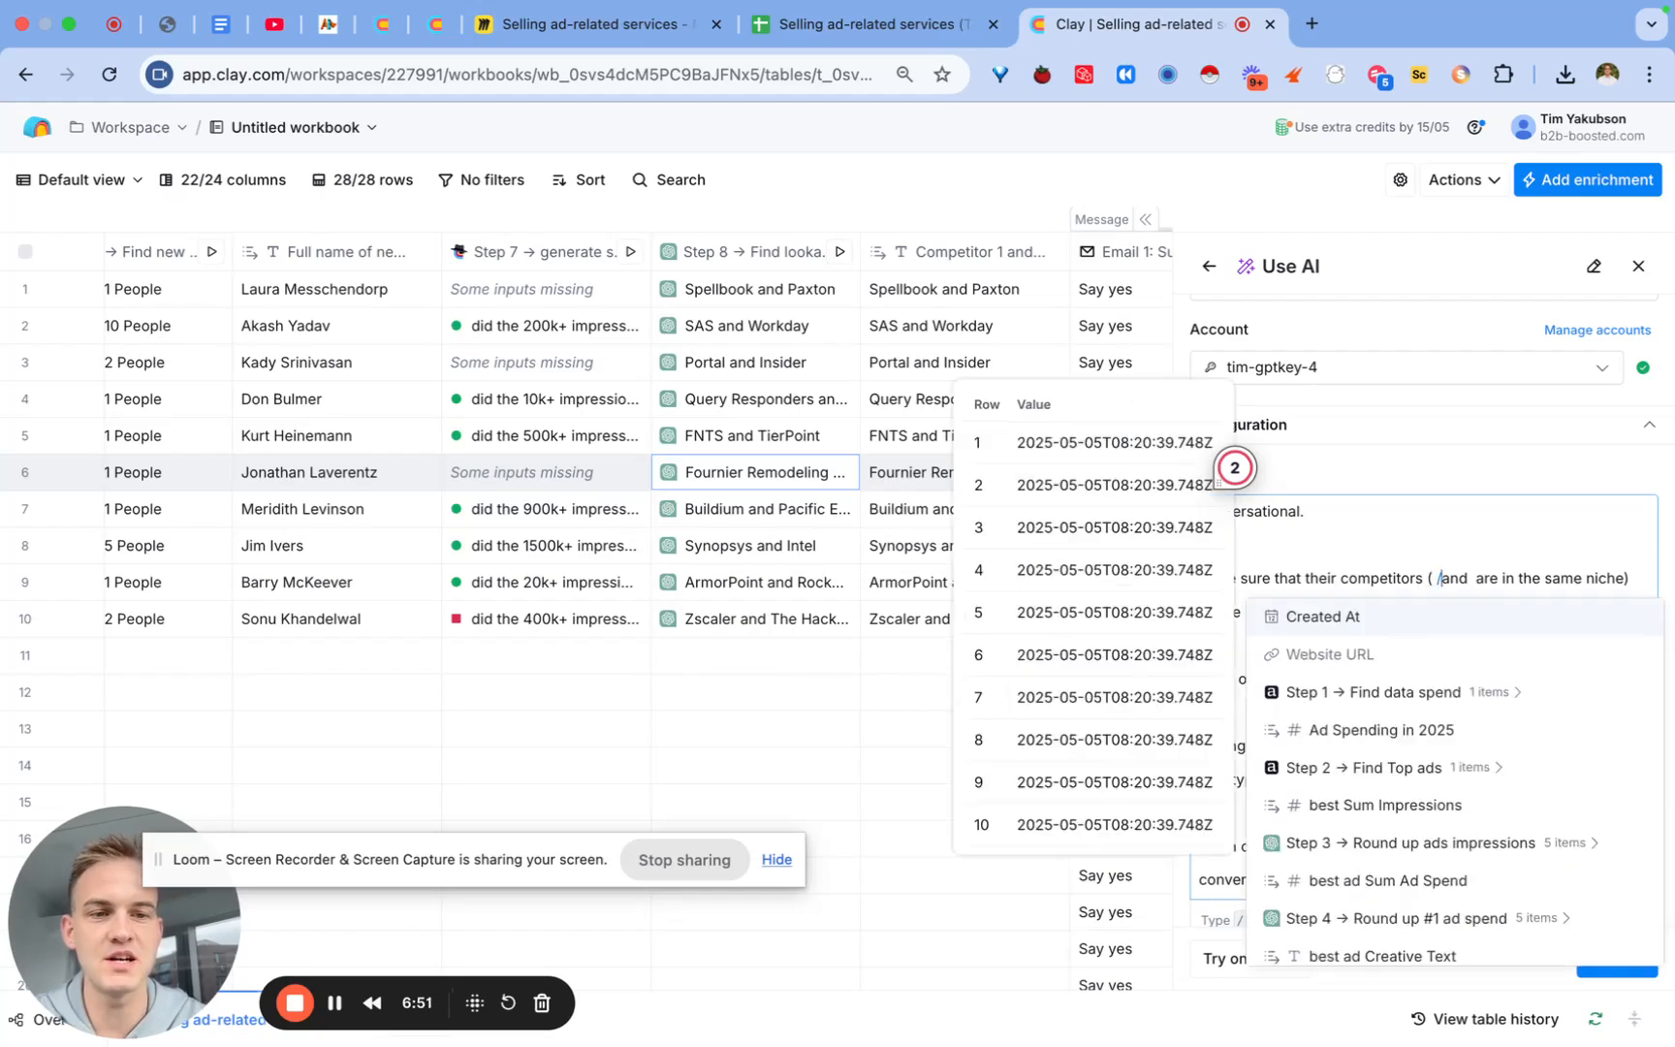
scroll(1431, 855, "down", 3)
scroll(1431, 855, "down", 2)
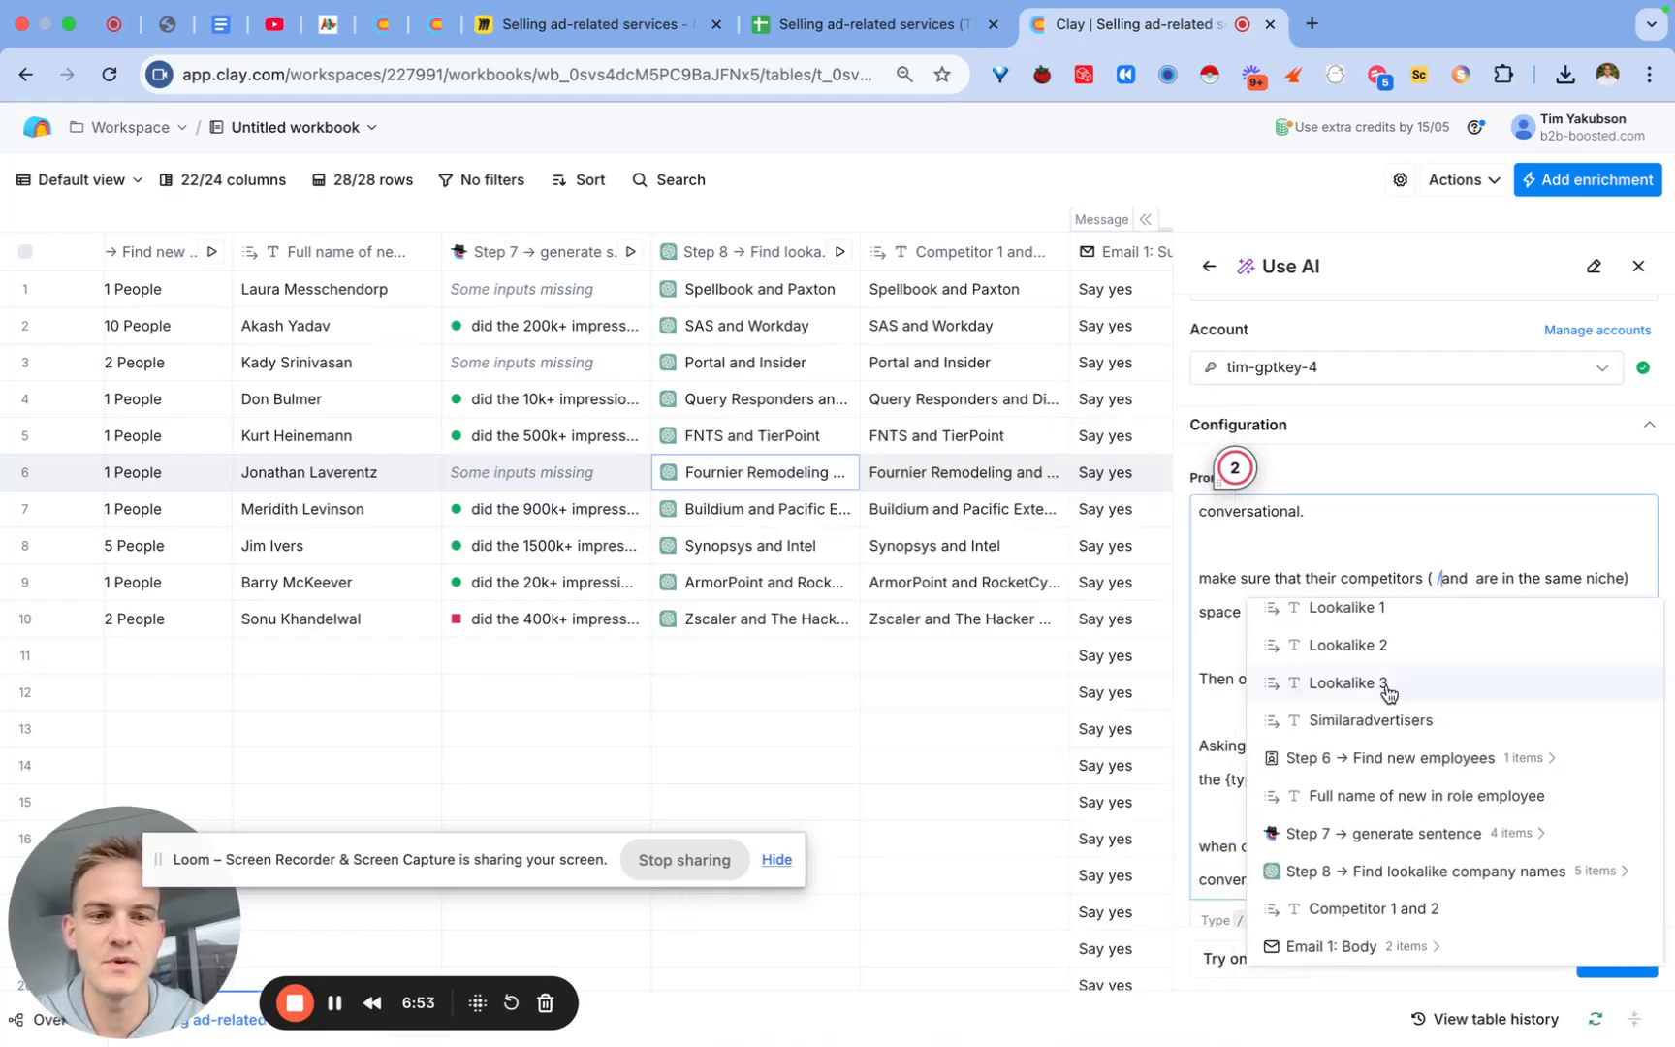
left_click(1380, 614)
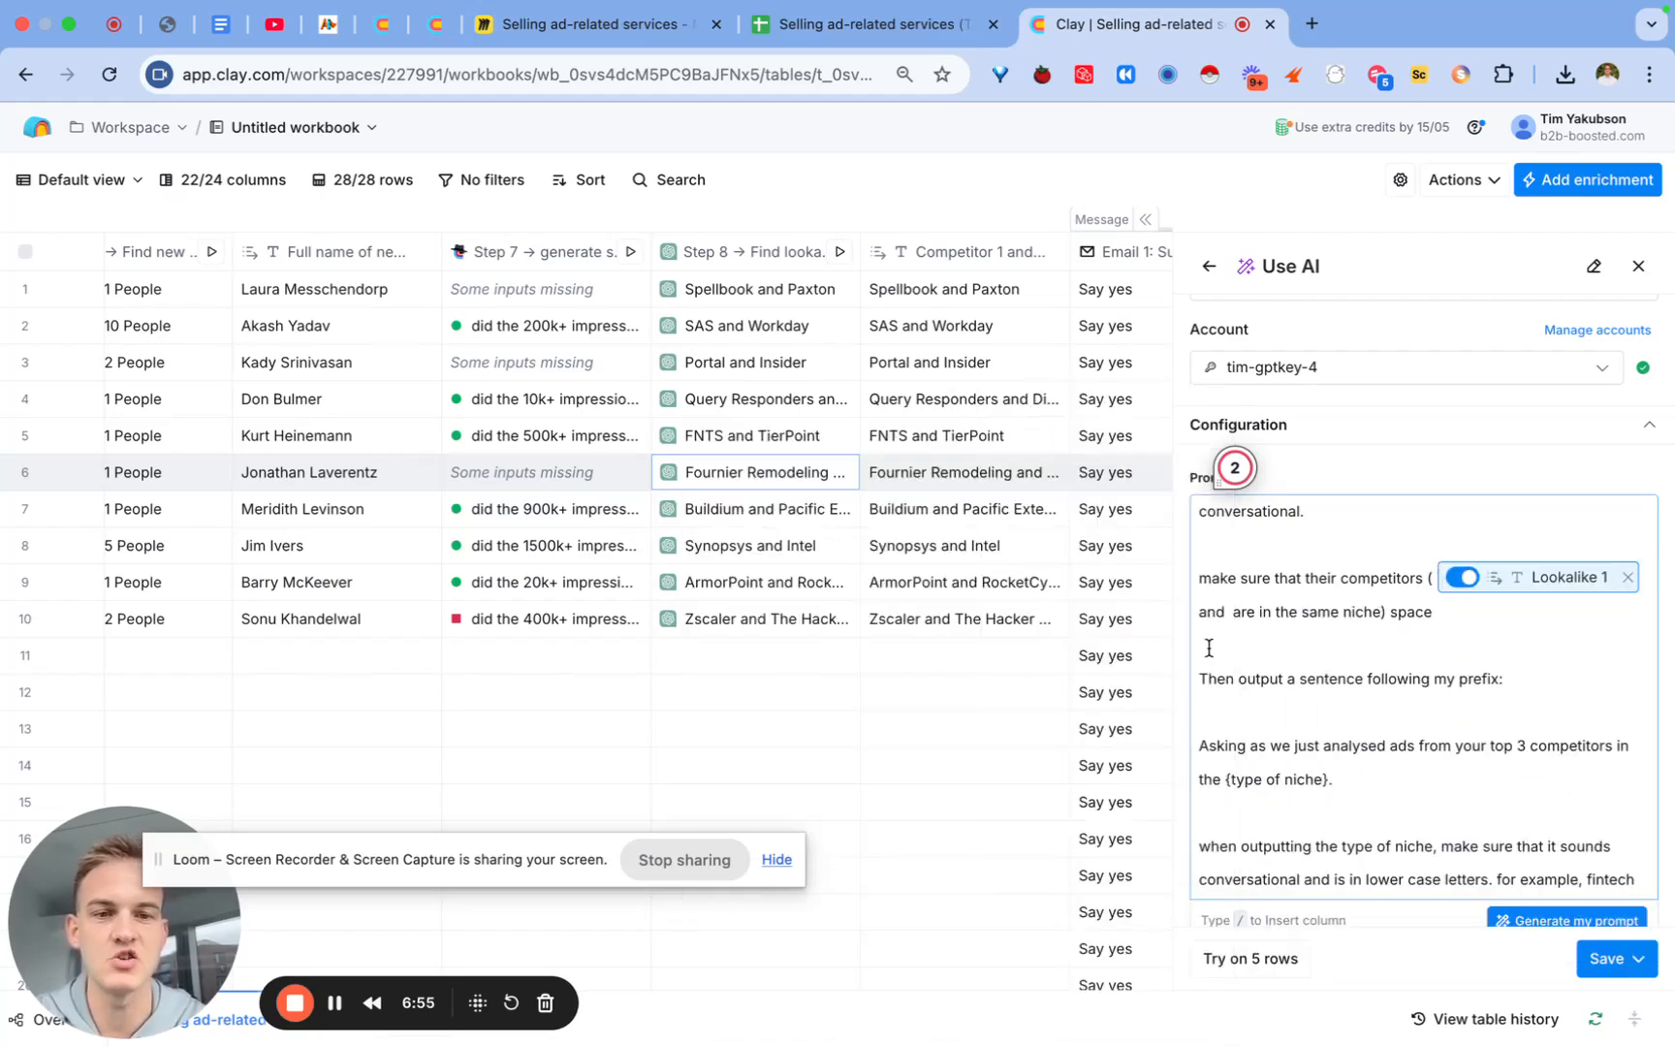
left_click(1201, 612)
type("/look")
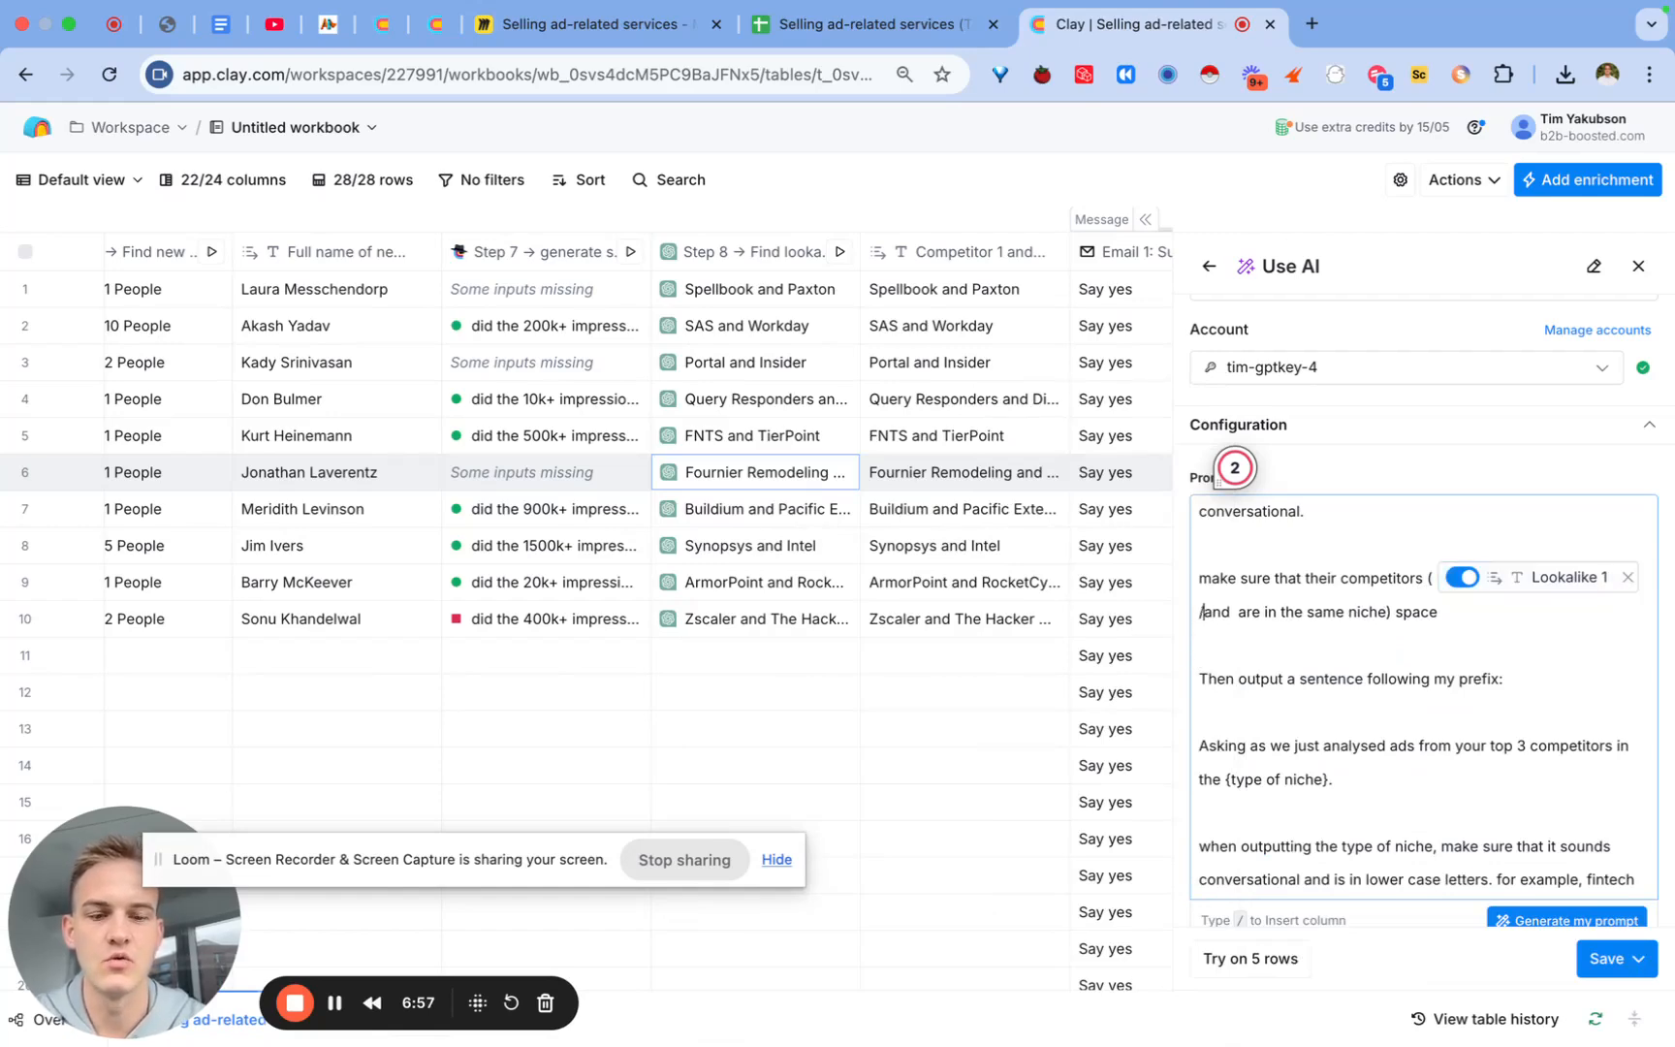
left_click(1307, 722)
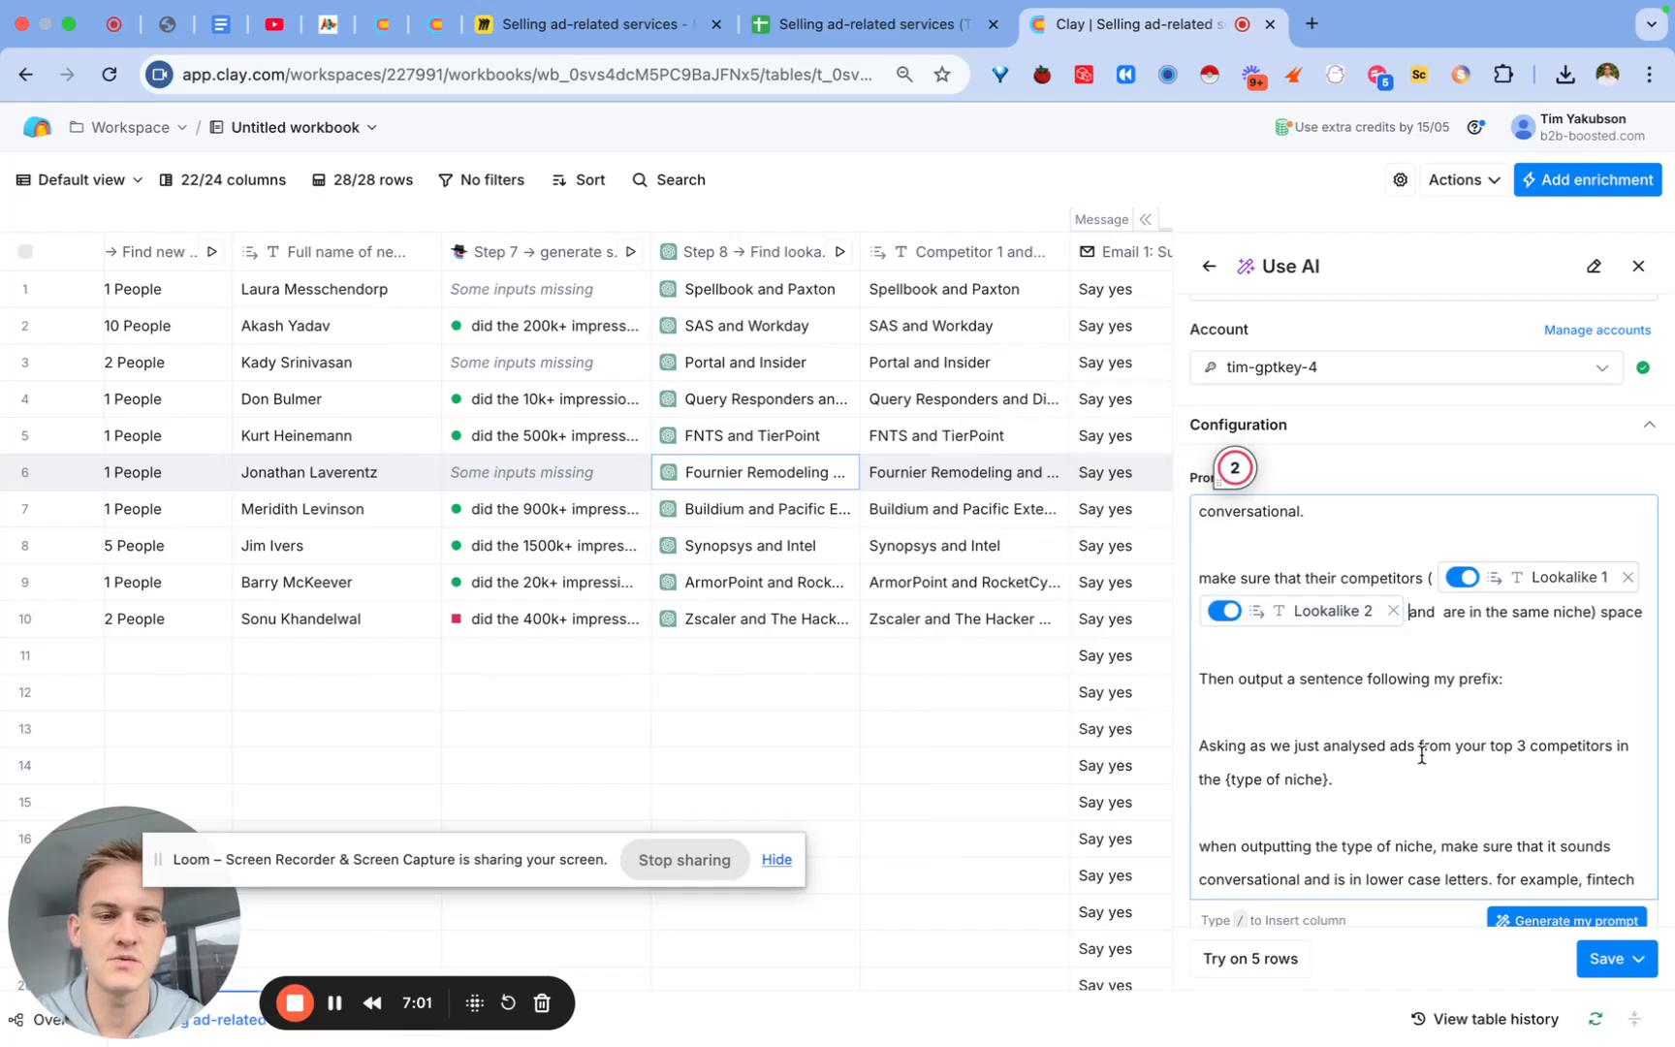
scroll(1421, 754, "down", 2)
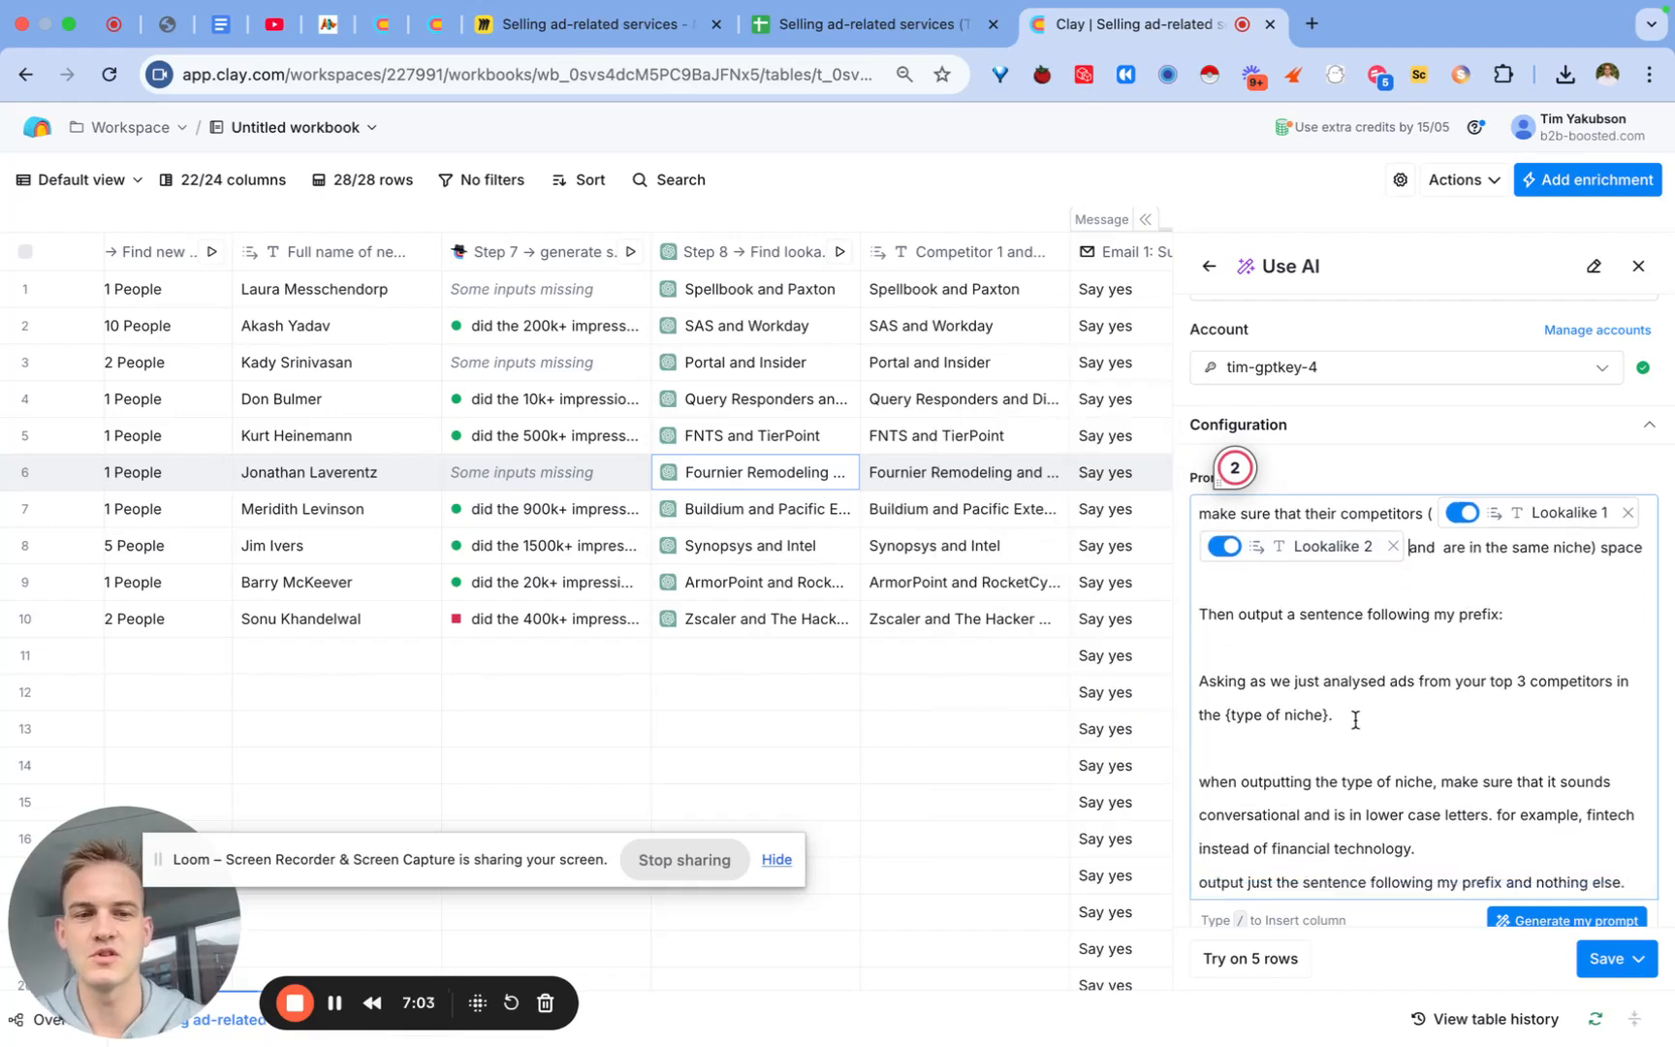
scroll(1392, 647, "up", 3)
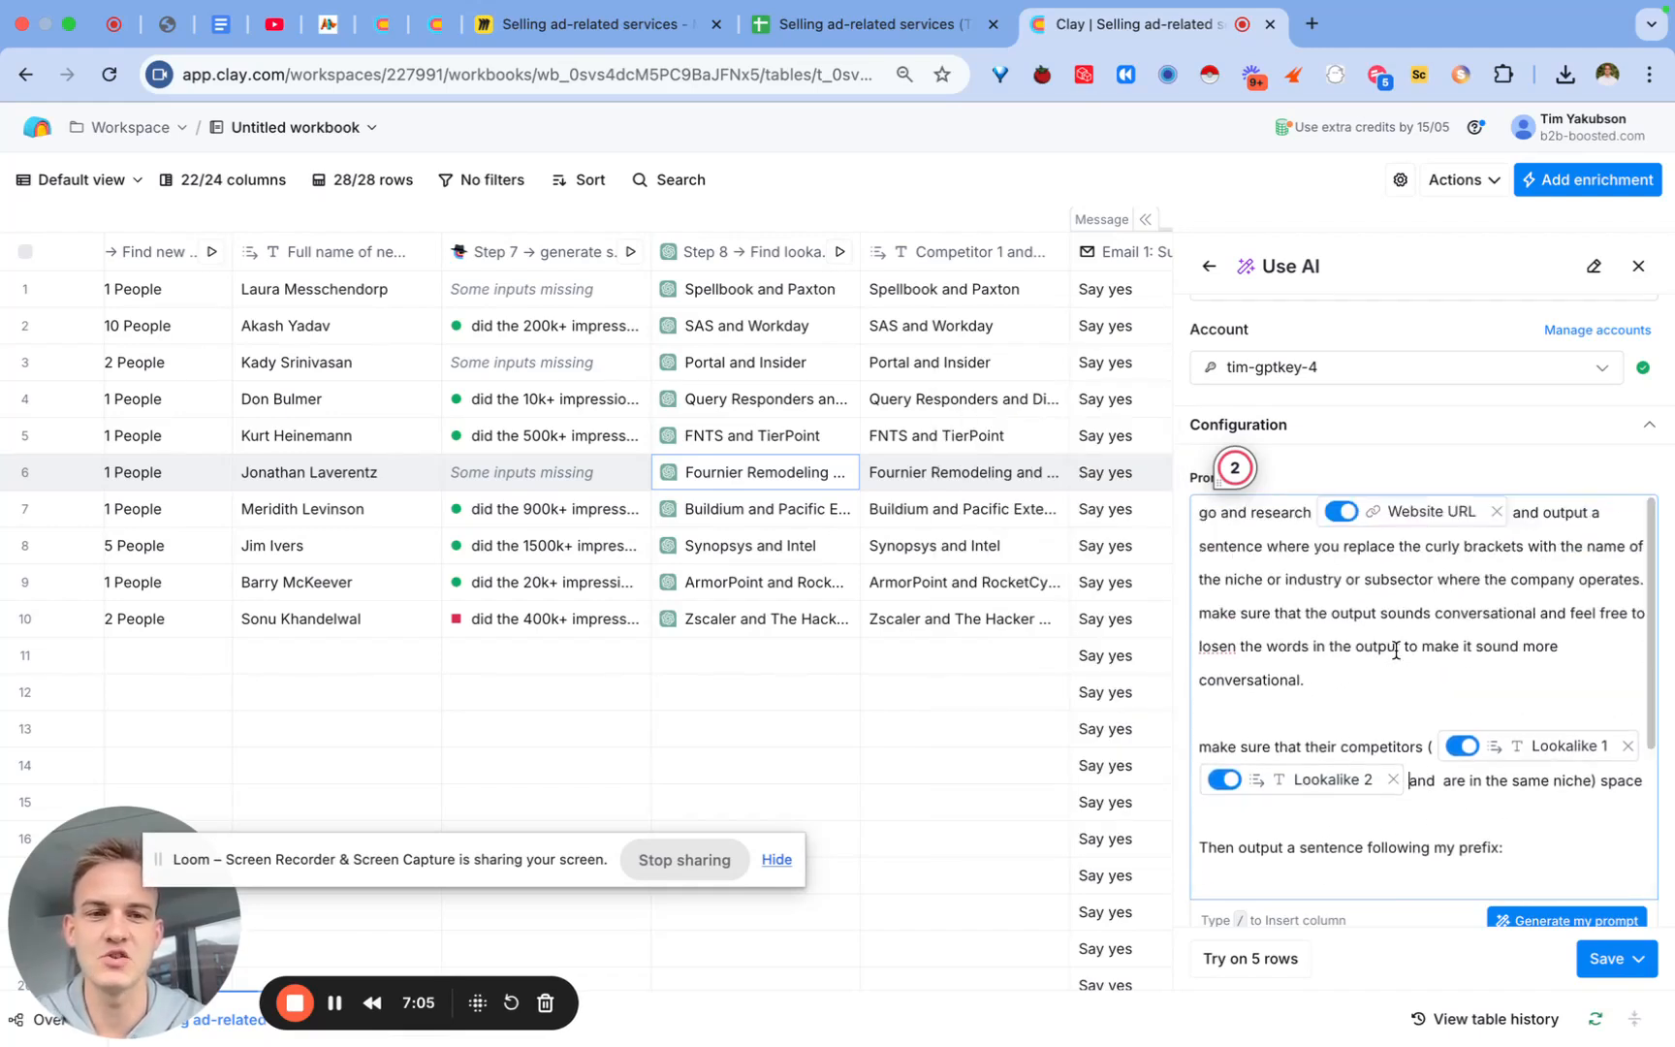
scroll(1396, 649, "down", 3)
scroll(1396, 649, "down", 5)
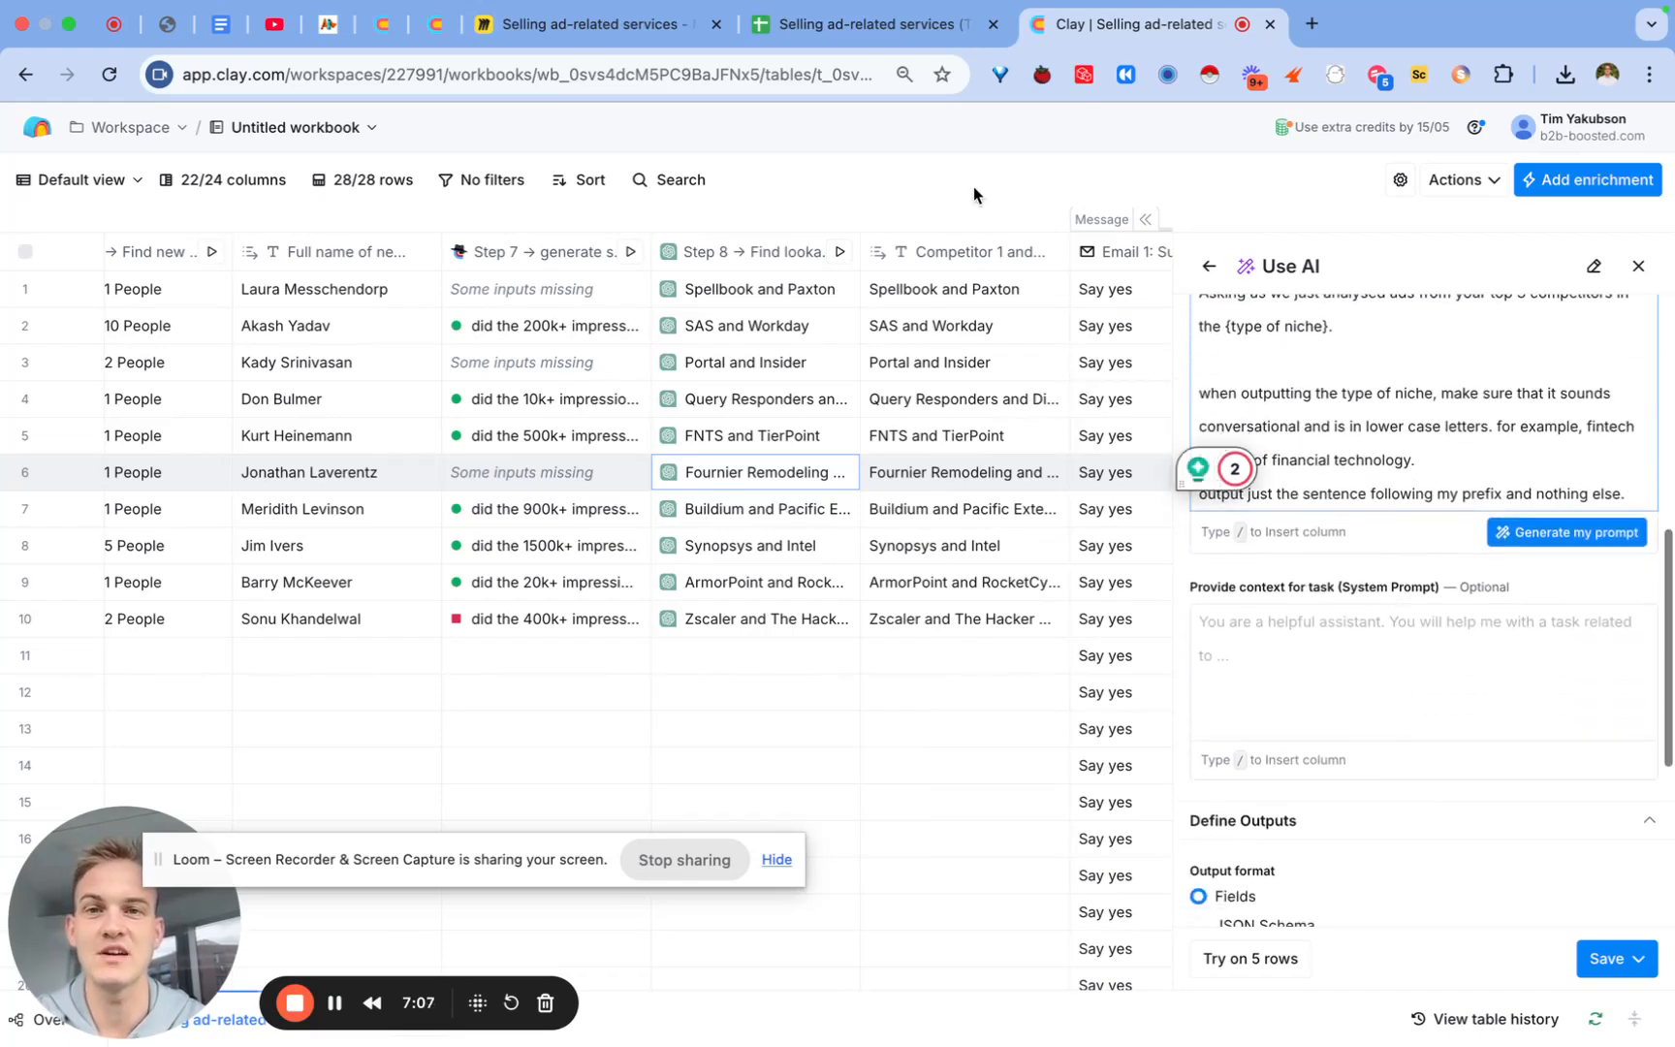
Step: Review the 'Asking as we just analysed ads' line in the Miro email template
left_click(578, 29)
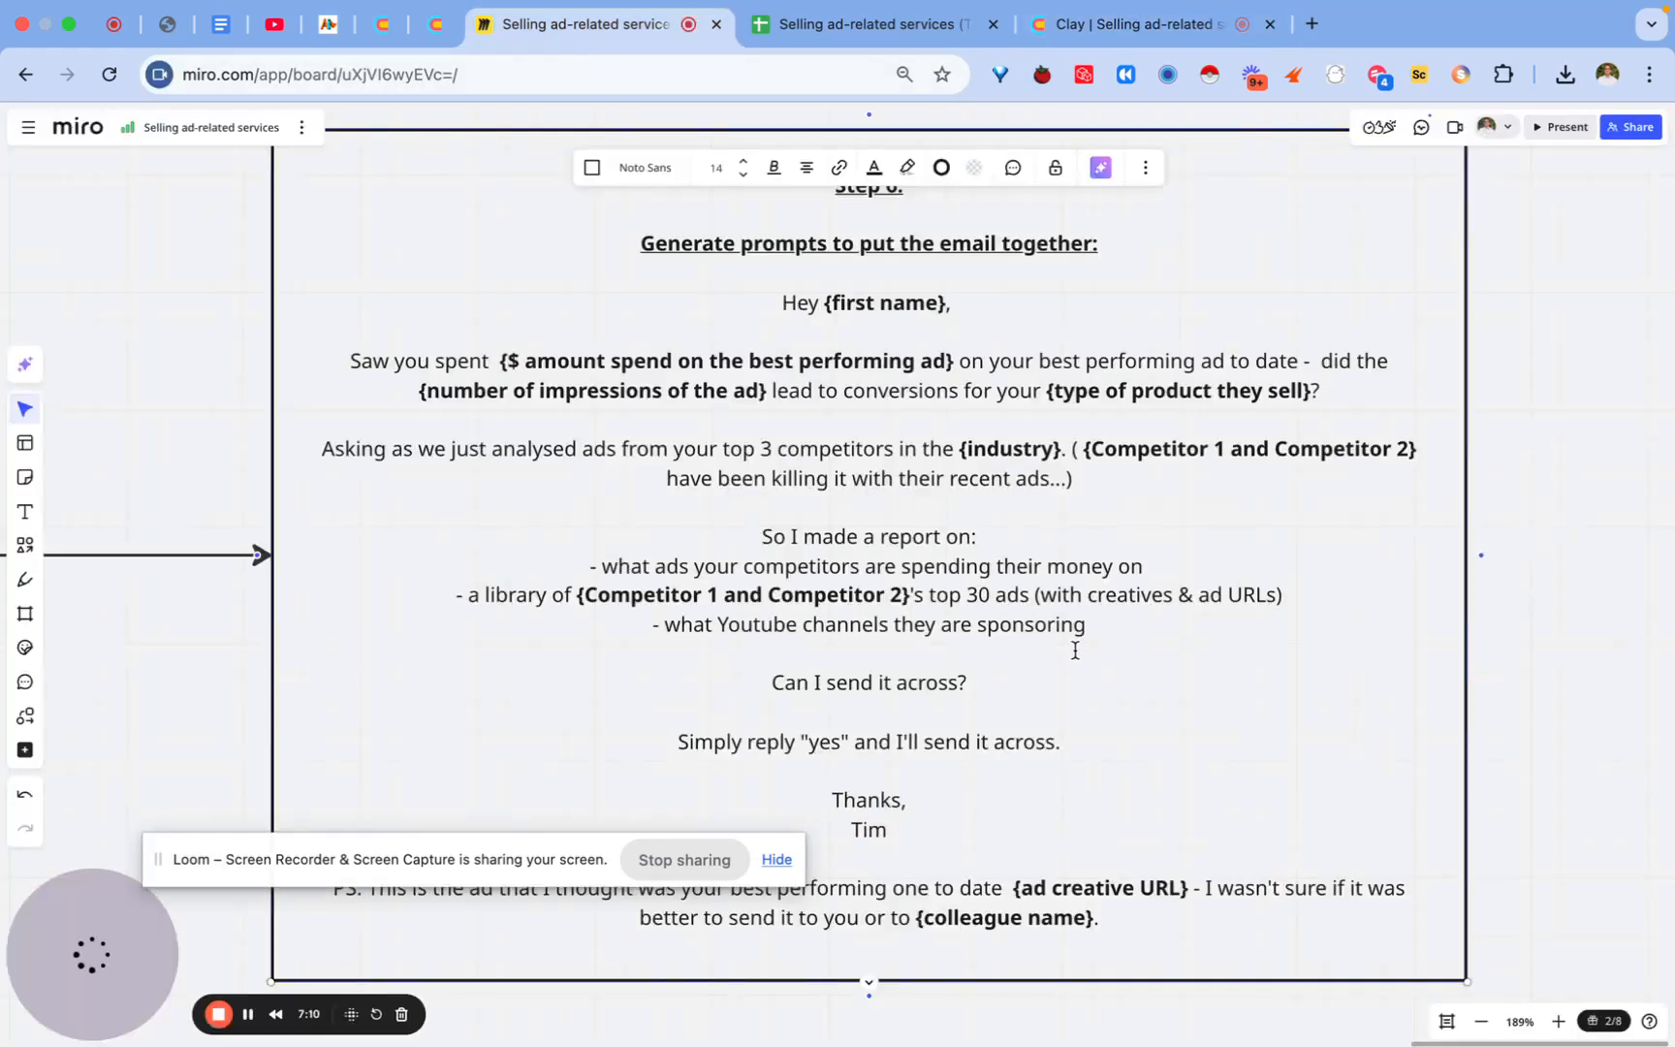
scroll(1081, 647, "down", 5)
scroll(1074, 640, "up", 4)
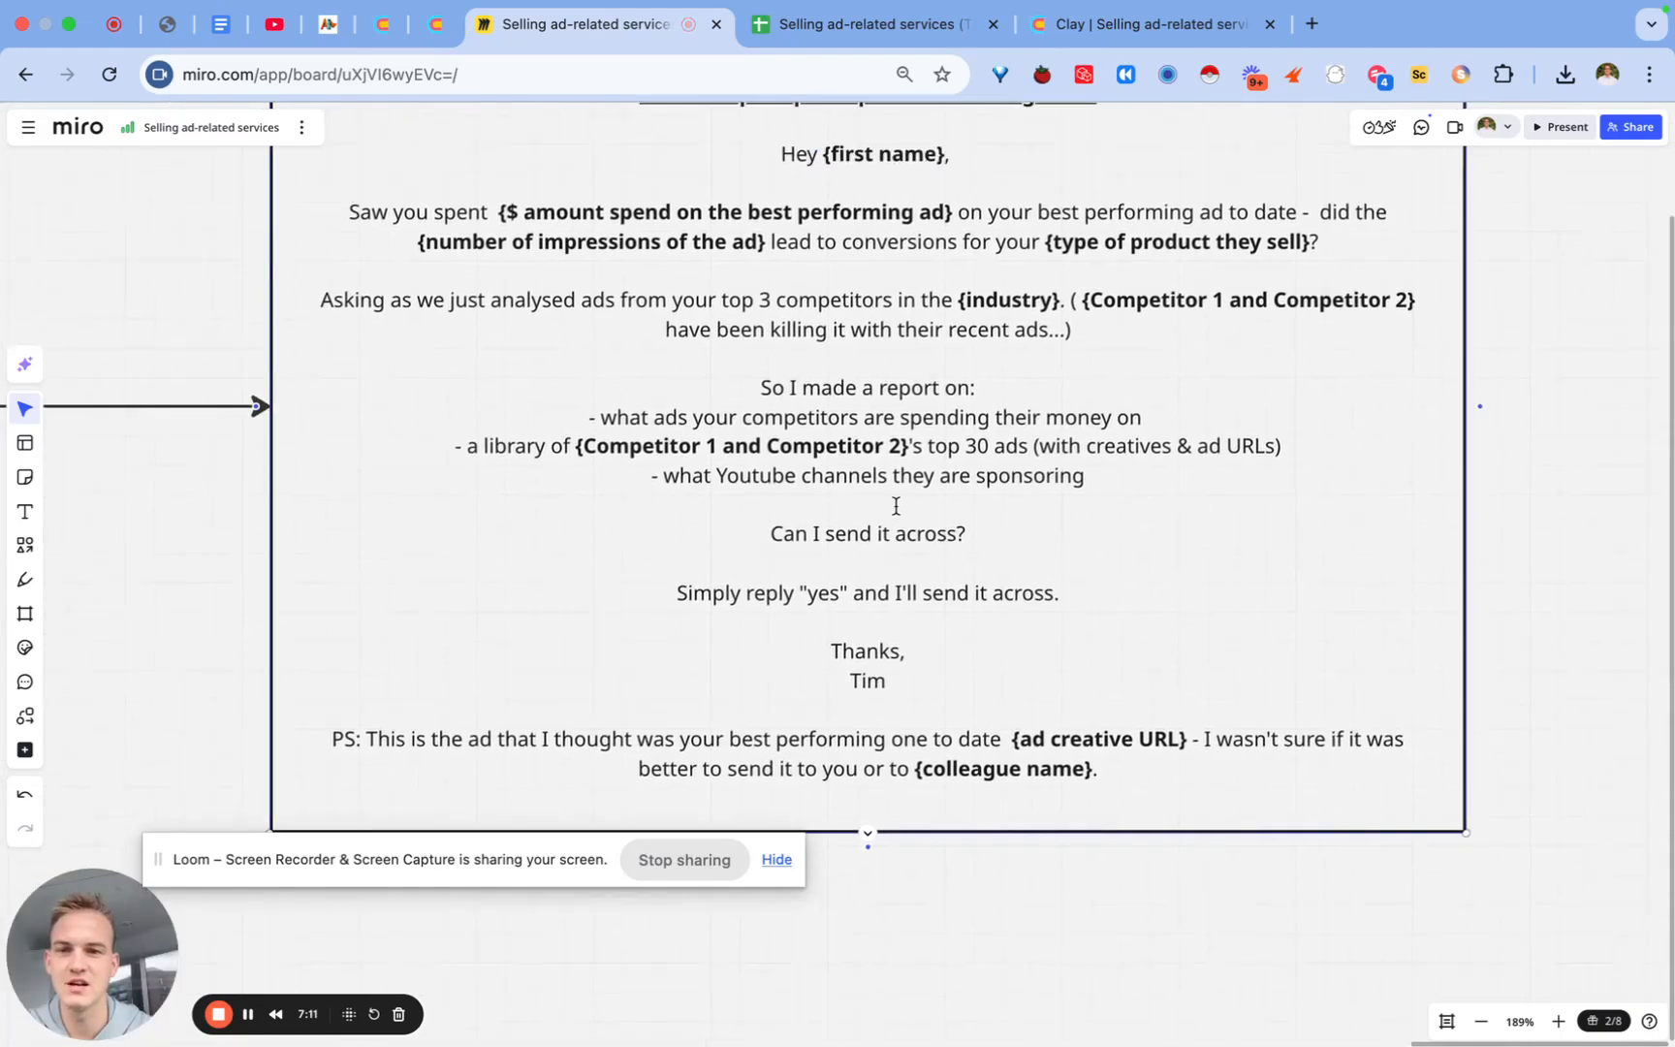
left_click(312, 374)
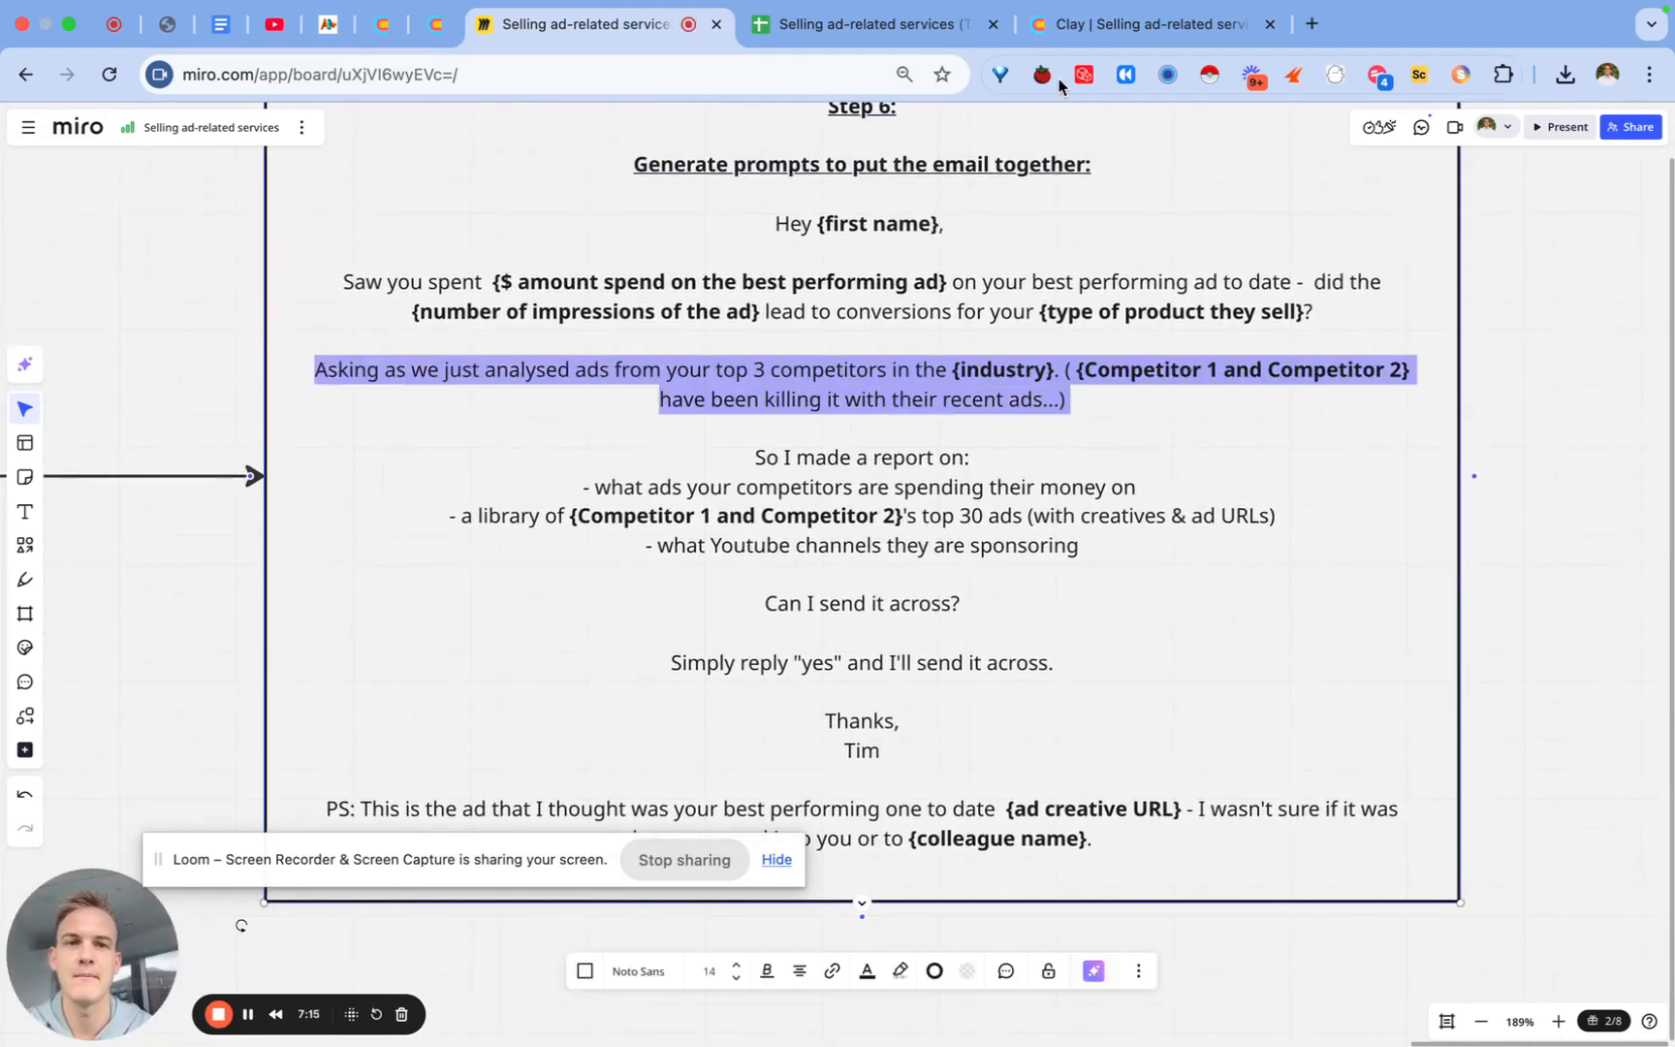
Step: Back in Clay, save and run the AI enrichment as a new column
left_click(1114, 24)
left_click(1609, 958)
left_click(1502, 845)
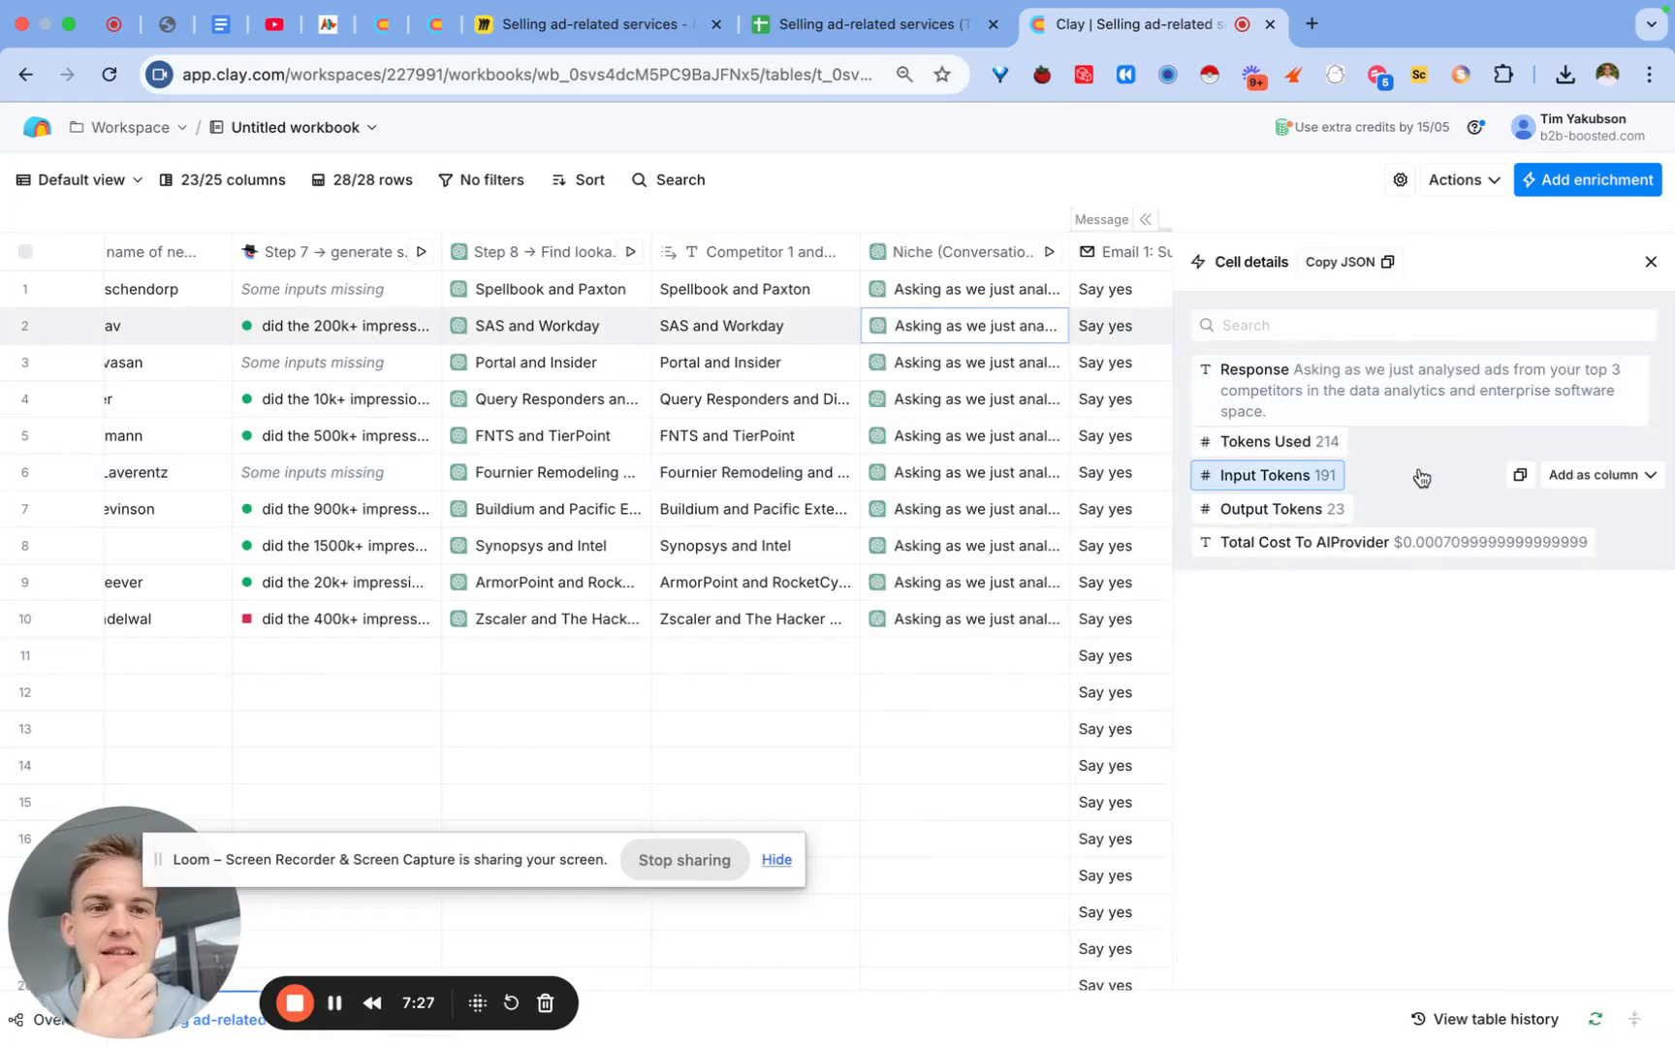
Step: Add the AI response as a new column named 'Asking as sentence'
left_click(1599, 369)
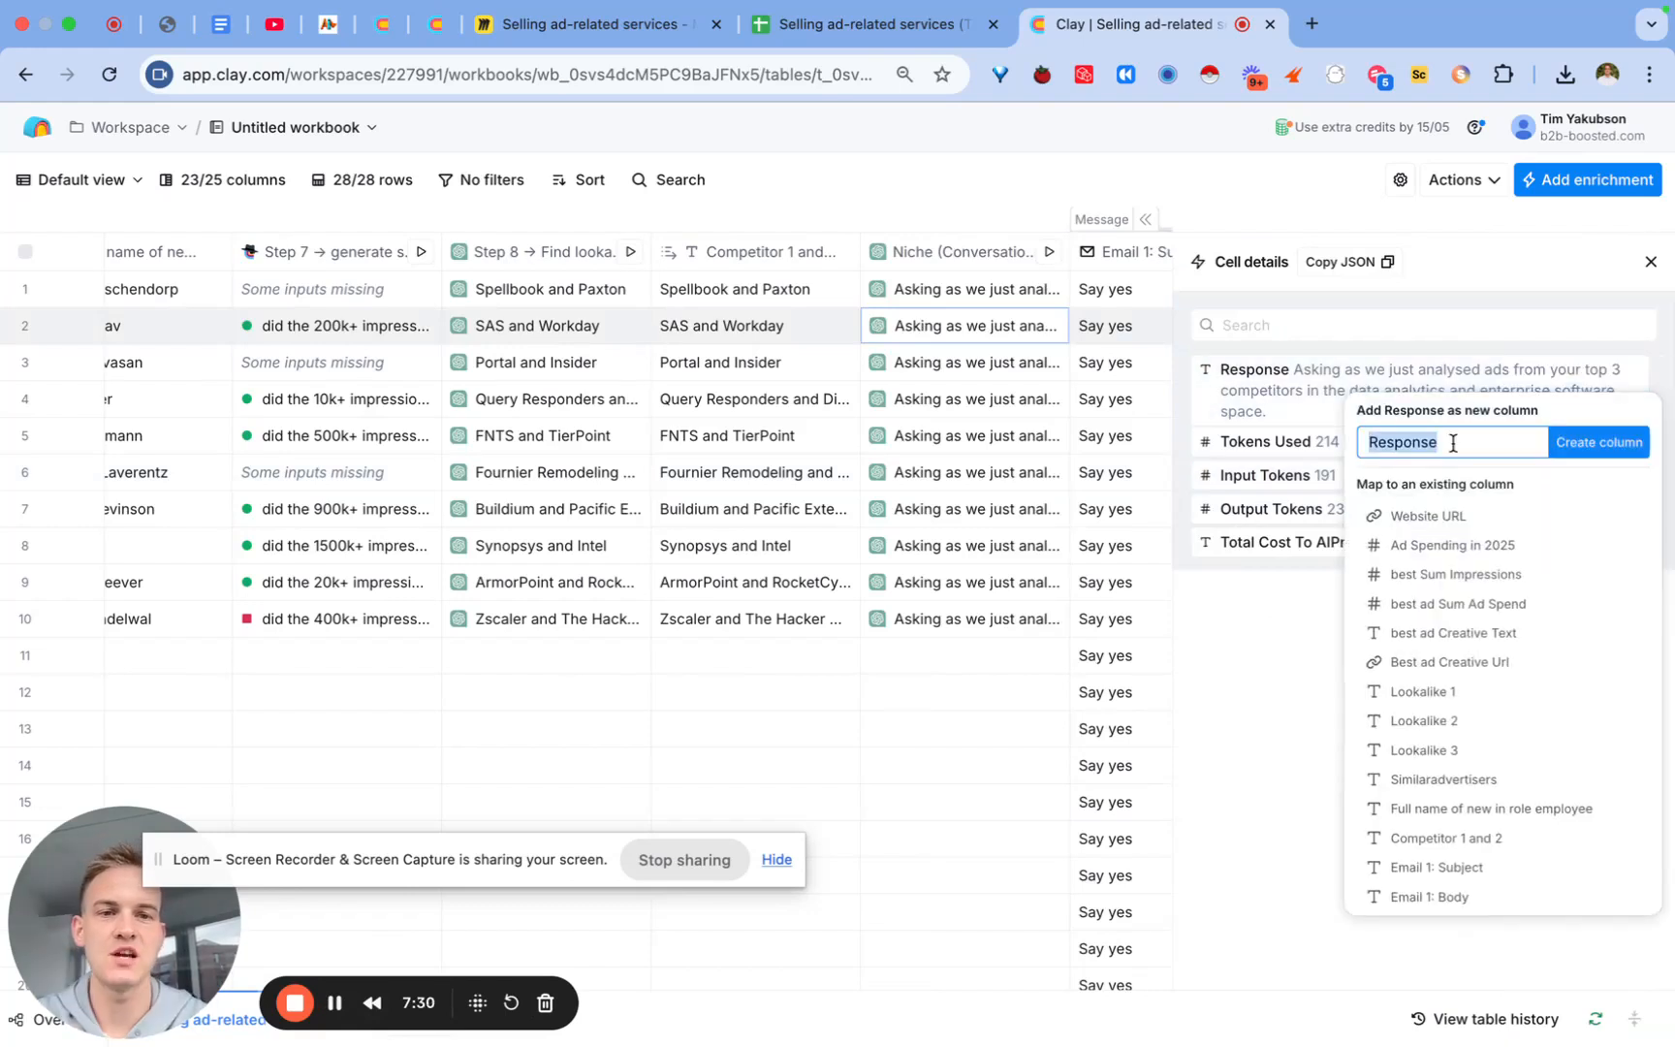
type("Asking as ")
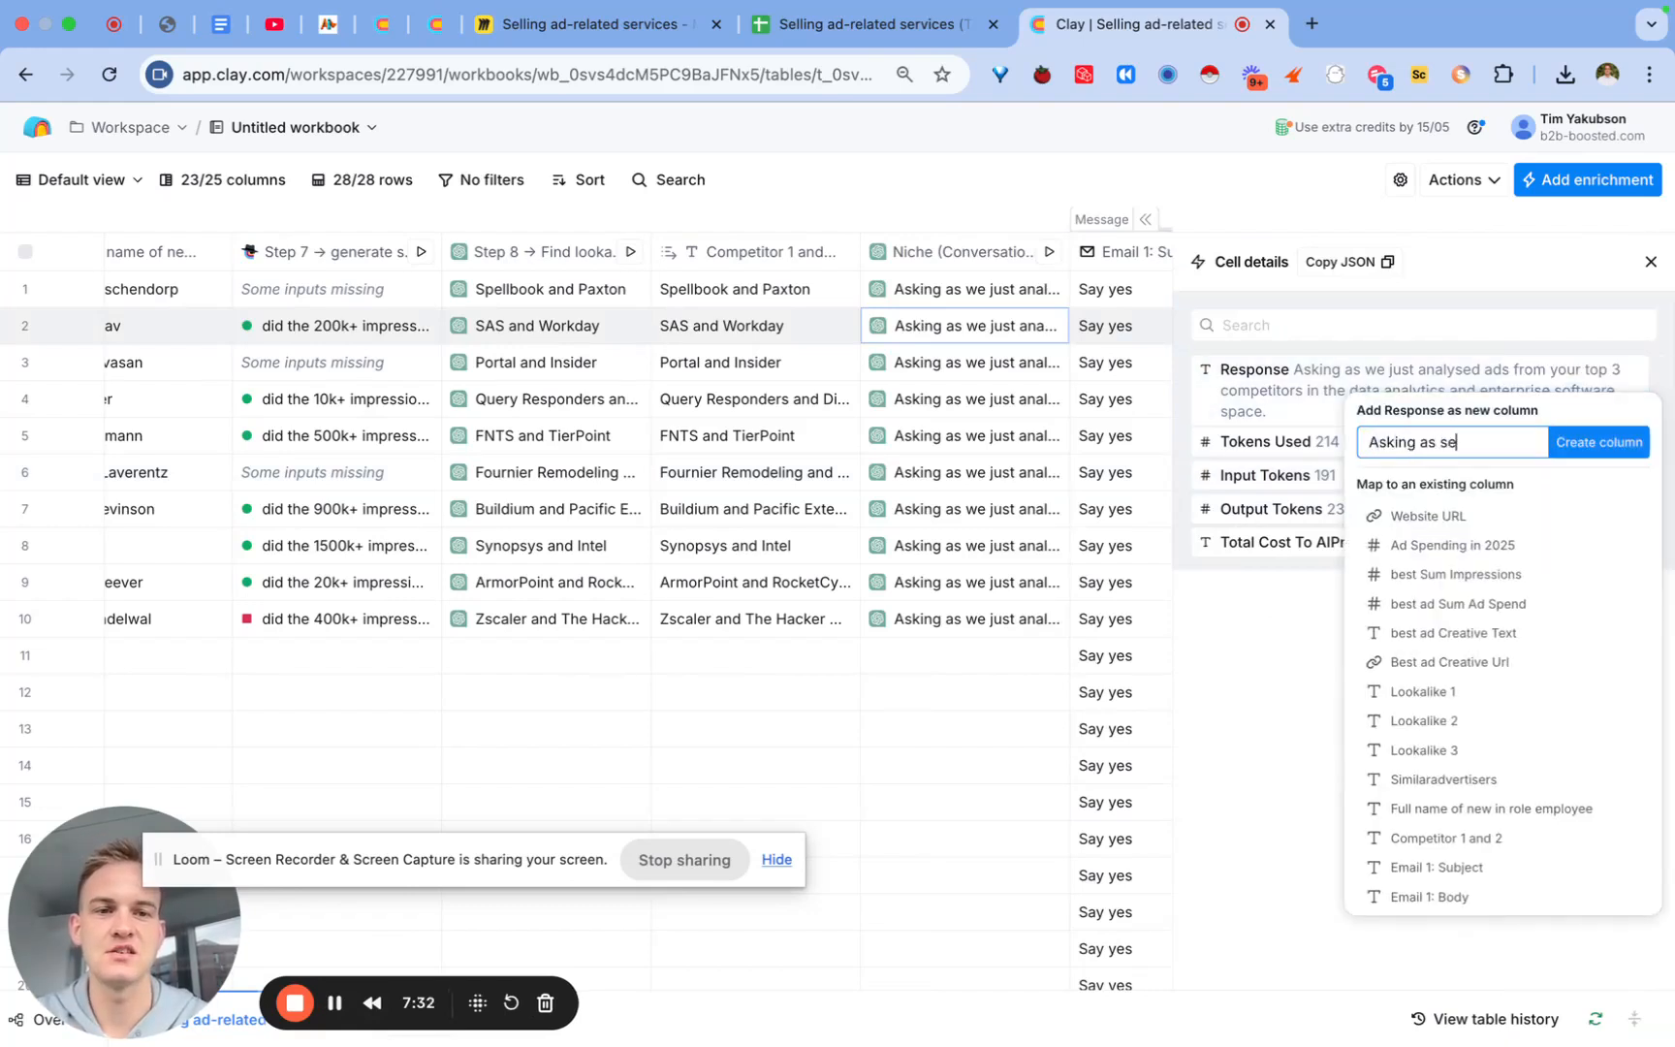
type("sentence")
left_click(1599, 444)
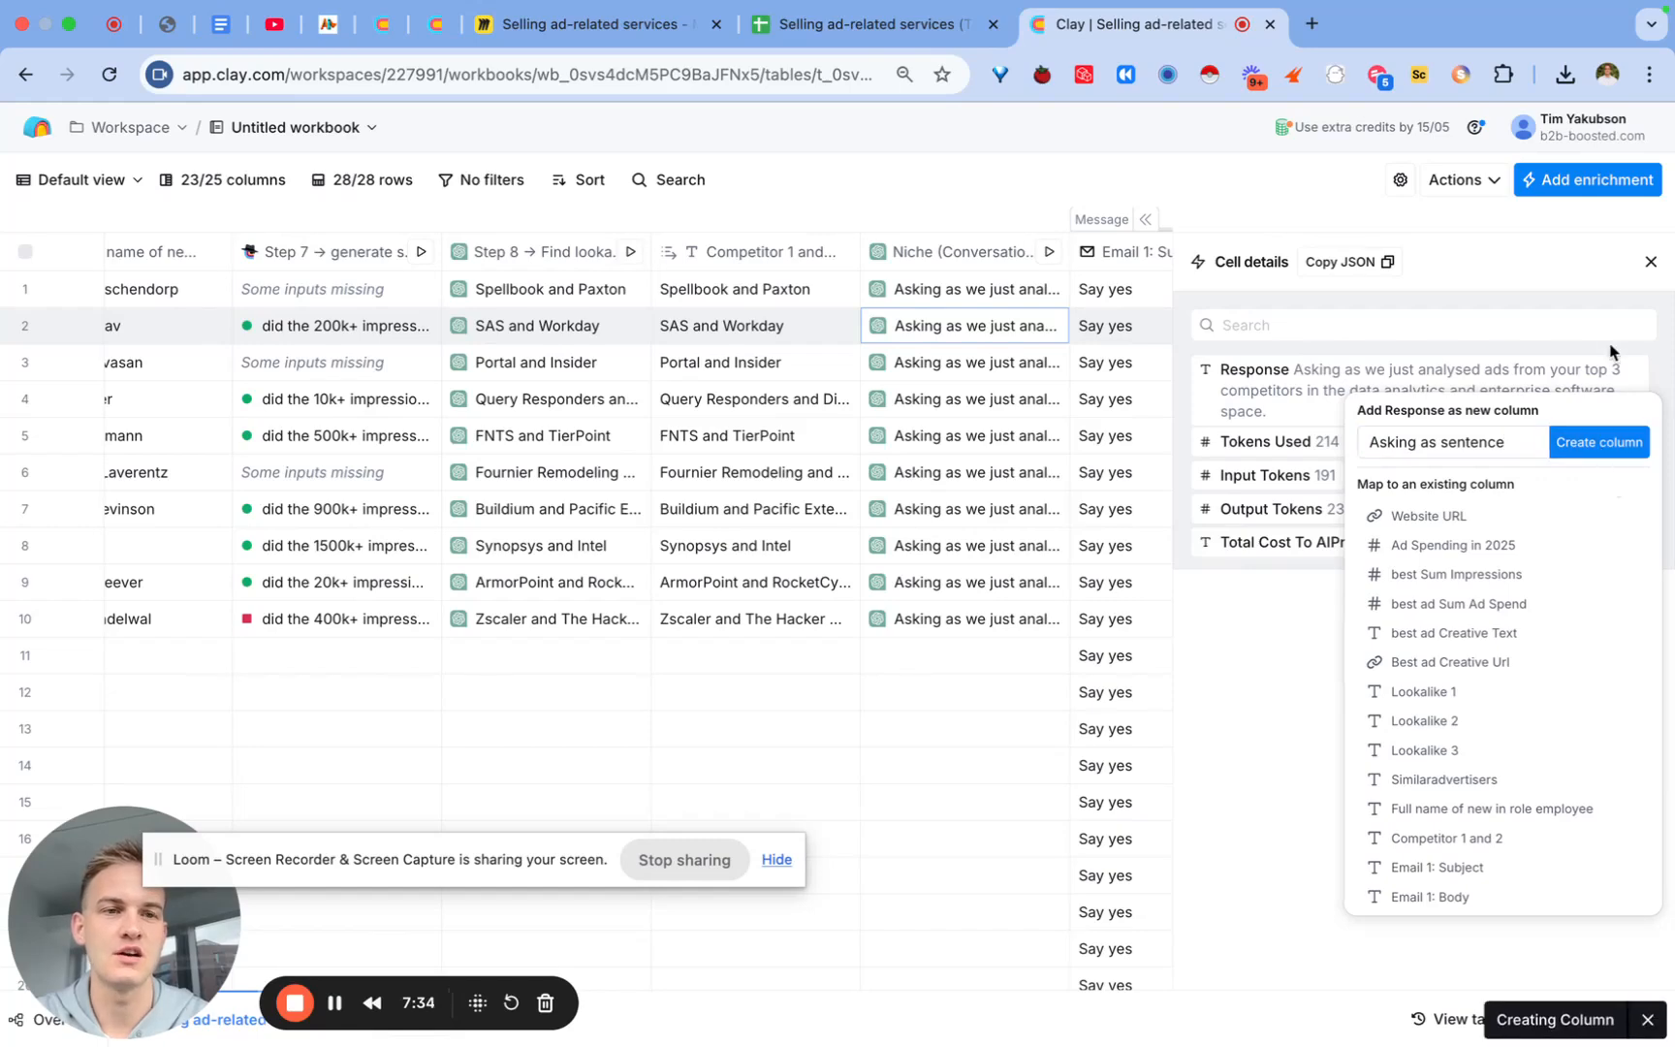
Step: In the Email 1 body, replace the competitor-analysis sentence with the Asking as sentence variable
left_click(1650, 264)
scroll(1252, 422, "right", 3)
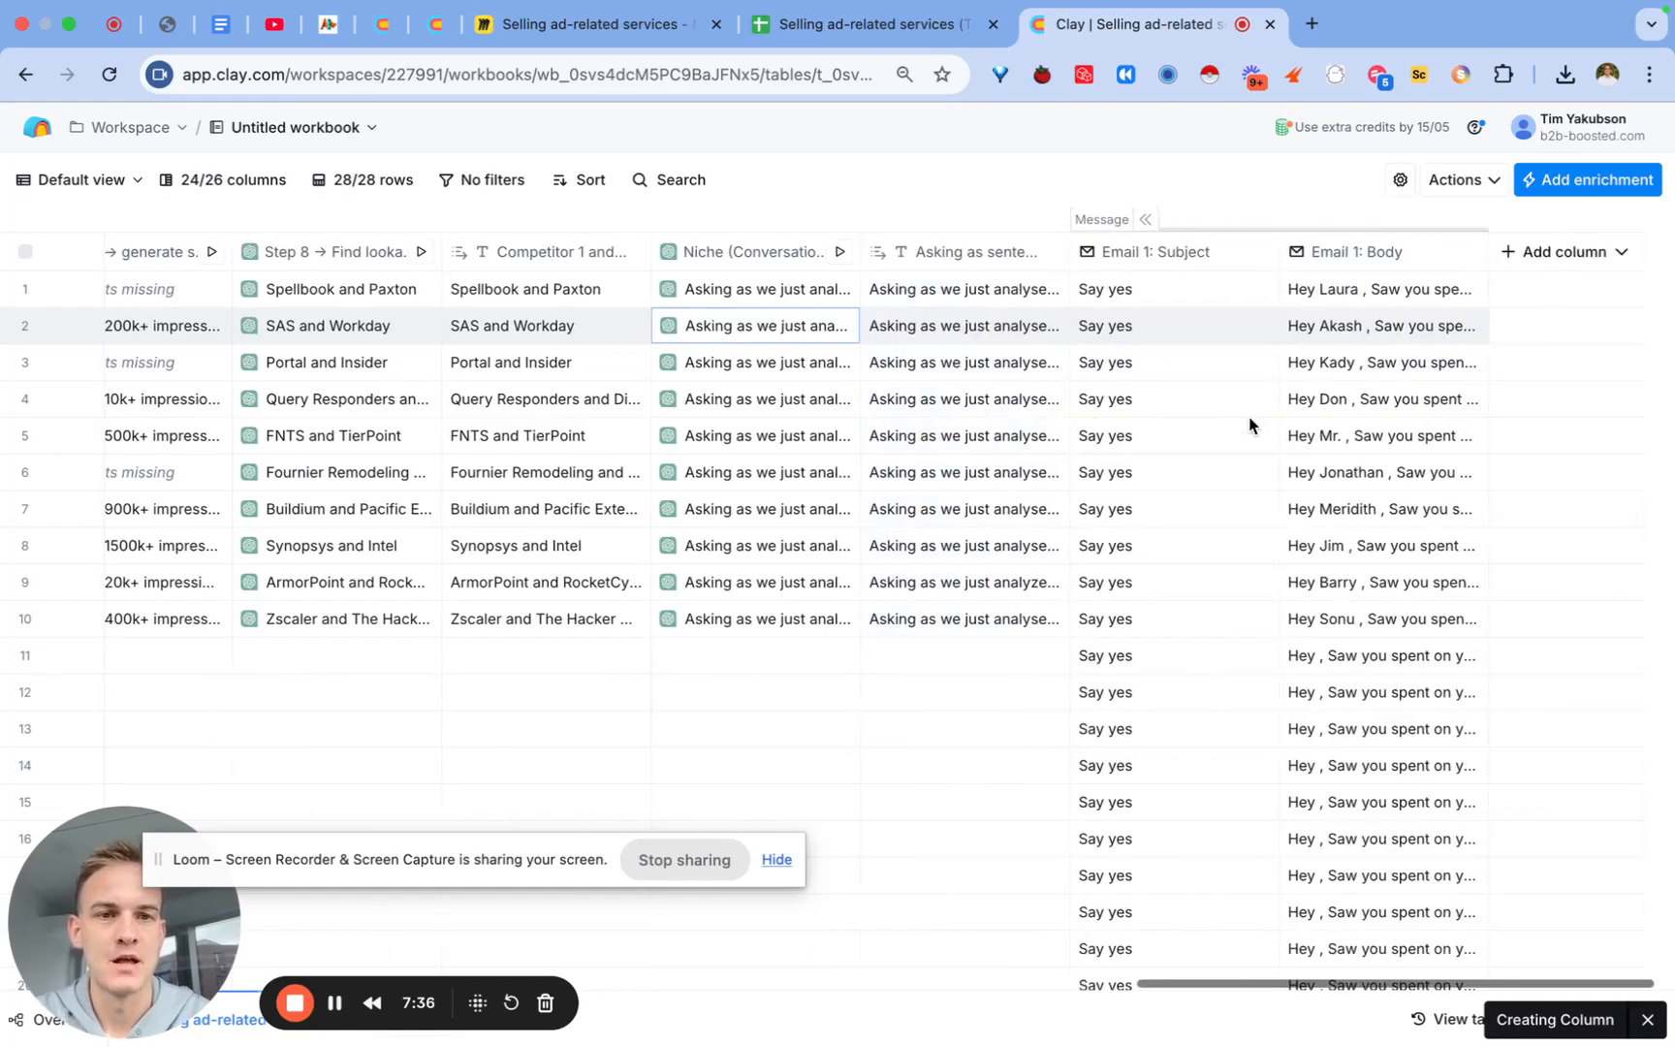
left_click(1337, 254)
left_click(1337, 338)
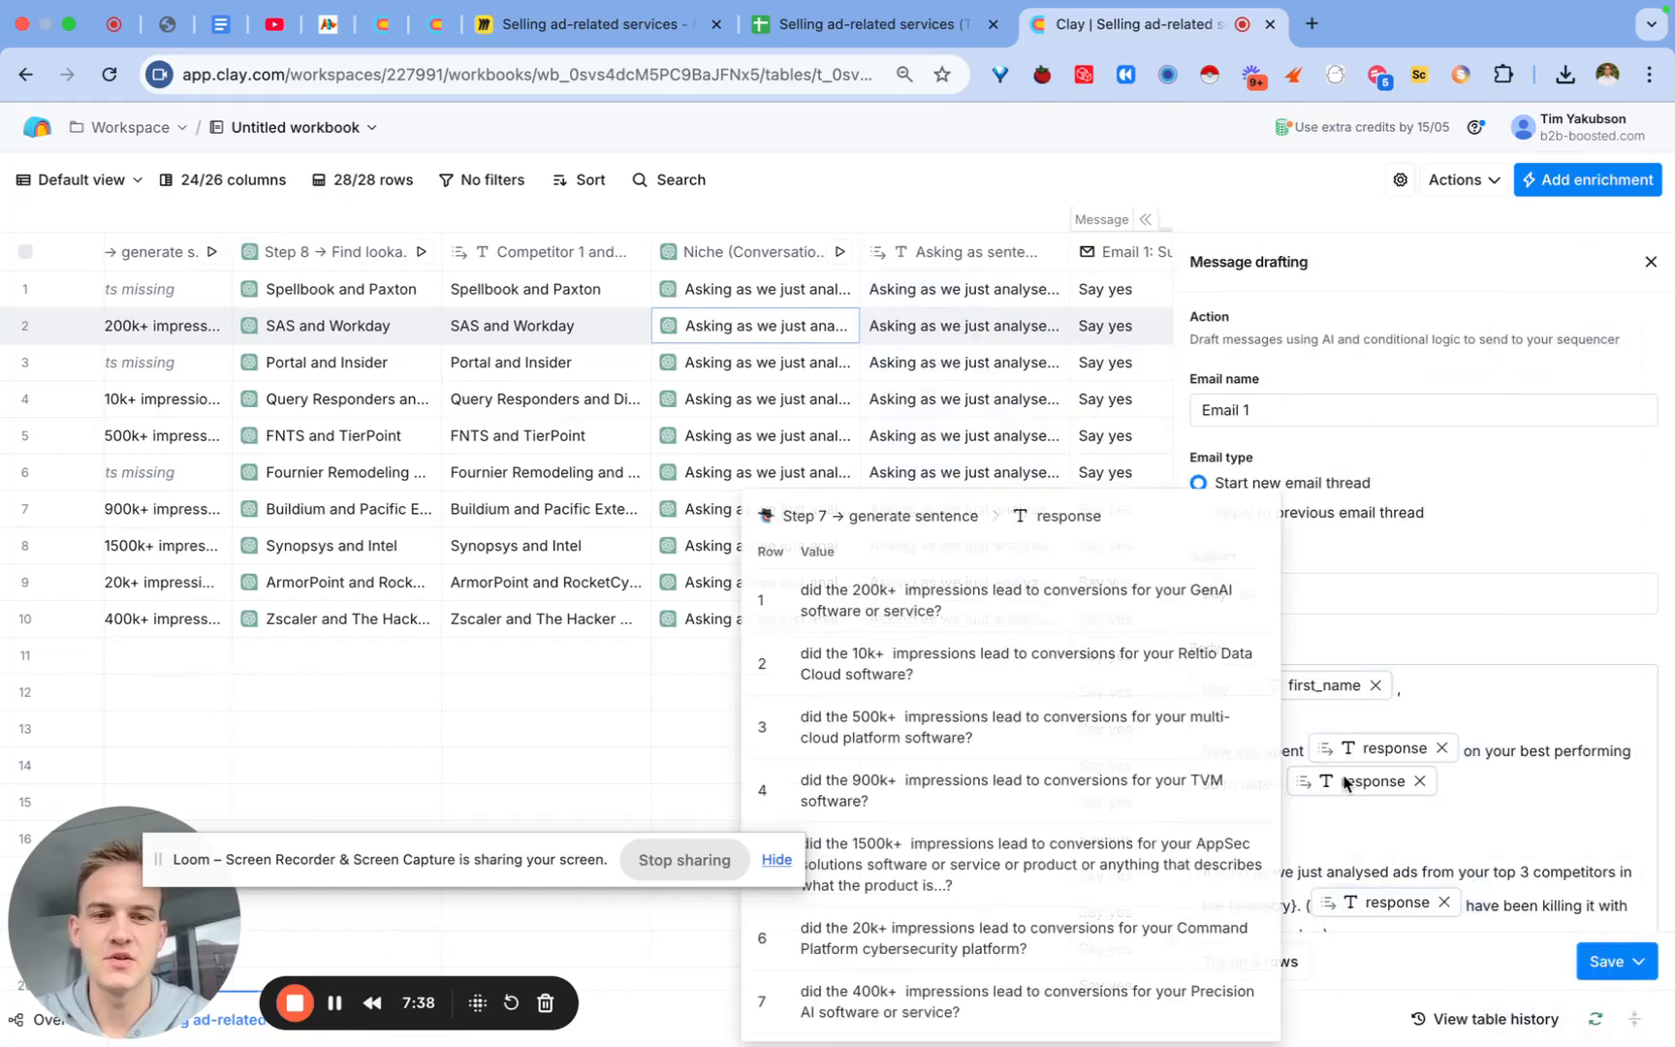
scroll(1381, 694, "down", 2)
scroll(1381, 694, "down", 1)
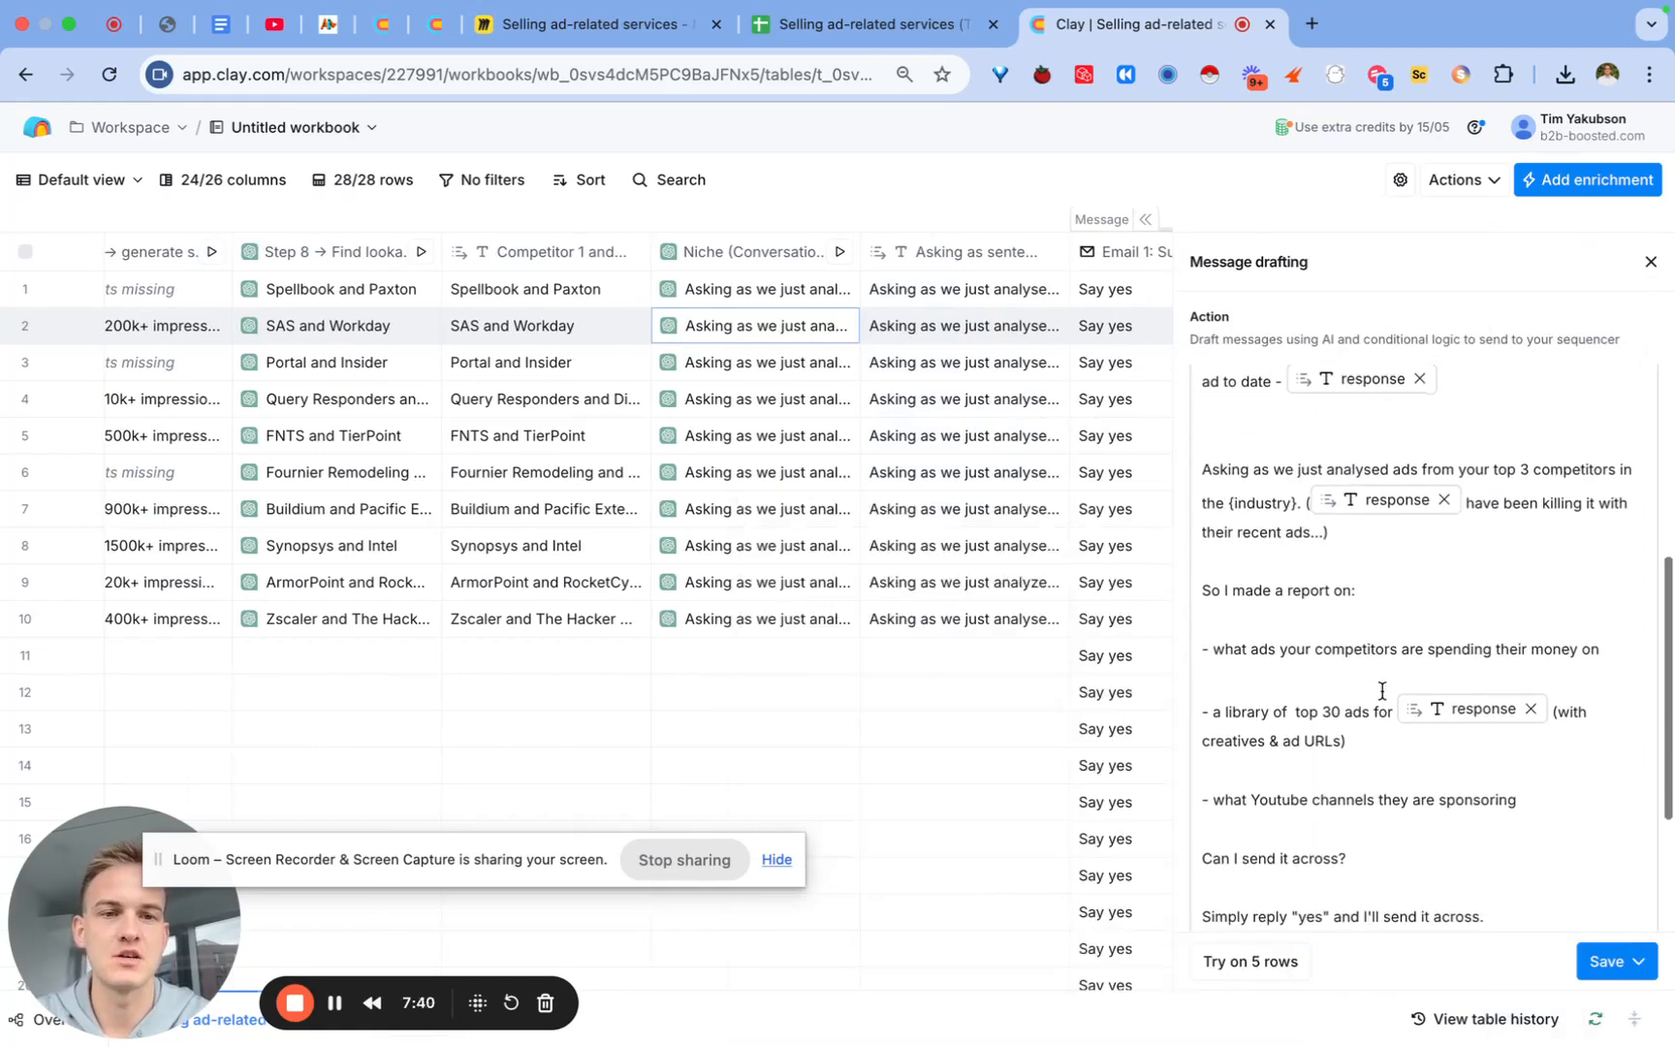
left_click_drag(1298, 506, 1202, 471)
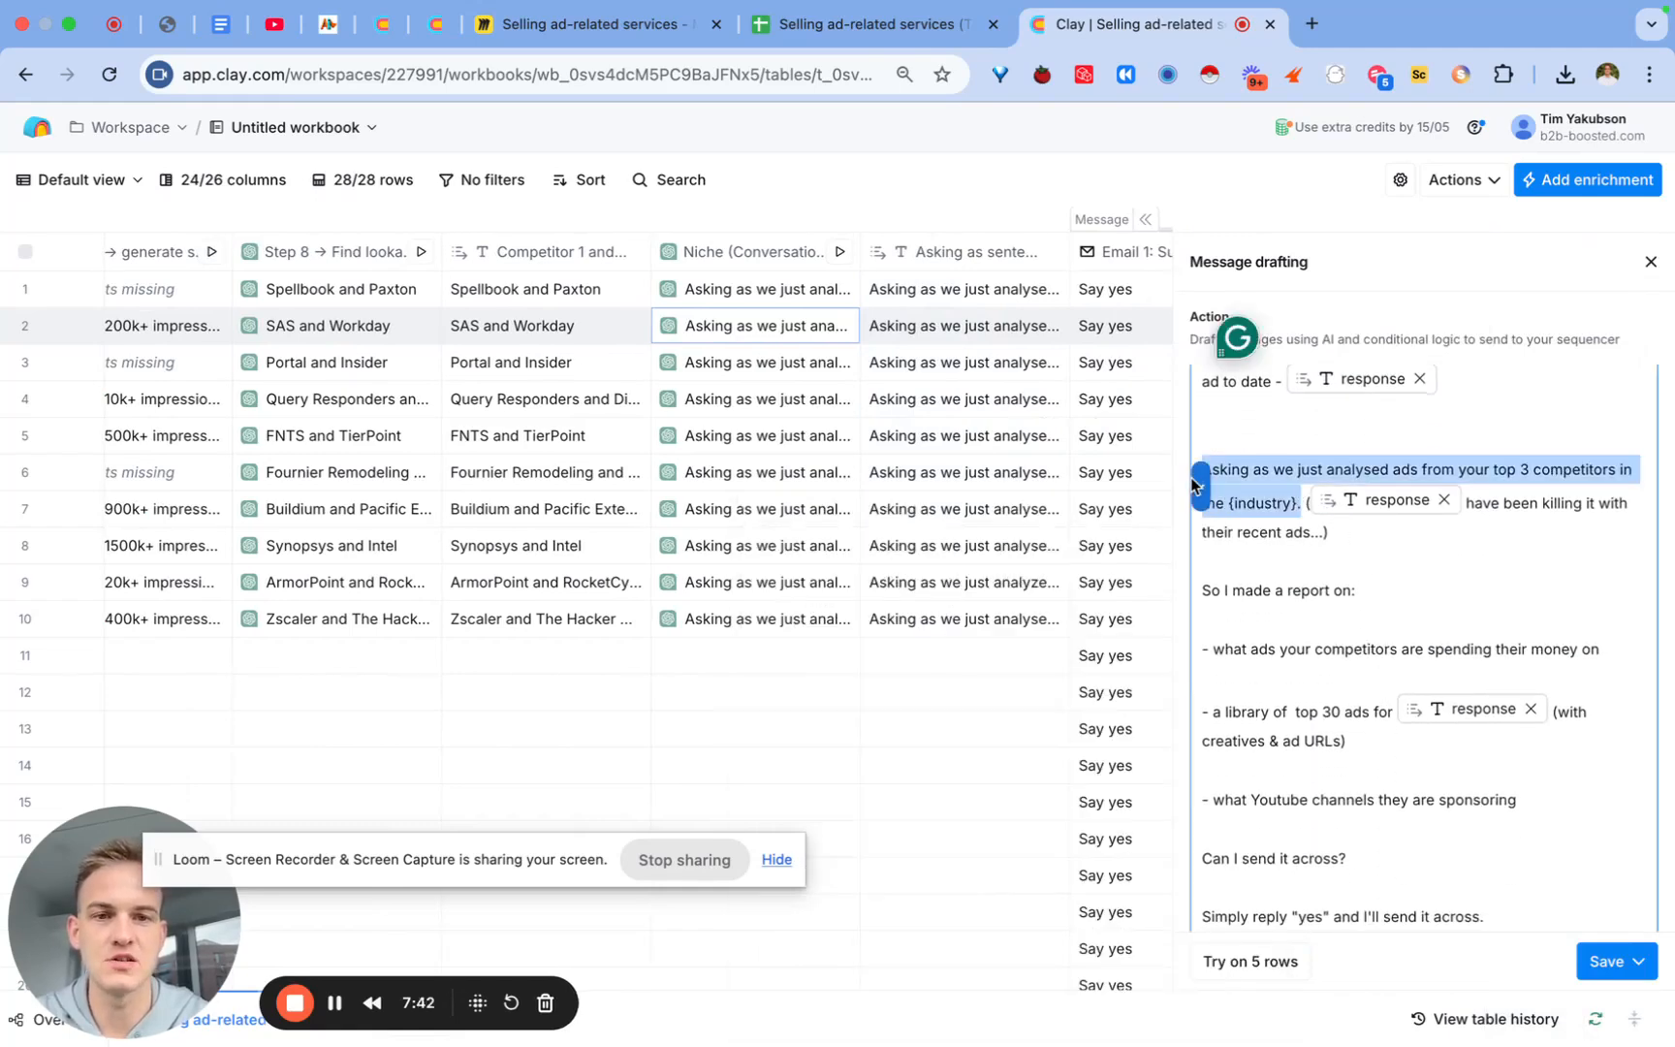
key("BackSpace")
type("/ask")
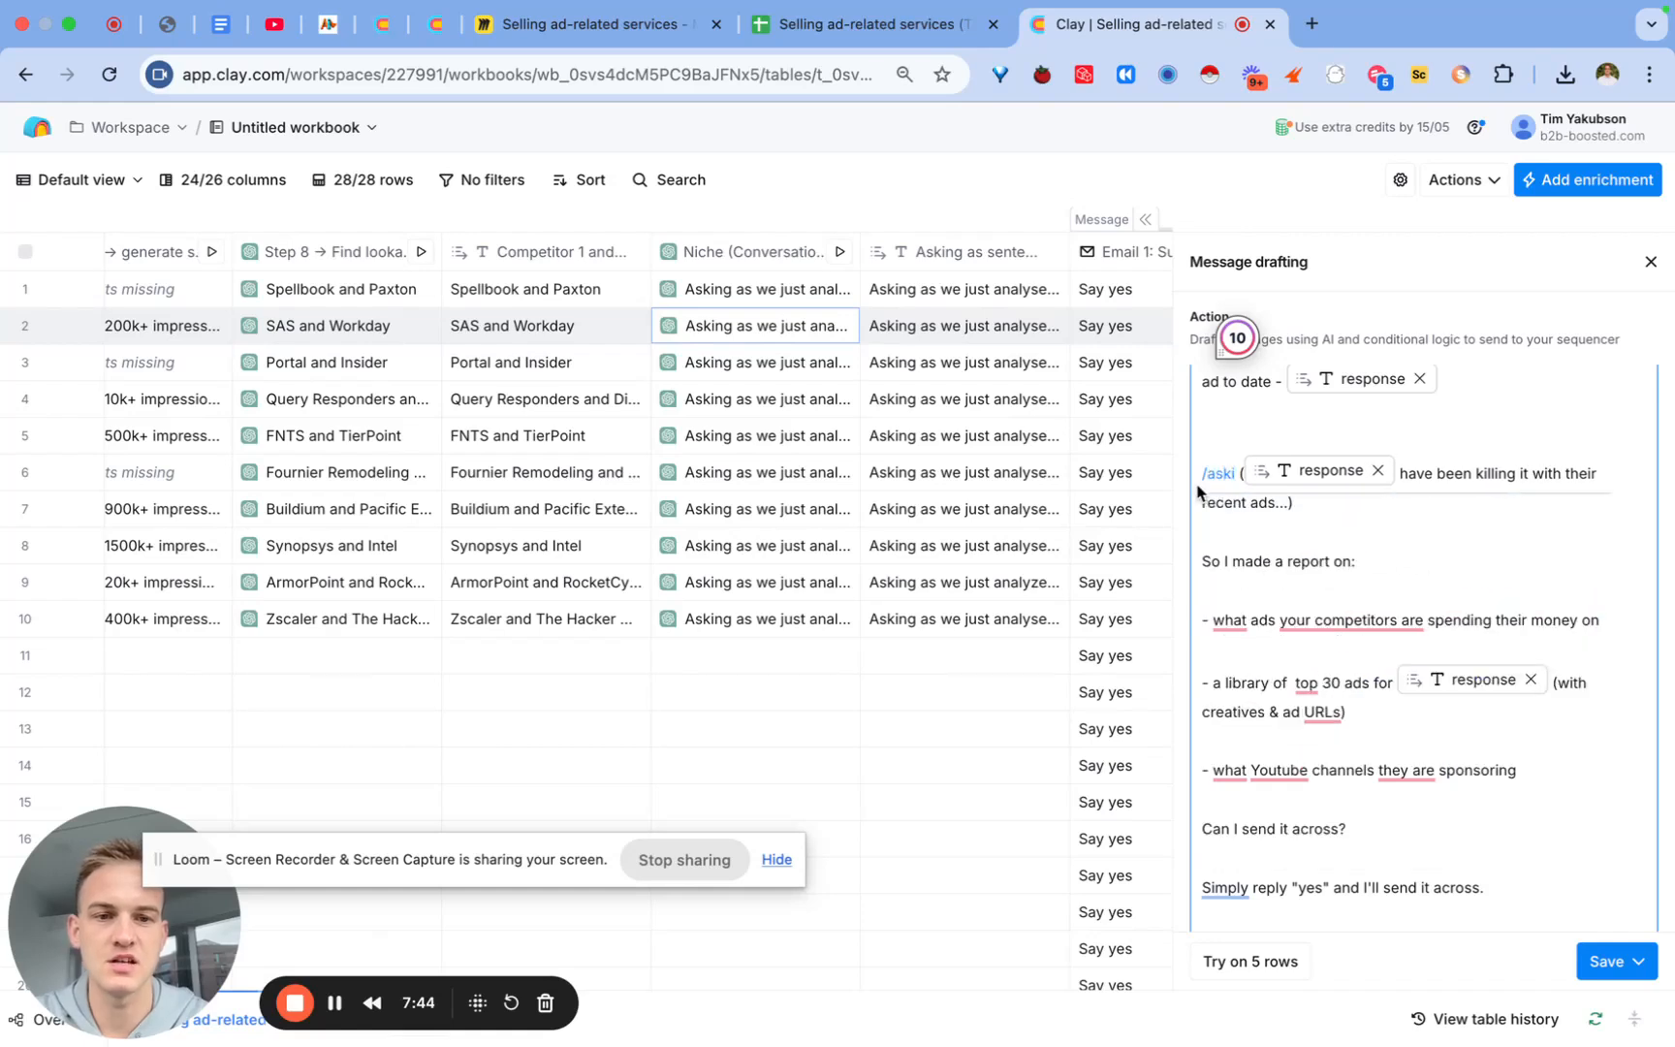
type("i")
key("BackSpace")
key("BackSpace")
type("i")
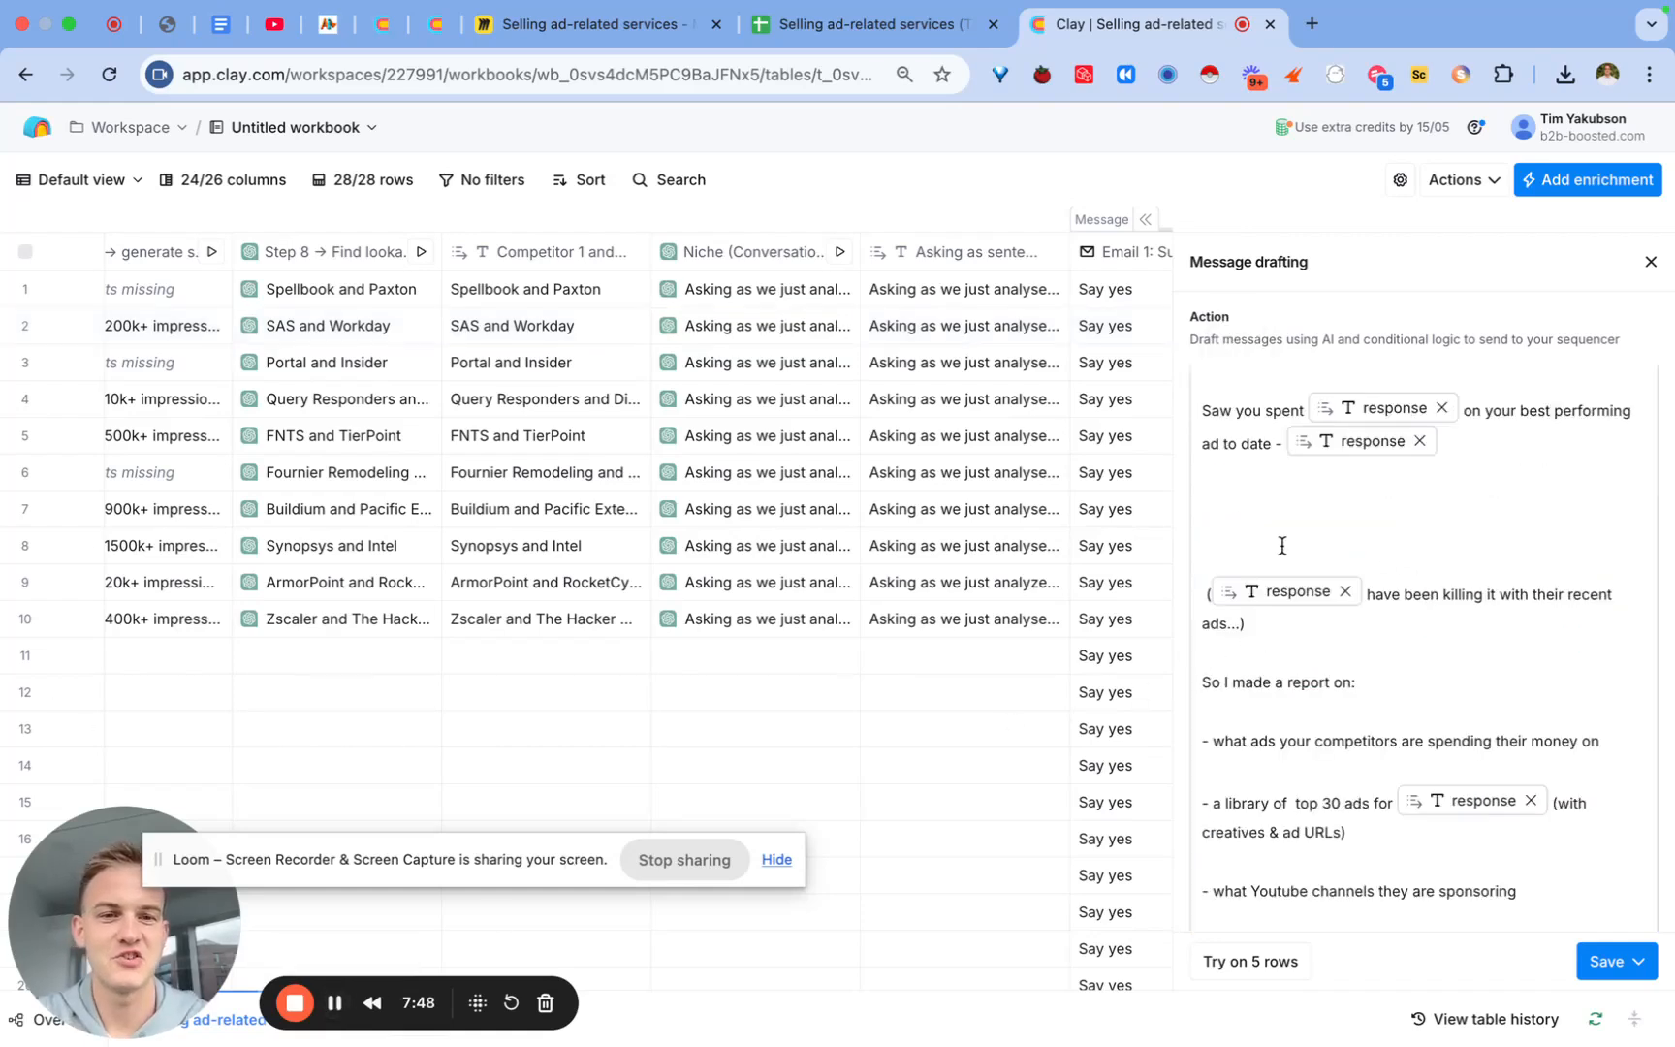
left_click(1275, 502)
type("/asking")
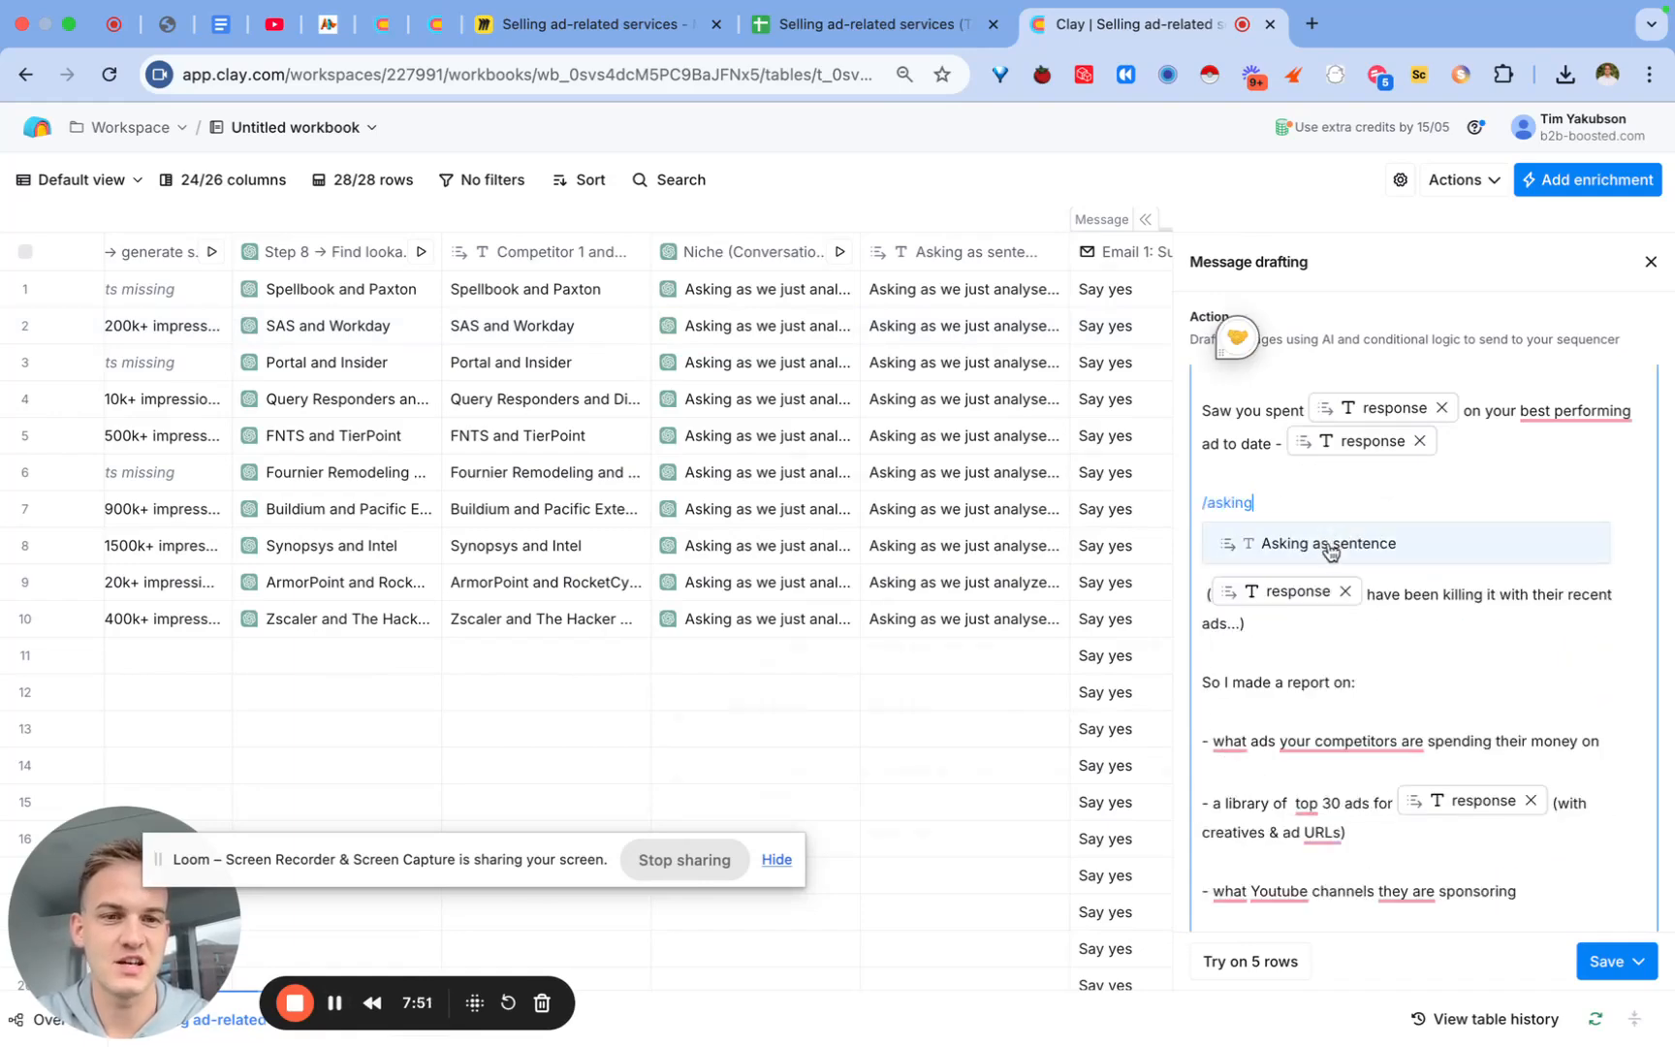
left_click(1326, 547)
Step: Remove the extra blank line below it and save the message without running
scroll(1325, 555, "up", 5)
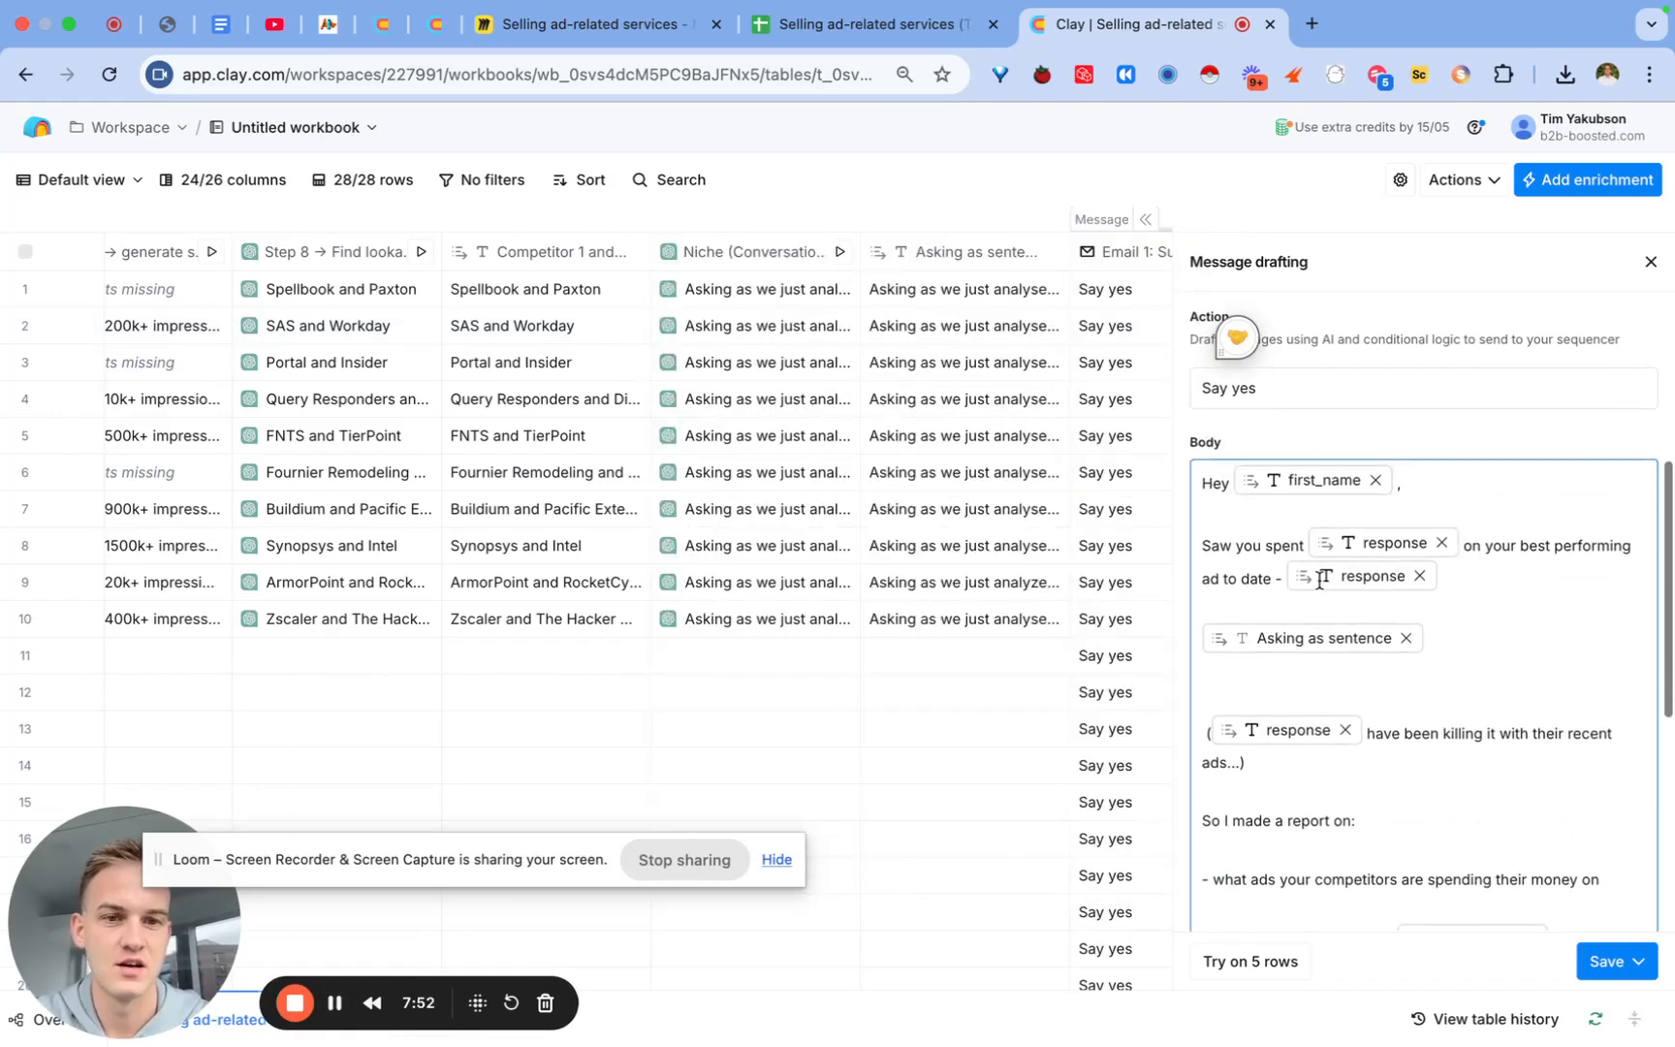
left_click(1384, 716)
key("BackSpace")
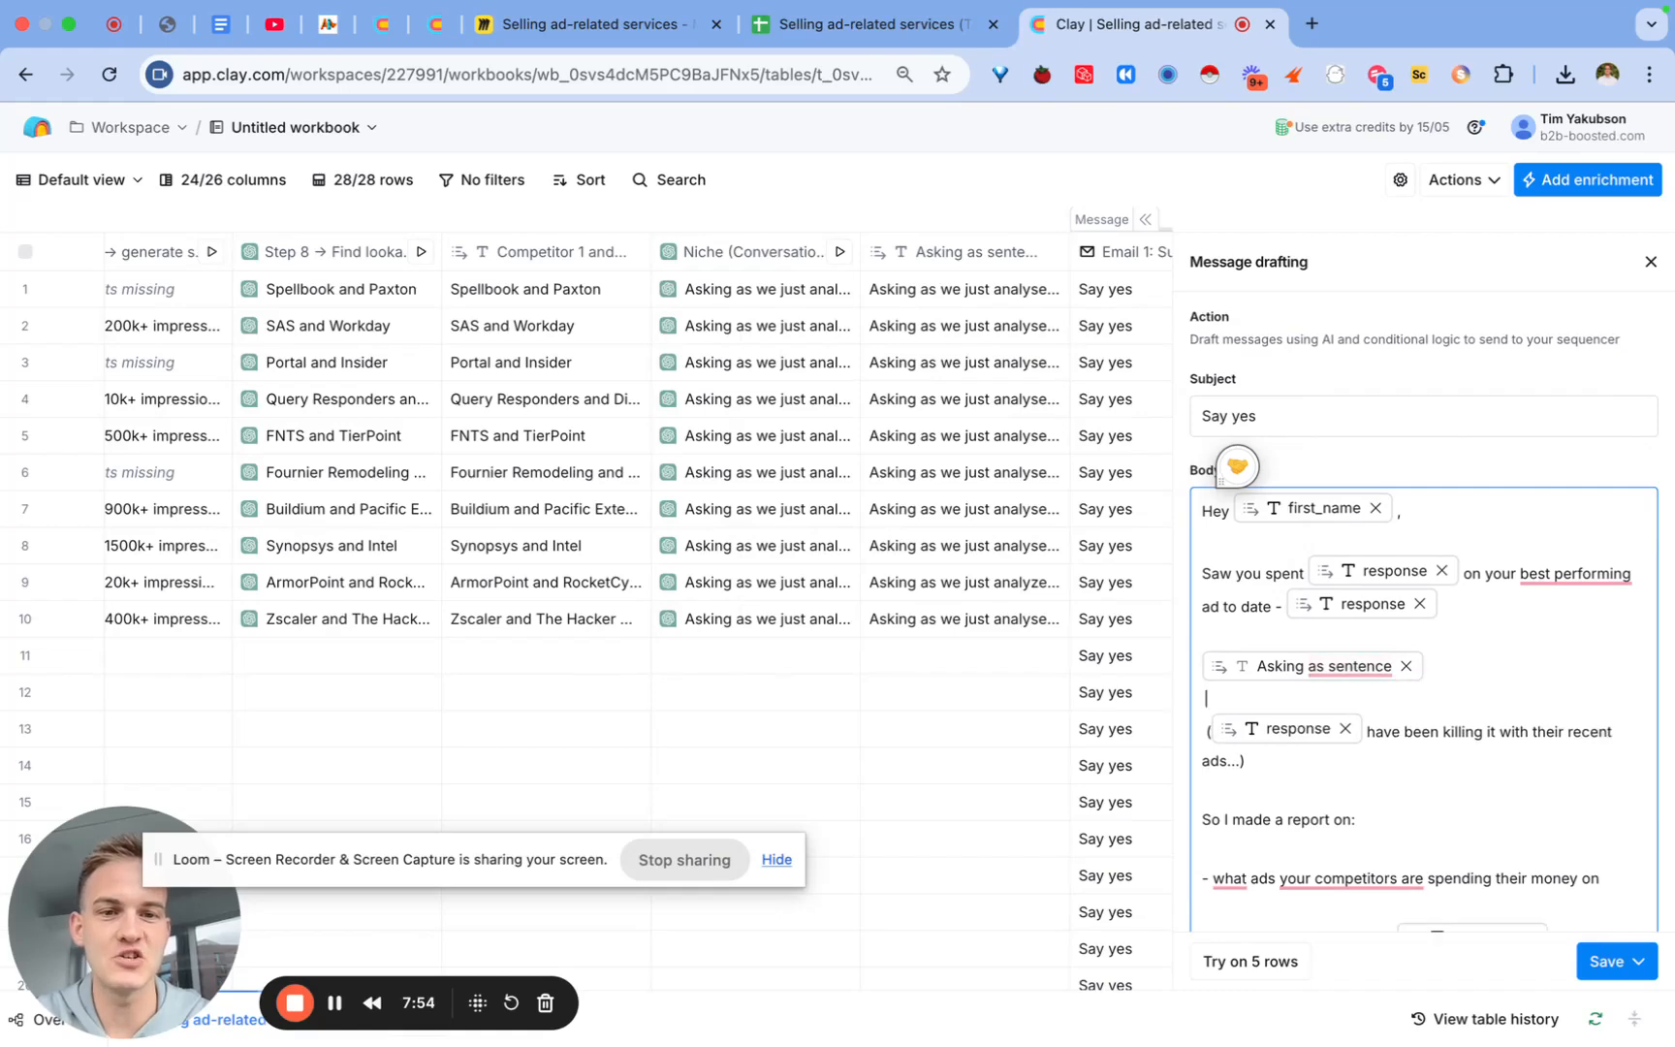
scroll(1399, 798, "down", 3)
scroll(1402, 798, "down", 3)
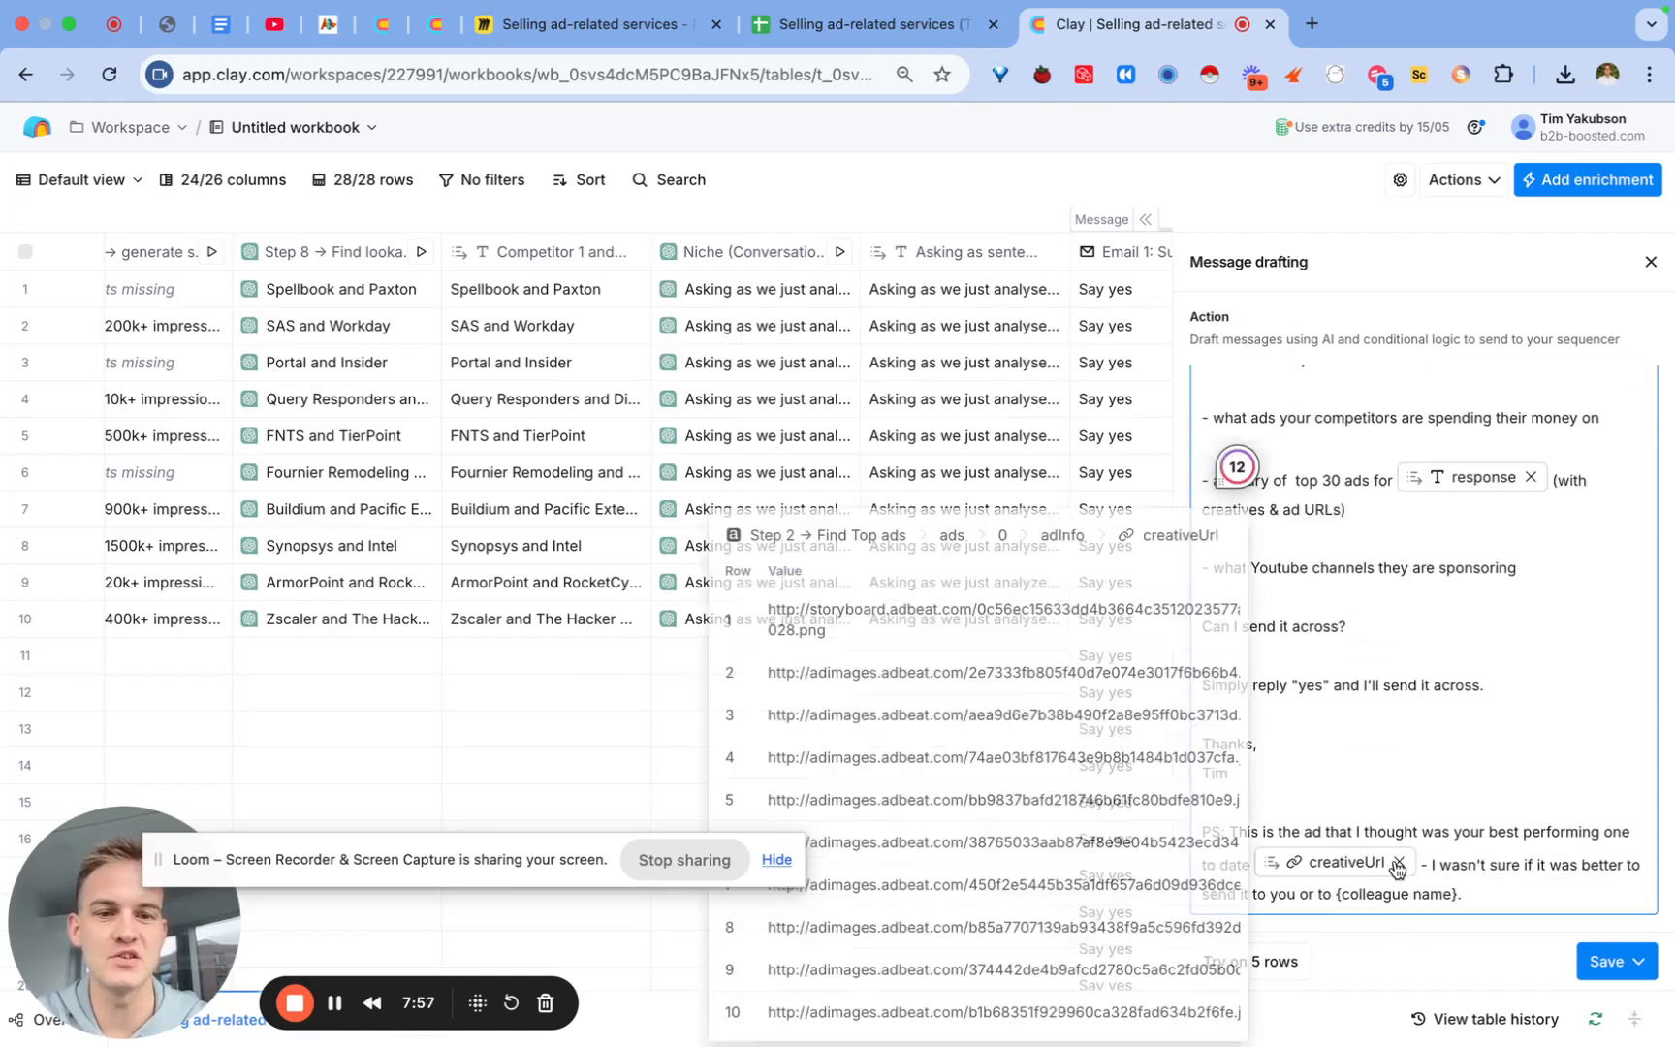
left_click_drag(1460, 893, 1319, 893)
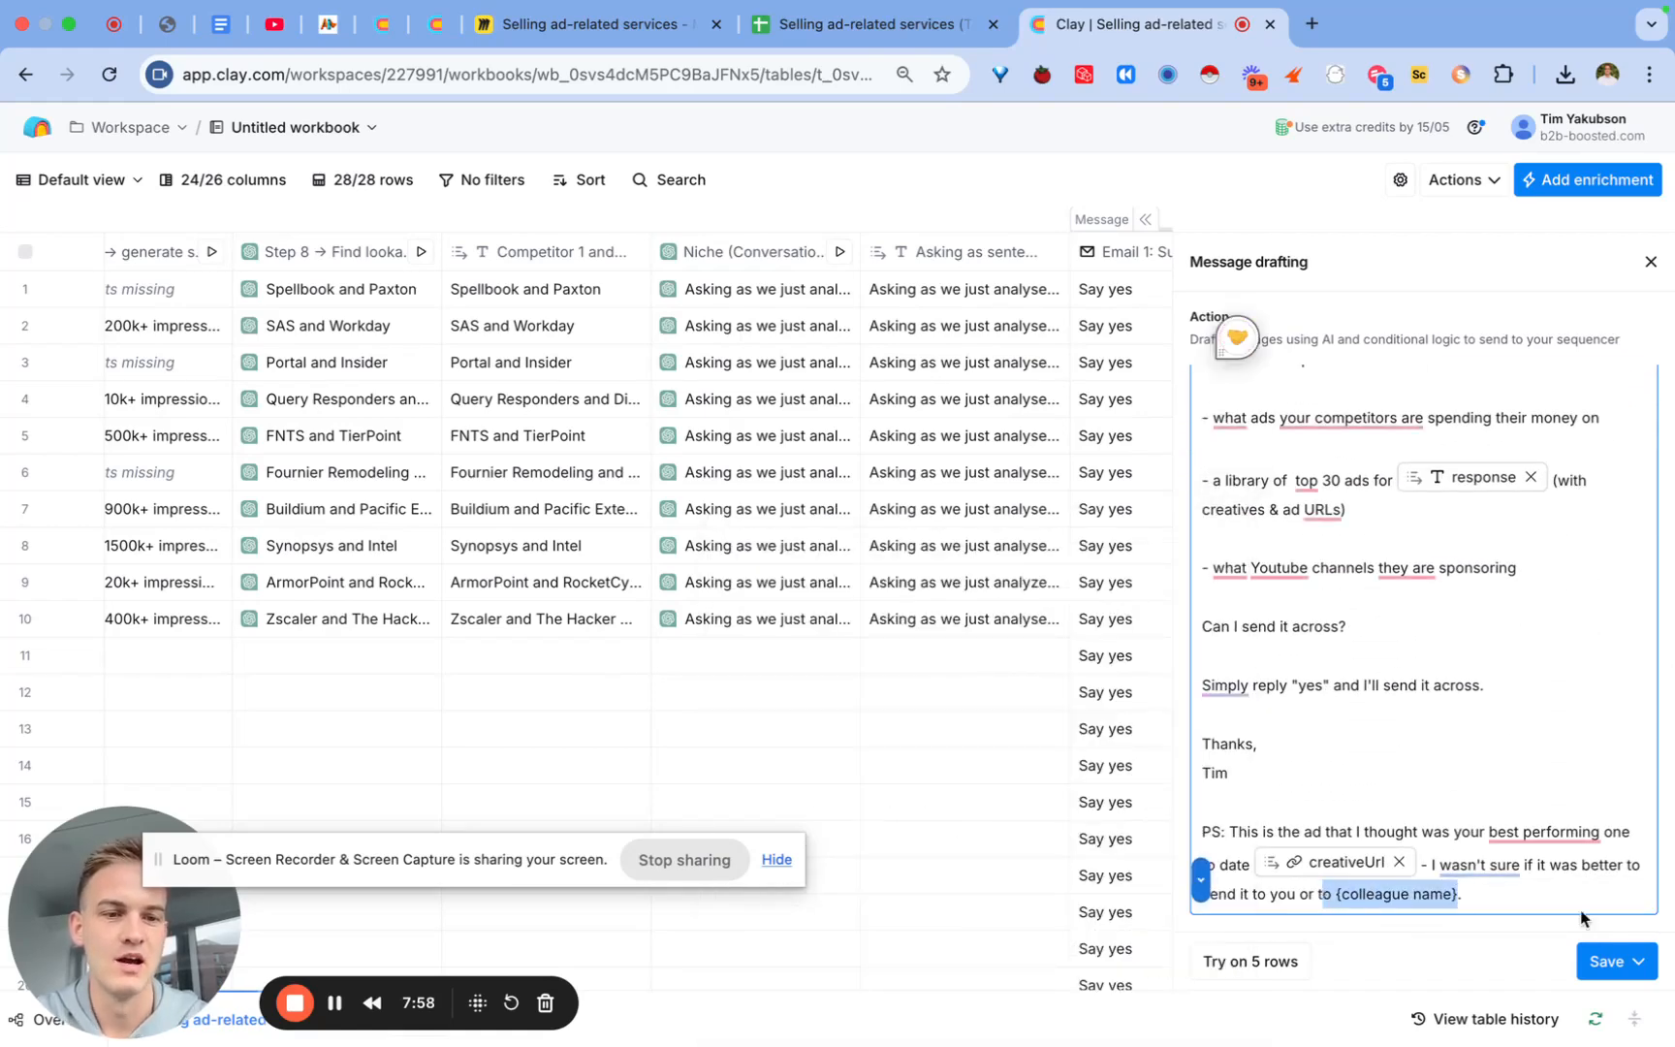
left_click(1616, 961)
left_click(1572, 921)
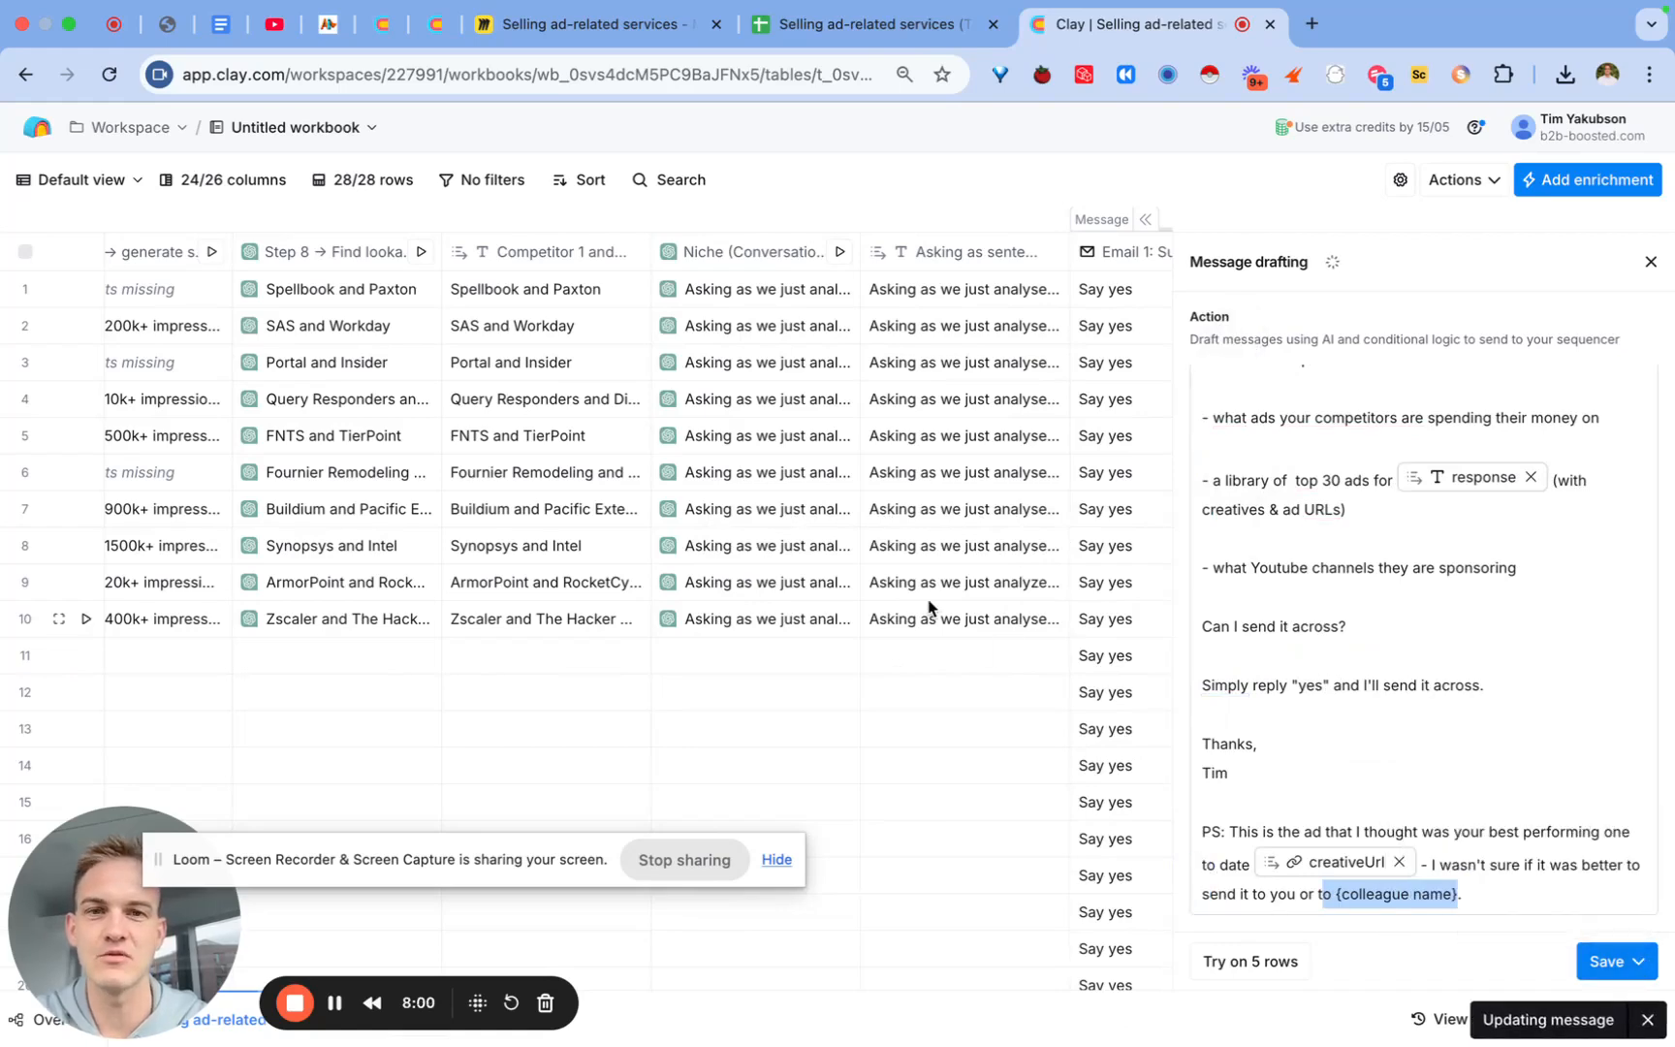
scroll(928, 616, "left", 8)
Step: Duplicate the Step 6 people search with minimum 8 months in role, no maximum, run on 10 rows
scroll(928, 611, "left", 5)
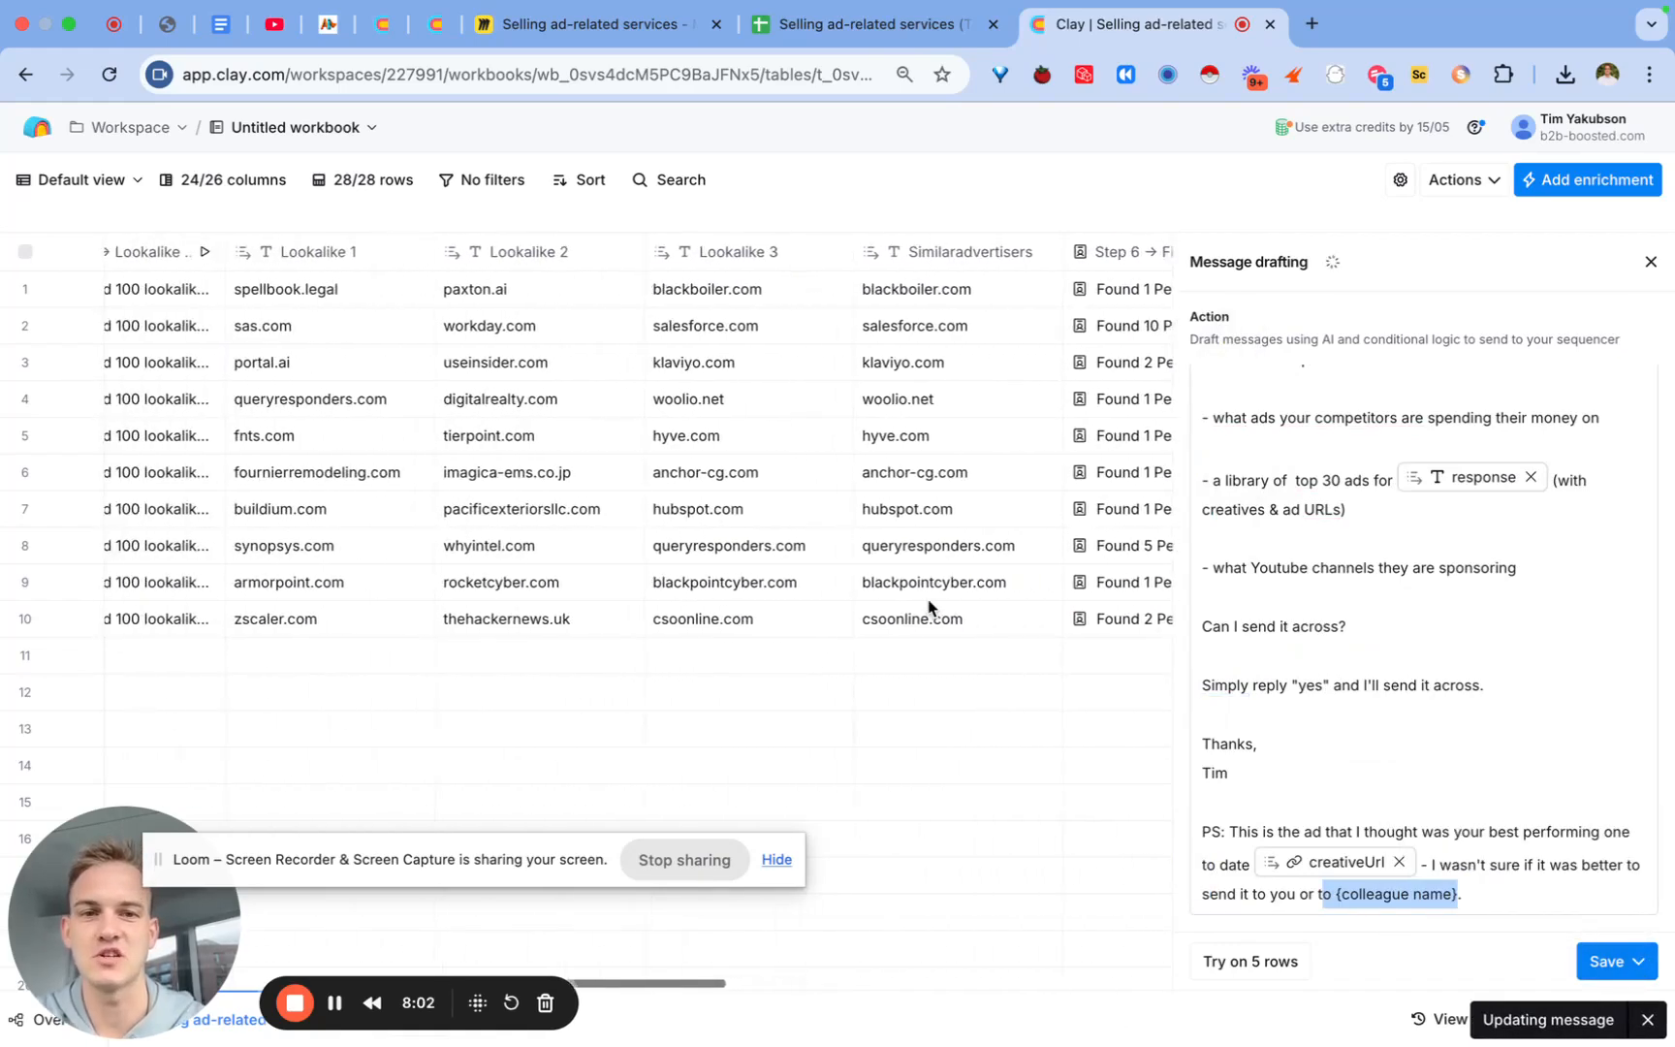
scroll(927, 610, "right", 4)
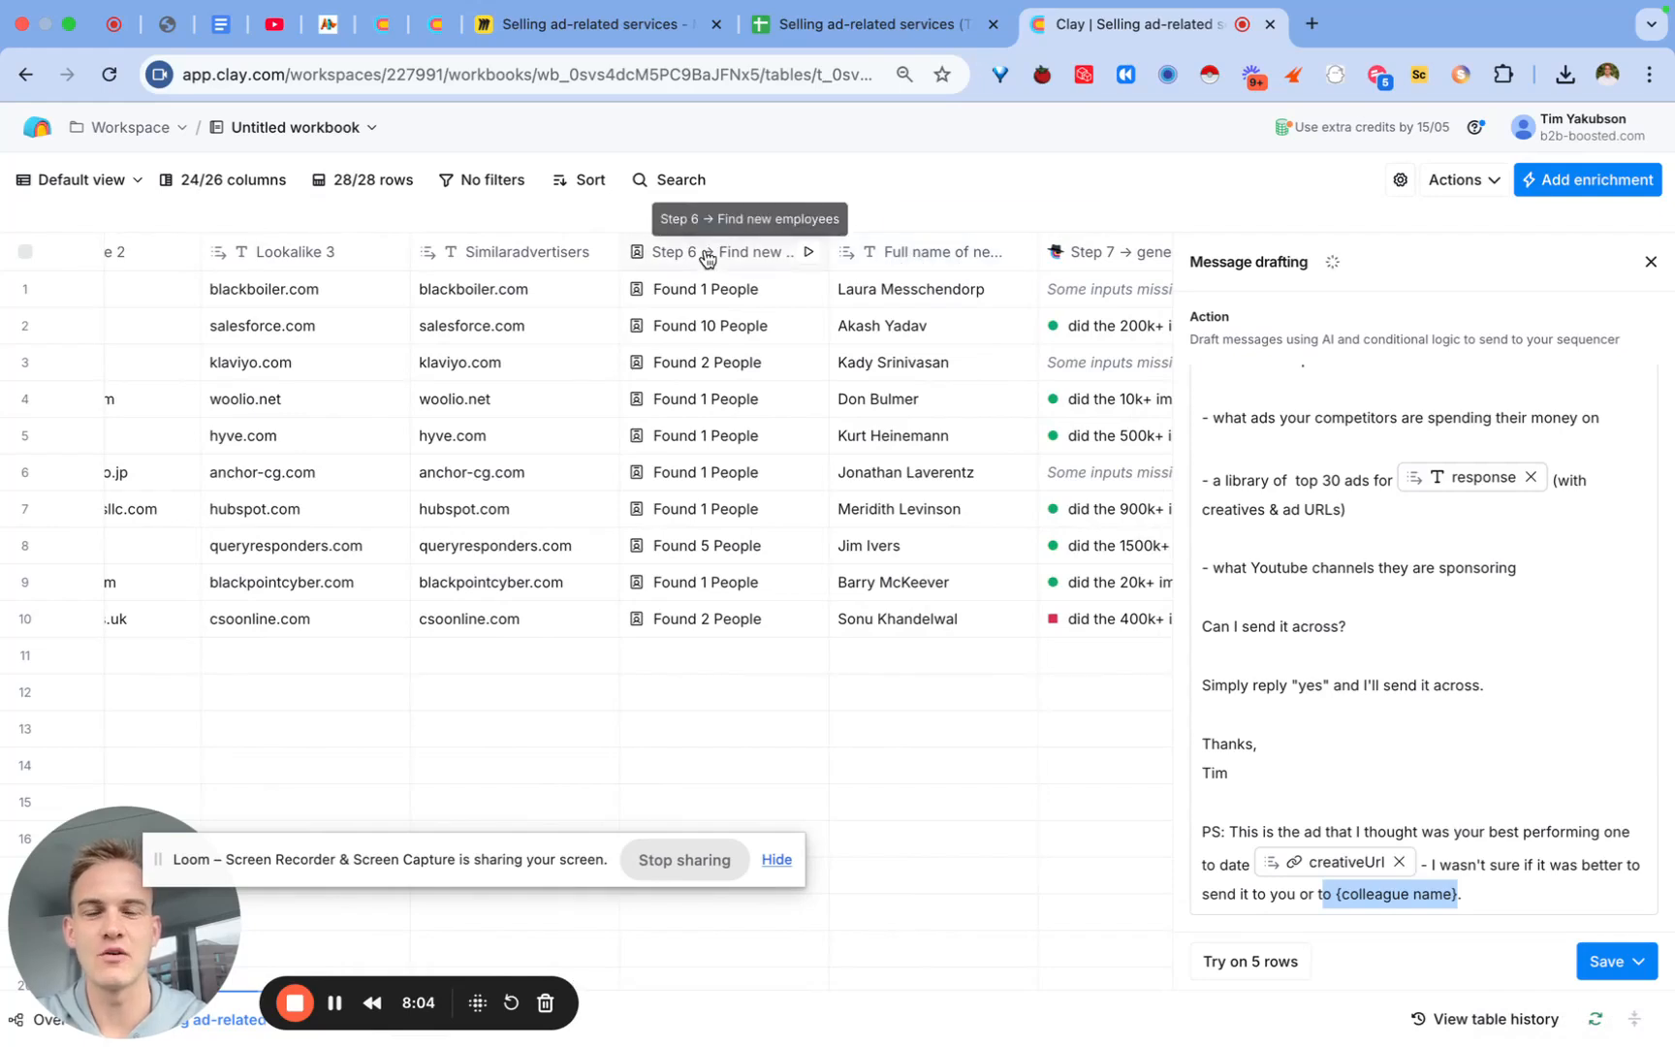
left_click(1650, 262)
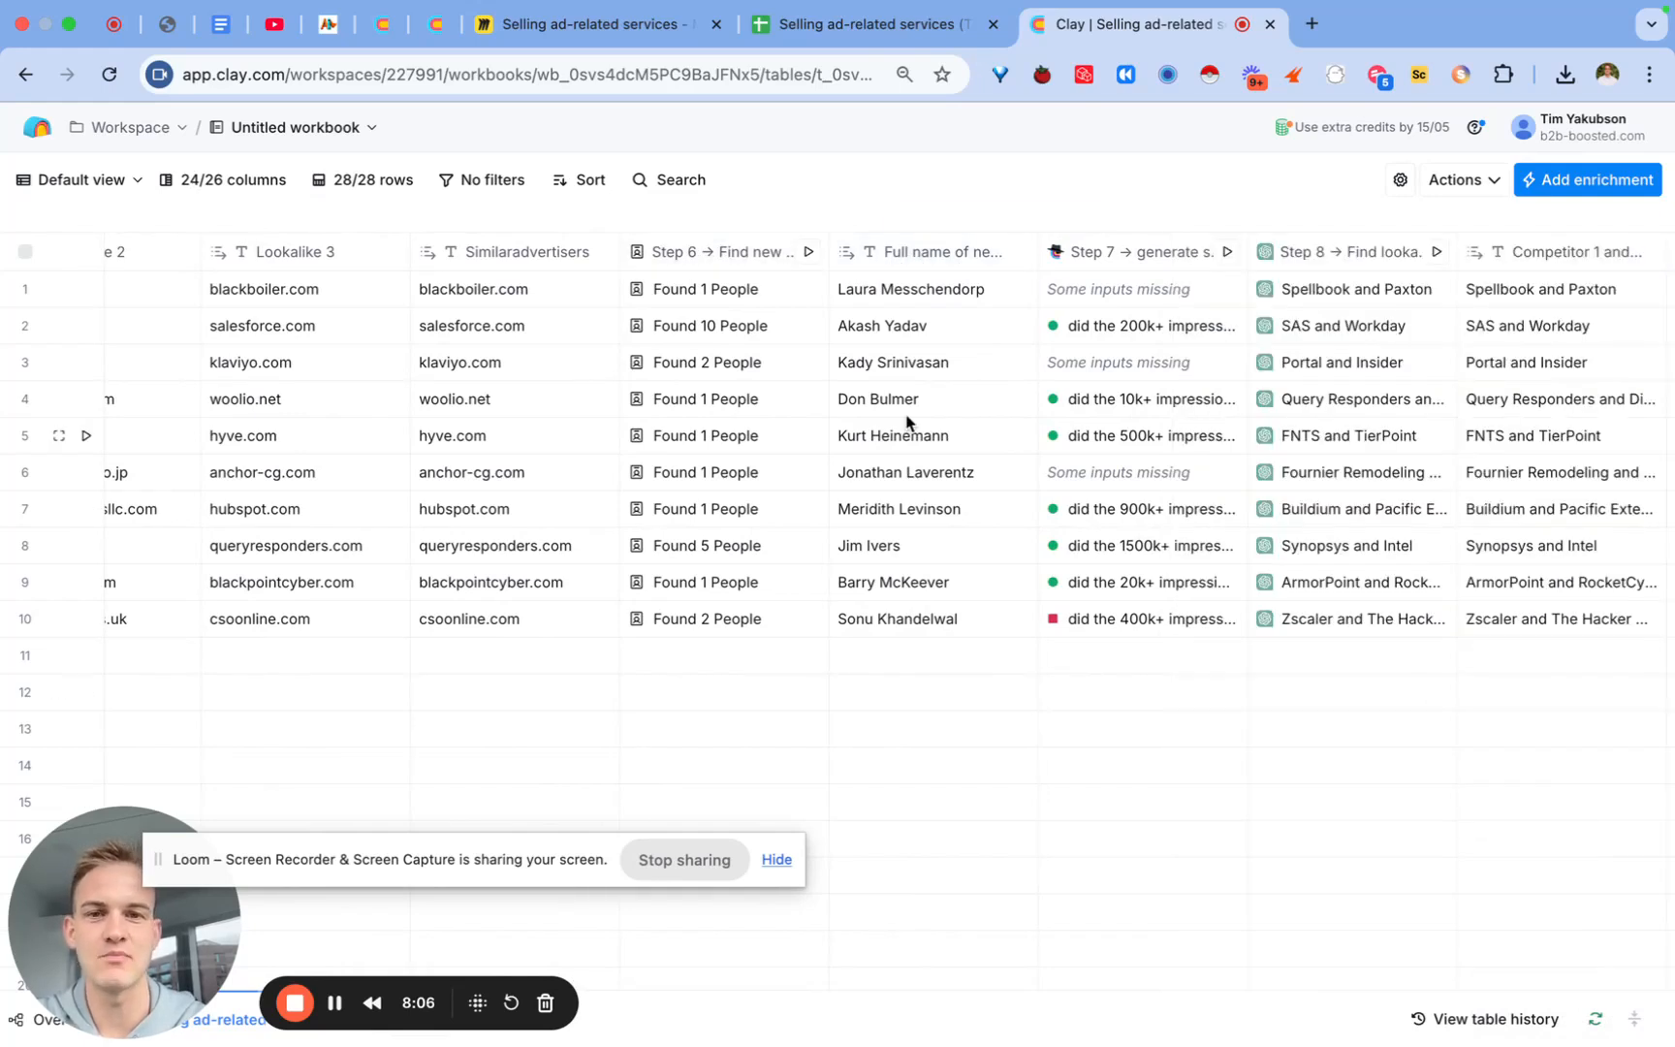
left_click(739, 260)
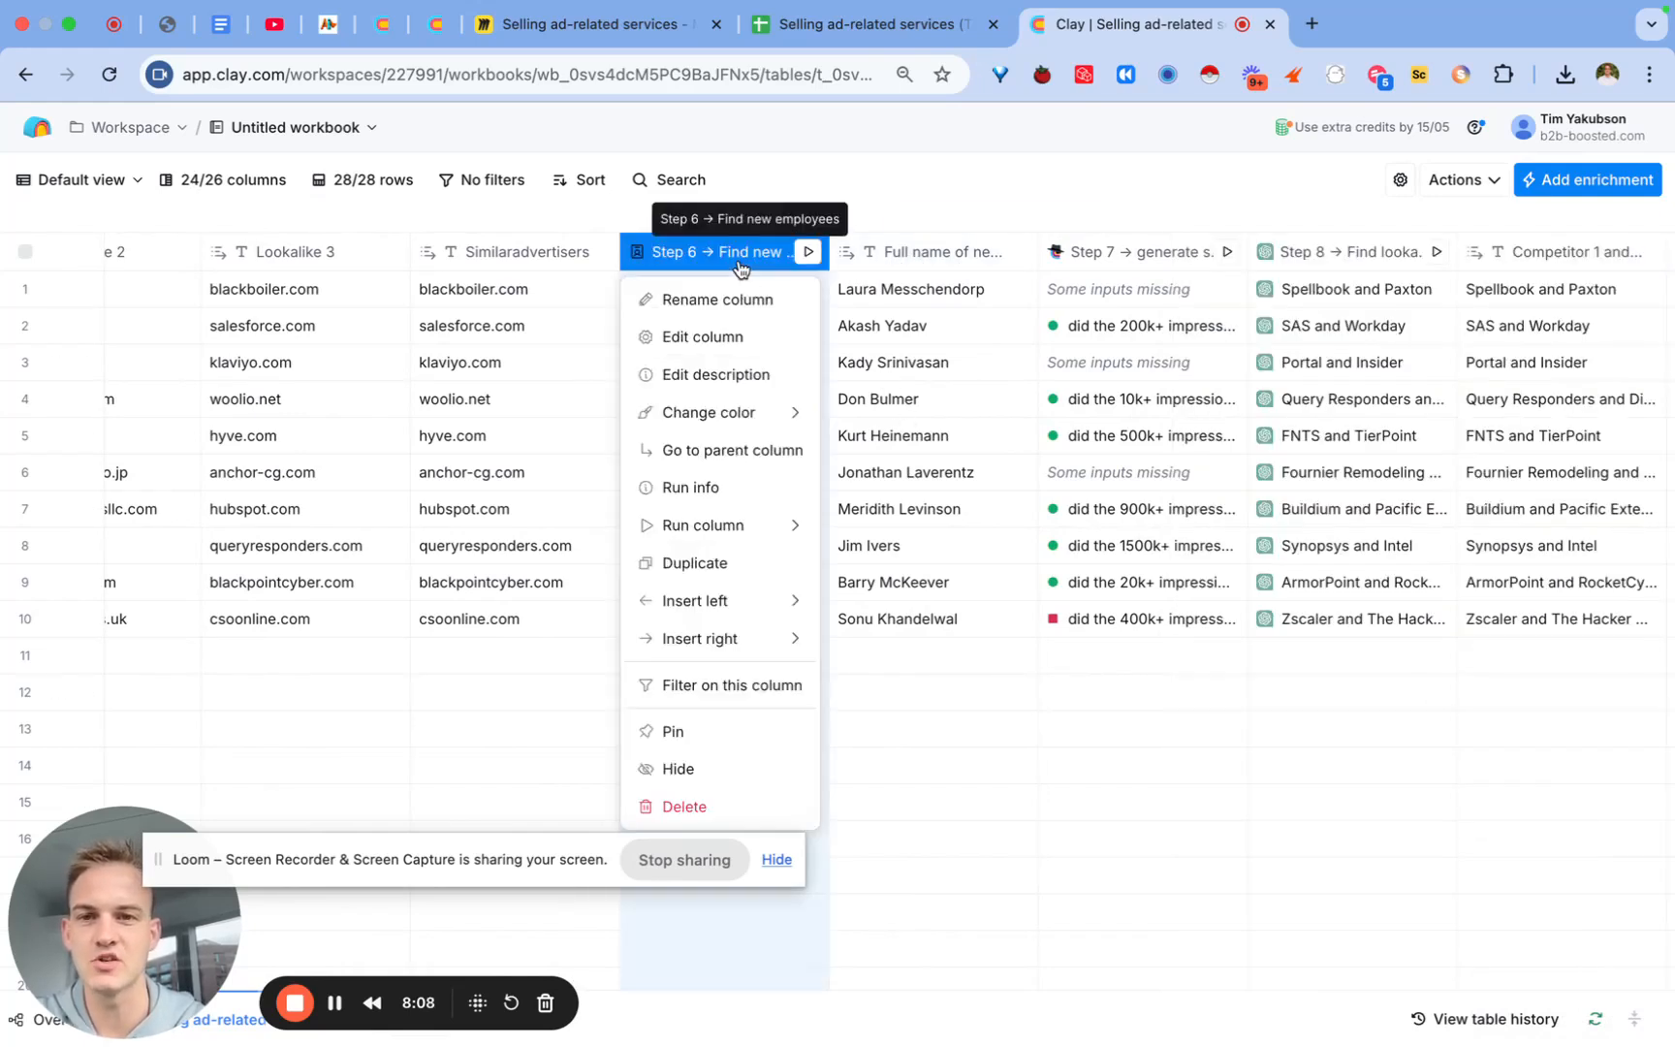
scroll(741, 270, "left", 1)
left_click(810, 571)
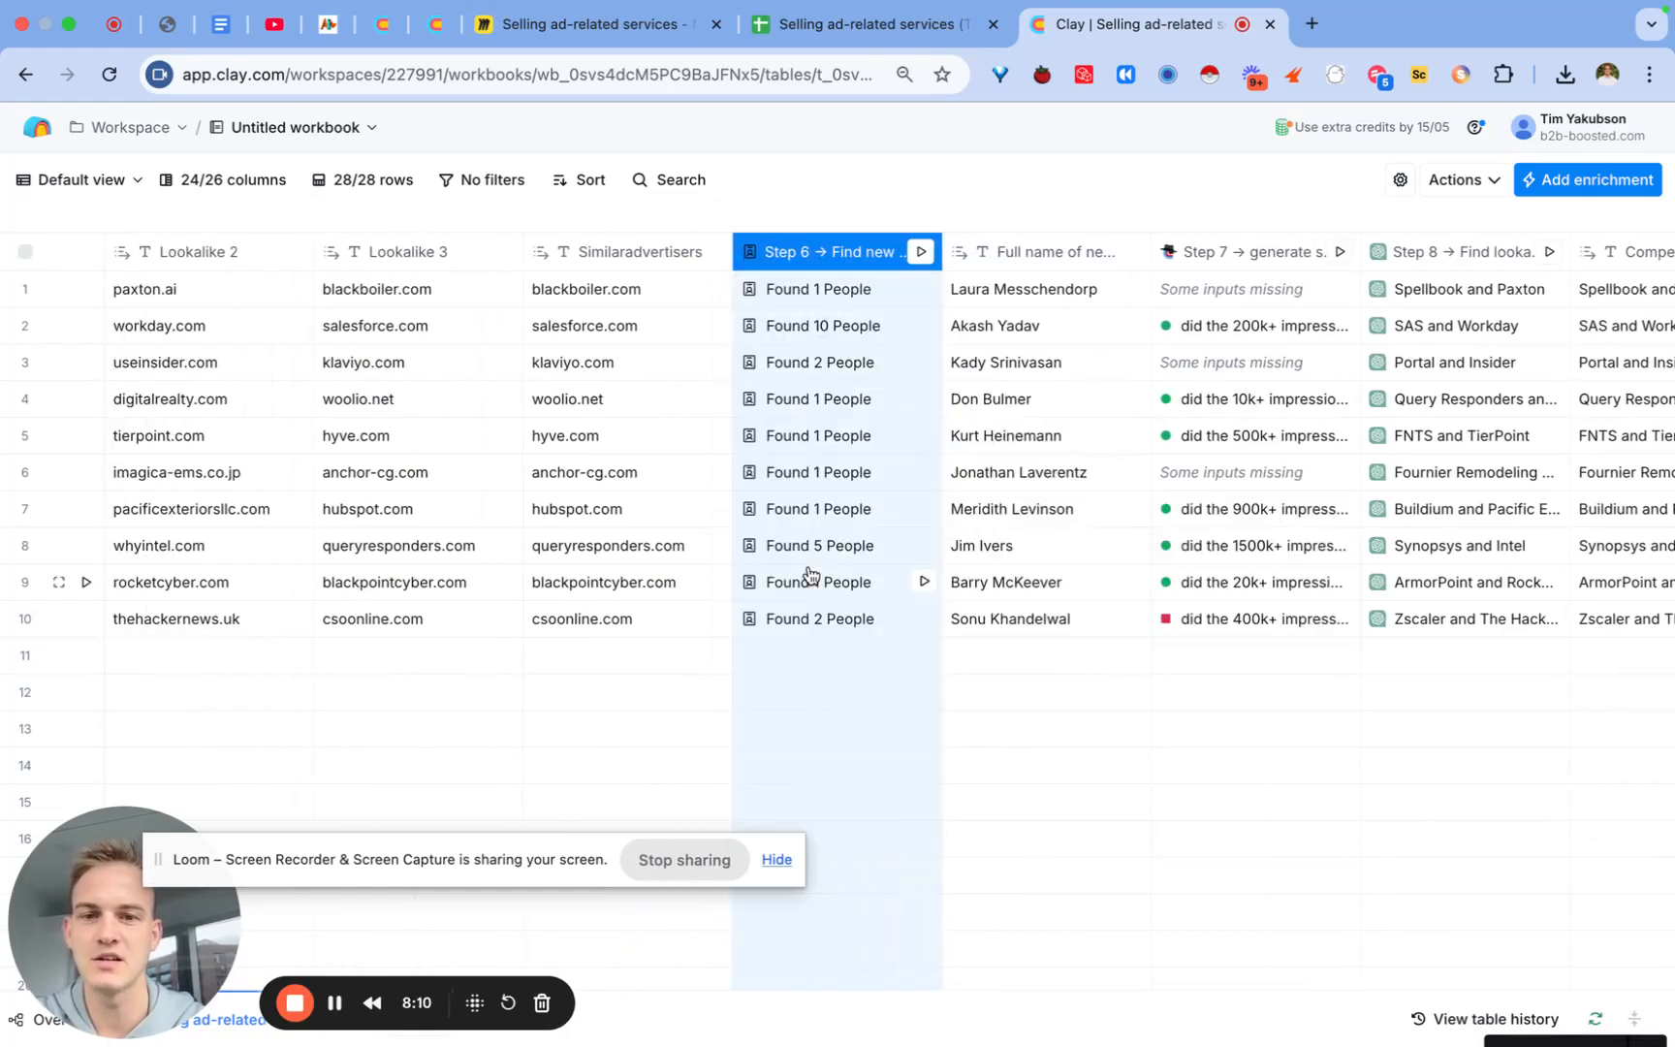
scroll(1392, 738, "down", 10)
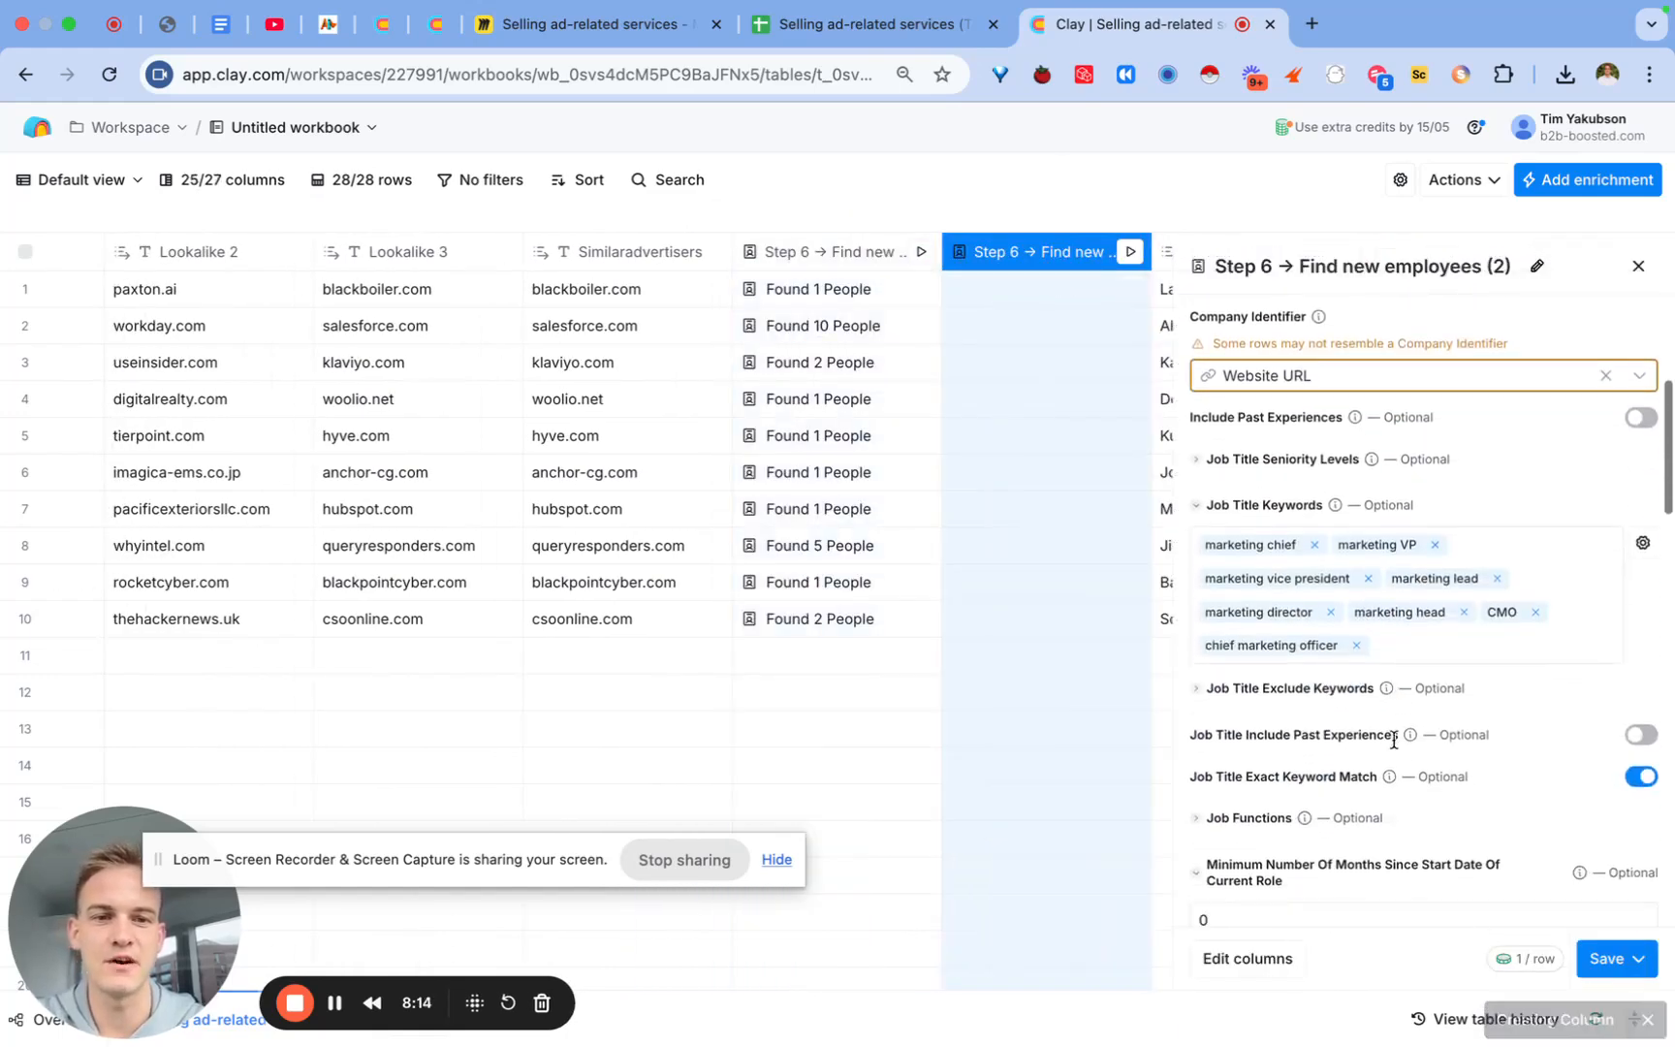
left_click(1194, 665)
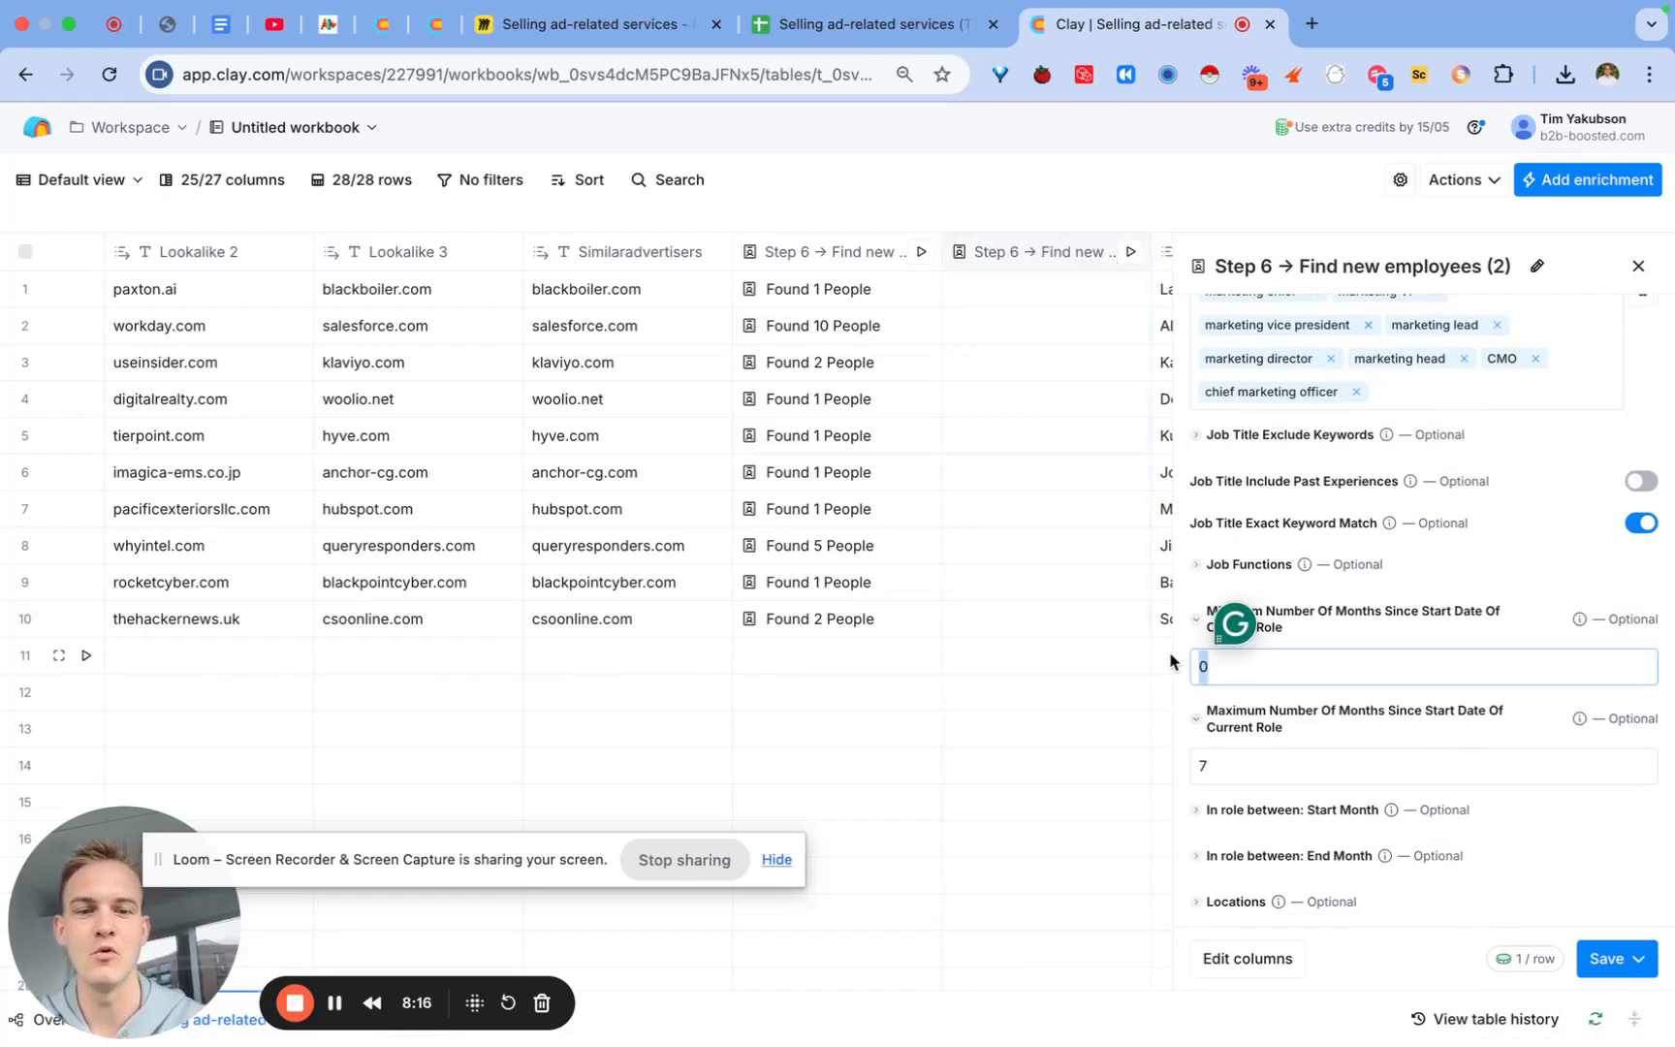
left_click(1229, 758)
key("BackSpace")
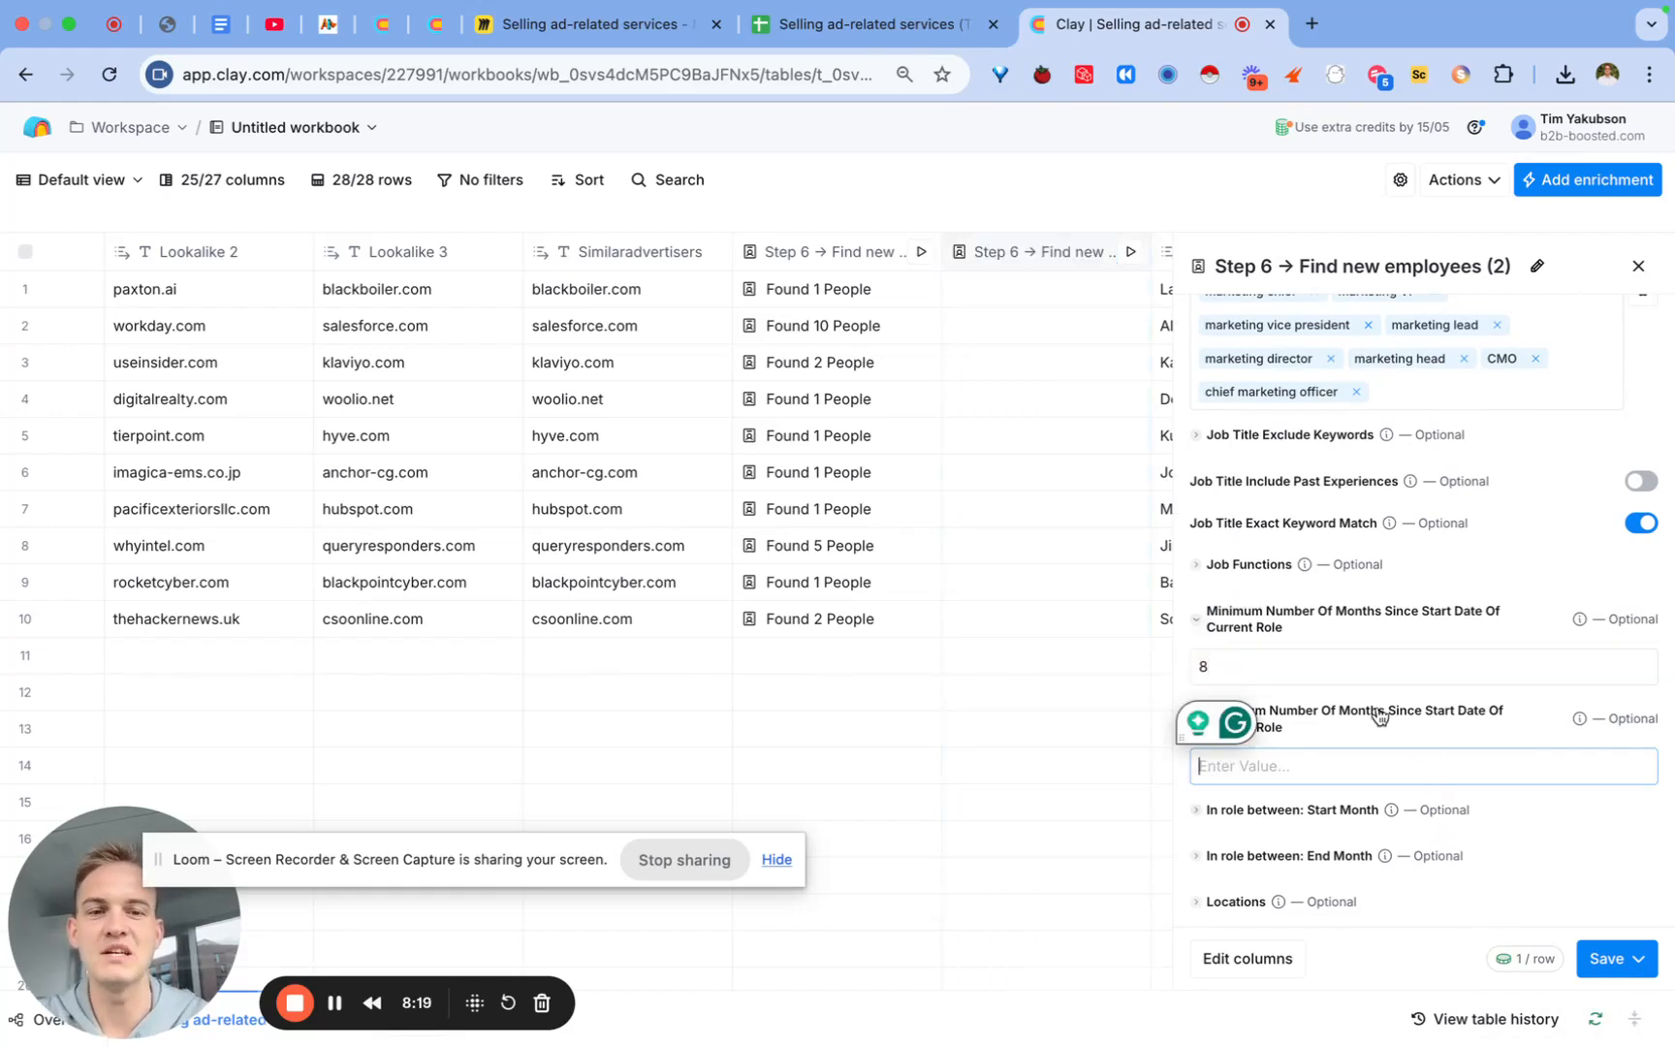
left_click(1628, 960)
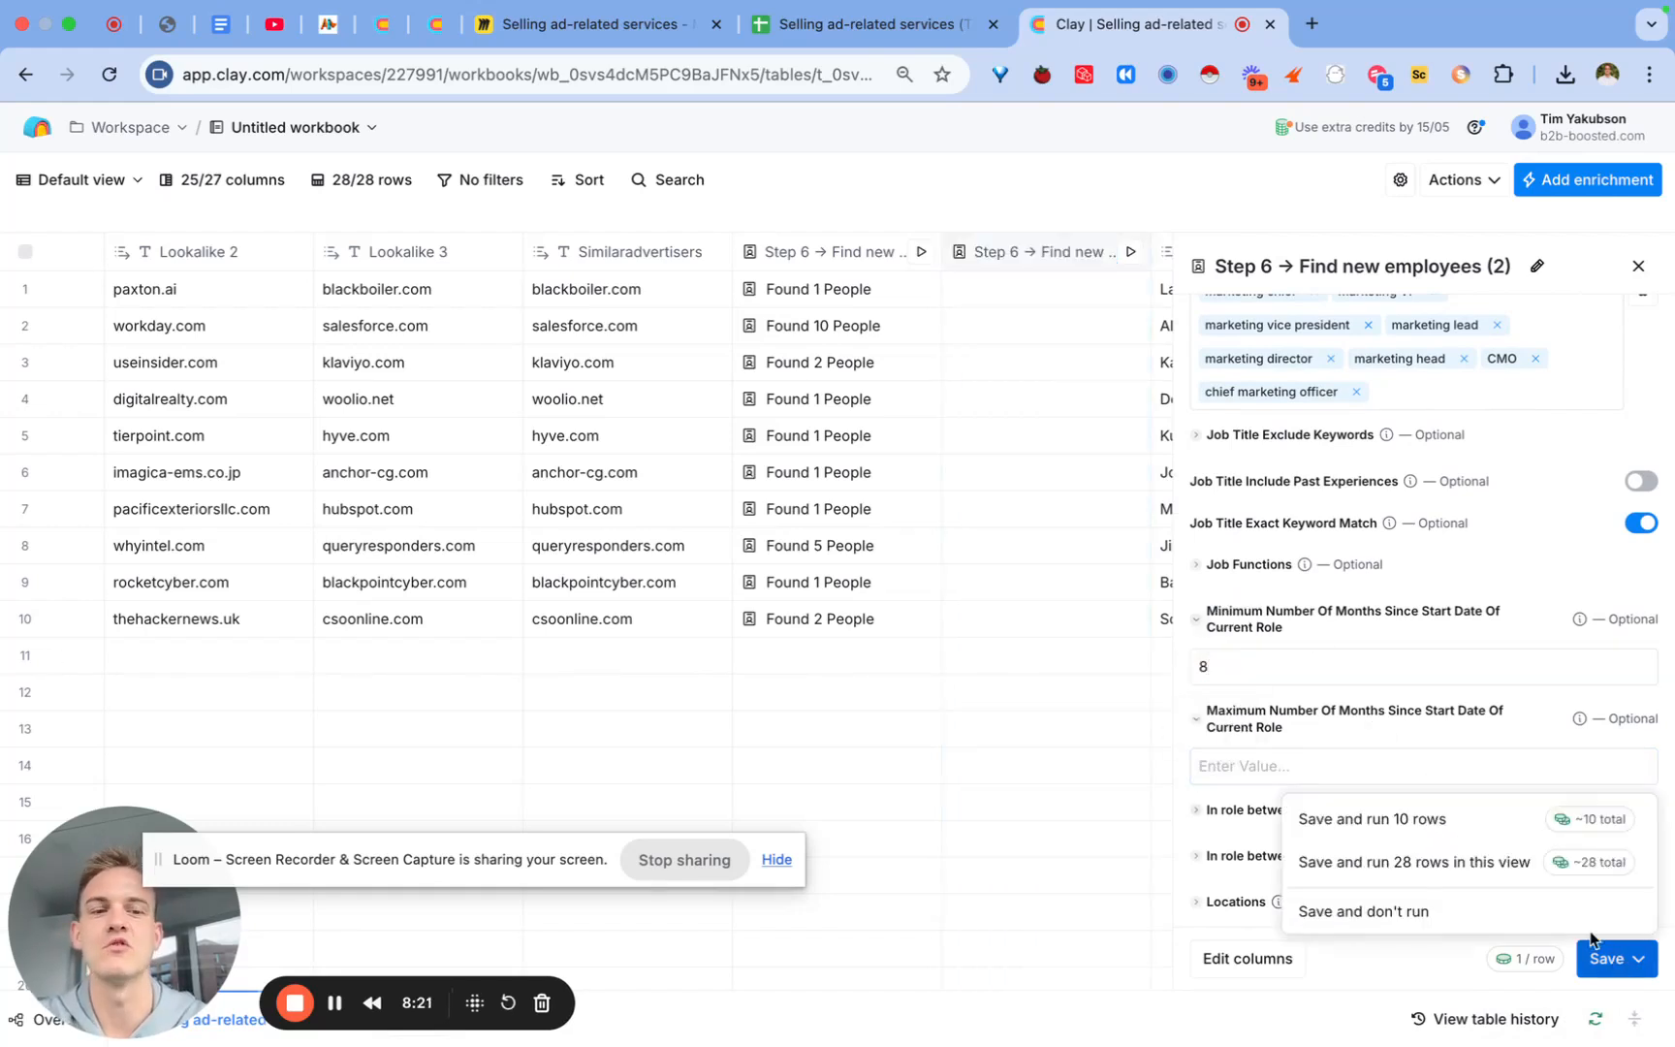
left_click(1434, 820)
Step: Check the first person found in row 1's Step 6 search result
scroll(767, 673, "right", 7)
scroll(766, 672, "left", 4)
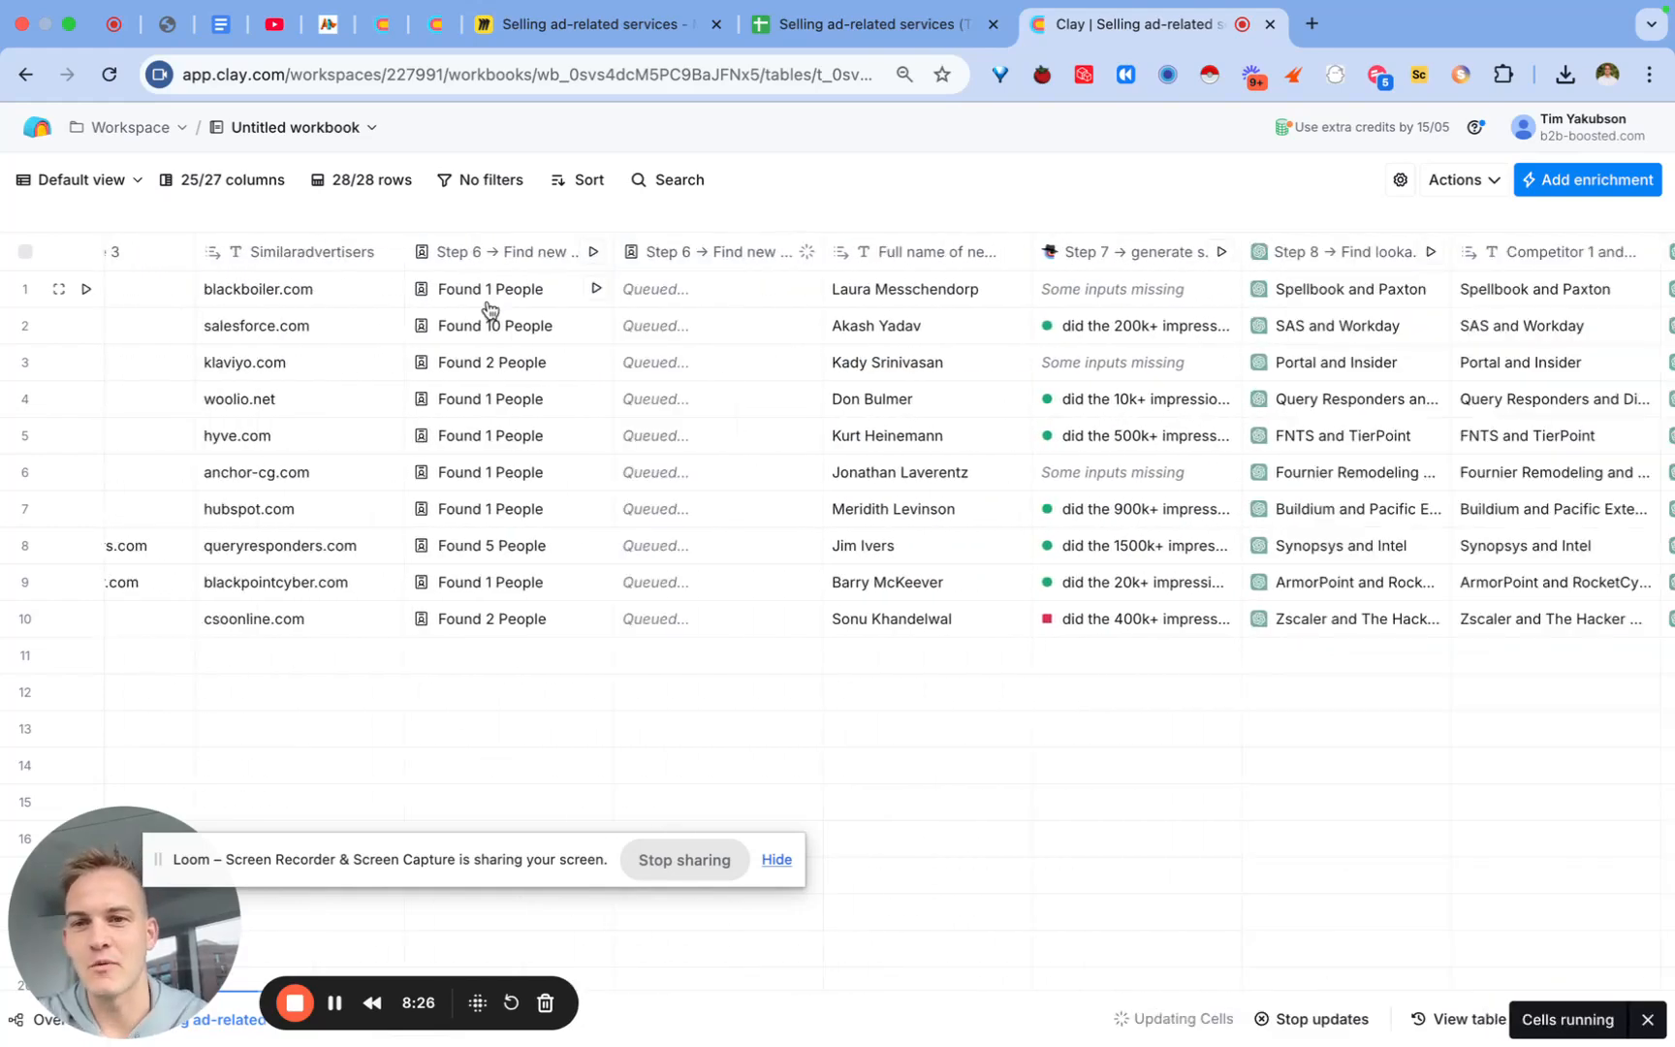
left_click(491, 300)
left_click(1263, 381)
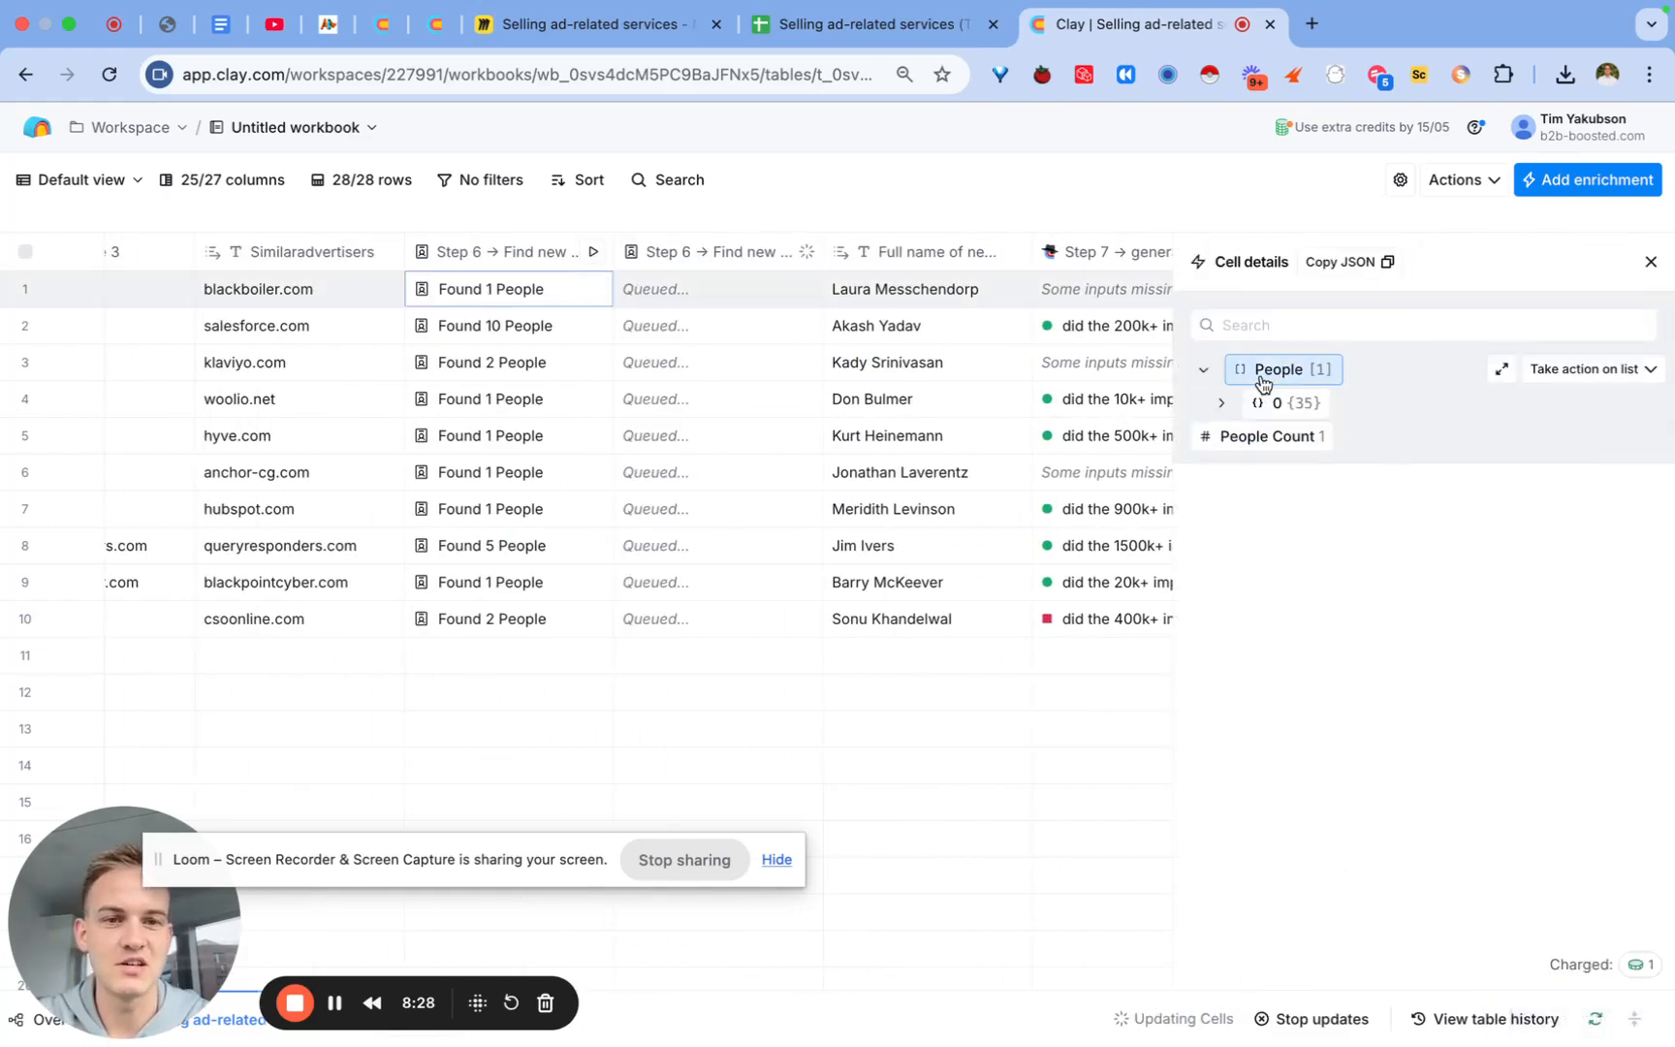
left_click(1281, 403)
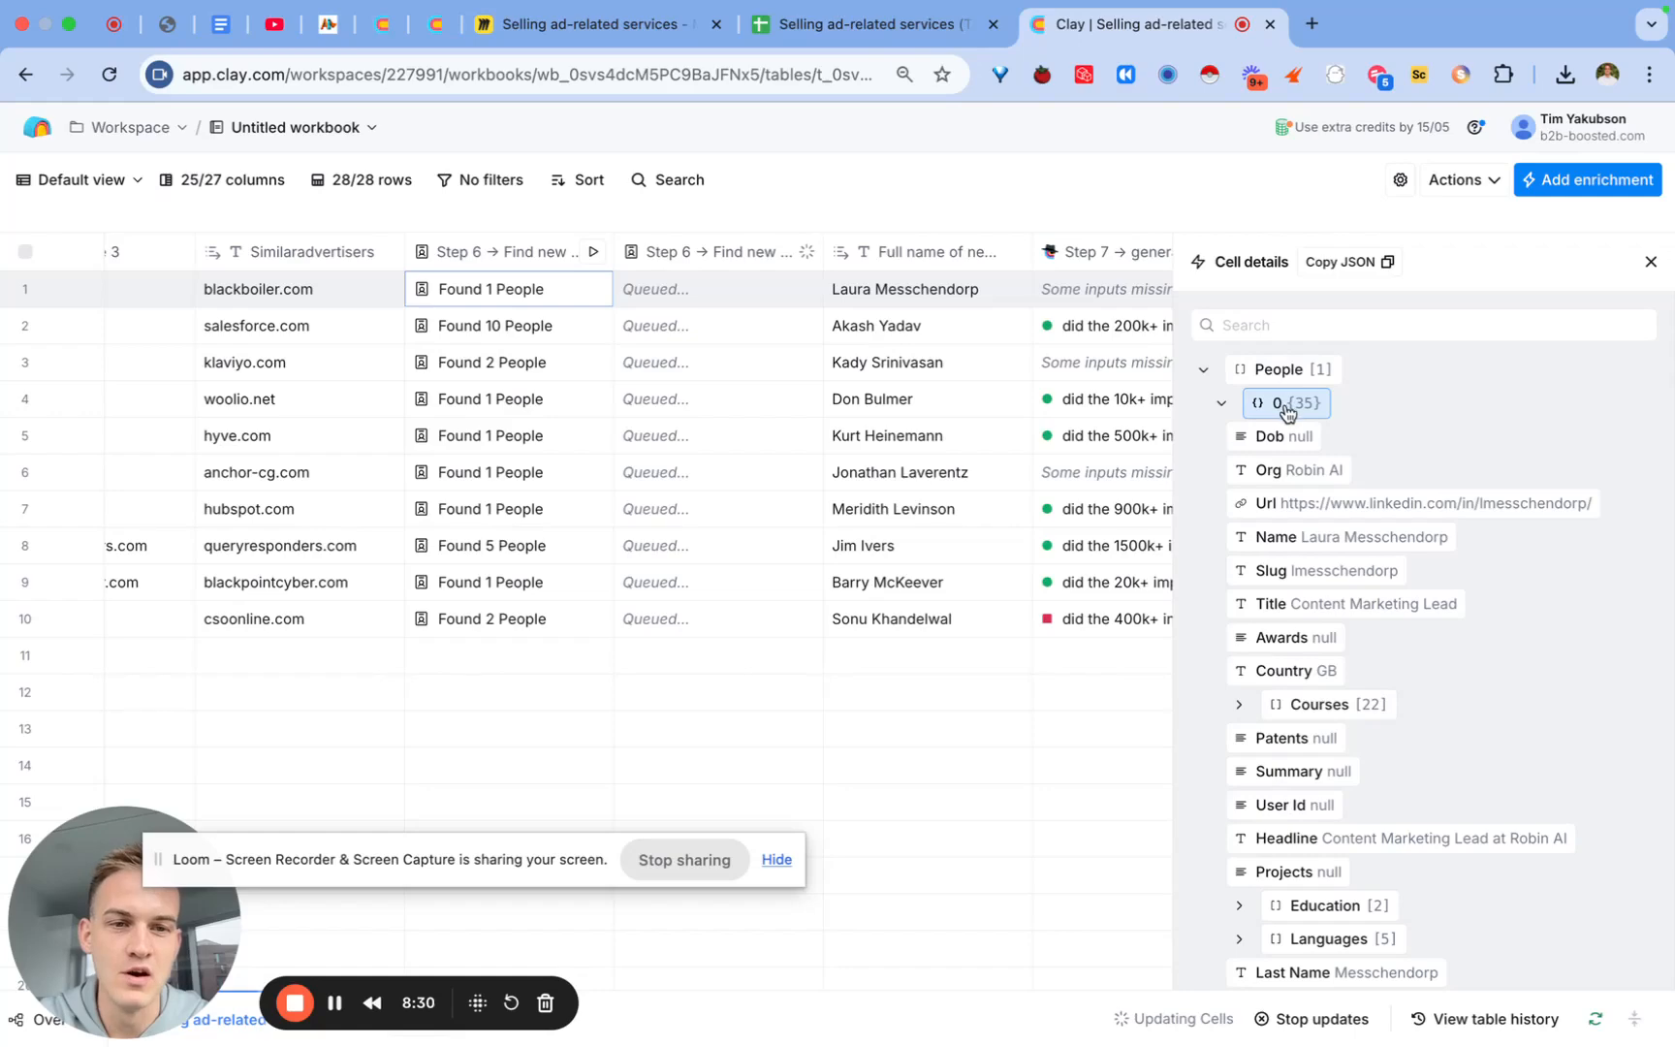
left_click(1650, 262)
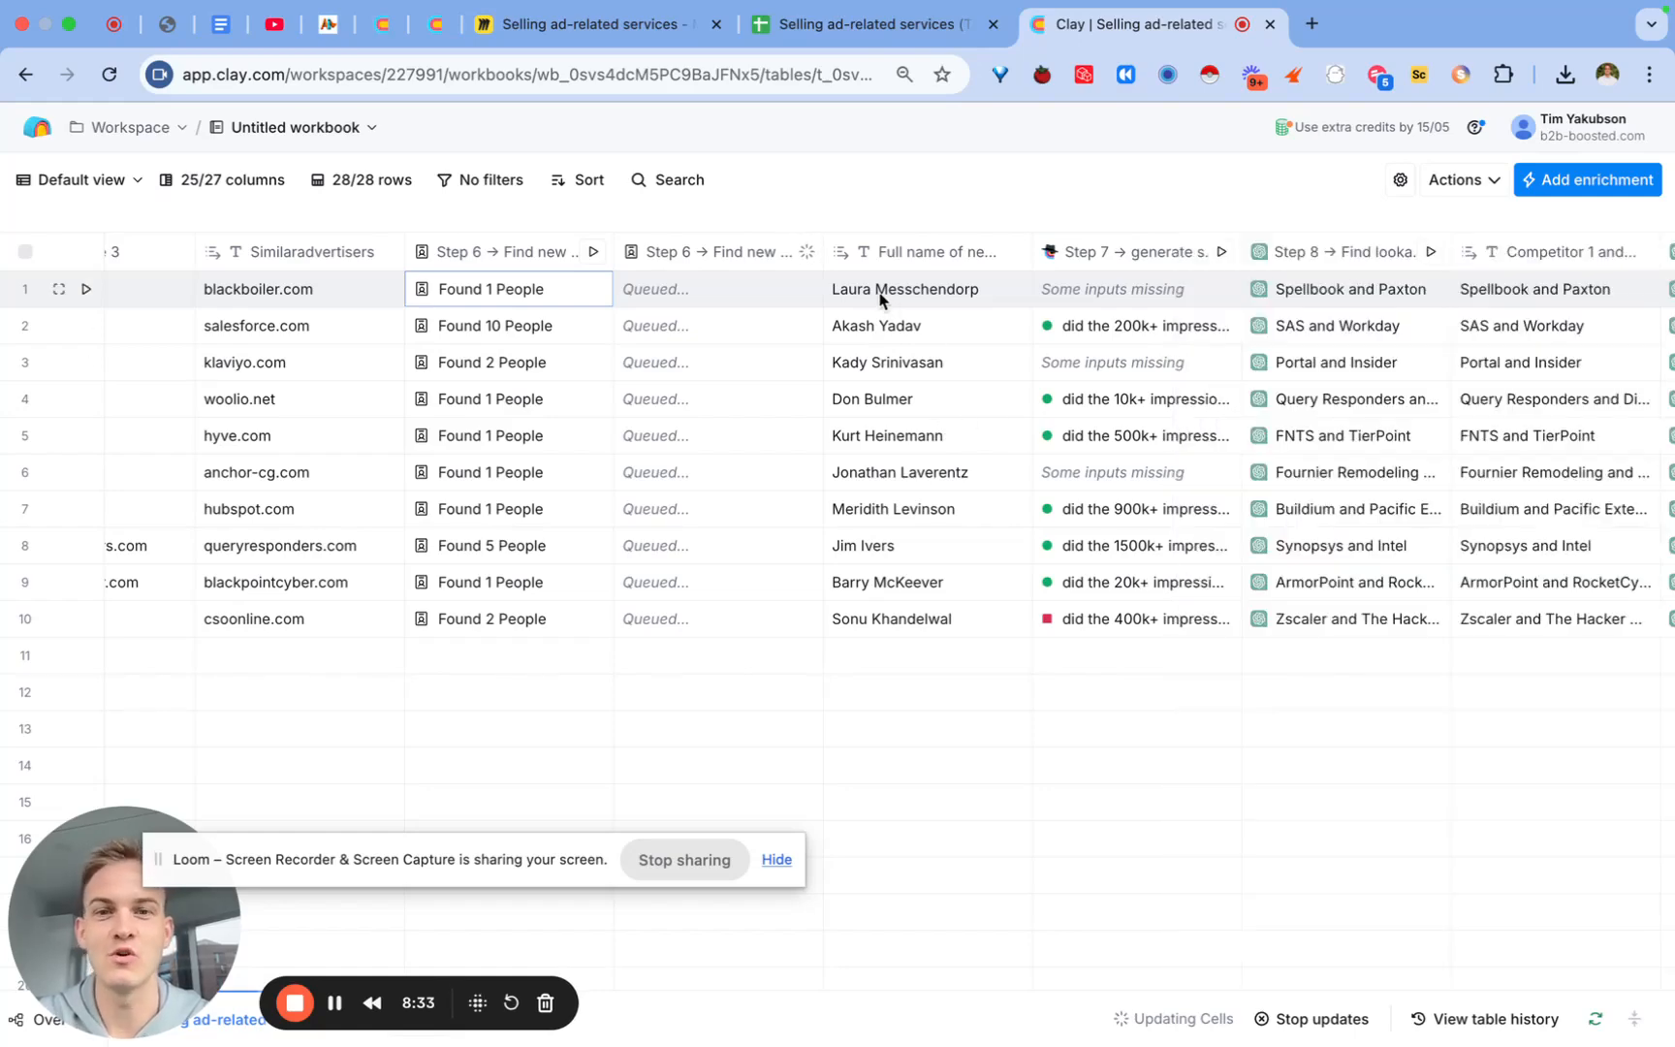
scroll(960, 382, "right", 10)
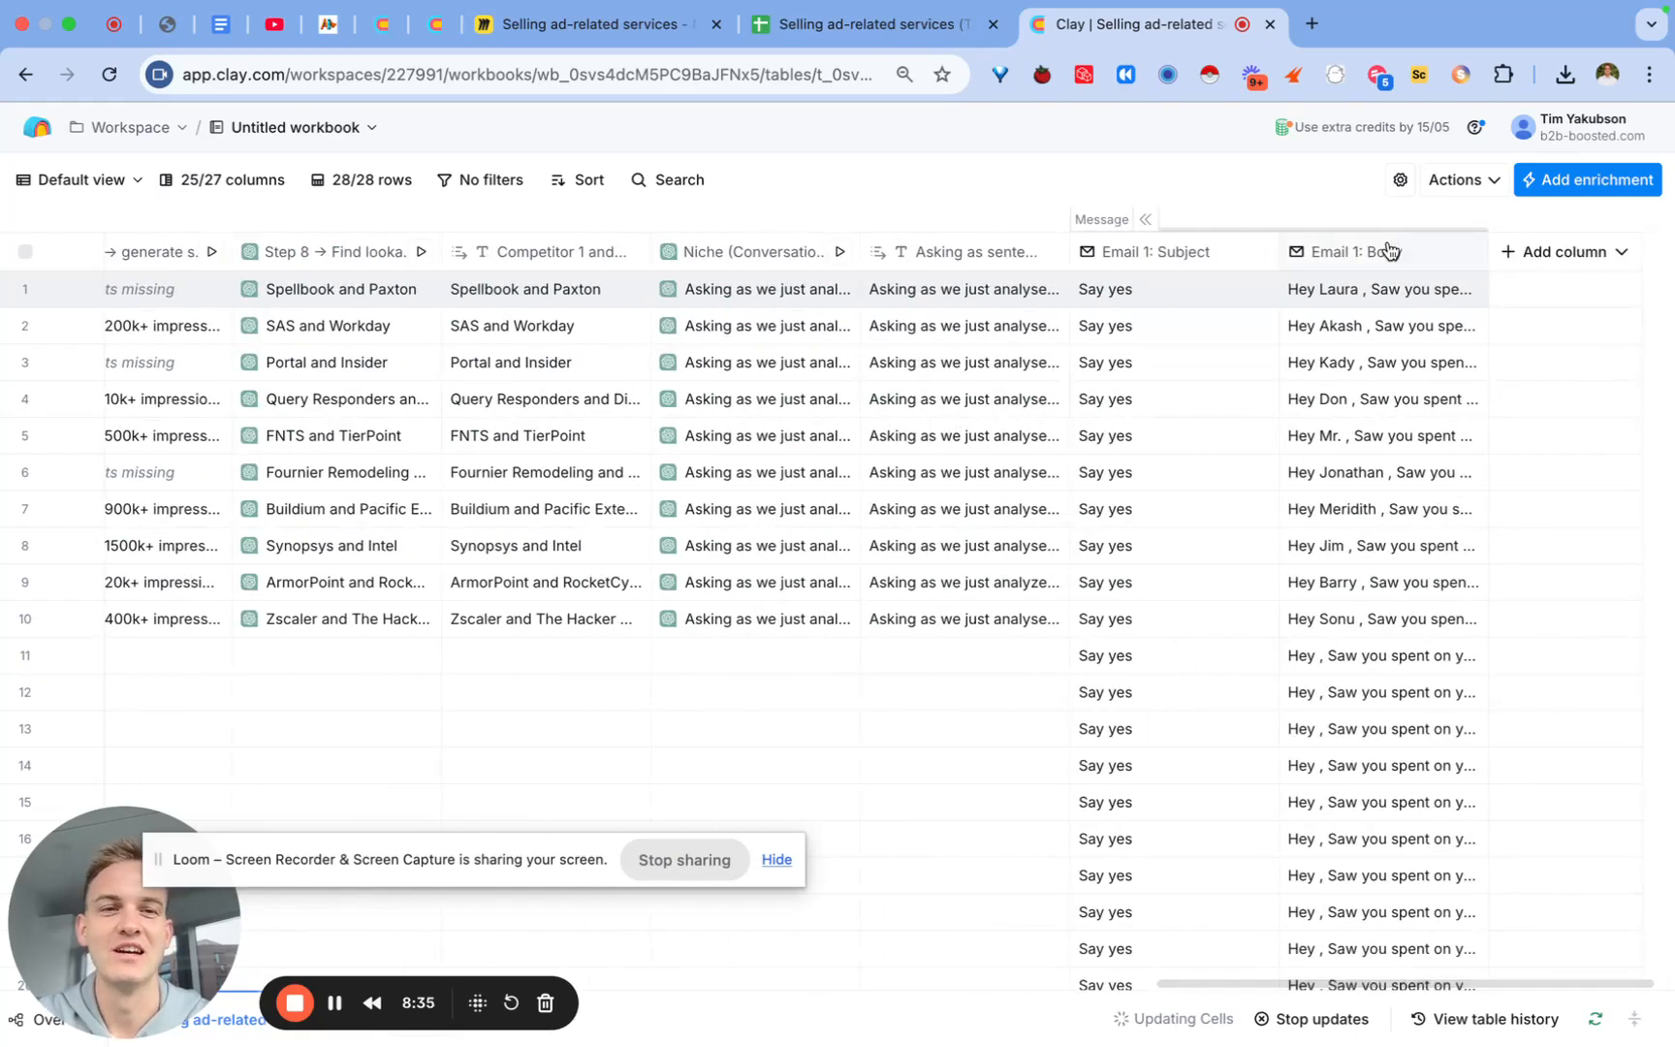
left_click(1397, 248)
Step: Try replacing {colleague name} in the Email 1 PS with the Step 6 people value, then delete it
left_click(1376, 334)
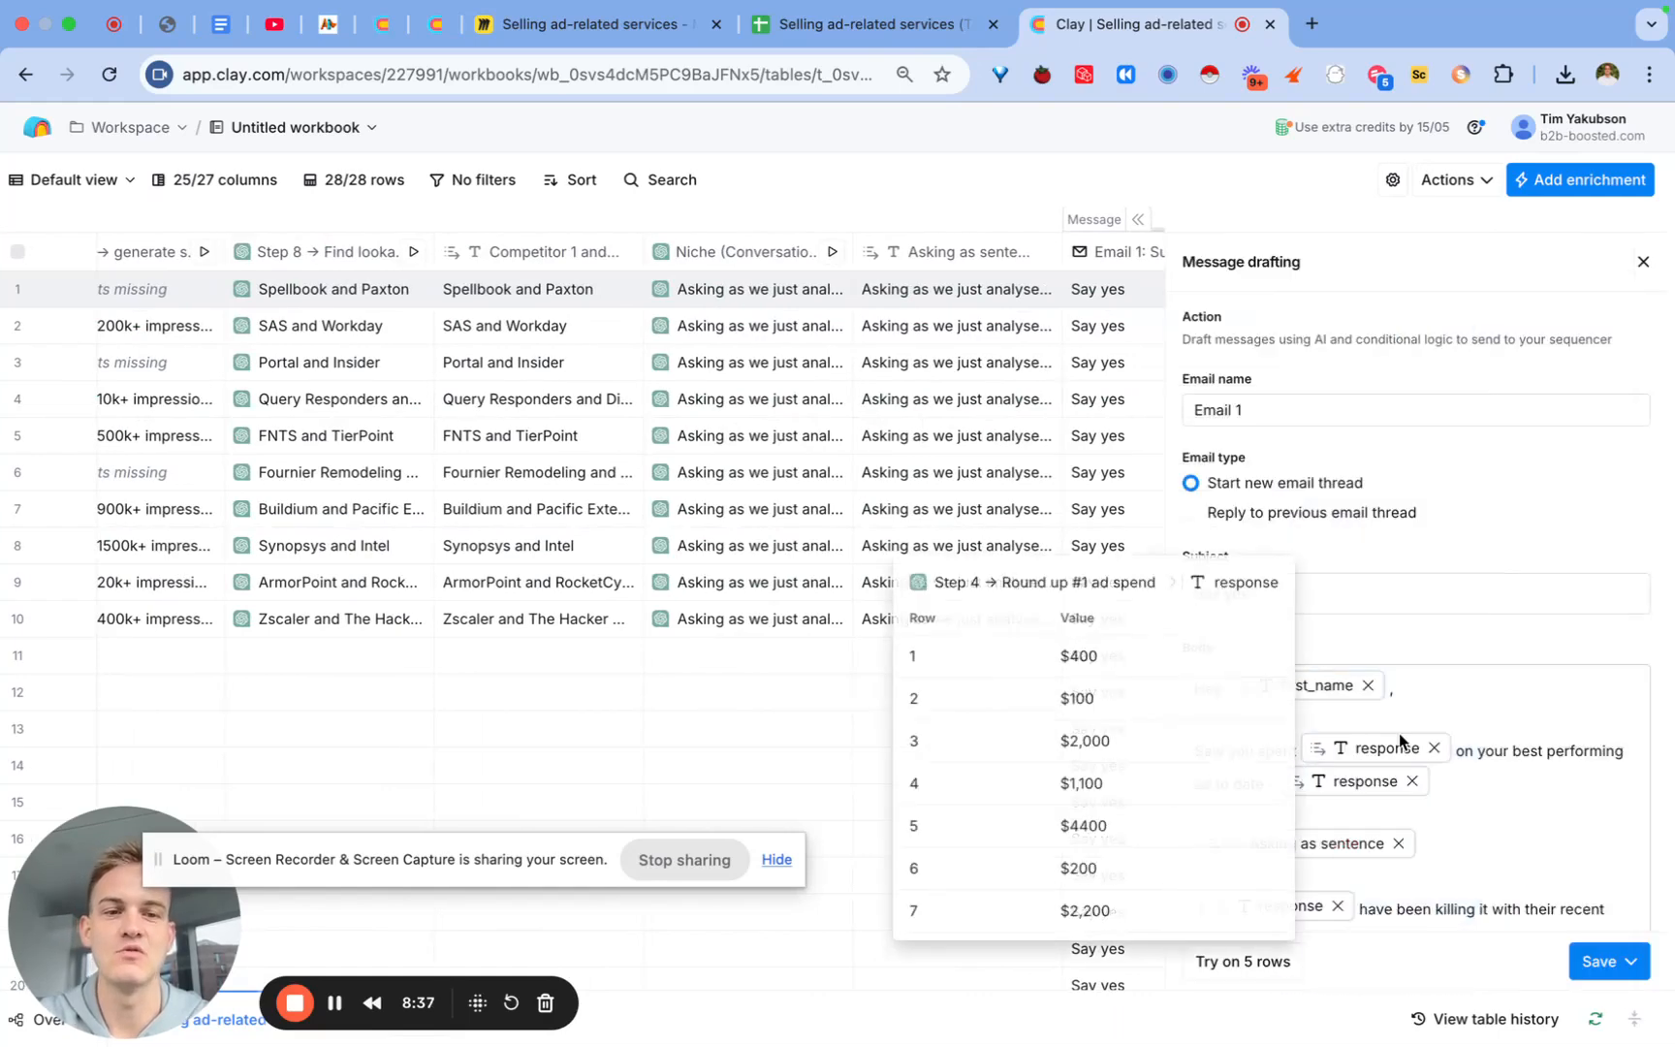
scroll(1398, 732, "down", 5)
left_click_drag(1450, 892, 1329, 893)
type("/.")
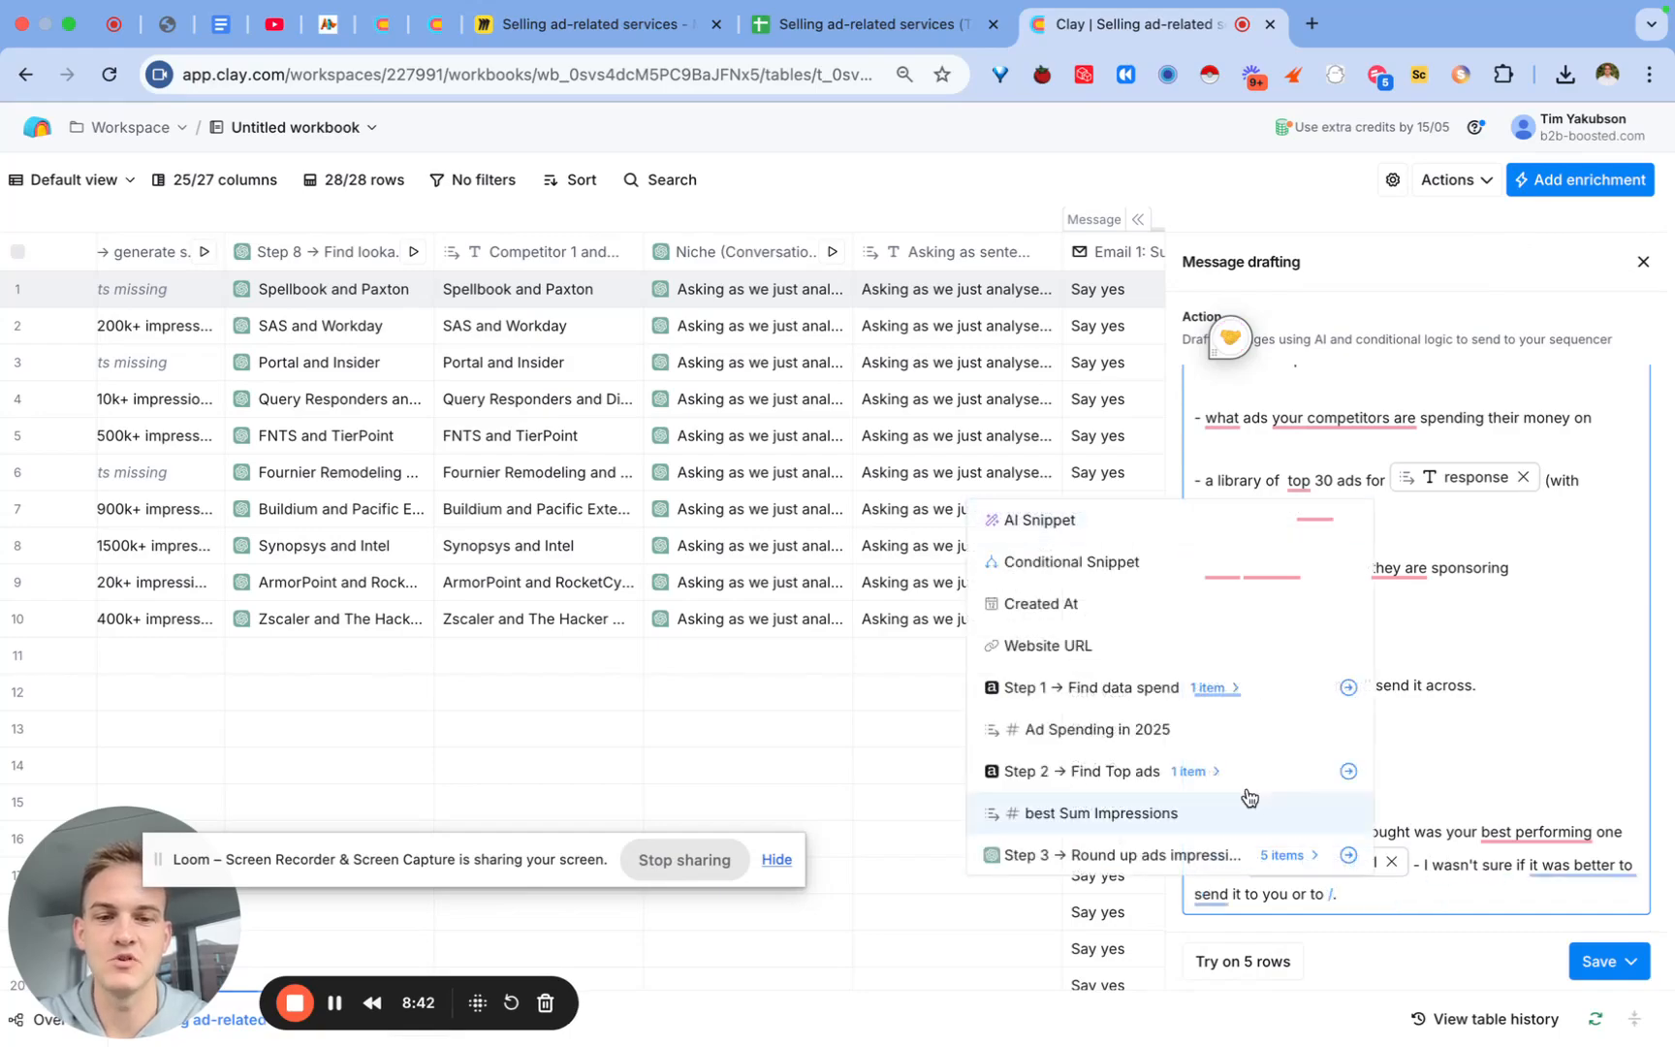
scroll(1246, 794, "down", 3)
scroll(1248, 797, "down", 5)
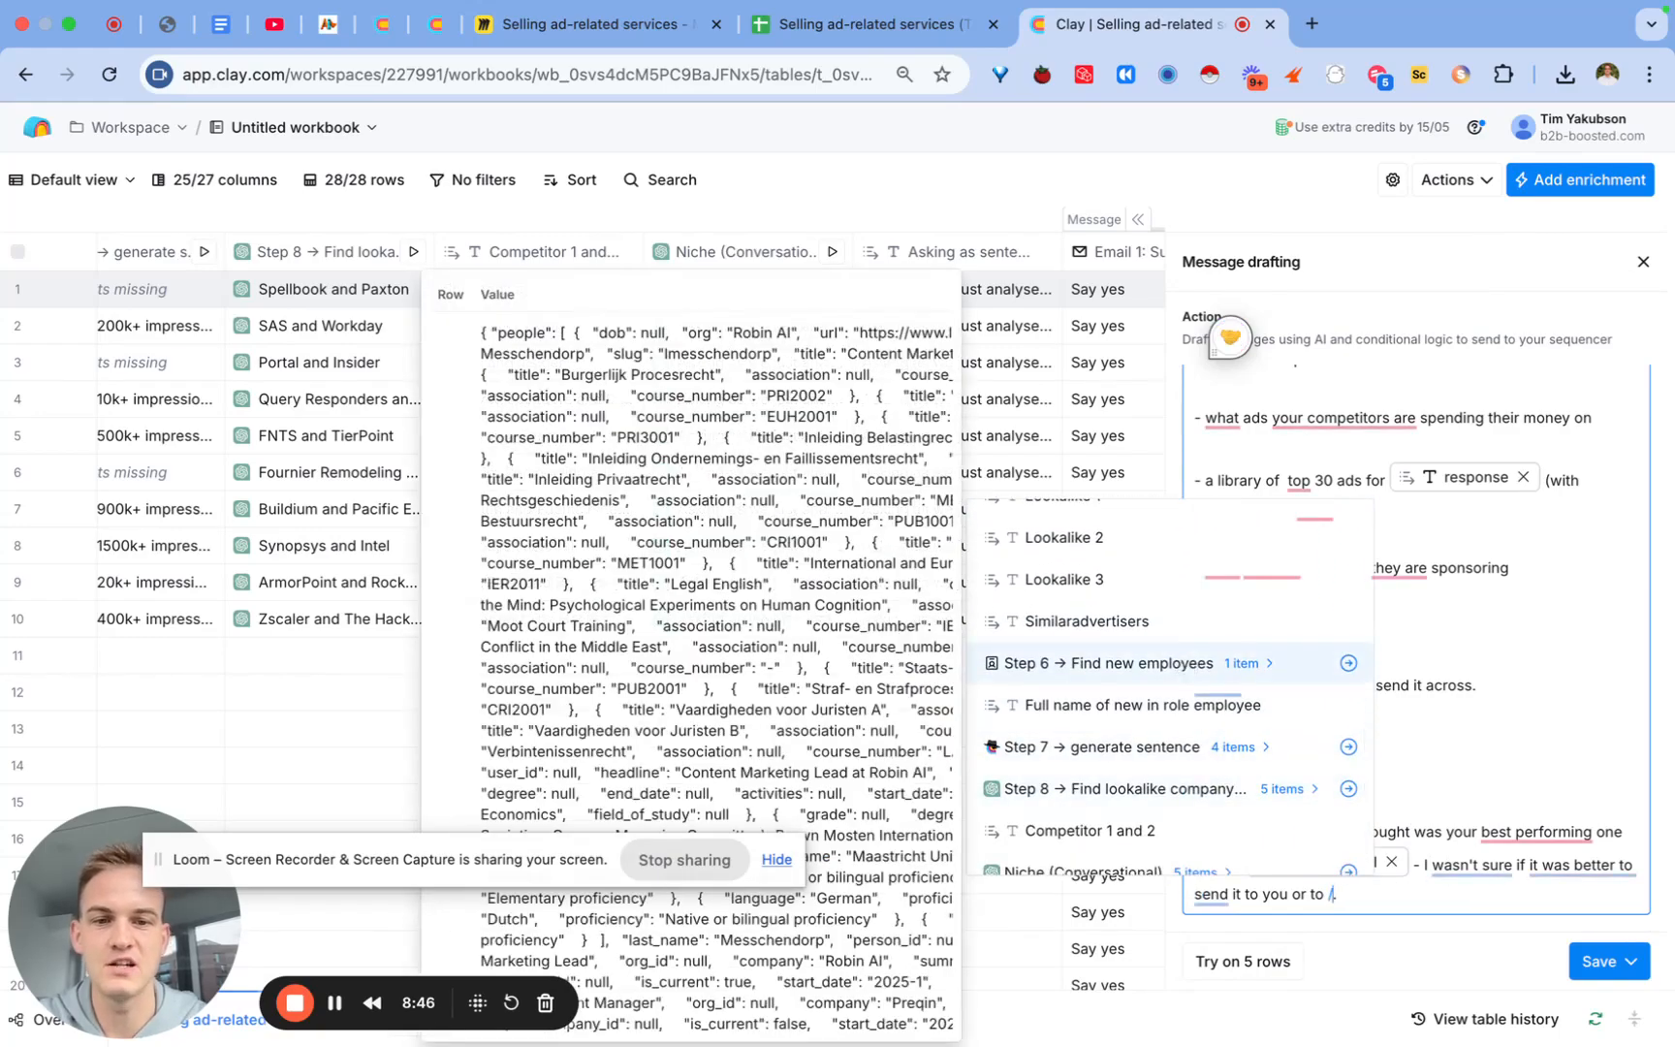
type("find")
scroll(1134, 659, "down", 1)
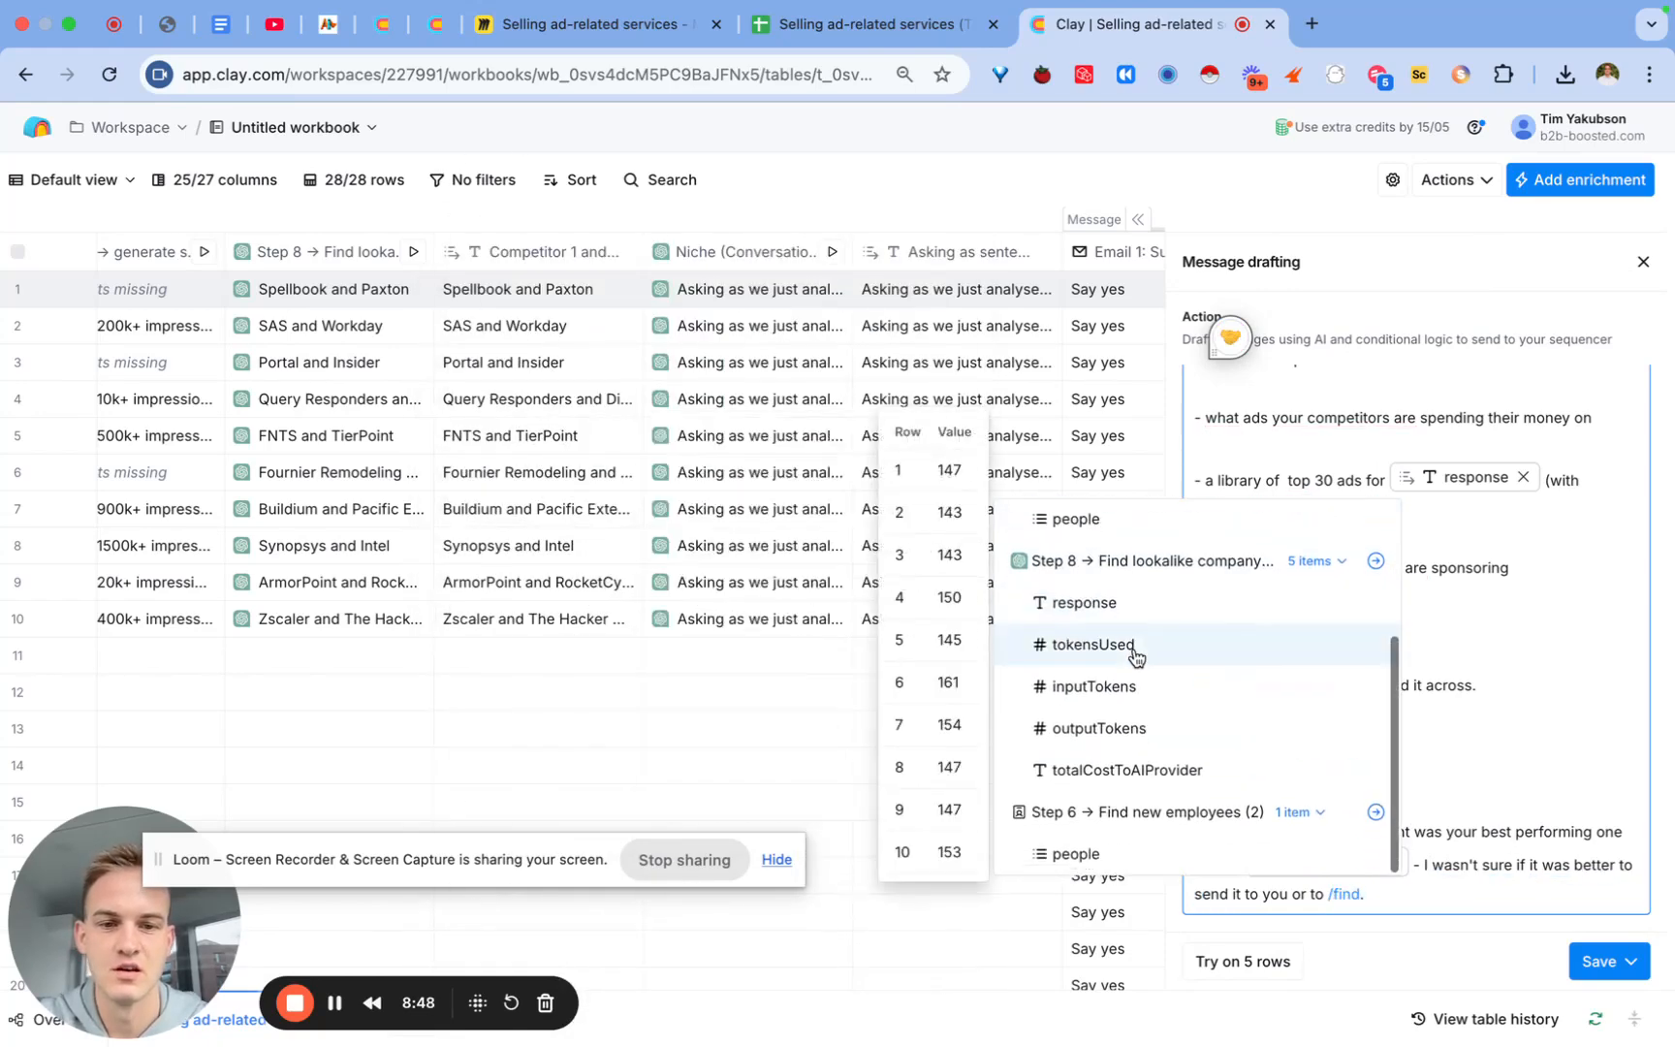
left_click(1140, 855)
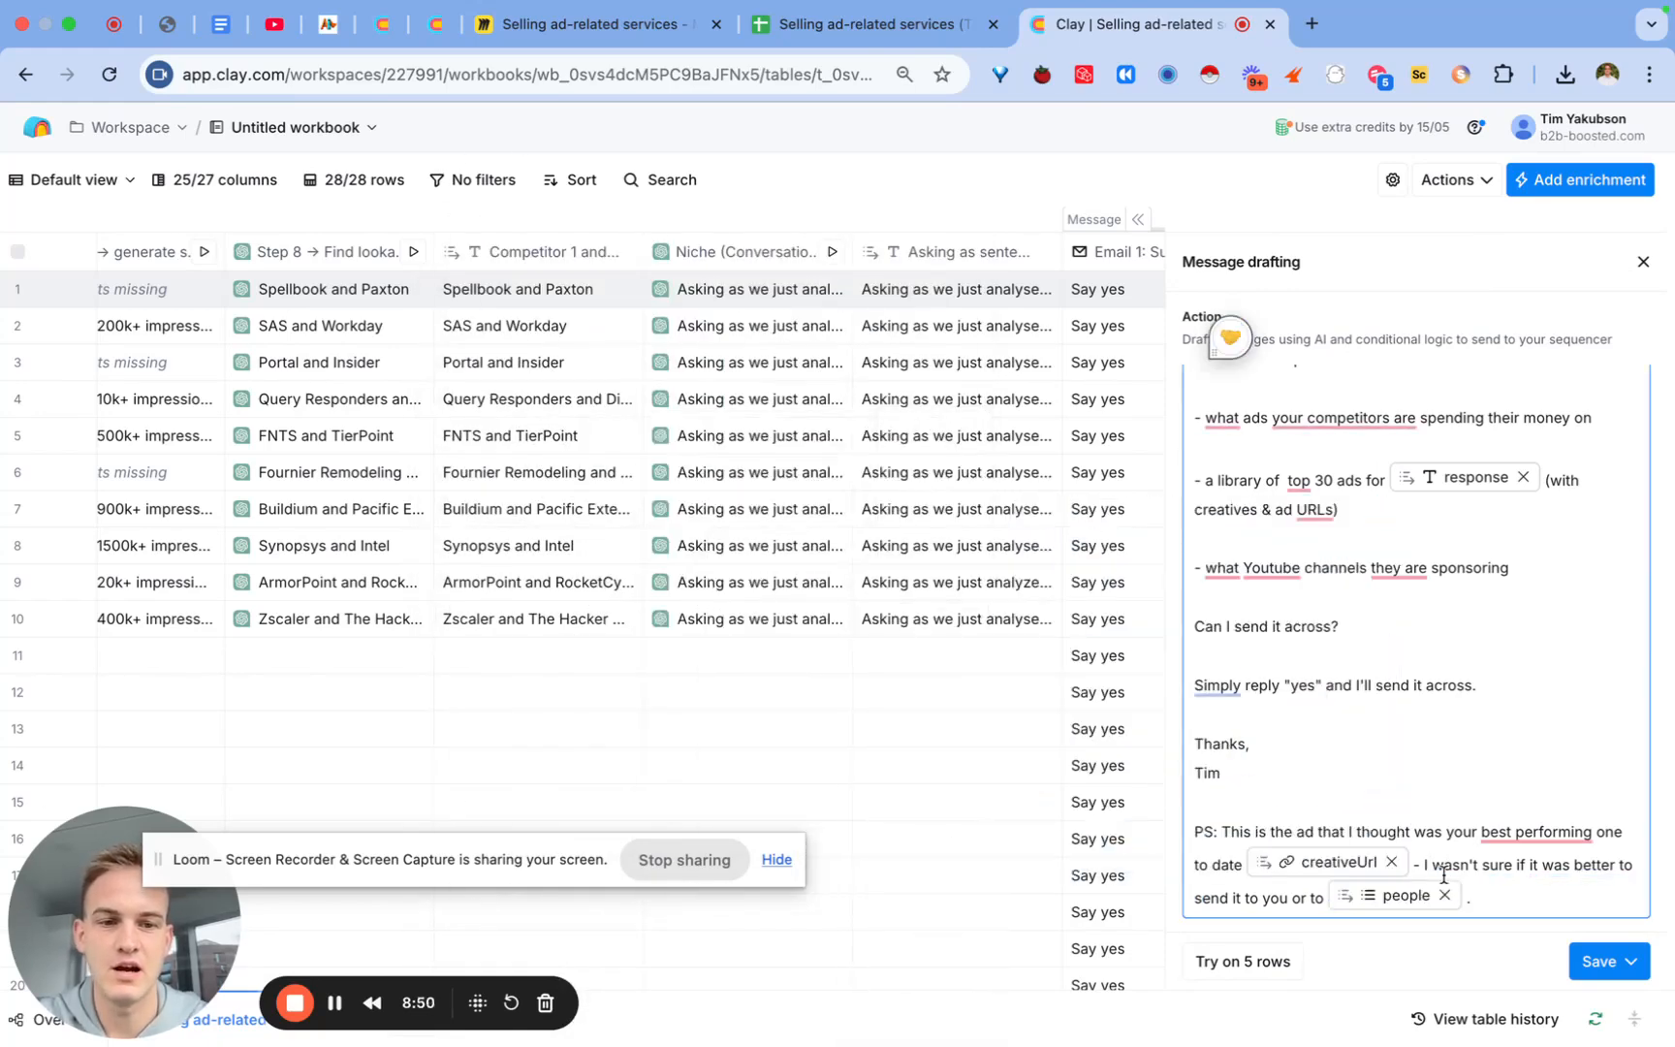
key("BackSpace")
key("BackSpace")
Step: Insert the people list from Find new employees (2), undo it, and close the drafting panel
type("//")
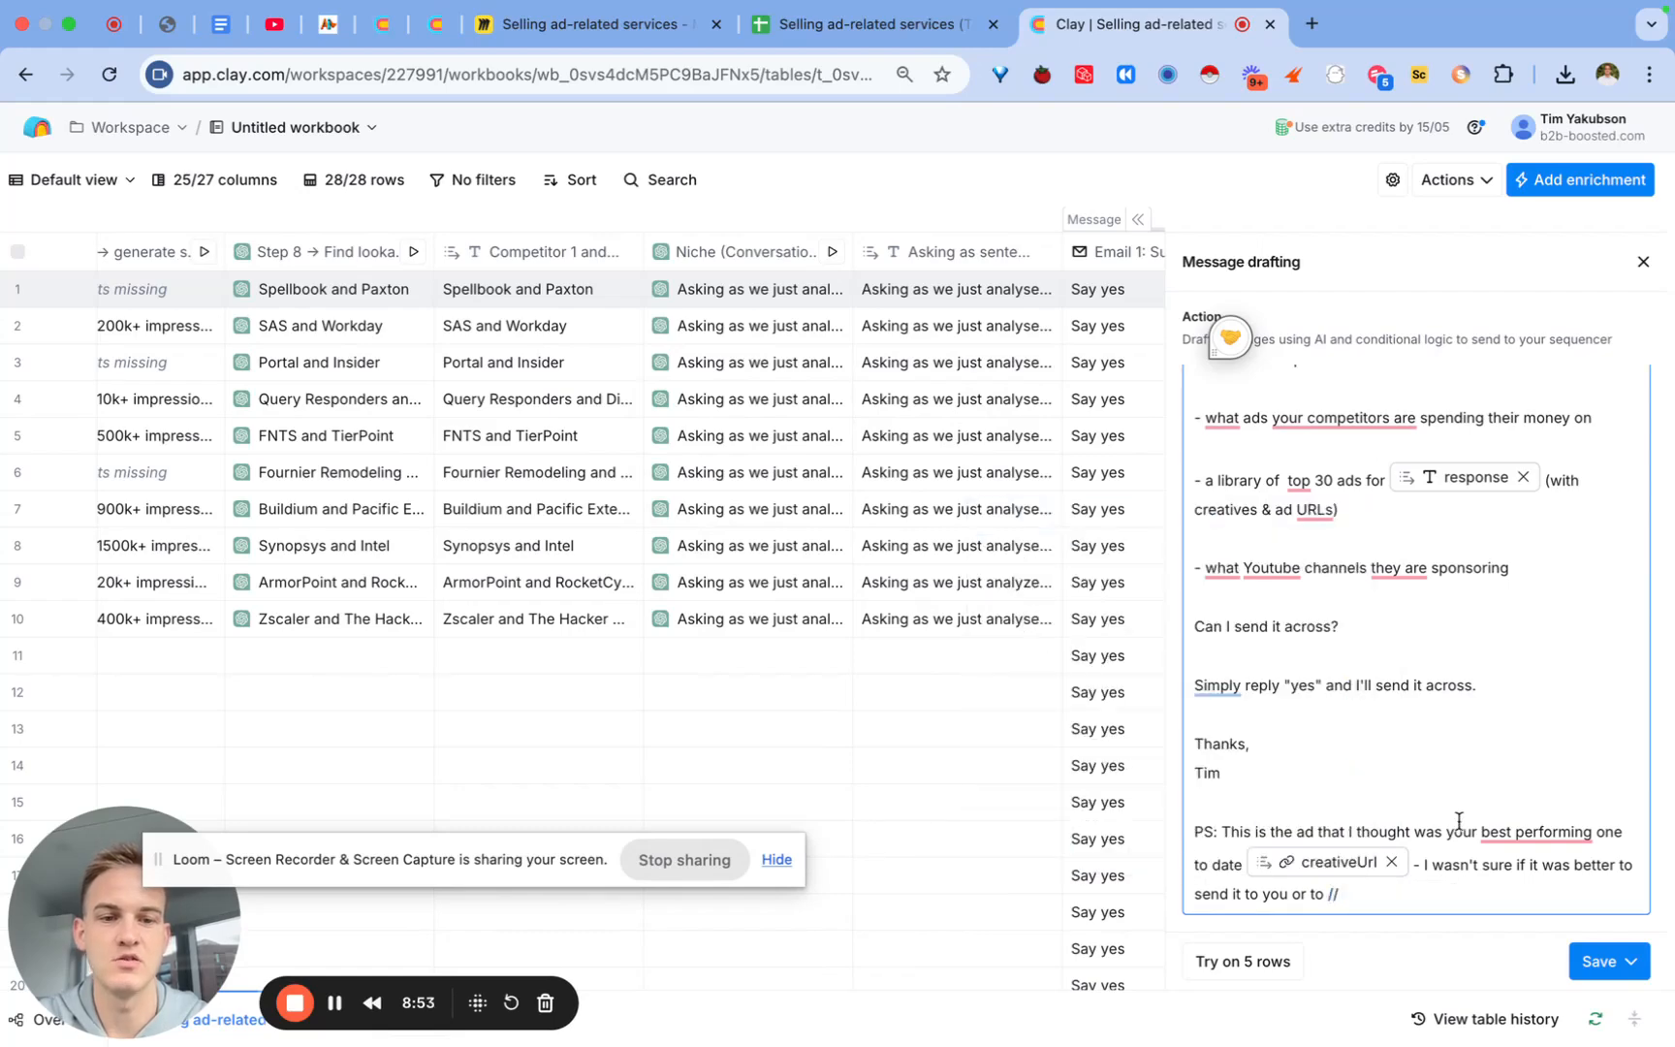
type("/")
scroll(1169, 747, "down", 5)
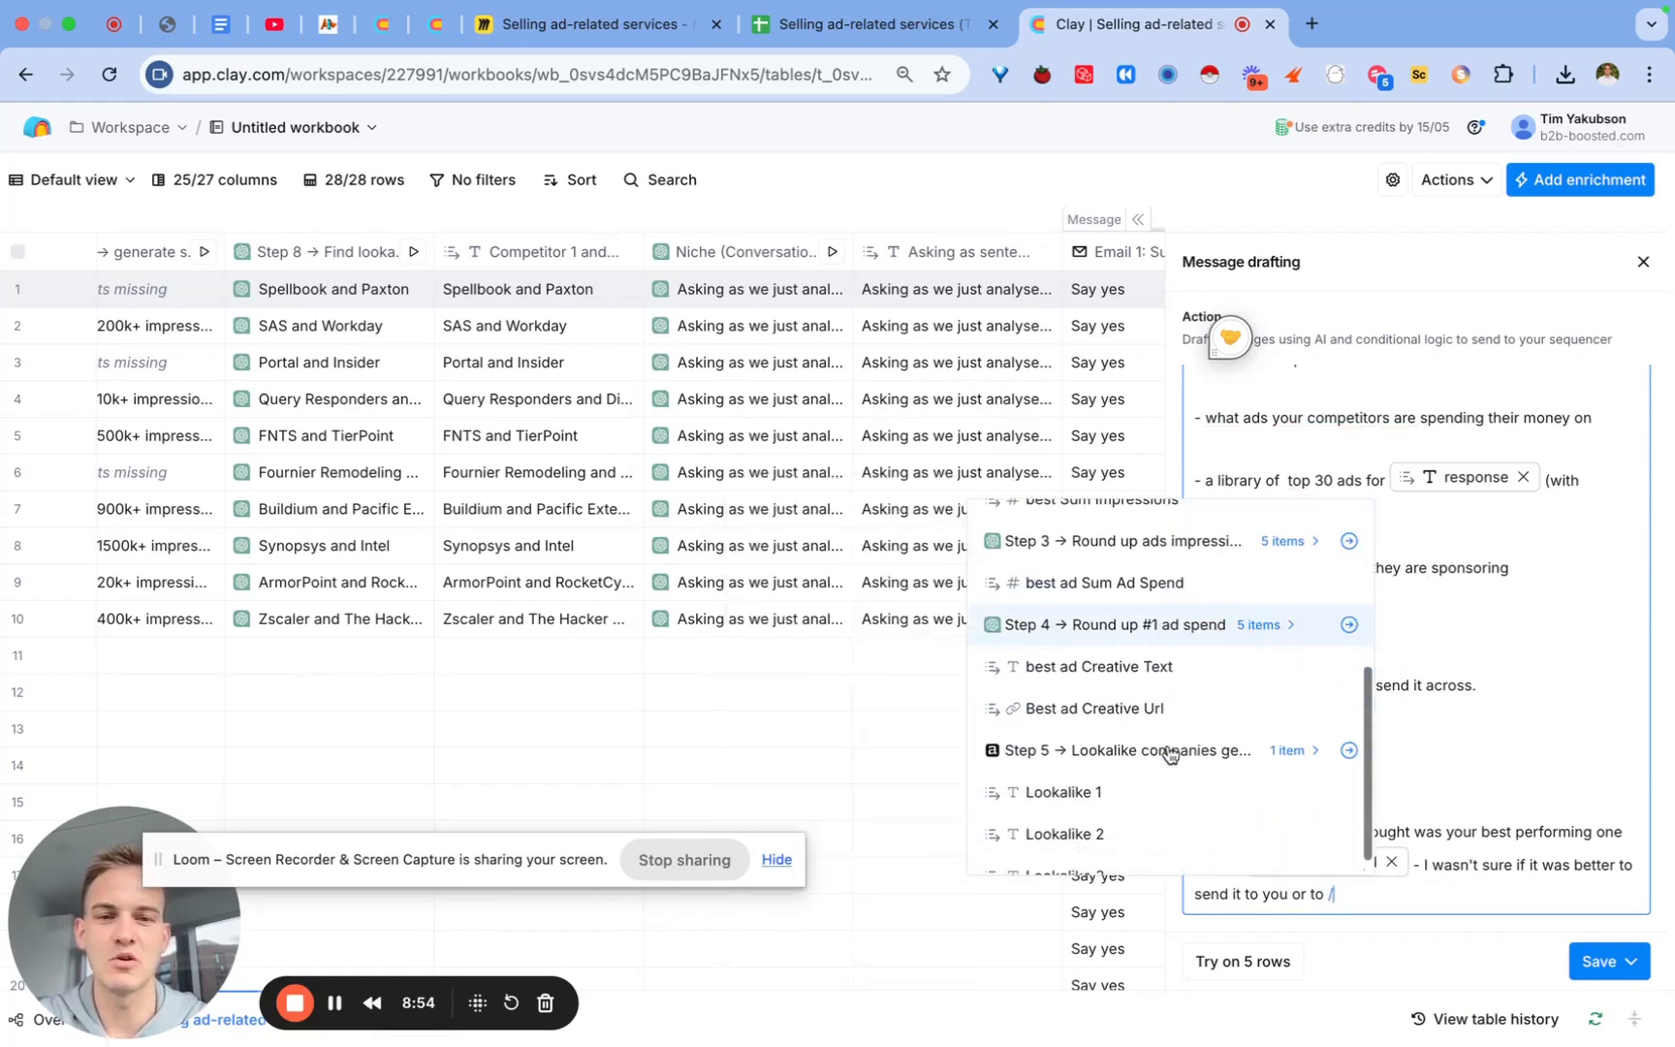
scroll(1170, 754, "down", 4)
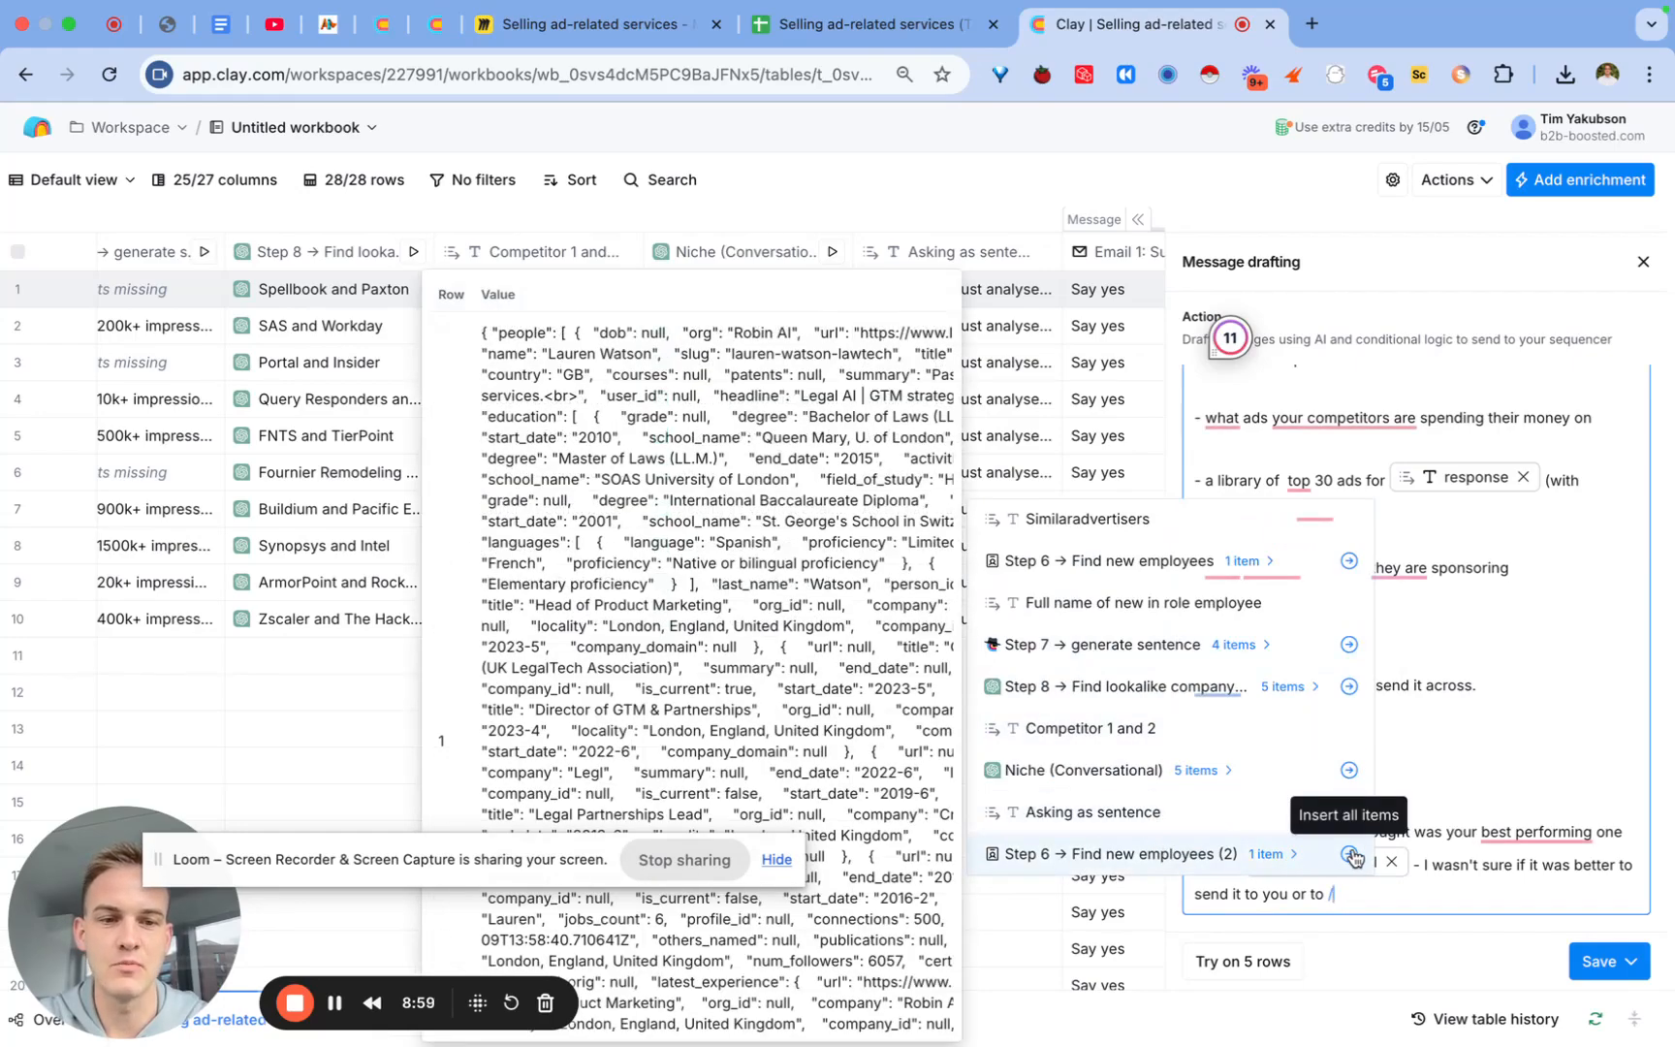
left_click(1264, 853)
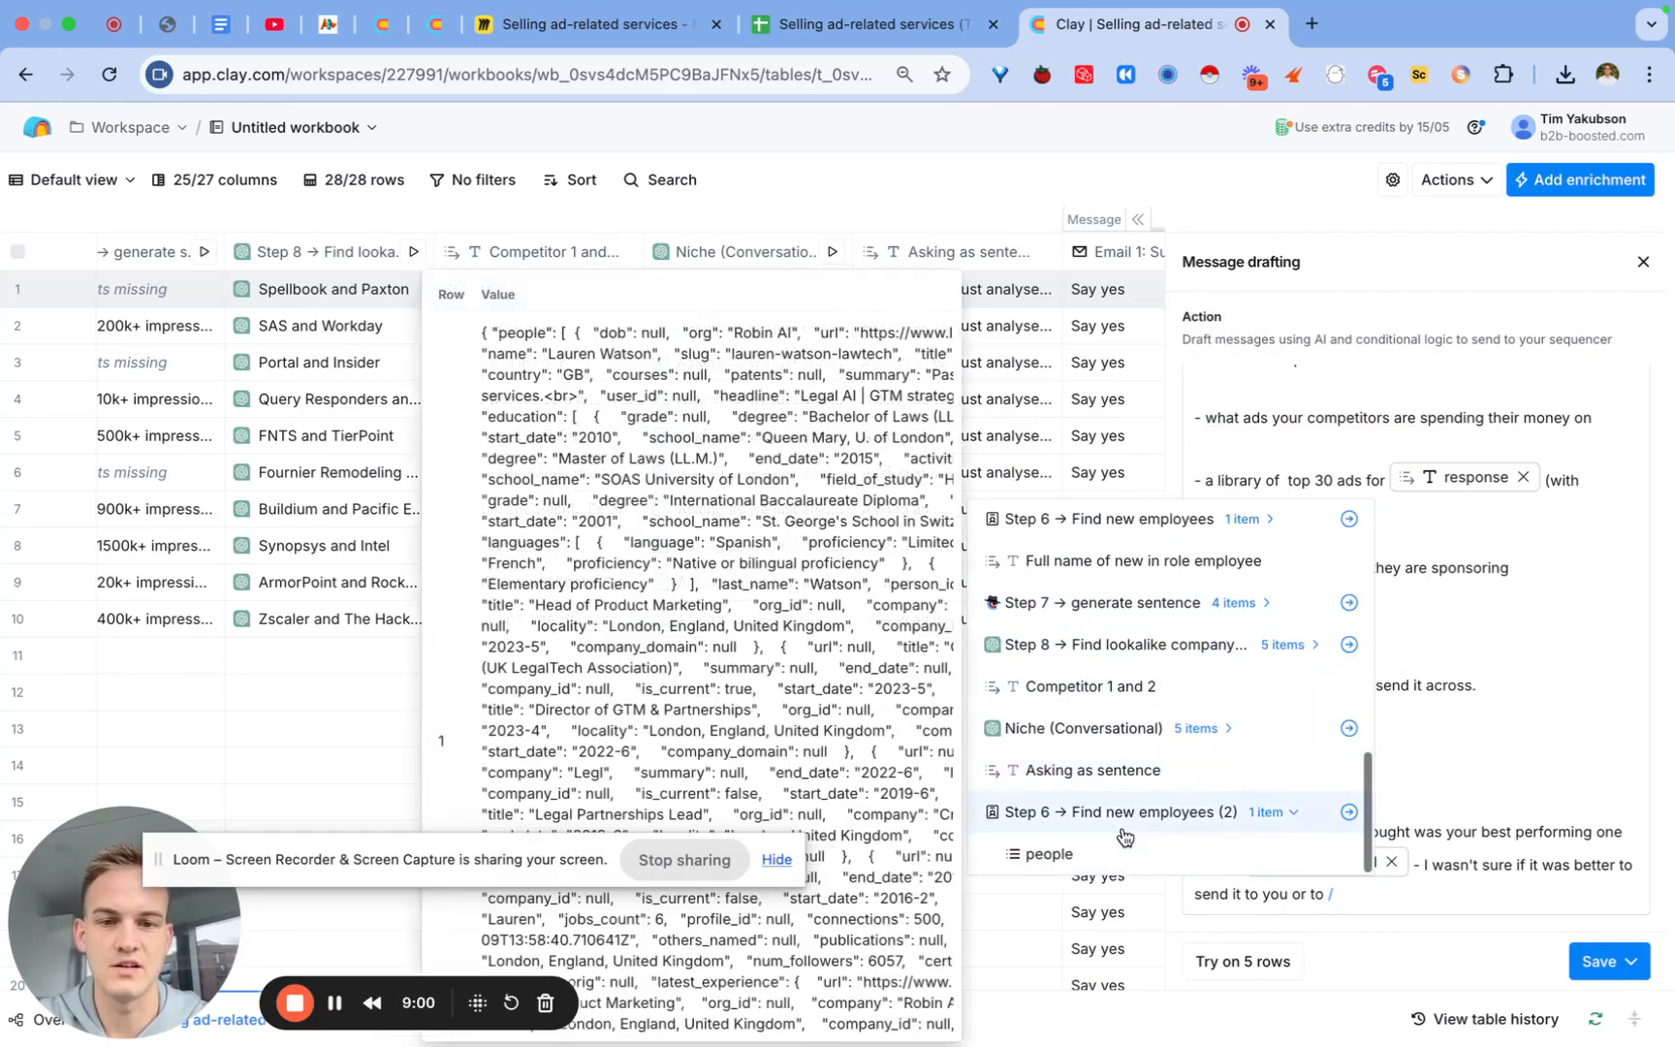
left_click(1084, 856)
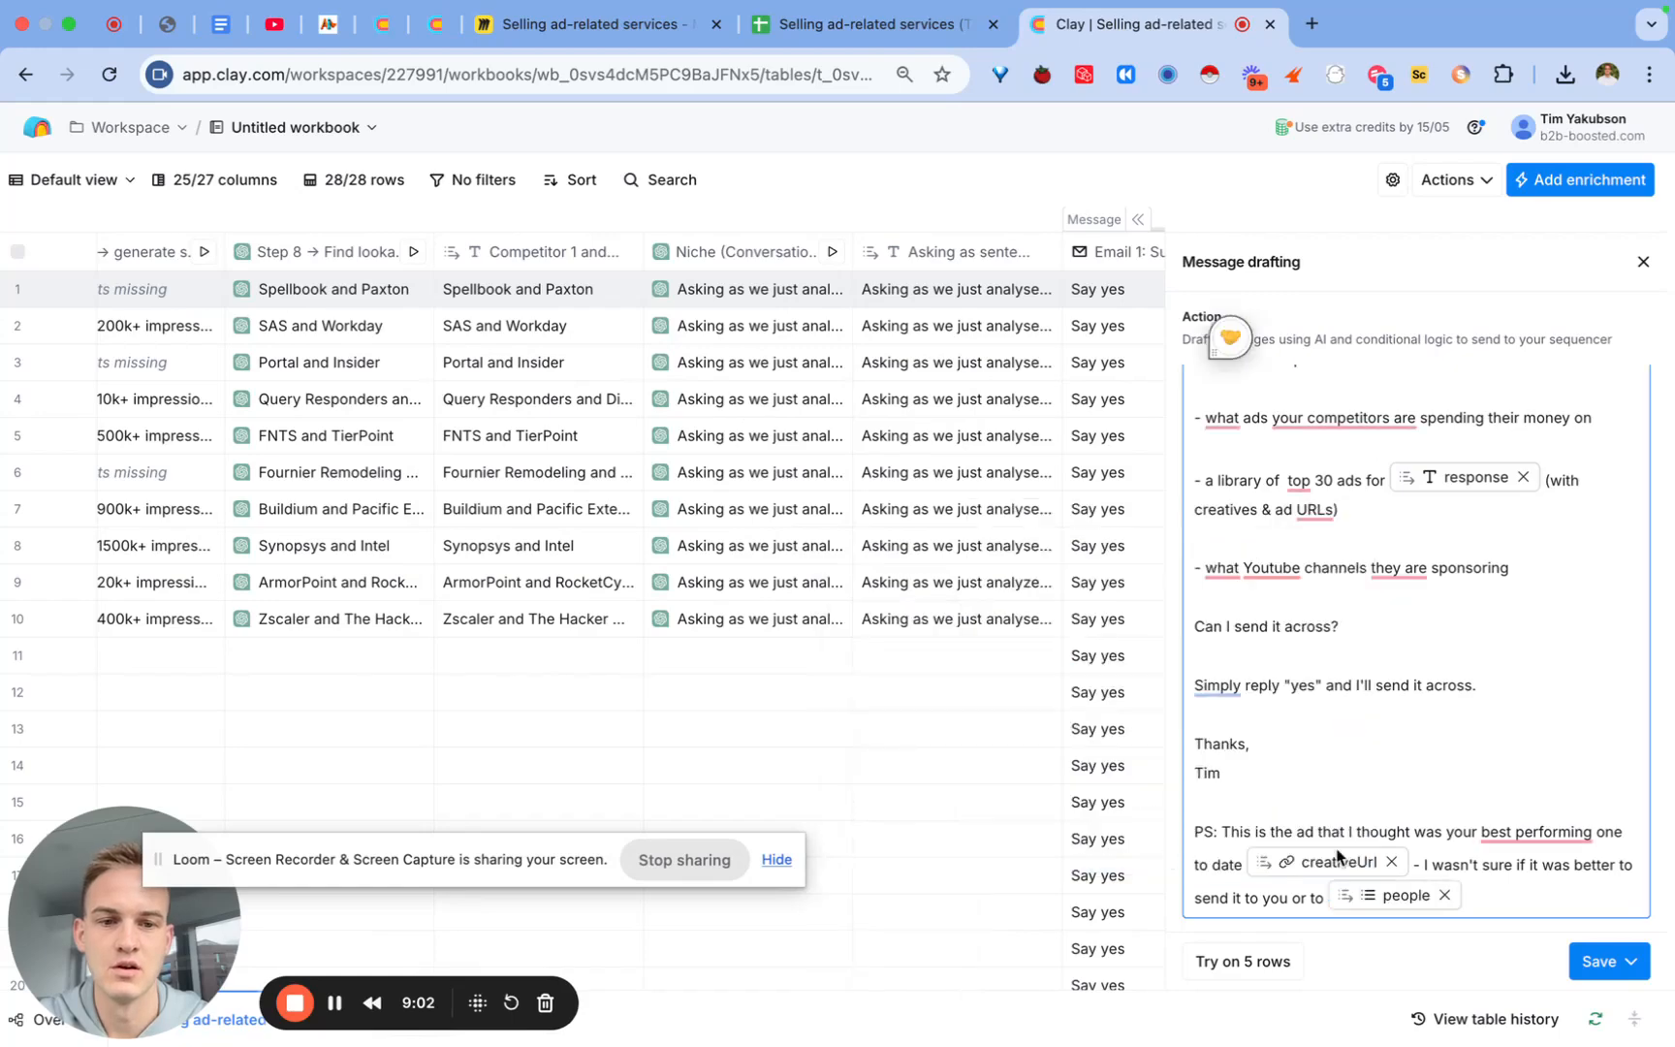
key("super+z")
left_click(1643, 262)
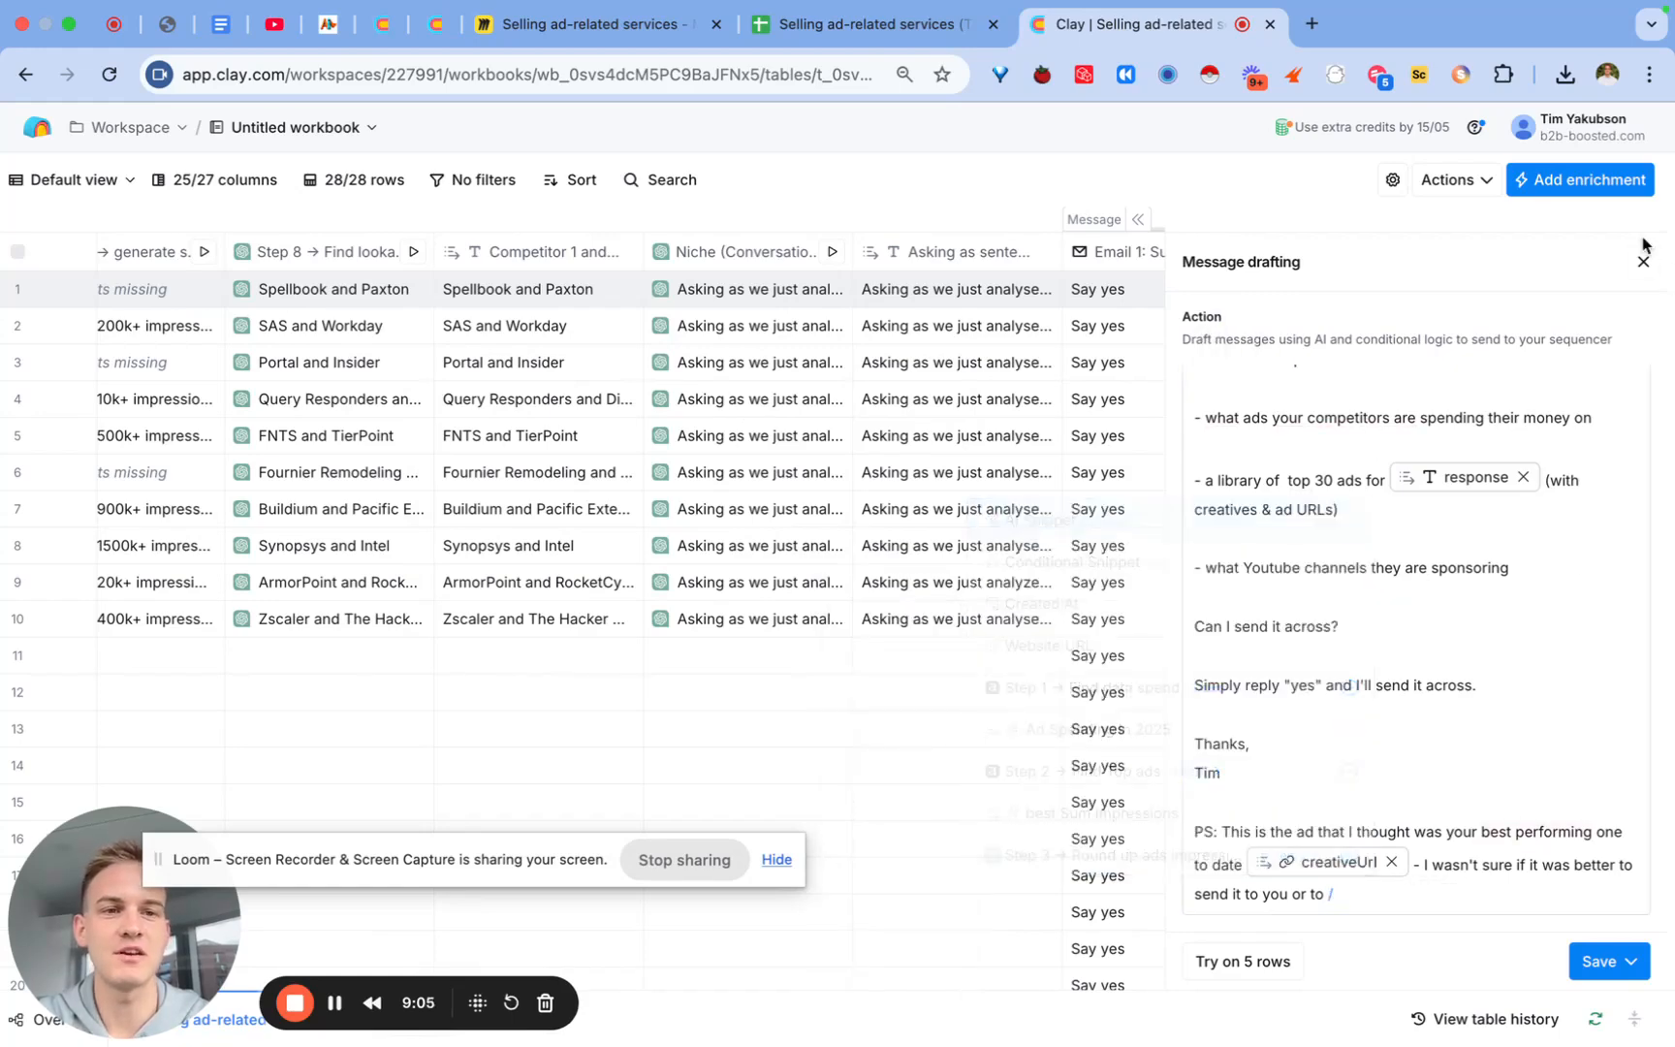
left_click(1643, 262)
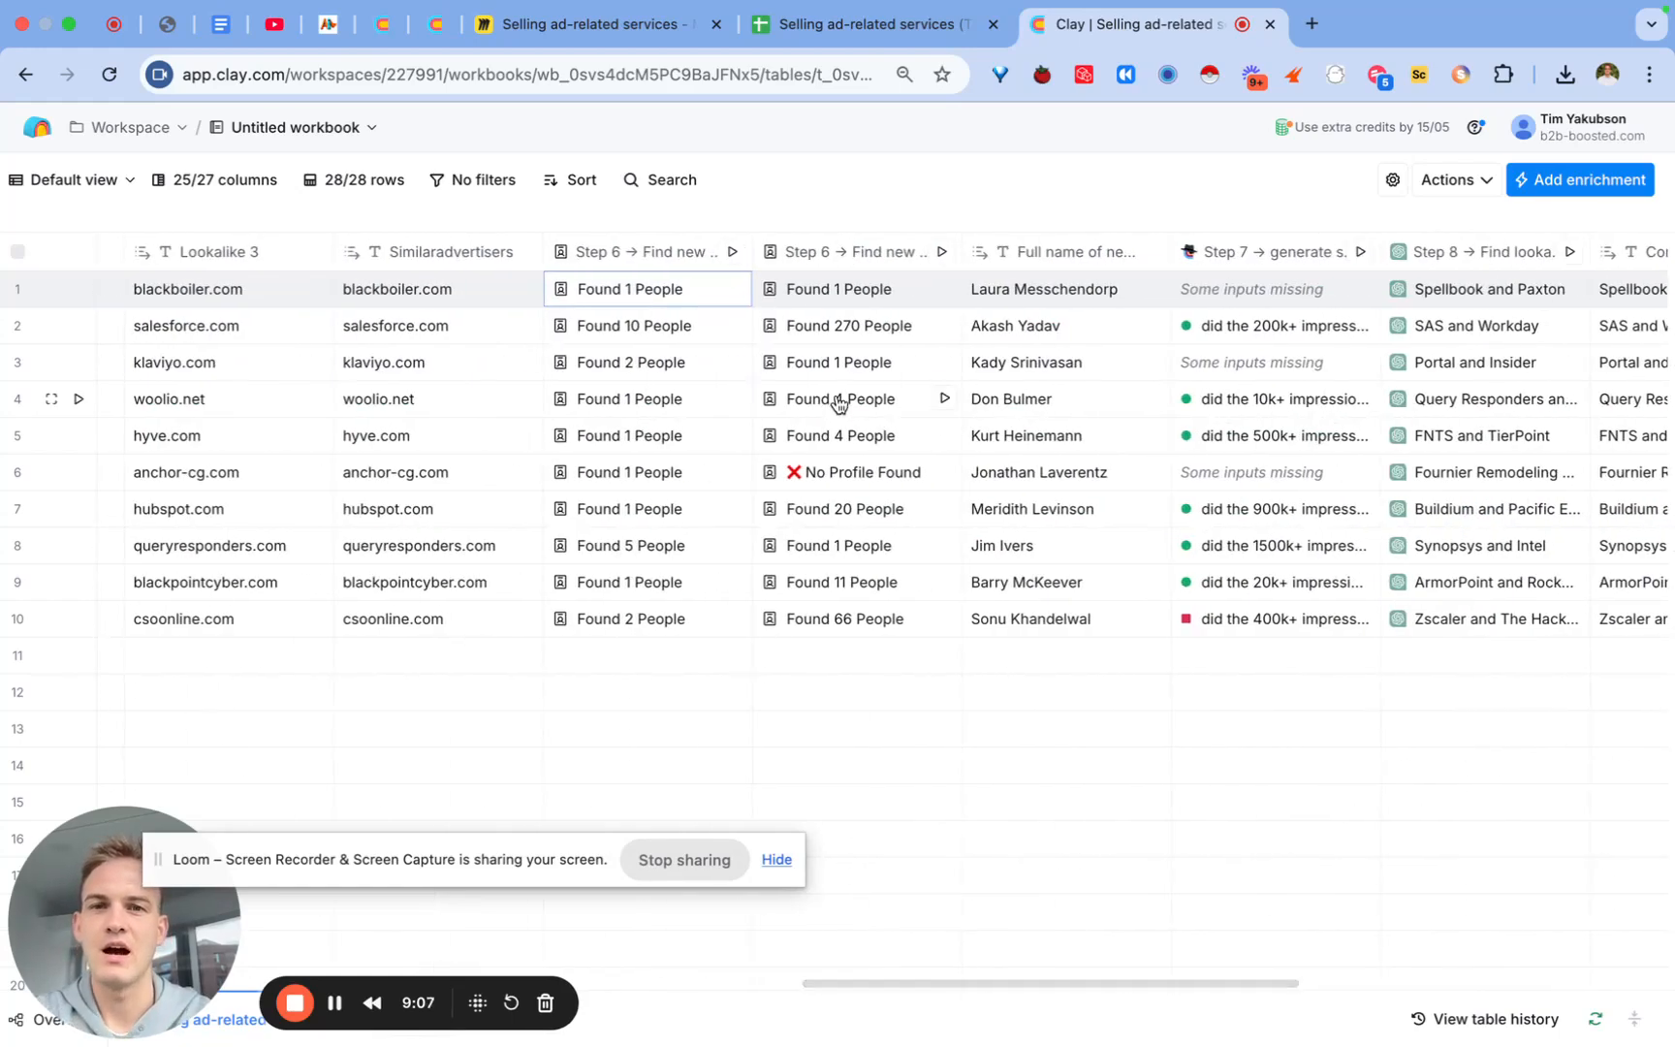
Step: From row 5's duplicated Step 6 result, add the first person's Name as a 'Colleague Name' column
left_click(859, 441)
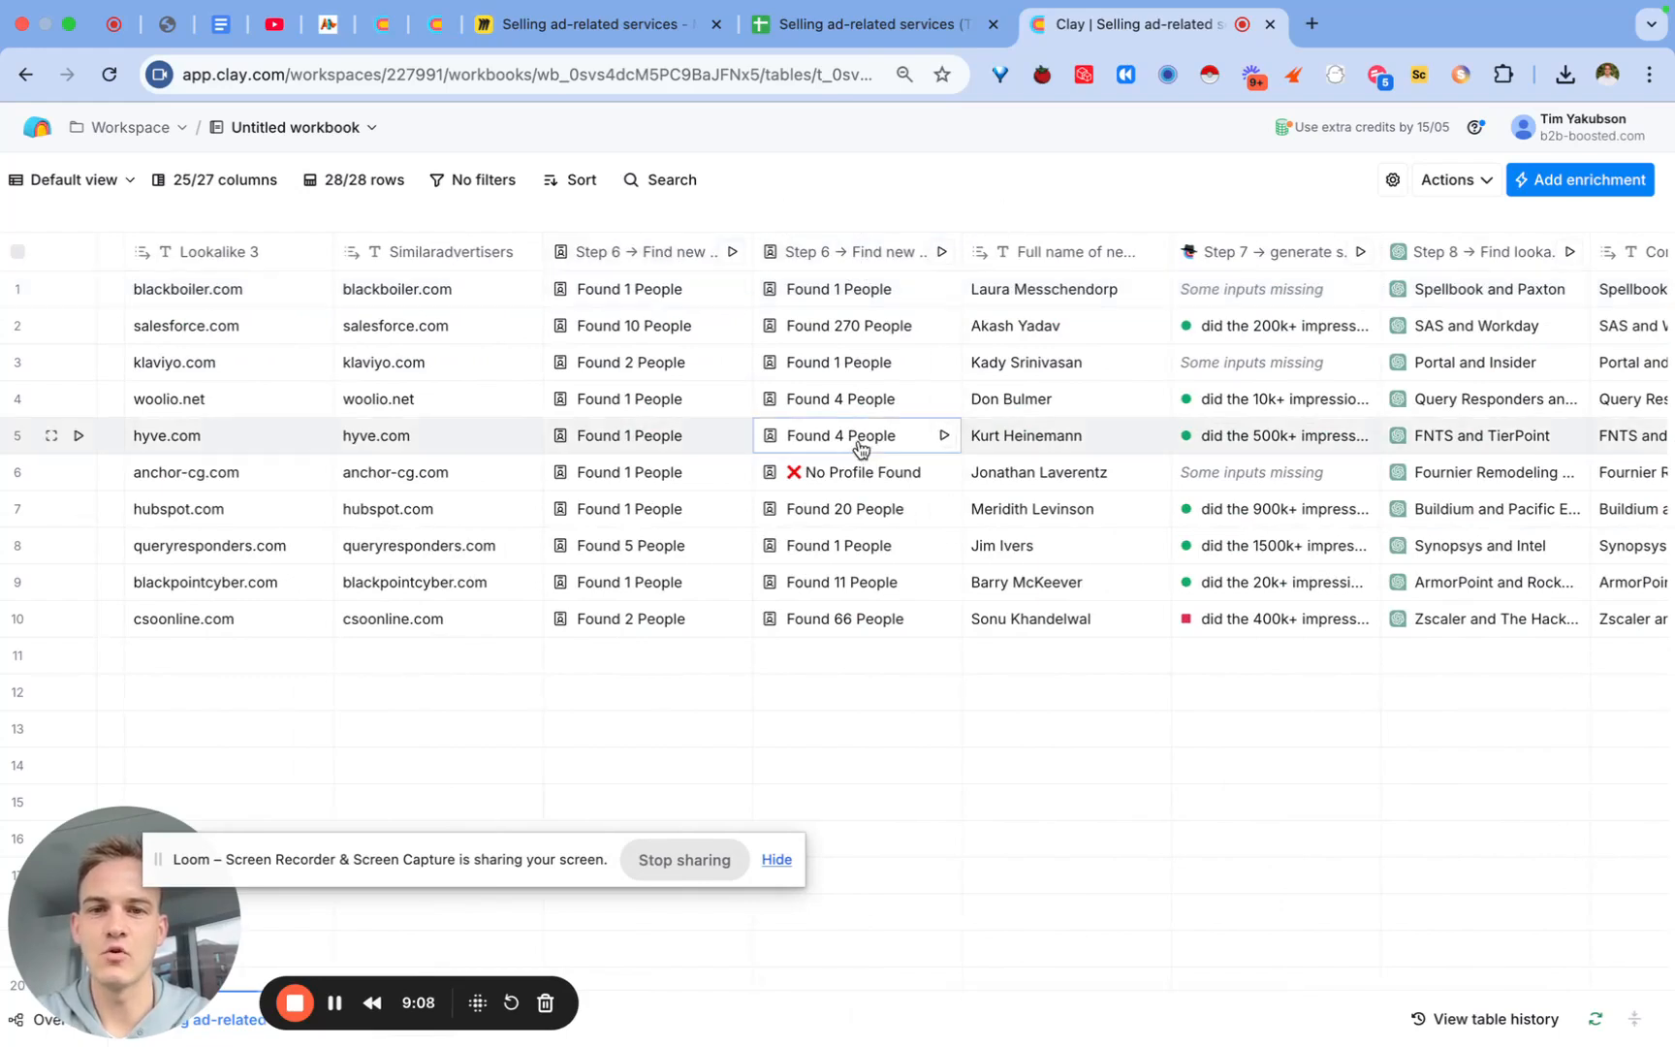
left_click(1265, 378)
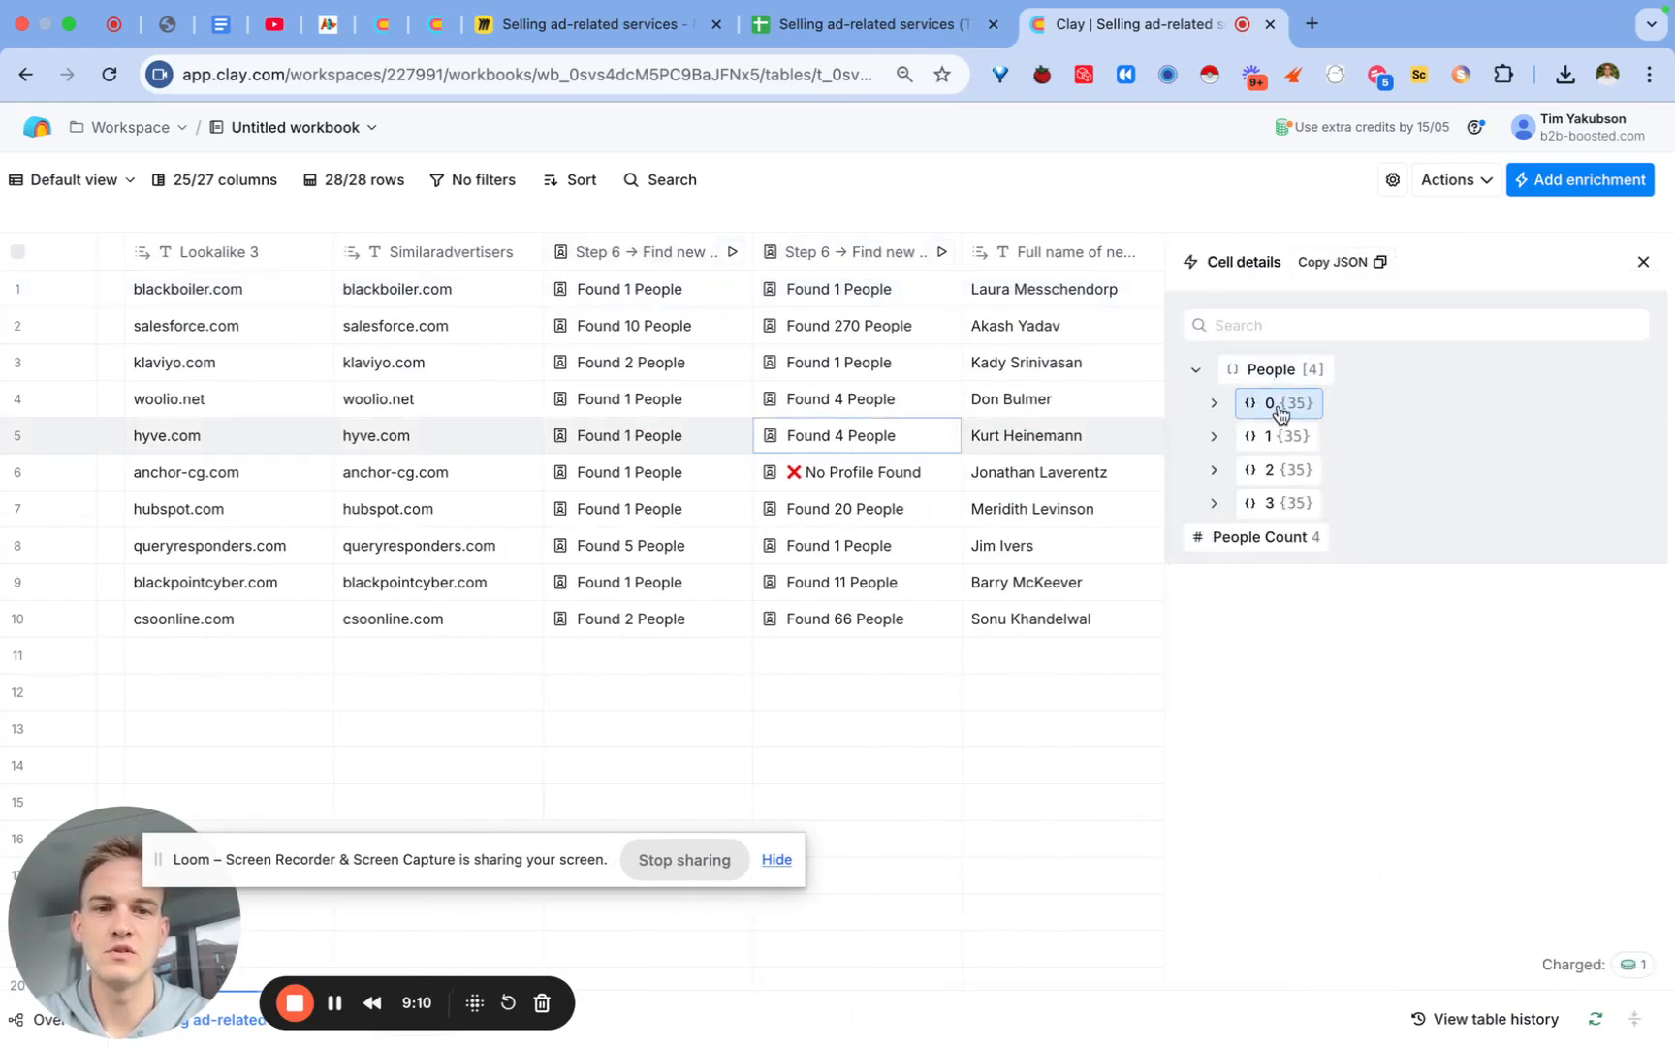
left_click(1281, 402)
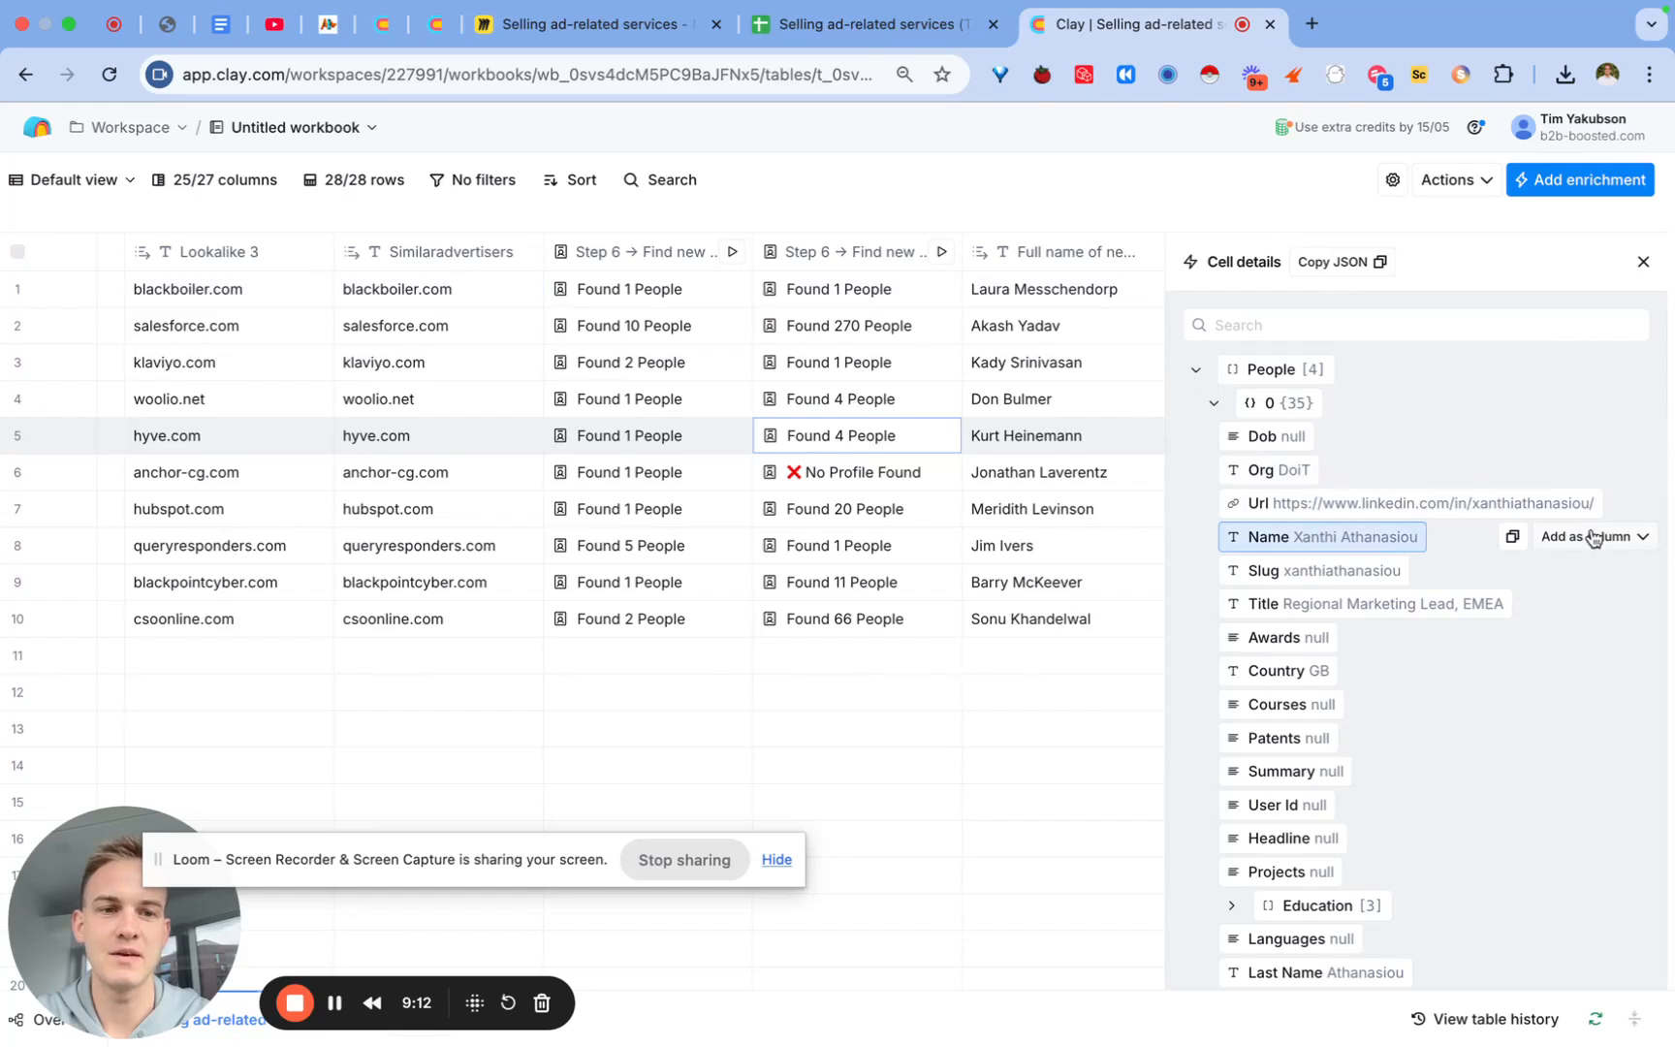
left_click(1593, 538)
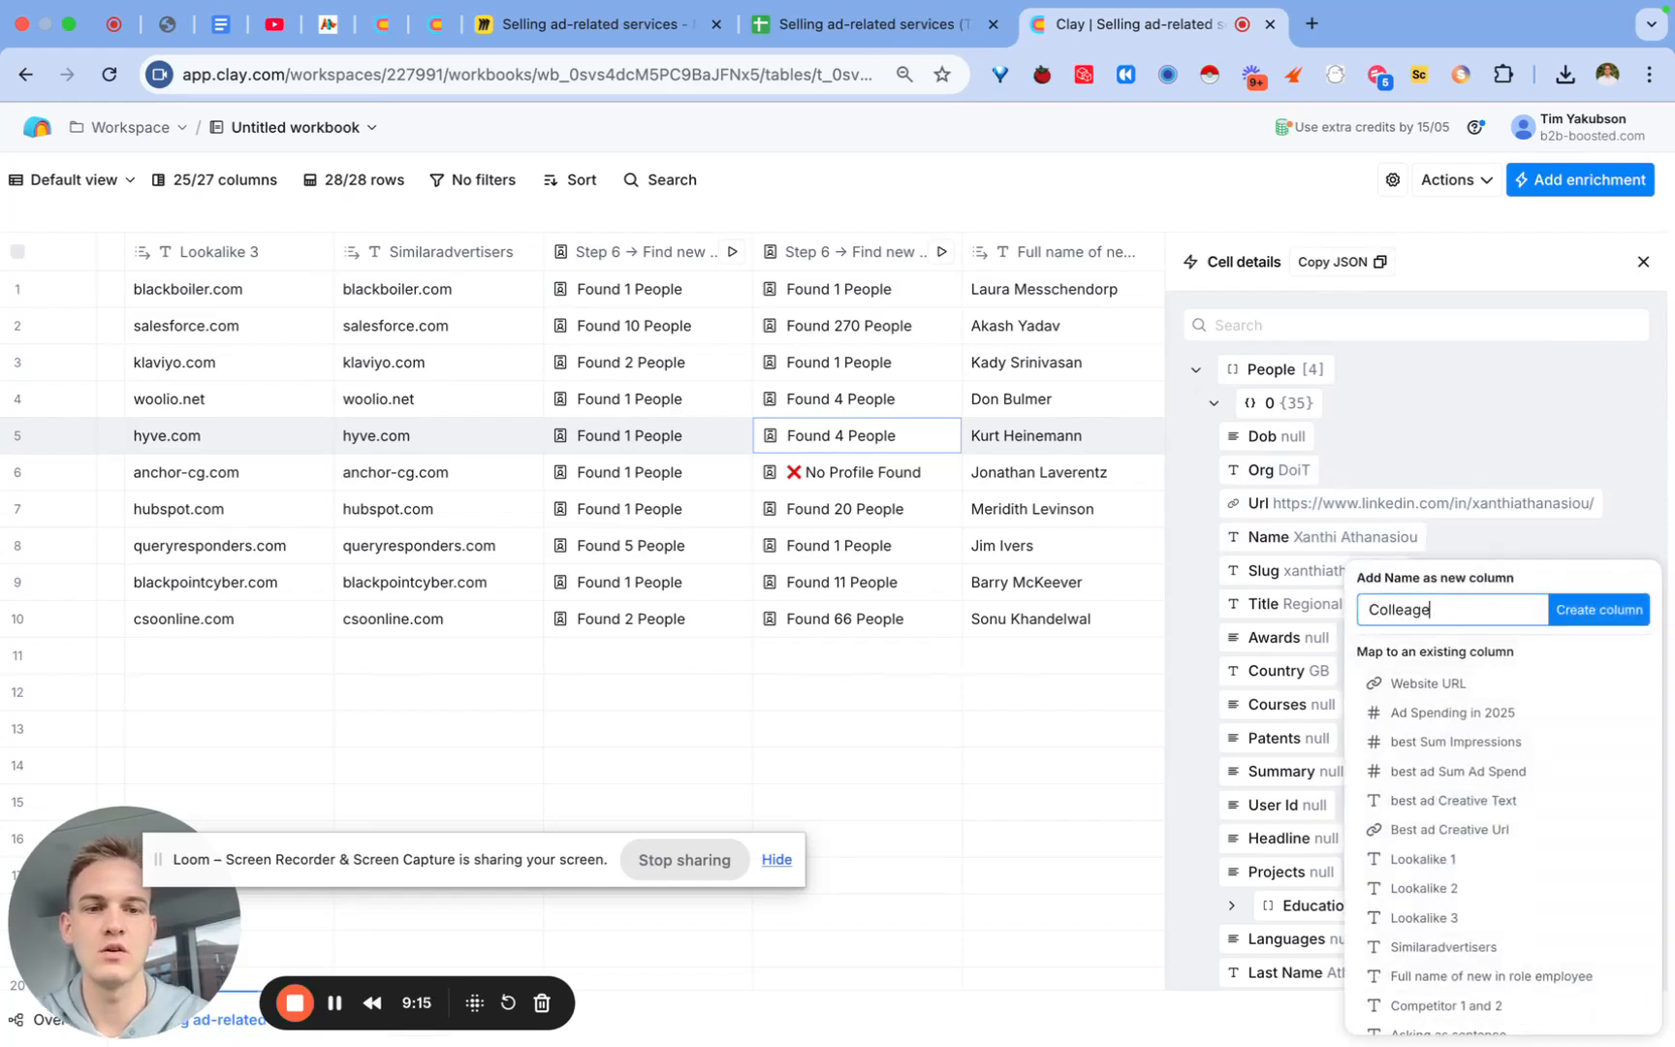
type("Colleague Name")
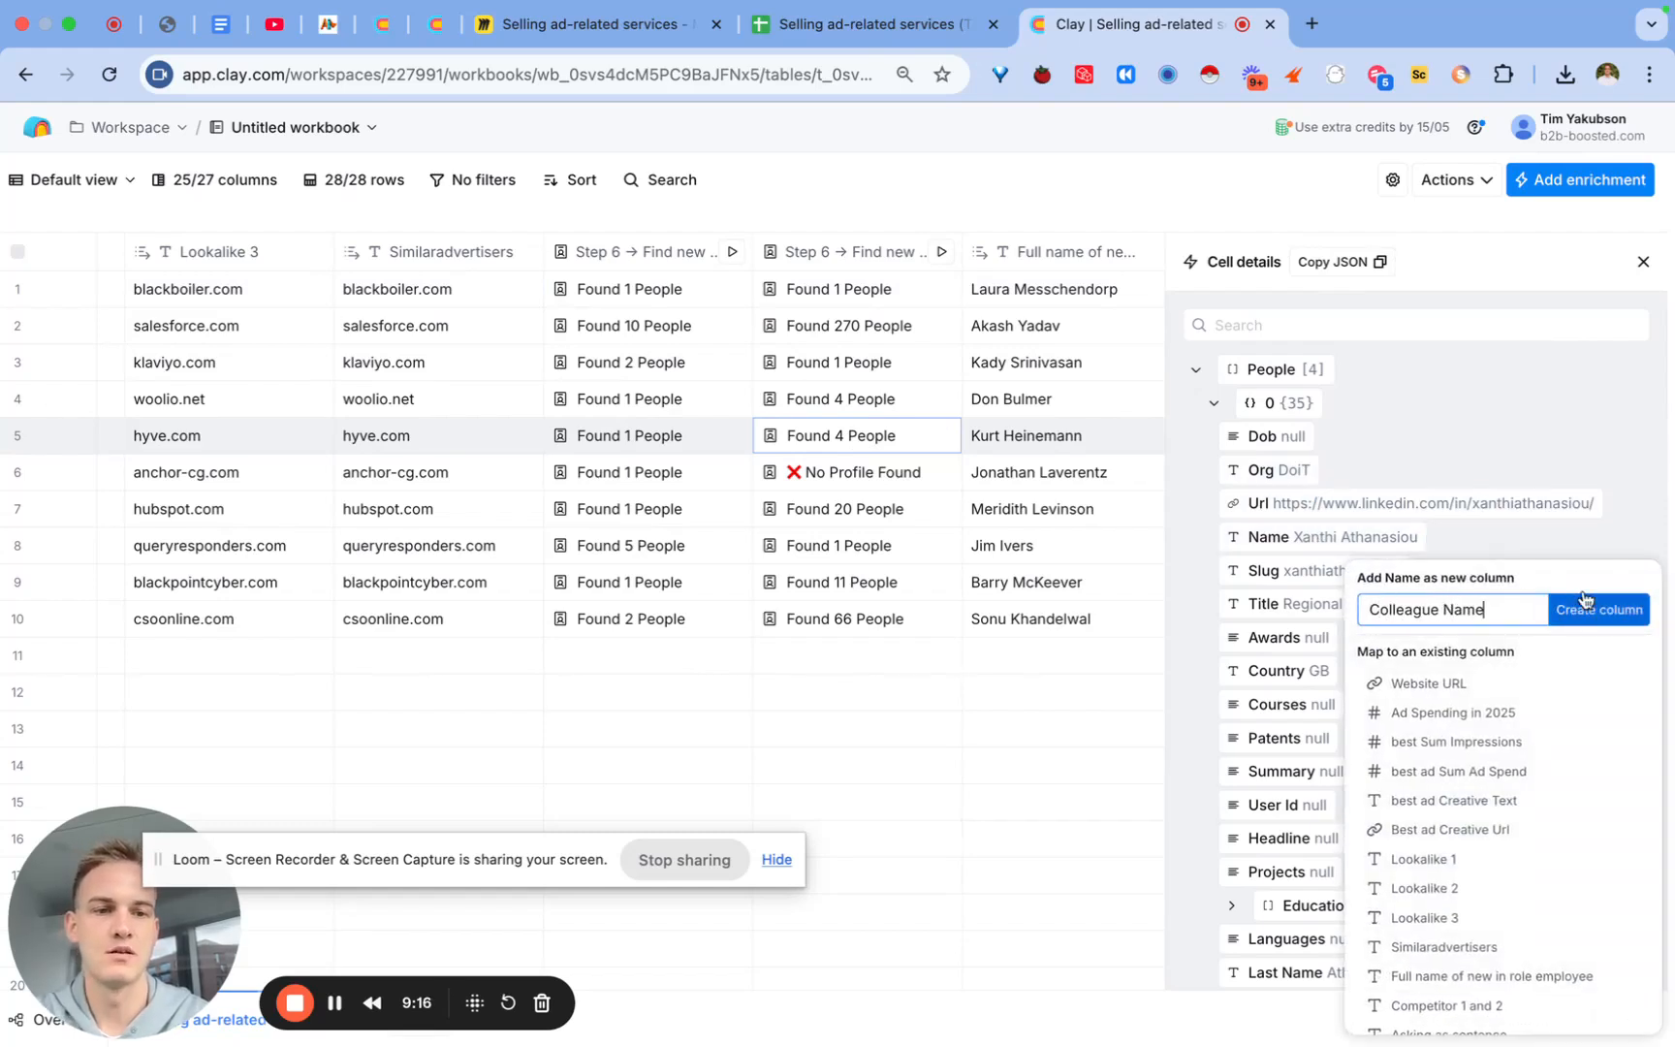
left_click(1599, 608)
left_click(1644, 266)
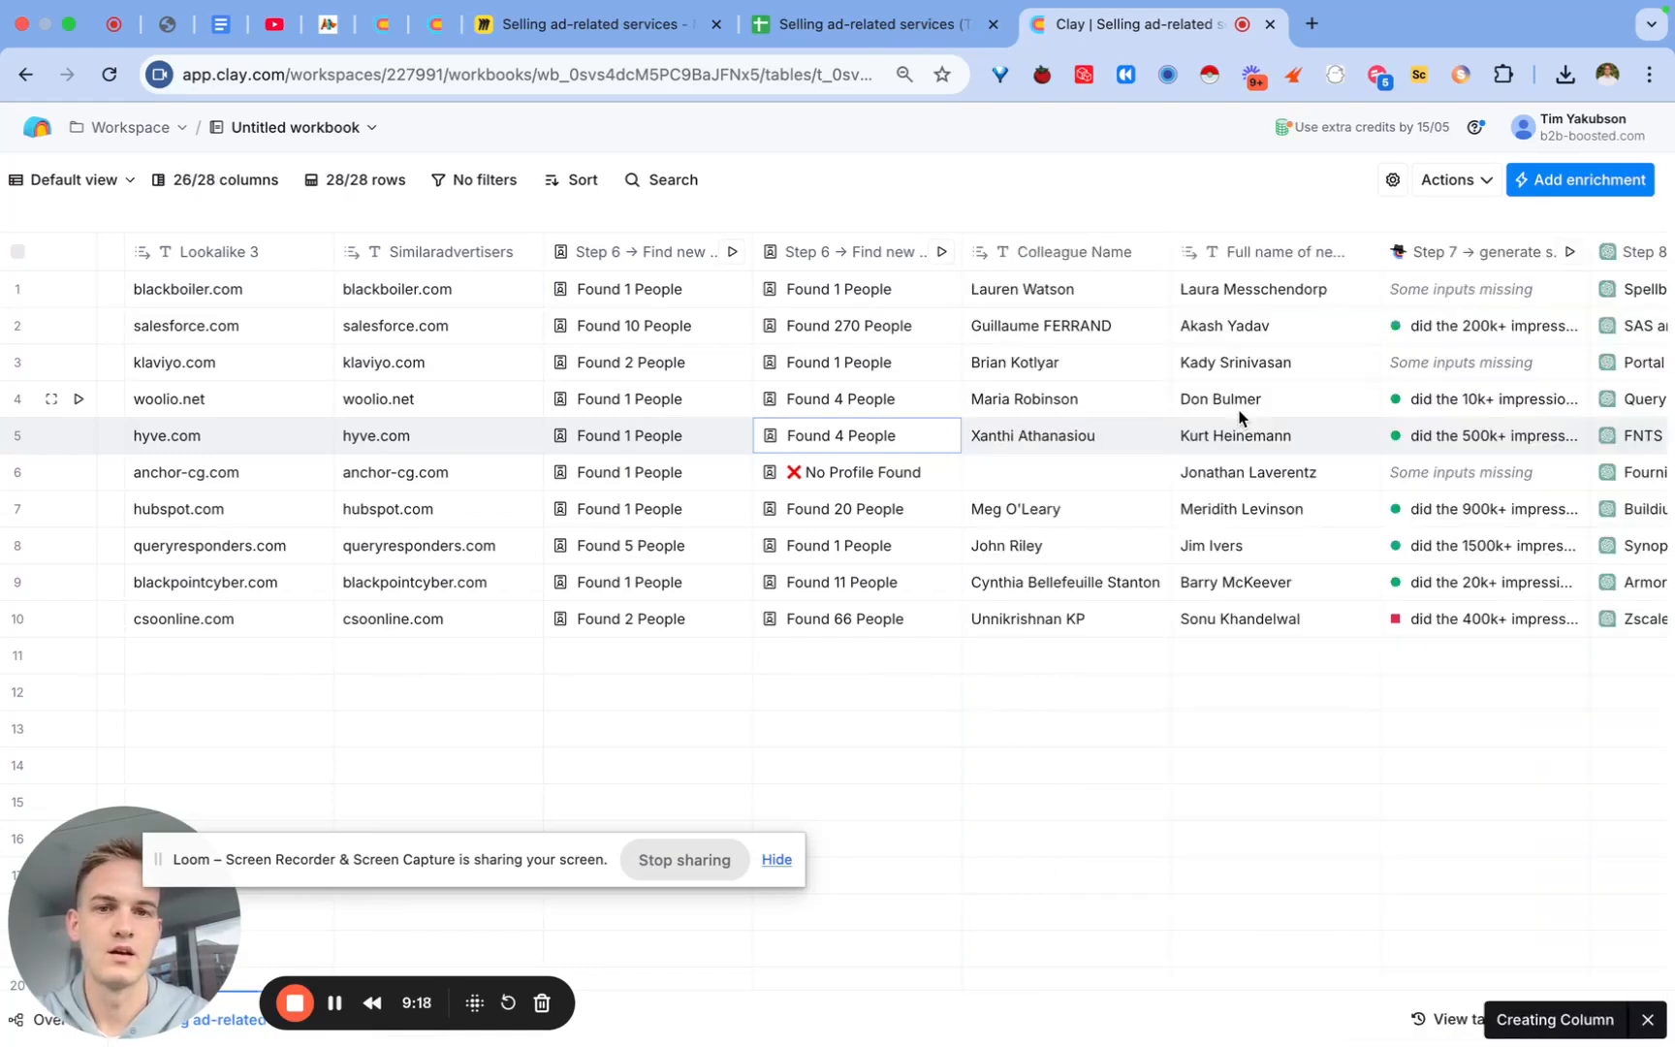
scroll(1241, 427, "right", 10)
left_click(1371, 257)
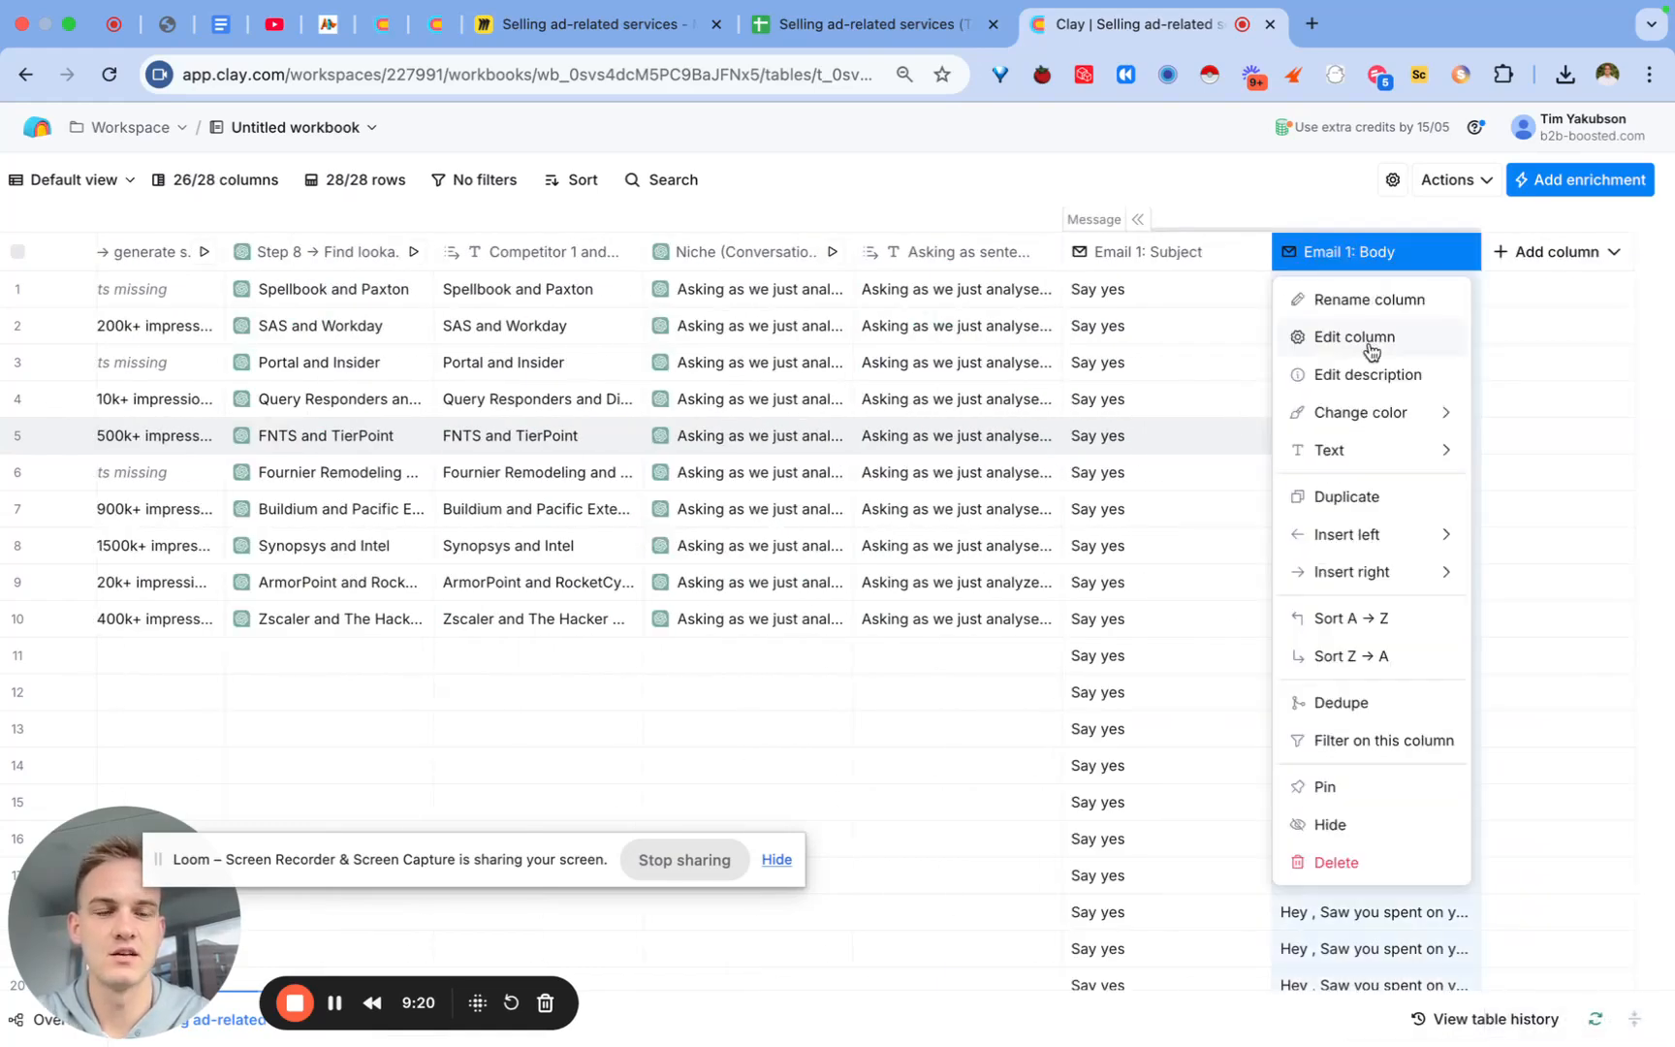
Step: Swap the {colleague name} placeholder in the Email 1 PS for the Colleague Name variable
left_click(1373, 344)
scroll(1367, 662, "down", 5)
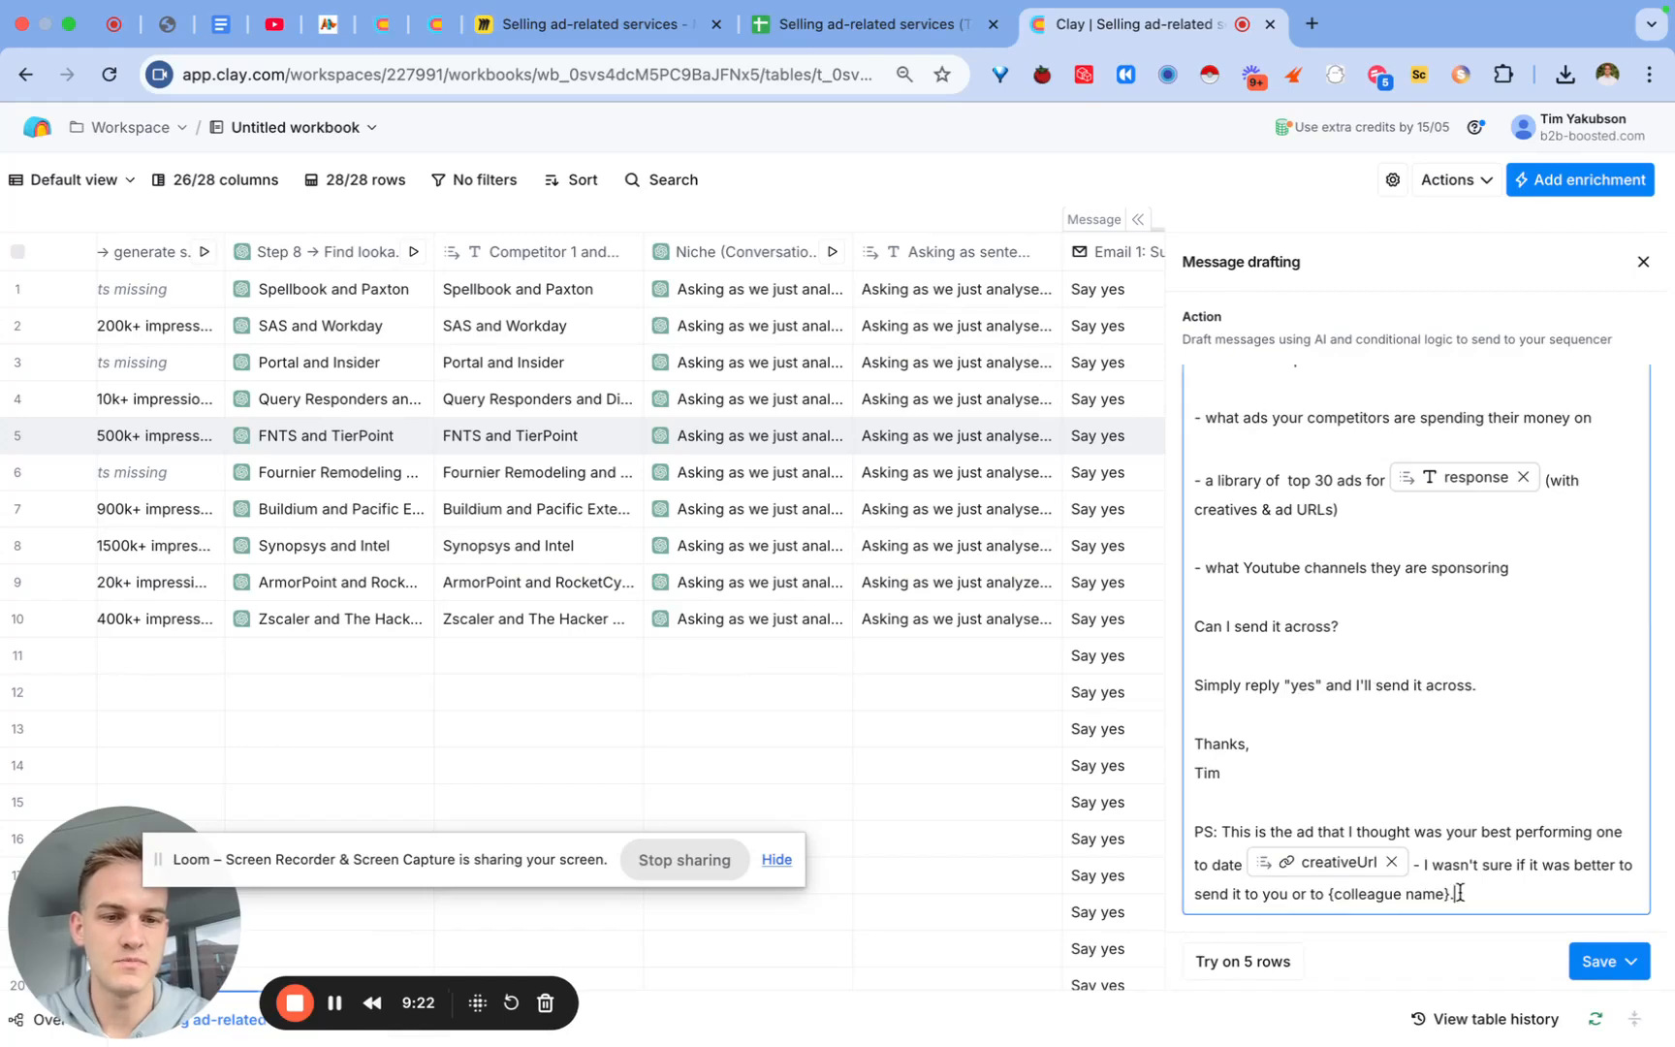
left_click_drag(1455, 893, 1329, 882)
type("/coll")
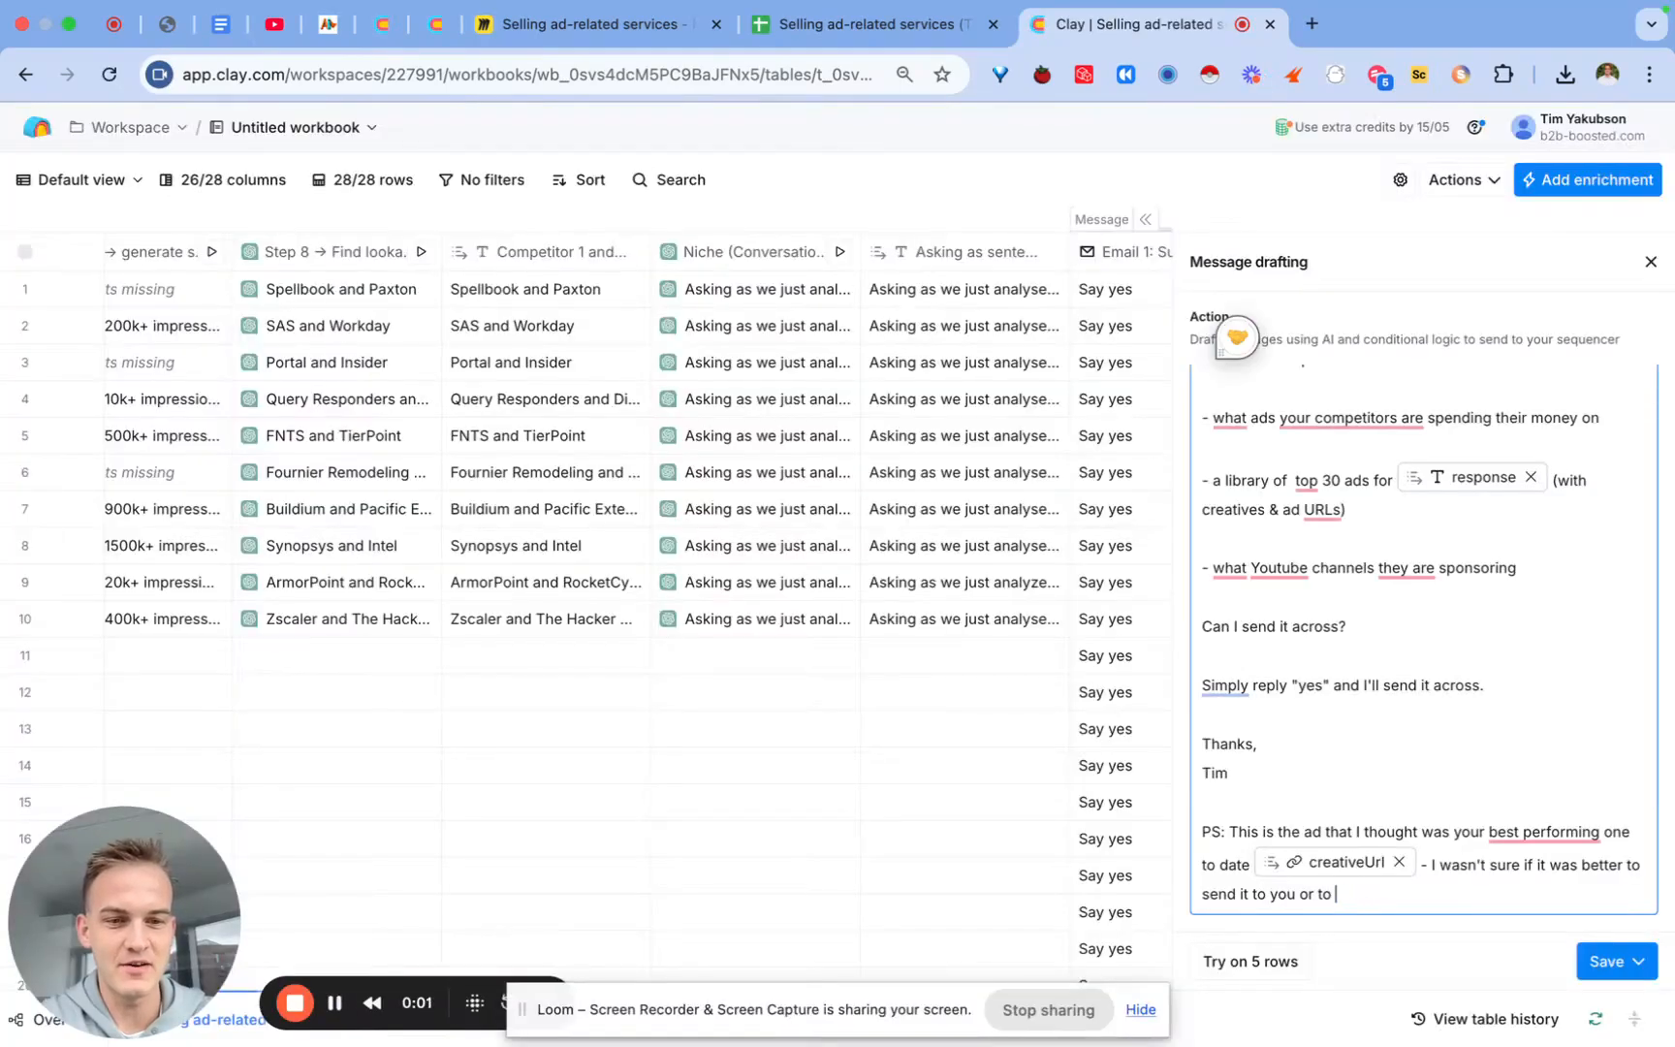
type("/coll")
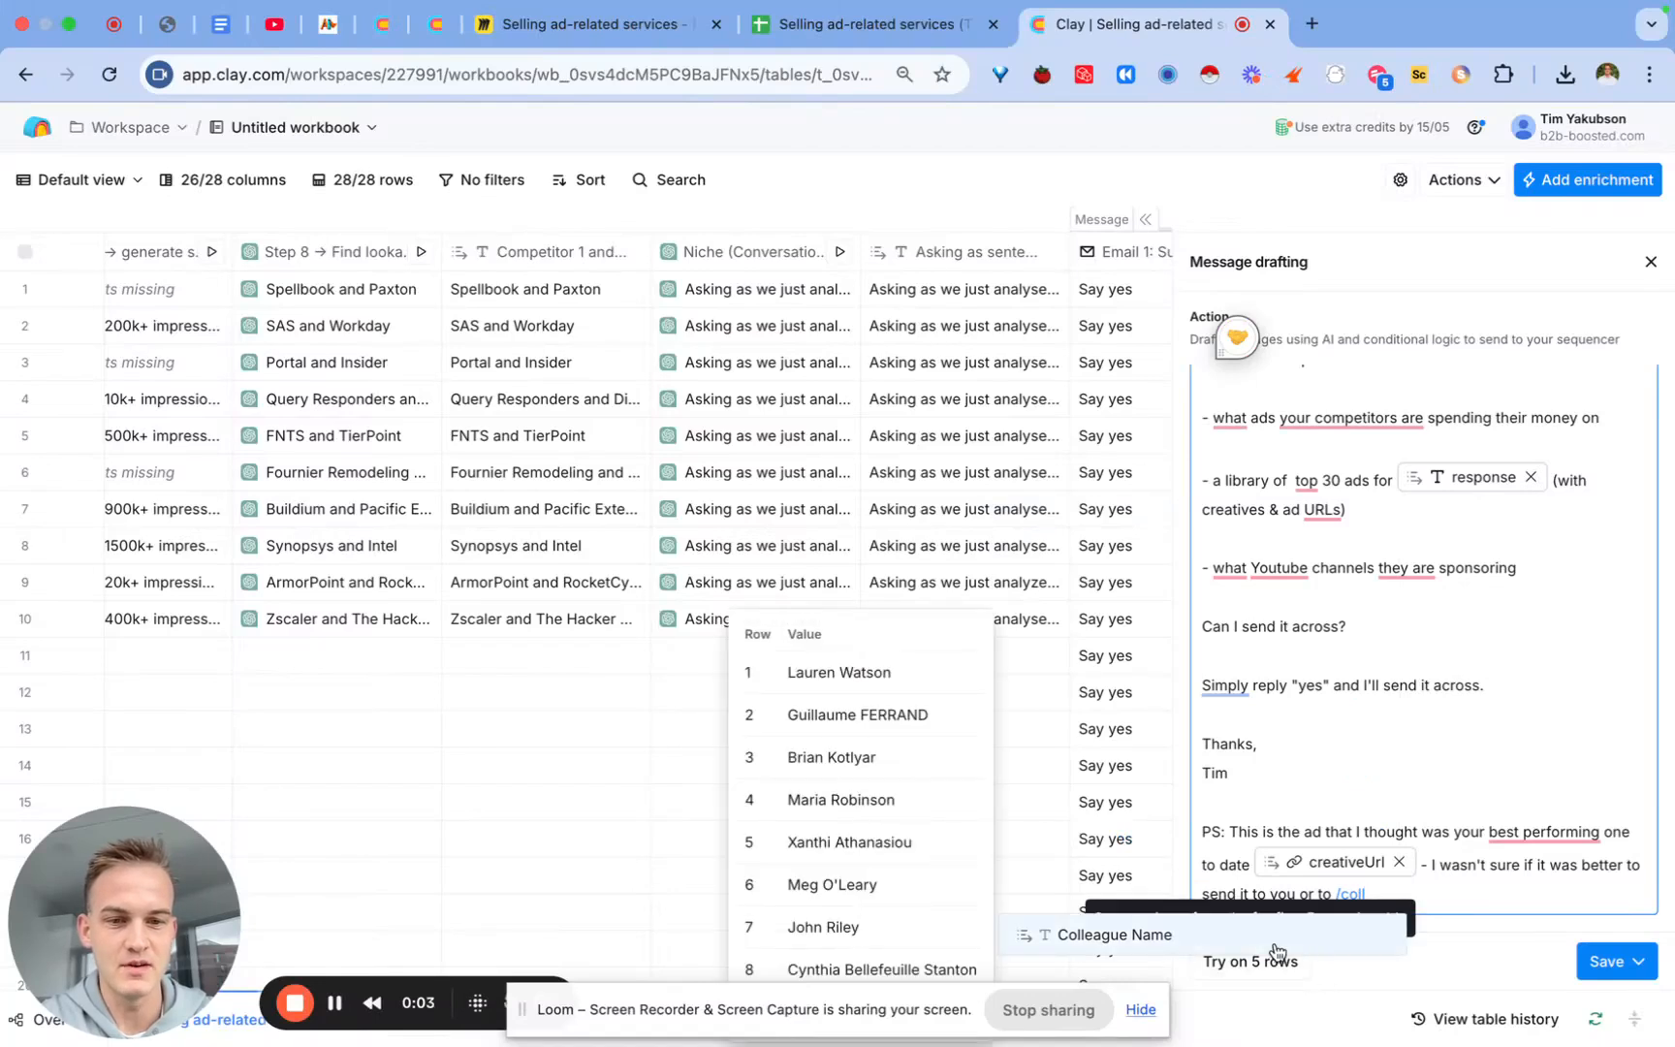
left_click(1271, 946)
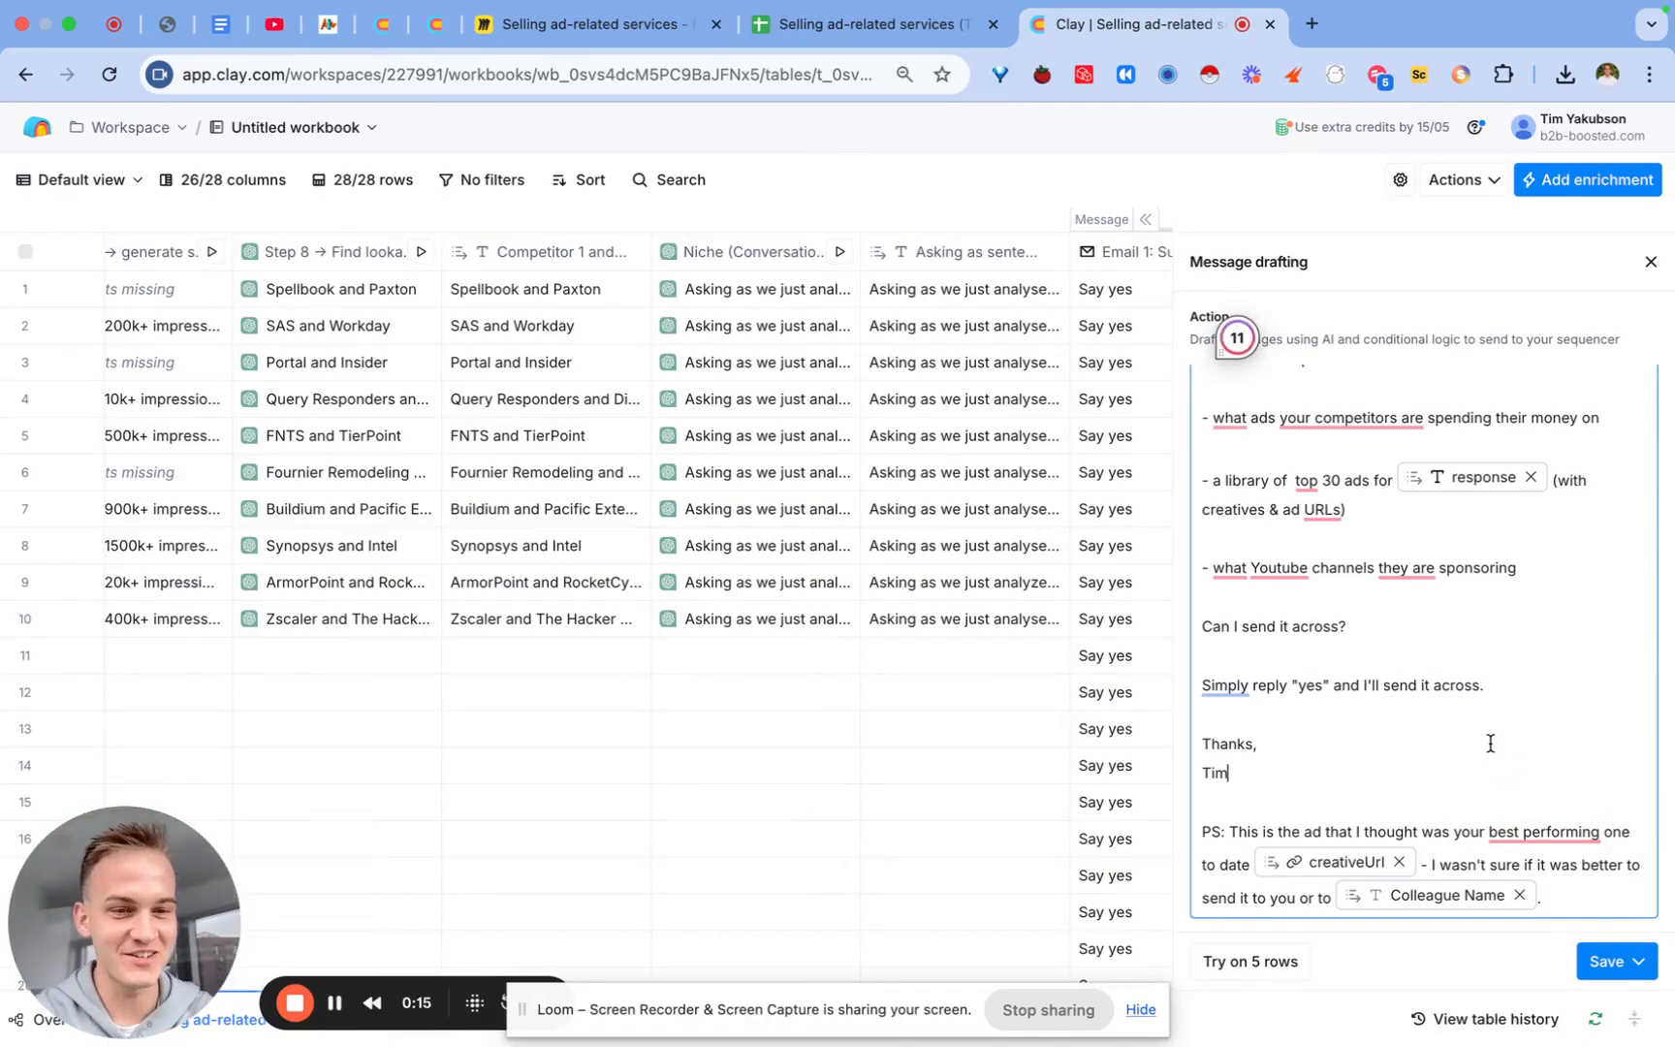
mouse_move(1562, 833)
left_click(1546, 722)
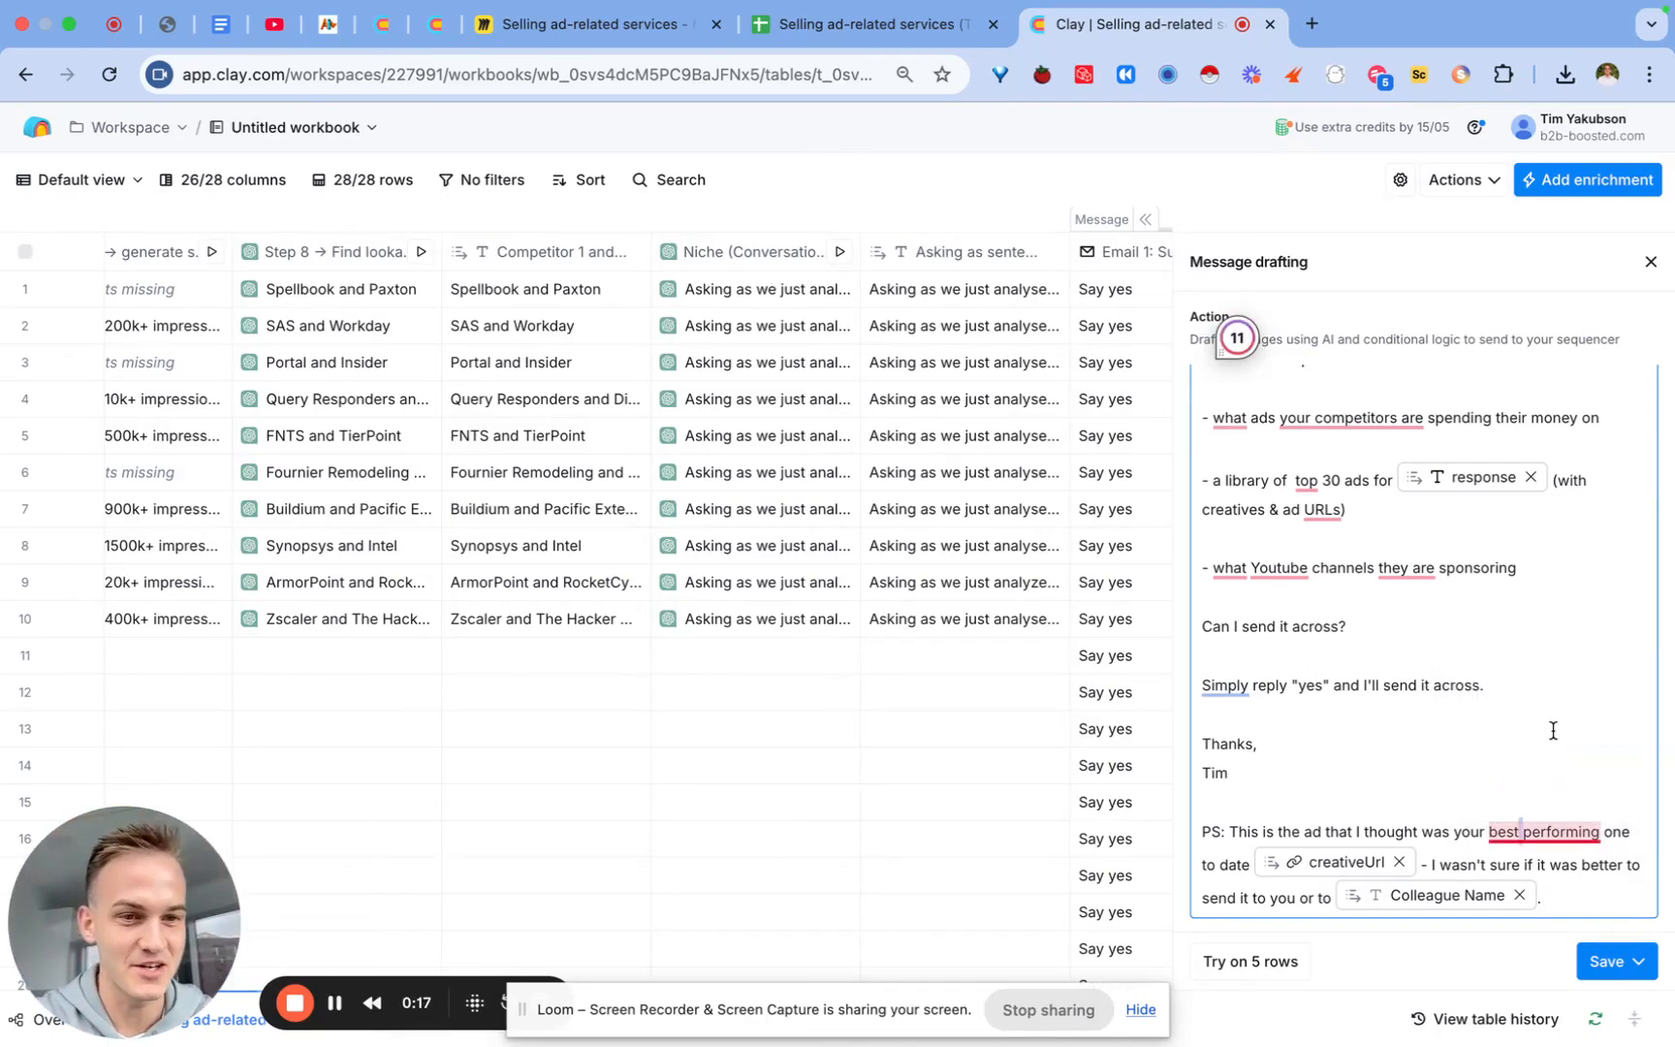
scroll(1546, 769, "up", 10)
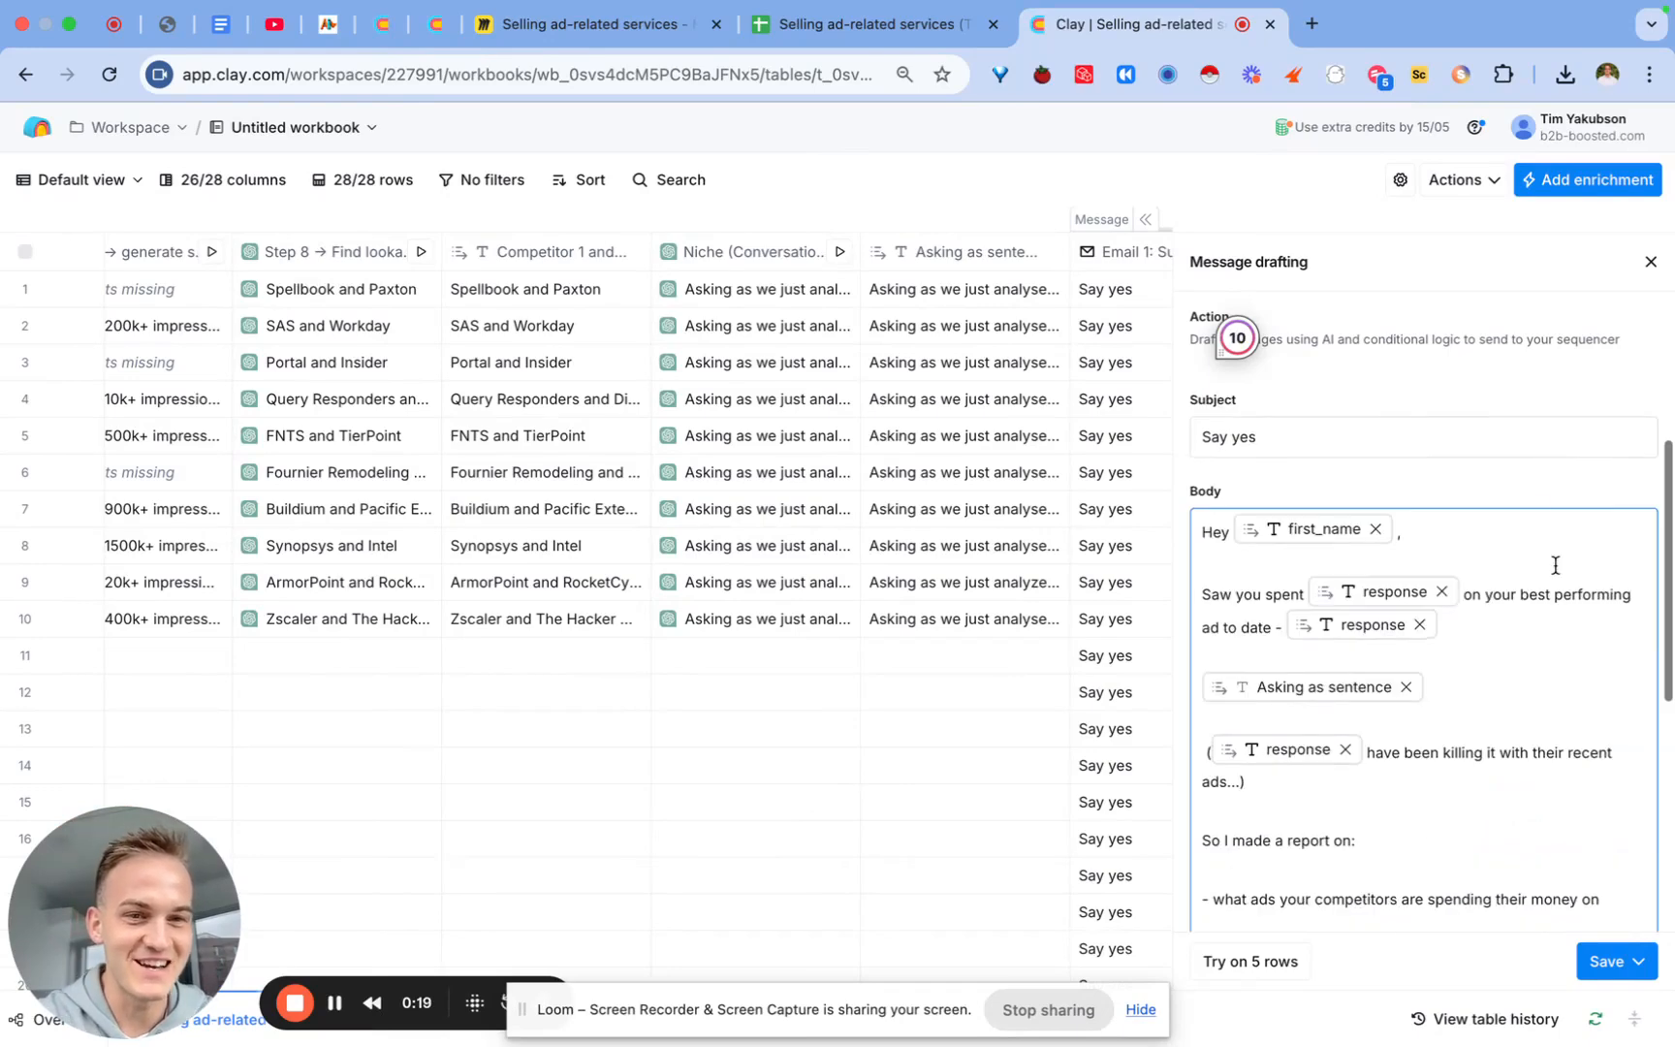
Step: Save the Email 1 message without running it and return to the Miro email template
left_click(1604, 957)
left_click(1534, 916)
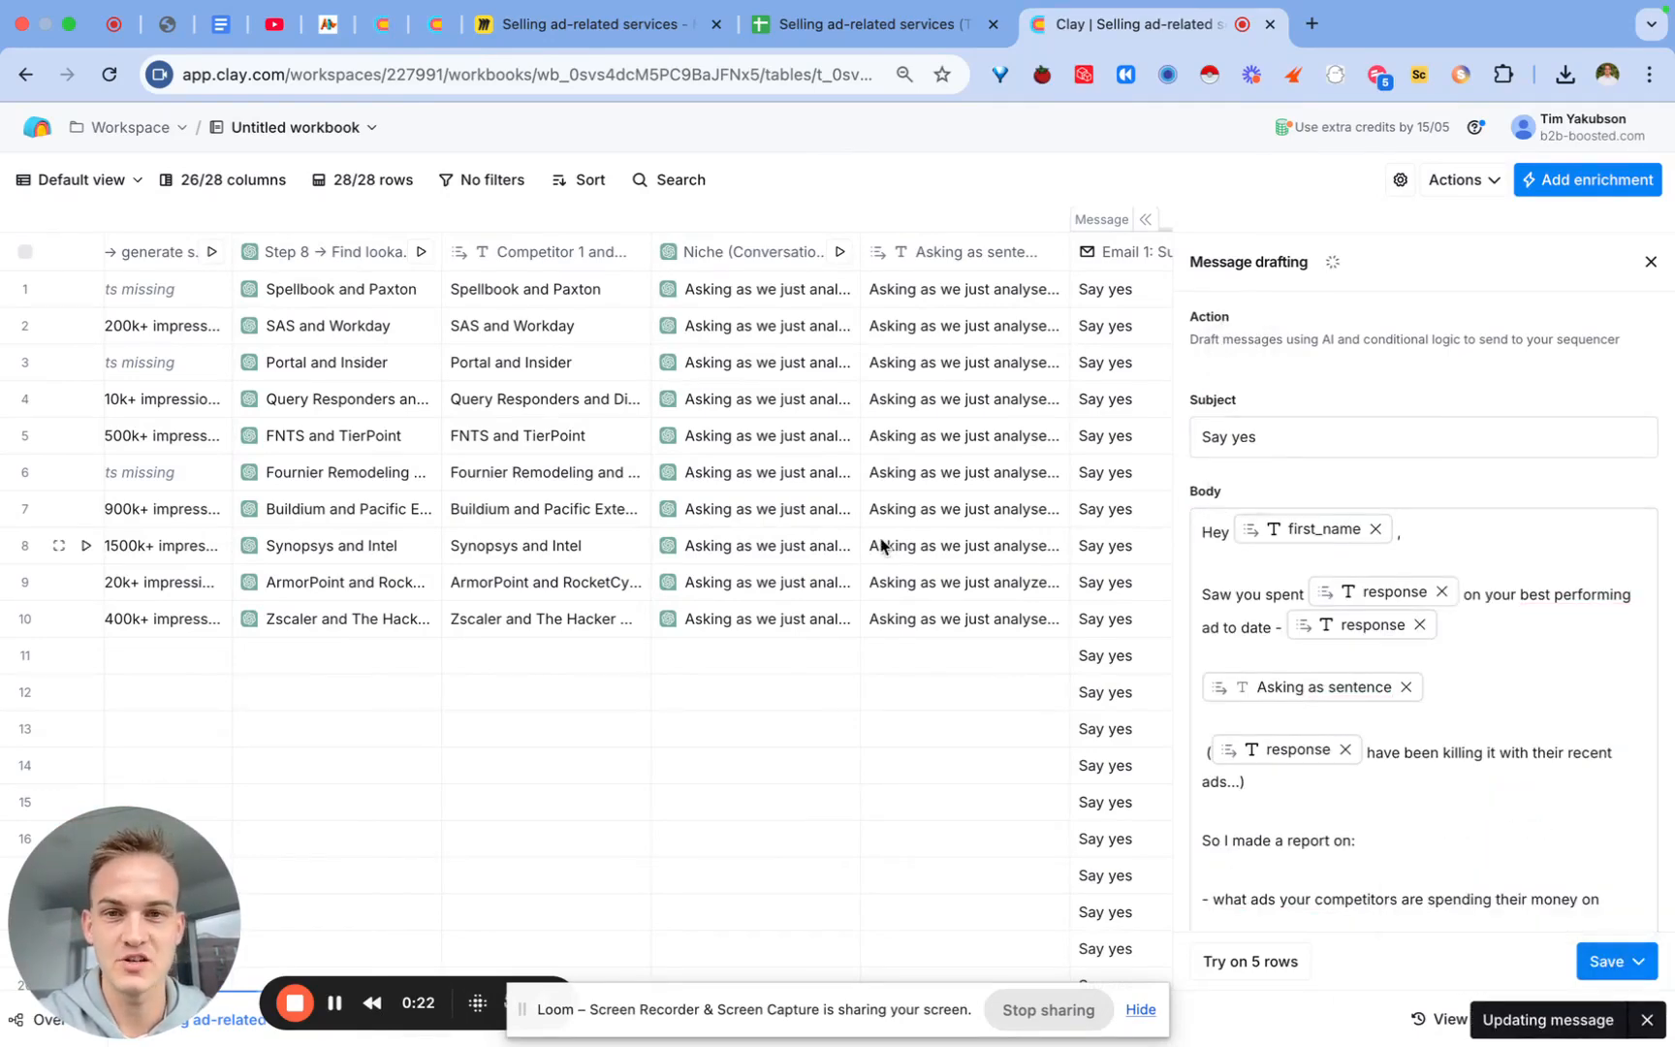
scroll(882, 546, "left", 10)
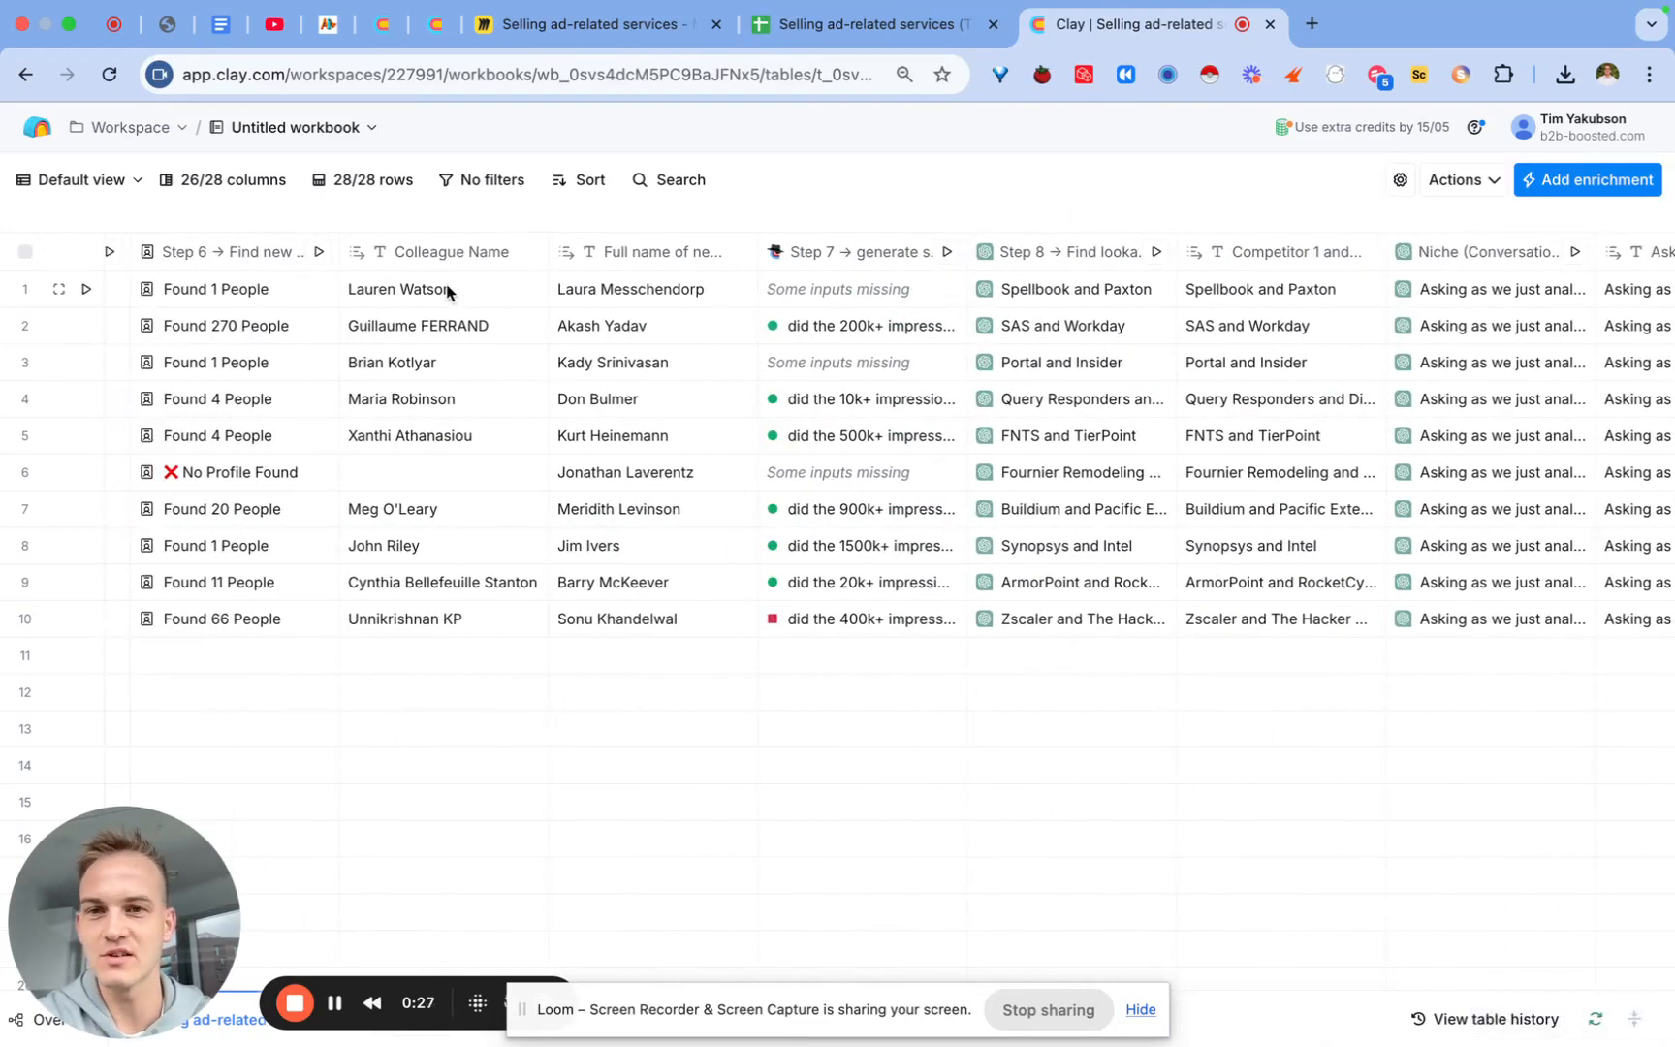
scroll(756, 509, "right", 10)
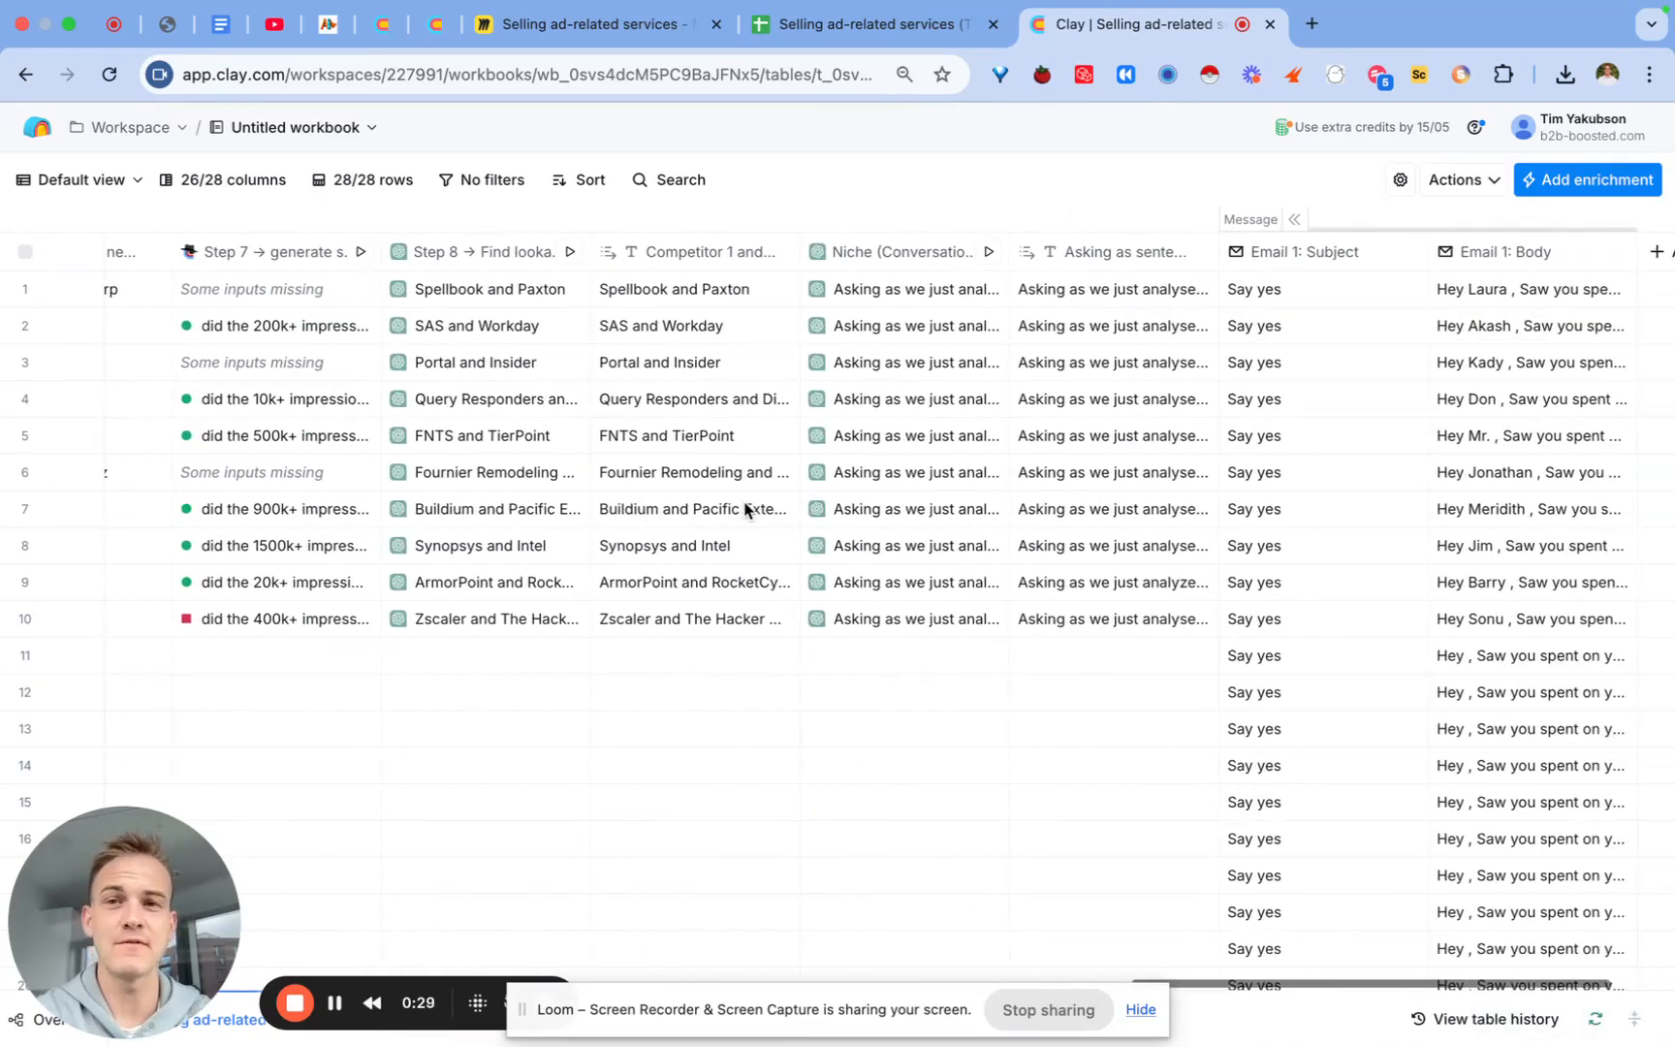
left_click(586, 24)
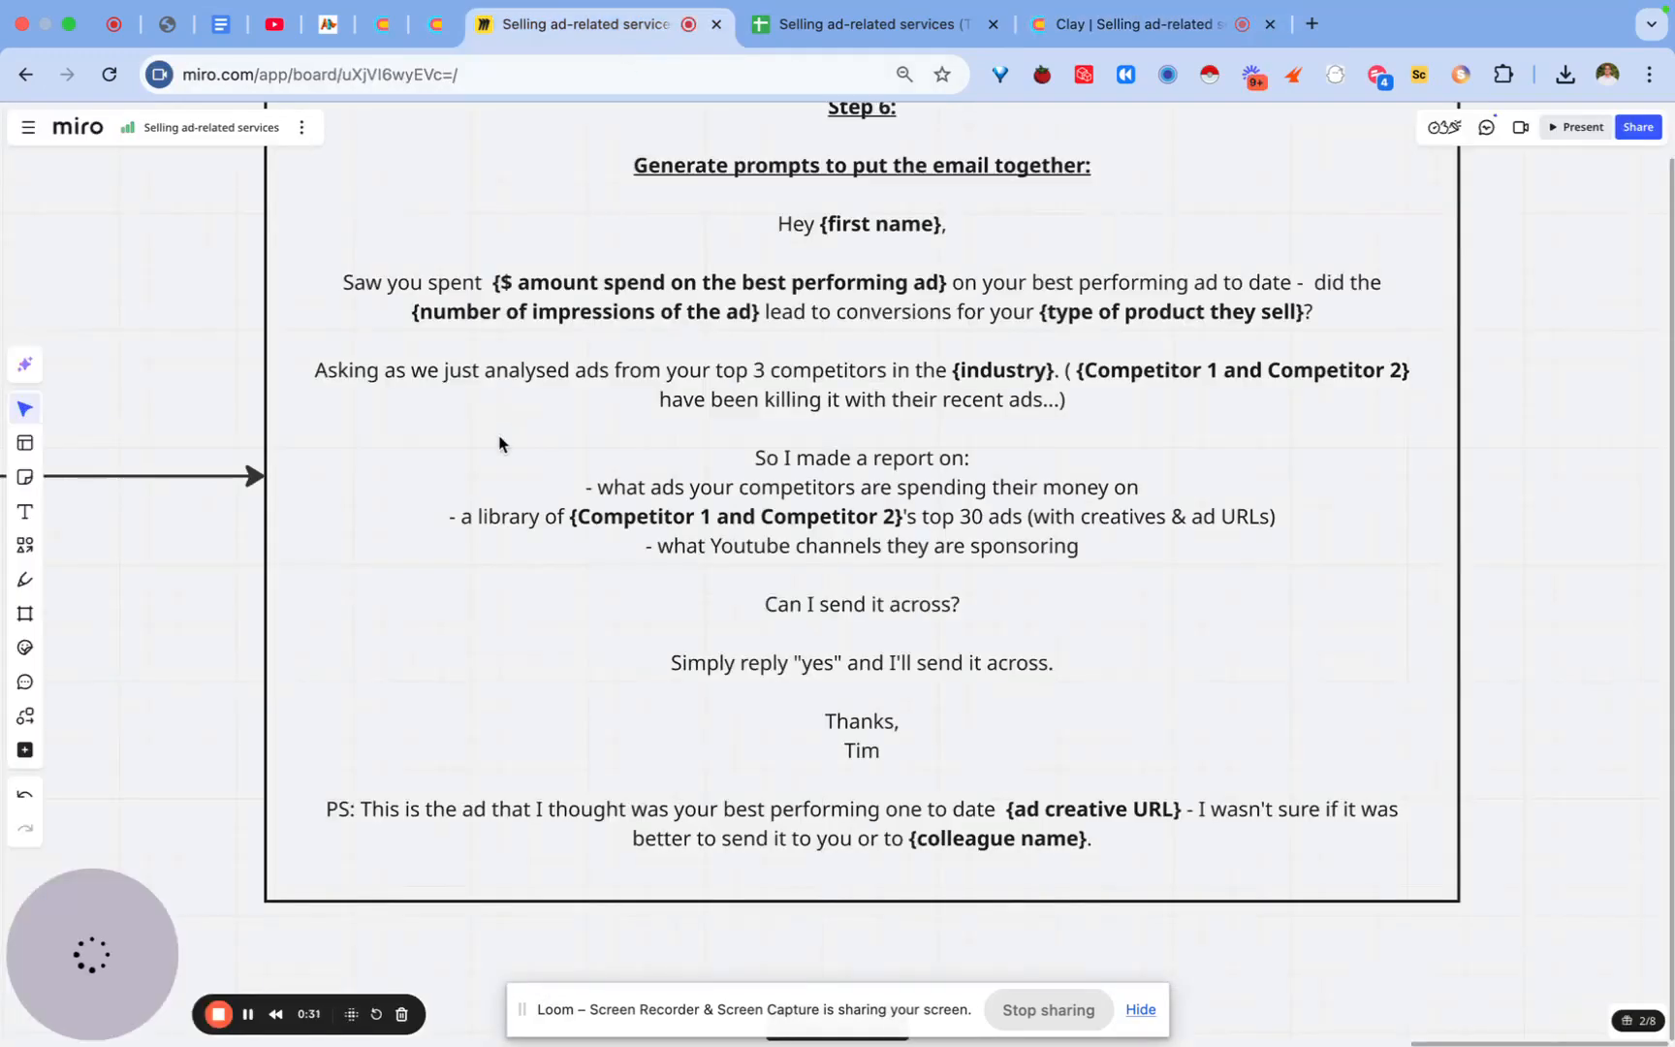
Step: Pan the Miro board back to Step 2, then return to the Ads SOP 2025 table in Clay
scroll(499, 443, "down", 5)
scroll(499, 442, "left", 20)
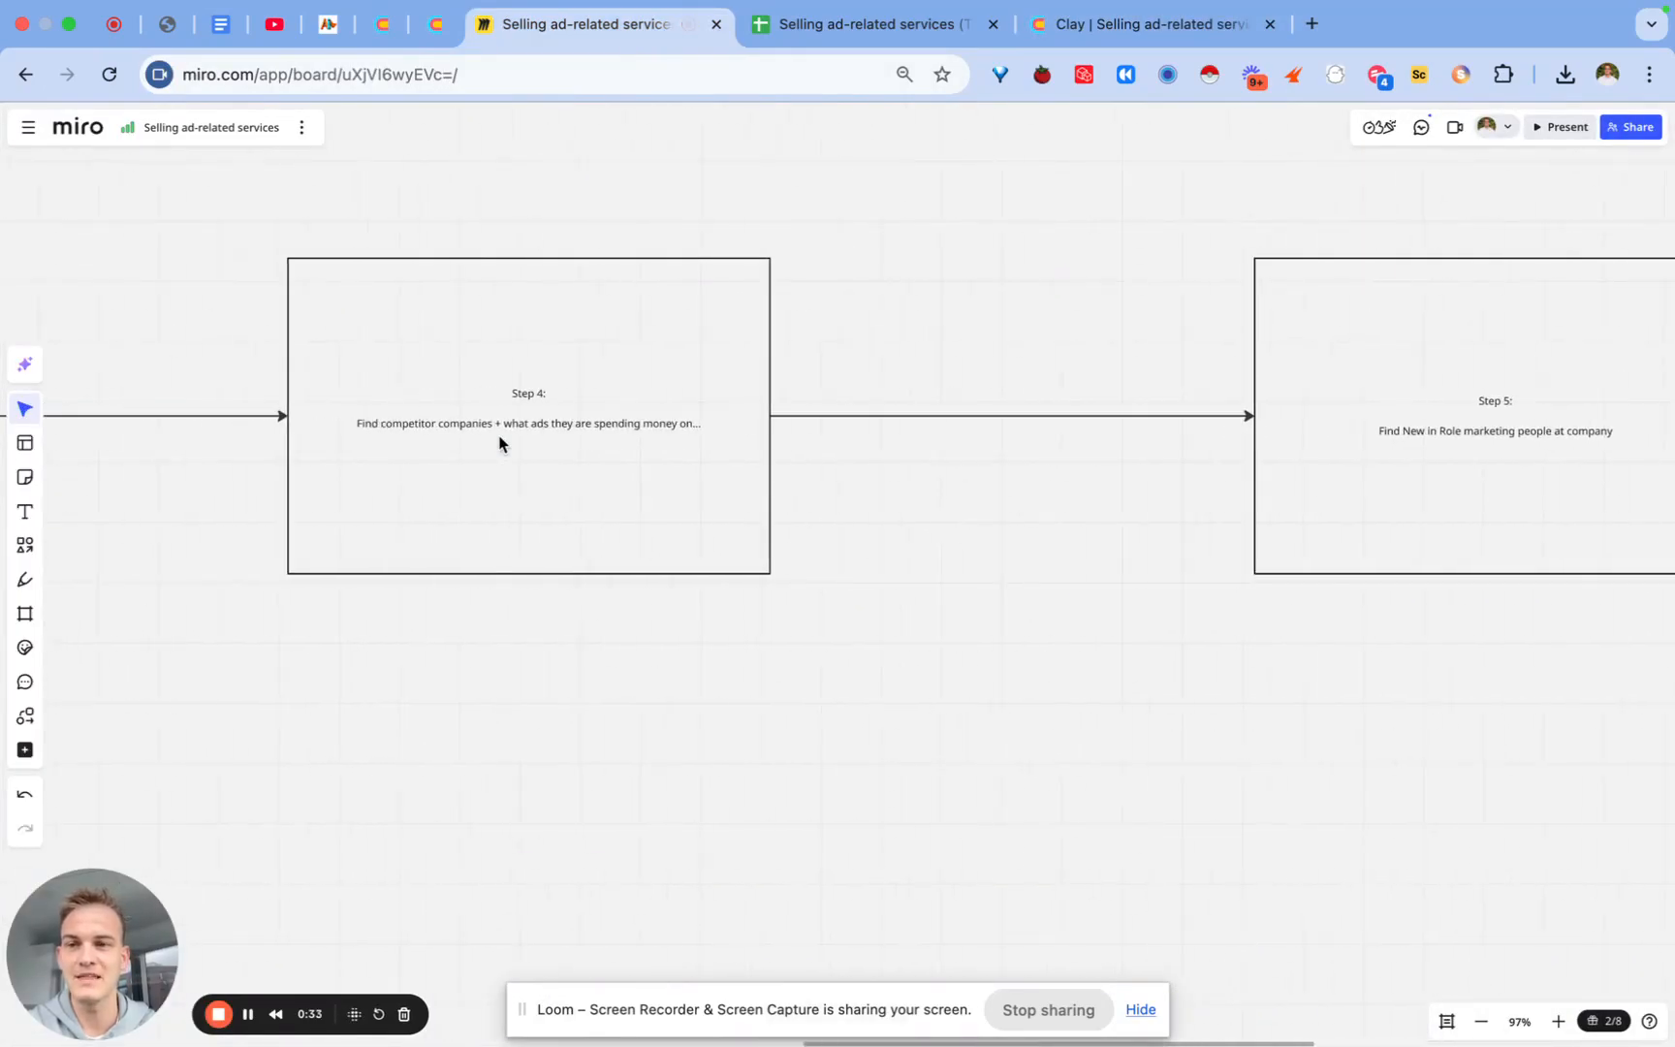
scroll(499, 443, "left", 10)
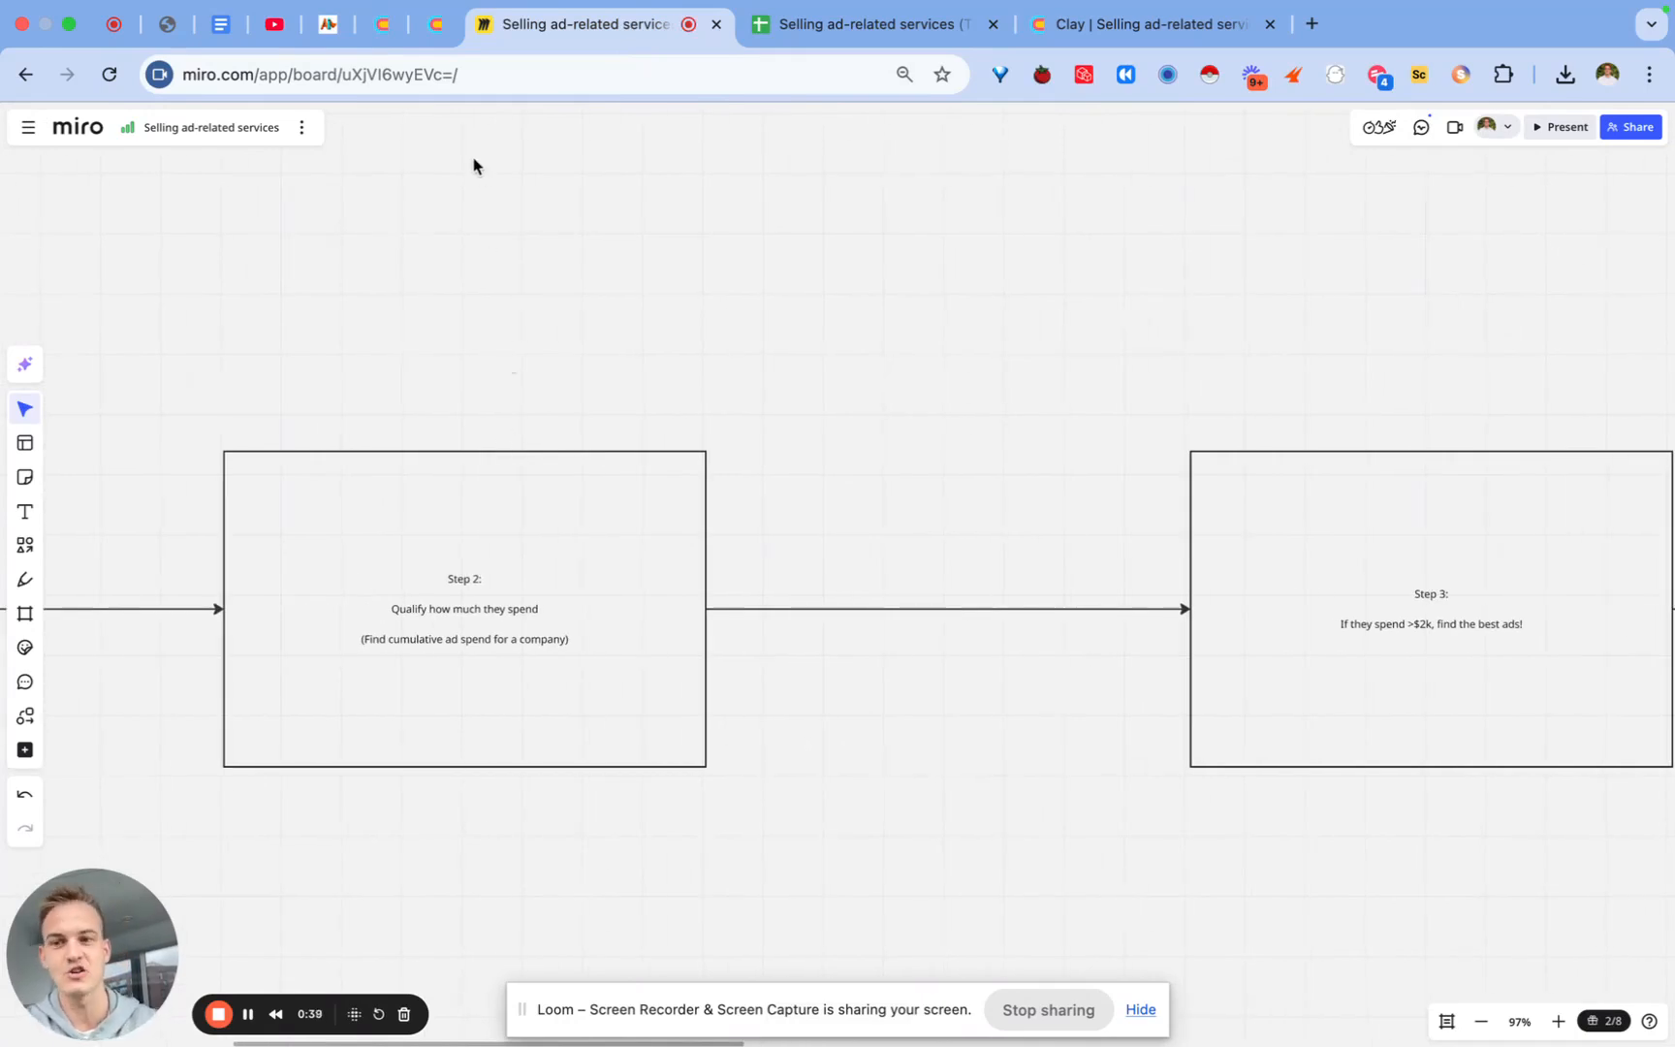
left_click(437, 25)
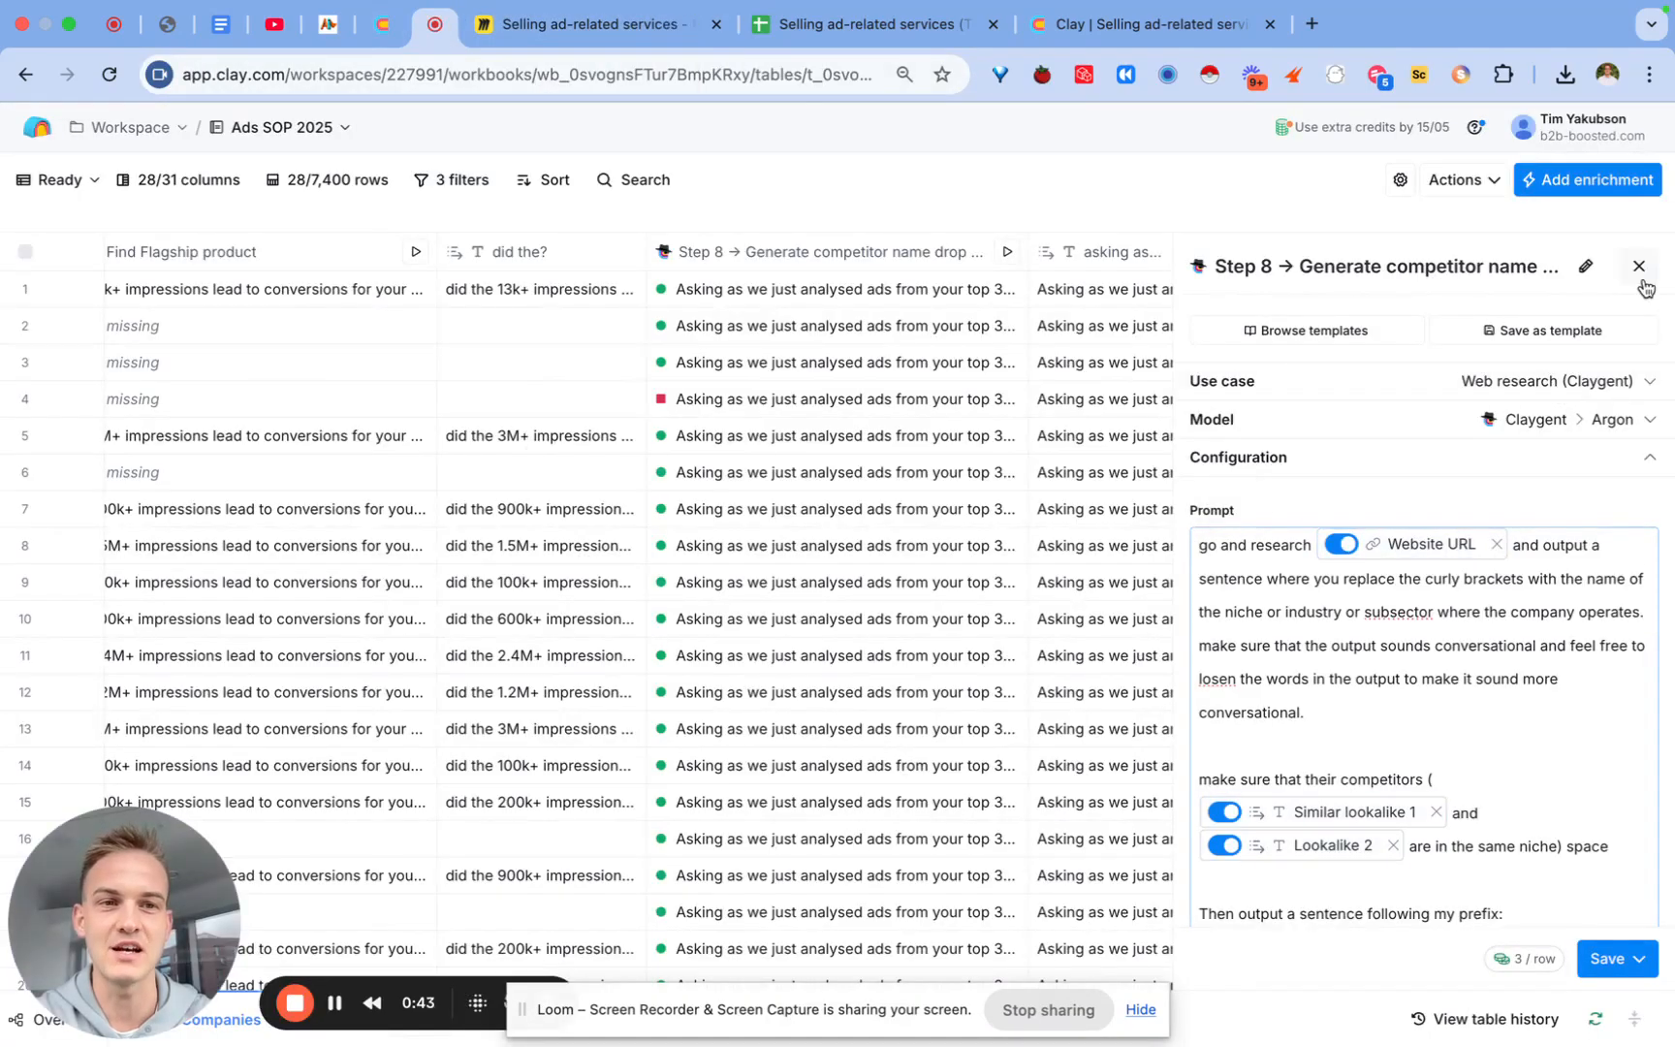
Step: Close the Step 8 settings and review the table across to Colleague Name and Email 1
left_click(1637, 267)
scroll(724, 465, "left", 15)
scroll(724, 469, "left", 10)
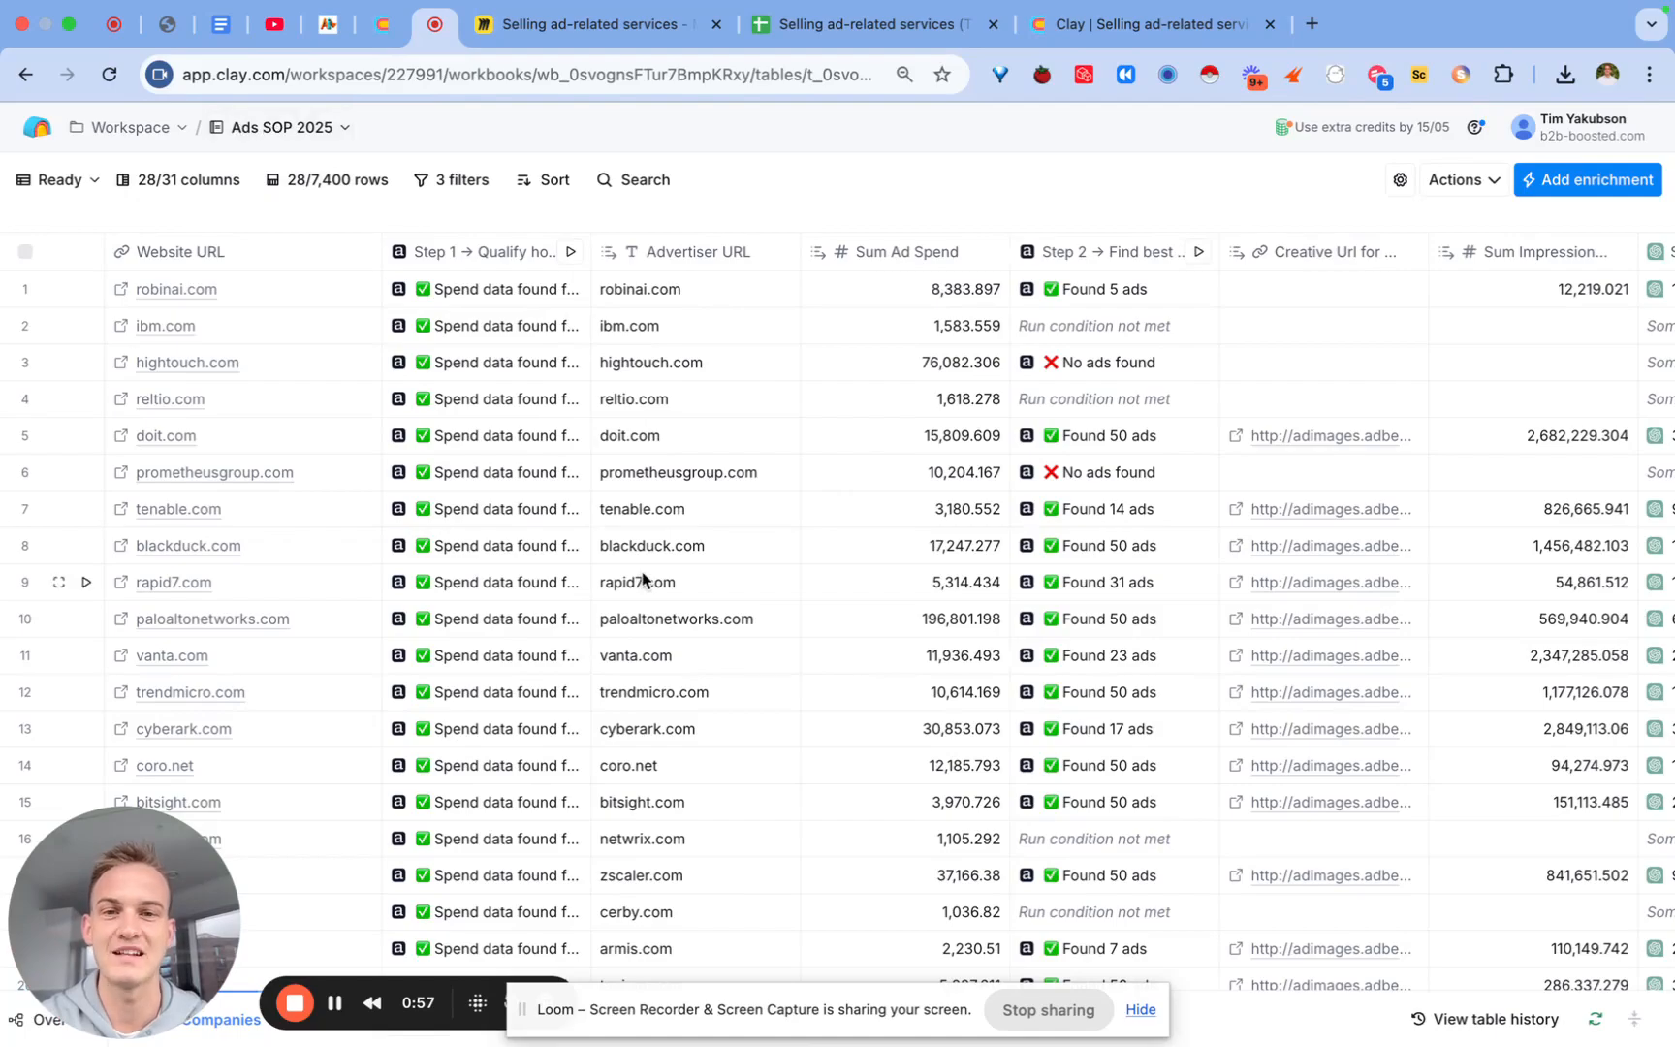
scroll(643, 580, "right", 20)
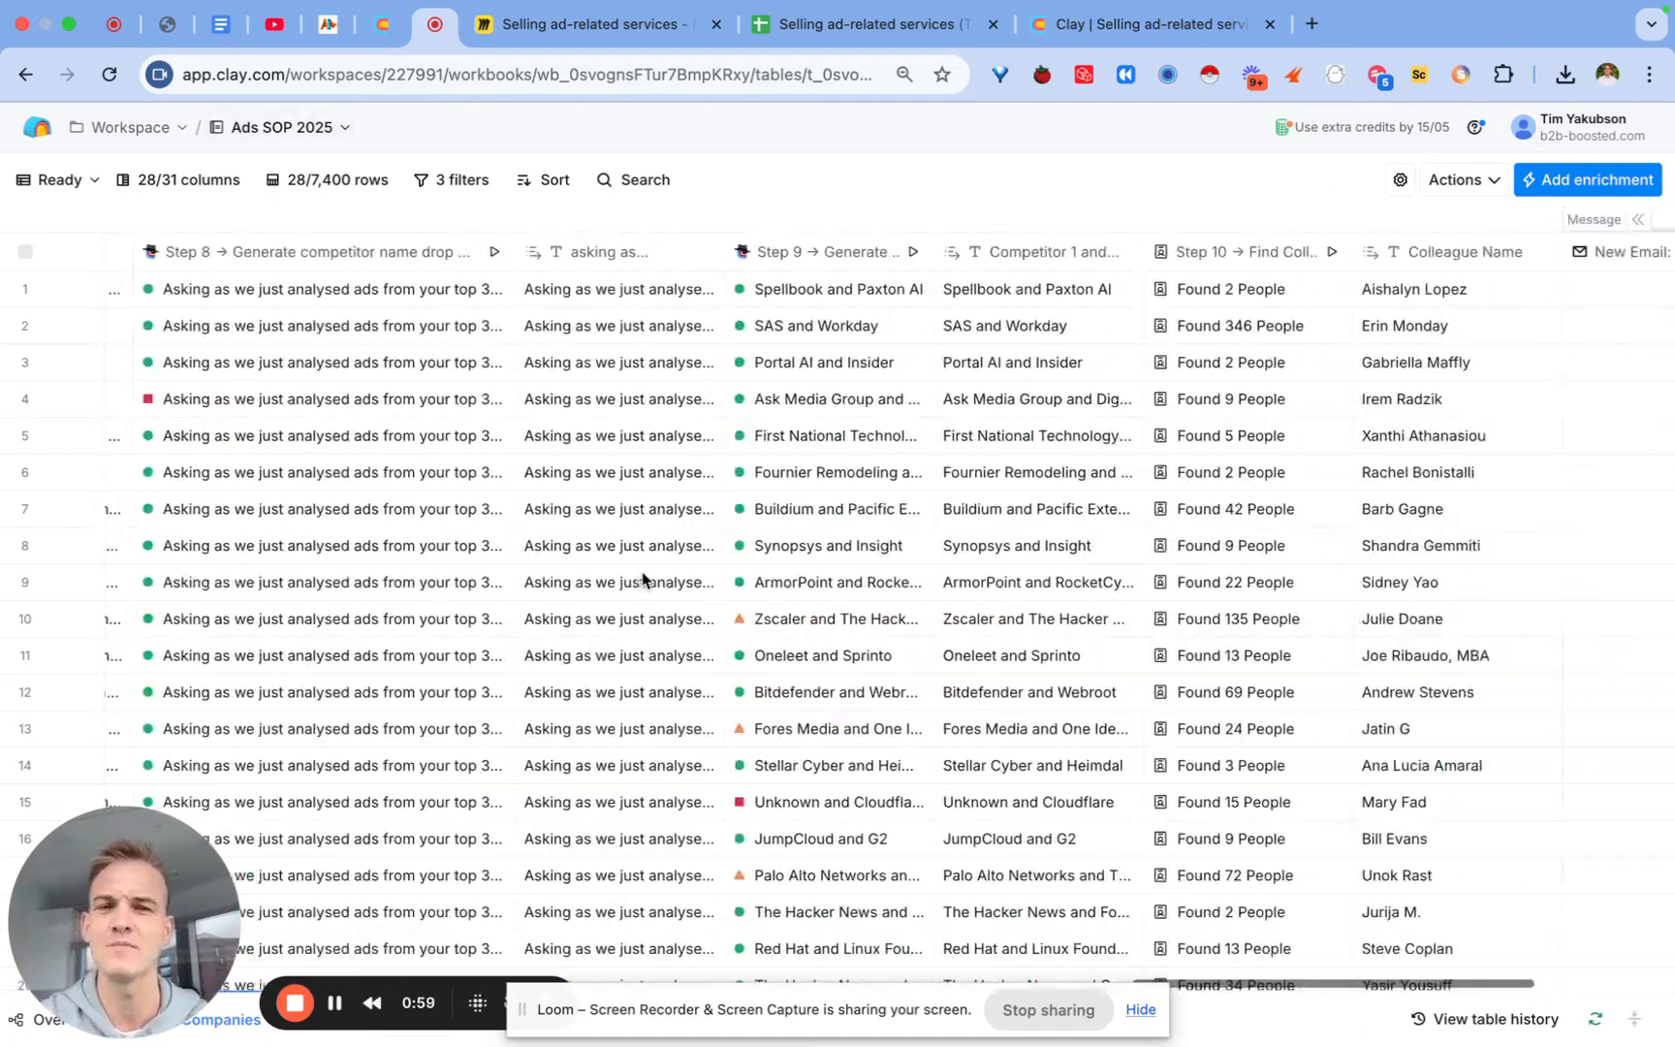
scroll(642, 579, "right", 5)
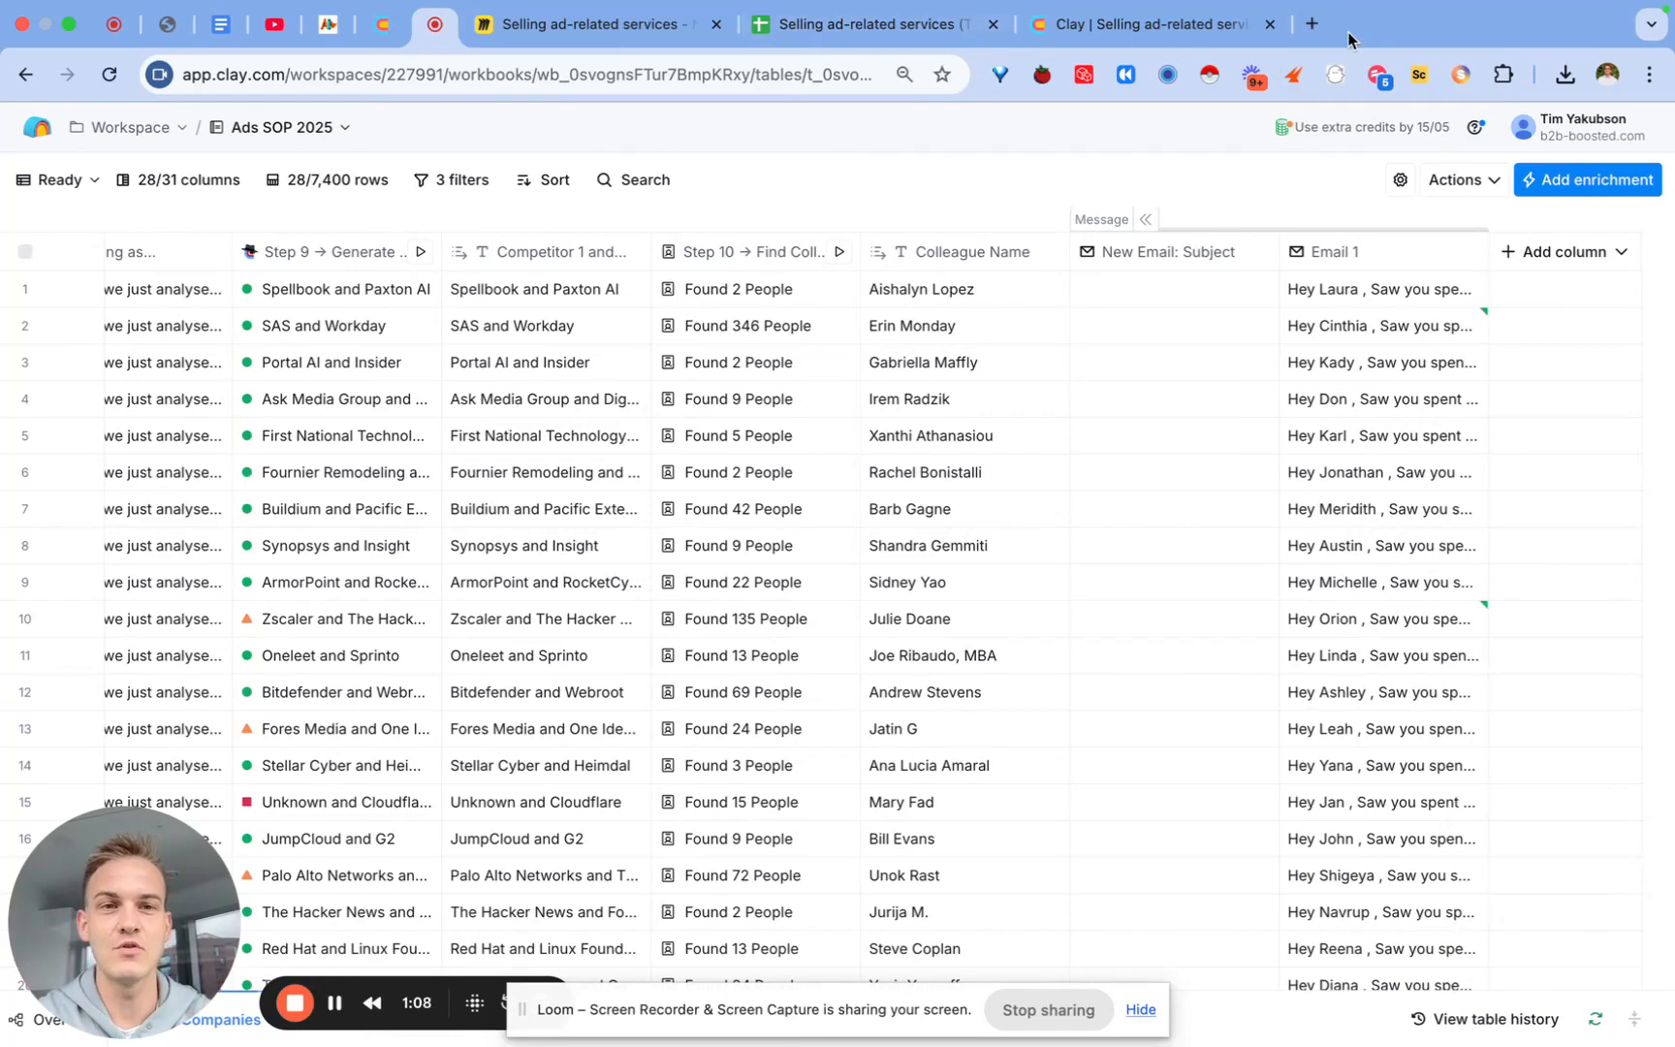
Step: Open unlockclay.com in a new browser tab
left_click(1312, 25)
type("unlockclay.com")
key("Return")
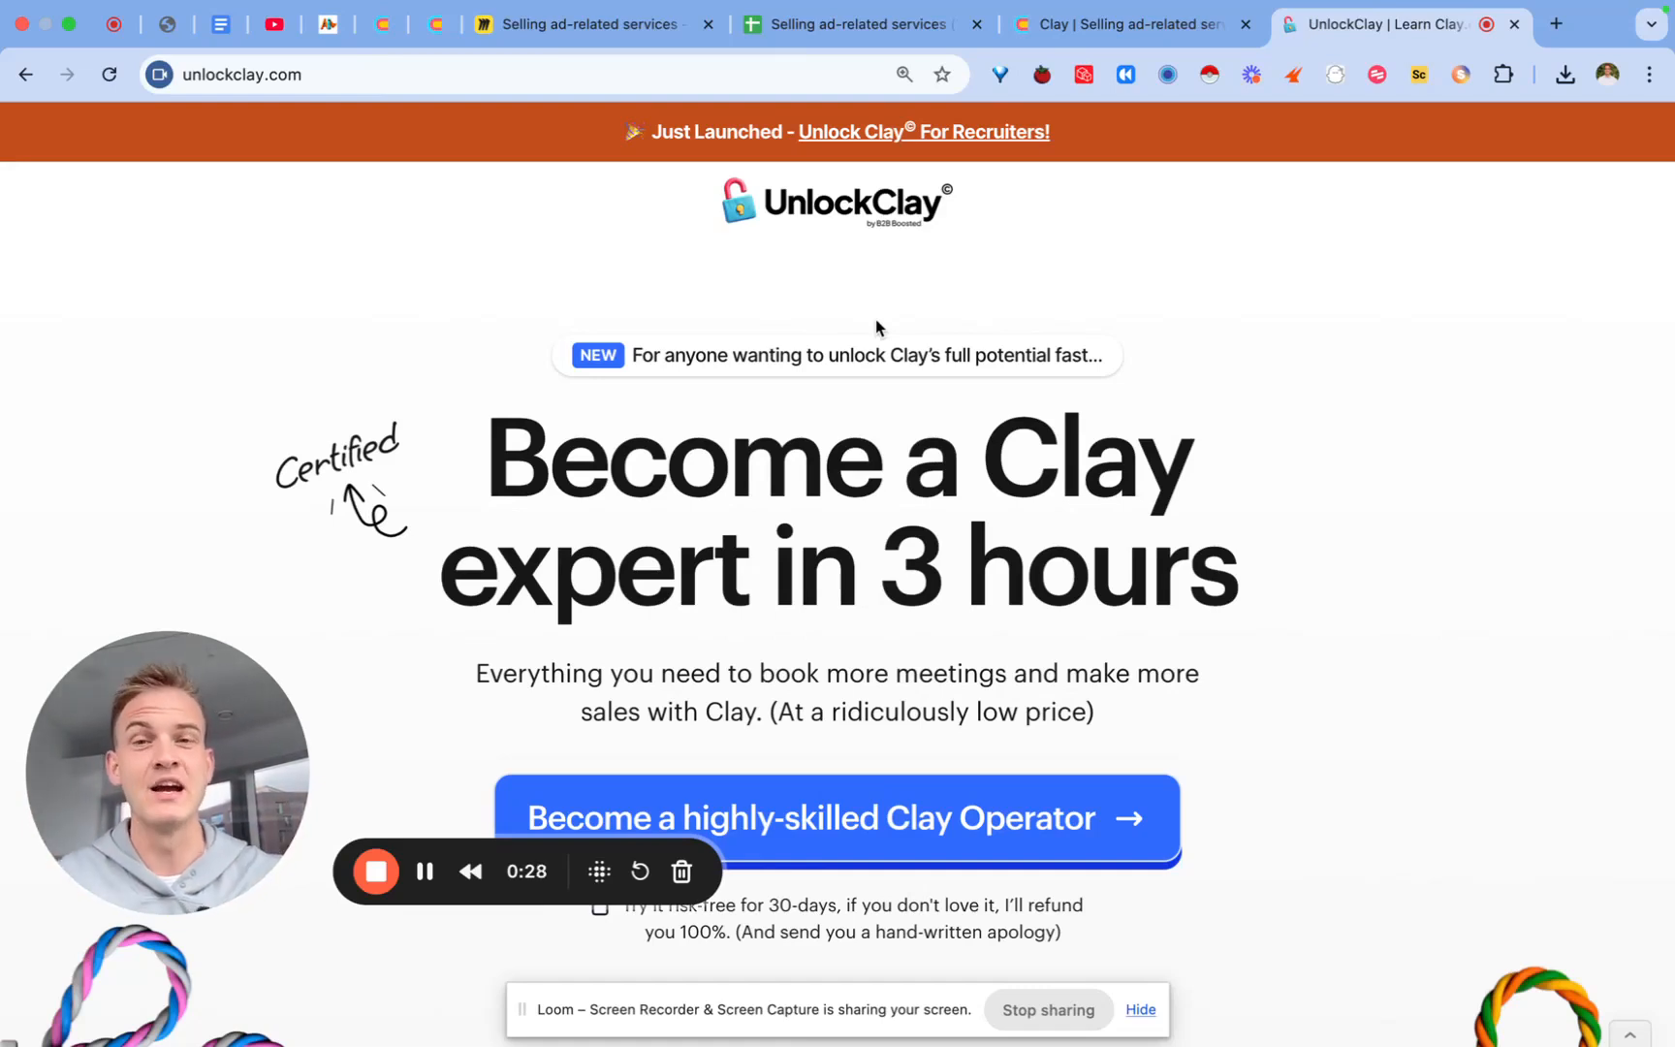
left_click(435, 25)
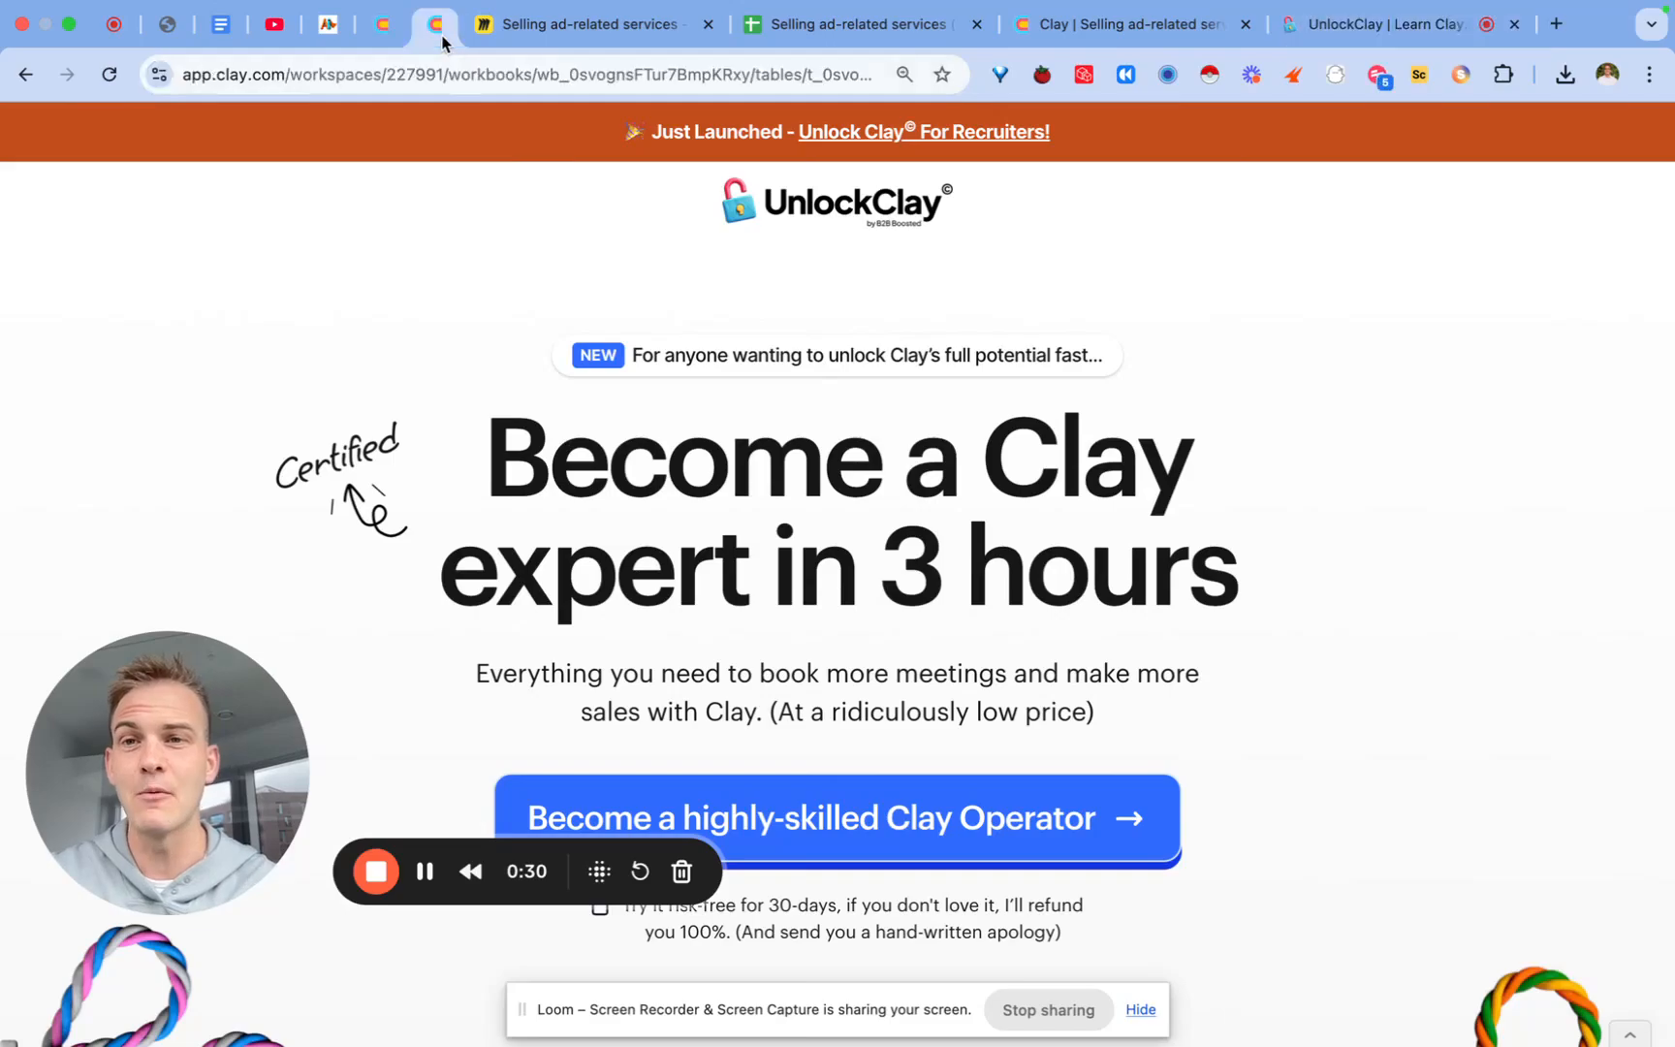
scroll(549, 450, "left", 15)
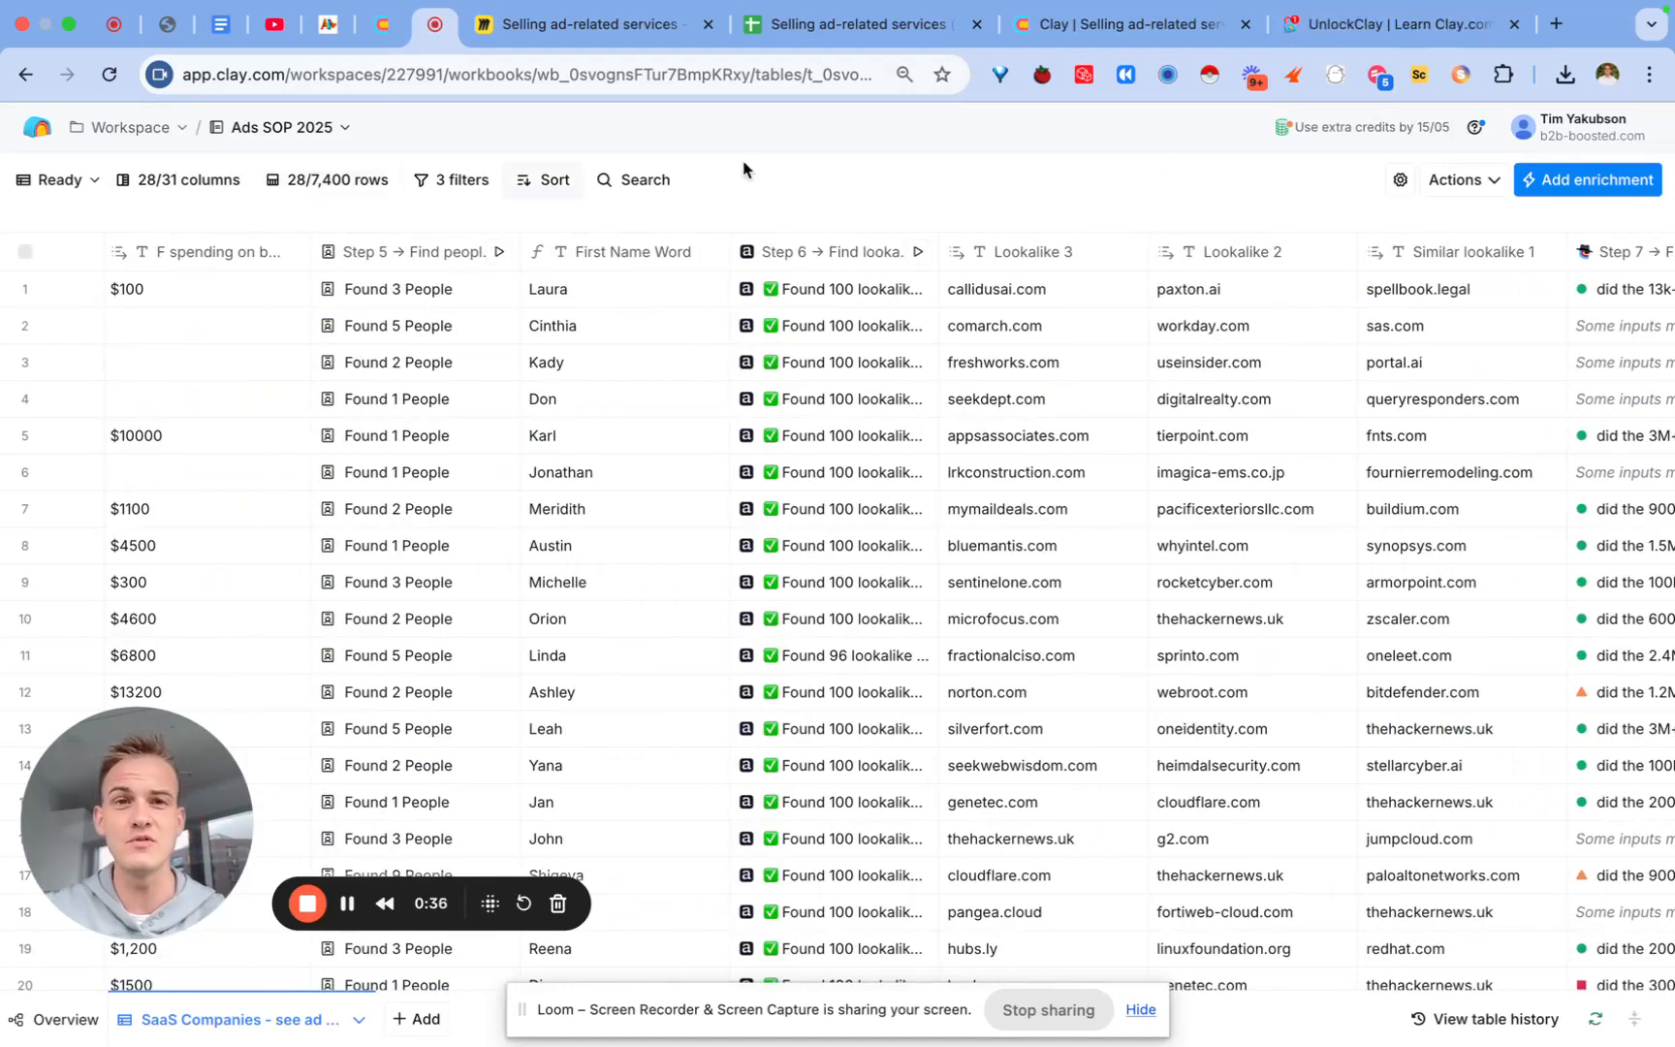
left_click(1357, 24)
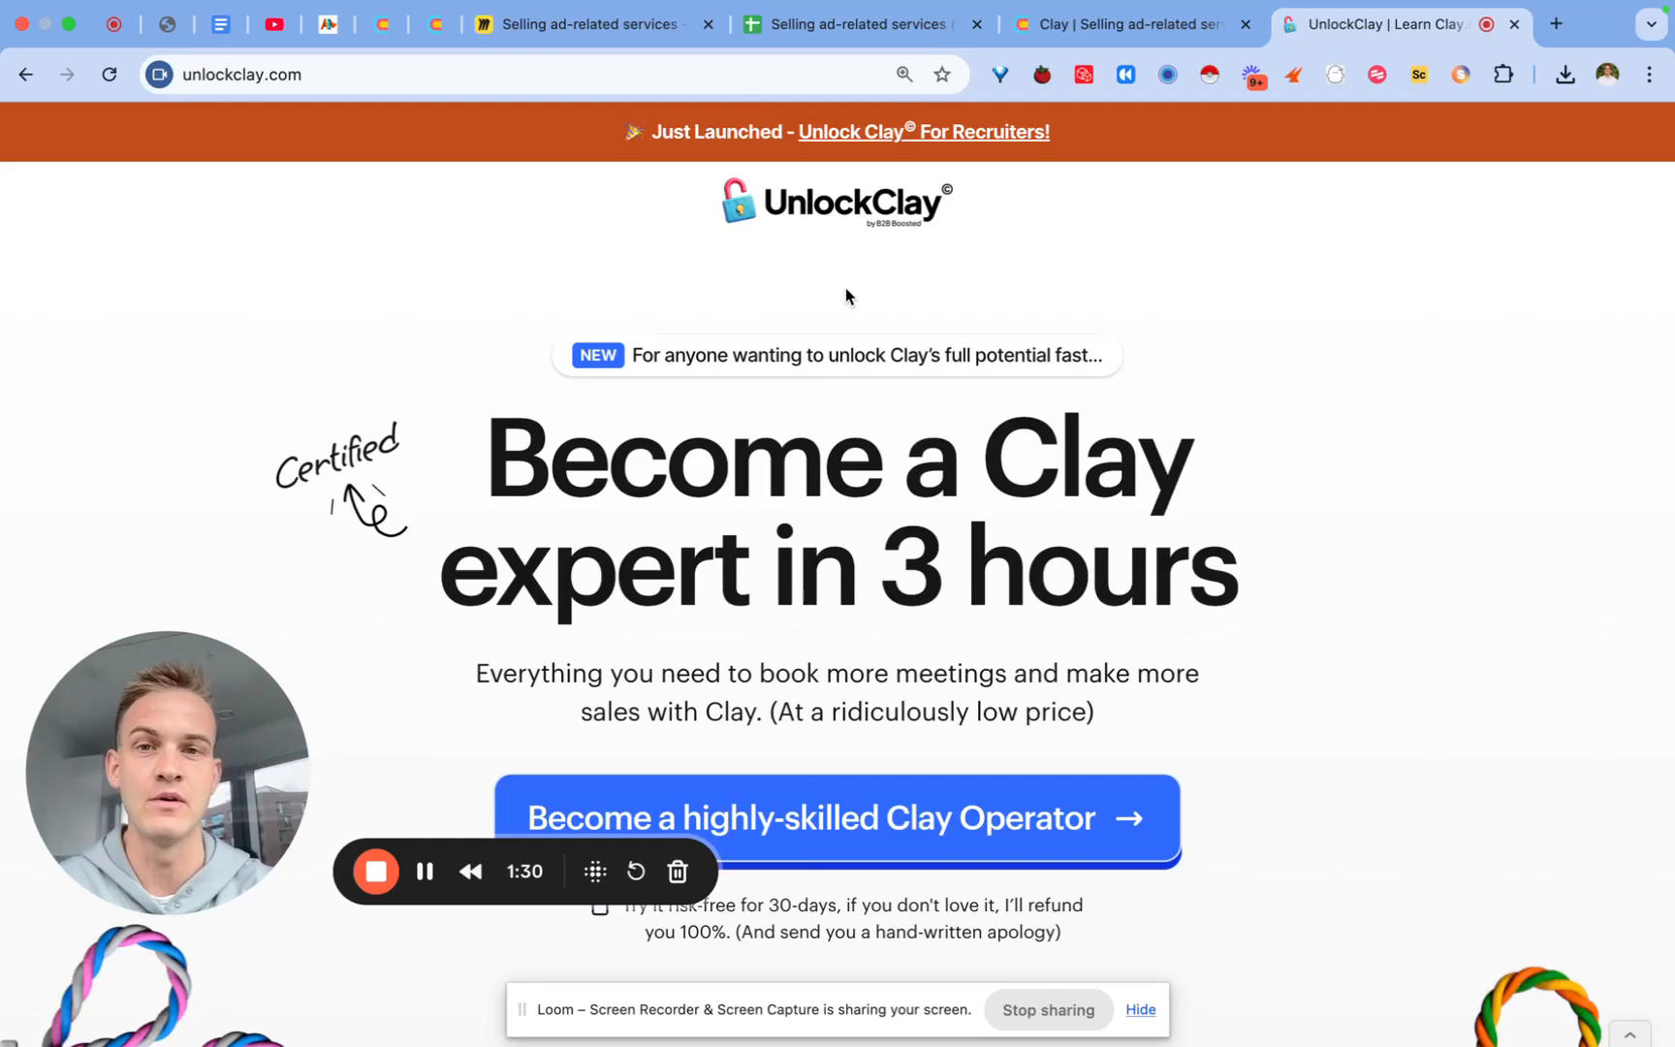
scroll(846, 296, "down", 1)
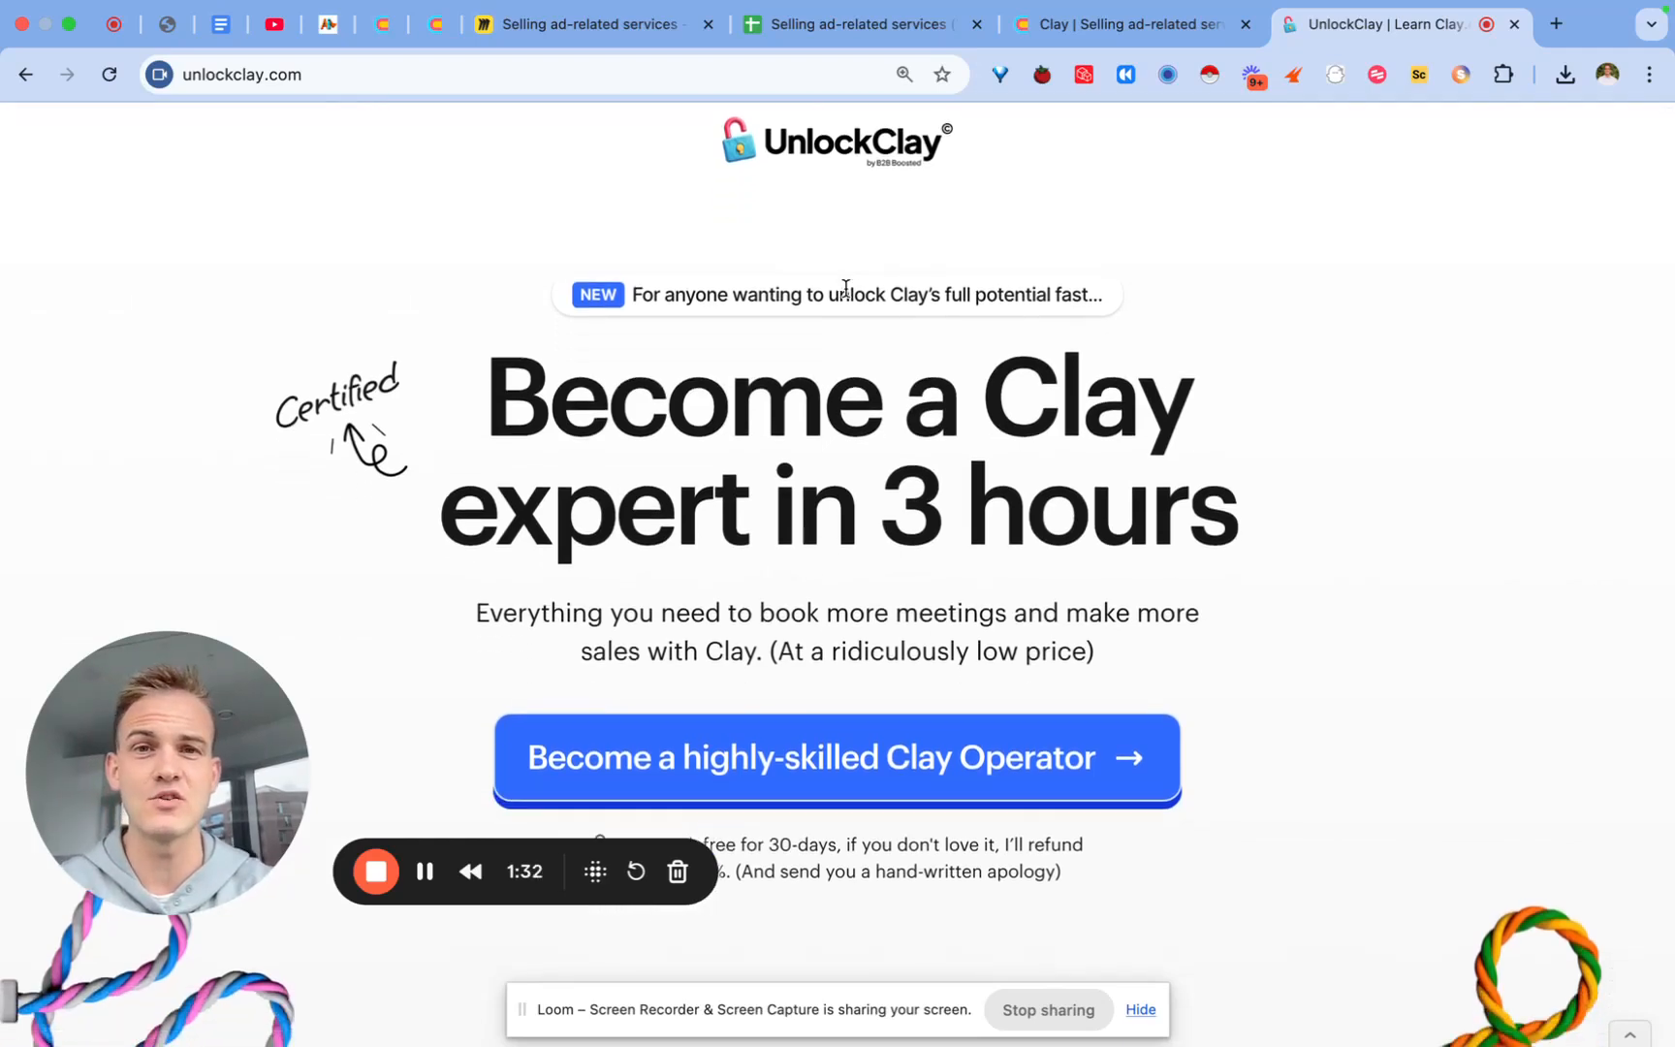